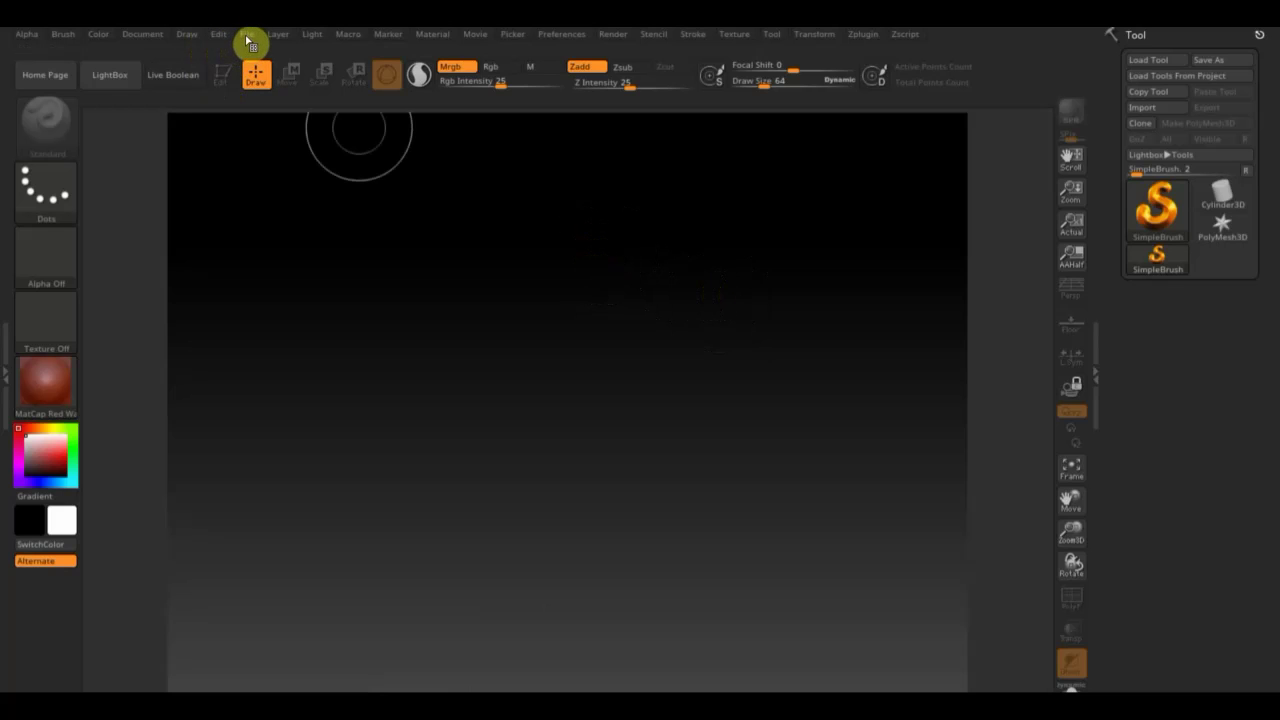
Load the 'сеткаProject коба' project file from the Desktop folder 'проэкт КОБА'.
{"action": "left_click", "coordinate": [247, 38]}
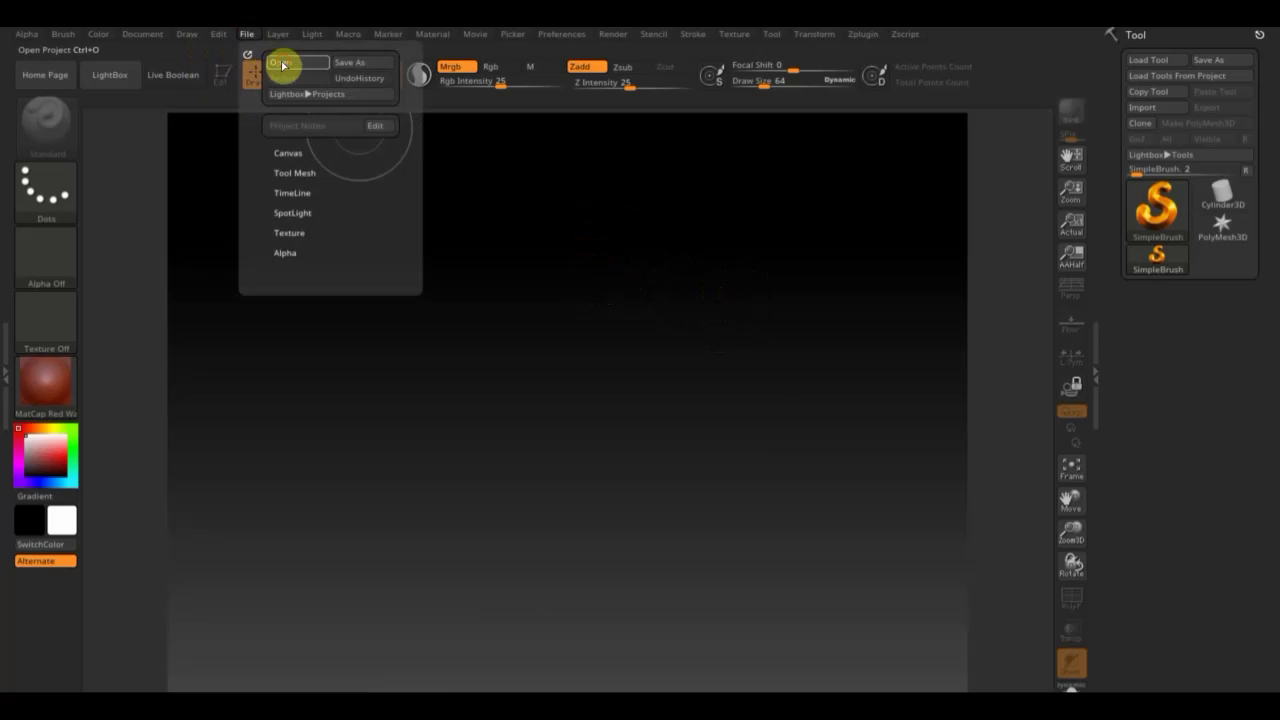
{"action": "left_click", "coordinate": [285, 66]}
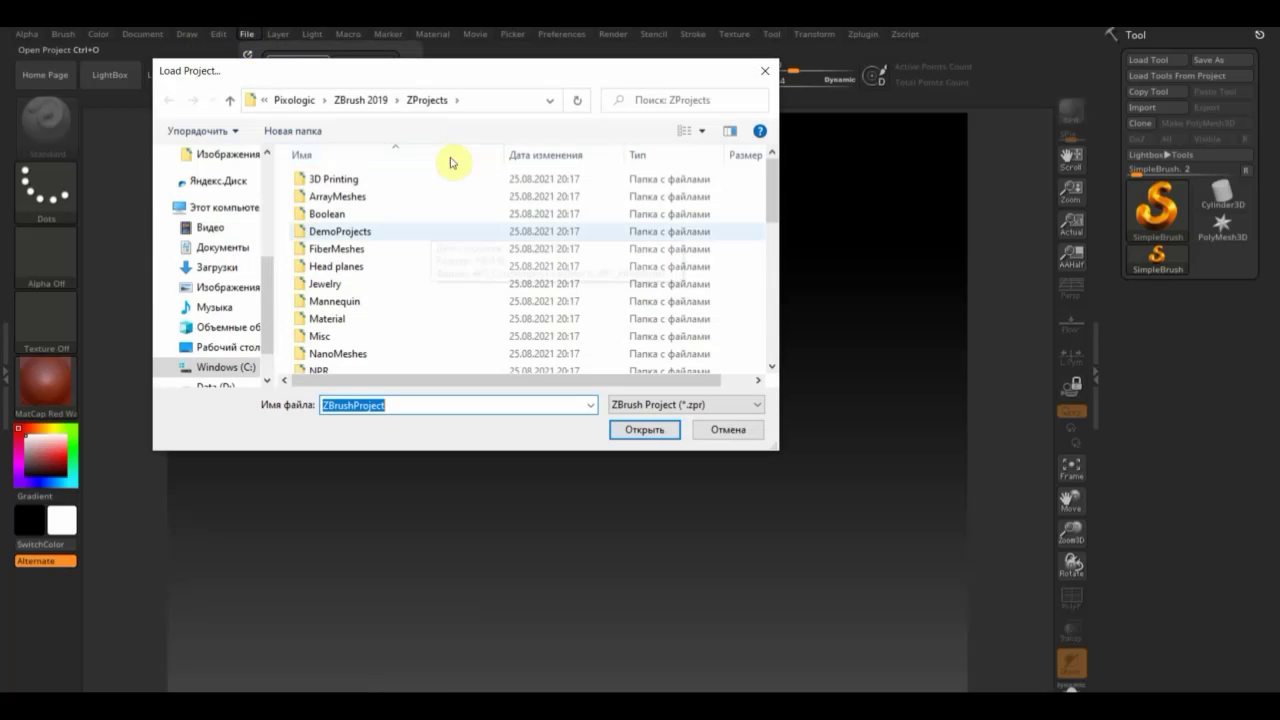
{"action": "left_click", "coordinate": [229, 347]}
{"action": "left_click", "coordinate": [429, 328]}
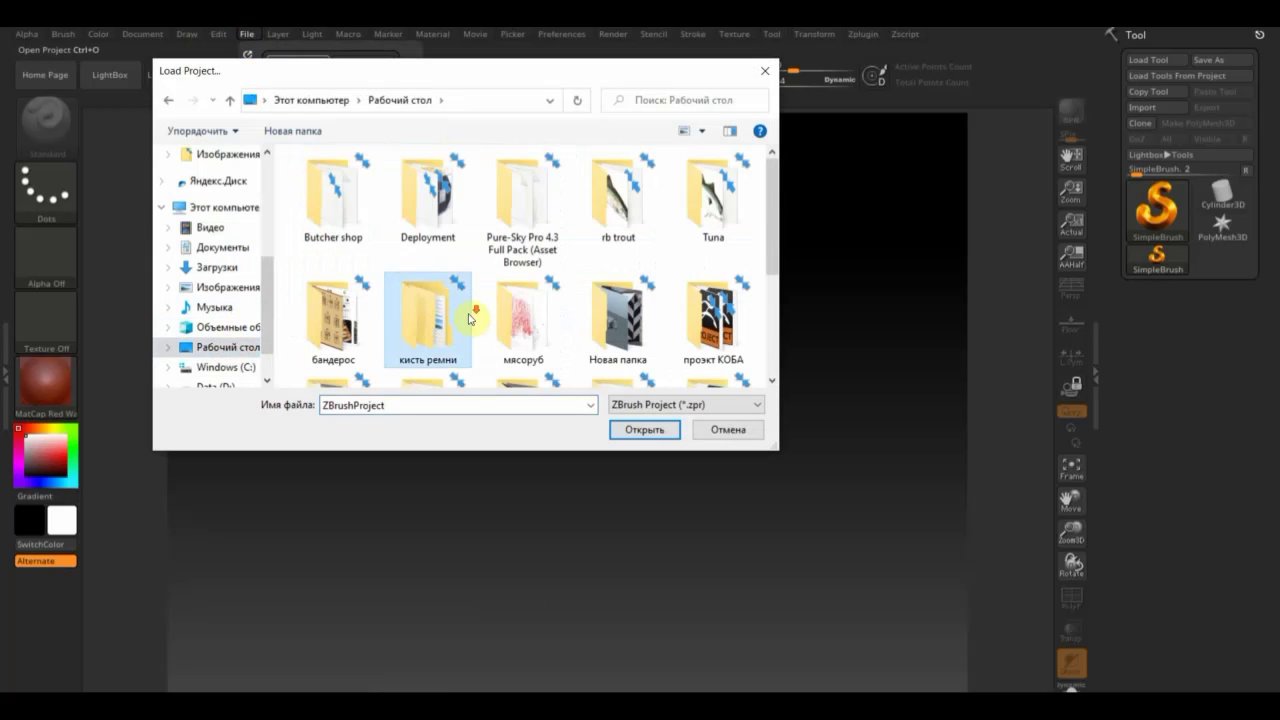
{"action": "scroll", "coordinate": [480, 318], "scroll_direction": "down", "scroll_amount": 1}
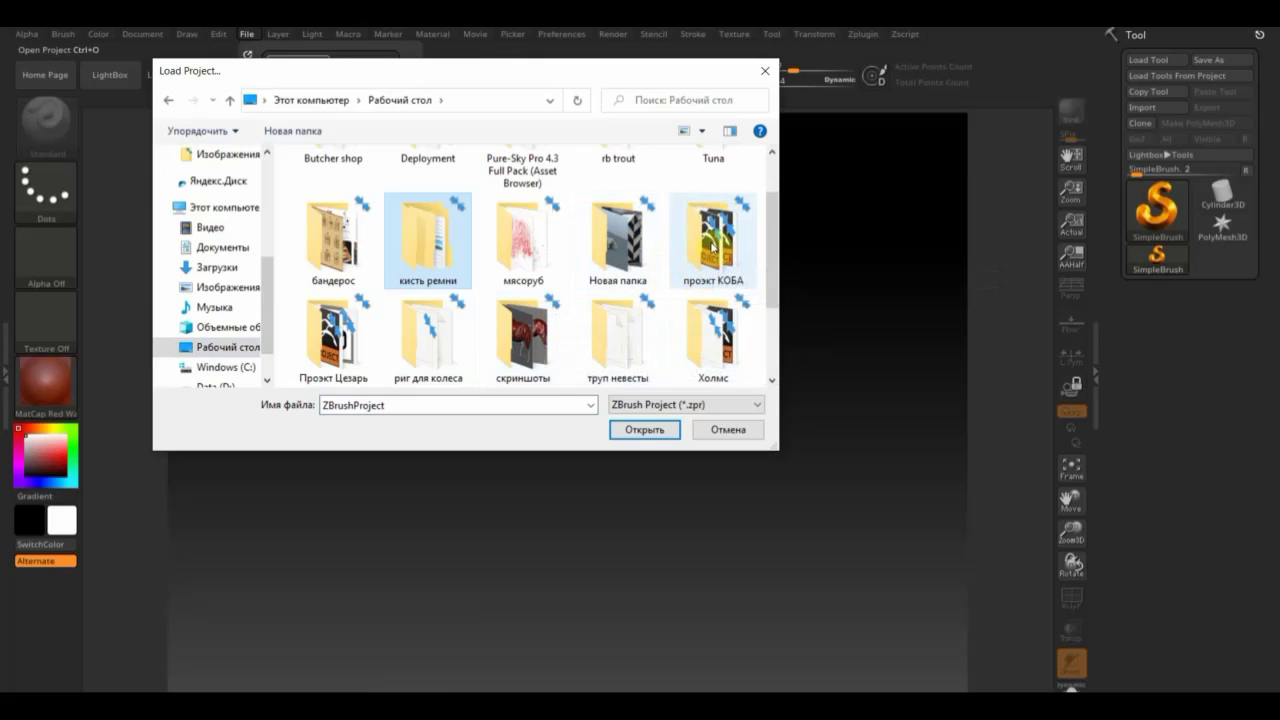
{"action": "double_click", "coordinate": [712, 248]}
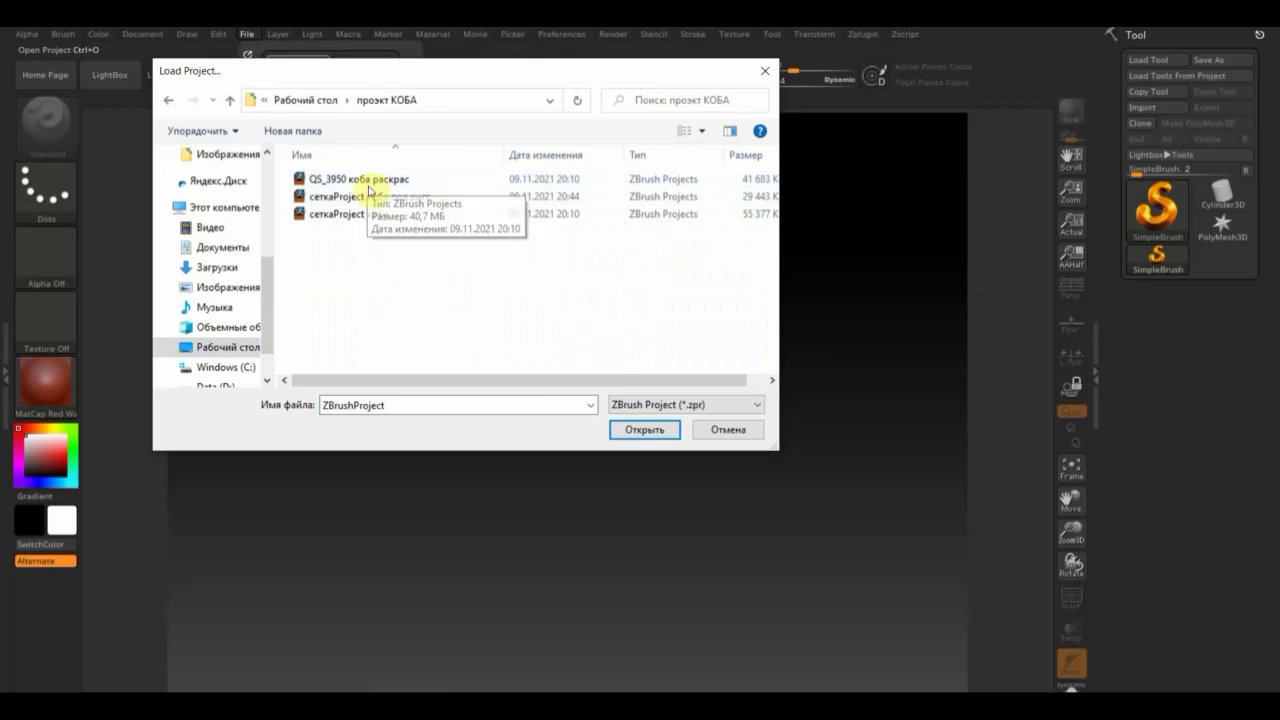
{"action": "double_click", "coordinate": [345, 216]}
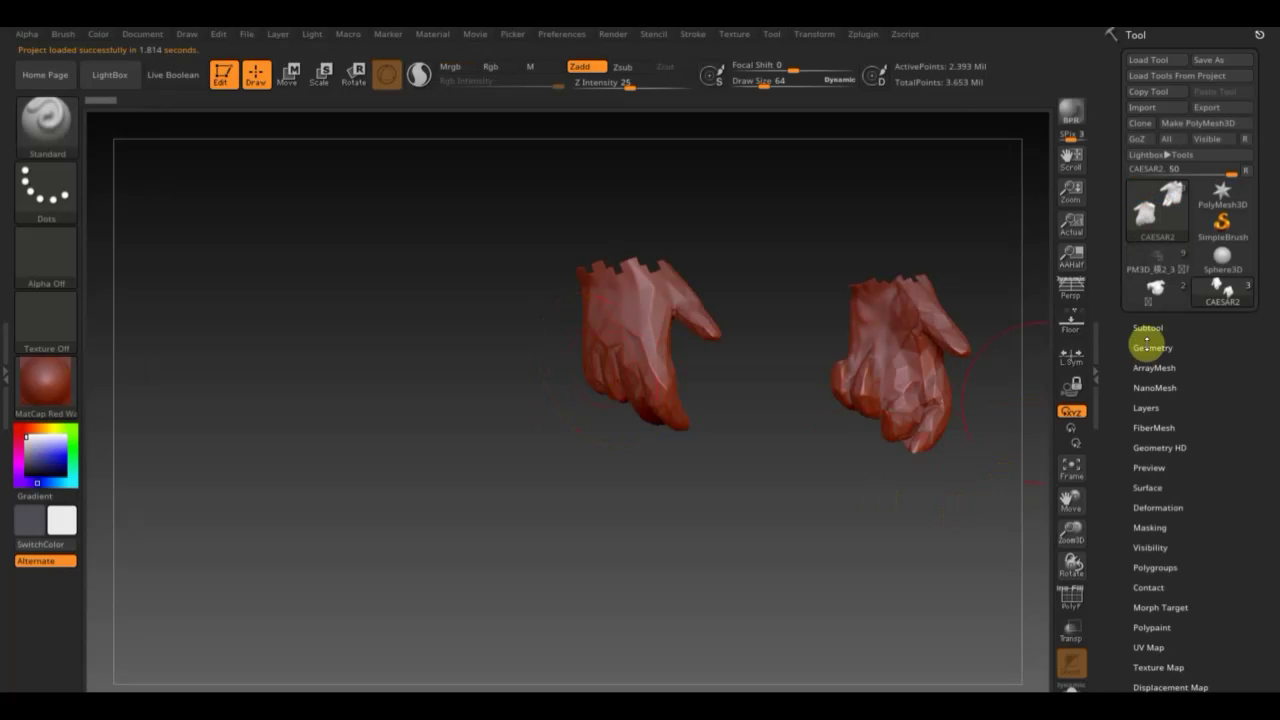
Expand the Subtool list and preview the CAESAR3 head subtool.
{"action": "left_click", "coordinate": [1148, 326]}
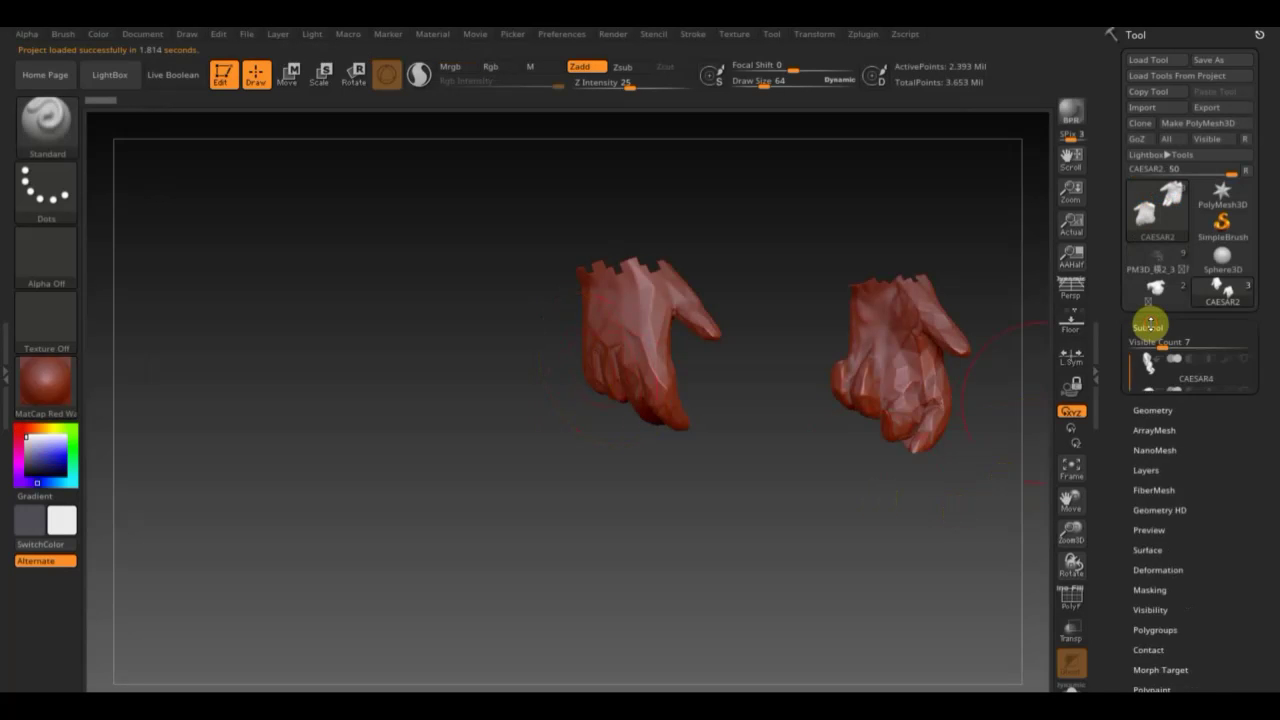
{"action": "left_click", "coordinate": [1245, 360]}
{"action": "mouse_move", "coordinate": [1251, 392]}
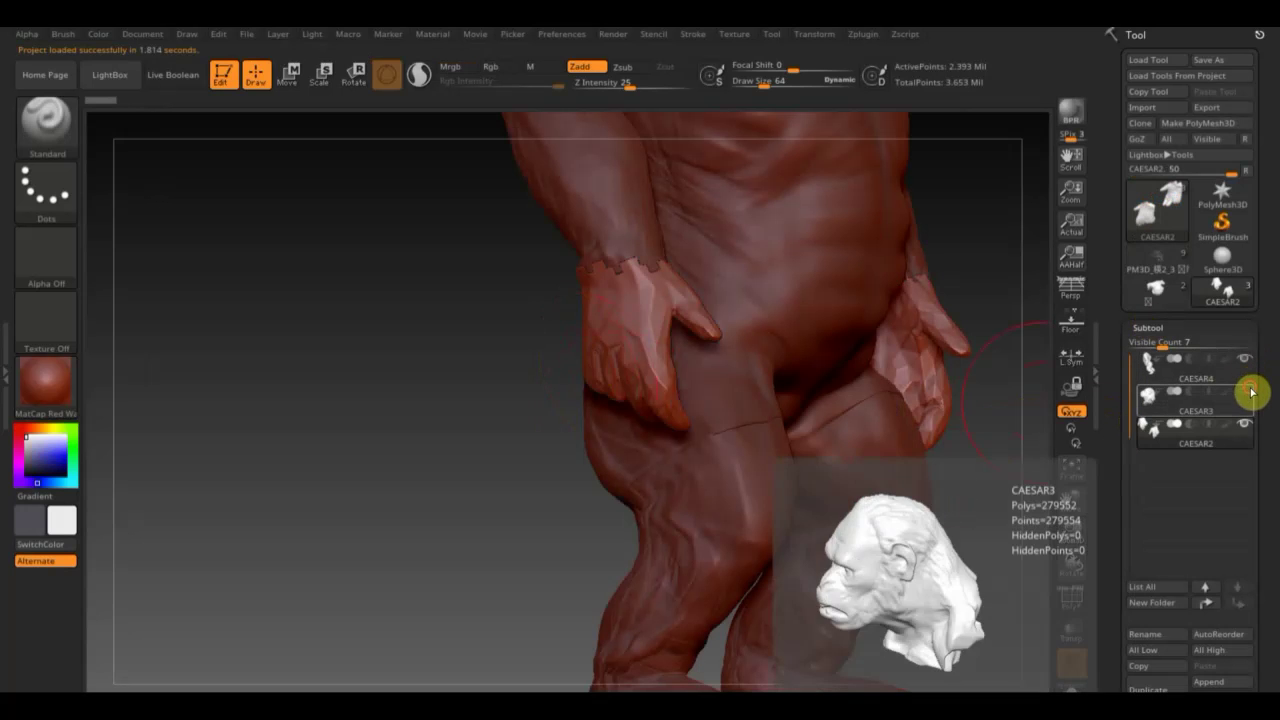
{"action": "left_click", "coordinate": [1071, 468]}
Orbit, pan and zoom around the ape to inspect its head, torso and whole body.
{"action": "mouse_move", "coordinate": [971, 491]}
{"action": "left_mouse_down"}
{"action": "mouse_move", "coordinate": [900, 506]}
{"action": "mouse_move", "coordinate": [863, 497]}
{"action": "mouse_move", "coordinate": [877, 508]}
{"action": "mouse_move", "coordinate": [866, 466]}
{"action": "mouse_move", "coordinate": [873, 497]}
{"action": "mouse_move", "coordinate": [1034, 477]}
{"action": "mouse_move", "coordinate": [878, 481]}
{"action": "mouse_move", "coordinate": [868, 419]}
{"action": "mouse_move", "coordinate": [943, 634]}
{"action": "left_mouse_up"}
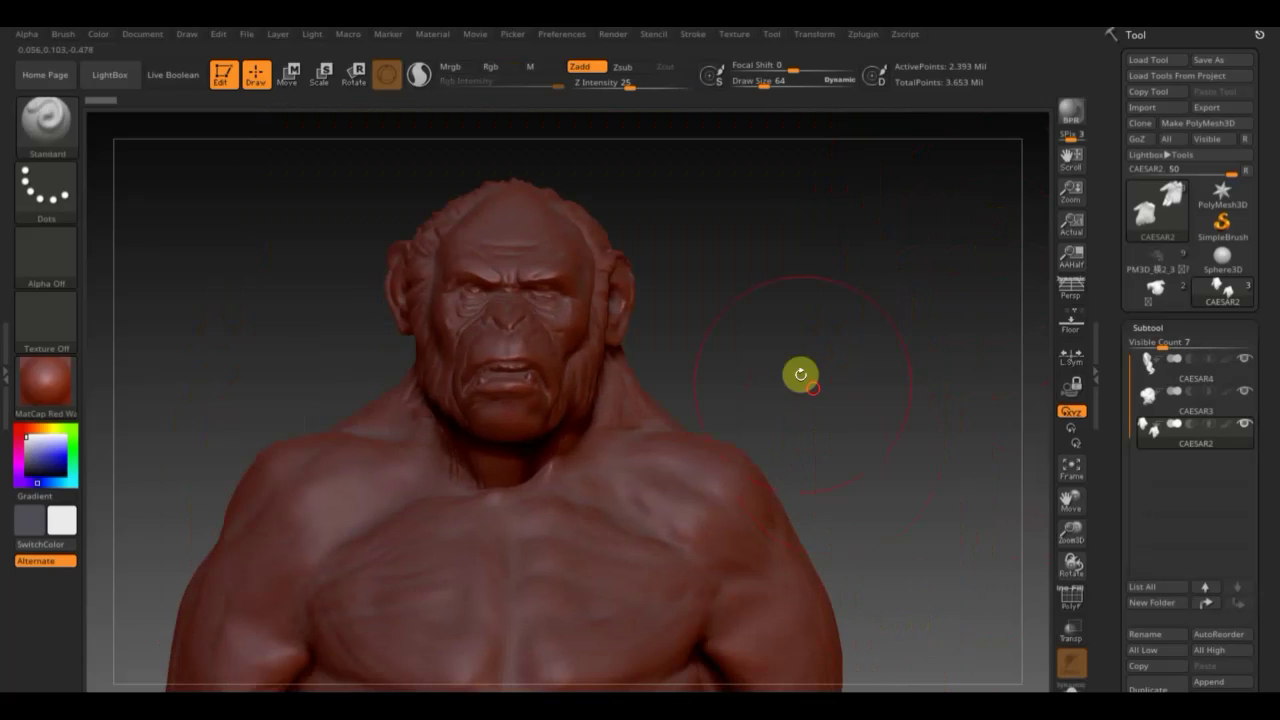
{"action": "mouse_move", "coordinate": [800, 371]}
{"action": "left_mouse_down", "text": "alt"}
{"action": "mouse_move", "coordinate": [851, 546]}
{"action": "mouse_move", "coordinate": [869, 549]}
{"action": "mouse_move", "coordinate": [877, 271]}
{"action": "mouse_move", "coordinate": [891, 414]}
{"action": "mouse_move", "coordinate": [954, 423]}
{"action": "mouse_move", "coordinate": [900, 429]}
{"action": "mouse_move", "coordinate": [913, 421]}
{"action": "left_mouse_up", "text": "alt"}
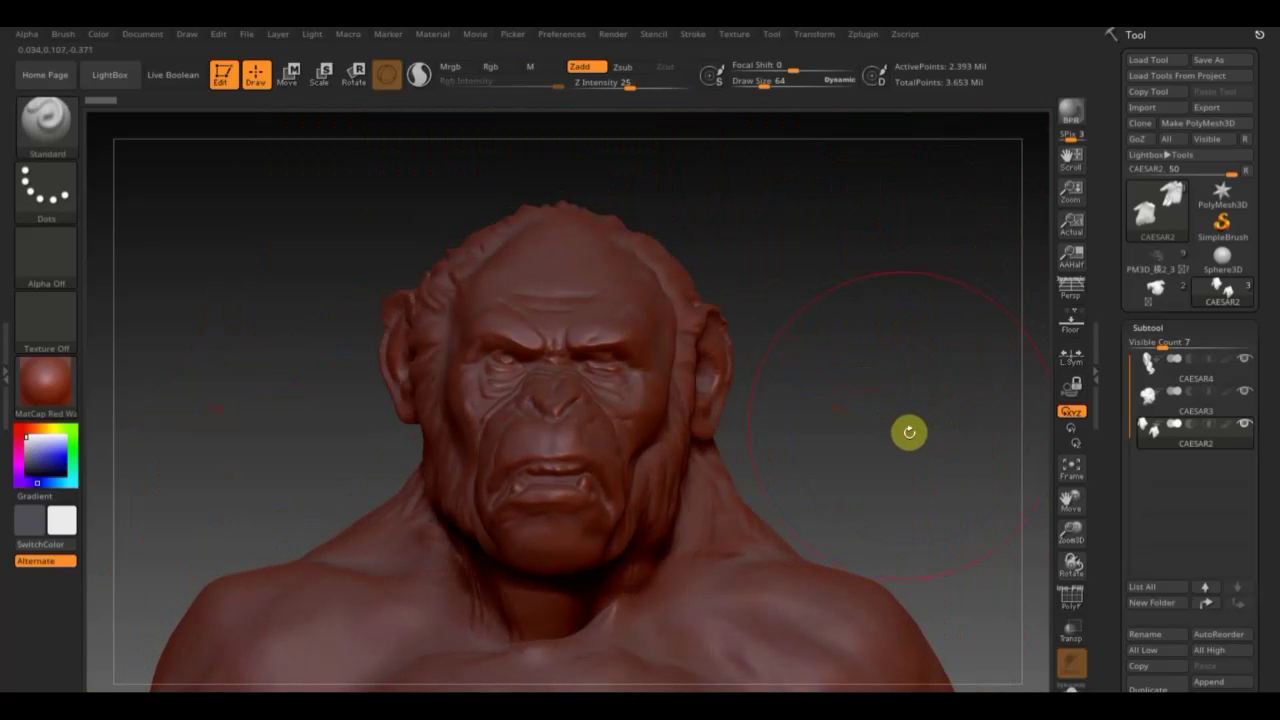
{"action": "left_click_drag", "start_coordinate": [911, 420], "coordinate": [484, 145]}
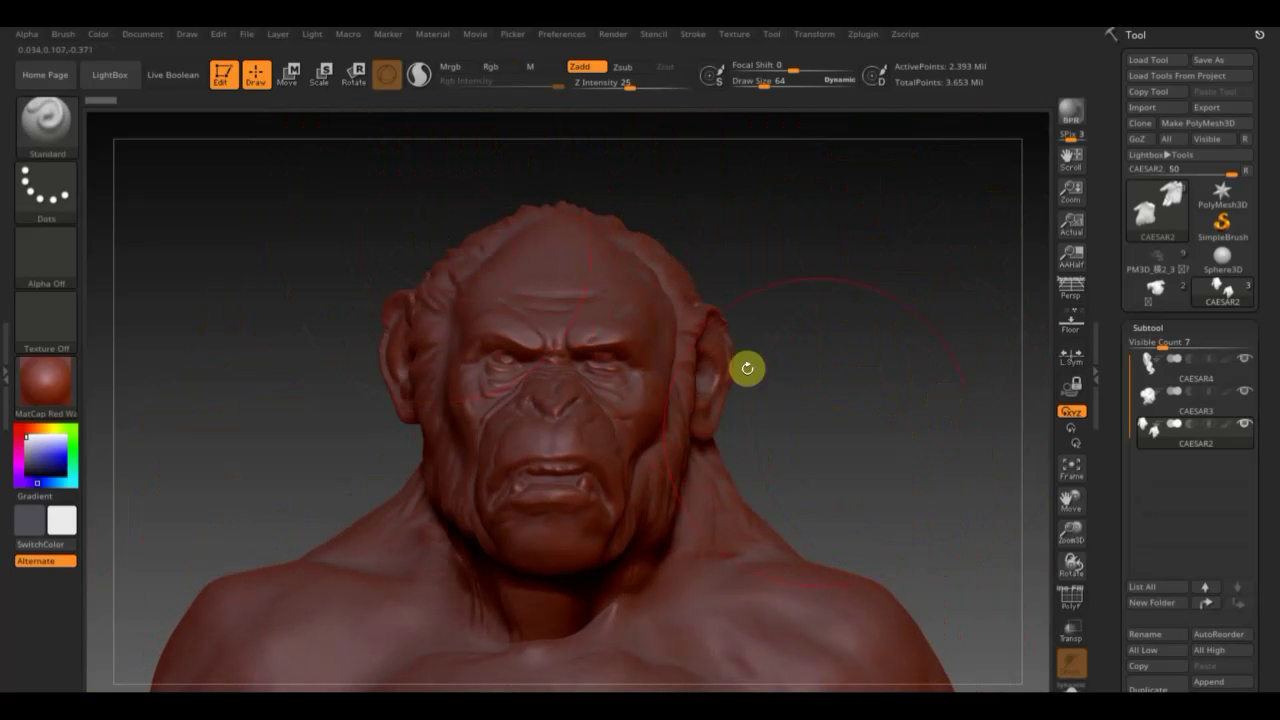
{"action": "left_click_drag", "start_coordinate": [884, 430], "coordinate": [766, 150], "text": "alt"}
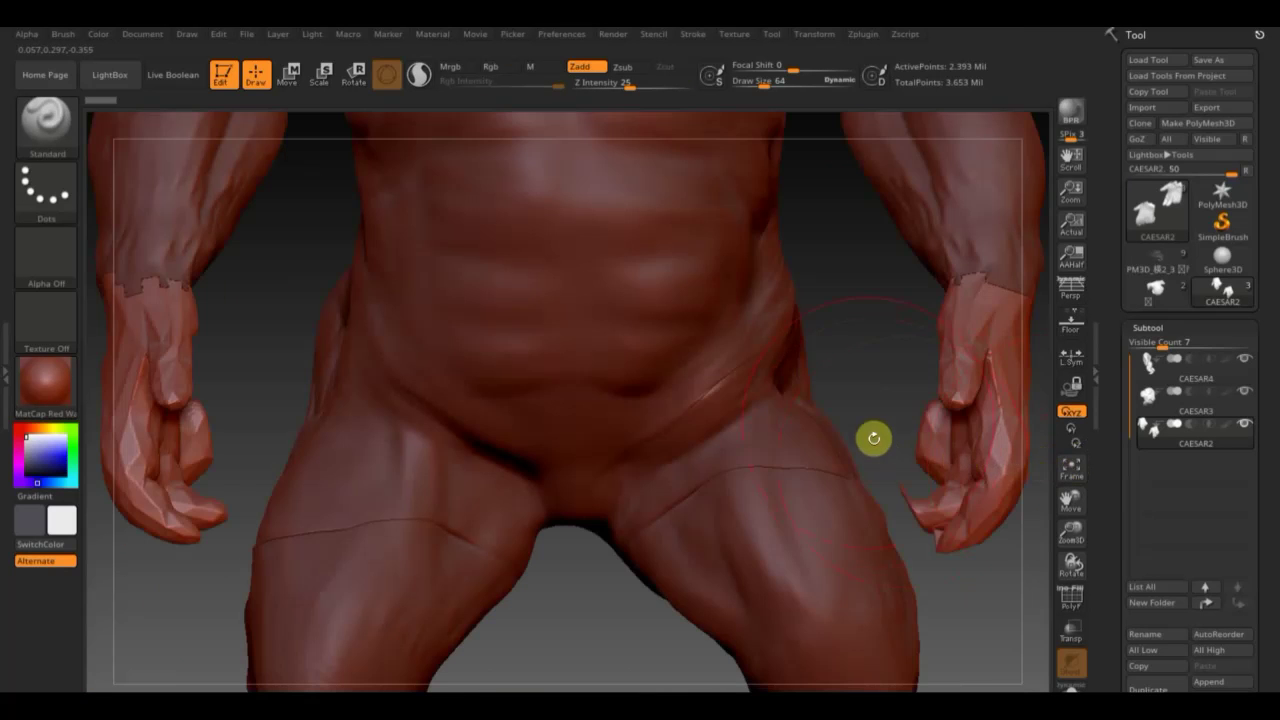
{"action": "mouse_move", "coordinate": [873, 437]}
{"action": "left_mouse_down", "text": "alt"}
{"action": "mouse_move", "coordinate": [791, 243]}
{"action": "mouse_move", "coordinate": [823, 371]}
{"action": "mouse_move", "coordinate": [716, 553]}
{"action": "left_mouse_up", "text": "alt"}
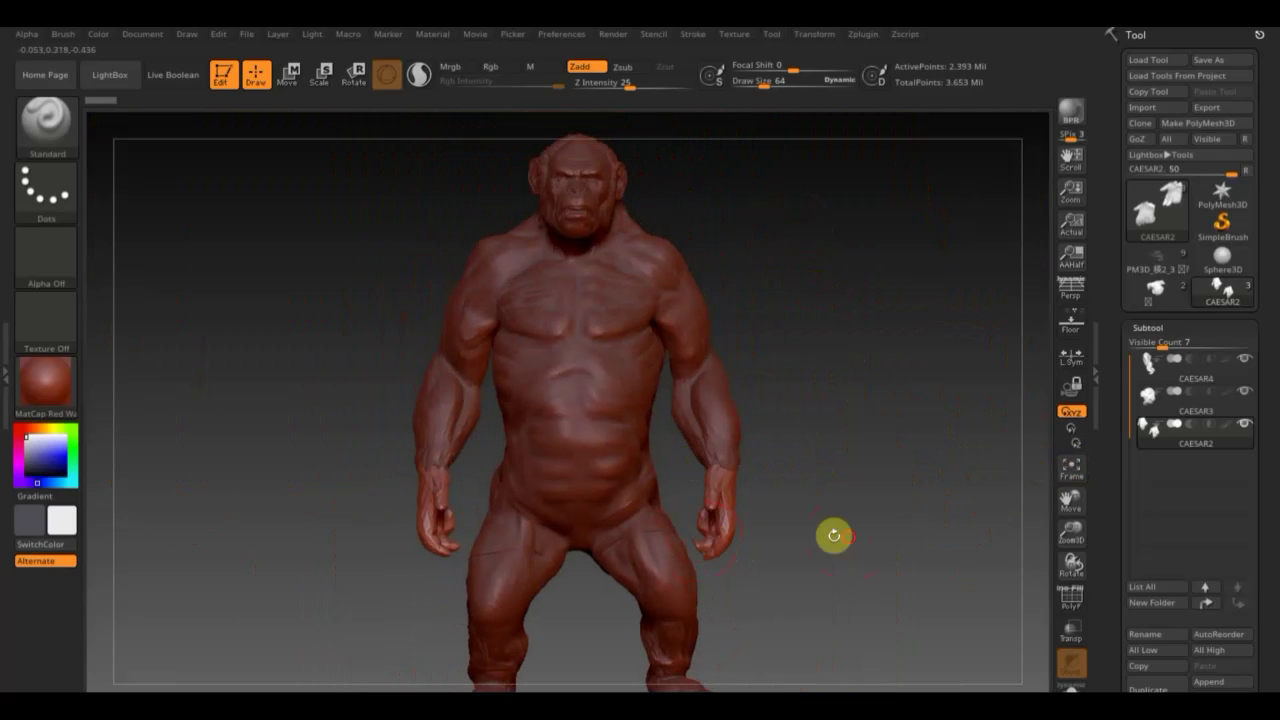
{"action": "mouse_move", "coordinate": [831, 534]}
{"action": "left_mouse_down"}
{"action": "mouse_move", "coordinate": [882, 543]}
{"action": "mouse_move", "coordinate": [837, 534]}
{"action": "mouse_move", "coordinate": [860, 520]}
{"action": "left_mouse_up"}
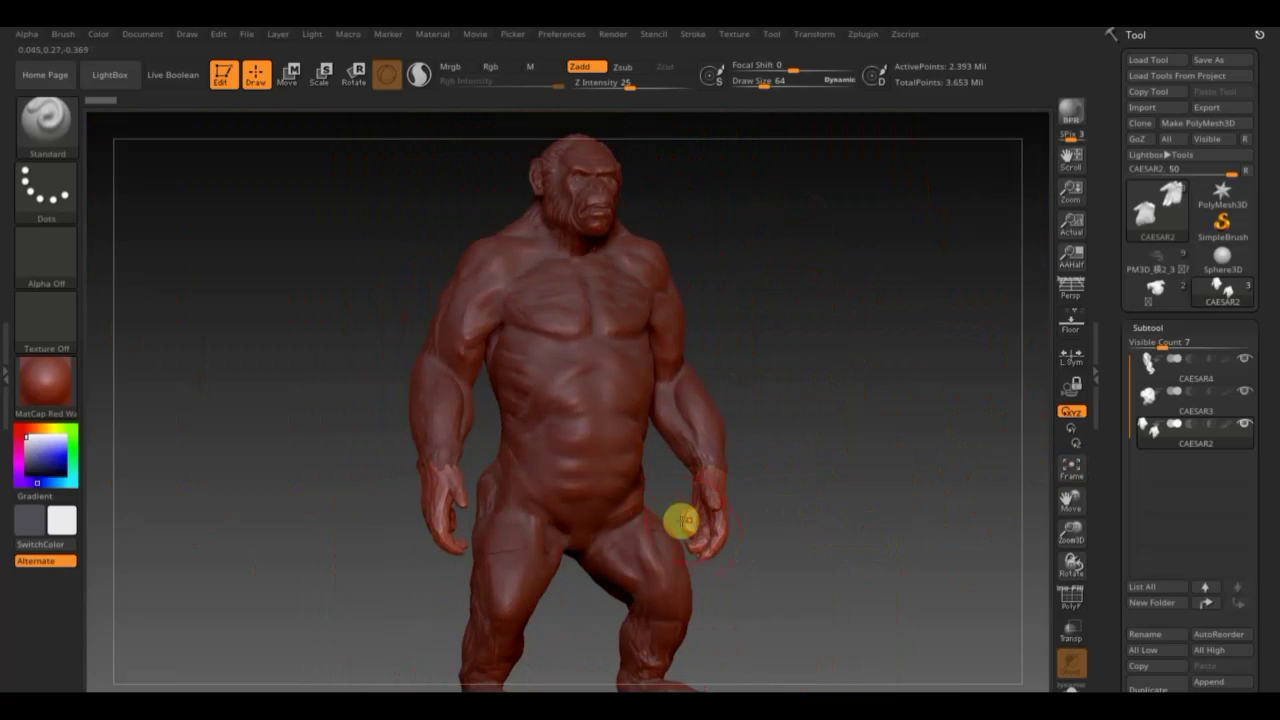
{"action": "mouse_move", "coordinate": [734, 549]}
{"action": "left_mouse_down"}
{"action": "mouse_move", "coordinate": [817, 557]}
{"action": "mouse_move", "coordinate": [814, 583]}
{"action": "mouse_move", "coordinate": [774, 543]}
{"action": "mouse_move", "coordinate": [834, 523]}
{"action": "left_mouse_up"}
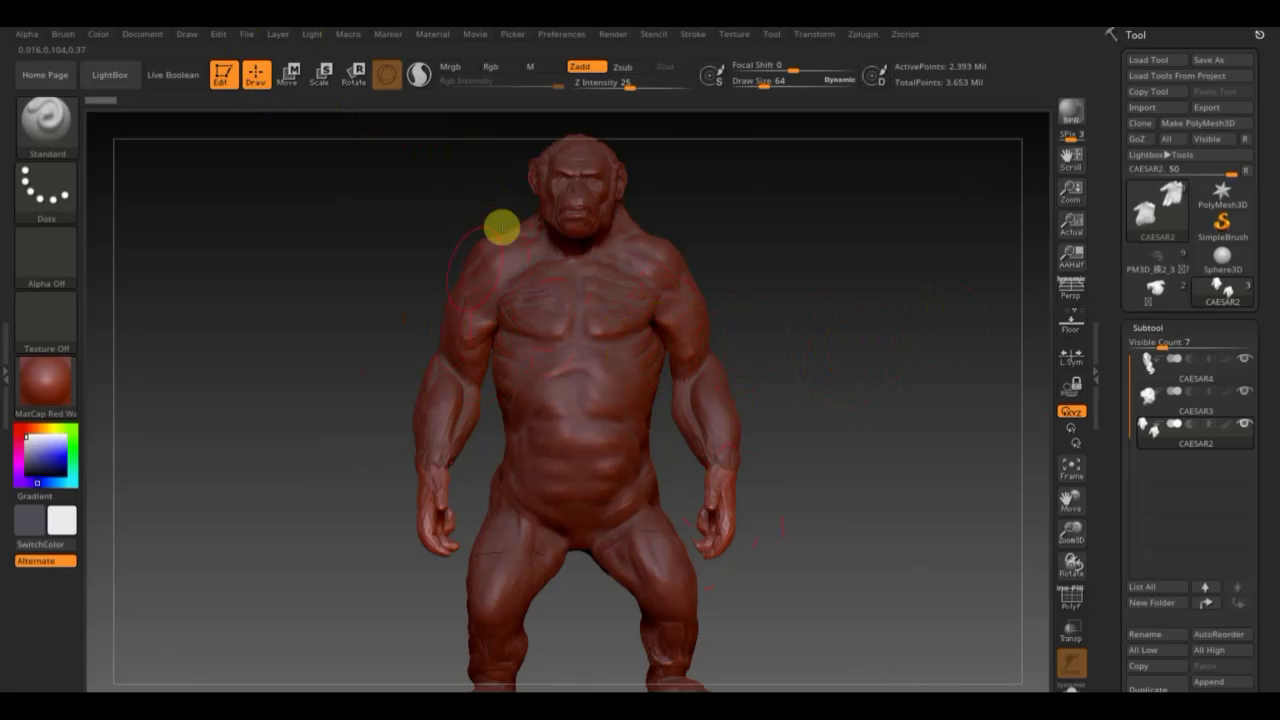
Open 'сеткаProject коба под ригг' without saving changes to the current project.
{"action": "left_click", "coordinate": [251, 37]}
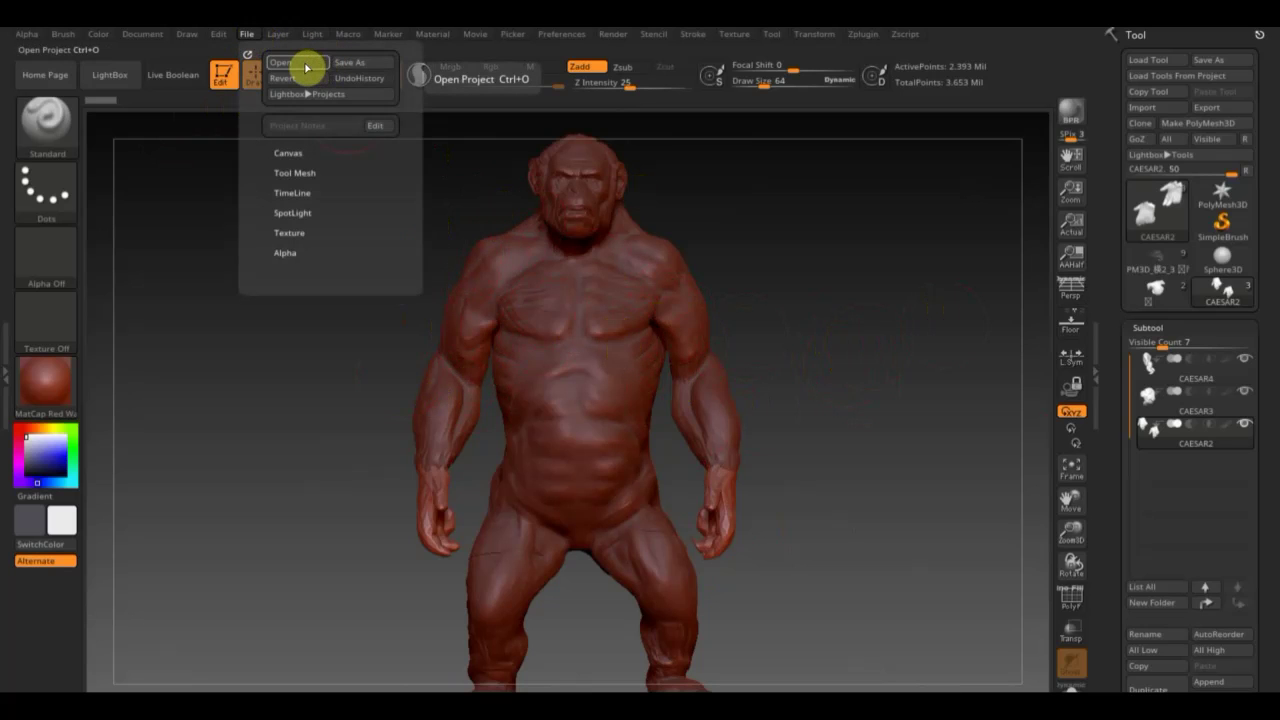
{"action": "left_click", "coordinate": [306, 67]}
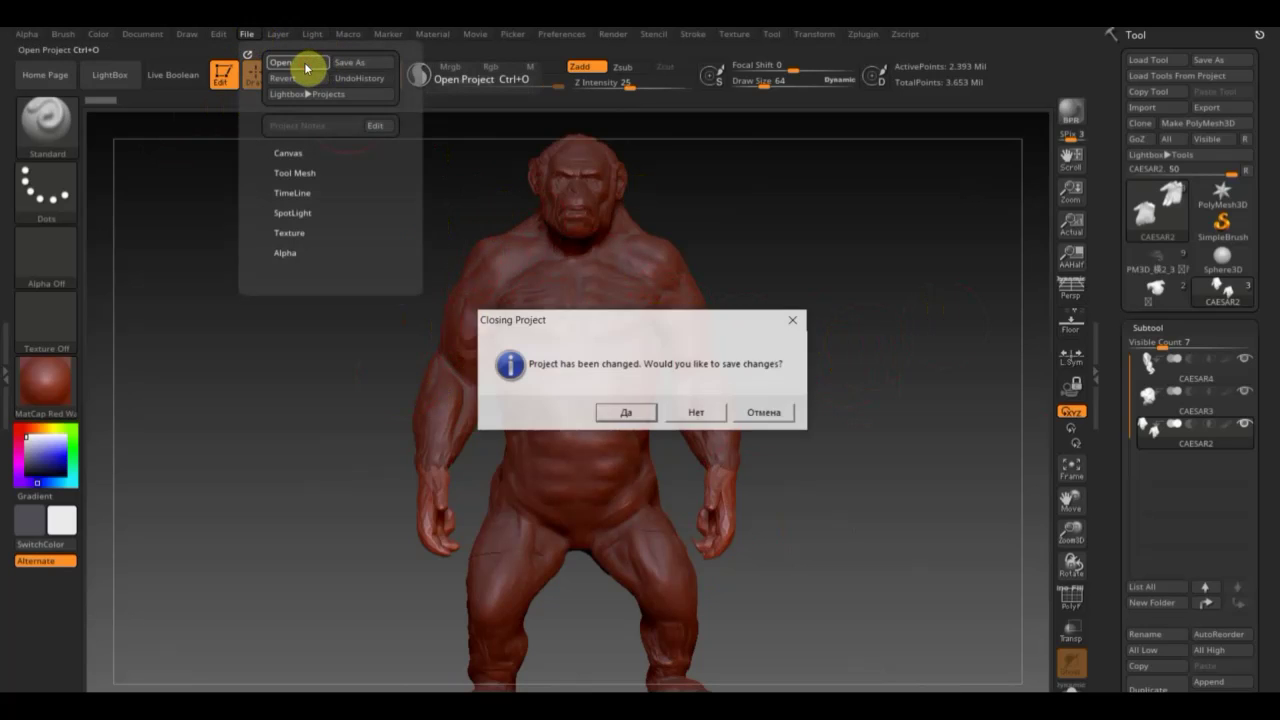
{"action": "left_click", "coordinate": [708, 412]}
{"action": "left_click", "coordinate": [407, 199]}
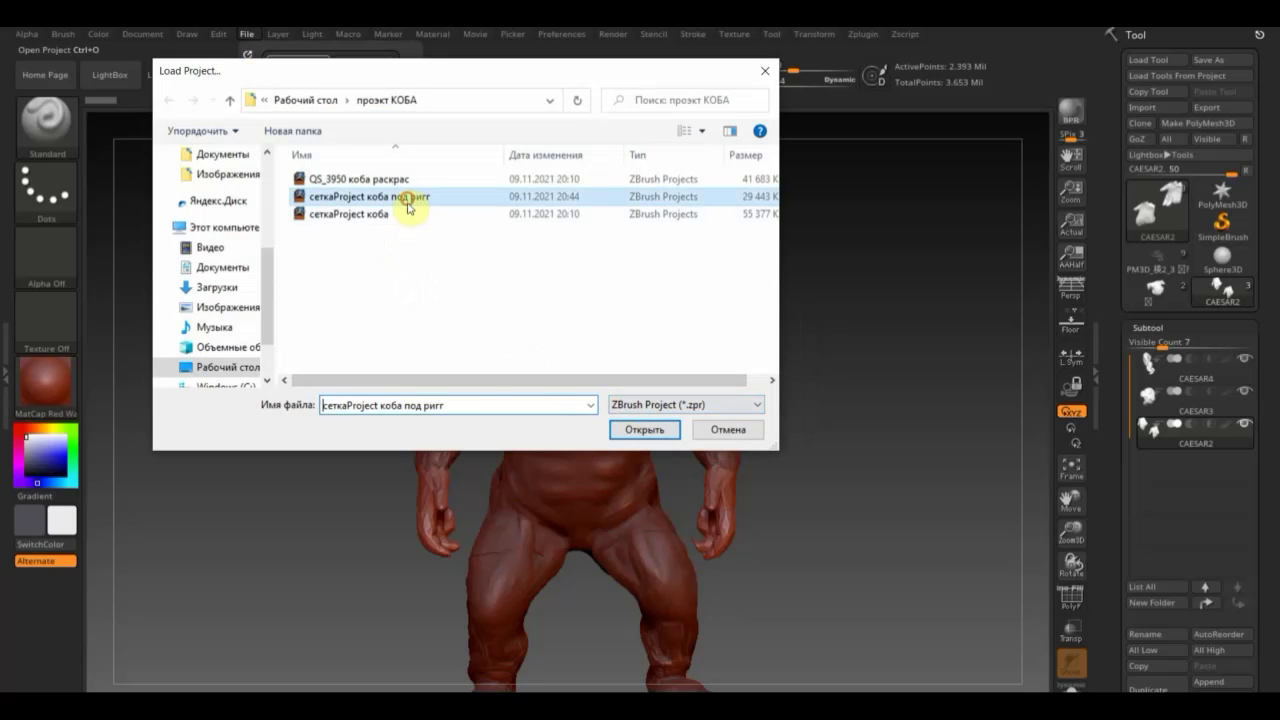
{"action": "left_click", "coordinate": [642, 430]}
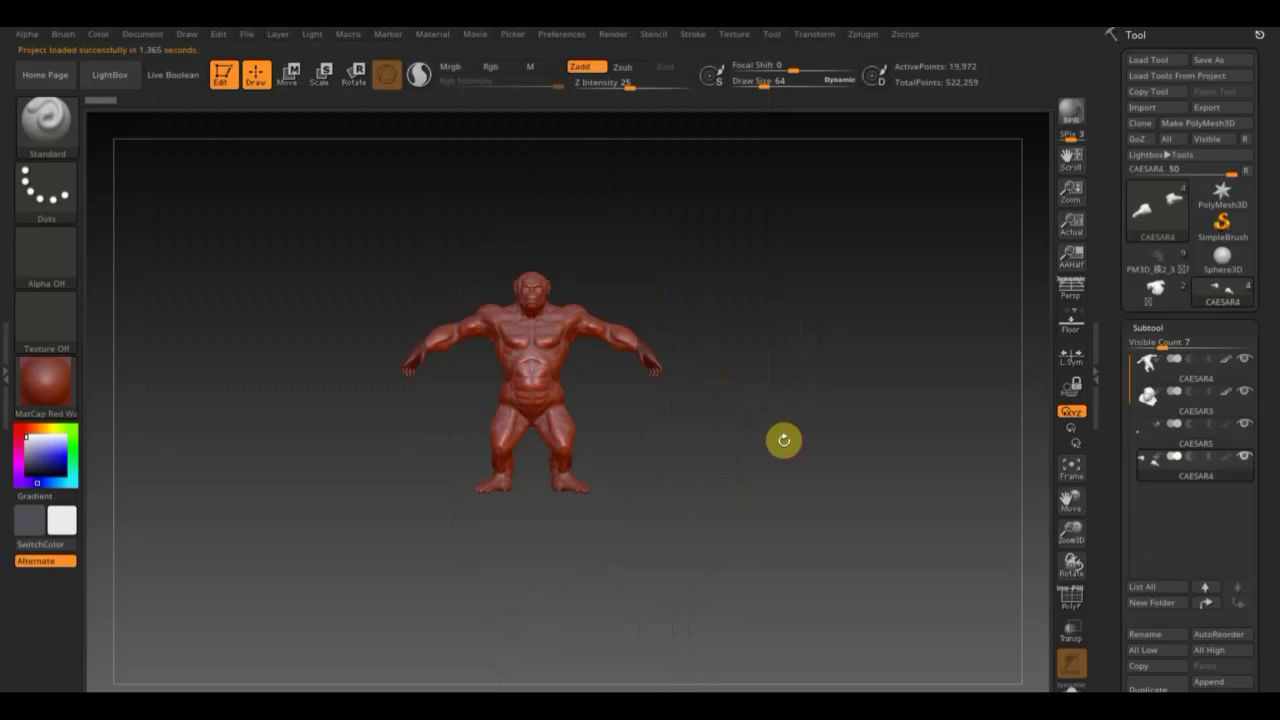
Raise the brush Draw Size from 64 to 137.
{"action": "scroll", "coordinate": [784, 440], "scroll_direction": "up", "scroll_amount": 2}
{"action": "scroll", "coordinate": [784, 440], "scroll_direction": "up", "scroll_amount": 2}
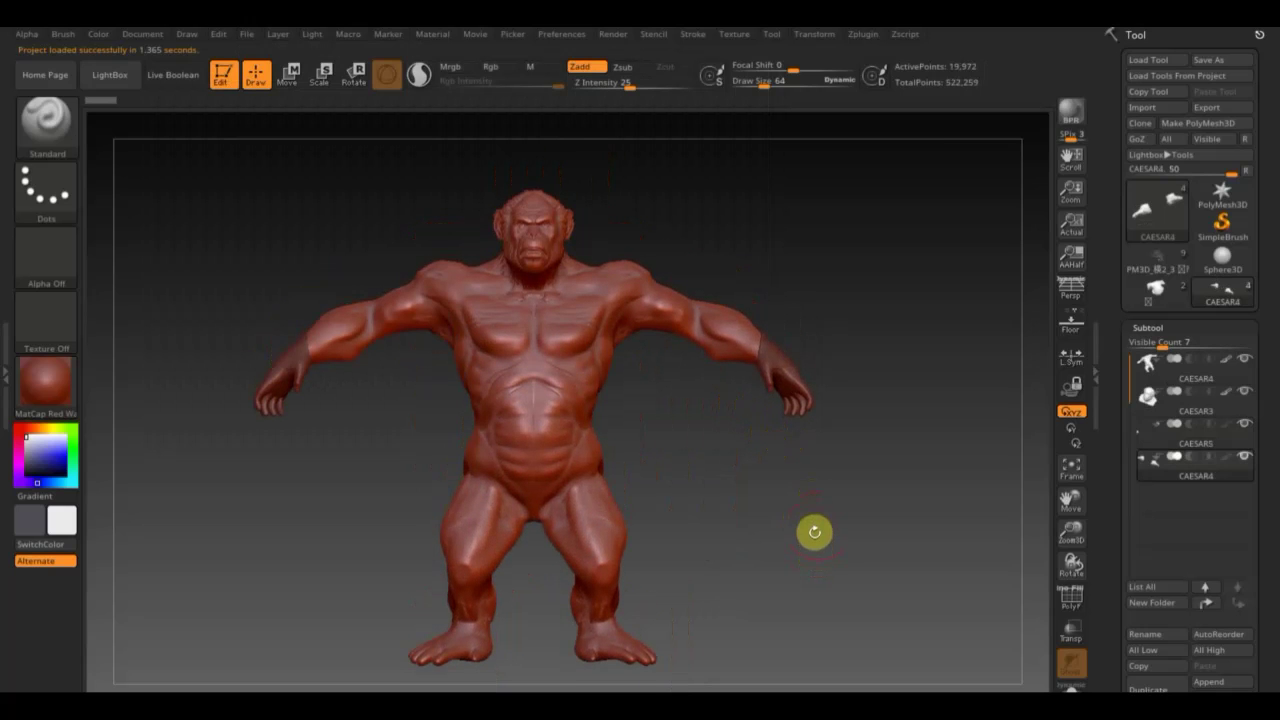
{"action": "key", "text": "shift"}
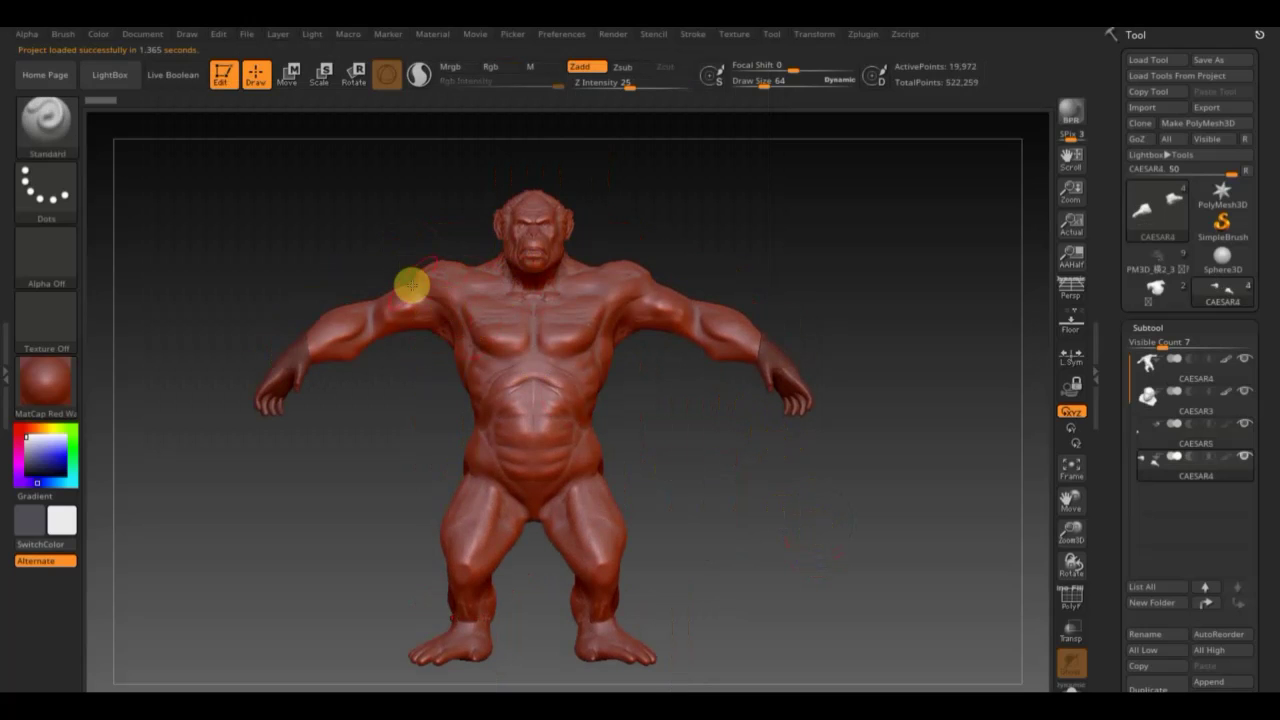
{"action": "left_click_drag", "start_coordinate": [765, 82], "coordinate": [777, 91]}
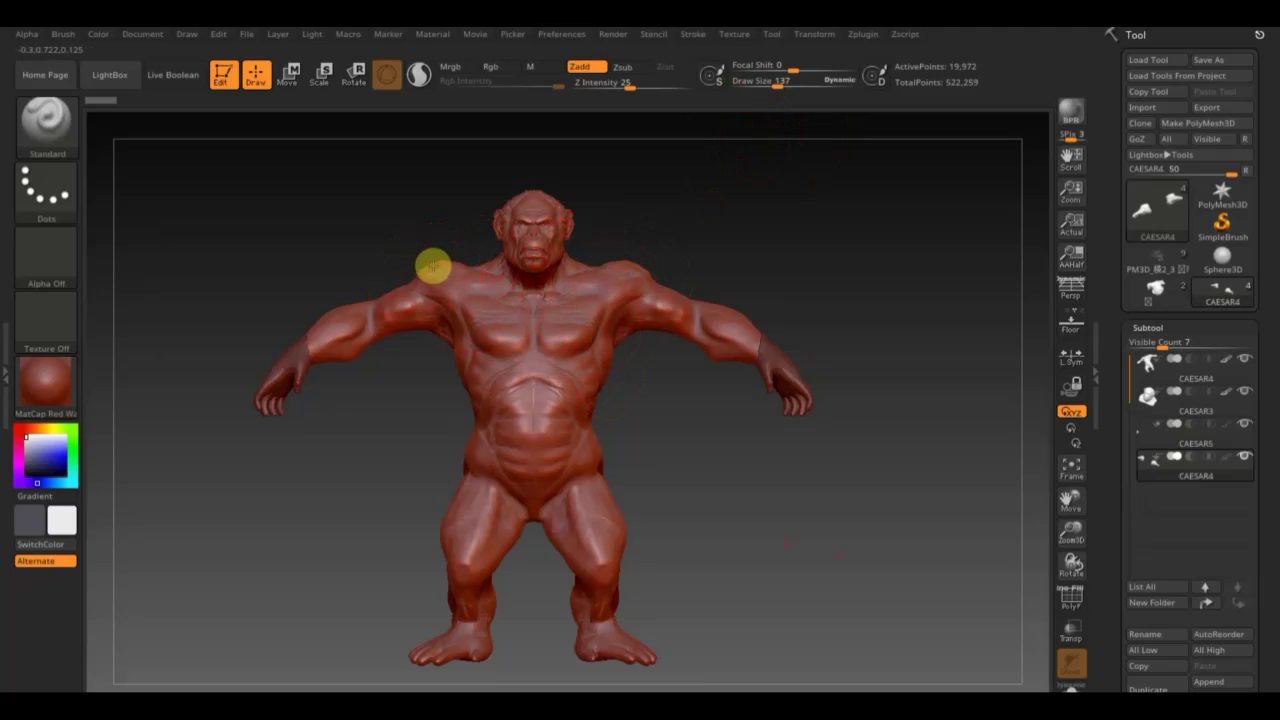
Choose the Move Topological brush and select the CAESAR4 body subtool.
{"action": "left_click", "coordinate": [58, 138]}
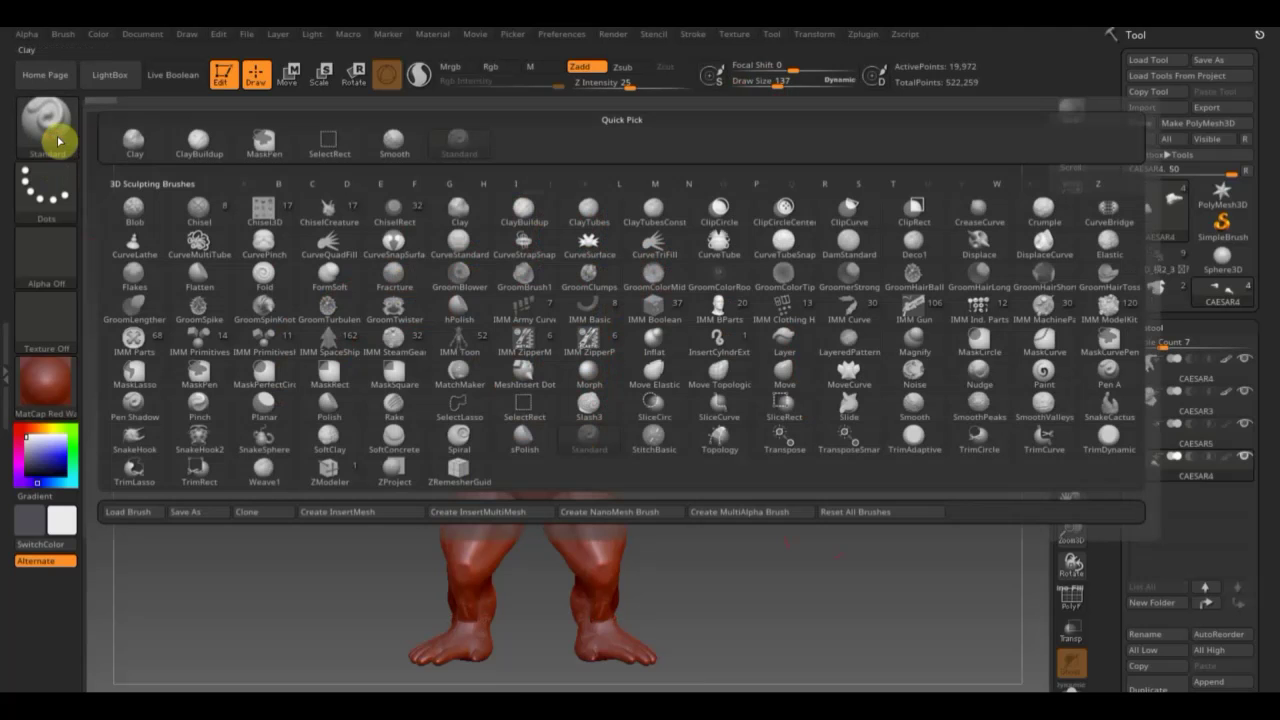
{"action": "left_click", "coordinate": [720, 370]}
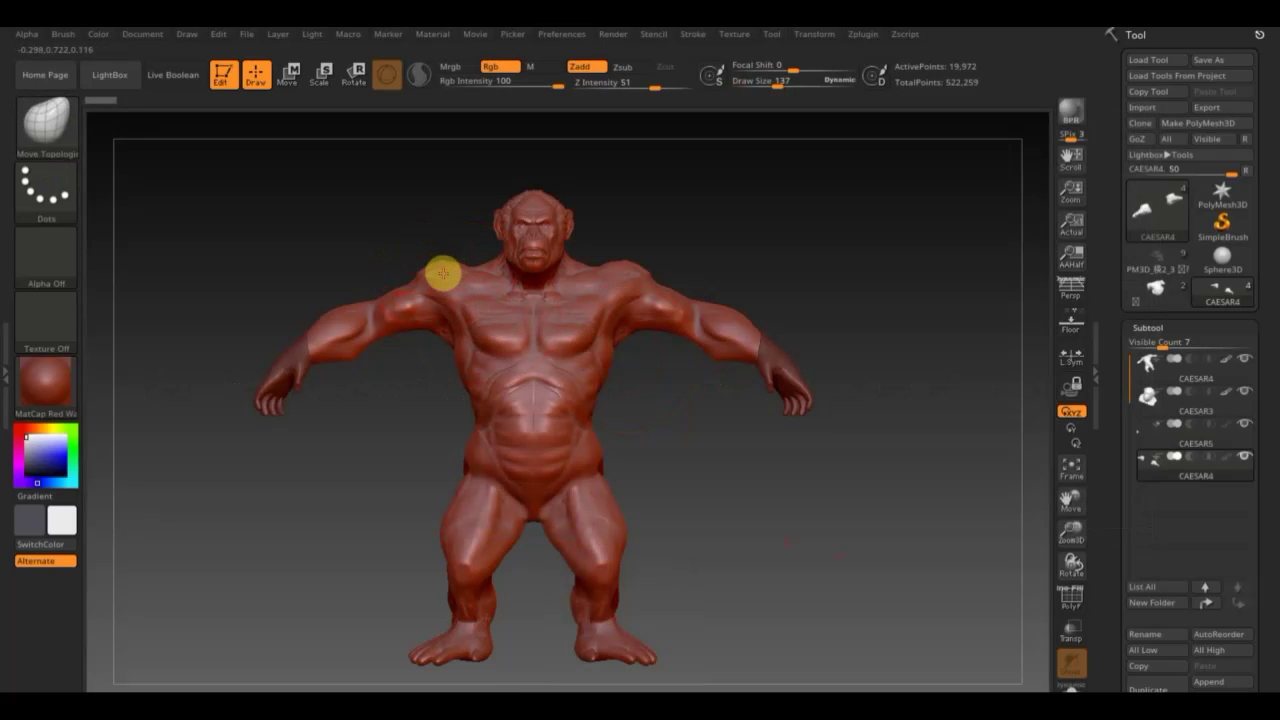
{"action": "left_click", "coordinate": [563, 378], "text": "alt"}
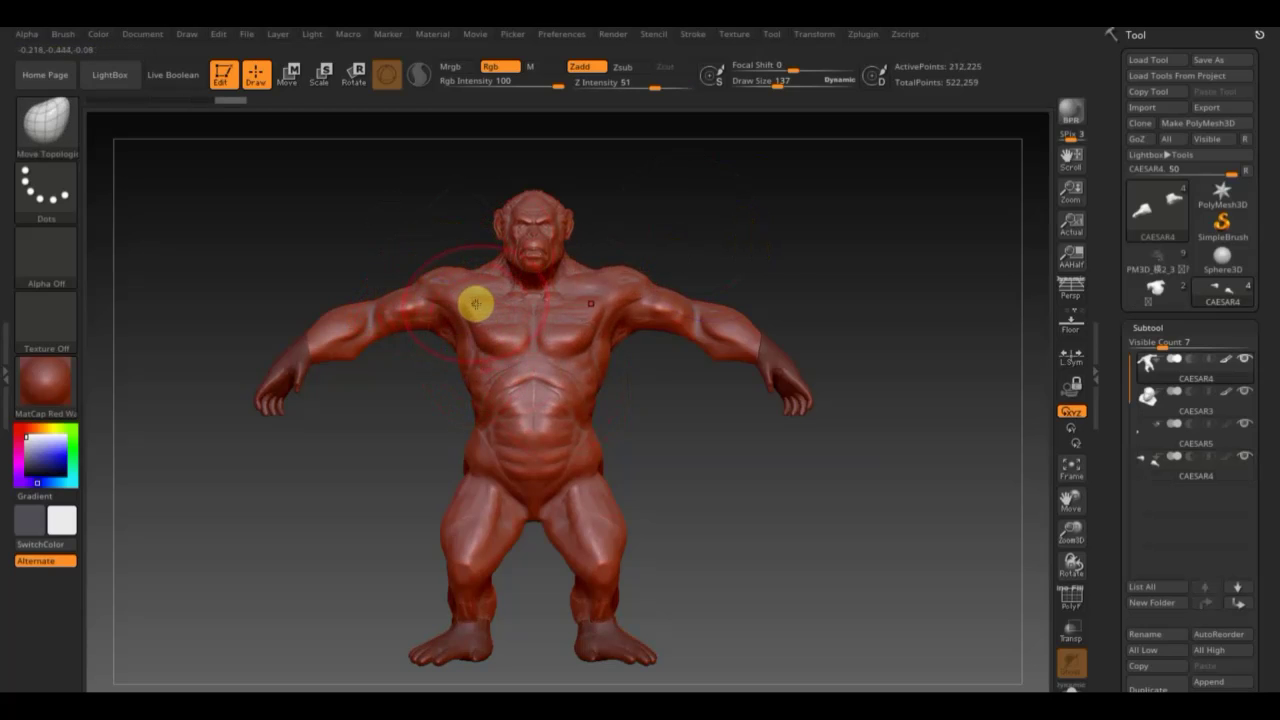
Lower the draw size to 65 and push the chest surface into shape.
{"action": "left_click_drag", "start_coordinate": [792, 80], "coordinate": [771, 85]}
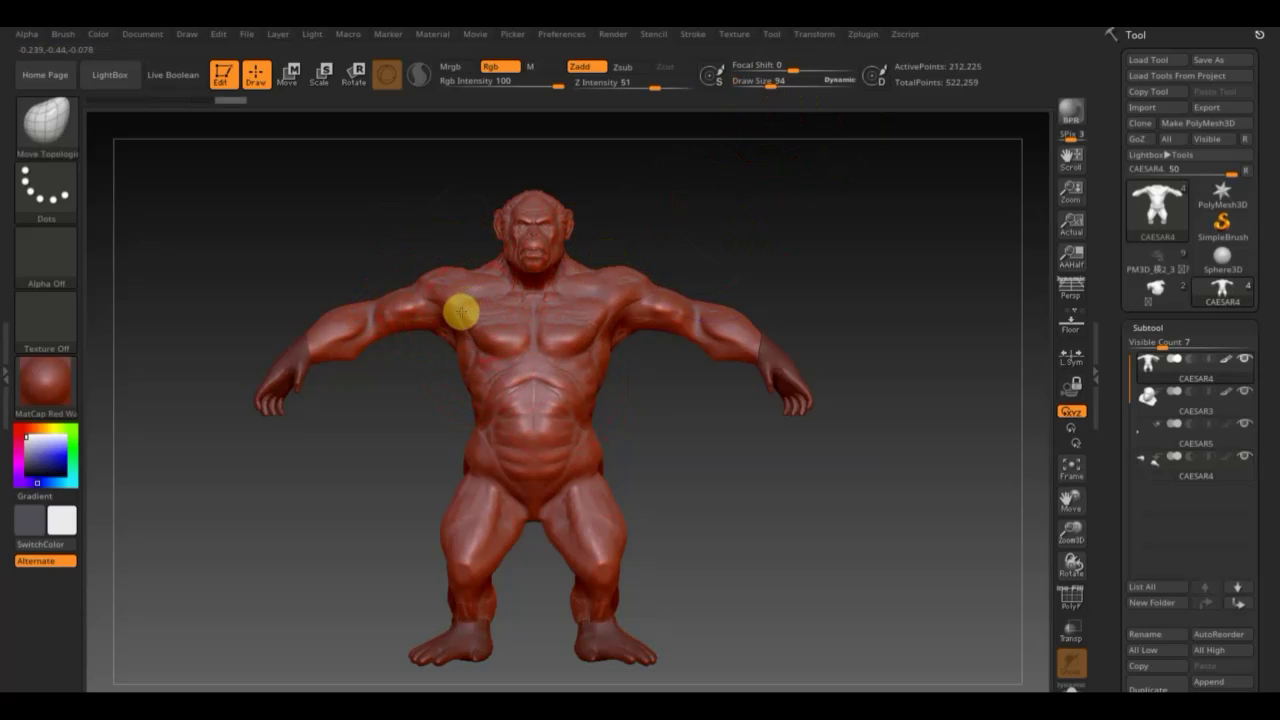
{"action": "left_click_drag", "start_coordinate": [460, 313], "coordinate": [486, 330]}
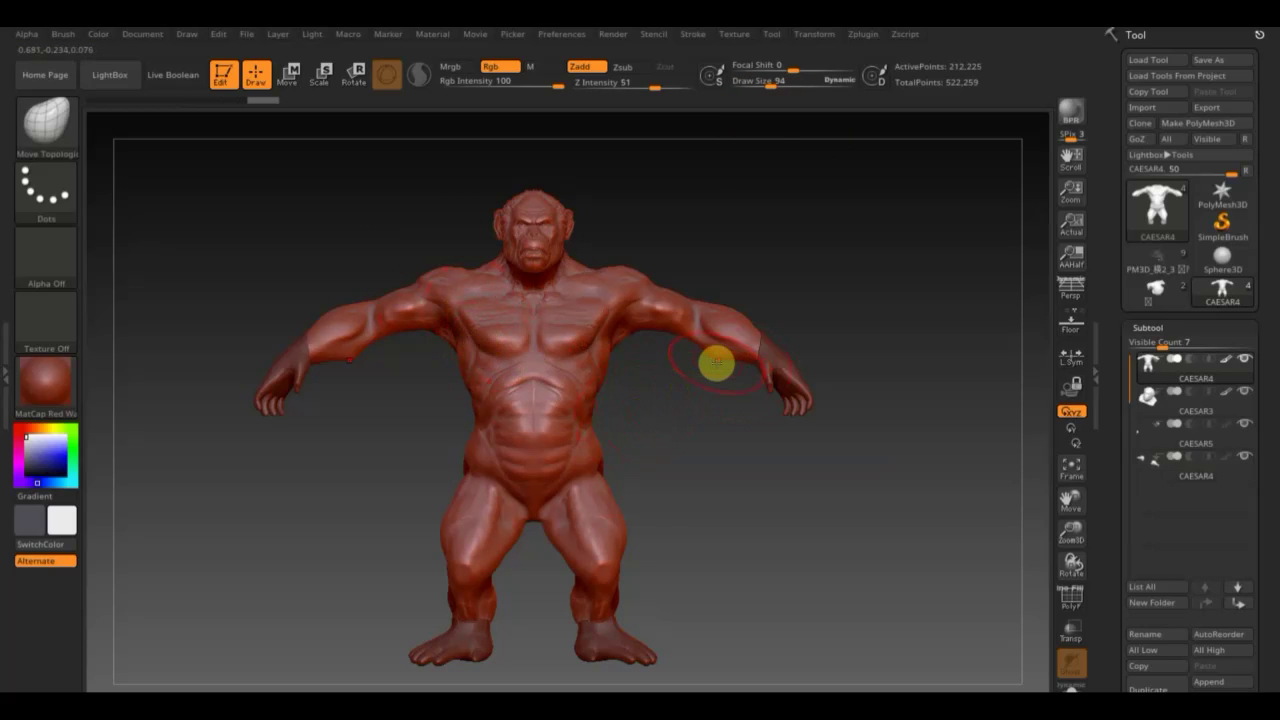
{"action": "mouse_move", "coordinate": [712, 566]}
{"action": "left_mouse_down"}
{"action": "mouse_move", "coordinate": [738, 634]}
{"action": "mouse_move", "coordinate": [757, 420]}
{"action": "mouse_move", "coordinate": [885, 392]}
{"action": "mouse_move", "coordinate": [639, 369]}
{"action": "mouse_move", "coordinate": [691, 591]}
{"action": "mouse_move", "coordinate": [554, 506]}
{"action": "mouse_move", "coordinate": [577, 534]}
{"action": "mouse_move", "coordinate": [444, 377]}
{"action": "mouse_move", "coordinate": [274, 414]}
{"action": "mouse_move", "coordinate": [814, 497]}
{"action": "mouse_move", "coordinate": [834, 557]}
{"action": "mouse_move", "coordinate": [814, 463]}
{"action": "mouse_move", "coordinate": [877, 606]}
{"action": "mouse_move", "coordinate": [806, 380]}
{"action": "mouse_move", "coordinate": [806, 443]}
{"action": "mouse_move", "coordinate": [851, 483]}
{"action": "mouse_move", "coordinate": [766, 411]}
{"action": "mouse_move", "coordinate": [857, 343]}
{"action": "mouse_move", "coordinate": [986, 523]}
{"action": "mouse_move", "coordinate": [817, 460]}
{"action": "mouse_move", "coordinate": [903, 517]}
{"action": "mouse_move", "coordinate": [770, 112]}
{"action": "left_mouse_up"}
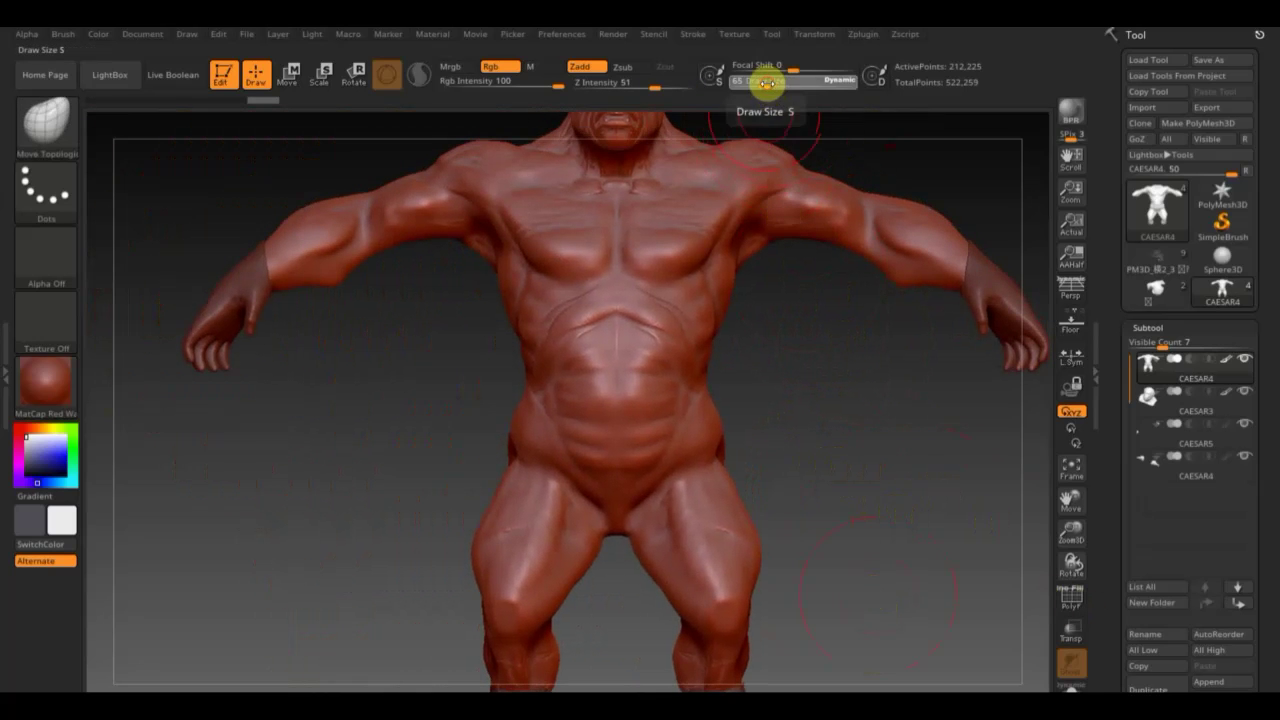
{"action": "left_click", "coordinate": [760, 84]}
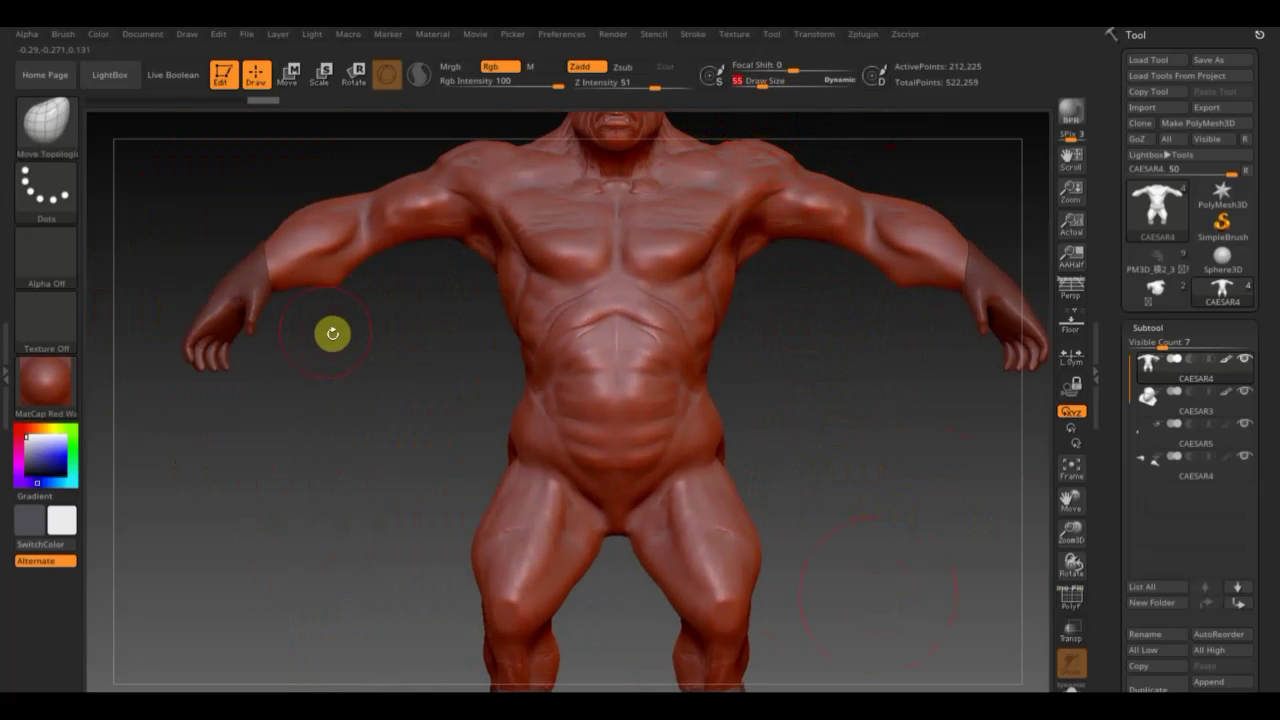
{"action": "left_click", "coordinate": [204, 370], "text": "alt"}
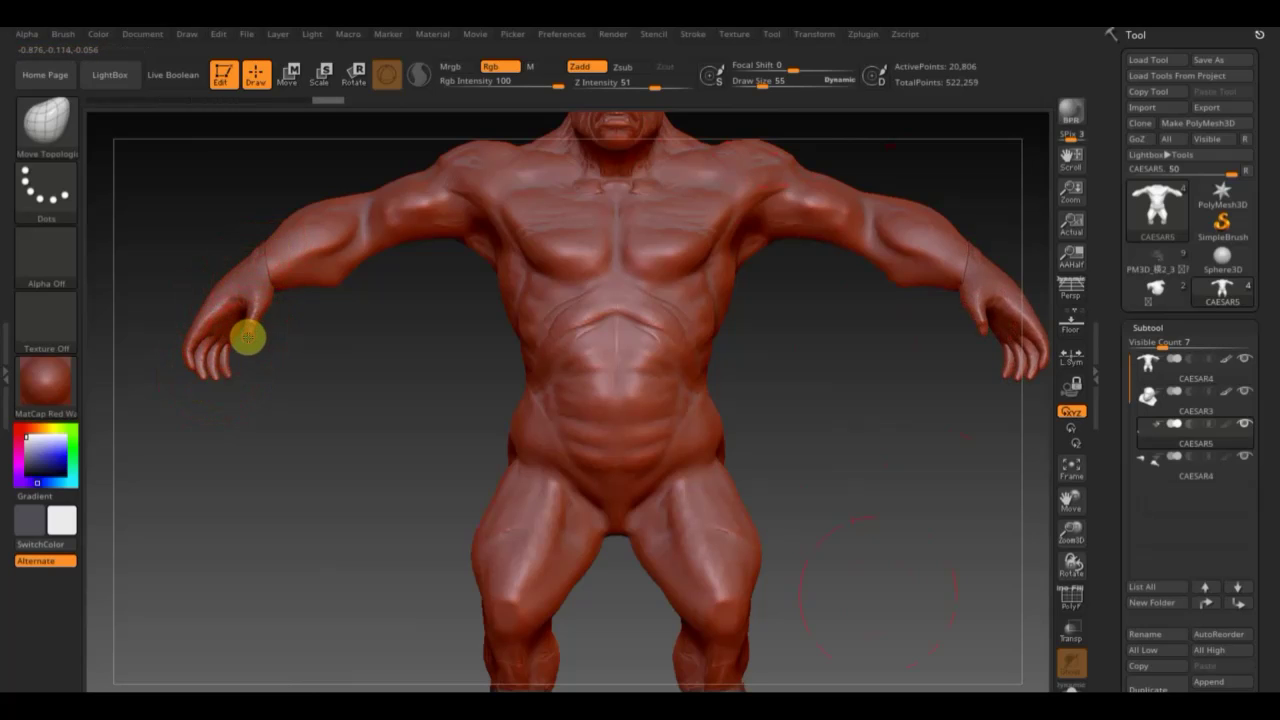
{"action": "mouse_move", "coordinate": [256, 354]}
{"action": "left_mouse_down"}
{"action": "mouse_move", "coordinate": [286, 380]}
{"action": "mouse_move", "coordinate": [263, 366]}
{"action": "mouse_move", "coordinate": [296, 316]}
{"action": "left_mouse_up"}
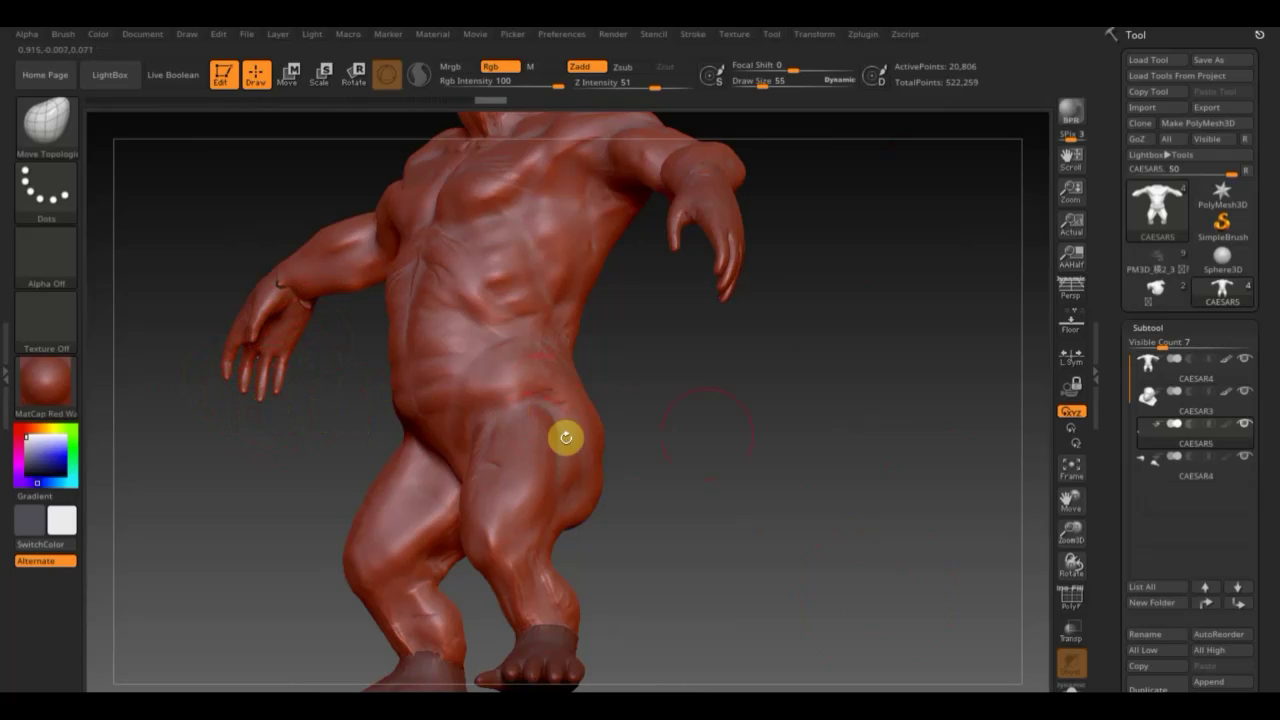
{"action": "left_click_drag", "start_coordinate": [709, 431], "coordinate": [756, 502], "text": "shift"}
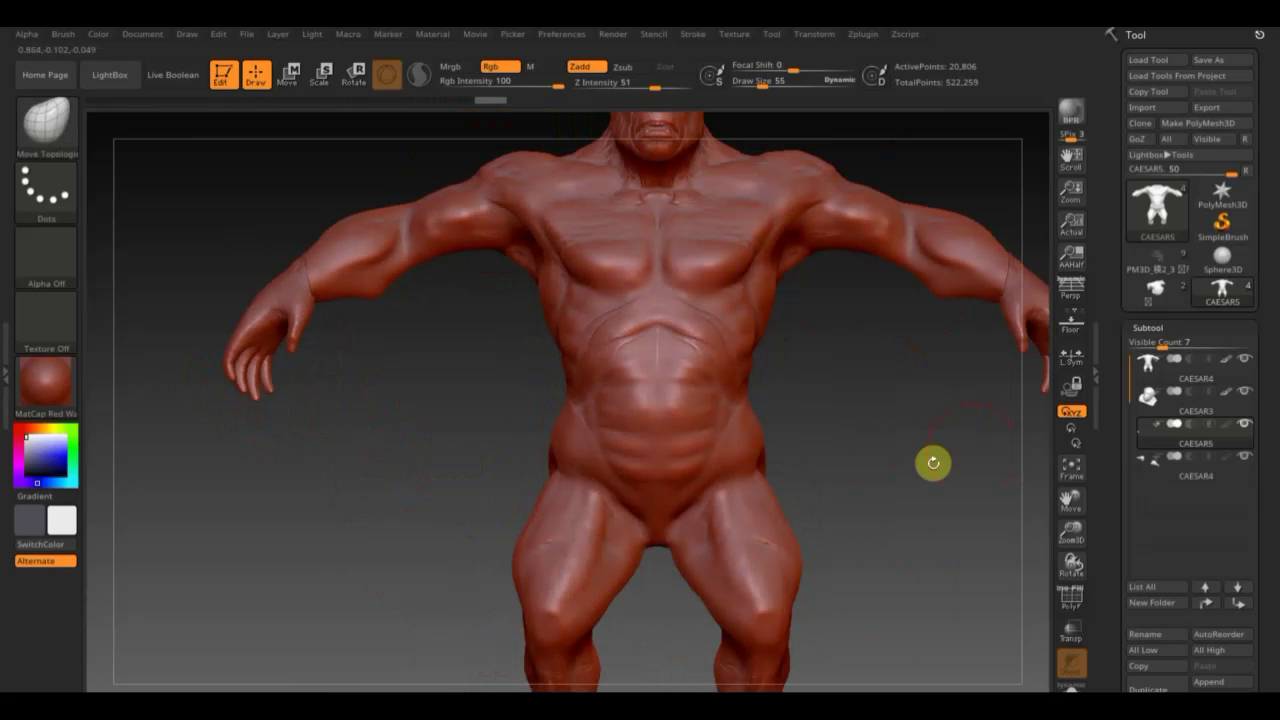
{"action": "left_click_drag", "start_coordinate": [951, 443], "coordinate": [459, 379], "text": "alt"}
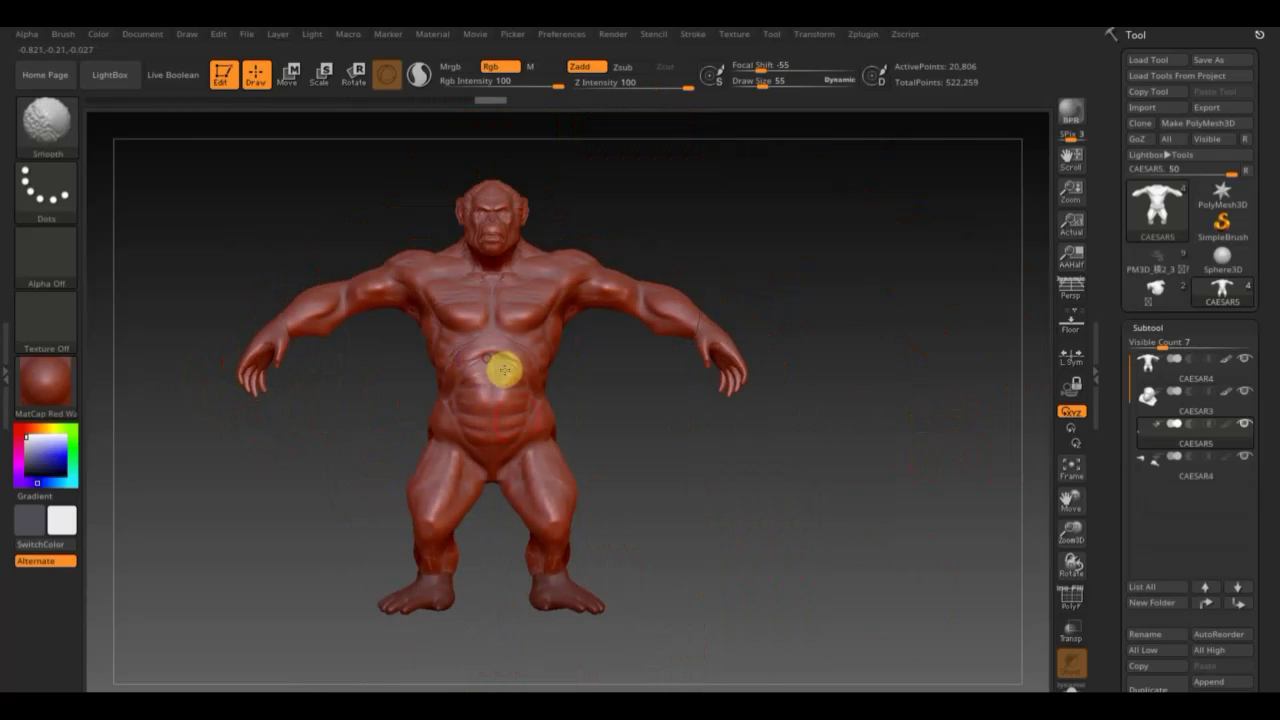
Make CAESAR4 the active subtool and orbit to view its back and right side.
{"action": "key", "text": "shift"}
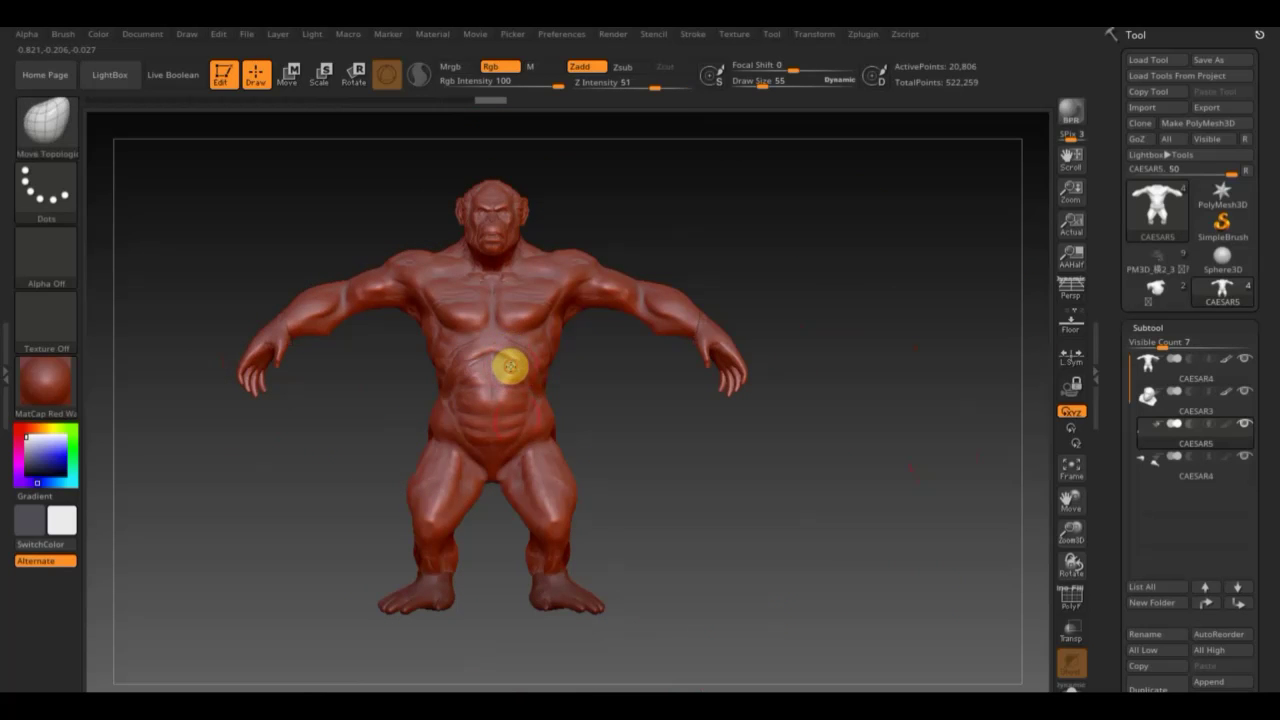
{"action": "left_click", "coordinate": [510, 367], "text": "alt"}
{"action": "key", "text": "shift"}
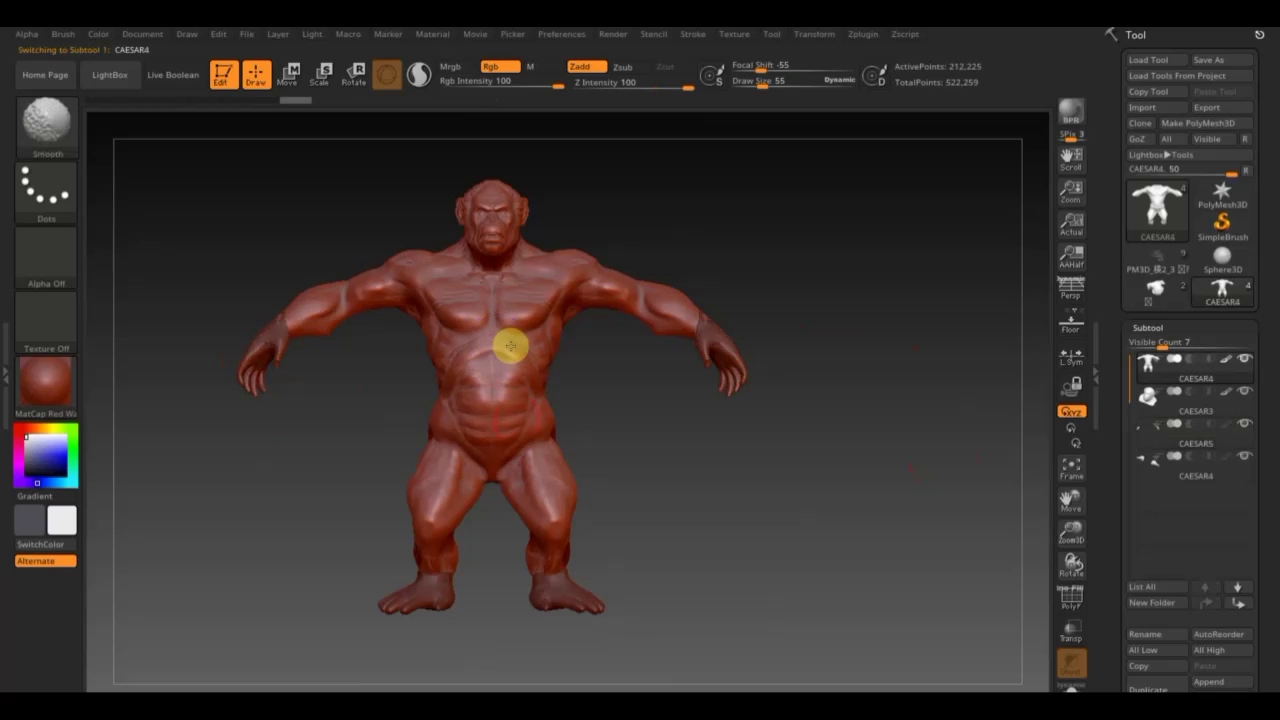
{"action": "mouse_move", "coordinate": [627, 407]}
{"action": "left_mouse_down"}
{"action": "mouse_move", "coordinate": [633, 438]}
{"action": "mouse_move", "coordinate": [792, 472]}
{"action": "left_mouse_up"}
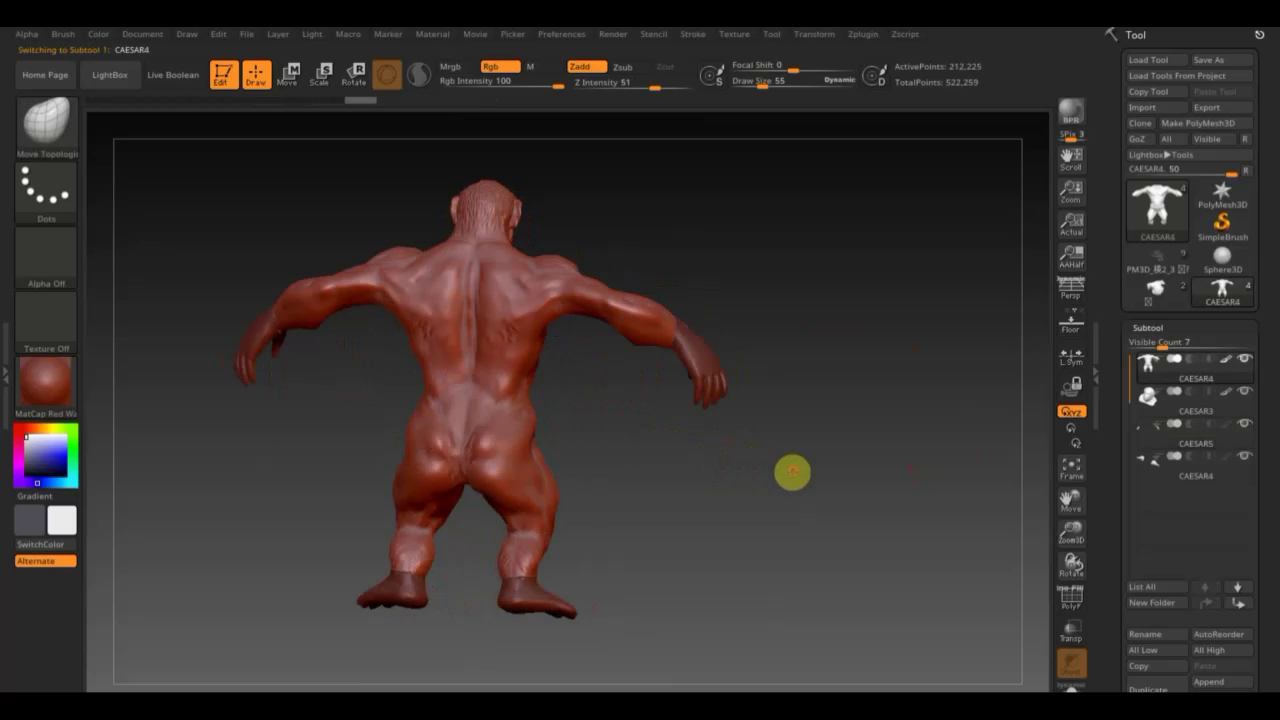
{"action": "key", "text": "shift"}
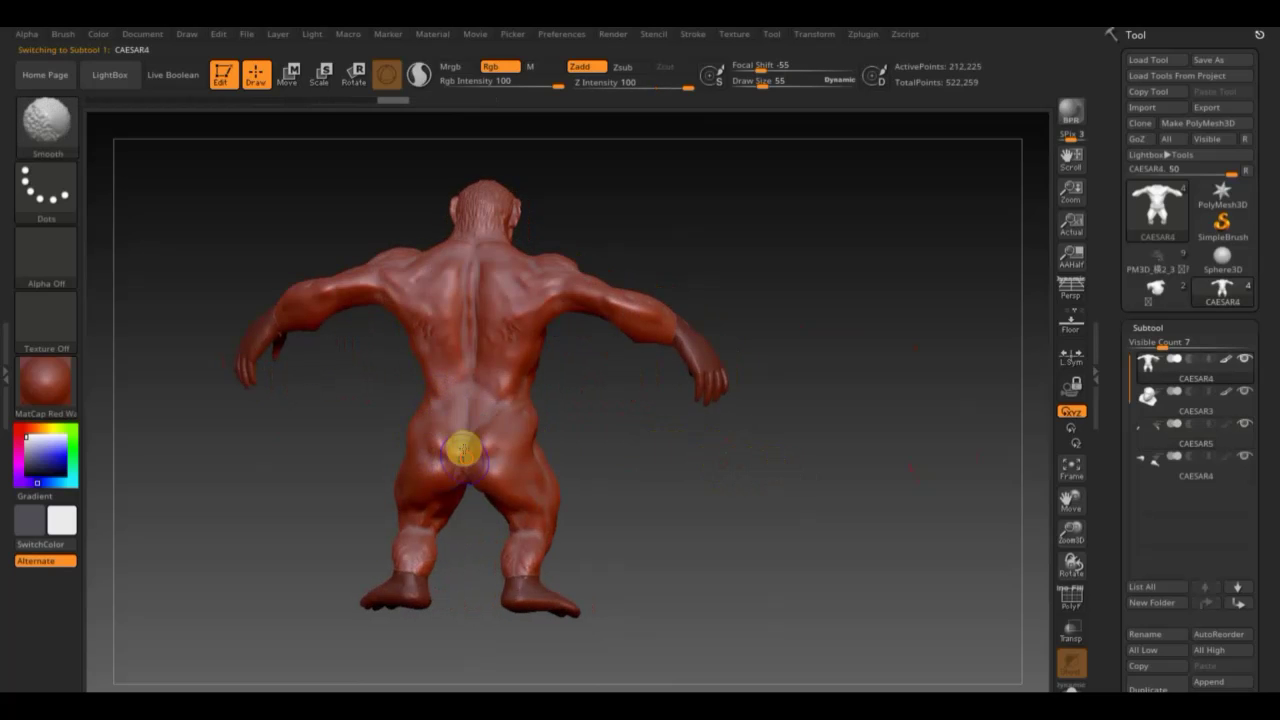
{"action": "mouse_move", "coordinate": [580, 505]}
{"action": "left_mouse_down"}
{"action": "mouse_move", "coordinate": [654, 526]}
{"action": "mouse_move", "coordinate": [489, 531]}
{"action": "left_mouse_up"}
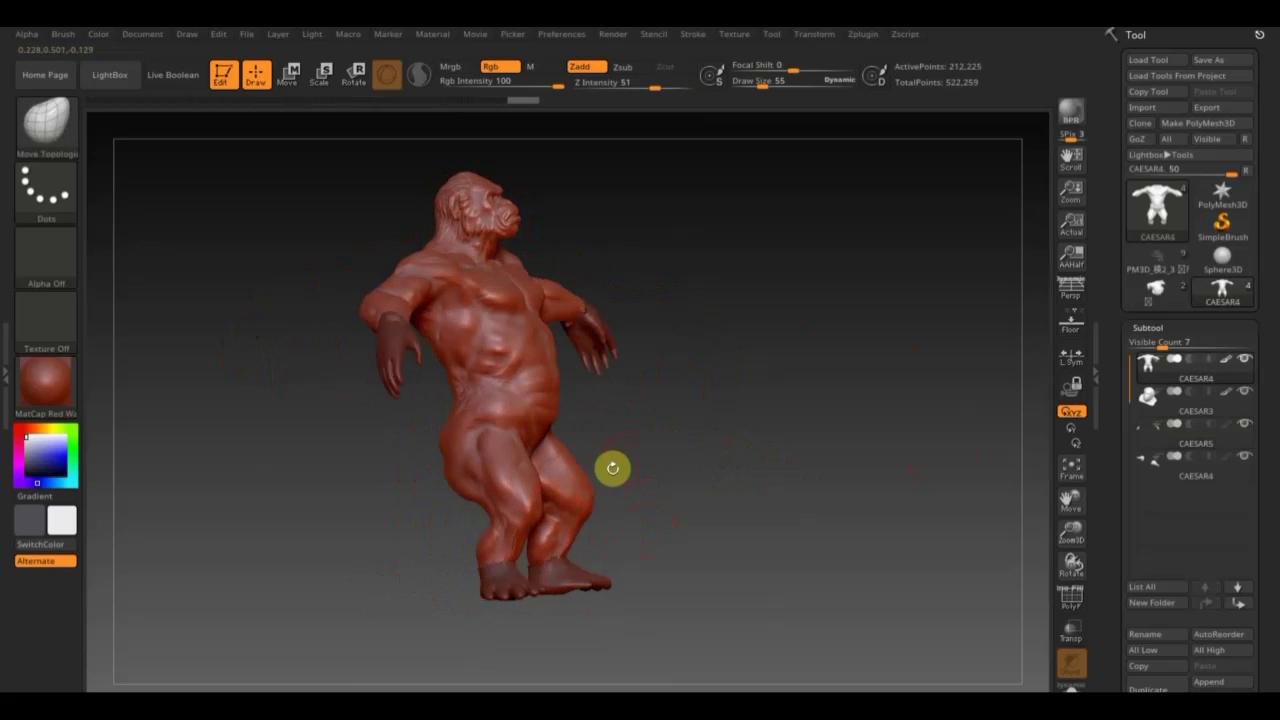
{"action": "left_click_drag", "start_coordinate": [614, 466], "coordinate": [702, 456]}
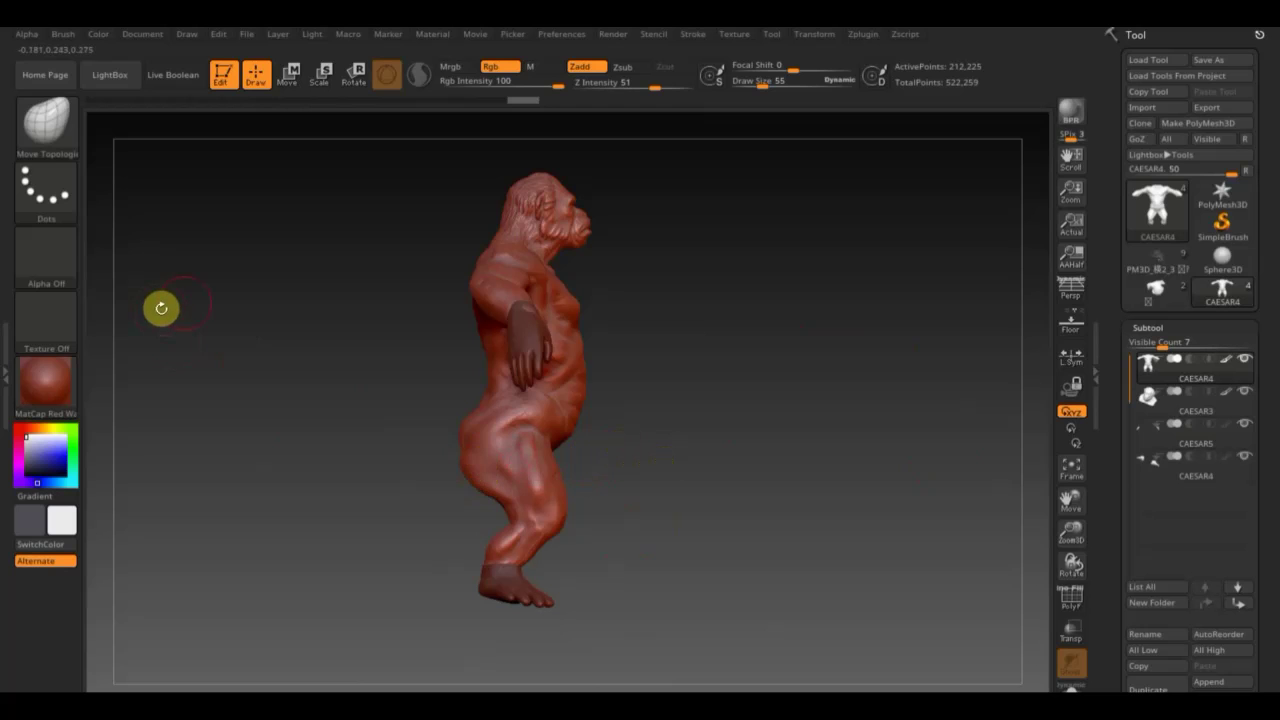
Raise the draw size from 55 to 117 and push the hip and thigh into shape.
{"action": "left_click", "coordinate": [45, 122]}
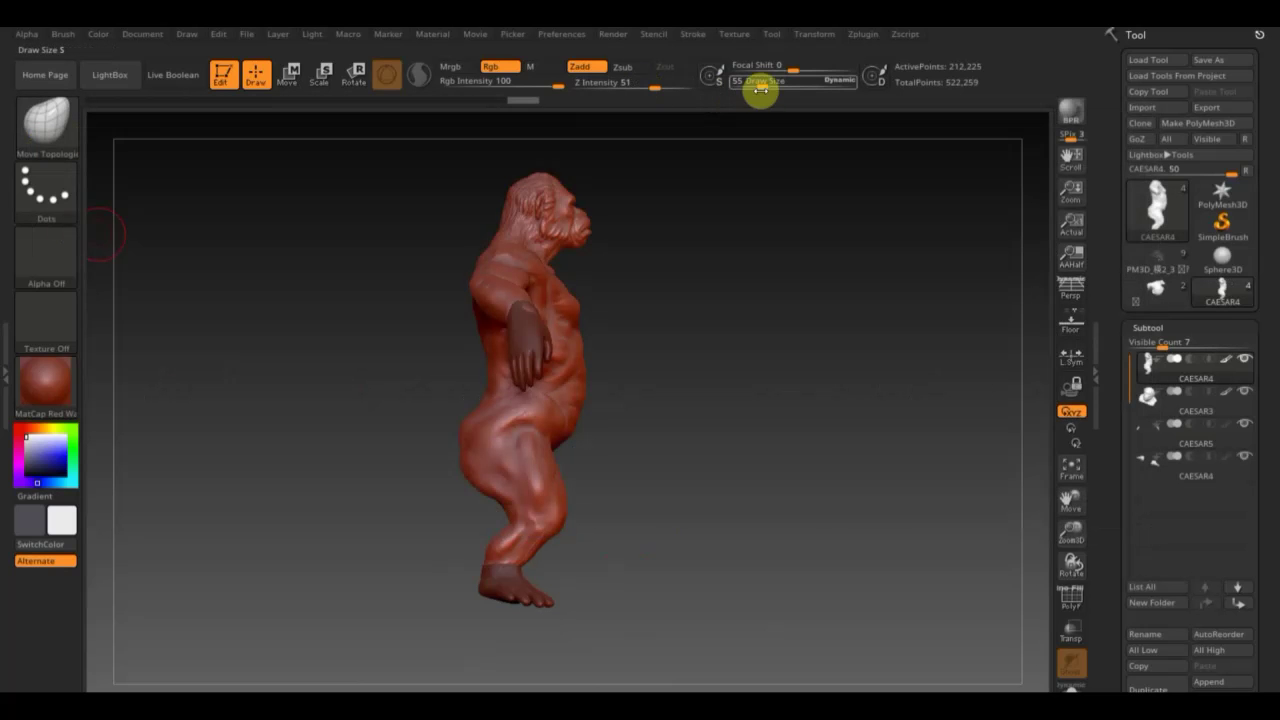
{"action": "left_click_drag", "start_coordinate": [760, 87], "coordinate": [770, 84]}
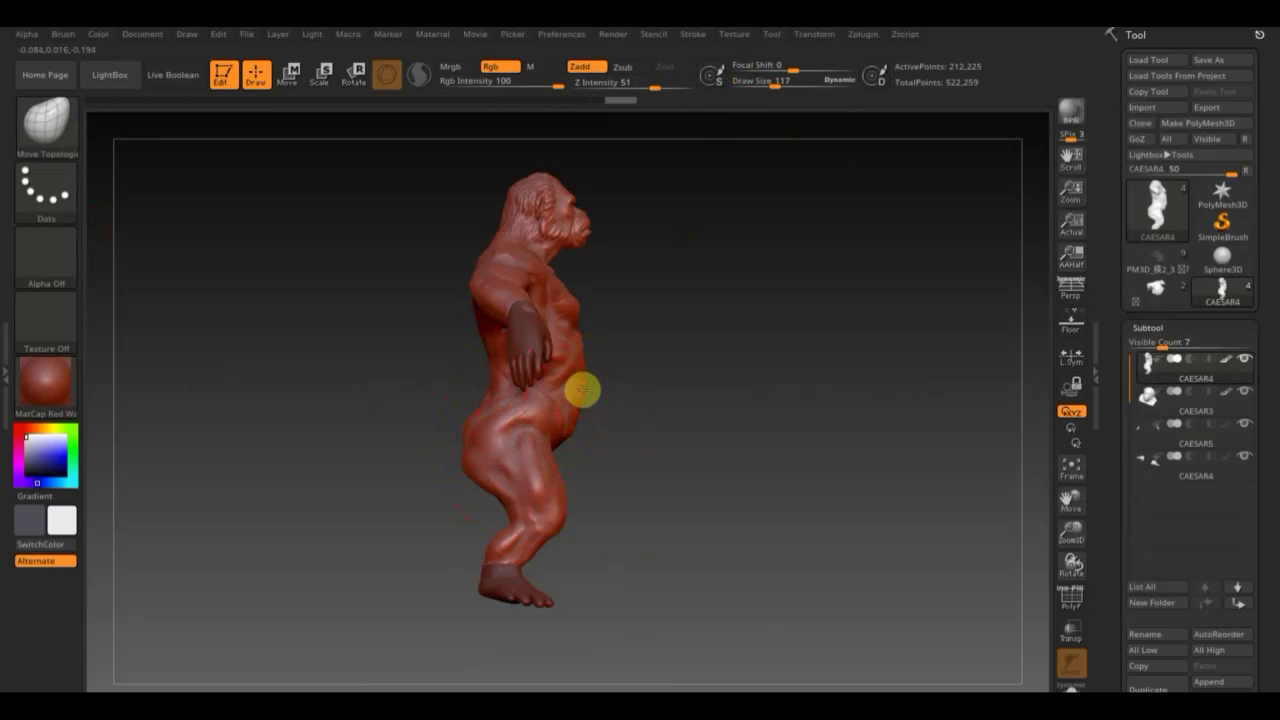
{"action": "mouse_move", "coordinate": [583, 390]}
{"action": "left_mouse_down"}
{"action": "mouse_move", "coordinate": [558, 449]}
{"action": "mouse_move", "coordinate": [511, 424]}
{"action": "left_mouse_up"}
{"action": "left_click_drag", "start_coordinate": [765, 392], "coordinate": [831, 403]}
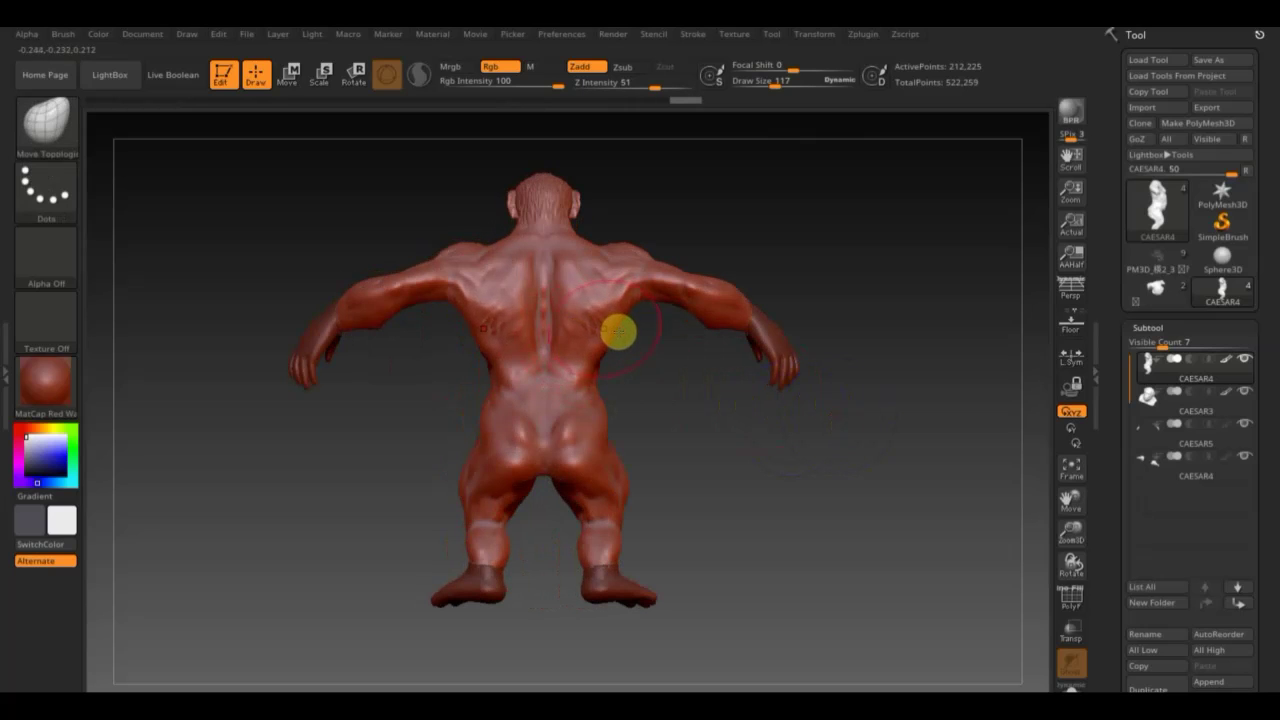
Reshape both shoulders symmetrically, then return to a full front view of the ape.
{"action": "mouse_move", "coordinate": [438, 291]}
{"action": "left_mouse_down"}
{"action": "mouse_move", "coordinate": [438, 303]}
{"action": "mouse_move", "coordinate": [451, 297]}
{"action": "left_mouse_up"}
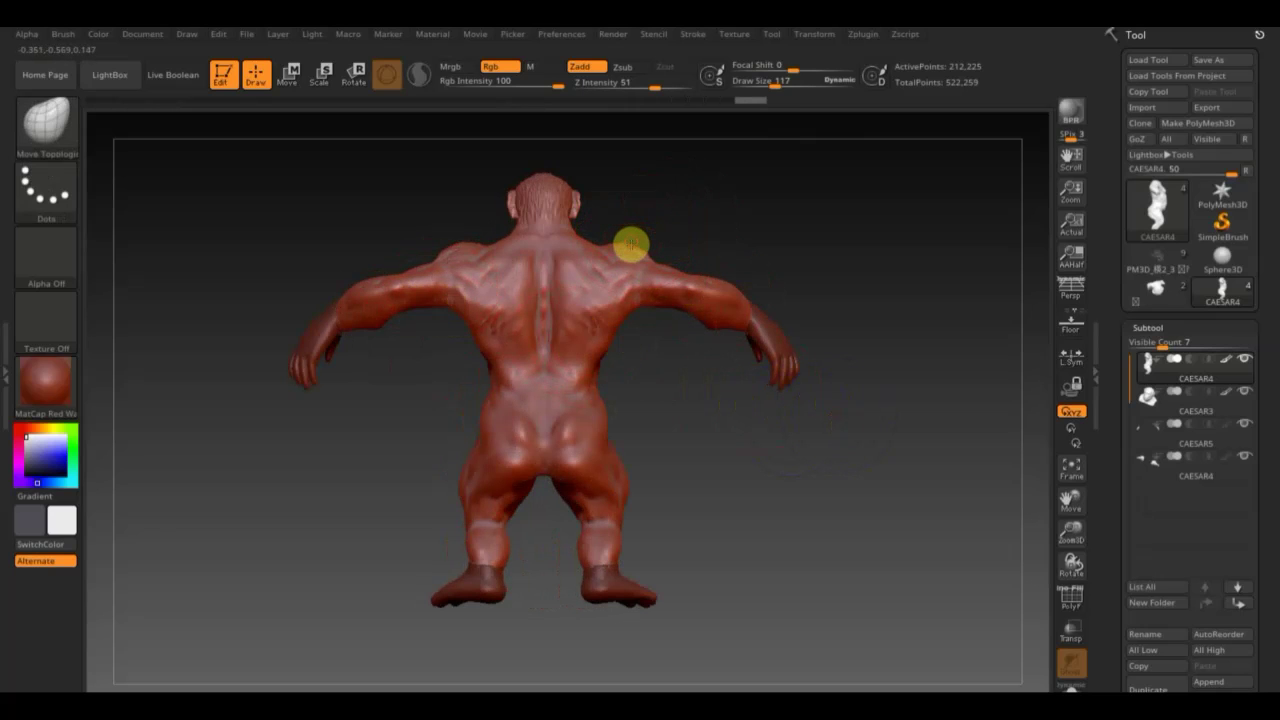
{"action": "left_click_drag", "start_coordinate": [630, 251], "coordinate": [546, 248], "text": "shift"}
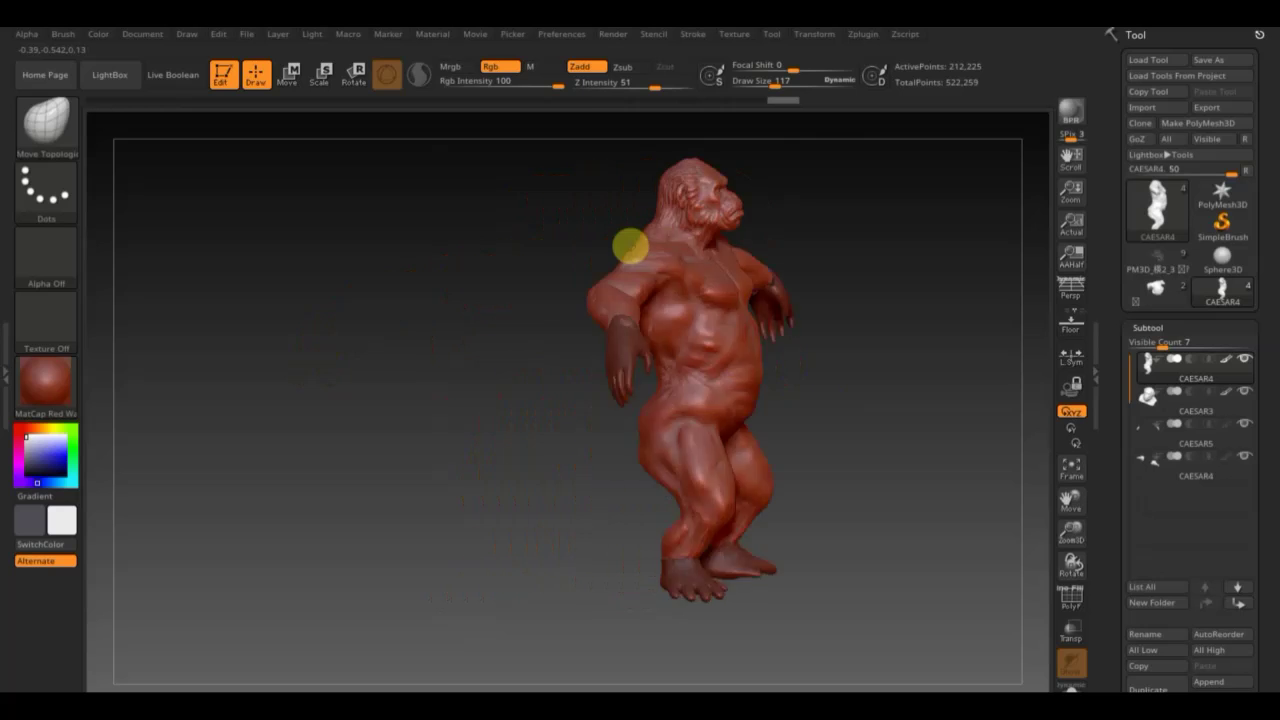
{"action": "mouse_move", "coordinate": [966, 245]}
{"action": "left_mouse_down", "text": "alt"}
{"action": "mouse_move", "coordinate": [906, 217]}
{"action": "mouse_move", "coordinate": [726, 251]}
{"action": "mouse_move", "coordinate": [802, 256]}
{"action": "left_mouse_up", "text": "alt"}
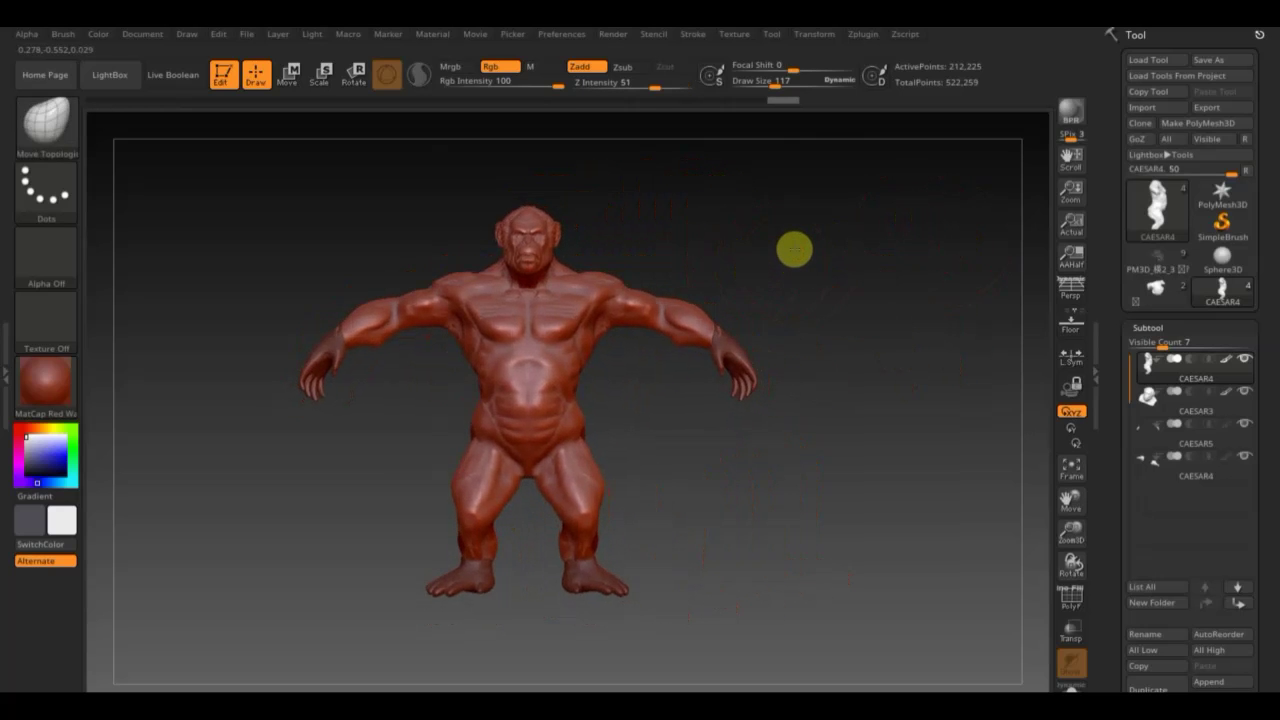
{"action": "mouse_move", "coordinate": [751, 463]}
{"action": "left_mouse_down"}
{"action": "mouse_move", "coordinate": [657, 517]}
{"action": "mouse_move", "coordinate": [576, 514]}
{"action": "mouse_move", "coordinate": [580, 526]}
{"action": "mouse_move", "coordinate": [649, 506]}
{"action": "left_mouse_up"}
{"action": "mouse_move", "coordinate": [525, 510]}
{"action": "left_mouse_down"}
{"action": "mouse_move", "coordinate": [666, 491]}
{"action": "mouse_move", "coordinate": [658, 499]}
{"action": "mouse_move", "coordinate": [740, 560]}
{"action": "mouse_move", "coordinate": [703, 397]}
{"action": "left_mouse_up"}
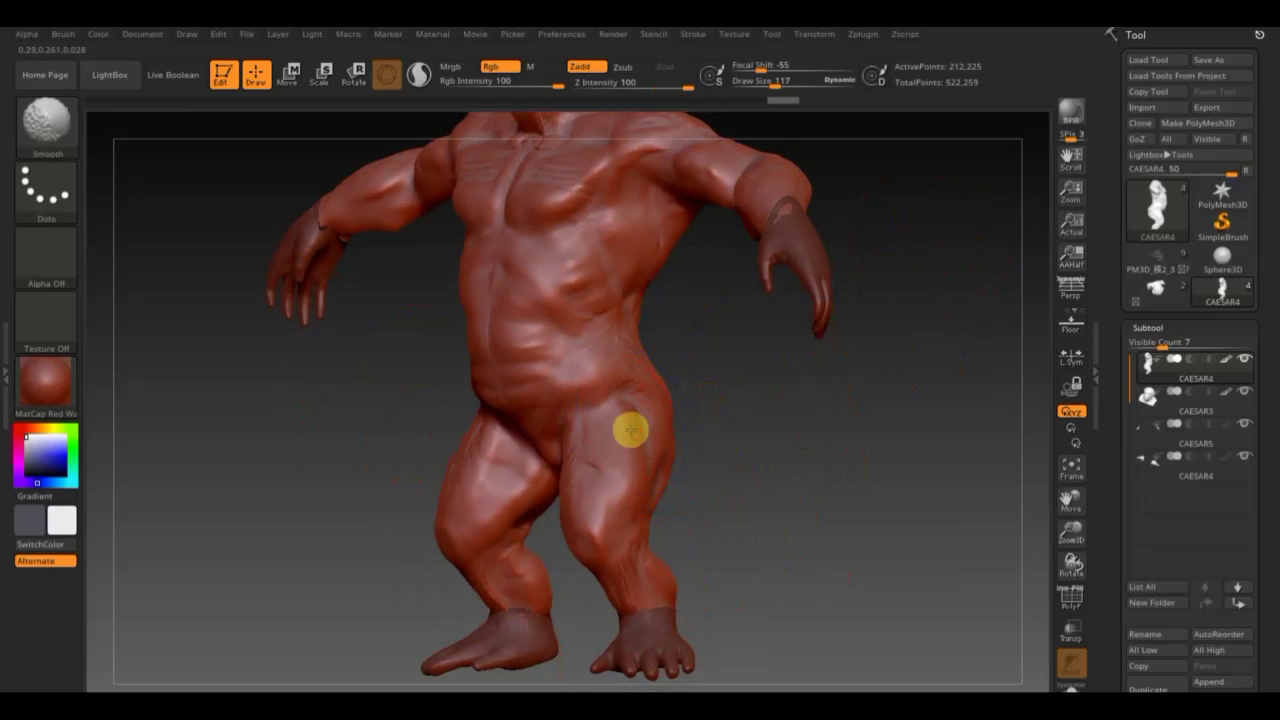
{"action": "mouse_move", "coordinate": [591, 464]}
{"action": "left_mouse_down"}
{"action": "mouse_move", "coordinate": [594, 486]}
{"action": "mouse_move", "coordinate": [777, 503]}
{"action": "mouse_move", "coordinate": [623, 363]}
{"action": "mouse_move", "coordinate": [599, 267]}
{"action": "mouse_move", "coordinate": [666, 394]}
{"action": "left_mouse_up"}
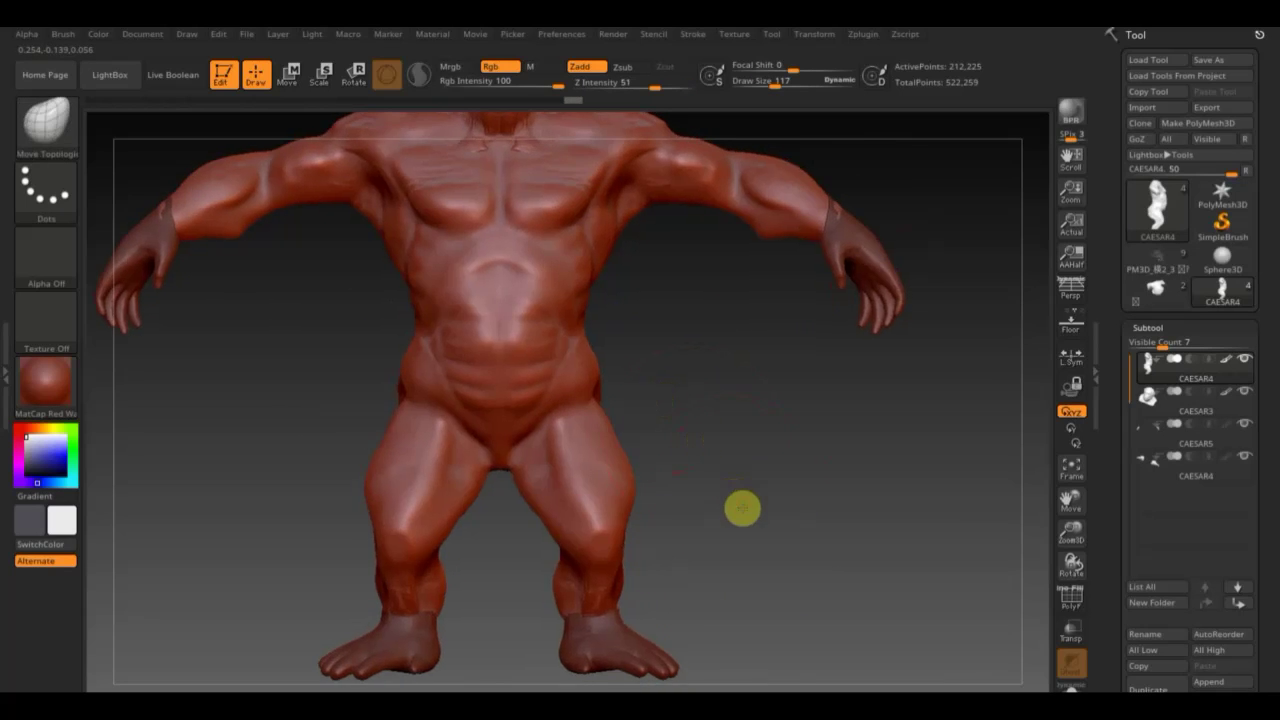
{"action": "mouse_move", "coordinate": [743, 509]}
{"action": "left_mouse_down", "text": "alt"}
{"action": "mouse_move", "coordinate": [721, 449]}
{"action": "mouse_move", "coordinate": [740, 534]}
{"action": "left_mouse_up", "text": "alt"}
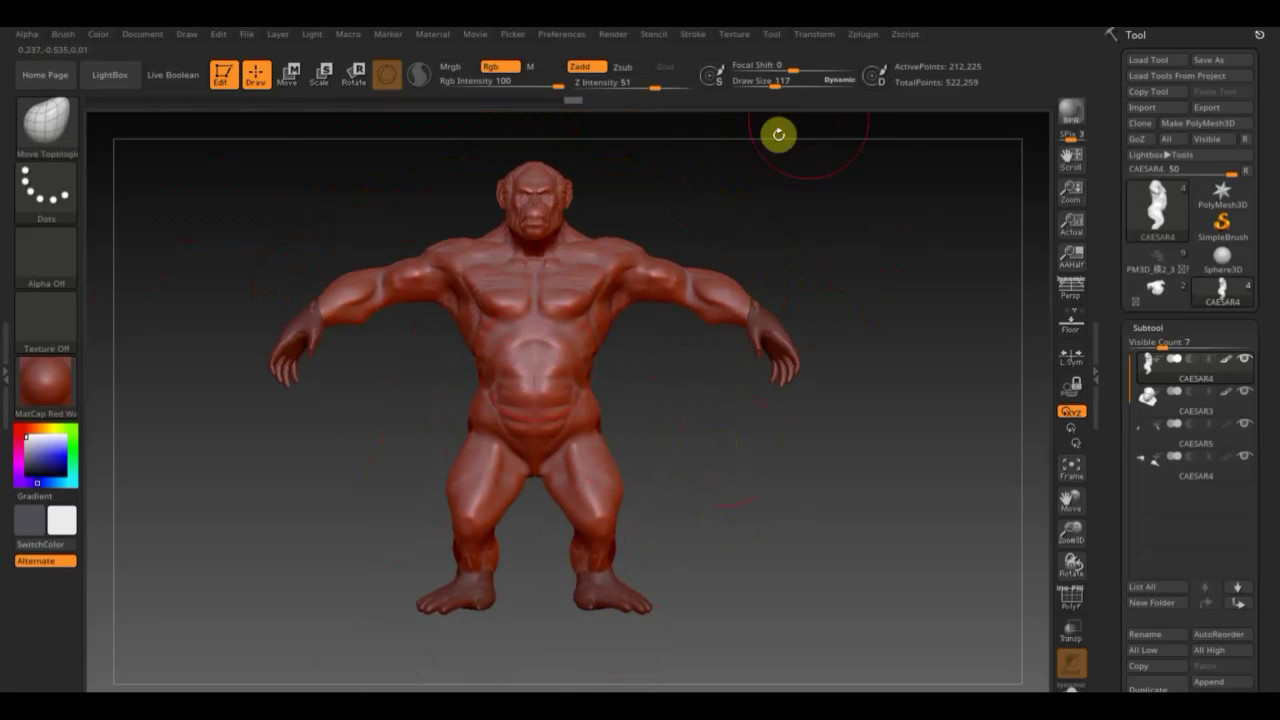
{"action": "left_click", "coordinate": [66, 124]}
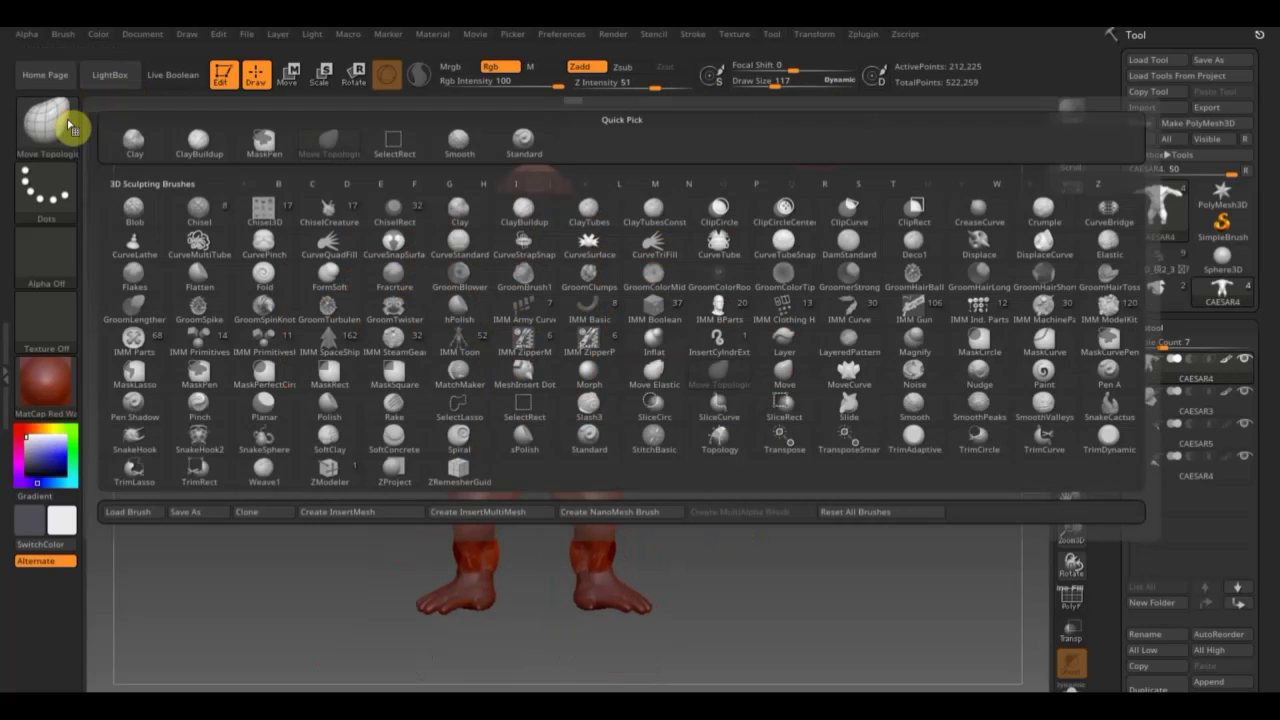
Select ClayBuildup, enable BackfaceMask, and set Z Intensity 2 with draw size 36.
{"action": "left_click", "coordinate": [200, 141]}
{"action": "left_click", "coordinate": [63, 34]}
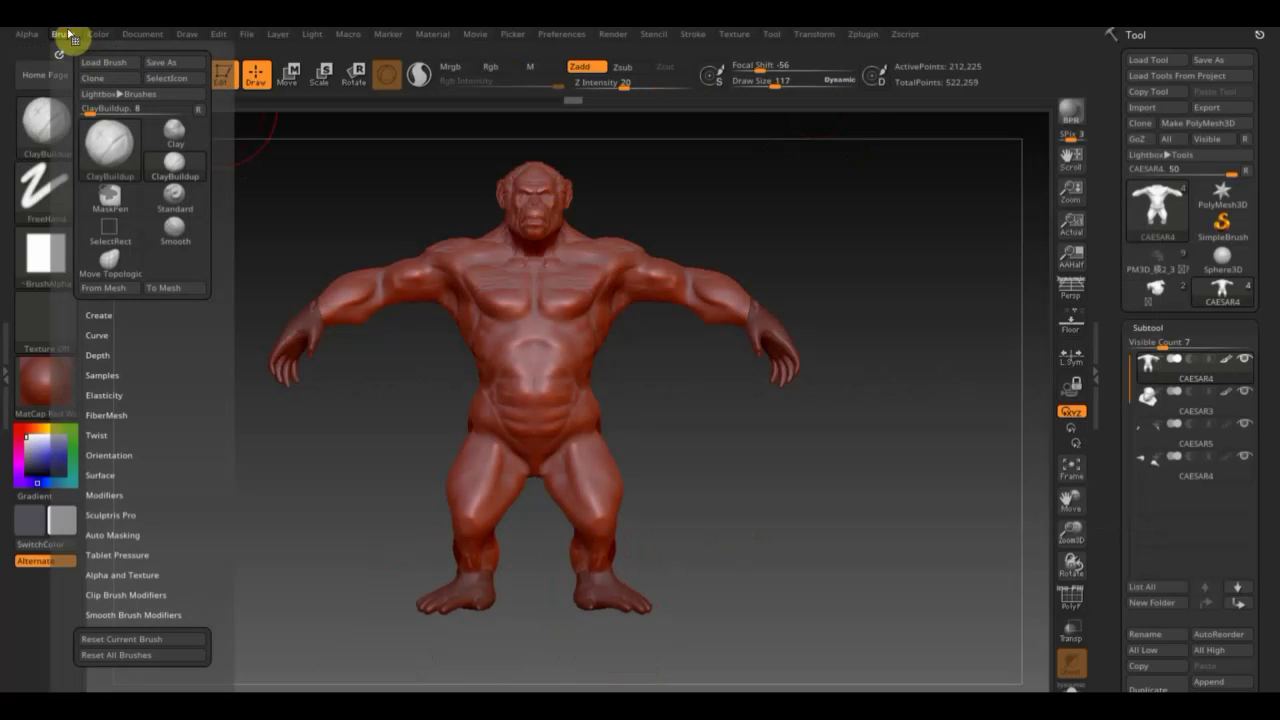
{"action": "left_click_drag", "start_coordinate": [169, 443], "coordinate": [191, 317]}
{"action": "left_click", "coordinate": [137, 438]}
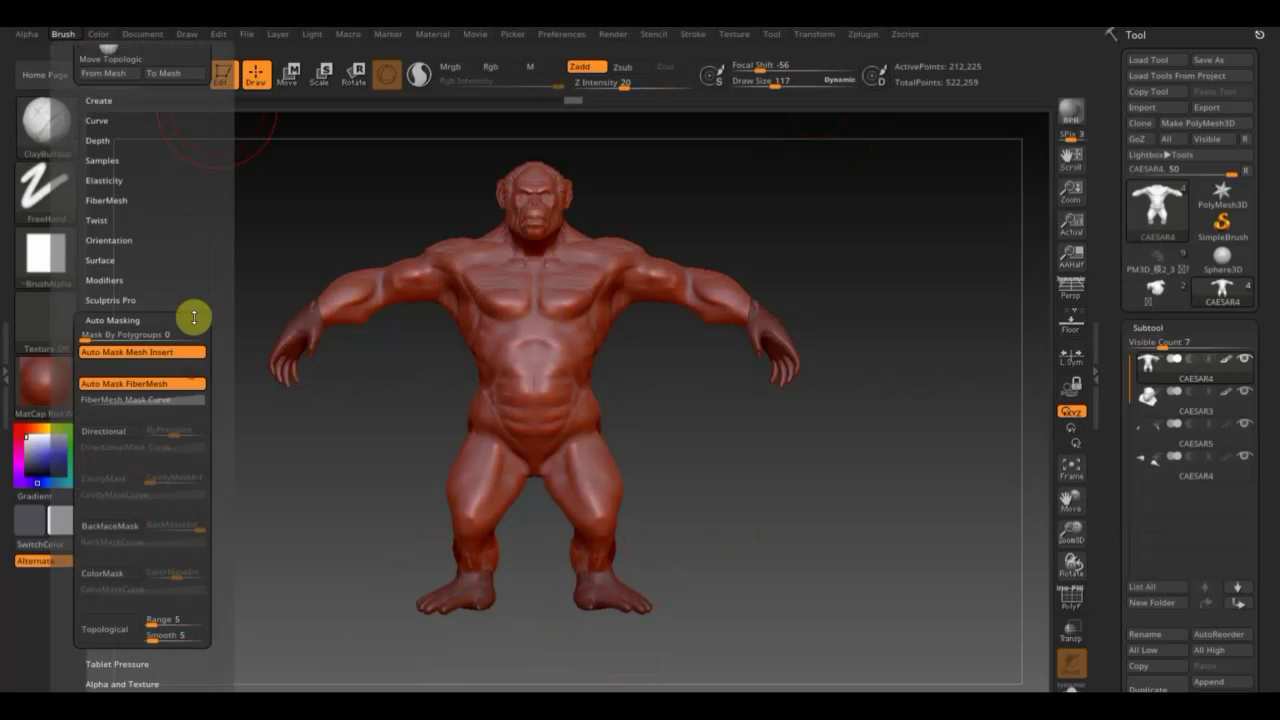
{"action": "left_click", "coordinate": [123, 518]}
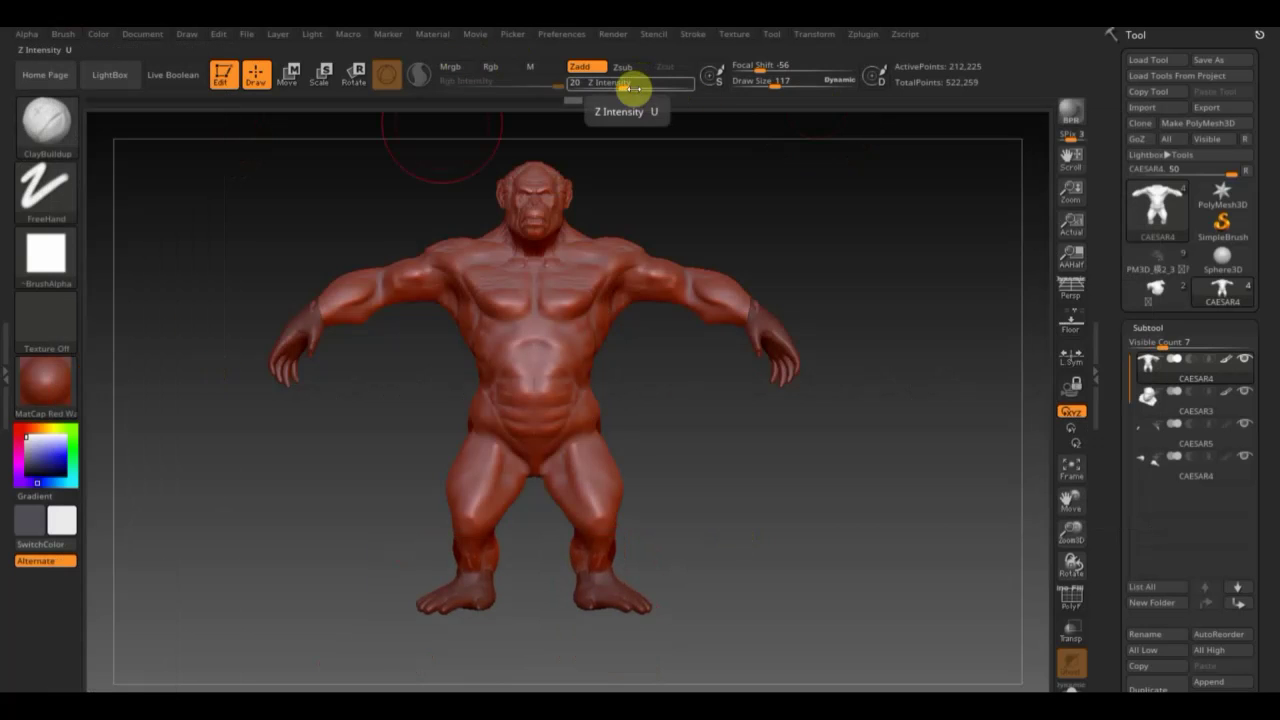
{"action": "left_click_drag", "start_coordinate": [634, 89], "coordinate": [587, 85]}
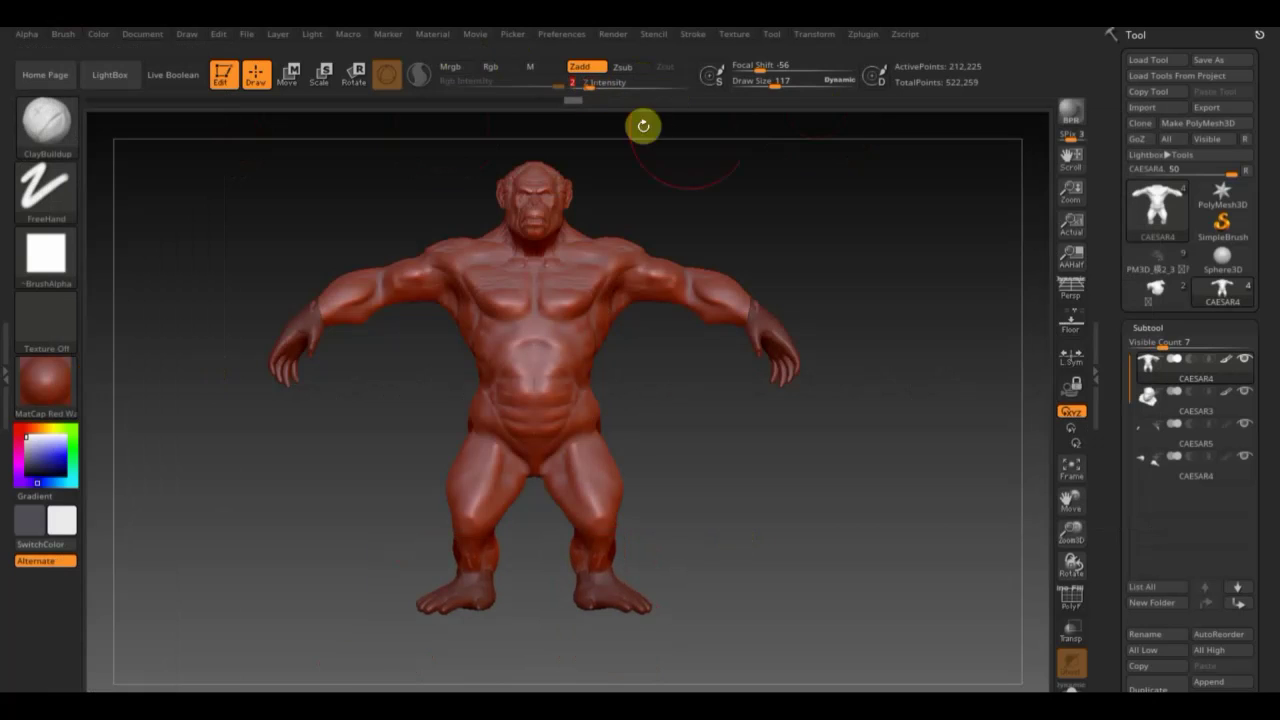
{"action": "left_click", "coordinate": [758, 87]}
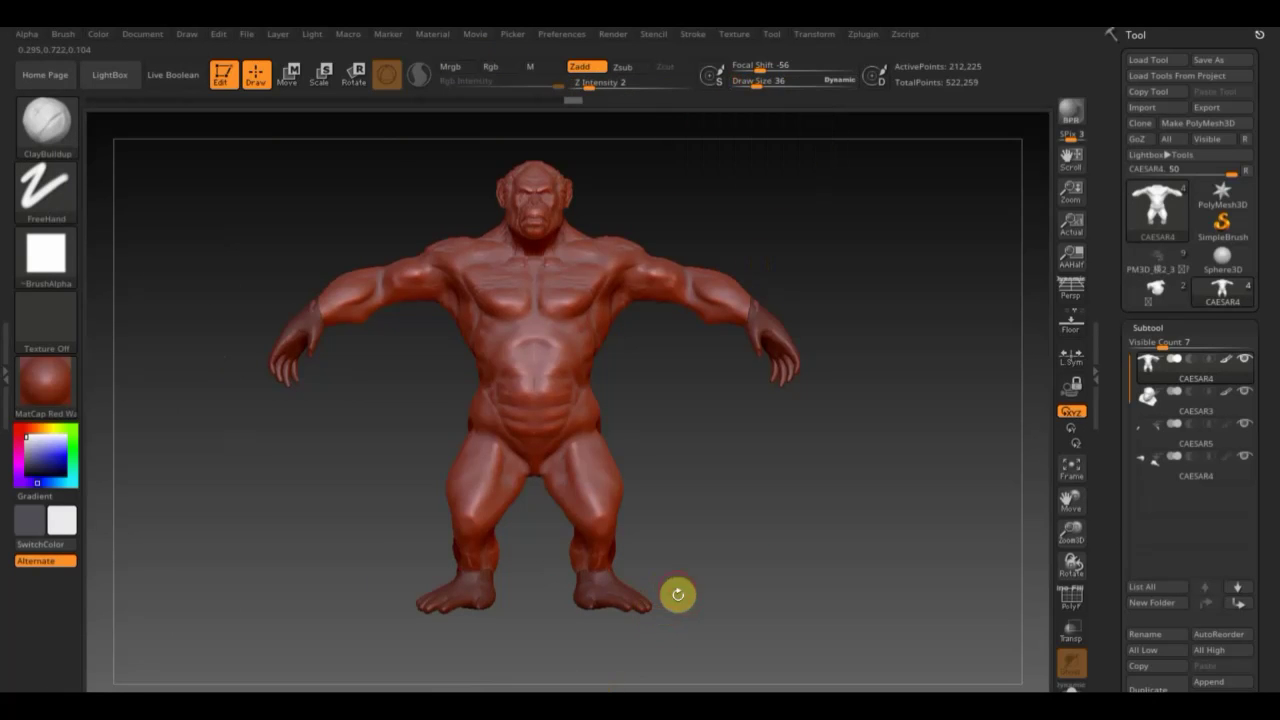
{"action": "mouse_move", "coordinate": [677, 594]}
{"action": "left_mouse_down", "text": "alt"}
{"action": "mouse_move", "coordinate": [711, 571]}
{"action": "mouse_move", "coordinate": [720, 526]}
{"action": "mouse_move", "coordinate": [754, 526]}
{"action": "mouse_move", "coordinate": [777, 420]}
{"action": "mouse_move", "coordinate": [799, 530]}
{"action": "left_mouse_up", "text": "alt"}
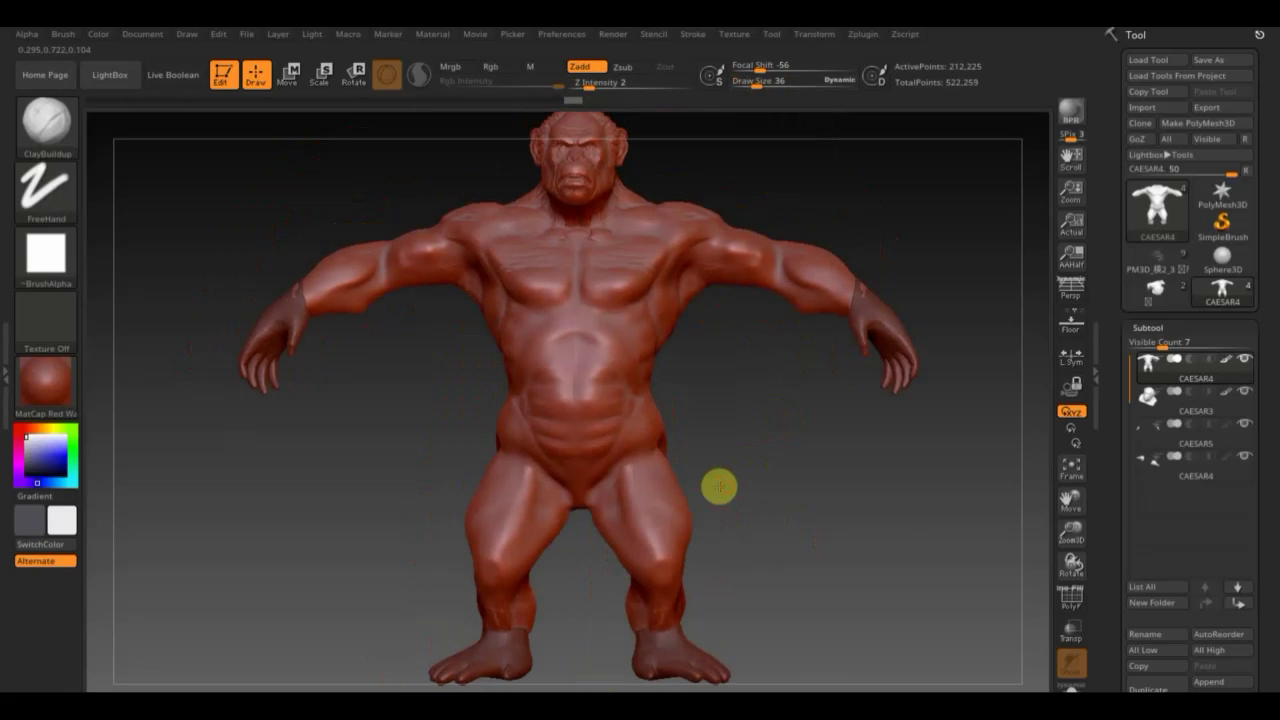
Zoom in on the torso and check the ape's right side, back and head.
{"action": "left_click_drag", "start_coordinate": [717, 486], "coordinate": [740, 517], "text": "alt"}
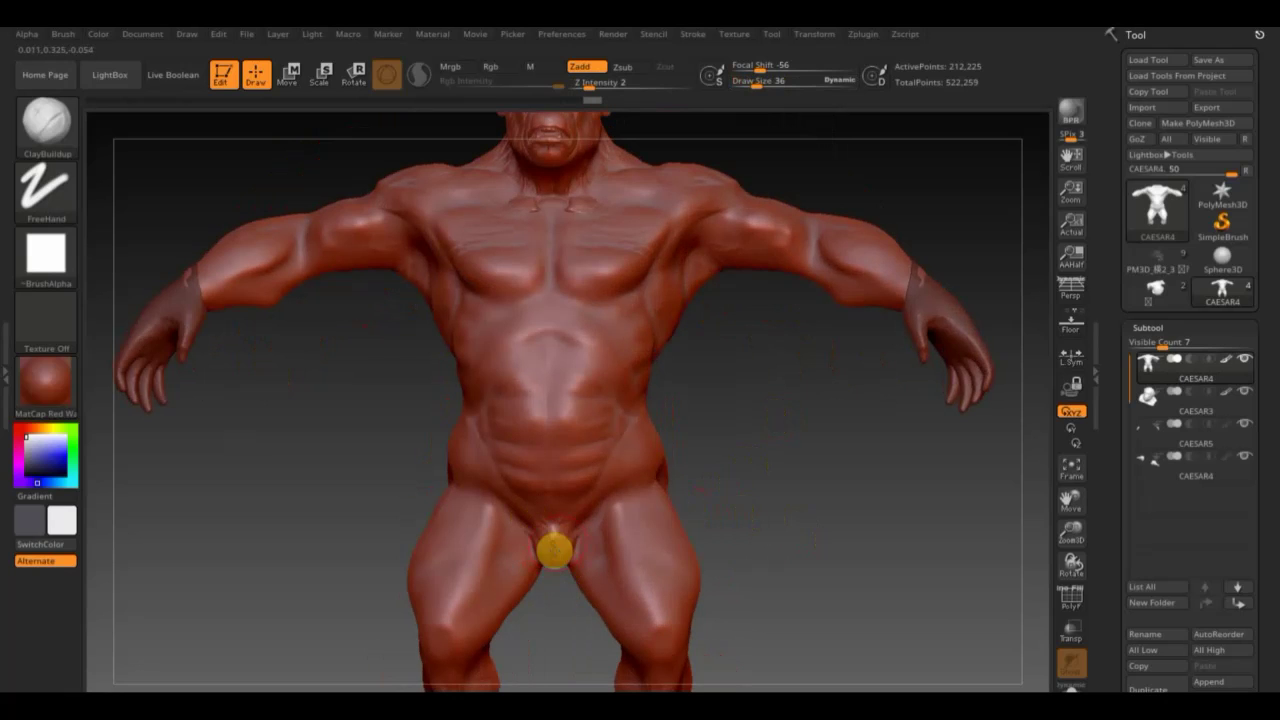
{"action": "key", "text": "shift"}
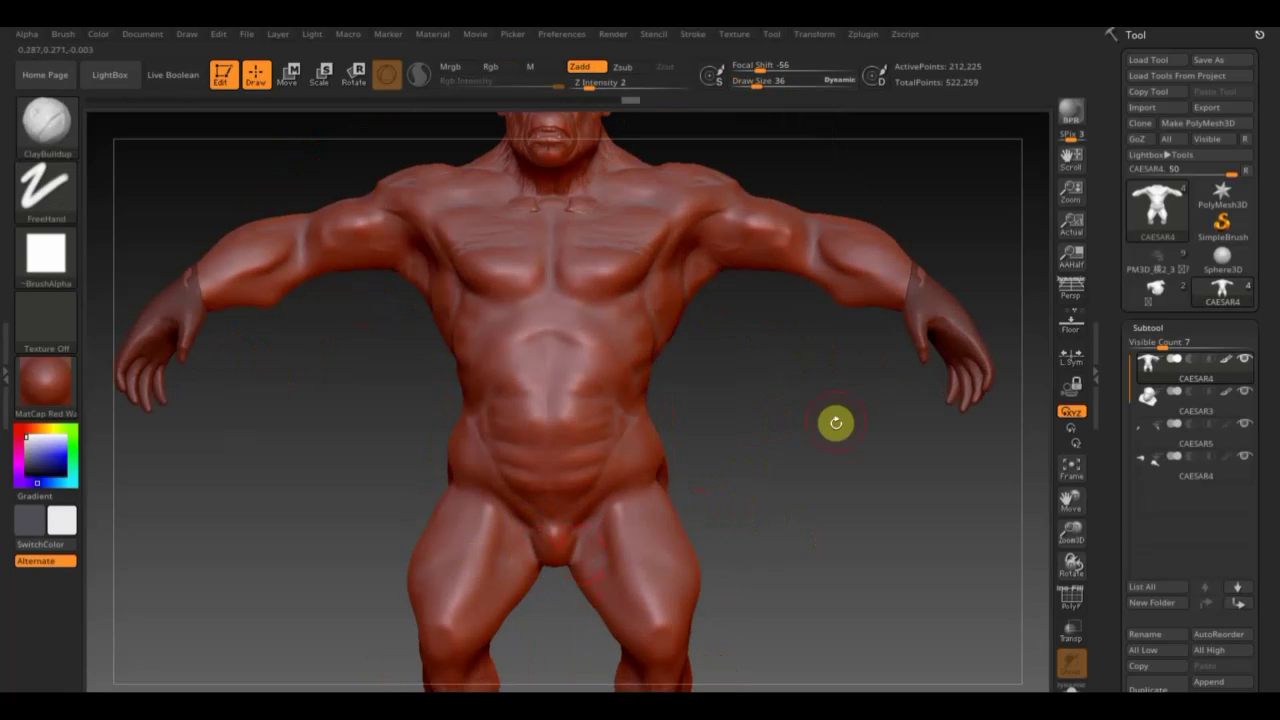
{"action": "mouse_move", "coordinate": [834, 423]}
{"action": "left_mouse_down", "text": "alt"}
{"action": "mouse_move", "coordinate": [805, 533]}
{"action": "mouse_move", "coordinate": [811, 557]}
{"action": "mouse_move", "coordinate": [817, 489]}
{"action": "mouse_move", "coordinate": [811, 606]}
{"action": "left_mouse_up", "text": "alt"}
{"action": "mouse_move", "coordinate": [837, 255]}
{"action": "left_mouse_down"}
{"action": "mouse_move", "coordinate": [794, 277]}
{"action": "mouse_move", "coordinate": [866, 417]}
{"action": "mouse_move", "coordinate": [797, 291]}
{"action": "mouse_move", "coordinate": [766, 326]}
{"action": "left_mouse_up"}
{"action": "key", "text": "shift"}
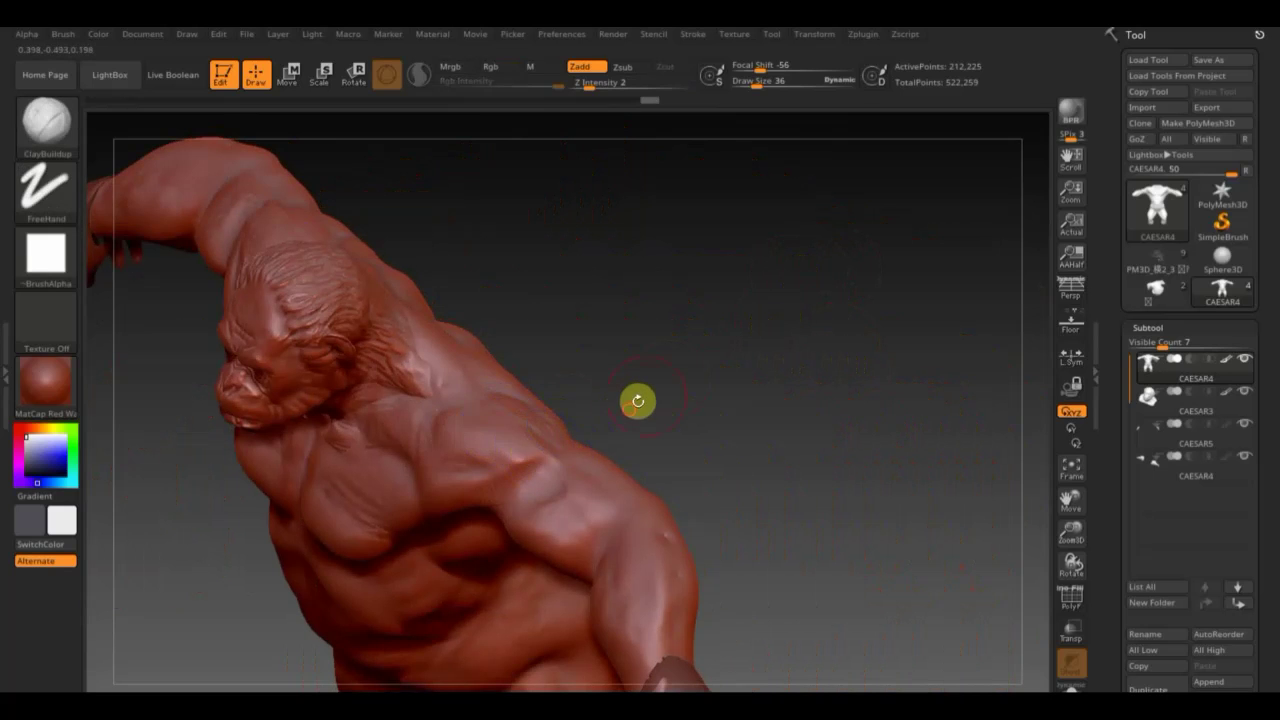
{"action": "left_click_drag", "start_coordinate": [637, 400], "coordinate": [571, 428]}
{"action": "key", "text": "shift"}
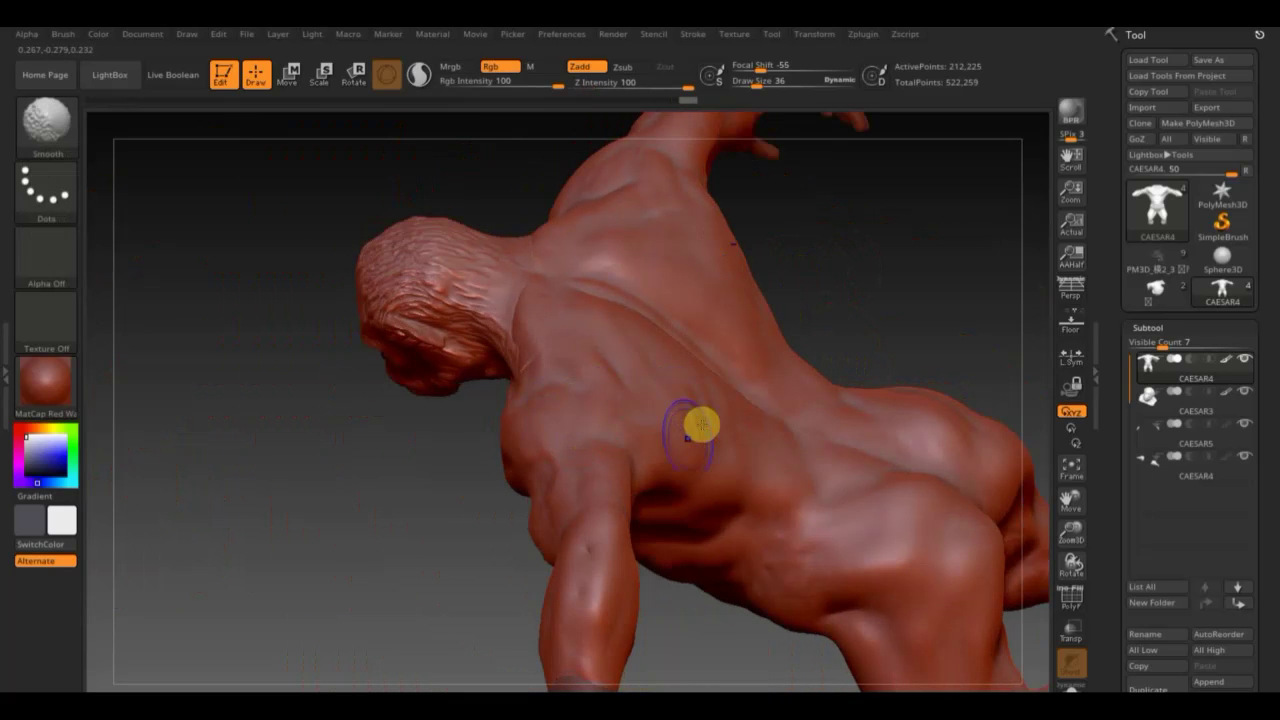
{"action": "key", "text": "shift"}
{"action": "mouse_move", "coordinate": [388, 529]}
{"action": "left_mouse_down"}
{"action": "mouse_move", "coordinate": [549, 394]}
{"action": "mouse_move", "coordinate": [617, 314]}
{"action": "mouse_move", "coordinate": [734, 274]}
{"action": "left_mouse_up"}
{"action": "key", "text": "shift"}
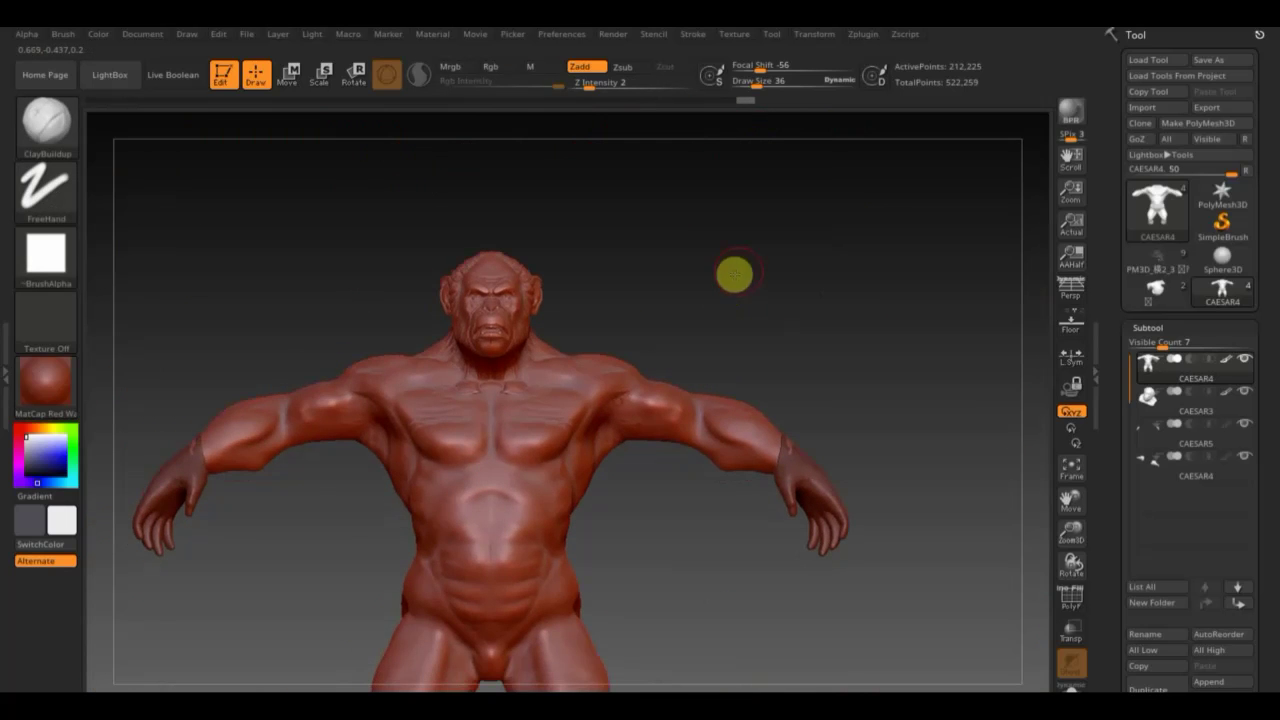
Build up clay on the chest, checking it from side and three-quarter views.
{"action": "left_click_drag", "start_coordinate": [677, 566], "coordinate": [749, 517]}
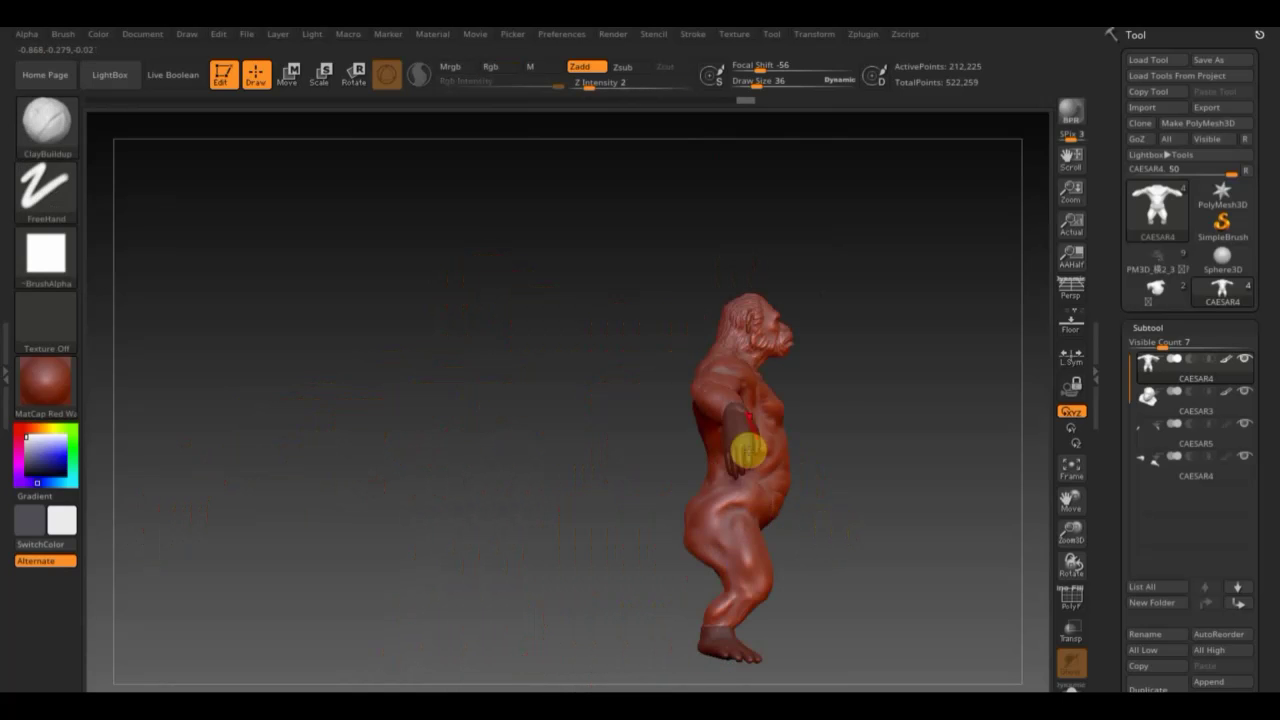
{"action": "mouse_move", "coordinate": [846, 474]}
{"action": "left_mouse_down"}
{"action": "mouse_move", "coordinate": [826, 537]}
{"action": "mouse_move", "coordinate": [806, 554]}
{"action": "mouse_move", "coordinate": [734, 463]}
{"action": "left_mouse_up"}
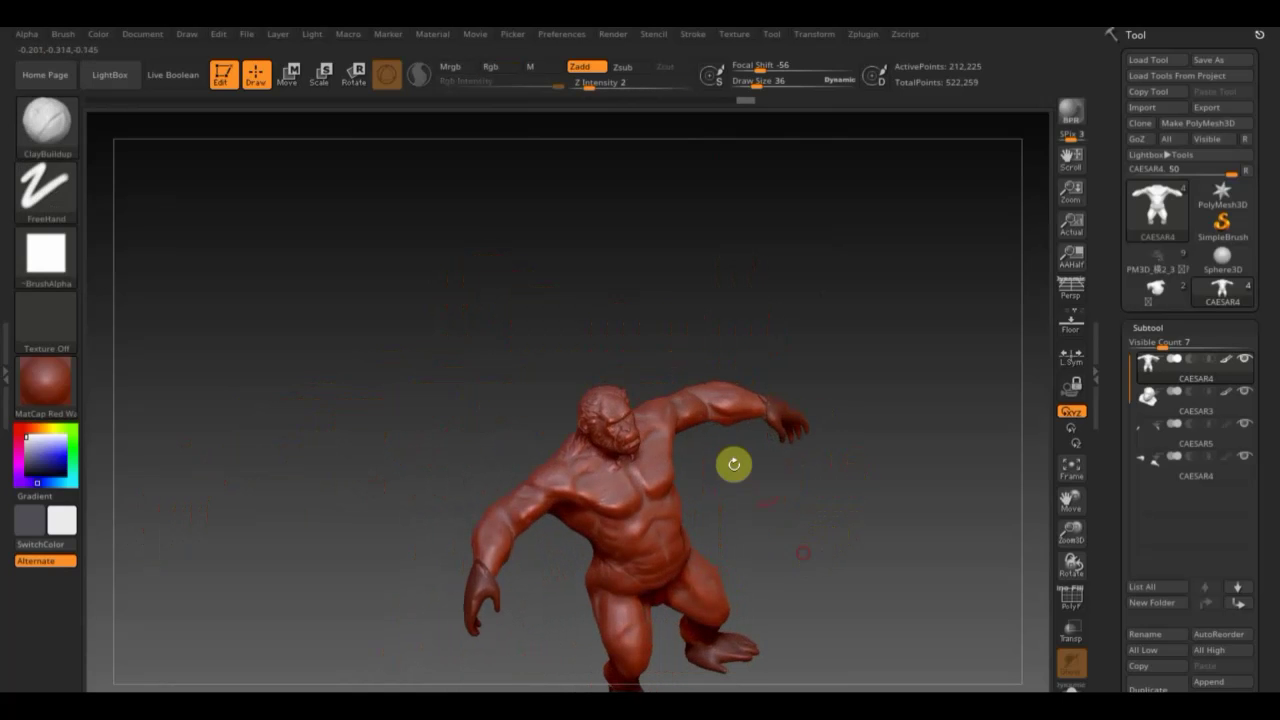
{"action": "mouse_move", "coordinate": [809, 546]}
{"action": "left_mouse_down"}
{"action": "mouse_move", "coordinate": [765, 518]}
{"action": "mouse_move", "coordinate": [857, 540]}
{"action": "left_mouse_up"}
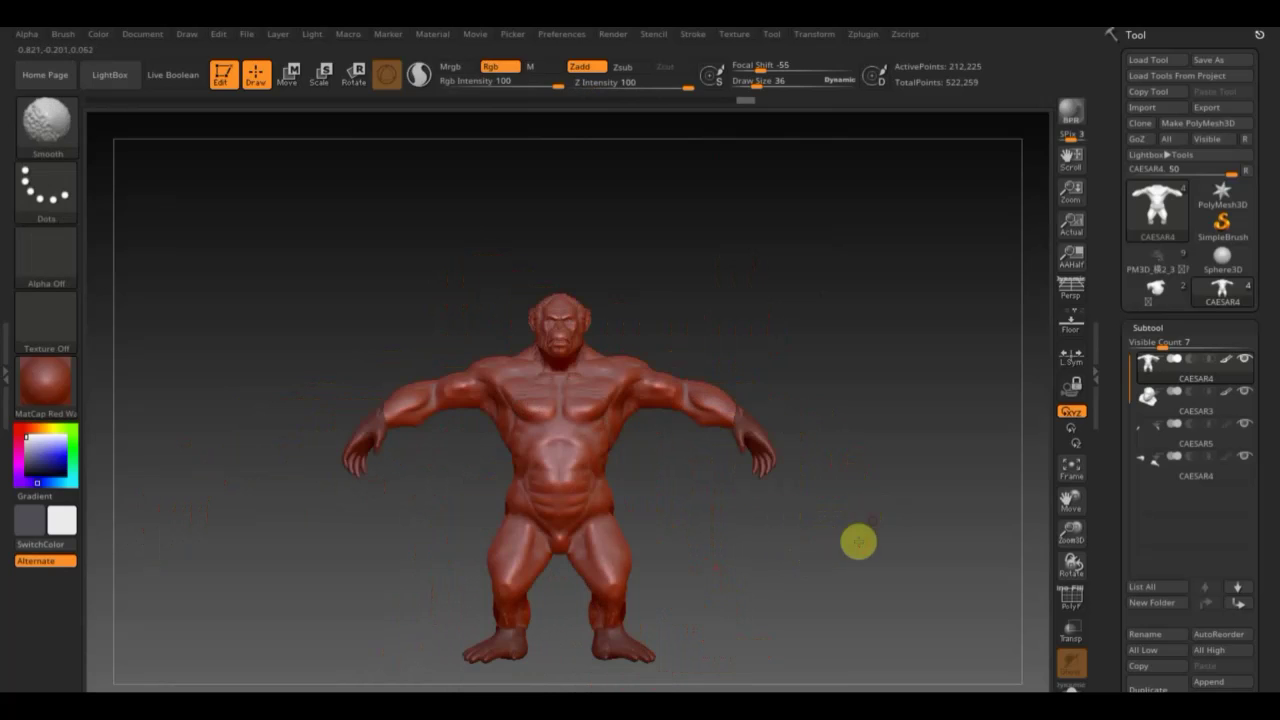
{"action": "left_click_drag", "start_coordinate": [714, 529], "coordinate": [745, 588], "text": "alt"}
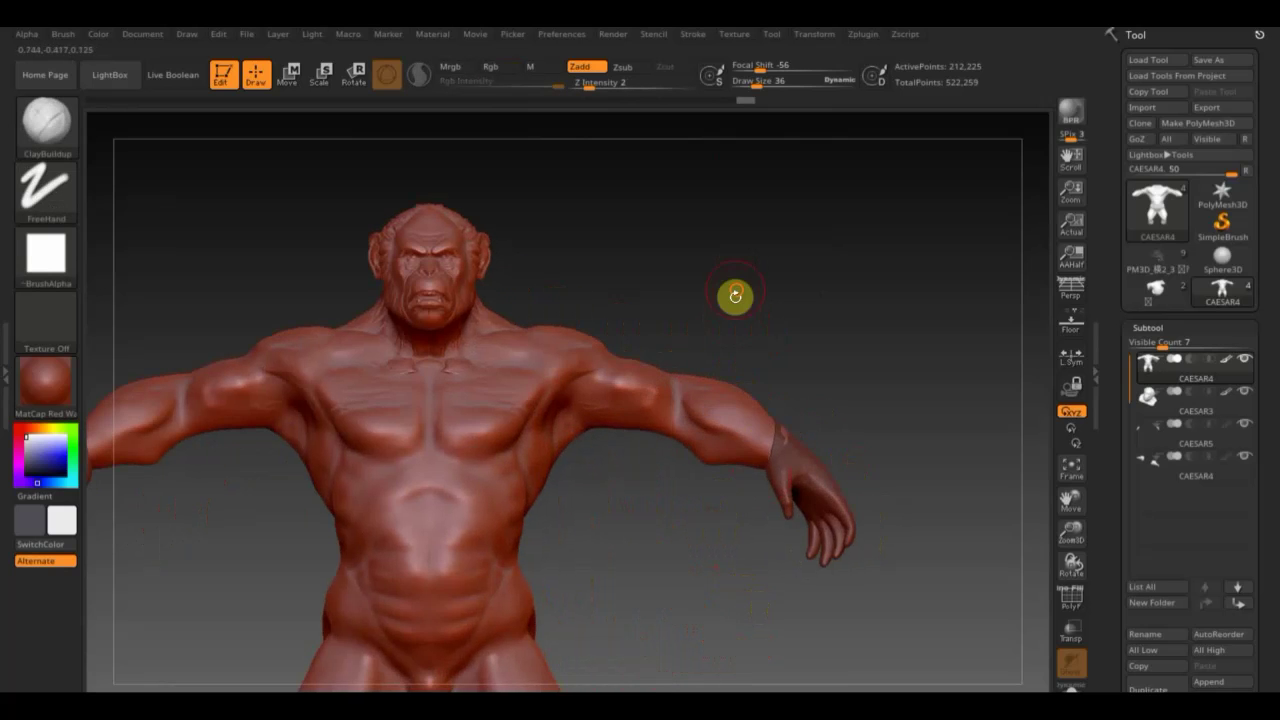
{"action": "left_click_drag", "start_coordinate": [734, 294], "coordinate": [694, 428], "text": "alt"}
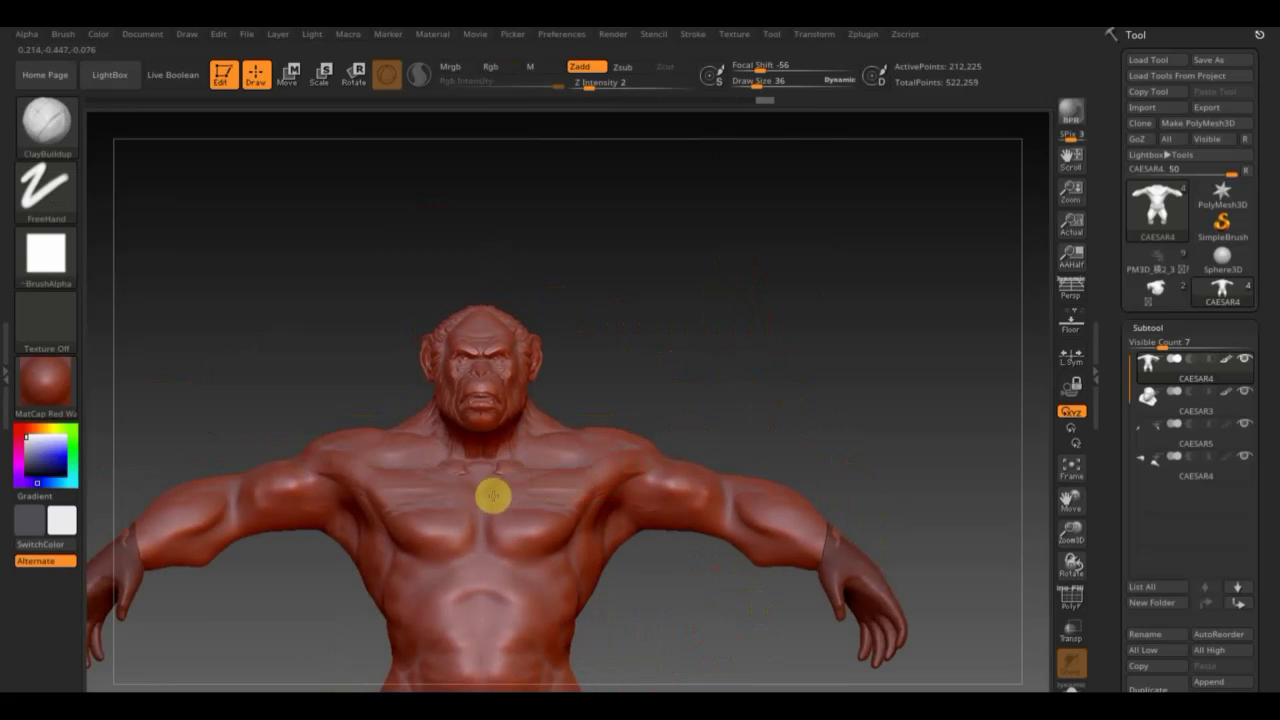
{"action": "left_click_drag", "start_coordinate": [500, 489], "coordinate": [541, 484]}
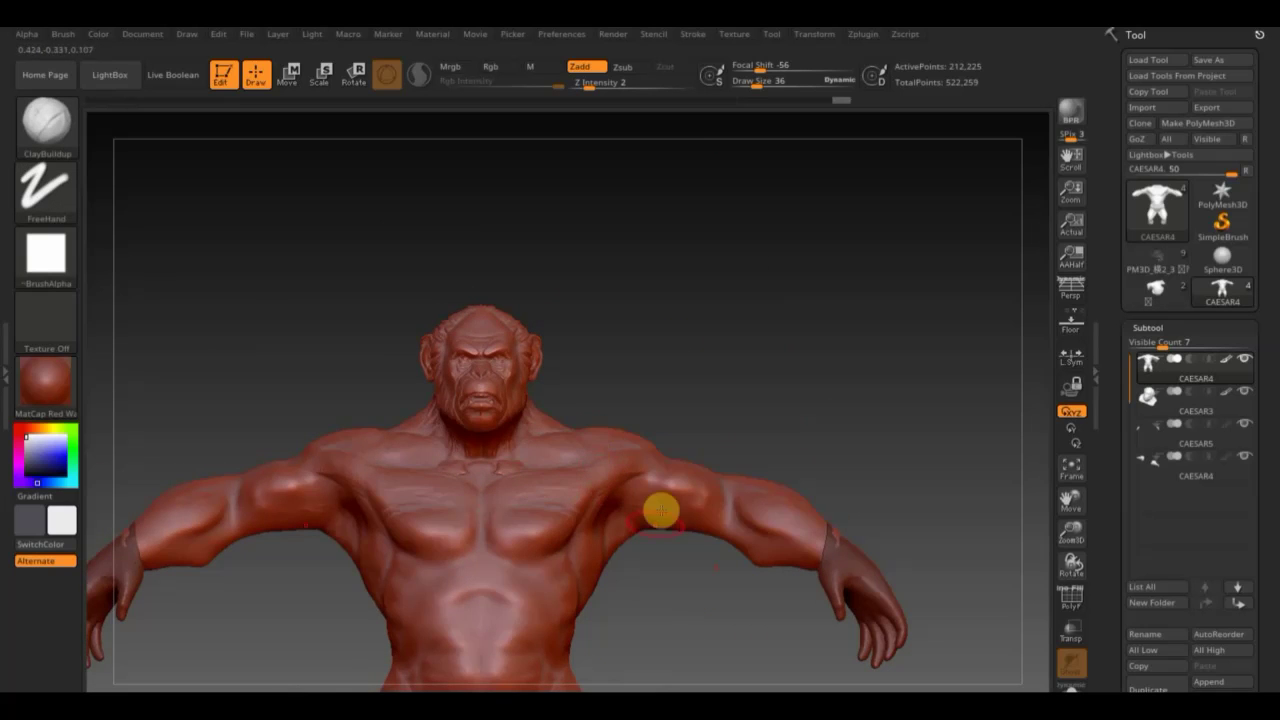
{"action": "mouse_move", "coordinate": [742, 320]}
{"action": "left_mouse_down"}
{"action": "mouse_move", "coordinate": [703, 323]}
{"action": "mouse_move", "coordinate": [649, 411]}
{"action": "left_mouse_up"}
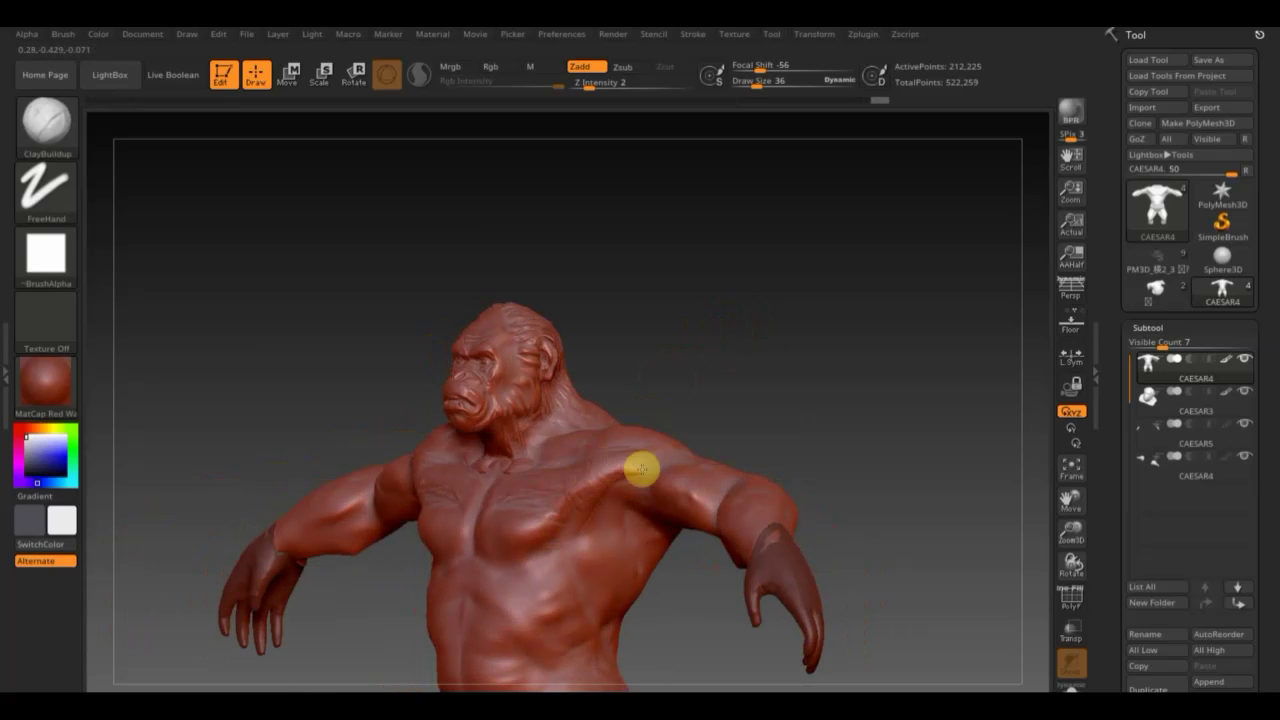
{"action": "mouse_move", "coordinate": [741, 397]}
{"action": "left_mouse_down"}
{"action": "mouse_move", "coordinate": [786, 386]}
{"action": "mouse_move", "coordinate": [669, 407]}
{"action": "mouse_move", "coordinate": [700, 411]}
{"action": "mouse_move", "coordinate": [709, 380]}
{"action": "mouse_move", "coordinate": [660, 397]}
{"action": "left_mouse_up"}
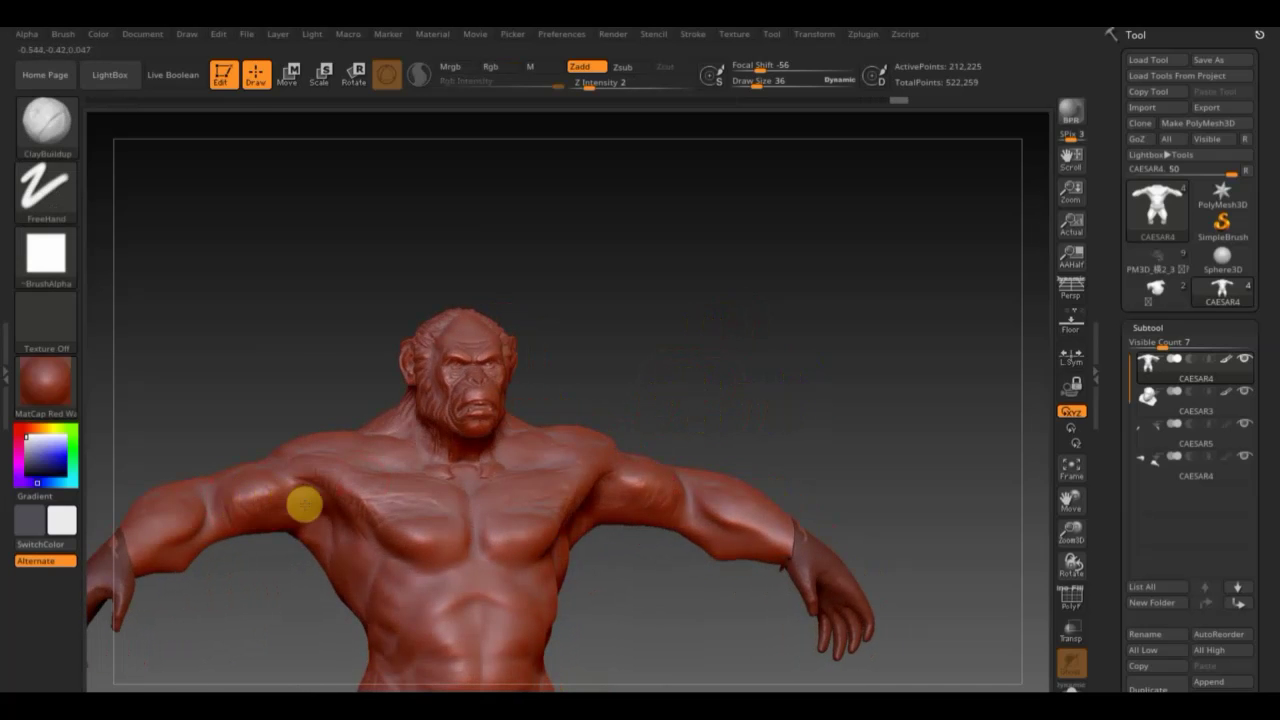
Reshape the left upper arm and shoulder with ClayBuildup.
{"action": "mouse_move", "coordinate": [306, 506]}
{"action": "left_mouse_down", "text": "shift"}
{"action": "mouse_move", "coordinate": [213, 503]}
{"action": "mouse_move", "coordinate": [200, 516]}
{"action": "left_mouse_up", "text": "shift"}
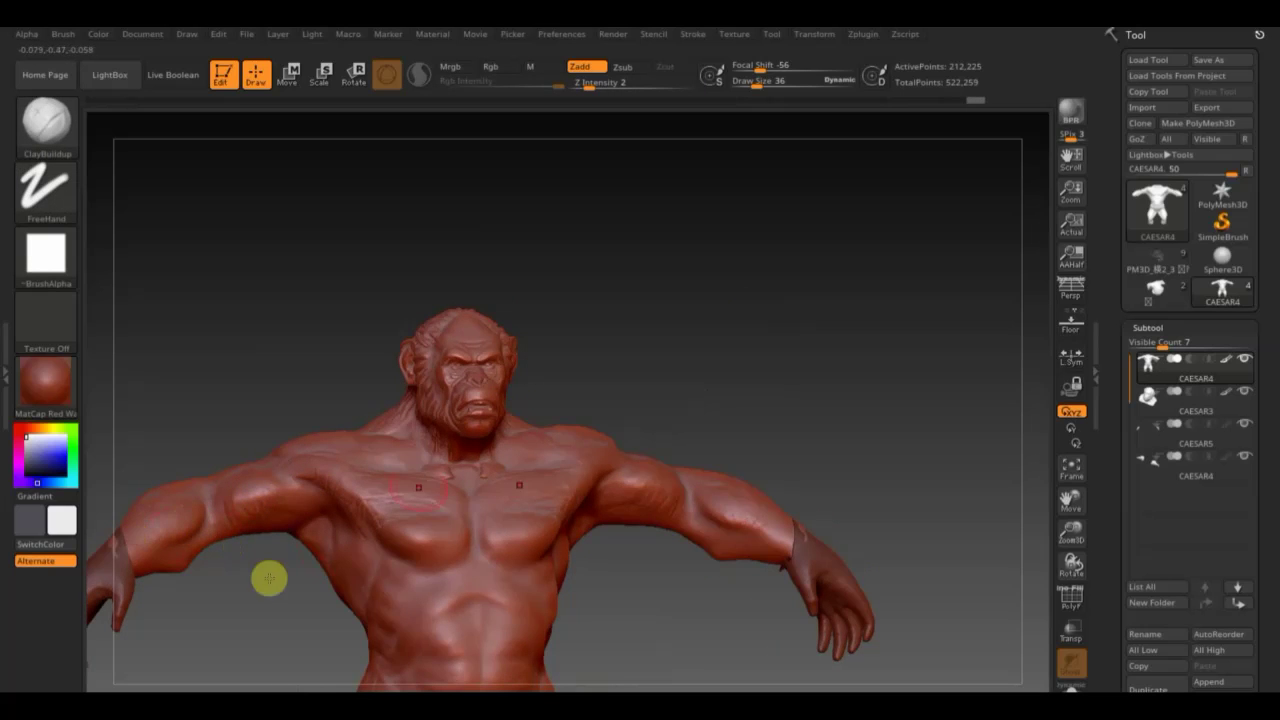
{"action": "left_click_drag", "start_coordinate": [529, 400], "coordinate": [634, 363]}
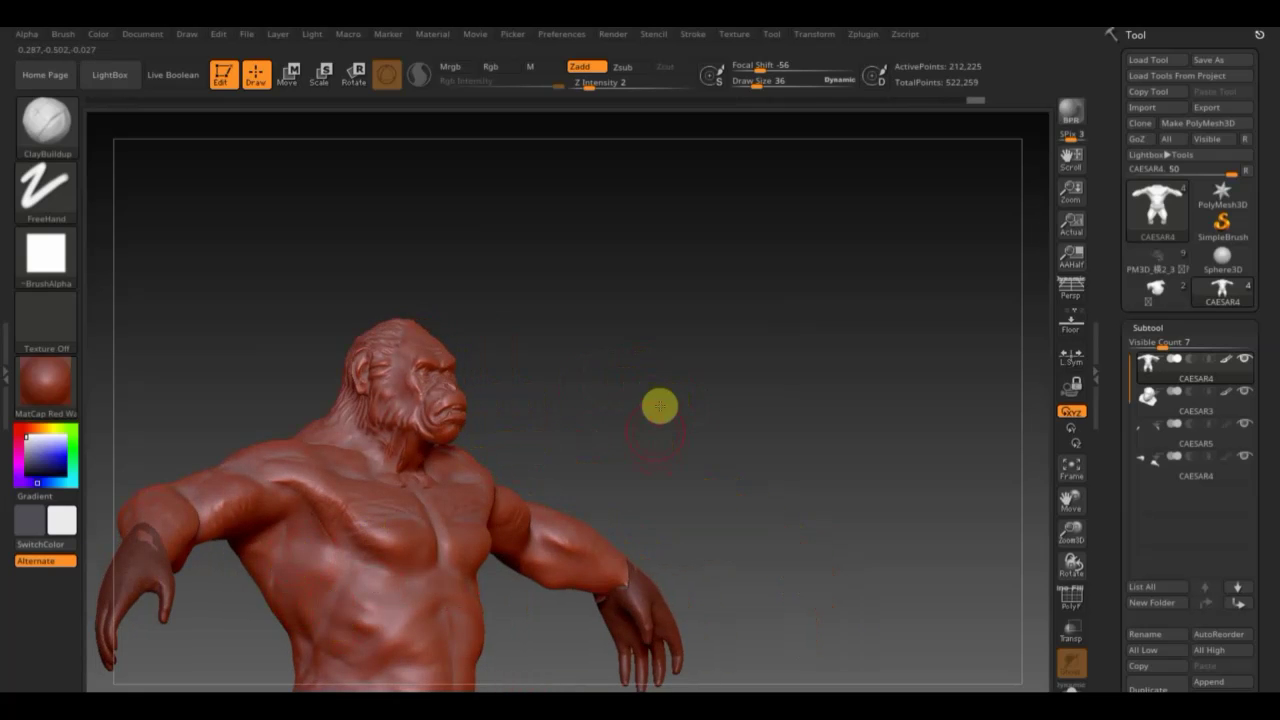
{"action": "left_click_drag", "start_coordinate": [660, 405], "coordinate": [729, 237], "text": "alt"}
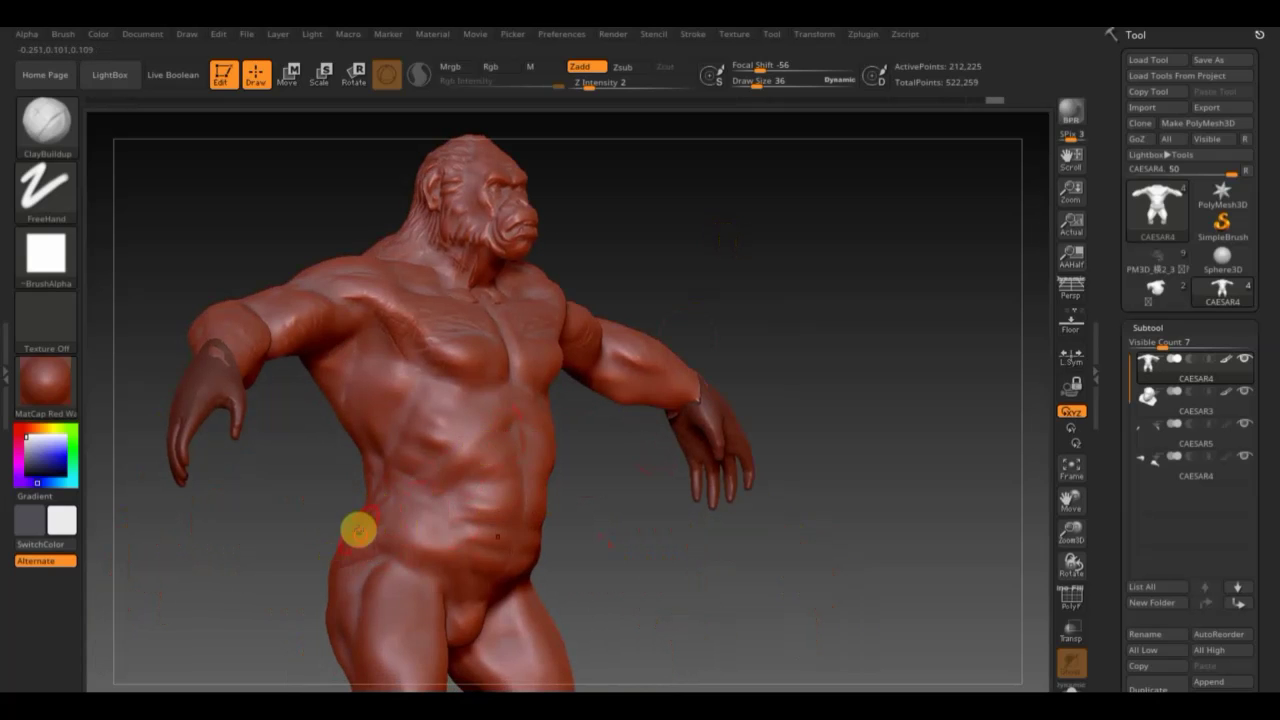
{"action": "left_click_drag", "start_coordinate": [666, 509], "coordinate": [666, 537], "text": "shift"}
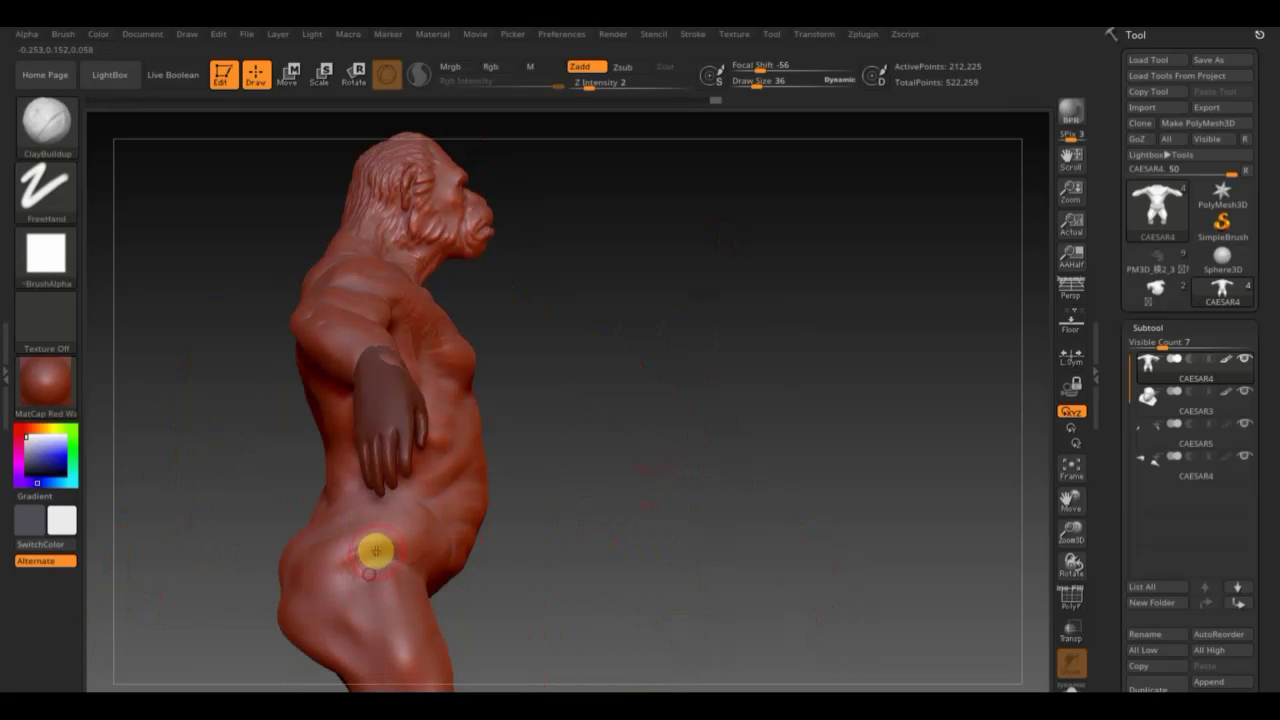
Sculpt a hip bulge and thigh creases, then smooth the buttocks.
{"action": "left_click_drag", "start_coordinate": [375, 550], "coordinate": [368, 582]}
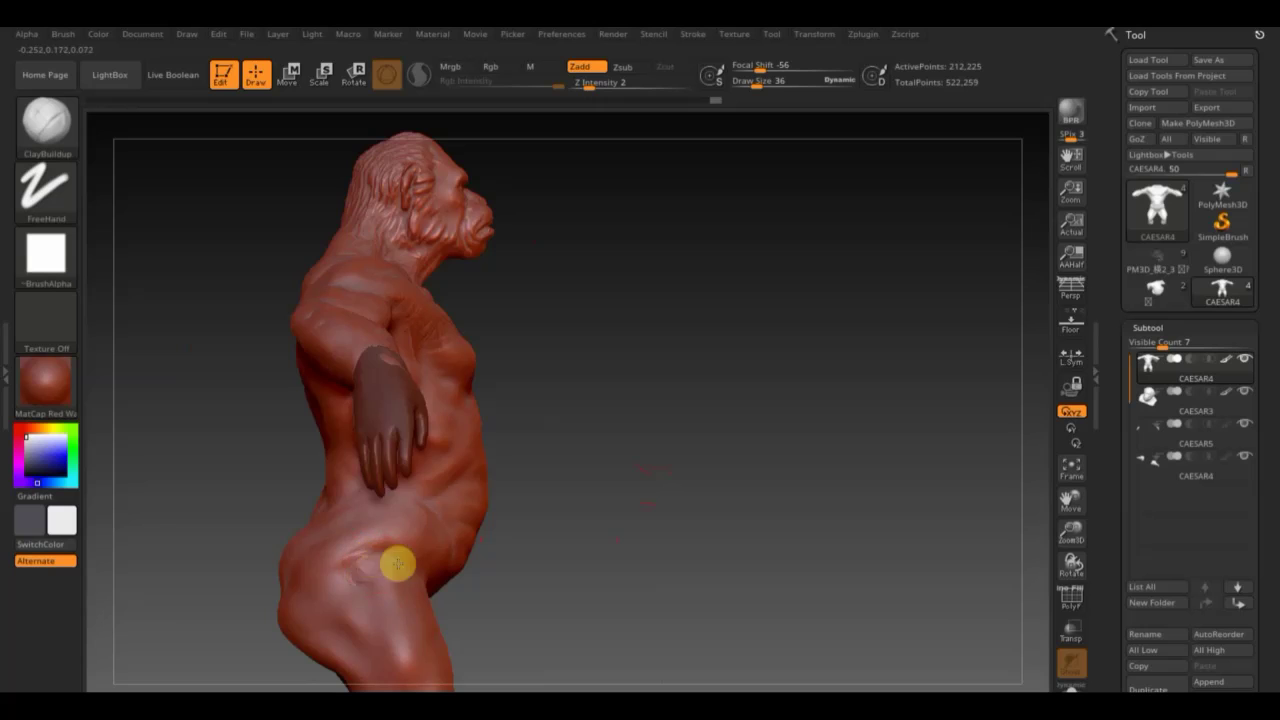
{"action": "left_click_drag", "start_coordinate": [388, 655], "coordinate": [343, 596]}
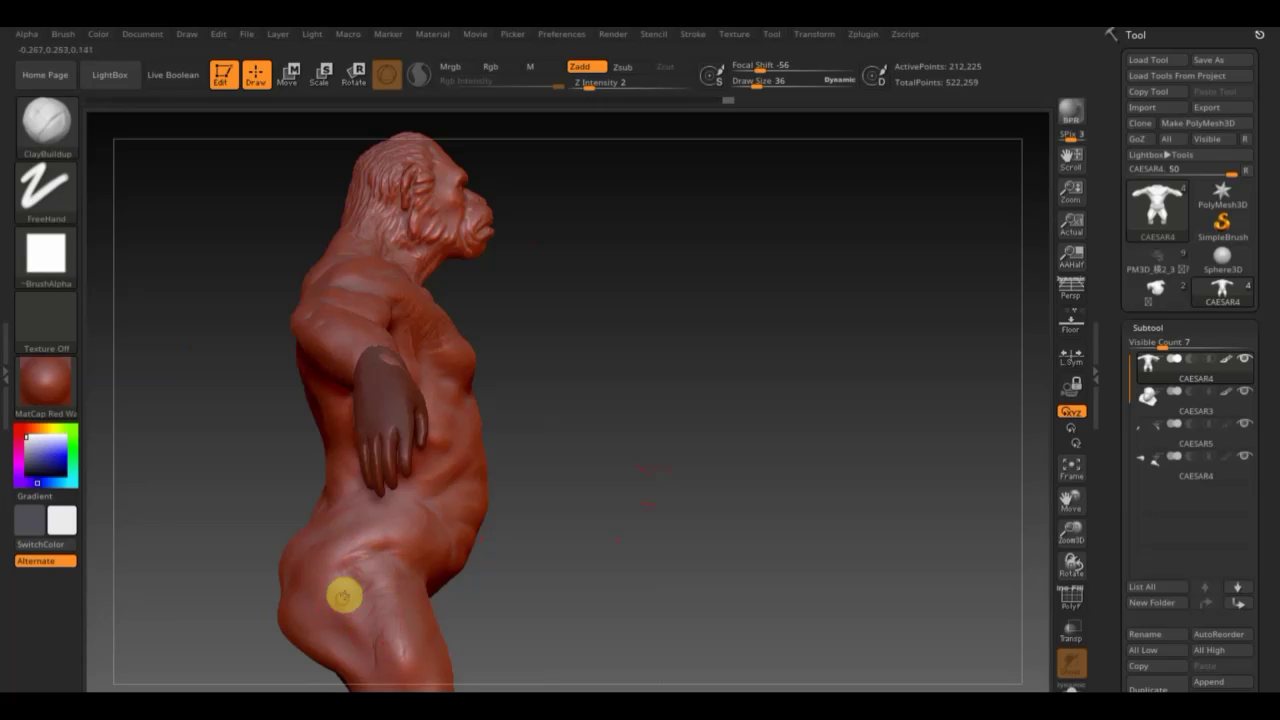
{"action": "key", "text": "shift"}
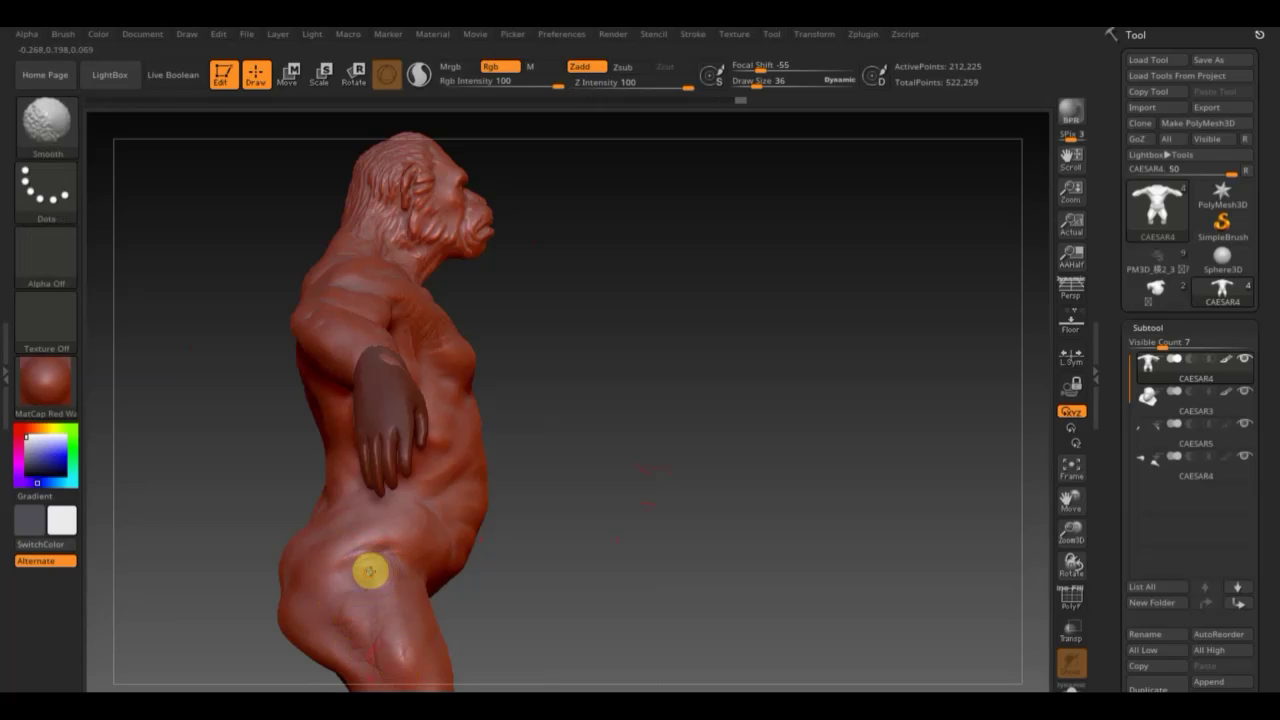
{"action": "mouse_move", "coordinate": [547, 591]}
{"action": "left_mouse_down"}
{"action": "mouse_move", "coordinate": [491, 603]}
{"action": "mouse_move", "coordinate": [446, 526]}
{"action": "left_mouse_up"}
{"action": "key", "text": "shift"}
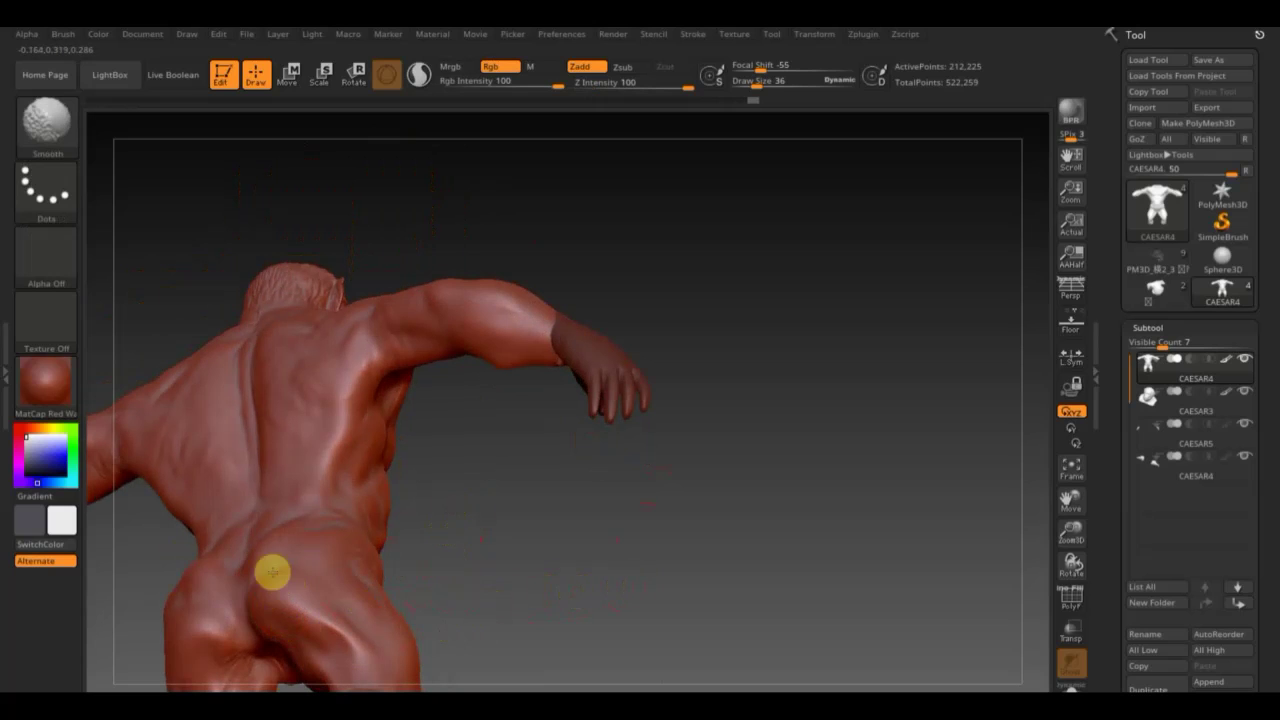
{"action": "mouse_move", "coordinate": [272, 571]}
{"action": "left_mouse_down", "text": "shift"}
{"action": "mouse_move", "coordinate": [269, 630]}
{"action": "mouse_move", "coordinate": [297, 614]}
{"action": "left_mouse_up", "text": "shift"}
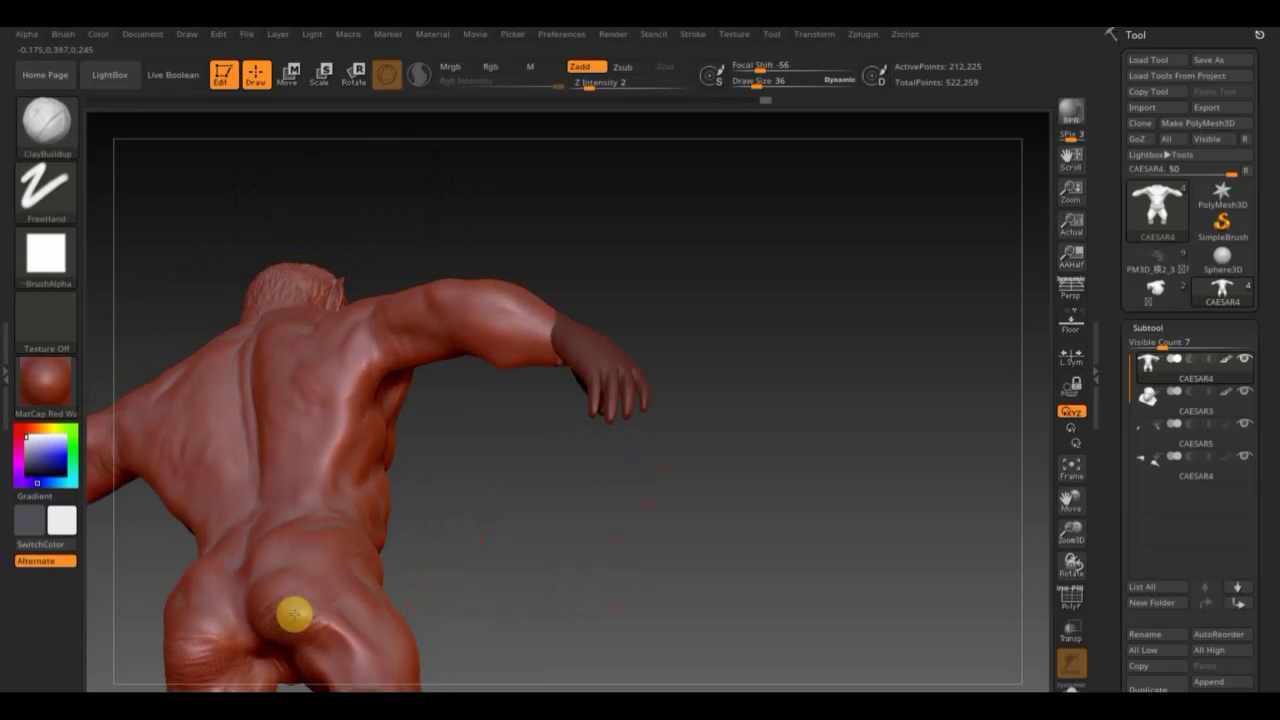
{"action": "mouse_move", "coordinate": [346, 600]}
{"action": "left_mouse_down"}
{"action": "mouse_move", "coordinate": [552, 660]}
{"action": "mouse_move", "coordinate": [343, 603]}
{"action": "mouse_move", "coordinate": [250, 633]}
{"action": "left_mouse_up"}
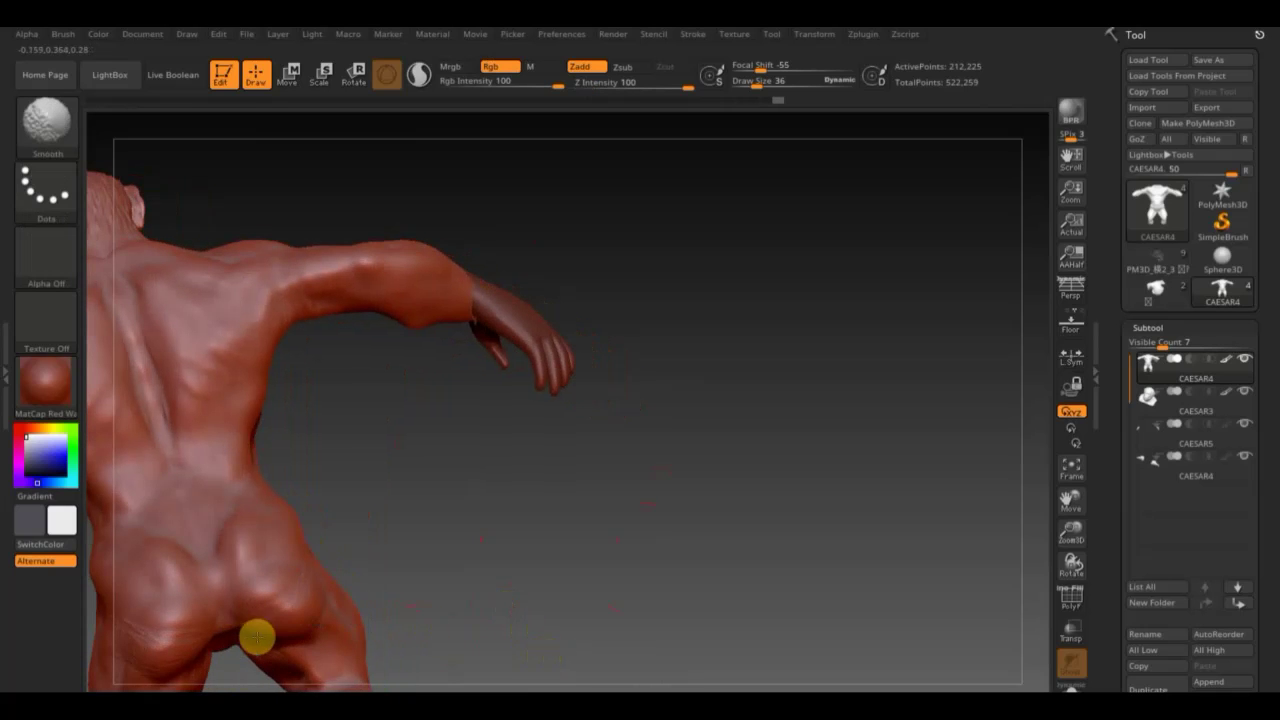
{"action": "mouse_move", "coordinate": [569, 534]}
{"action": "left_mouse_down", "text": "shift"}
{"action": "mouse_move", "coordinate": [534, 569]}
{"action": "mouse_move", "coordinate": [534, 541]}
{"action": "mouse_move", "coordinate": [397, 534]}
{"action": "left_mouse_up", "text": "shift"}
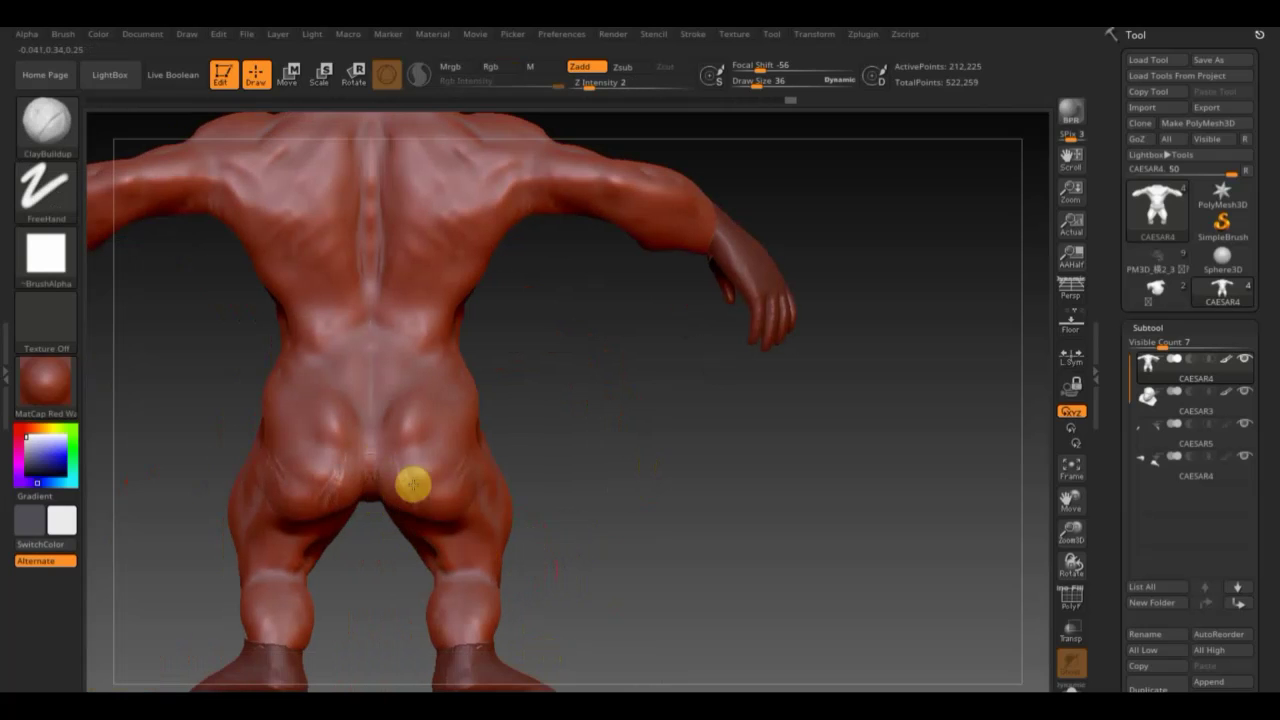
Switch to the Move Topological brush and check the back and buttocks from several angles.
{"action": "left_click", "coordinate": [45, 122]}
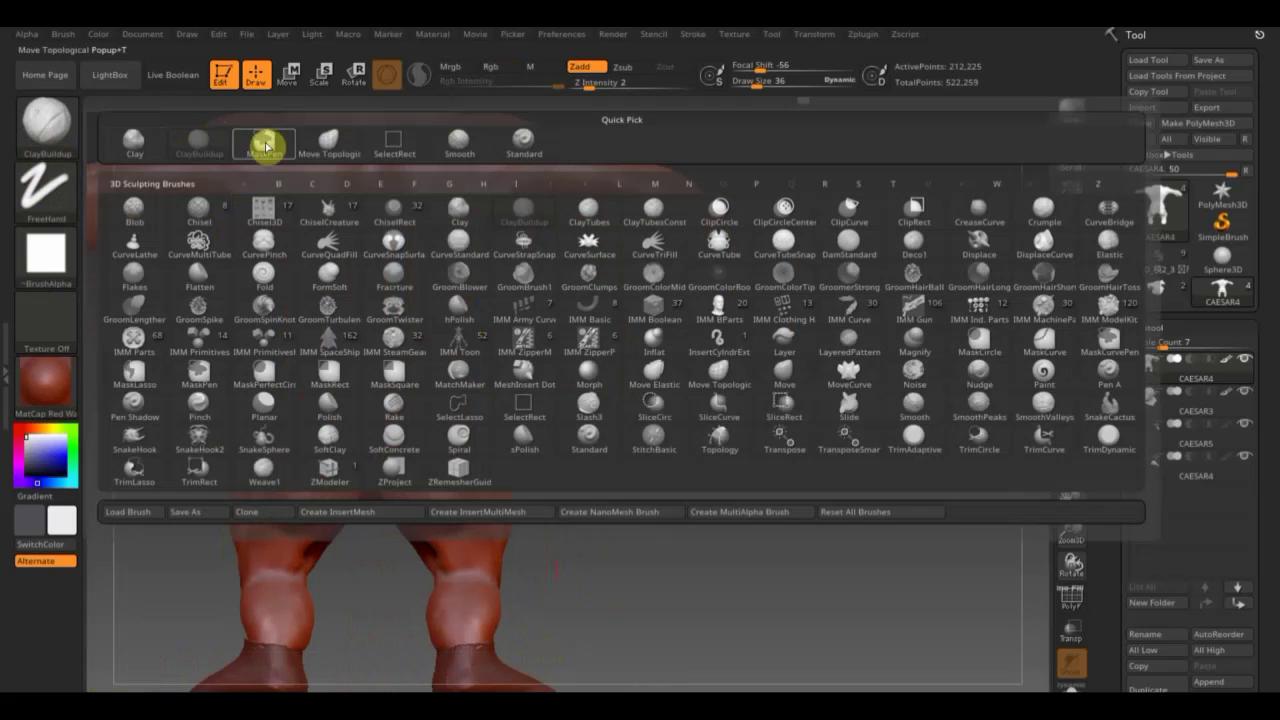
{"action": "left_click", "coordinate": [265, 146]}
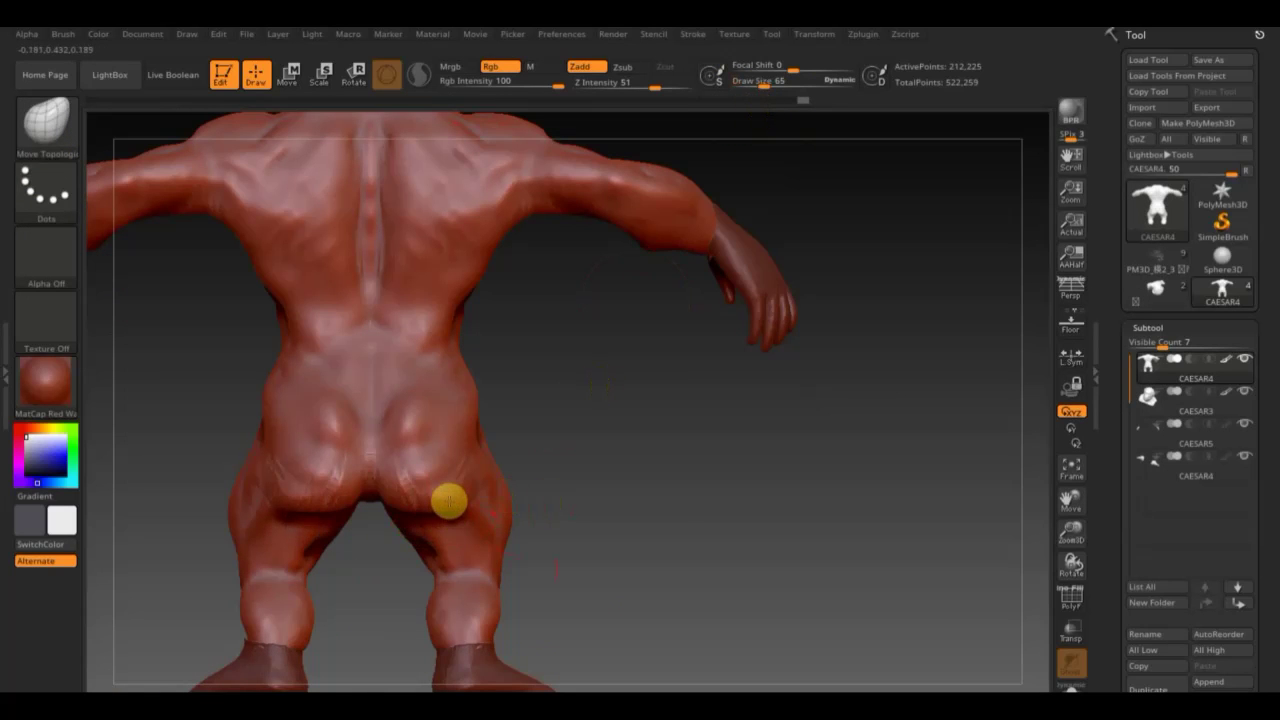
{"action": "mouse_move", "coordinate": [680, 494]}
{"action": "left_mouse_down"}
{"action": "mouse_move", "coordinate": [646, 509]}
{"action": "mouse_move", "coordinate": [670, 467]}
{"action": "mouse_move", "coordinate": [480, 554]}
{"action": "left_mouse_up"}
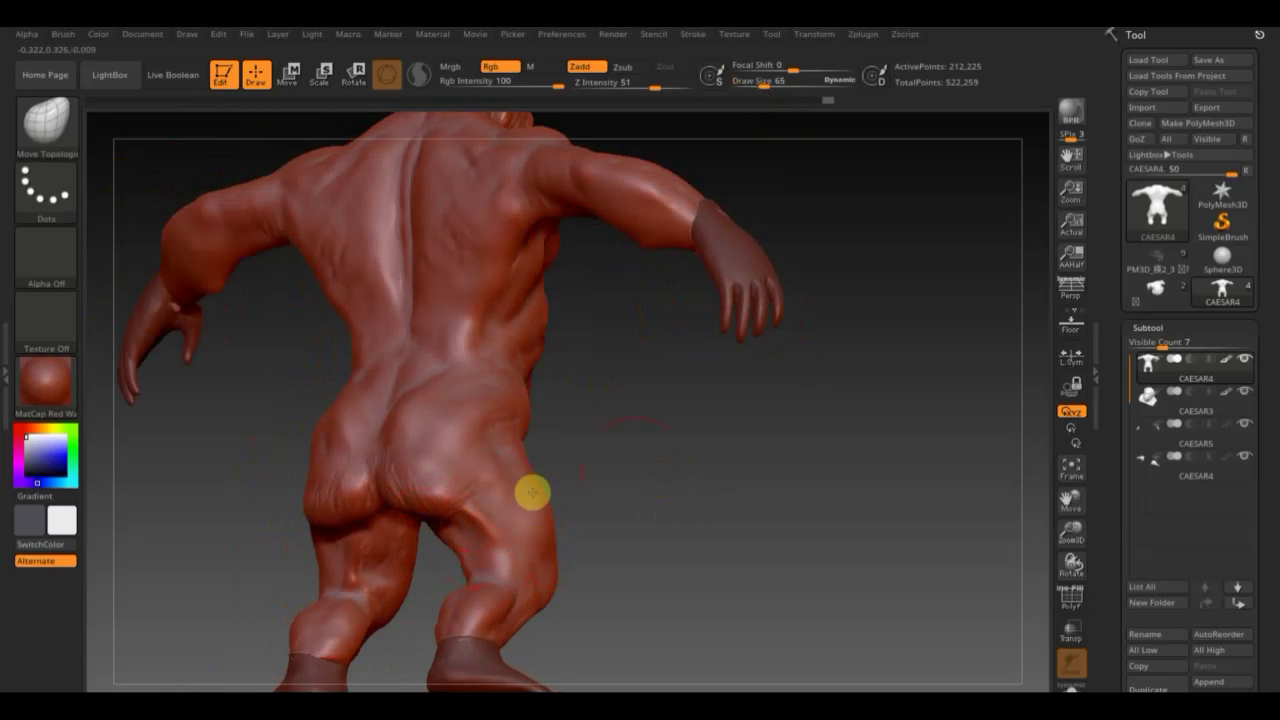
{"action": "left_click_drag", "start_coordinate": [533, 492], "coordinate": [729, 471]}
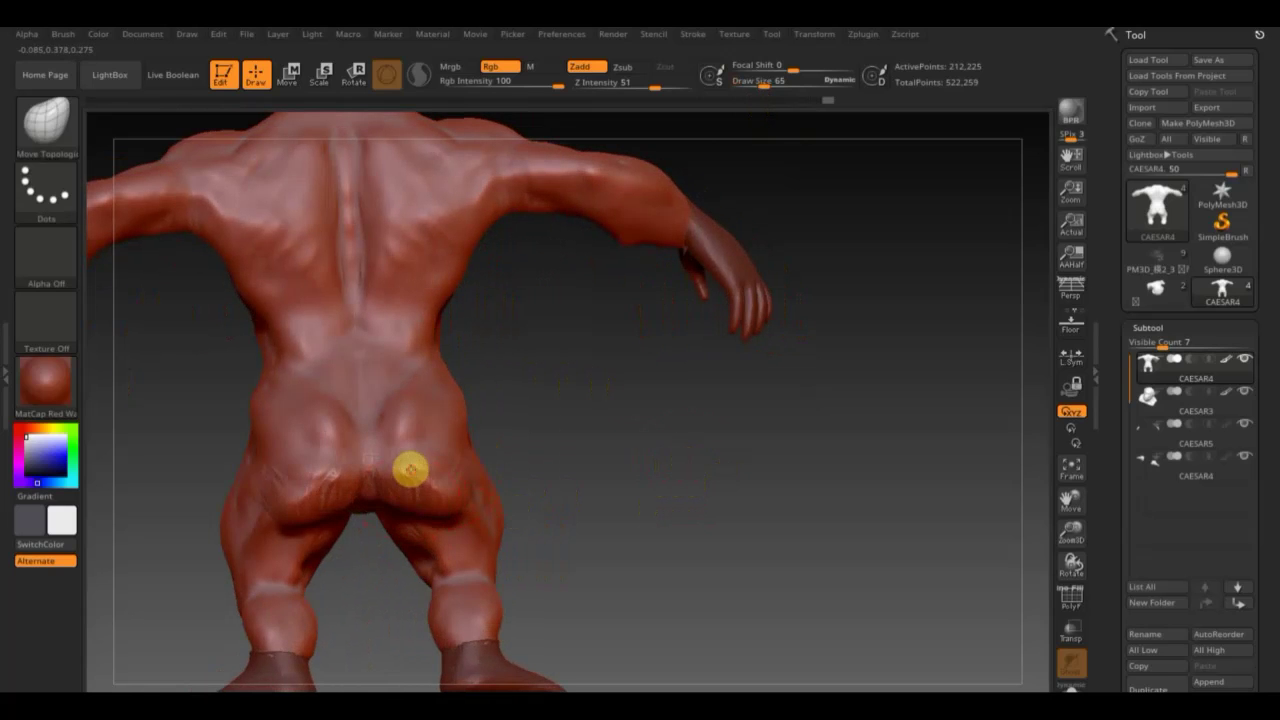
{"action": "key", "text": "shift"}
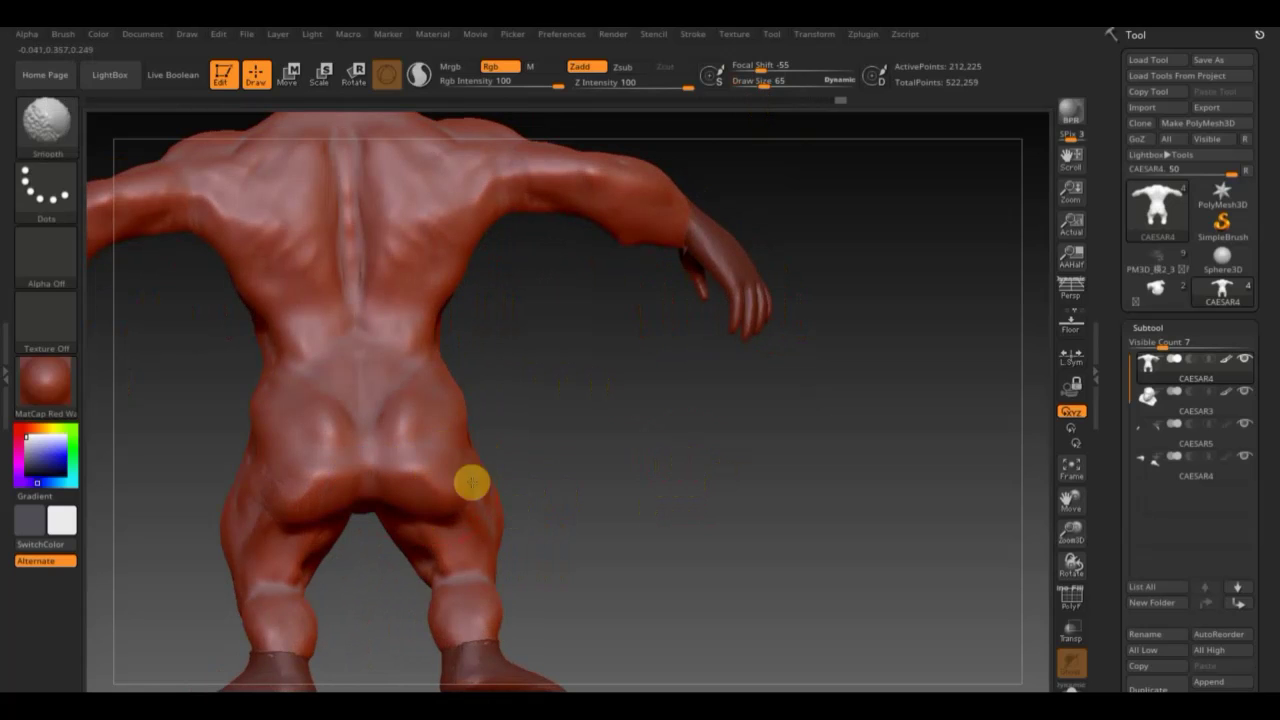
{"action": "key", "text": "shift"}
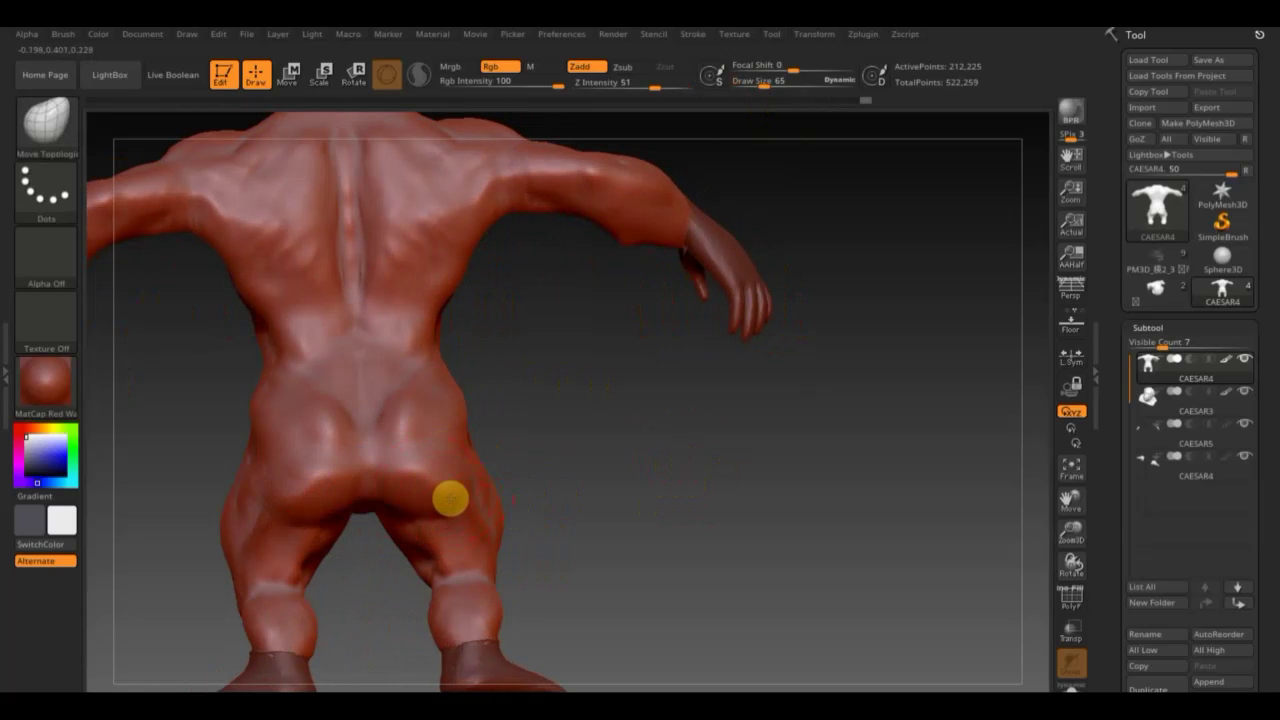
{"action": "left_click_drag", "start_coordinate": [543, 487], "coordinate": [500, 506]}
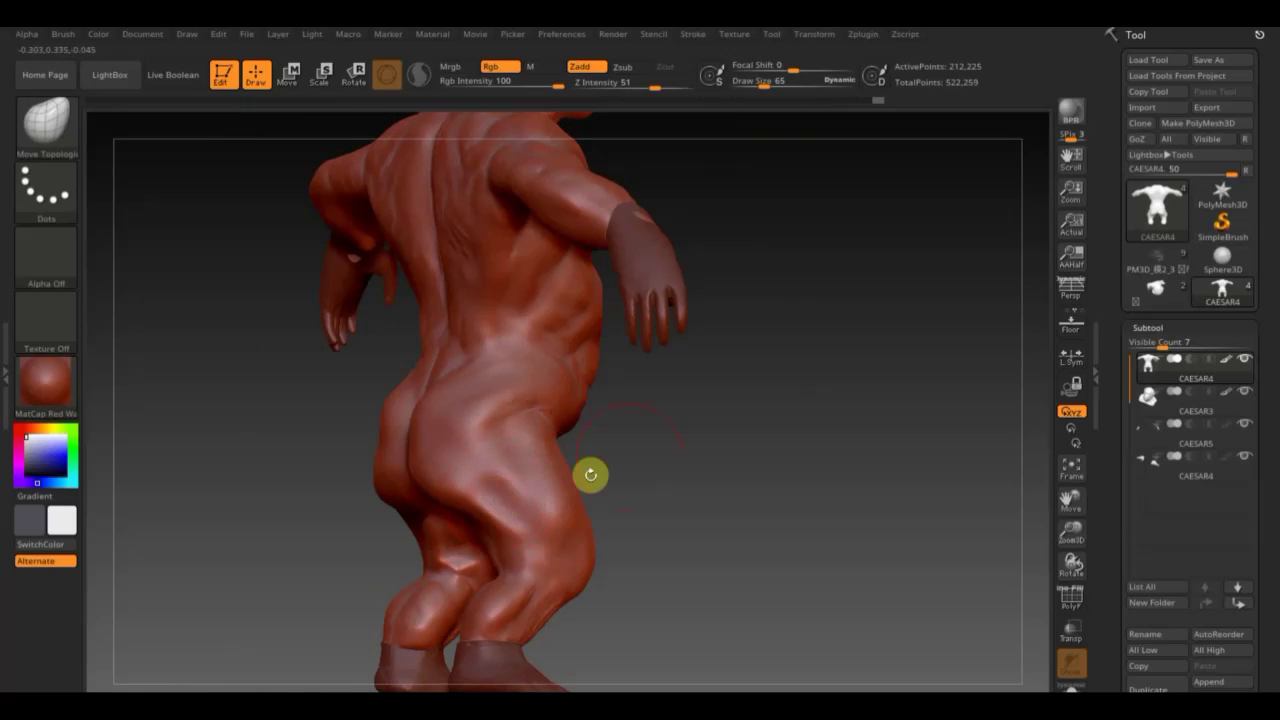
{"action": "mouse_move", "coordinate": [586, 471]}
{"action": "left_mouse_down"}
{"action": "mouse_move", "coordinate": [752, 467]}
{"action": "mouse_move", "coordinate": [686, 483]}
{"action": "left_mouse_up"}
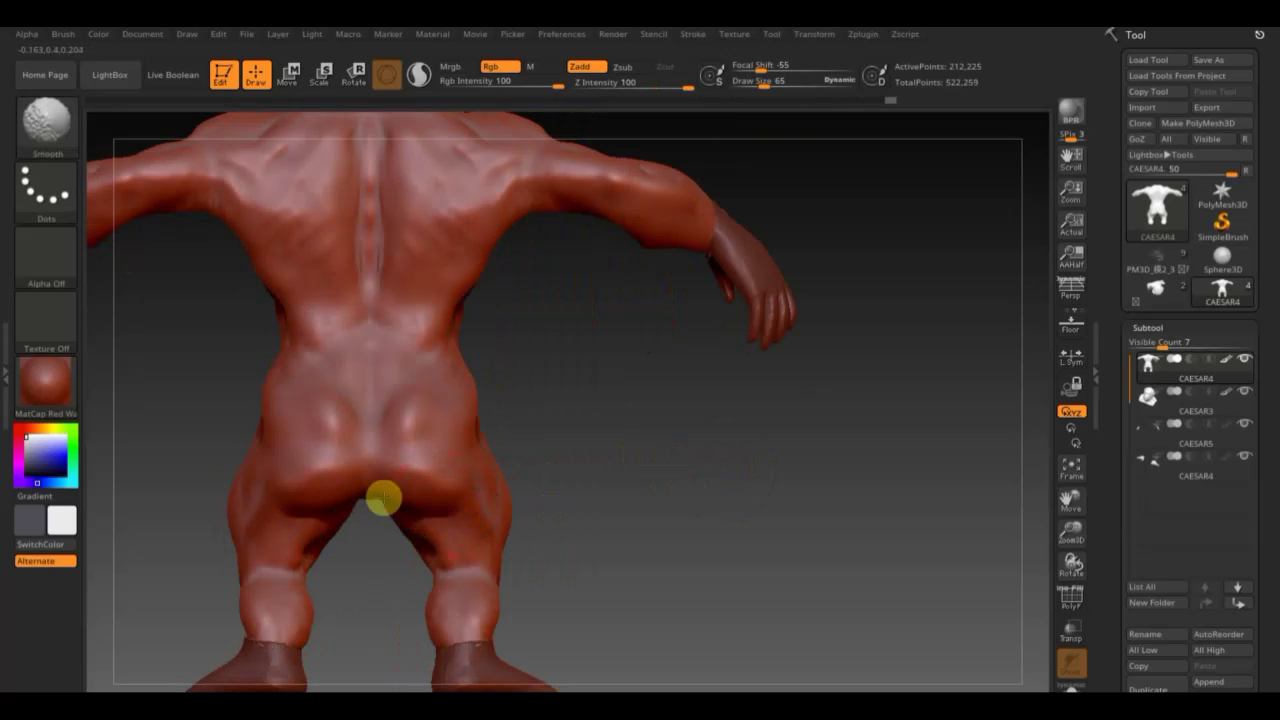
Smooth the surface over the back of the hip and leg.
{"action": "mouse_move", "coordinate": [606, 477]}
{"action": "left_mouse_down"}
{"action": "mouse_move", "coordinate": [657, 529]}
{"action": "mouse_move", "coordinate": [586, 391]}
{"action": "mouse_move", "coordinate": [451, 403]}
{"action": "left_mouse_up"}
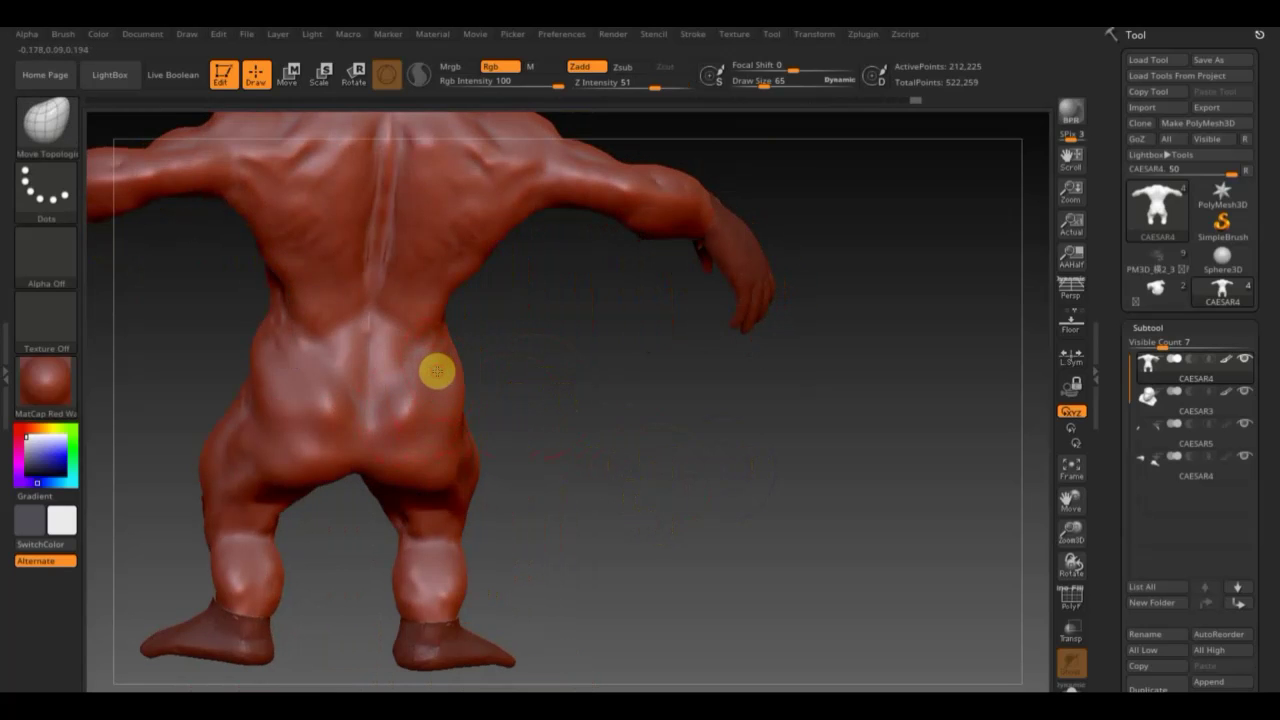
{"action": "mouse_move", "coordinate": [447, 374]}
{"action": "left_mouse_down"}
{"action": "mouse_move", "coordinate": [511, 380]}
{"action": "mouse_move", "coordinate": [457, 386]}
{"action": "mouse_move", "coordinate": [443, 328]}
{"action": "left_mouse_up"}
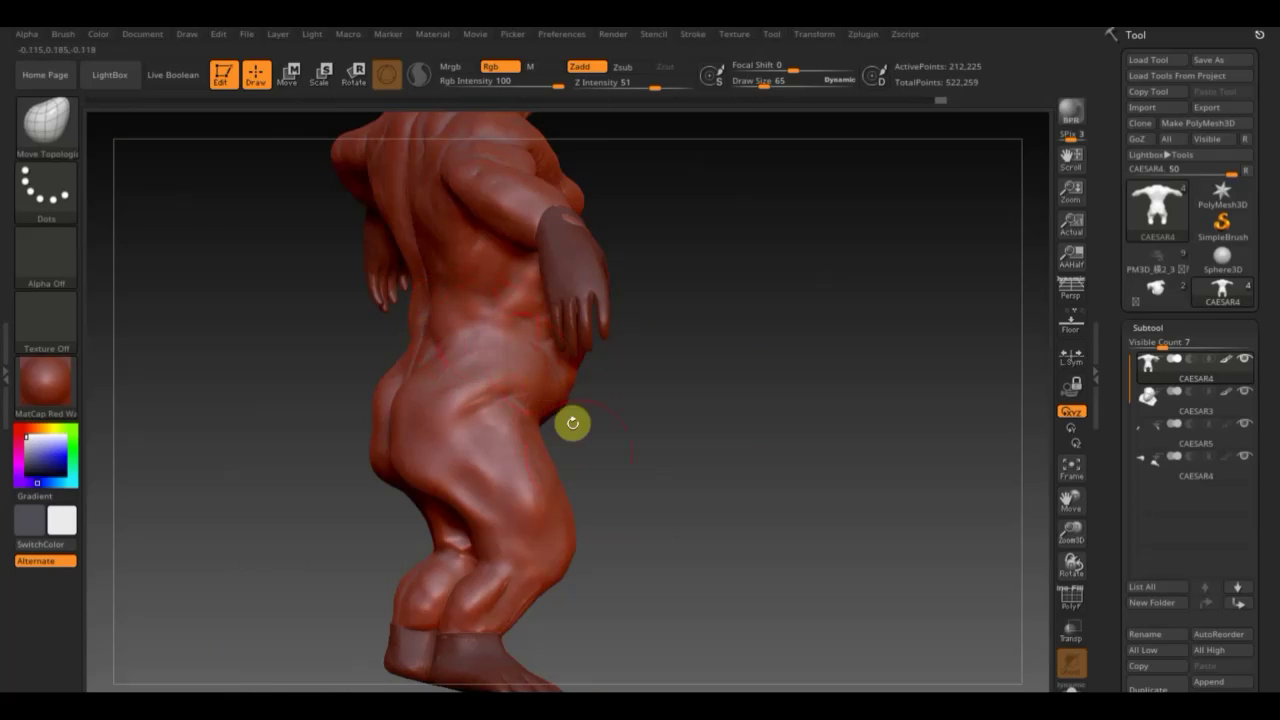
{"action": "left_click_drag", "start_coordinate": [571, 423], "coordinate": [657, 491]}
{"action": "left_click_drag", "start_coordinate": [486, 380], "coordinate": [526, 397], "text": "shift"}
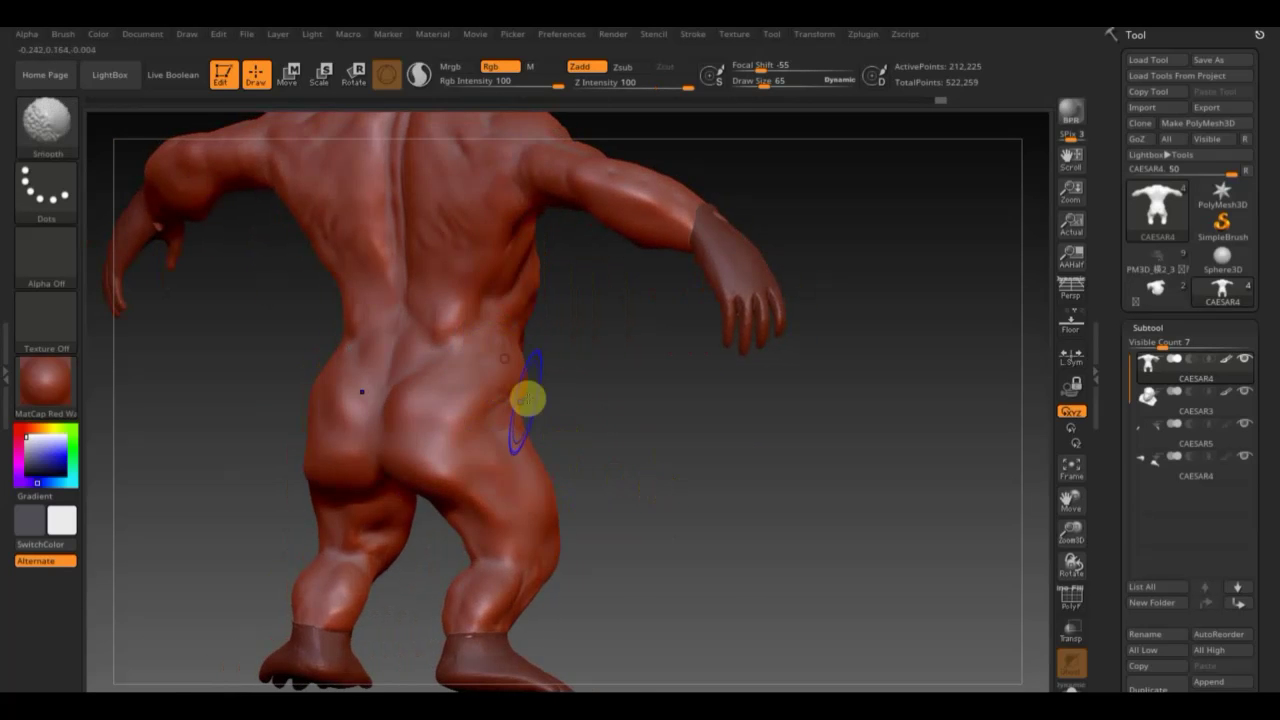
Orbit around the whole figure and make CAESAR3 the active subtool.
{"action": "mouse_move", "coordinate": [566, 600]}
{"action": "left_mouse_down"}
{"action": "mouse_move", "coordinate": [674, 557]}
{"action": "mouse_move", "coordinate": [723, 506]}
{"action": "mouse_move", "coordinate": [828, 471]}
{"action": "left_mouse_up"}
{"action": "left_click_drag", "start_coordinate": [477, 191], "coordinate": [480, 171], "text": "shift"}
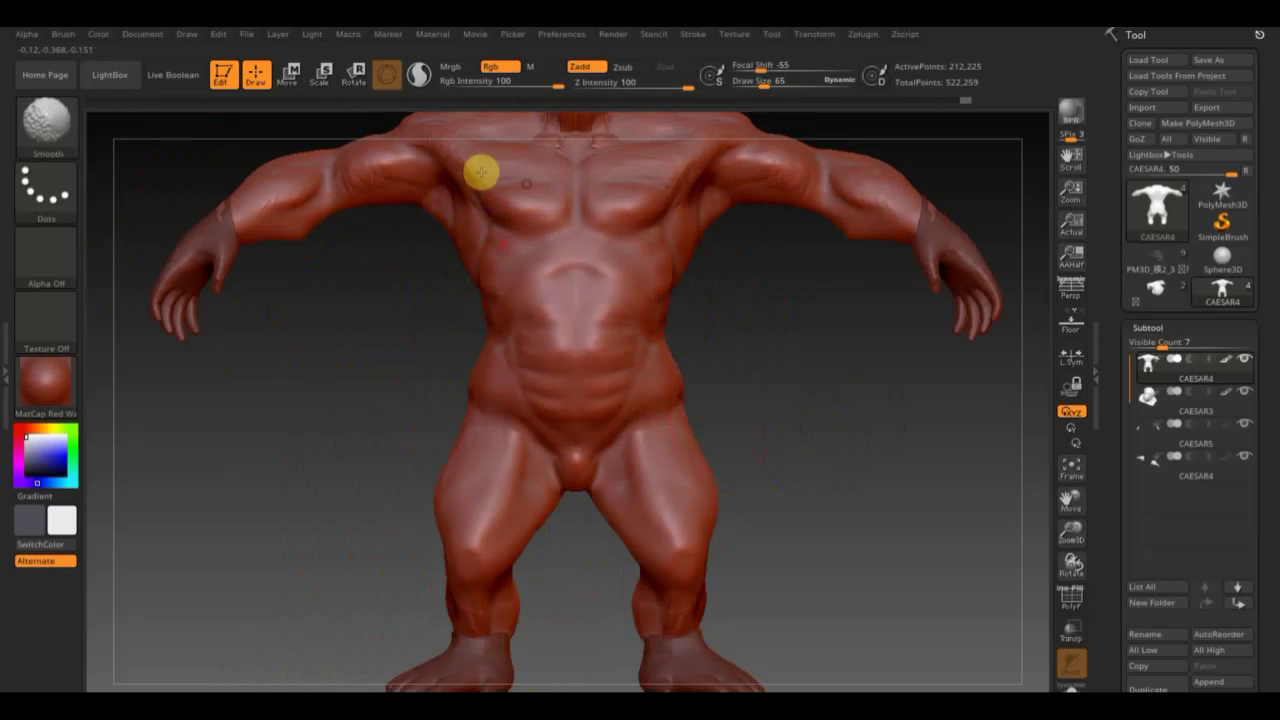
{"action": "mouse_move", "coordinate": [774, 439]}
{"action": "left_mouse_down", "text": "alt"}
{"action": "mouse_move", "coordinate": [749, 571]}
{"action": "mouse_move", "coordinate": [743, 531]}
{"action": "mouse_move", "coordinate": [860, 534]}
{"action": "mouse_move", "coordinate": [854, 523]}
{"action": "left_mouse_up", "text": "alt"}
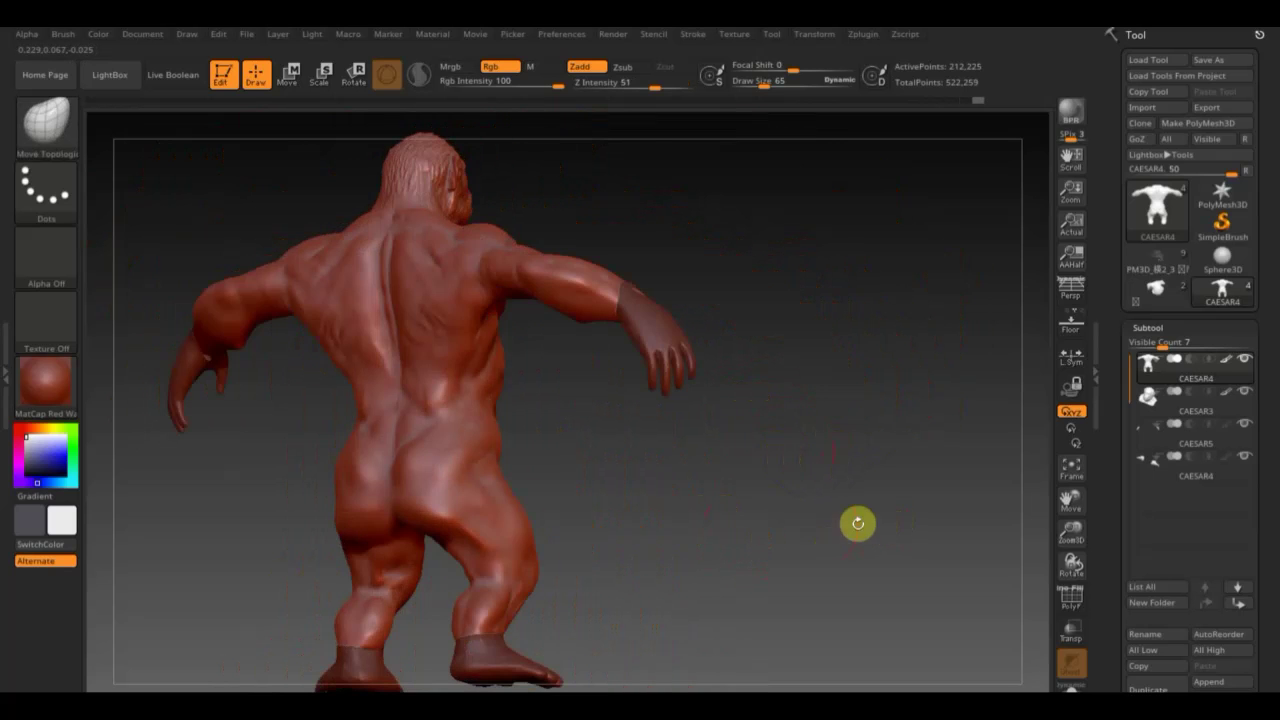
{"action": "mouse_move", "coordinate": [757, 503]}
{"action": "left_mouse_down", "text": "alt"}
{"action": "mouse_move", "coordinate": [823, 600]}
{"action": "mouse_move", "coordinate": [629, 449]}
{"action": "mouse_move", "coordinate": [743, 506]}
{"action": "mouse_move", "coordinate": [766, 491]}
{"action": "mouse_move", "coordinate": [775, 530]}
{"action": "mouse_move", "coordinate": [608, 531]}
{"action": "mouse_move", "coordinate": [731, 383]}
{"action": "mouse_move", "coordinate": [531, 423]}
{"action": "left_mouse_up", "text": "alt"}
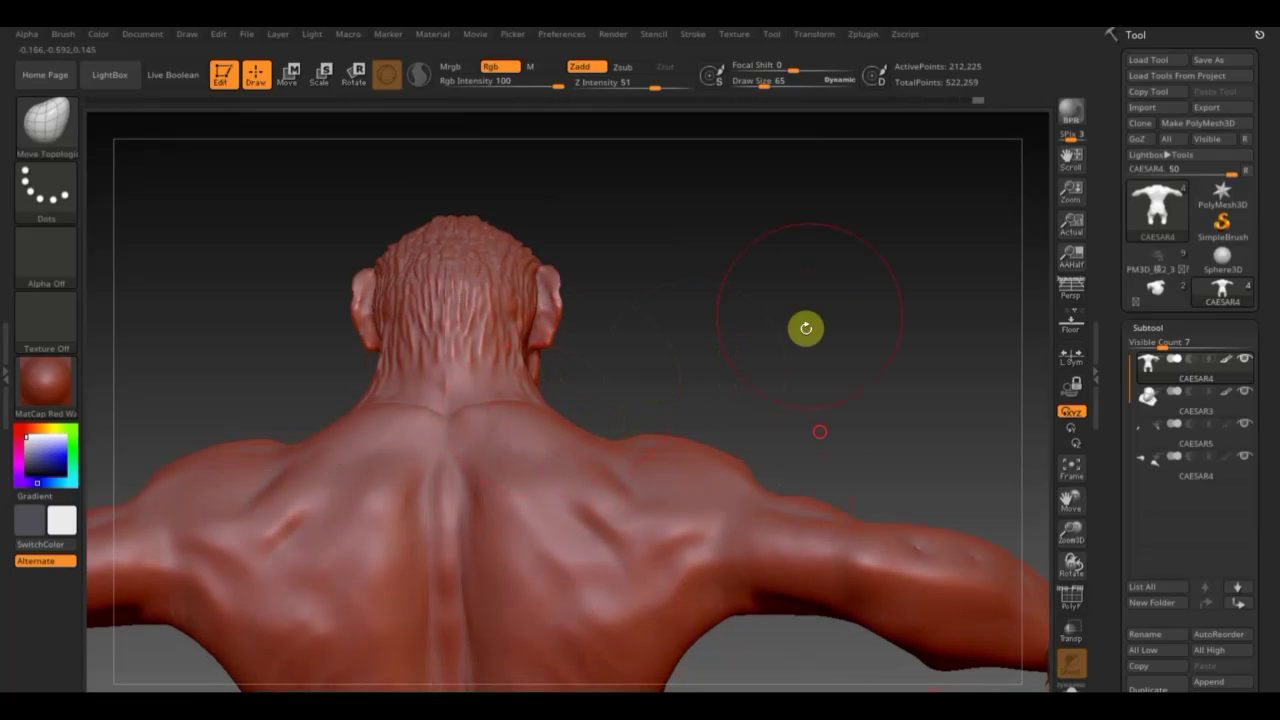
{"action": "mouse_move", "coordinate": [806, 329]}
{"action": "left_mouse_down"}
{"action": "mouse_move", "coordinate": [807, 386]}
{"action": "mouse_move", "coordinate": [788, 347]}
{"action": "left_mouse_up"}
{"action": "left_click_drag", "start_coordinate": [751, 454], "coordinate": [751, 354]}
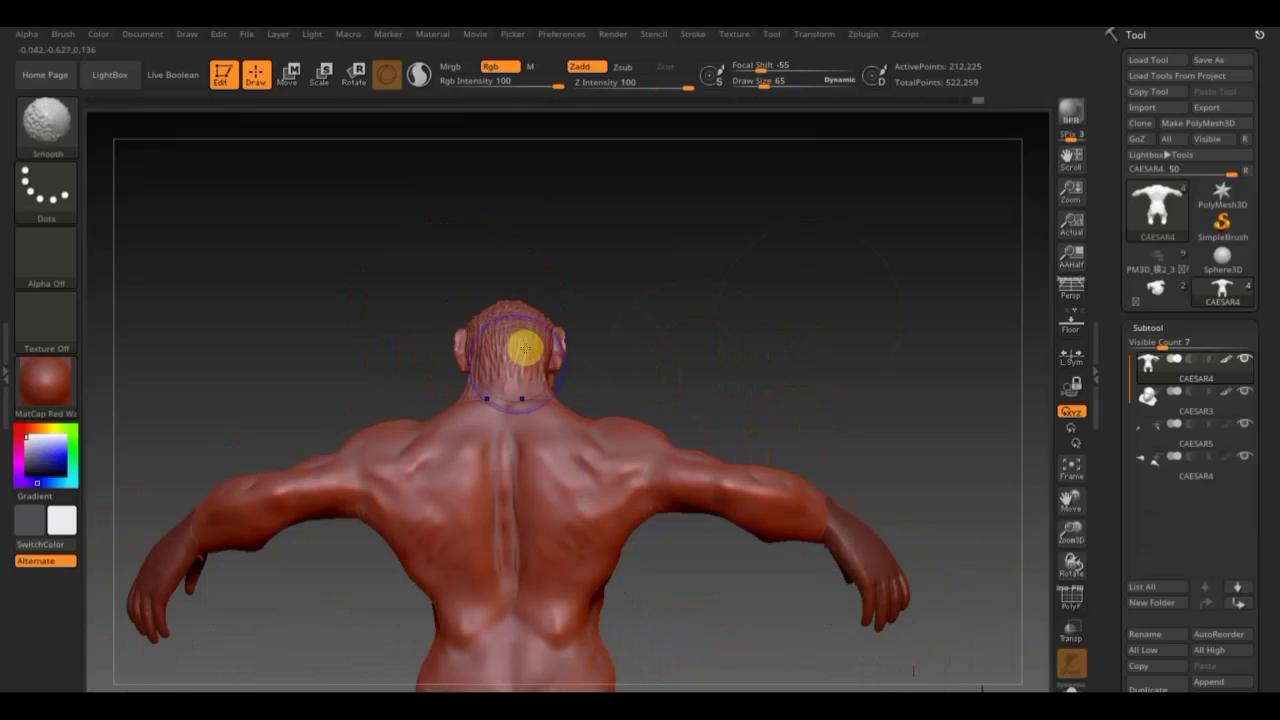
{"action": "left_click", "coordinate": [507, 370], "text": "alt"}
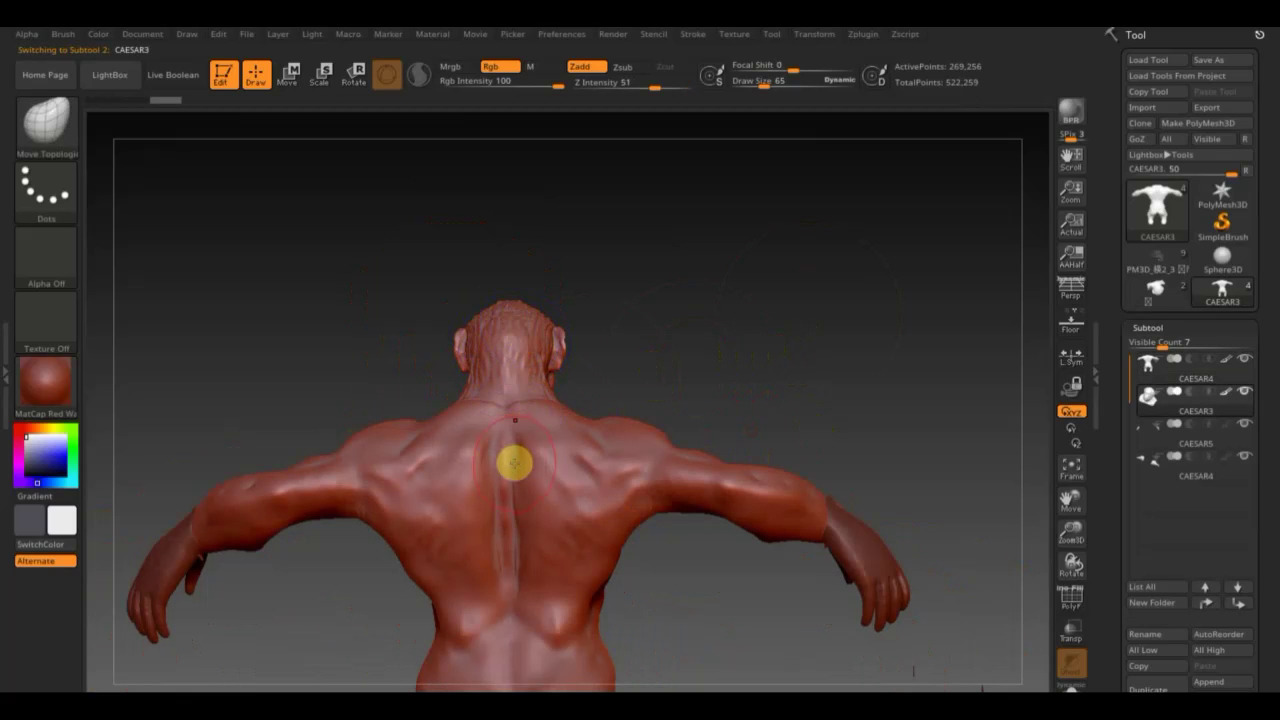
Choose the Standard brush and import the fur-strand image from 'ВСЕ для SculptGL' as its alpha.
{"action": "left_click", "coordinate": [57, 134]}
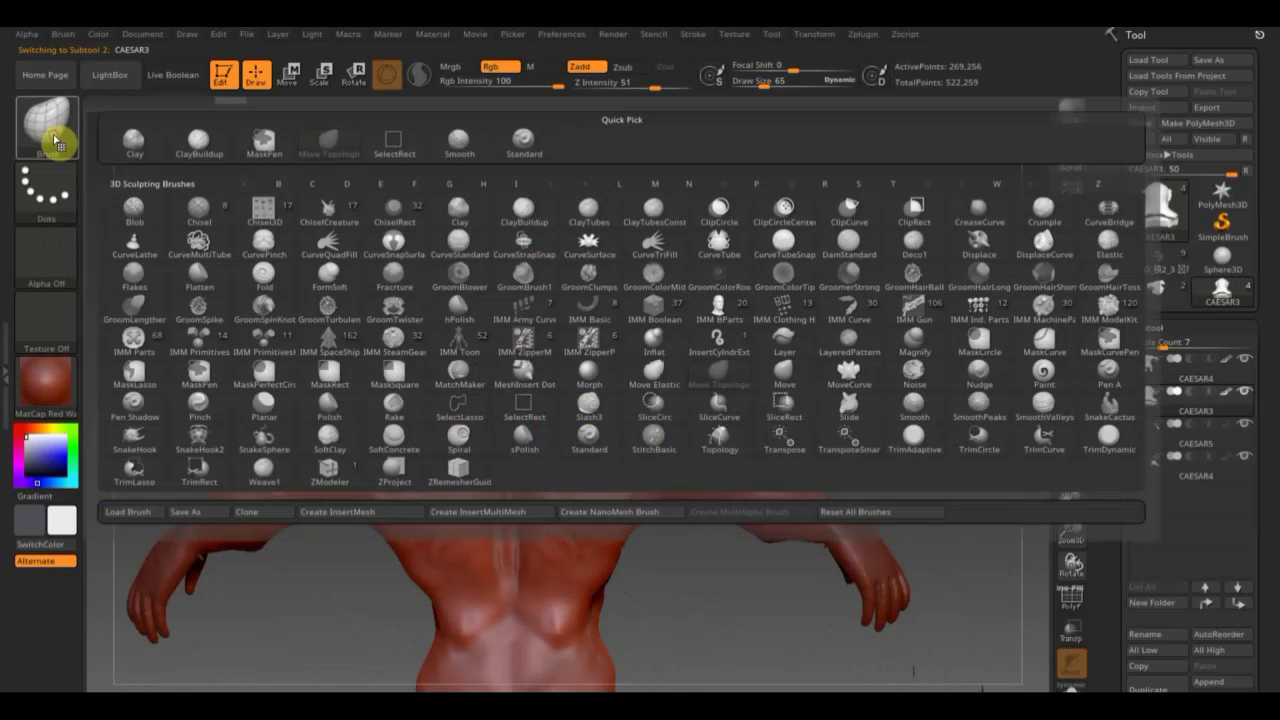
{"action": "left_click", "coordinate": [523, 146]}
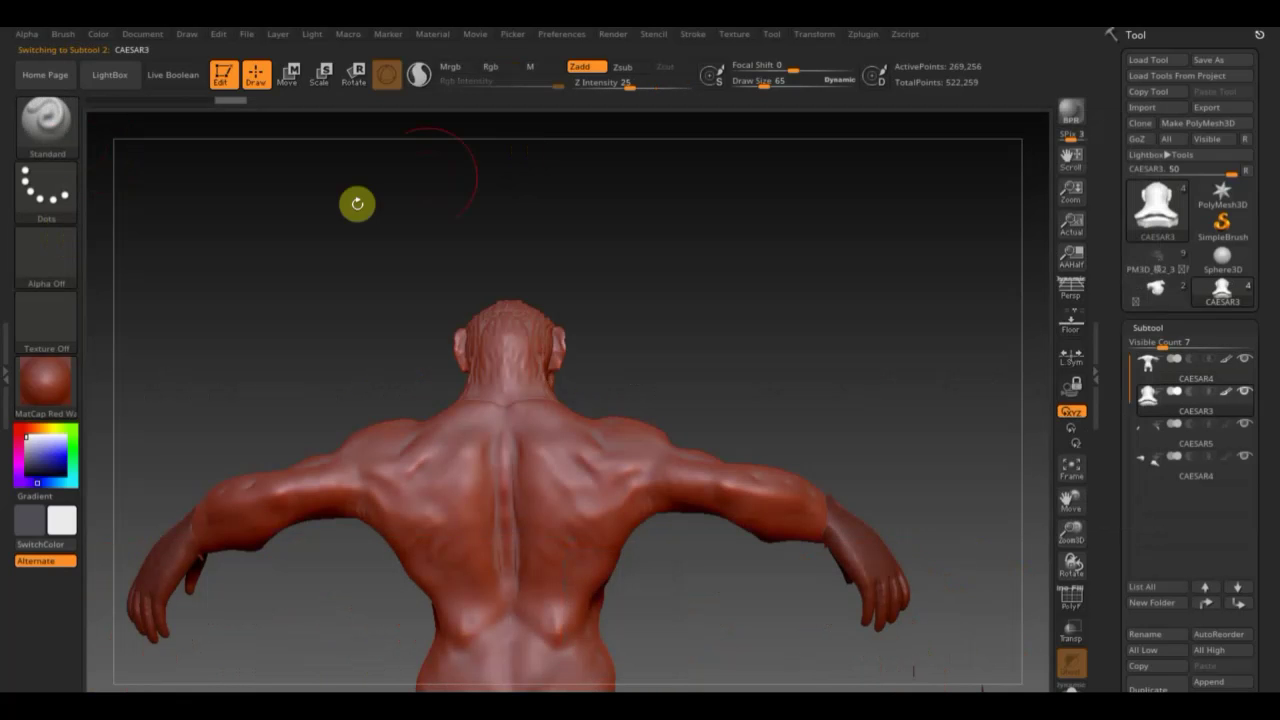
{"action": "left_click", "coordinate": [52, 254]}
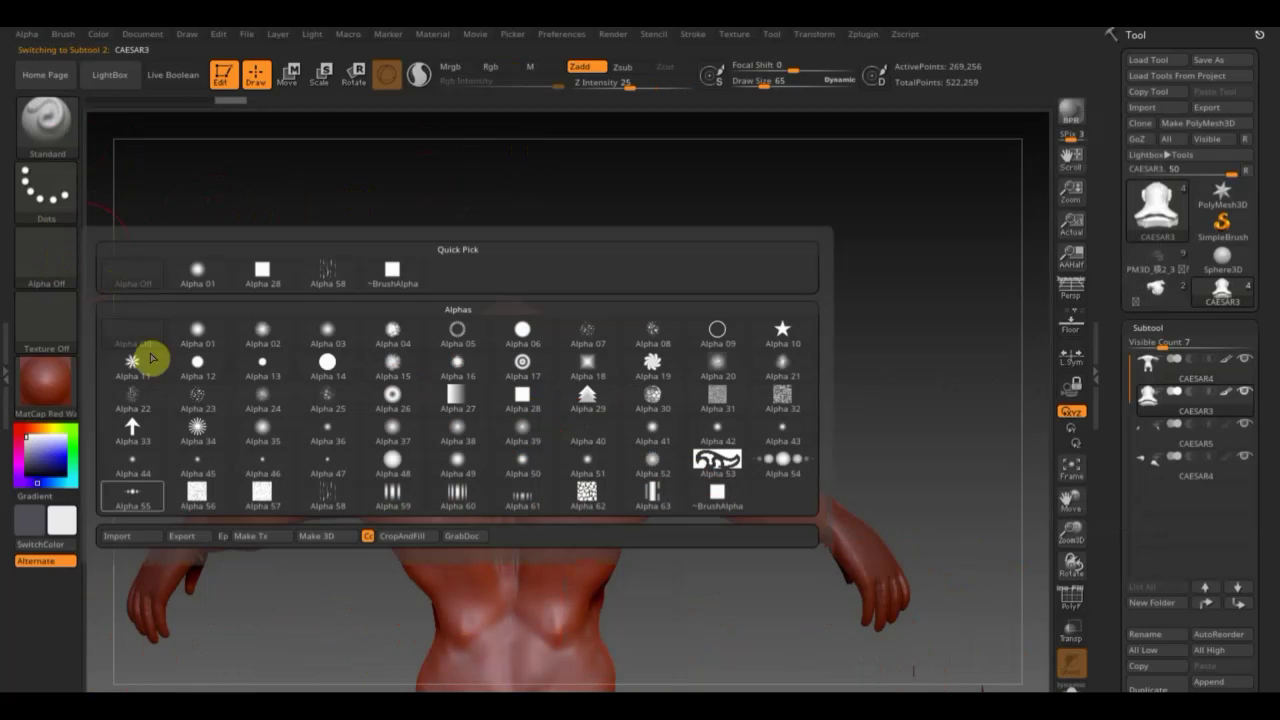
{"action": "left_click", "coordinate": [148, 538]}
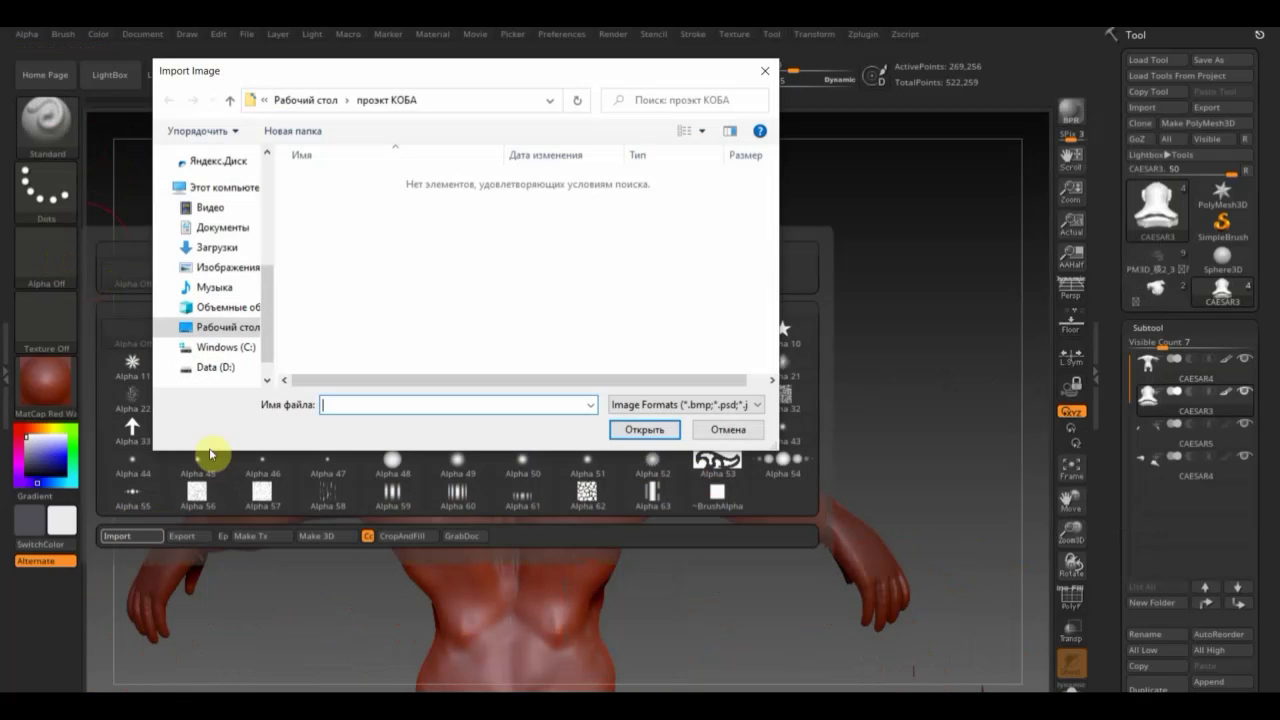
{"action": "left_click", "coordinate": [228, 330]}
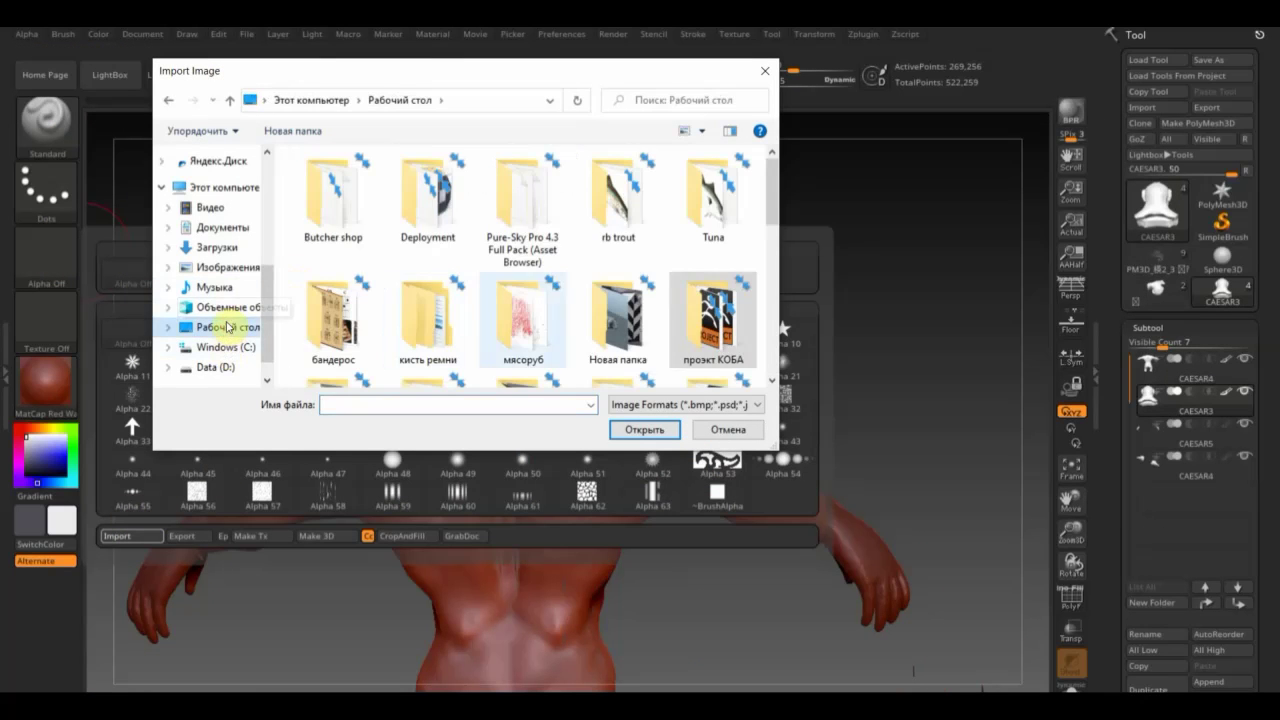
{"action": "scroll", "coordinate": [655, 330], "scroll_direction": "down", "scroll_amount": 3}
{"action": "scroll", "coordinate": [658, 330], "scroll_direction": "up", "scroll_amount": 1}
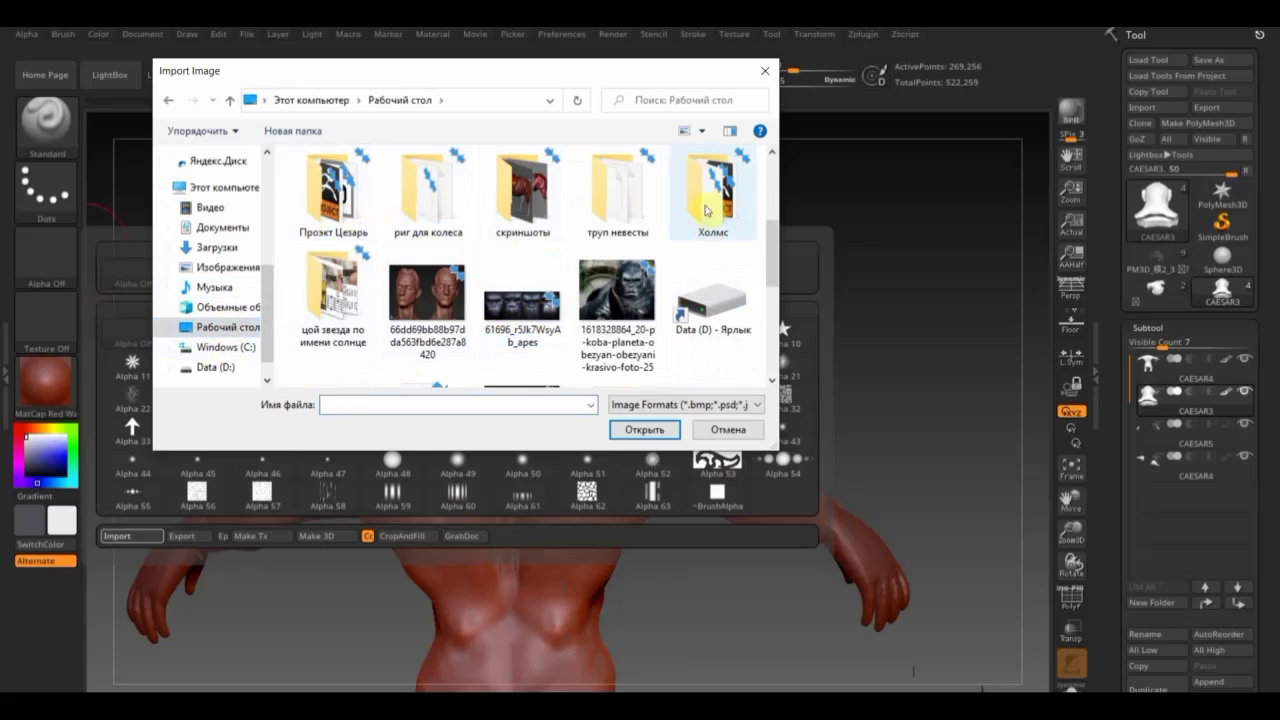
{"action": "scroll", "coordinate": [705, 212], "scroll_direction": "up", "scroll_amount": 1}
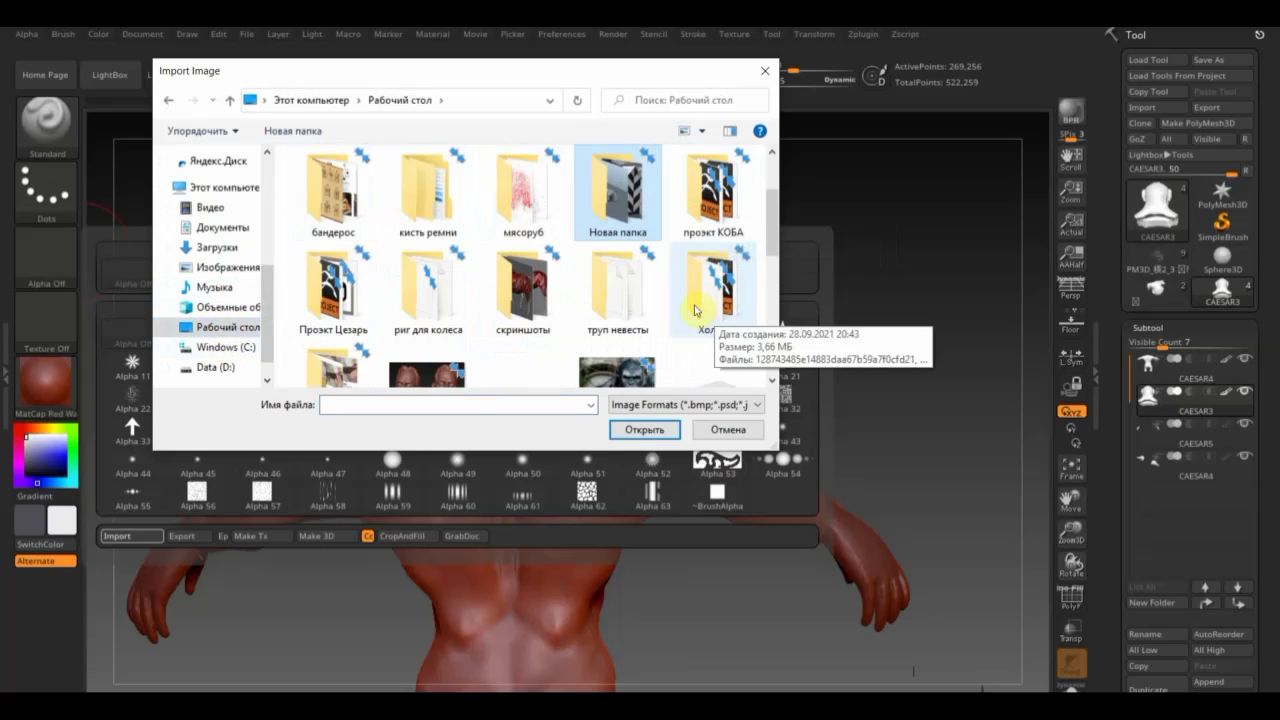
{"action": "double_click", "coordinate": [712, 199]}
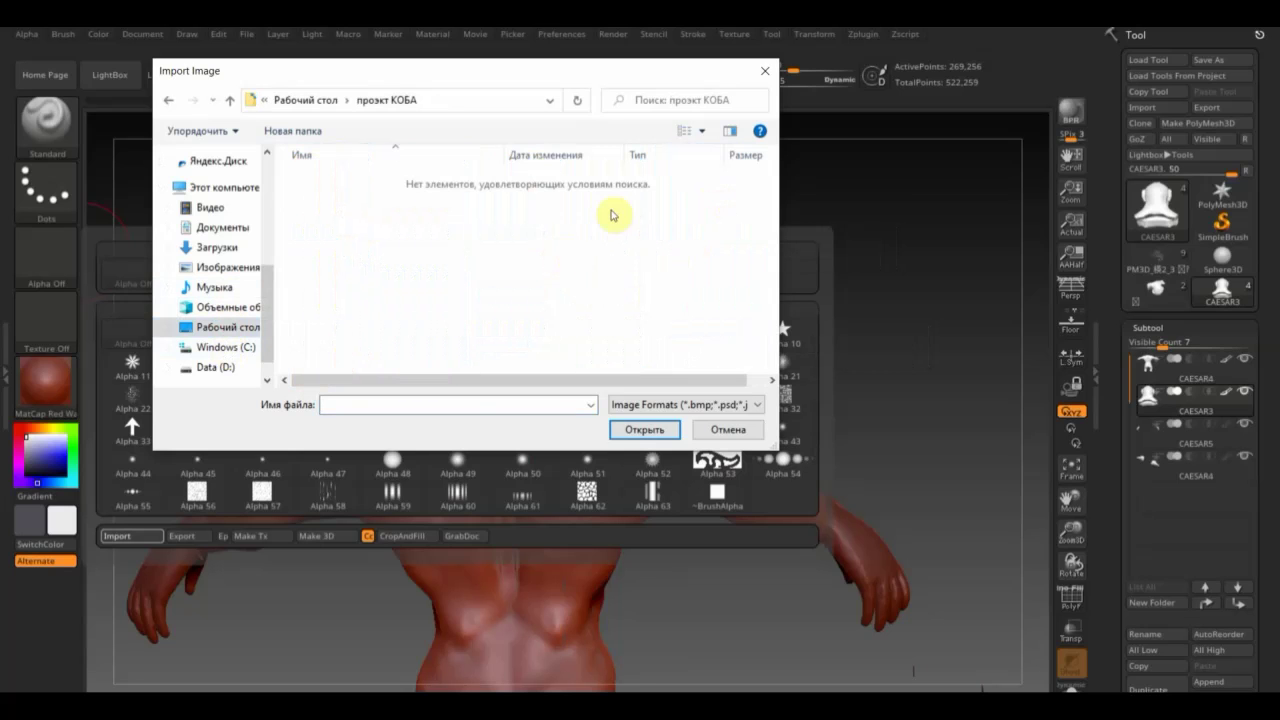
{"action": "mouse_move", "coordinate": [215, 260]}
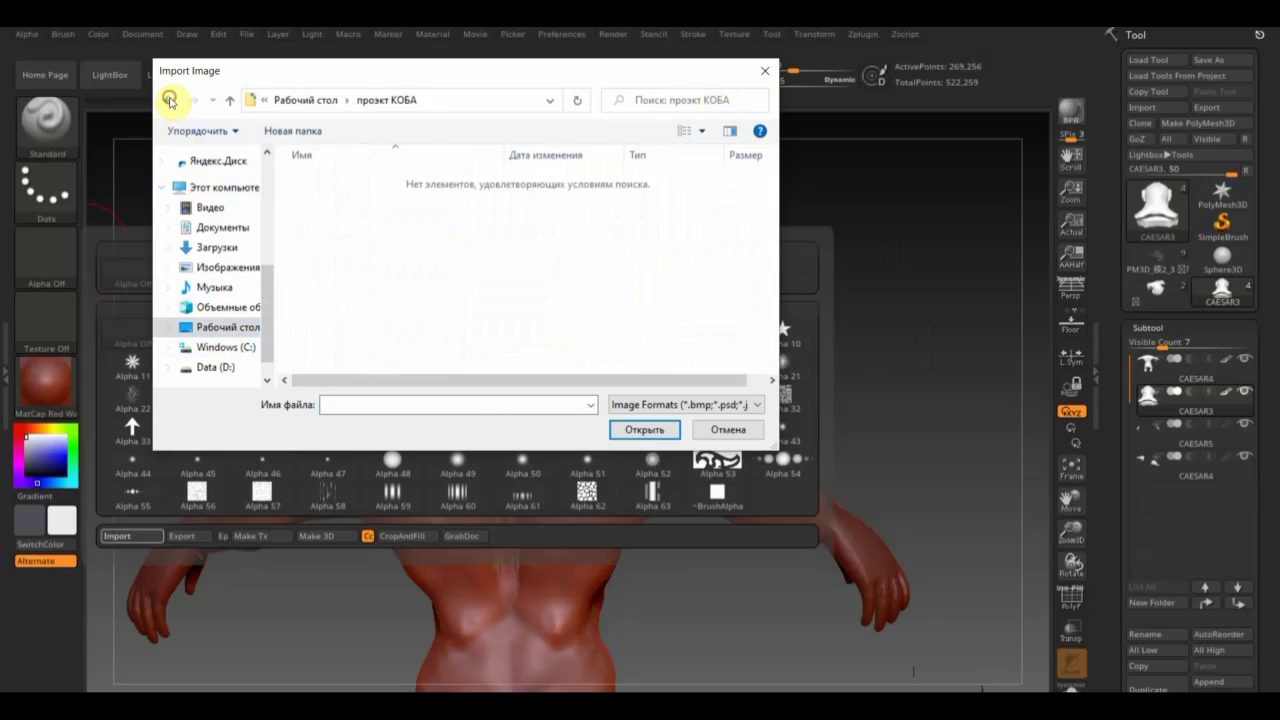
{"action": "left_click", "coordinate": [169, 101]}
{"action": "scroll", "coordinate": [625, 272], "scroll_direction": "down", "scroll_amount": 5}
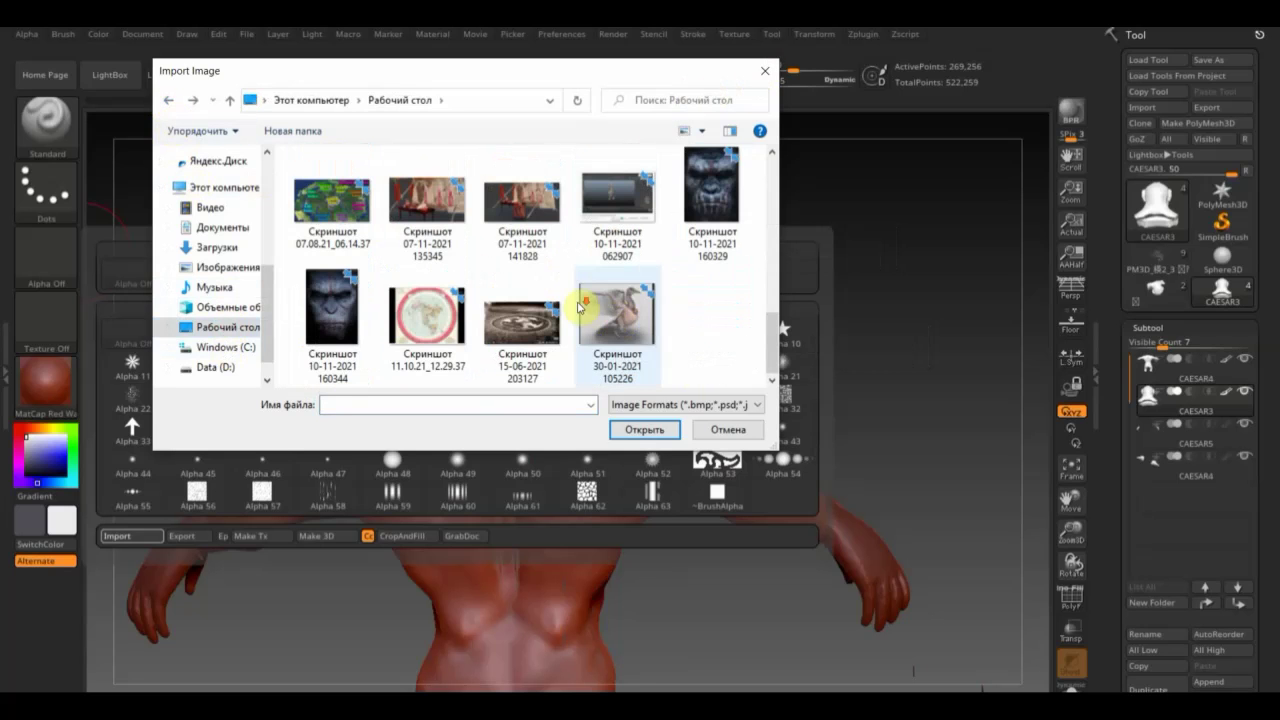
{"action": "scroll", "coordinate": [576, 312], "scroll_direction": "up", "scroll_amount": 3}
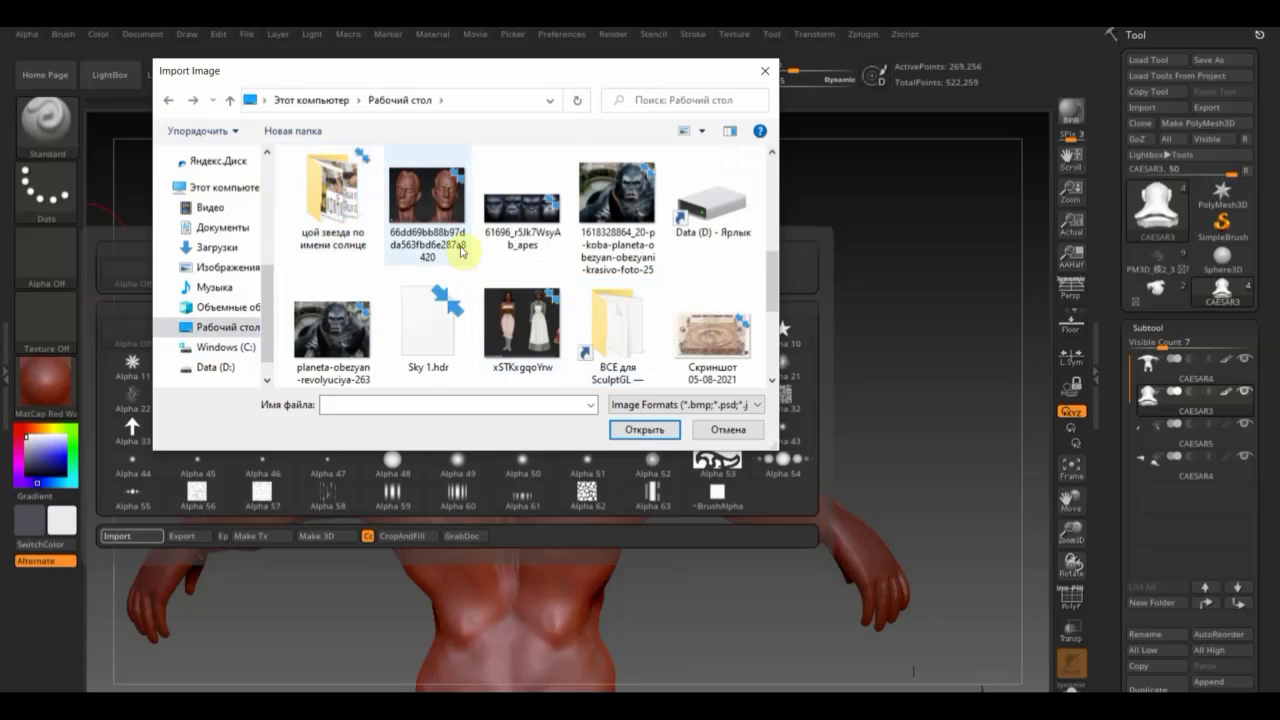
{"action": "double_click", "coordinate": [617, 329]}
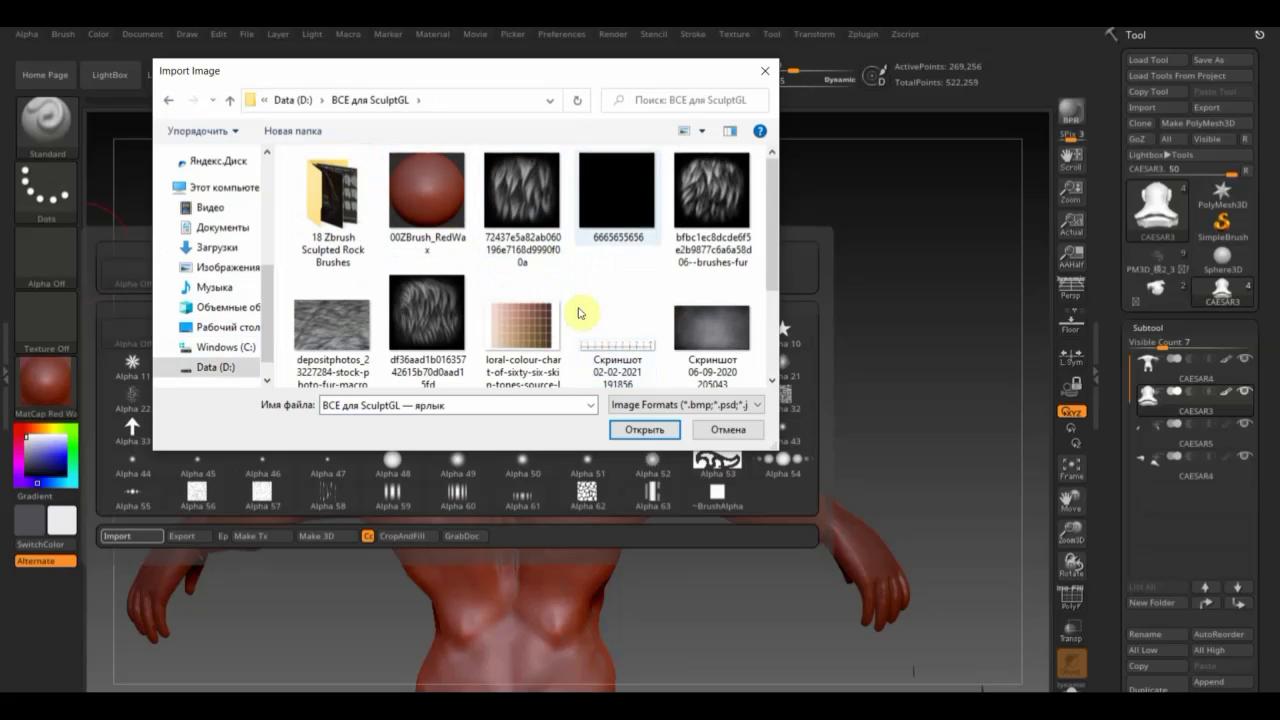
{"action": "left_click", "coordinate": [428, 322]}
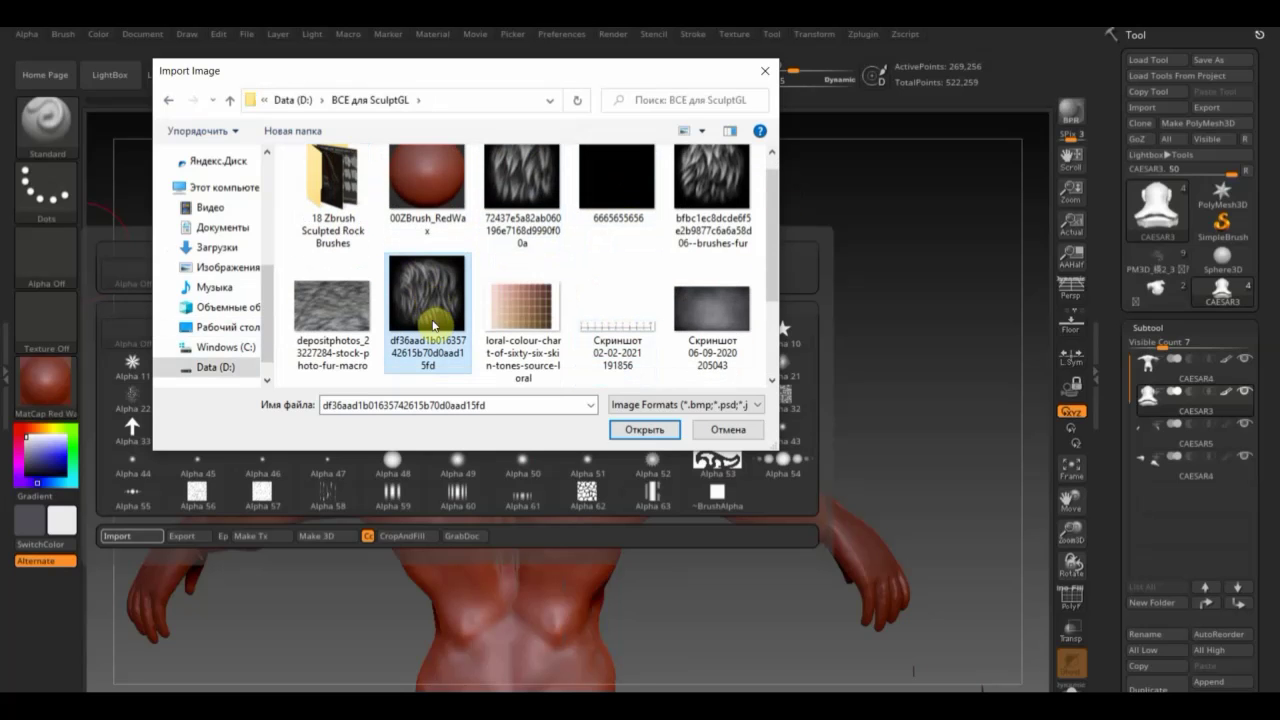
{"action": "left_click", "coordinate": [644, 431]}
Set the stroke to DragRect and make CAESAR4 the active subtool.
{"action": "left_click", "coordinate": [35, 190]}
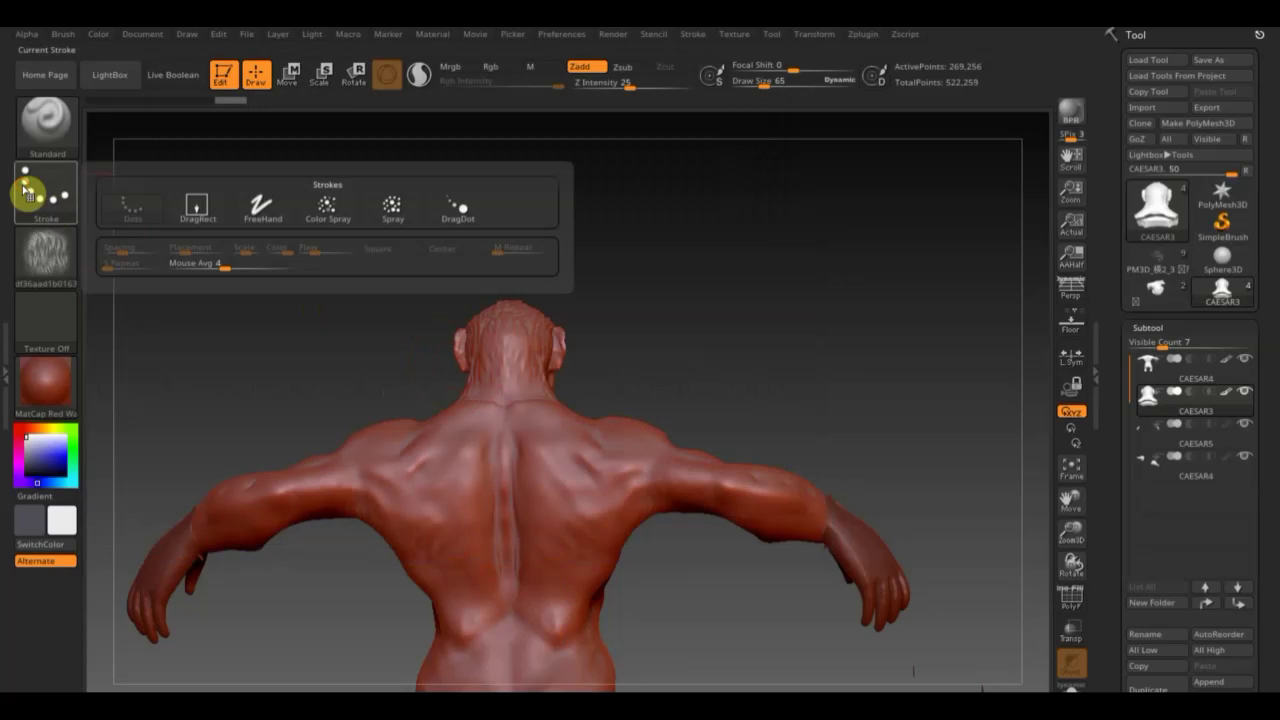
{"action": "left_click", "coordinate": [203, 209]}
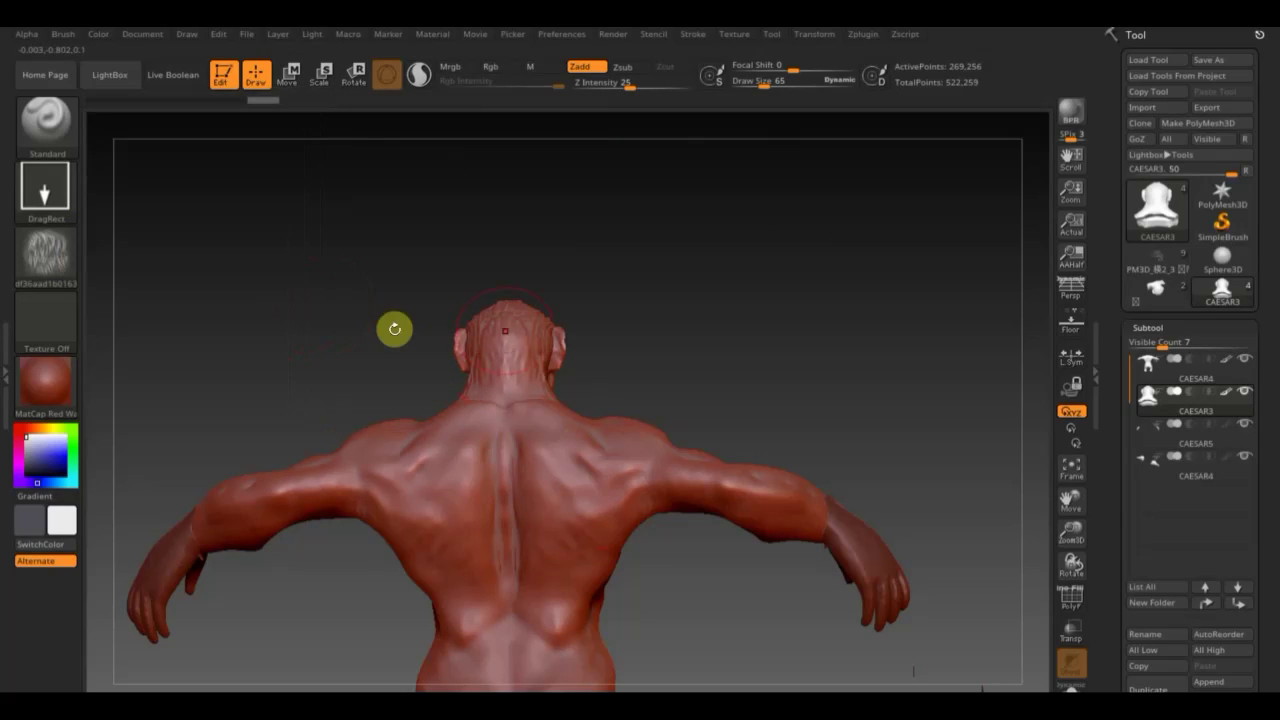
{"action": "left_click", "coordinate": [594, 466], "text": "alt"}
Frame the hips from the side and stamp fur strands onto the knee and lower thigh.
{"action": "mouse_move", "coordinate": [662, 356]}
{"action": "left_mouse_down", "text": "alt"}
{"action": "mouse_move", "coordinate": [662, 288]}
{"action": "mouse_move", "coordinate": [700, 377]}
{"action": "left_mouse_up", "text": "alt"}
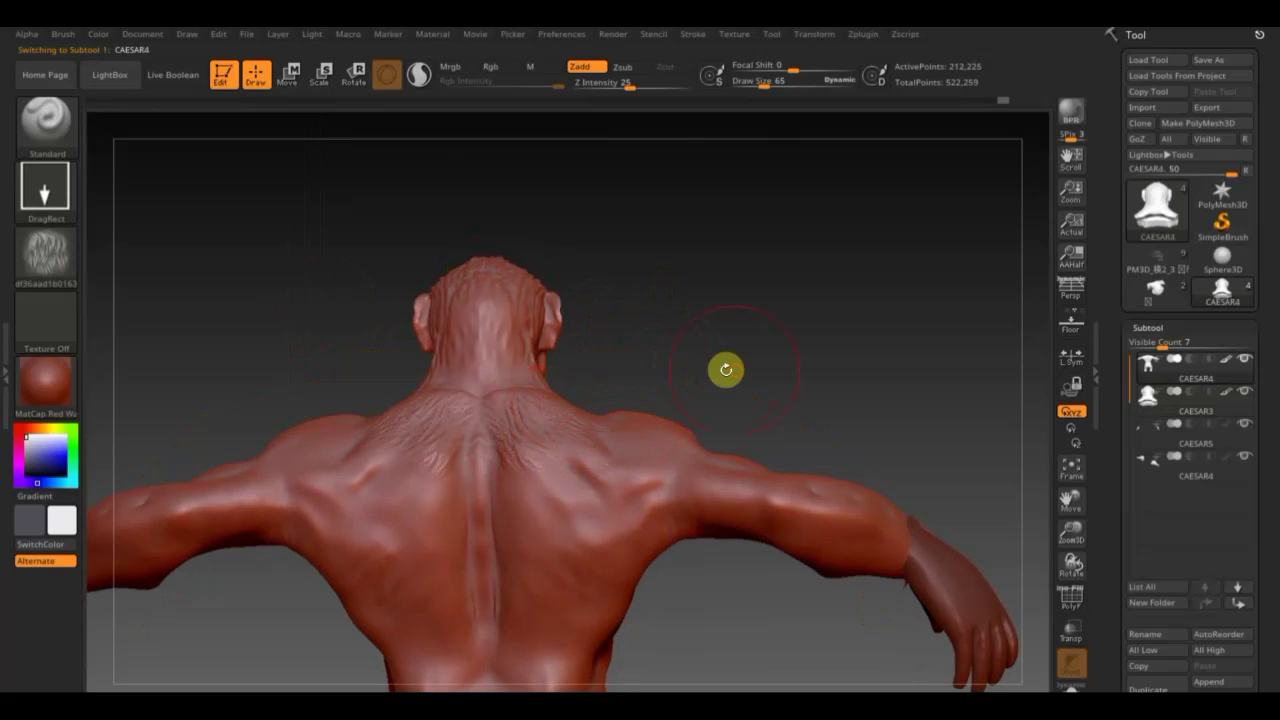
{"action": "left_click_drag", "start_coordinate": [726, 370], "coordinate": [703, 229], "text": "alt"}
{"action": "mouse_move", "coordinate": [660, 660]}
{"action": "left_mouse_down", "text": "alt"}
{"action": "mouse_move", "coordinate": [649, 523]}
{"action": "mouse_move", "coordinate": [663, 420]}
{"action": "left_mouse_up", "text": "alt"}
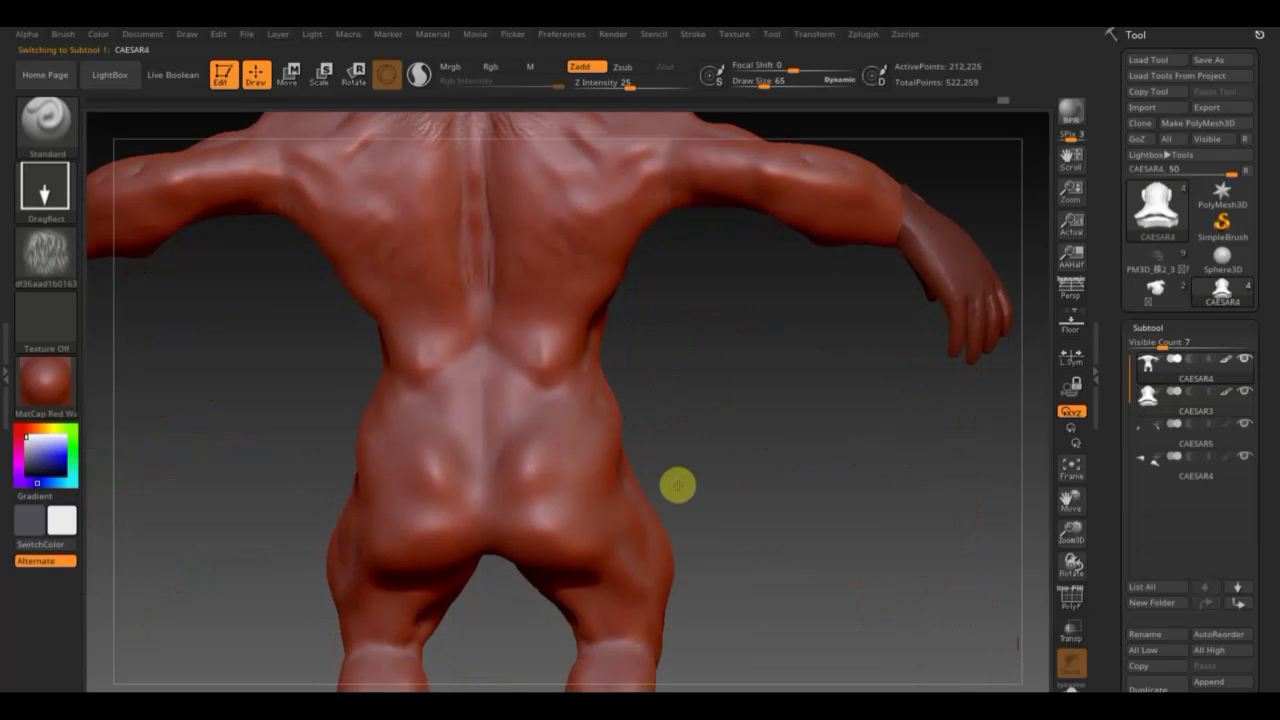
{"action": "left_click_drag", "start_coordinate": [677, 485], "coordinate": [666, 391], "text": "alt"}
{"action": "mouse_move", "coordinate": [594, 480]}
{"action": "left_mouse_down", "text": "alt"}
{"action": "mouse_move", "coordinate": [663, 443]}
{"action": "mouse_move", "coordinate": [691, 497]}
{"action": "mouse_move", "coordinate": [680, 431]}
{"action": "left_mouse_up", "text": "alt"}
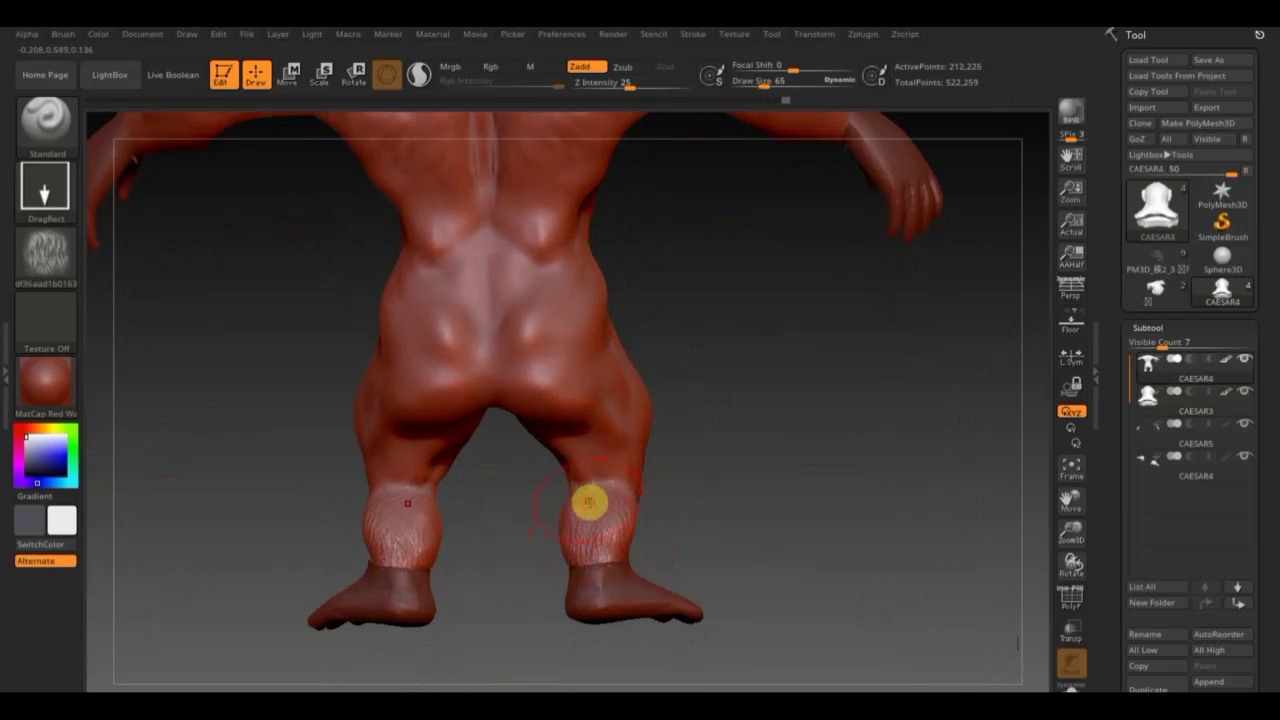
{"action": "mouse_move", "coordinate": [707, 484]}
{"action": "left_mouse_down"}
{"action": "mouse_move", "coordinate": [642, 497]}
{"action": "mouse_move", "coordinate": [617, 560]}
{"action": "mouse_move", "coordinate": [669, 487]}
{"action": "mouse_move", "coordinate": [631, 437]}
{"action": "left_mouse_up"}
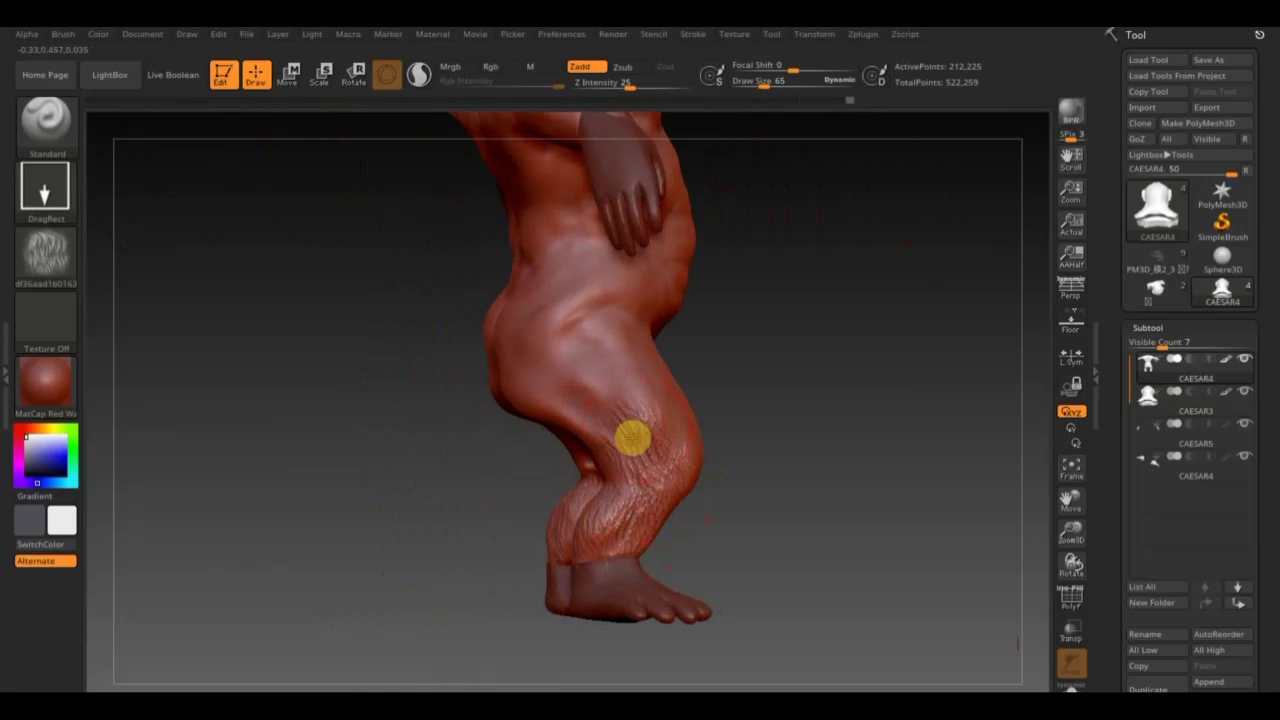
{"action": "mouse_move", "coordinate": [597, 391]}
{"action": "left_mouse_down"}
{"action": "mouse_move", "coordinate": [592, 471]}
{"action": "mouse_move", "coordinate": [560, 400]}
{"action": "mouse_move", "coordinate": [524, 376]}
{"action": "left_mouse_up"}
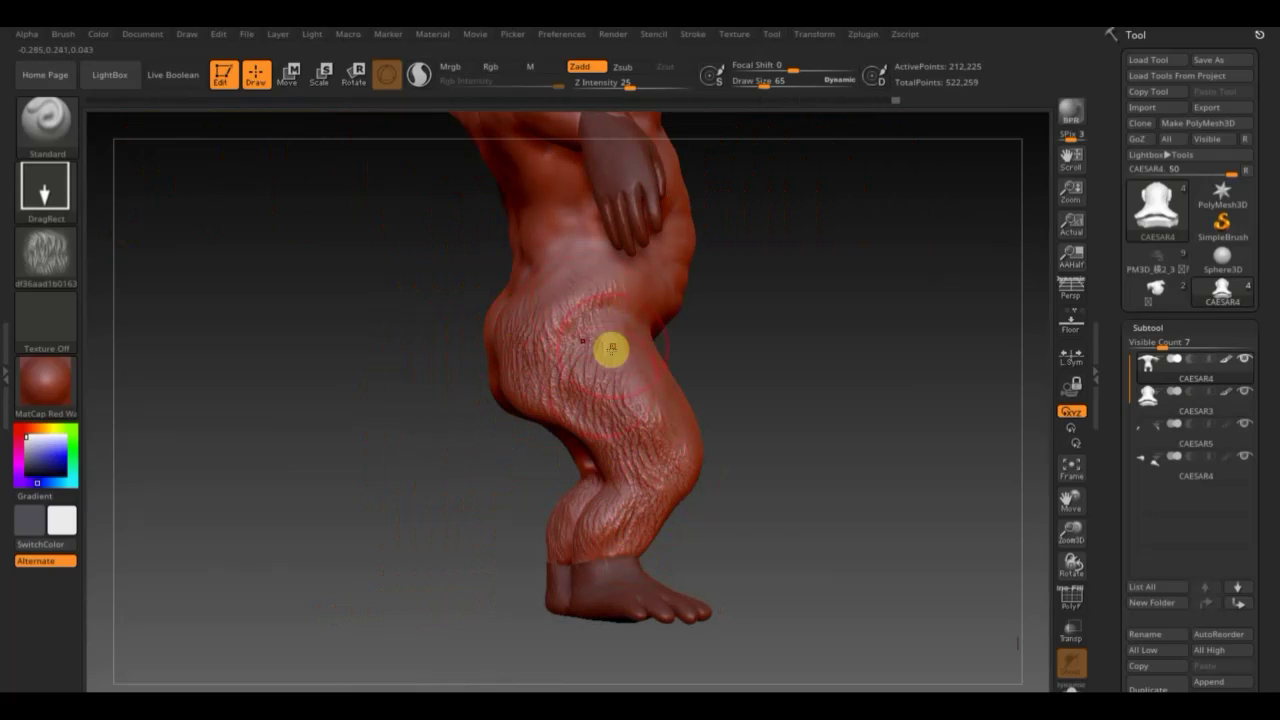
Turn the ape to a back view and stamp fur over the buttocks and back of the thighs.
{"action": "mouse_move", "coordinate": [783, 404]}
{"action": "left_mouse_down"}
{"action": "mouse_move", "coordinate": [755, 410]}
{"action": "mouse_move", "coordinate": [628, 357]}
{"action": "left_mouse_up"}
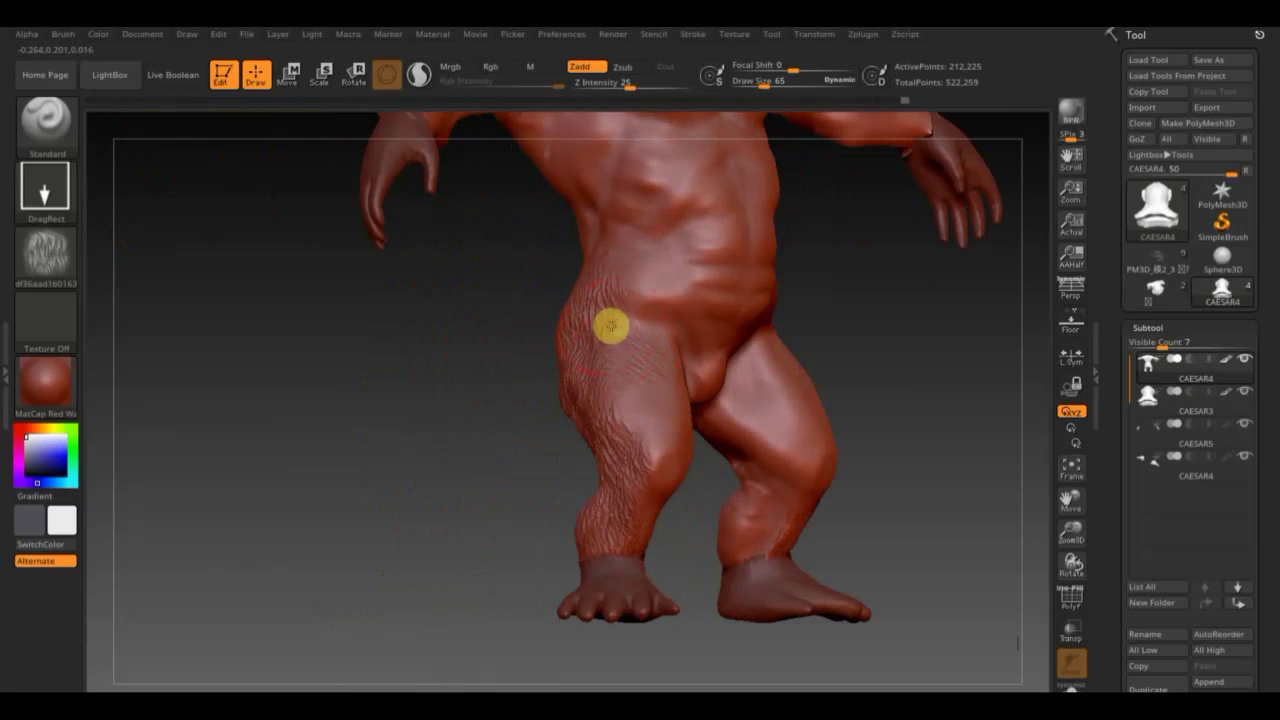
{"action": "left_click_drag", "start_coordinate": [966, 381], "coordinate": [929, 391]}
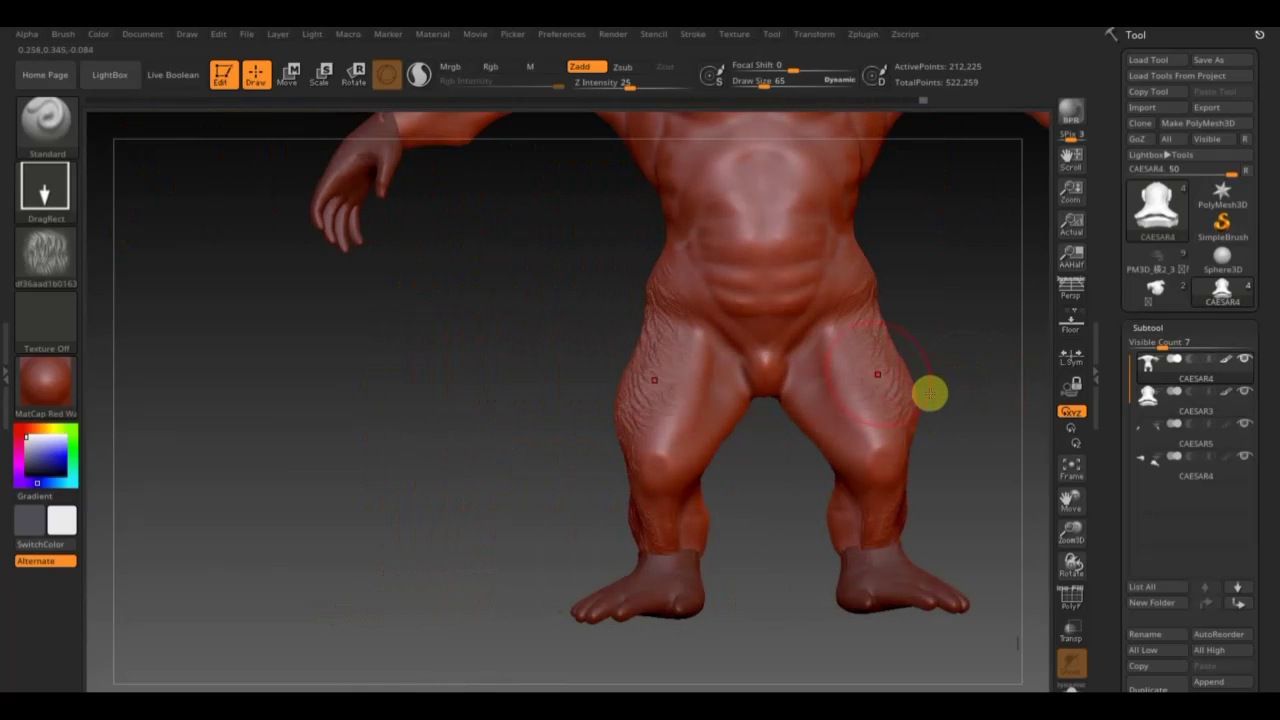
{"action": "left_click", "coordinate": [842, 388]}
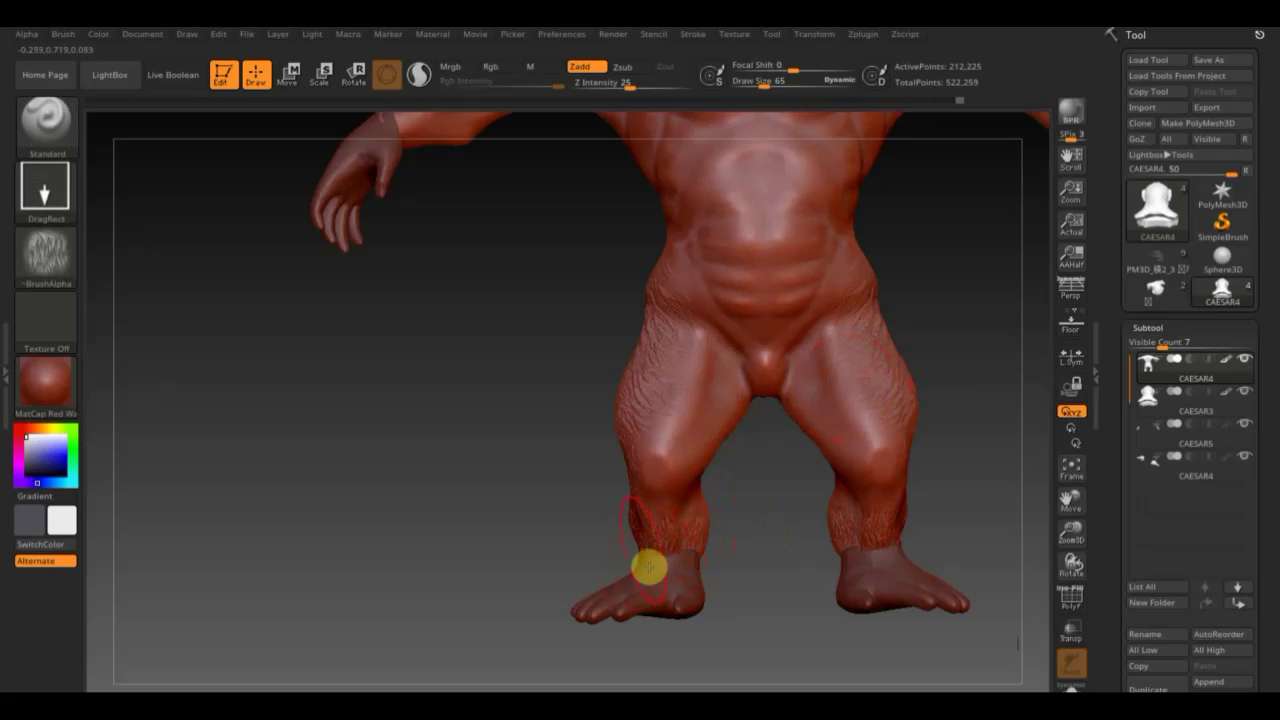
{"action": "mouse_move", "coordinate": [559, 515]}
{"action": "left_mouse_down"}
{"action": "mouse_move", "coordinate": [531, 494]}
{"action": "mouse_move", "coordinate": [711, 426]}
{"action": "mouse_move", "coordinate": [437, 420]}
{"action": "mouse_move", "coordinate": [484, 434]}
{"action": "left_mouse_up"}
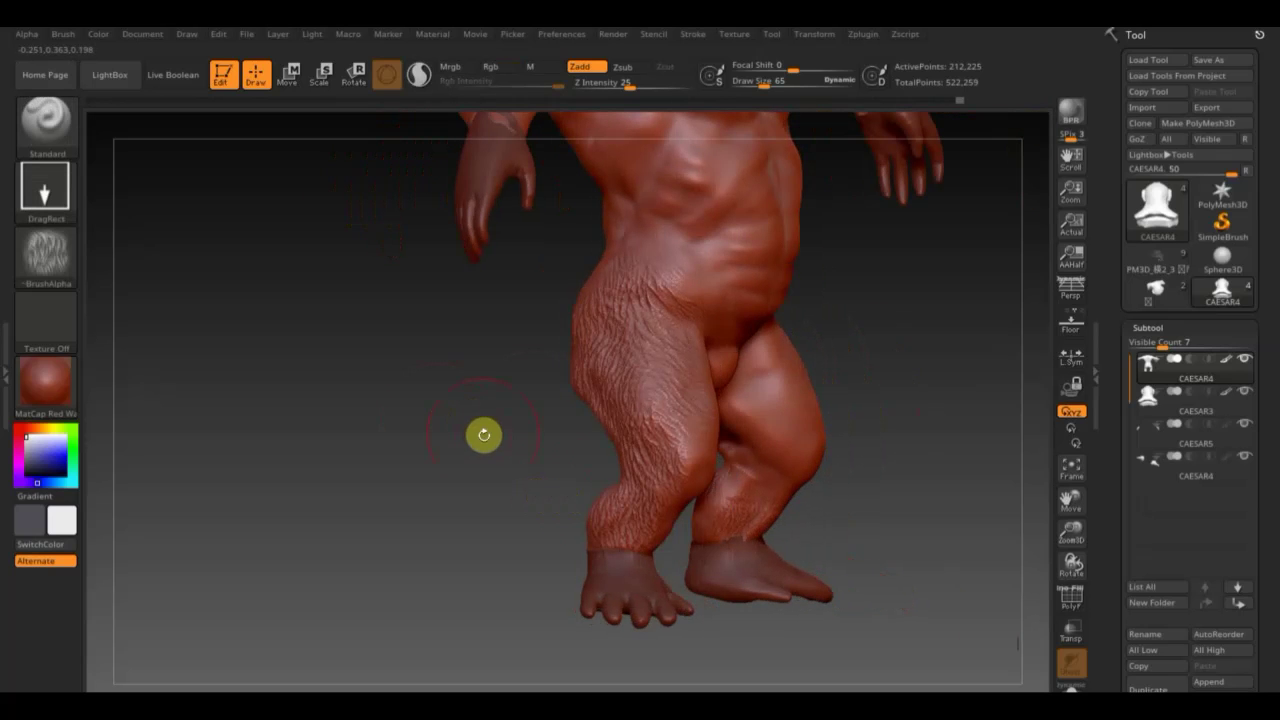
{"action": "mouse_move", "coordinate": [913, 402]}
{"action": "left_mouse_down"}
{"action": "mouse_move", "coordinate": [994, 409]}
{"action": "mouse_move", "coordinate": [869, 374]}
{"action": "mouse_move", "coordinate": [874, 509]}
{"action": "mouse_move", "coordinate": [906, 423]}
{"action": "left_mouse_up"}
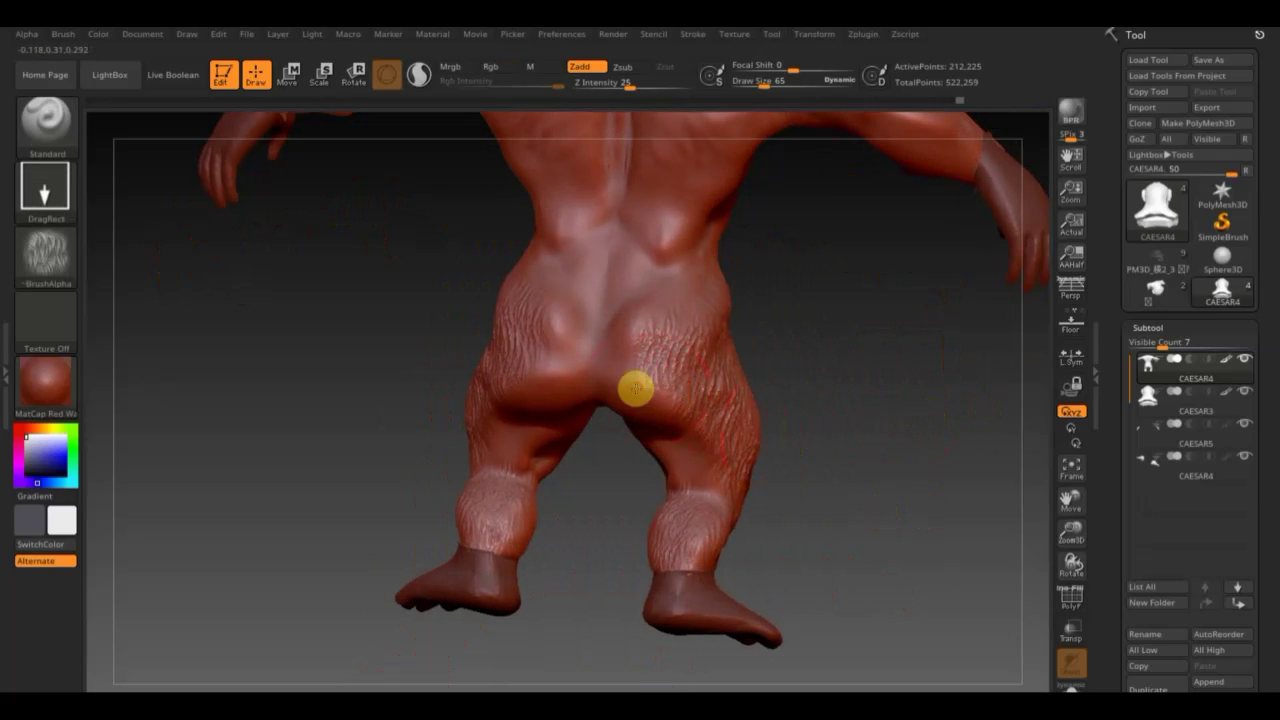
{"action": "left_click_drag", "start_coordinate": [679, 450], "coordinate": [674, 500]}
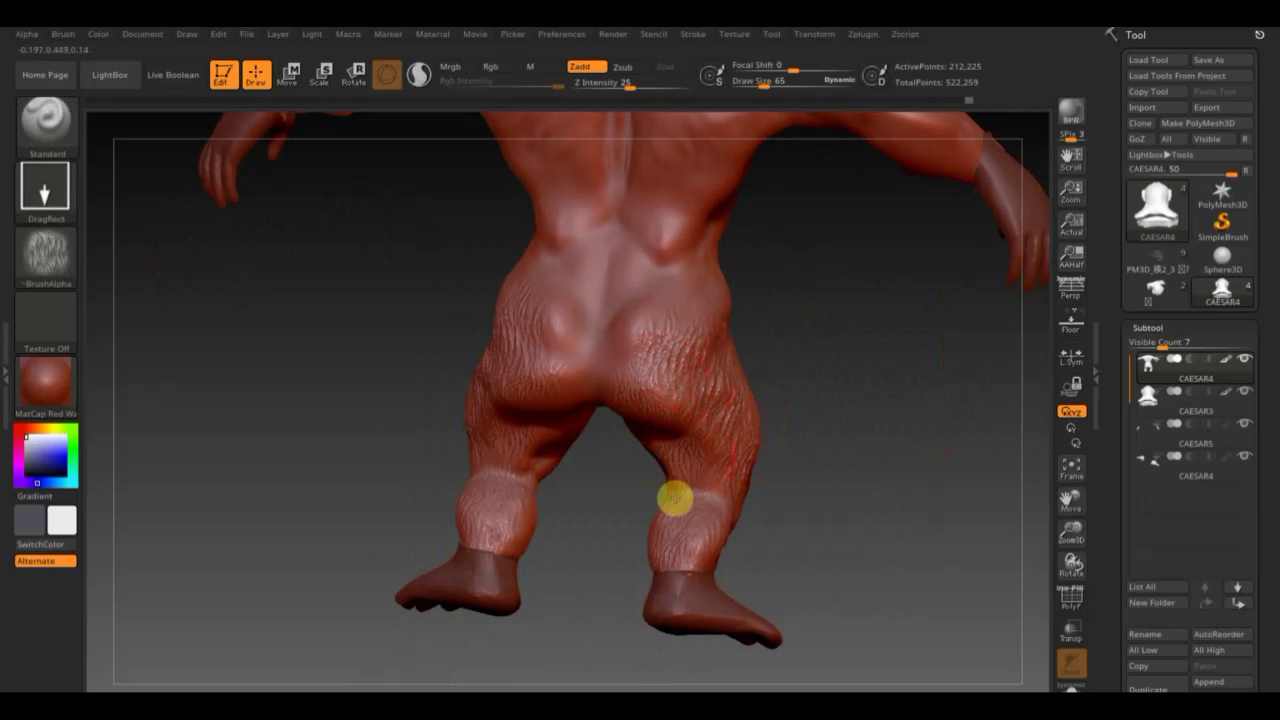
{"action": "mouse_move", "coordinate": [571, 363]}
{"action": "left_mouse_down"}
{"action": "mouse_move", "coordinate": [606, 360]}
{"action": "mouse_move", "coordinate": [594, 414]}
{"action": "left_mouse_up"}
{"action": "left_click_drag", "start_coordinate": [636, 283], "coordinate": [621, 336]}
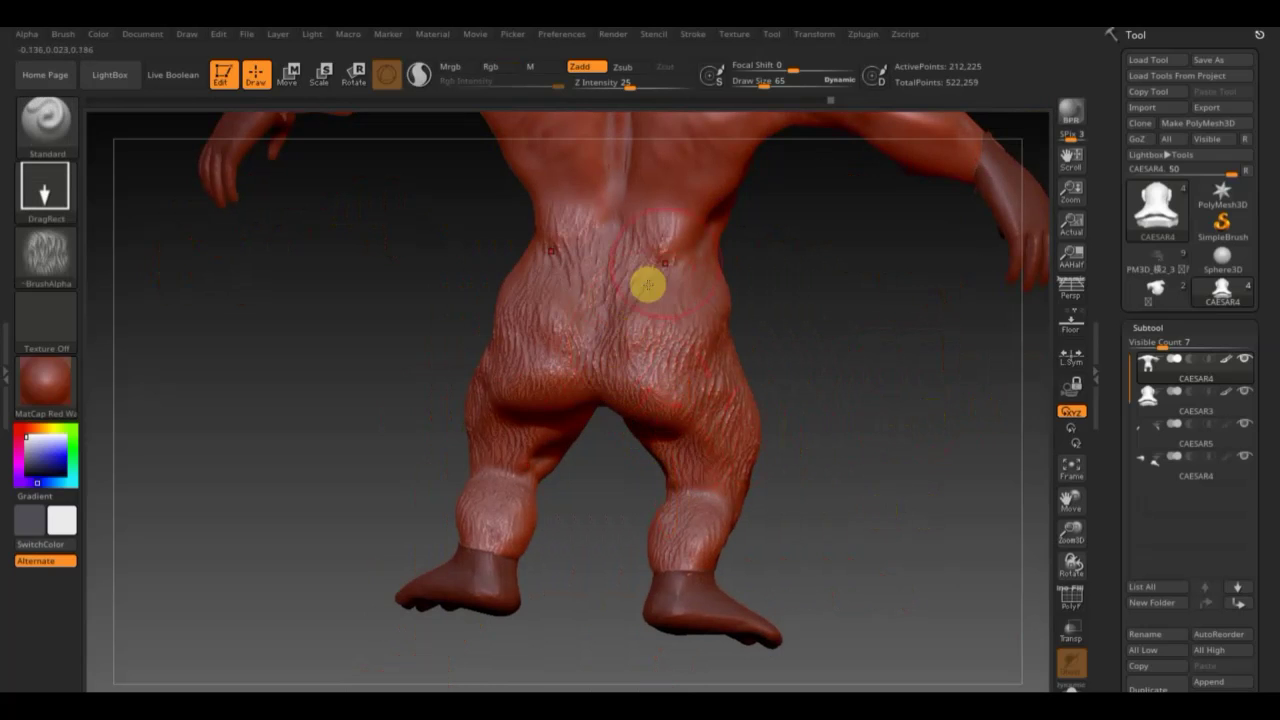
Stamp fur across the mid back, shoulder blades, shoulder and right forearm.
{"action": "mouse_move", "coordinate": [740, 300]}
{"action": "left_mouse_down"}
{"action": "mouse_move", "coordinate": [789, 445]}
{"action": "mouse_move", "coordinate": [760, 405]}
{"action": "left_mouse_up"}
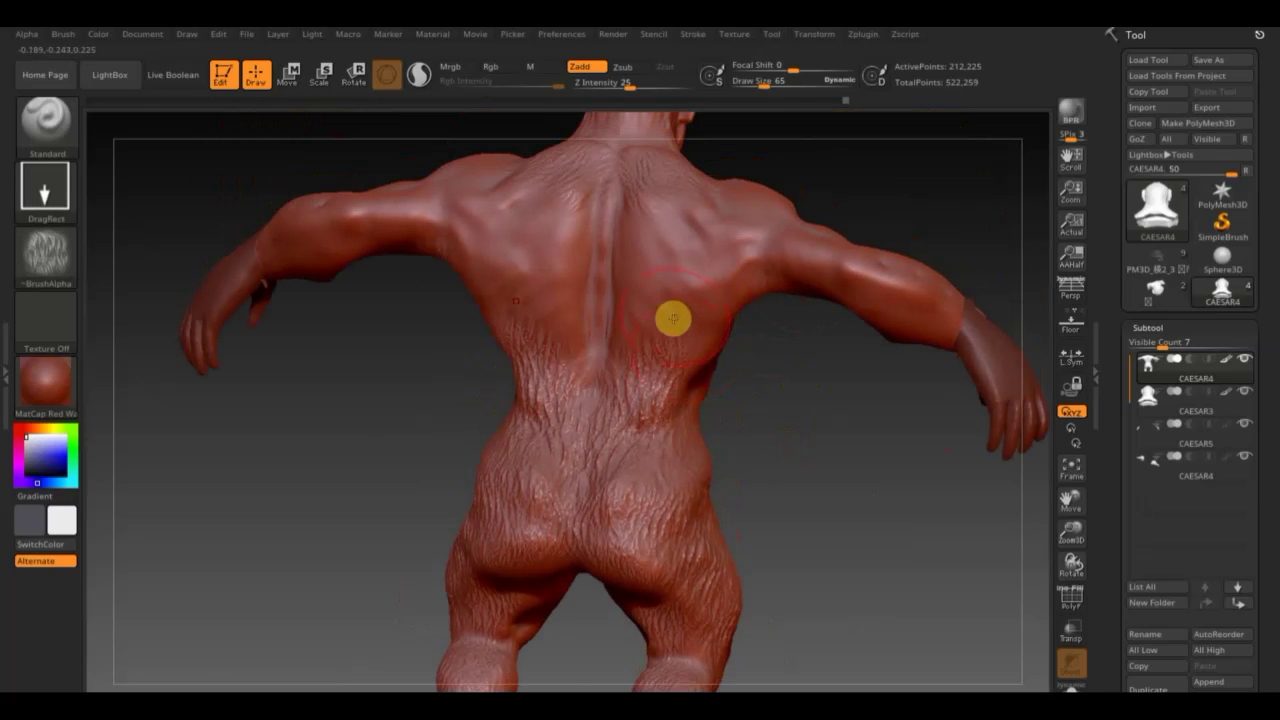
{"action": "left_click_drag", "start_coordinate": [671, 314], "coordinate": [677, 410]}
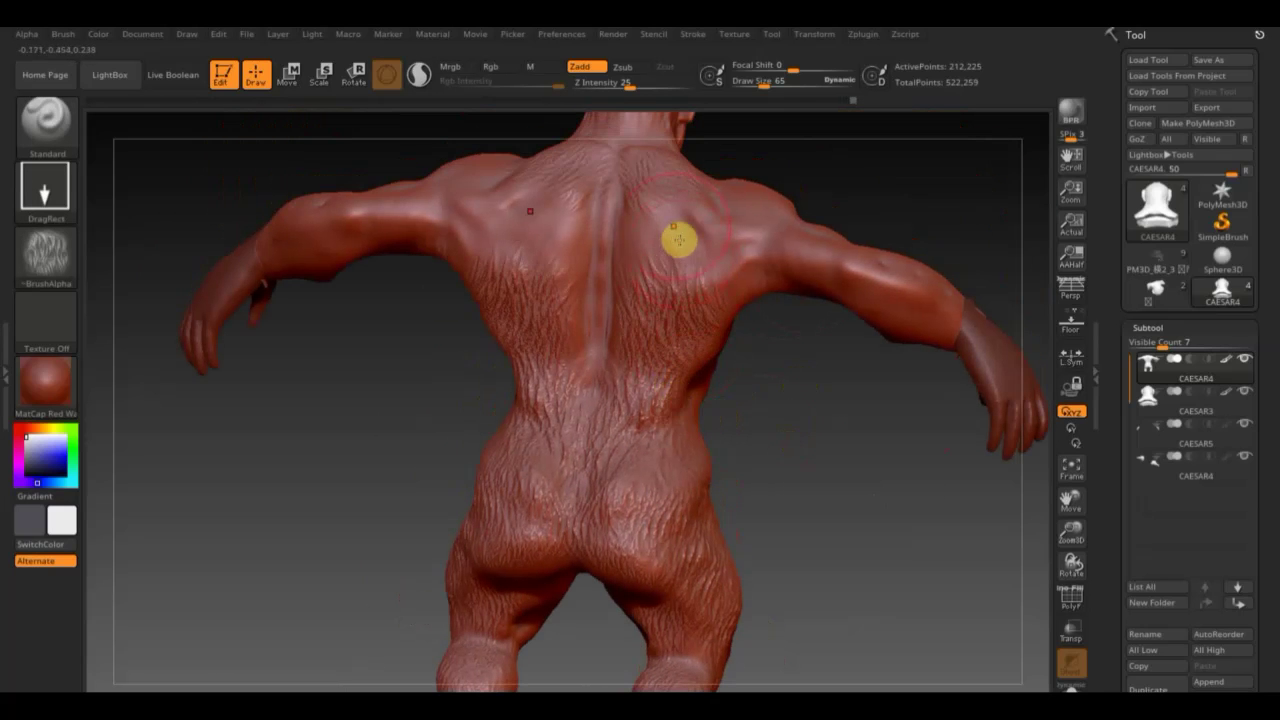
{"action": "left_click_drag", "start_coordinate": [677, 234], "coordinate": [686, 306]}
{"action": "mouse_move", "coordinate": [730, 240]}
{"action": "left_mouse_down"}
{"action": "mouse_move", "coordinate": [766, 314]}
{"action": "mouse_move", "coordinate": [749, 209]}
{"action": "mouse_move", "coordinate": [787, 268]}
{"action": "mouse_move", "coordinate": [703, 214]}
{"action": "mouse_move", "coordinate": [691, 266]}
{"action": "mouse_move", "coordinate": [672, 201]}
{"action": "left_mouse_up"}
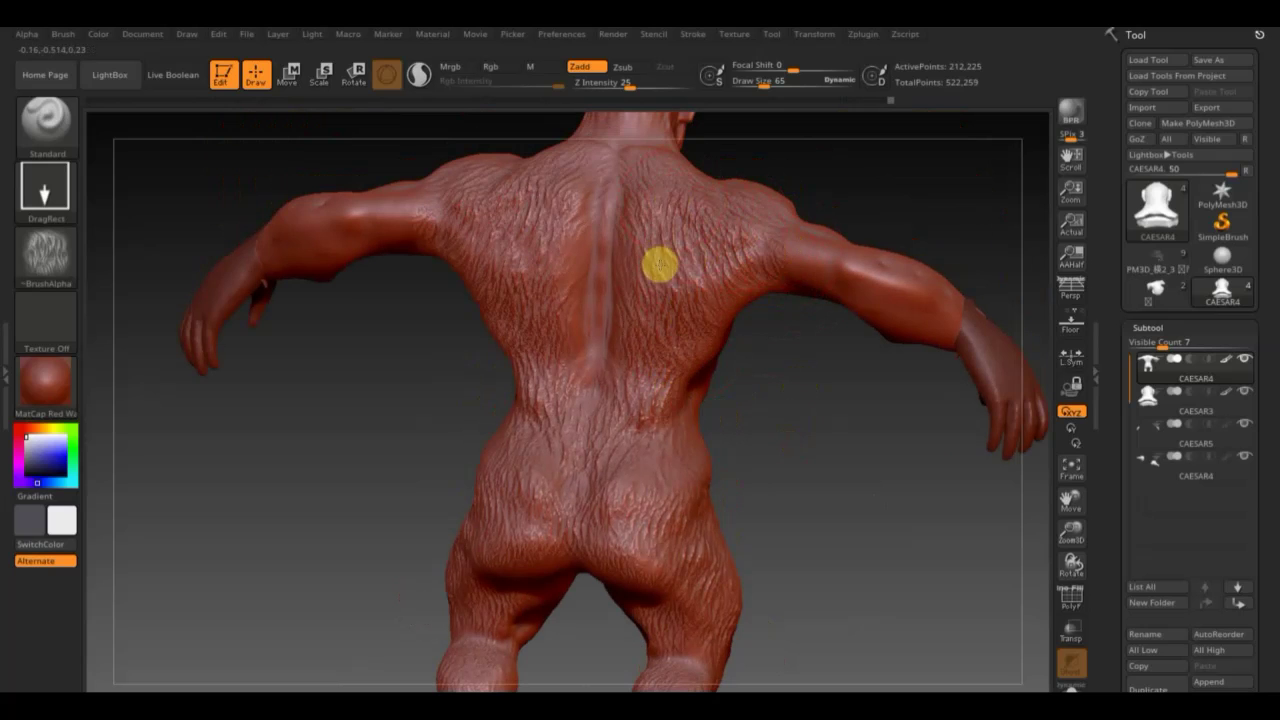
{"action": "mouse_move", "coordinate": [904, 180]}
{"action": "left_mouse_down"}
{"action": "mouse_move", "coordinate": [780, 238]}
{"action": "mouse_move", "coordinate": [866, 209]}
{"action": "left_mouse_up"}
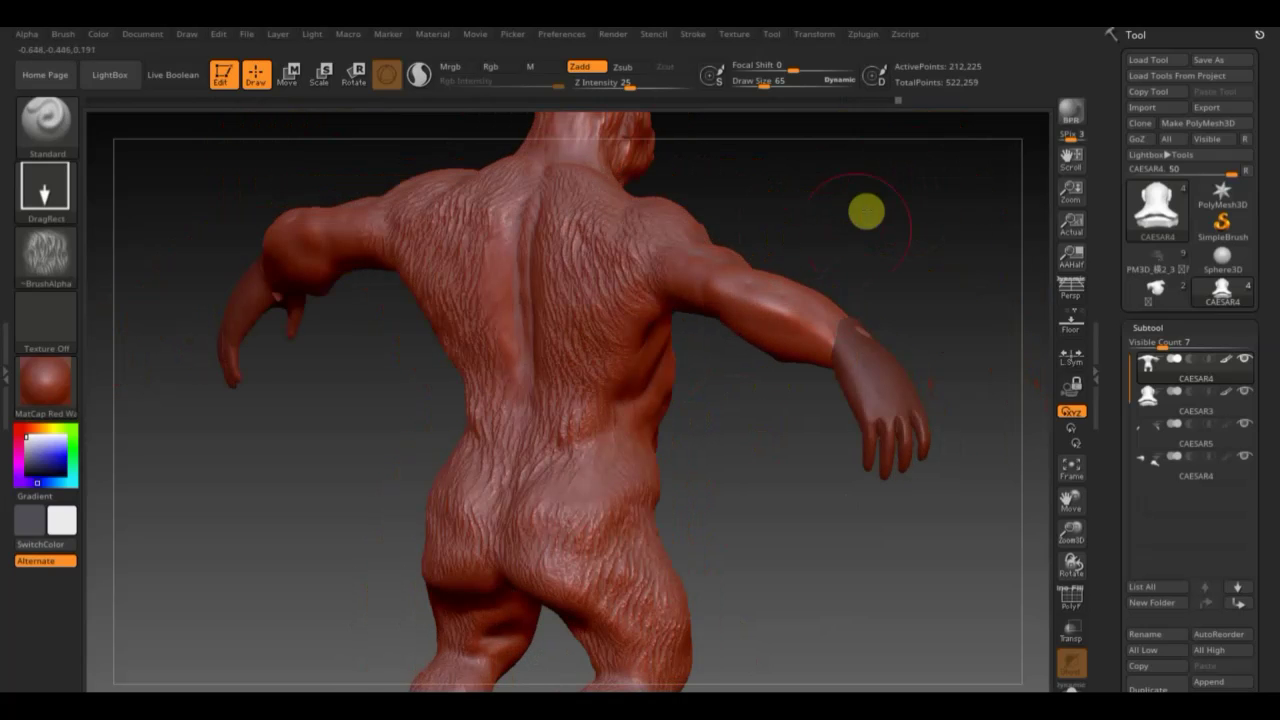
{"action": "mouse_move", "coordinate": [849, 341]}
{"action": "left_mouse_down"}
{"action": "mouse_move", "coordinate": [877, 360]}
{"action": "mouse_move", "coordinate": [797, 349]}
{"action": "mouse_move", "coordinate": [803, 358]}
{"action": "mouse_move", "coordinate": [857, 297]}
{"action": "mouse_move", "coordinate": [800, 326]}
{"action": "mouse_move", "coordinate": [662, 297]}
{"action": "left_mouse_up"}
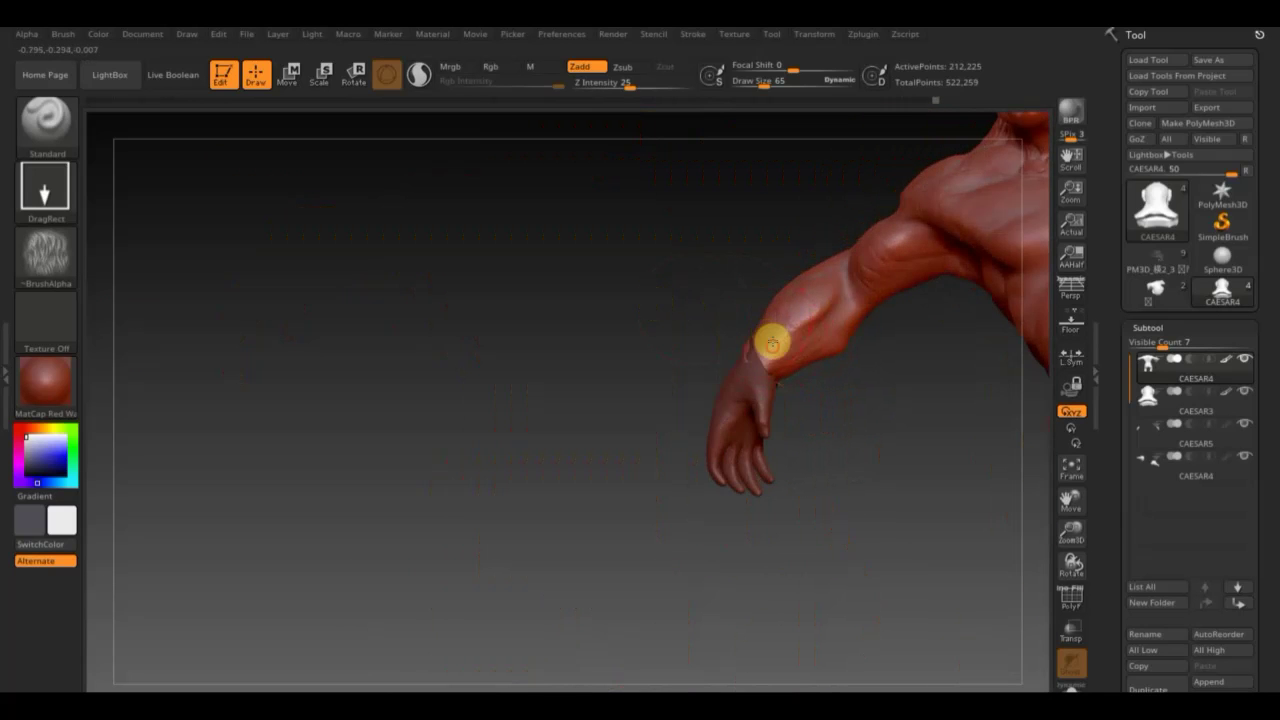
Stamp fur along the forearm near the wrist, then centre the ape in a front view.
{"action": "left_click_drag", "start_coordinate": [784, 349], "coordinate": [780, 372]}
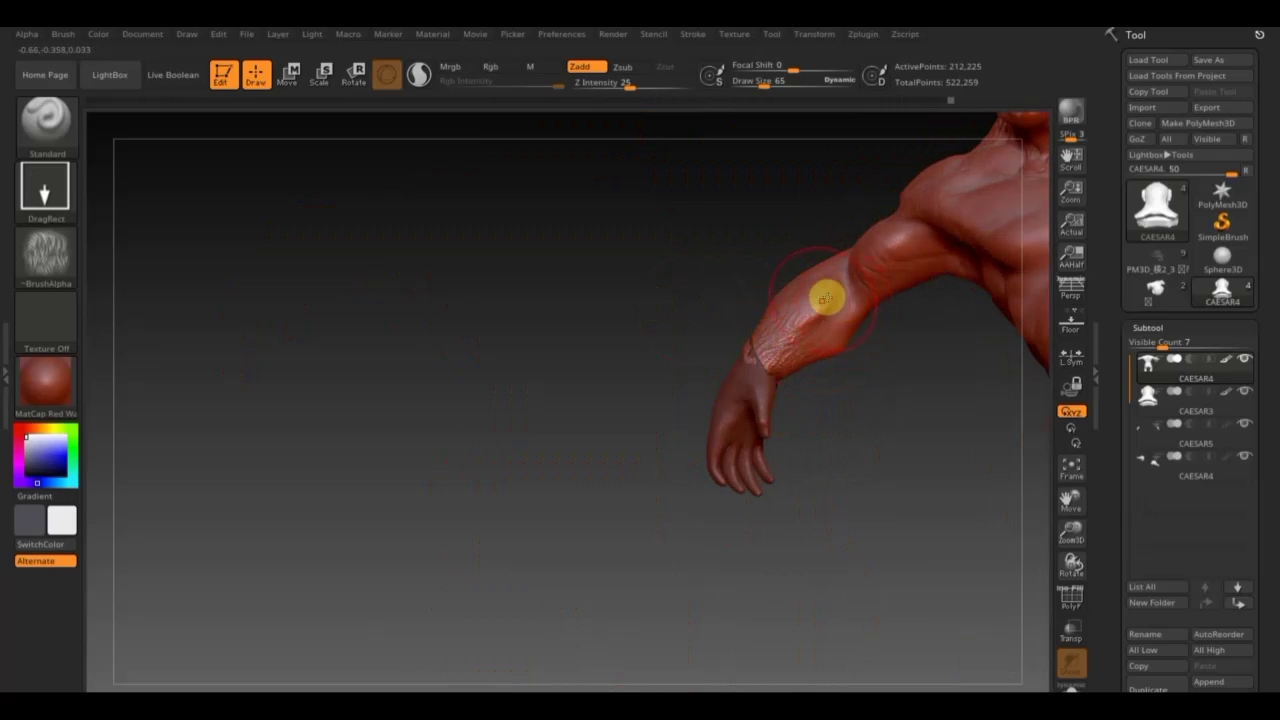
{"action": "mouse_move", "coordinate": [755, 320]}
{"action": "left_mouse_down"}
{"action": "mouse_move", "coordinate": [692, 306]}
{"action": "mouse_move", "coordinate": [517, 331]}
{"action": "left_mouse_up"}
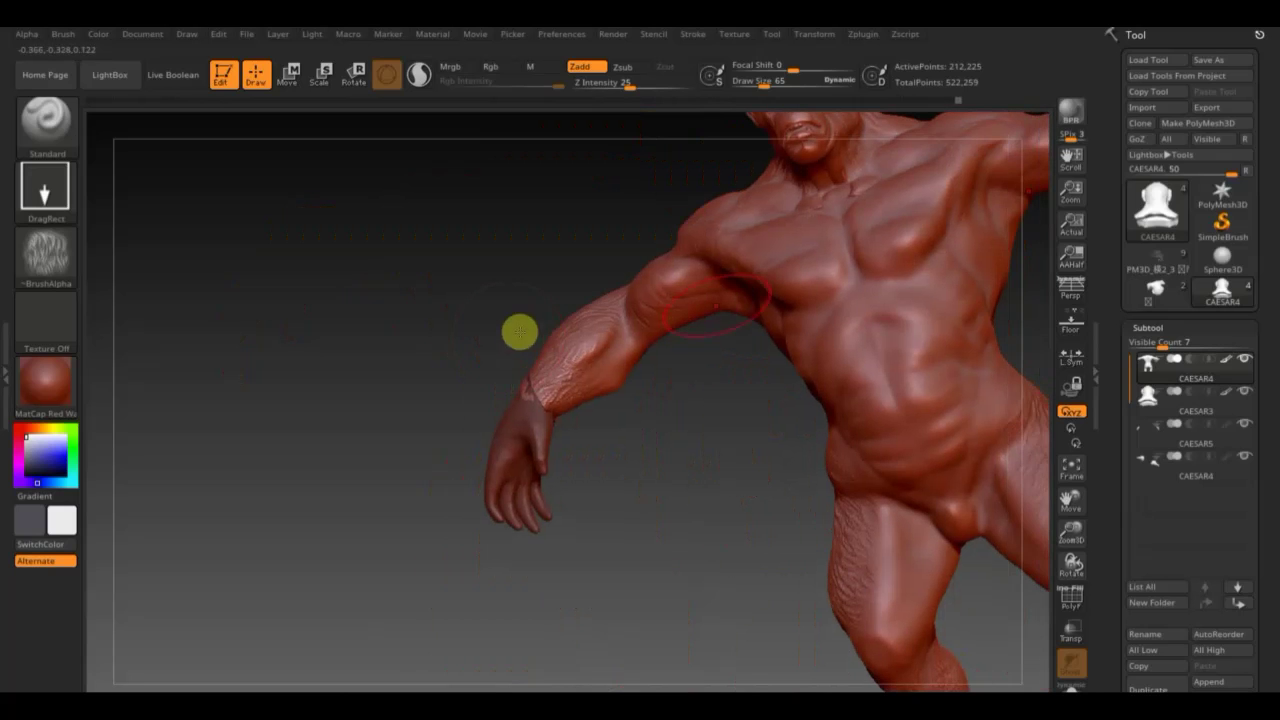
{"action": "left_click_drag", "start_coordinate": [731, 383], "coordinate": [735, 428], "text": "shift"}
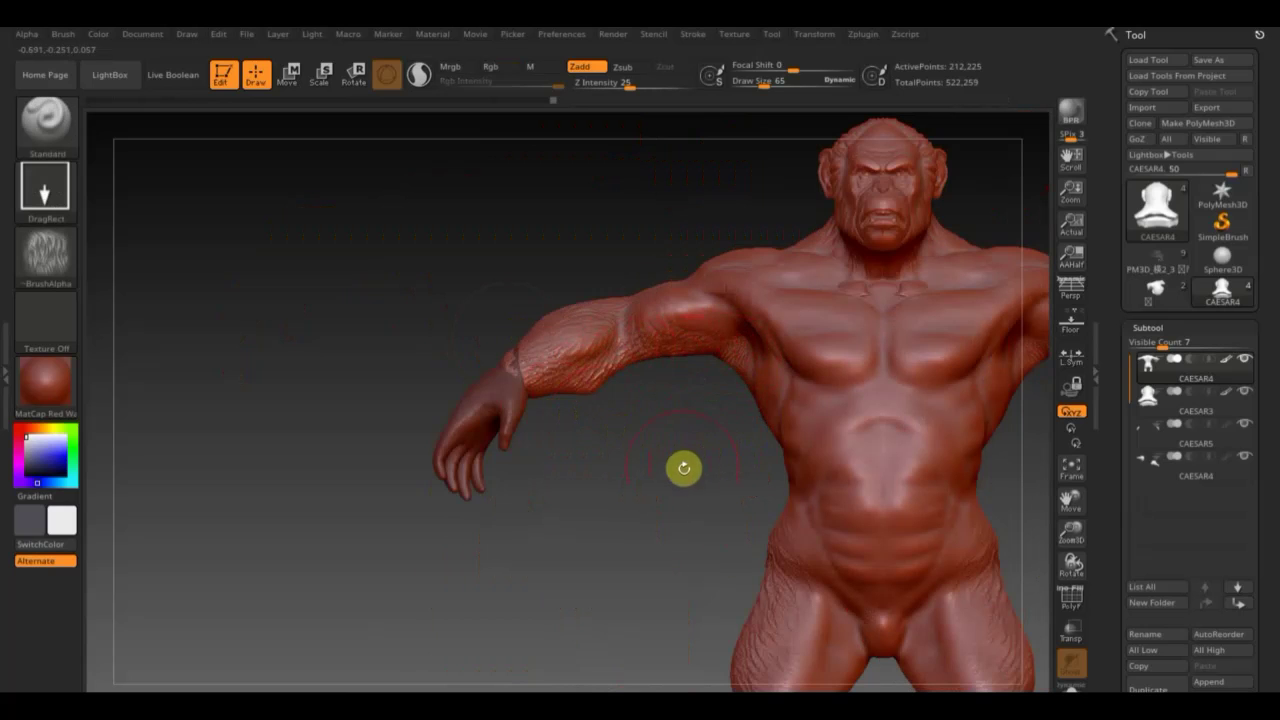
{"action": "left_click_drag", "start_coordinate": [684, 468], "coordinate": [500, 449]}
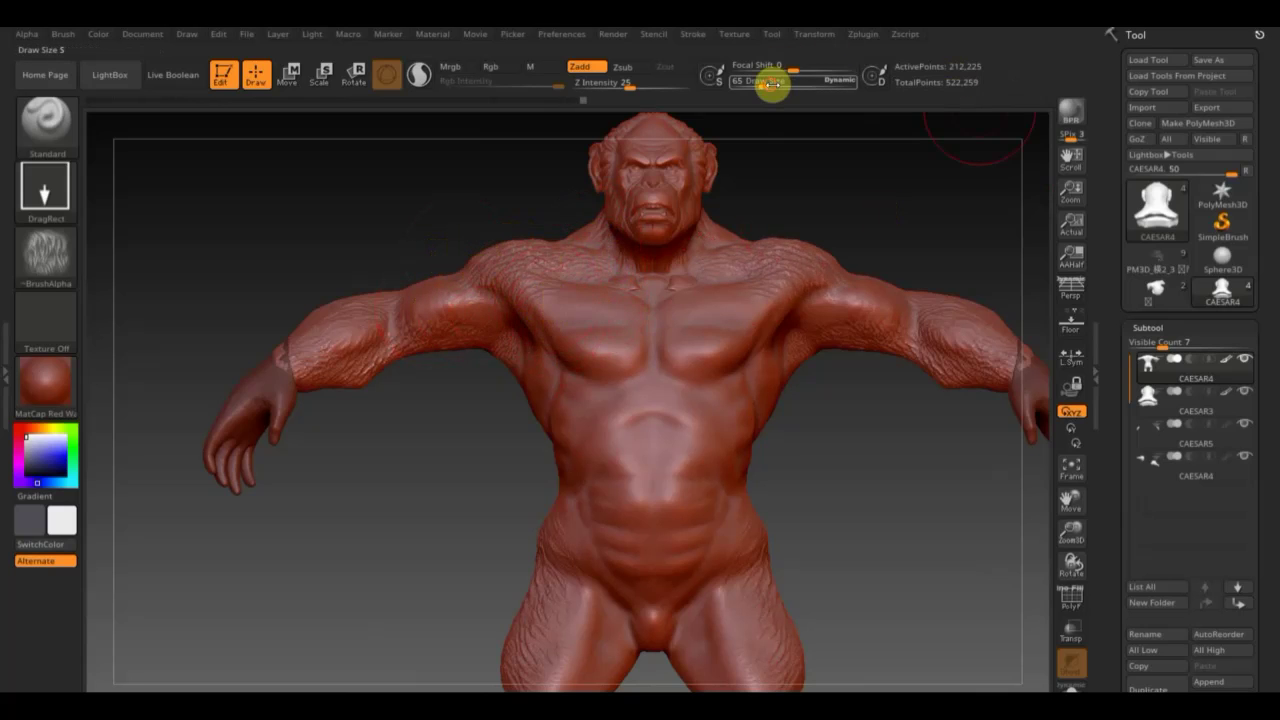
Shrink the brush to Draw Size 20 and raise Z Intensity to 40 for the front fur.
{"action": "left_click_drag", "start_coordinate": [771, 85], "coordinate": [749, 82]}
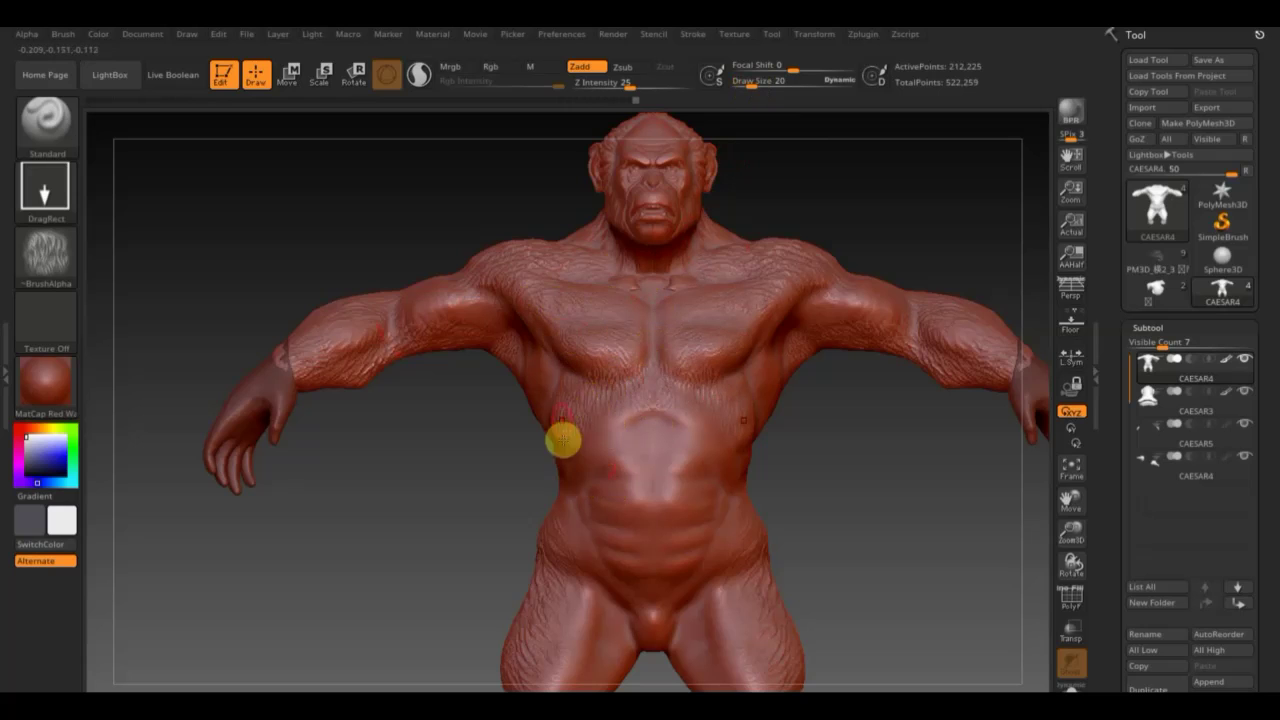
{"action": "left_click_drag", "start_coordinate": [419, 452], "coordinate": [469, 460]}
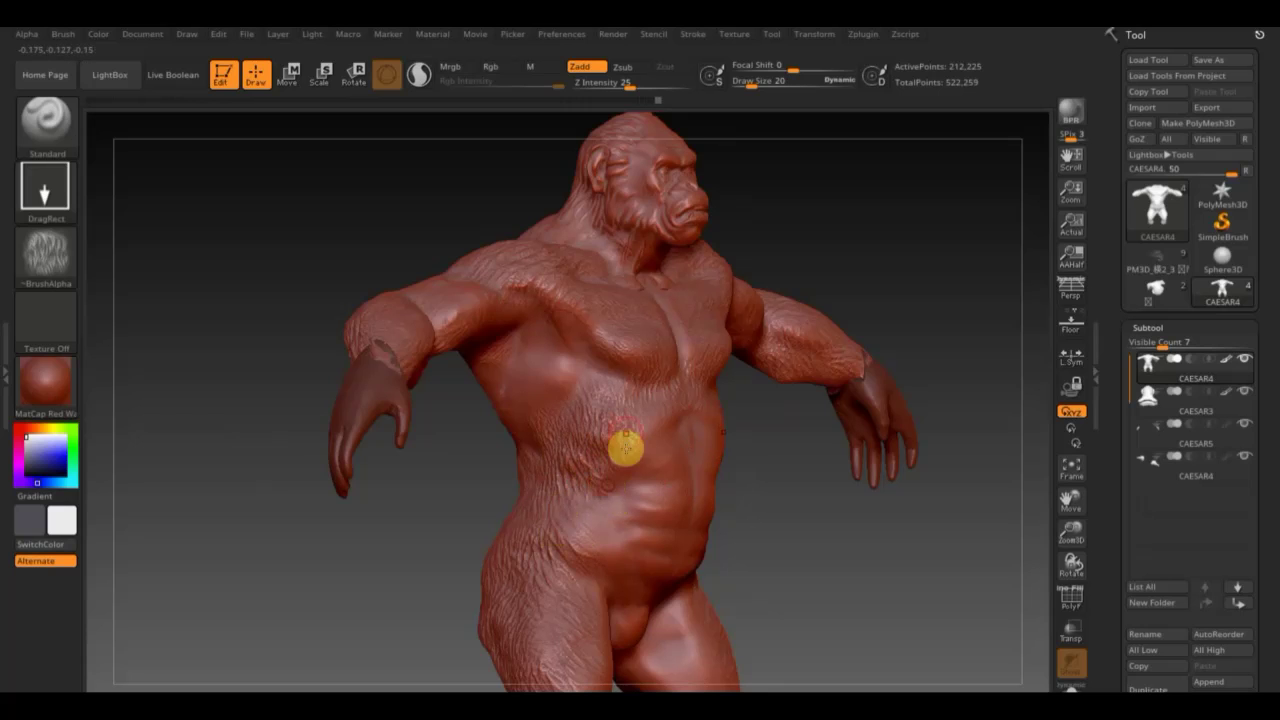
{"action": "left_click_drag", "start_coordinate": [629, 87], "coordinate": [641, 89]}
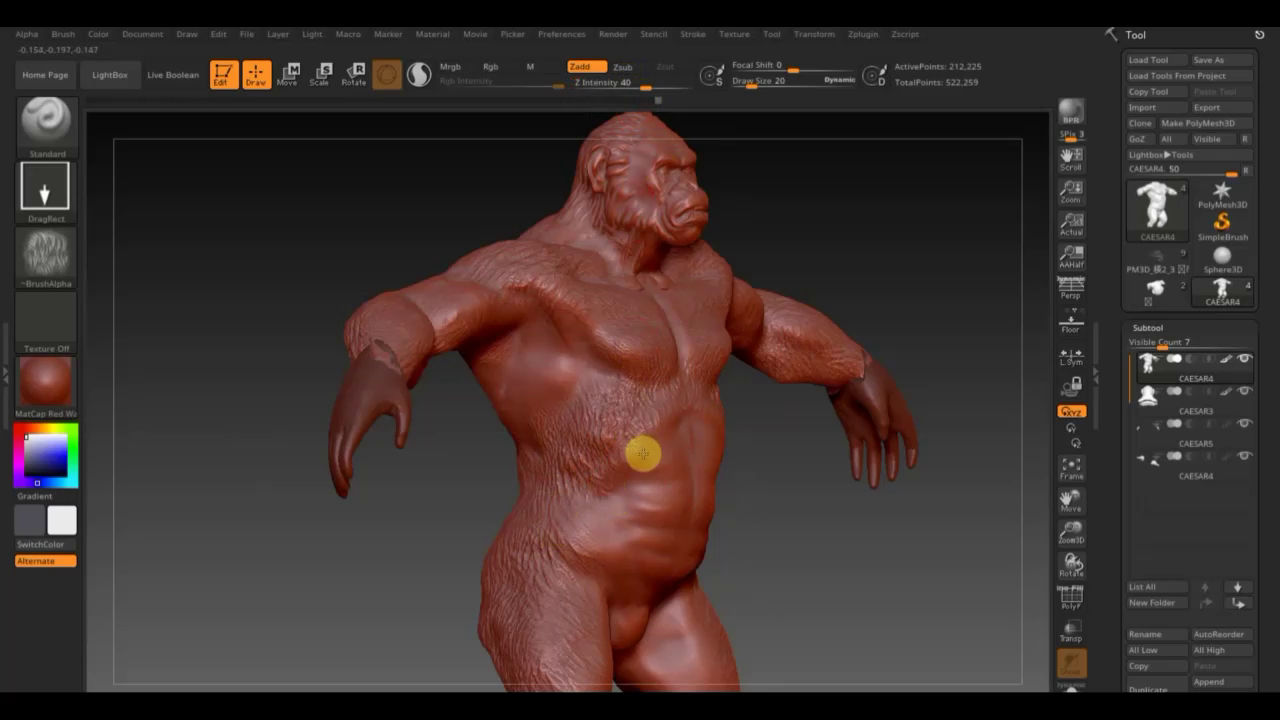
{"action": "mouse_move", "coordinate": [640, 459]}
{"action": "right_mouse_down"}
{"action": "mouse_move", "coordinate": [783, 480]}
{"action": "mouse_move", "coordinate": [754, 486]}
{"action": "mouse_move", "coordinate": [677, 400]}
{"action": "right_mouse_up"}
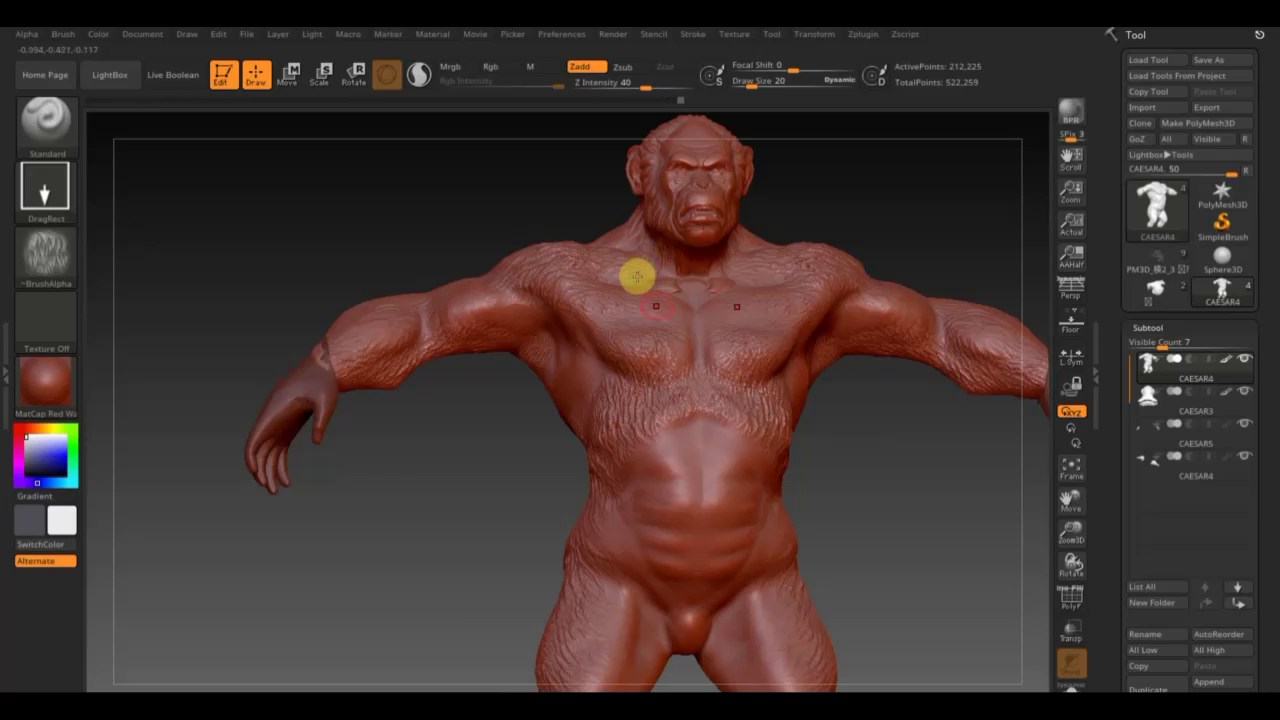
{"action": "left_click_drag", "start_coordinate": [876, 540], "coordinate": [838, 483], "text": "shift"}
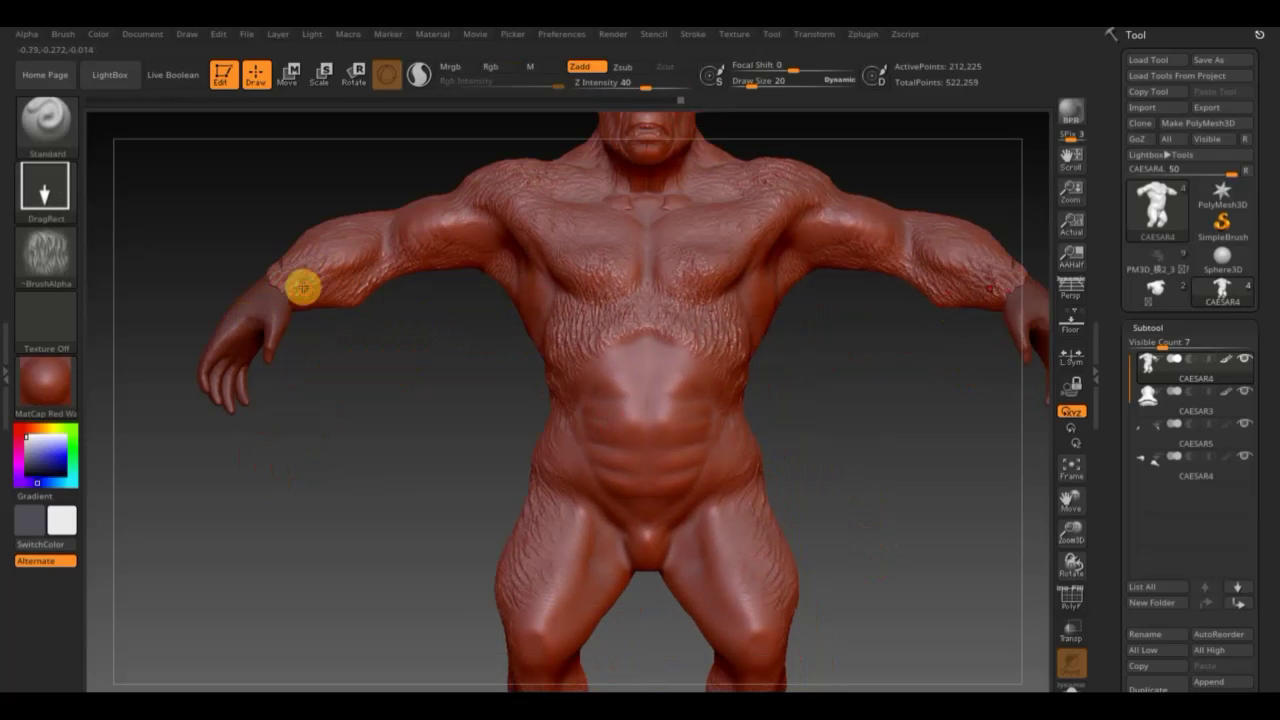
Lower Z Intensity to 24, then 12, for subtler fur over flanks and thighs.
{"action": "left_click_drag", "start_coordinate": [209, 260], "coordinate": [258, 277], "text": "shift"}
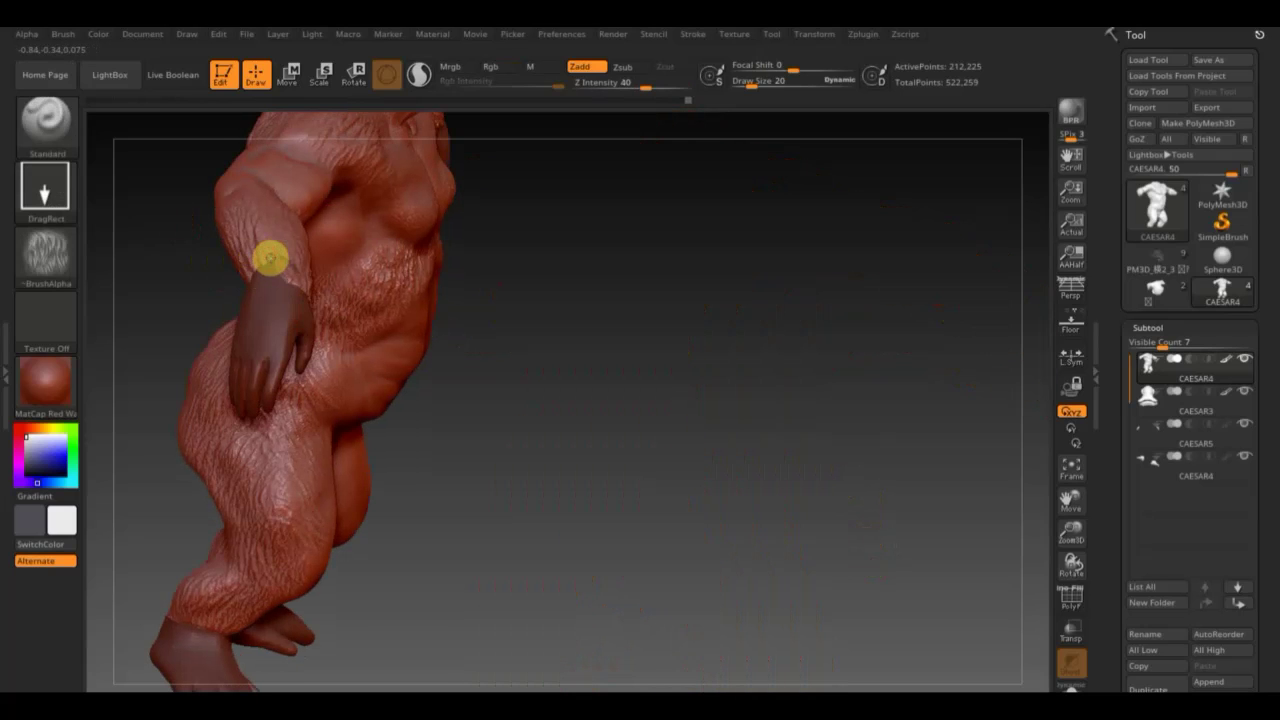
{"action": "mouse_move", "coordinate": [422, 300]}
{"action": "left_mouse_down"}
{"action": "mouse_move", "coordinate": [634, 321]}
{"action": "mouse_move", "coordinate": [666, 354]}
{"action": "mouse_move", "coordinate": [583, 380]}
{"action": "left_mouse_up"}
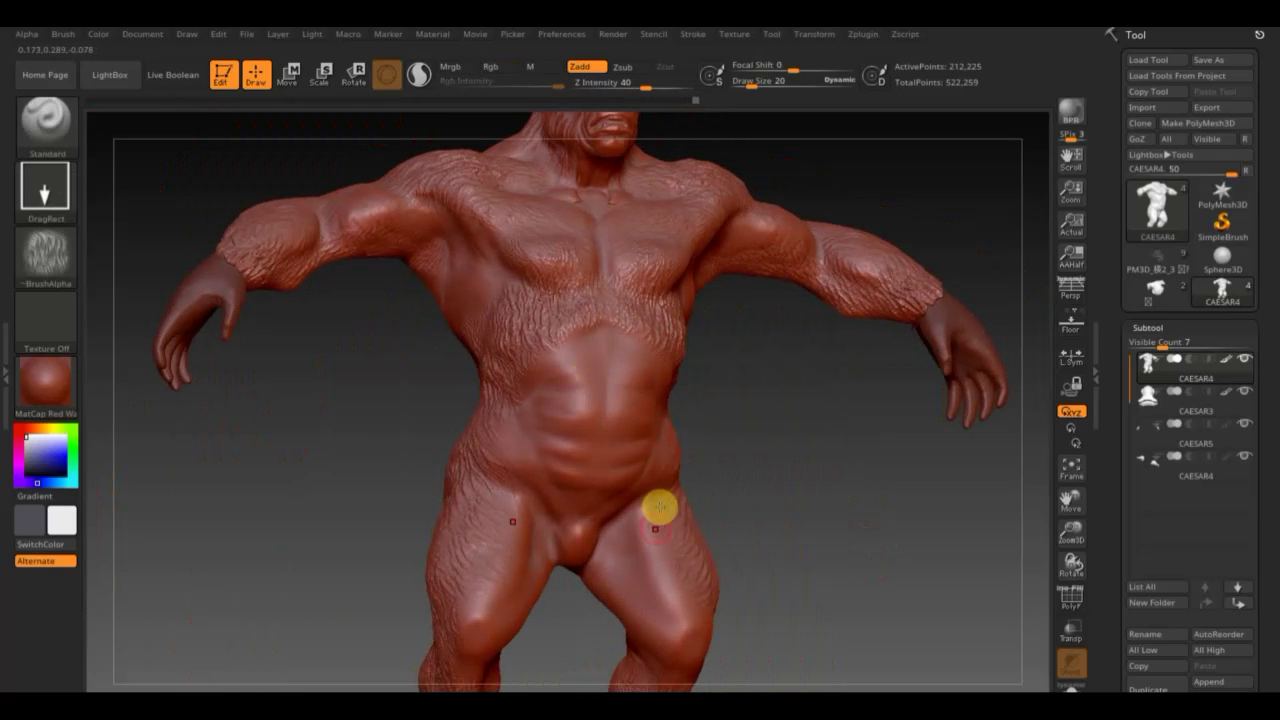
{"action": "left_click_drag", "start_coordinate": [740, 517], "coordinate": [789, 503], "text": "shift"}
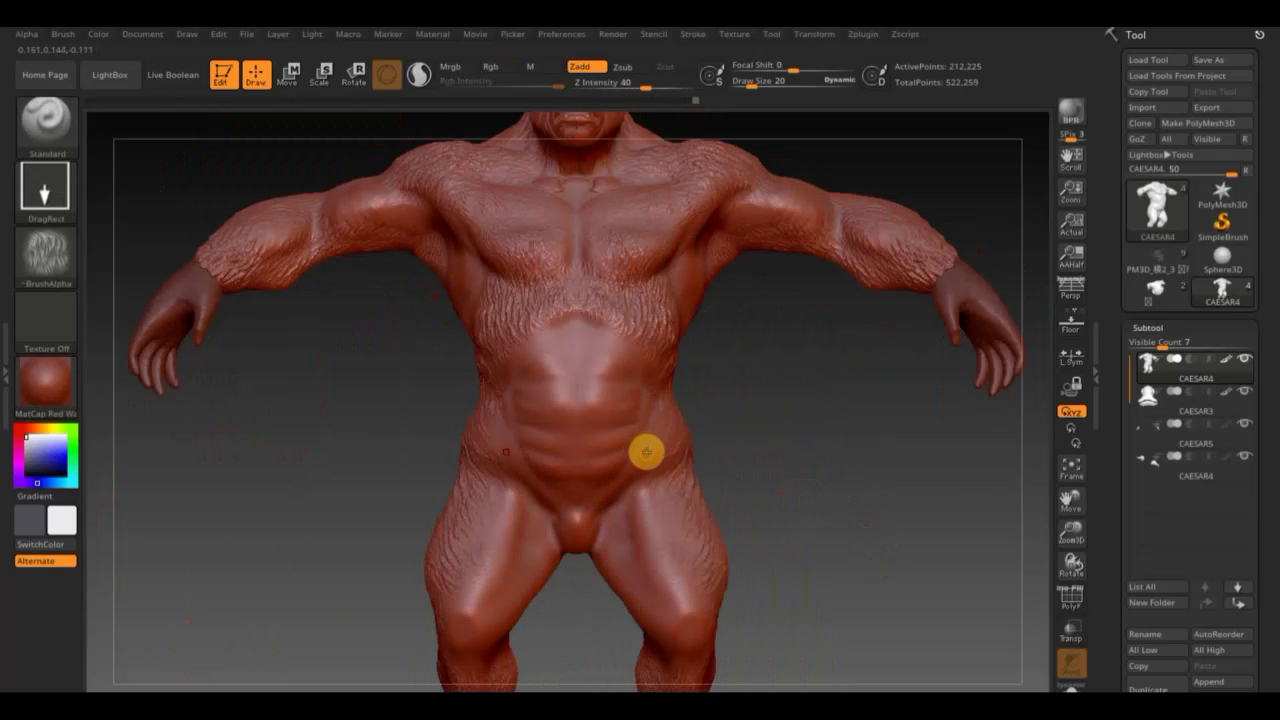
{"action": "left_click_drag", "start_coordinate": [651, 86], "coordinate": [638, 90]}
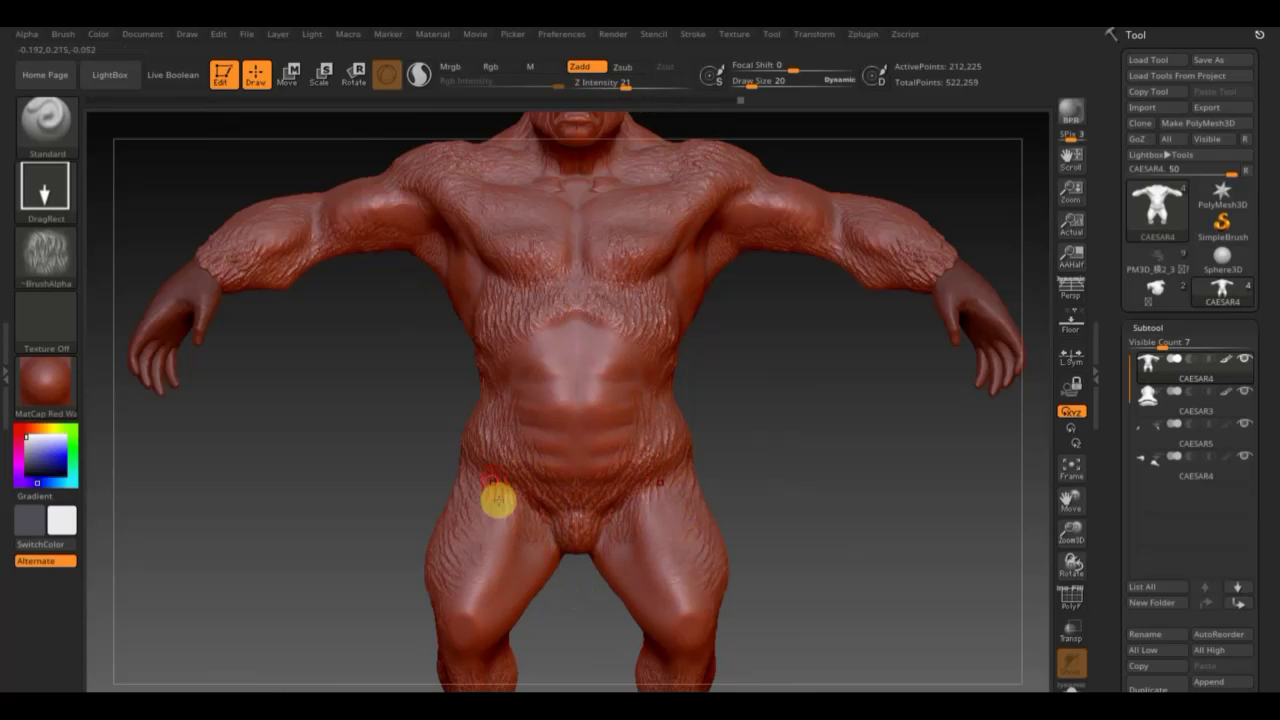
{"action": "mouse_move", "coordinate": [824, 588]}
{"action": "left_mouse_down", "text": "alt"}
{"action": "mouse_move", "coordinate": [854, 586]}
{"action": "mouse_move", "coordinate": [840, 440]}
{"action": "left_mouse_up", "text": "alt"}
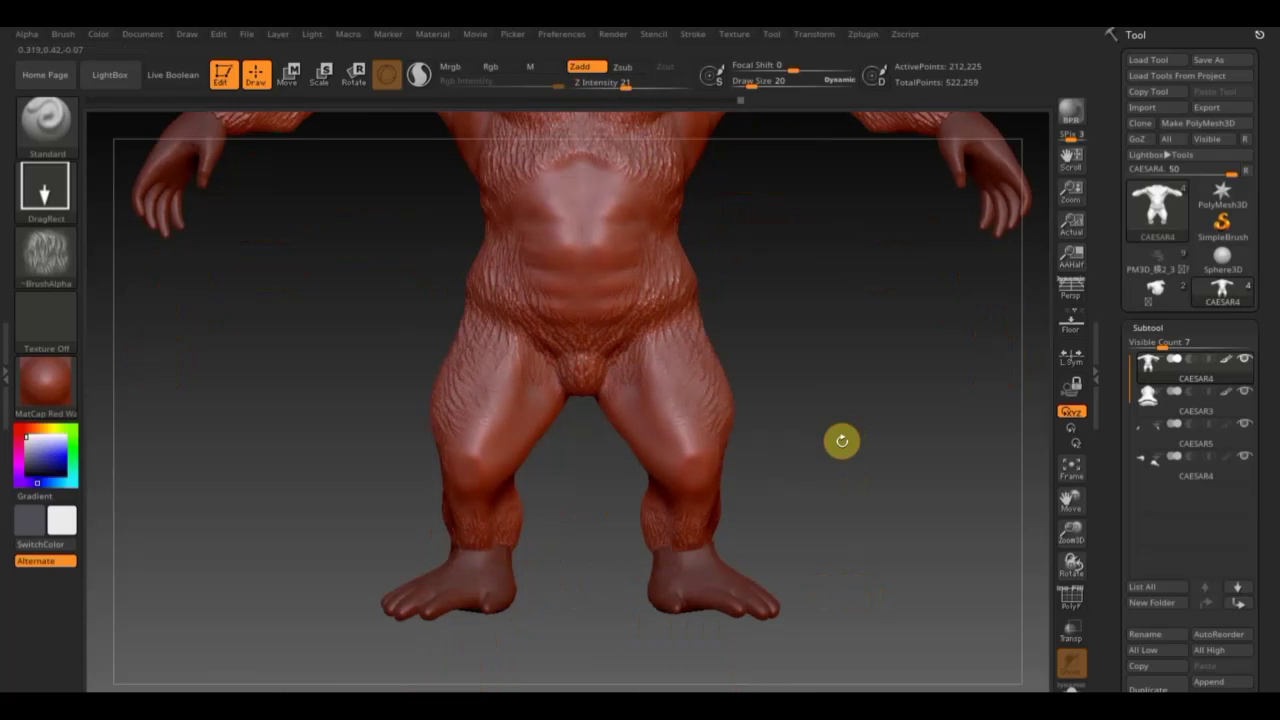
{"action": "left_click_drag", "start_coordinate": [617, 84], "coordinate": [609, 88]}
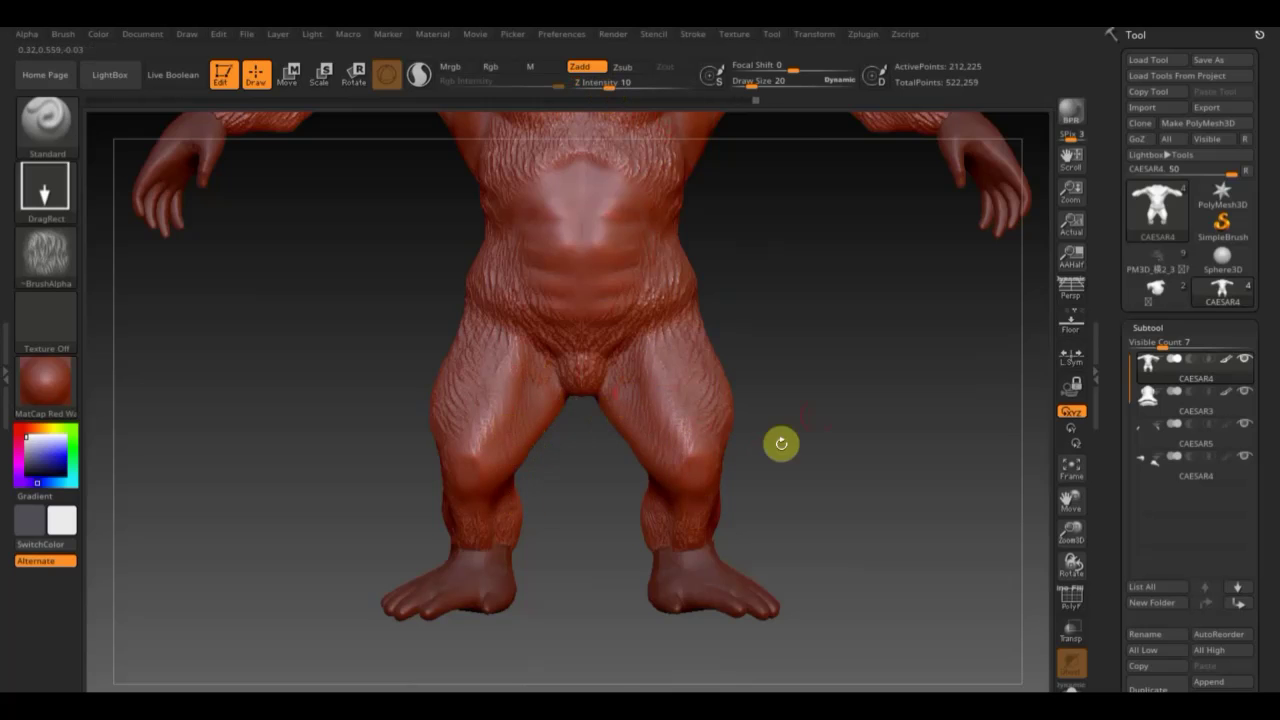
Smooth the fur texture on the ape's right upper arm.
{"action": "left_click_drag", "start_coordinate": [780, 443], "coordinate": [816, 492], "text": "alt"}
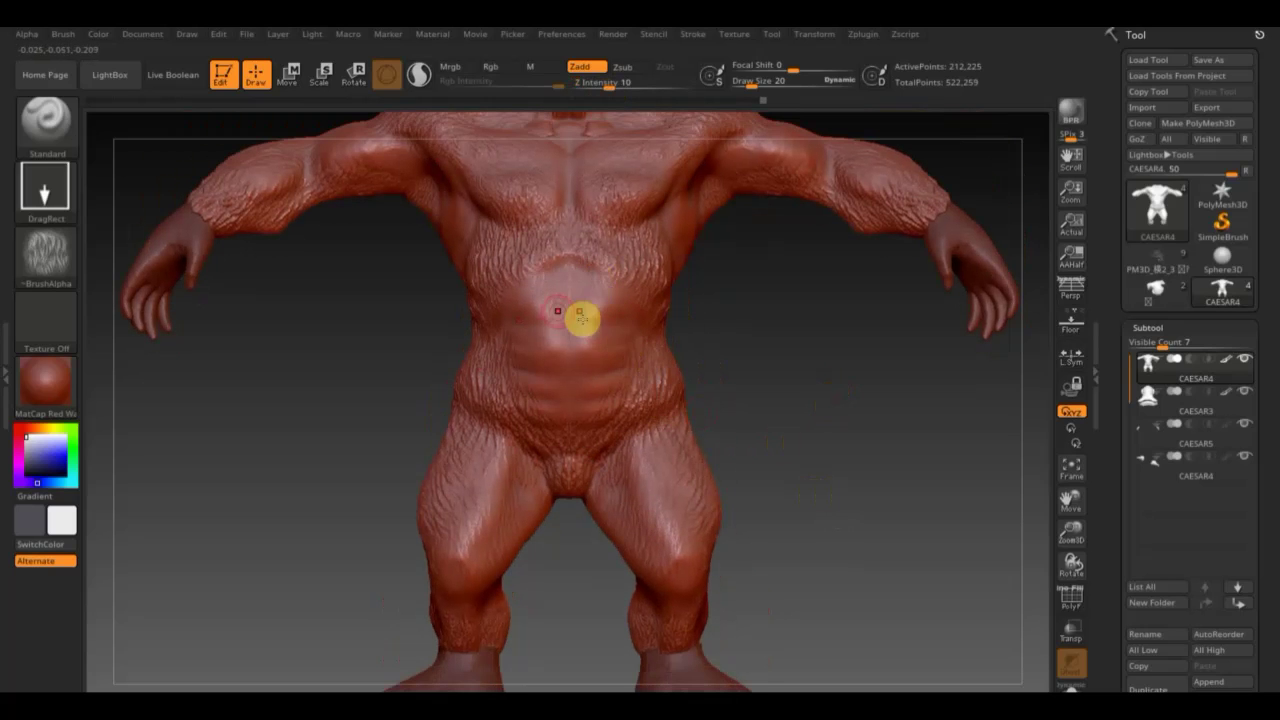
{"action": "left_click_drag", "start_coordinate": [769, 369], "coordinate": [771, 457], "text": "alt"}
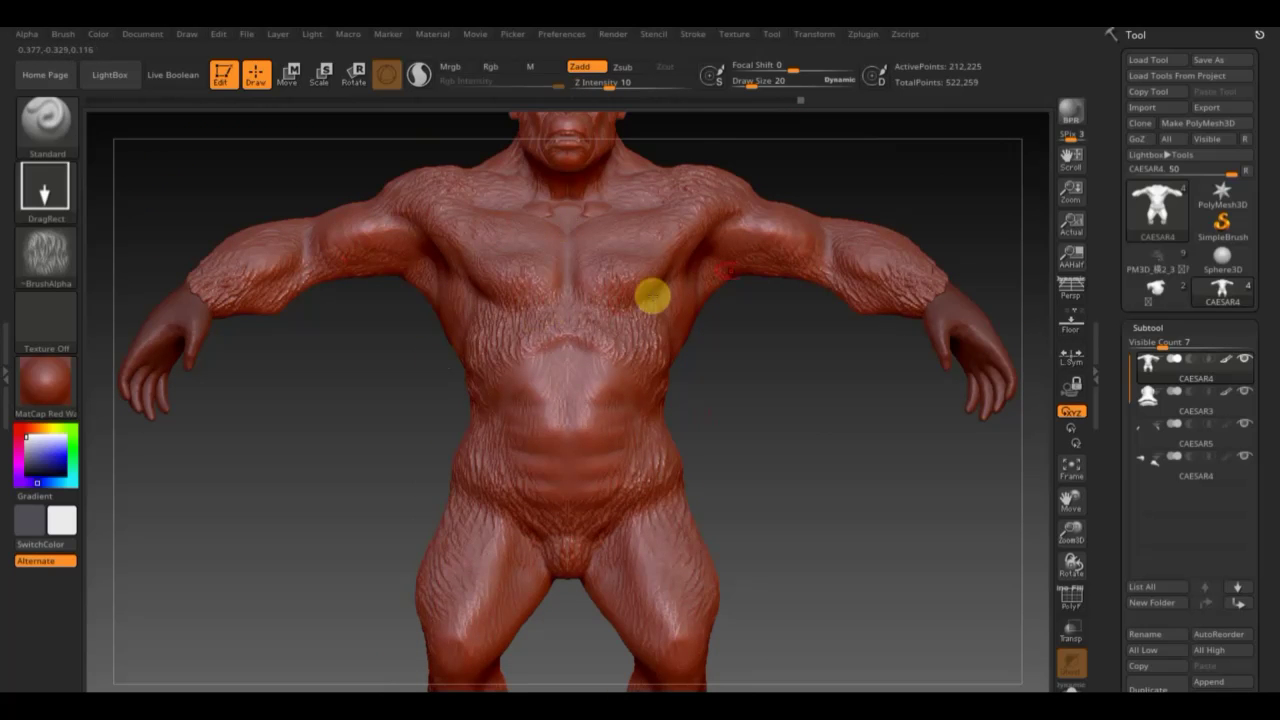
{"action": "left_click_drag", "start_coordinate": [843, 343], "coordinate": [700, 394]}
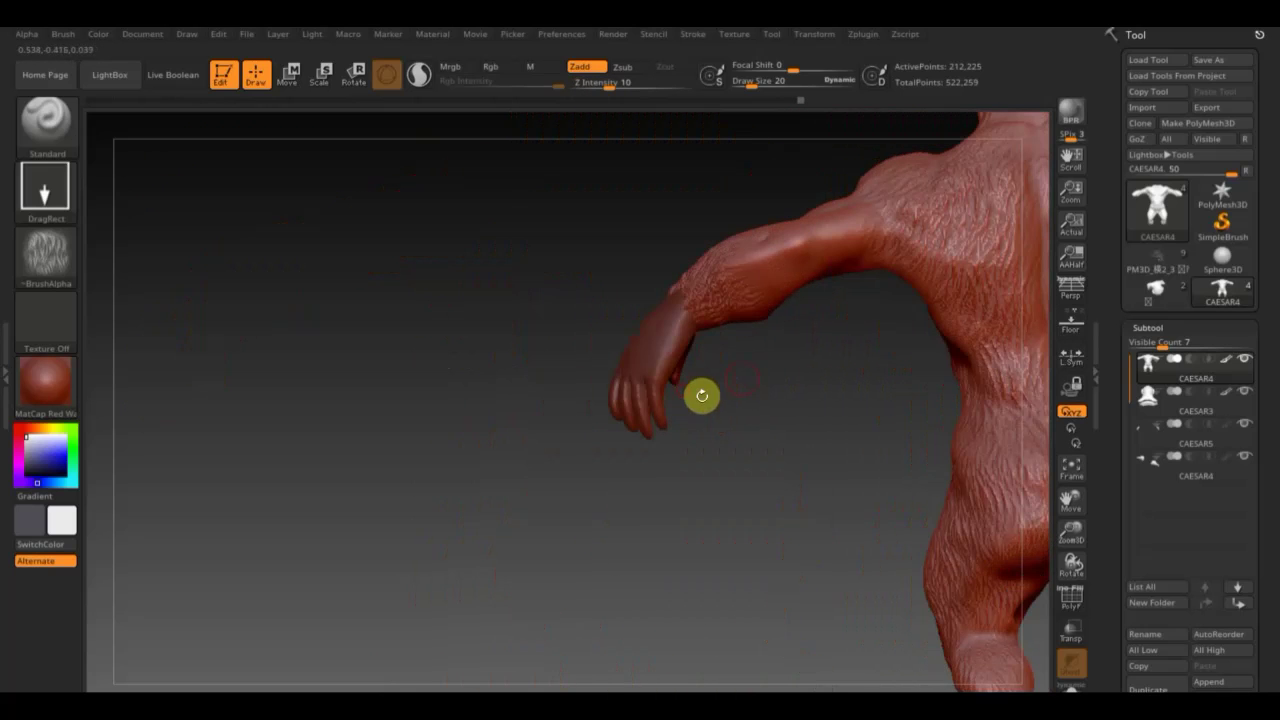
{"action": "mouse_move", "coordinate": [788, 334]}
{"action": "left_mouse_down", "text": "shift"}
{"action": "mouse_move", "coordinate": [737, 323]}
{"action": "mouse_move", "coordinate": [860, 222]}
{"action": "left_mouse_up", "text": "shift"}
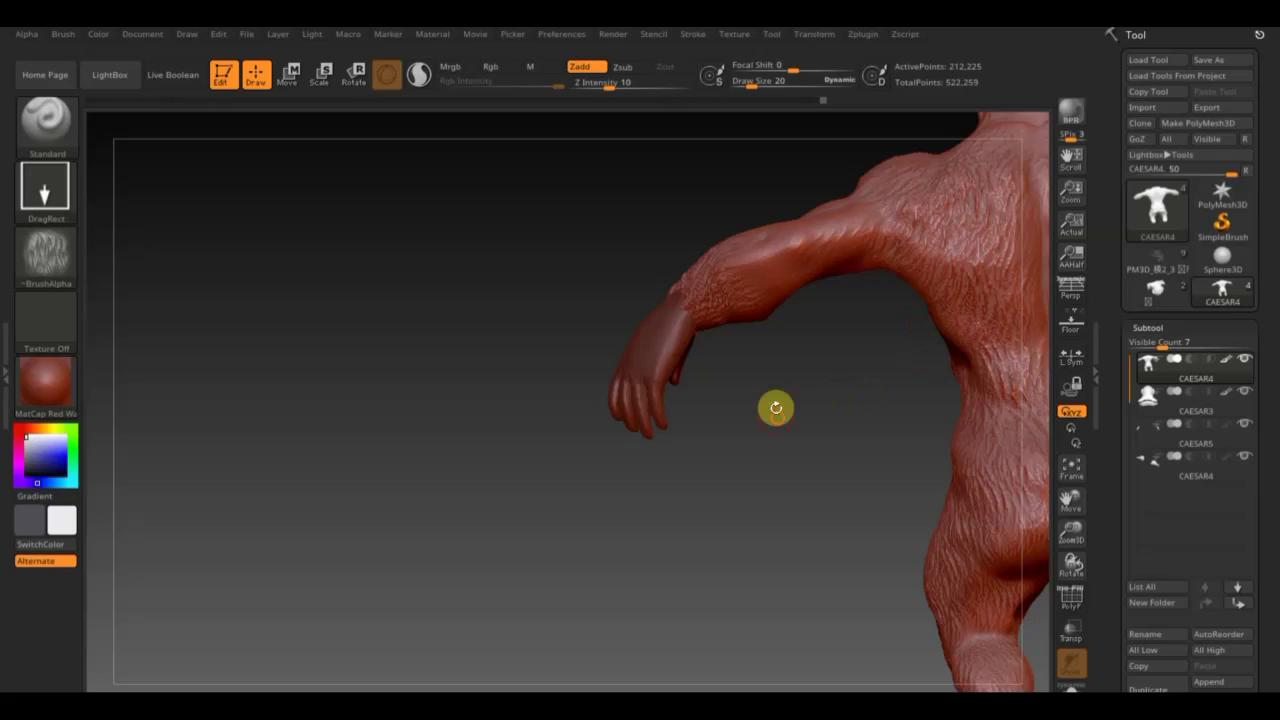
{"action": "left_click_drag", "start_coordinate": [774, 408], "coordinate": [823, 433]}
{"action": "left_click", "coordinate": [742, 365], "text": "alt"}
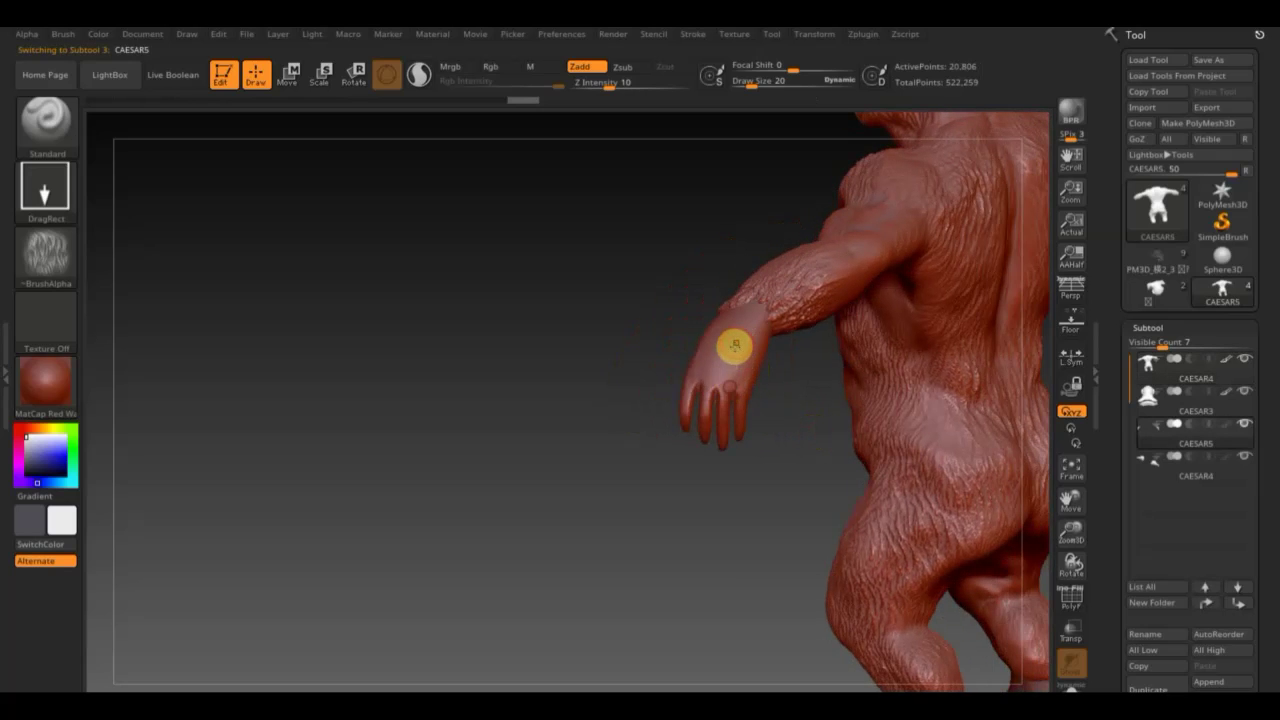
{"action": "mouse_move", "coordinate": [586, 380]}
{"action": "left_mouse_down", "text": "shift"}
{"action": "mouse_move", "coordinate": [591, 394]}
{"action": "mouse_move", "coordinate": [948, 343]}
{"action": "mouse_move", "coordinate": [971, 377]}
{"action": "mouse_move", "coordinate": [846, 397]}
{"action": "mouse_move", "coordinate": [900, 516]}
{"action": "mouse_move", "coordinate": [912, 450]}
{"action": "left_mouse_up", "text": "shift"}
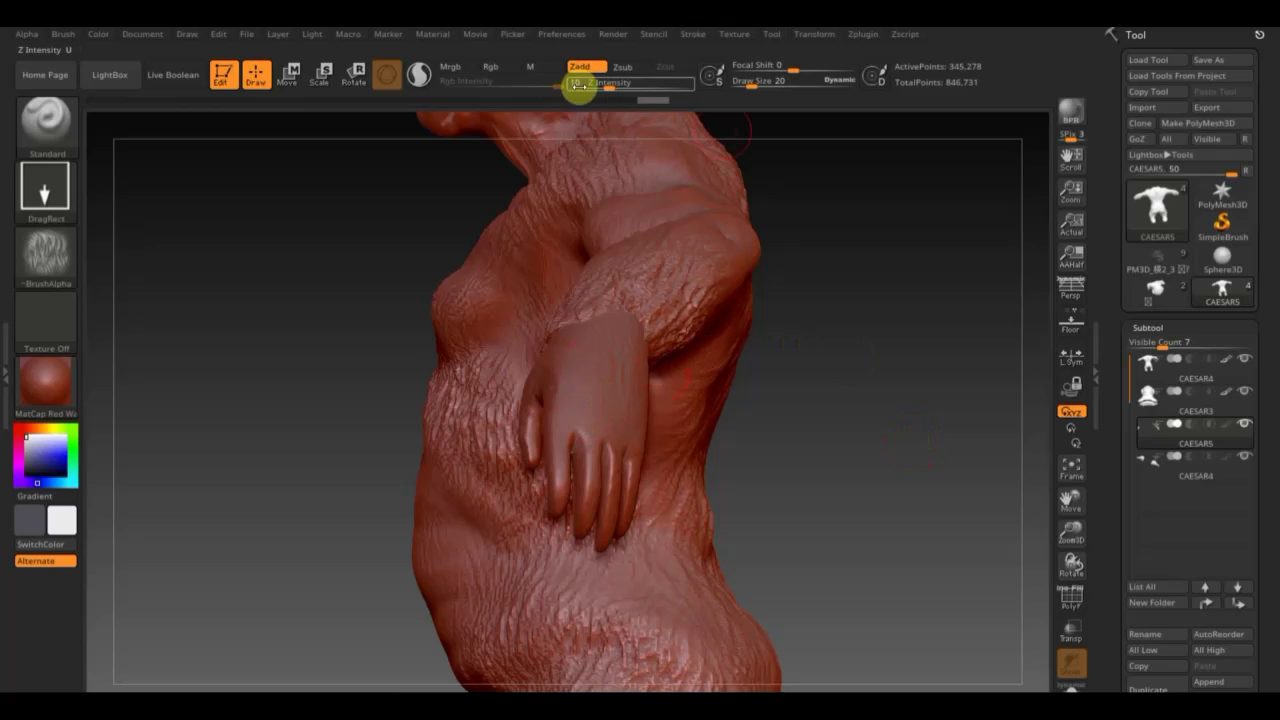
{"action": "left_click_drag", "start_coordinate": [586, 82], "coordinate": [632, 99]}
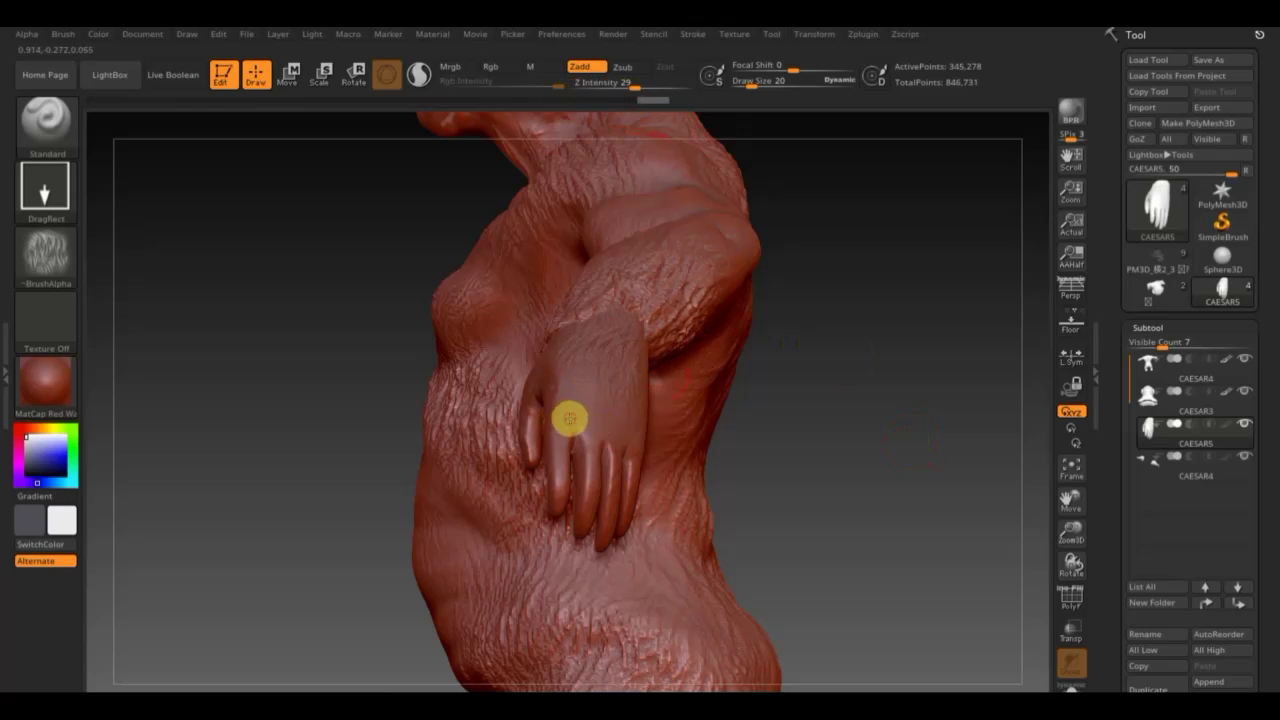
{"action": "key", "text": "ctrl+z"}
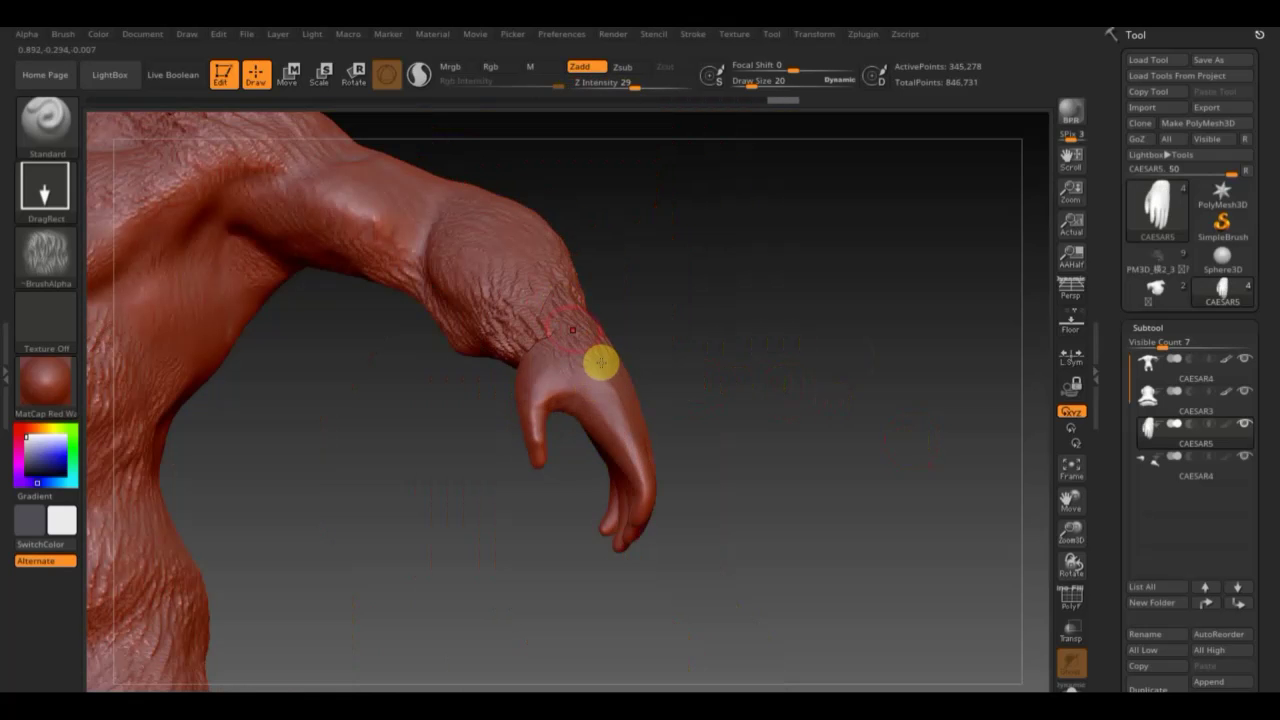
{"action": "mouse_move", "coordinate": [584, 358]}
{"action": "right_mouse_down"}
{"action": "mouse_move", "coordinate": [729, 303]}
{"action": "mouse_move", "coordinate": [640, 329]}
{"action": "right_mouse_up"}
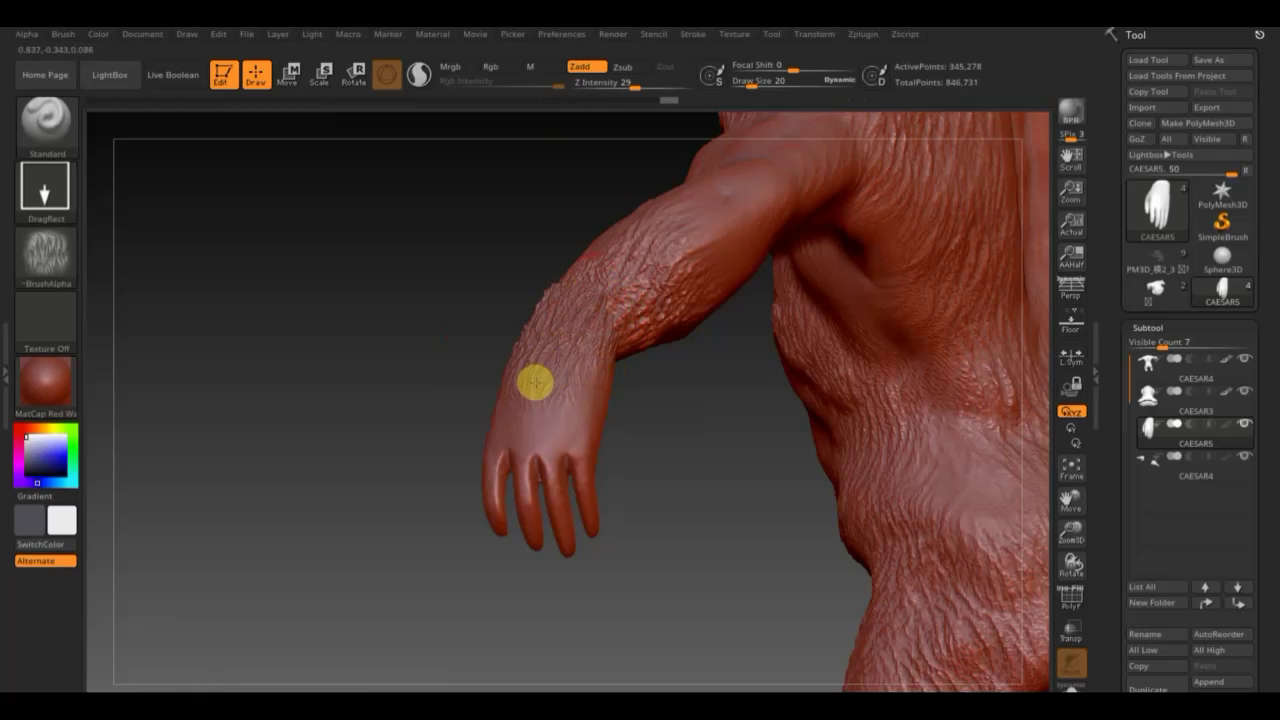
{"action": "mouse_move", "coordinate": [514, 340]}
{"action": "left_mouse_down"}
{"action": "mouse_move", "coordinate": [329, 277]}
{"action": "mouse_move", "coordinate": [485, 301]}
{"action": "left_mouse_up"}
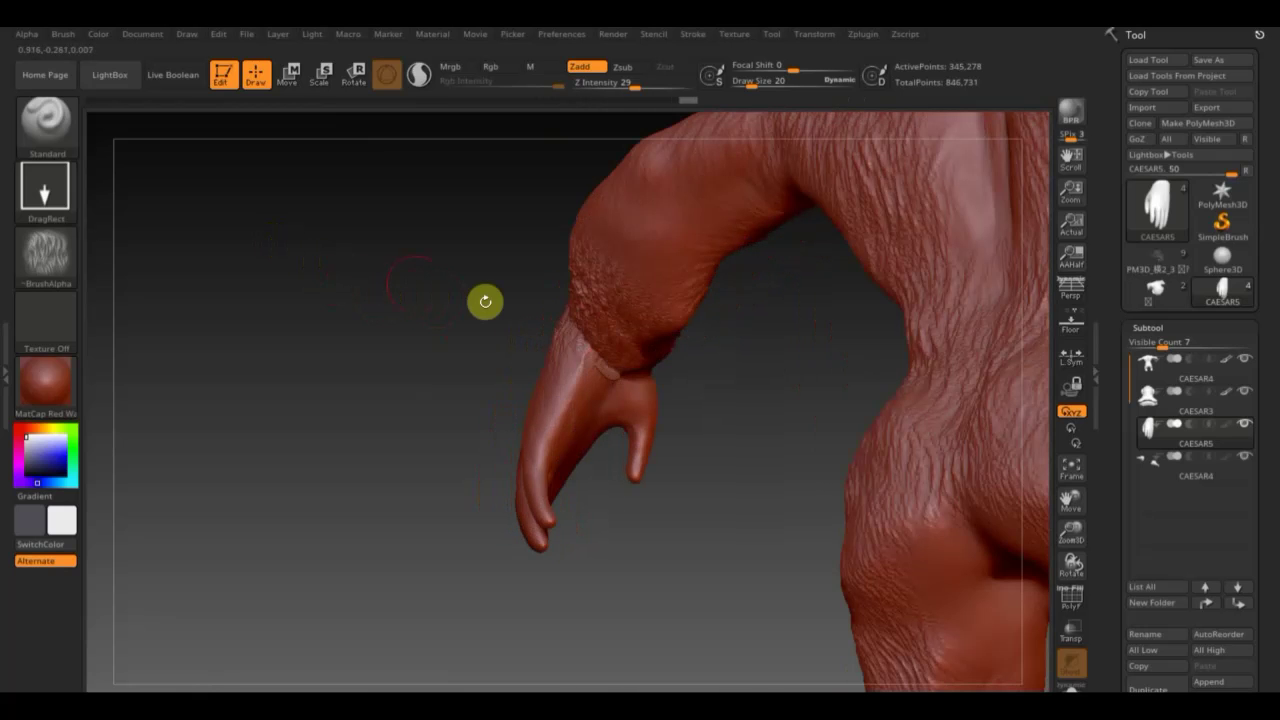
{"action": "left_click", "coordinate": [614, 360]}
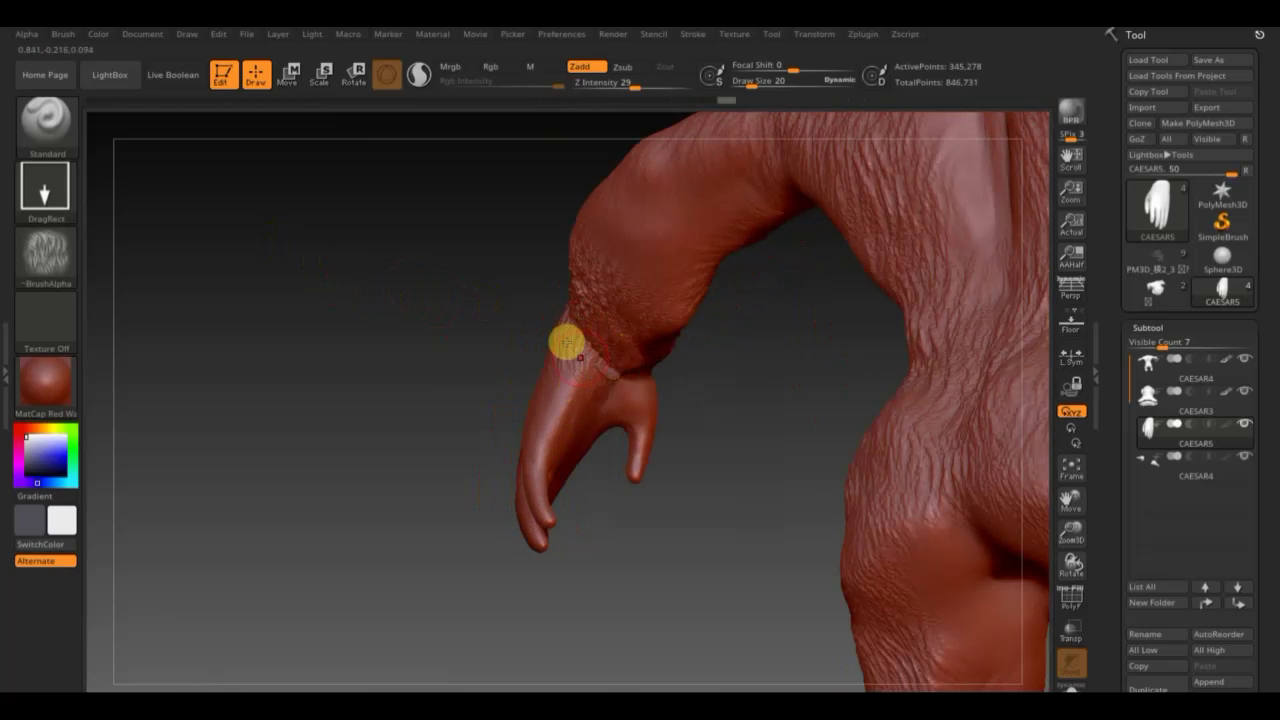
{"action": "left_click_drag", "start_coordinate": [673, 261], "coordinate": [671, 320]}
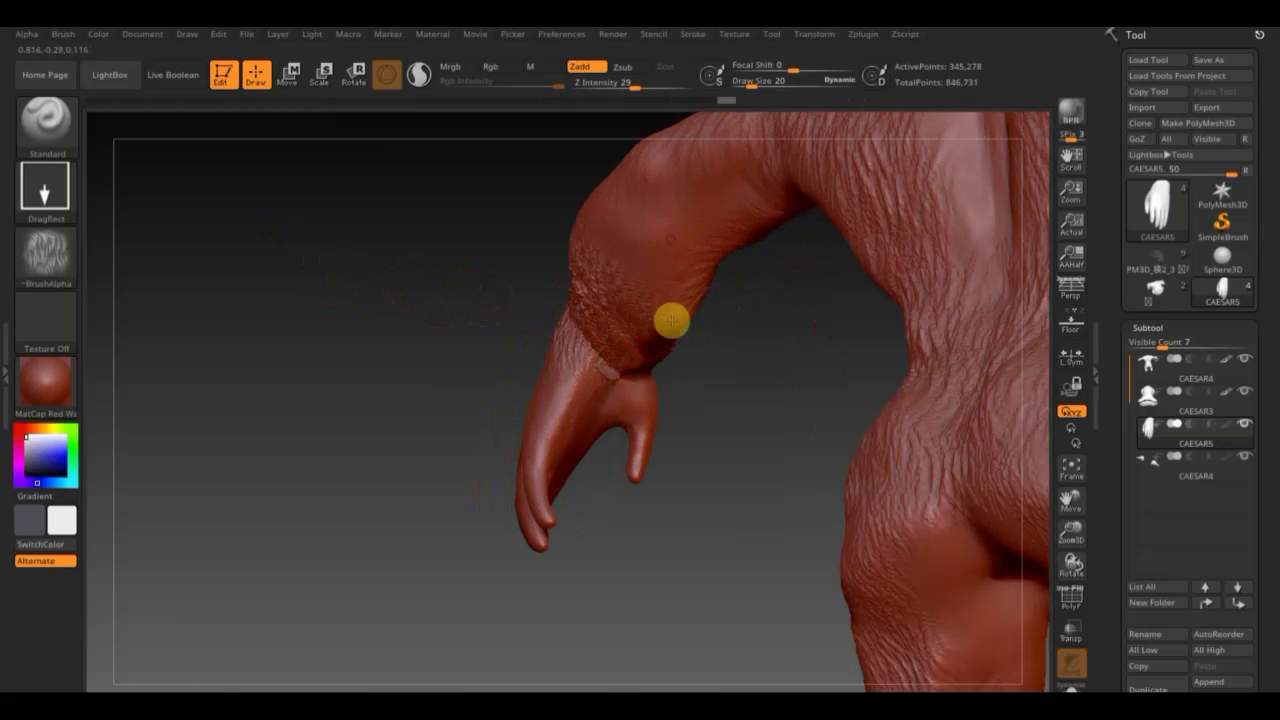
{"action": "mouse_move", "coordinate": [473, 401]}
{"action": "left_mouse_down"}
{"action": "mouse_move", "coordinate": [526, 423]}
{"action": "mouse_move", "coordinate": [751, 411]}
{"action": "mouse_move", "coordinate": [943, 349]}
{"action": "mouse_move", "coordinate": [928, 381]}
{"action": "left_mouse_up"}
{"action": "mouse_move", "coordinate": [523, 549]}
{"action": "left_mouse_down"}
{"action": "mouse_move", "coordinate": [989, 546]}
{"action": "mouse_move", "coordinate": [693, 526]}
{"action": "left_mouse_up"}
{"action": "mouse_move", "coordinate": [574, 506]}
{"action": "left_mouse_down"}
{"action": "mouse_move", "coordinate": [614, 537]}
{"action": "mouse_move", "coordinate": [723, 507]}
{"action": "mouse_move", "coordinate": [329, 443]}
{"action": "mouse_move", "coordinate": [363, 434]}
{"action": "mouse_move", "coordinate": [400, 446]}
{"action": "left_mouse_up"}
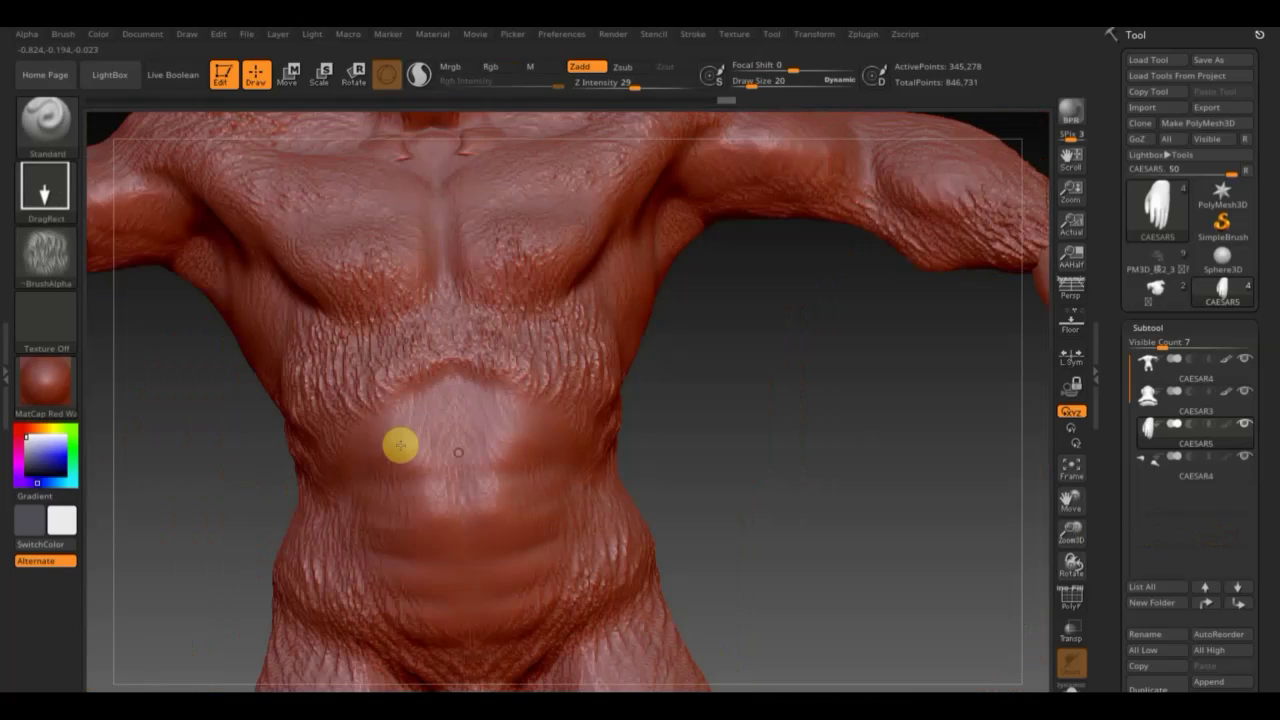
{"action": "left_click_drag", "start_coordinate": [601, 443], "coordinate": [871, 423]}
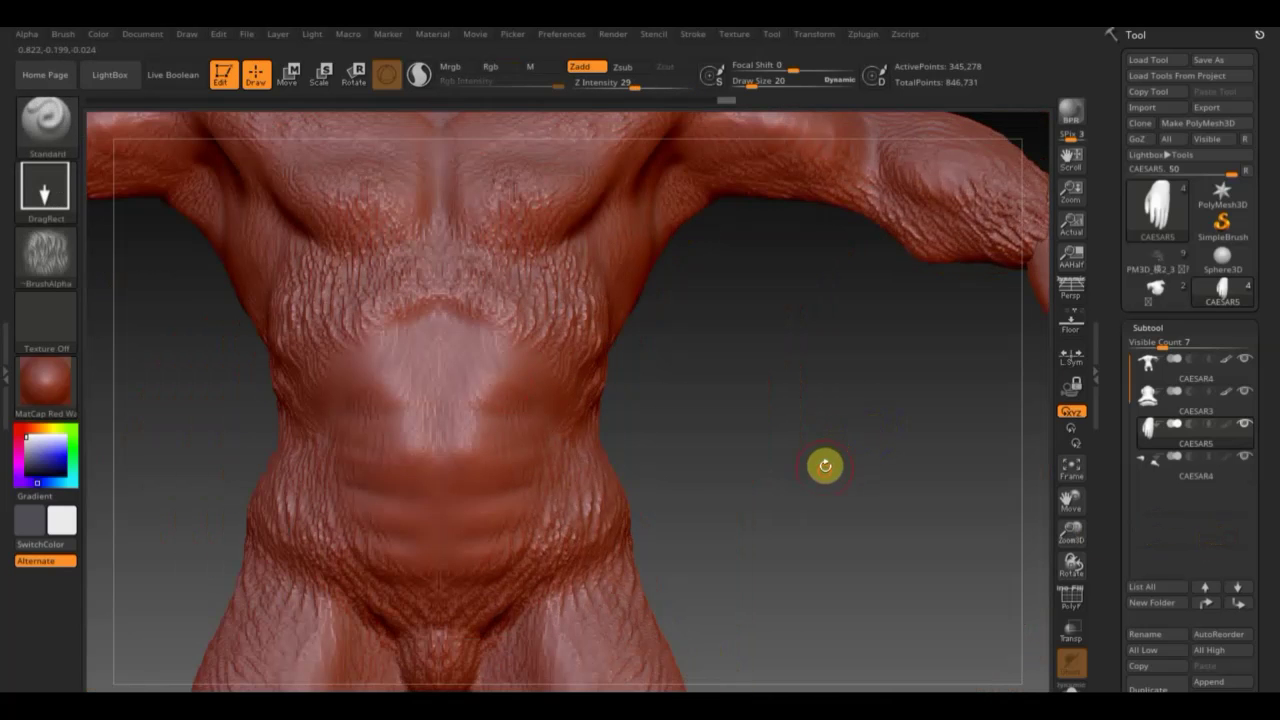
{"action": "mouse_move", "coordinate": [823, 463]}
{"action": "left_mouse_down"}
{"action": "mouse_move", "coordinate": [788, 406]}
{"action": "mouse_move", "coordinate": [903, 391]}
{"action": "mouse_move", "coordinate": [706, 500]}
{"action": "mouse_move", "coordinate": [737, 563]}
{"action": "mouse_move", "coordinate": [739, 508]}
{"action": "mouse_move", "coordinate": [803, 509]}
{"action": "mouse_move", "coordinate": [753, 503]}
{"action": "left_mouse_up"}
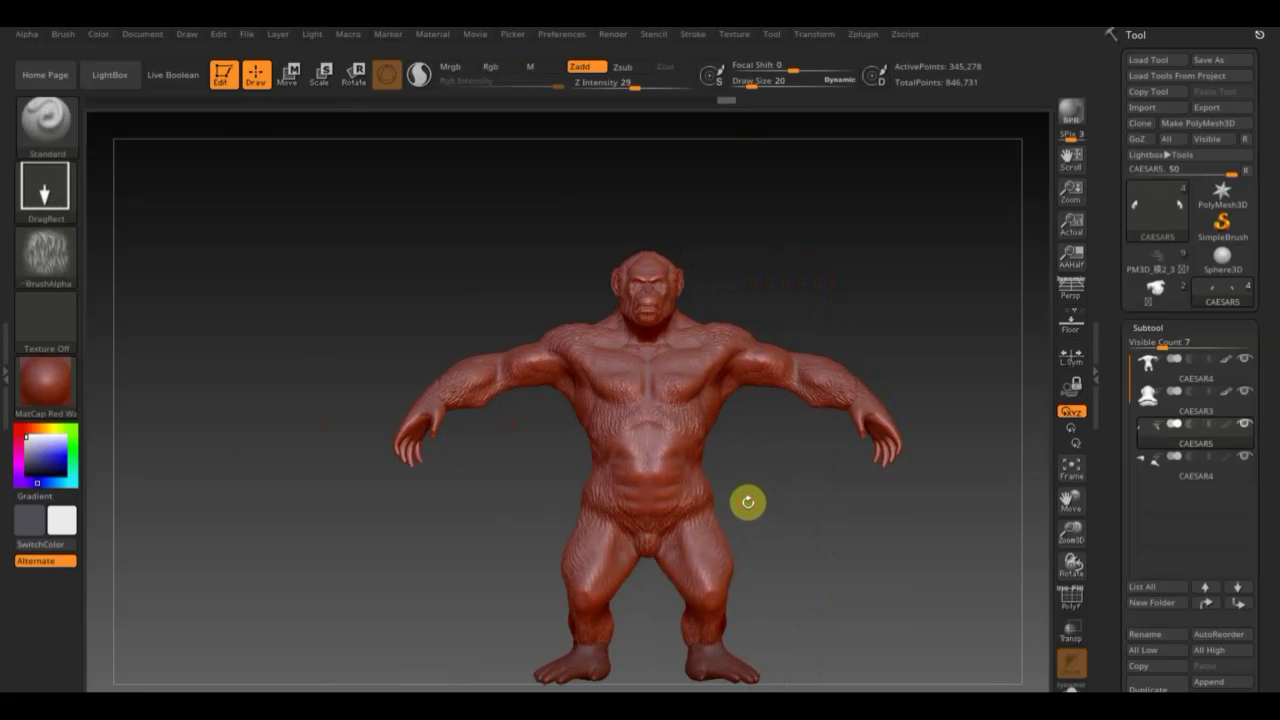
Switch to the Move Topological brush at Draw Size 160 with the body subtool active.
{"action": "left_click", "coordinate": [42, 116]}
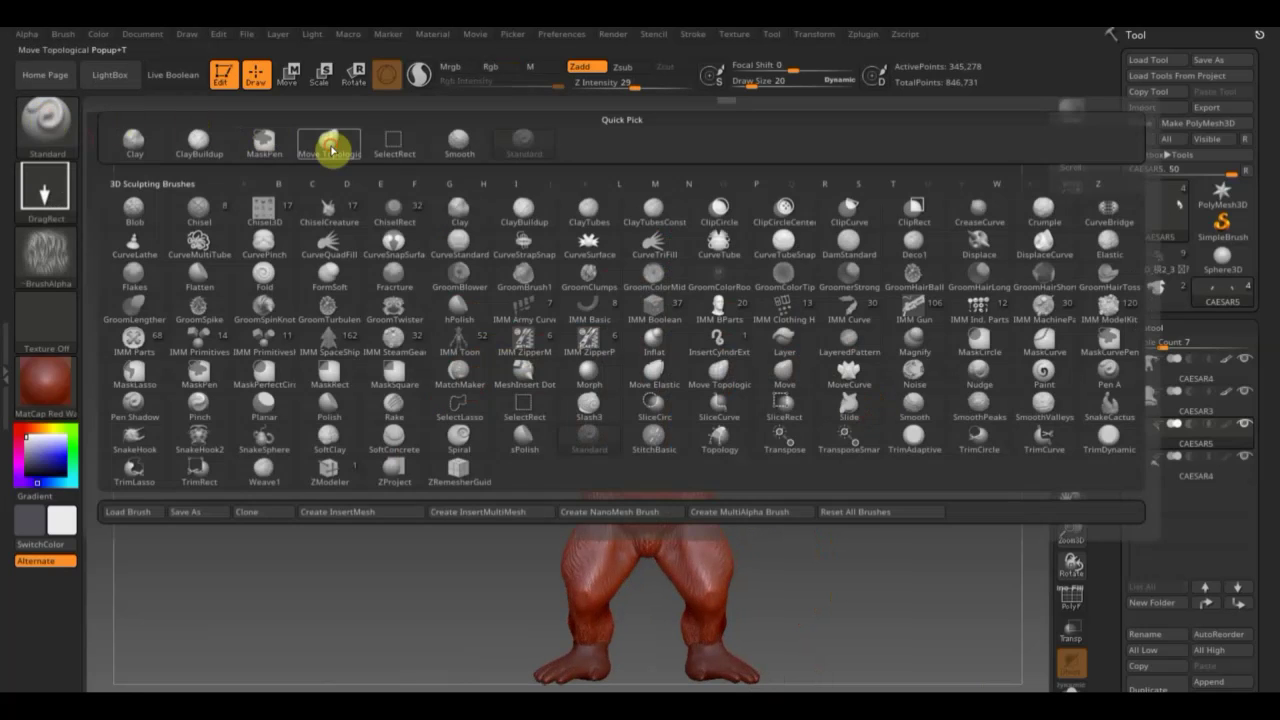
{"action": "left_click", "coordinate": [331, 143]}
{"action": "left_click_drag", "start_coordinate": [750, 84], "coordinate": [780, 98]}
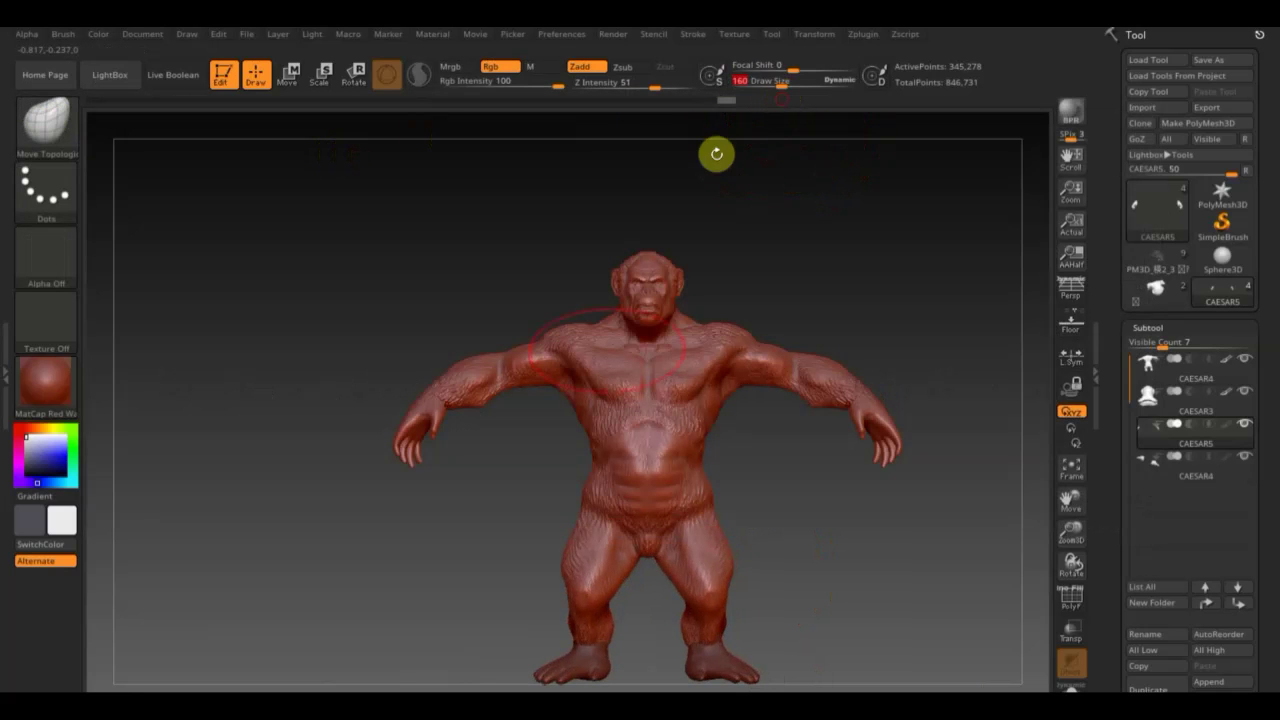
{"action": "left_click", "coordinate": [597, 430], "text": "alt"}
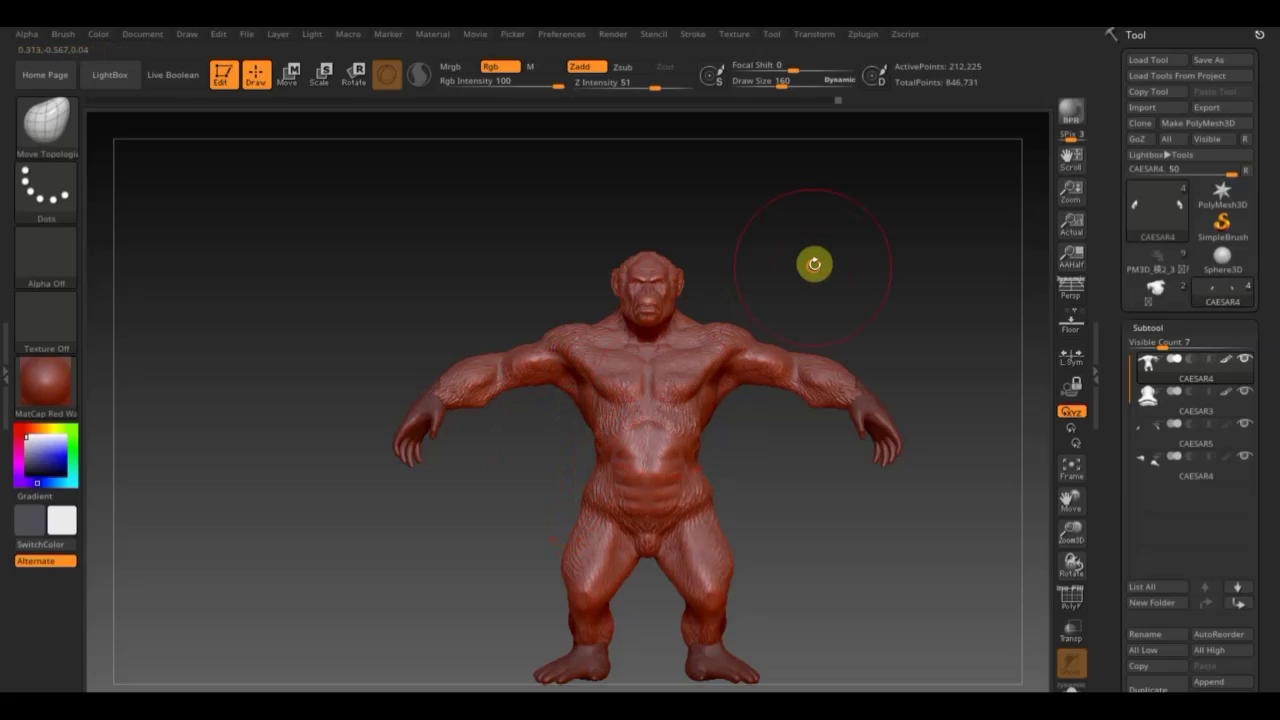
Orbit around the ape to the legs and make the feet the active subtool.
{"action": "mouse_move", "coordinate": [814, 263]}
{"action": "left_mouse_down"}
{"action": "mouse_move", "coordinate": [638, 290]}
{"action": "mouse_move", "coordinate": [760, 271]}
{"action": "left_mouse_up"}
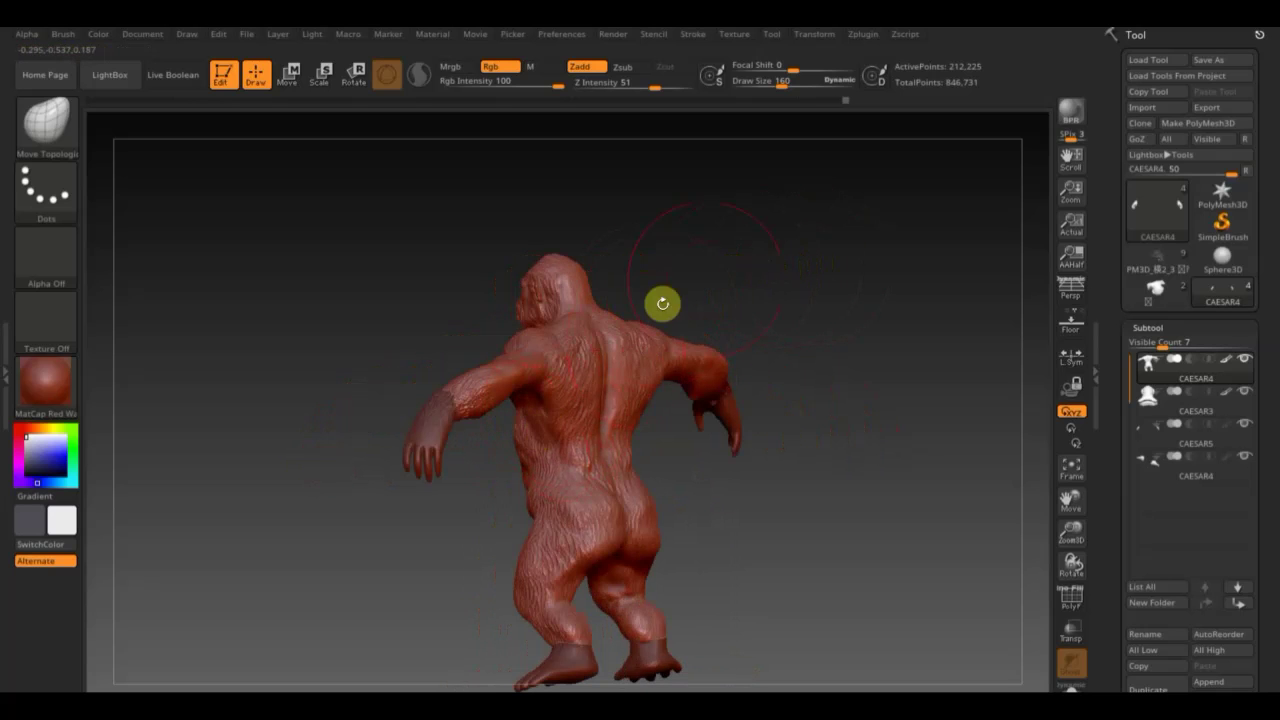
{"action": "left_click_drag", "start_coordinate": [662, 303], "coordinate": [777, 237]}
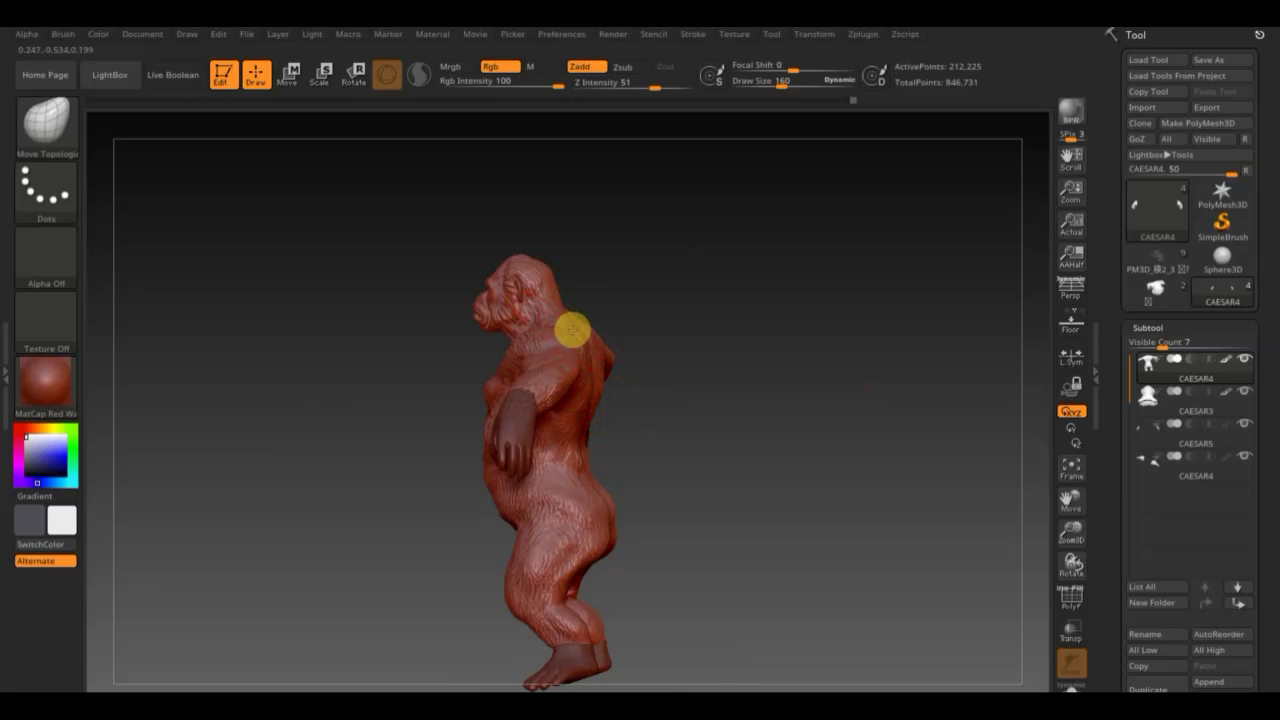
{"action": "left_click_drag", "start_coordinate": [650, 310], "coordinate": [805, 275]}
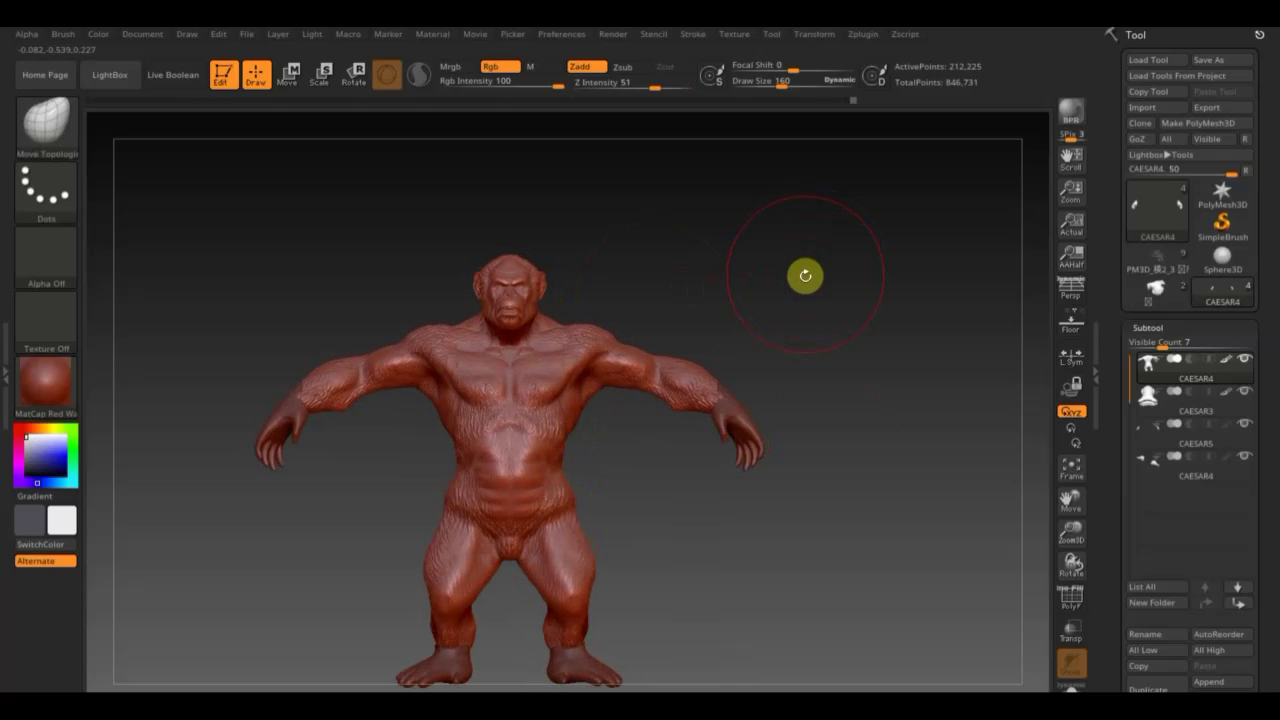
{"action": "mouse_move", "coordinate": [680, 571]}
{"action": "left_mouse_down", "text": "alt"}
{"action": "mouse_move", "coordinate": [776, 449]}
{"action": "mouse_move", "coordinate": [753, 506]}
{"action": "mouse_move", "coordinate": [675, 516]}
{"action": "mouse_move", "coordinate": [806, 514]}
{"action": "mouse_move", "coordinate": [777, 523]}
{"action": "mouse_move", "coordinate": [797, 566]}
{"action": "mouse_move", "coordinate": [789, 331]}
{"action": "left_mouse_up", "text": "alt"}
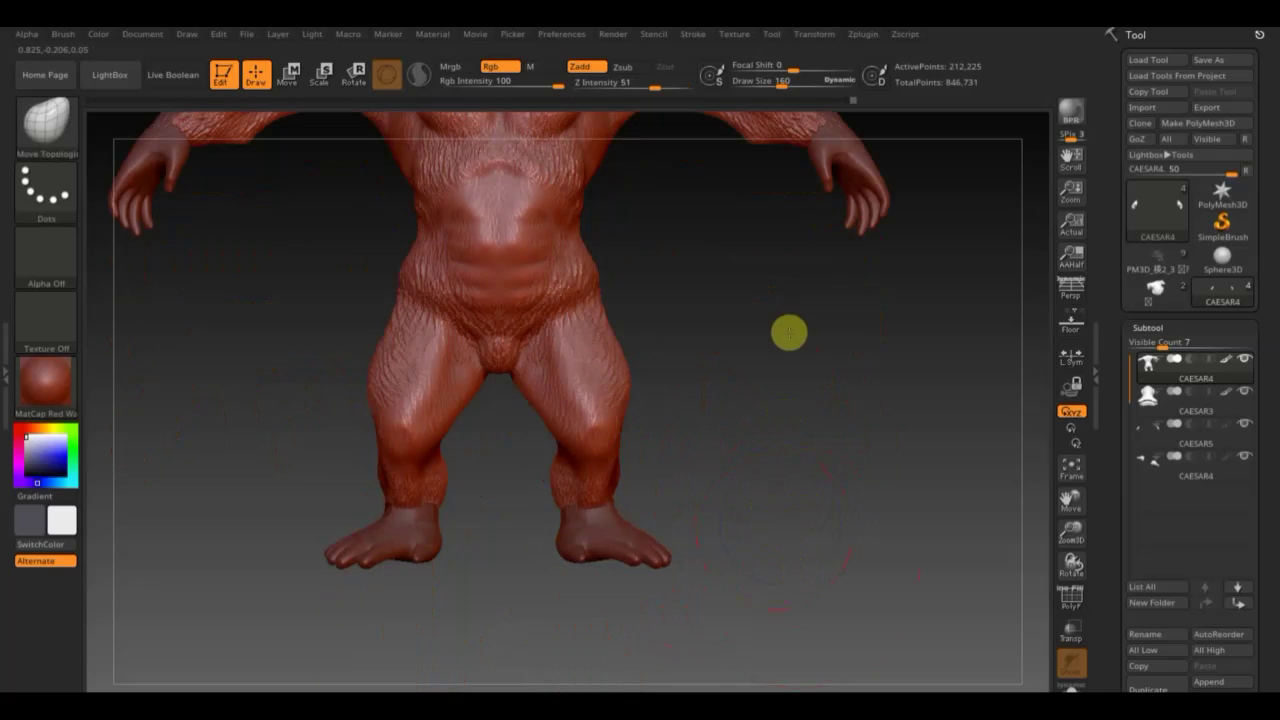
{"action": "left_click", "coordinate": [613, 549], "text": "alt"}
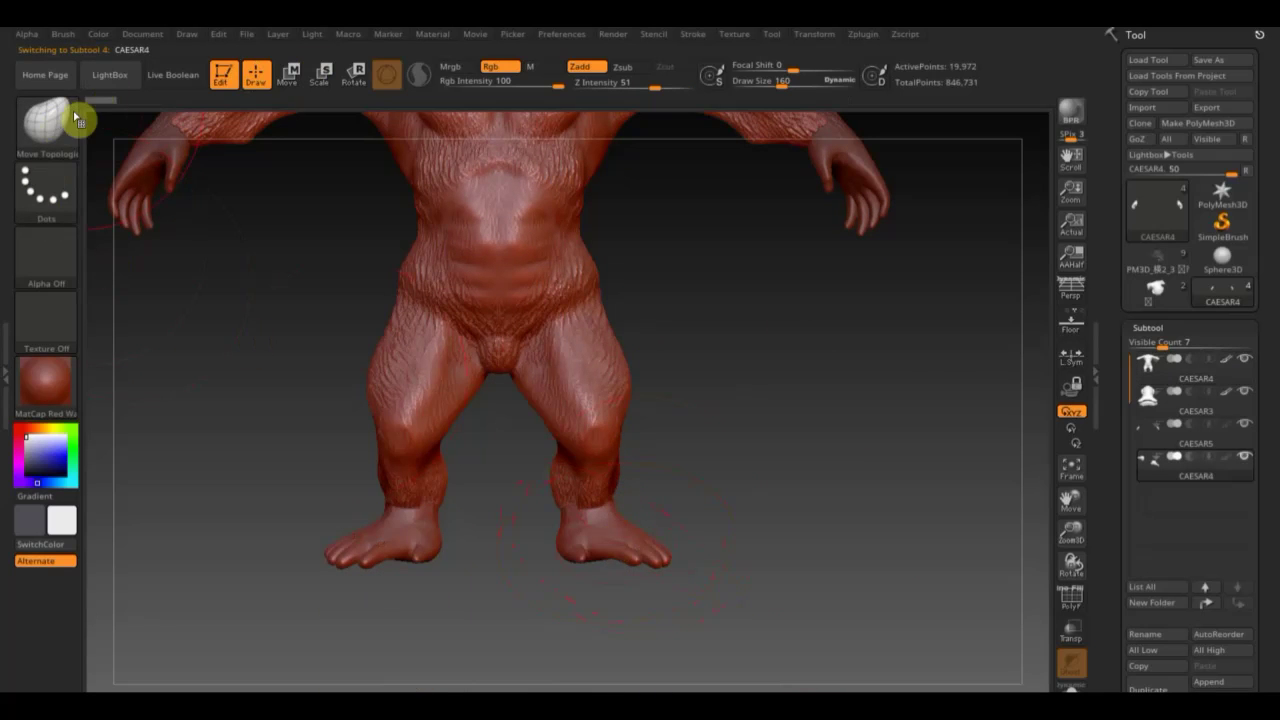
Choose the Standard brush at Draw Size 58 and frame the legs and feet.
{"action": "left_click", "coordinate": [76, 119]}
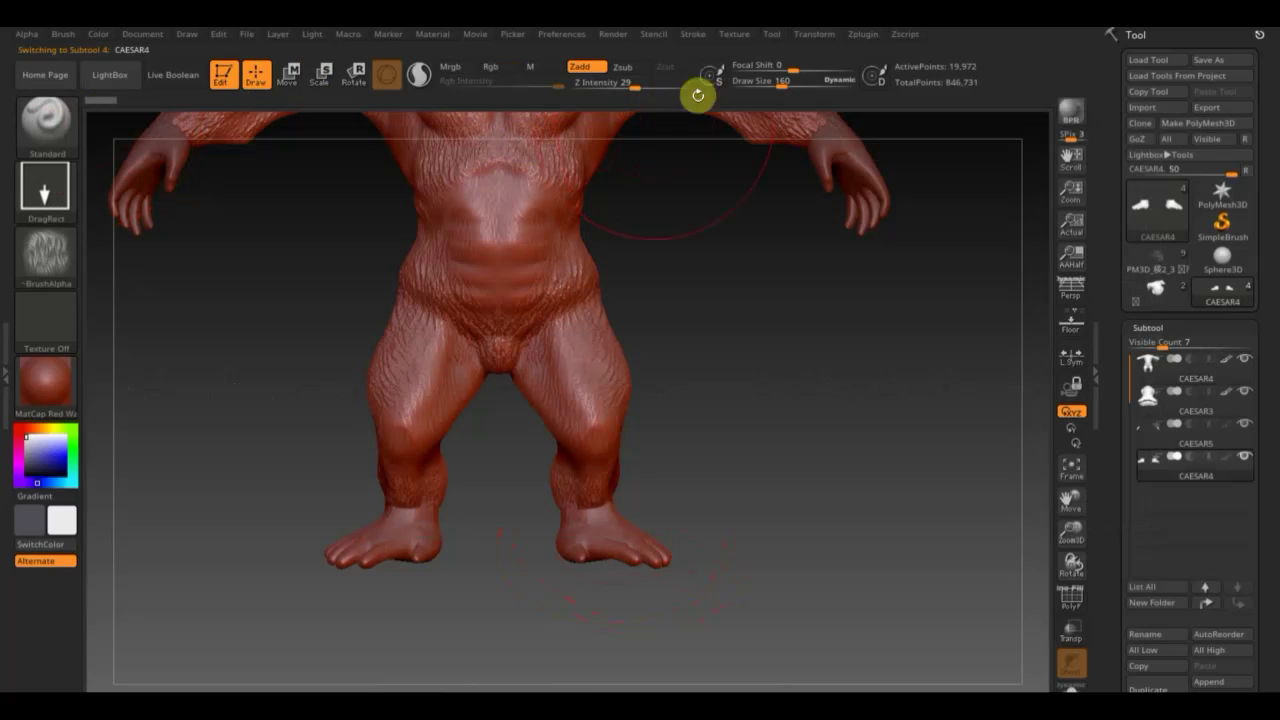
{"action": "left_click_drag", "start_coordinate": [783, 82], "coordinate": [775, 82]}
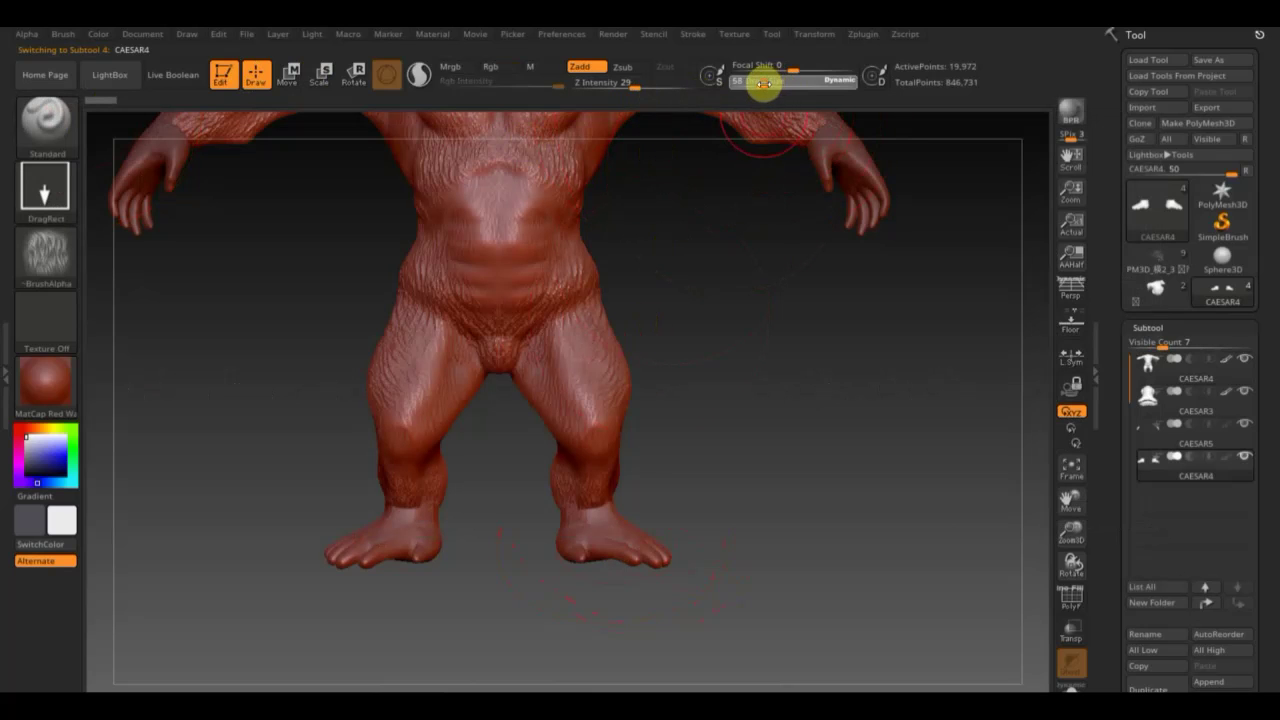
{"action": "left_click_drag", "start_coordinate": [741, 326], "coordinate": [766, 374], "text": "alt"}
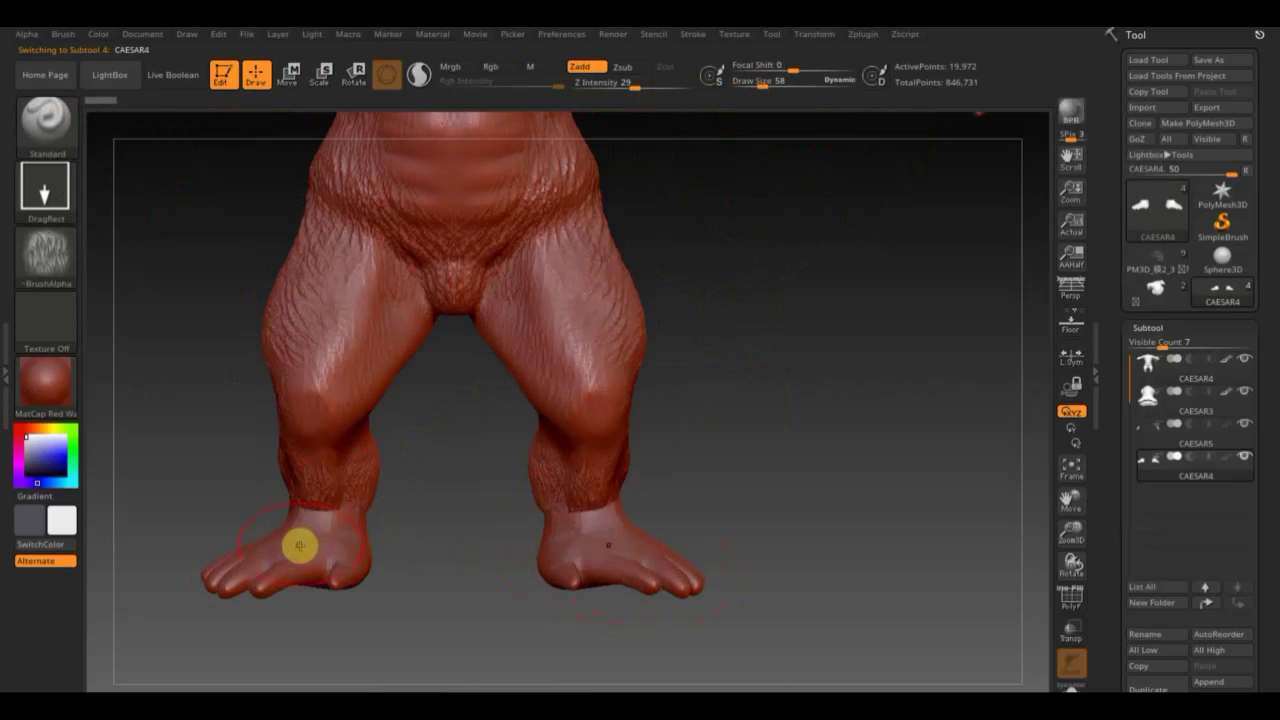
{"action": "left_click_drag", "start_coordinate": [454, 571], "coordinate": [557, 578]}
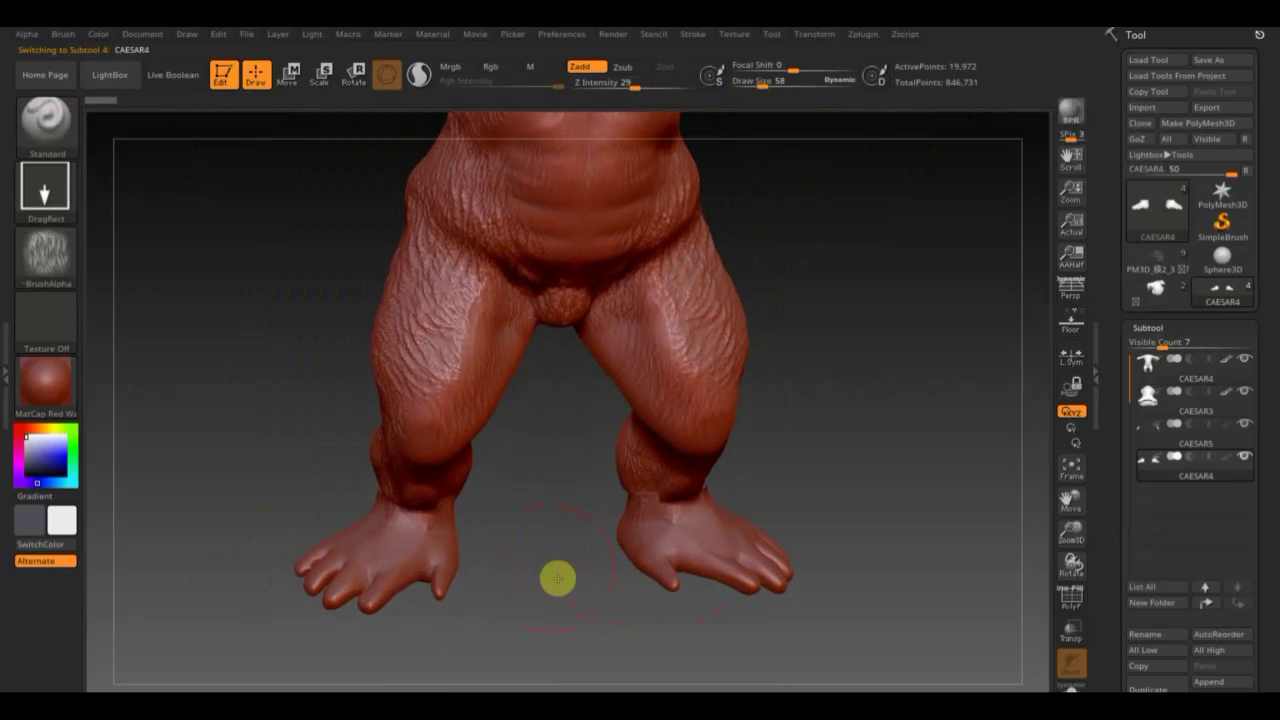
Subdivide the feet to 331,598 points, then reselect the body subtool.
{"action": "key", "text": "d"}
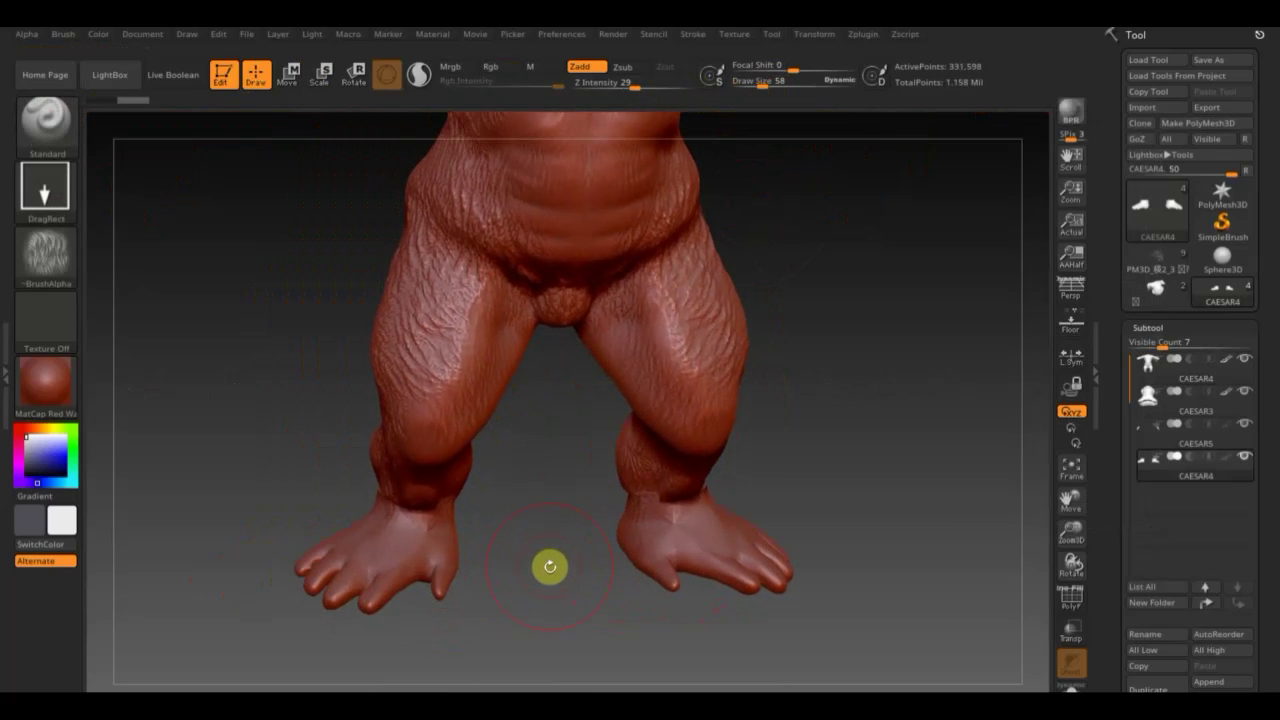
{"action": "key", "text": "d"}
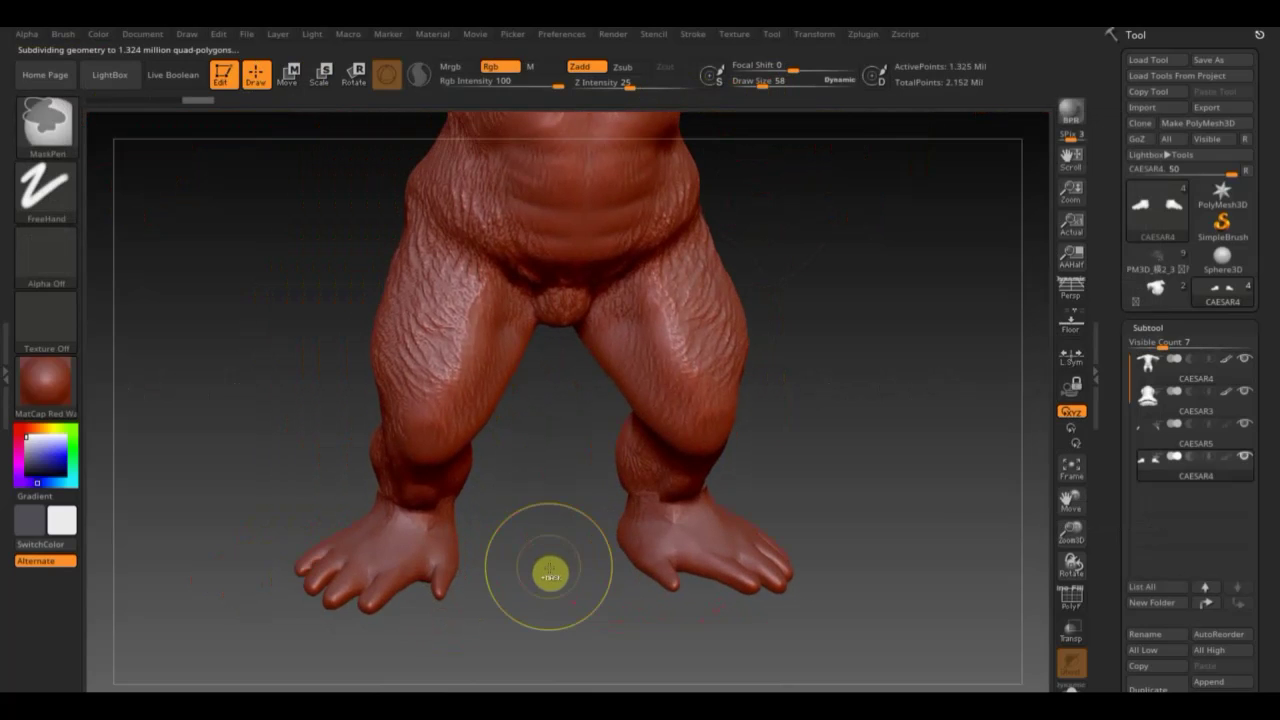
{"action": "key", "text": "shift+d"}
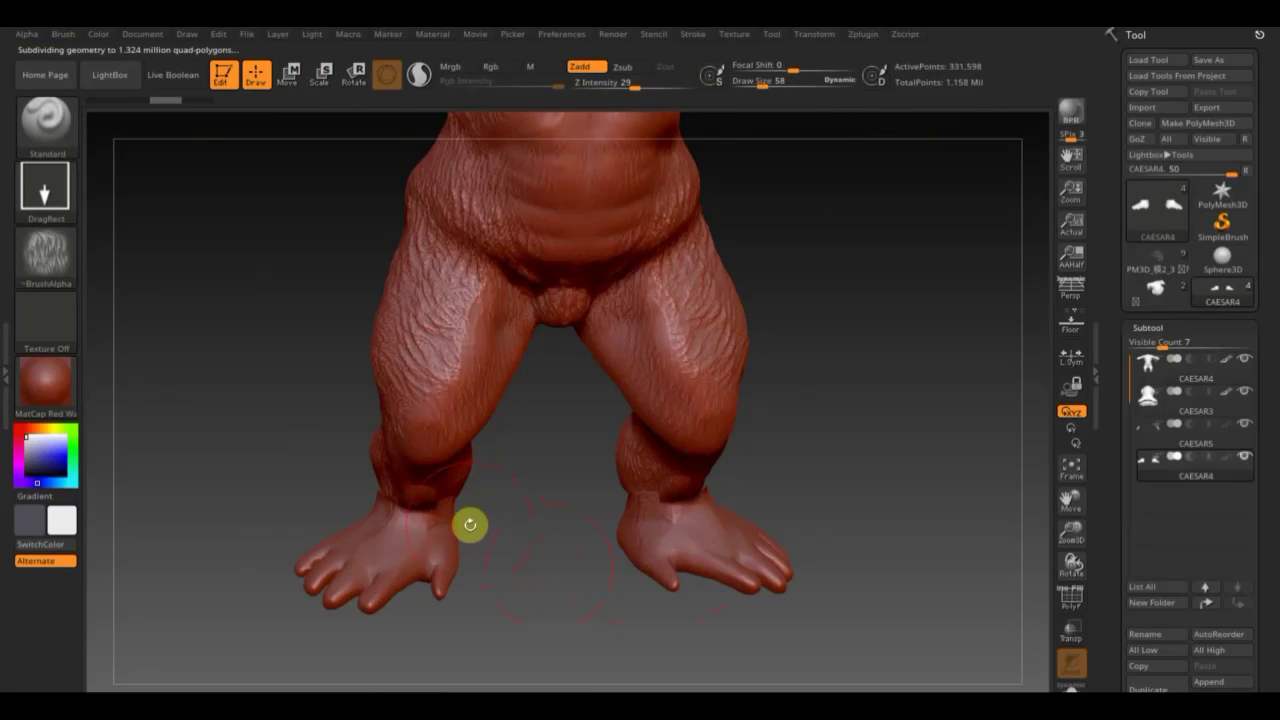
{"action": "left_click_drag", "start_coordinate": [571, 519], "coordinate": [451, 497]}
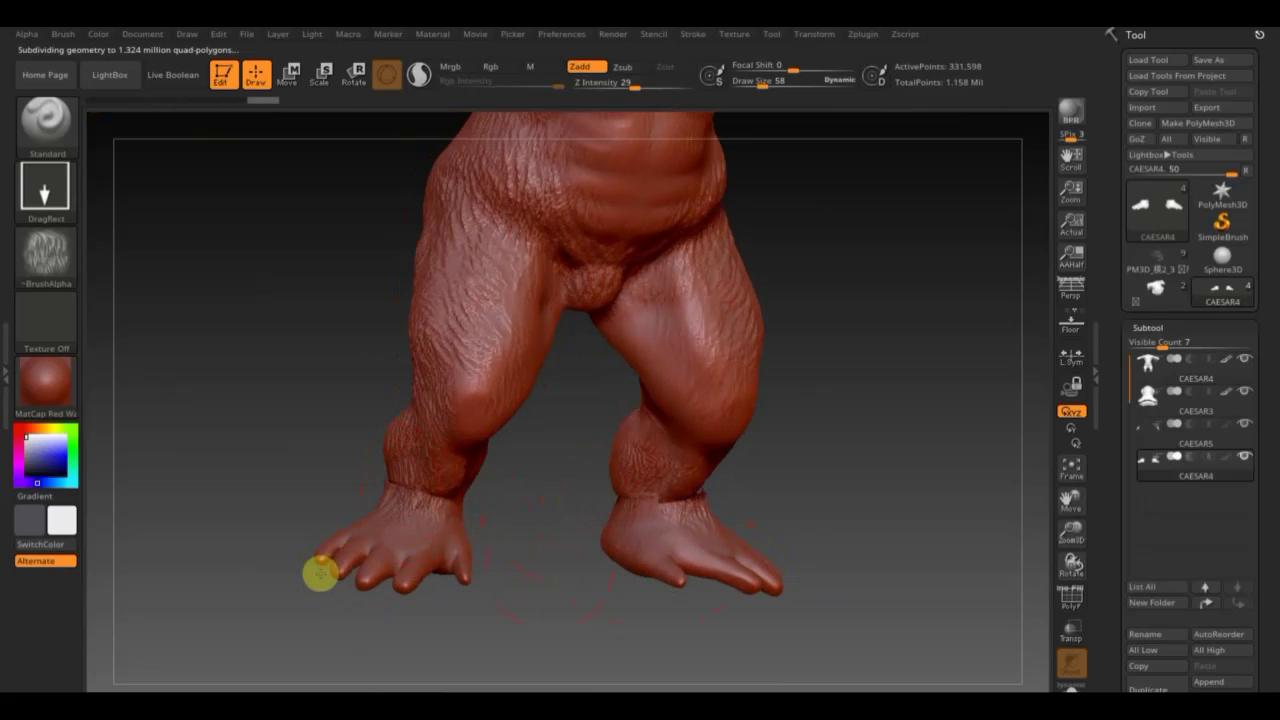
{"action": "left_click_drag", "start_coordinate": [411, 571], "coordinate": [470, 523]}
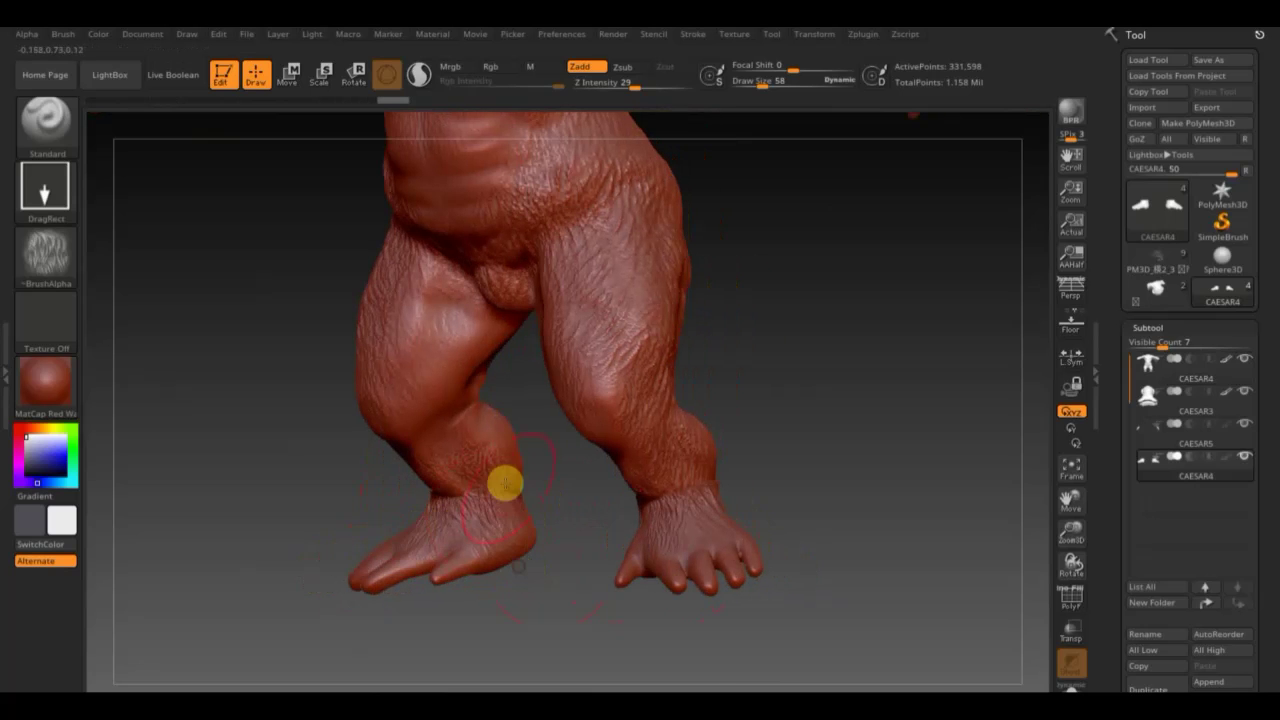
{"action": "mouse_move", "coordinate": [769, 506]}
{"action": "left_mouse_down"}
{"action": "mouse_move", "coordinate": [806, 511]}
{"action": "mouse_move", "coordinate": [626, 503]}
{"action": "left_mouse_up"}
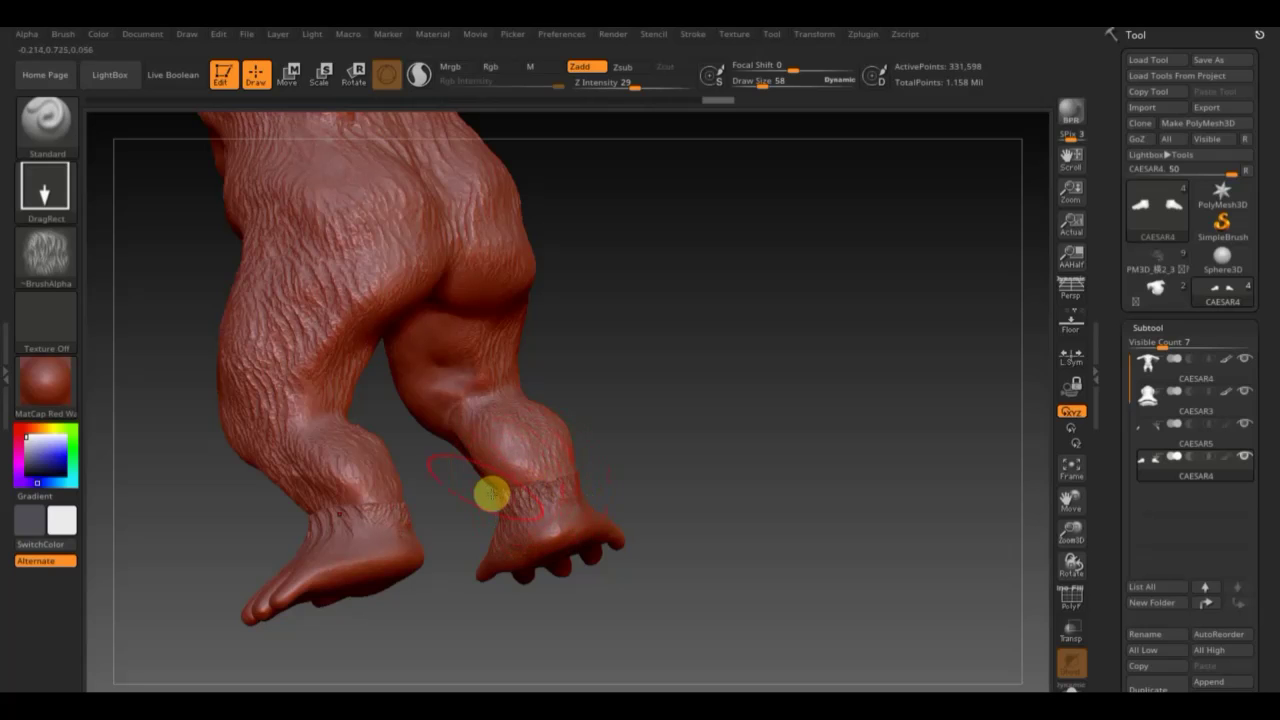
{"action": "left_click", "coordinate": [500, 442], "text": "alt"}
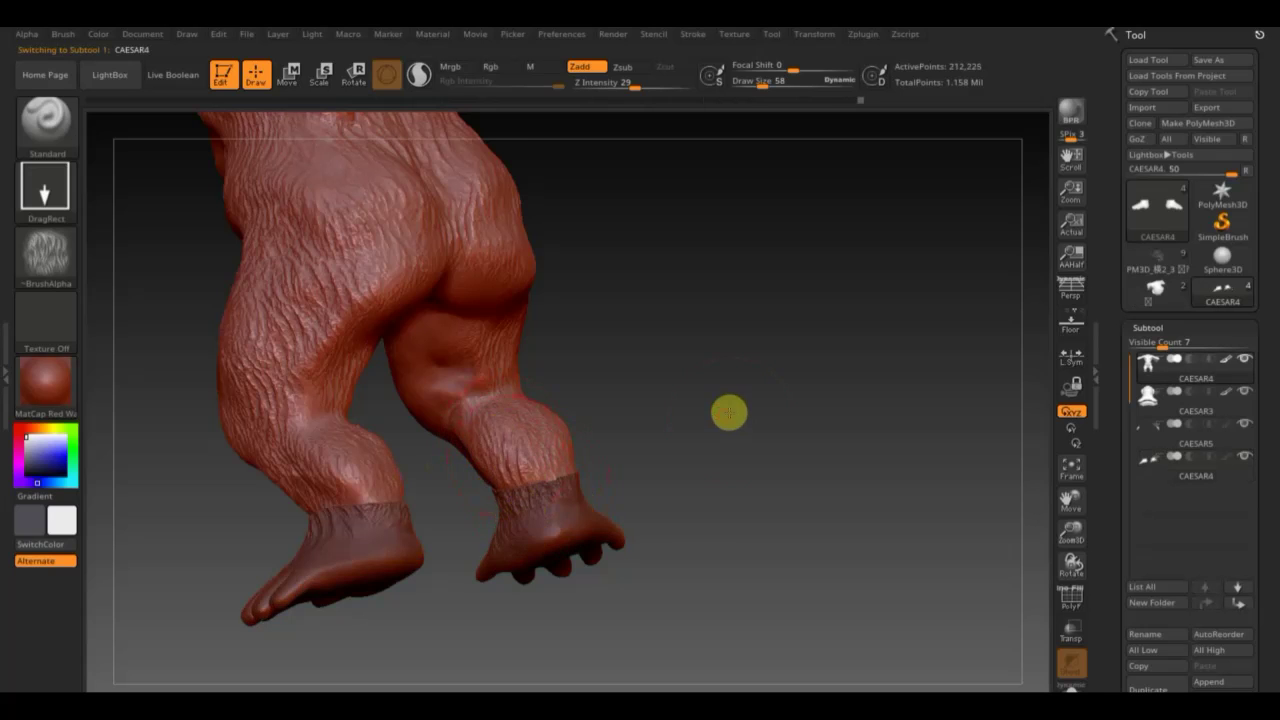
Smooth the calves, ankles and back of the legs, then pan up to the back and shoulders.
{"action": "mouse_move", "coordinate": [729, 411]}
{"action": "left_mouse_down"}
{"action": "mouse_move", "coordinate": [680, 451]}
{"action": "mouse_move", "coordinate": [564, 466]}
{"action": "left_mouse_up"}
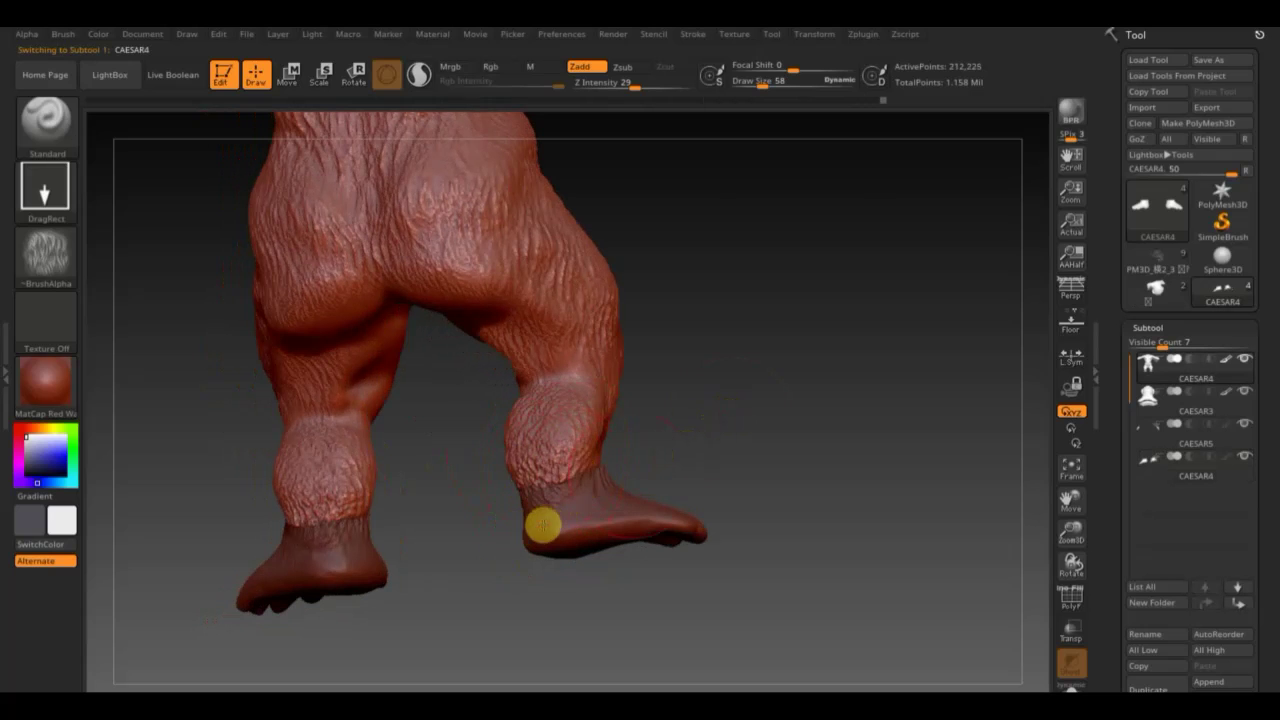
{"action": "left_click_drag", "start_coordinate": [542, 525], "coordinate": [654, 446]}
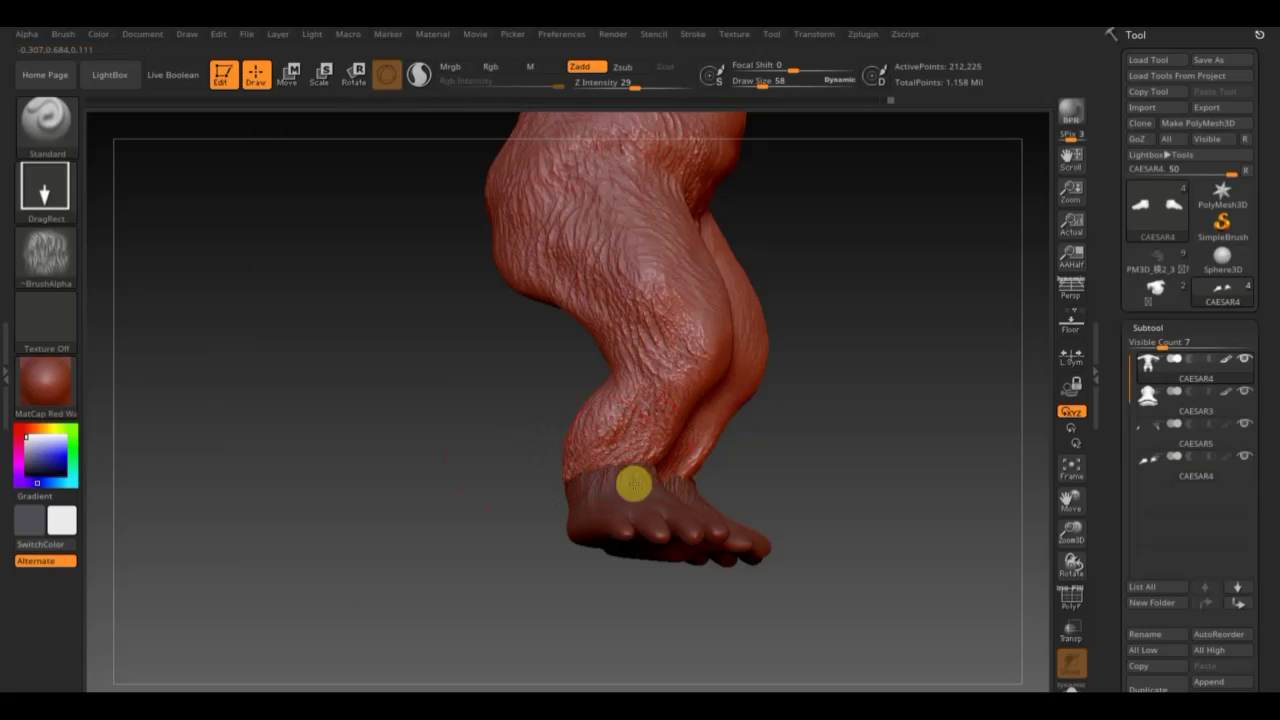
{"action": "left_click_drag", "start_coordinate": [843, 469], "coordinate": [651, 469]}
{"action": "left_click_drag", "start_coordinate": [557, 443], "coordinate": [553, 401], "text": "shift"}
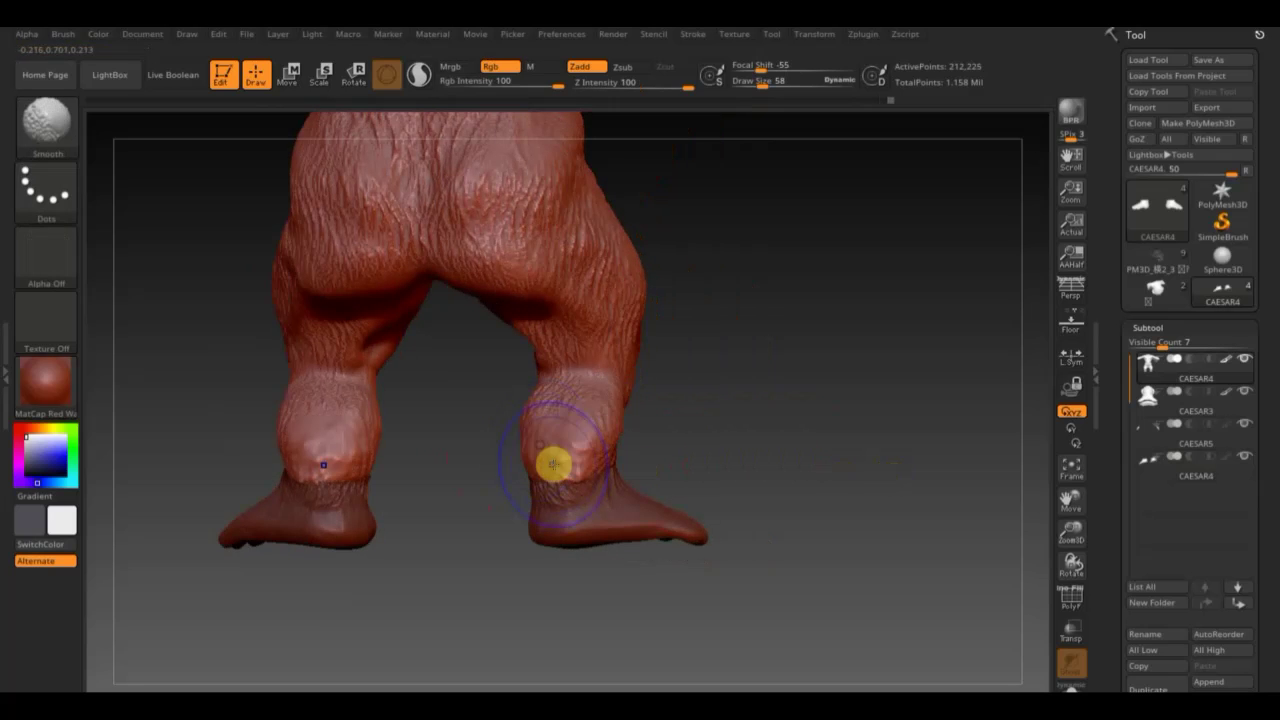
{"action": "left_click_drag", "start_coordinate": [637, 443], "coordinate": [743, 477]}
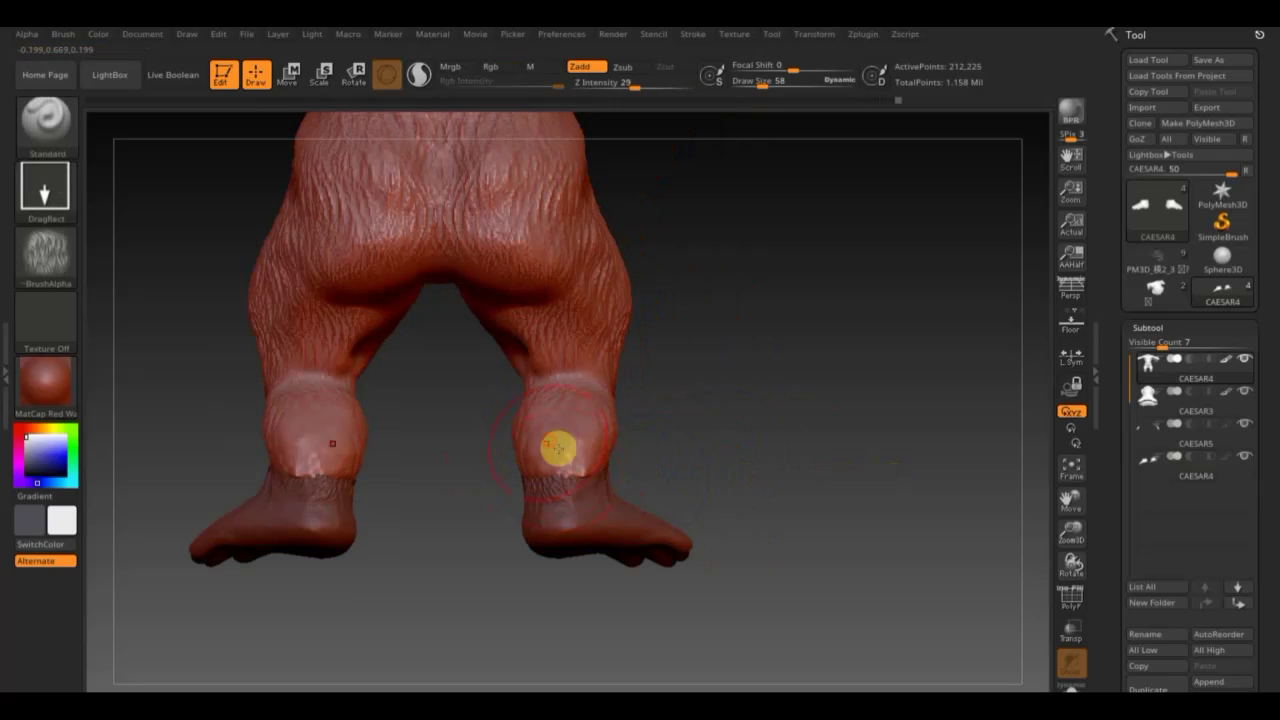
{"action": "left_click_drag", "start_coordinate": [548, 486], "coordinate": [540, 511], "text": "shift"}
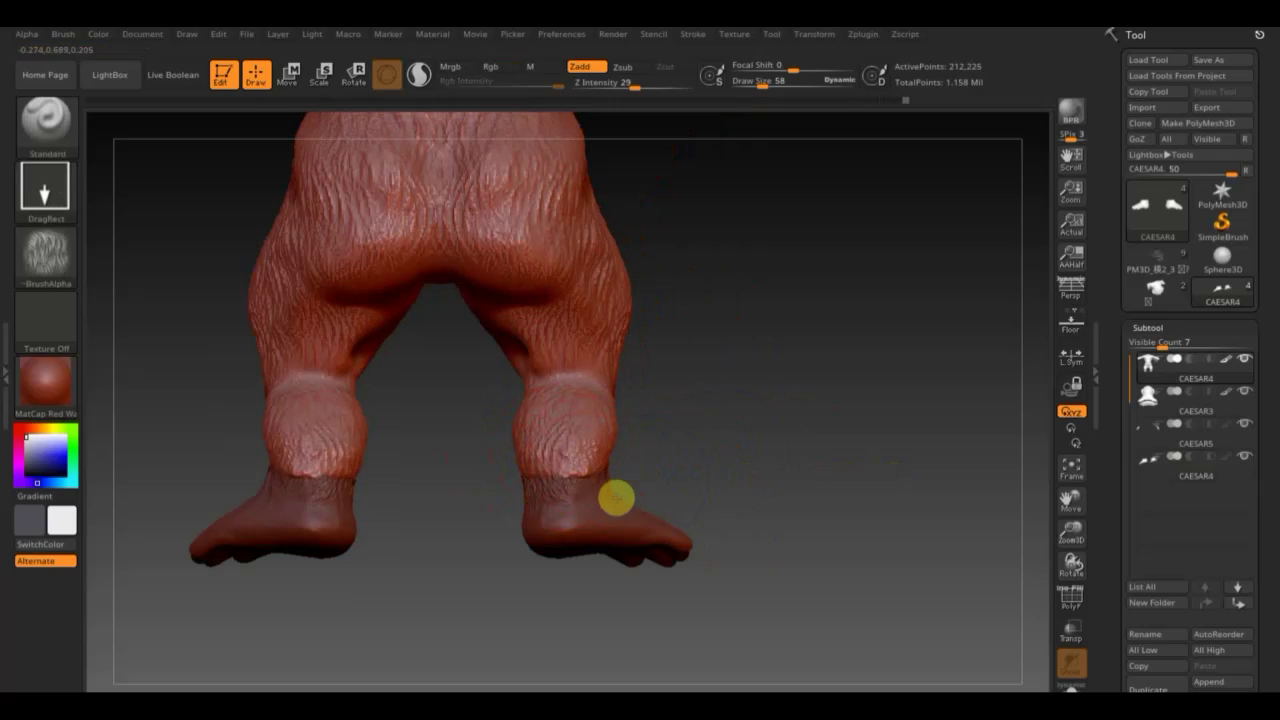
{"action": "mouse_move", "coordinate": [624, 513]}
{"action": "left_mouse_down"}
{"action": "mouse_move", "coordinate": [760, 457]}
{"action": "mouse_move", "coordinate": [780, 466]}
{"action": "mouse_move", "coordinate": [748, 468]}
{"action": "left_mouse_up"}
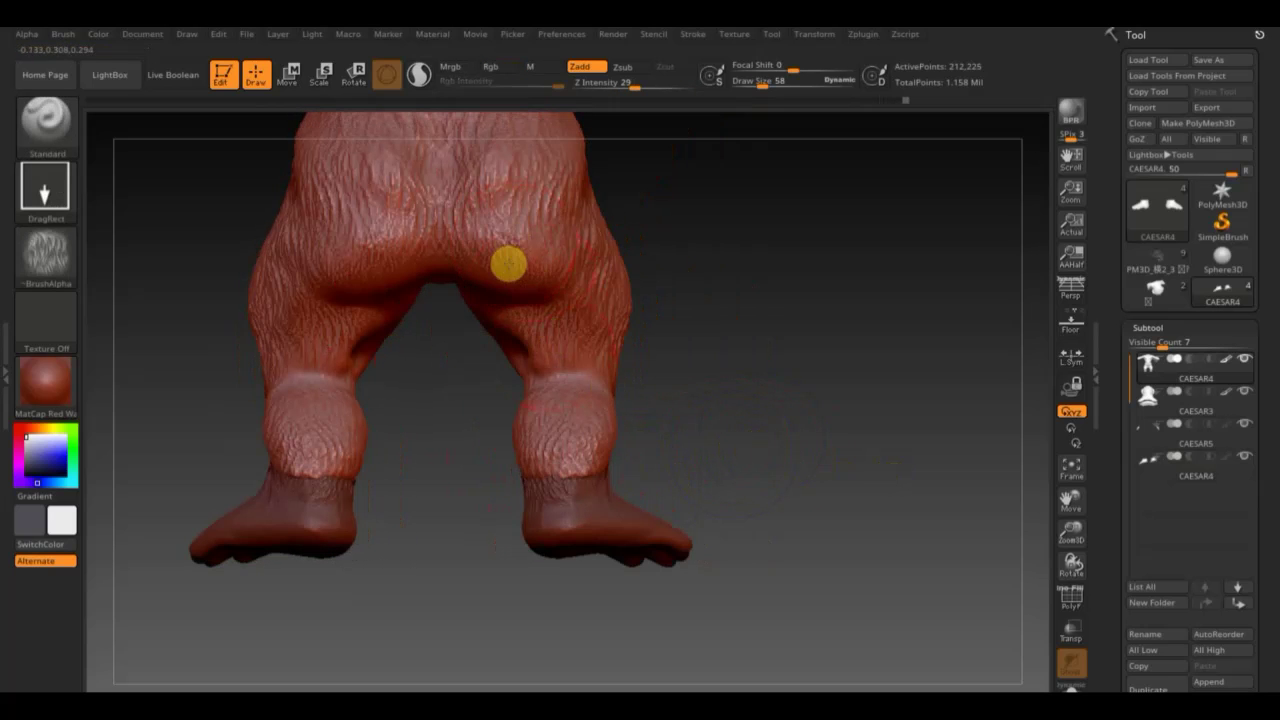
{"action": "left_click_drag", "start_coordinate": [754, 289], "coordinate": [760, 643], "text": "alt"}
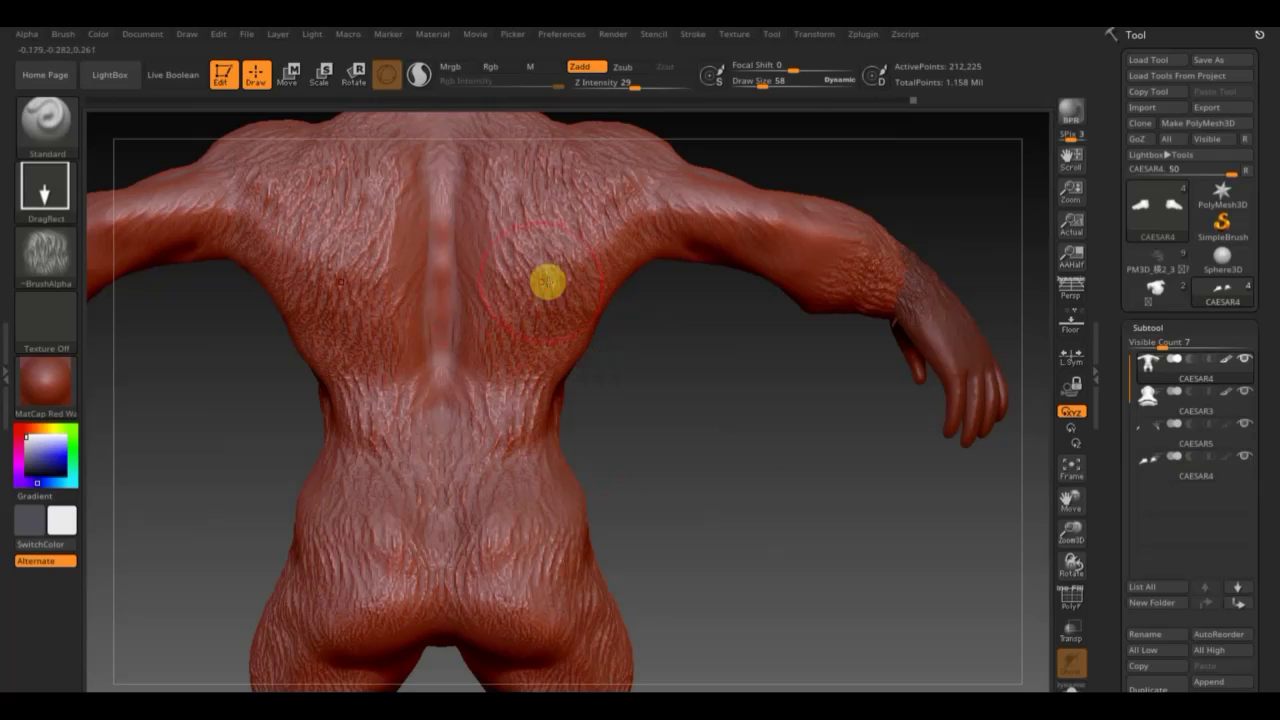
Stamp symmetrical hair-like texture down the upper and lower back.
{"action": "mouse_move", "coordinate": [547, 282]}
{"action": "left_mouse_down"}
{"action": "mouse_move", "coordinate": [603, 297]}
{"action": "mouse_move", "coordinate": [631, 326]}
{"action": "mouse_move", "coordinate": [614, 363]}
{"action": "mouse_move", "coordinate": [626, 421]}
{"action": "left_mouse_up"}
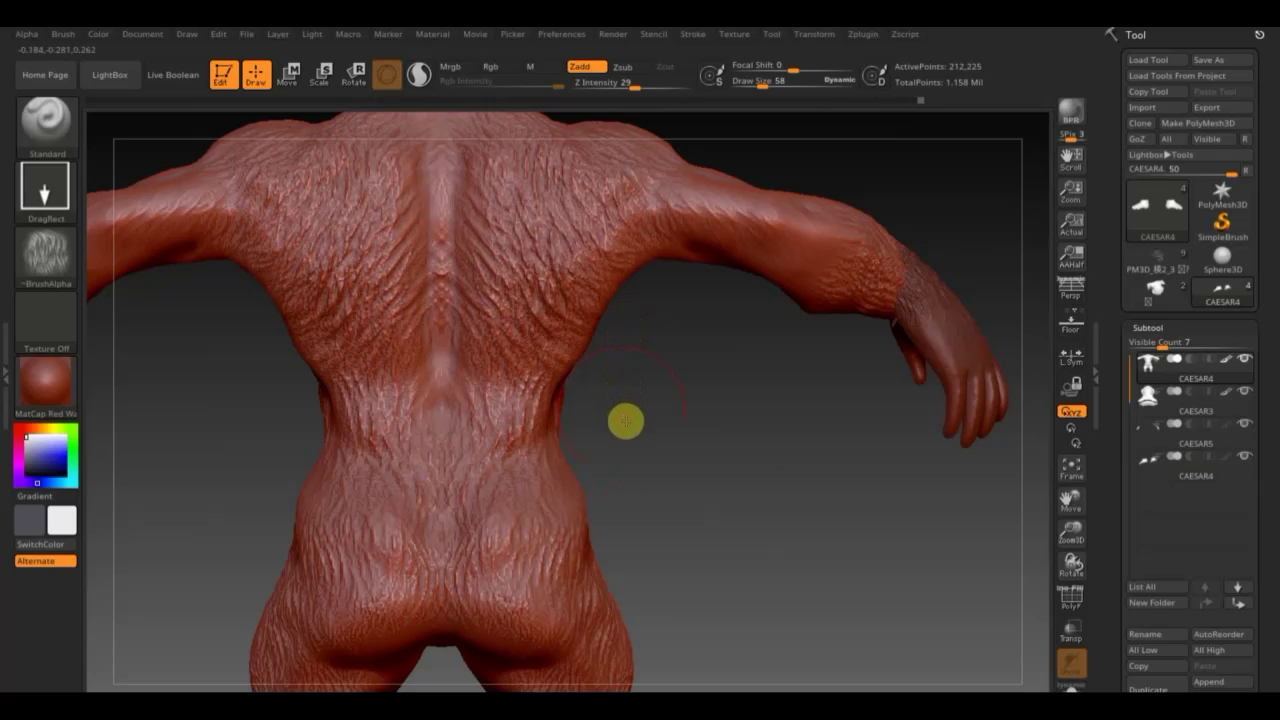
{"action": "left_click_drag", "start_coordinate": [586, 214], "coordinate": [668, 325]}
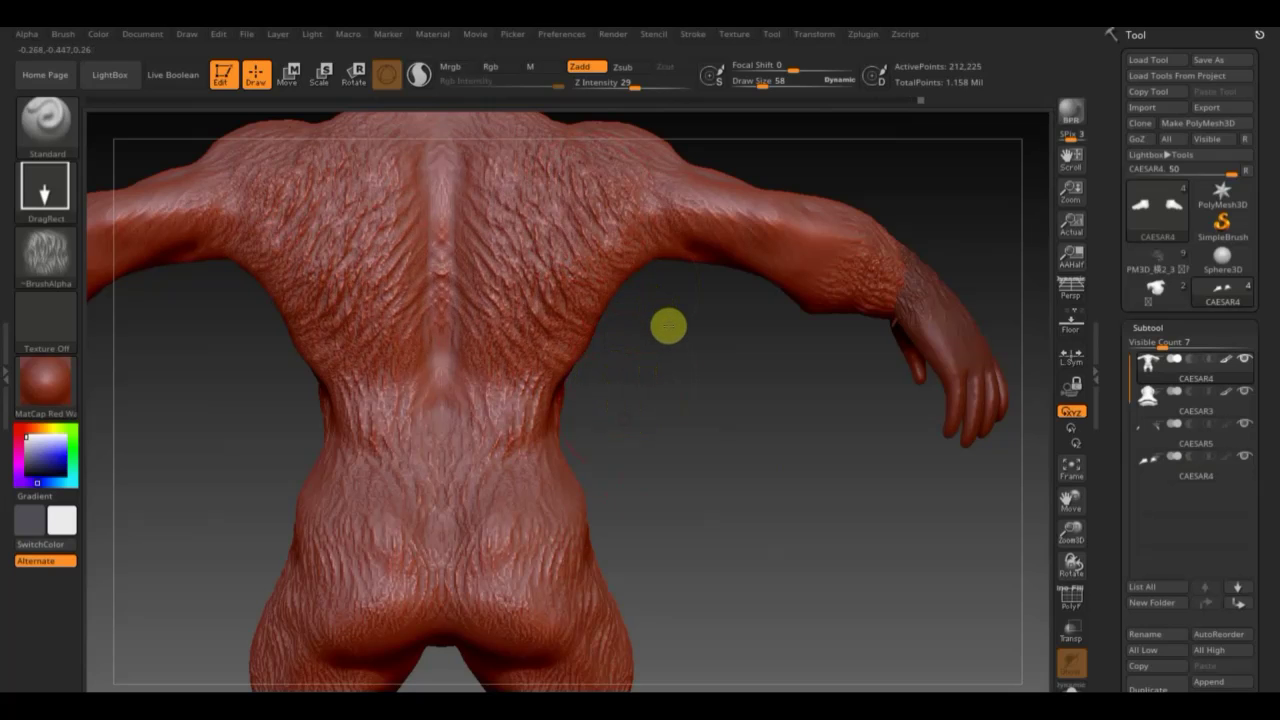
{"action": "left_click_drag", "start_coordinate": [537, 394], "coordinate": [563, 454]}
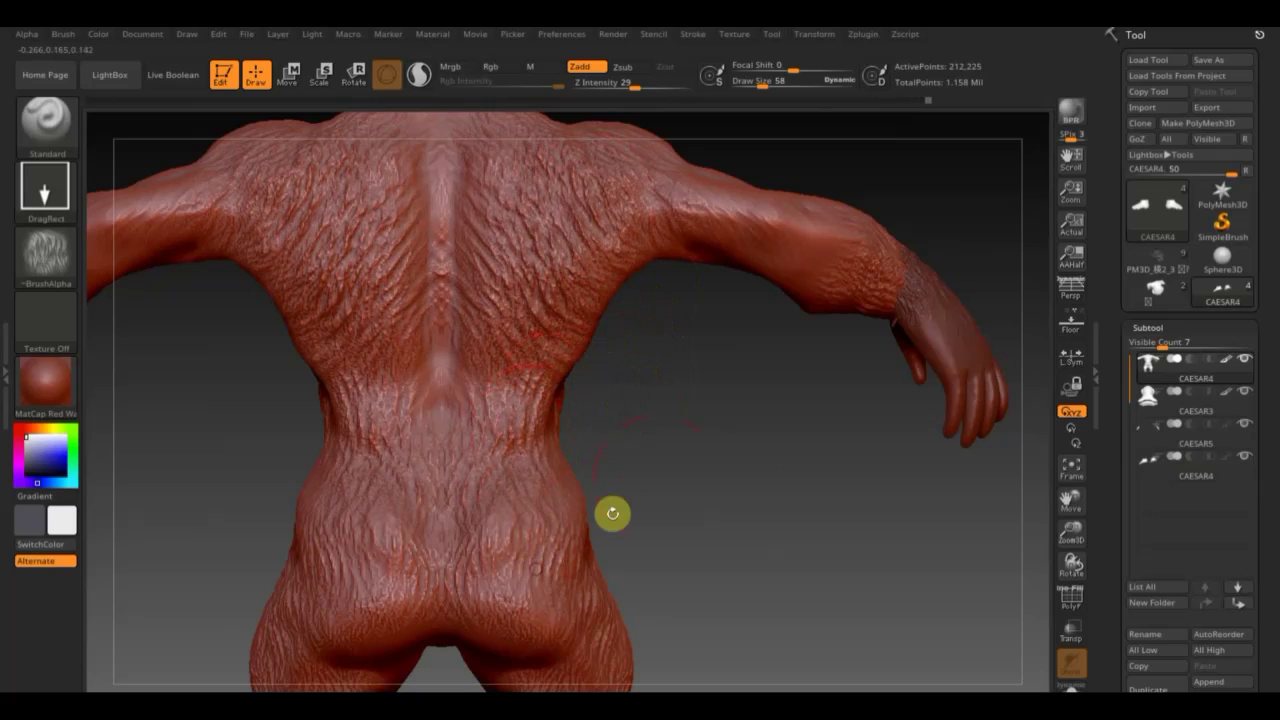
{"action": "left_click_drag", "start_coordinate": [611, 511], "coordinate": [760, 511], "text": "alt"}
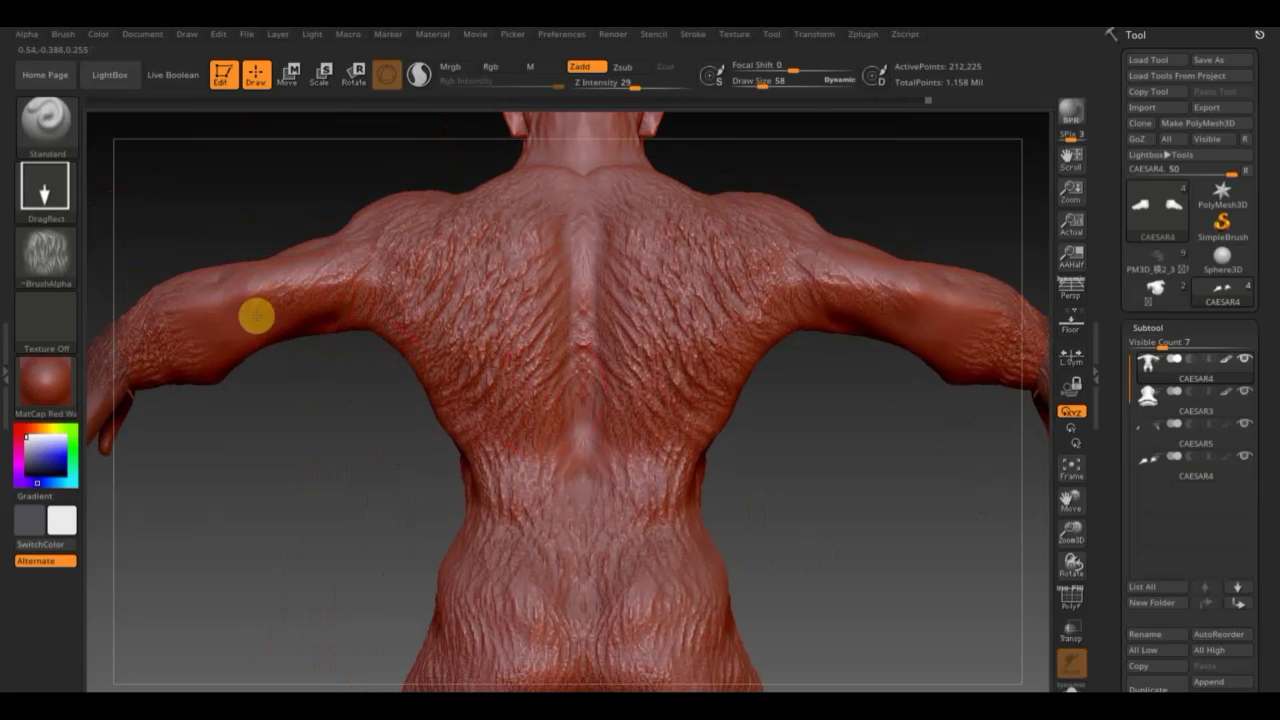
Smooth the upper arms and stamp wrinkle texture onto the forearm, chest and shoulder.
{"action": "left_click_drag", "start_coordinate": [300, 307], "coordinate": [206, 431], "text": "shift"}
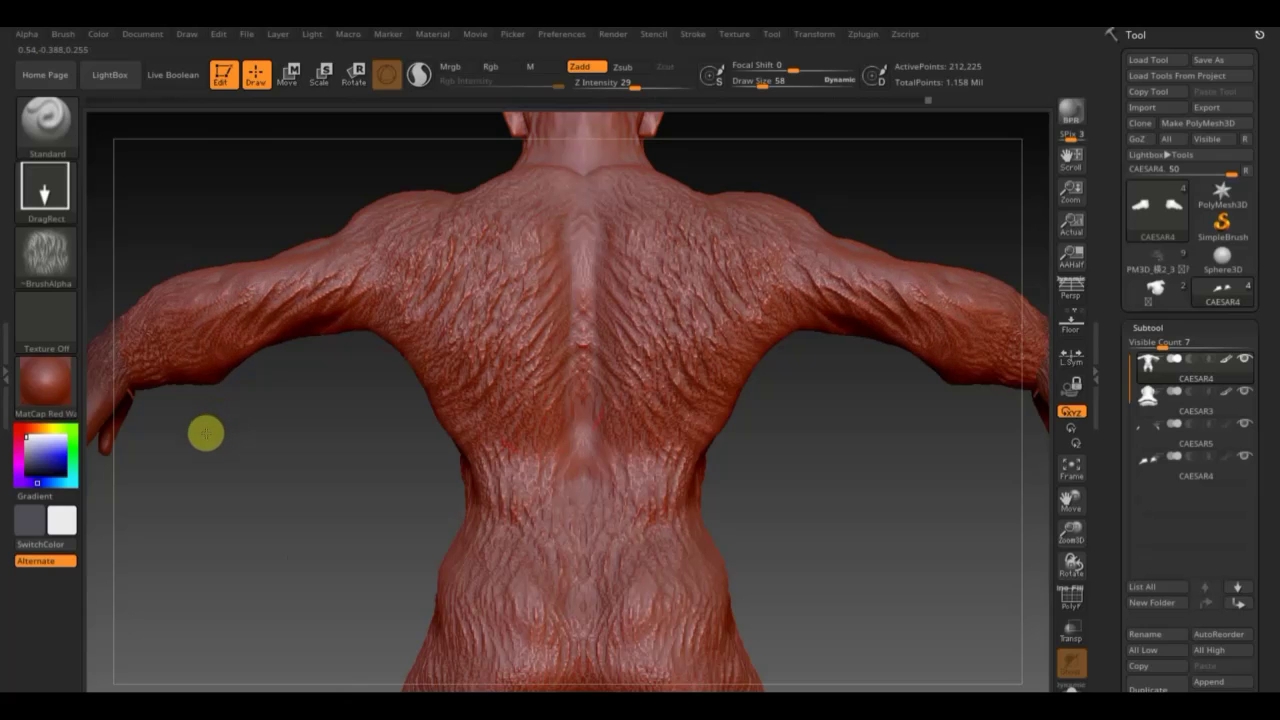
{"action": "mouse_move", "coordinate": [863, 477]}
{"action": "left_mouse_down"}
{"action": "mouse_move", "coordinate": [703, 443]}
{"action": "mouse_move", "coordinate": [723, 449]}
{"action": "mouse_move", "coordinate": [561, 471]}
{"action": "mouse_move", "coordinate": [609, 406]}
{"action": "mouse_move", "coordinate": [816, 401]}
{"action": "left_mouse_up"}
{"action": "mouse_move", "coordinate": [643, 343]}
{"action": "left_mouse_down"}
{"action": "mouse_move", "coordinate": [708, 451]}
{"action": "mouse_move", "coordinate": [963, 391]}
{"action": "mouse_move", "coordinate": [923, 386]}
{"action": "left_mouse_up"}
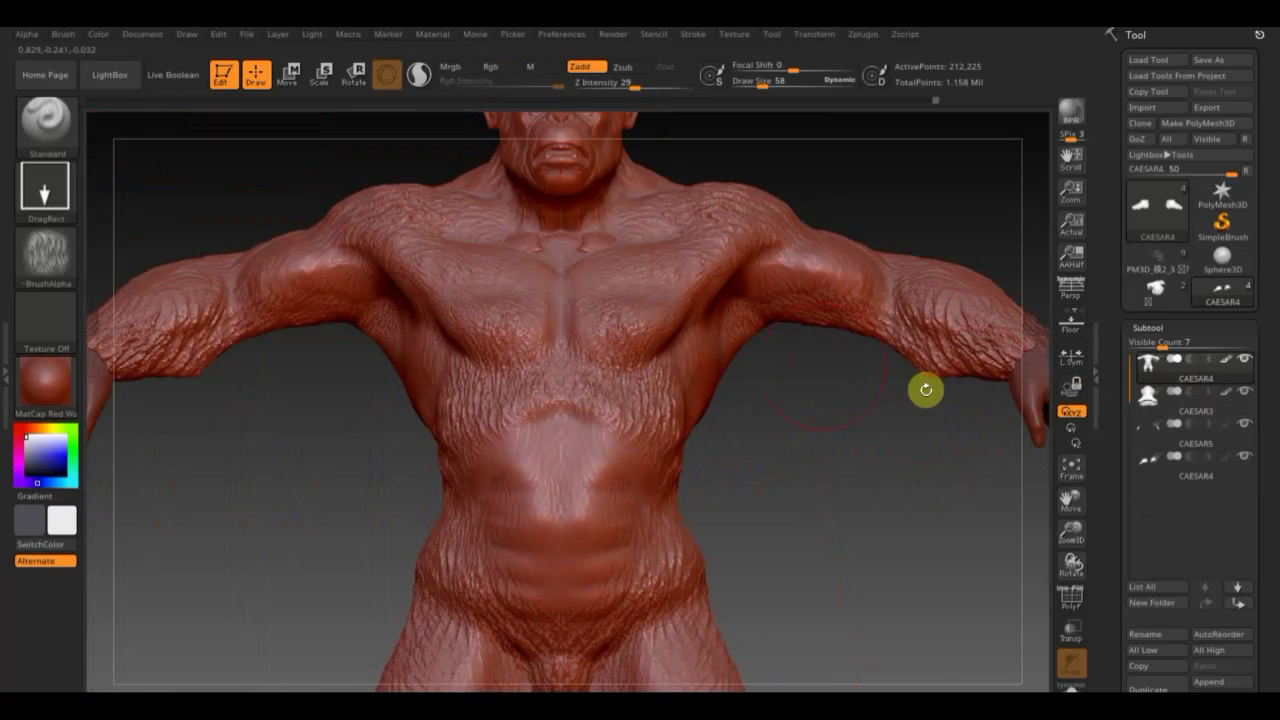
{"action": "mouse_move", "coordinate": [703, 243]}
{"action": "left_mouse_down"}
{"action": "mouse_move", "coordinate": [723, 286]}
{"action": "mouse_move", "coordinate": [801, 331]}
{"action": "left_mouse_up"}
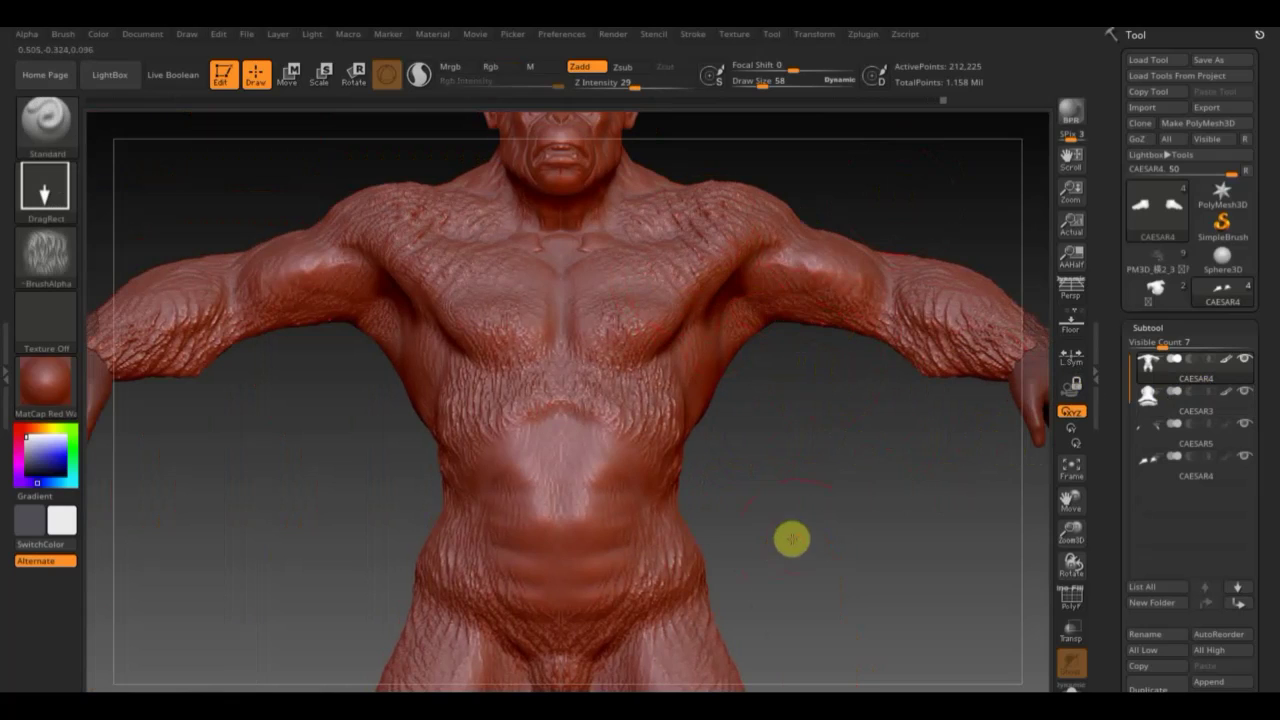
{"action": "mouse_move", "coordinate": [789, 537]}
{"action": "left_mouse_down"}
{"action": "mouse_move", "coordinate": [767, 474]}
{"action": "mouse_move", "coordinate": [674, 503]}
{"action": "mouse_move", "coordinate": [700, 529]}
{"action": "mouse_move", "coordinate": [780, 526]}
{"action": "mouse_move", "coordinate": [778, 514]}
{"action": "mouse_move", "coordinate": [897, 509]}
{"action": "mouse_move", "coordinate": [886, 474]}
{"action": "left_mouse_up"}
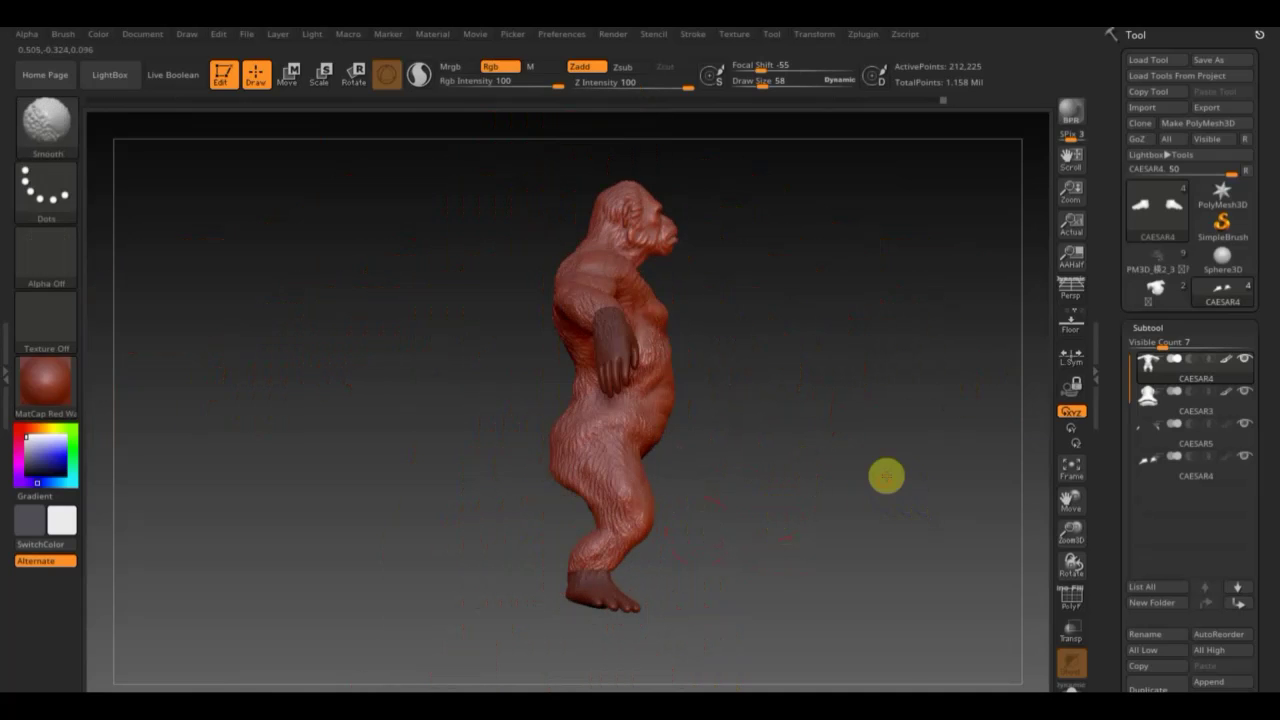
Make CAESAR3 active, frame the head and set Draw Size to 24.
{"action": "left_click", "coordinate": [632, 200], "text": "alt"}
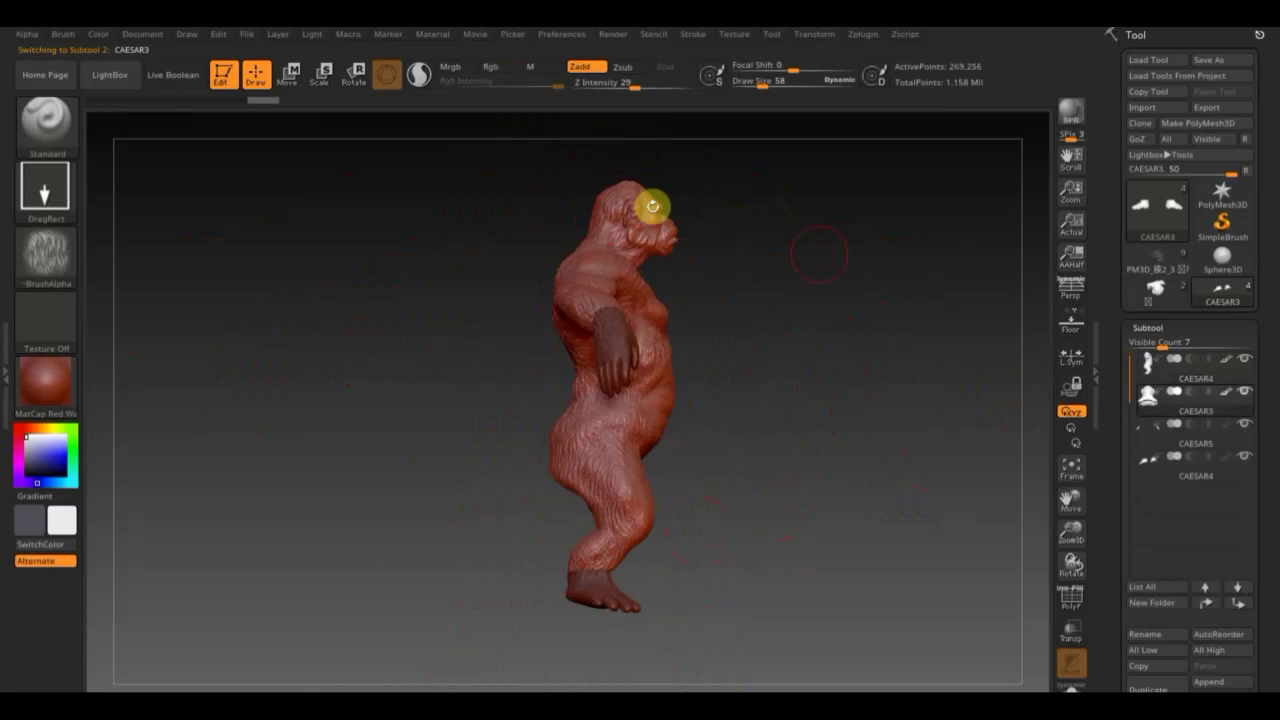
{"action": "mouse_move", "coordinate": [820, 257]}
{"action": "left_mouse_down", "text": "alt"}
{"action": "mouse_move", "coordinate": [714, 463]}
{"action": "mouse_move", "coordinate": [737, 489]}
{"action": "left_mouse_up", "text": "alt"}
{"action": "left_click_drag", "start_coordinate": [843, 615], "coordinate": [771, 603], "text": "alt"}
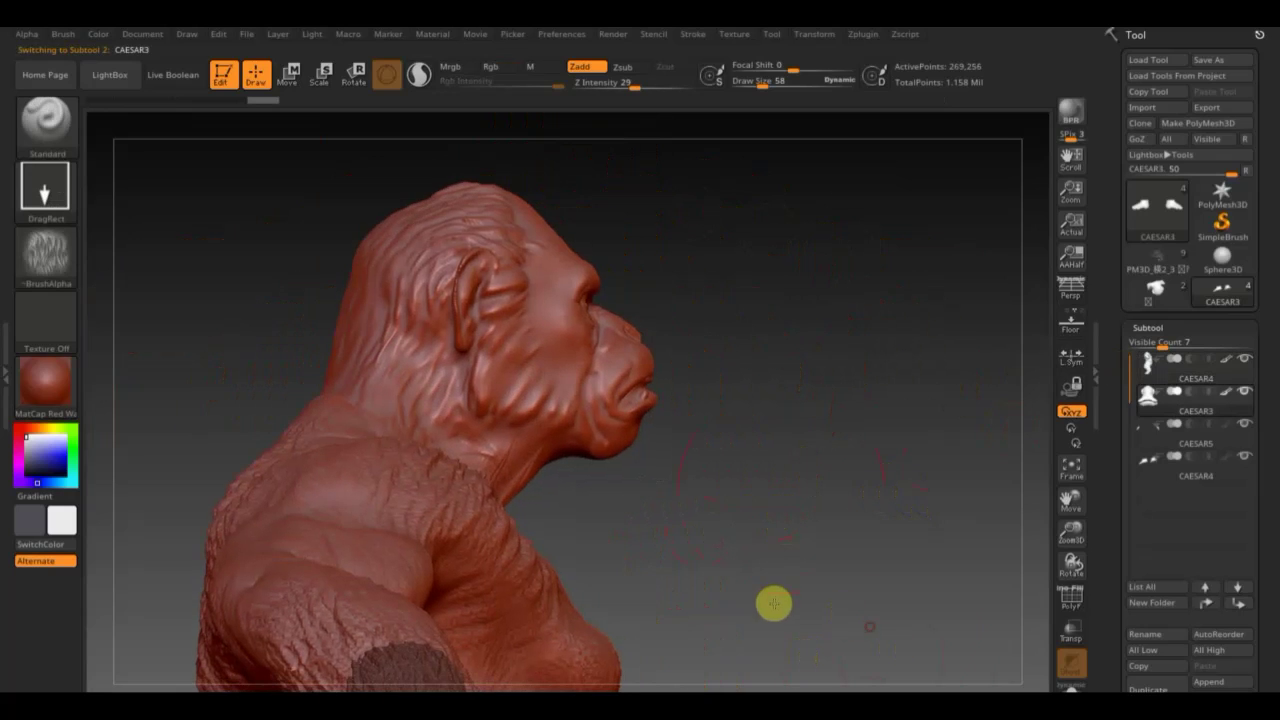
{"action": "mouse_move", "coordinate": [763, 84]}
{"action": "left_mouse_down"}
{"action": "mouse_move", "coordinate": [749, 82]}
{"action": "mouse_move", "coordinate": [760, 91]}
{"action": "left_mouse_up"}
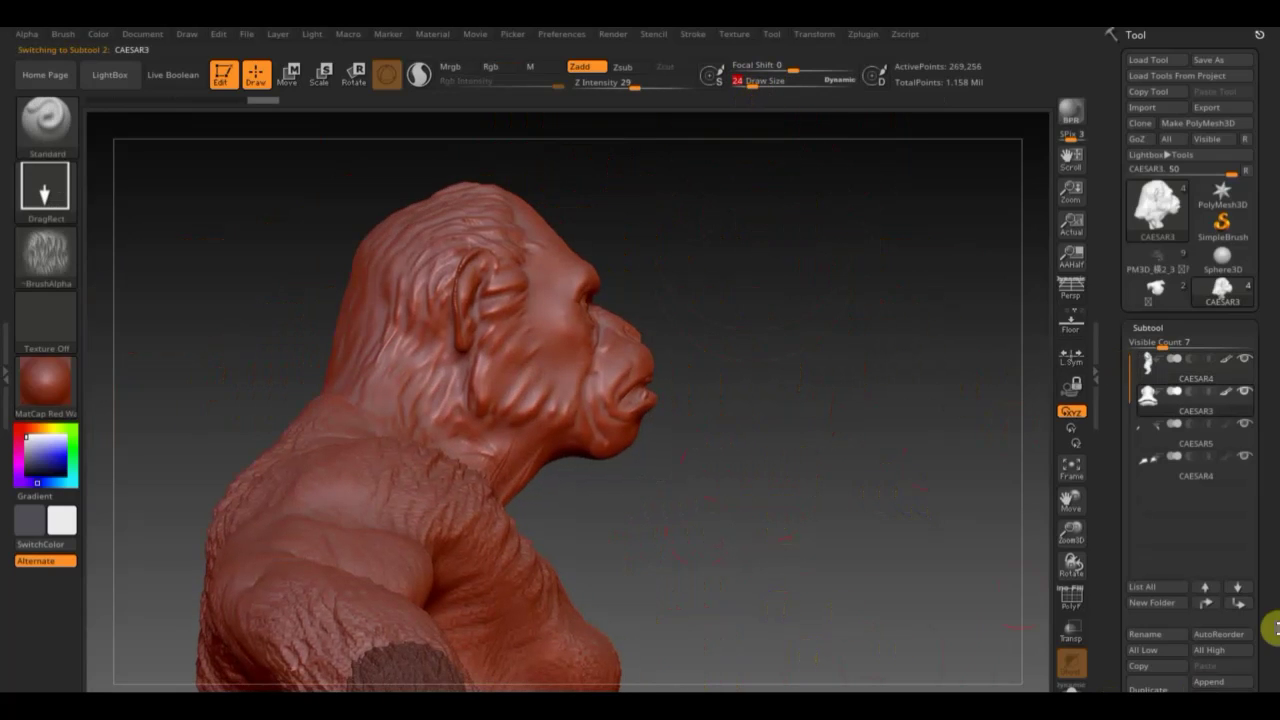
Duplicate the subtool, then delete the CAESAR4_1 copy and confirm.
{"action": "left_click_drag", "start_coordinate": [1262, 653], "coordinate": [1265, 596]}
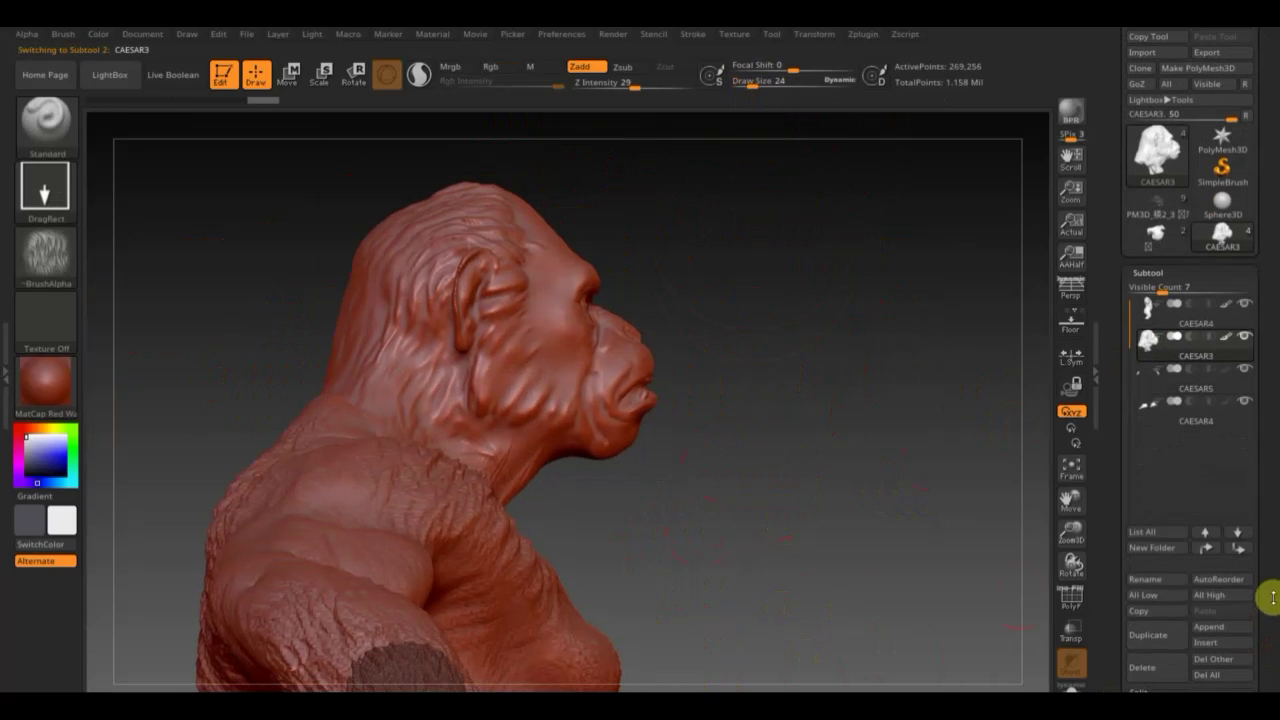
{"action": "left_click", "coordinate": [1158, 637]}
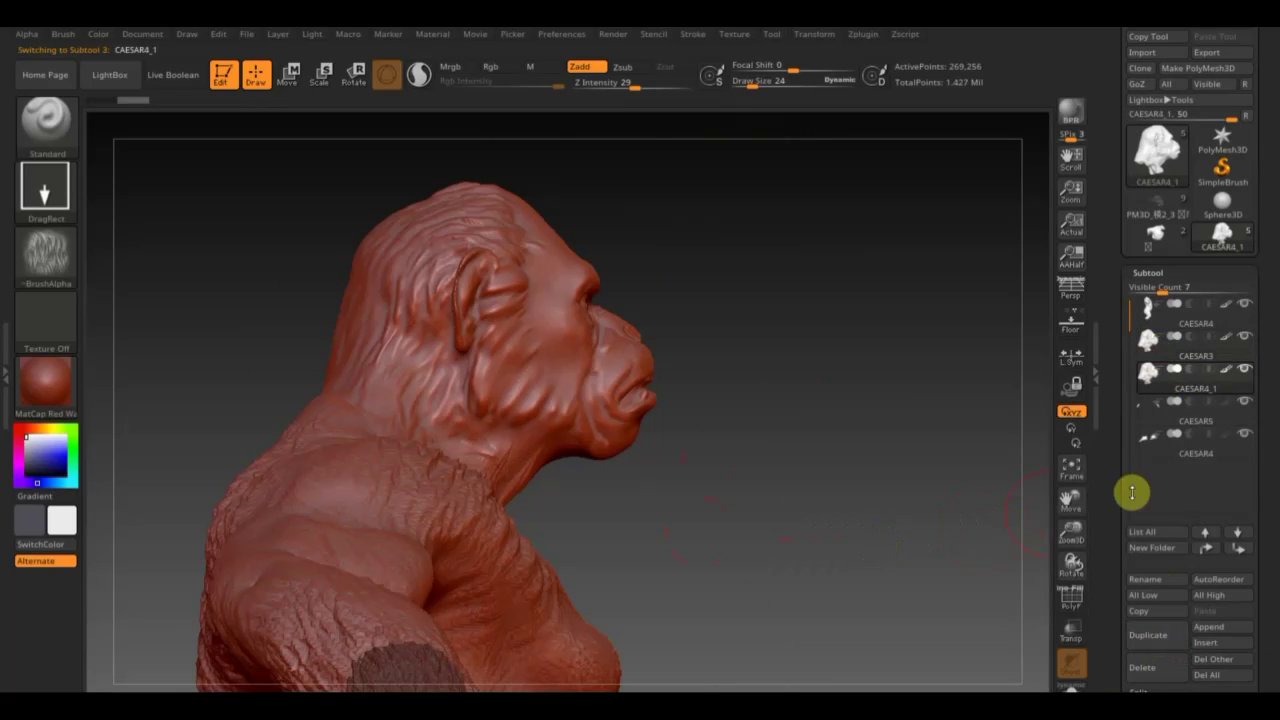
{"action": "left_click", "coordinate": [1177, 666]}
{"action": "left_click", "coordinate": [995, 682]}
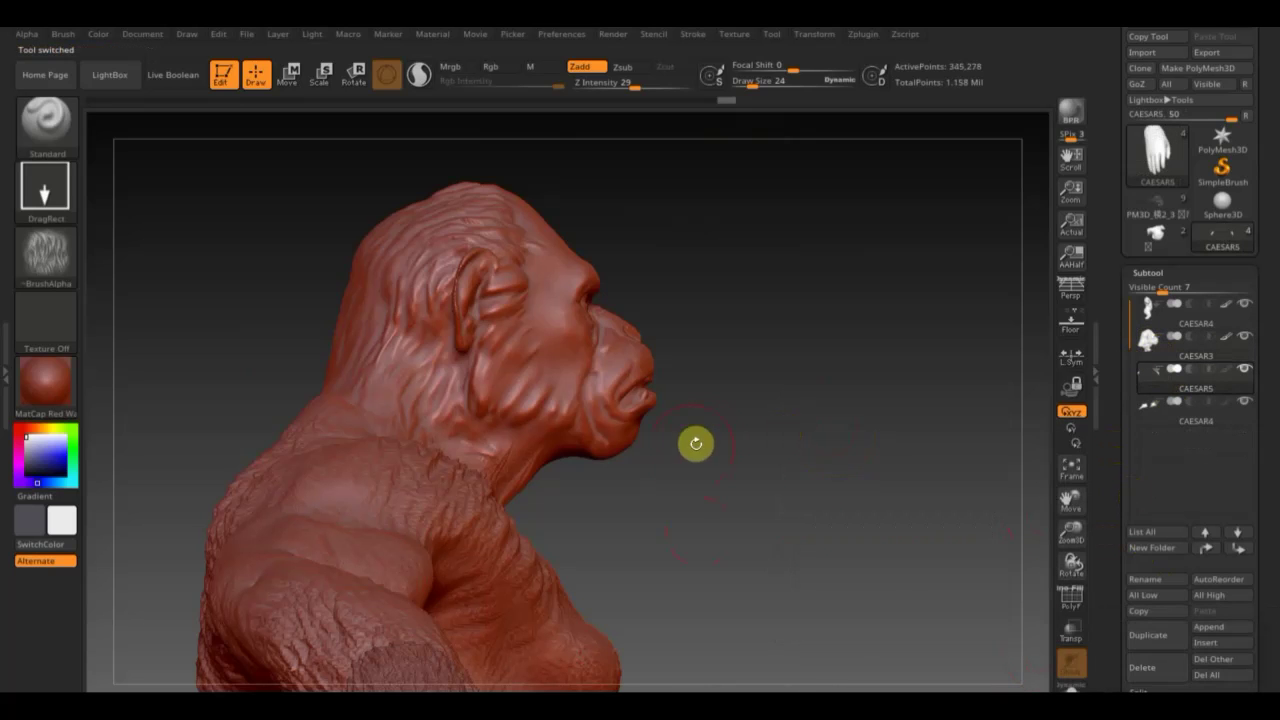
Set Draw Size to 10 and reselect the CAESAR3 head subtool.
{"action": "key", "text": "ctrl"}
{"action": "left_click_drag", "start_coordinate": [780, 80], "coordinate": [751, 82]}
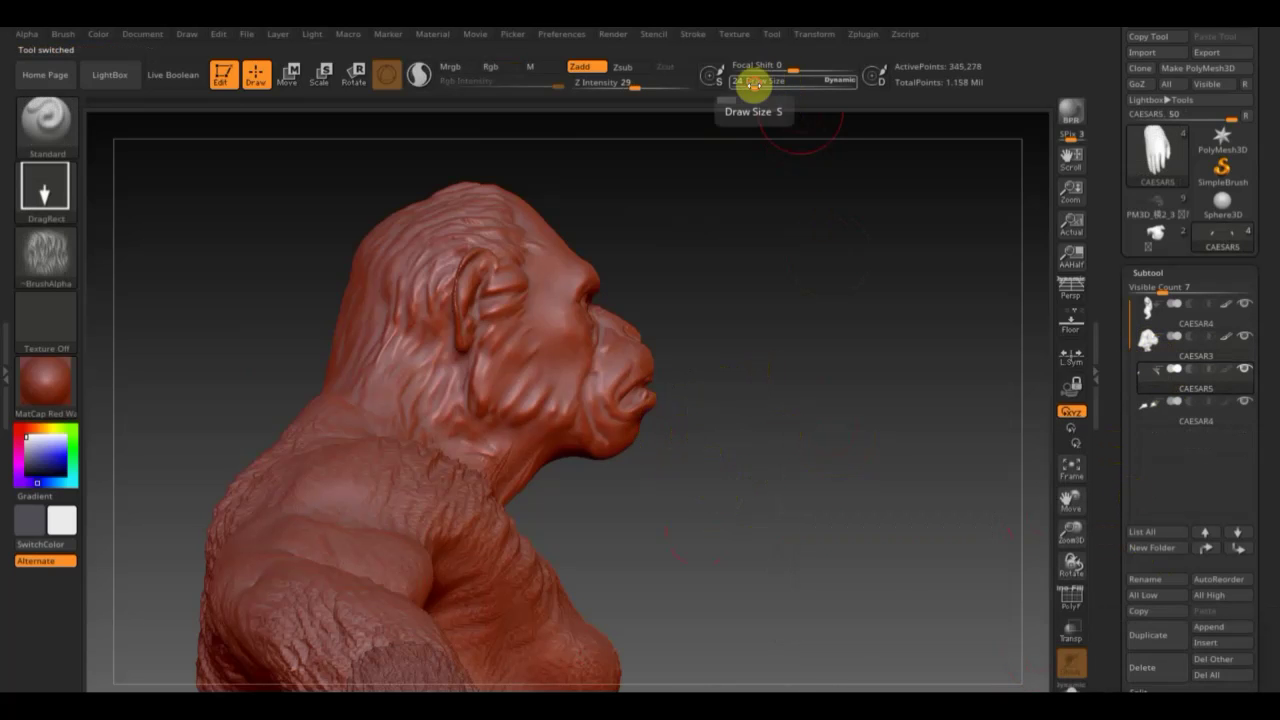
{"action": "key", "text": "ctrl"}
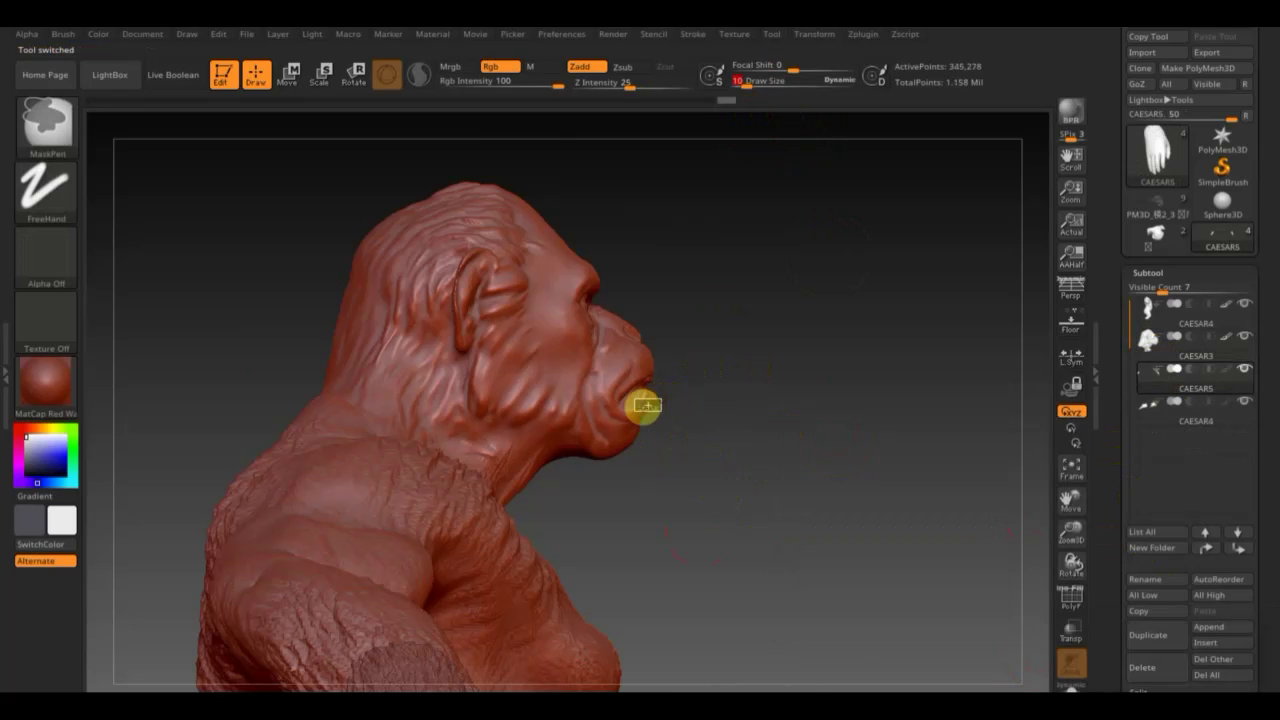
{"action": "left_click_drag", "start_coordinate": [646, 404], "coordinate": [650, 420], "text": "ctrl+shift"}
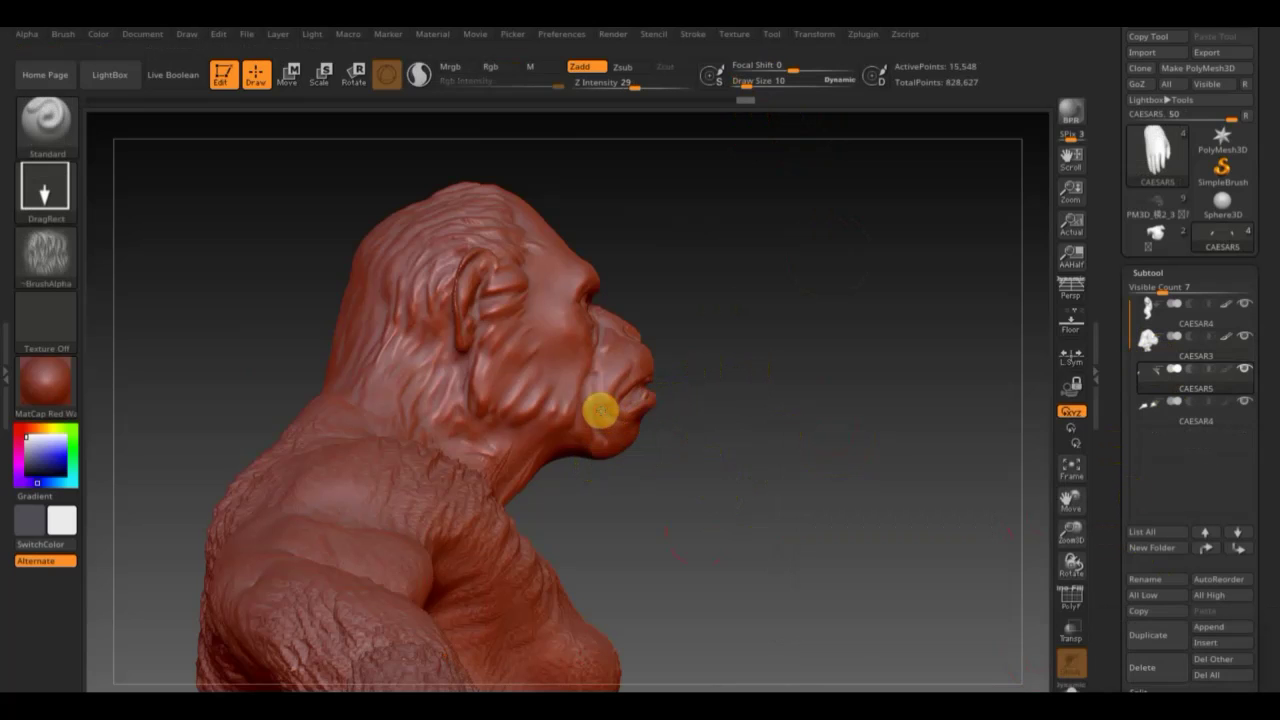
{"action": "left_click", "coordinate": [600, 410], "text": "alt"}
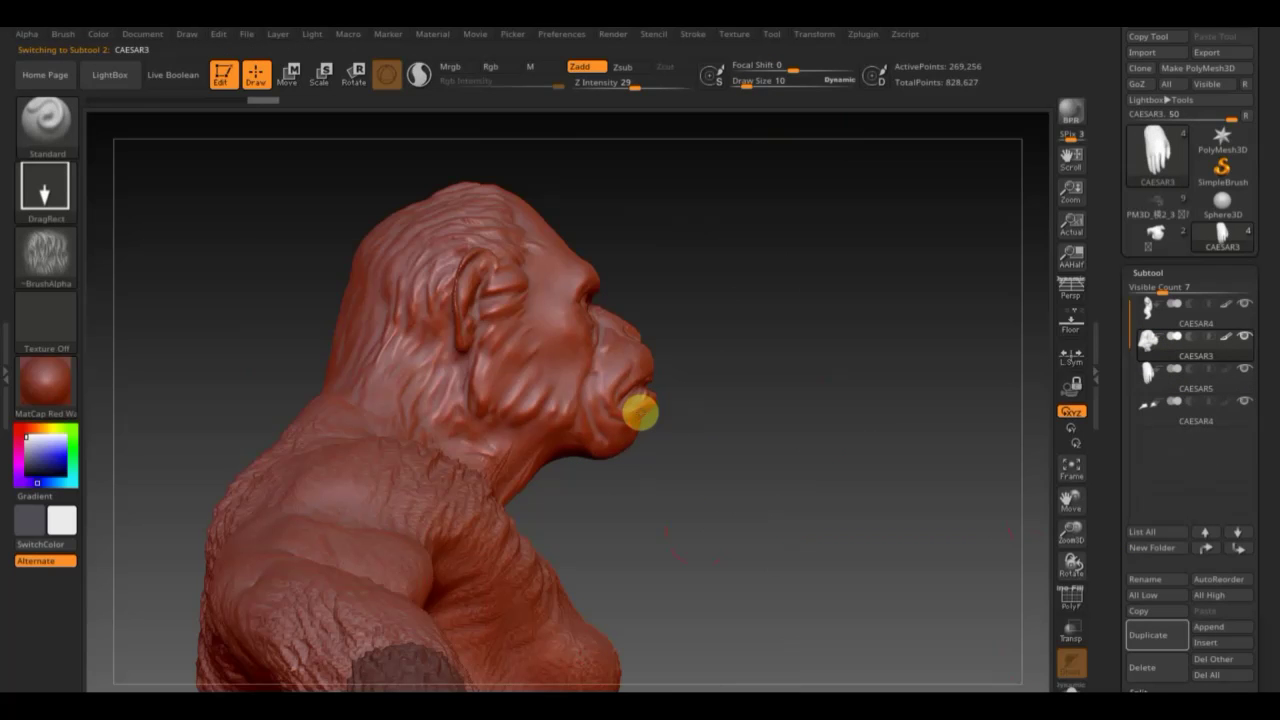
Mask the chin and jaw, extending the mask over the lower lip.
{"action": "key", "text": "ctrl"}
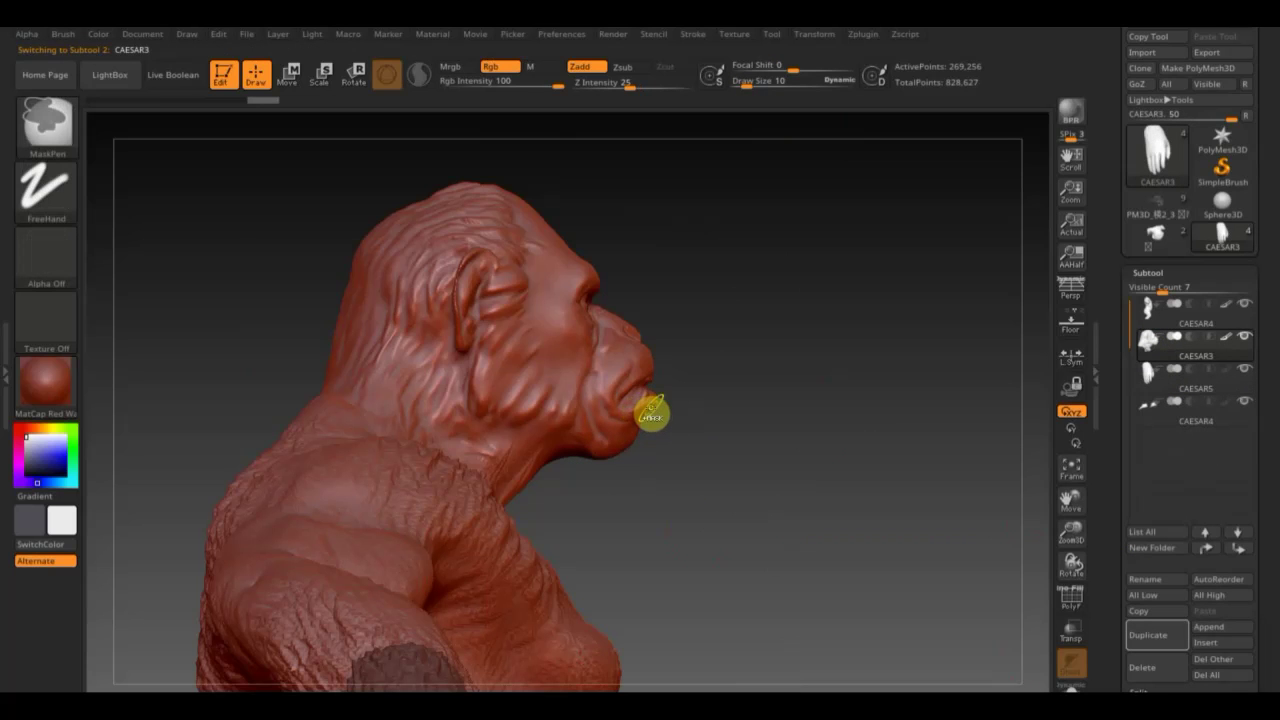
{"action": "mouse_move", "coordinate": [754, 460]}
{"action": "left_mouse_down"}
{"action": "mouse_move", "coordinate": [720, 449]}
{"action": "mouse_move", "coordinate": [769, 287]}
{"action": "mouse_move", "coordinate": [774, 486]}
{"action": "mouse_move", "coordinate": [840, 594]}
{"action": "mouse_move", "coordinate": [768, 485]}
{"action": "mouse_move", "coordinate": [720, 486]}
{"action": "left_mouse_up"}
{"action": "key", "text": "ctrl"}
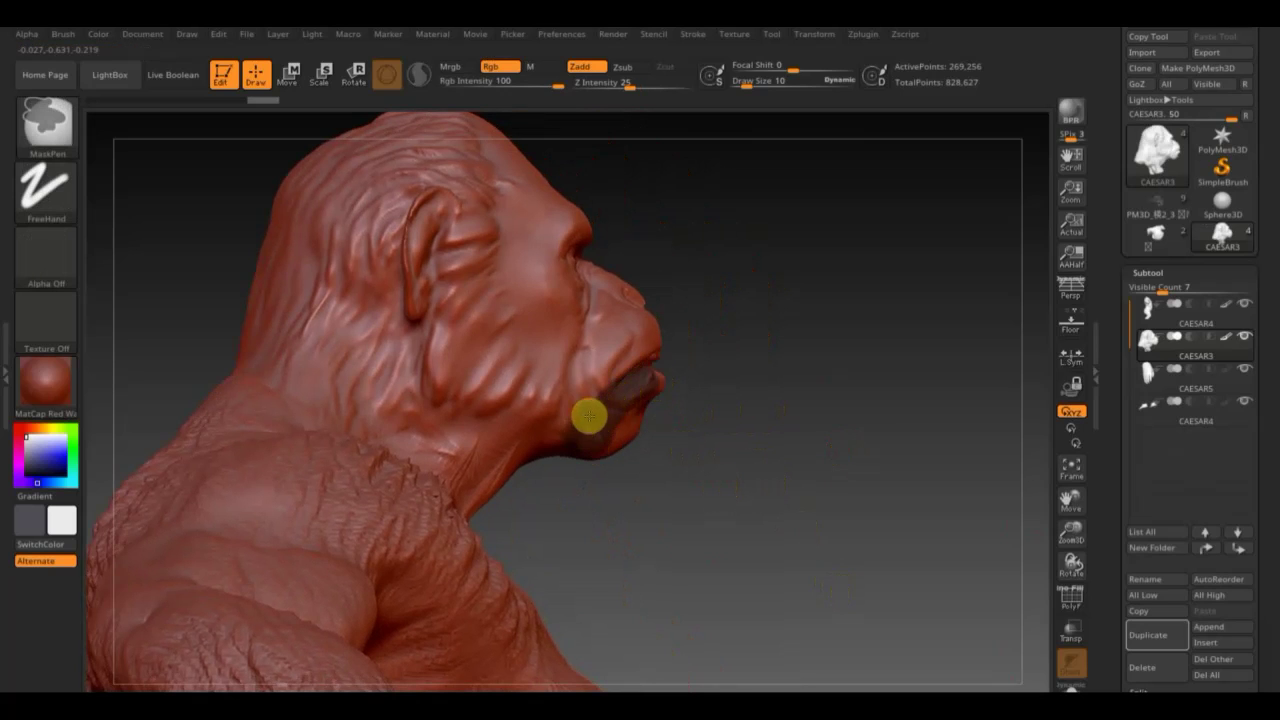
{"action": "mouse_move", "coordinate": [568, 442]}
{"action": "left_mouse_down", "text": "ctrl"}
{"action": "mouse_move", "coordinate": [643, 413]}
{"action": "mouse_move", "coordinate": [737, 409]}
{"action": "mouse_move", "coordinate": [691, 409]}
{"action": "mouse_move", "coordinate": [733, 397]}
{"action": "left_mouse_up", "text": "ctrl"}
{"action": "key", "text": "ctrl"}
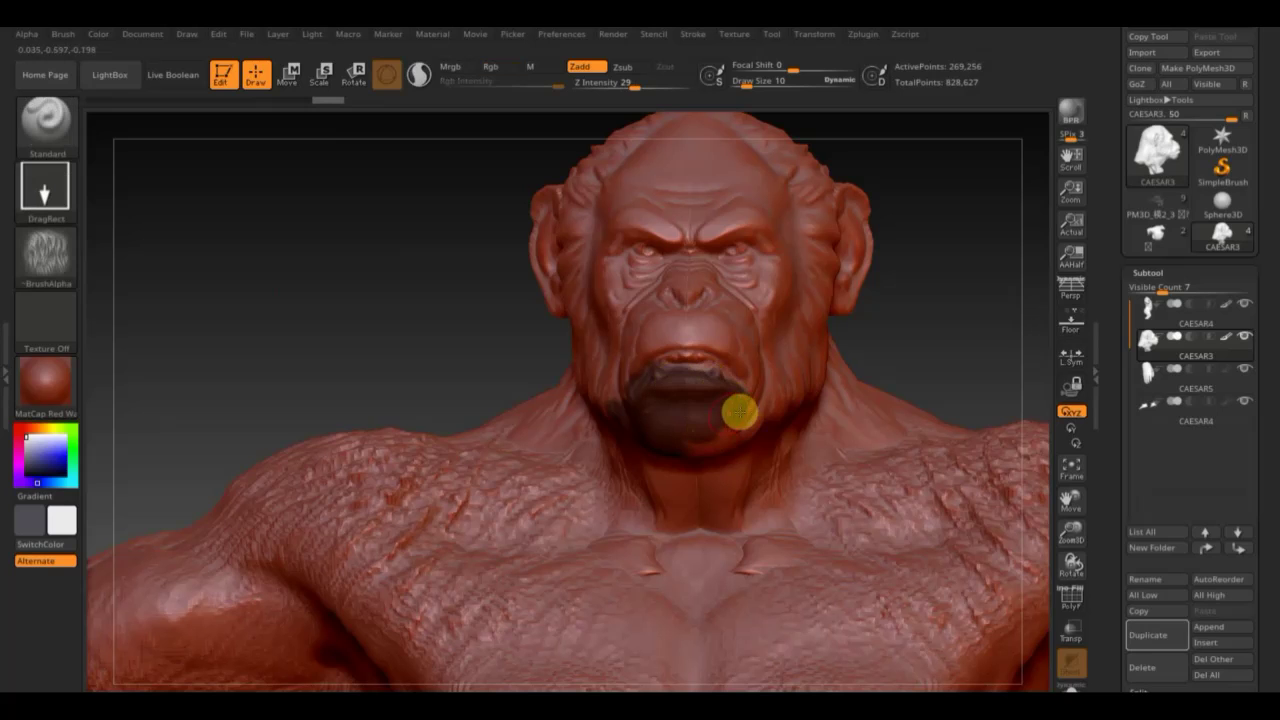
{"action": "mouse_move", "coordinate": [900, 329]}
{"action": "left_mouse_down"}
{"action": "mouse_move", "coordinate": [931, 340]}
{"action": "mouse_move", "coordinate": [909, 346]}
{"action": "left_mouse_up"}
{"action": "left_click_drag", "start_coordinate": [680, 381], "coordinate": [620, 409], "text": "ctrl"}
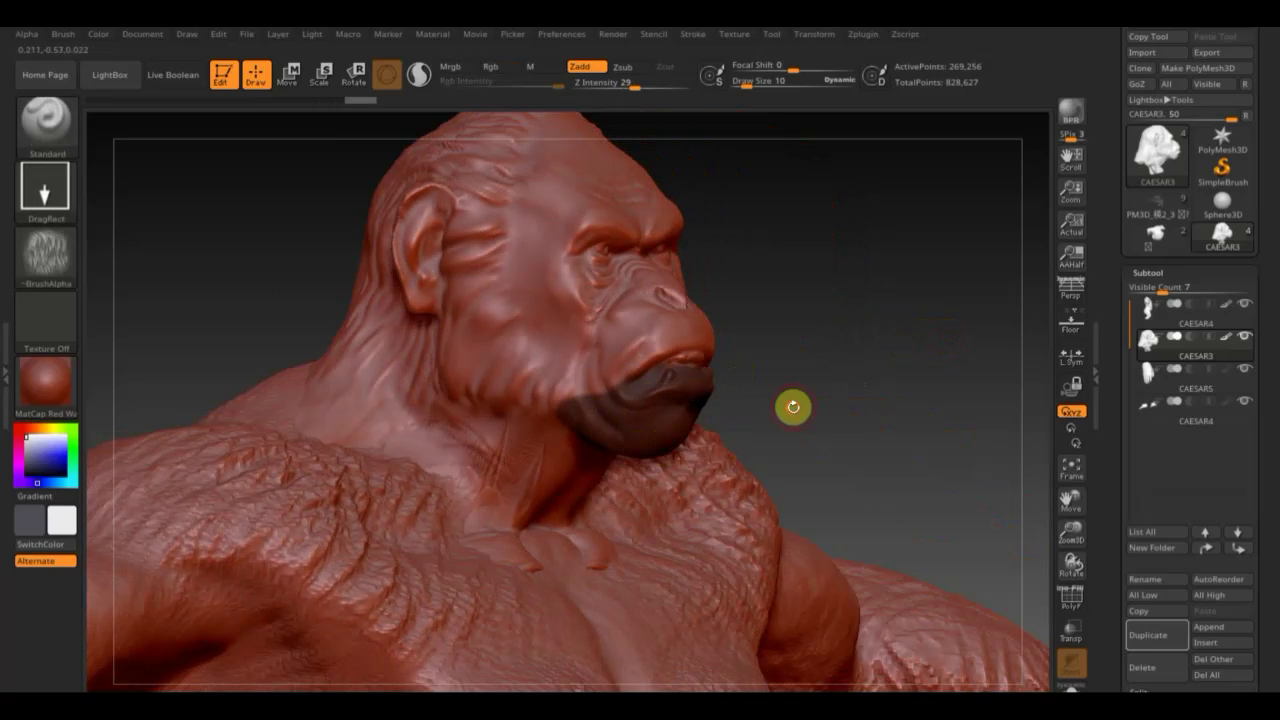
Extend the mask under the jaw, then clear the mask from the chin and neck.
{"action": "mouse_move", "coordinate": [791, 406]}
{"action": "left_mouse_down"}
{"action": "mouse_move", "coordinate": [749, 320]}
{"action": "mouse_move", "coordinate": [722, 474]}
{"action": "left_mouse_up"}
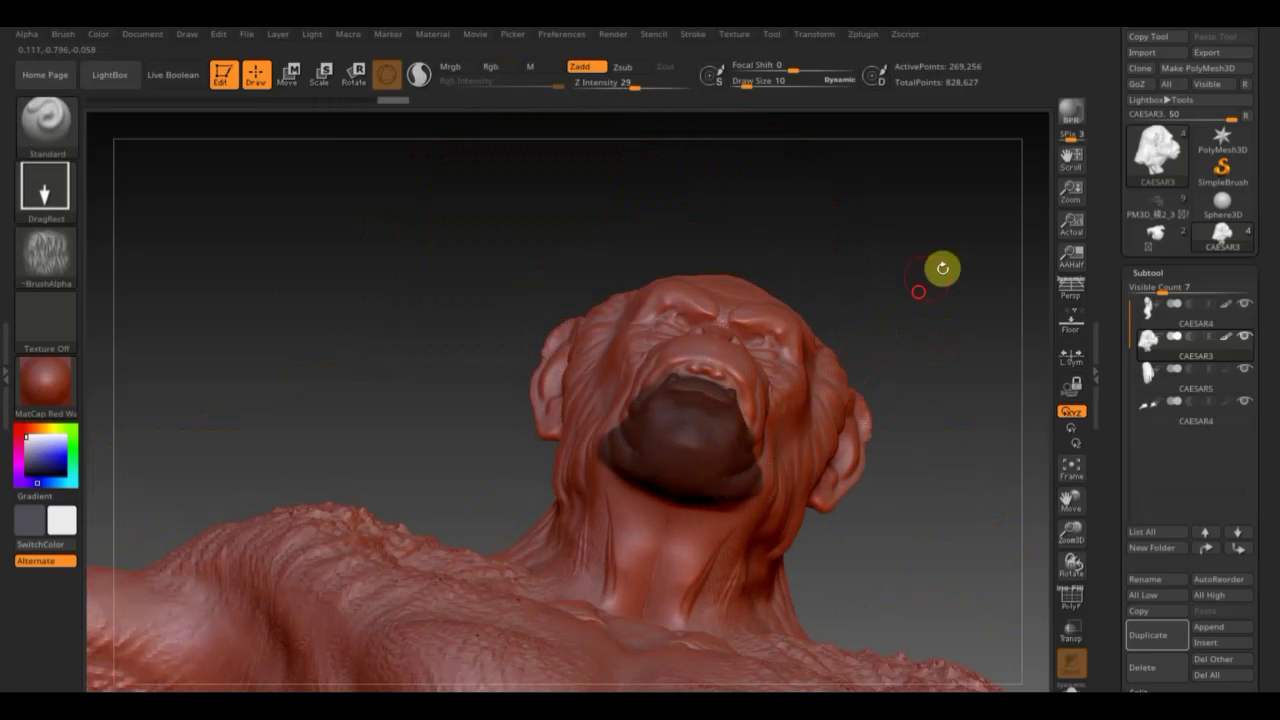
{"action": "mouse_move", "coordinate": [943, 266]}
{"action": "left_mouse_down"}
{"action": "mouse_move", "coordinate": [849, 357]}
{"action": "mouse_move", "coordinate": [856, 346]}
{"action": "left_mouse_up"}
{"action": "mouse_move", "coordinate": [552, 271]}
{"action": "left_mouse_down"}
{"action": "mouse_move", "coordinate": [533, 227]}
{"action": "mouse_move", "coordinate": [554, 214]}
{"action": "mouse_move", "coordinate": [669, 320]}
{"action": "left_mouse_up"}
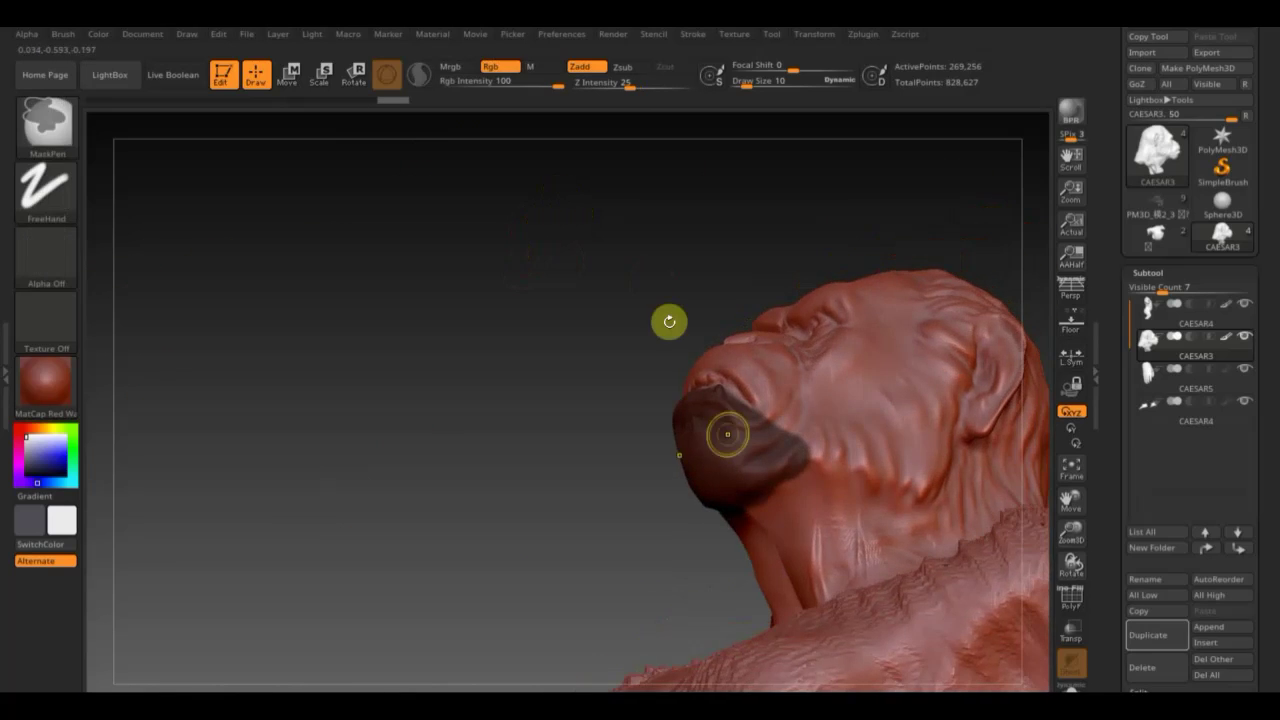
{"action": "mouse_move", "coordinate": [726, 434]}
{"action": "left_mouse_down", "text": "ctrl"}
{"action": "mouse_move", "coordinate": [786, 466]}
{"action": "mouse_move", "coordinate": [775, 490]}
{"action": "left_mouse_up", "text": "ctrl"}
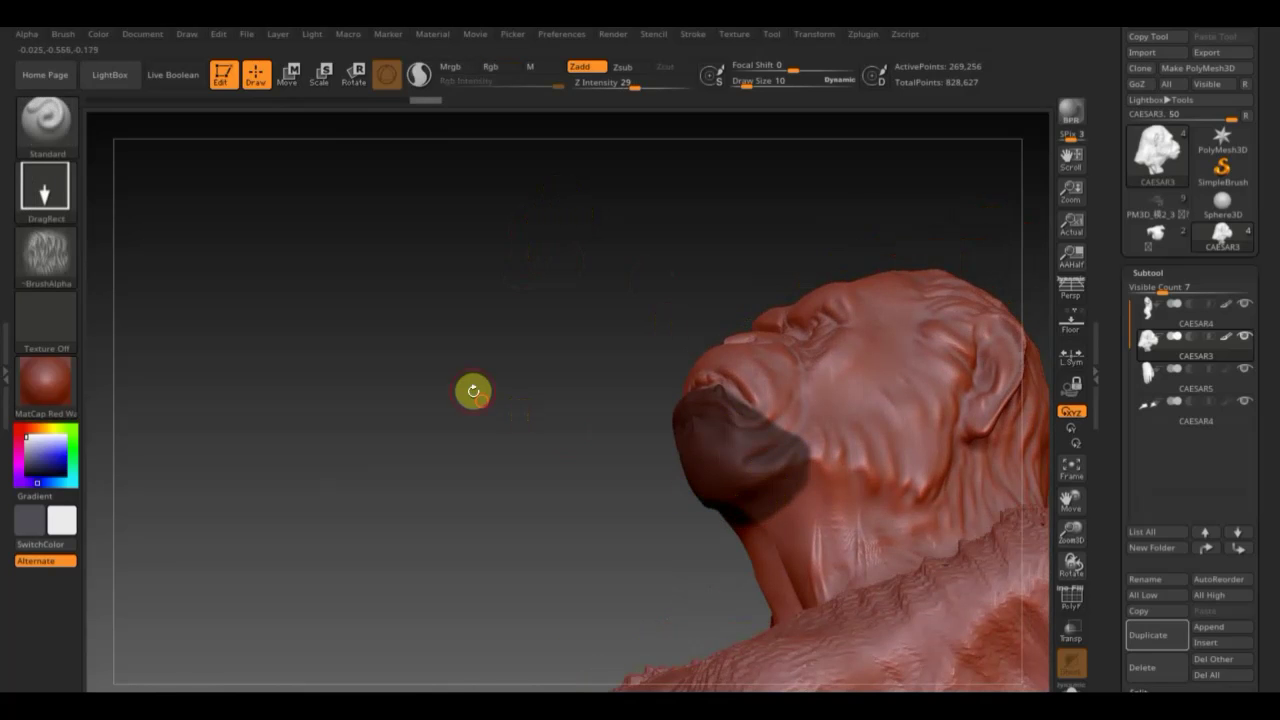
{"action": "left_click_drag", "start_coordinate": [472, 389], "coordinate": [531, 500]}
{"action": "left_click_drag", "start_coordinate": [843, 363], "coordinate": [919, 268], "text": "shift"}
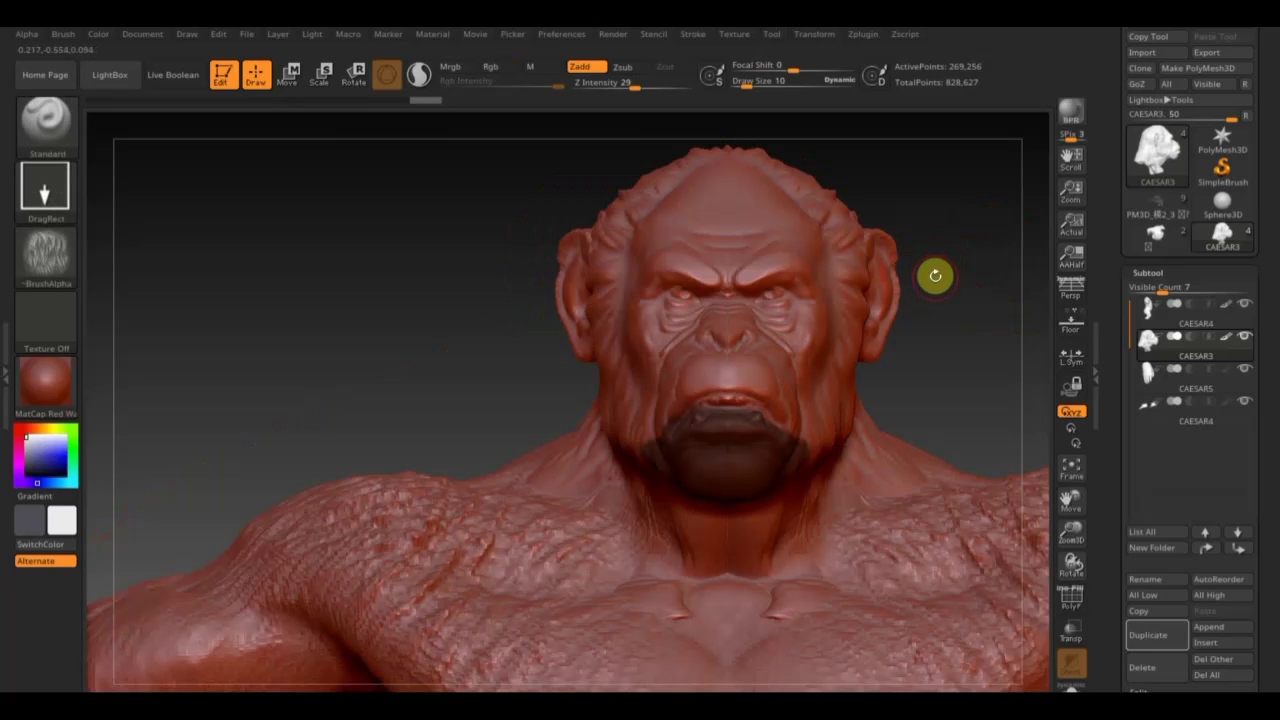
{"action": "key", "text": "ctrl"}
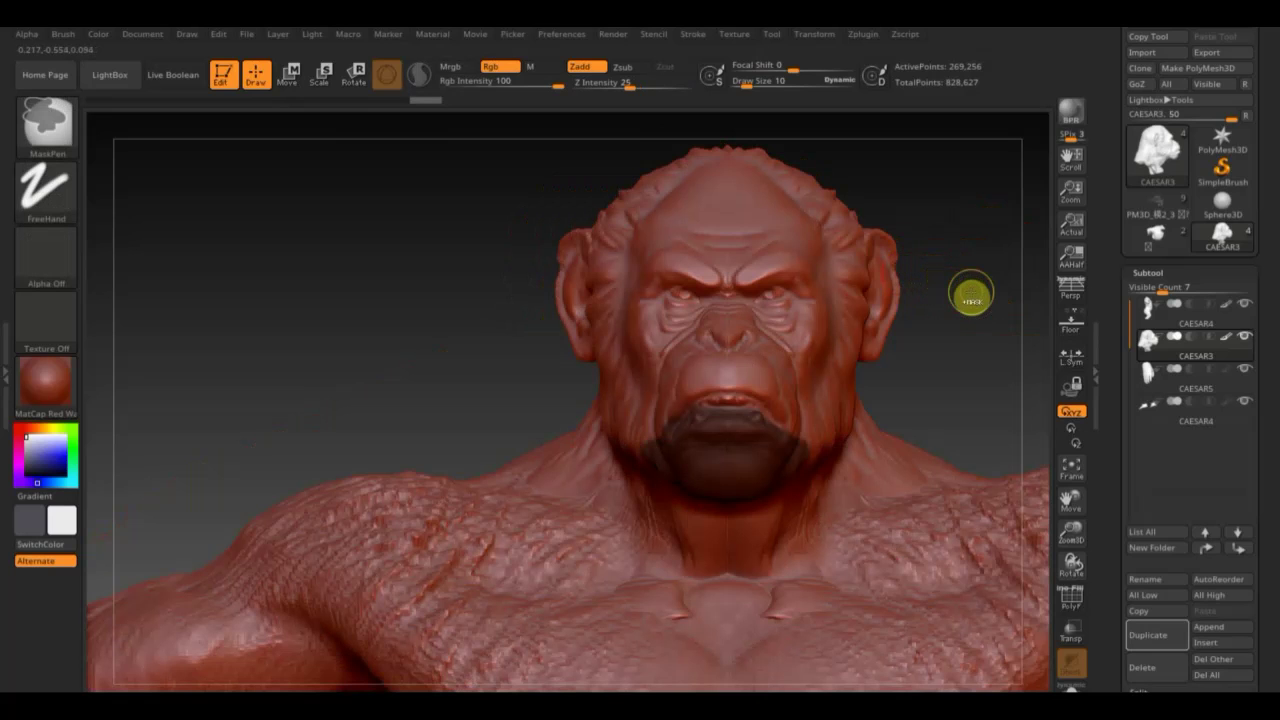
{"action": "left_click_drag", "start_coordinate": [971, 297], "coordinate": [971, 291], "text": "ctrl"}
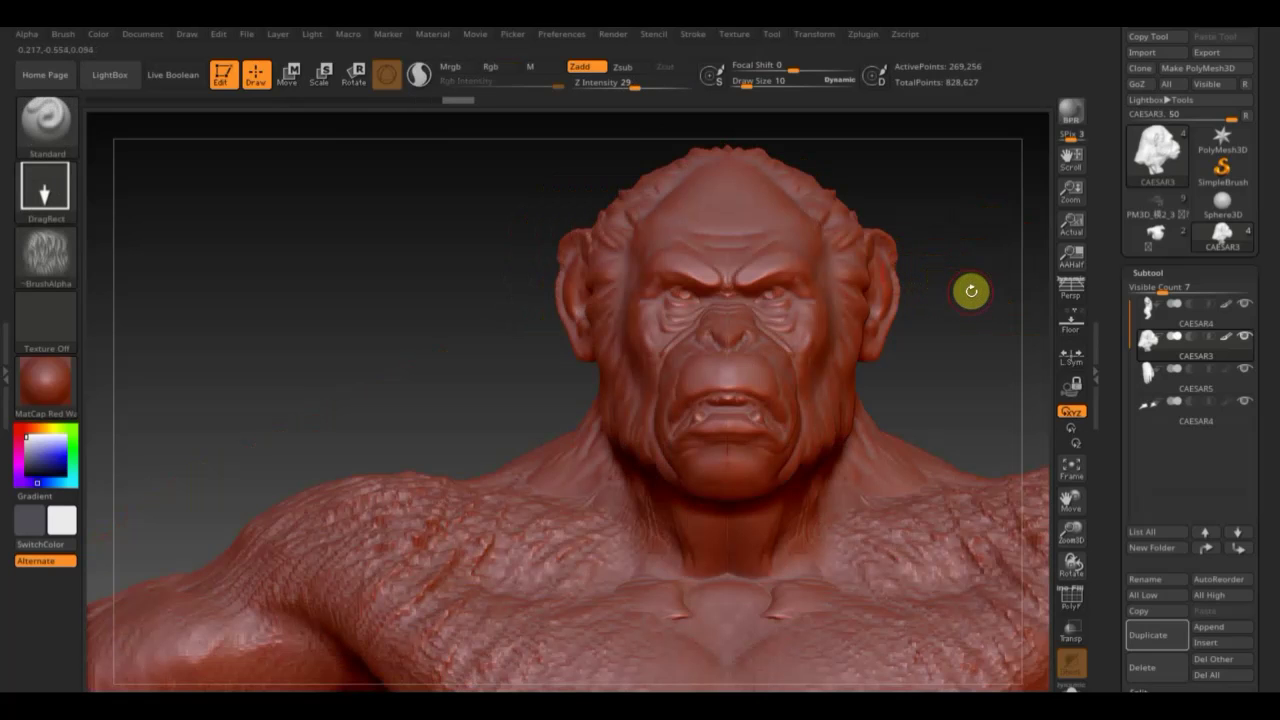
Duplicate the head subtool as CAESAR4_1 and hide the original head copy.
{"action": "scroll", "coordinate": [1266, 614], "scroll_direction": "down", "scroll_amount": 3}
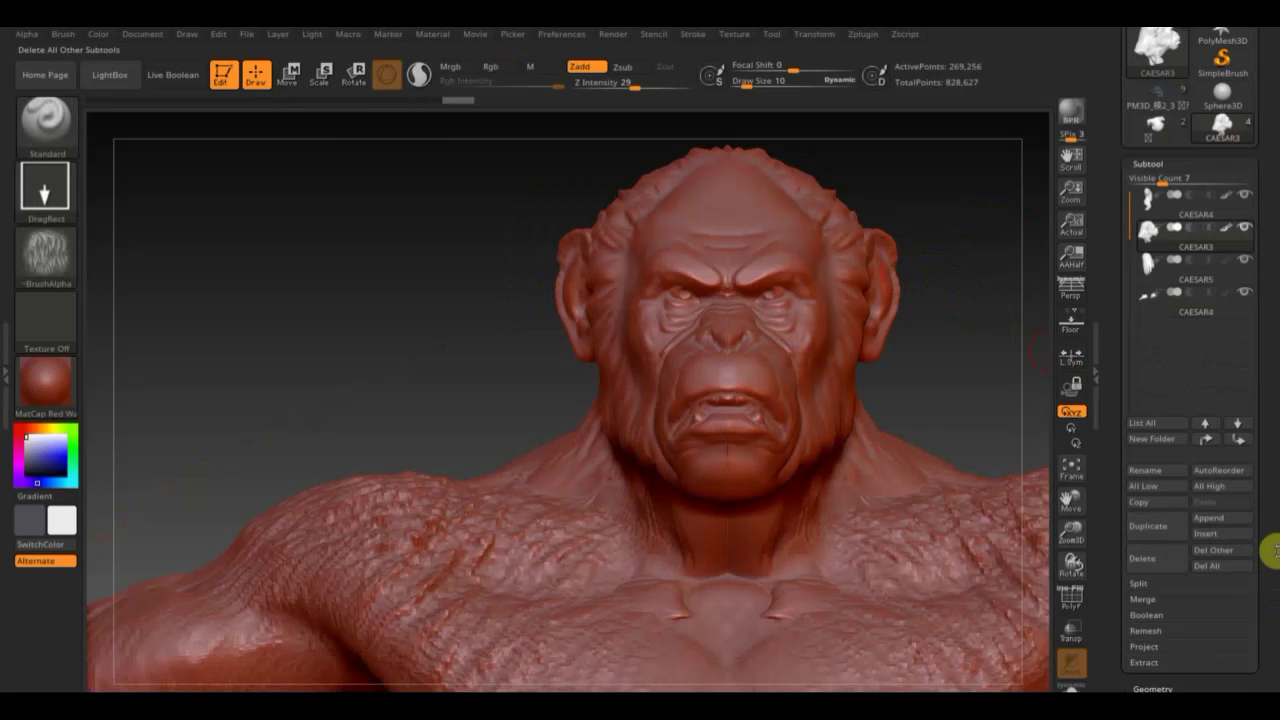
{"action": "left_click", "coordinate": [1158, 540]}
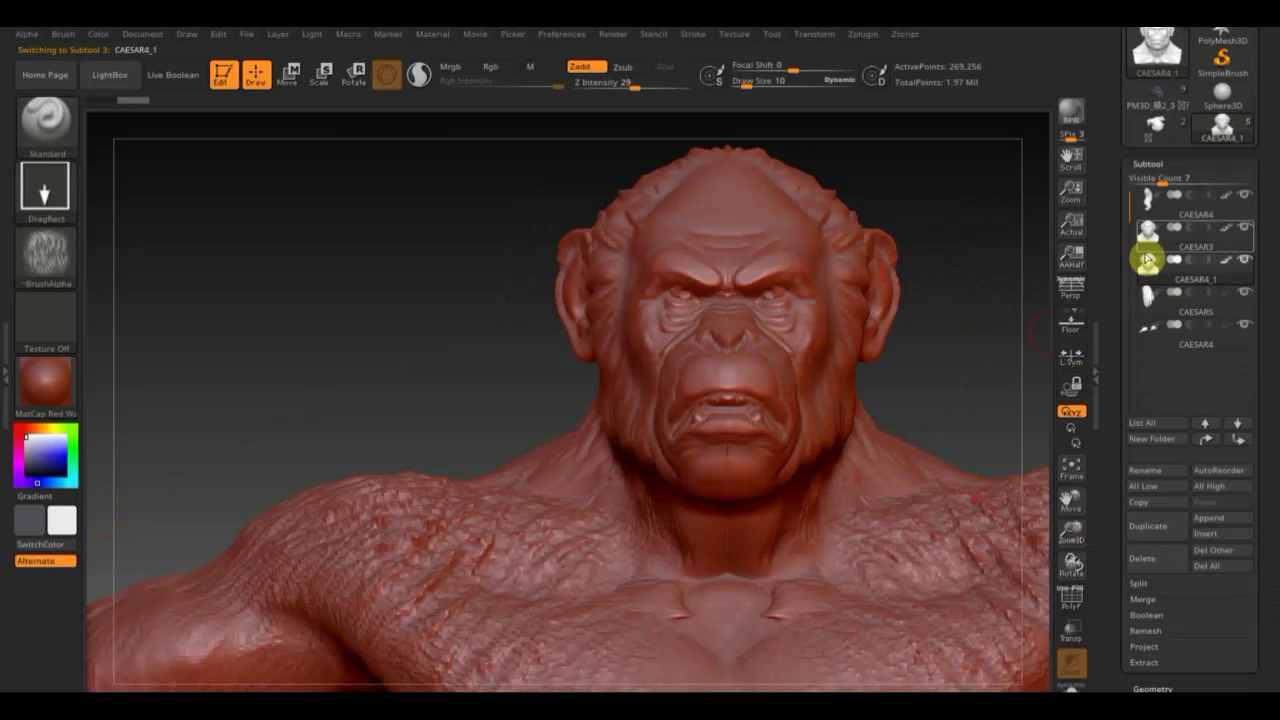
{"action": "key", "text": "ctrl+shift"}
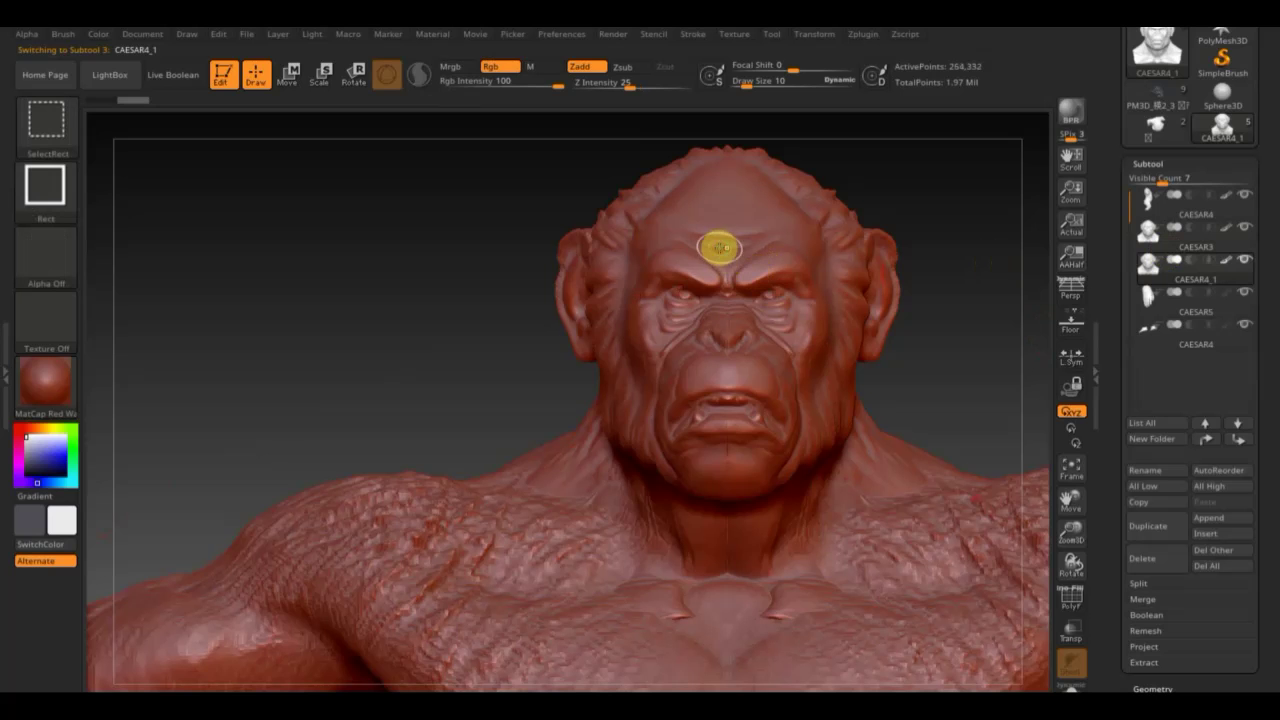
{"action": "left_click", "coordinate": [1245, 260]}
Delete the hidden lip polygons from CAESAR4_1 with Del Hidden, dropping points to 1.82 Mil.
{"action": "mouse_move", "coordinate": [1001, 316]}
{"action": "left_mouse_down"}
{"action": "mouse_move", "coordinate": [977, 346]}
{"action": "mouse_move", "coordinate": [1011, 357]}
{"action": "left_mouse_up"}
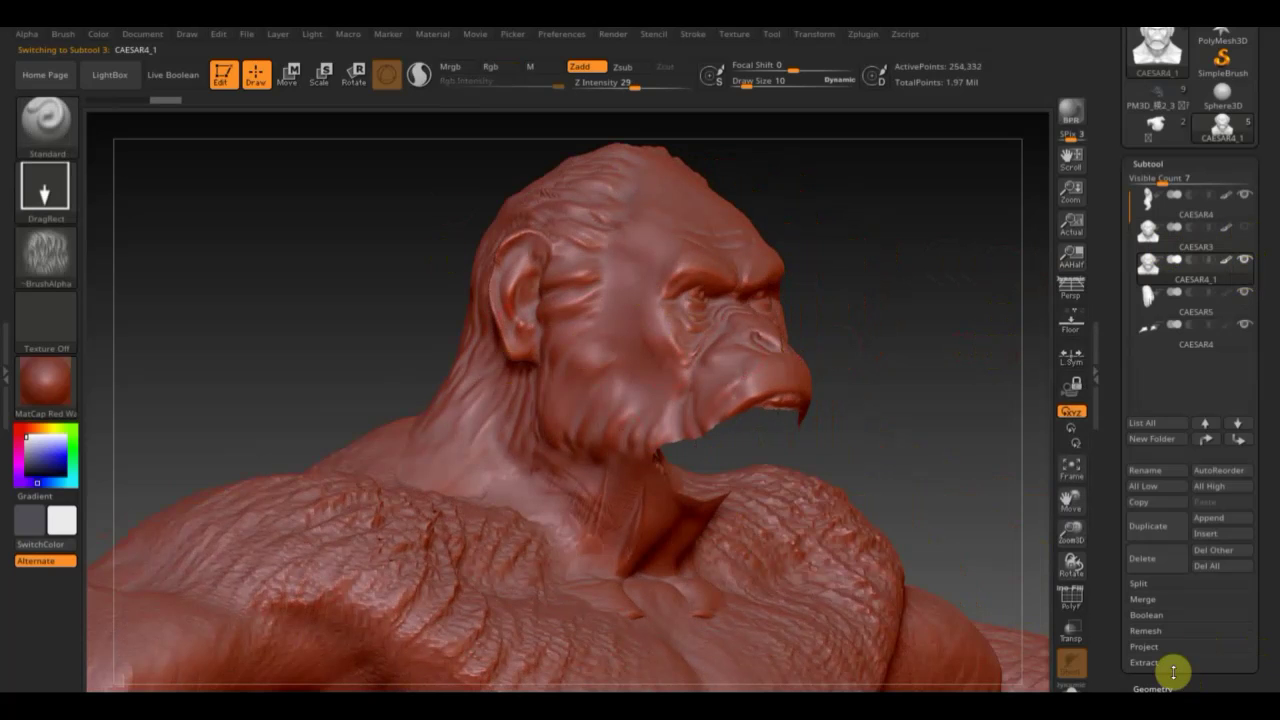
{"action": "left_click_drag", "start_coordinate": [1267, 633], "coordinate": [1270, 566]}
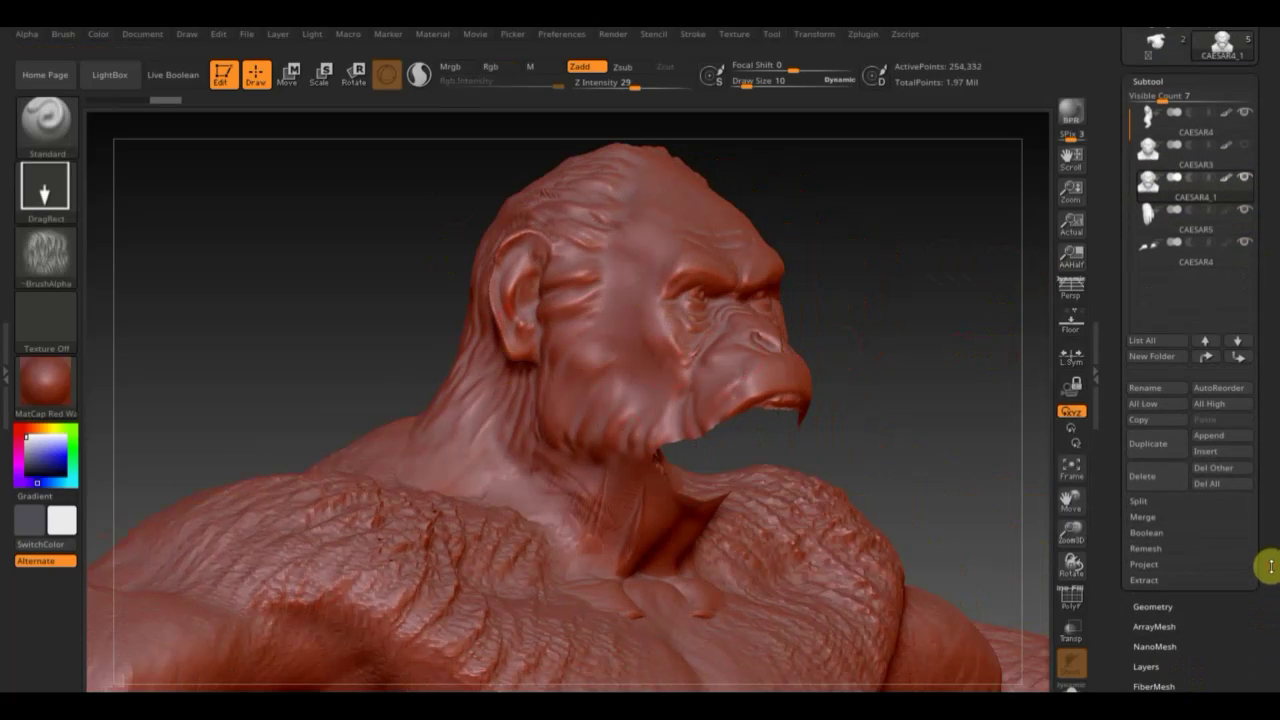
{"action": "left_click", "coordinate": [1152, 603]}
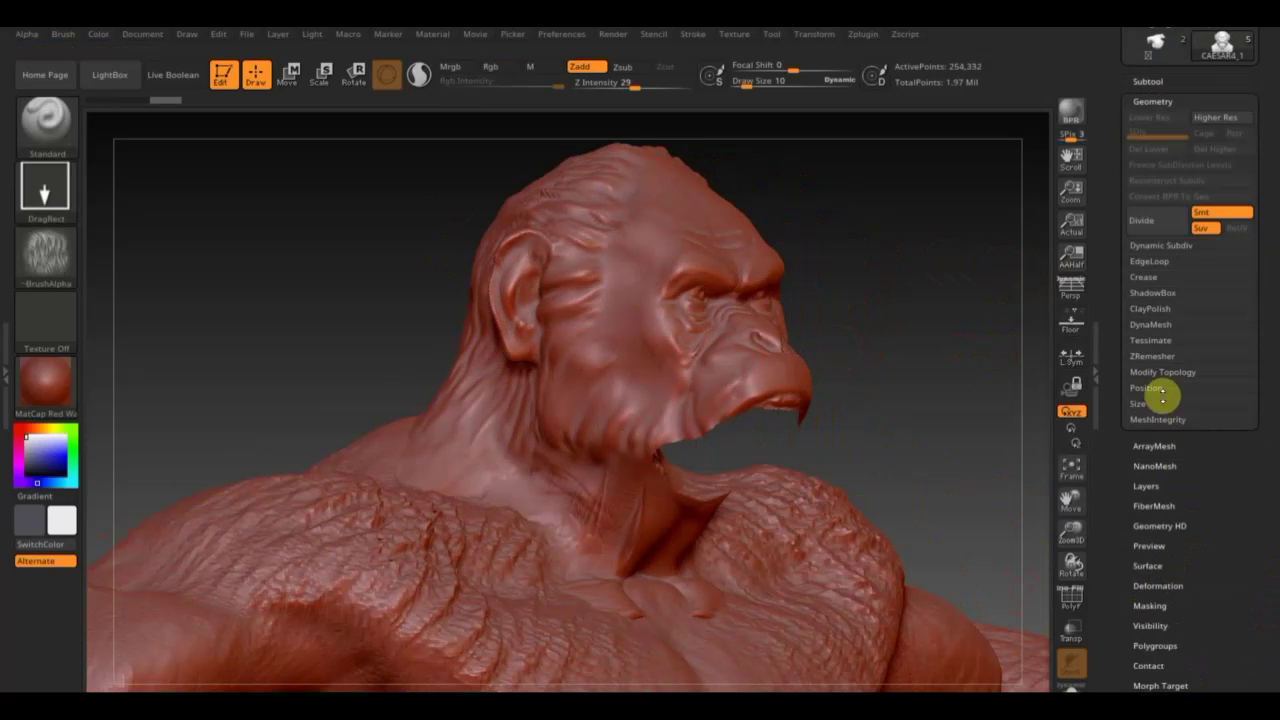
{"action": "left_click", "coordinate": [1167, 373]}
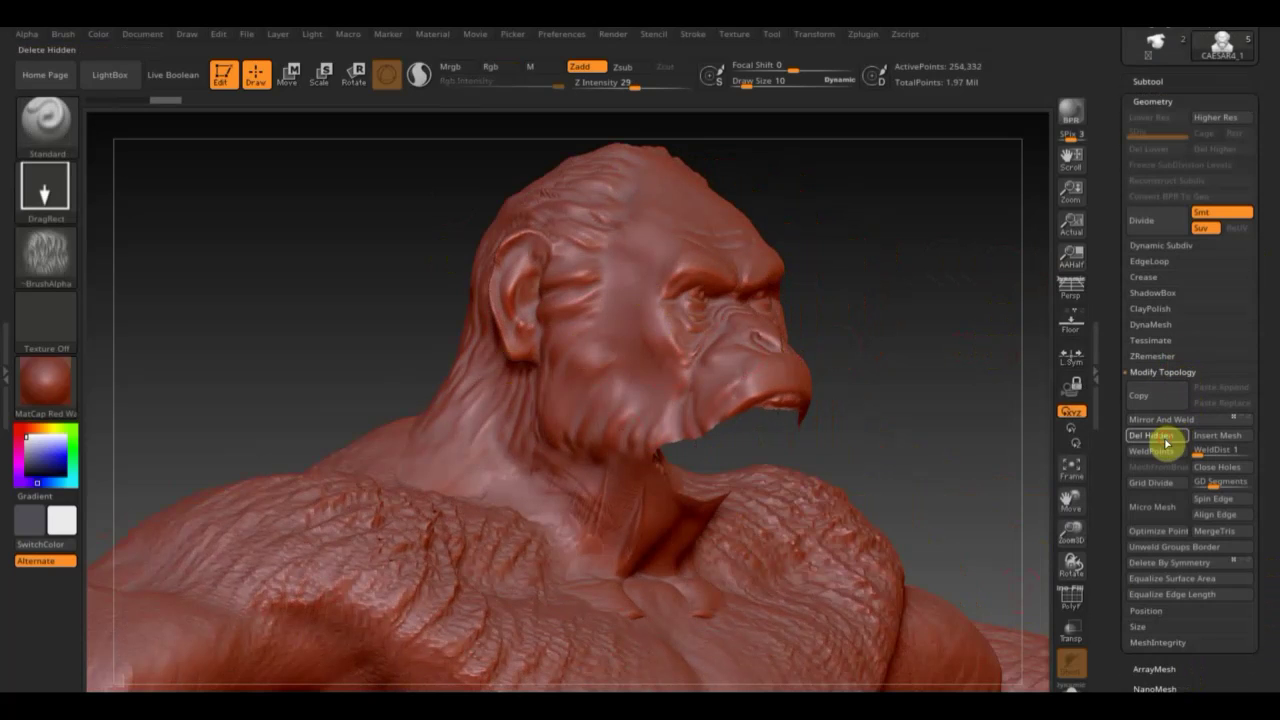
{"action": "left_click", "coordinate": [1160, 437]}
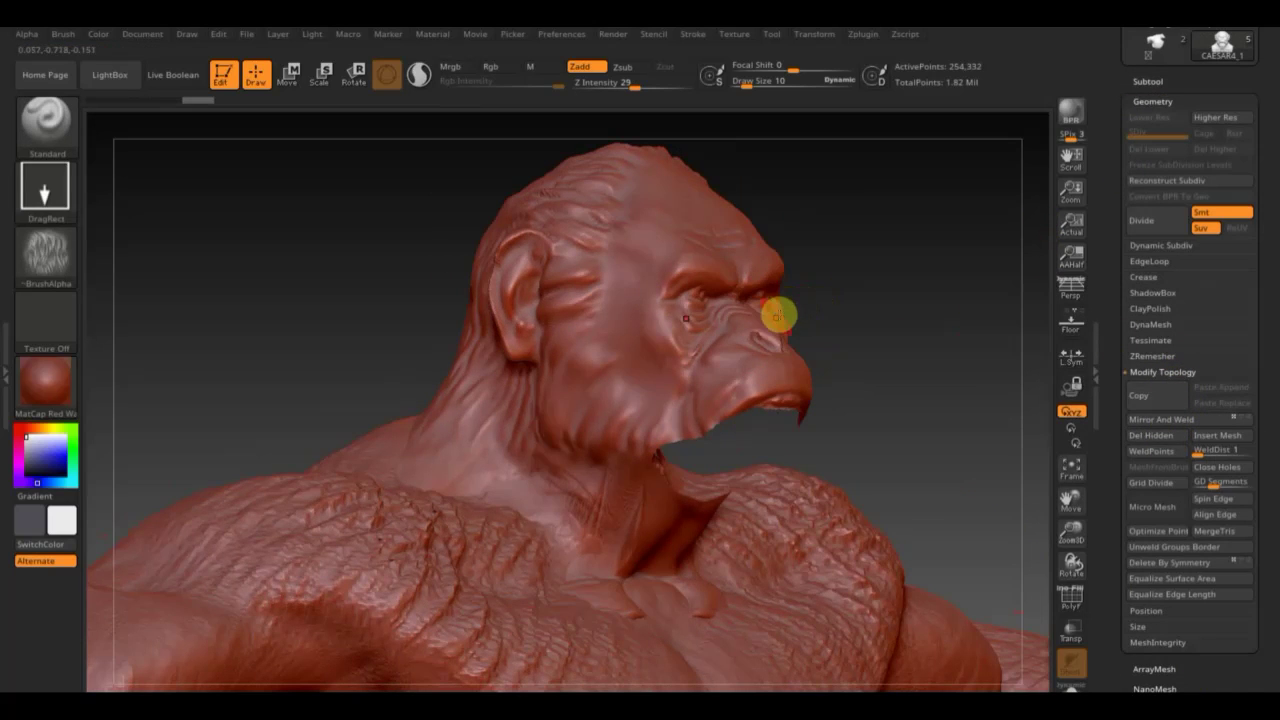
Select CAESAR3, hide CAESAR4_1 and Del Hidden so only the lip piece remains.
{"action": "key", "text": "n"}
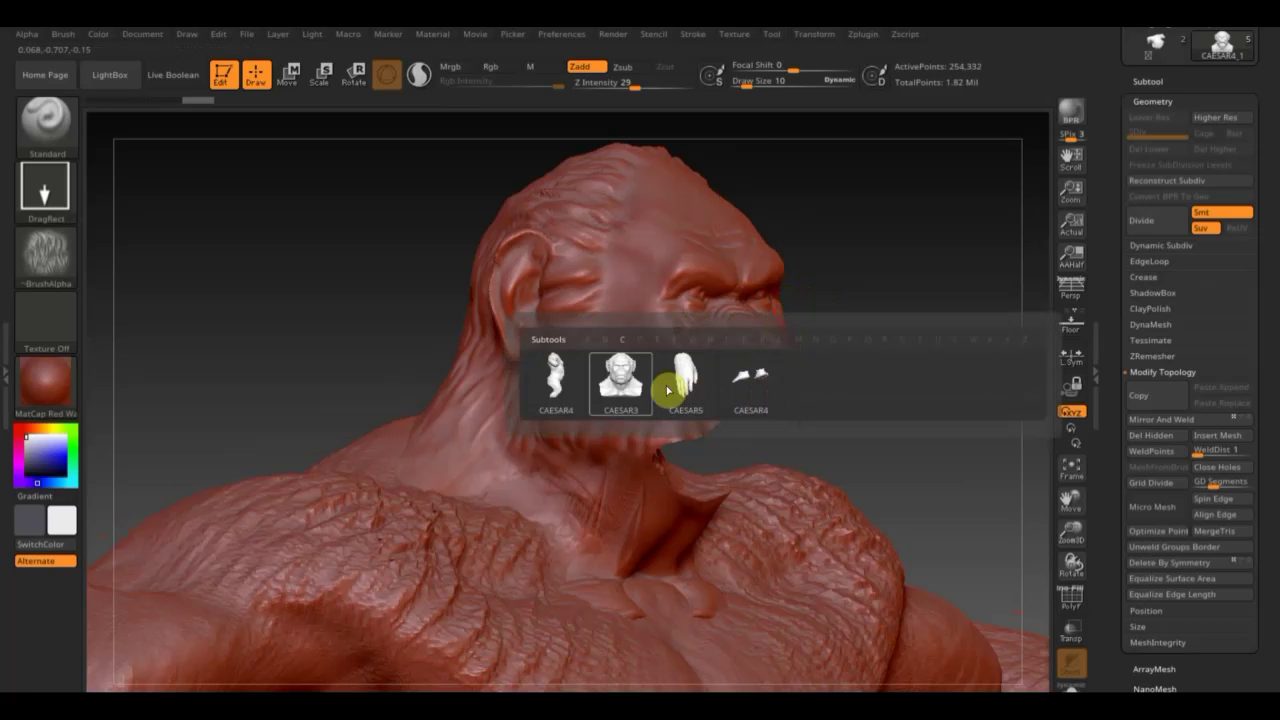
{"action": "left_click", "coordinate": [620, 395]}
{"action": "left_click_drag", "start_coordinate": [869, 403], "coordinate": [914, 400]}
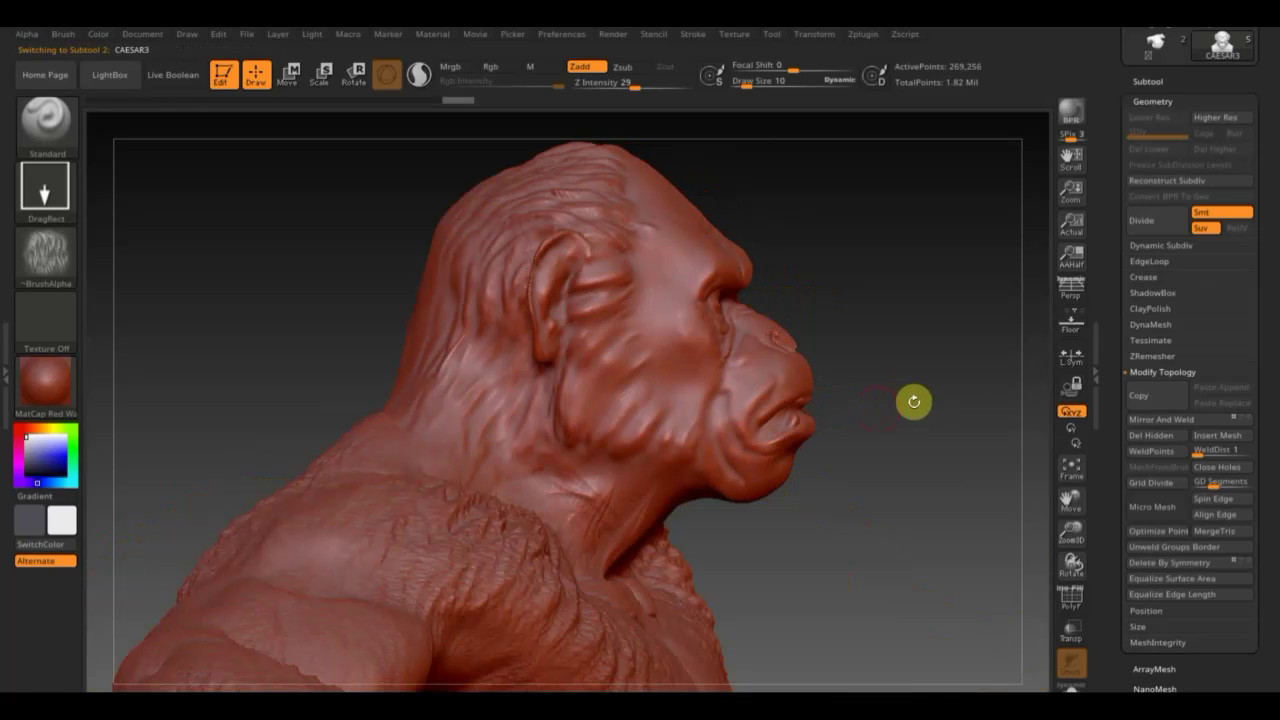
{"action": "left_click", "coordinate": [1147, 80]}
{"action": "left_click", "coordinate": [1245, 178]}
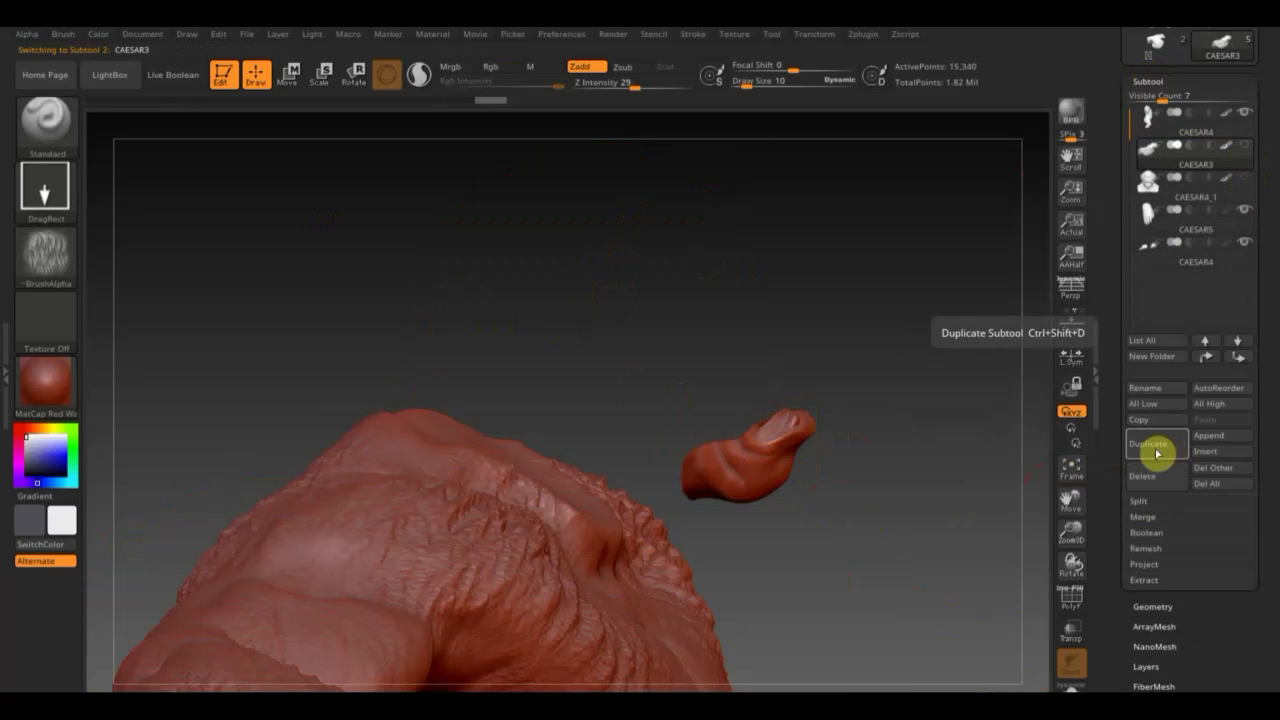
{"action": "left_click", "coordinate": [1150, 604]}
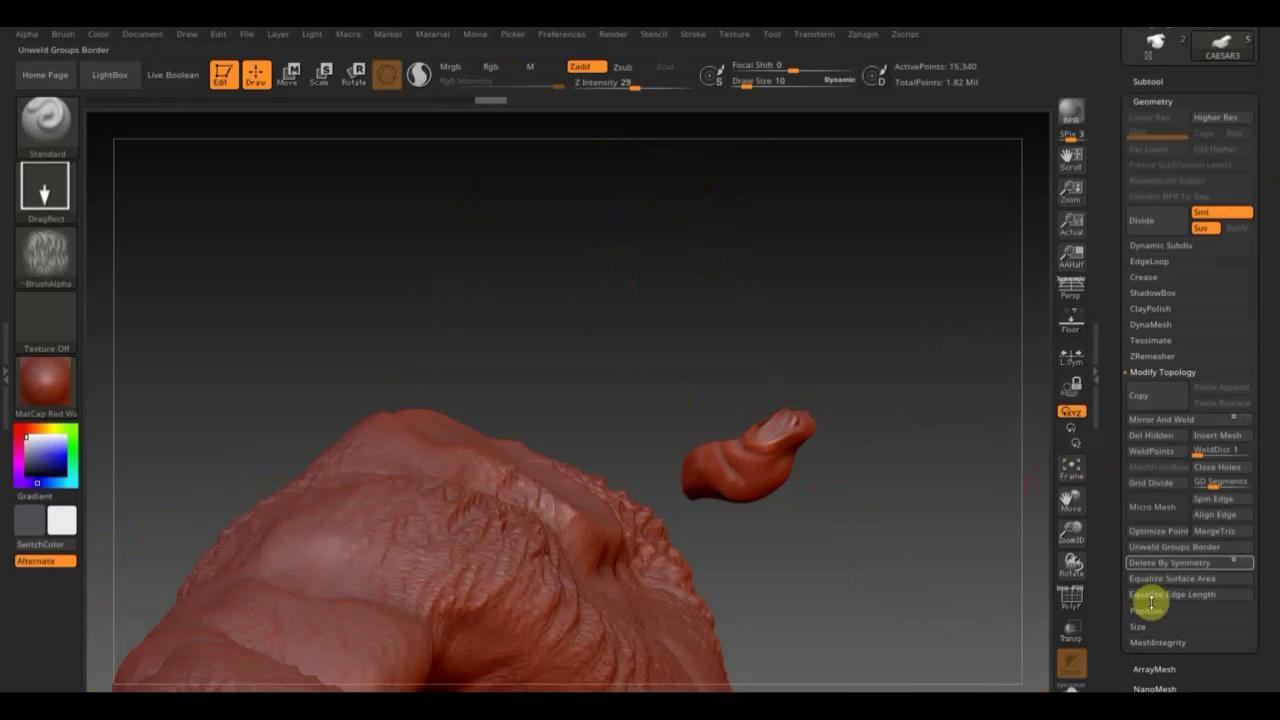
{"action": "left_click", "coordinate": [1156, 440]}
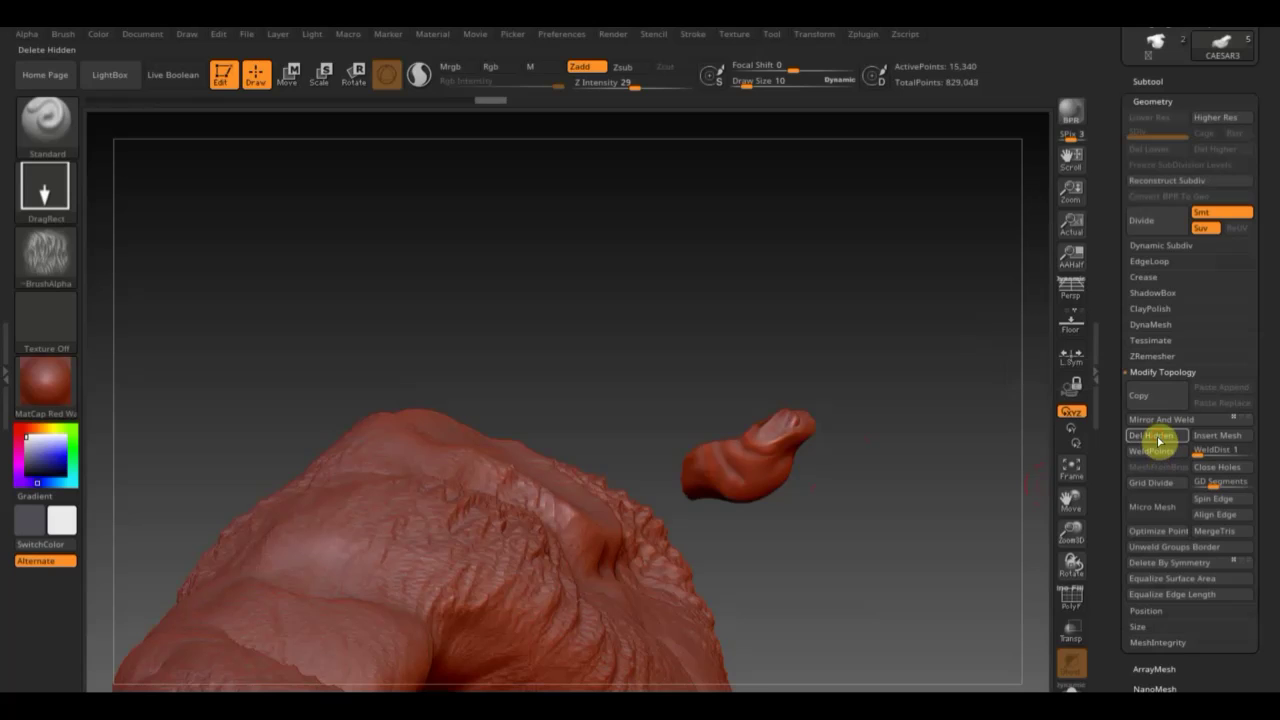
DynaMesh the lip piece at resolution 1520 and turn on PolyF to view polygroups.
{"action": "left_click", "coordinate": [1158, 326]}
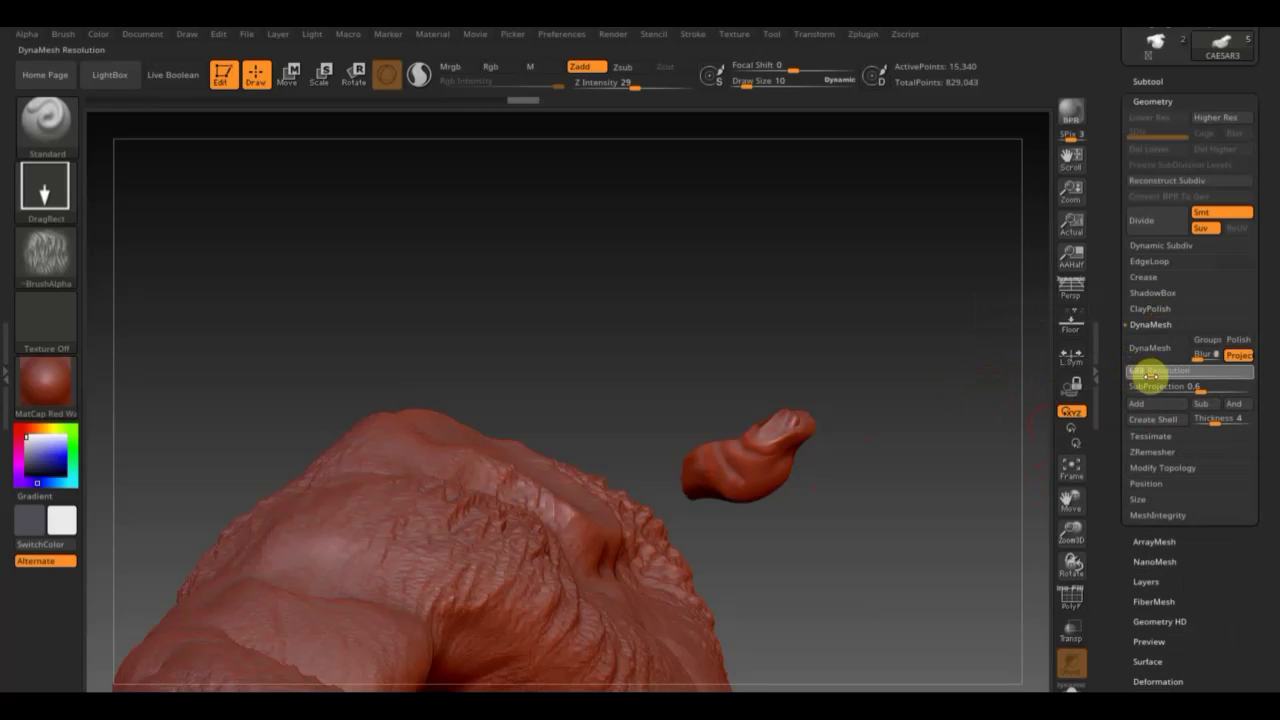
{"action": "left_click", "coordinate": [1154, 355]}
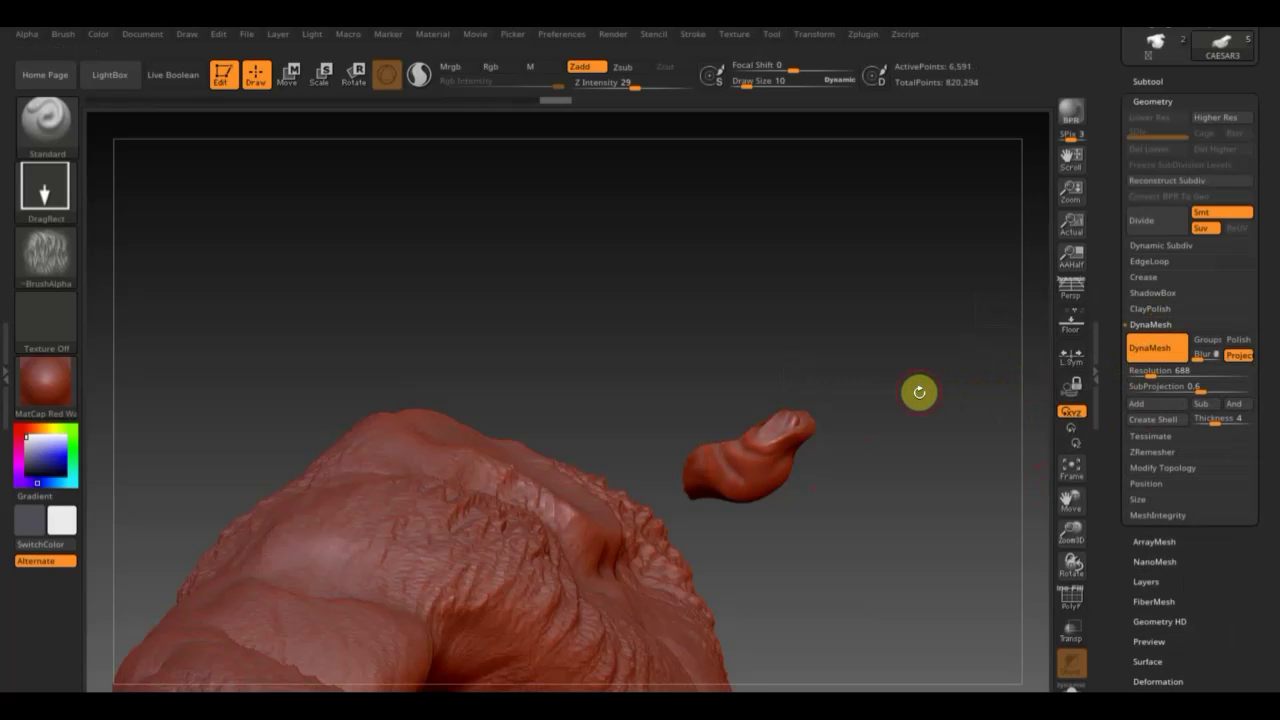
{"action": "key", "text": "ctrl+z"}
{"action": "type", "text": "1520"}
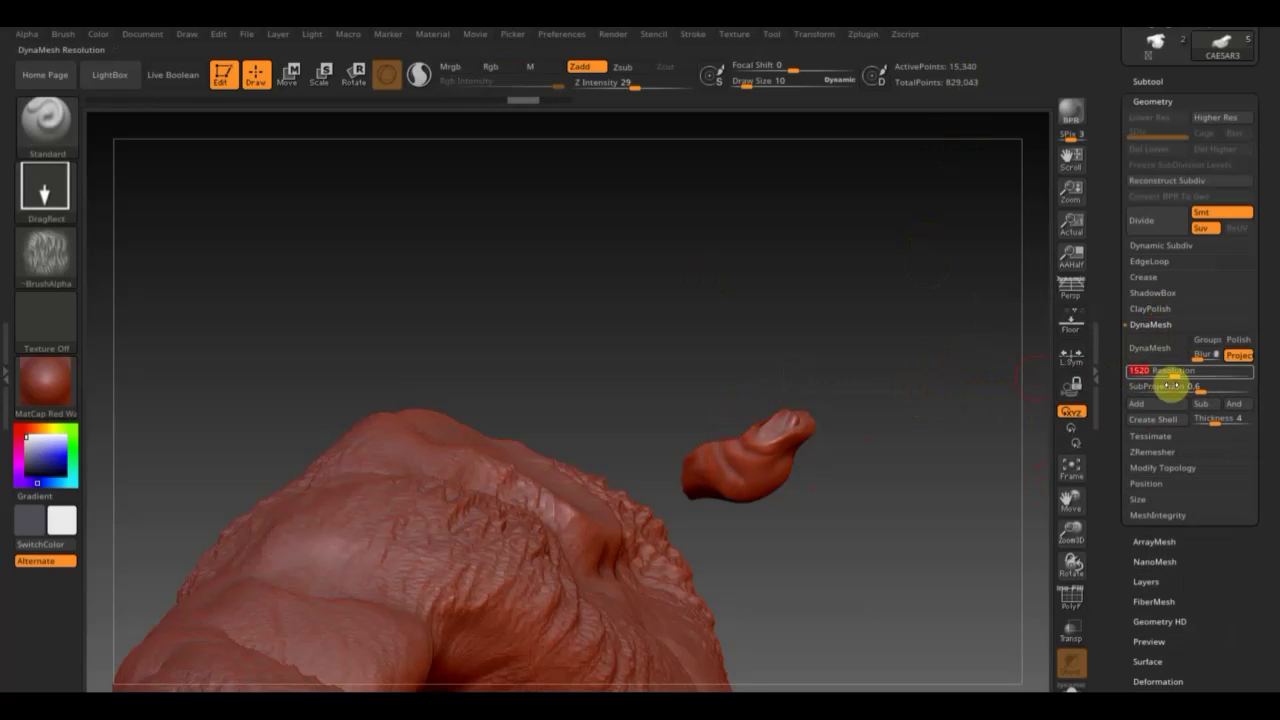
{"action": "left_click", "coordinate": [1155, 355]}
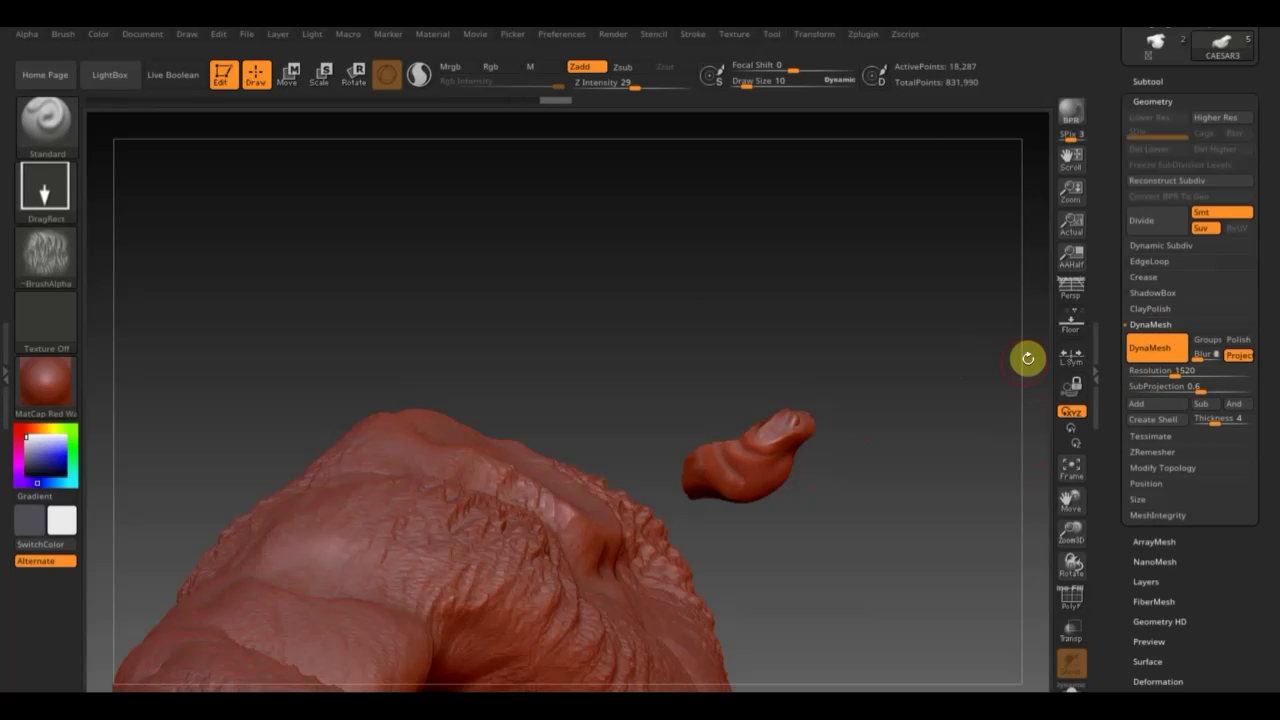
{"action": "mouse_move", "coordinate": [937, 376]}
{"action": "left_mouse_down"}
{"action": "mouse_move", "coordinate": [929, 523]}
{"action": "mouse_move", "coordinate": [877, 471]}
{"action": "mouse_move", "coordinate": [943, 491]}
{"action": "mouse_move", "coordinate": [948, 569]}
{"action": "mouse_move", "coordinate": [957, 551]}
{"action": "left_mouse_up"}
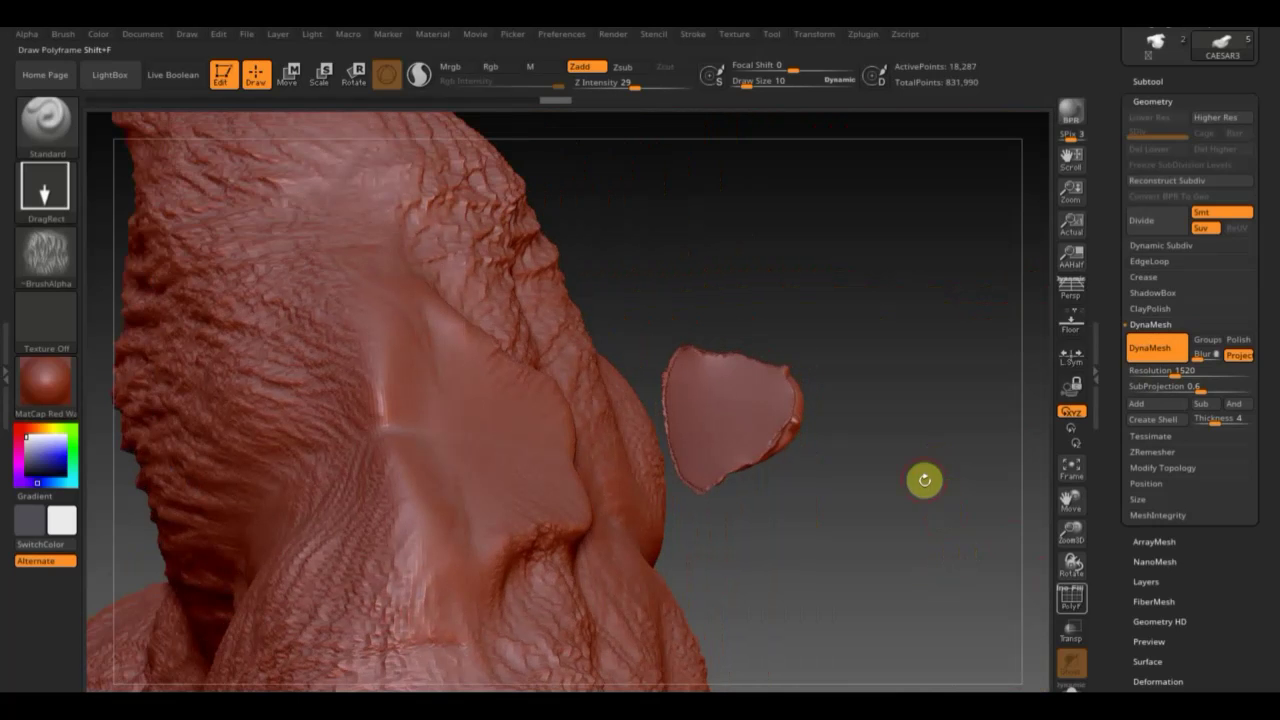
{"action": "left_click", "coordinate": [1073, 605]}
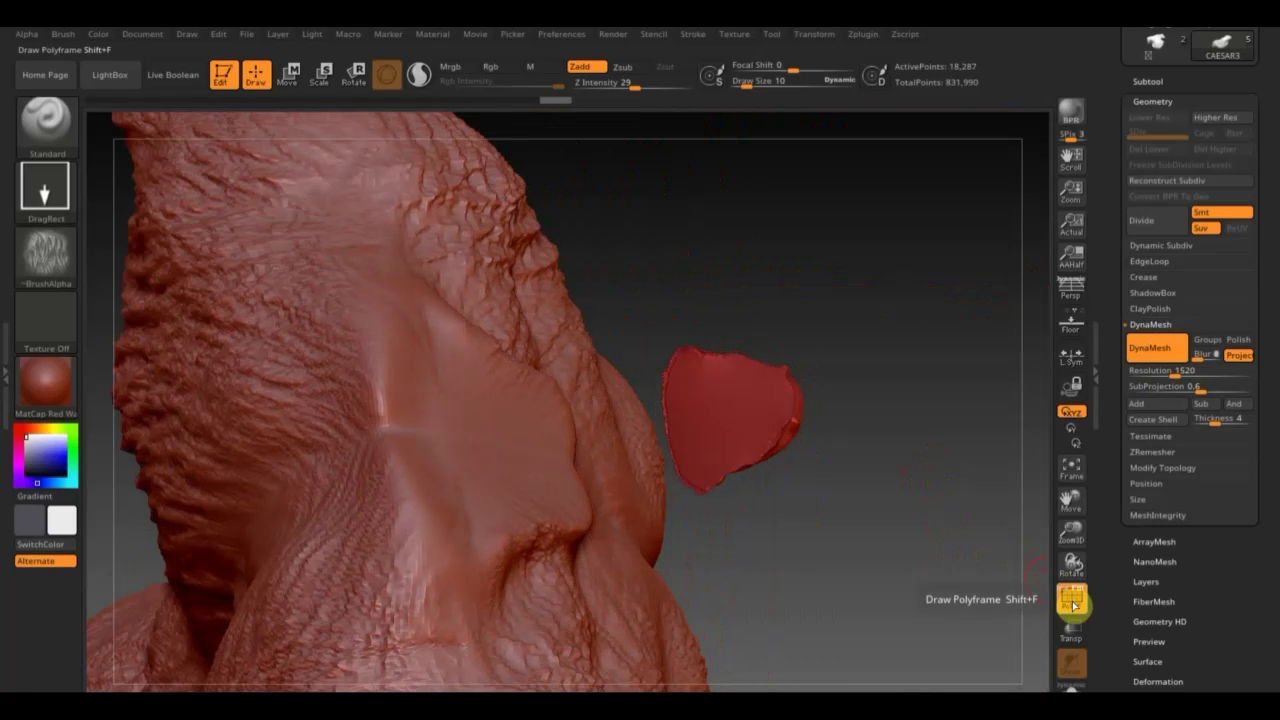
{"action": "left_click_drag", "start_coordinate": [869, 501], "coordinate": [834, 449]}
{"action": "key", "text": "ctrl+shift"}
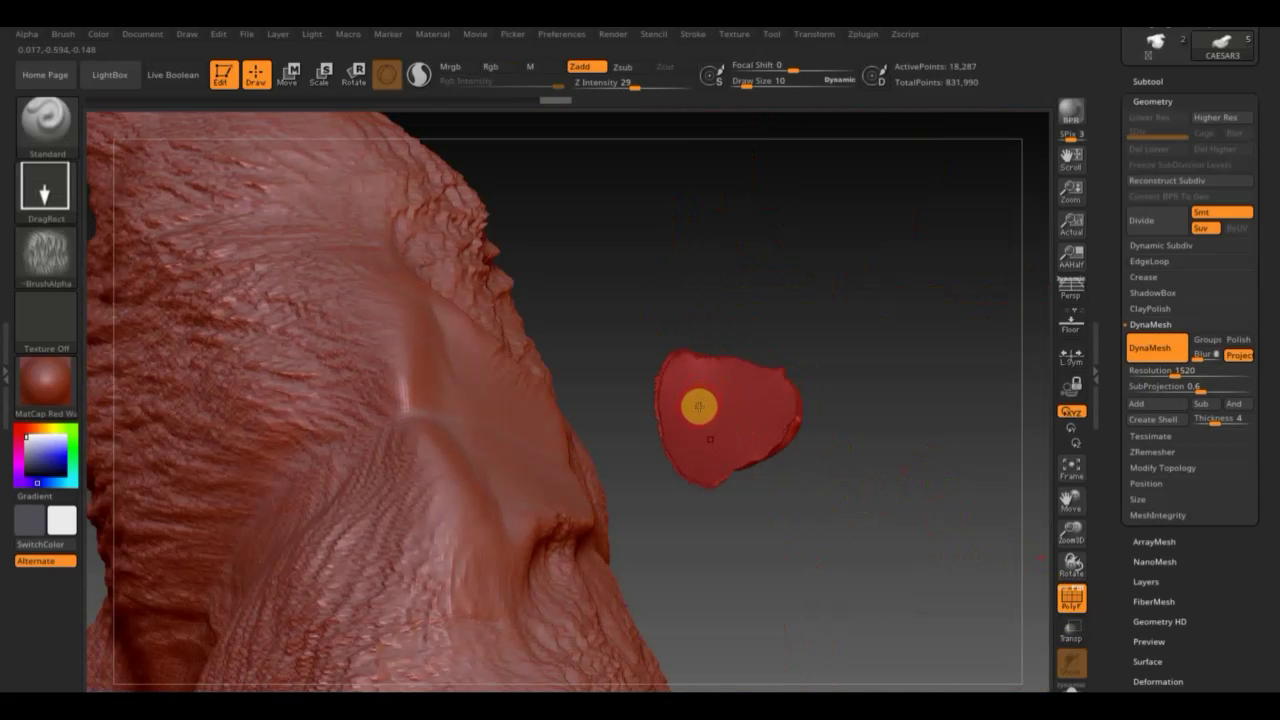
Switch to the ClayBuildup brush at draw size 7 and smooth the lip piece's upper bumps.
{"action": "left_click", "coordinate": [70, 125]}
{"action": "left_click", "coordinate": [200, 148]}
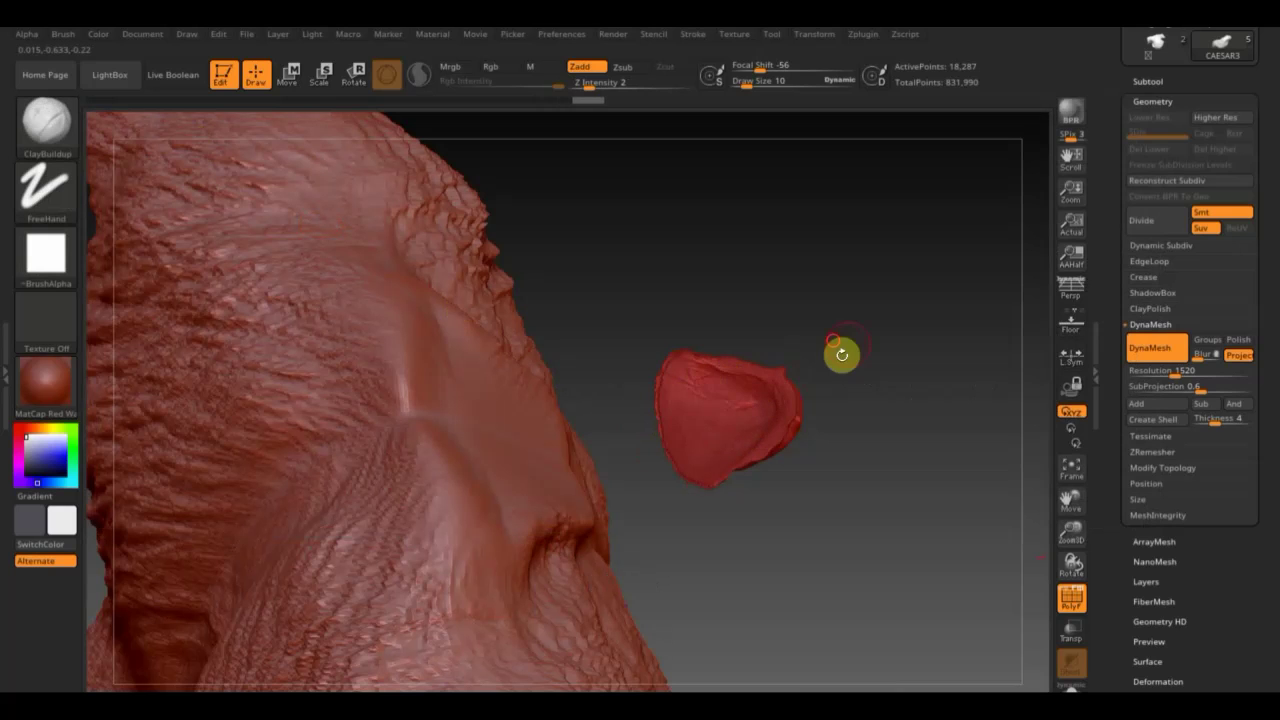
{"action": "mouse_move", "coordinate": [840, 351]}
{"action": "left_mouse_down"}
{"action": "mouse_move", "coordinate": [739, 262]}
{"action": "mouse_move", "coordinate": [745, 232]}
{"action": "mouse_move", "coordinate": [729, 280]}
{"action": "mouse_move", "coordinate": [734, 326]}
{"action": "left_mouse_up"}
{"action": "left_click_drag", "start_coordinate": [748, 85], "coordinate": [738, 86]}
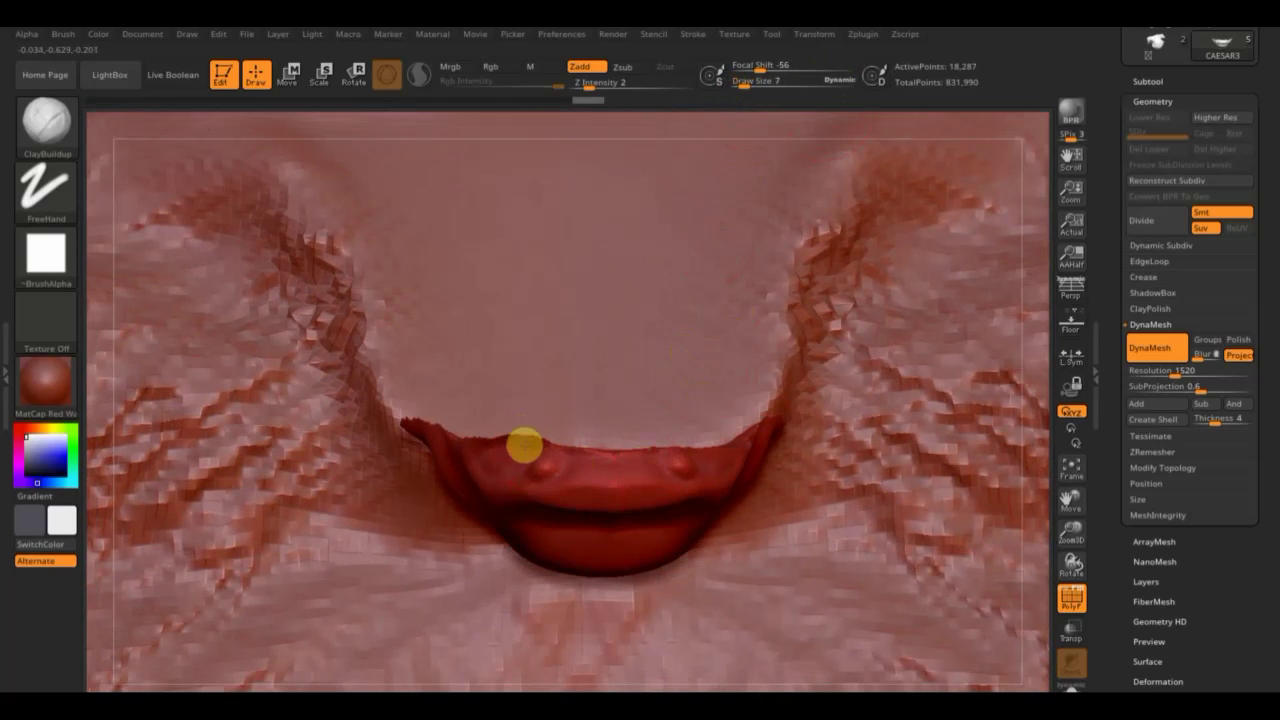
{"action": "key", "text": "shift"}
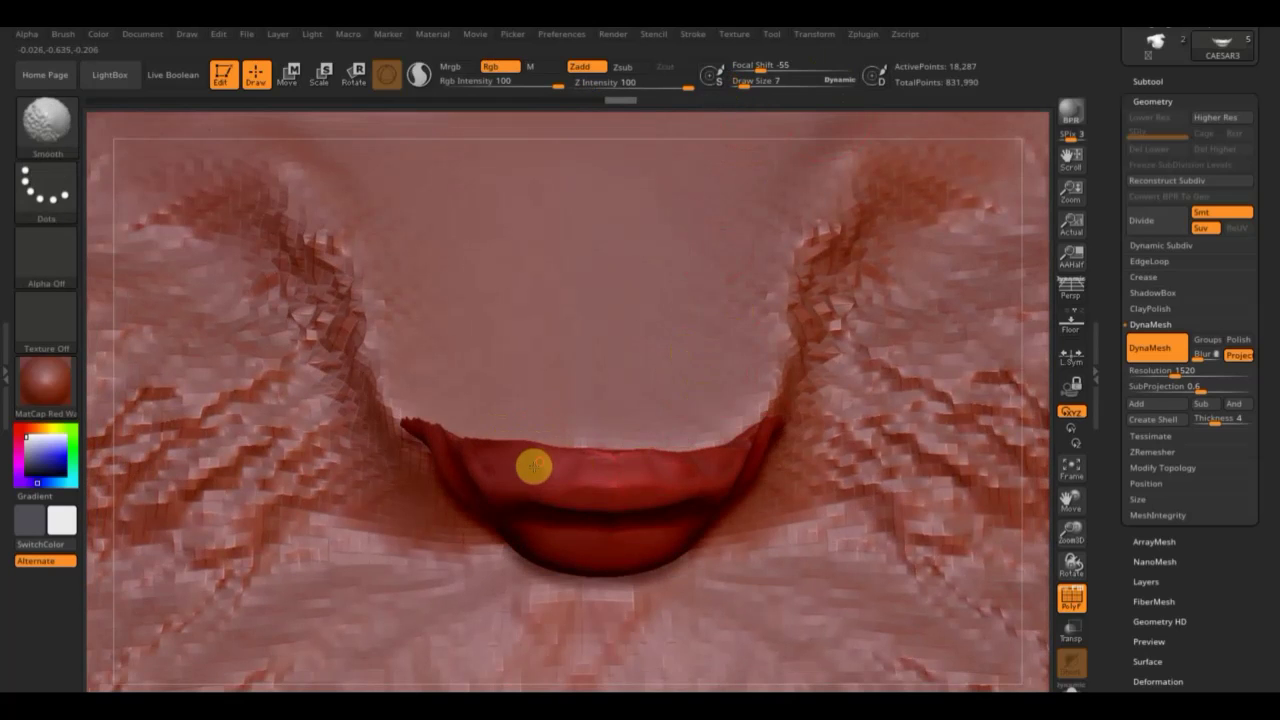
Frame the whole ape, zoom toward the chest and bring up the subtool list.
{"action": "left_click", "coordinate": [1069, 467]}
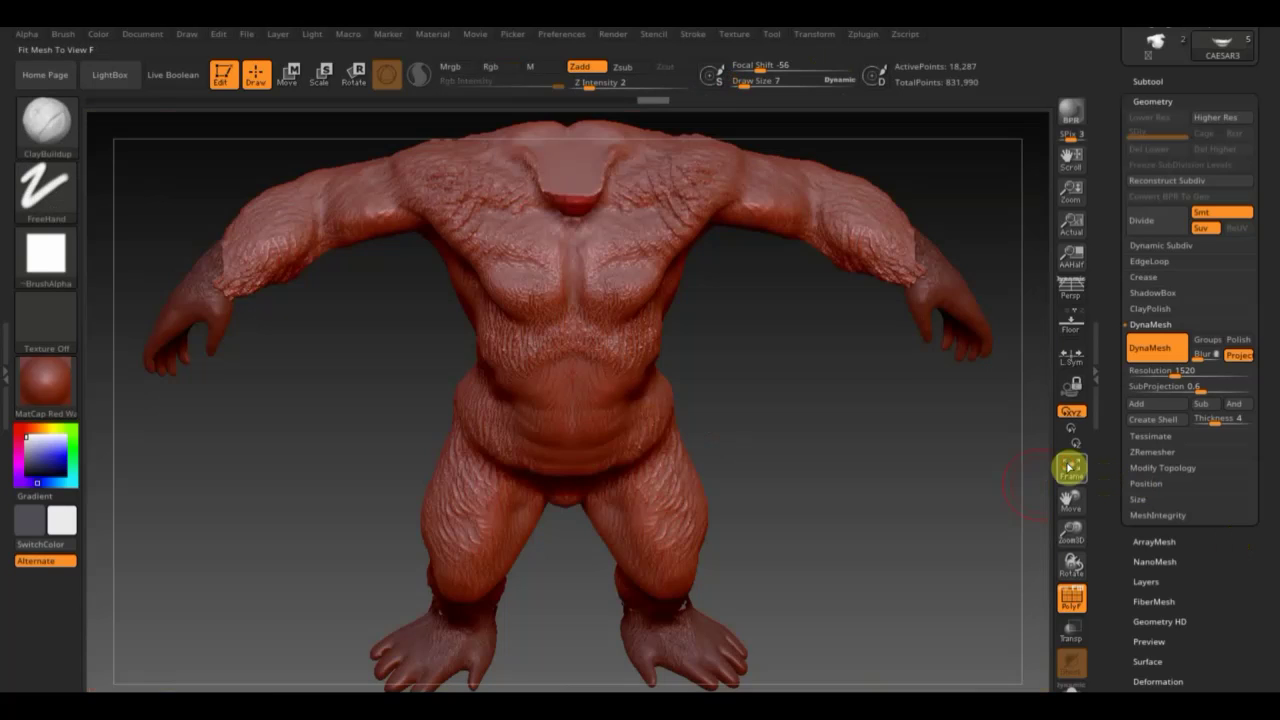
{"action": "left_click_drag", "start_coordinate": [826, 449], "coordinate": [866, 614], "text": "alt"}
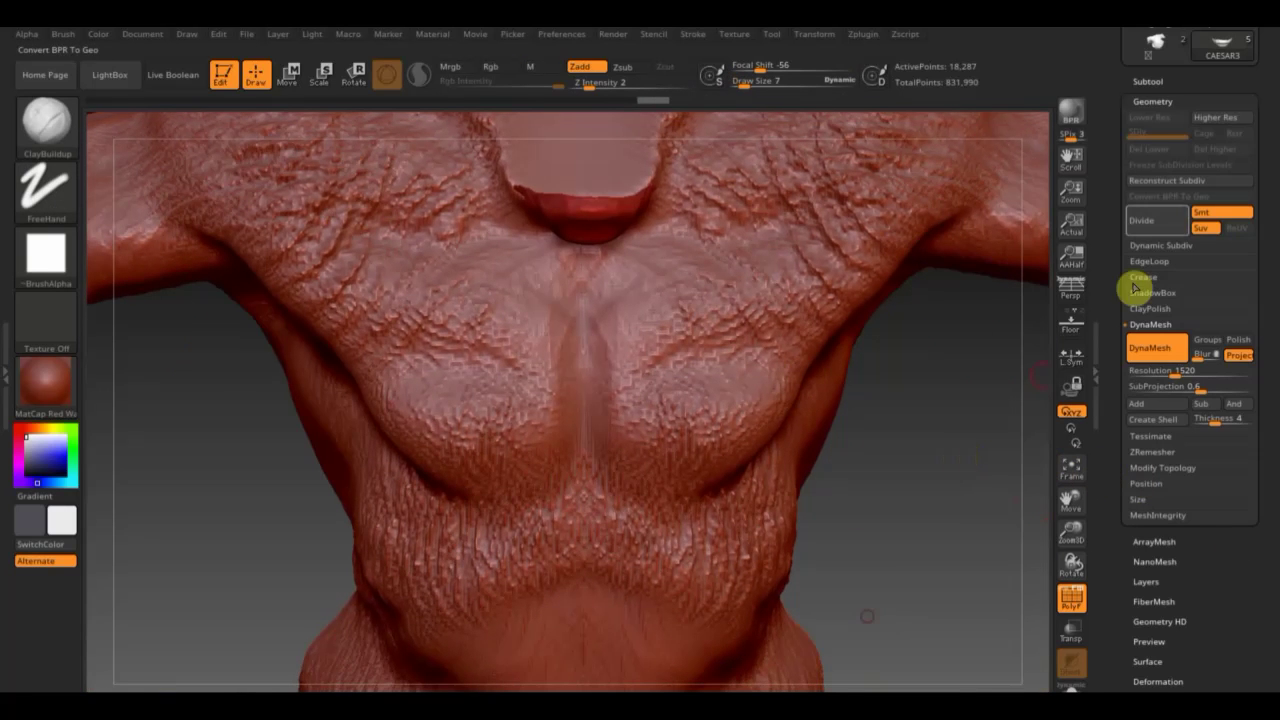
{"action": "left_click", "coordinate": [1147, 82]}
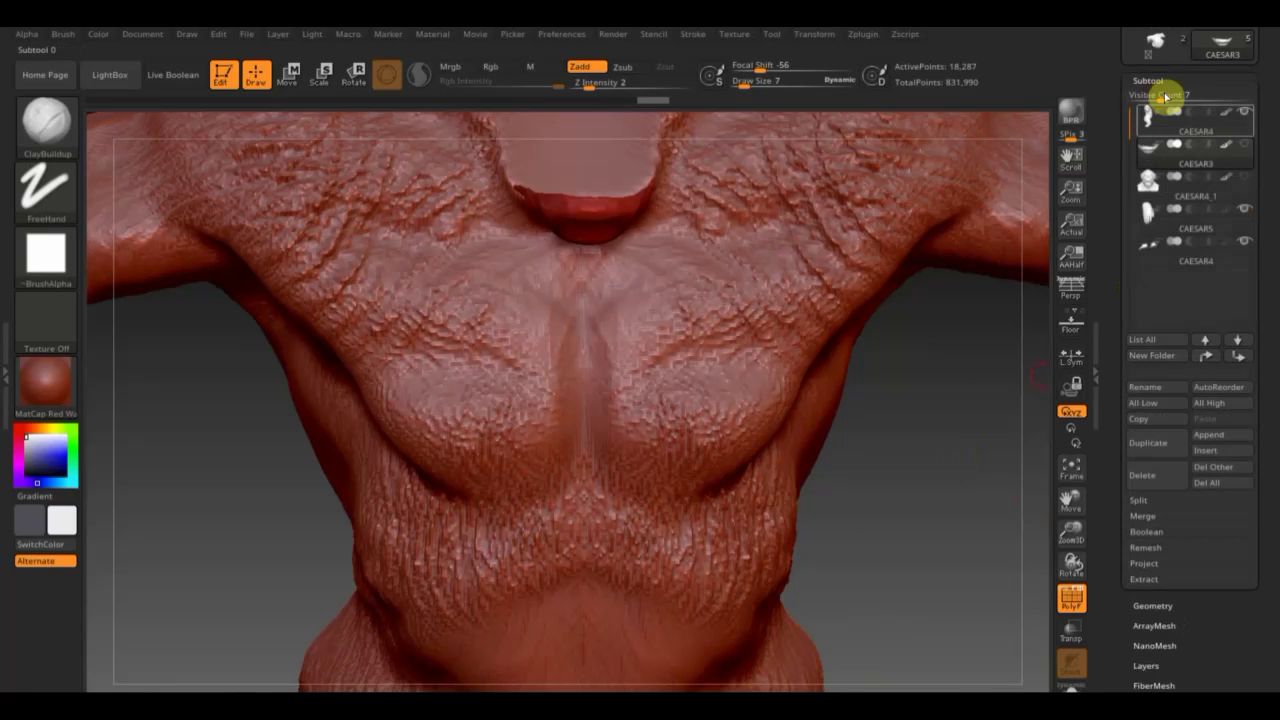
Hide the CAESAR4 body and smooth creases in the lip's centre at draw size 4.
{"action": "left_click", "coordinate": [1245, 114]}
{"action": "mouse_move", "coordinate": [871, 323]}
{"action": "left_mouse_down"}
{"action": "mouse_move", "coordinate": [863, 354]}
{"action": "mouse_move", "coordinate": [810, 314]}
{"action": "mouse_move", "coordinate": [706, 623]}
{"action": "mouse_move", "coordinate": [709, 557]}
{"action": "mouse_move", "coordinate": [748, 688]}
{"action": "left_mouse_up"}
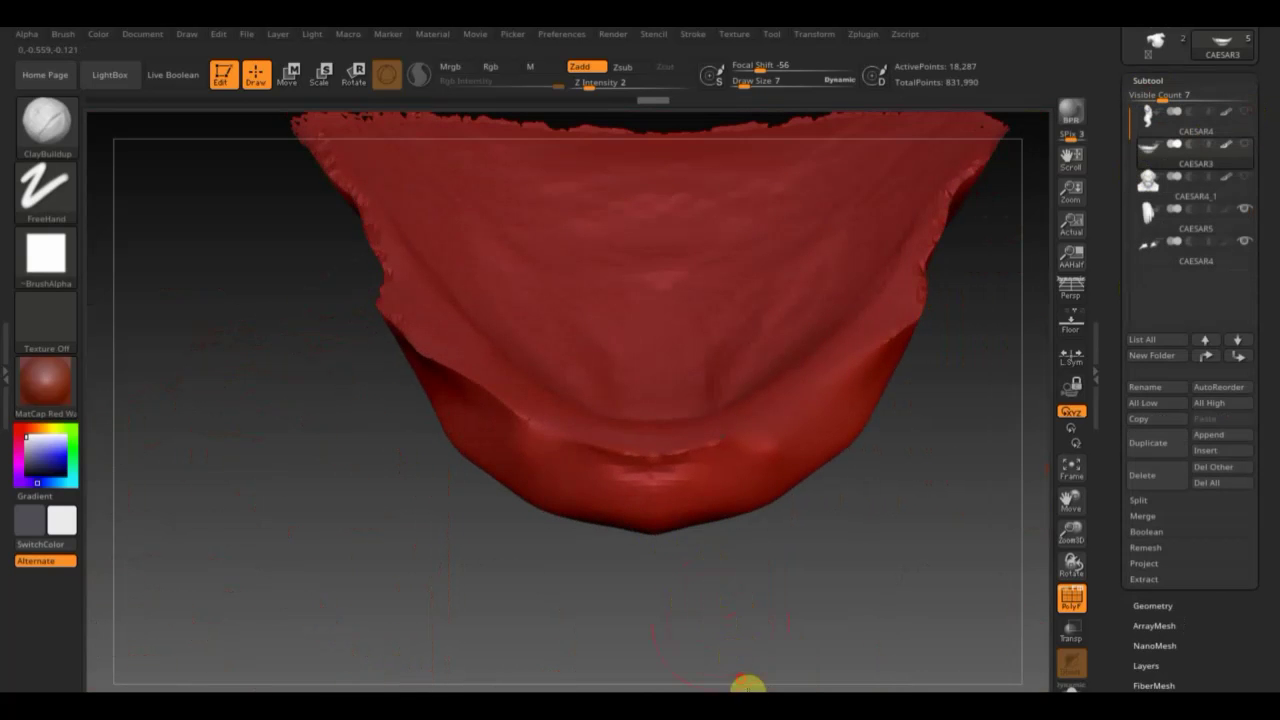
{"action": "key", "text": "shift"}
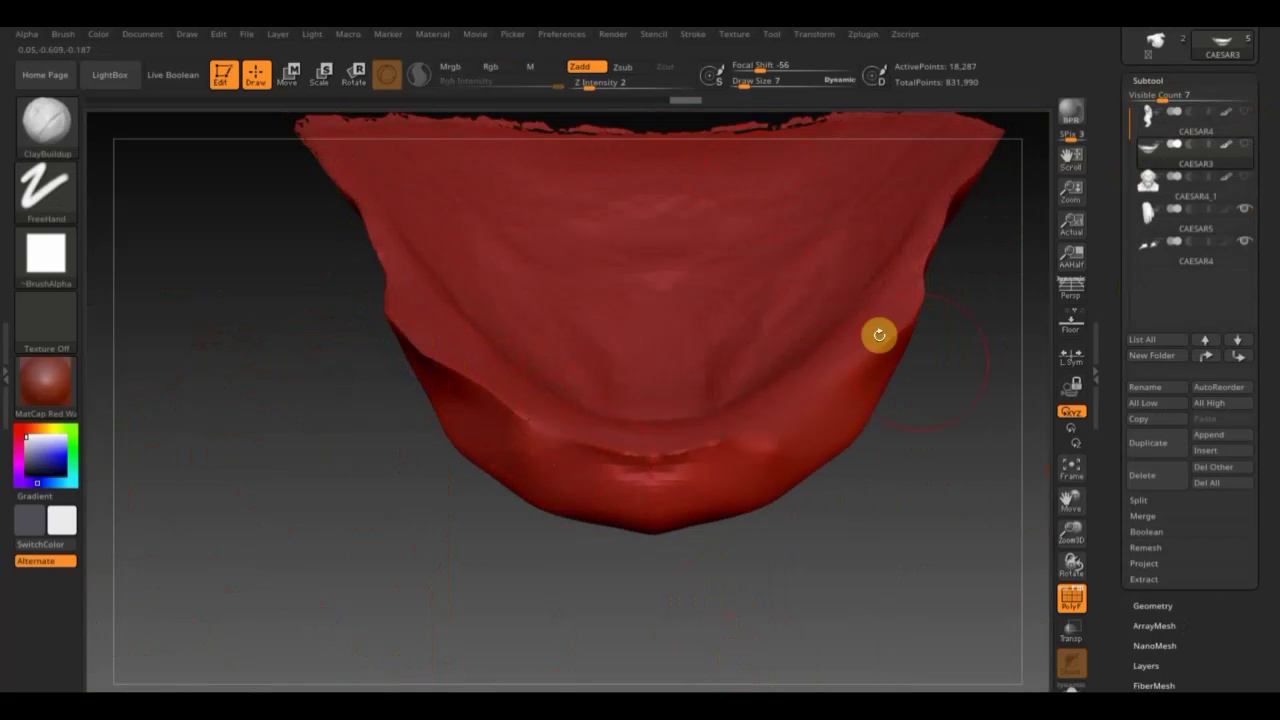
{"action": "mouse_move", "coordinate": [877, 331]}
{"action": "left_mouse_down"}
{"action": "mouse_move", "coordinate": [955, 375]}
{"action": "mouse_move", "coordinate": [934, 360]}
{"action": "mouse_move", "coordinate": [906, 469]}
{"action": "mouse_move", "coordinate": [924, 457]}
{"action": "left_mouse_up"}
{"action": "left_click_drag", "start_coordinate": [750, 83], "coordinate": [678, 292]}
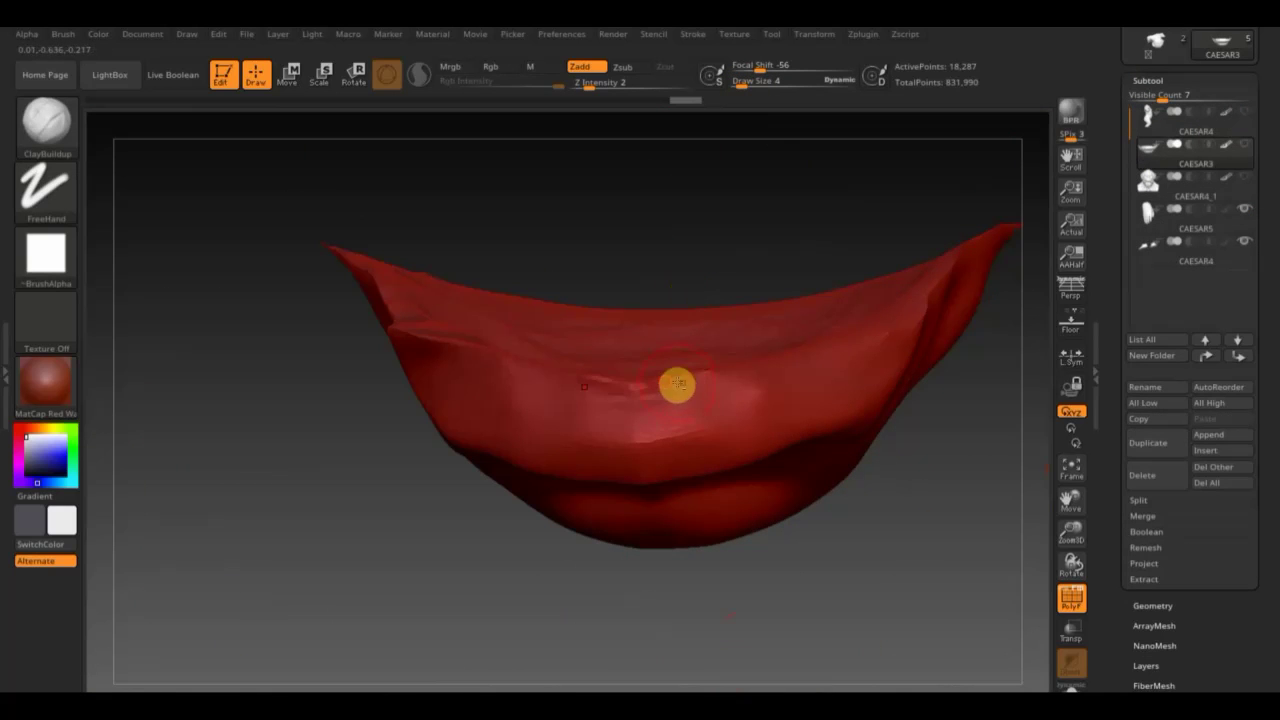
{"action": "left_click_drag", "start_coordinate": [674, 383], "coordinate": [533, 368], "text": "shift"}
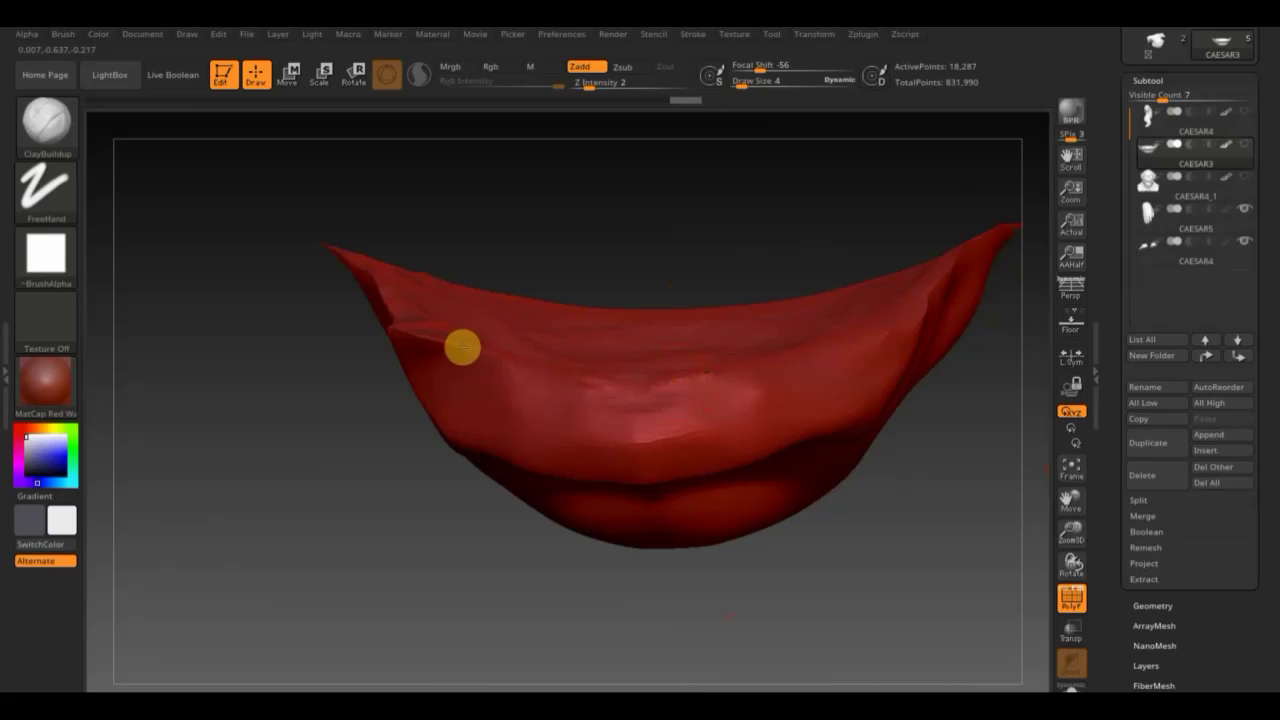
{"action": "mouse_move", "coordinate": [530, 220]}
{"action": "left_mouse_down"}
{"action": "mouse_move", "coordinate": [543, 294]}
{"action": "mouse_move", "coordinate": [503, 283]}
{"action": "left_mouse_up"}
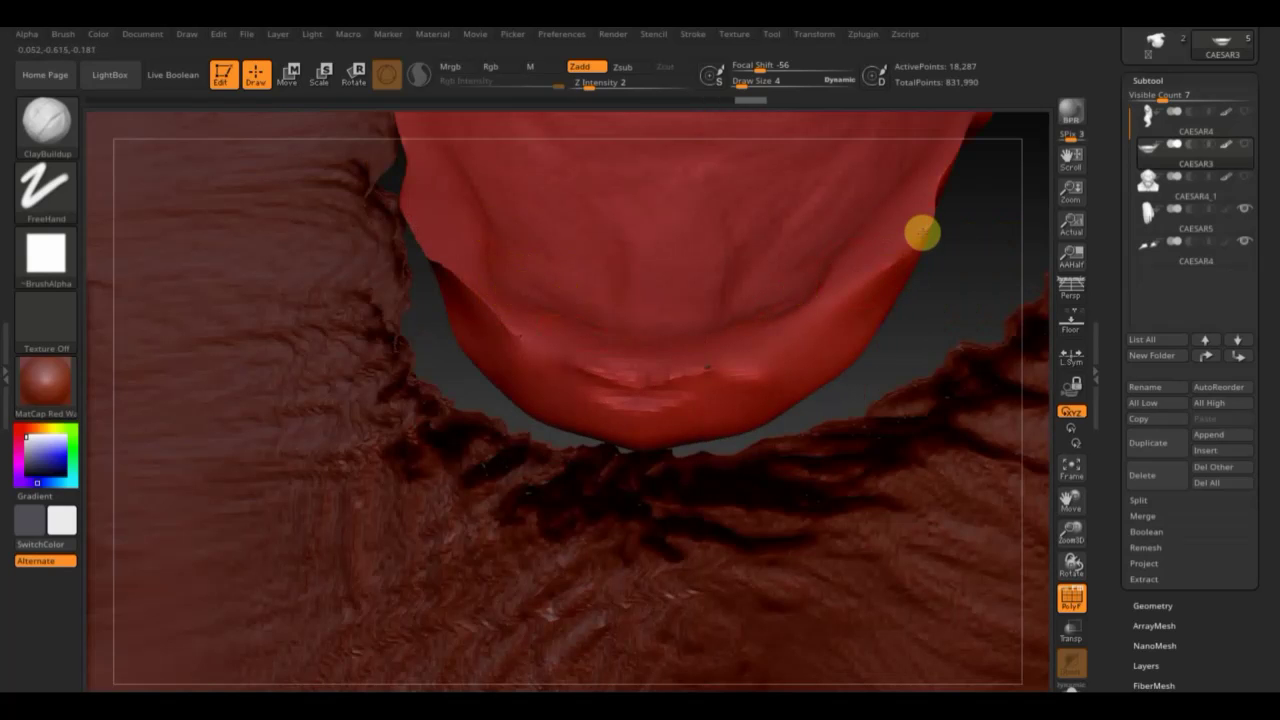
Inspect the lip piece from top, front and side angles, smoothing rough areas along the way.
{"action": "left_click_drag", "start_coordinate": [968, 308], "coordinate": [957, 173]}
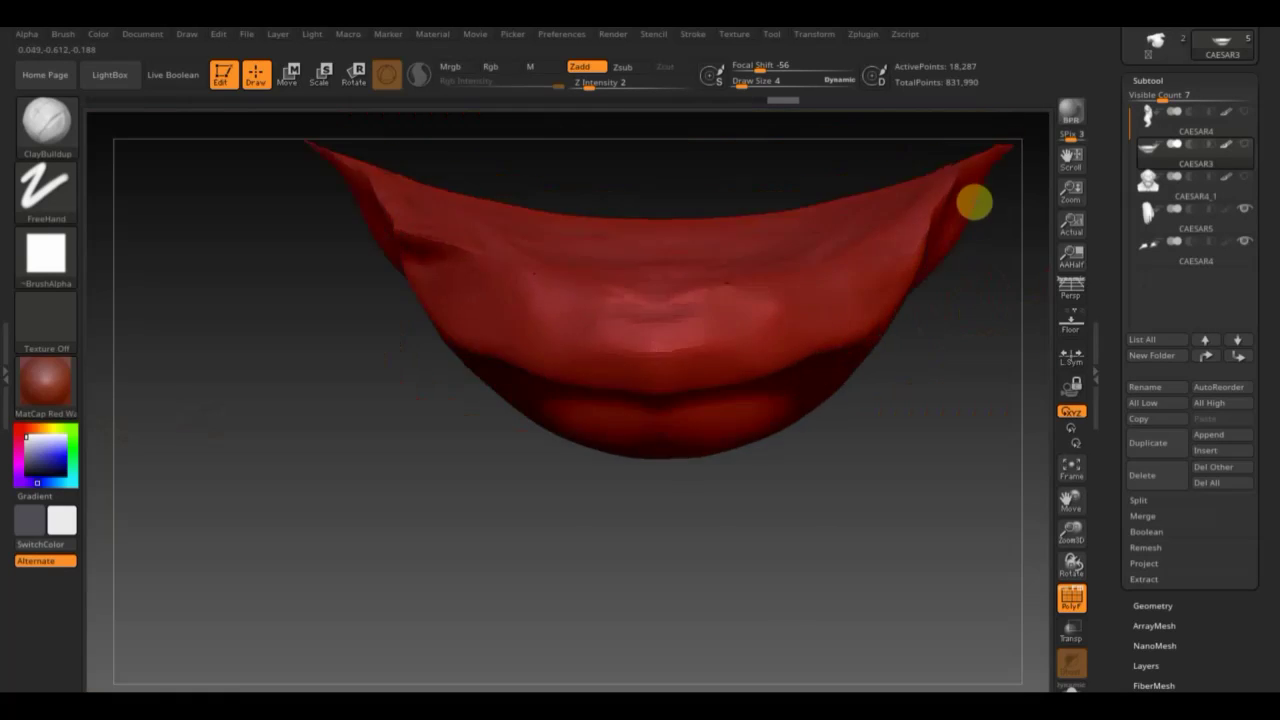
{"action": "mouse_move", "coordinate": [1011, 437]}
{"action": "left_mouse_down"}
{"action": "mouse_move", "coordinate": [1029, 420]}
{"action": "mouse_move", "coordinate": [1037, 450]}
{"action": "mouse_move", "coordinate": [789, 331]}
{"action": "left_mouse_up"}
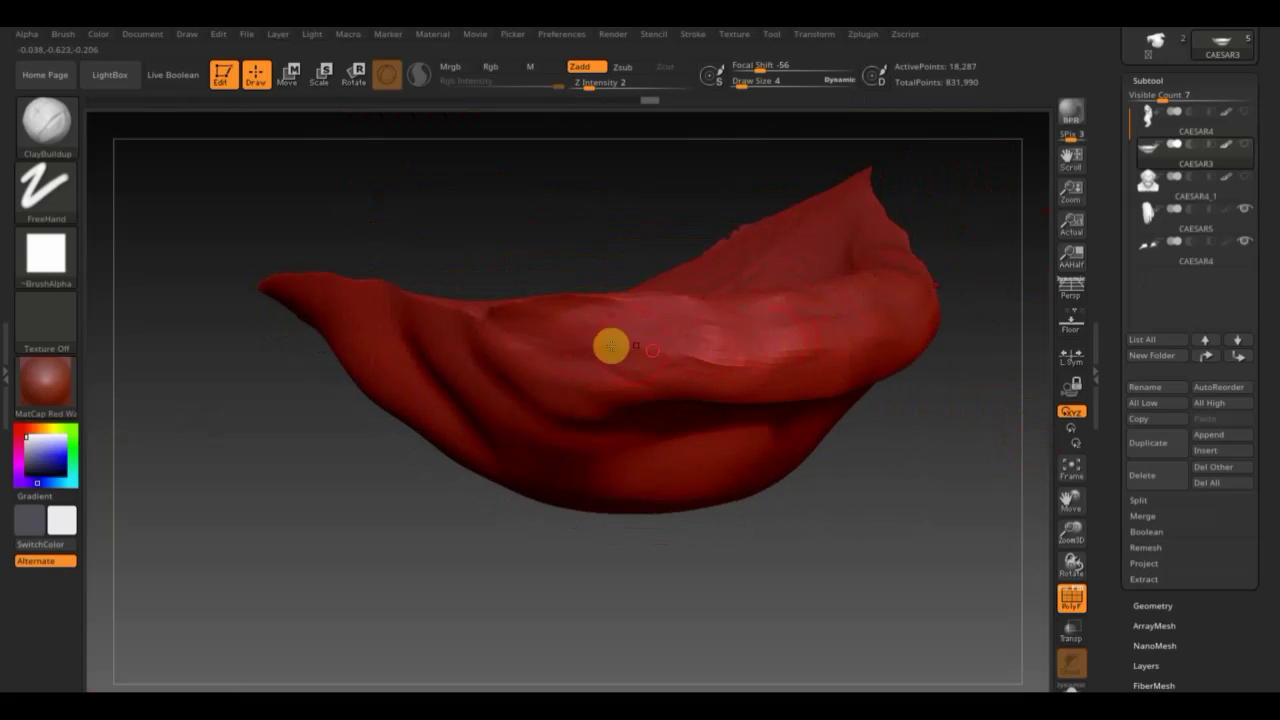
{"action": "left_click_drag", "start_coordinate": [748, 366], "coordinate": [914, 471], "text": "alt"}
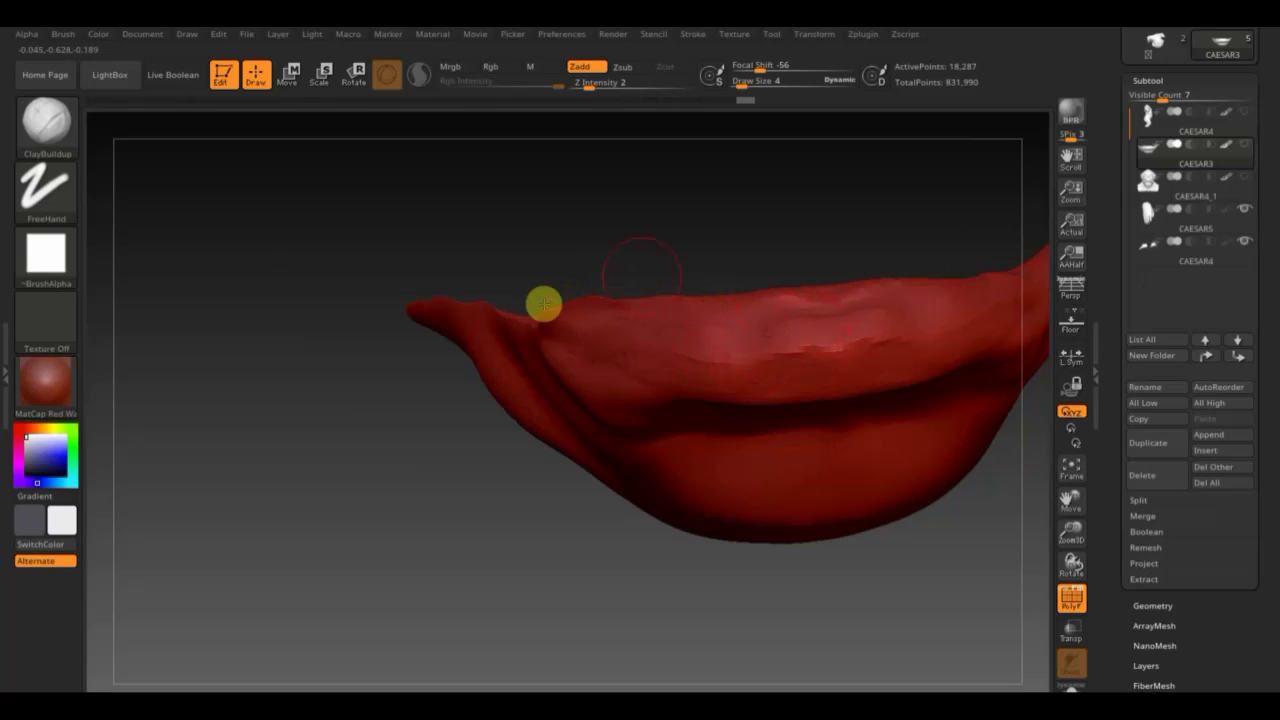
{"action": "left_click_drag", "start_coordinate": [543, 300], "coordinate": [683, 306]}
{"action": "left_click_drag", "start_coordinate": [592, 278], "coordinate": [557, 271]}
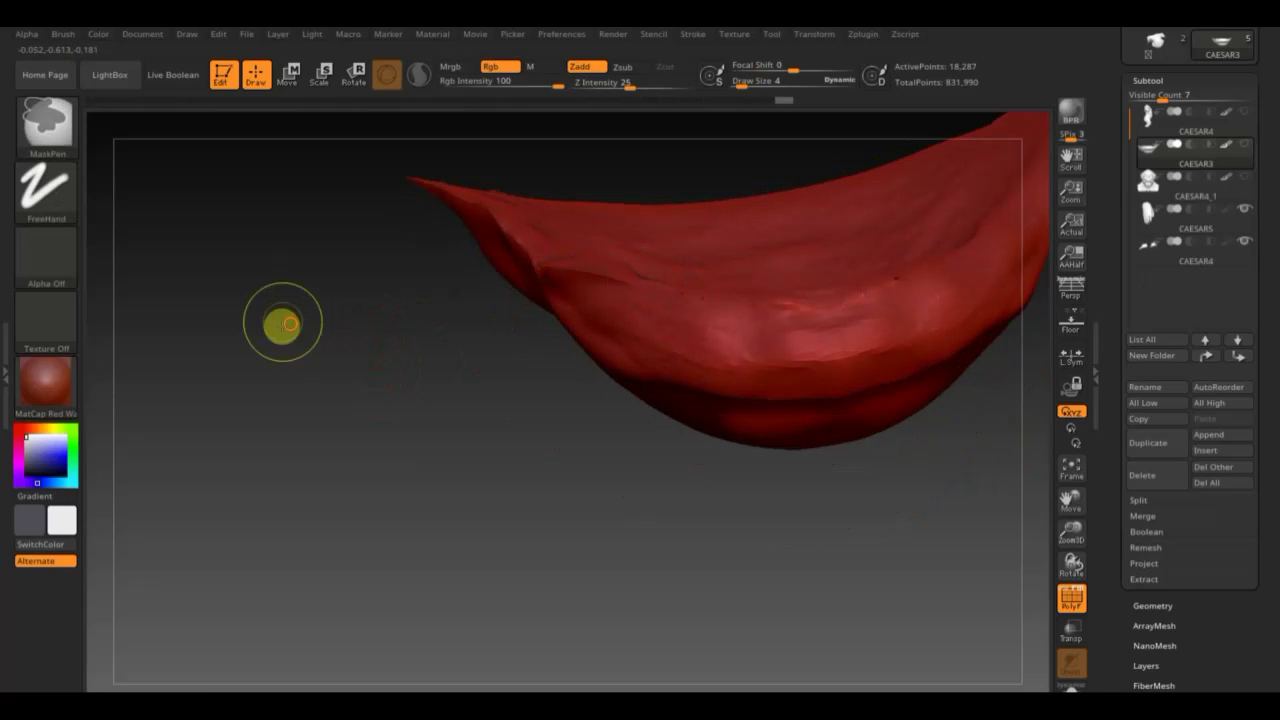
{"action": "key", "text": "shift"}
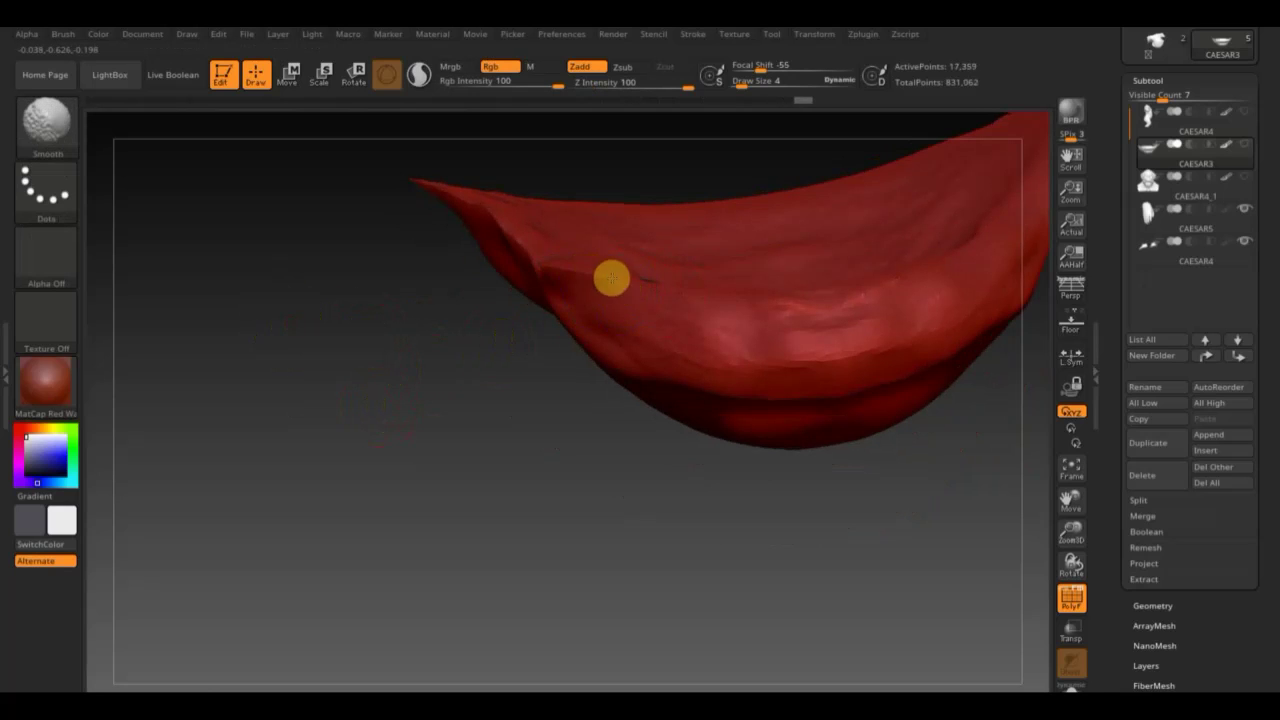
{"action": "left_click_drag", "start_coordinate": [600, 320], "coordinate": [474, 367]}
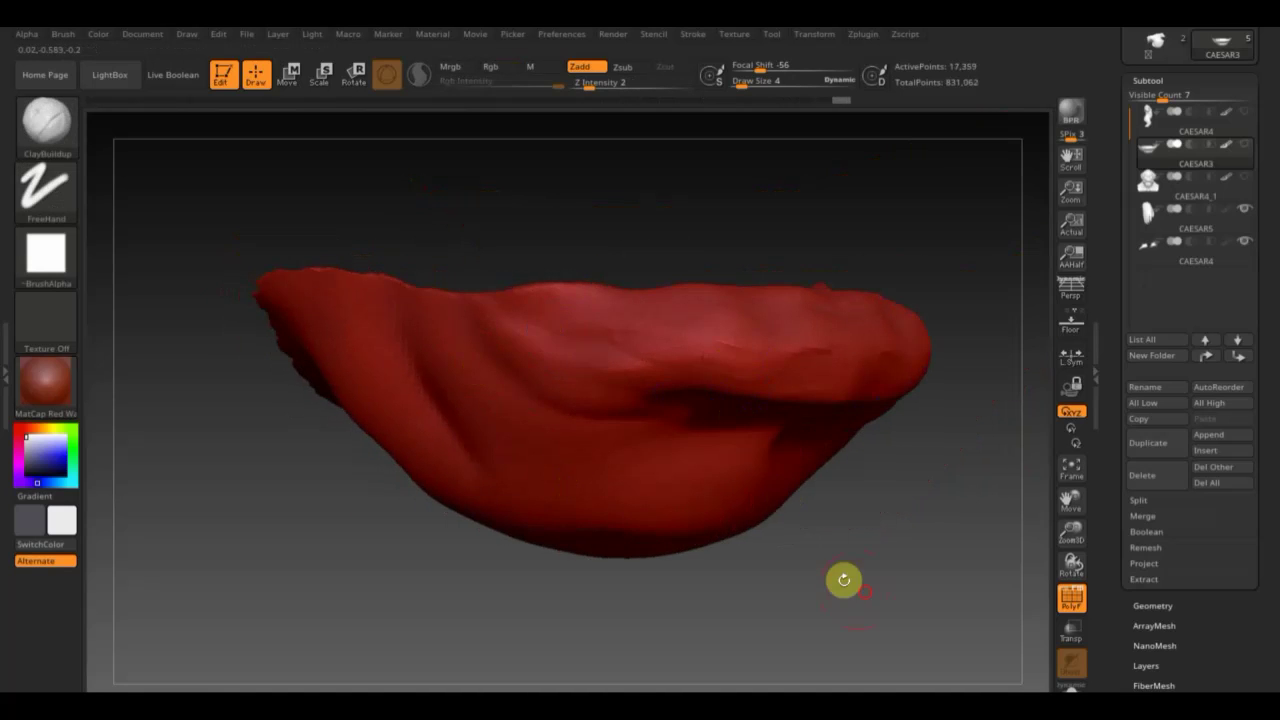
{"action": "mouse_move", "coordinate": [843, 580]}
{"action": "left_mouse_down"}
{"action": "mouse_move", "coordinate": [893, 595]}
{"action": "mouse_move", "coordinate": [800, 583]}
{"action": "mouse_move", "coordinate": [831, 671]}
{"action": "mouse_move", "coordinate": [854, 680]}
{"action": "mouse_move", "coordinate": [838, 590]}
{"action": "mouse_move", "coordinate": [749, 680]}
{"action": "mouse_move", "coordinate": [737, 601]}
{"action": "mouse_move", "coordinate": [744, 661]}
{"action": "left_mouse_up"}
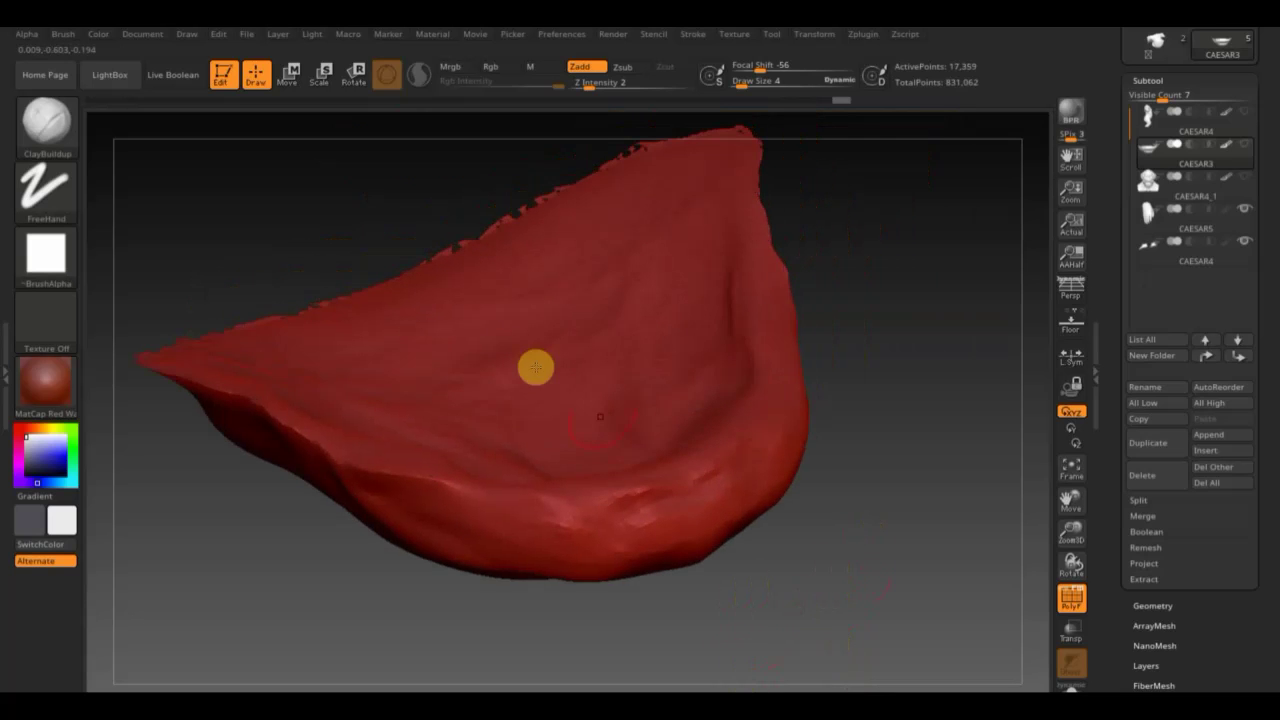
{"action": "mouse_move", "coordinate": [628, 378]}
{"action": "left_mouse_down"}
{"action": "mouse_move", "coordinate": [851, 389]}
{"action": "mouse_move", "coordinate": [391, 294]}
{"action": "left_mouse_up"}
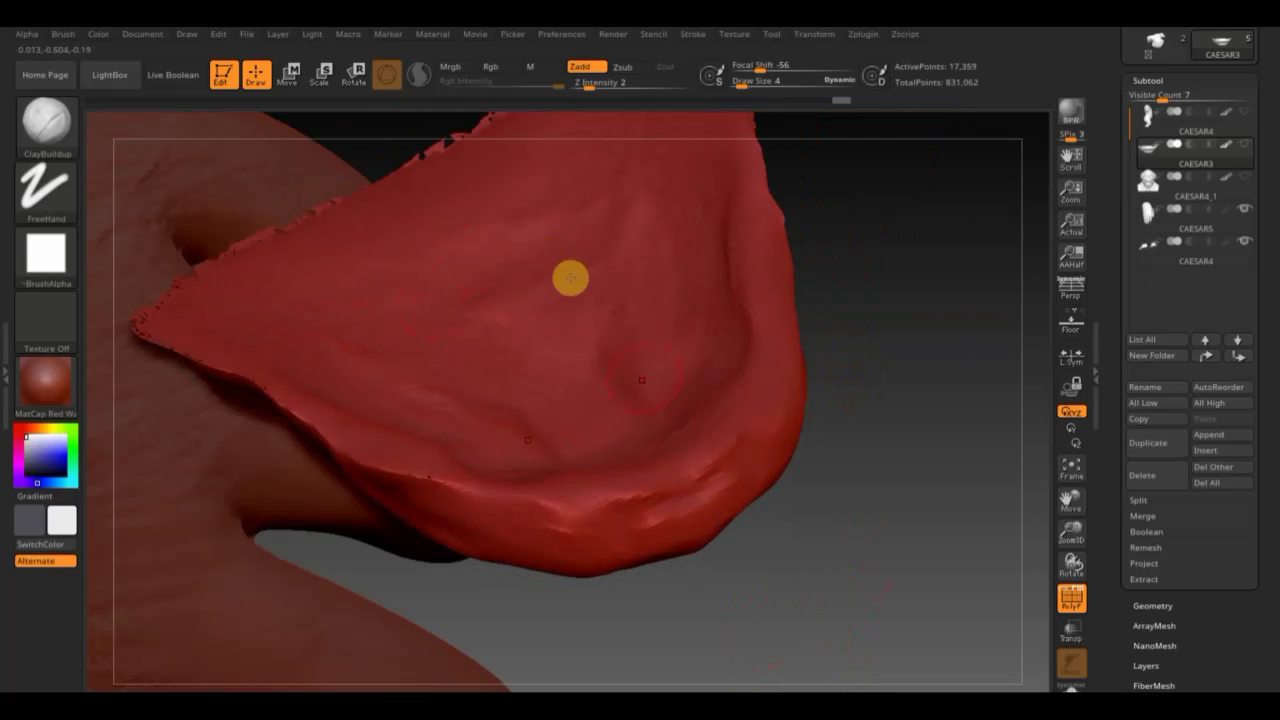
{"action": "mouse_move", "coordinate": [966, 421]}
{"action": "left_mouse_down"}
{"action": "mouse_move", "coordinate": [951, 371]}
{"action": "mouse_move", "coordinate": [1029, 380]}
{"action": "mouse_move", "coordinate": [1143, 149]}
{"action": "left_mouse_up"}
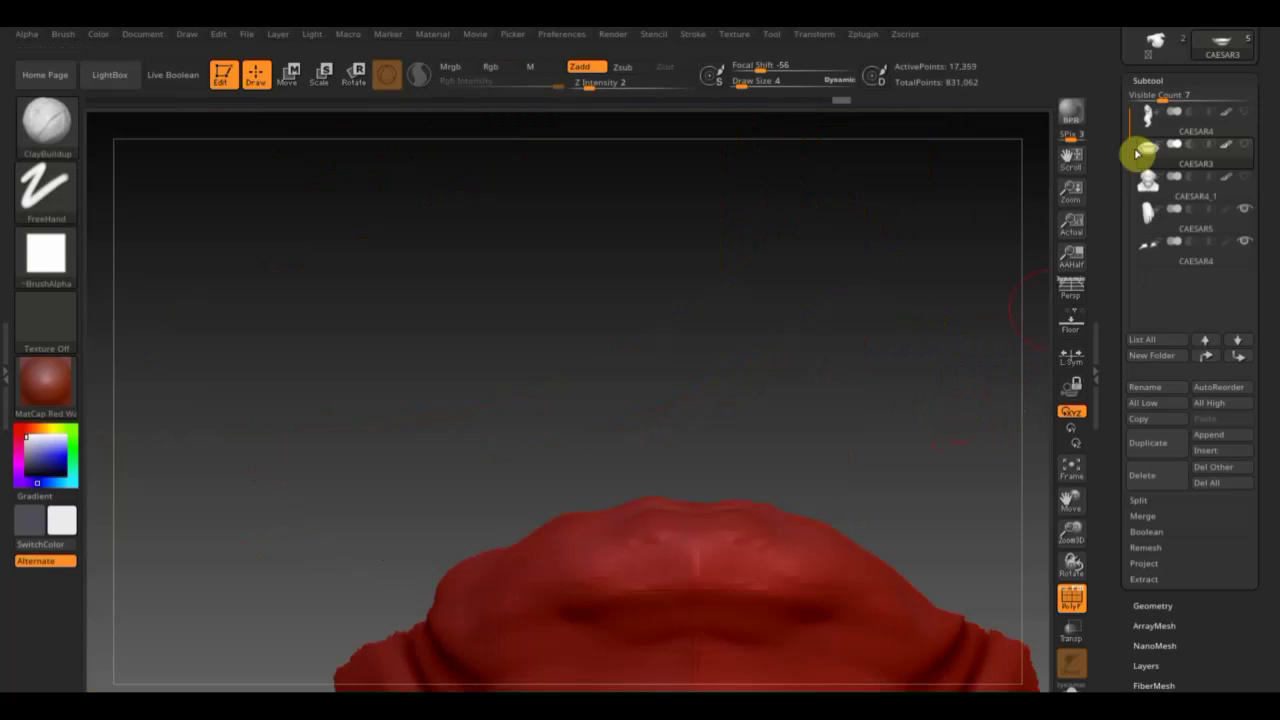
Make CAESAR4_1 the active subtool, hide the CAESAR3 lip piece and frame the ape bust.
{"action": "left_click", "coordinate": [1244, 176]}
{"action": "left_click", "coordinate": [1174, 194]}
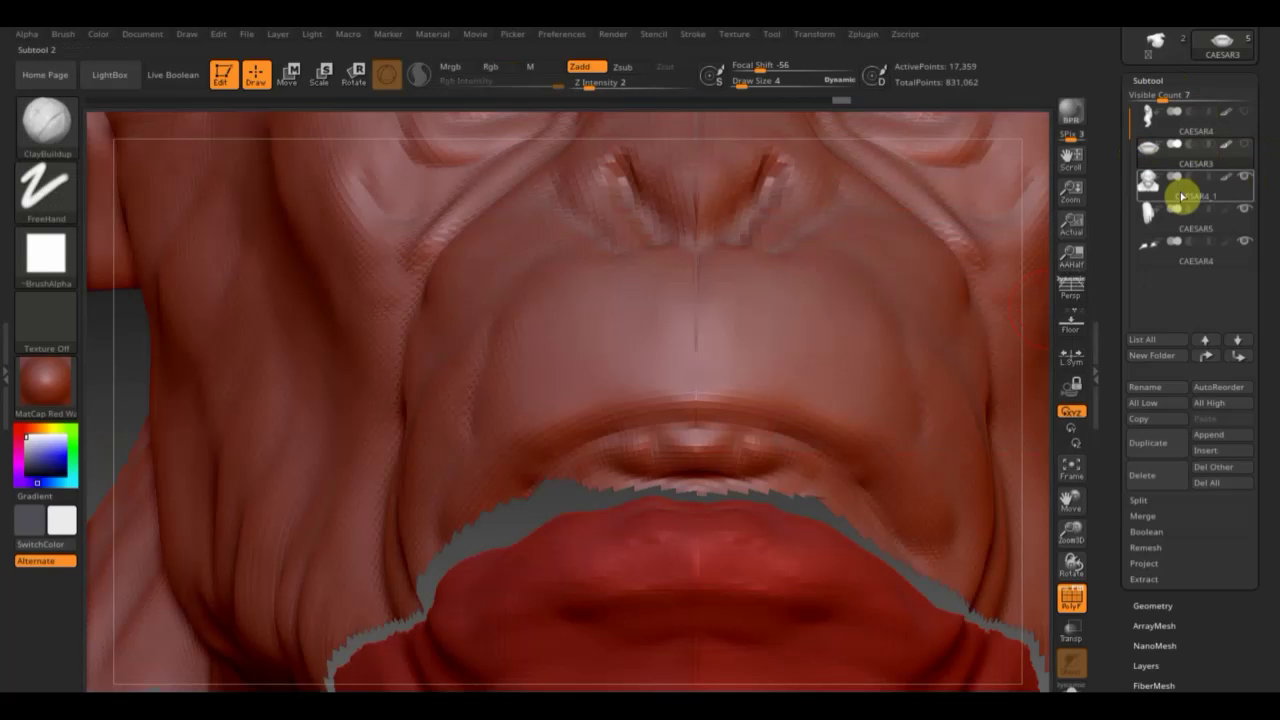
{"action": "left_click", "coordinate": [1248, 160]}
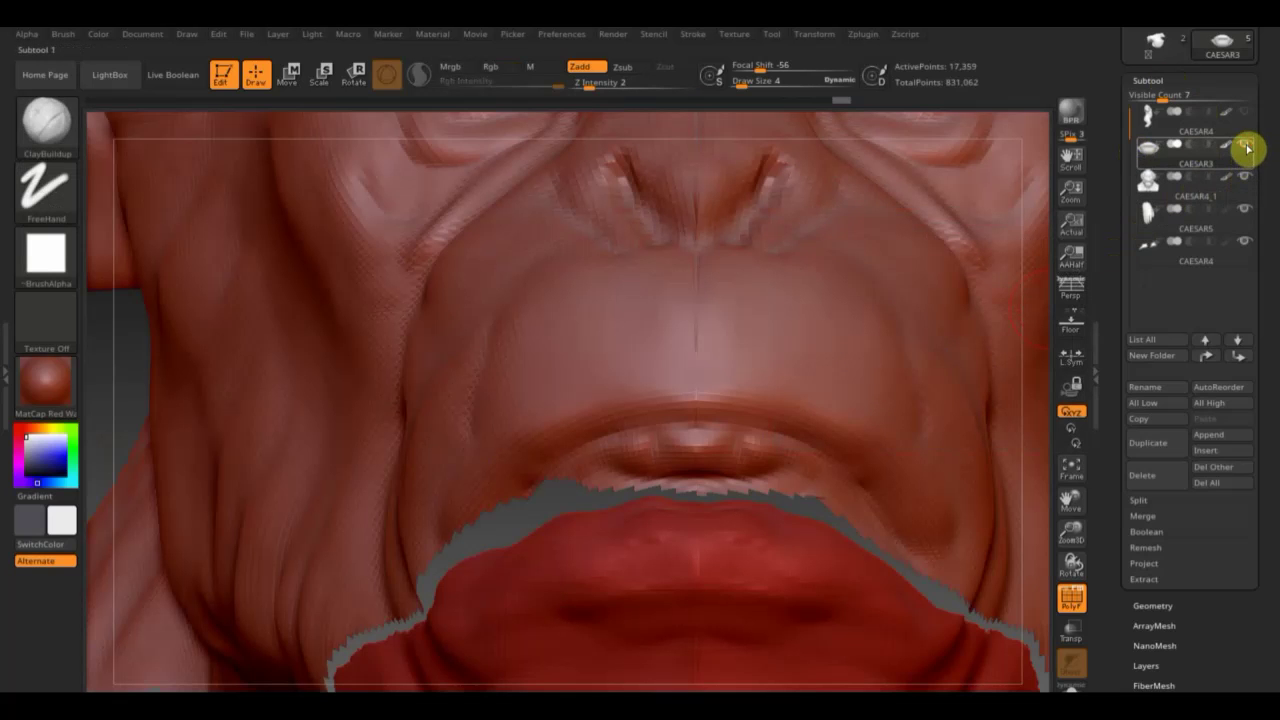
{"action": "left_click", "coordinate": [1194, 198]}
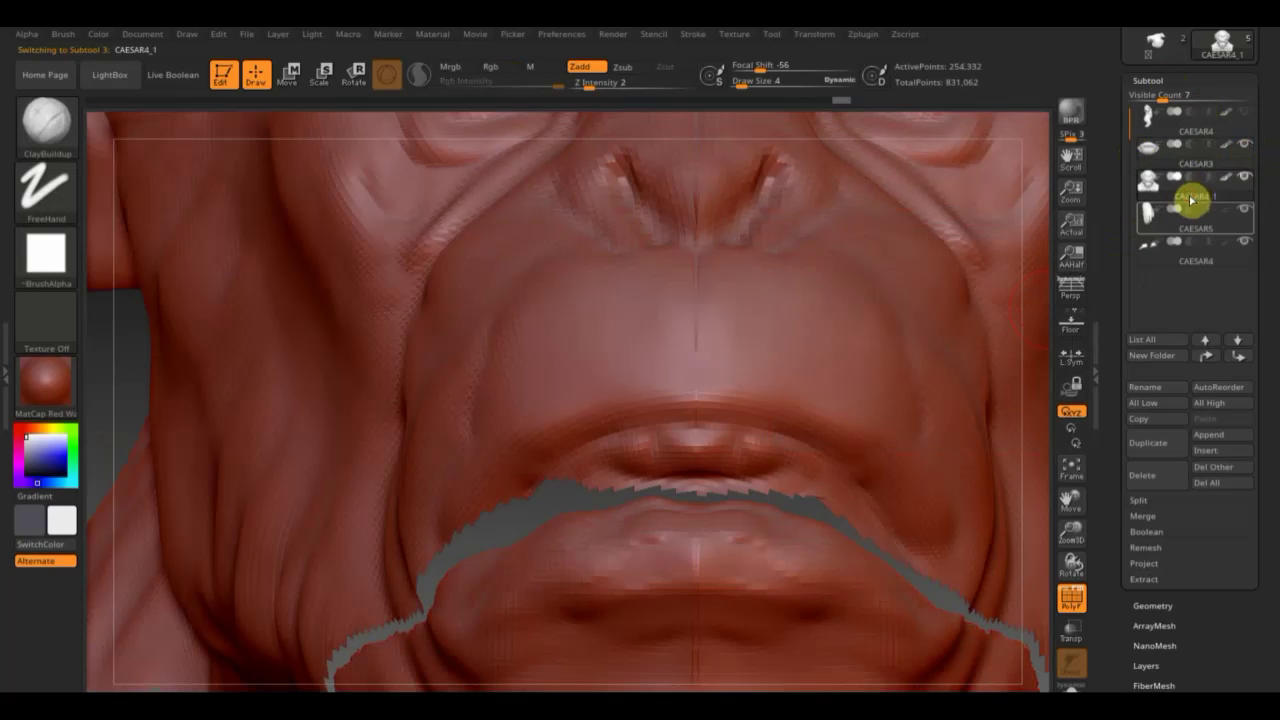
{"action": "left_click", "coordinate": [1248, 184]}
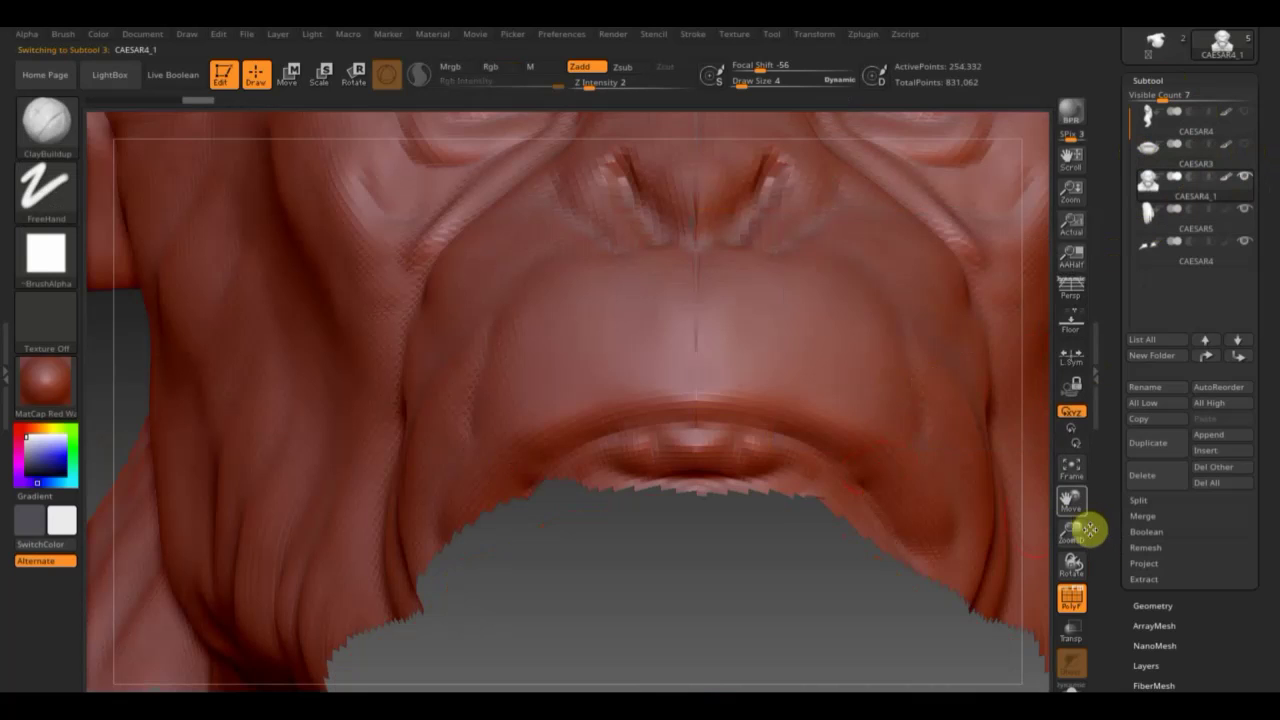
{"action": "left_click", "coordinate": [1071, 470]}
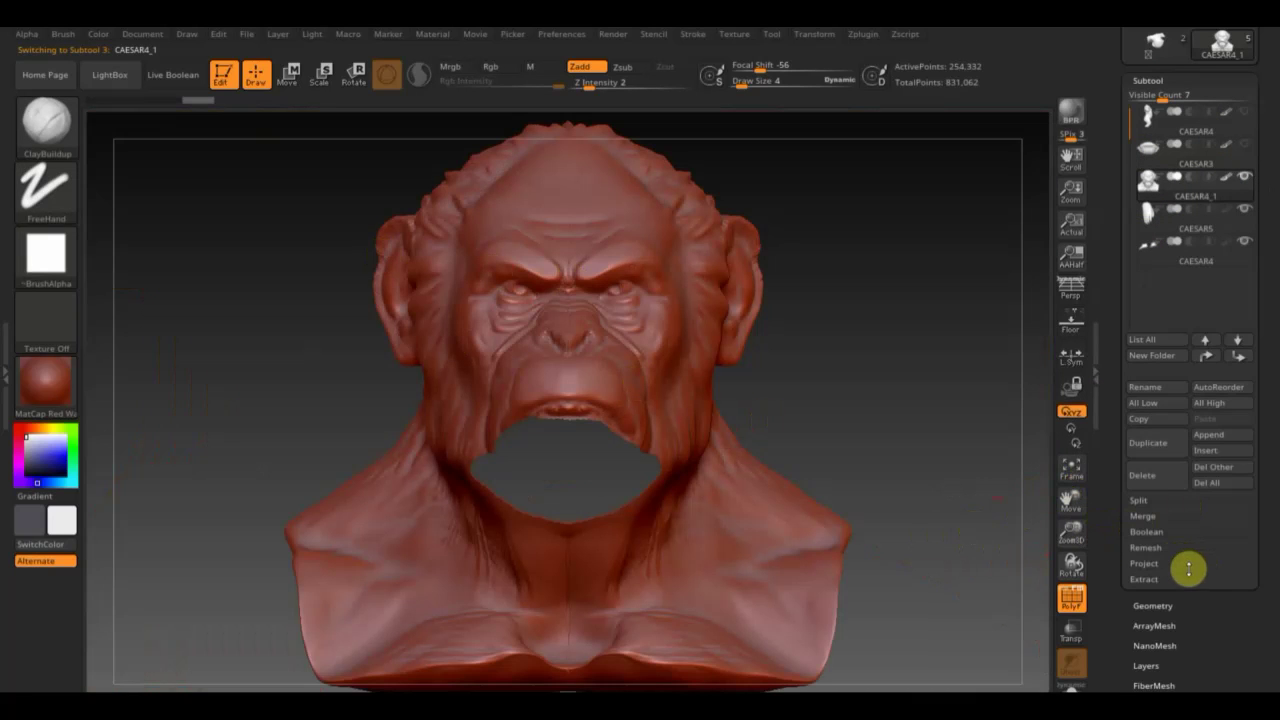
DynaMesh the head at resolution 2528, closing the mouth opening at 750,308 points.
{"action": "left_click", "coordinate": [1160, 605]}
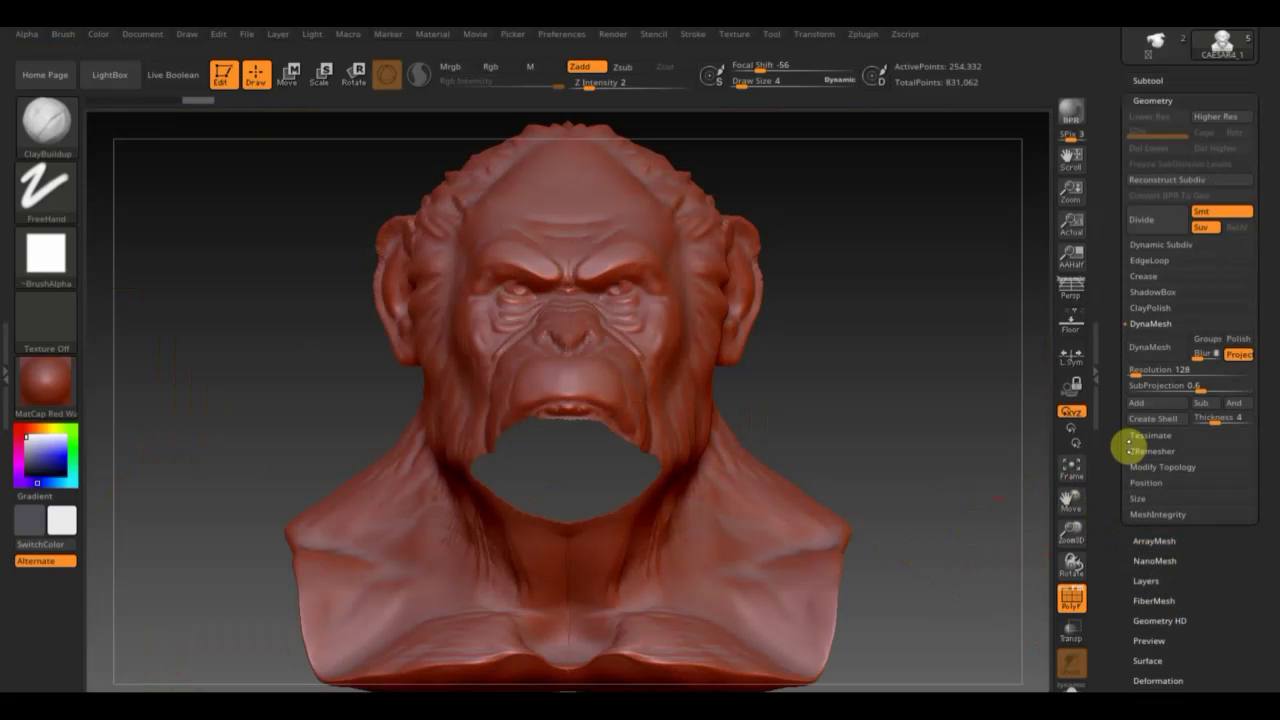
{"action": "left_click", "coordinate": [1138, 370]}
{"action": "type", "text": "2528"}
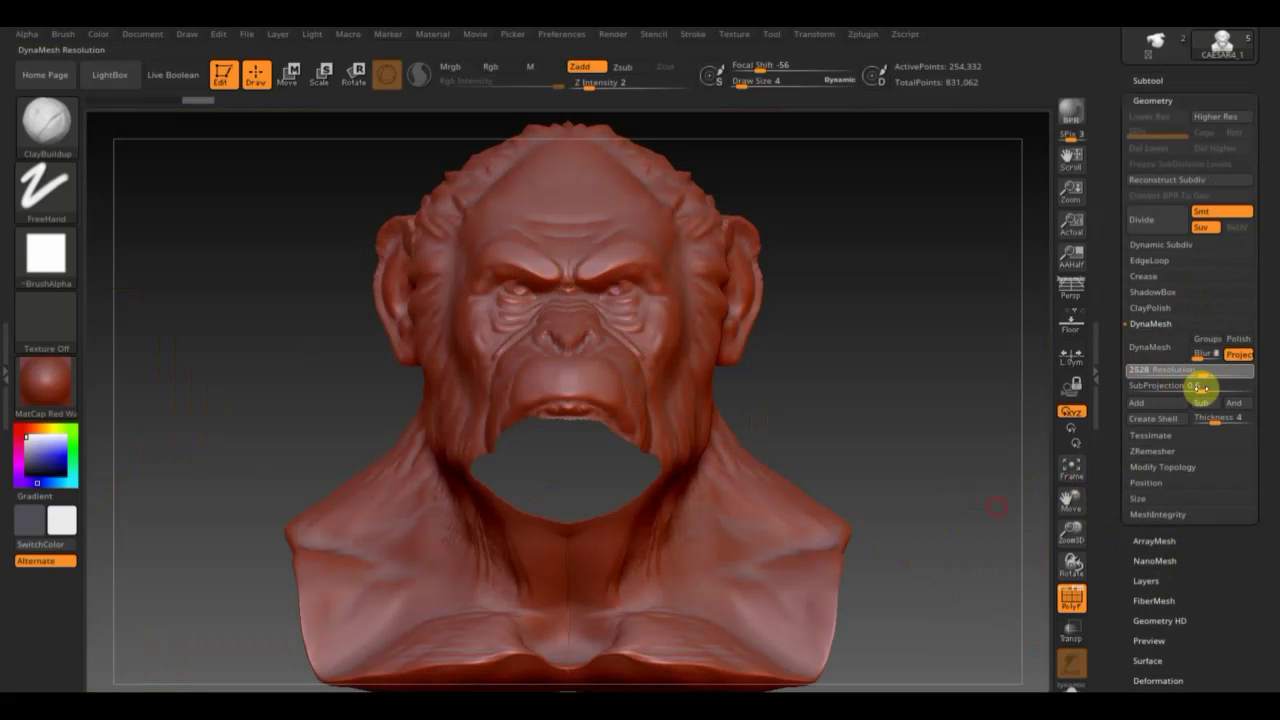
{"action": "key", "text": "Return"}
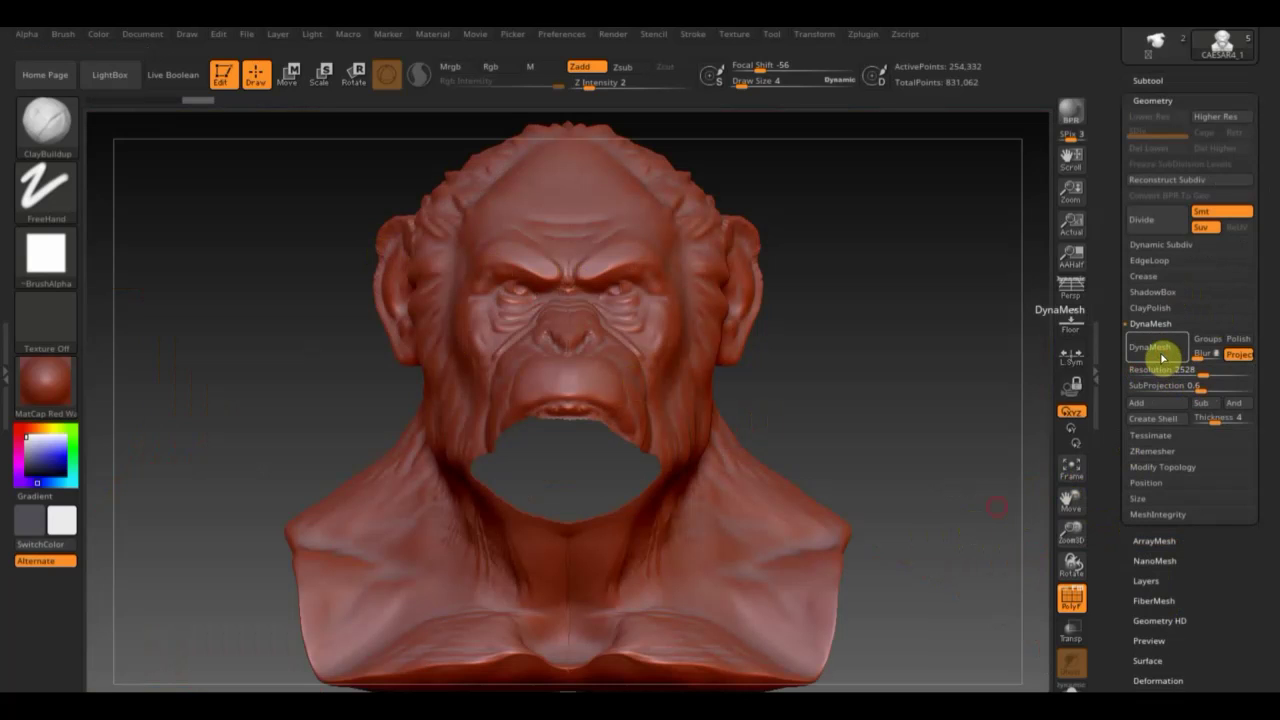
{"action": "left_click", "coordinate": [1162, 356]}
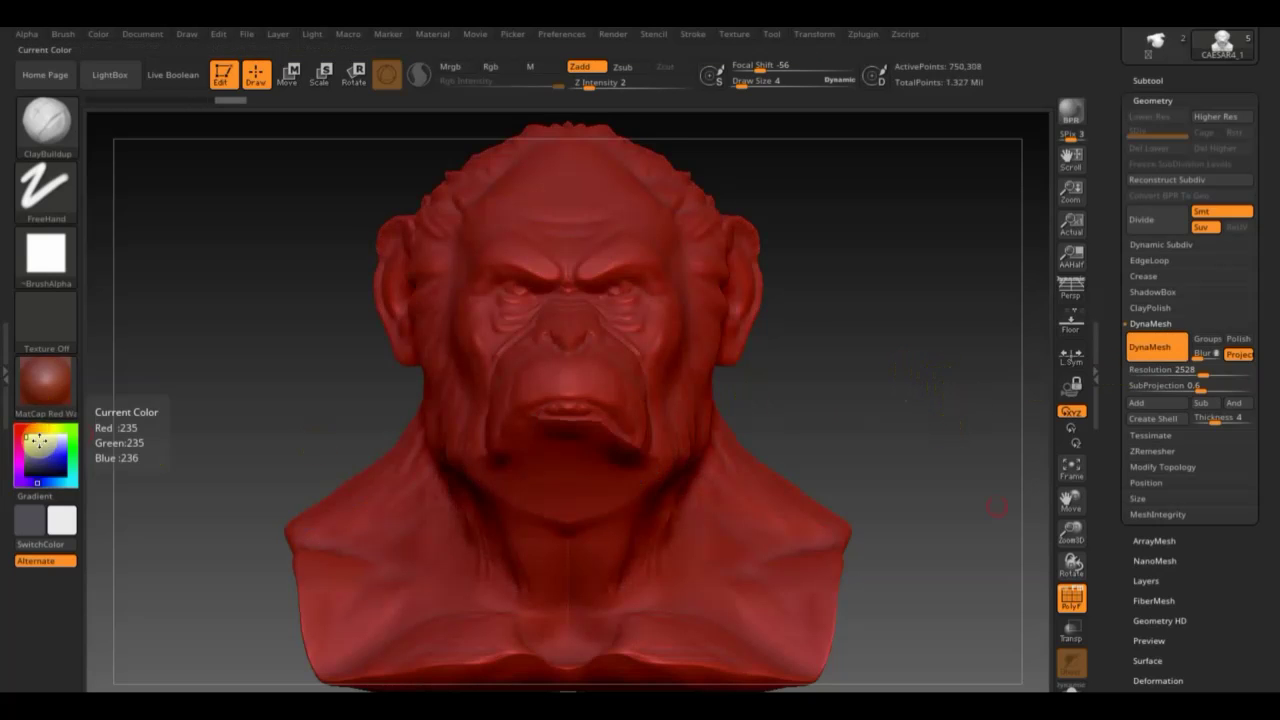
Toggle the polygroup and wireframe overlays to check the new DynaMesh topology of the head.
{"action": "left_click", "coordinate": [1072, 600]}
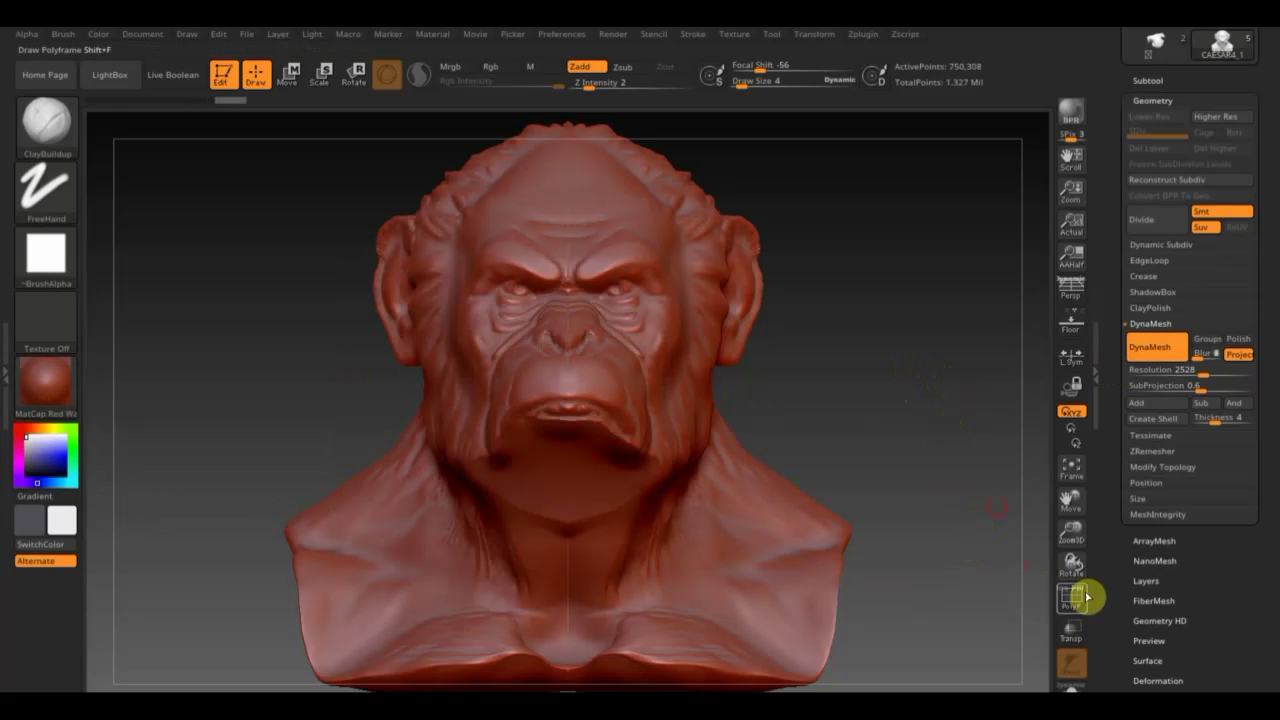
{"action": "left_click", "coordinate": [1071, 603]}
{"action": "left_click", "coordinate": [1068, 596]}
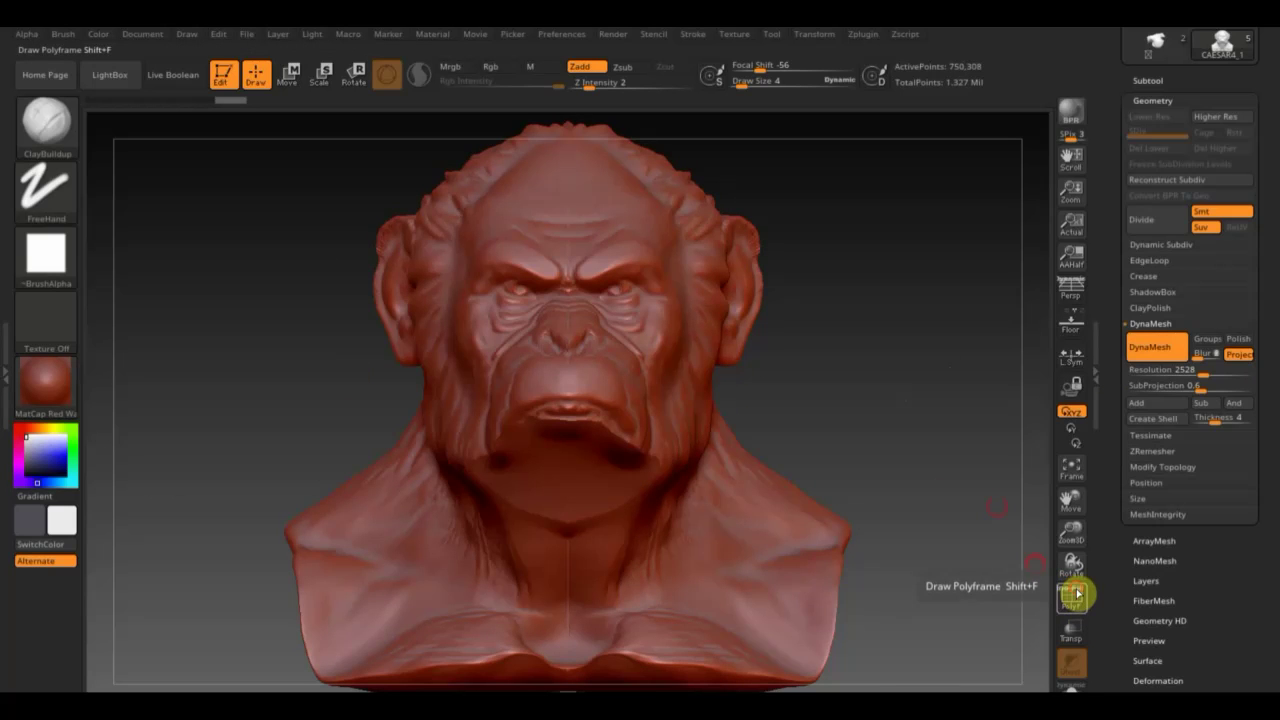
{"action": "left_click", "coordinate": [1073, 606]}
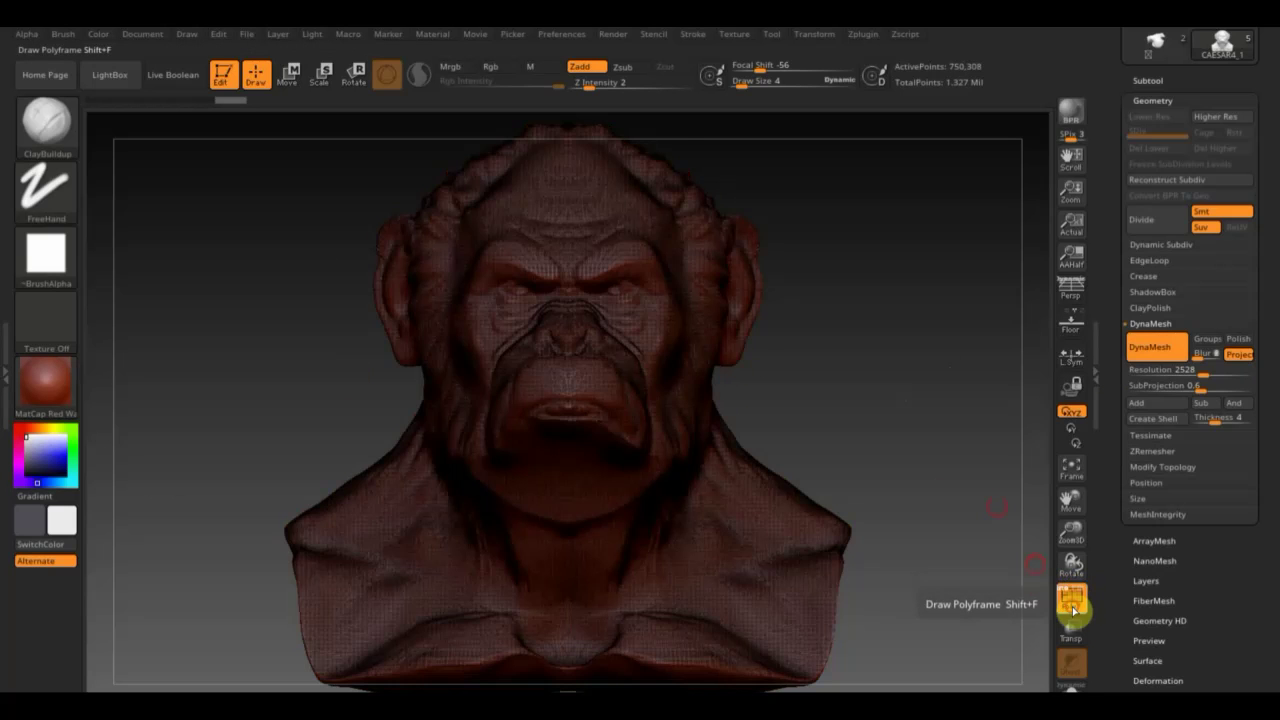
{"action": "left_click", "coordinate": [1073, 600]}
Sculpt a recessed mouth cavity into the sealed mouth area with ClayBuildup at draw size 18.
{"action": "left_click_drag", "start_coordinate": [851, 446], "coordinate": [848, 350]}
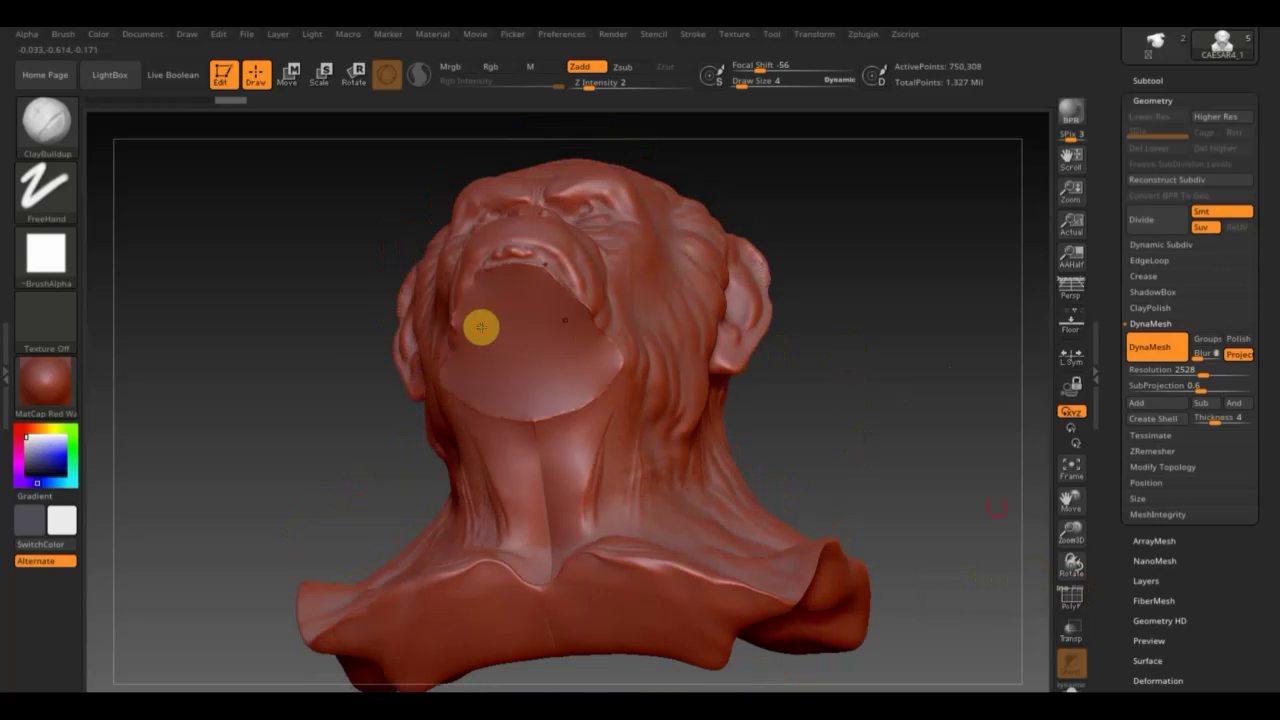
{"action": "left_click_drag", "start_coordinate": [823, 306], "coordinate": [831, 314], "text": "shift"}
{"action": "left_click_drag", "start_coordinate": [779, 90], "coordinate": [750, 88]}
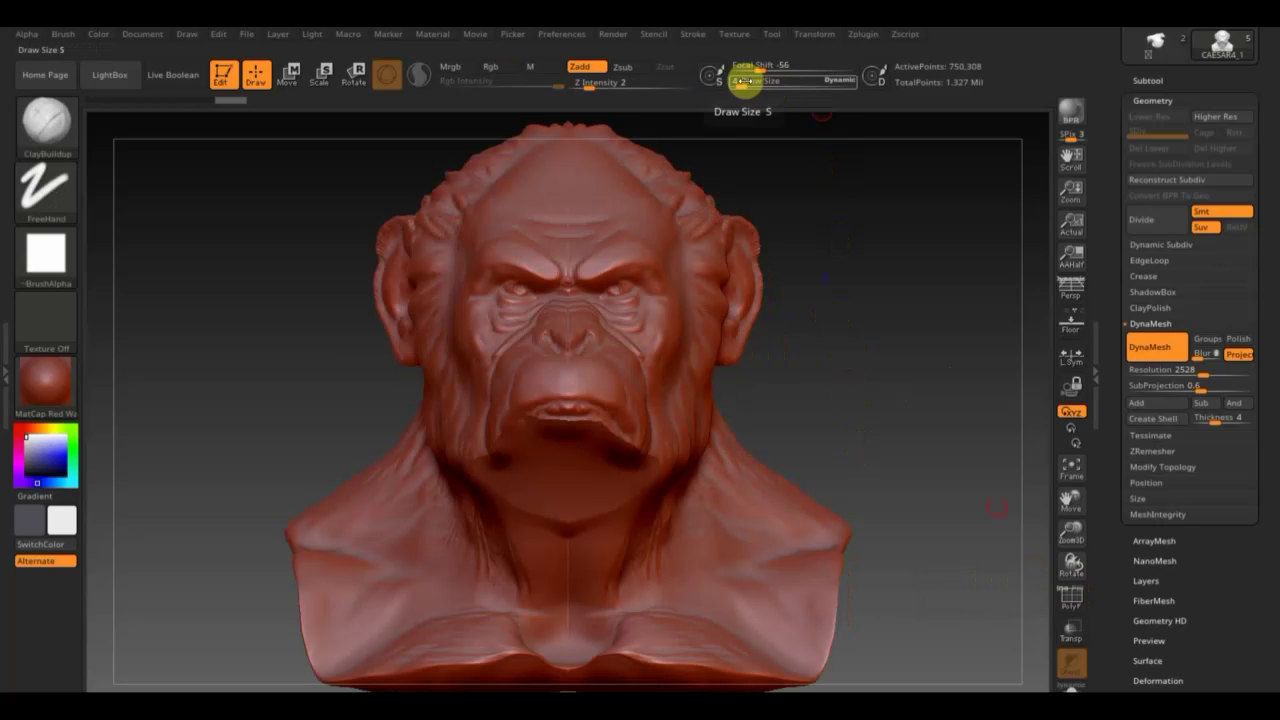
{"action": "left_click_drag", "start_coordinate": [985, 470], "coordinate": [980, 380]}
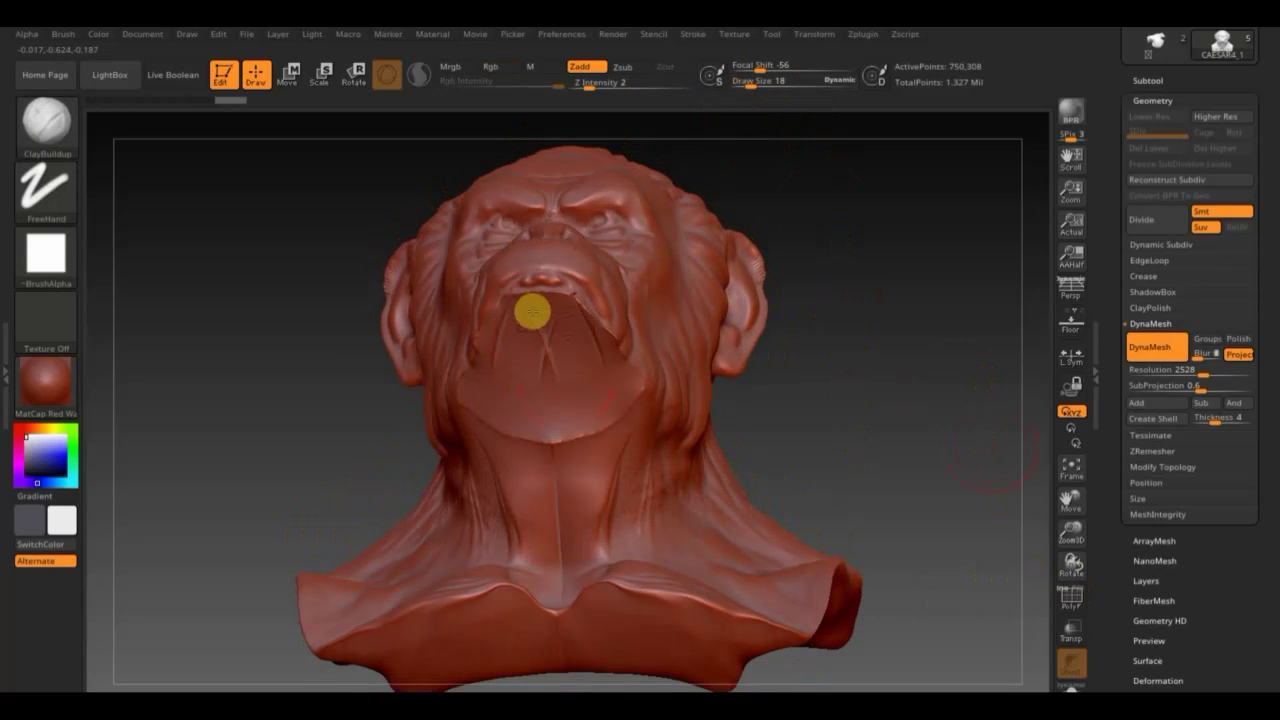
{"action": "left_click_drag", "start_coordinate": [531, 296], "coordinate": [529, 300]}
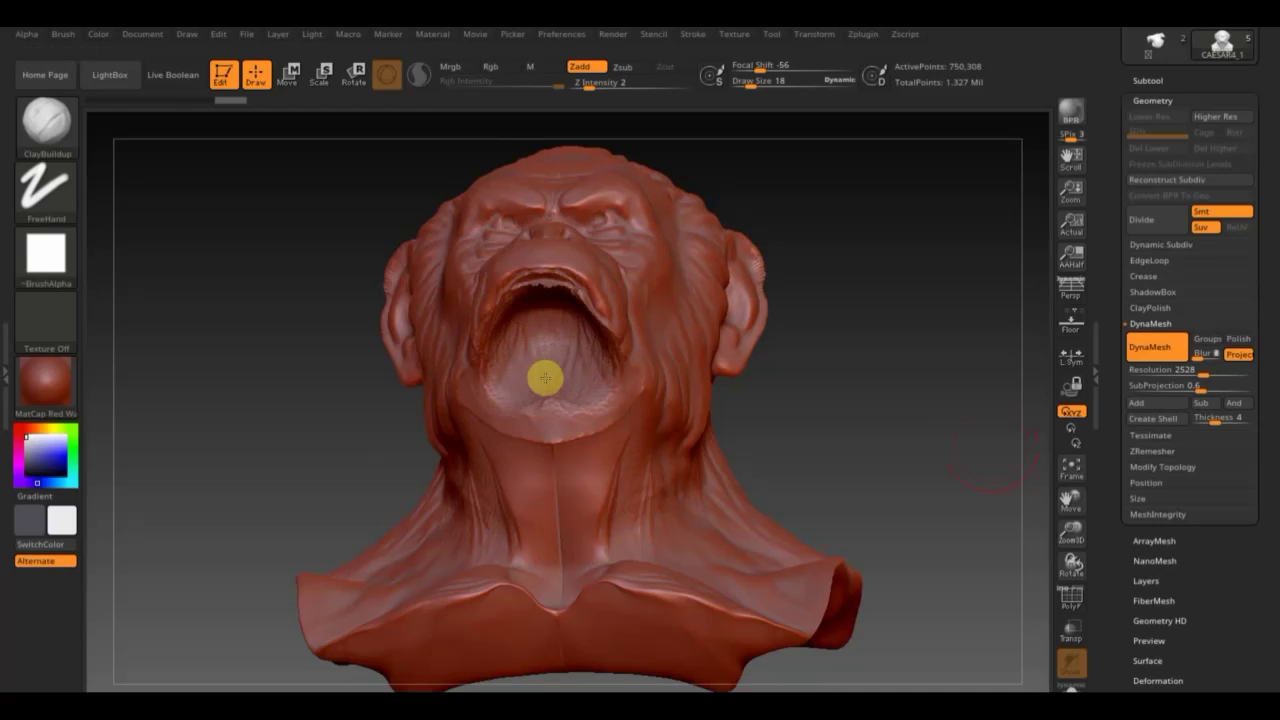
{"action": "left_click_drag", "start_coordinate": [857, 382], "coordinate": [668, 321]}
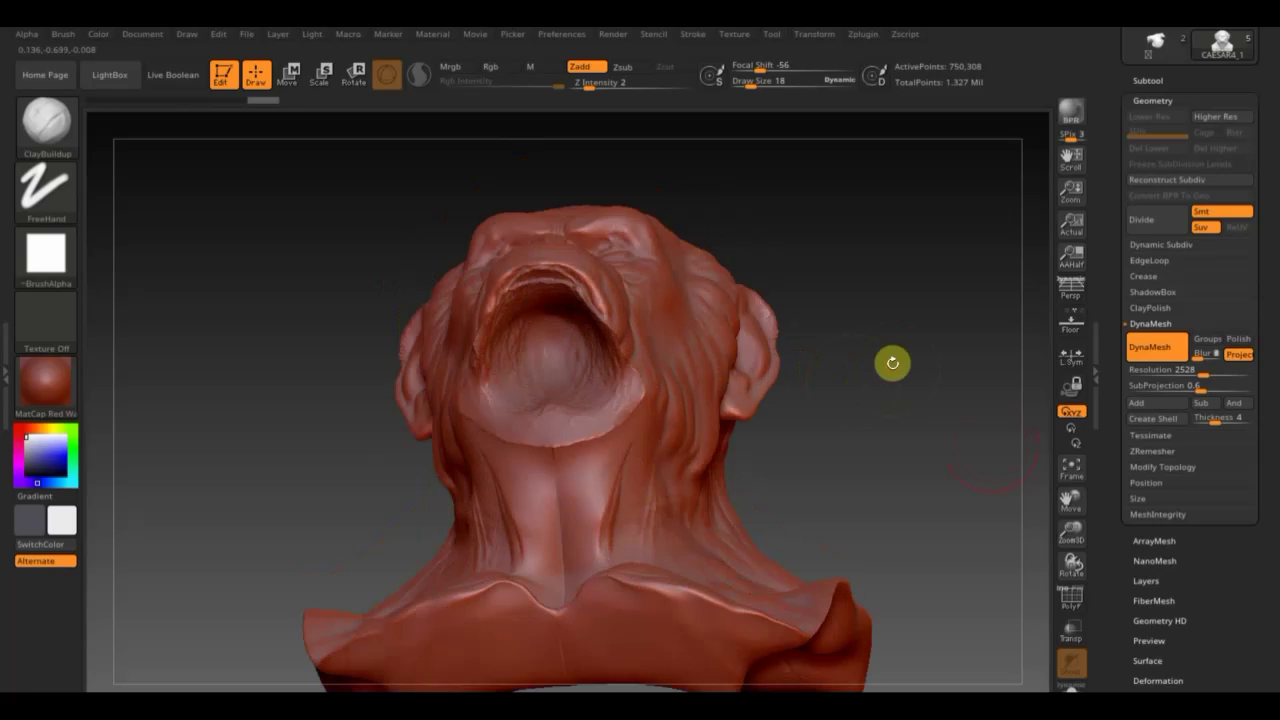
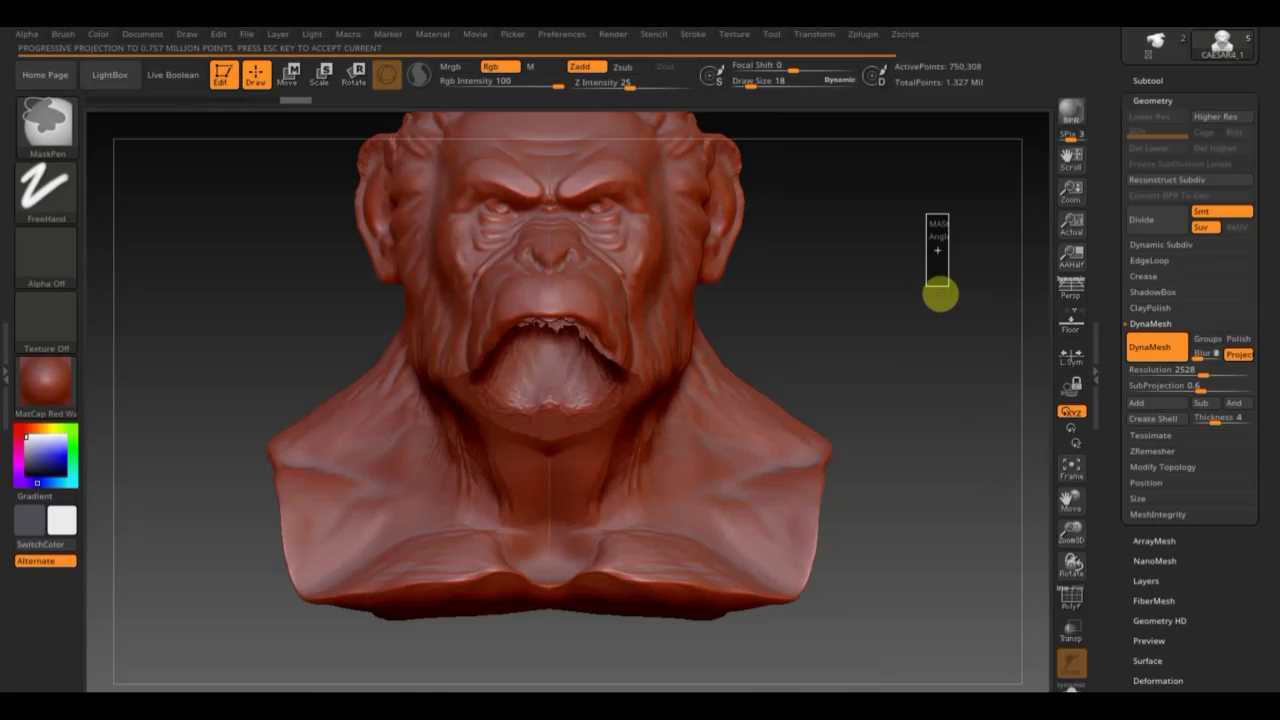
Accept the projected detail, lower Draw Size to 10, and smooth the rough lower lip.
{"action": "key", "text": "Escape"}
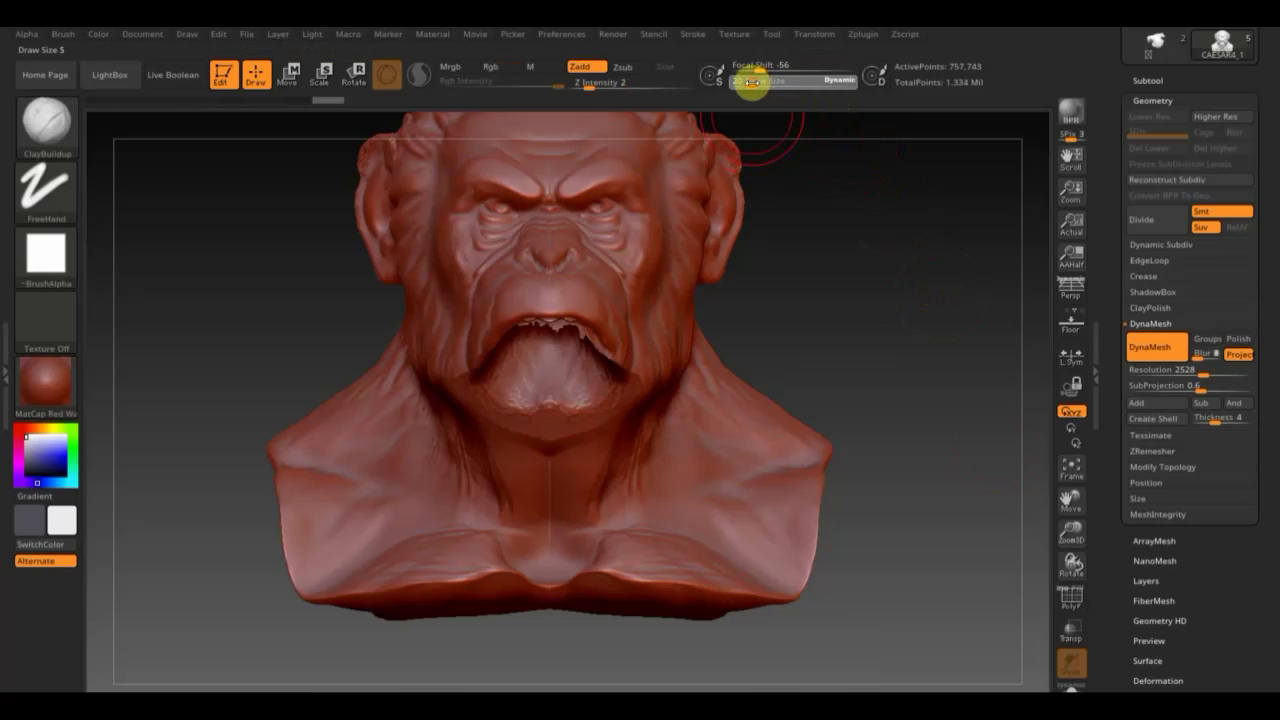
{"action": "left_click_drag", "start_coordinate": [580, 374], "coordinate": [566, 344], "text": "shift"}
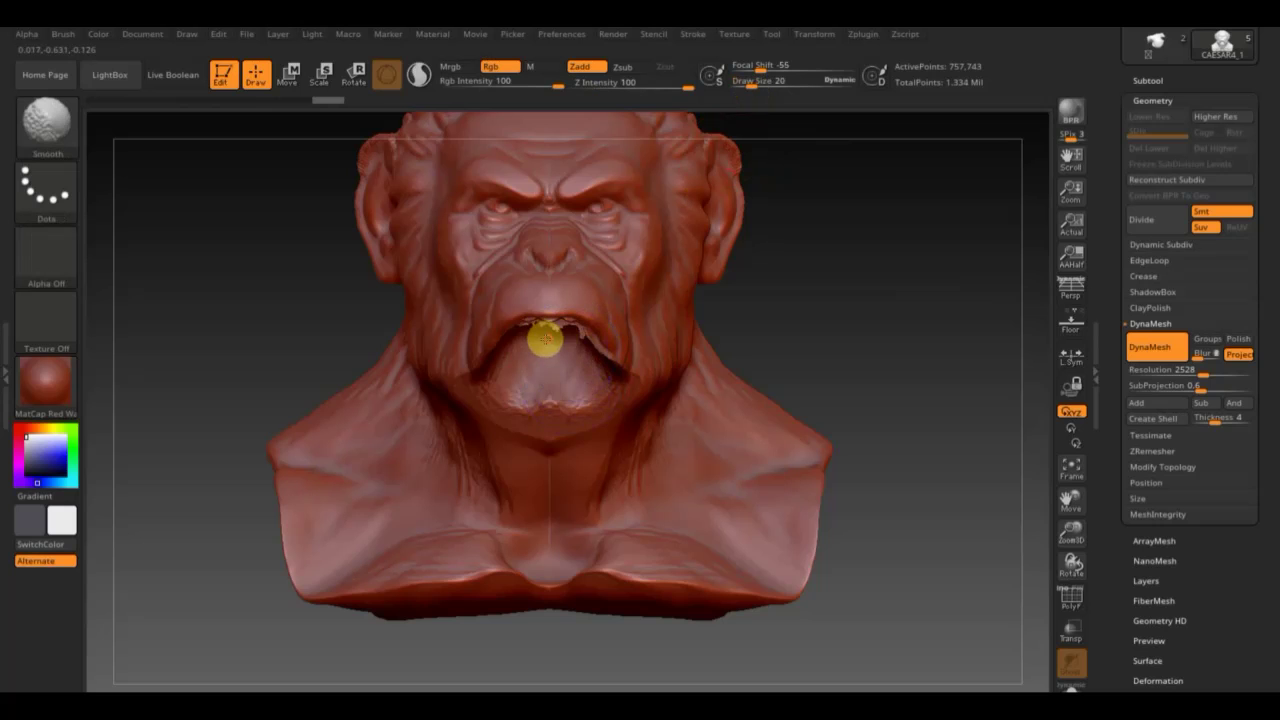
{"action": "left_click_drag", "start_coordinate": [846, 306], "coordinate": [892, 485]}
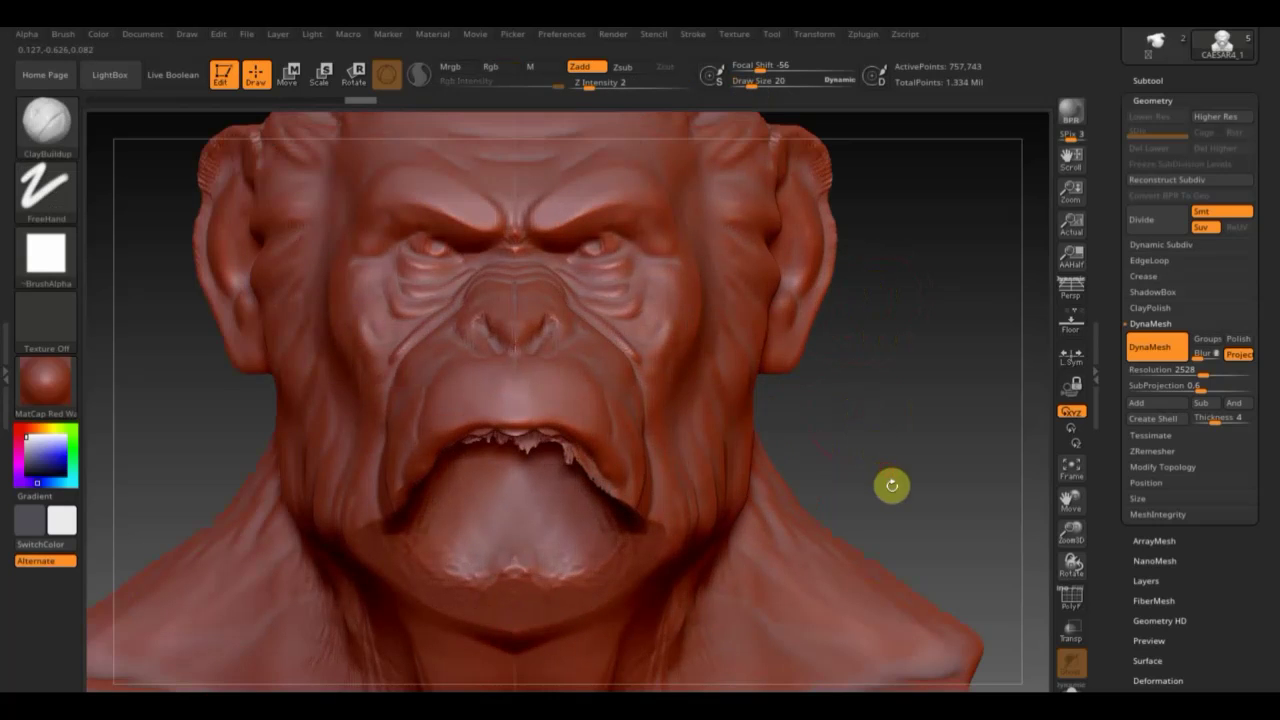
{"action": "left_click_drag", "start_coordinate": [829, 84], "coordinate": [750, 83]}
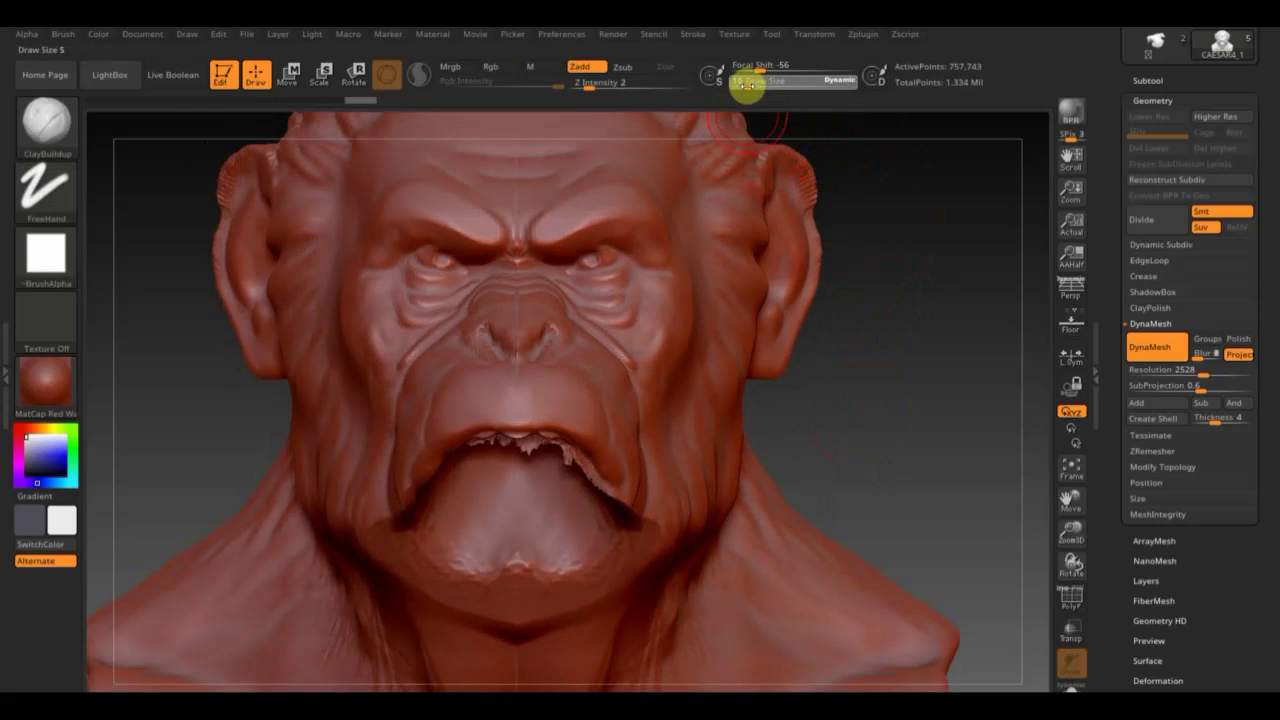
{"action": "mouse_move", "coordinate": [545, 441]}
{"action": "left_mouse_down", "text": "shift"}
{"action": "mouse_move", "coordinate": [510, 460]}
{"action": "mouse_move", "coordinate": [600, 482]}
{"action": "left_mouse_up", "text": "shift"}
{"action": "left_click_drag", "start_coordinate": [770, 425], "coordinate": [863, 320]}
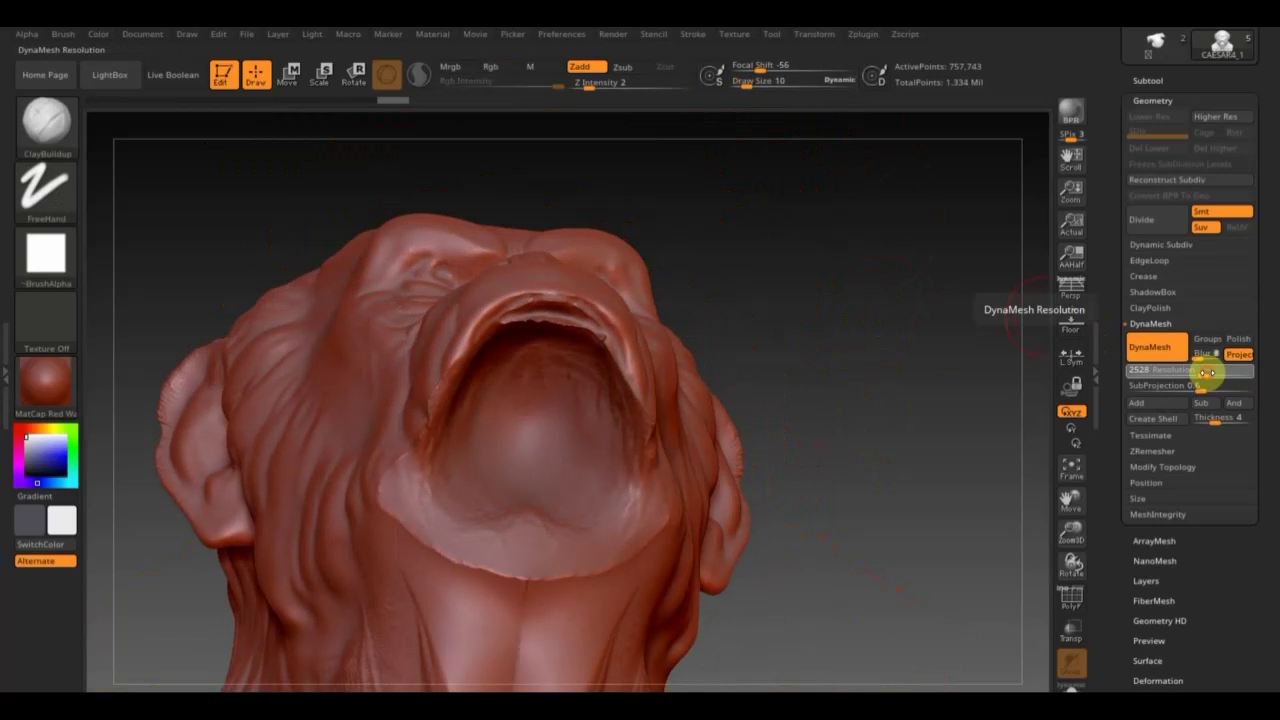
Remesh the ape head with DynaMesh at resolution 1872.
{"action": "left_click_drag", "start_coordinate": [1203, 371], "coordinate": [1182, 371]}
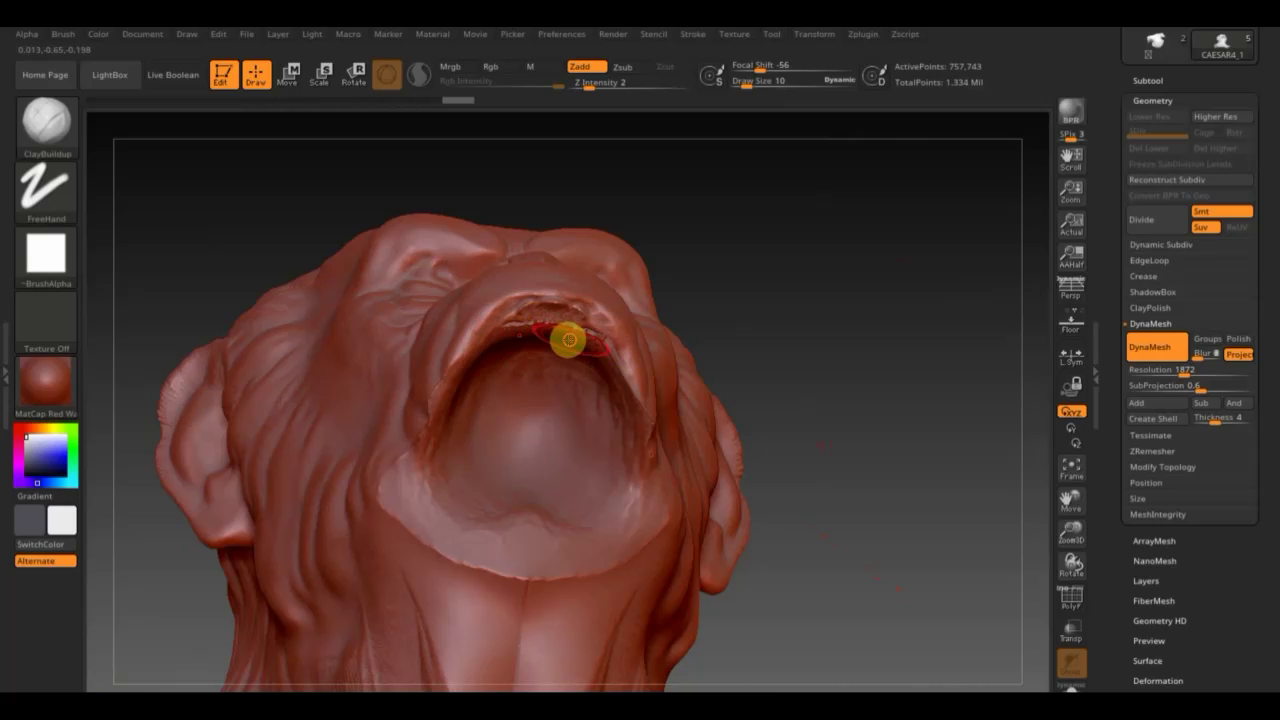
{"action": "left_click_drag", "start_coordinate": [780, 286], "coordinate": [767, 355]}
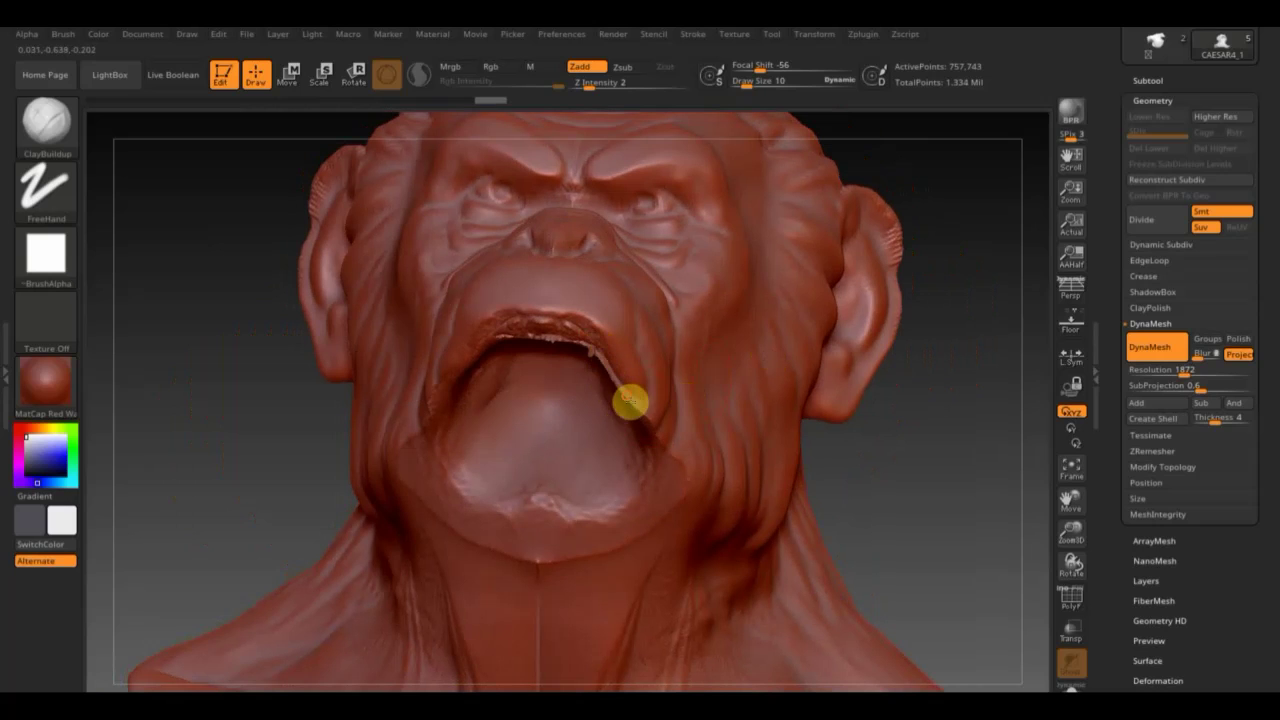
{"action": "left_click_drag", "start_coordinate": [195, 284], "coordinate": [219, 349], "text": "ctrl"}
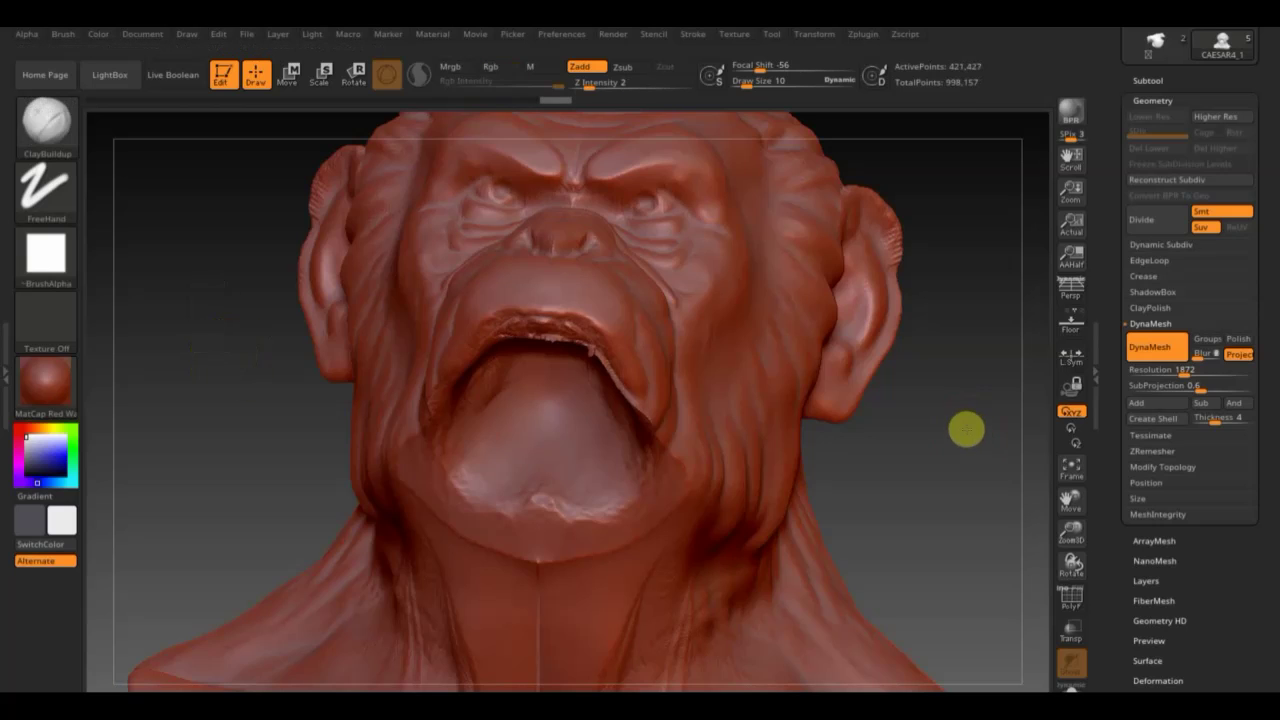
Smooth the inner surface of the ape's open mouth.
{"action": "left_click_drag", "start_coordinate": [966, 430], "coordinate": [981, 405]}
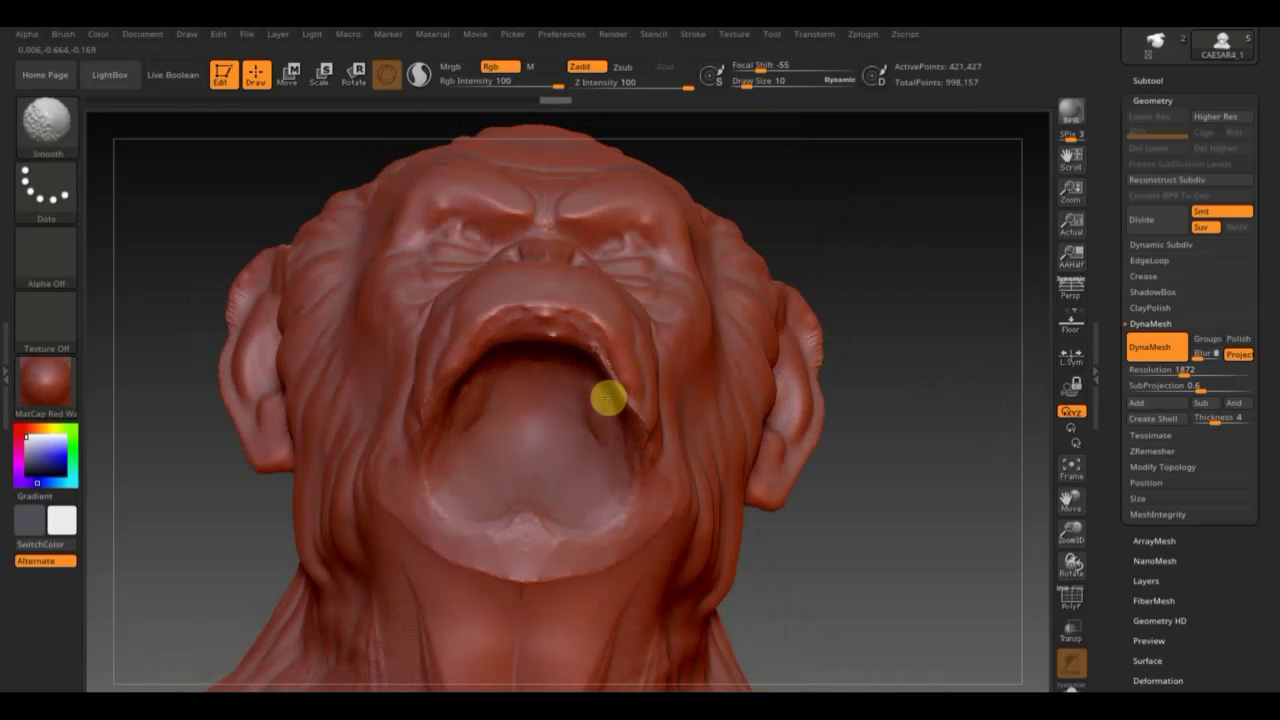
{"action": "left_click_drag", "start_coordinate": [605, 365], "coordinate": [514, 371], "text": "shift"}
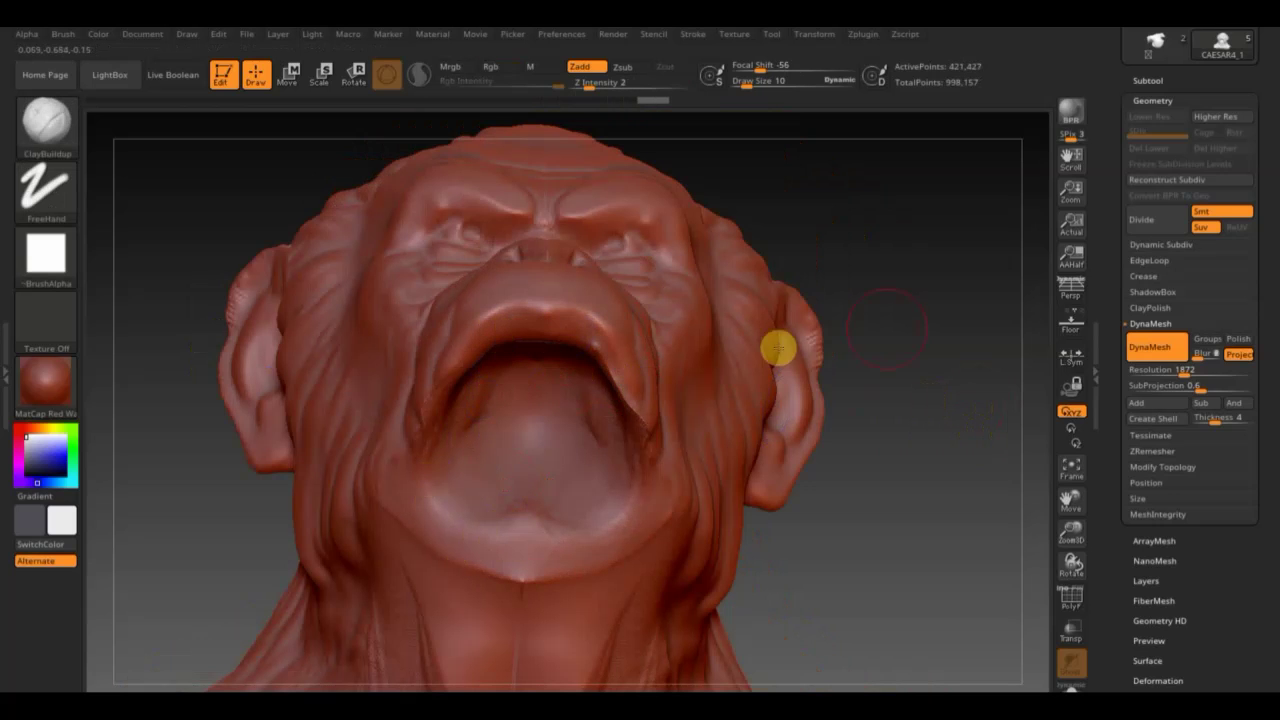
{"action": "left_click_drag", "start_coordinate": [935, 341], "coordinate": [887, 397]}
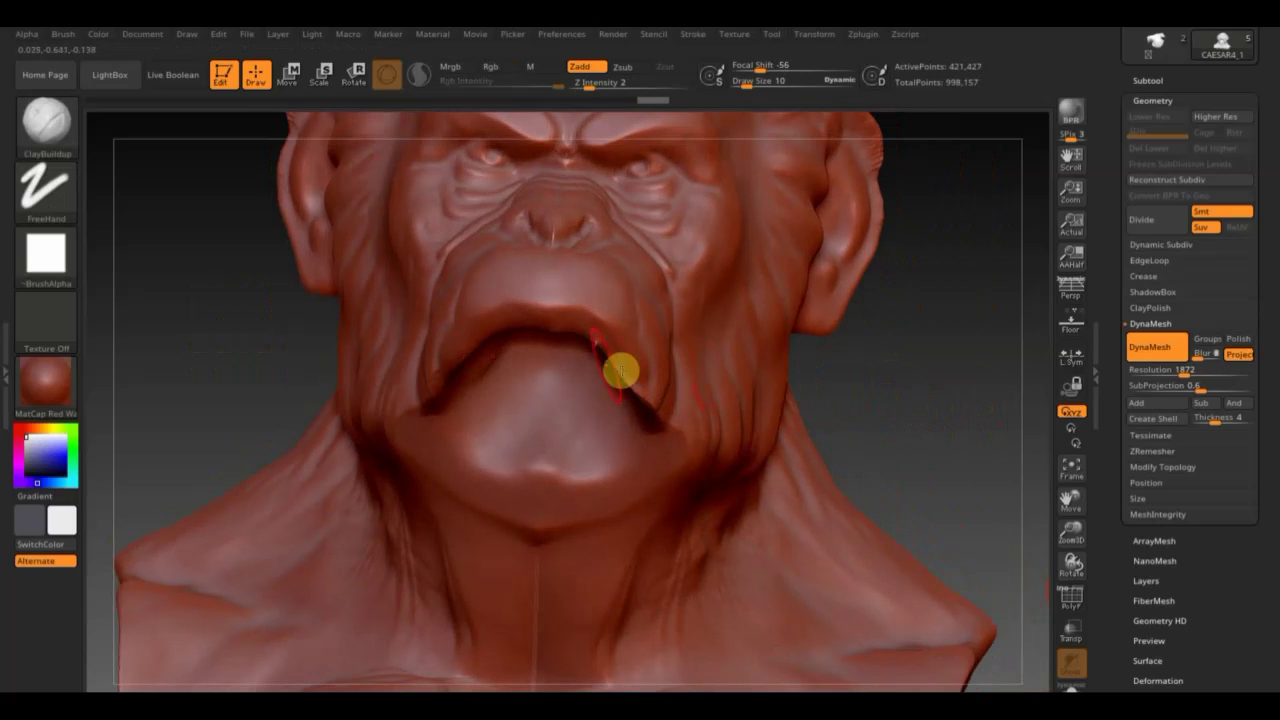
Make the head symmetric with Mirror And Weld under Geometry > Modify Topology.
{"action": "left_click", "coordinate": [1163, 540]}
{"action": "left_click", "coordinate": [1143, 101]}
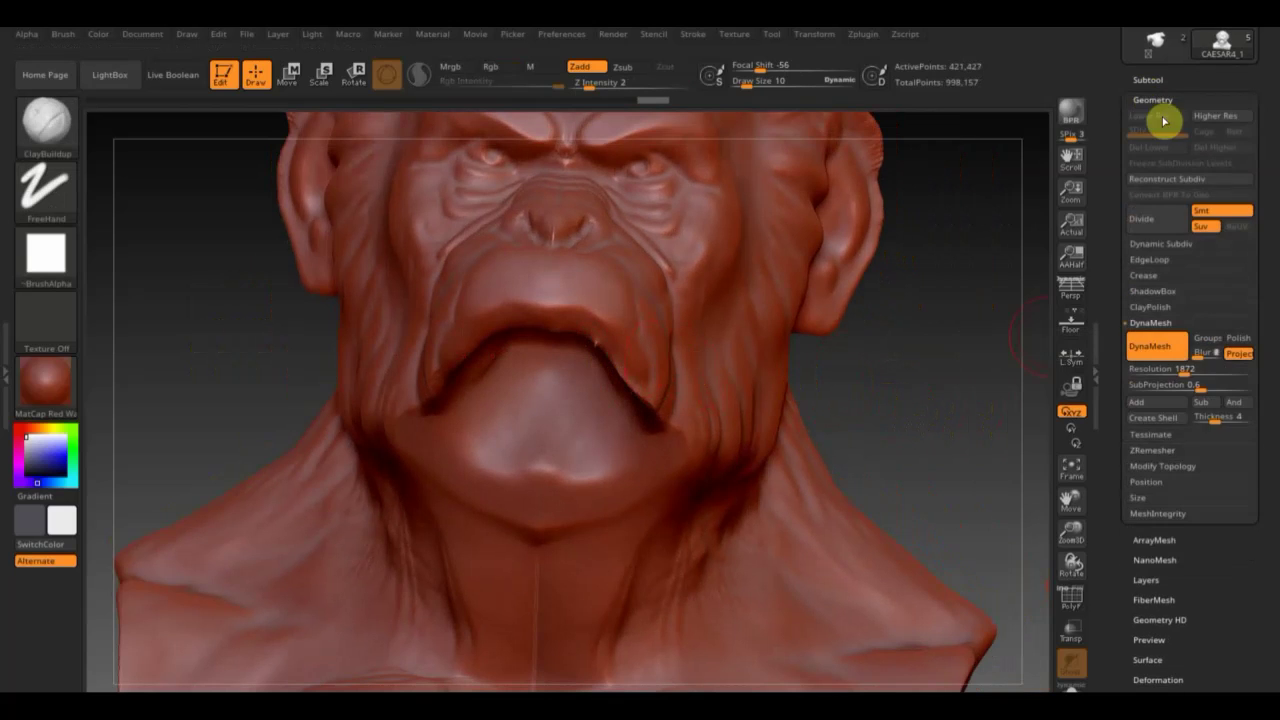
{"action": "left_click", "coordinate": [1165, 467]}
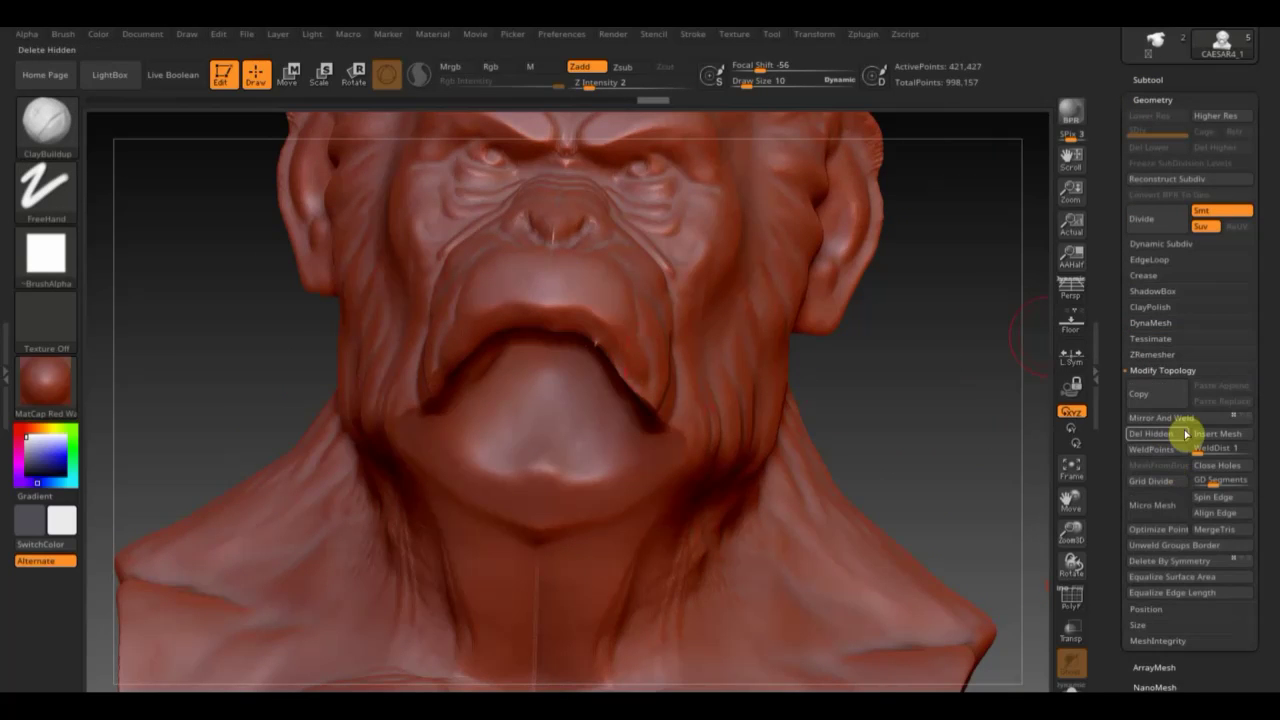
{"action": "left_click", "coordinate": [1170, 418]}
{"action": "mouse_move", "coordinate": [960, 430]}
{"action": "left_mouse_down", "text": "shift"}
{"action": "mouse_move", "coordinate": [934, 316]}
{"action": "mouse_move", "coordinate": [812, 340]}
{"action": "left_mouse_up", "text": "shift"}
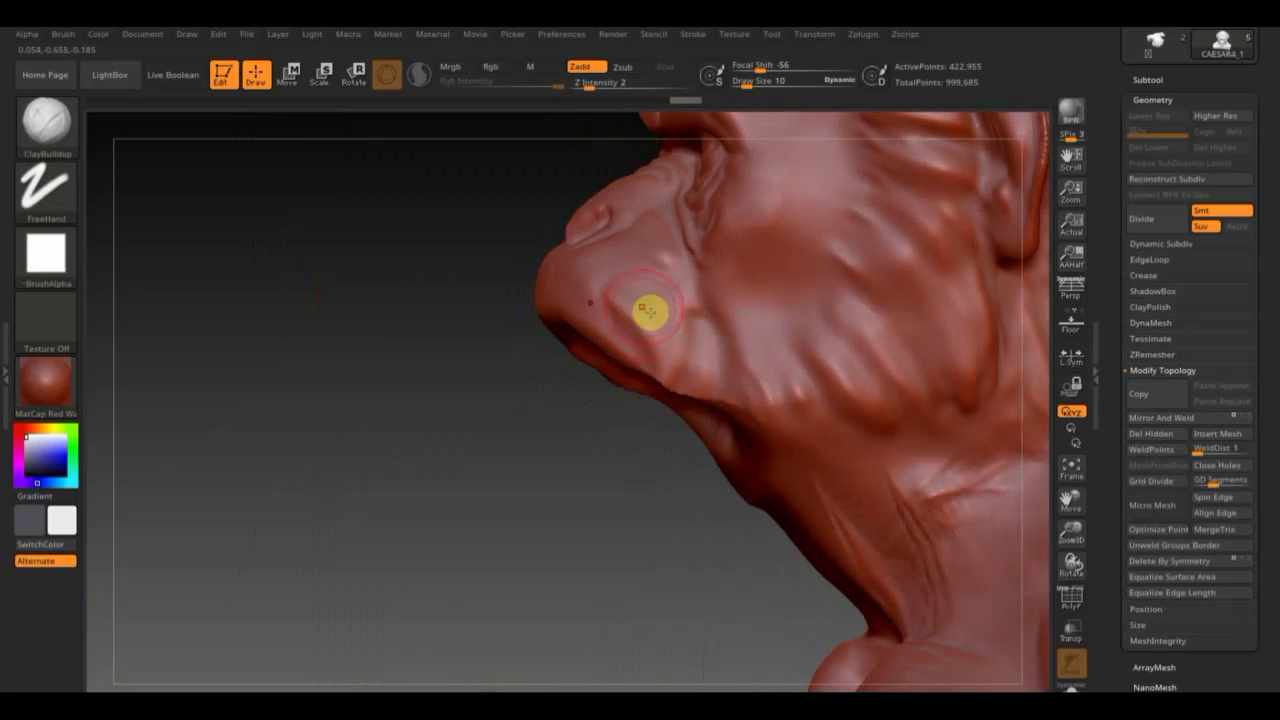
Build up and smooth the cheeks and muzzle with ClayBuildup, then lower Draw Size to 4.
{"action": "mouse_move", "coordinate": [670, 300]}
{"action": "left_mouse_down"}
{"action": "mouse_move", "coordinate": [629, 300]}
{"action": "mouse_move", "coordinate": [654, 300]}
{"action": "mouse_move", "coordinate": [674, 354]}
{"action": "mouse_move", "coordinate": [735, 338]}
{"action": "mouse_move", "coordinate": [756, 209]}
{"action": "left_mouse_up"}
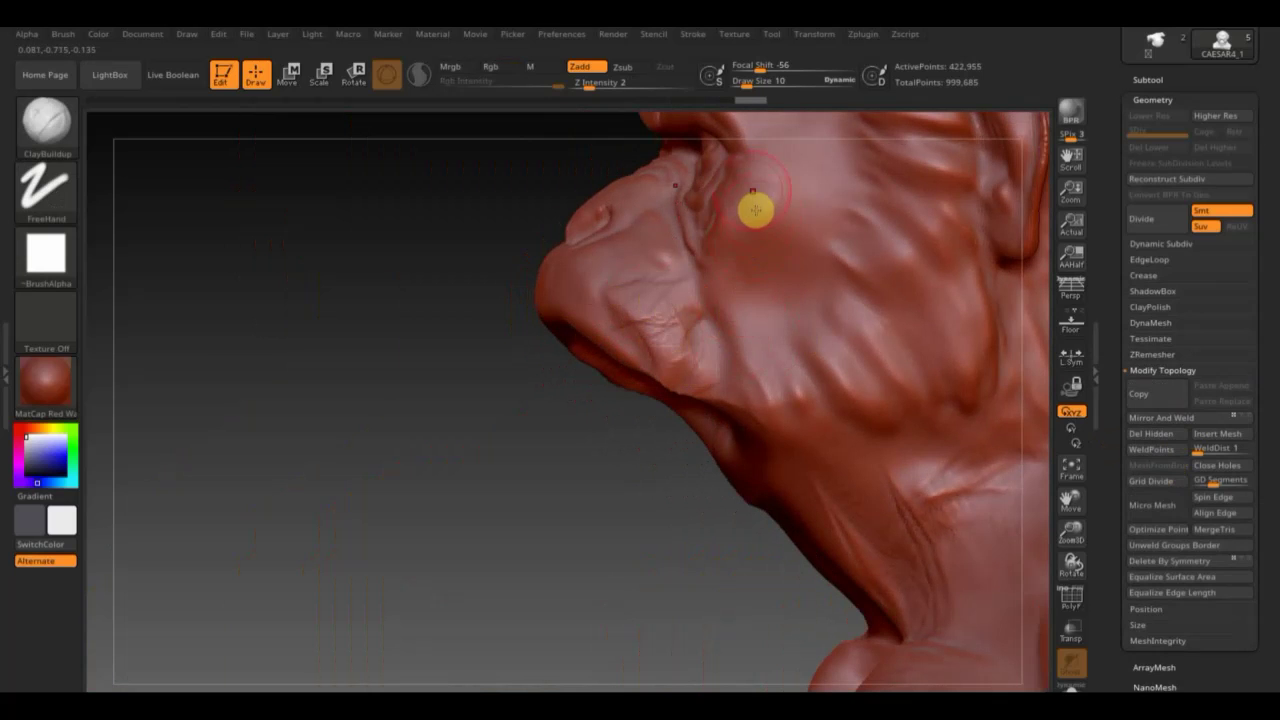
{"action": "key", "text": "shift"}
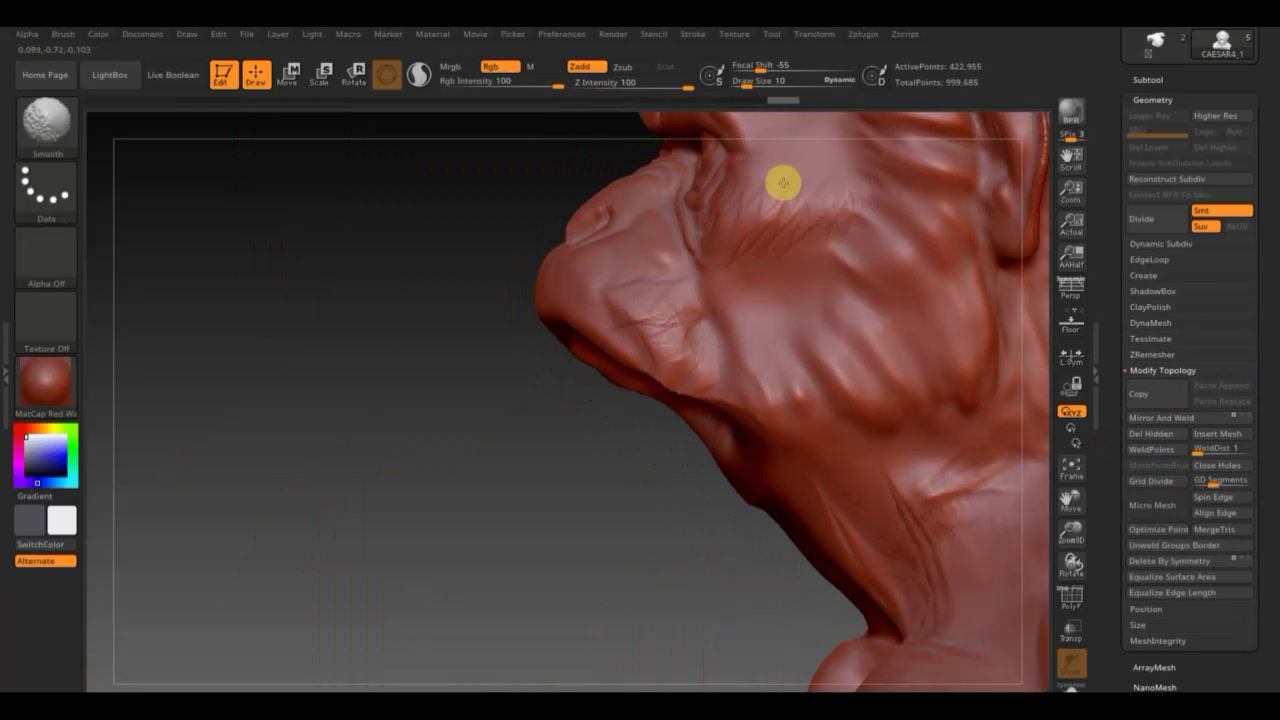
{"action": "left_click_drag", "start_coordinate": [757, 314], "coordinate": [600, 494]}
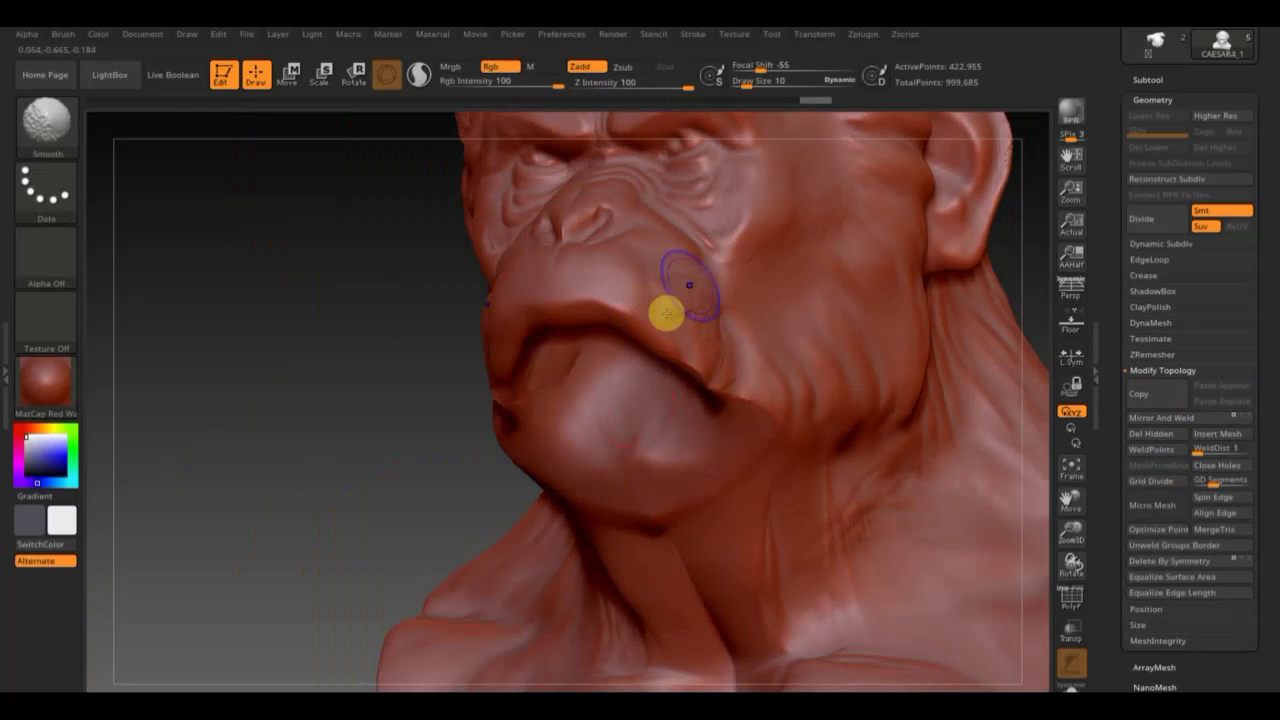
{"action": "left_click_drag", "start_coordinate": [325, 398], "coordinate": [340, 404], "text": "shift"}
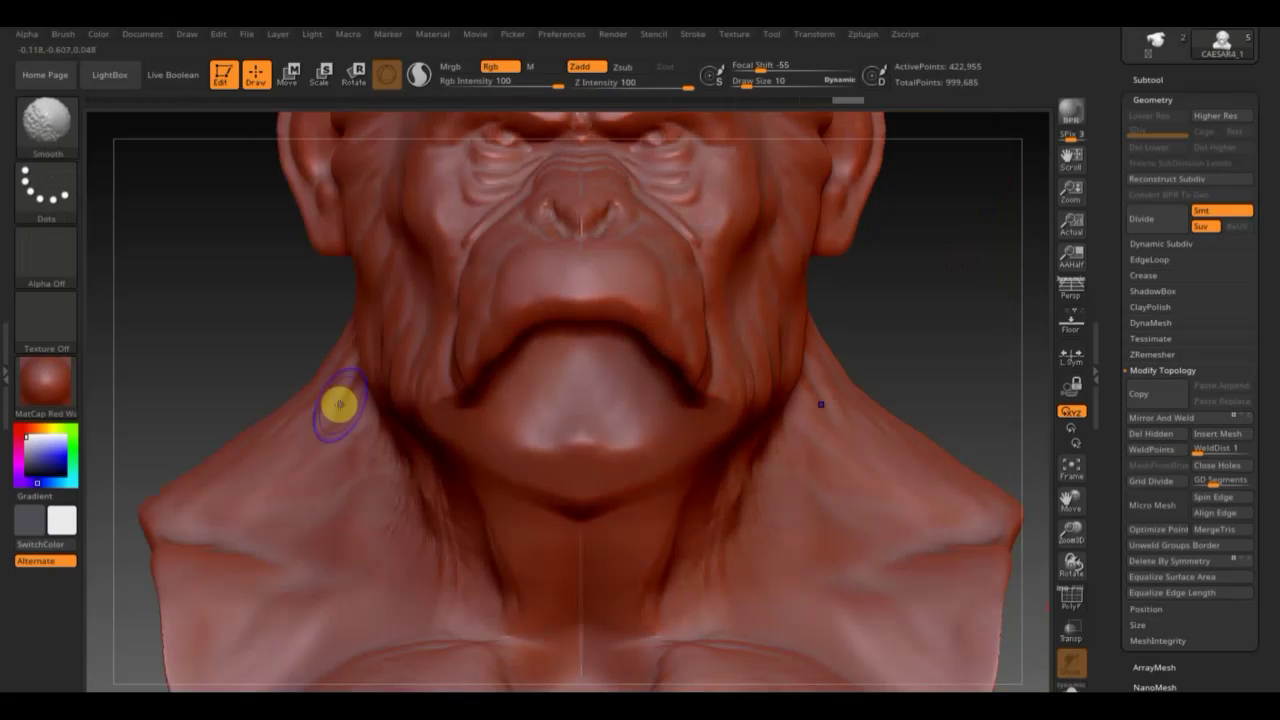
{"action": "mouse_move", "coordinate": [989, 297]}
{"action": "left_mouse_down", "text": "alt"}
{"action": "mouse_move", "coordinate": [909, 453]}
{"action": "mouse_move", "coordinate": [871, 374]}
{"action": "mouse_move", "coordinate": [846, 223]}
{"action": "left_mouse_up", "text": "alt"}
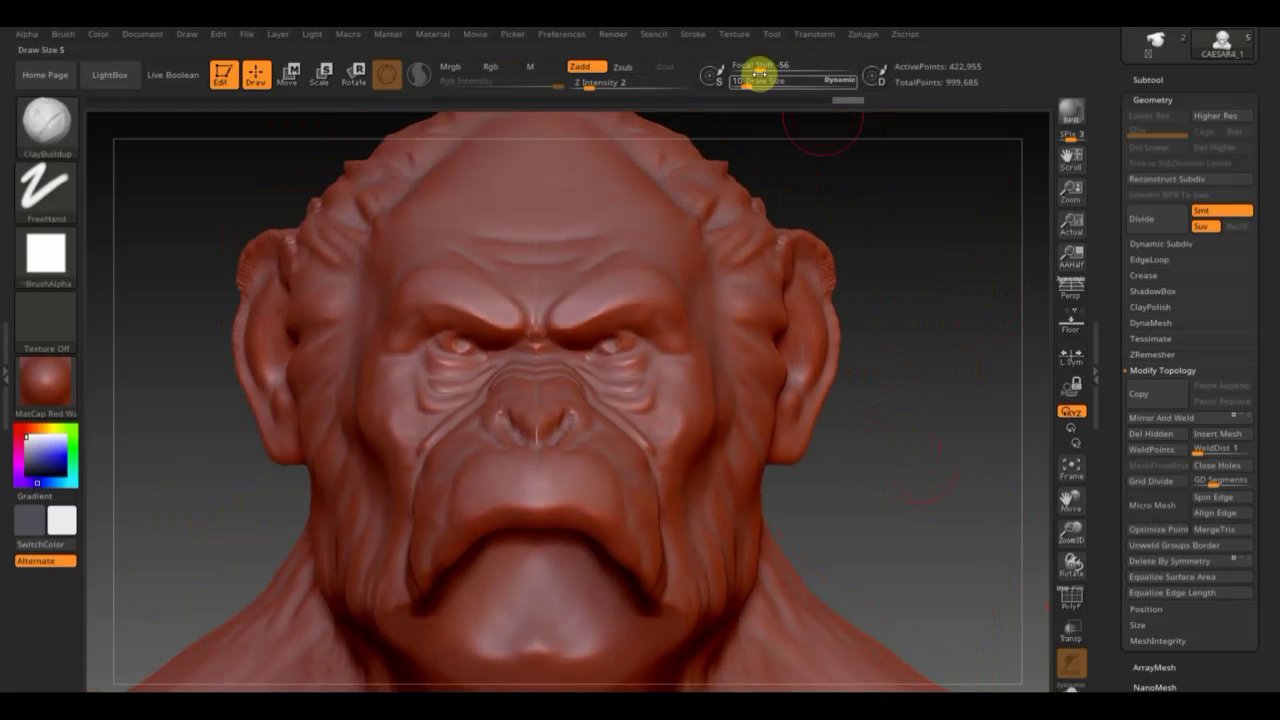
{"action": "left_click_drag", "start_coordinate": [757, 80], "coordinate": [736, 84]}
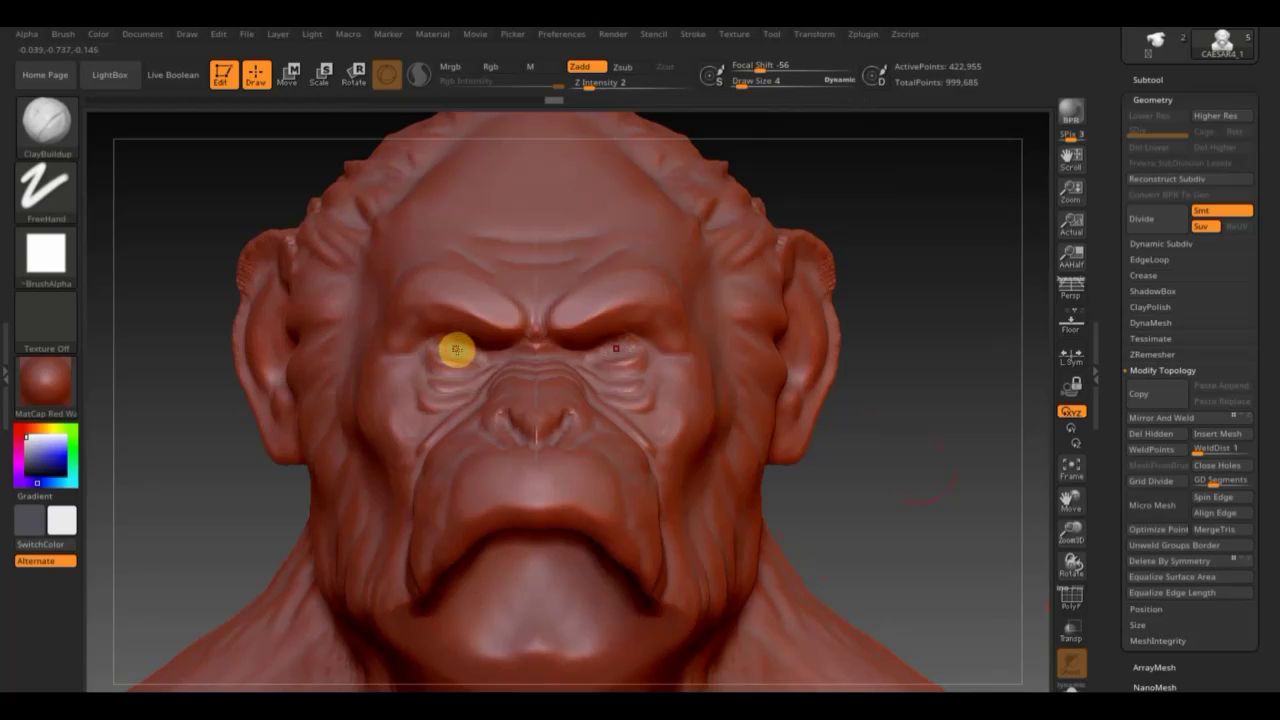
Mask the eyes and invert the mask so only the eye areas stay editable.
{"action": "key", "text": "ctrl"}
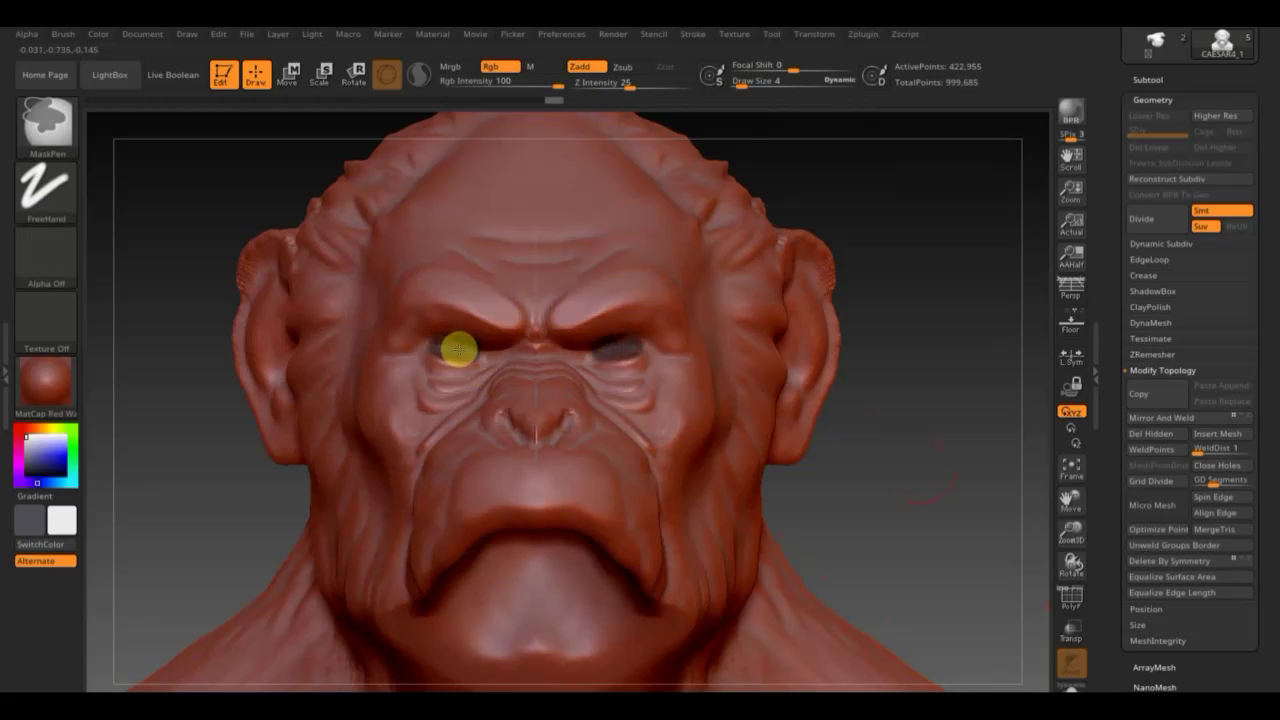
{"action": "key", "text": "ctrl"}
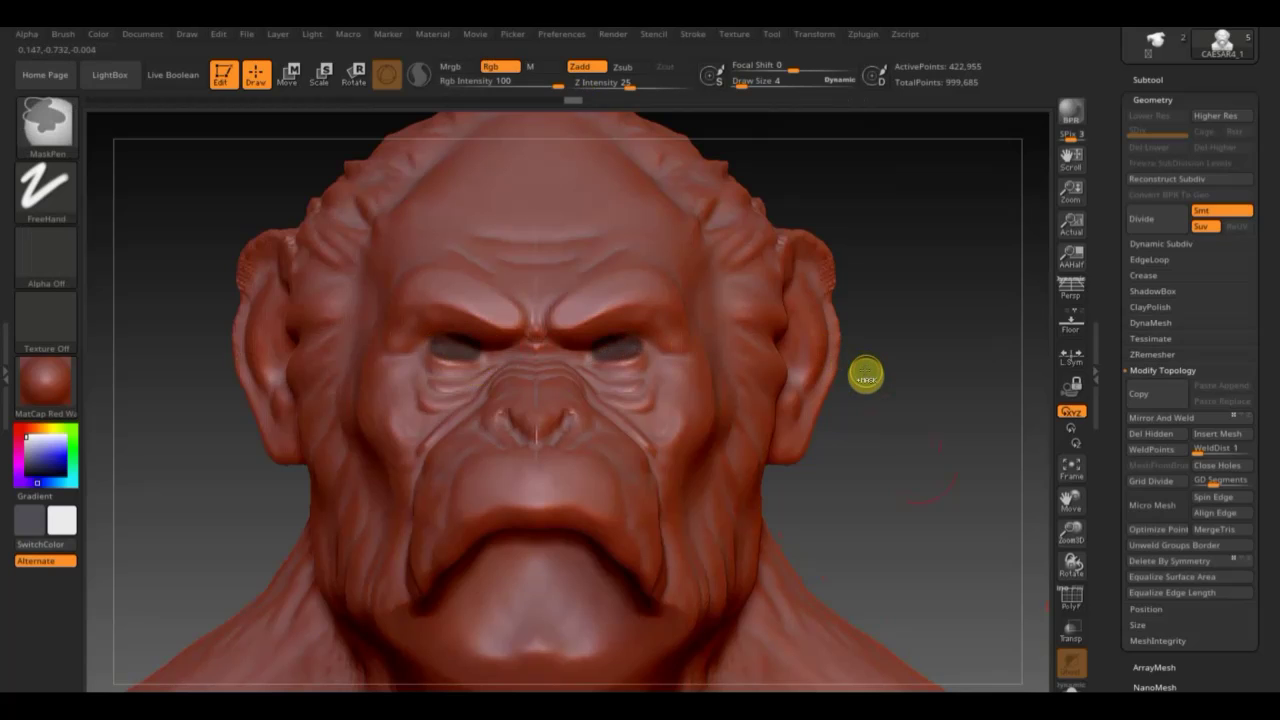
{"action": "left_click", "coordinate": [866, 376], "text": "ctrl"}
Push the eye sockets back into the head with the Move gizmo, then return to ClayBuildup.
{"action": "mouse_move", "coordinate": [865, 369]}
{"action": "left_mouse_down"}
{"action": "mouse_move", "coordinate": [920, 457]}
{"action": "mouse_move", "coordinate": [871, 474]}
{"action": "left_mouse_up"}
{"action": "left_click", "coordinate": [291, 76]}
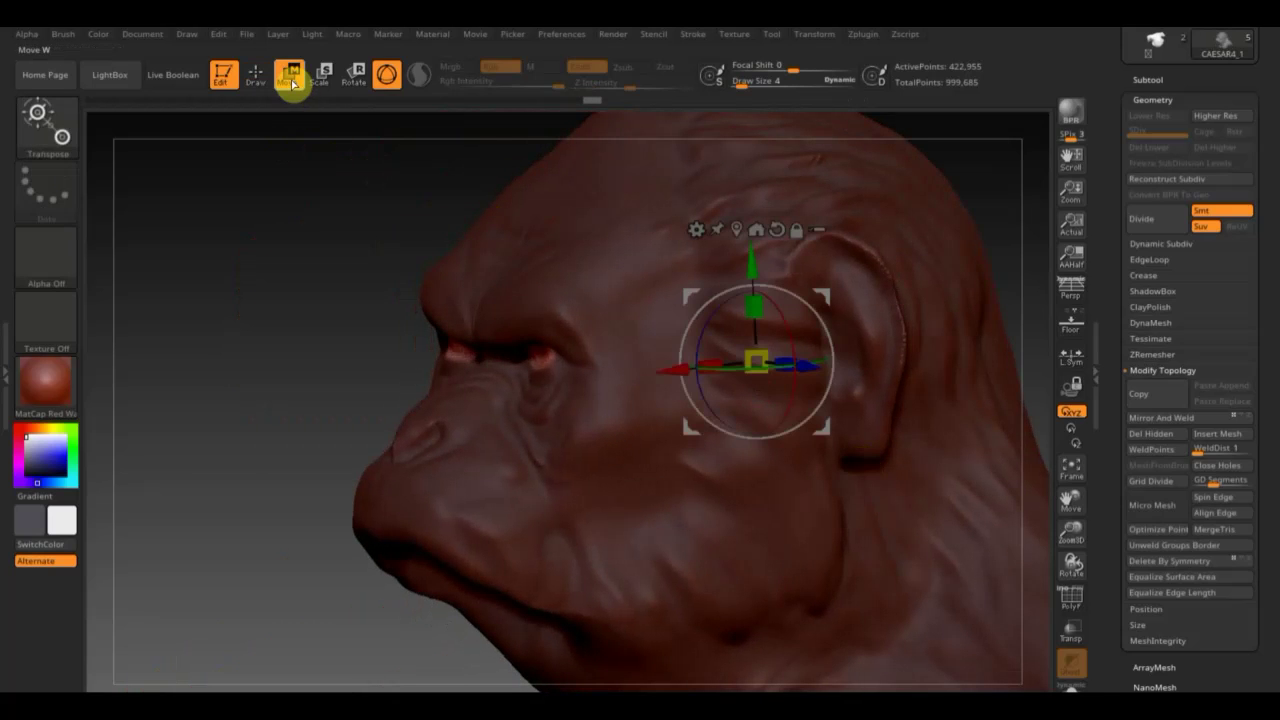
{"action": "left_click_drag", "start_coordinate": [680, 372], "coordinate": [680, 378]}
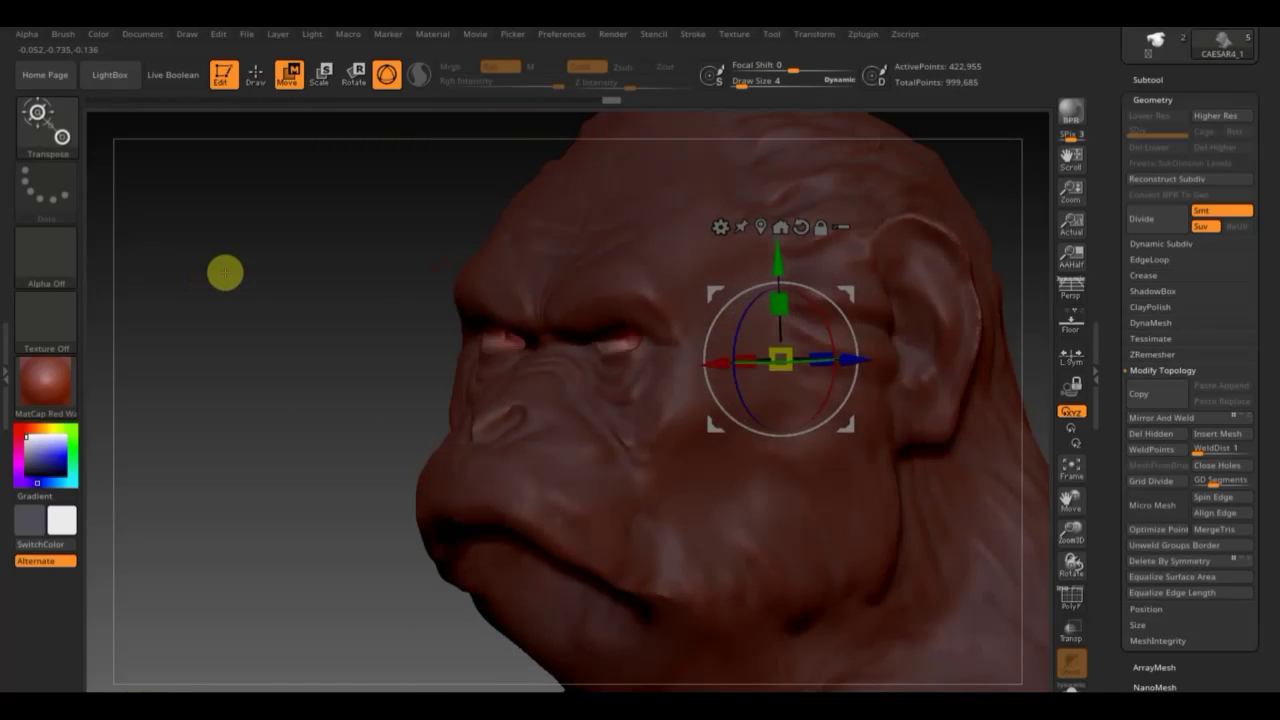
{"action": "mouse_move", "coordinate": [223, 271]}
{"action": "left_mouse_down"}
{"action": "mouse_move", "coordinate": [291, 271]}
{"action": "mouse_move", "coordinate": [45, 349]}
{"action": "left_mouse_up"}
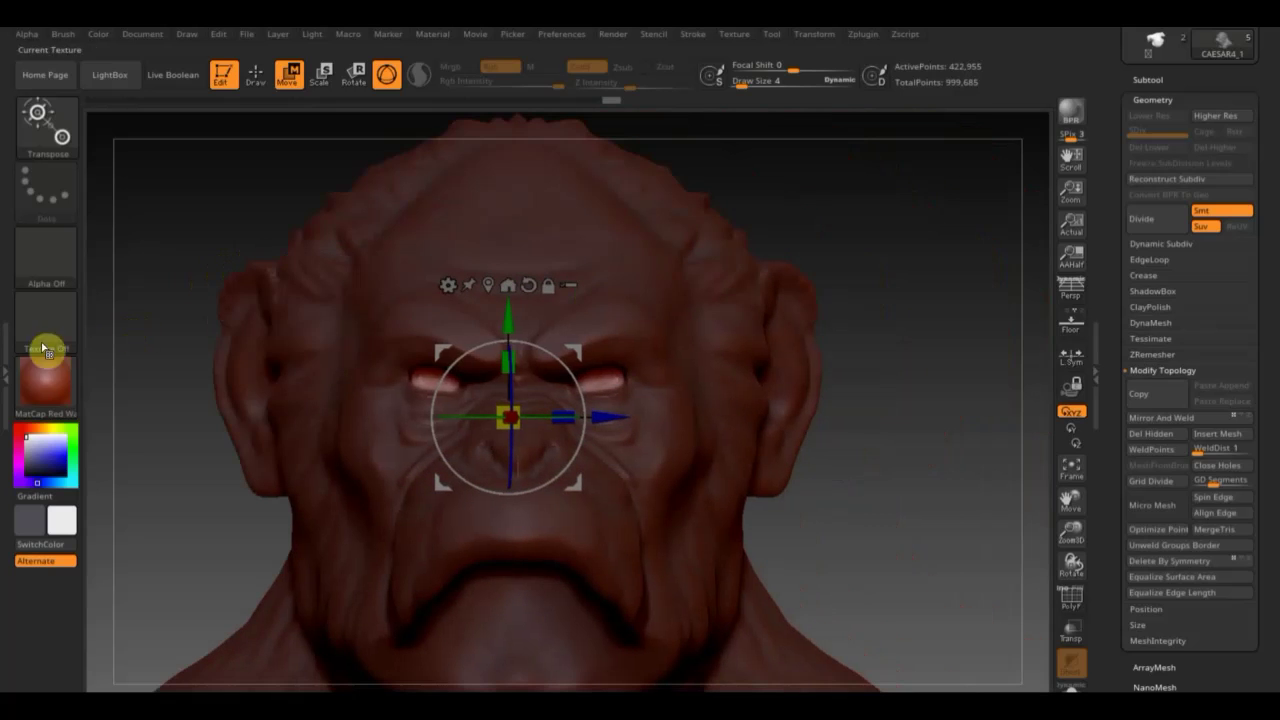
{"action": "left_click", "coordinate": [256, 75]}
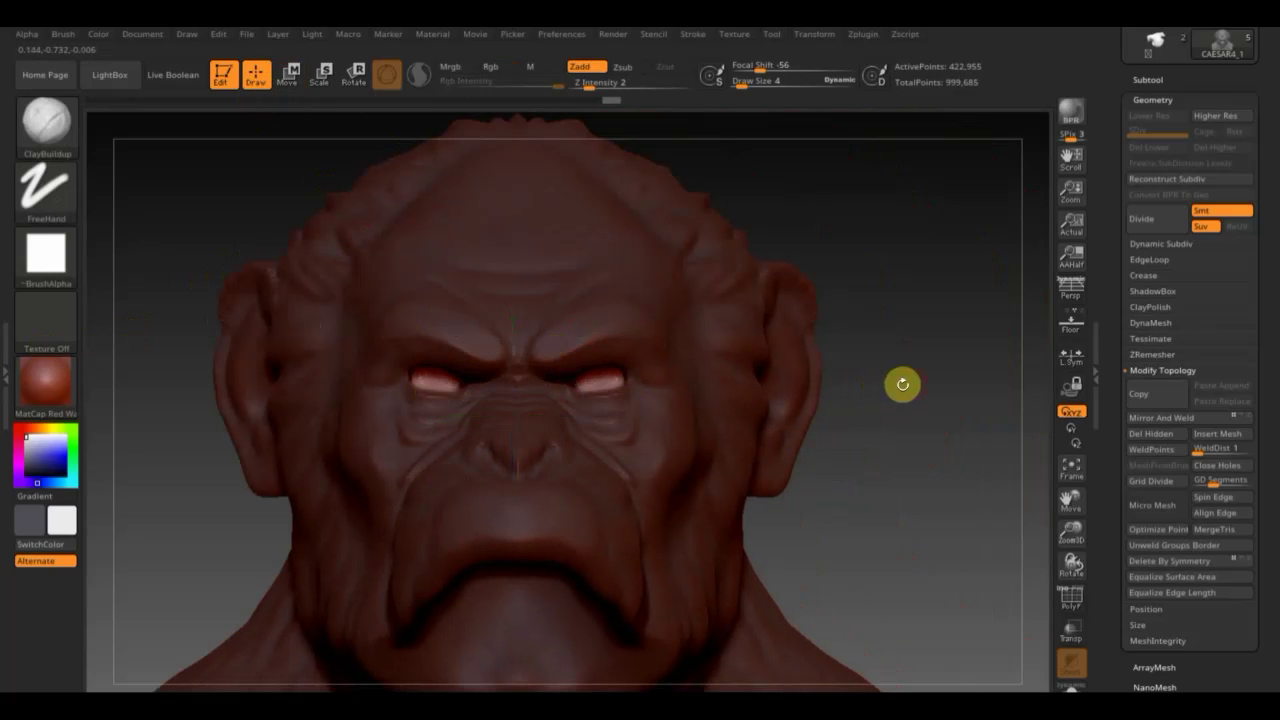
{"action": "scroll", "coordinate": [966, 413], "scroll_direction": "up", "scroll_amount": 2}
{"action": "left_click_drag", "start_coordinate": [966, 413], "coordinate": [977, 412]}
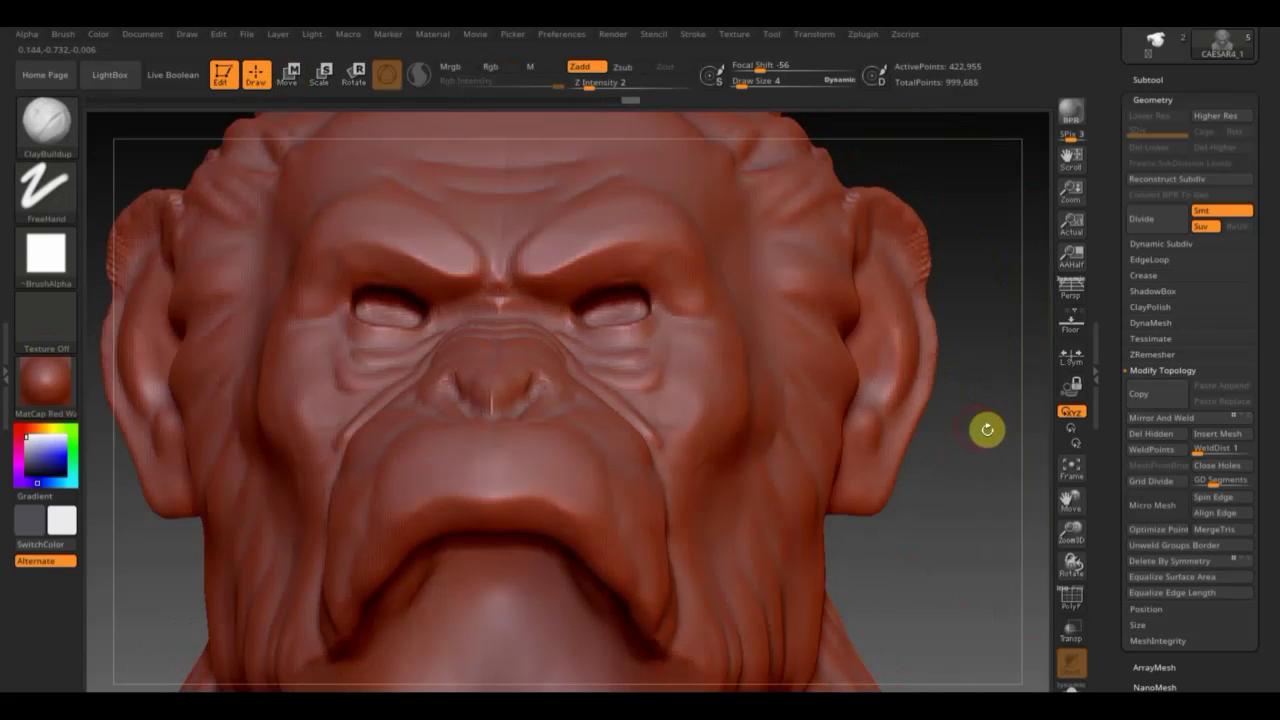
Save, then build up and smooth the skin under the eyes and along the brow ridge.
{"action": "key", "text": "shift"}
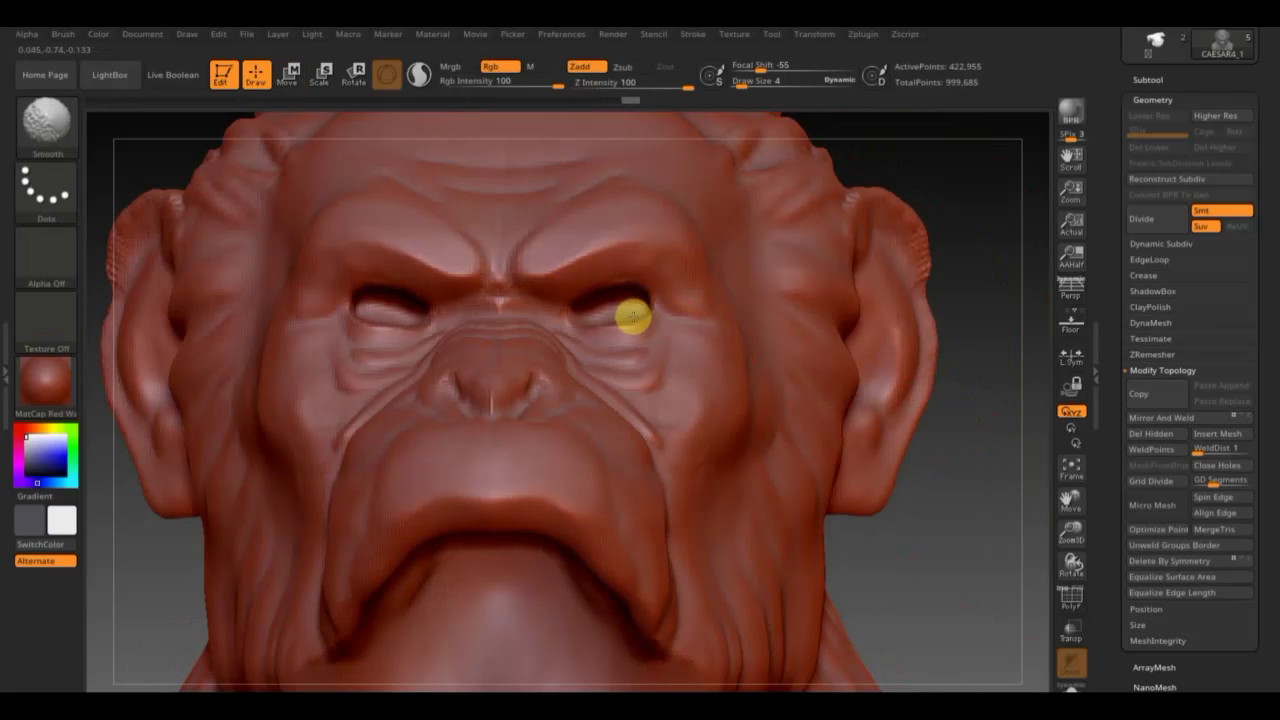
{"action": "key", "text": "ctrl+s"}
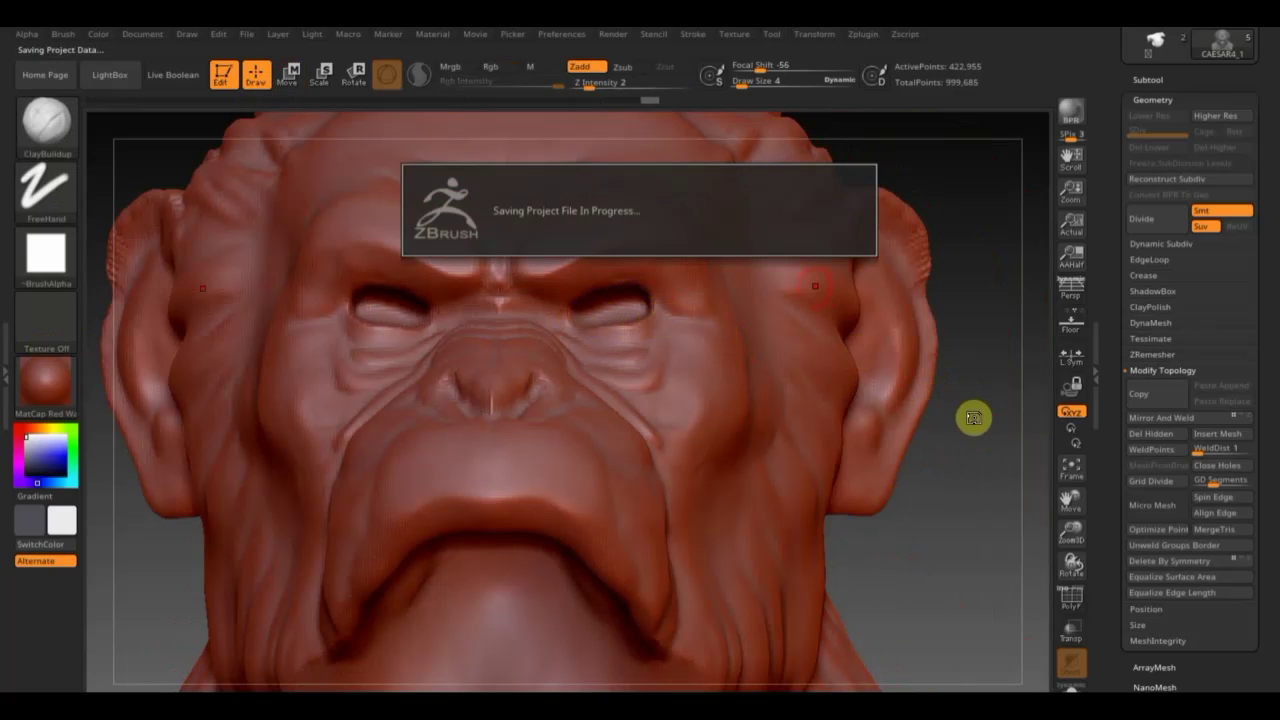
{"action": "left_click_drag", "start_coordinate": [971, 414], "coordinate": [969, 426], "text": "shift"}
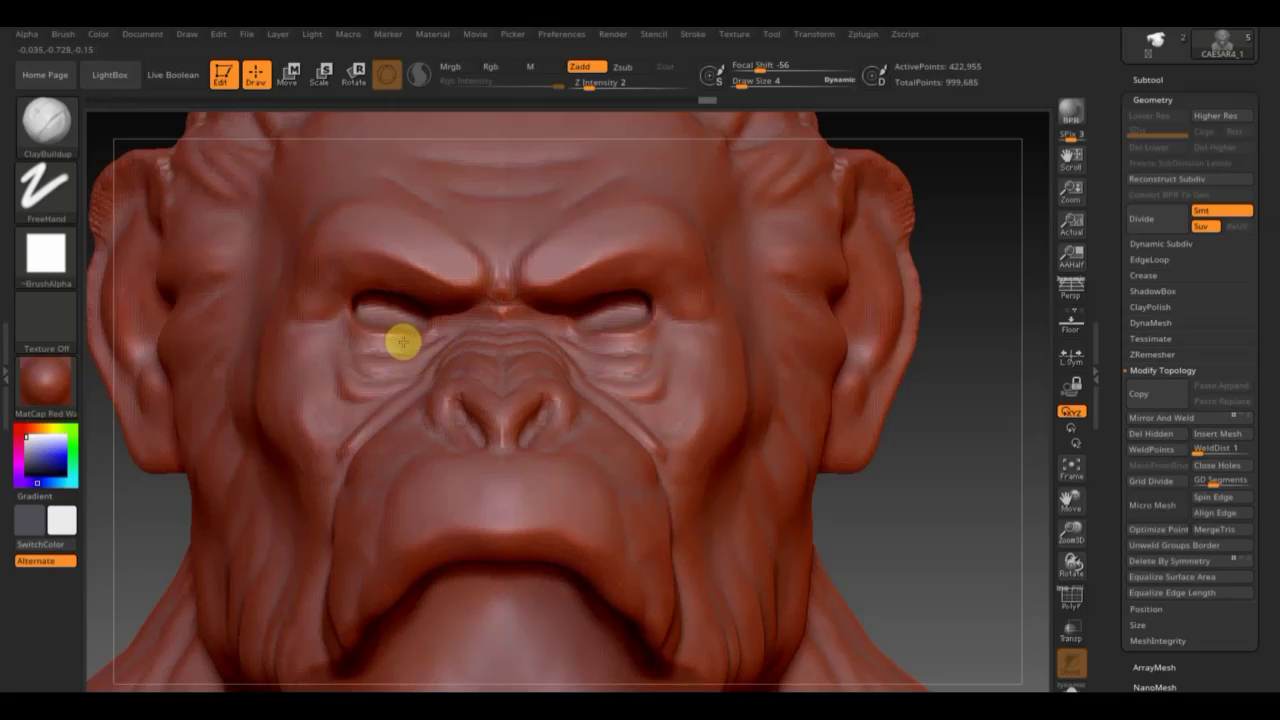
{"action": "left_click_drag", "start_coordinate": [403, 340], "coordinate": [363, 354]}
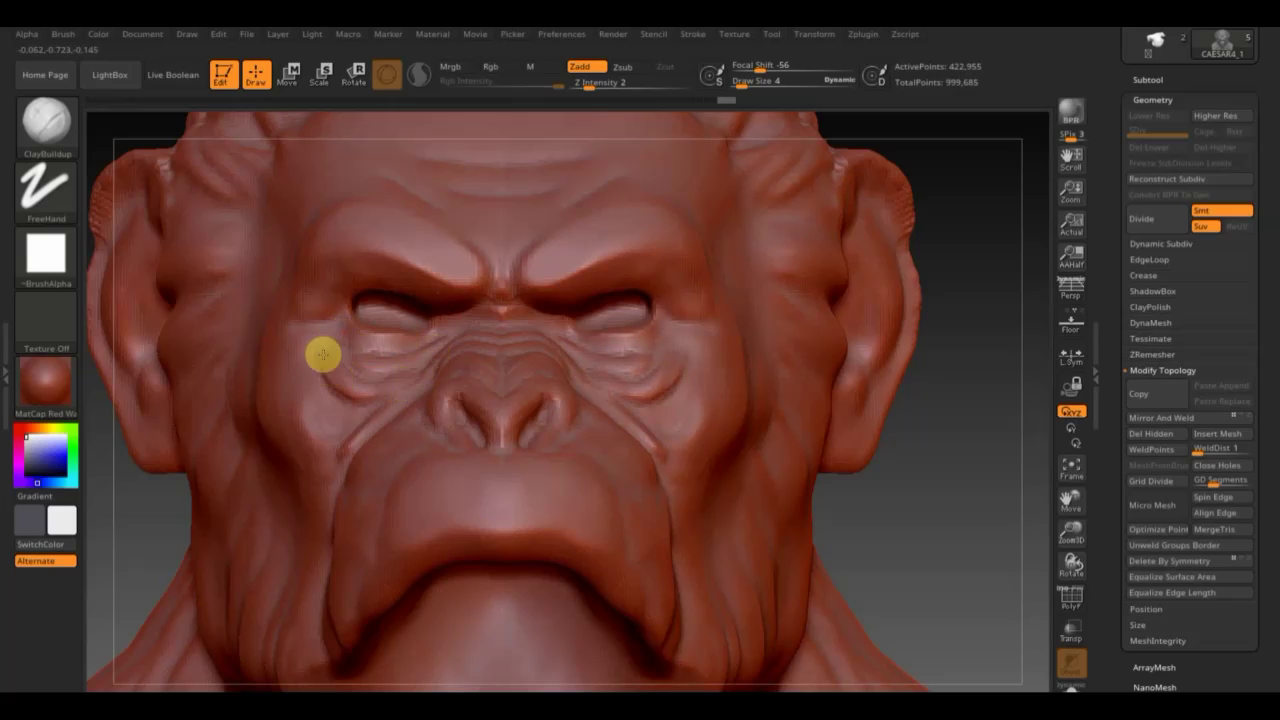
{"action": "key", "text": "shift"}
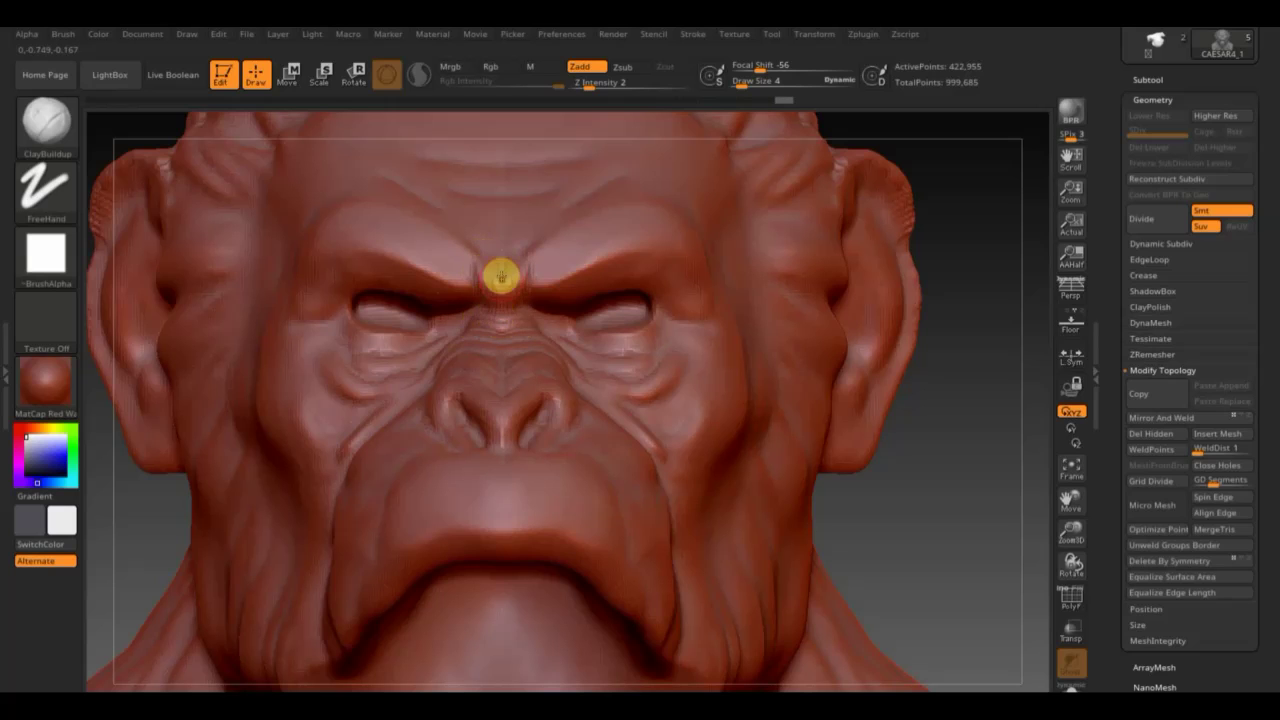
{"action": "key", "text": "shift"}
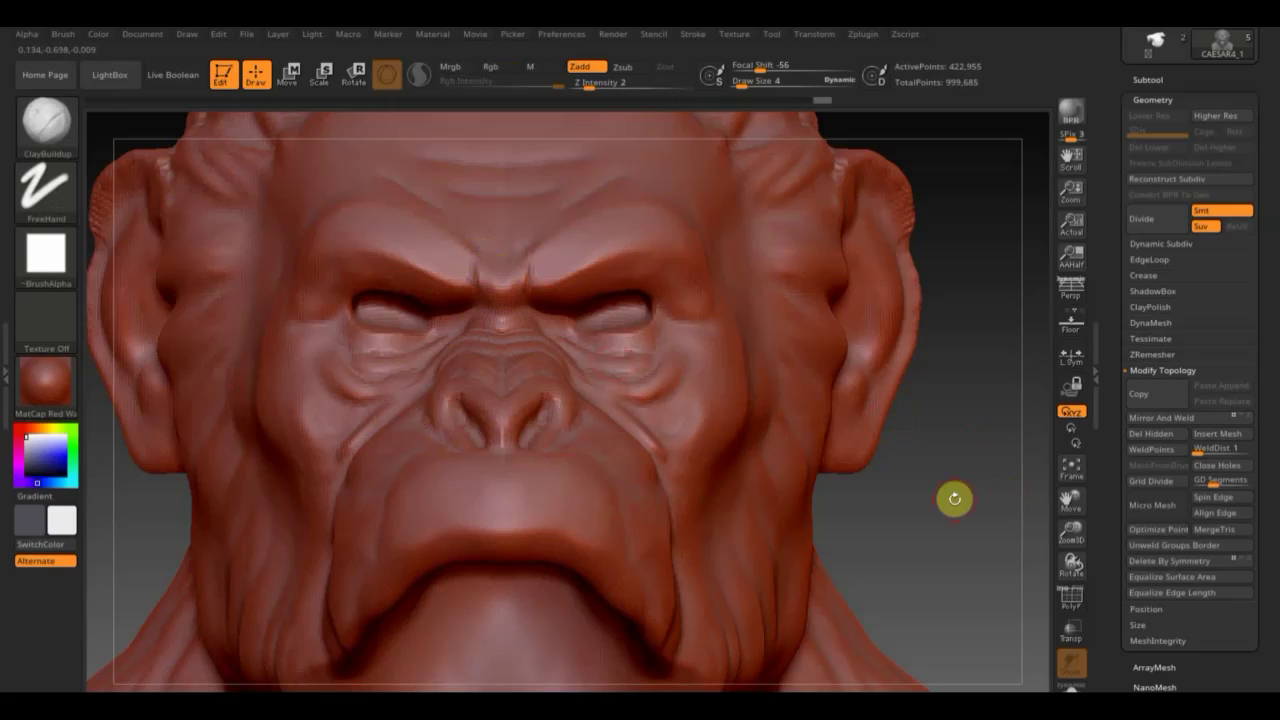
{"action": "mouse_move", "coordinate": [951, 500]}
{"action": "left_mouse_down"}
{"action": "mouse_move", "coordinate": [997, 506]}
{"action": "mouse_move", "coordinate": [923, 517]}
{"action": "mouse_move", "coordinate": [937, 477]}
{"action": "mouse_move", "coordinate": [920, 498]}
{"action": "left_mouse_up"}
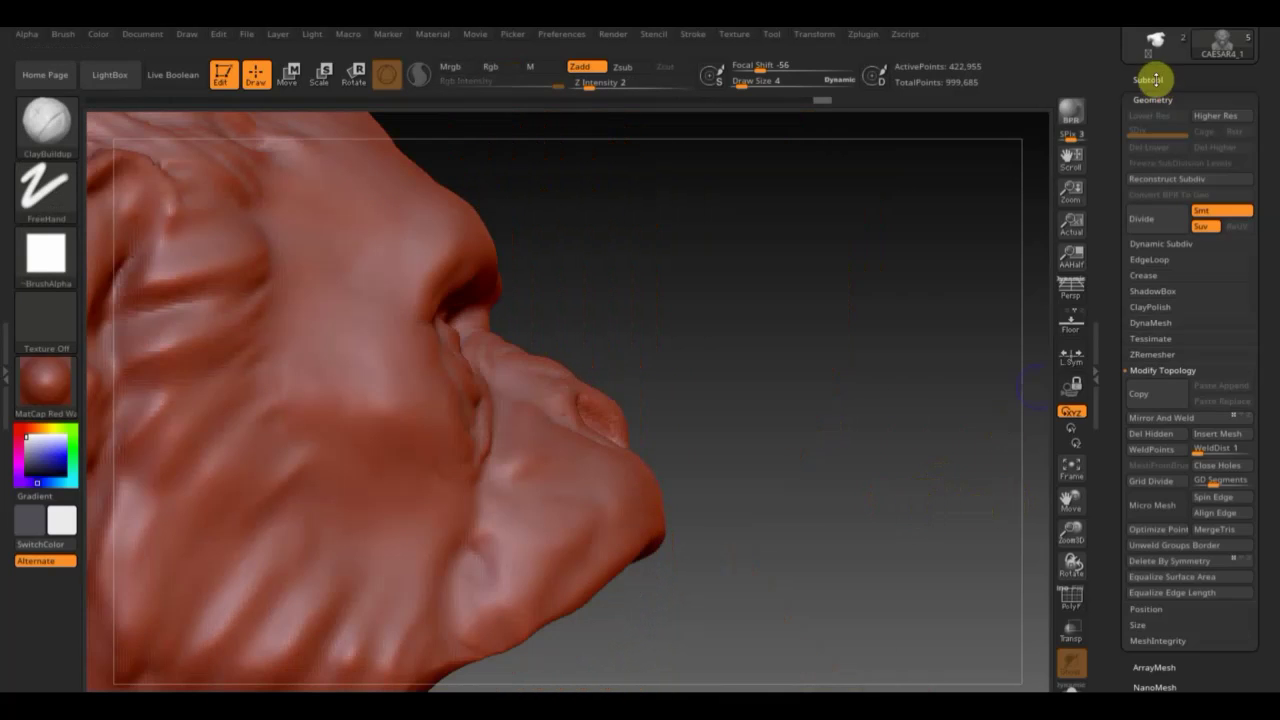
Reshape the lower lip and mouth corner with the Move Topological brush at size 26.
{"action": "left_click", "coordinate": [1150, 80]}
{"action": "left_click", "coordinate": [1246, 144]}
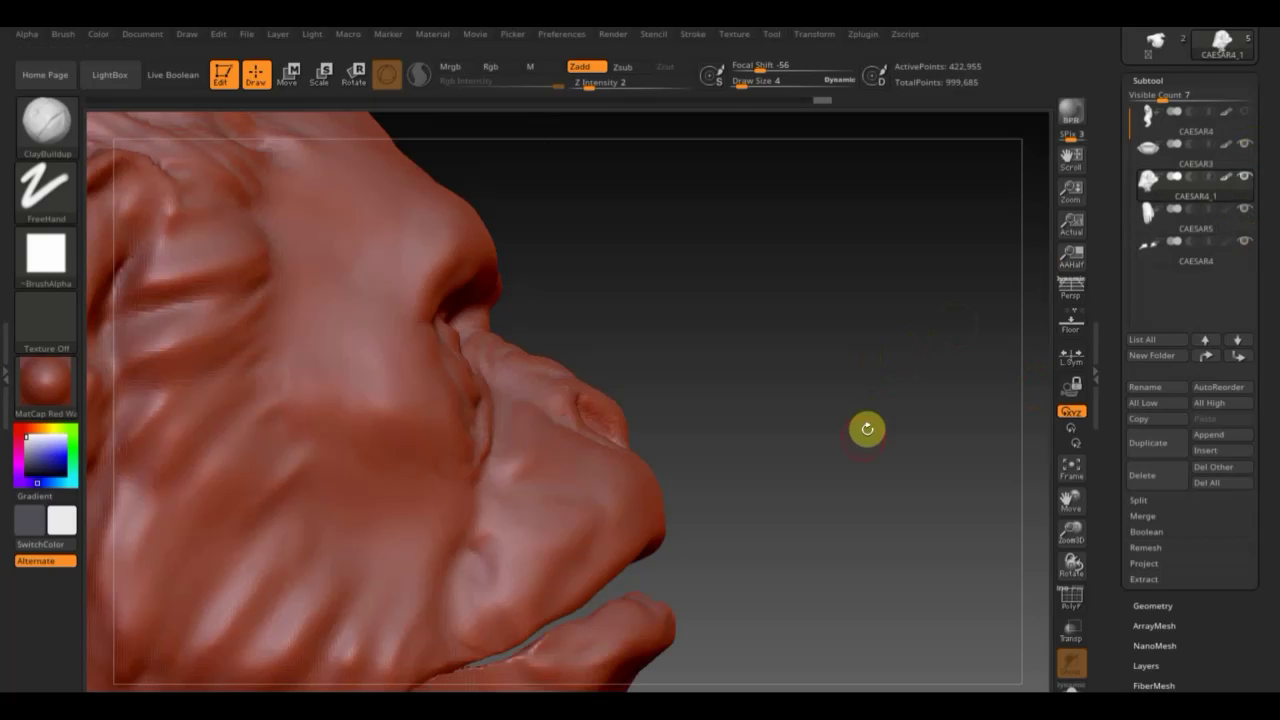
{"action": "mouse_move", "coordinate": [847, 450]}
{"action": "left_mouse_down"}
{"action": "mouse_move", "coordinate": [846, 277]}
{"action": "mouse_move", "coordinate": [820, 374]}
{"action": "mouse_move", "coordinate": [849, 446]}
{"action": "mouse_move", "coordinate": [891, 351]}
{"action": "left_mouse_up"}
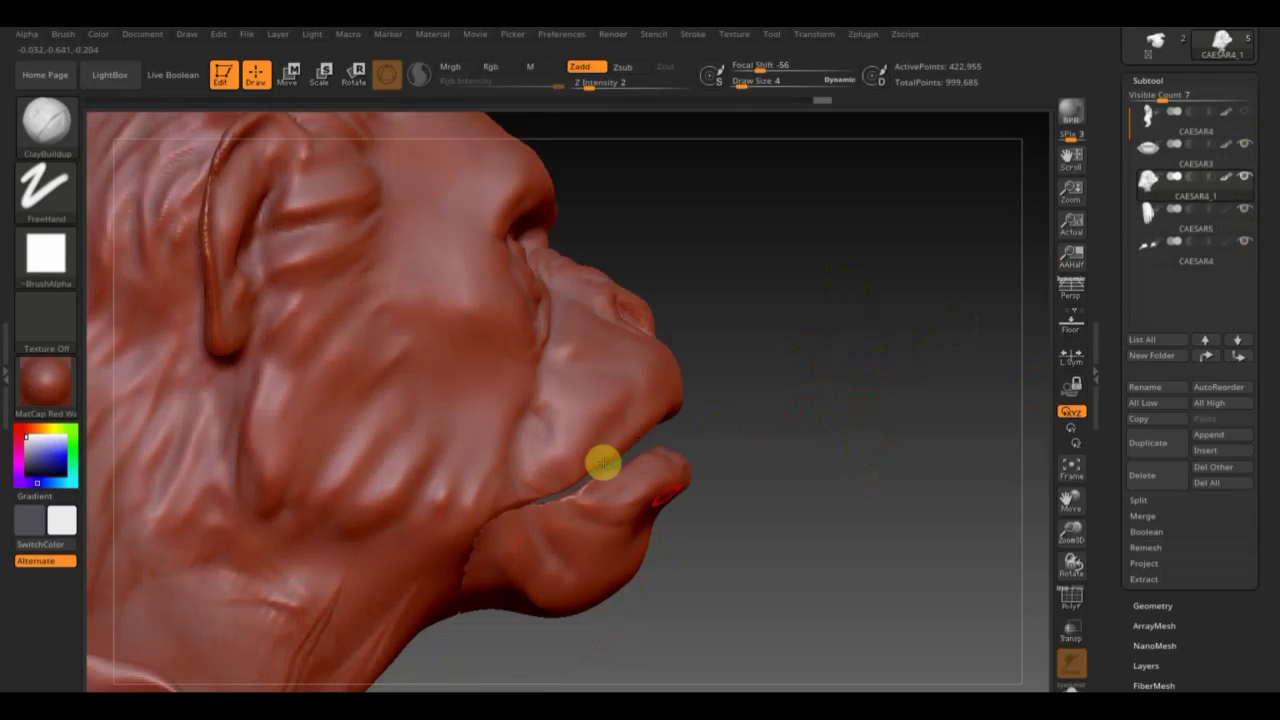
{"action": "left_click", "coordinate": [47, 122]}
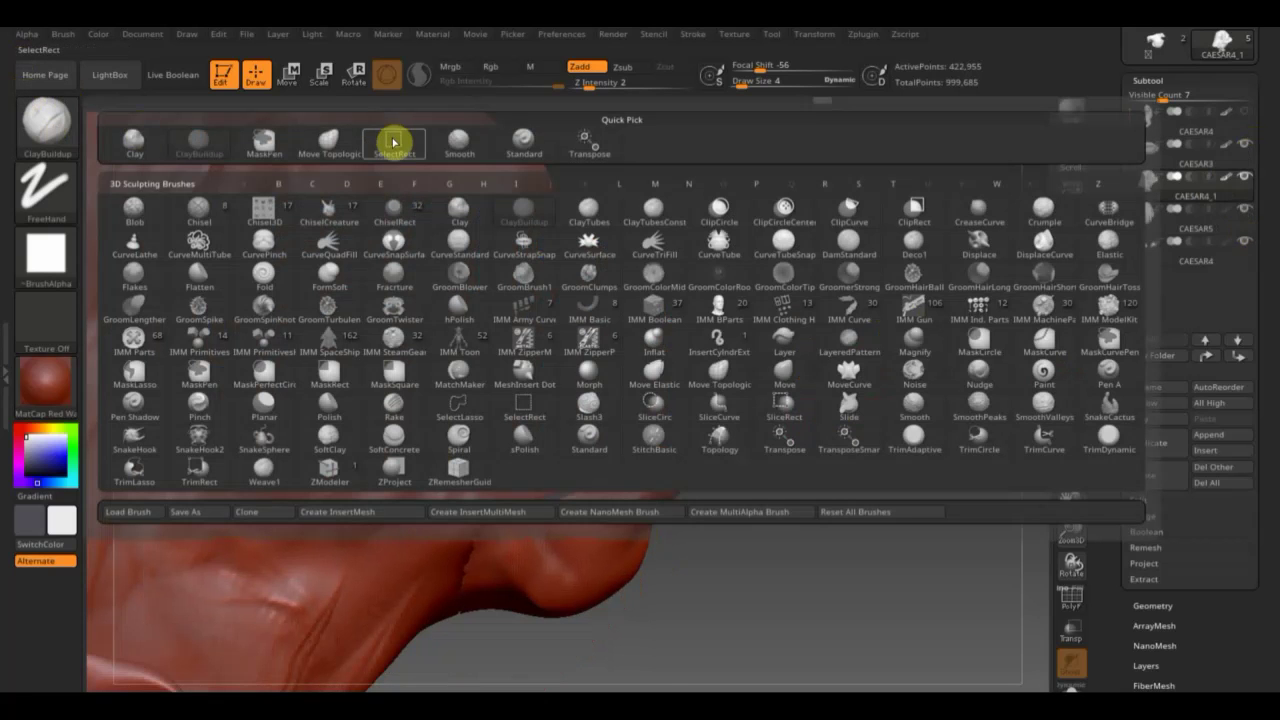
{"action": "left_click", "coordinate": [340, 140]}
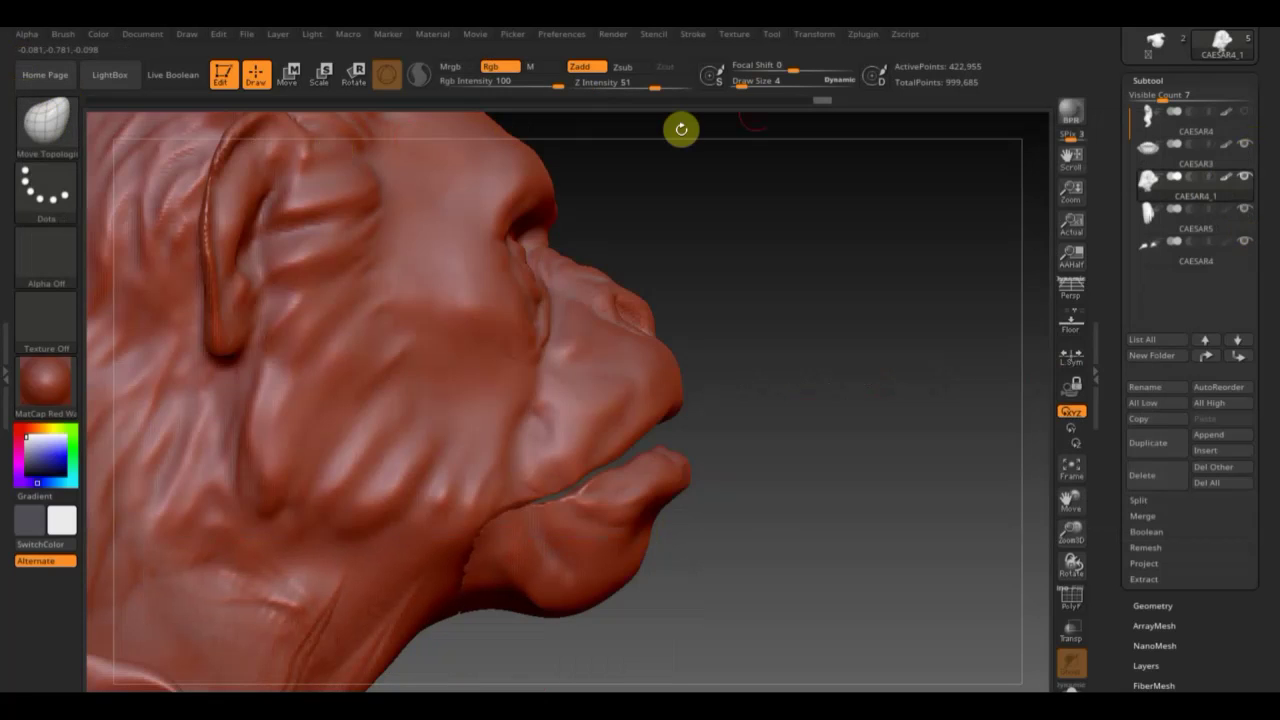
{"action": "left_click_drag", "start_coordinate": [757, 85], "coordinate": [752, 82]}
{"action": "mouse_move", "coordinate": [800, 211]}
{"action": "left_mouse_down"}
{"action": "mouse_move", "coordinate": [763, 354]}
{"action": "mouse_move", "coordinate": [723, 349]}
{"action": "mouse_move", "coordinate": [759, 350]}
{"action": "left_mouse_up"}
{"action": "key", "text": "ctrl+z"}
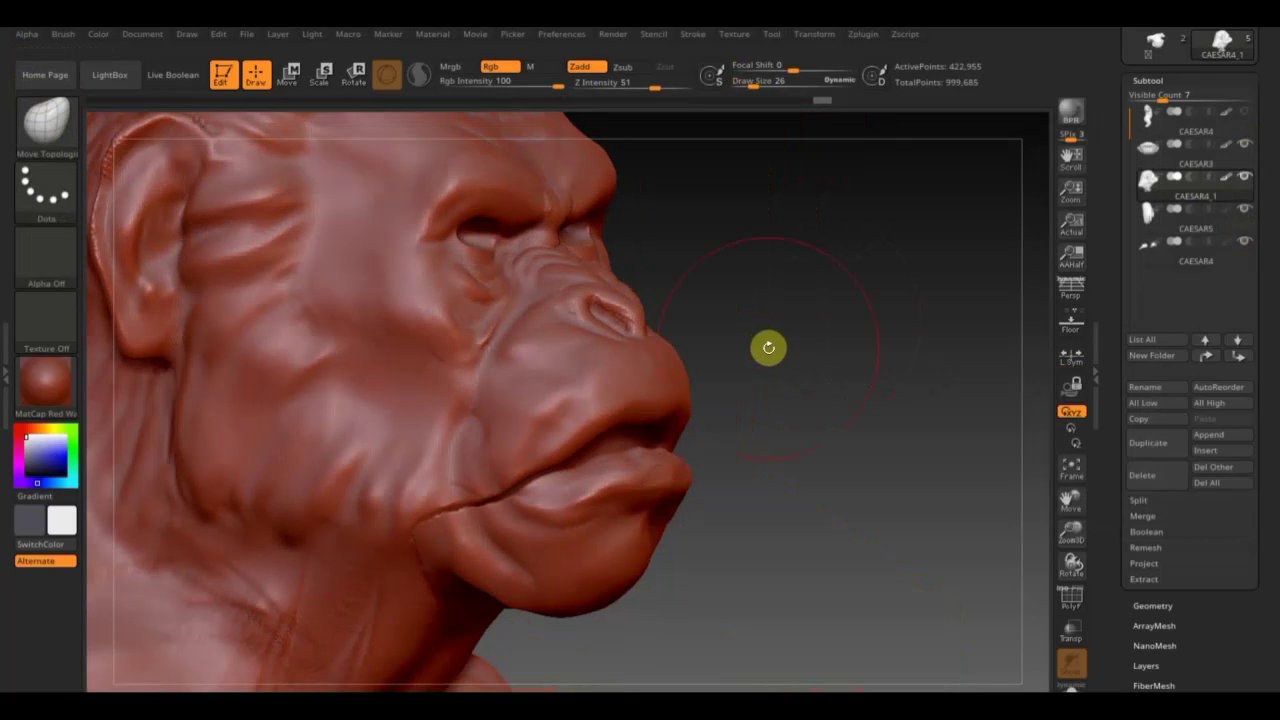
{"action": "left_click_drag", "start_coordinate": [534, 495], "coordinate": [503, 510]}
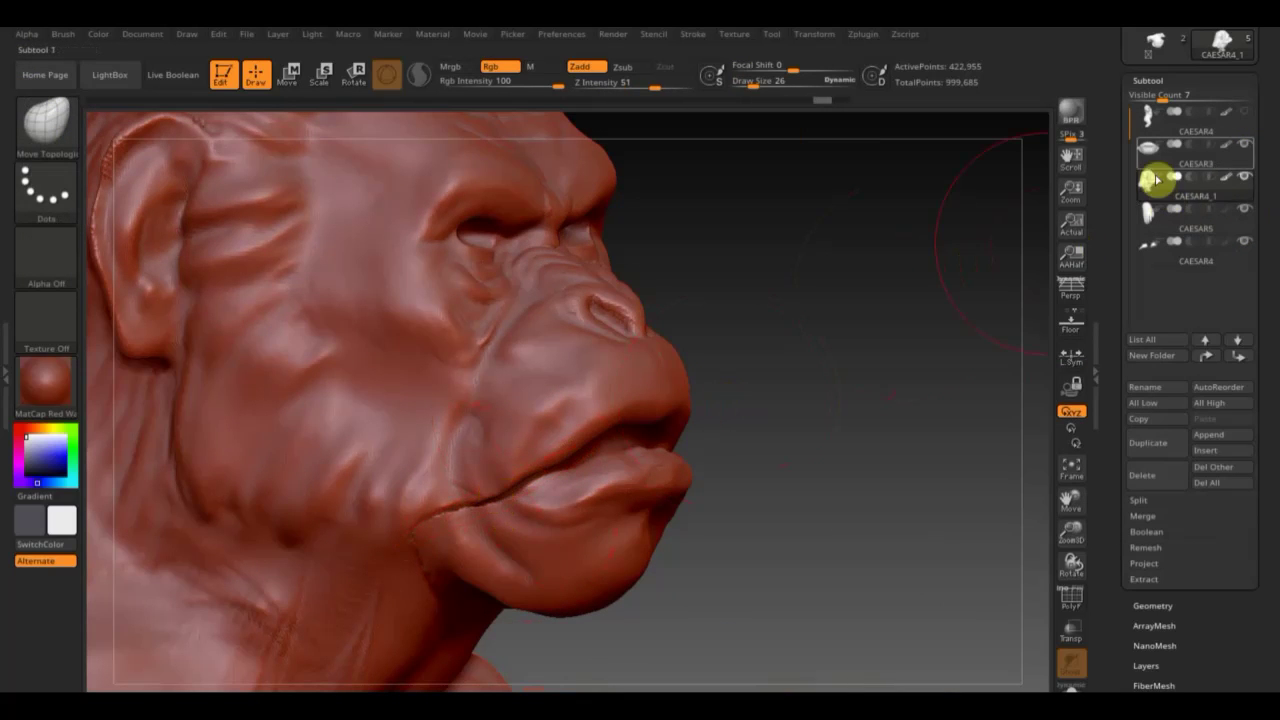
On the CAESAR3 mouth subtool, tidy the jaw seam at Draw Size 13.
{"action": "left_click", "coordinate": [1151, 158]}
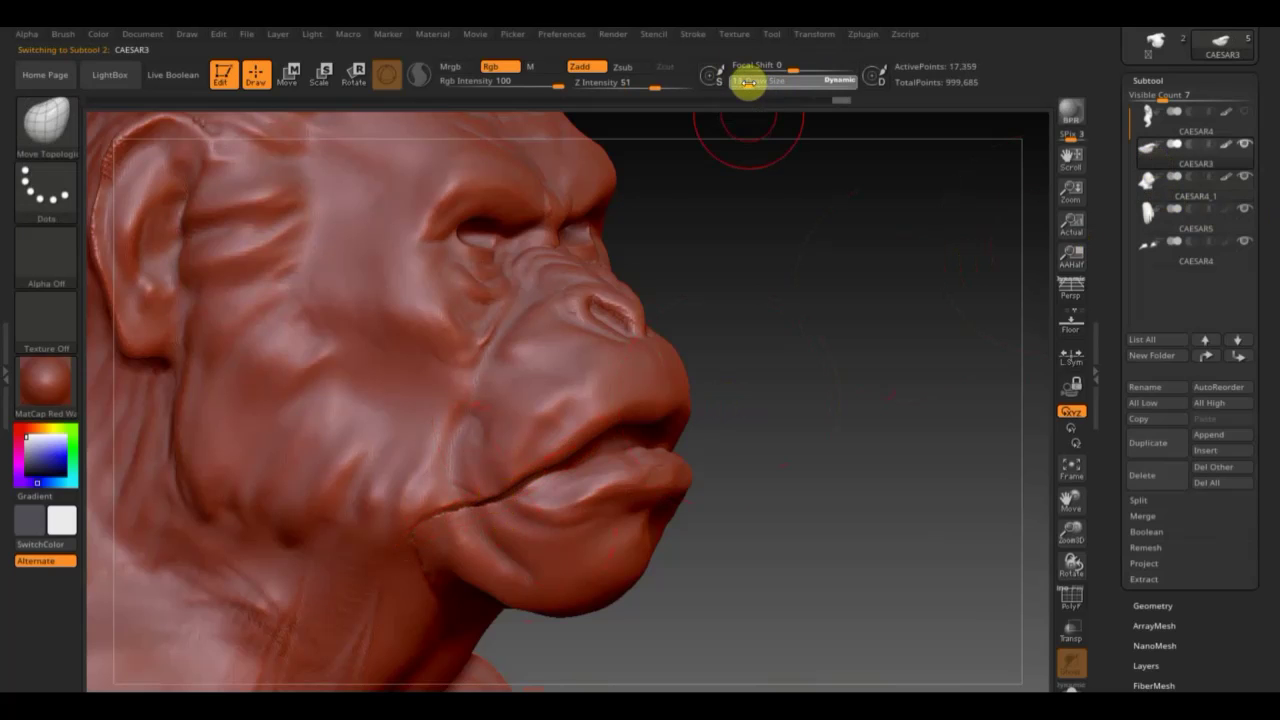
{"action": "left_click_drag", "start_coordinate": [751, 83], "coordinate": [745, 84]}
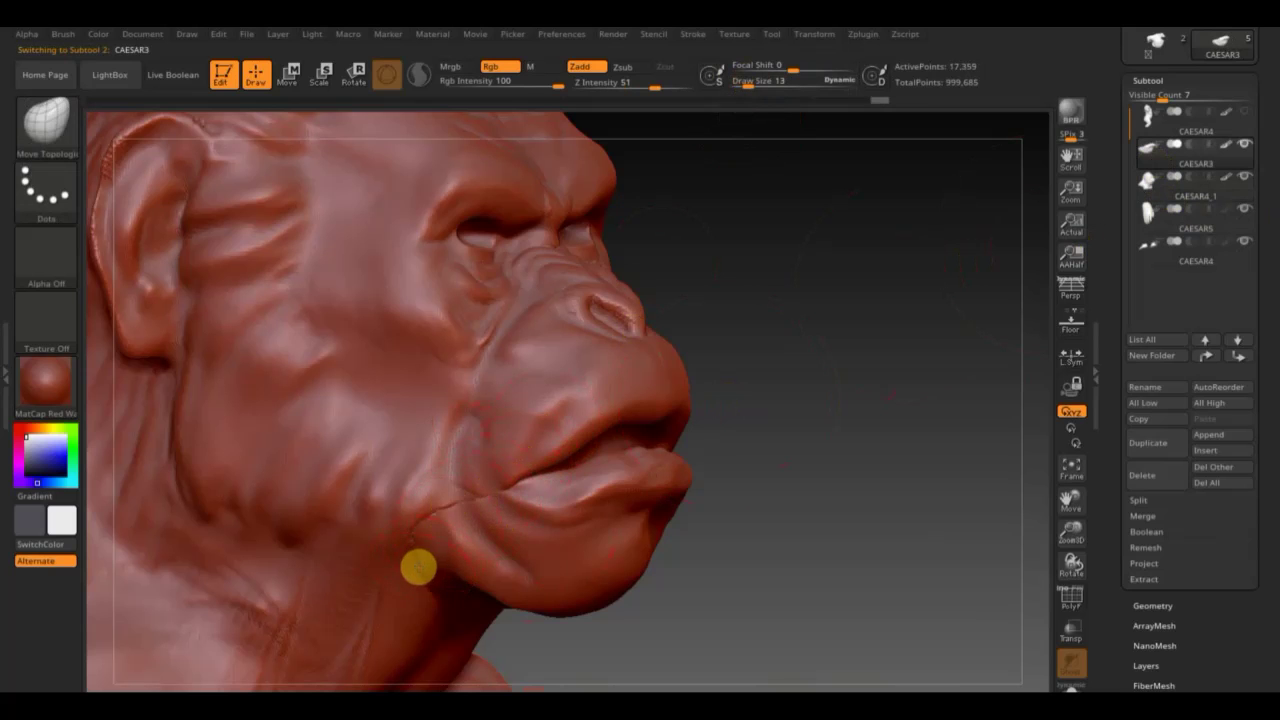
{"action": "mouse_move", "coordinate": [786, 583]}
{"action": "left_mouse_down"}
{"action": "mouse_move", "coordinate": [843, 546]}
{"action": "mouse_move", "coordinate": [831, 516]}
{"action": "left_mouse_up"}
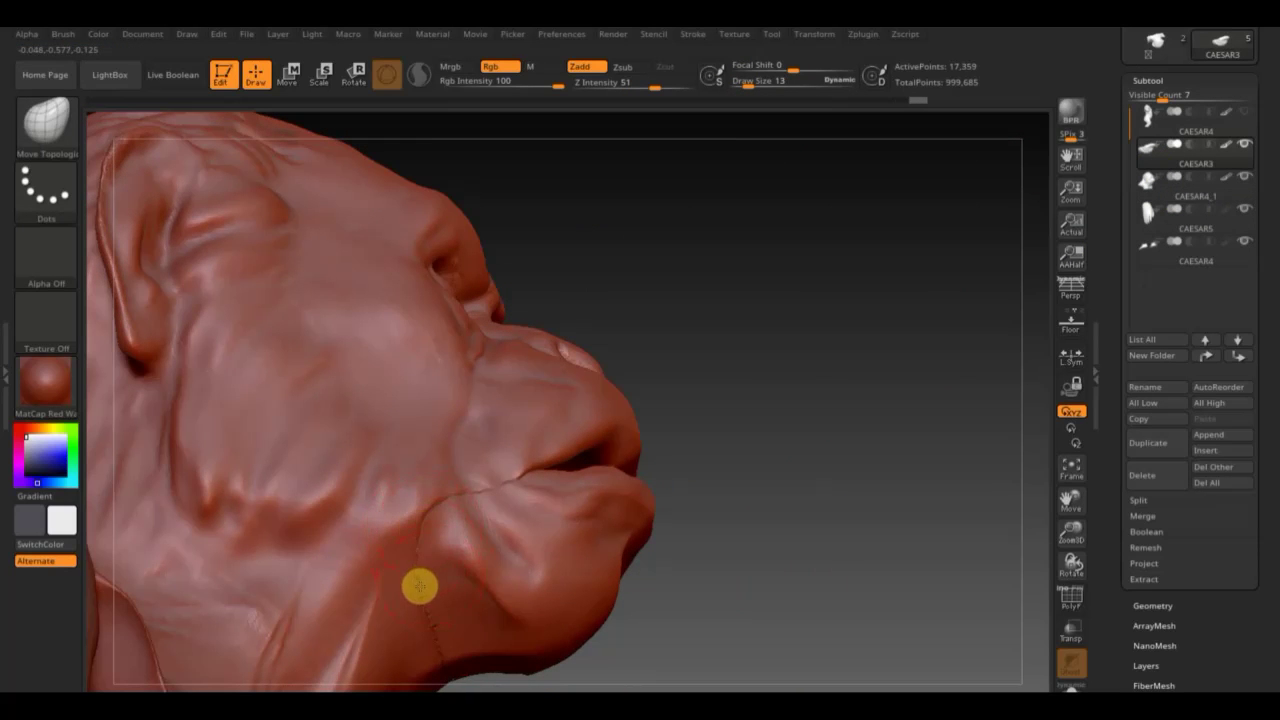
{"action": "left_click_drag", "start_coordinate": [419, 586], "coordinate": [438, 624]}
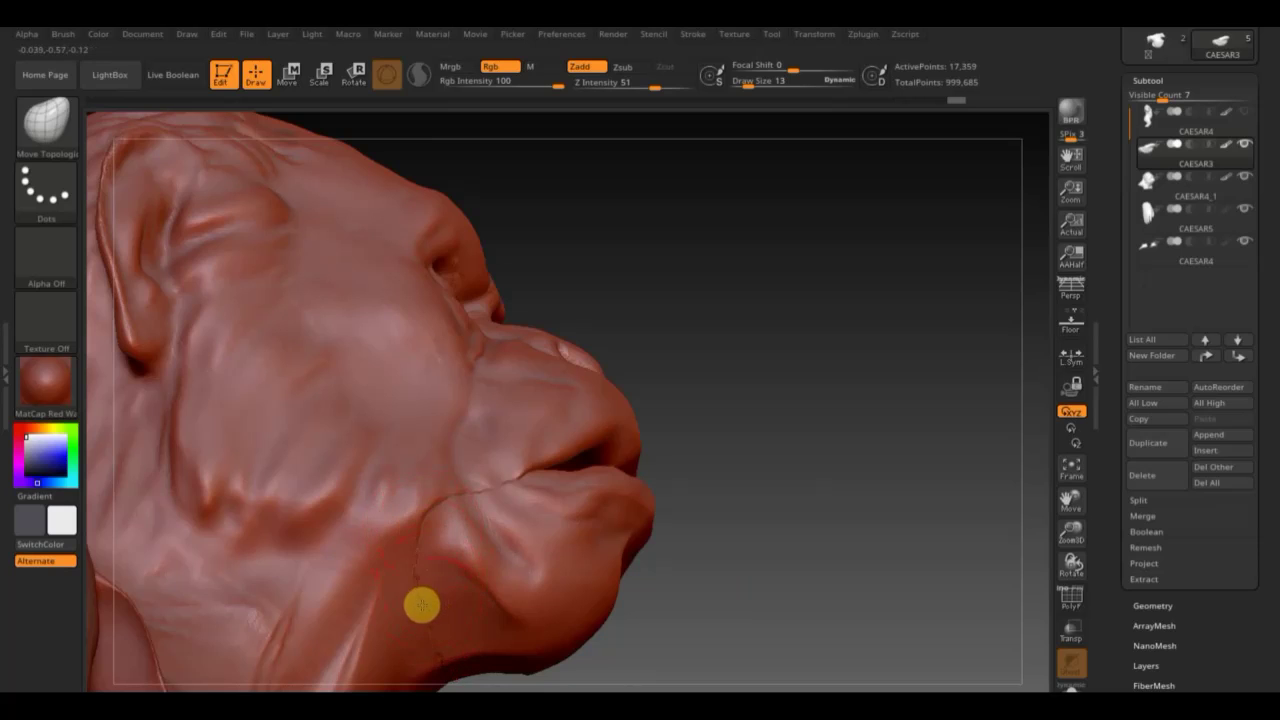
{"action": "mouse_move", "coordinate": [894, 631]}
{"action": "left_mouse_down"}
{"action": "mouse_move", "coordinate": [800, 537]}
{"action": "mouse_move", "coordinate": [795, 440]}
{"action": "mouse_move", "coordinate": [834, 357]}
{"action": "left_mouse_up"}
{"action": "left_click_drag", "start_coordinate": [490, 511], "coordinate": [534, 515]}
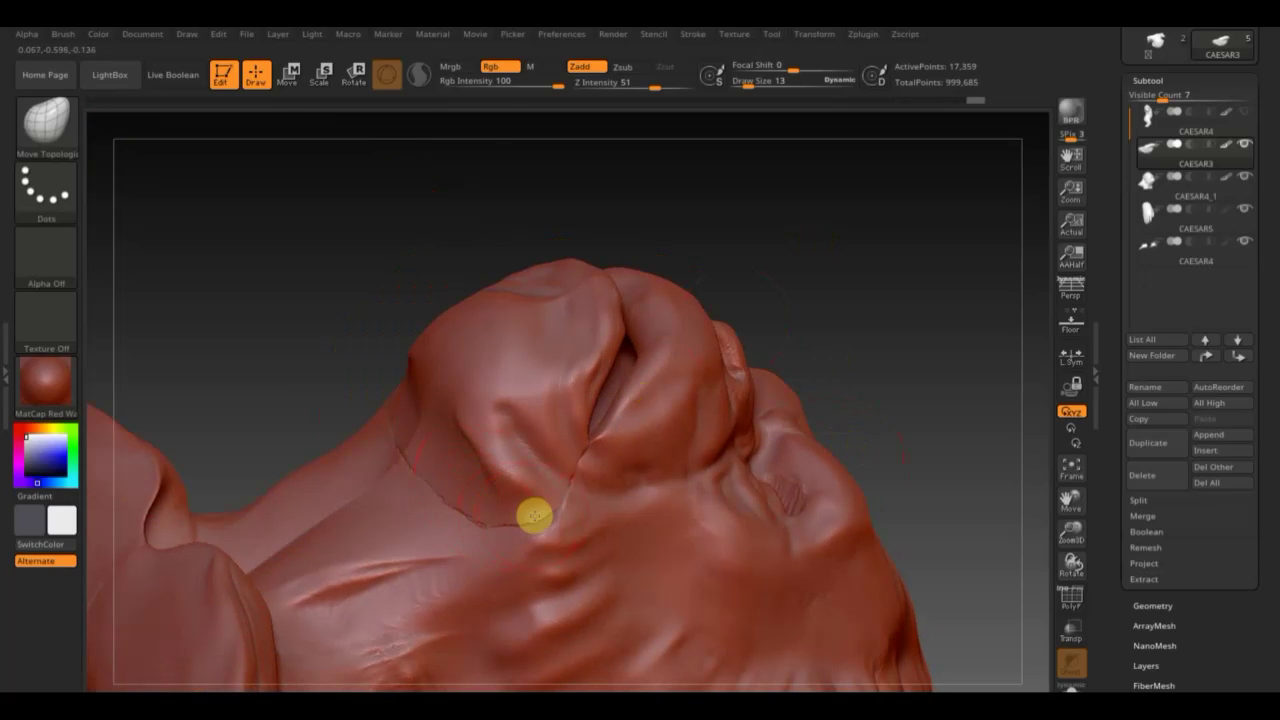
{"action": "mouse_move", "coordinate": [849, 299]}
{"action": "left_mouse_down"}
{"action": "mouse_move", "coordinate": [863, 311]}
{"action": "mouse_move", "coordinate": [663, 466]}
{"action": "left_mouse_up"}
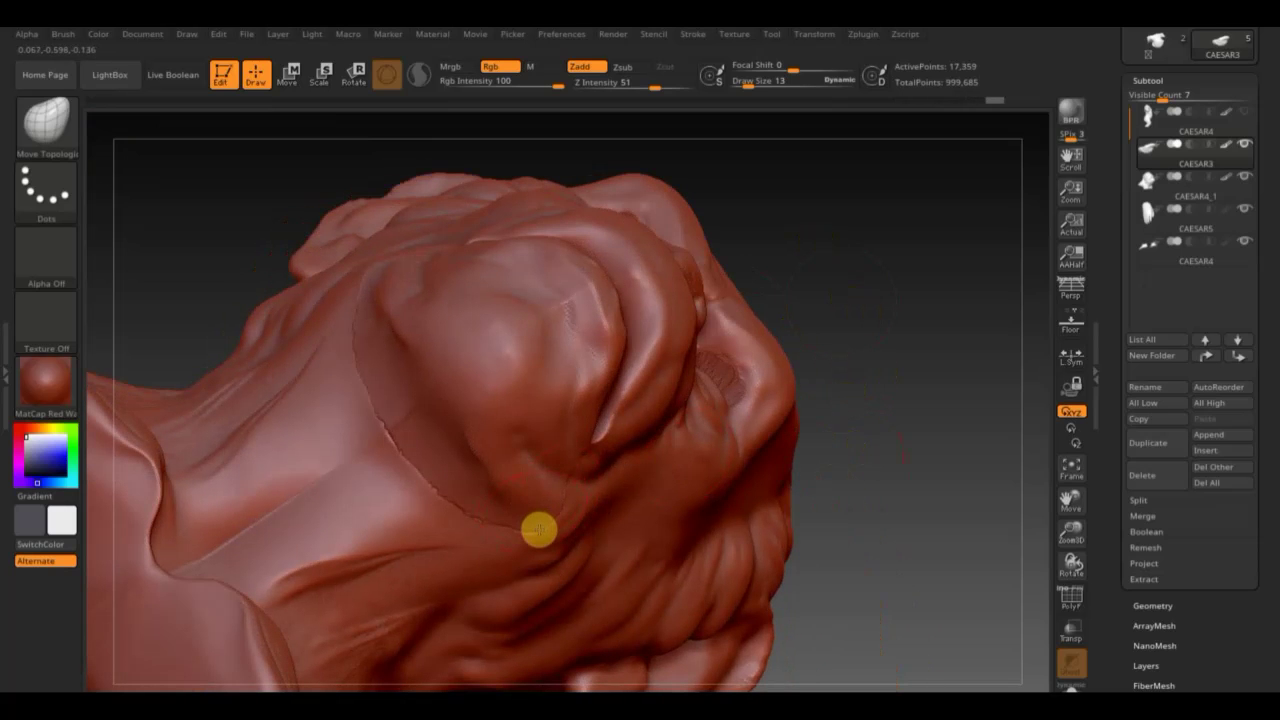
{"action": "mouse_move", "coordinate": [966, 323]}
{"action": "left_mouse_down"}
{"action": "mouse_move", "coordinate": [900, 254]}
{"action": "mouse_move", "coordinate": [886, 207]}
{"action": "mouse_move", "coordinate": [906, 249]}
{"action": "left_mouse_up"}
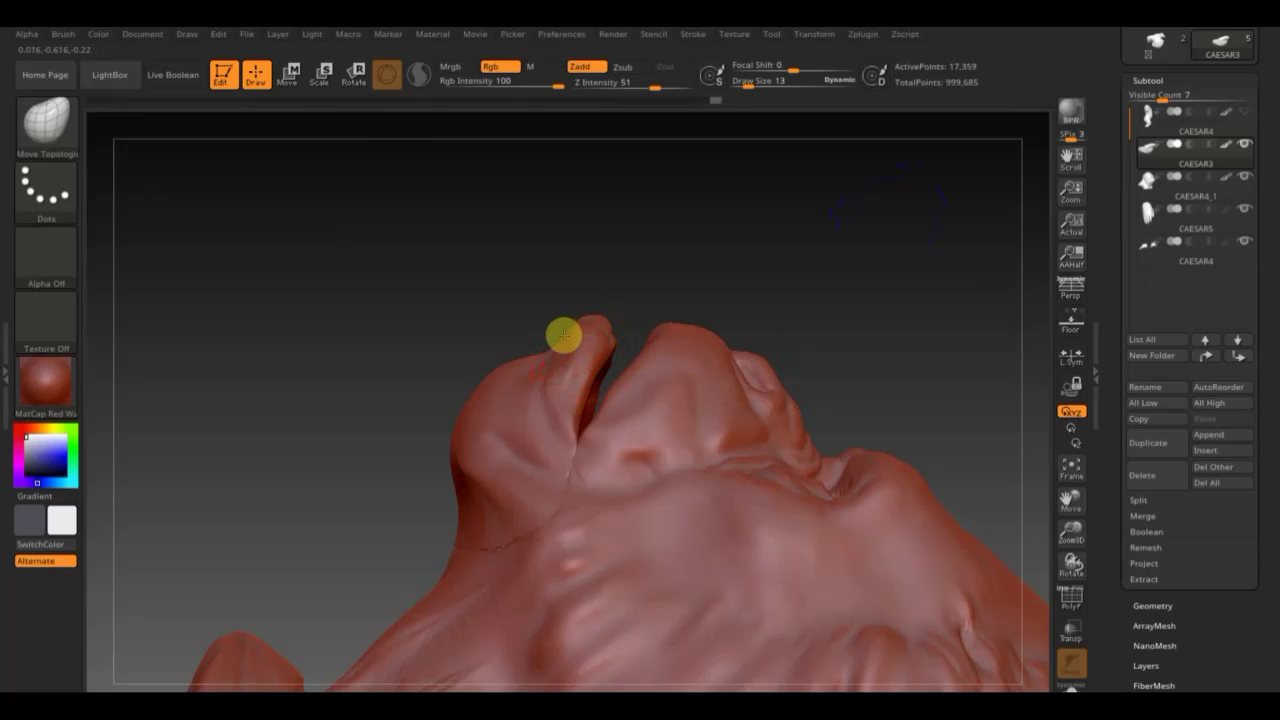
{"action": "mouse_move", "coordinate": [611, 351]}
{"action": "left_mouse_down"}
{"action": "mouse_move", "coordinate": [617, 174]}
{"action": "mouse_move", "coordinate": [700, 274]}
{"action": "mouse_move", "coordinate": [748, 263]}
{"action": "mouse_move", "coordinate": [763, 354]}
{"action": "mouse_move", "coordinate": [826, 366]}
{"action": "mouse_move", "coordinate": [811, 403]}
{"action": "left_mouse_up"}
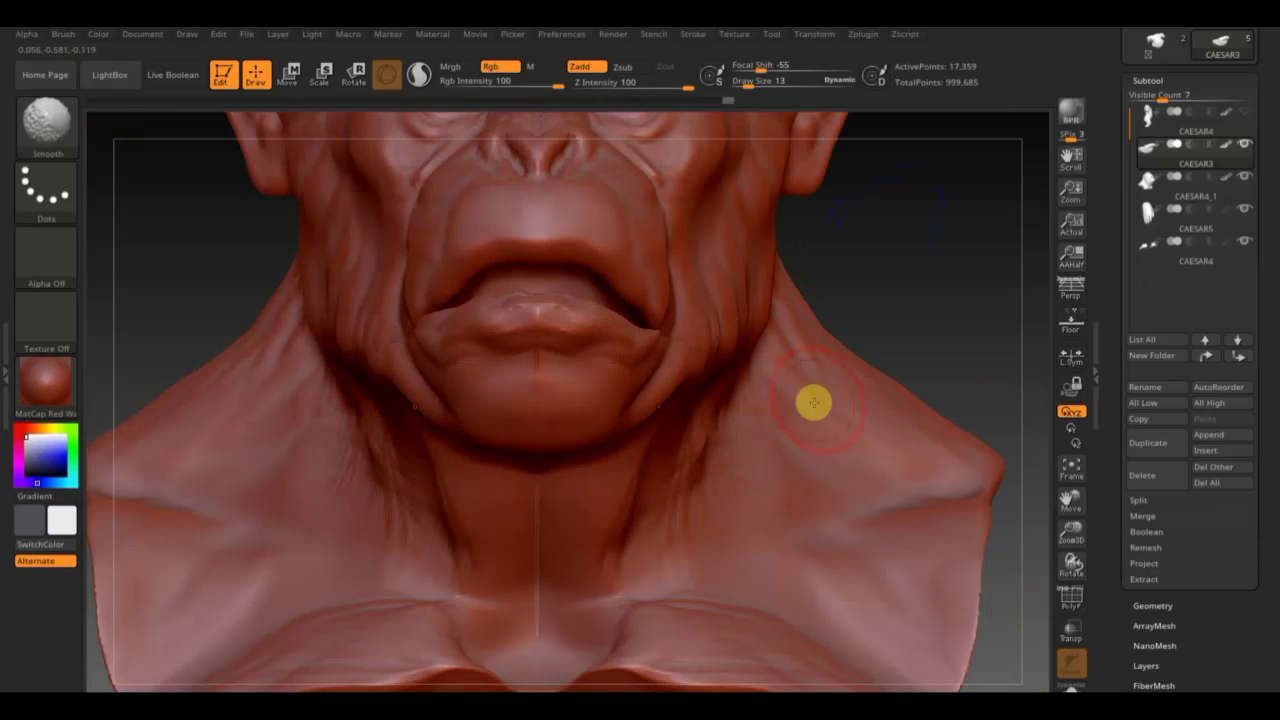
{"action": "mouse_move", "coordinate": [923, 255]}
{"action": "left_mouse_down"}
{"action": "mouse_move", "coordinate": [837, 491]}
{"action": "mouse_move", "coordinate": [491, 571]}
{"action": "left_mouse_up"}
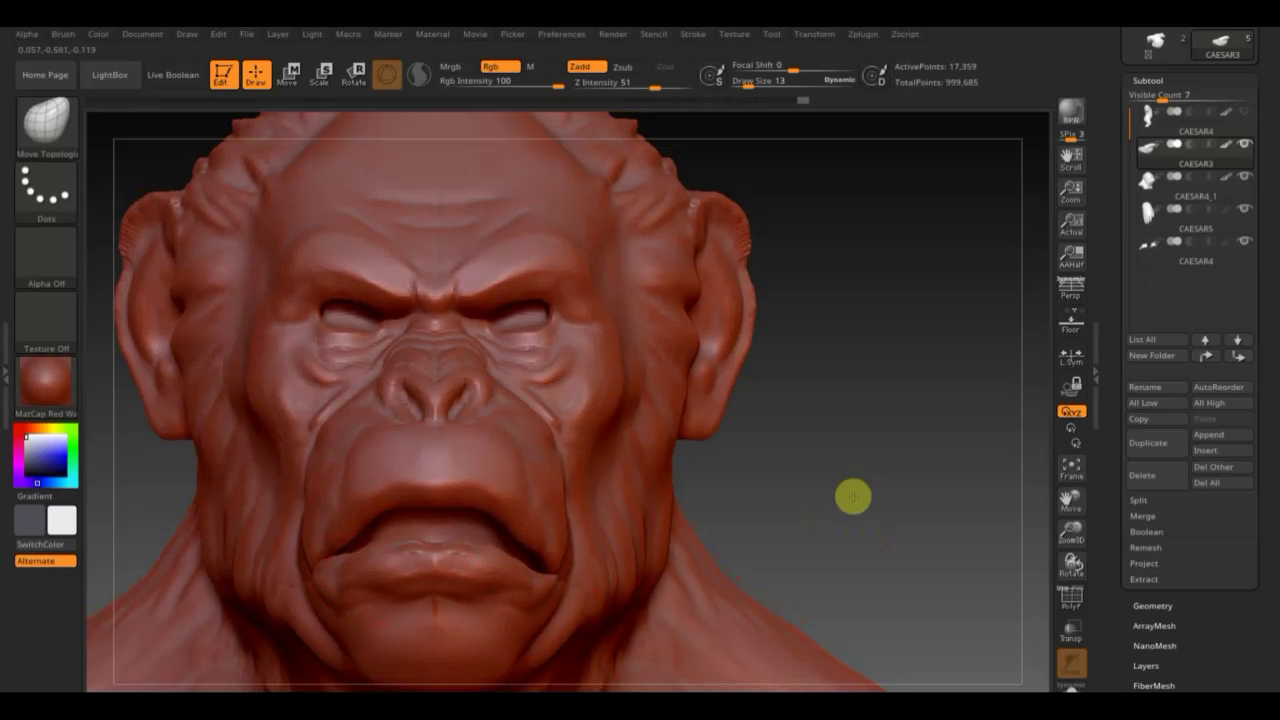
{"action": "mouse_move", "coordinate": [851, 497]}
{"action": "left_mouse_down", "text": "alt"}
{"action": "mouse_move", "coordinate": [846, 431]}
{"action": "mouse_move", "coordinate": [803, 389]}
{"action": "mouse_move", "coordinate": [818, 423]}
{"action": "mouse_move", "coordinate": [886, 457]}
{"action": "left_mouse_up", "text": "alt"}
{"action": "mouse_move", "coordinate": [940, 311]}
{"action": "left_mouse_down", "text": "alt"}
{"action": "mouse_move", "coordinate": [814, 397]}
{"action": "mouse_move", "coordinate": [827, 389]}
{"action": "left_mouse_up", "text": "alt"}
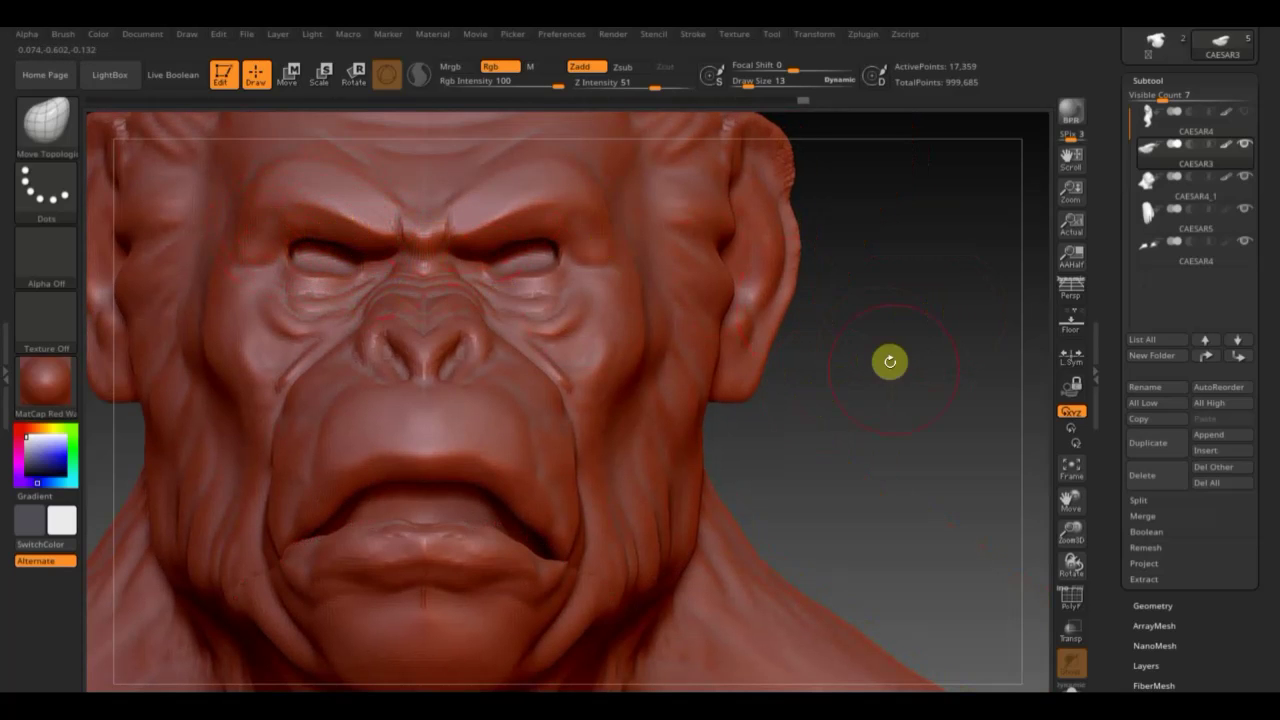
{"action": "mouse_move", "coordinate": [891, 363]}
{"action": "left_mouse_down"}
{"action": "mouse_move", "coordinate": [938, 374]}
{"action": "mouse_move", "coordinate": [880, 374]}
{"action": "left_mouse_up"}
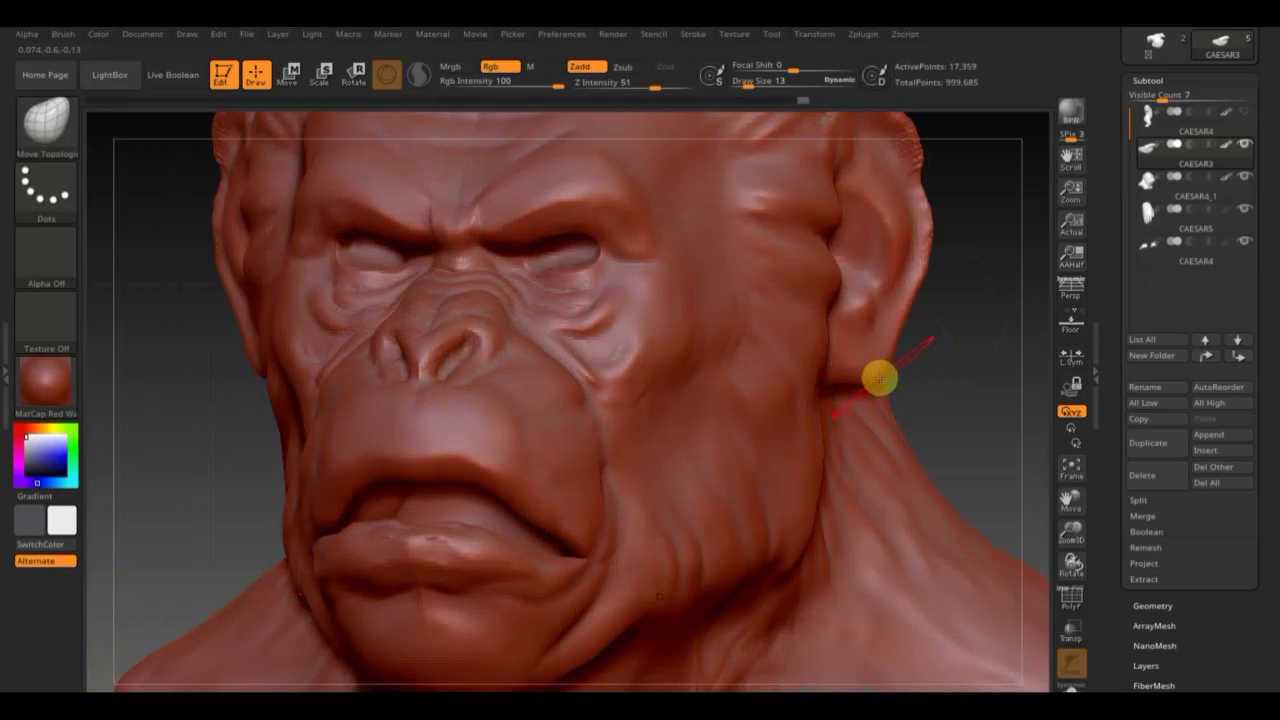
{"action": "mouse_move", "coordinate": [946, 337]}
{"action": "left_mouse_down"}
{"action": "mouse_move", "coordinate": [1006, 380]}
{"action": "mouse_move", "coordinate": [943, 423]}
{"action": "left_mouse_up"}
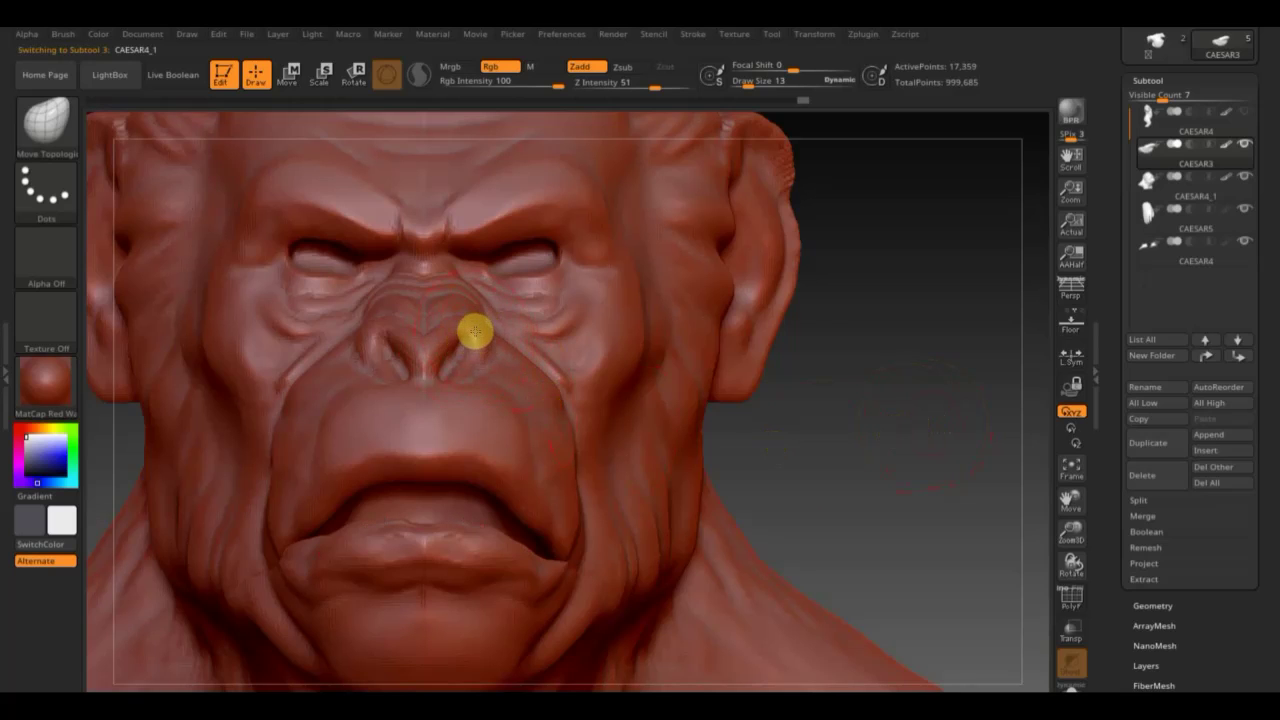
Select the CAESAR4_1 head subtool and zoom out to frame the full ape bust.
{"action": "left_click", "coordinate": [474, 331], "text": "alt"}
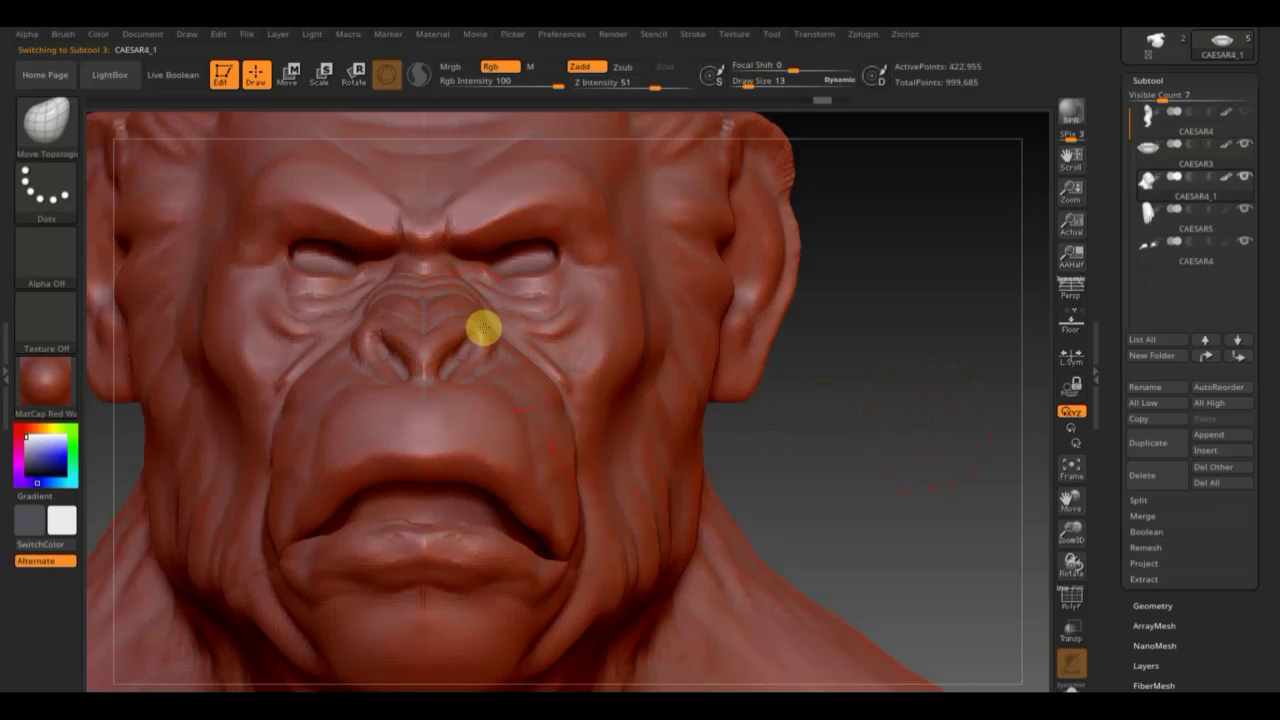
{"action": "mouse_move", "coordinate": [903, 440]}
{"action": "left_mouse_down", "text": "alt"}
{"action": "mouse_move", "coordinate": [886, 389]}
{"action": "mouse_move", "coordinate": [826, 380]}
{"action": "mouse_move", "coordinate": [874, 423]}
{"action": "mouse_move", "coordinate": [797, 420]}
{"action": "mouse_move", "coordinate": [854, 411]}
{"action": "mouse_move", "coordinate": [840, 423]}
{"action": "left_mouse_up", "text": "alt"}
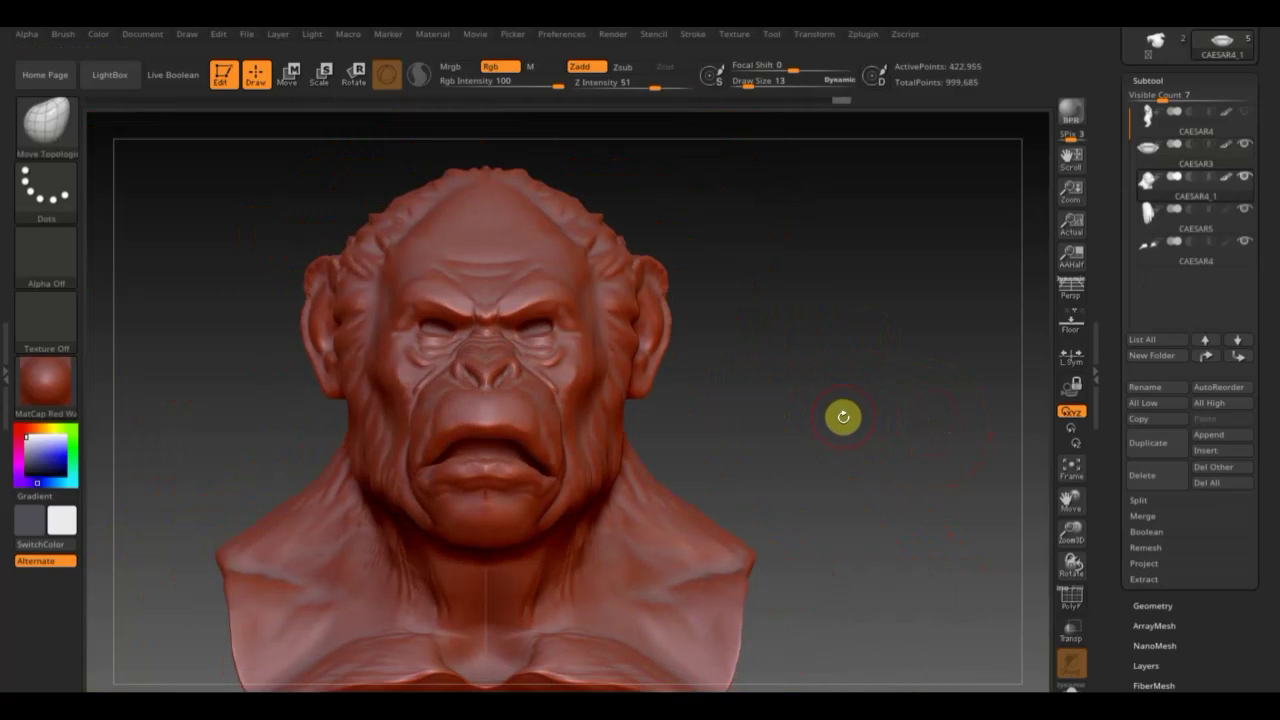
Import planeta-obezyan-revolyuciya-2632 from the desktop as the current 1280 × 960 texture.
{"action": "left_click", "coordinate": [733, 38]}
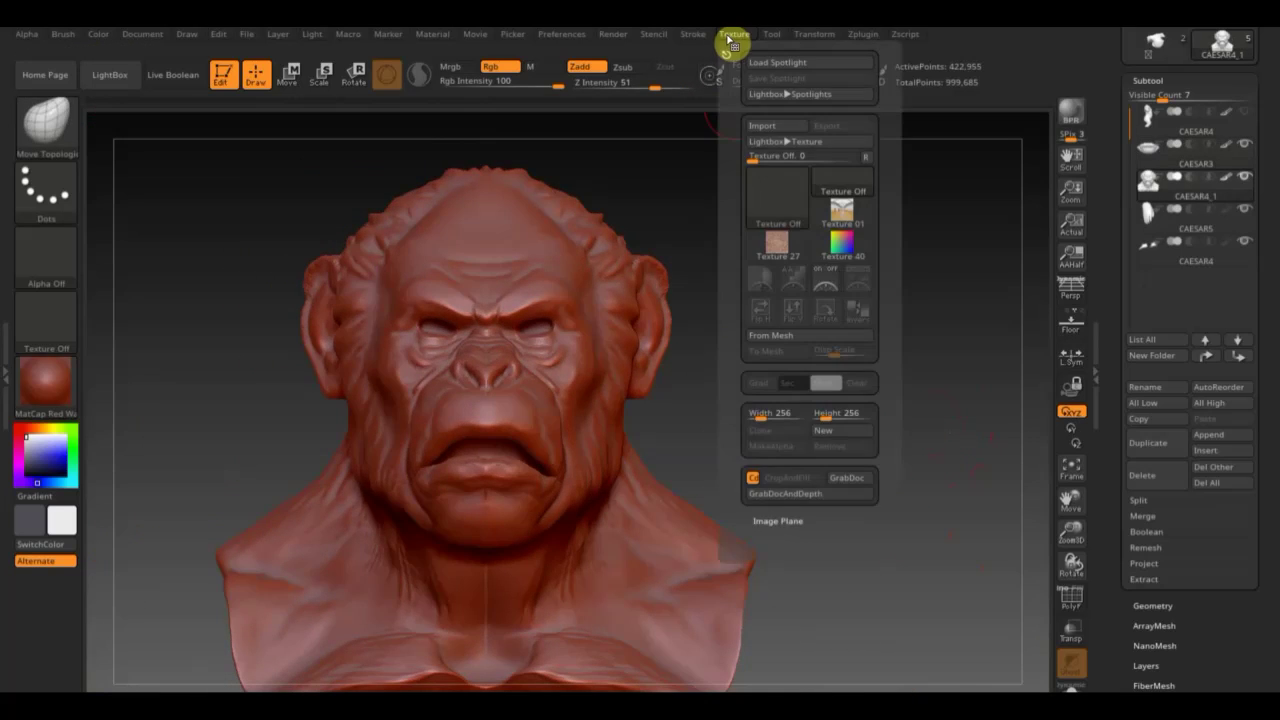
{"action": "left_click", "coordinate": [768, 127]}
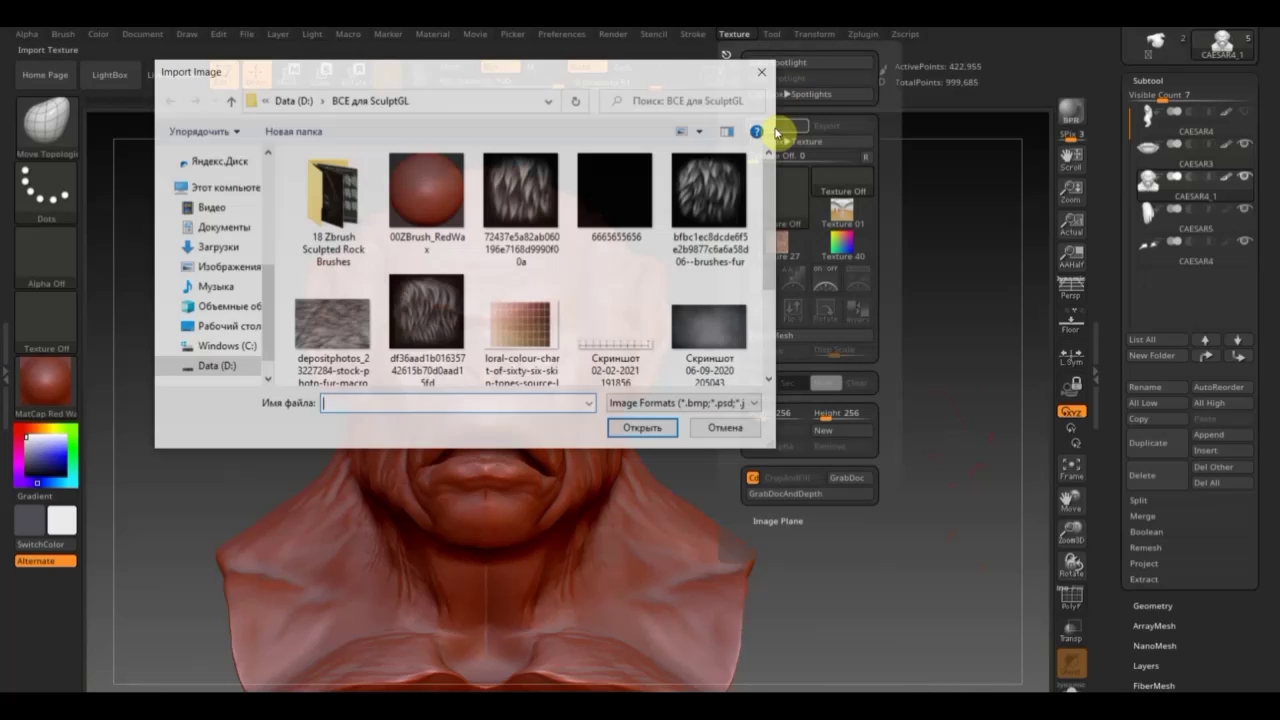
{"action": "left_click", "coordinate": [226, 329]}
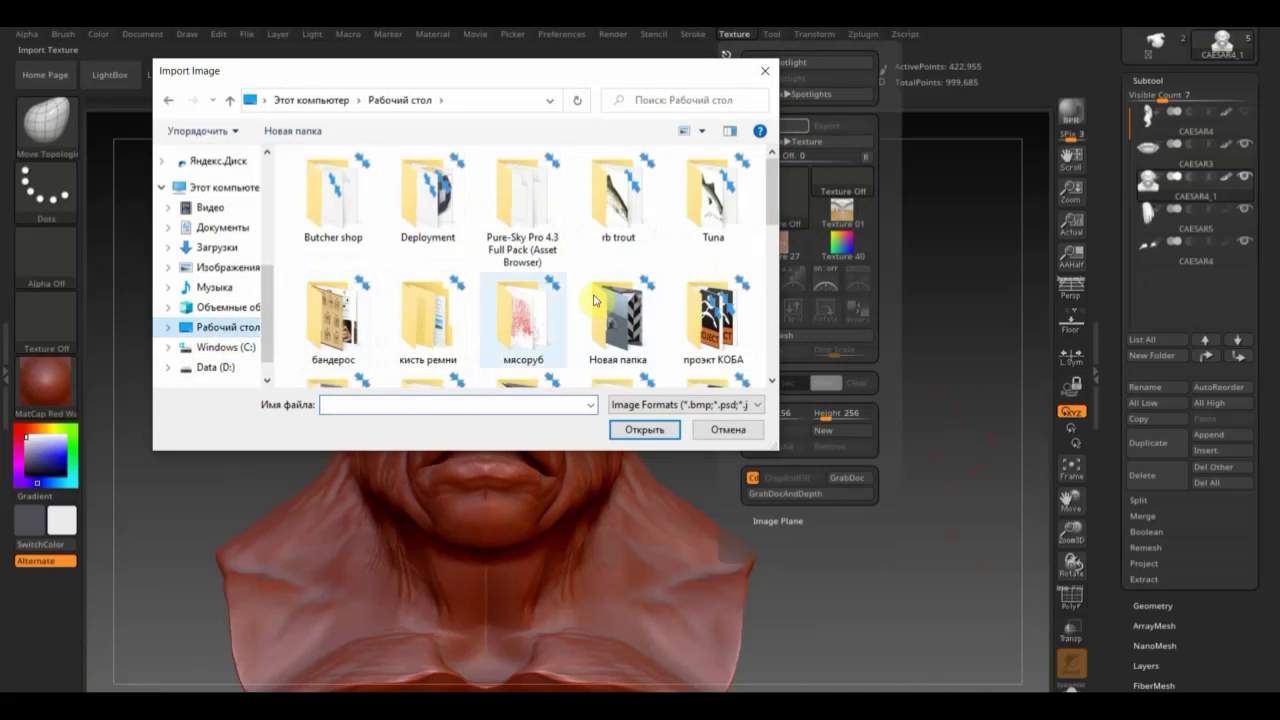
{"action": "scroll", "coordinate": [527, 323], "scroll_direction": "down", "scroll_amount": 3}
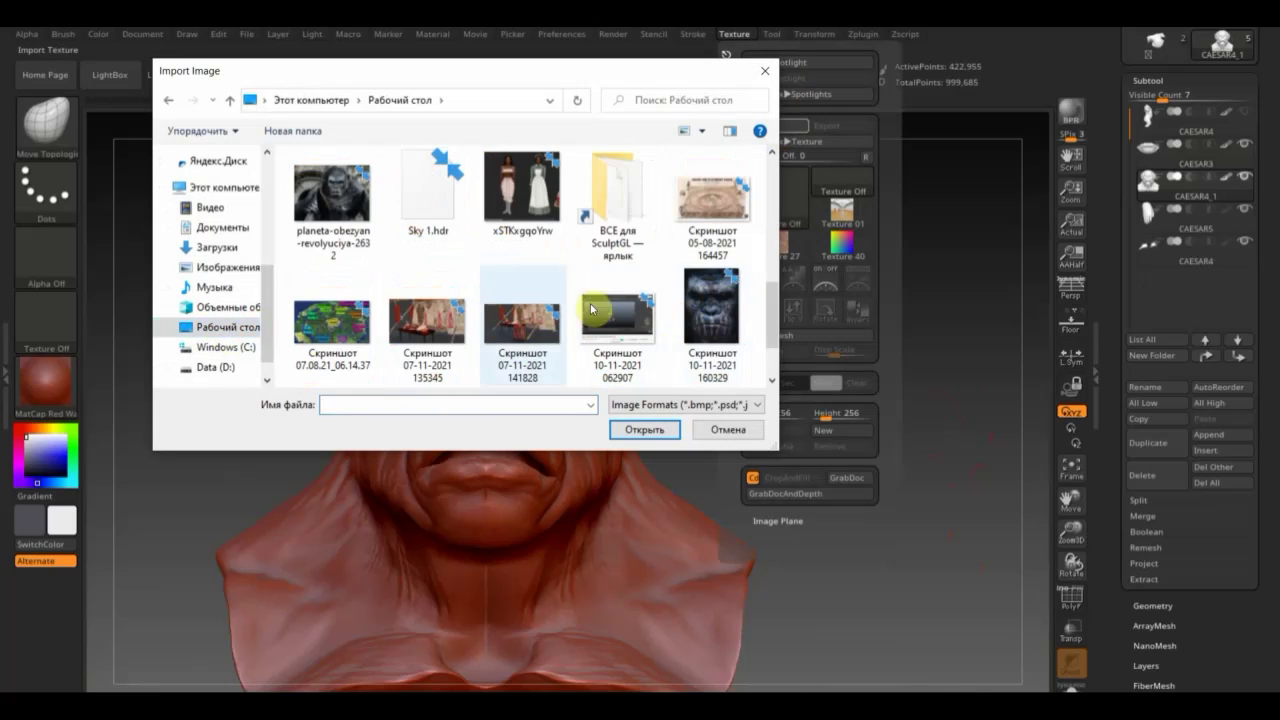
{"action": "scroll", "coordinate": [453, 240], "scroll_direction": "down", "scroll_amount": 2}
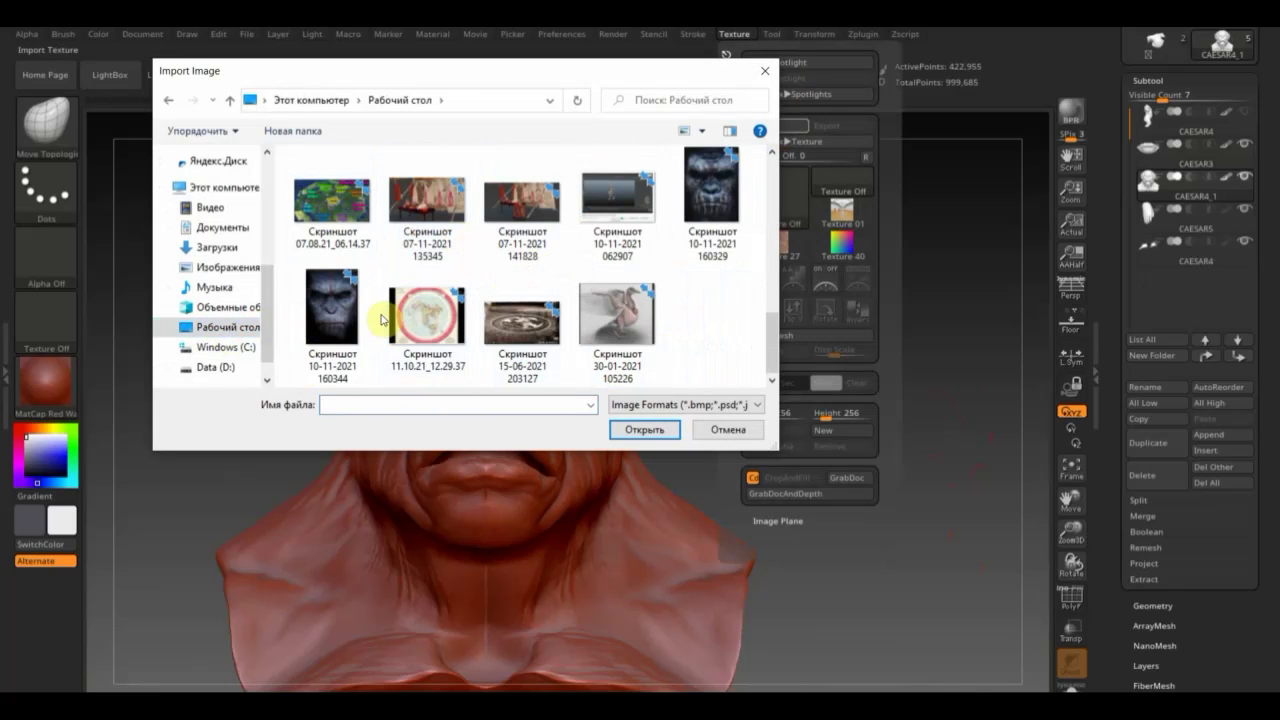
{"action": "scroll", "coordinate": [549, 227], "scroll_direction": "up", "scroll_amount": 2}
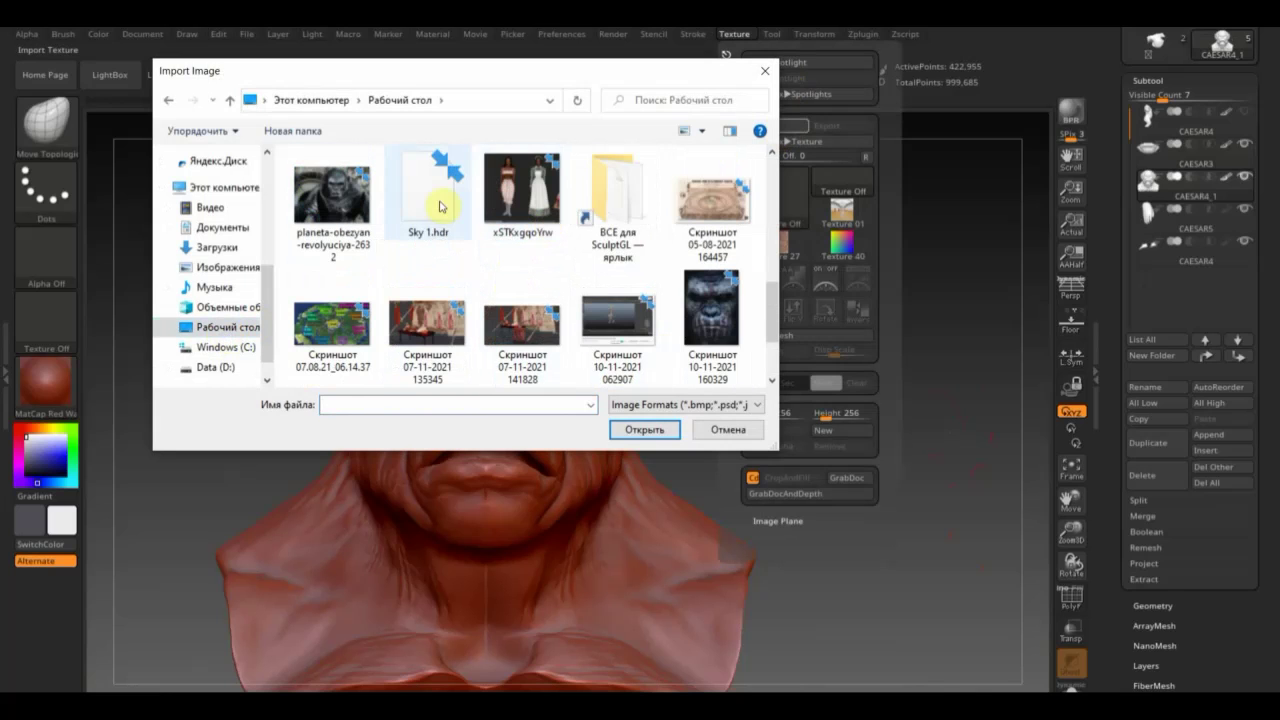
{"action": "left_click", "coordinate": [331, 200]}
{"action": "left_click", "coordinate": [644, 429]}
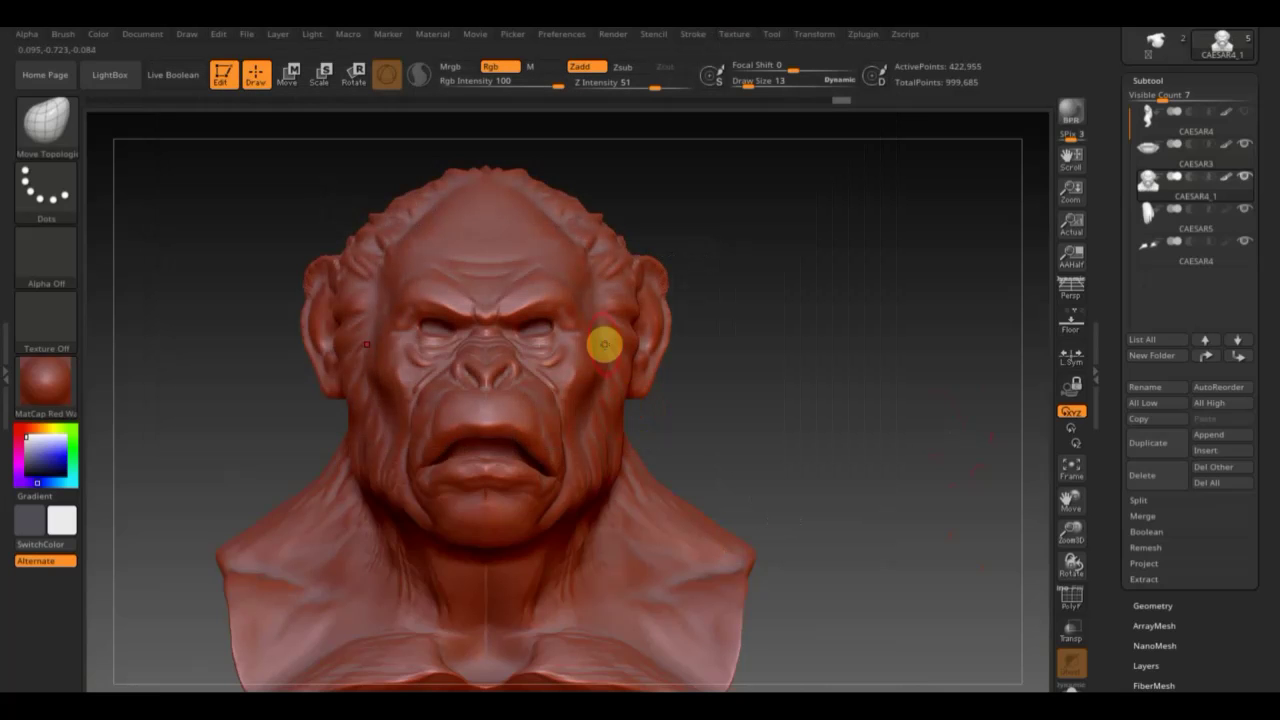
{"action": "left_click", "coordinate": [738, 38]}
Add the ape photo to Spotlight and scale it to fit the canvas.
{"action": "left_click", "coordinate": [780, 284]}
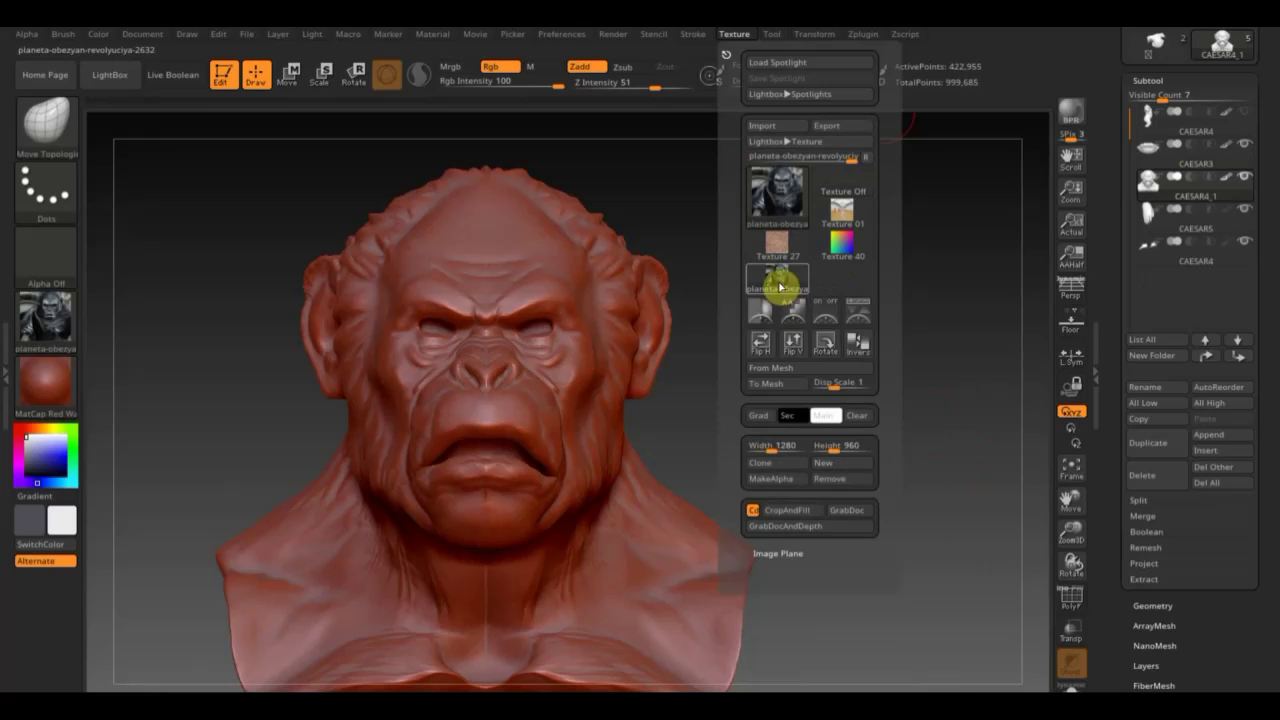
{"action": "left_click", "coordinate": [860, 316]}
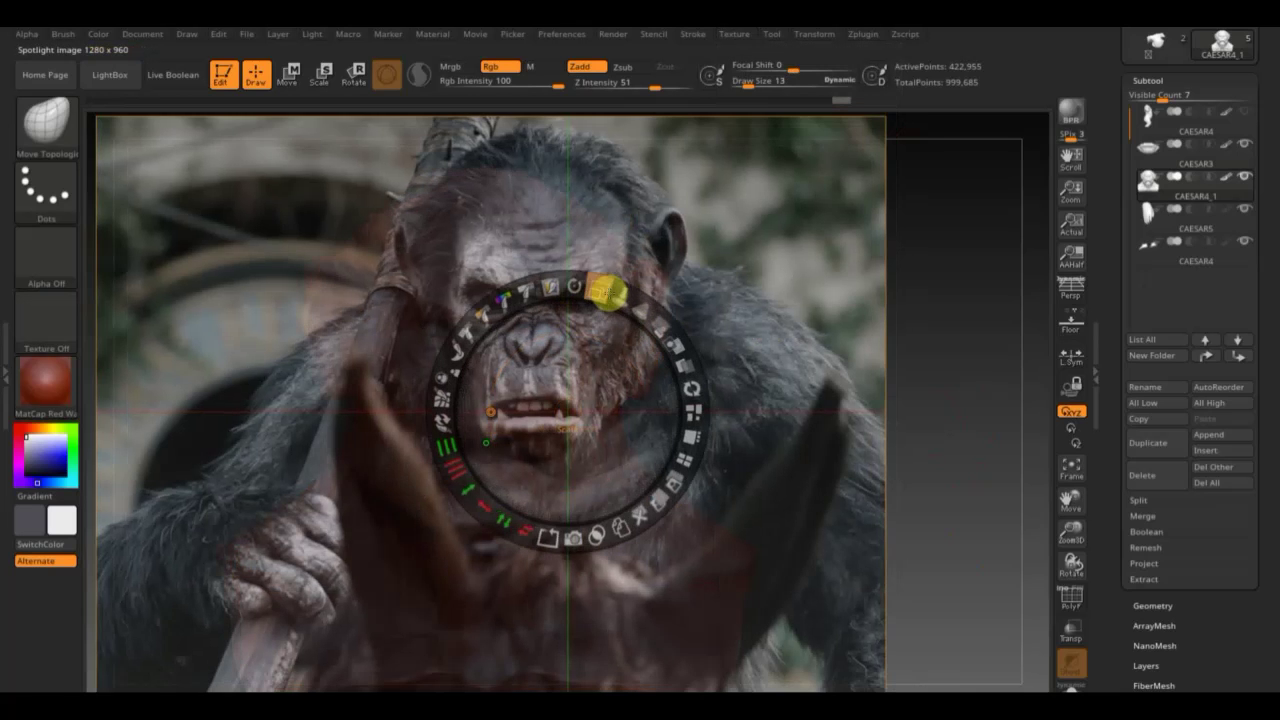
{"action": "mouse_move", "coordinate": [607, 292]}
{"action": "left_mouse_down"}
{"action": "mouse_move", "coordinate": [651, 323]}
{"action": "mouse_move", "coordinate": [617, 451]}
{"action": "mouse_move", "coordinate": [583, 494]}
{"action": "left_mouse_up"}
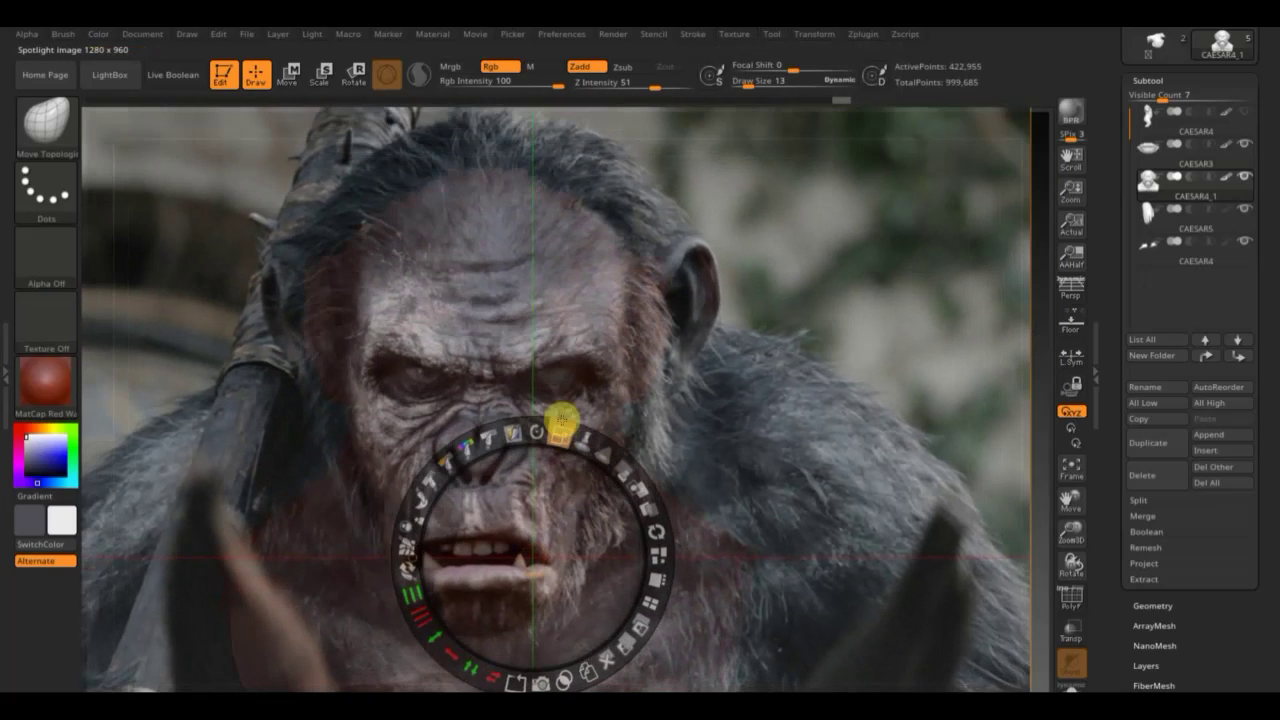
{"action": "mouse_move", "coordinate": [561, 418]}
{"action": "left_mouse_down"}
{"action": "mouse_move", "coordinate": [526, 400]}
{"action": "mouse_move", "coordinate": [531, 417]}
{"action": "left_mouse_up"}
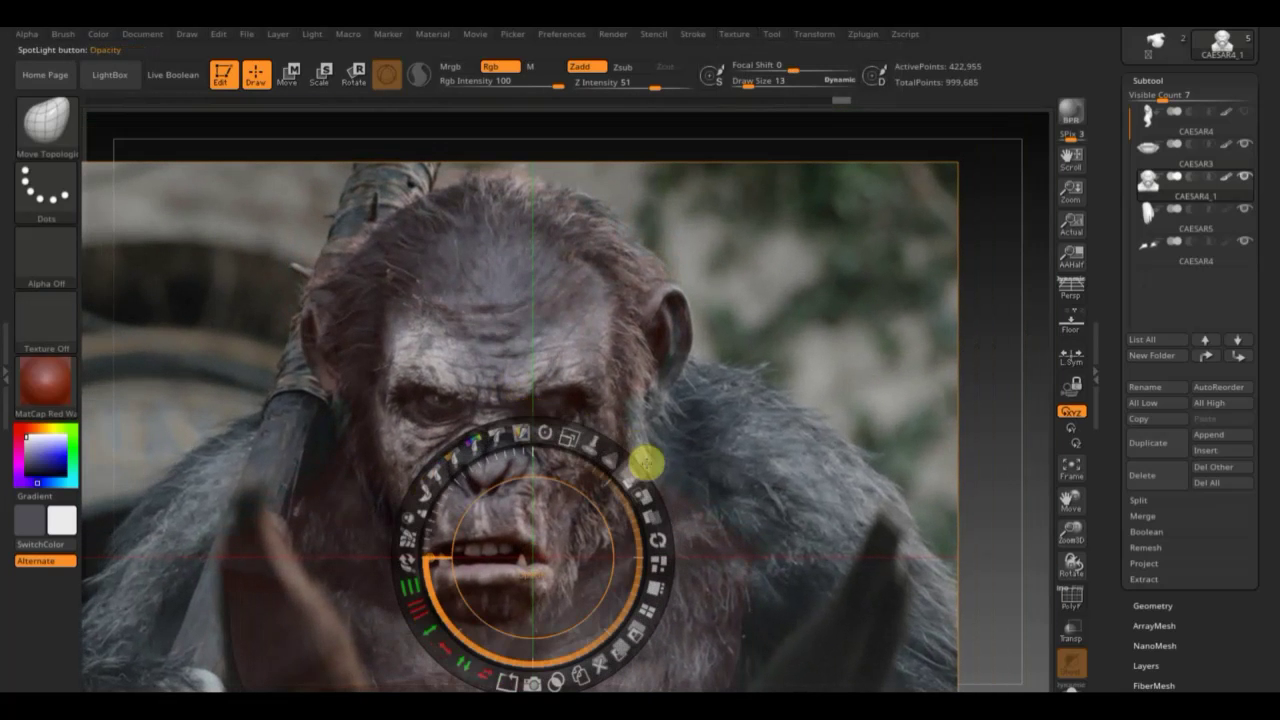
Make the photo semi-transparent, resize it, and align its face with the bust.
{"action": "left_click_drag", "start_coordinate": [637, 474], "coordinate": [591, 437]}
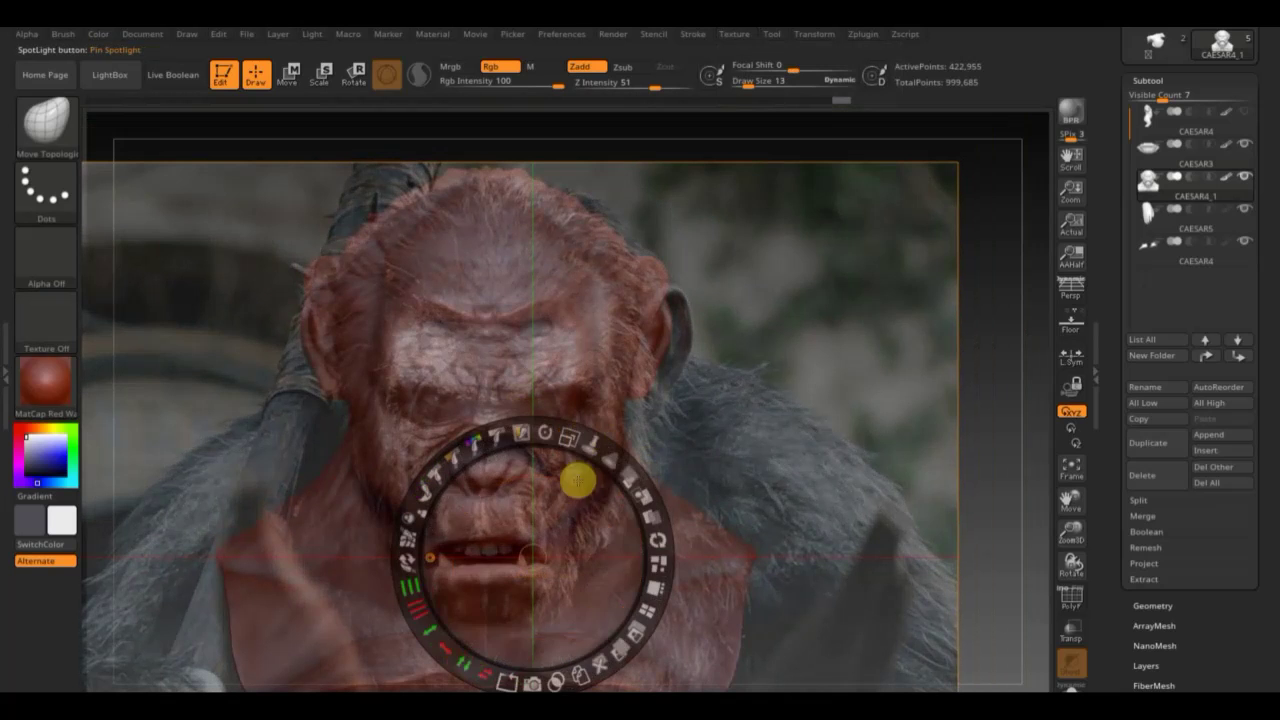
{"action": "mouse_move", "coordinate": [580, 480]}
{"action": "left_mouse_down"}
{"action": "mouse_move", "coordinate": [580, 510]}
{"action": "mouse_move", "coordinate": [557, 423]}
{"action": "left_mouse_up"}
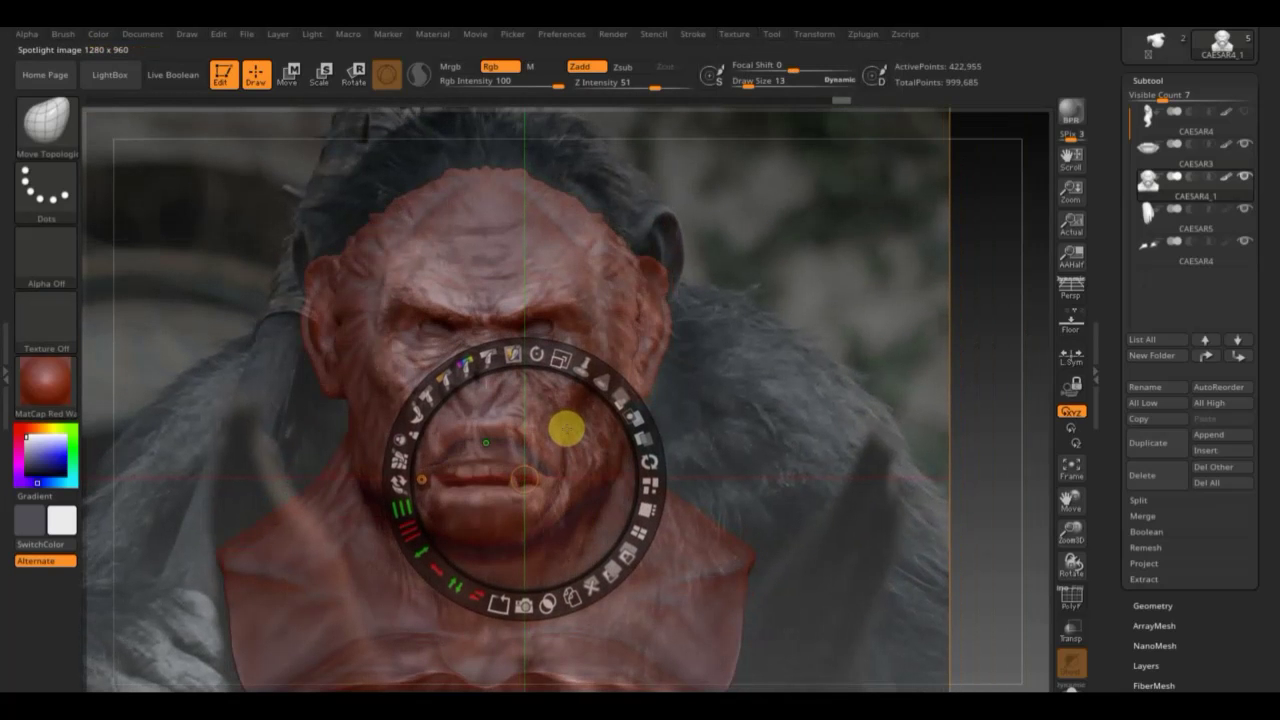
{"action": "left_click_drag", "start_coordinate": [620, 392], "coordinate": [630, 422]}
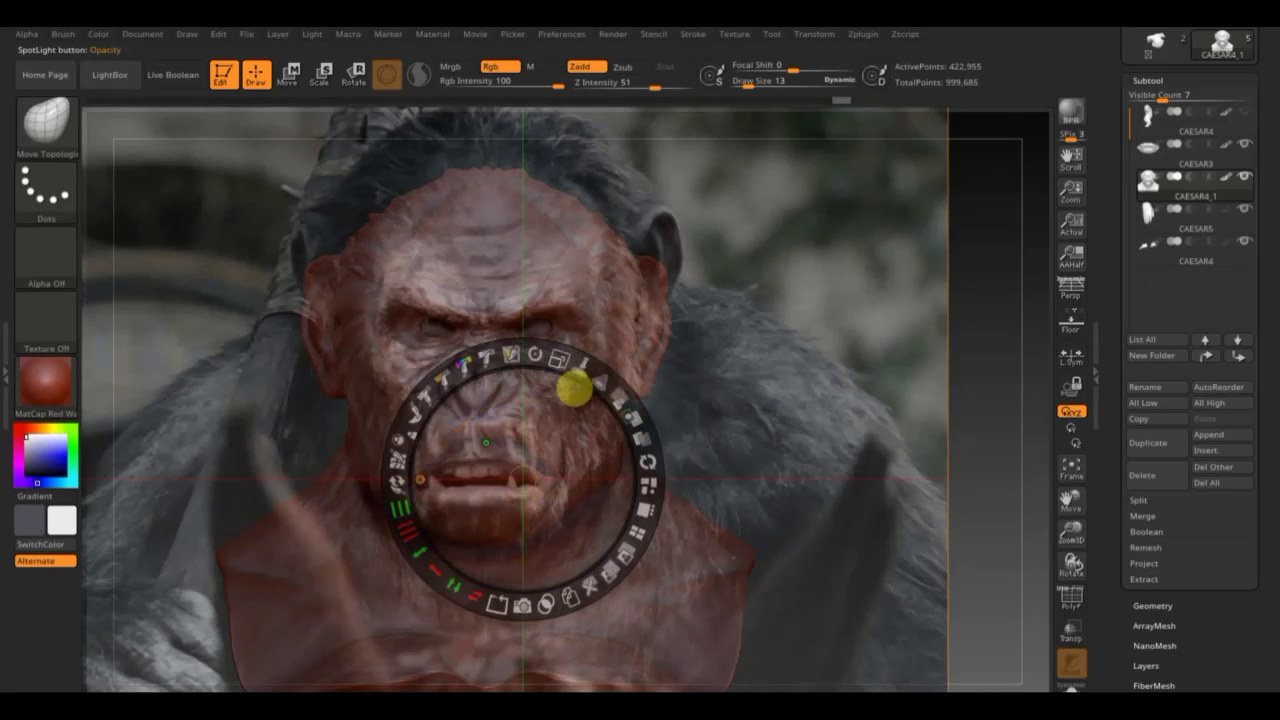
{"action": "left_click_drag", "start_coordinate": [560, 364], "coordinate": [531, 341]}
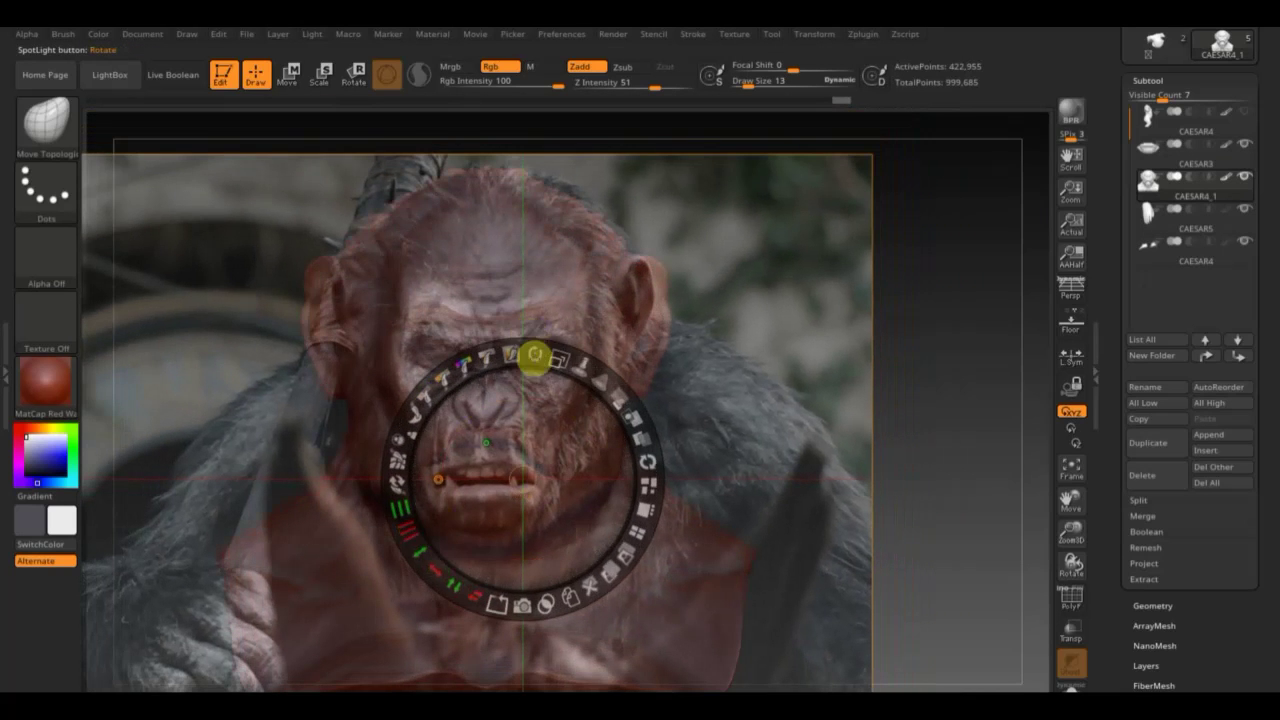
{"action": "mouse_move", "coordinate": [540, 398]}
{"action": "left_mouse_down"}
{"action": "mouse_move", "coordinate": [571, 366]}
{"action": "mouse_move", "coordinate": [613, 400]}
{"action": "mouse_move", "coordinate": [600, 381]}
{"action": "left_mouse_up"}
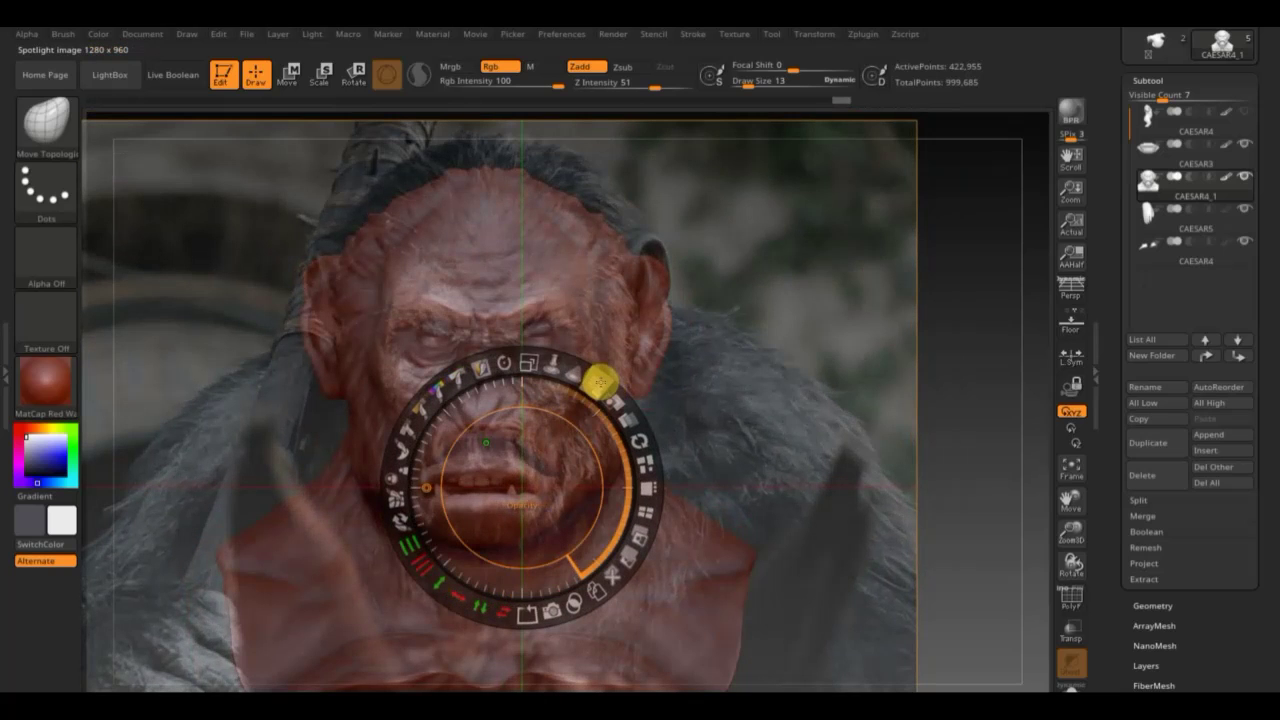
{"action": "left_click_drag", "start_coordinate": [543, 443], "coordinate": [556, 404]}
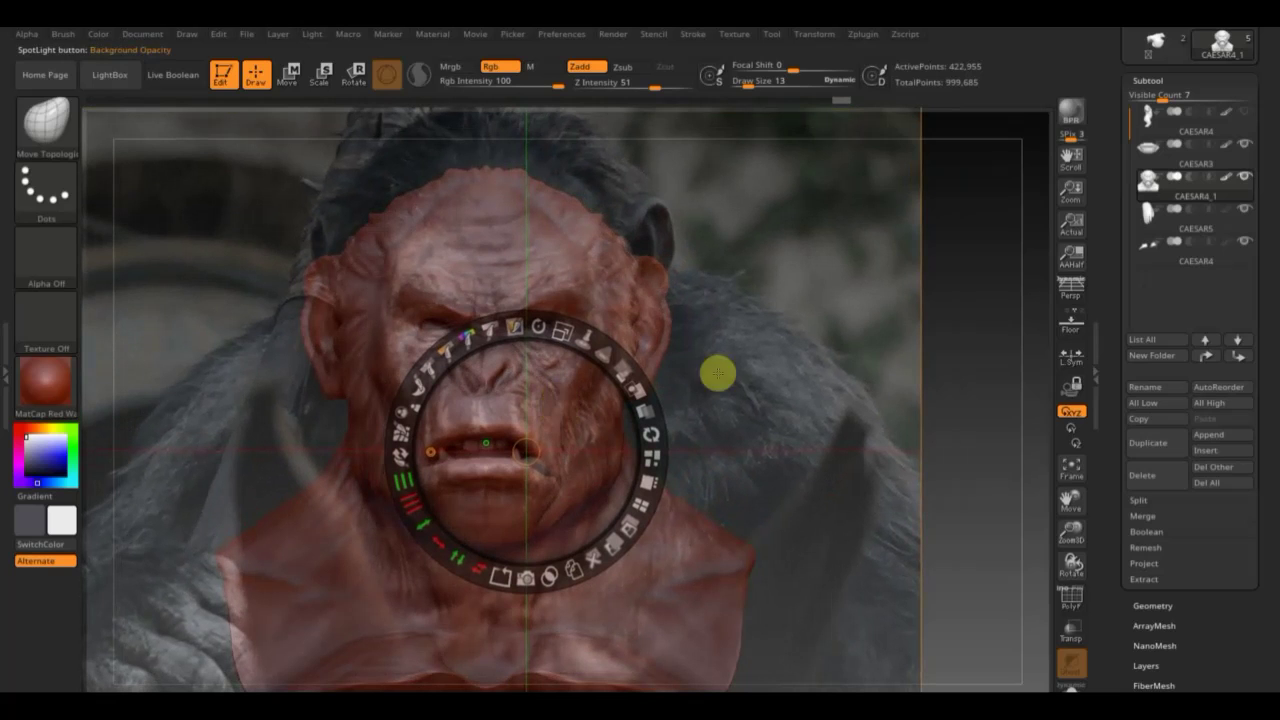
Move the Spotlight dial aside, adjust background opacity, and hide the dial.
{"action": "left_click", "coordinate": [963, 354]}
{"action": "mouse_move", "coordinate": [977, 371]}
{"action": "left_mouse_down"}
{"action": "mouse_move", "coordinate": [979, 394]}
{"action": "mouse_move", "coordinate": [973, 376]}
{"action": "left_mouse_up"}
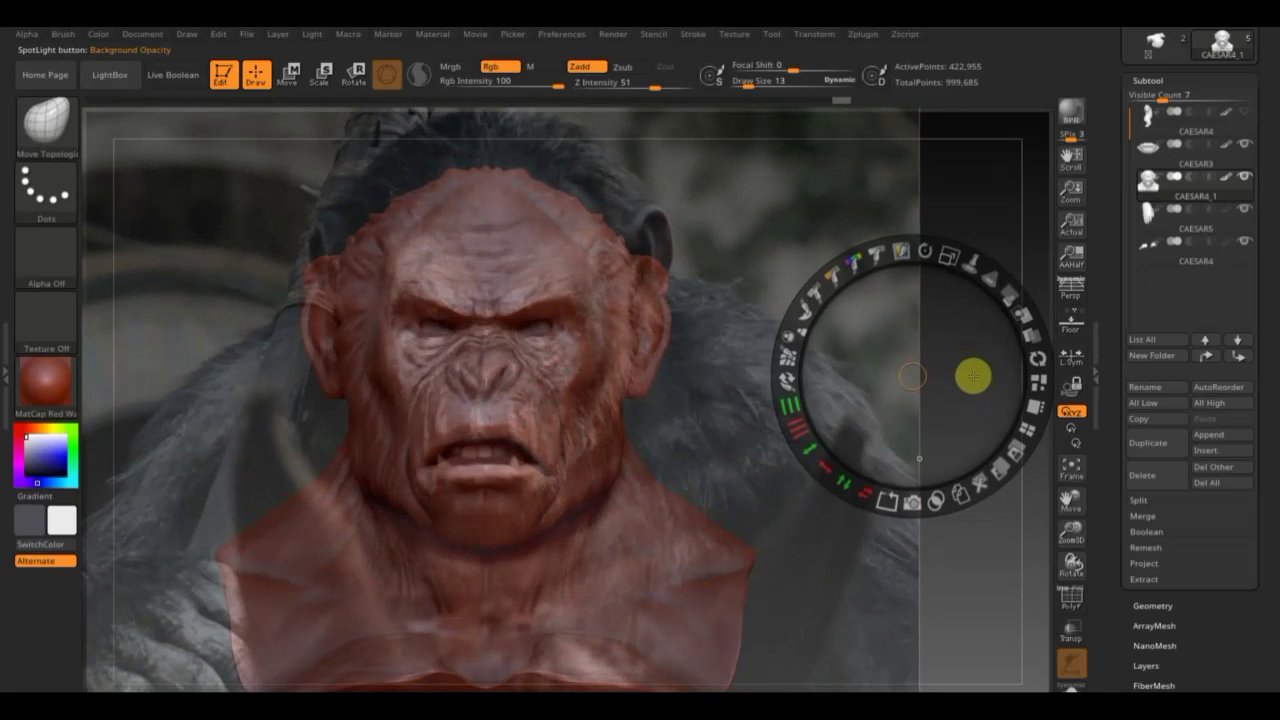
{"action": "left_click_drag", "start_coordinate": [1030, 333], "coordinate": [1023, 323]}
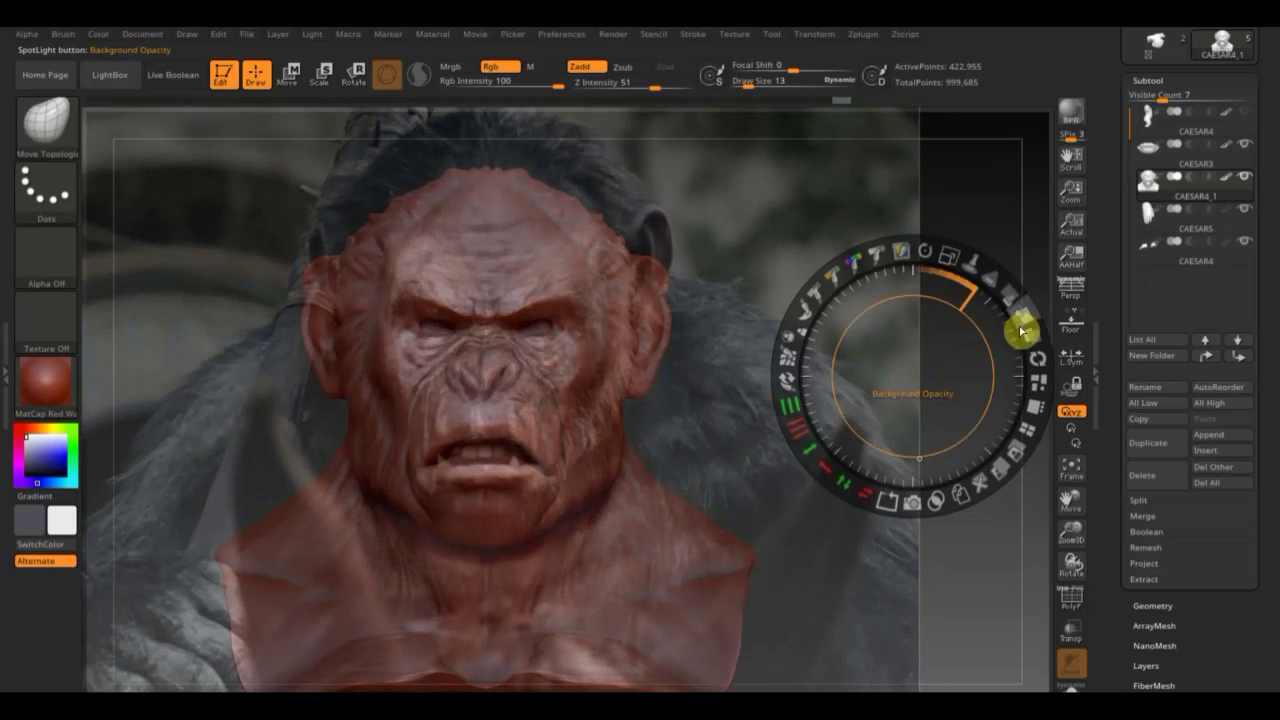
{"action": "key", "text": "z"}
Rotate the bust until its angle matches the head in the reference photo.
{"action": "left_click_drag", "start_coordinate": [1024, 377], "coordinate": [1022, 402]}
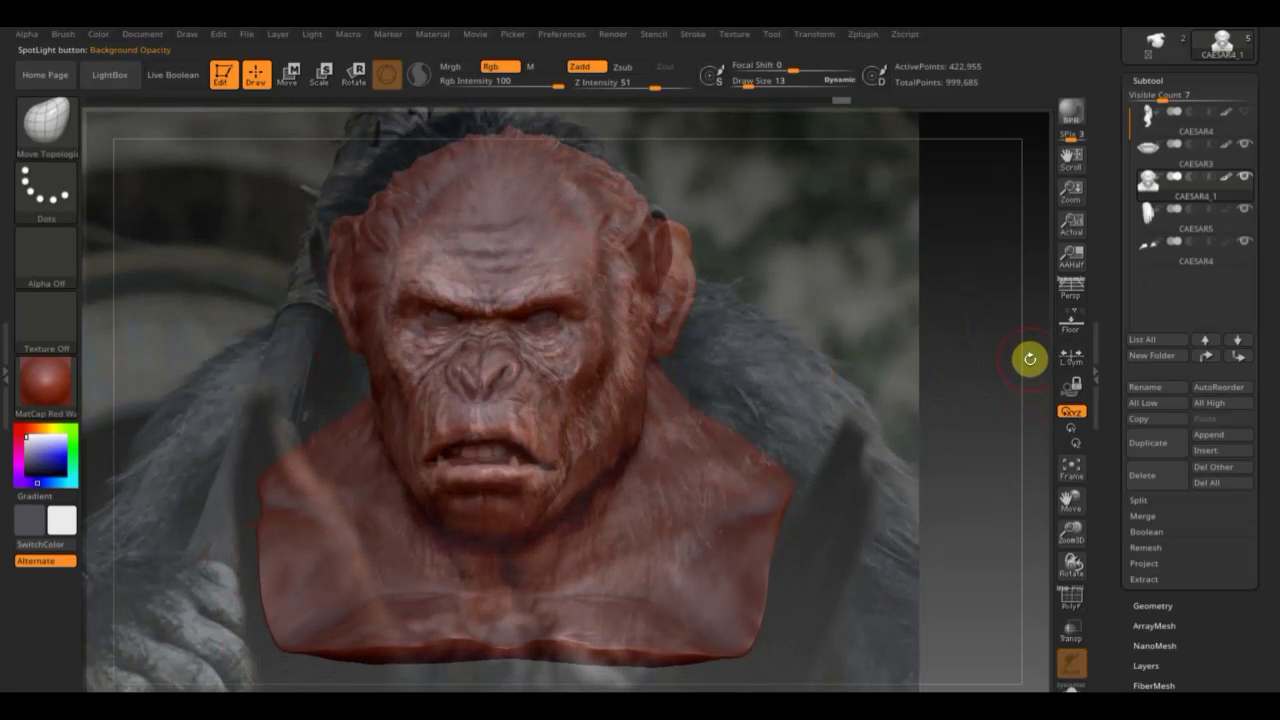
{"action": "mouse_move", "coordinate": [1030, 358]}
{"action": "left_mouse_down"}
{"action": "mouse_move", "coordinate": [1012, 354]}
{"action": "mouse_move", "coordinate": [1051, 337]}
{"action": "mouse_move", "coordinate": [1024, 357]}
{"action": "left_mouse_up"}
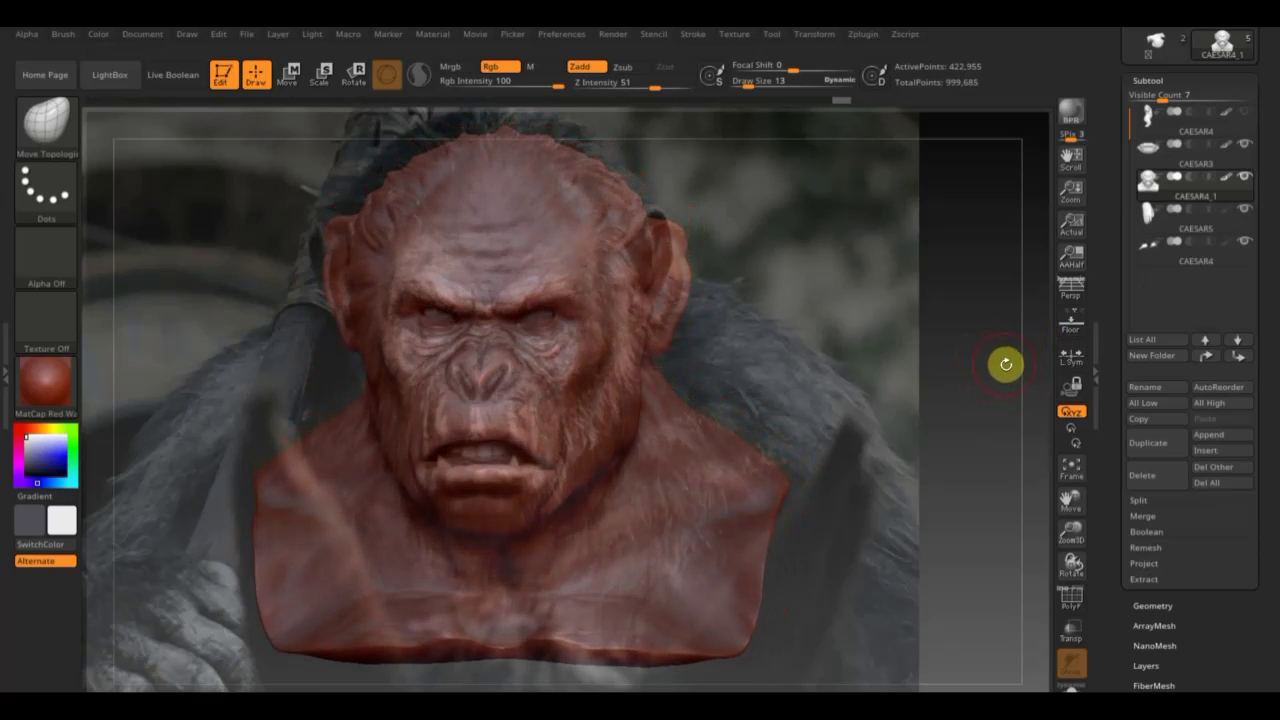
{"action": "mouse_move", "coordinate": [1006, 364]}
{"action": "left_mouse_down"}
{"action": "mouse_move", "coordinate": [989, 369]}
{"action": "mouse_move", "coordinate": [1000, 372]}
{"action": "left_mouse_up"}
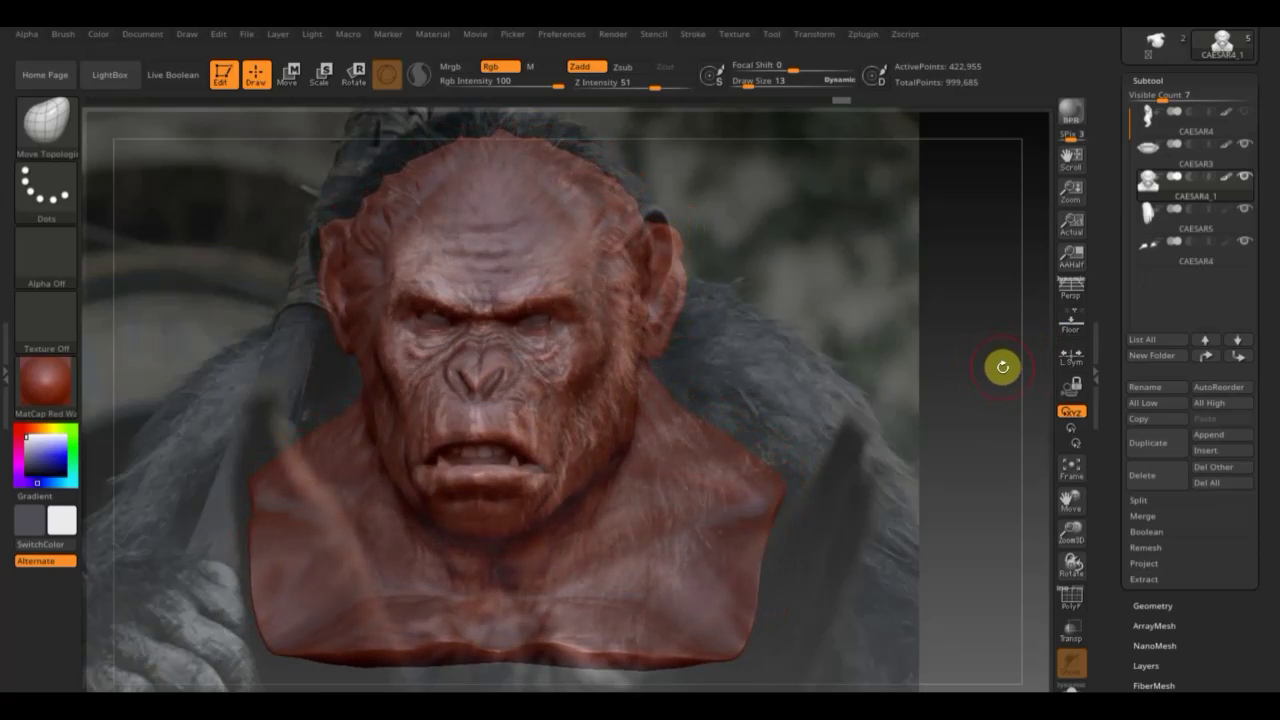
{"action": "mouse_move", "coordinate": [1003, 367]}
{"action": "left_mouse_down"}
{"action": "mouse_move", "coordinate": [1017, 372]}
{"action": "mouse_move", "coordinate": [1013, 395]}
{"action": "left_mouse_up"}
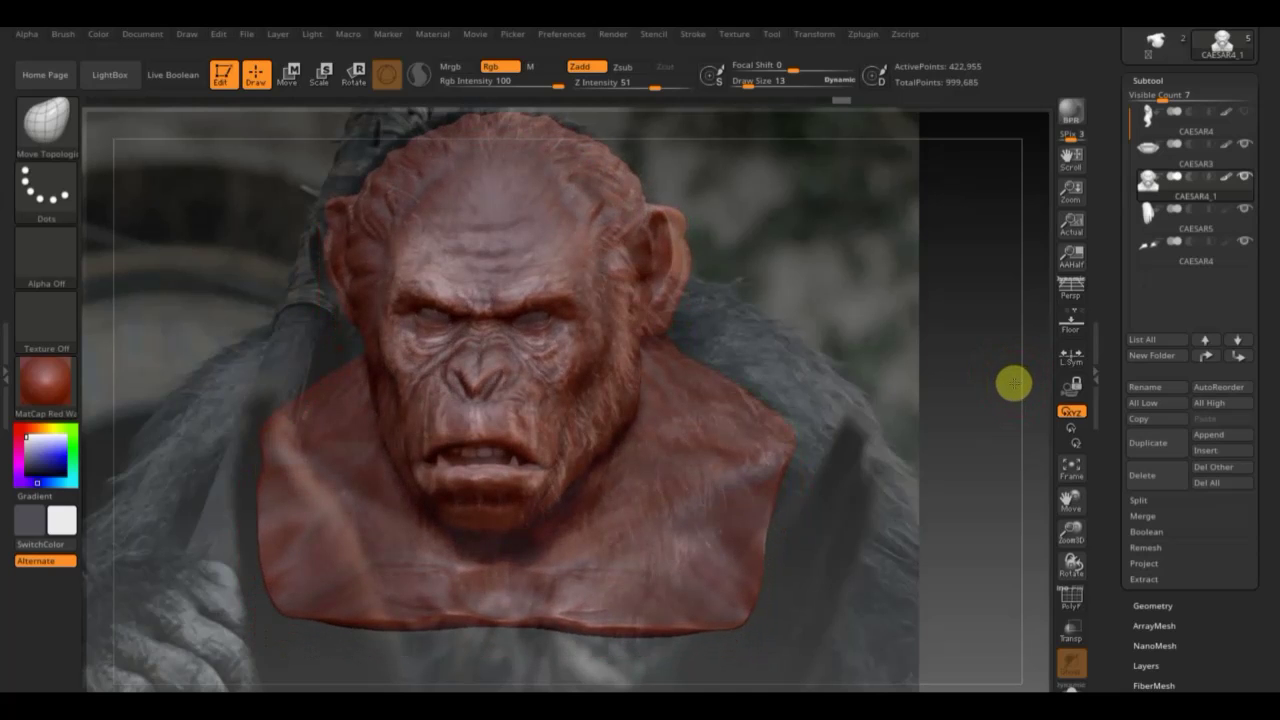
{"action": "left_click_drag", "start_coordinate": [1014, 383], "coordinate": [1018, 382]}
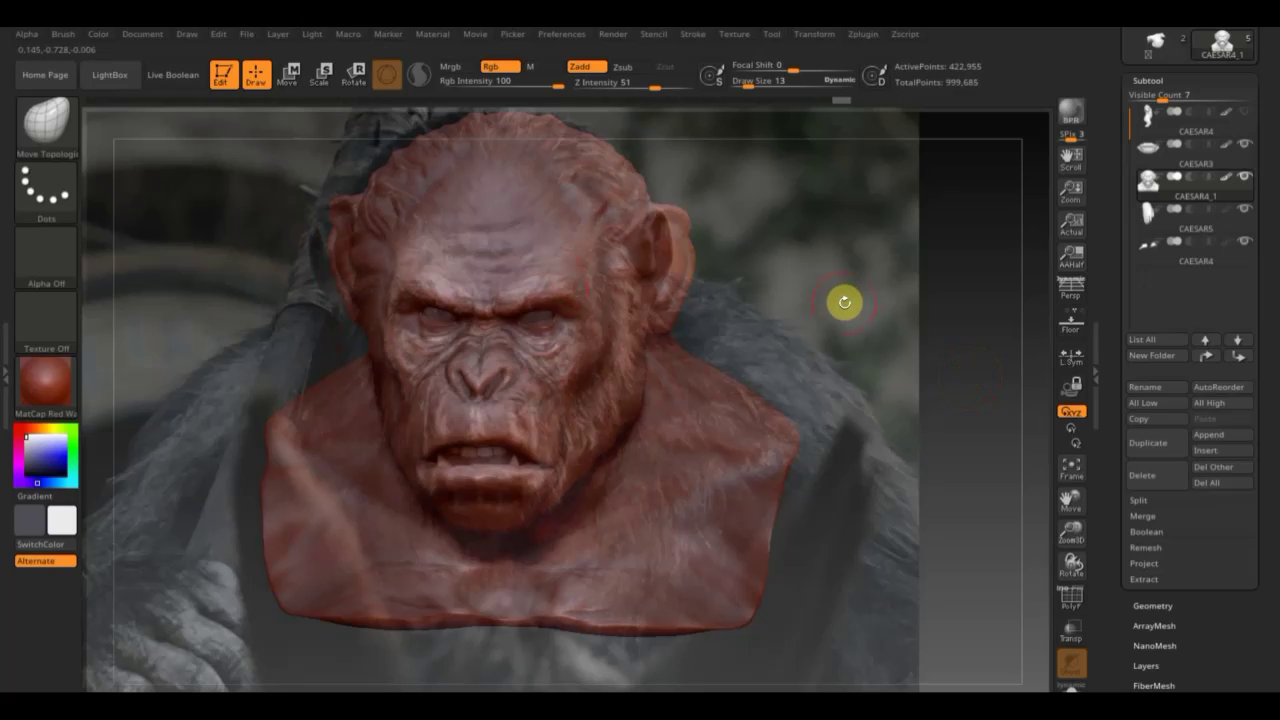
Raise the reference photo's opacity to fully opaque and hide the Spotlight dial.
{"action": "key", "text": "shift+z"}
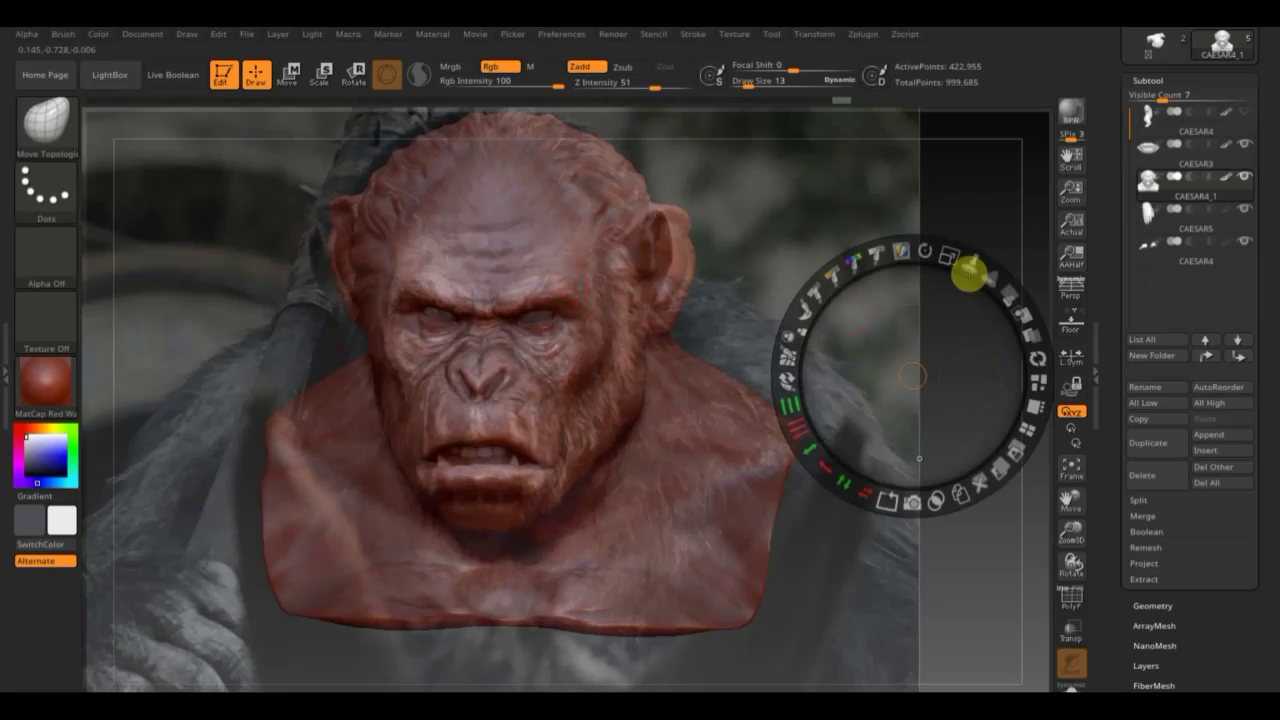
{"action": "left_click_drag", "start_coordinate": [1014, 291], "coordinate": [1049, 380]}
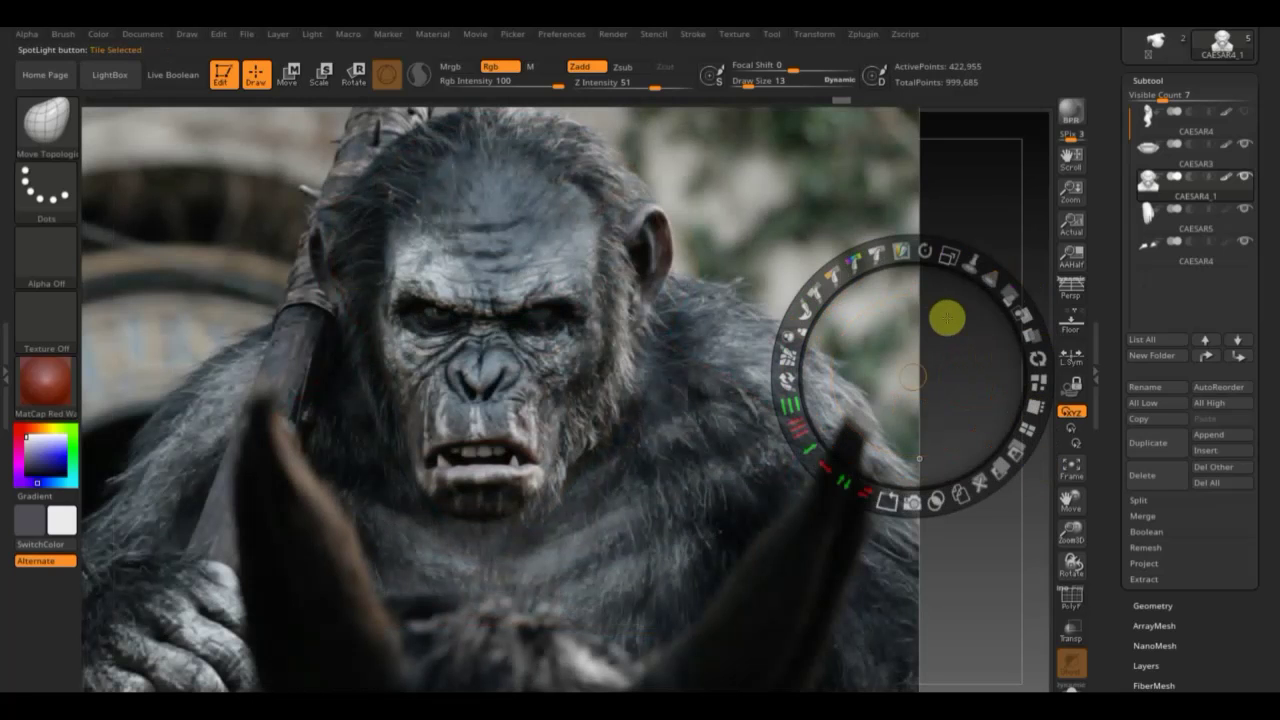
{"action": "key", "text": "z"}
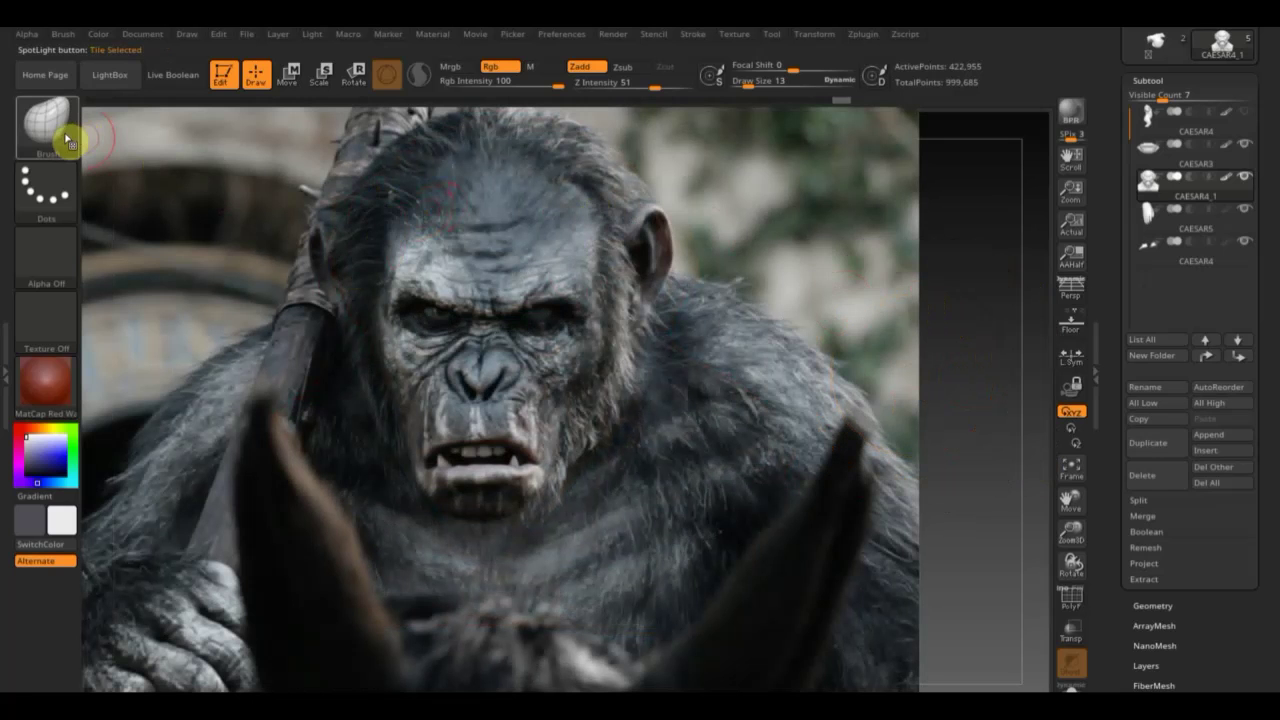
Switch to the Standard brush with alpha turned off, then bring up the stroke type choices.
{"action": "left_click", "coordinate": [67, 140]}
{"action": "left_click", "coordinate": [534, 134]}
{"action": "left_click", "coordinate": [44, 260]}
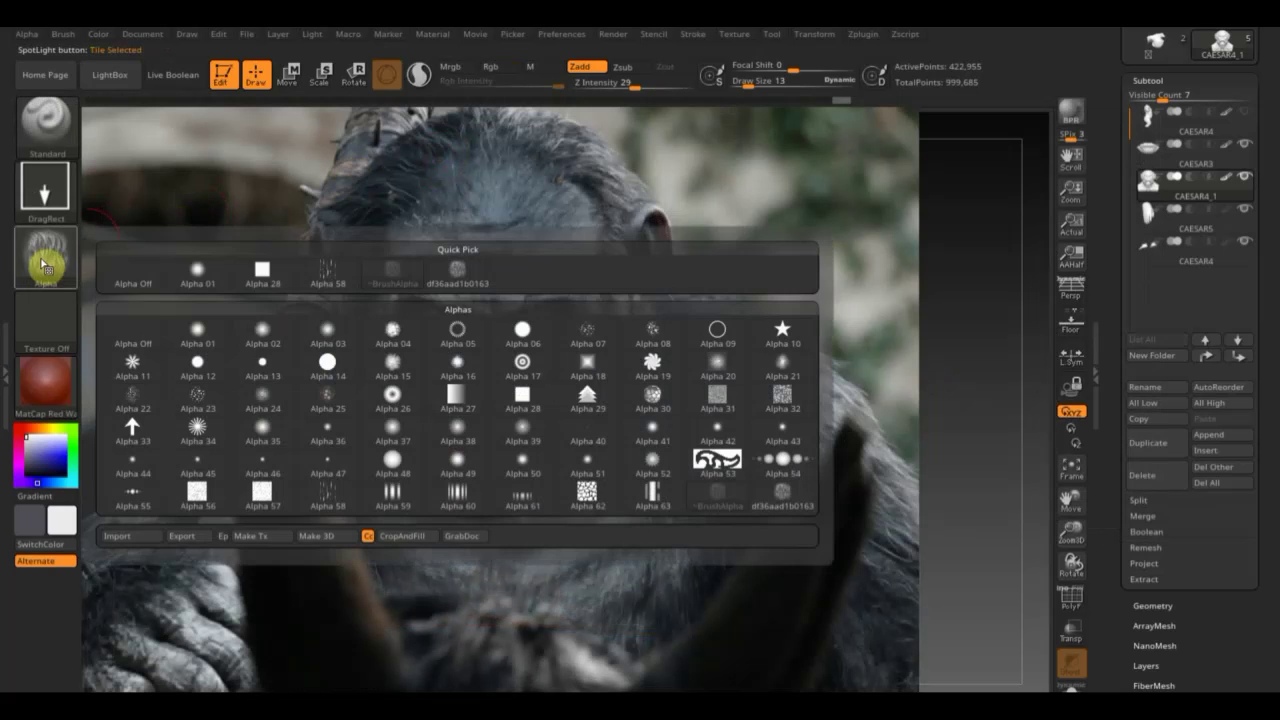
{"action": "left_click", "coordinate": [133, 272]}
{"action": "left_click", "coordinate": [45, 185]}
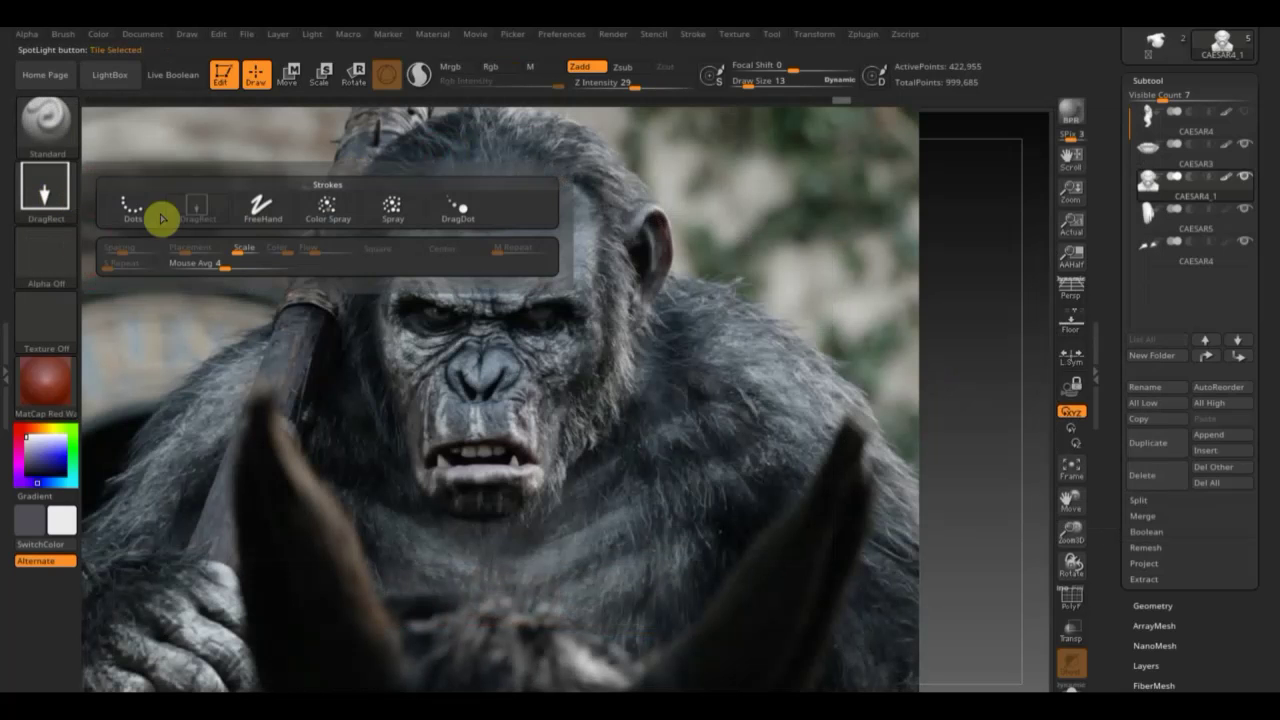
Paint the photo's face colours onto the bust with a larger Rgb-only freehand brush, then hide the photo.
{"action": "left_click", "coordinate": [260, 207]}
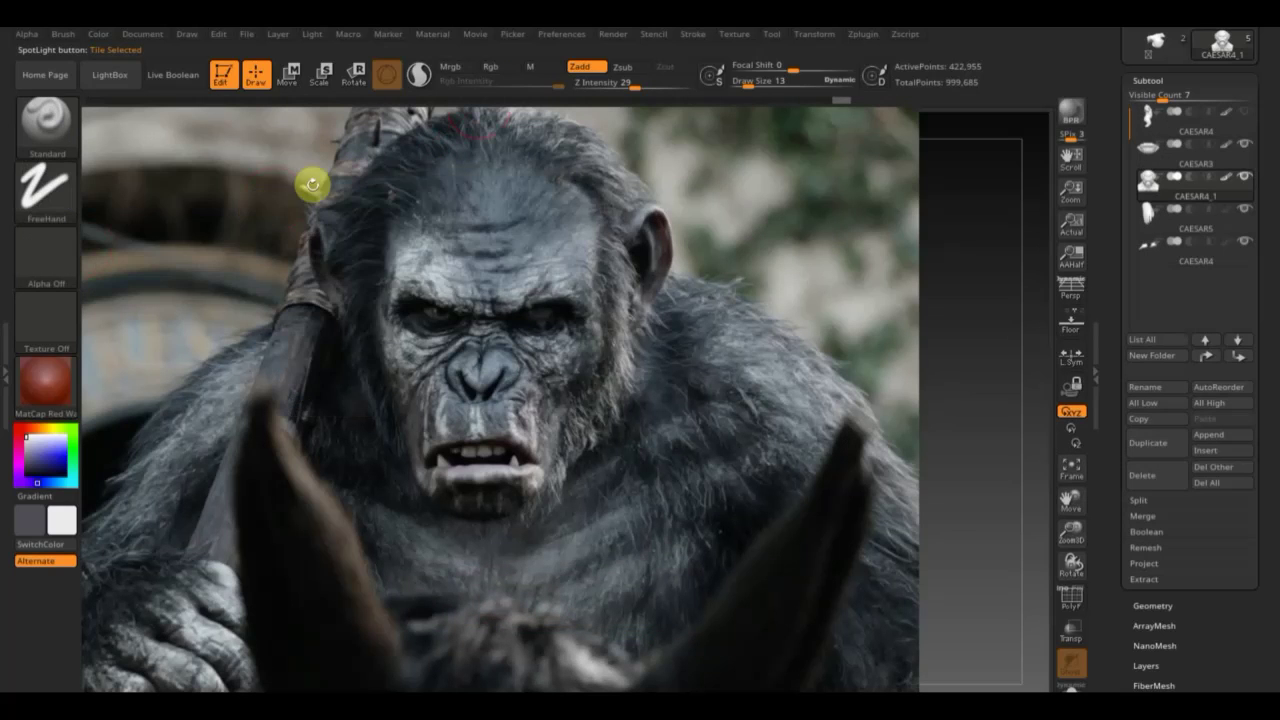
{"action": "left_click", "coordinate": [490, 66]}
{"action": "left_click", "coordinate": [580, 66]}
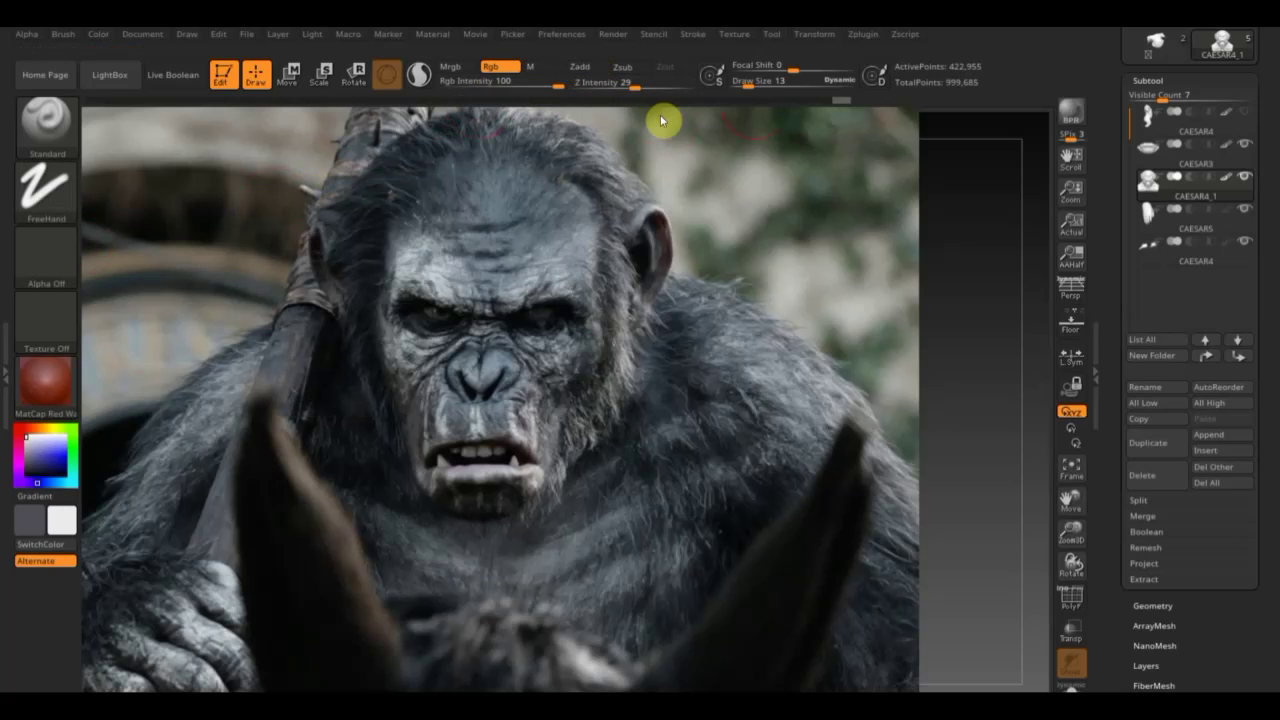
{"action": "left_click_drag", "start_coordinate": [748, 86], "coordinate": [752, 85]}
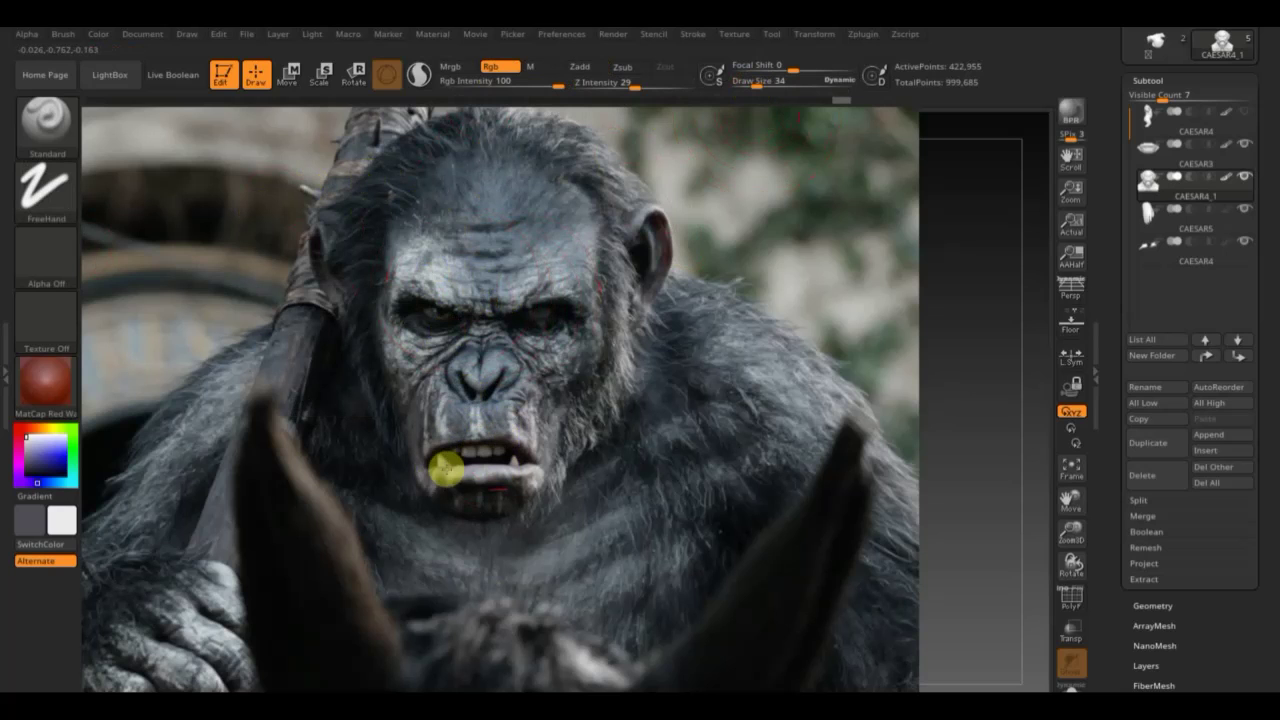
{"action": "key", "text": "ctrl+z"}
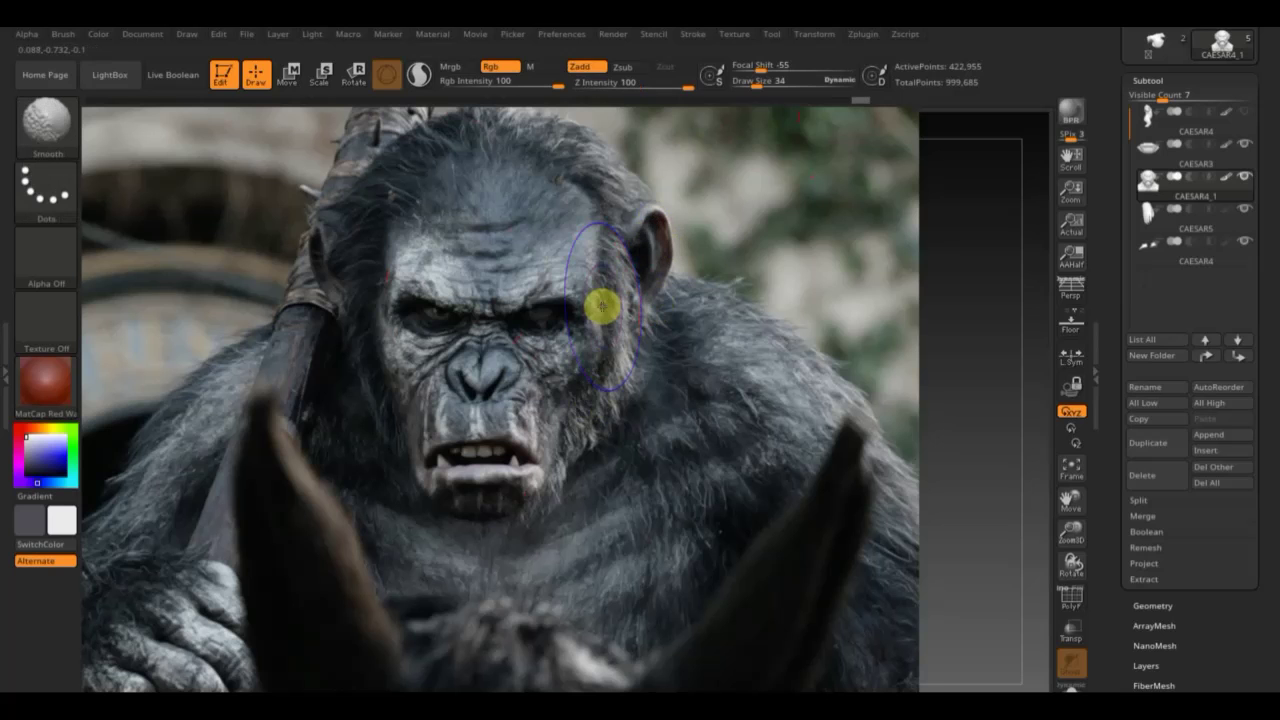
{"action": "key", "text": "shift+z"}
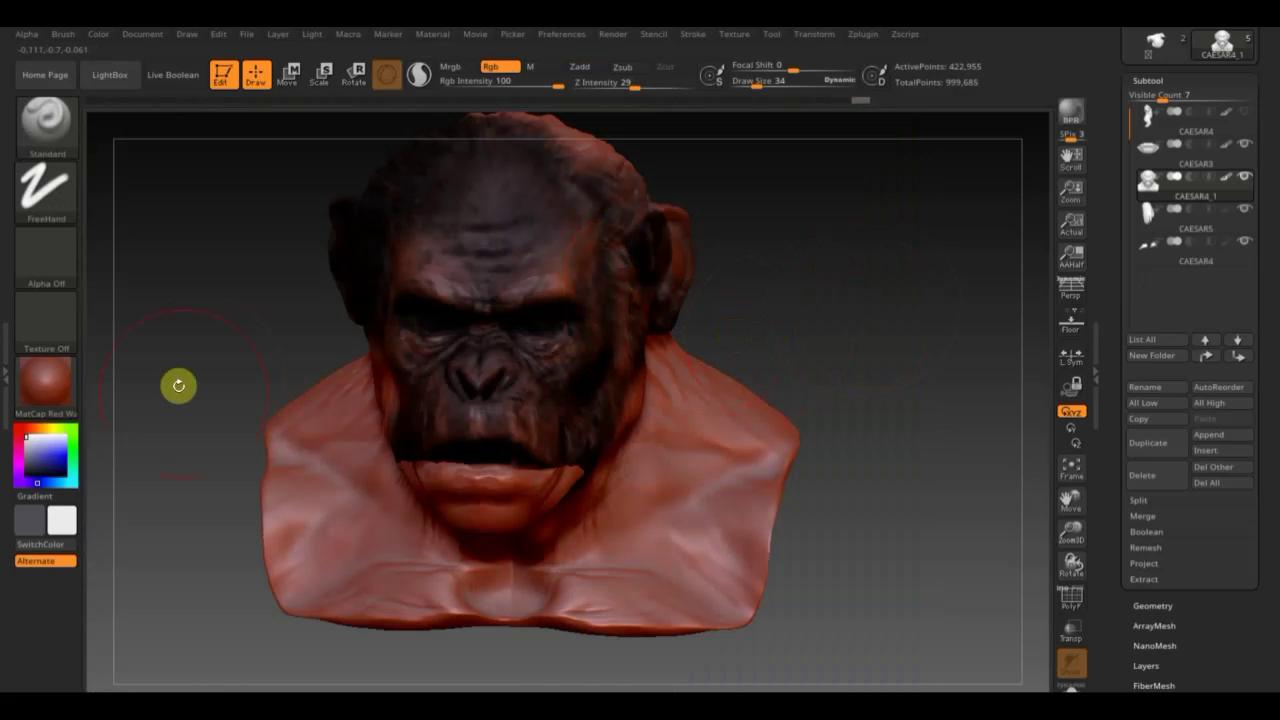
Show the bust in white SketchShaded2 material, inspect the painted face, and activate CAESAR3.
{"action": "left_click", "coordinate": [45, 380]}
{"action": "left_click", "coordinate": [204, 456]}
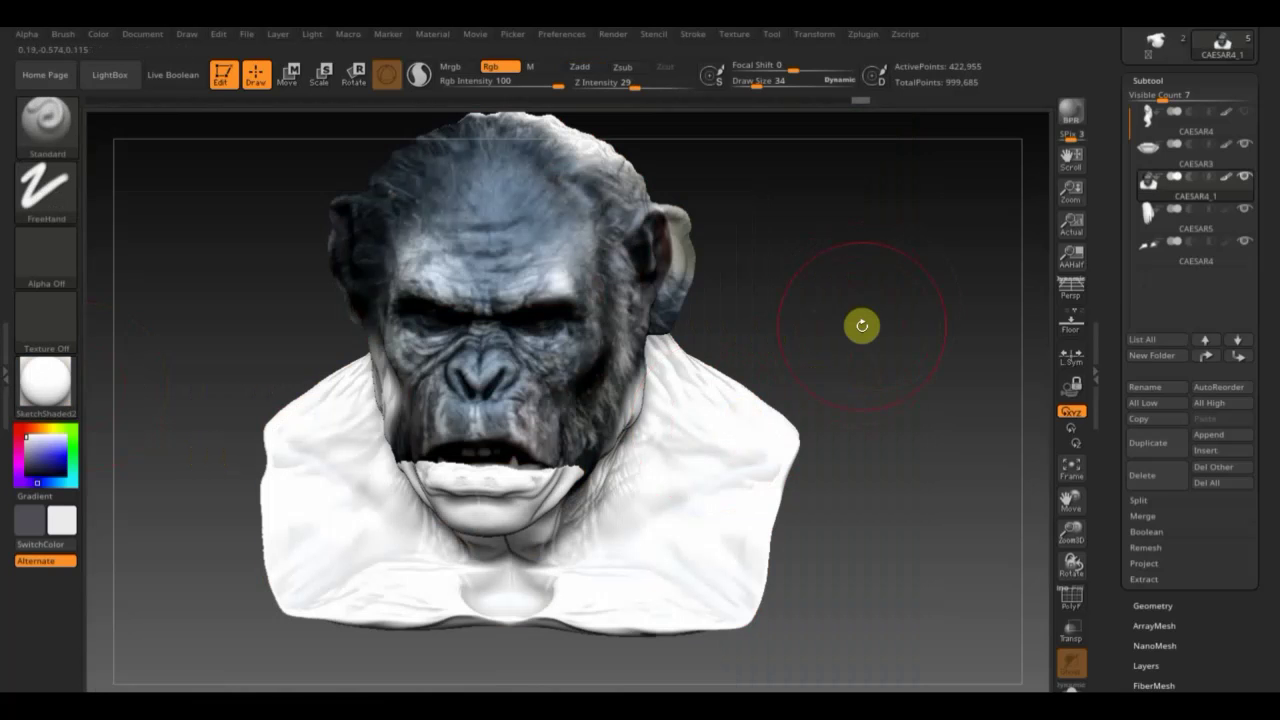
{"action": "mouse_move", "coordinate": [873, 306]}
{"action": "left_mouse_down"}
{"action": "mouse_move", "coordinate": [889, 294]}
{"action": "mouse_move", "coordinate": [850, 296]}
{"action": "mouse_move", "coordinate": [823, 331]}
{"action": "mouse_move", "coordinate": [842, 325]}
{"action": "mouse_move", "coordinate": [829, 309]}
{"action": "mouse_move", "coordinate": [790, 314]}
{"action": "mouse_move", "coordinate": [880, 331]}
{"action": "left_mouse_up"}
{"action": "left_click_drag", "start_coordinate": [817, 306], "coordinate": [757, 354]}
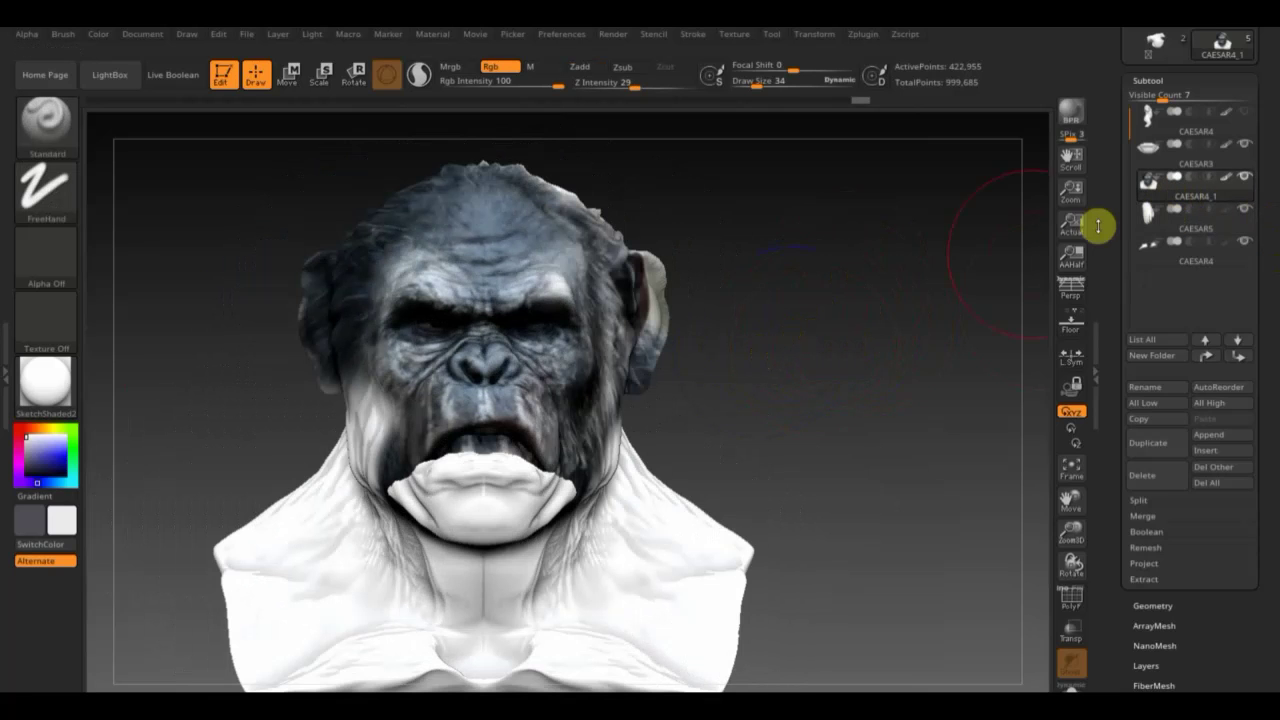
{"action": "mouse_move", "coordinate": [895, 293]}
{"action": "left_mouse_down"}
{"action": "mouse_move", "coordinate": [849, 326]}
{"action": "mouse_move", "coordinate": [851, 341]}
{"action": "mouse_move", "coordinate": [509, 391]}
{"action": "left_mouse_up"}
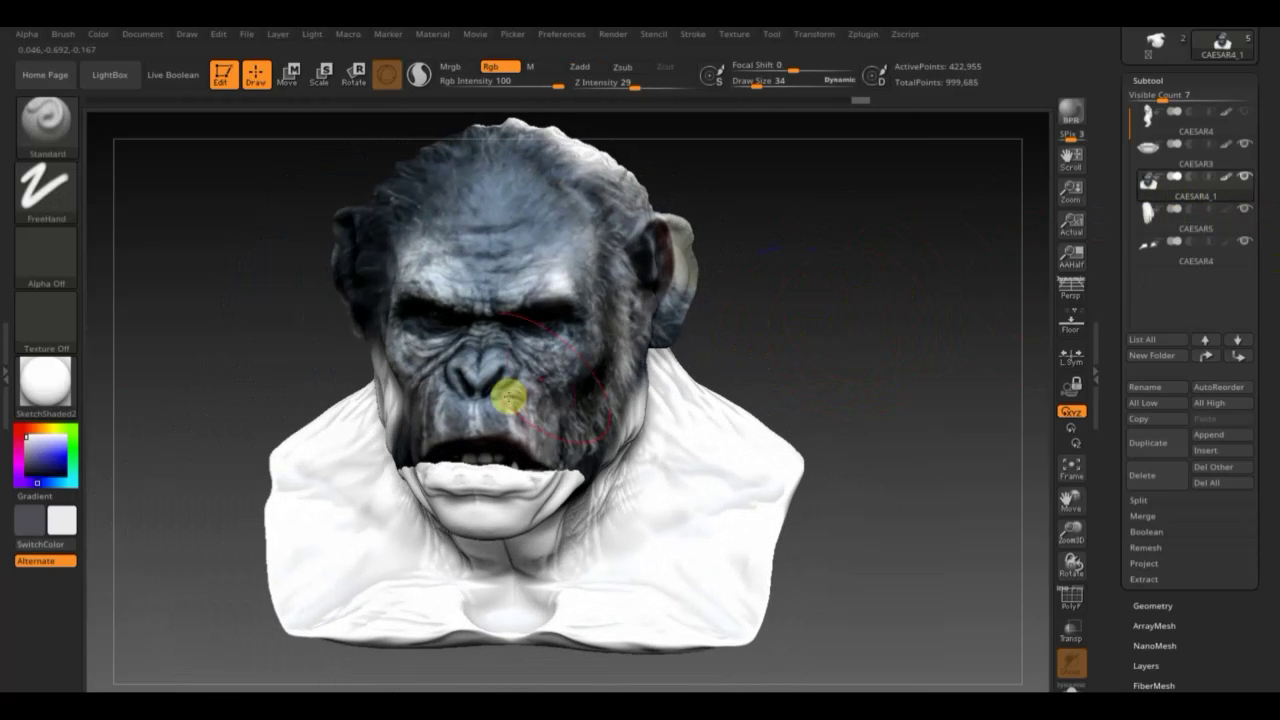
{"action": "left_click", "coordinate": [1158, 165]}
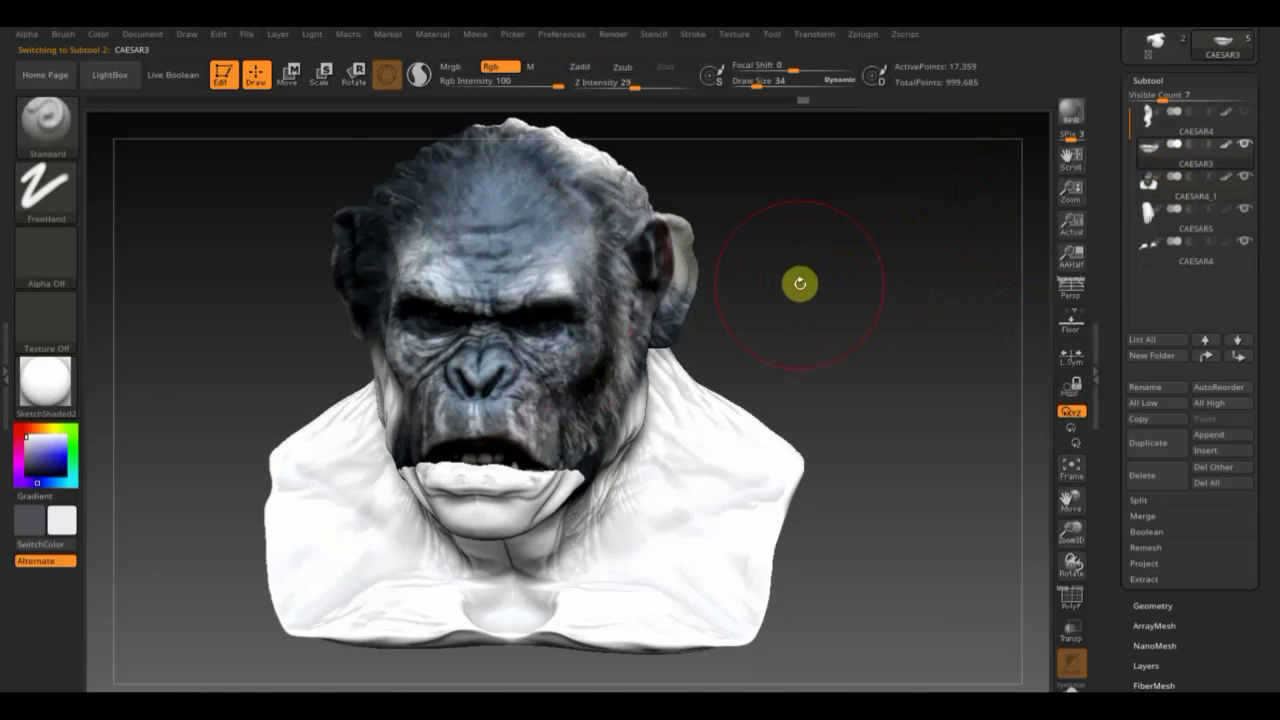
{"action": "key", "text": "shift+z"}
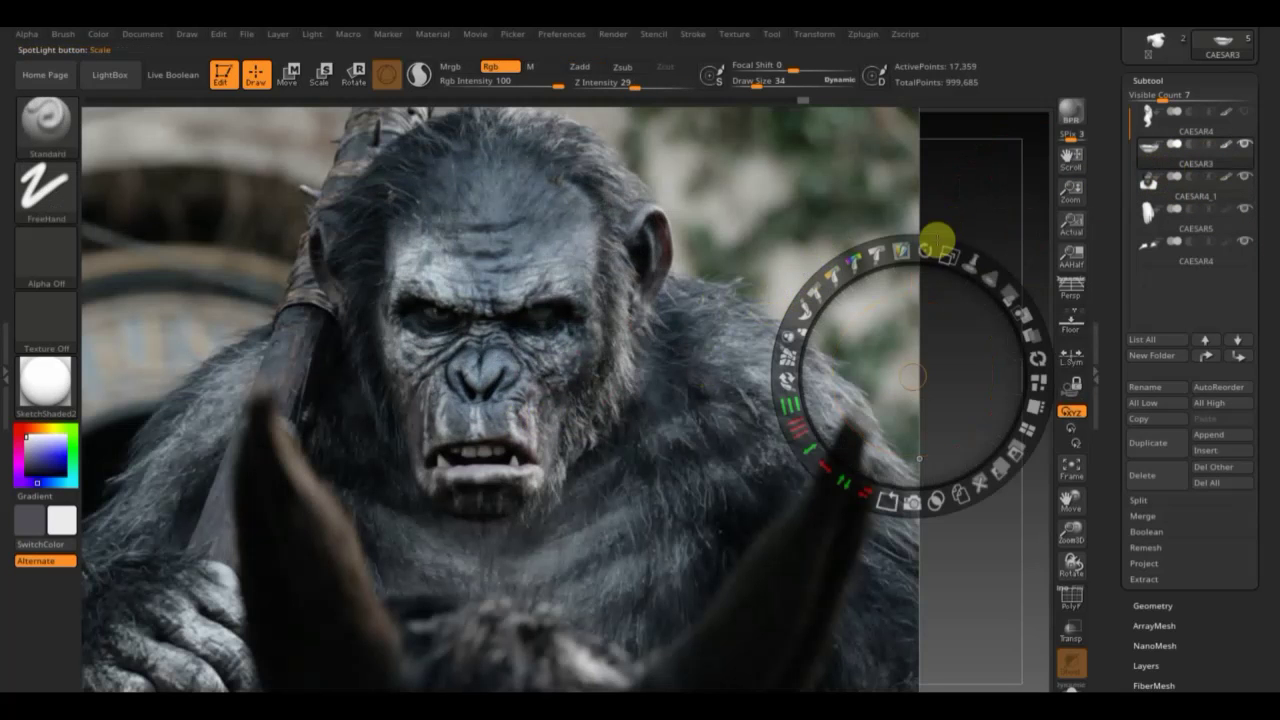
{"action": "mouse_move", "coordinate": [951, 257]}
{"action": "left_mouse_down"}
{"action": "mouse_move", "coordinate": [920, 246]}
{"action": "mouse_move", "coordinate": [943, 257]}
{"action": "left_mouse_up"}
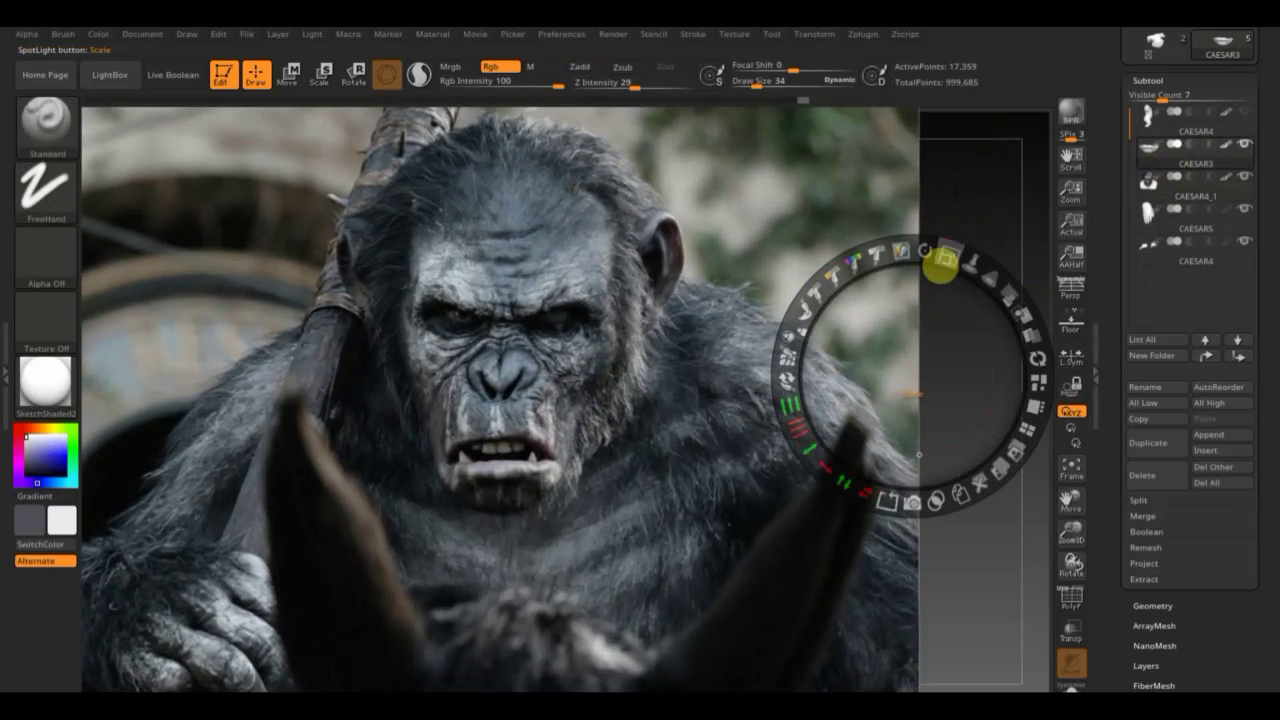
{"action": "mouse_move", "coordinate": [1006, 294]}
{"action": "left_mouse_down"}
{"action": "mouse_move", "coordinate": [993, 268]}
{"action": "mouse_move", "coordinate": [943, 237]}
{"action": "mouse_move", "coordinate": [920, 309]}
{"action": "mouse_move", "coordinate": [894, 286]}
{"action": "mouse_move", "coordinate": [934, 271]}
{"action": "mouse_move", "coordinate": [914, 300]}
{"action": "mouse_move", "coordinate": [962, 301]}
{"action": "left_mouse_up"}
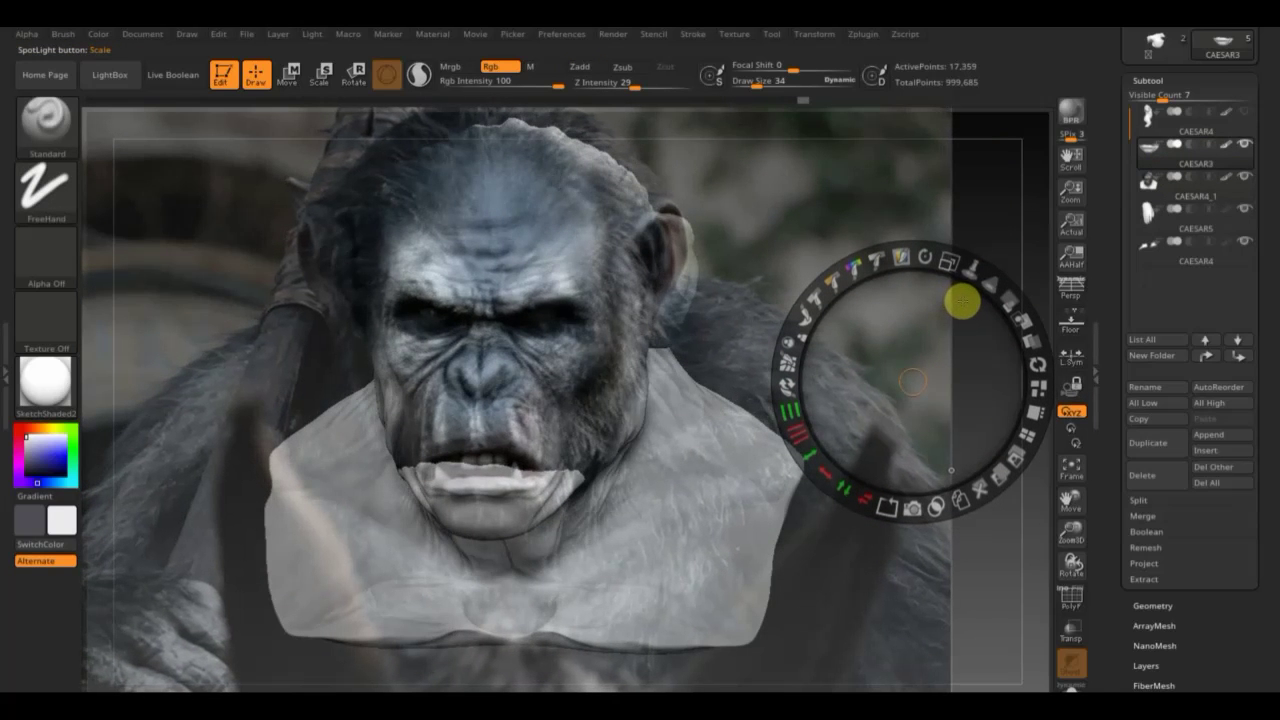
{"action": "left_click_drag", "start_coordinate": [962, 300], "coordinate": [963, 288]}
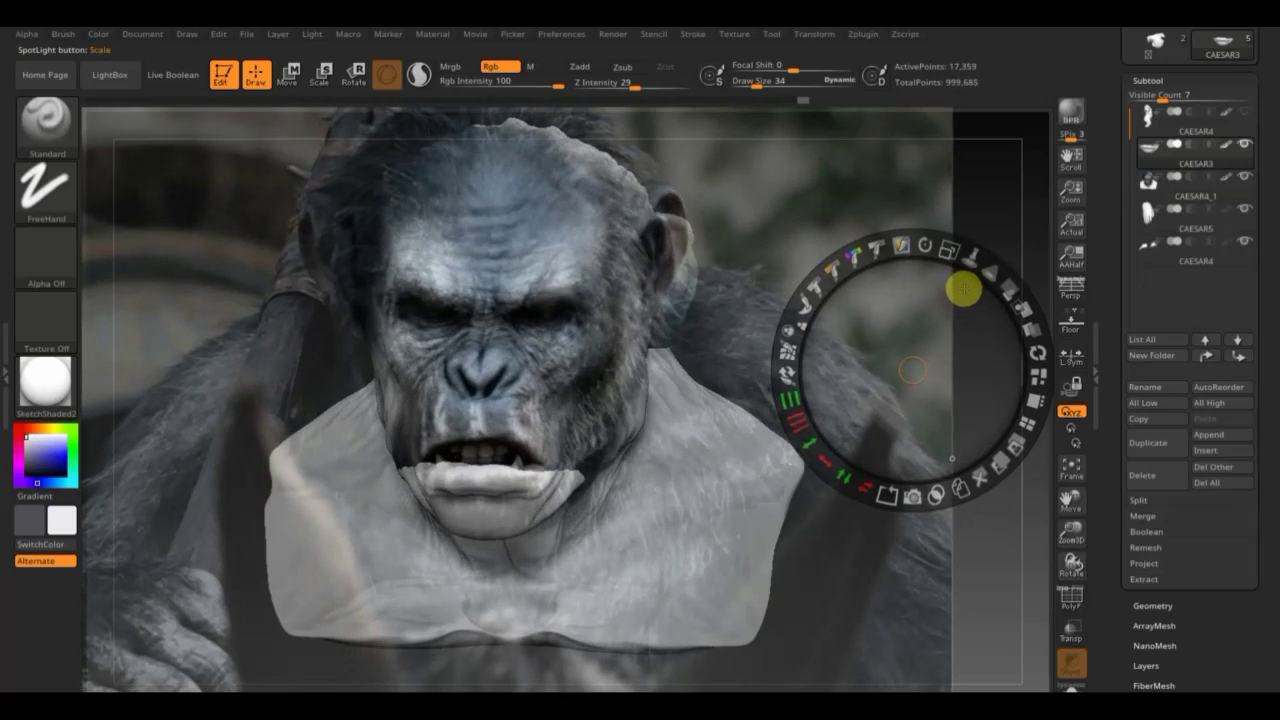
{"action": "mouse_move", "coordinate": [966, 251]}
{"action": "left_mouse_down"}
{"action": "mouse_move", "coordinate": [1014, 291]}
{"action": "mouse_move", "coordinate": [934, 244]}
{"action": "mouse_move", "coordinate": [991, 294]}
{"action": "mouse_move", "coordinate": [991, 394]}
{"action": "left_mouse_up"}
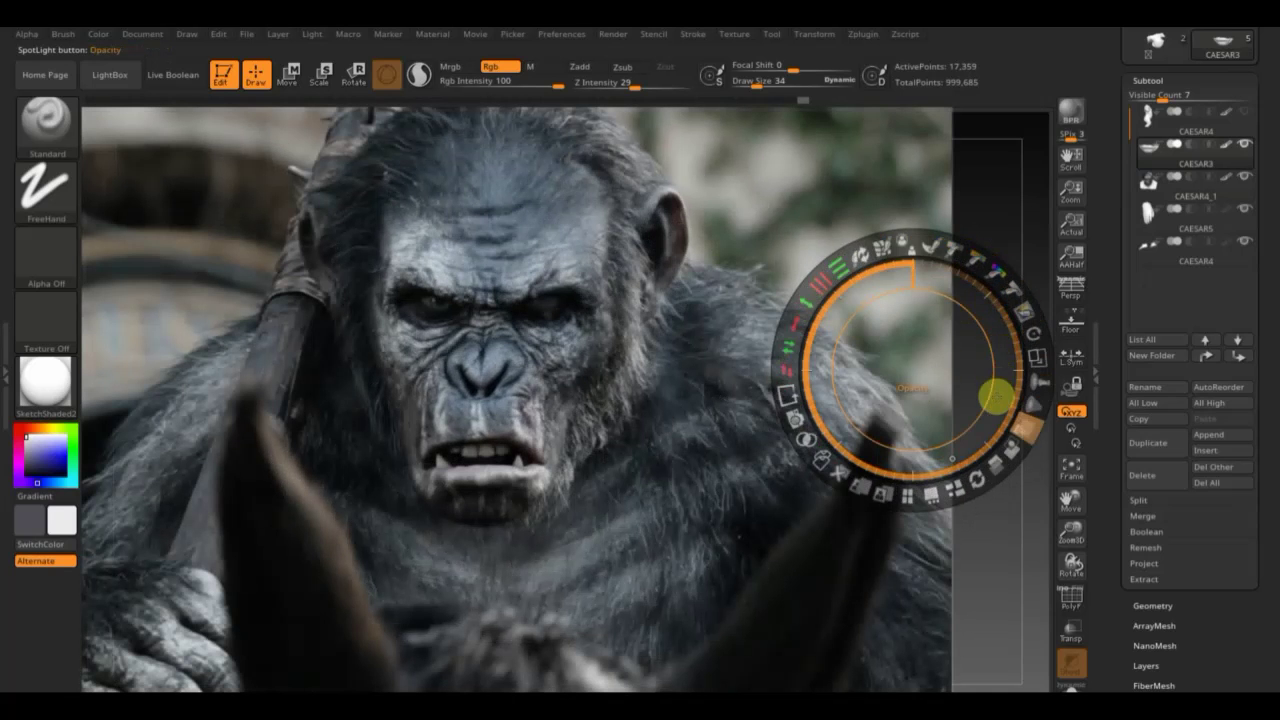
{"action": "key", "text": "z"}
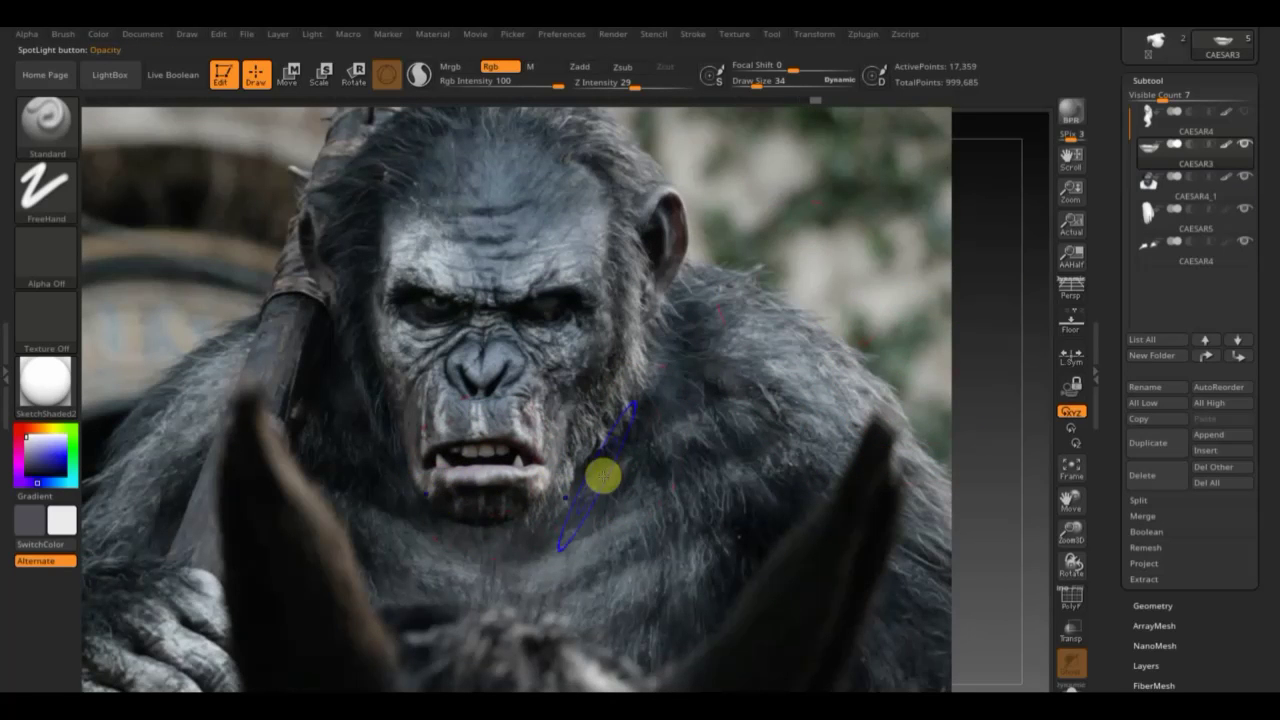
{"action": "key", "text": "shift+z"}
{"action": "left_click_drag", "start_coordinate": [871, 369], "coordinate": [926, 342]}
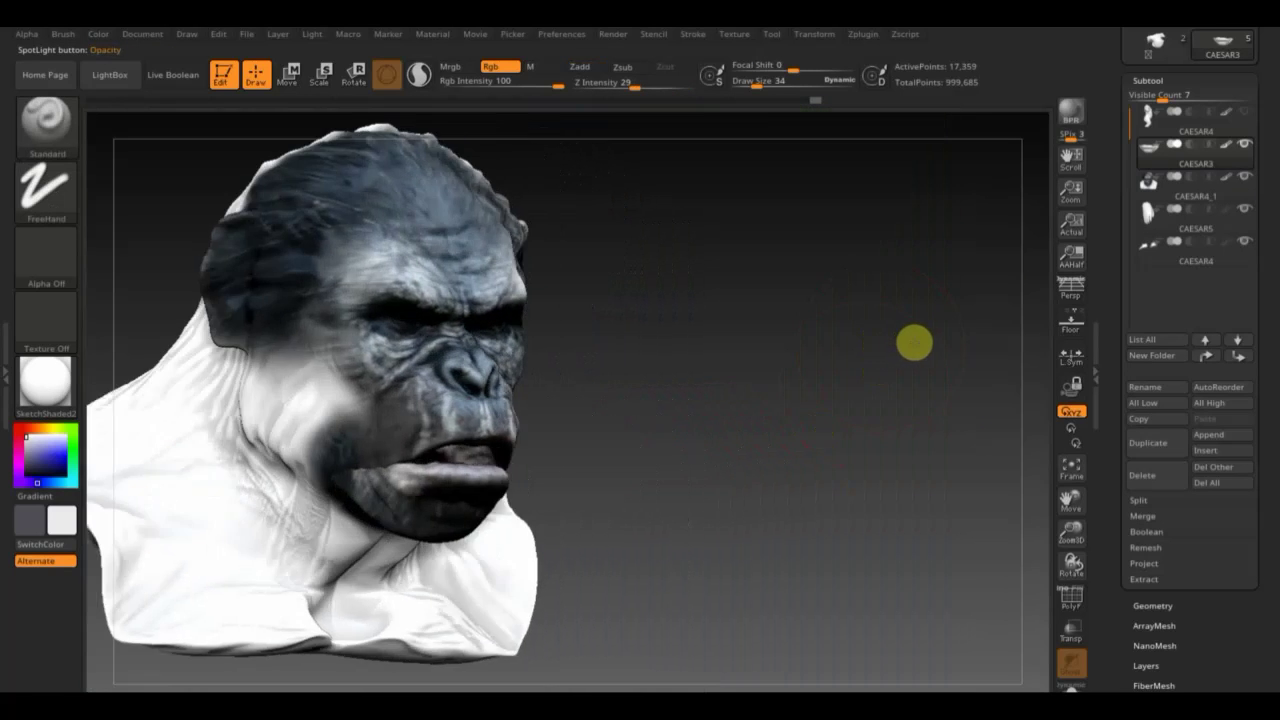
Lighten the skin behind the ear toward the neck, then select the CAESAR4_1 subtool.
{"action": "mouse_move", "coordinate": [837, 394]}
{"action": "left_mouse_down"}
{"action": "mouse_move", "coordinate": [951, 409]}
{"action": "mouse_move", "coordinate": [856, 408]}
{"action": "mouse_move", "coordinate": [872, 411]}
{"action": "left_mouse_up"}
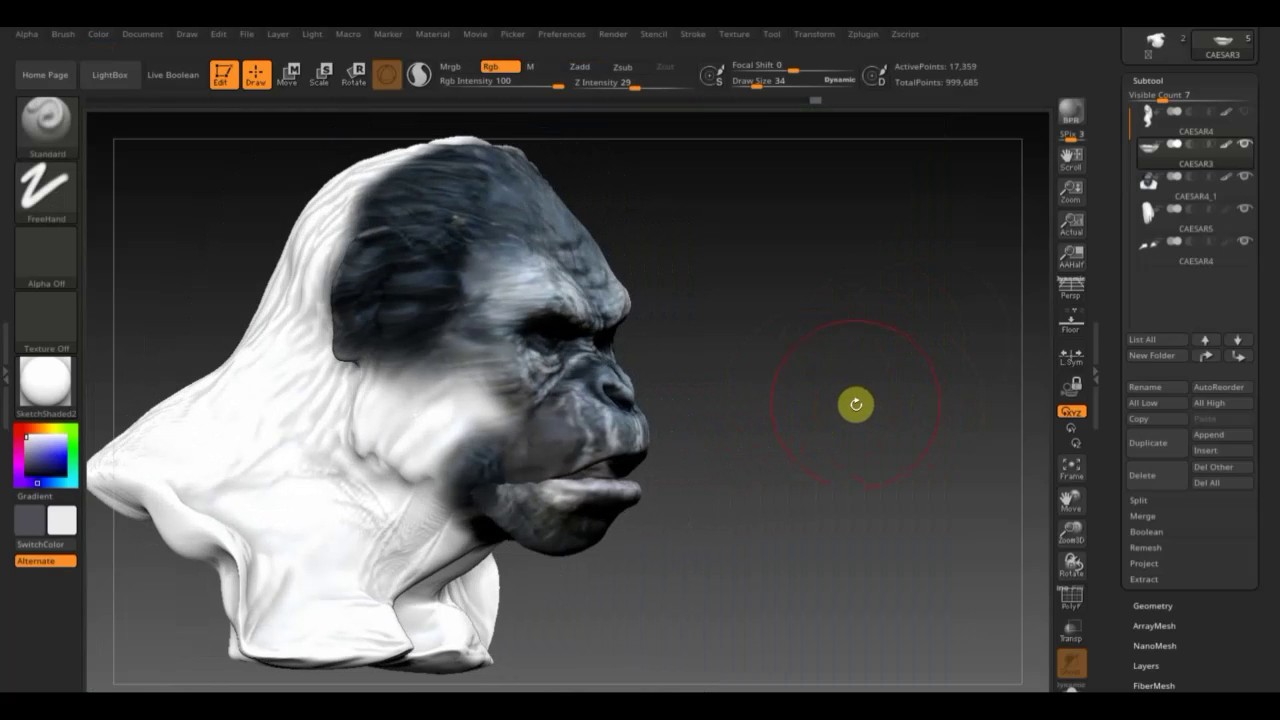
{"action": "mouse_move", "coordinate": [866, 349]}
{"action": "left_mouse_down"}
{"action": "mouse_move", "coordinate": [811, 360]}
{"action": "mouse_move", "coordinate": [826, 354]}
{"action": "mouse_move", "coordinate": [791, 351]}
{"action": "mouse_move", "coordinate": [861, 339]}
{"action": "mouse_move", "coordinate": [789, 340]}
{"action": "left_mouse_up"}
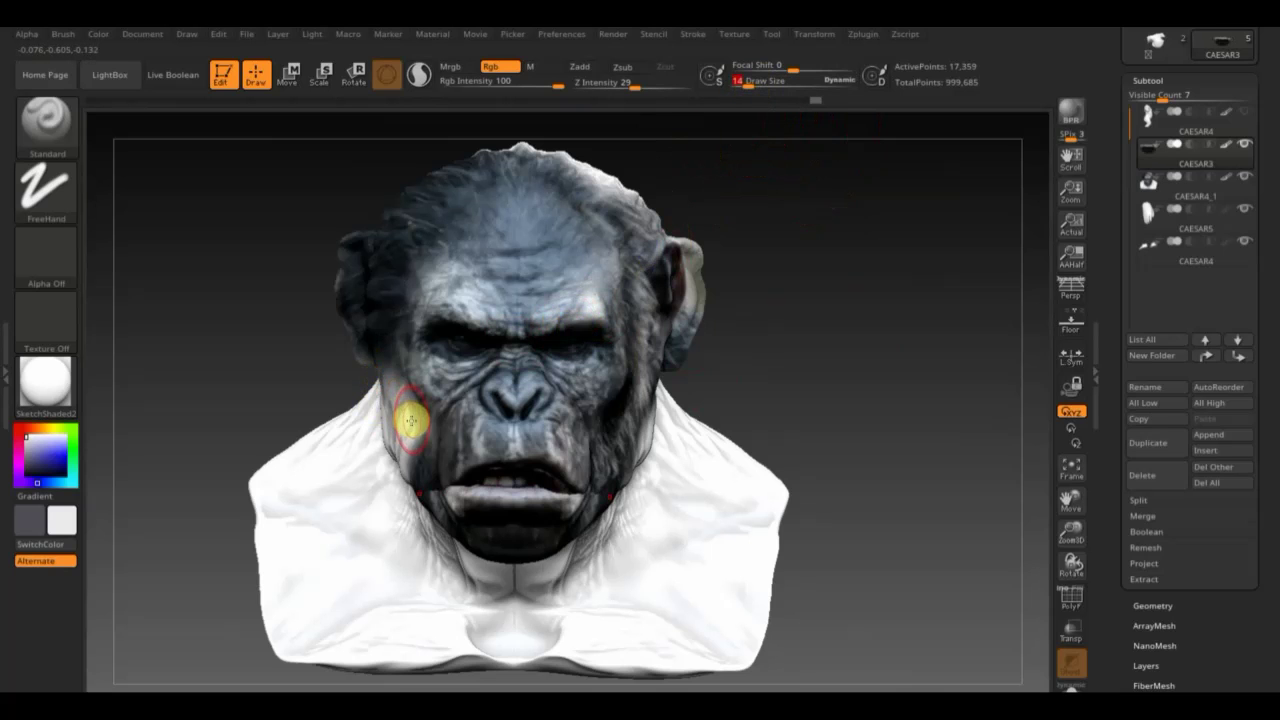
{"action": "left_click_drag", "start_coordinate": [854, 354], "coordinate": [586, 464]}
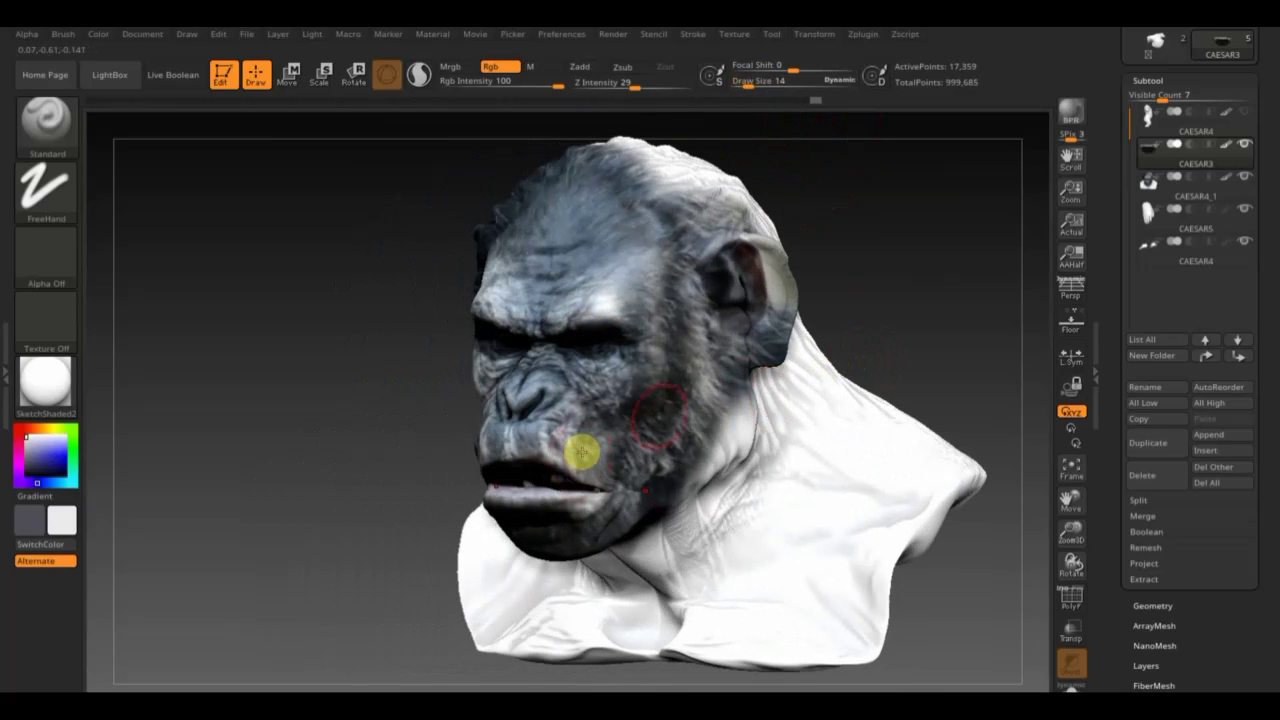
{"action": "left_click", "coordinate": [757, 295]}
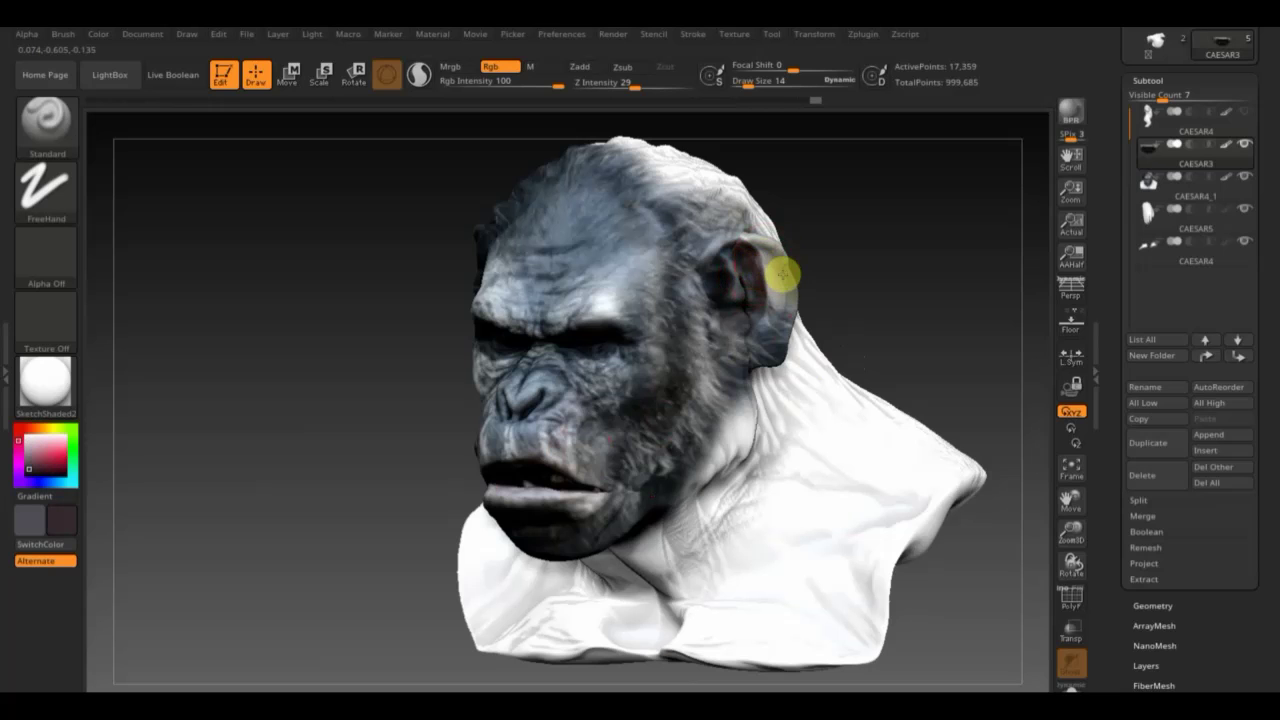
{"action": "left_click_drag", "start_coordinate": [764, 270], "coordinate": [790, 318]}
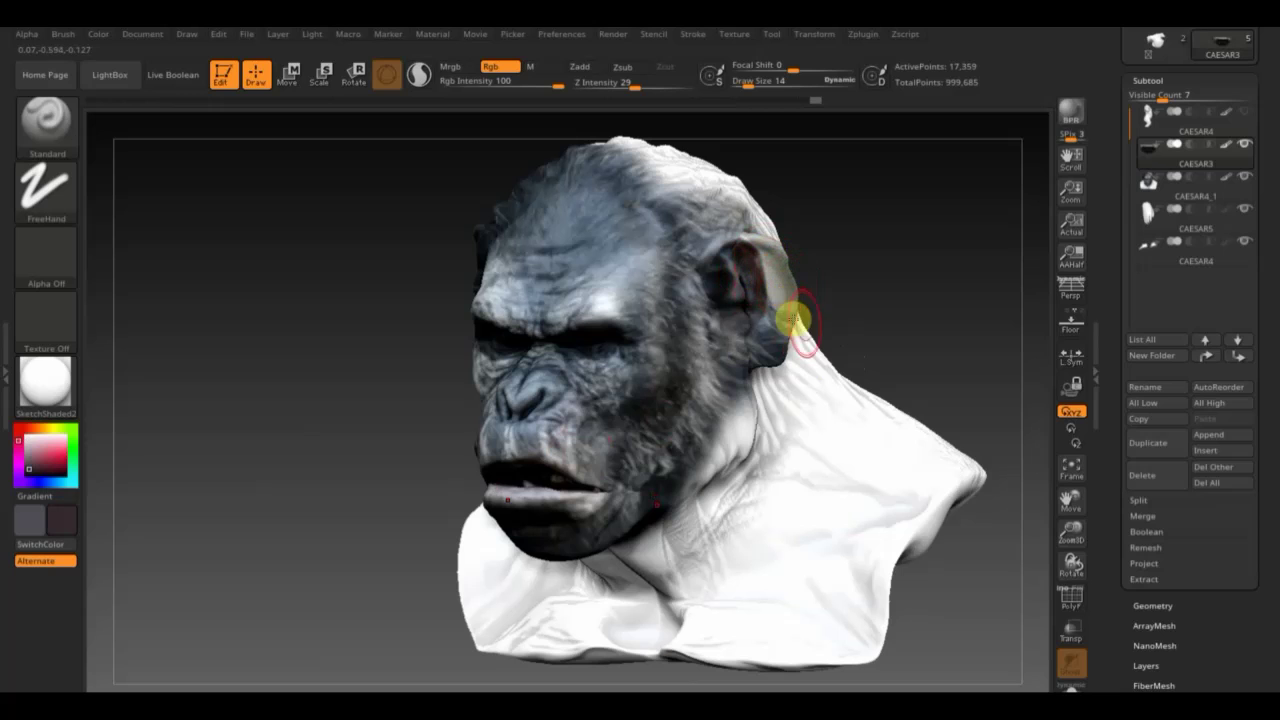
{"action": "left_click", "coordinate": [798, 318], "text": "alt"}
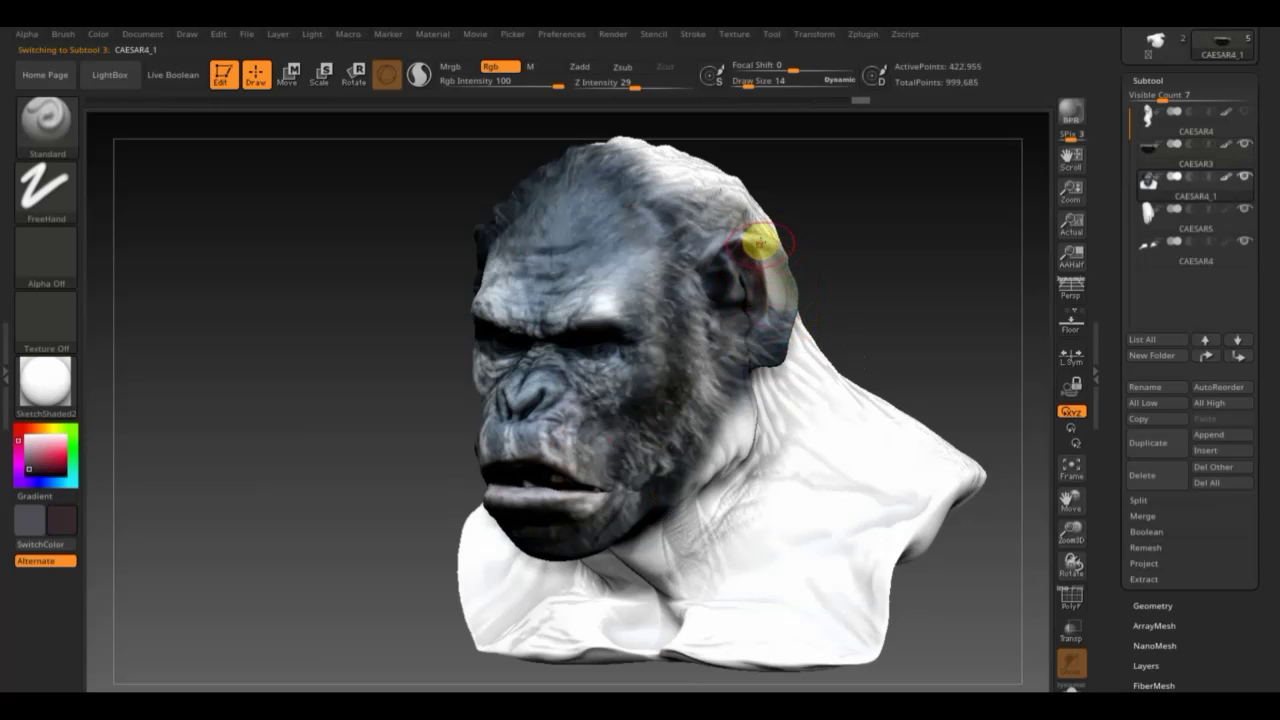
Lower Rgb Intensity to 6 and tint the ear a dark reddish-brown.
{"action": "left_click_drag", "start_coordinate": [560, 84], "coordinate": [470, 87]}
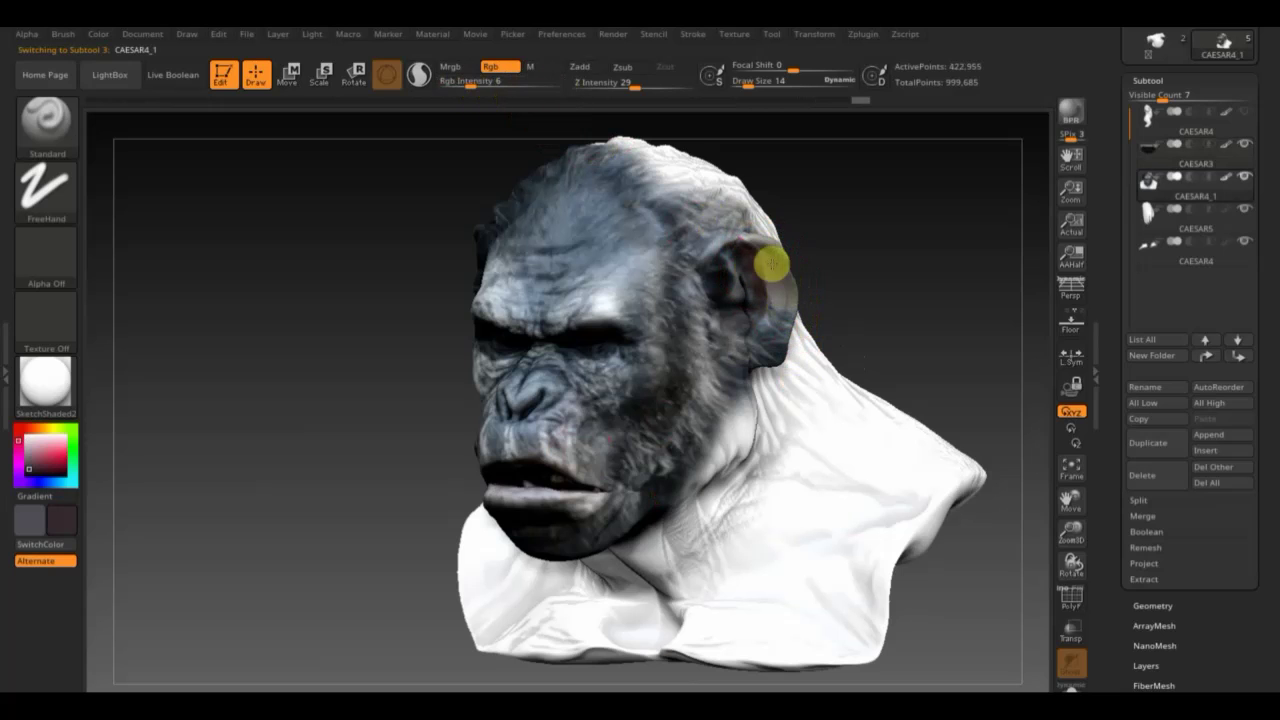
{"action": "mouse_move", "coordinate": [714, 256]}
{"action": "left_mouse_down"}
{"action": "mouse_move", "coordinate": [786, 309]}
{"action": "mouse_move", "coordinate": [783, 257]}
{"action": "mouse_move", "coordinate": [784, 318]}
{"action": "left_mouse_up"}
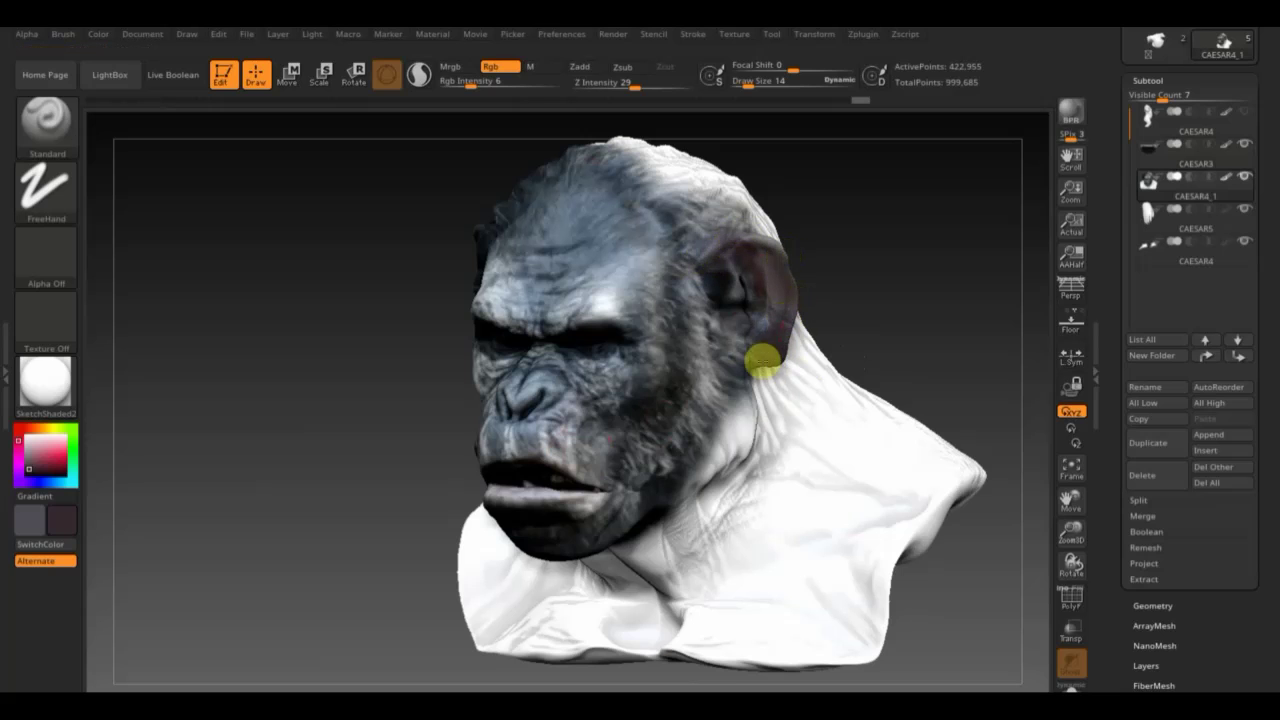
{"action": "left_click_drag", "start_coordinate": [762, 361], "coordinate": [783, 306]}
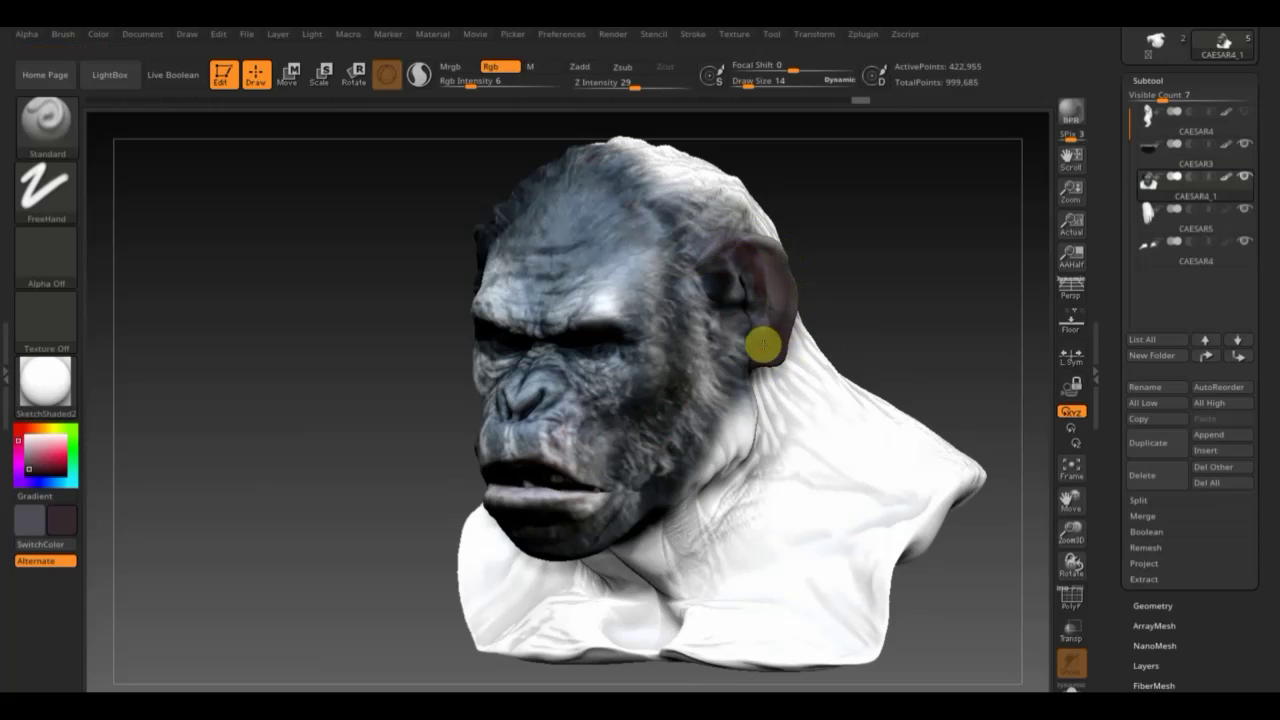
Sample a dark blue-grey from the head and paint it over the back of the head.
{"action": "mouse_move", "coordinate": [814, 309]}
{"action": "left_mouse_down"}
{"action": "mouse_move", "coordinate": [934, 271]}
{"action": "mouse_move", "coordinate": [812, 311]}
{"action": "mouse_move", "coordinate": [880, 326]}
{"action": "mouse_move", "coordinate": [865, 360]}
{"action": "left_mouse_up"}
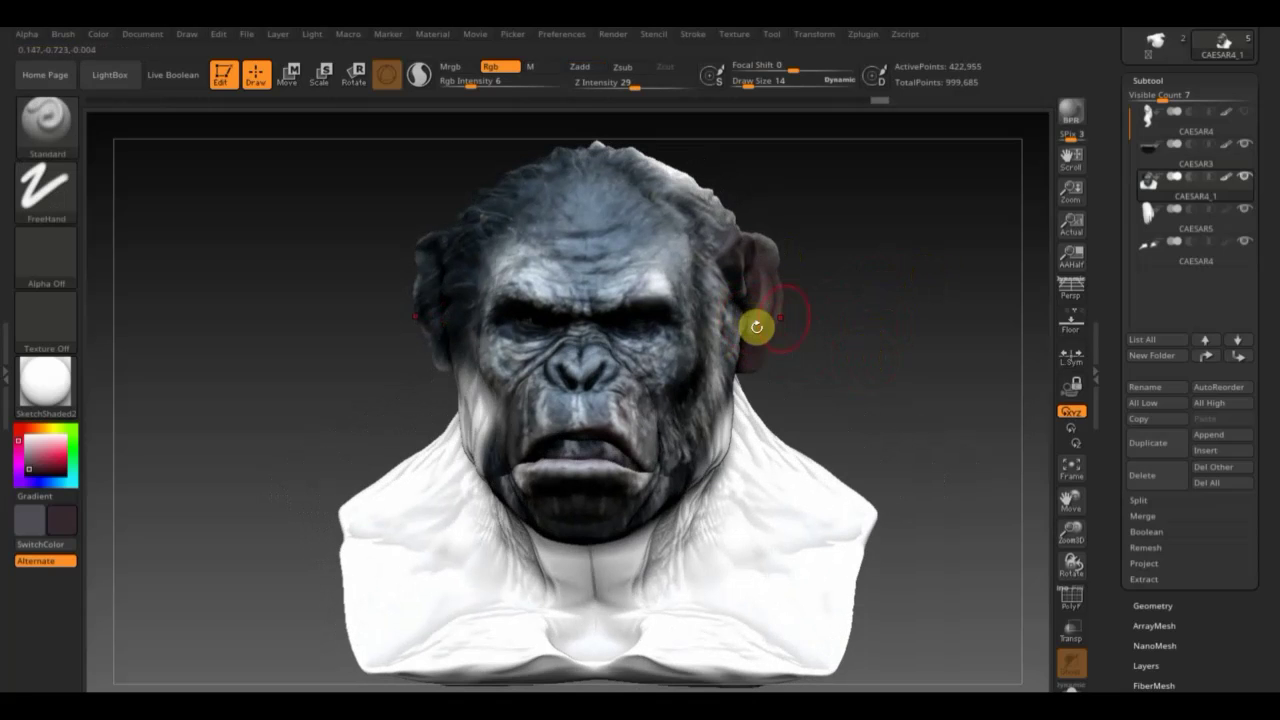
{"action": "mouse_move", "coordinate": [824, 322]}
{"action": "left_mouse_down"}
{"action": "mouse_move", "coordinate": [914, 317]}
{"action": "mouse_move", "coordinate": [910, 332]}
{"action": "mouse_move", "coordinate": [843, 326]}
{"action": "left_mouse_up"}
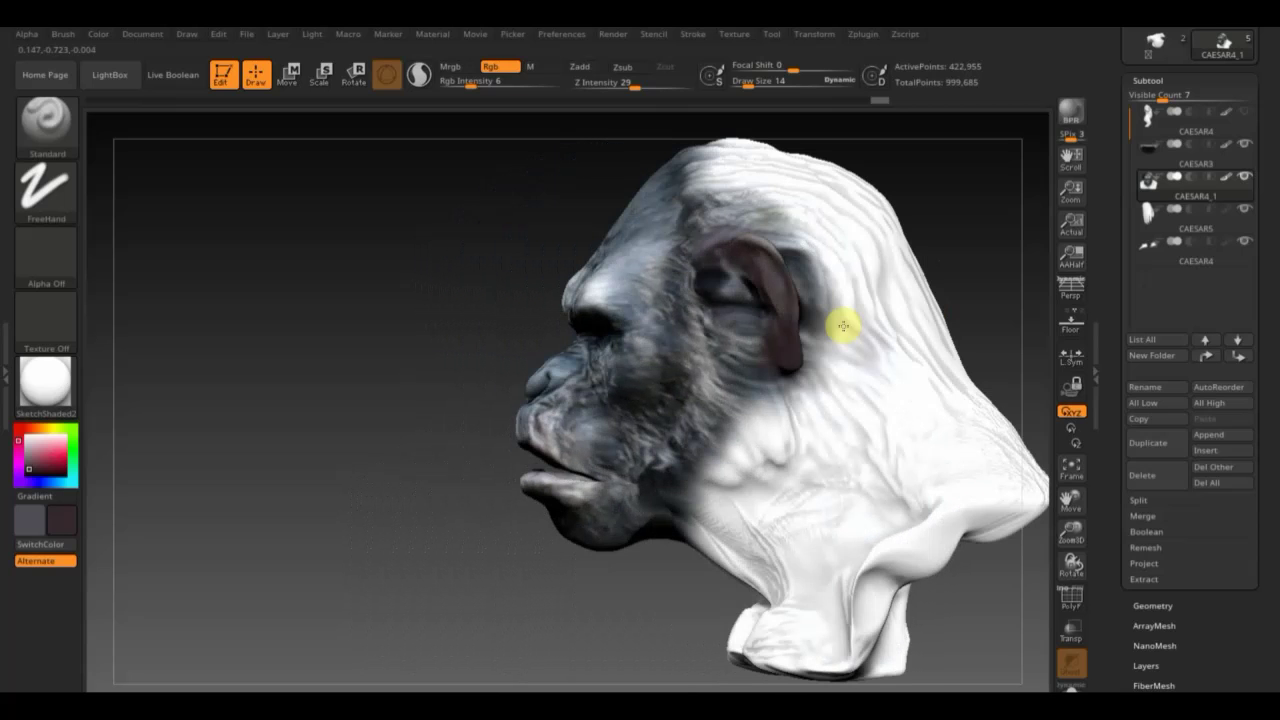
{"action": "left_click", "coordinate": [486, 313]}
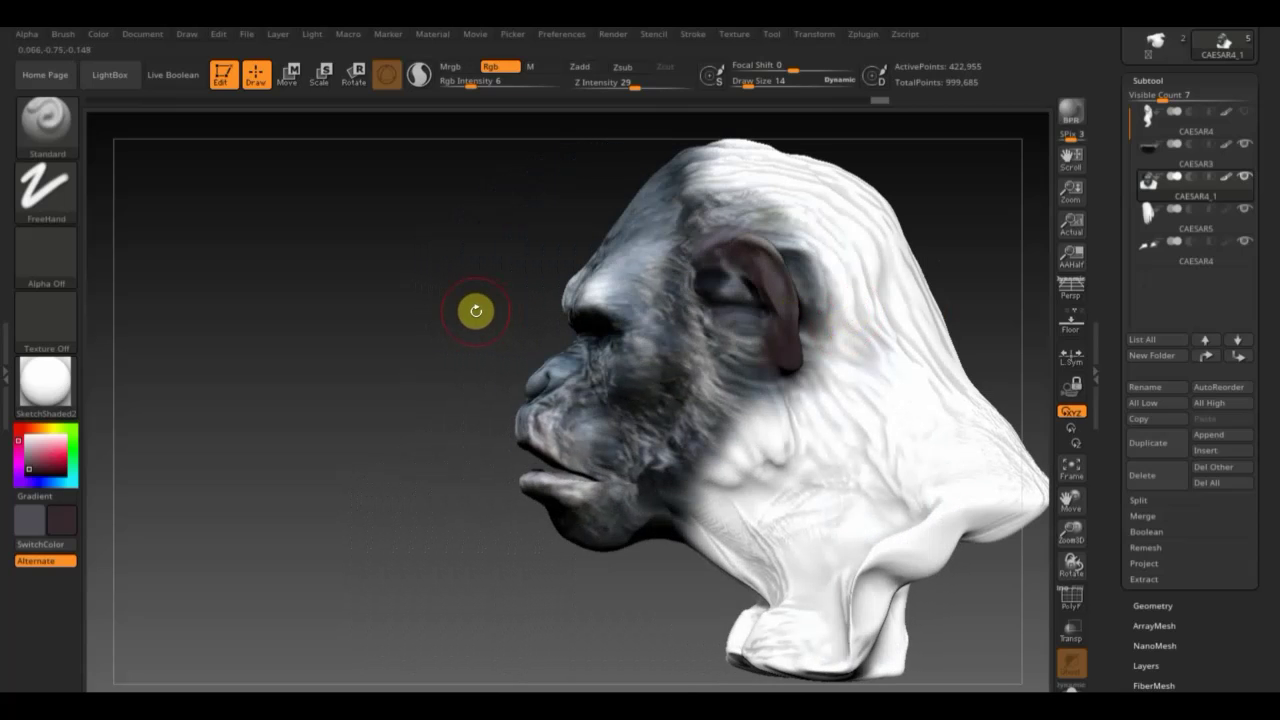
{"action": "left_click_drag", "start_coordinate": [473, 311], "coordinate": [647, 376]}
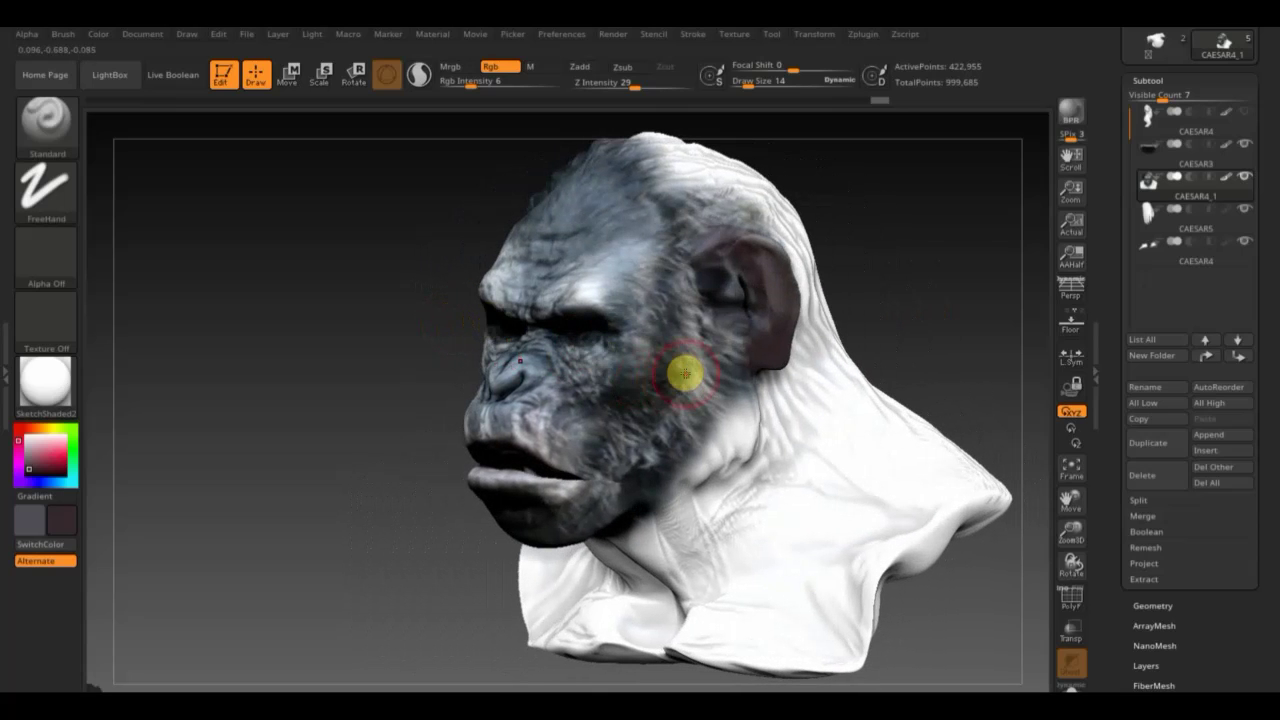
{"action": "key", "text": "c"}
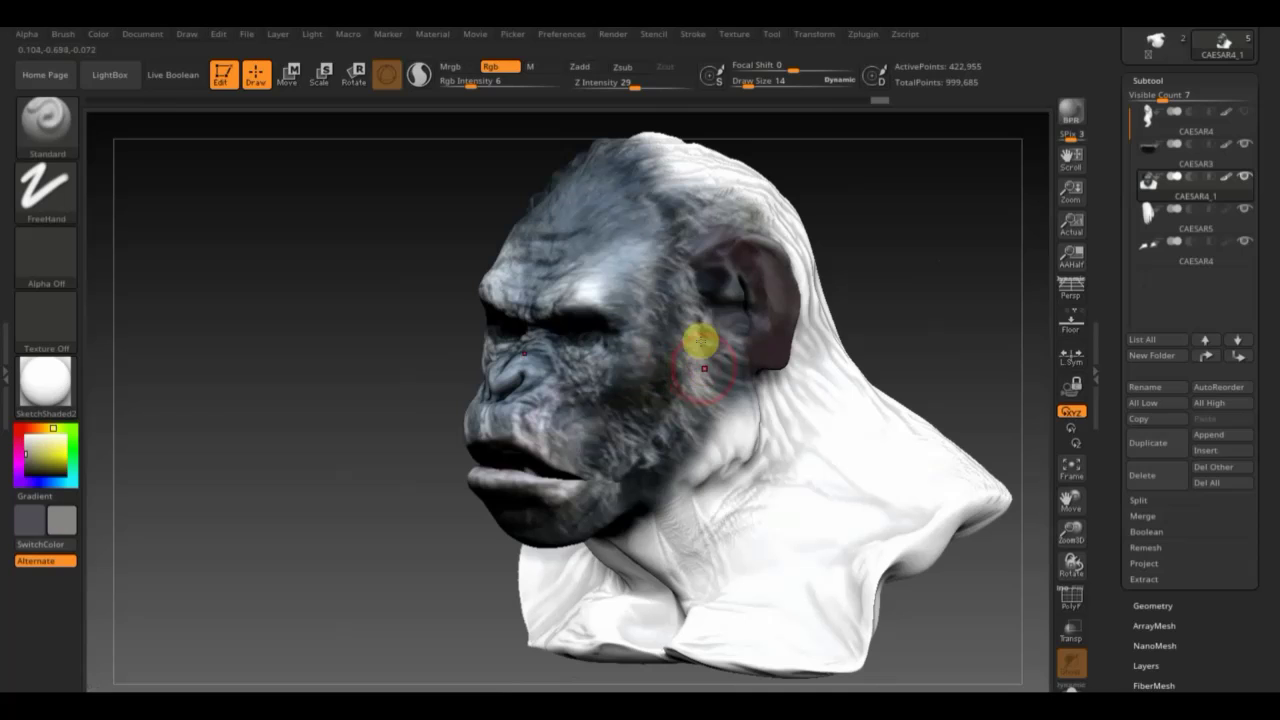
{"action": "key", "text": "c"}
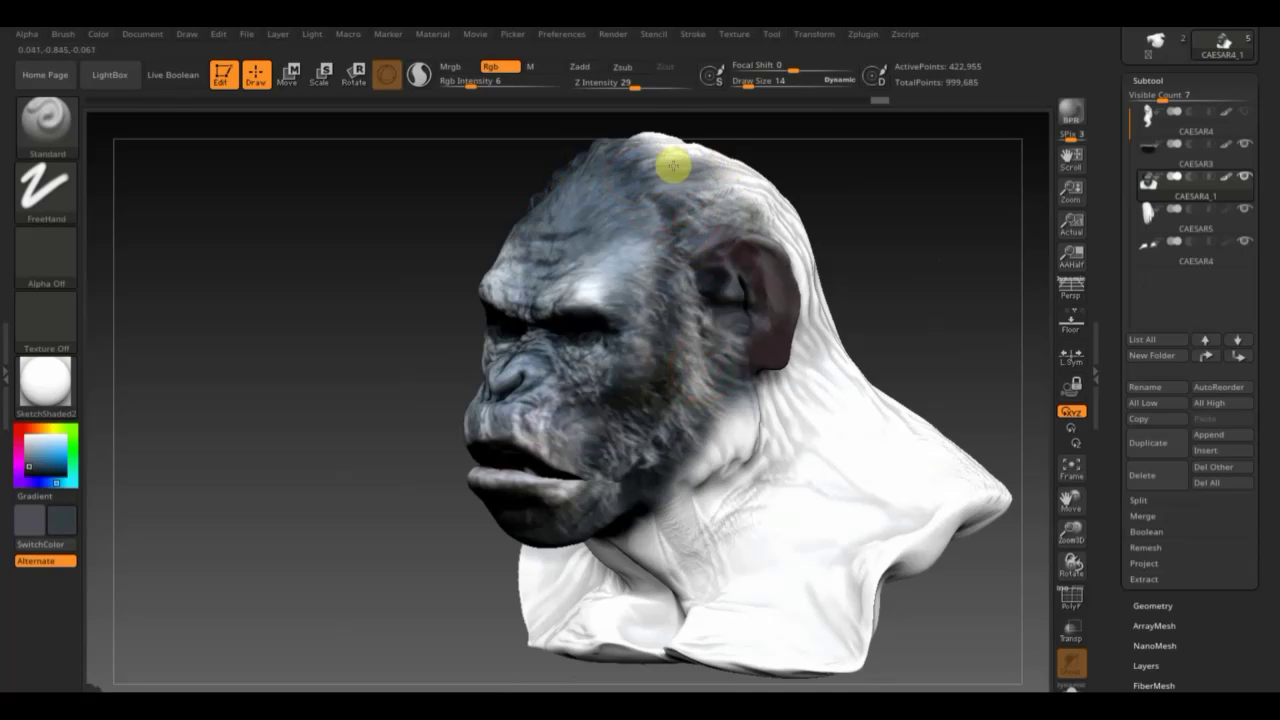
{"action": "mouse_move", "coordinate": [720, 120]}
{"action": "left_mouse_down"}
{"action": "mouse_move", "coordinate": [737, 177]}
{"action": "mouse_move", "coordinate": [786, 191]}
{"action": "mouse_move", "coordinate": [765, 185]}
{"action": "left_mouse_up"}
{"action": "mouse_move", "coordinate": [855, 219]}
{"action": "left_mouse_down"}
{"action": "mouse_move", "coordinate": [814, 251]}
{"action": "mouse_move", "coordinate": [820, 131]}
{"action": "left_mouse_up"}
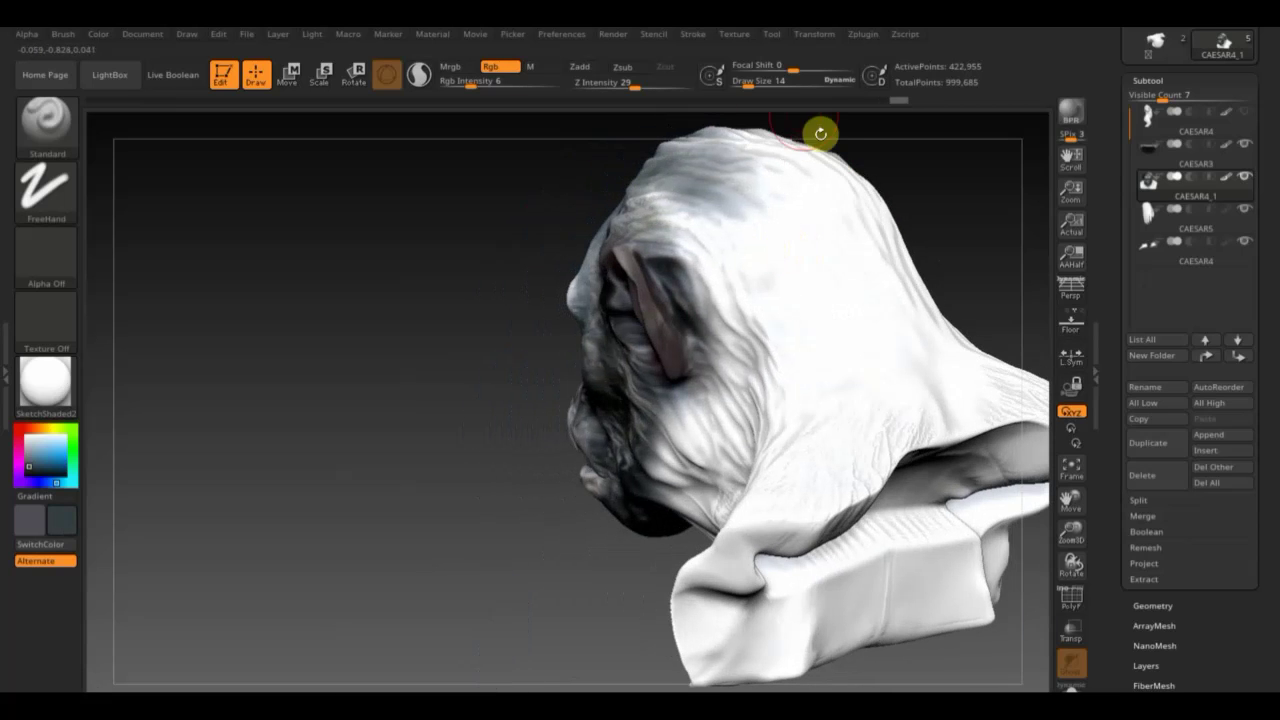
{"action": "left_click_drag", "start_coordinate": [748, 86], "coordinate": [766, 80]}
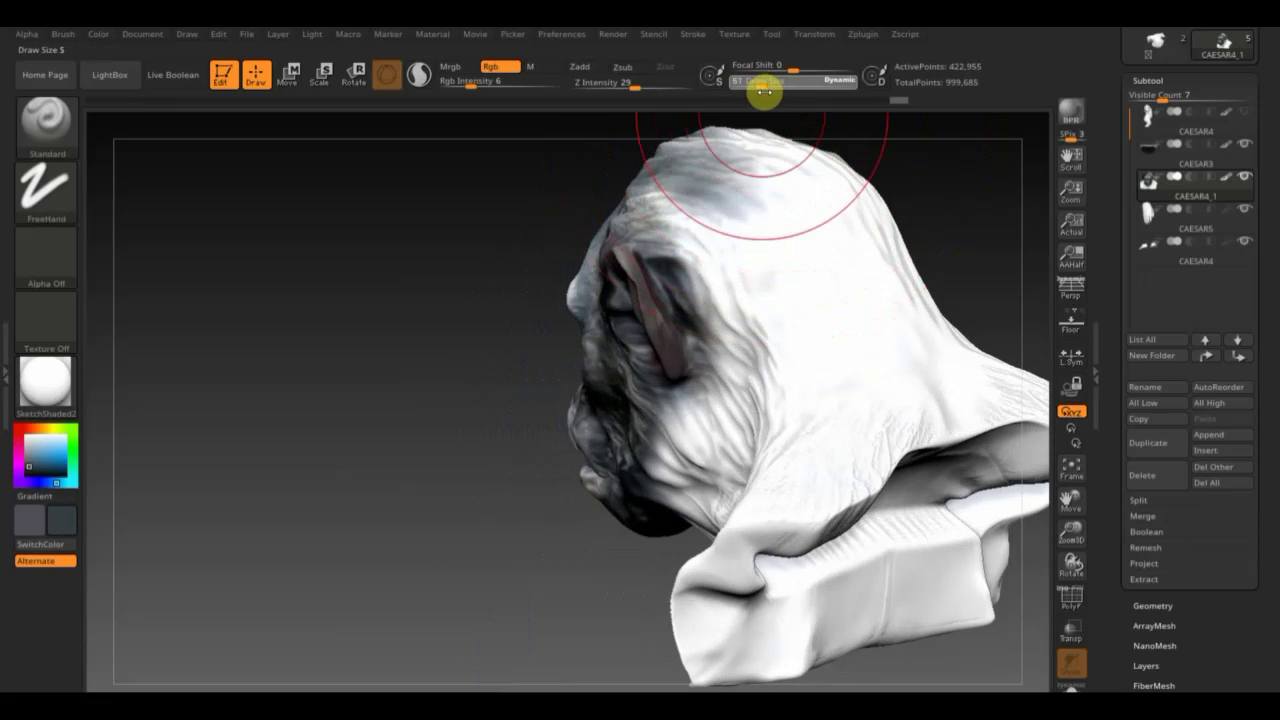
At intensity 29, darken the head top, neck and collar bottom symmetrically, then zoom onto the face.
{"action": "left_click_drag", "start_coordinate": [471, 84], "coordinate": [502, 84]}
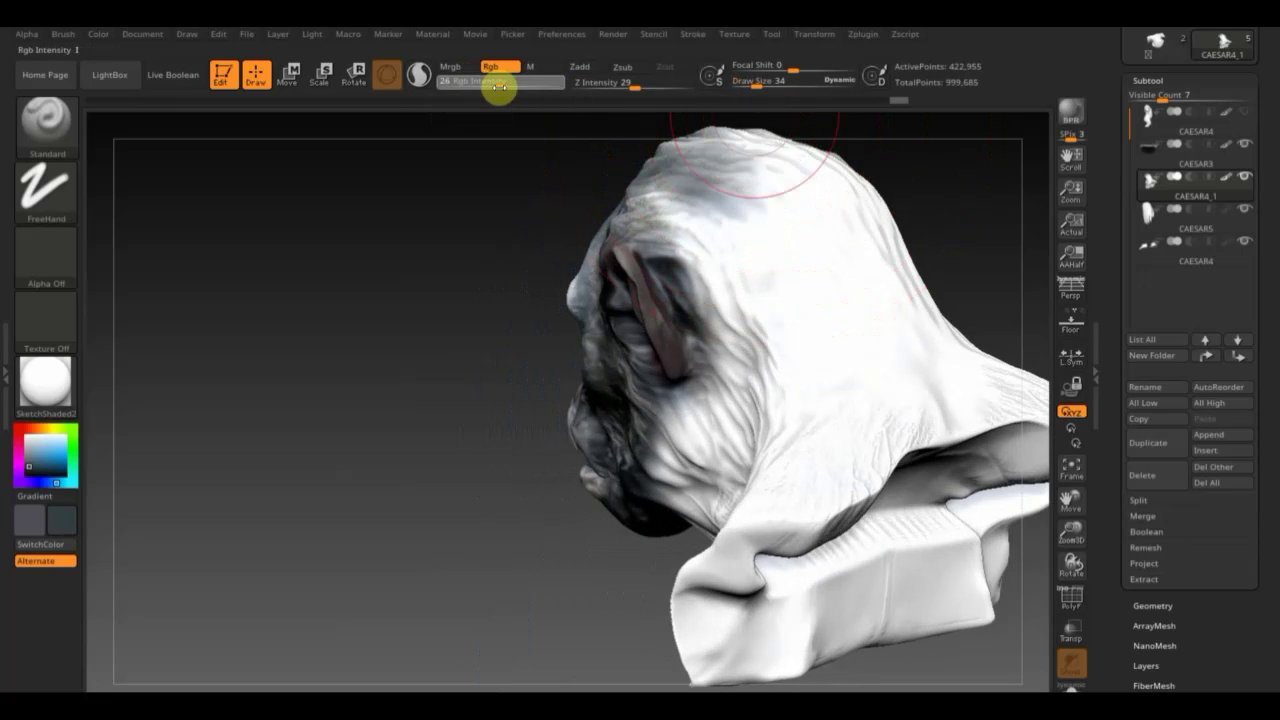
{"action": "mouse_move", "coordinate": [666, 200]}
{"action": "left_mouse_down"}
{"action": "mouse_move", "coordinate": [706, 203]}
{"action": "mouse_move", "coordinate": [766, 163]}
{"action": "mouse_move", "coordinate": [663, 180]}
{"action": "mouse_move", "coordinate": [651, 229]}
{"action": "mouse_move", "coordinate": [746, 309]}
{"action": "mouse_move", "coordinate": [814, 289]}
{"action": "mouse_move", "coordinate": [877, 403]}
{"action": "mouse_move", "coordinate": [842, 206]}
{"action": "left_mouse_up"}
{"action": "mouse_move", "coordinate": [849, 503]}
{"action": "left_mouse_down"}
{"action": "mouse_move", "coordinate": [957, 434]}
{"action": "mouse_move", "coordinate": [871, 437]}
{"action": "mouse_move", "coordinate": [805, 458]}
{"action": "mouse_move", "coordinate": [714, 443]}
{"action": "mouse_move", "coordinate": [737, 486]}
{"action": "mouse_move", "coordinate": [731, 386]}
{"action": "mouse_move", "coordinate": [666, 477]}
{"action": "mouse_move", "coordinate": [723, 529]}
{"action": "mouse_move", "coordinate": [774, 451]}
{"action": "mouse_move", "coordinate": [674, 606]}
{"action": "left_mouse_up"}
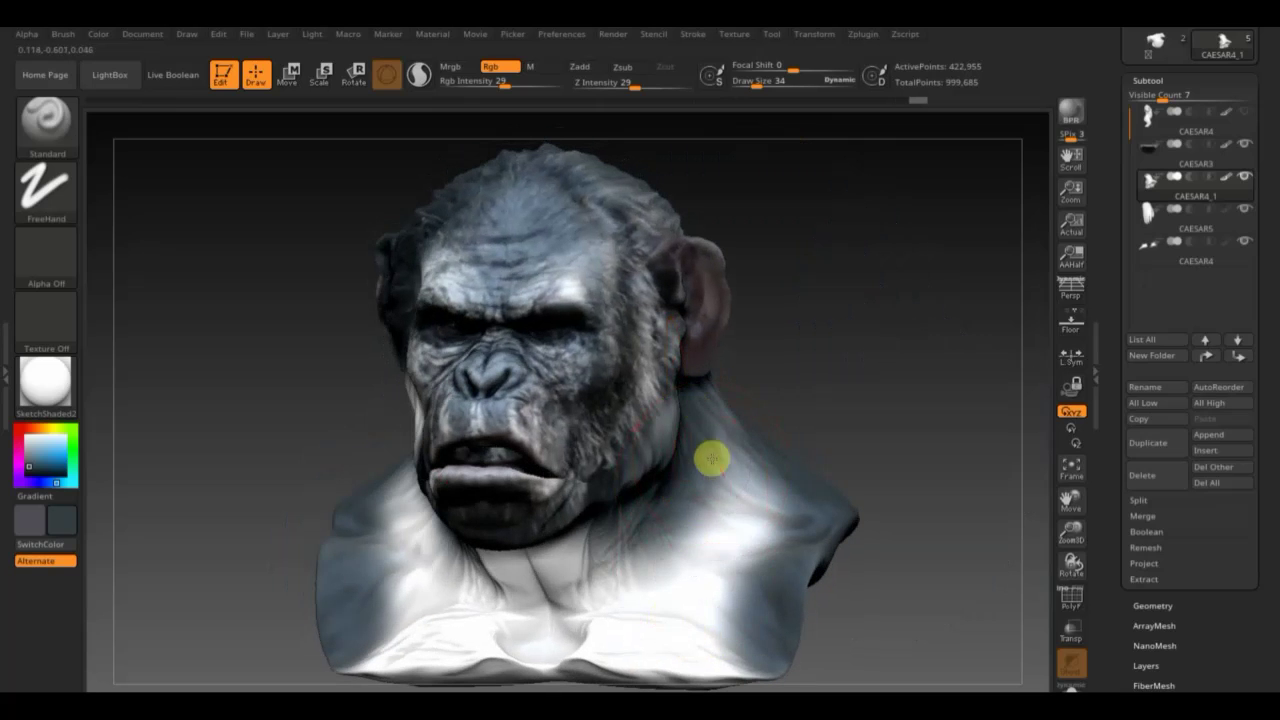
{"action": "mouse_move", "coordinate": [711, 457]}
{"action": "left_mouse_down"}
{"action": "mouse_move", "coordinate": [771, 509]}
{"action": "mouse_move", "coordinate": [795, 612]}
{"action": "mouse_move", "coordinate": [703, 657]}
{"action": "mouse_move", "coordinate": [654, 606]}
{"action": "mouse_move", "coordinate": [580, 669]}
{"action": "mouse_move", "coordinate": [666, 545]}
{"action": "left_mouse_up"}
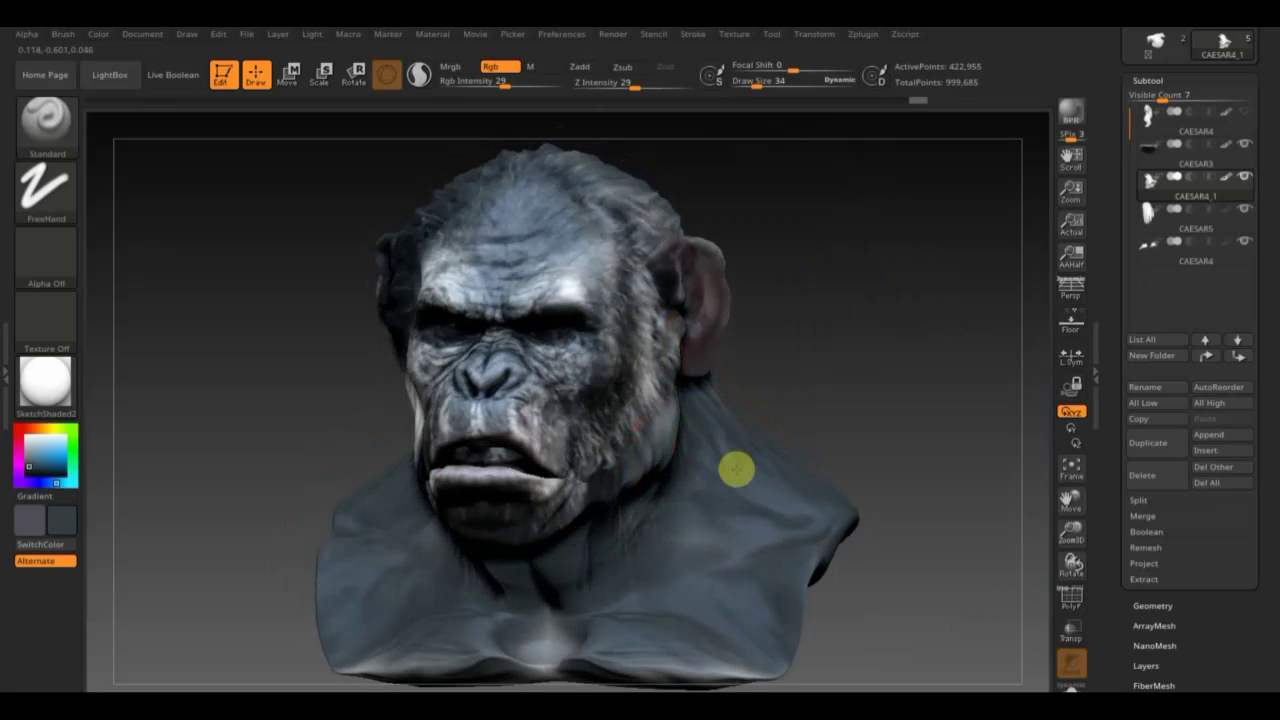
{"action": "mouse_move", "coordinate": [873, 399]}
{"action": "left_mouse_down"}
{"action": "mouse_move", "coordinate": [847, 353]}
{"action": "mouse_move", "coordinate": [857, 414]}
{"action": "left_mouse_up"}
{"action": "left_click_drag", "start_coordinate": [597, 656], "coordinate": [548, 635]}
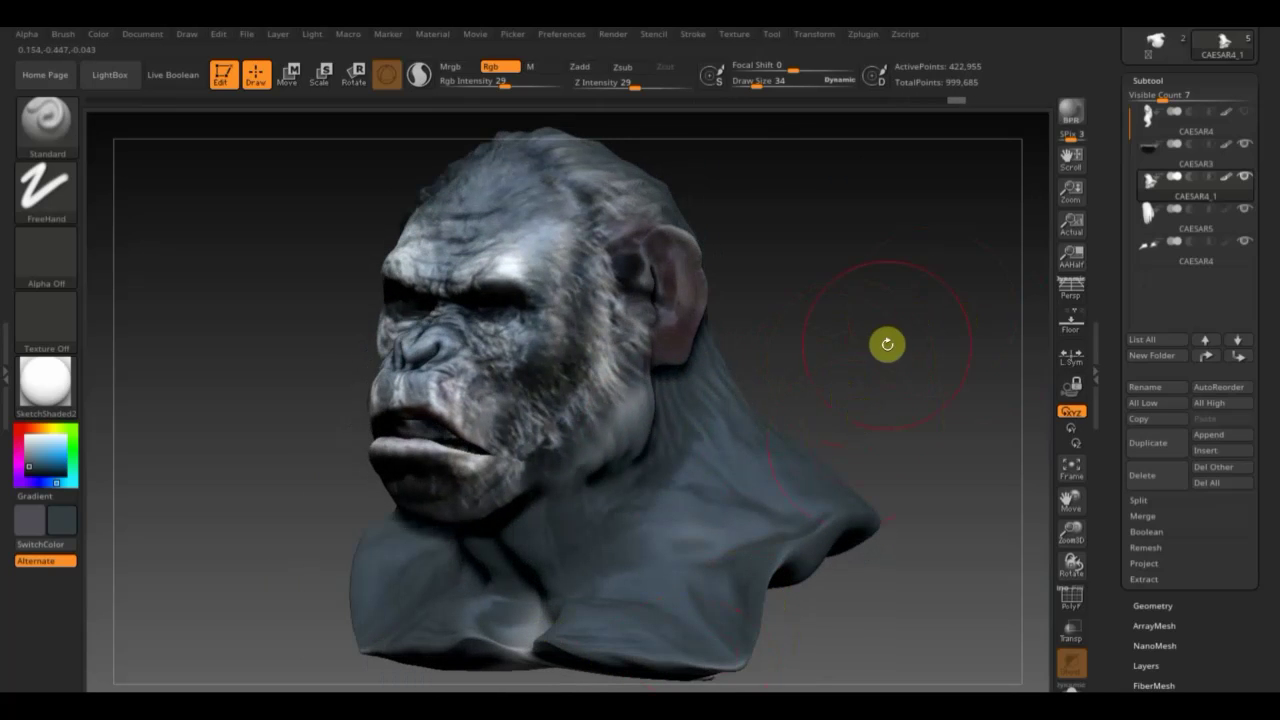
{"action": "mouse_move", "coordinate": [882, 343]}
{"action": "left_mouse_down", "text": "alt"}
{"action": "mouse_move", "coordinate": [886, 380]}
{"action": "mouse_move", "coordinate": [880, 203]}
{"action": "mouse_move", "coordinate": [924, 397]}
{"action": "mouse_move", "coordinate": [906, 357]}
{"action": "mouse_move", "coordinate": [880, 403]}
{"action": "mouse_move", "coordinate": [888, 362]}
{"action": "left_mouse_up", "text": "alt"}
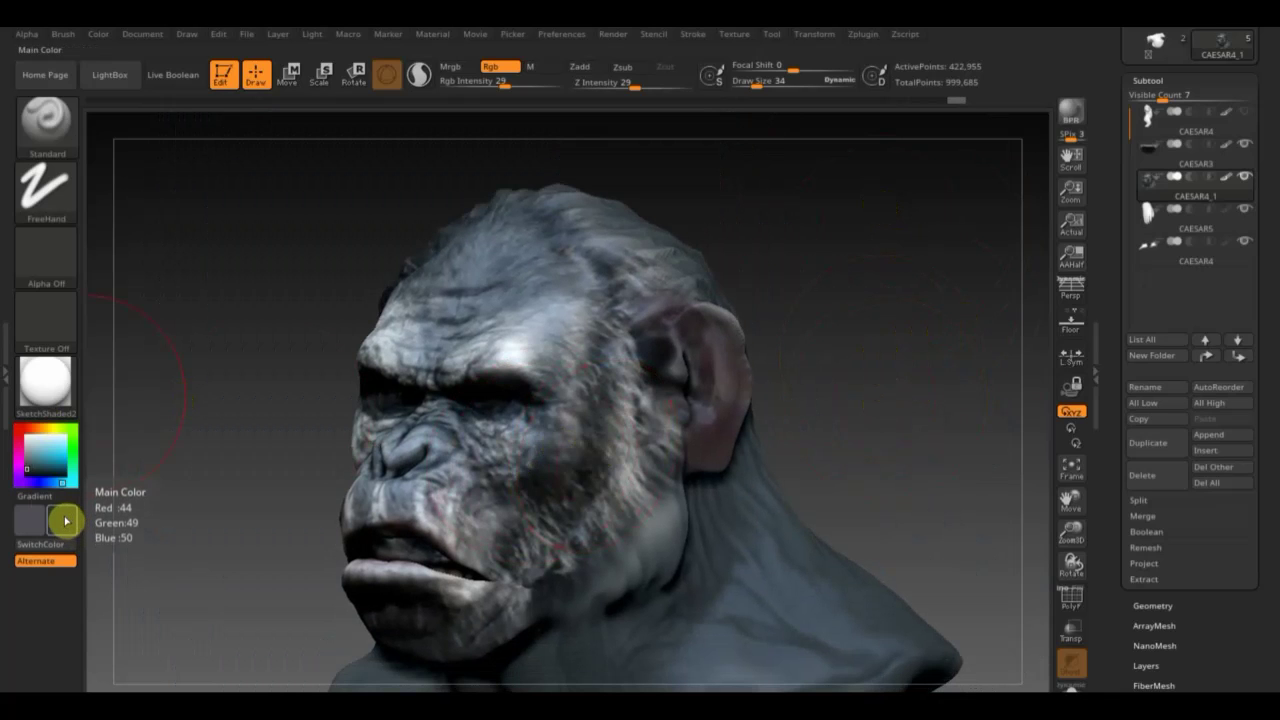
Choose a fur alpha and the DragRect stroke, and raise Rgb Intensity to 100.
{"action": "left_click", "coordinate": [60, 265]}
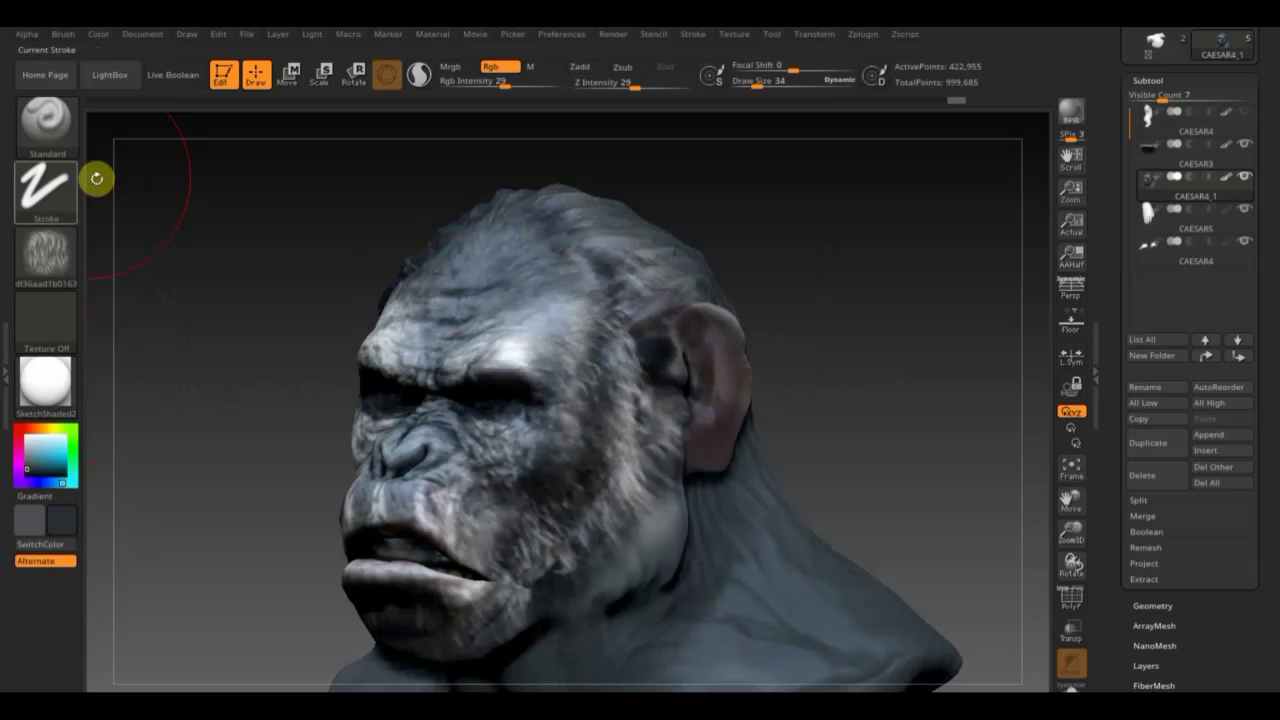
{"action": "left_click", "coordinate": [45, 188]}
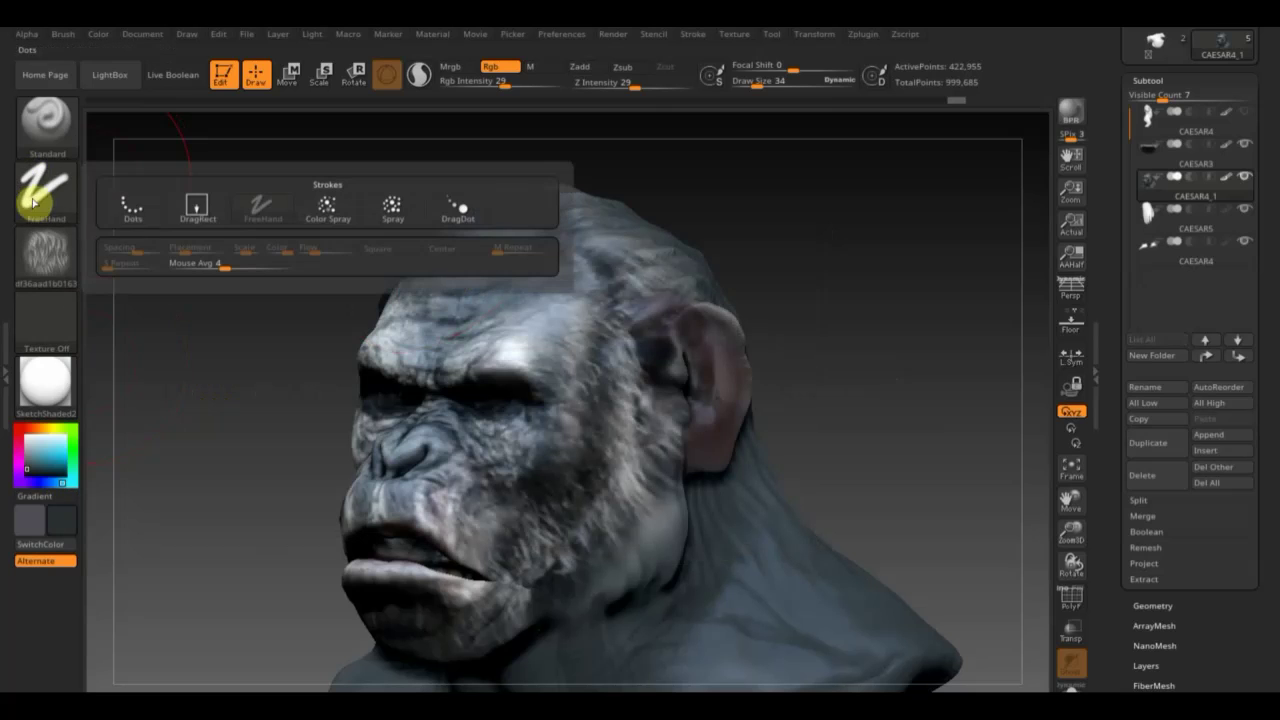
{"action": "left_click", "coordinate": [217, 208]}
{"action": "left_click_drag", "start_coordinate": [411, 217], "coordinate": [766, 268]}
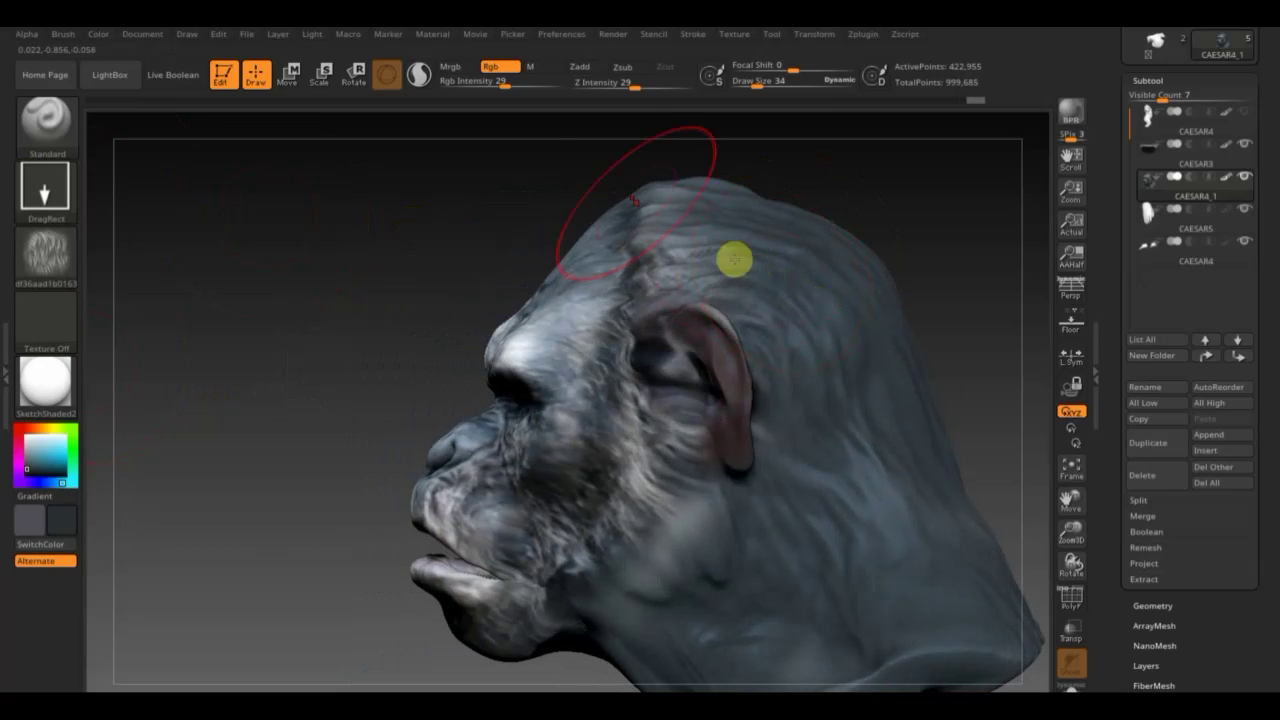
{"action": "left_click_drag", "start_coordinate": [505, 86], "coordinate": [571, 109]}
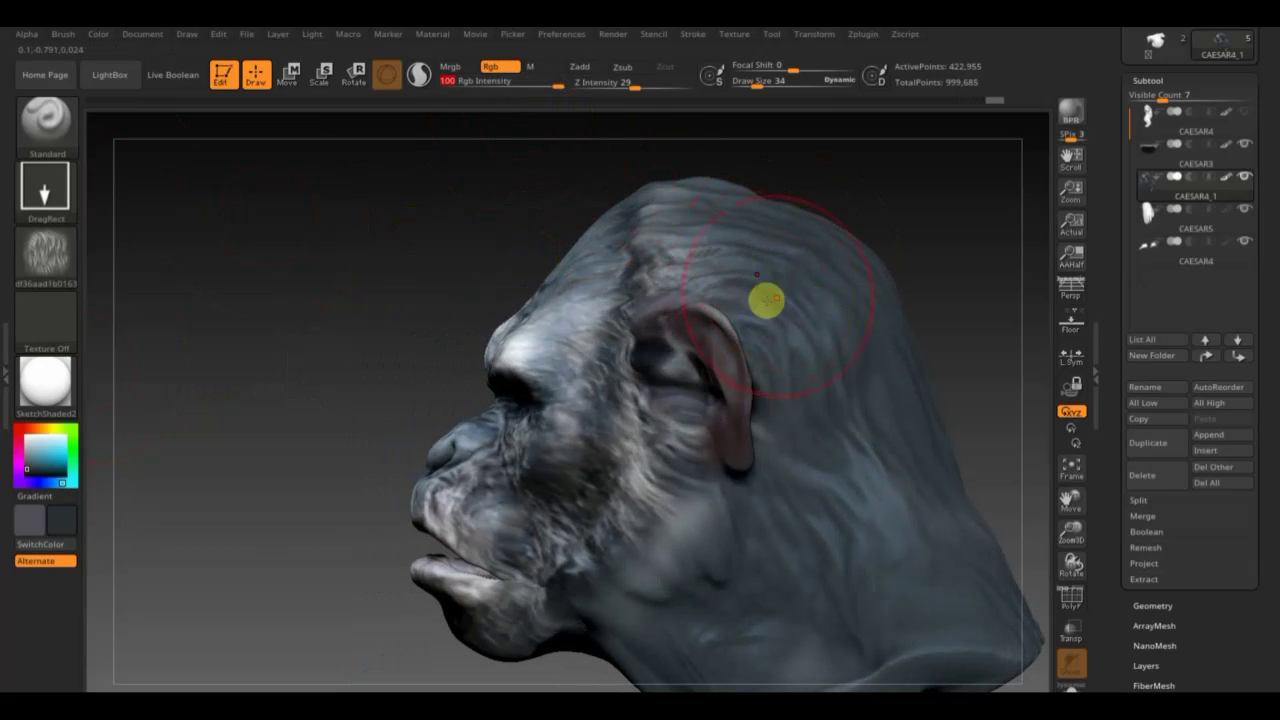
Stamp fur colour near the ear and over the back of the head at Draw Size 20.
{"action": "mouse_move", "coordinate": [767, 292]}
{"action": "left_mouse_down"}
{"action": "mouse_move", "coordinate": [834, 337]}
{"action": "mouse_move", "coordinate": [791, 303]}
{"action": "left_mouse_up"}
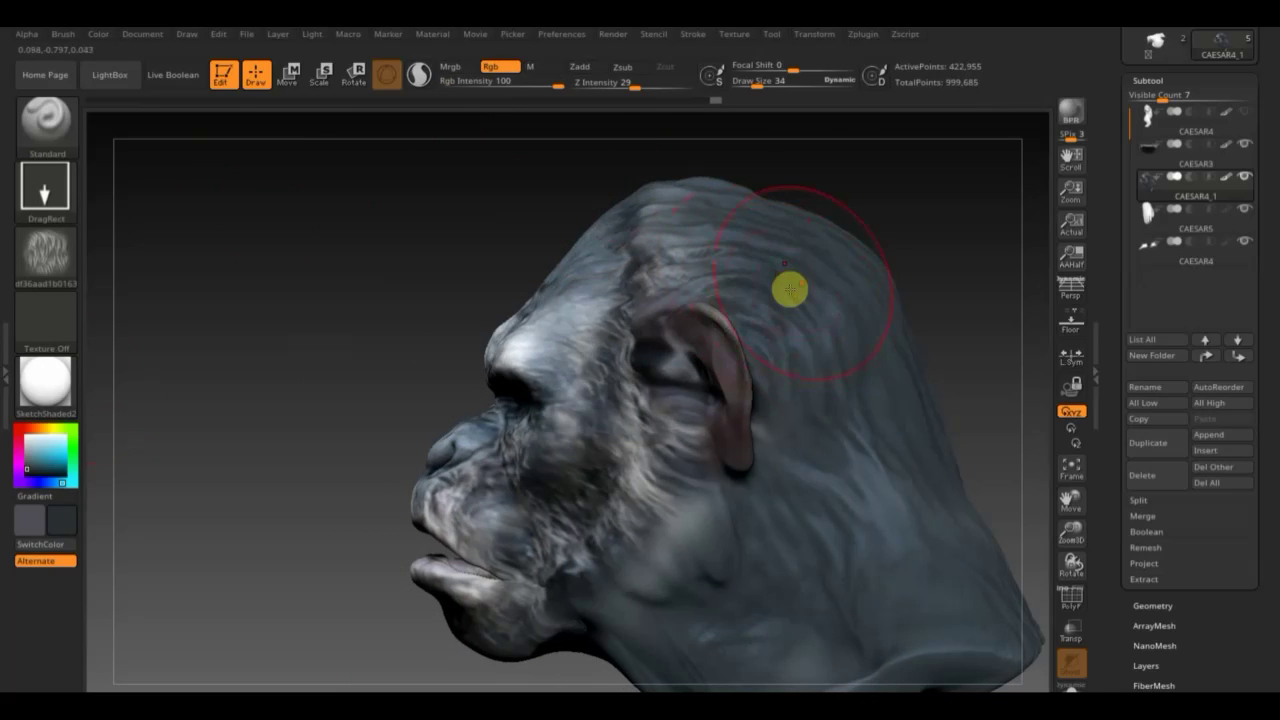
{"action": "mouse_move", "coordinate": [789, 290]}
{"action": "right_mouse_down"}
{"action": "mouse_move", "coordinate": [903, 257]}
{"action": "mouse_move", "coordinate": [828, 263]}
{"action": "right_mouse_up"}
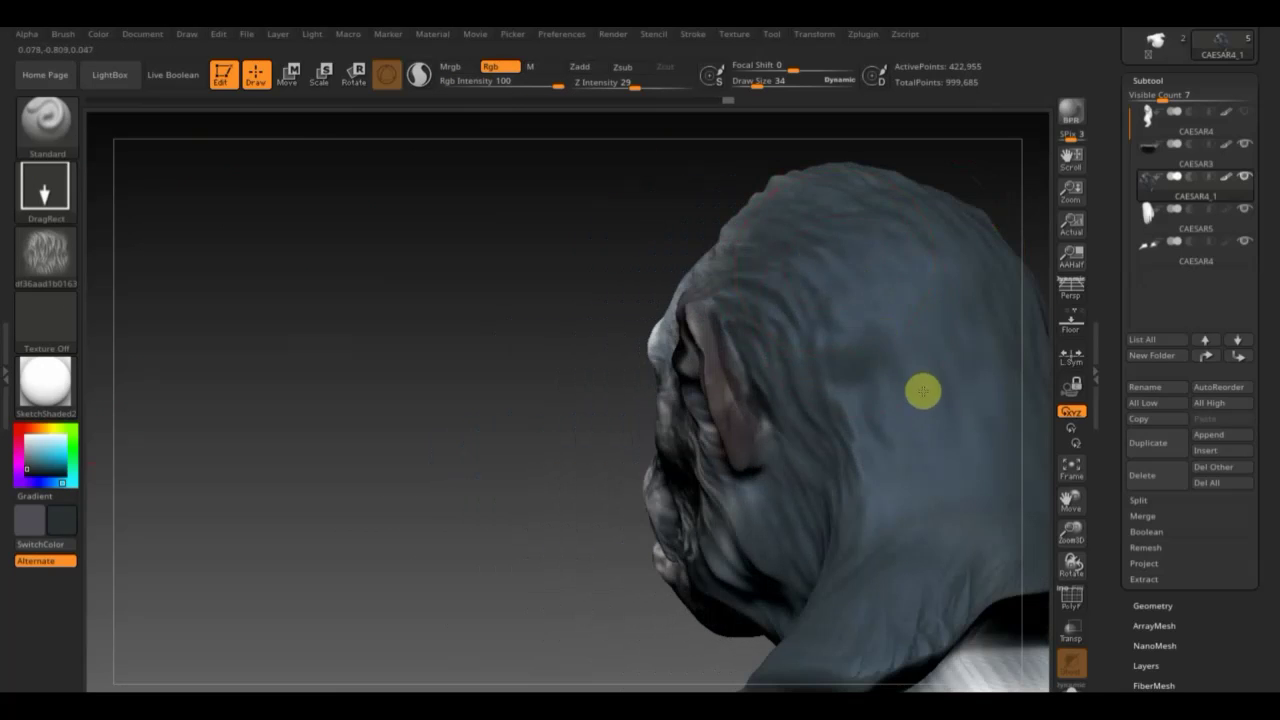
{"action": "key", "text": "ctrl+shift+z"}
{"action": "key", "text": "ctrl+shift+z"}
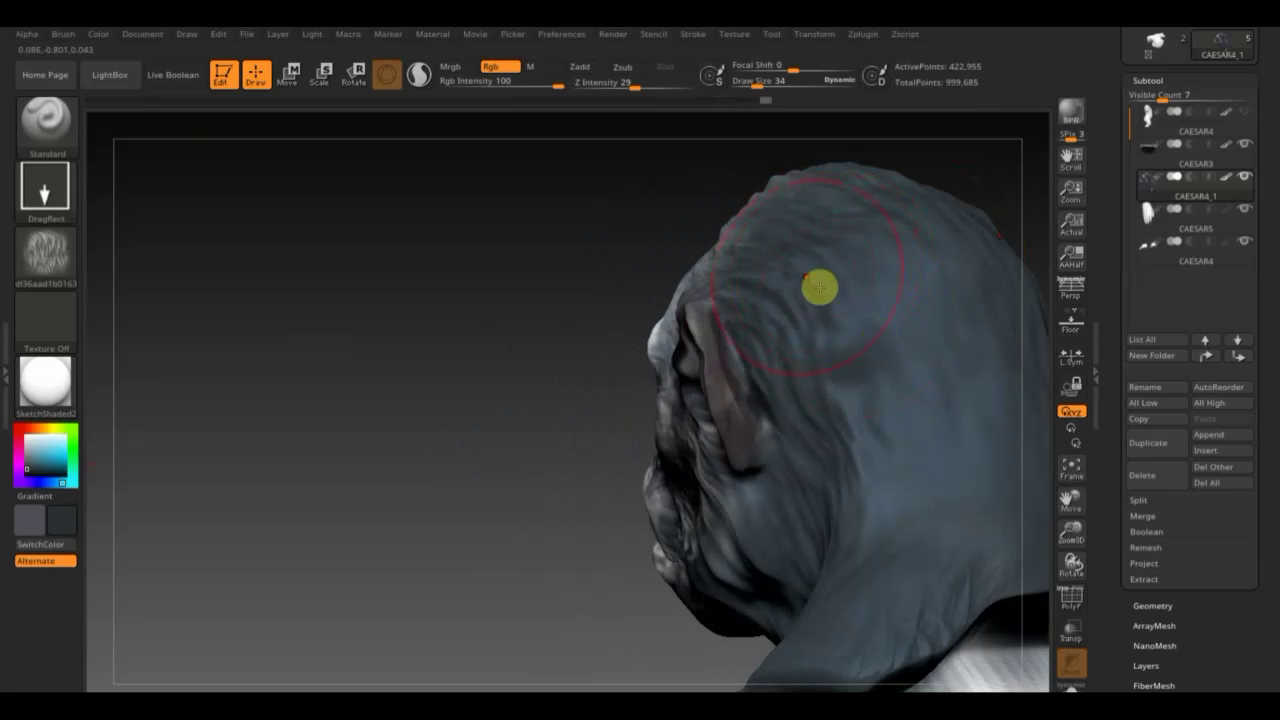
{"action": "key", "text": "ctrl+shift+z"}
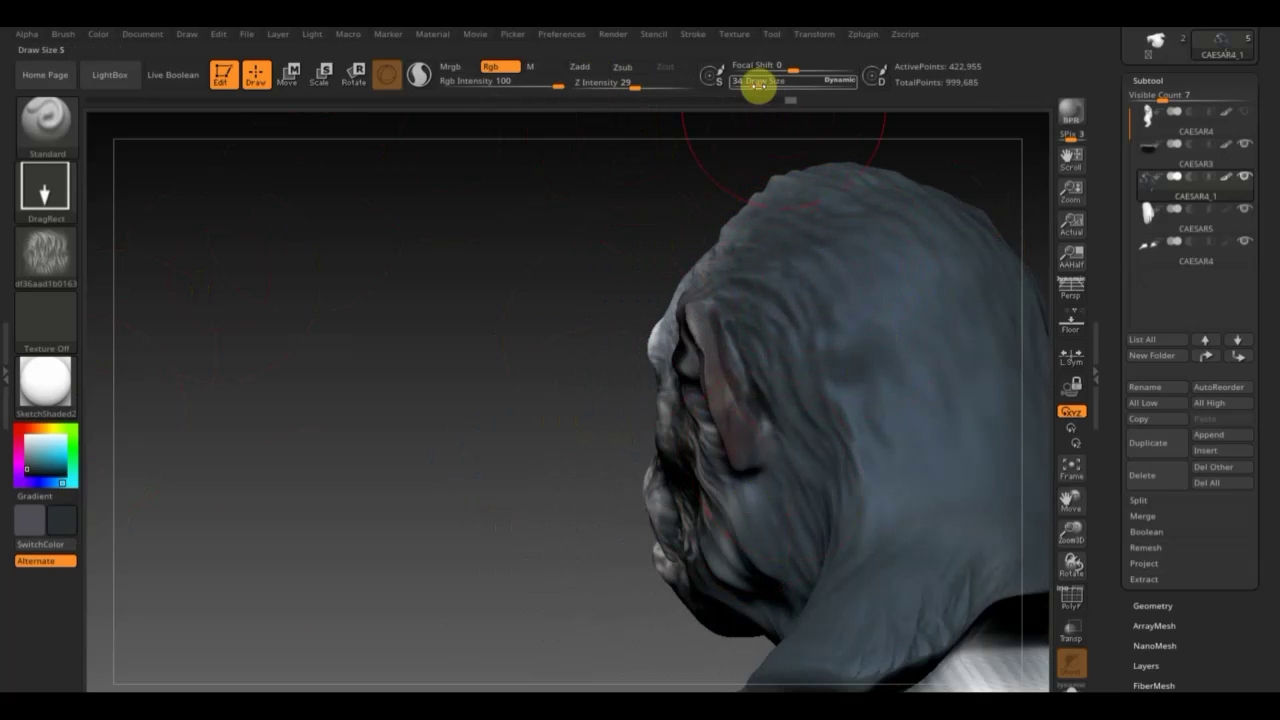
{"action": "left_click_drag", "start_coordinate": [755, 81], "coordinate": [744, 81]}
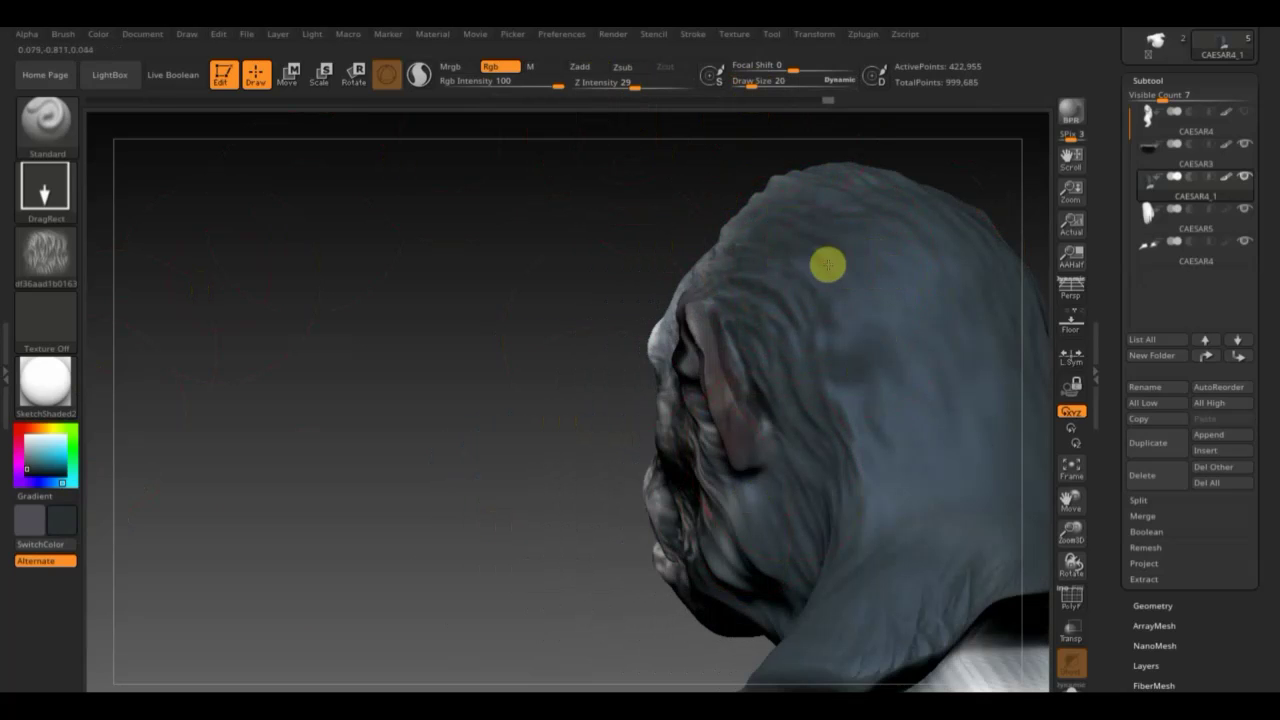
{"action": "left_click_drag", "start_coordinate": [395, 462], "coordinate": [394, 374]}
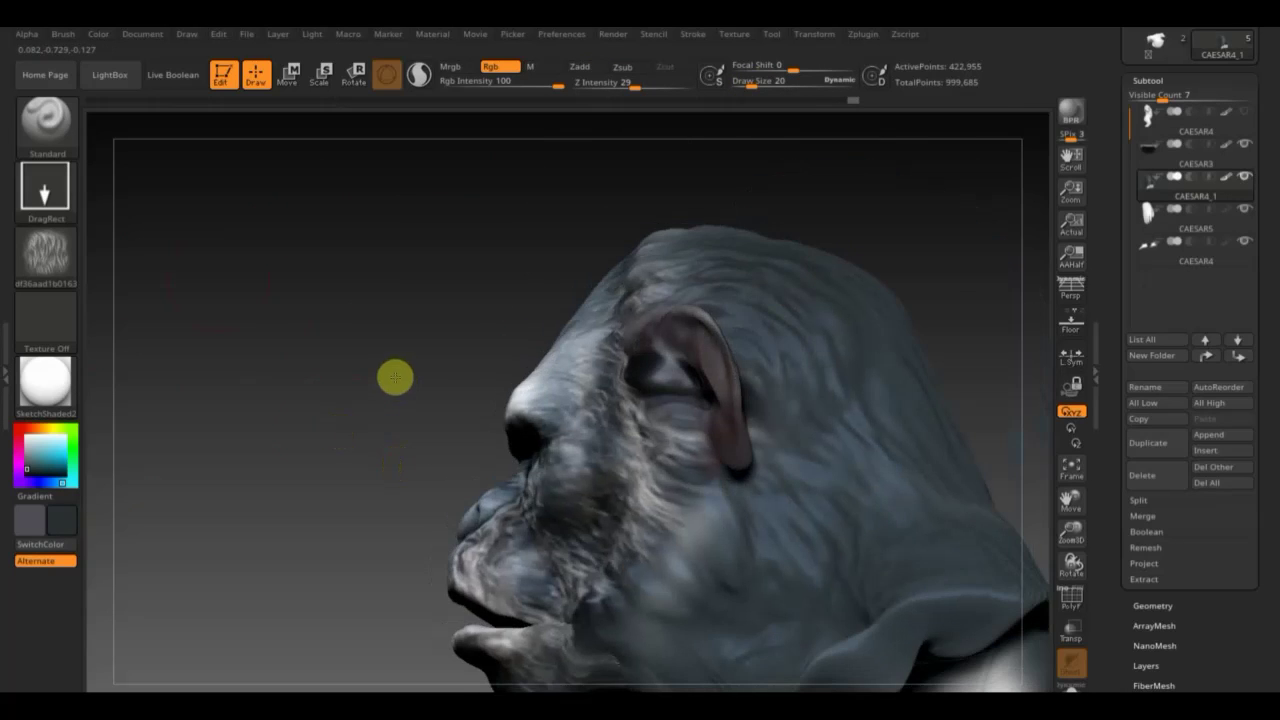
{"action": "mouse_move", "coordinate": [342, 435]}
{"action": "left_mouse_down"}
{"action": "mouse_move", "coordinate": [311, 391]}
{"action": "mouse_move", "coordinate": [449, 371]}
{"action": "left_mouse_up"}
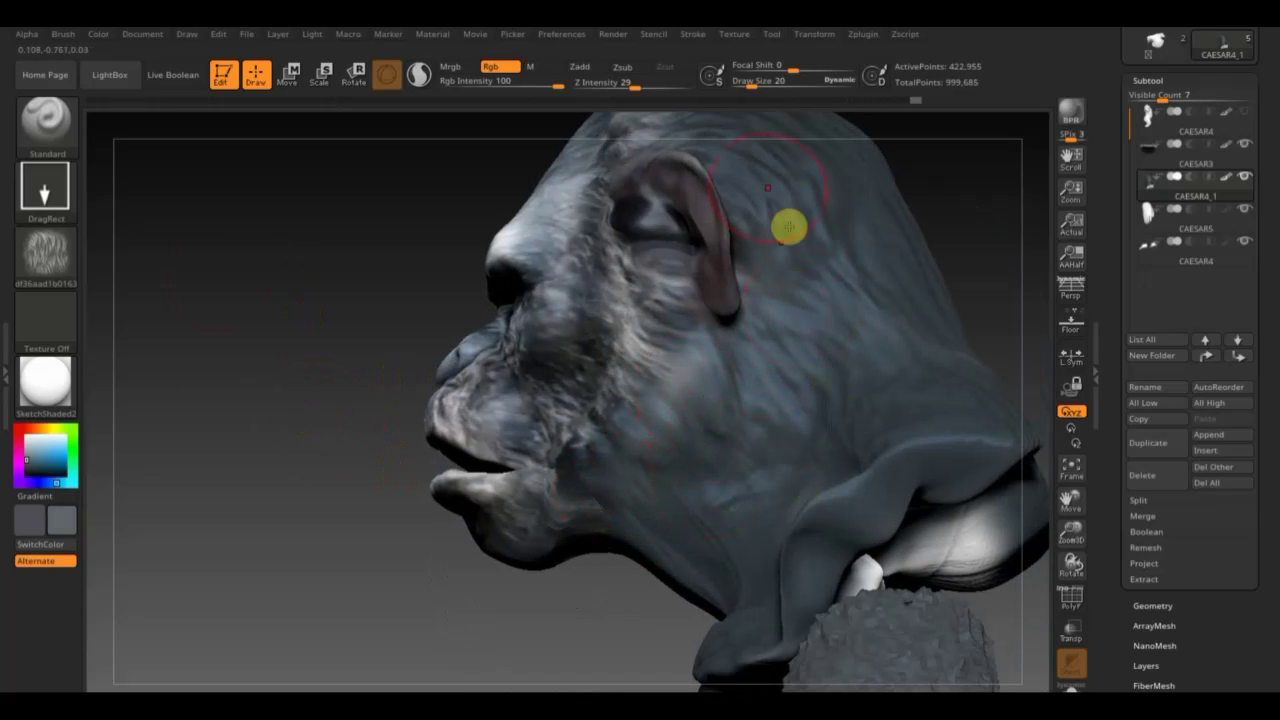
{"action": "mouse_move", "coordinate": [857, 246]}
{"action": "left_mouse_down"}
{"action": "mouse_move", "coordinate": [971, 211]}
{"action": "mouse_move", "coordinate": [910, 255]}
{"action": "mouse_move", "coordinate": [866, 243]}
{"action": "left_mouse_up"}
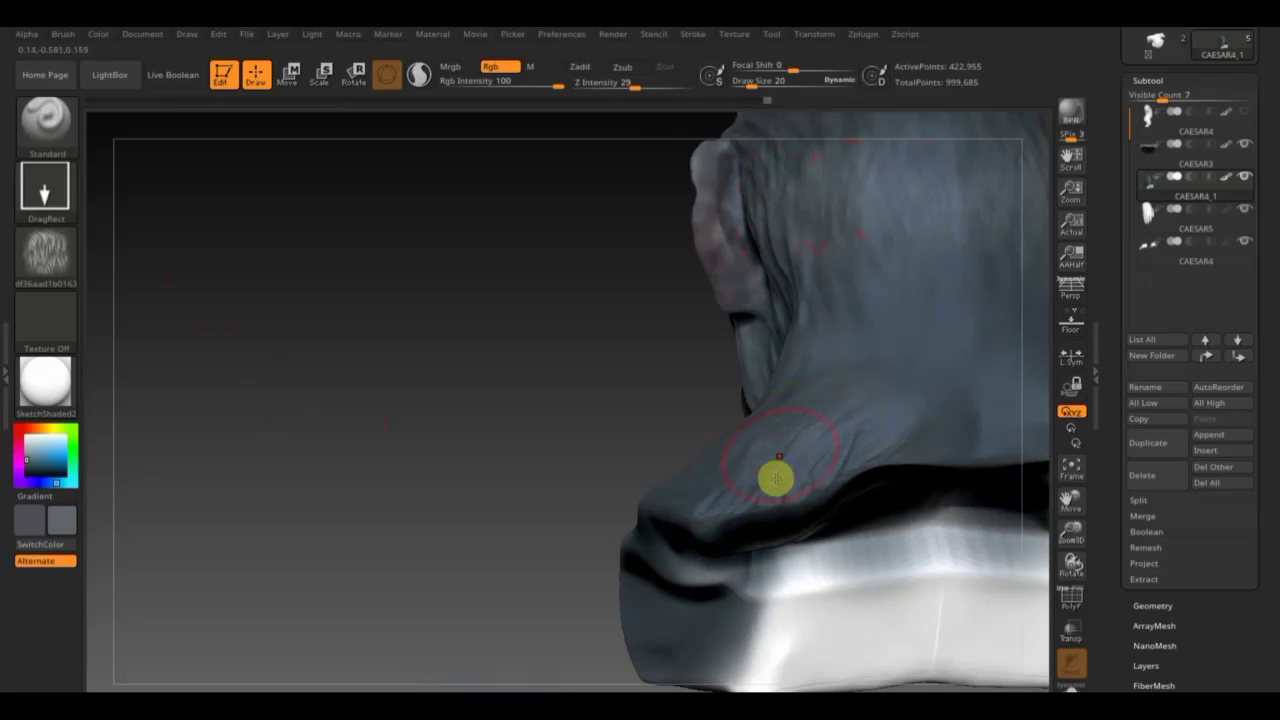
{"action": "mouse_move", "coordinate": [743, 449]}
{"action": "left_mouse_down"}
{"action": "mouse_move", "coordinate": [562, 405]}
{"action": "mouse_move", "coordinate": [520, 366]}
{"action": "left_mouse_up"}
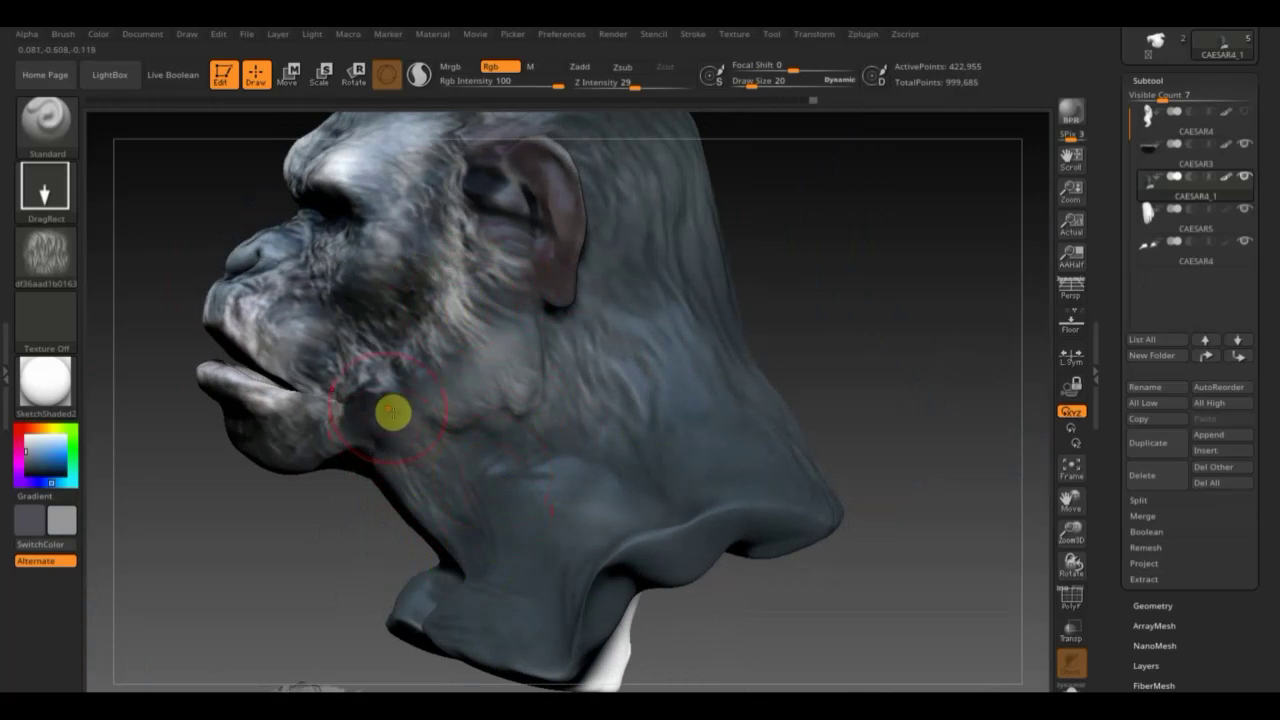
Sample the cheek's grey-blue and stamp it along the neck and back of the neck.
{"action": "key", "text": "v"}
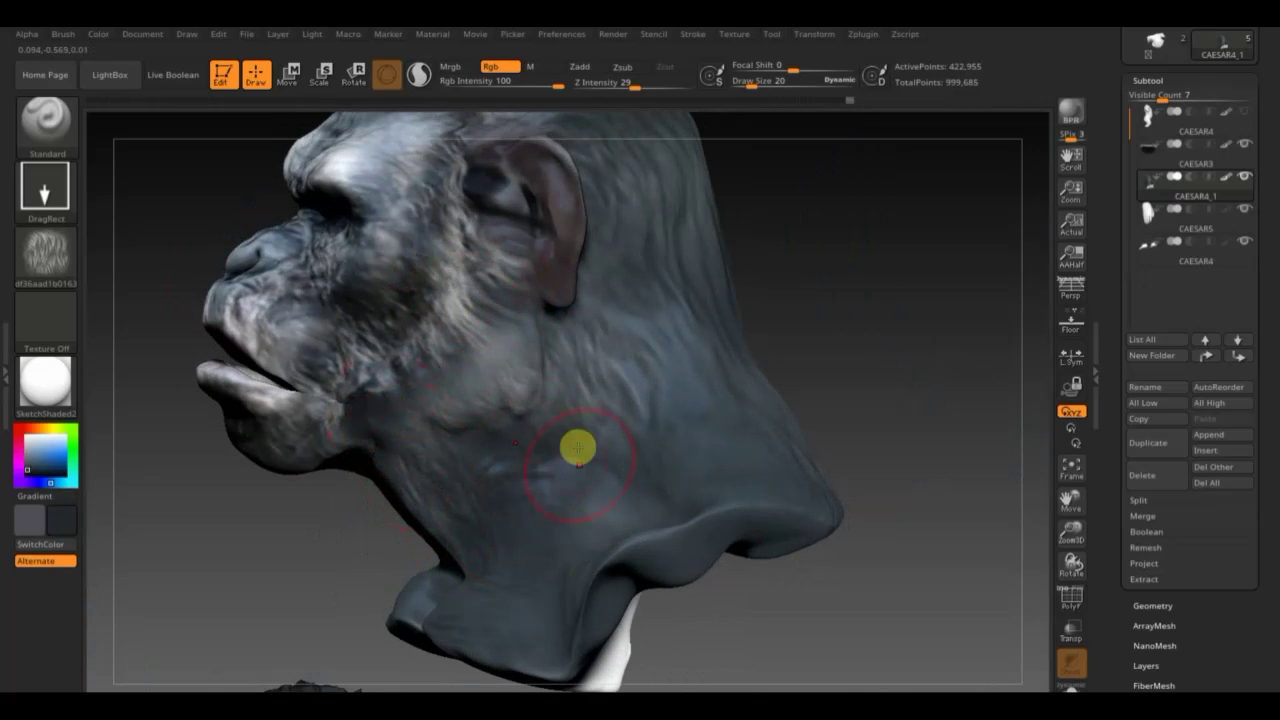
{"action": "key", "text": "c"}
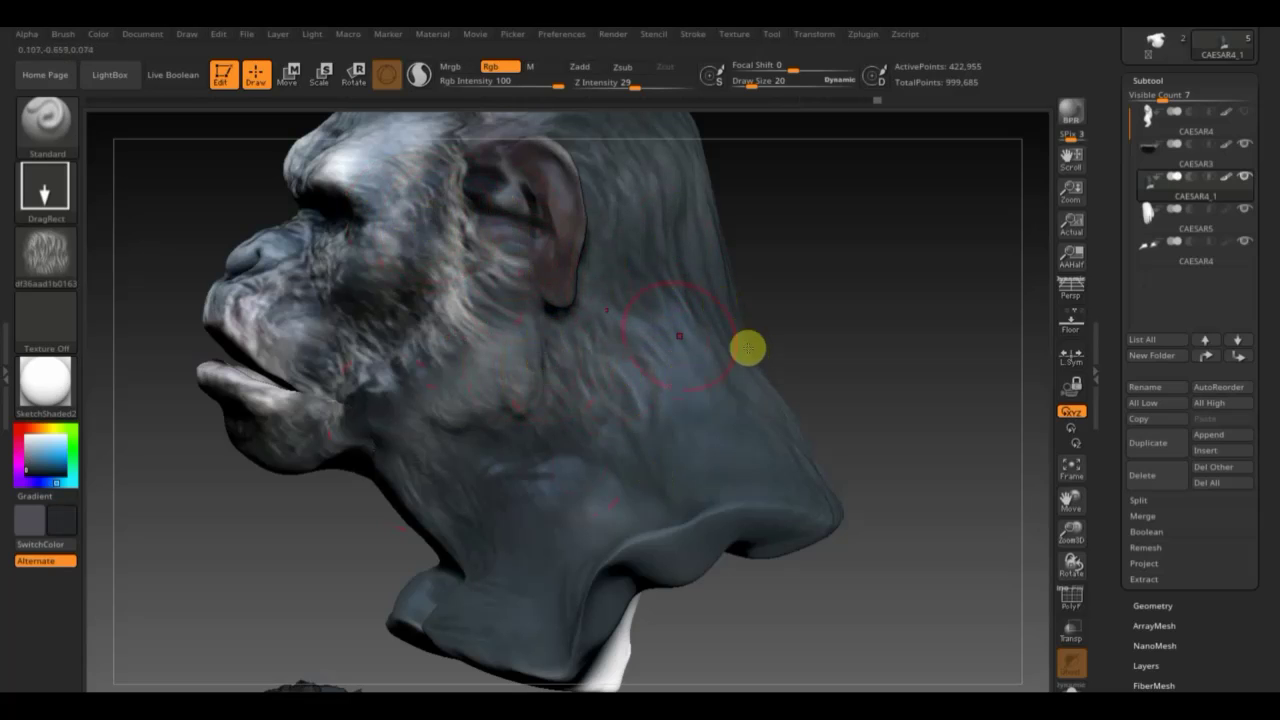
{"action": "mouse_move", "coordinate": [660, 386]}
{"action": "left_mouse_down"}
{"action": "mouse_move", "coordinate": [625, 337]}
{"action": "mouse_move", "coordinate": [671, 343]}
{"action": "left_mouse_up"}
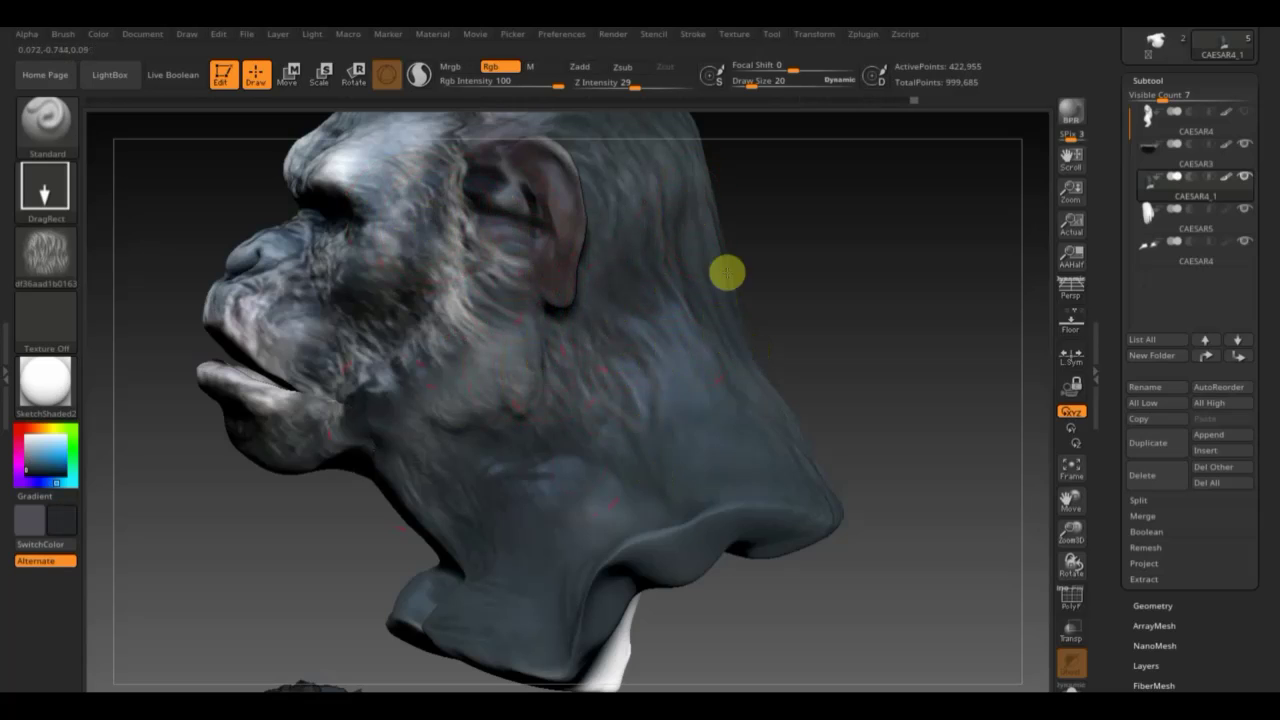
{"action": "mouse_move", "coordinate": [728, 271]}
{"action": "left_mouse_down"}
{"action": "mouse_move", "coordinate": [831, 309]}
{"action": "mouse_move", "coordinate": [774, 298]}
{"action": "left_mouse_up"}
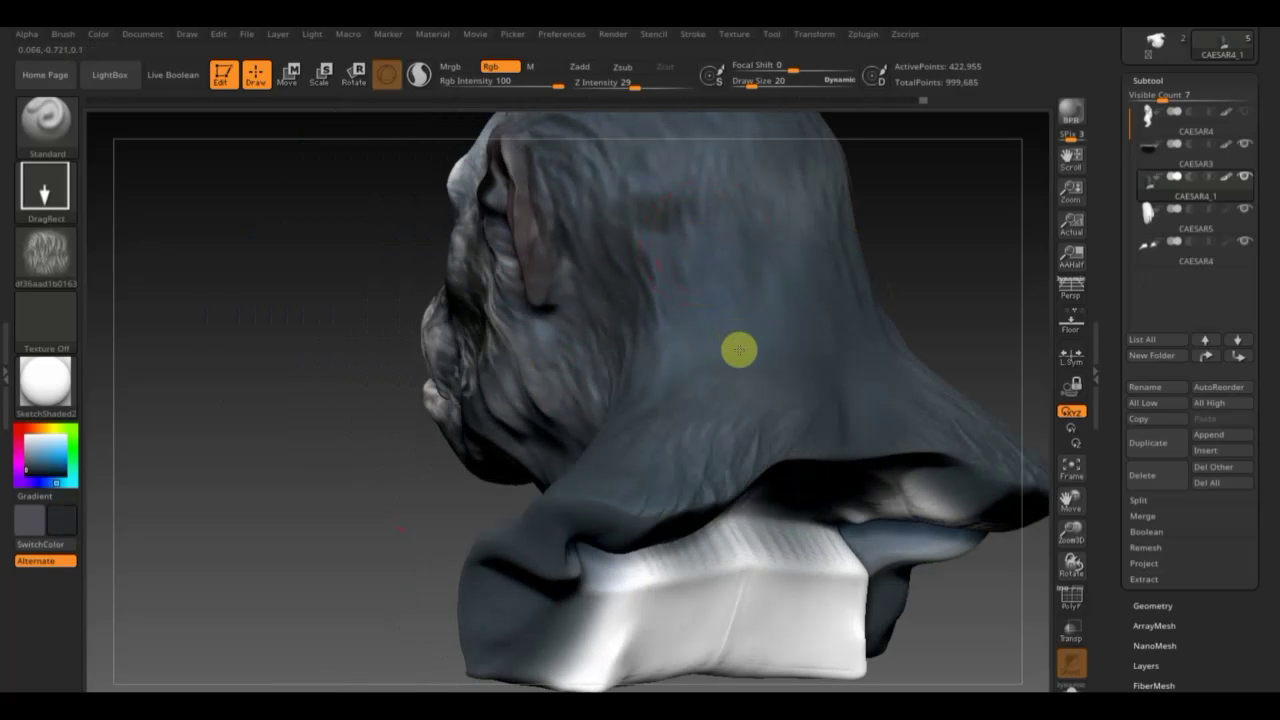
{"action": "mouse_move", "coordinate": [766, 391]}
{"action": "left_mouse_down"}
{"action": "mouse_move", "coordinate": [734, 374]}
{"action": "mouse_move", "coordinate": [670, 468]}
{"action": "mouse_move", "coordinate": [671, 506]}
{"action": "left_mouse_up"}
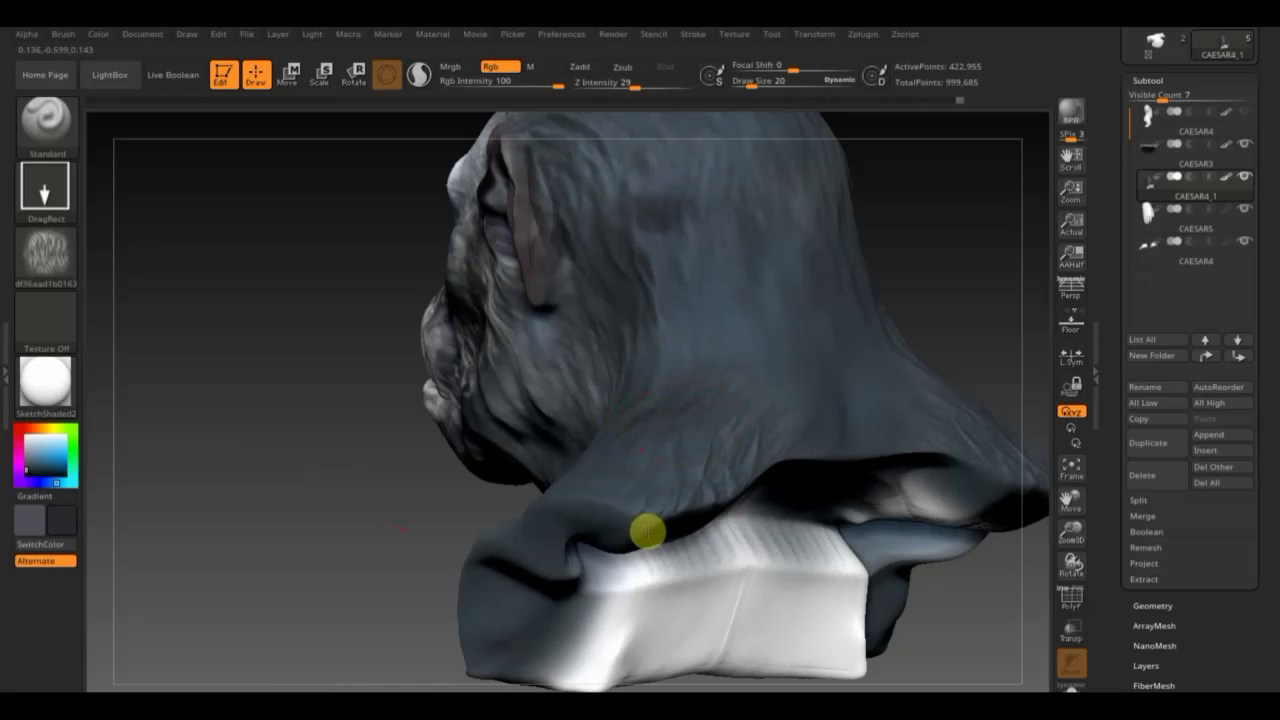
{"action": "left_click_drag", "start_coordinate": [671, 329], "coordinate": [755, 398]}
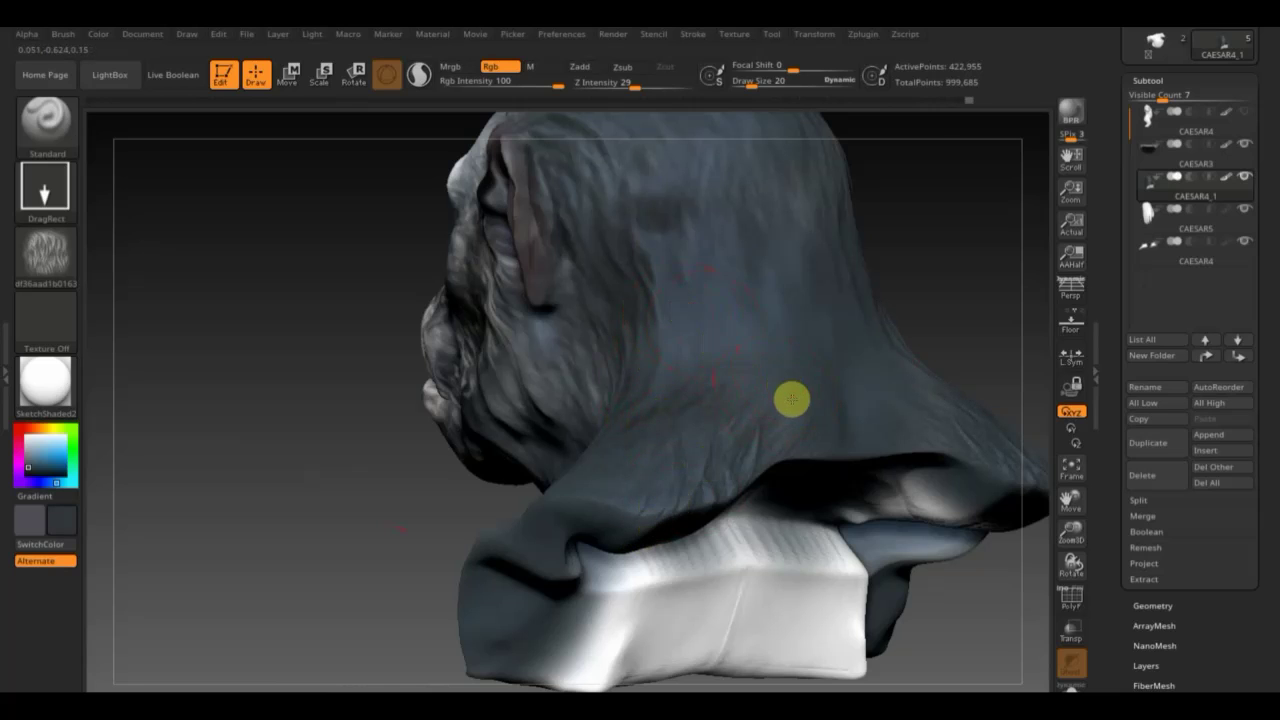
Sample another skin colour and paint across the neck, adjust intensity, then undo those strokes.
{"action": "key", "text": "c"}
{"action": "mouse_move", "coordinate": [531, 371]}
{"action": "left_mouse_down"}
{"action": "mouse_move", "coordinate": [806, 383]}
{"action": "mouse_move", "coordinate": [823, 443]}
{"action": "left_mouse_up"}
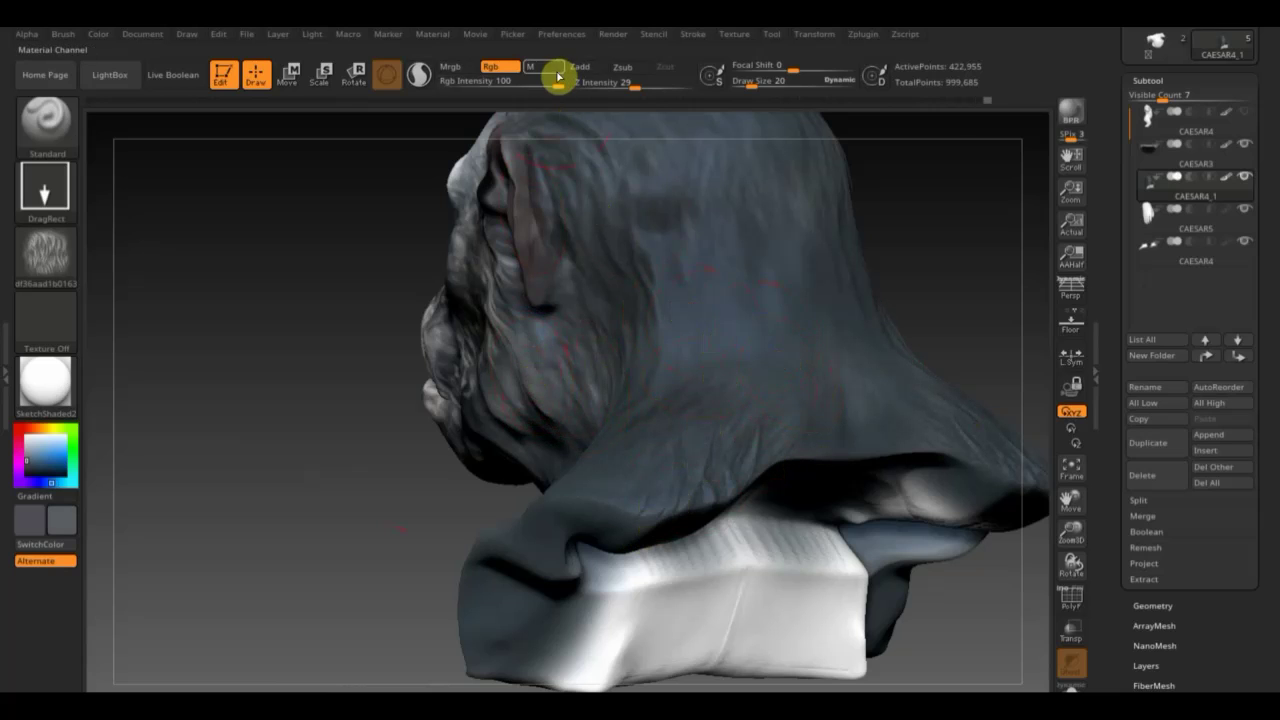
{"action": "mouse_move", "coordinate": [563, 84]}
{"action": "left_mouse_down"}
{"action": "mouse_move", "coordinate": [481, 99]}
{"action": "mouse_move", "coordinate": [686, 386]}
{"action": "left_mouse_up"}
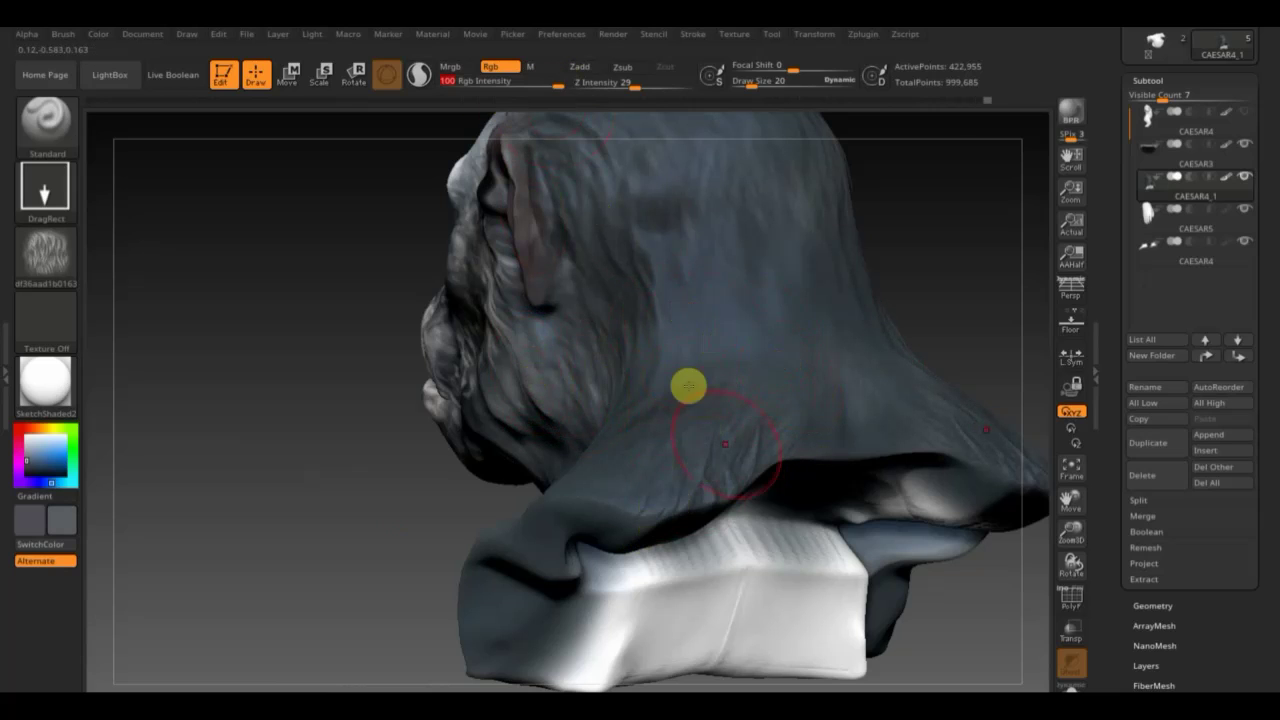
{"action": "key", "text": "ctrl+z"}
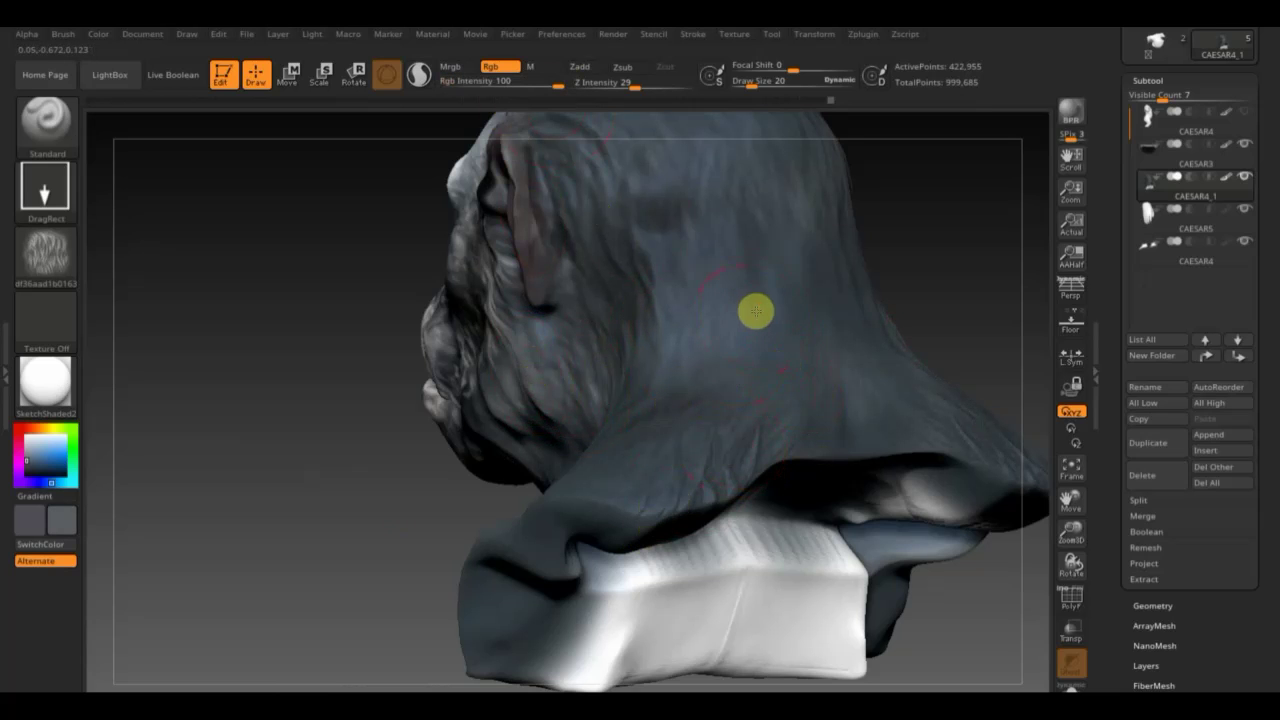
{"action": "mouse_move", "coordinate": [339, 495]}
{"action": "left_mouse_down"}
{"action": "mouse_move", "coordinate": [314, 531]}
{"action": "mouse_move", "coordinate": [406, 502]}
{"action": "mouse_move", "coordinate": [406, 486]}
{"action": "left_mouse_up"}
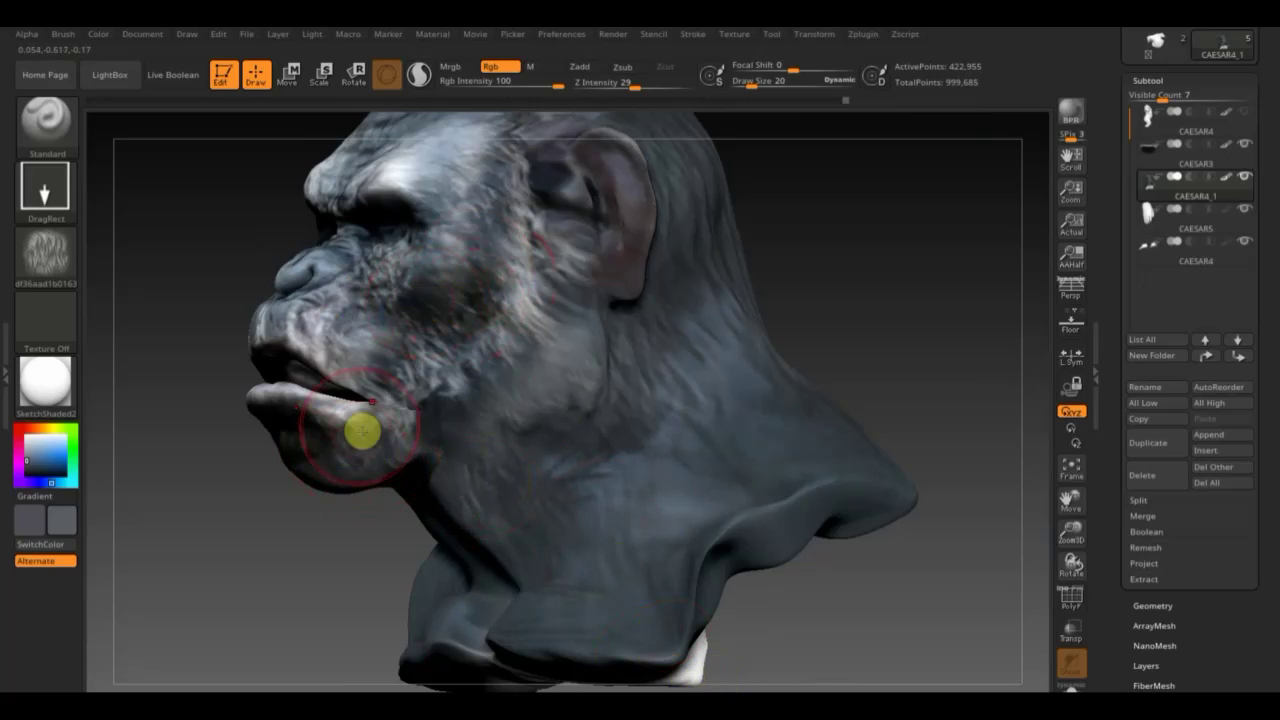
Paint light grey fur streaks down the neck with the secondary colour, then face the bust forward.
{"action": "left_click_drag", "start_coordinate": [363, 429], "coordinate": [353, 418]}
{"action": "key", "text": "c"}
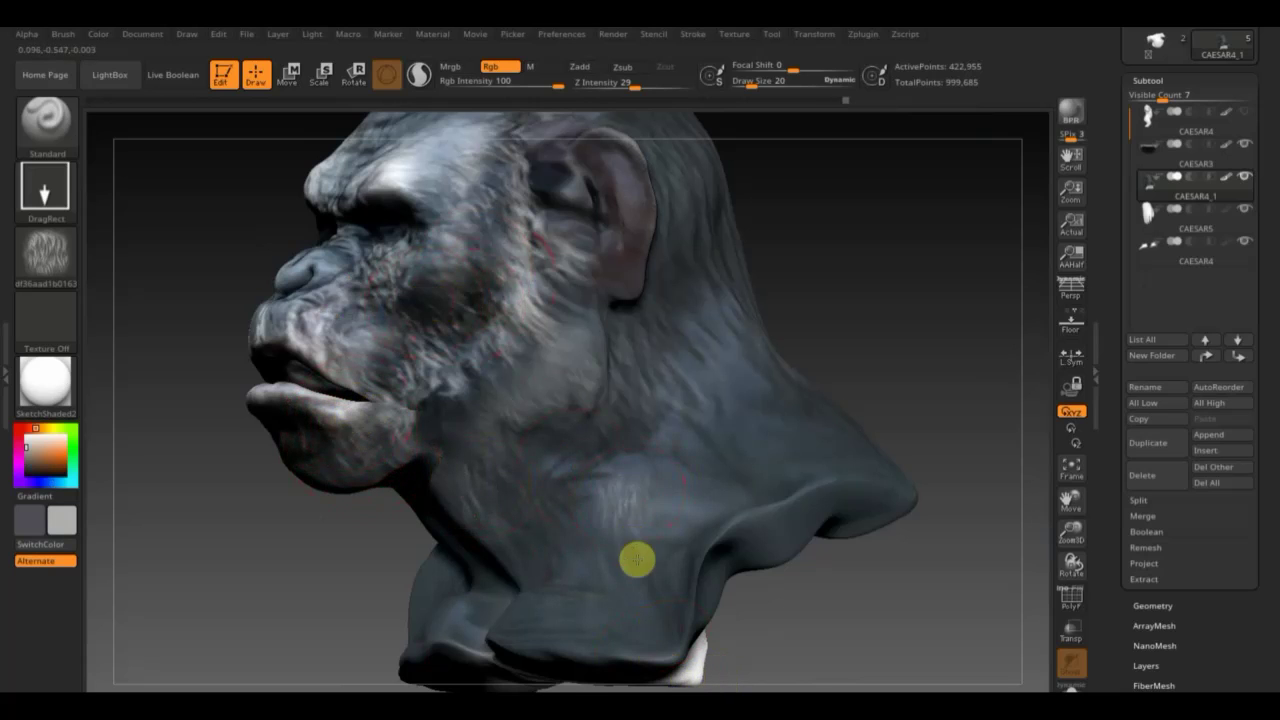
{"action": "mouse_move", "coordinate": [658, 598]}
{"action": "left_mouse_down"}
{"action": "mouse_move", "coordinate": [694, 663]}
{"action": "mouse_move", "coordinate": [486, 603]}
{"action": "mouse_move", "coordinate": [385, 421]}
{"action": "mouse_move", "coordinate": [491, 366]}
{"action": "mouse_move", "coordinate": [556, 377]}
{"action": "mouse_move", "coordinate": [600, 420]}
{"action": "mouse_move", "coordinate": [648, 333]}
{"action": "mouse_move", "coordinate": [600, 309]}
{"action": "mouse_move", "coordinate": [577, 317]}
{"action": "mouse_move", "coordinate": [558, 358]}
{"action": "left_mouse_up"}
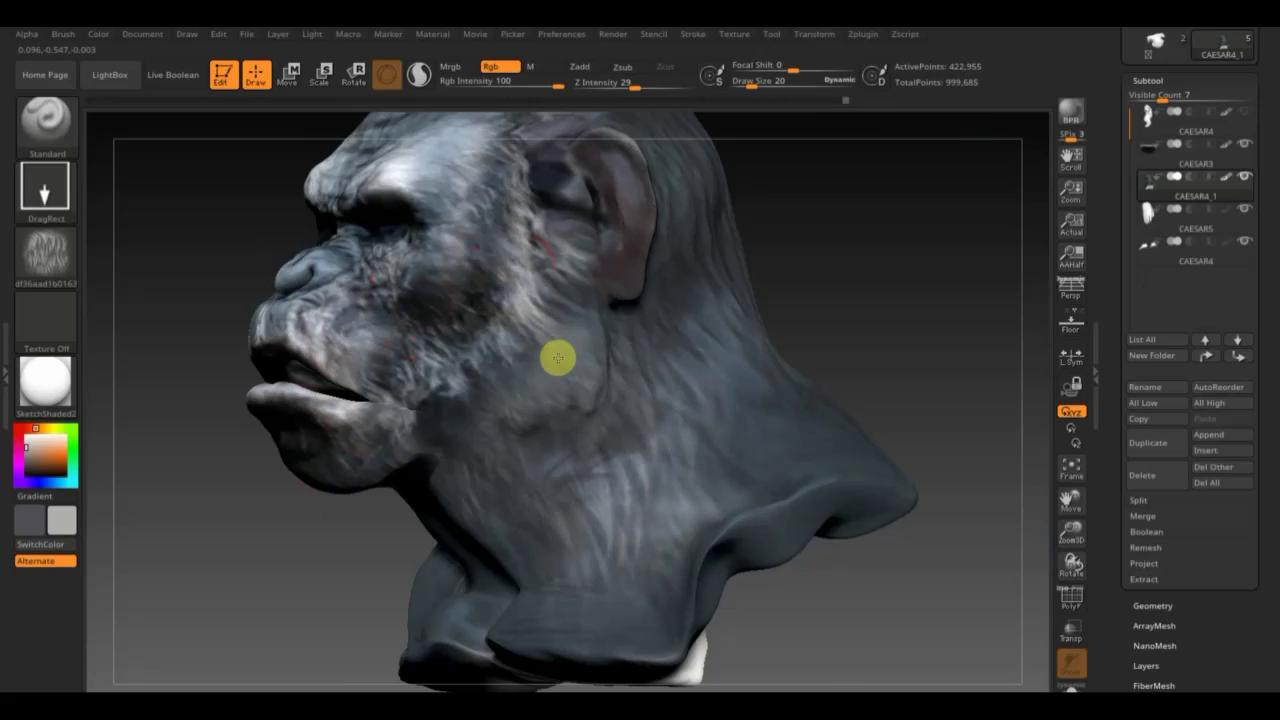
{"action": "left_click_drag", "start_coordinate": [771, 429], "coordinate": [696, 248]}
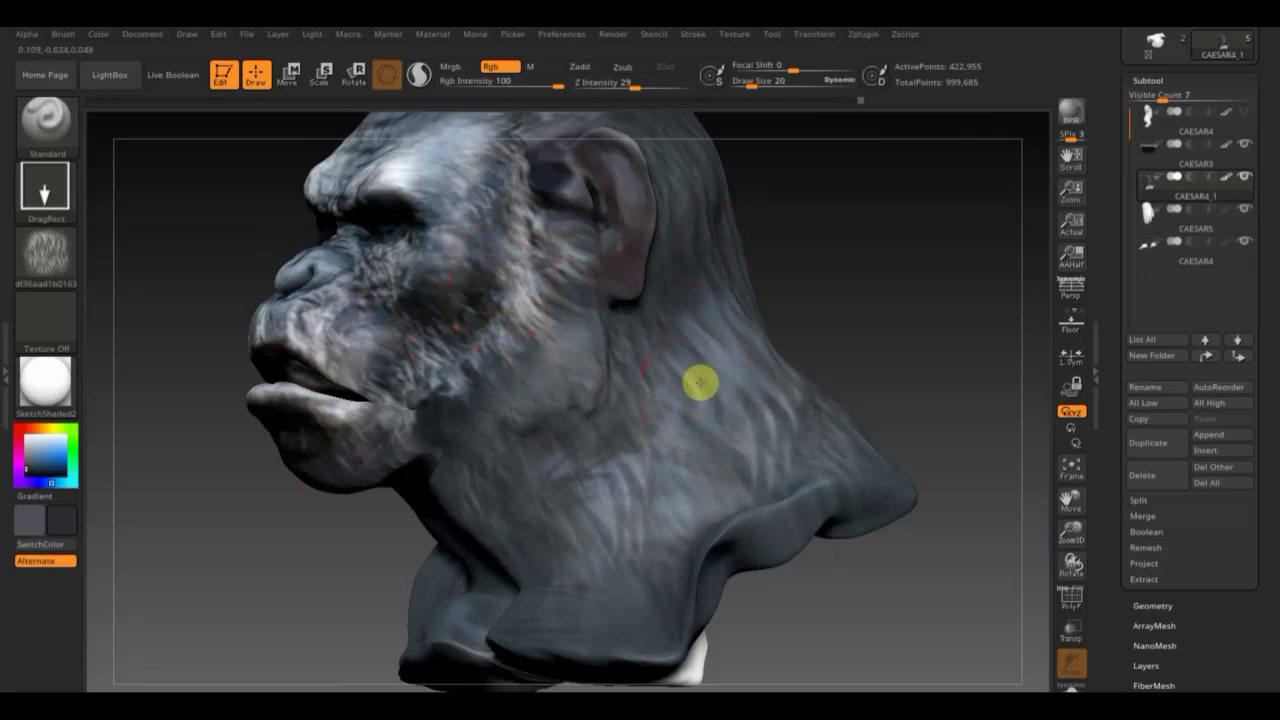
{"action": "mouse_move", "coordinate": [709, 408]}
{"action": "left_mouse_down"}
{"action": "mouse_move", "coordinate": [651, 443]}
{"action": "mouse_move", "coordinate": [781, 485]}
{"action": "left_mouse_up"}
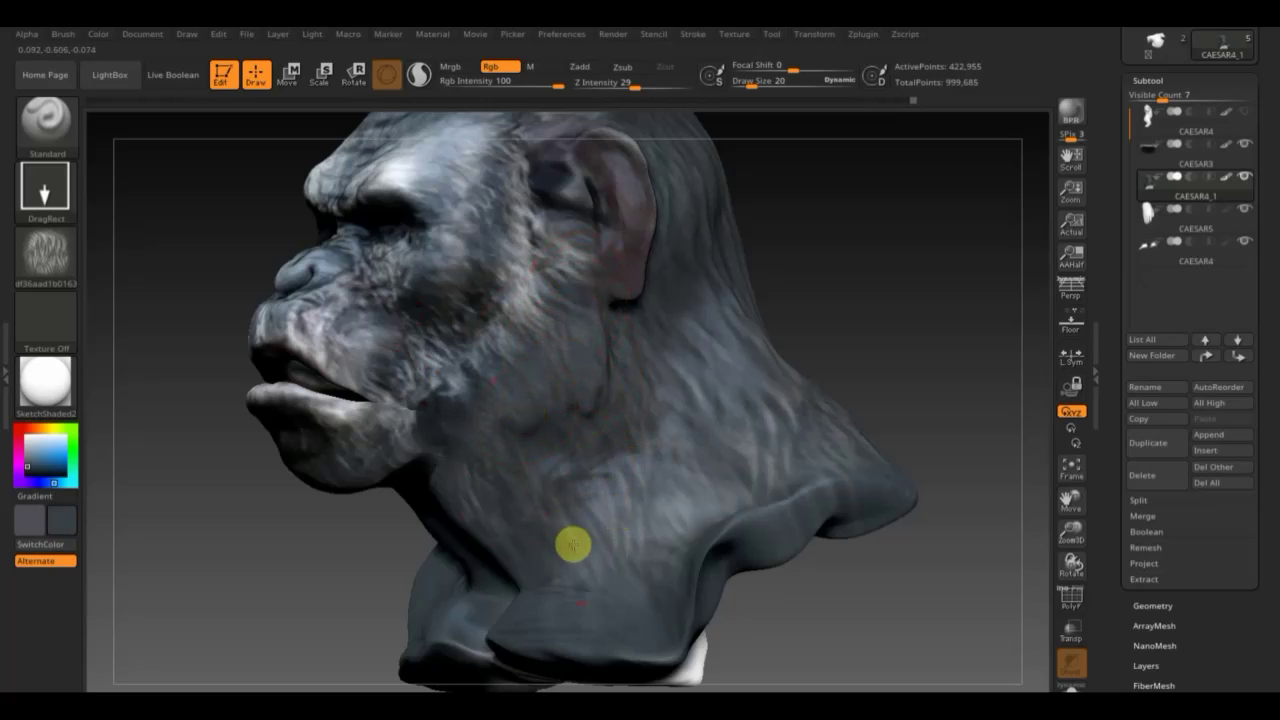
{"action": "mouse_move", "coordinate": [860, 365]}
{"action": "left_mouse_down"}
{"action": "mouse_move", "coordinate": [931, 337]}
{"action": "mouse_move", "coordinate": [894, 391]}
{"action": "left_mouse_up"}
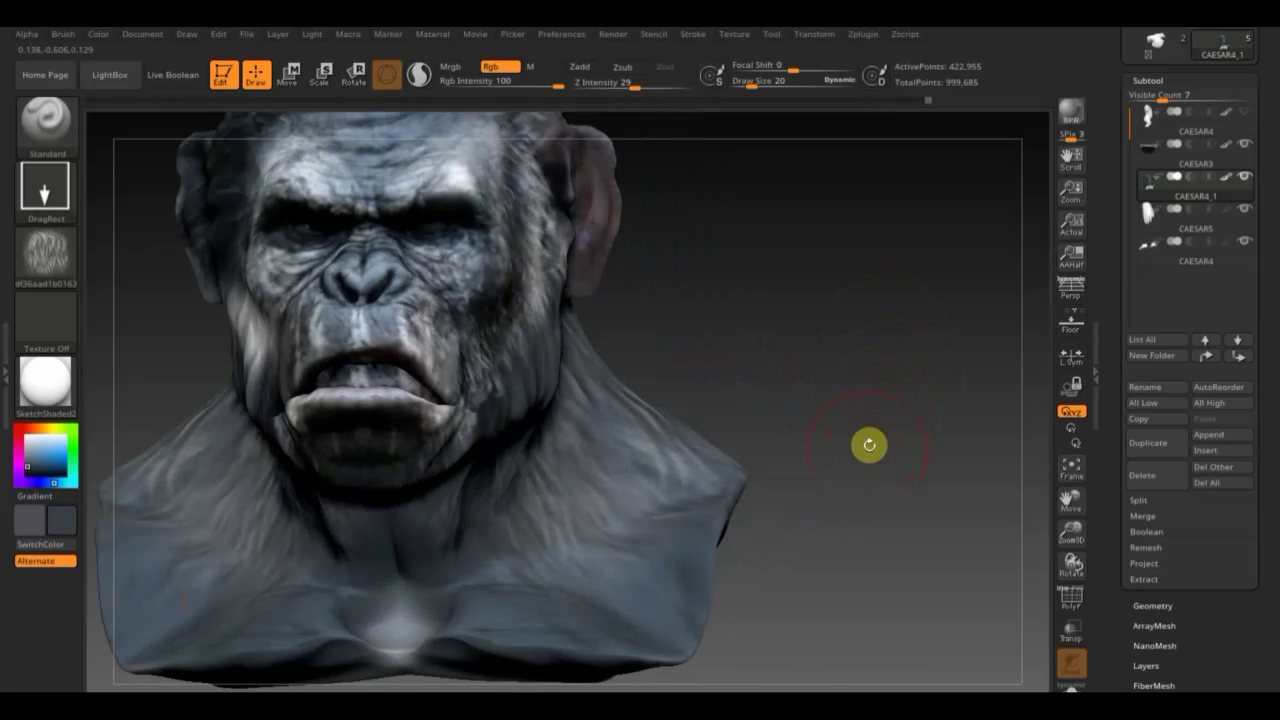
Undo the accidental lip deformation and sample a dark blue-grey from the skin.
{"action": "mouse_move", "coordinate": [869, 444]}
{"action": "left_mouse_down"}
{"action": "mouse_move", "coordinate": [849, 363]}
{"action": "mouse_move", "coordinate": [857, 377]}
{"action": "mouse_move", "coordinate": [749, 454]}
{"action": "mouse_move", "coordinate": [797, 518]}
{"action": "left_mouse_up"}
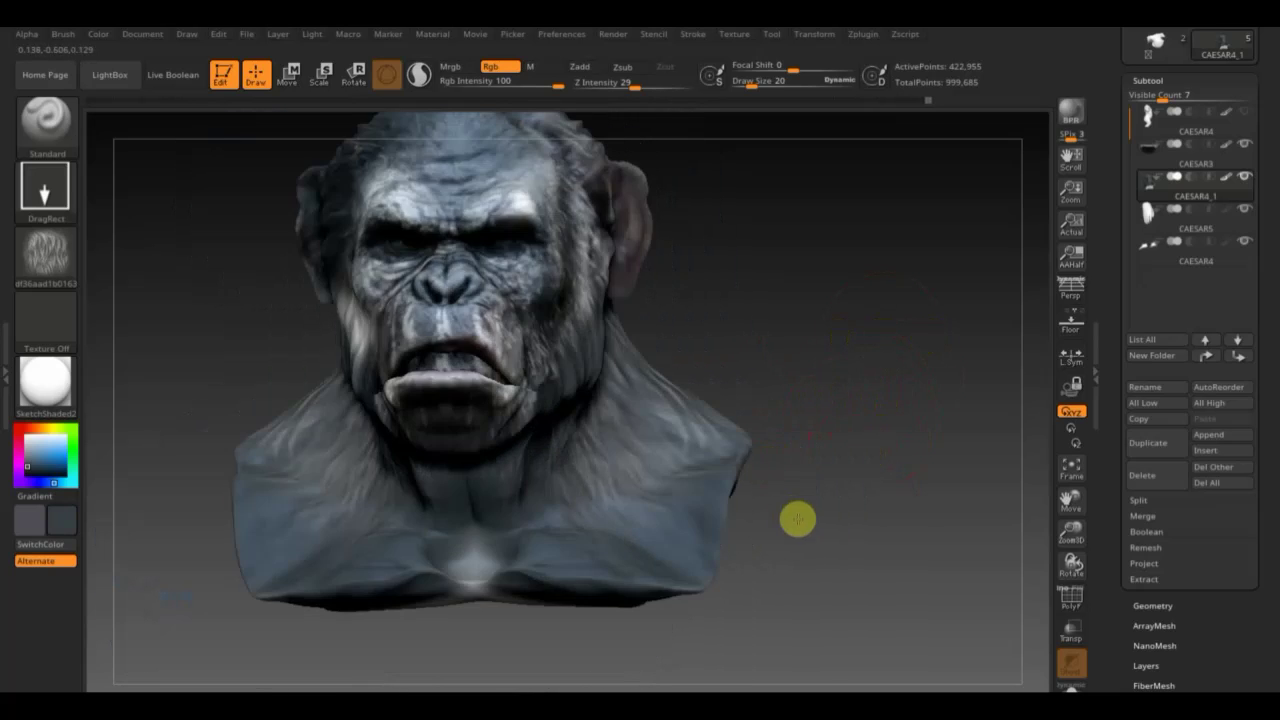
{"action": "left_click", "coordinate": [656, 541]}
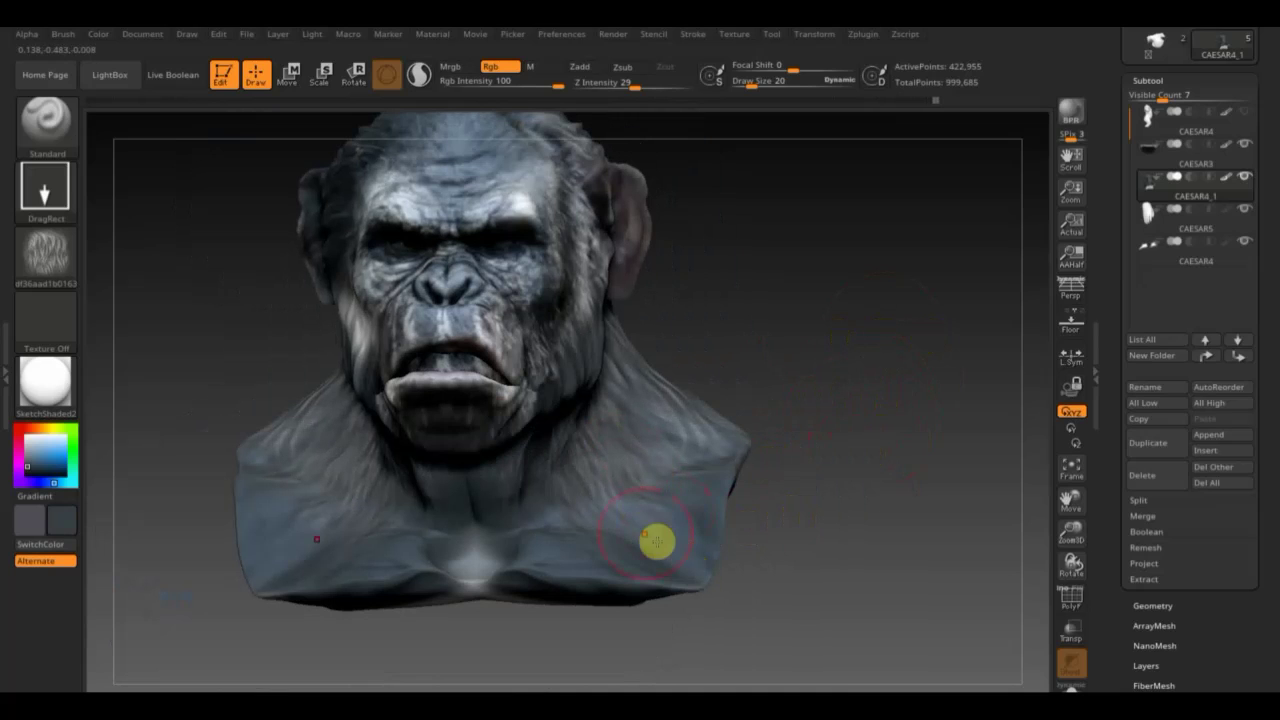
{"action": "left_click", "coordinate": [507, 391]}
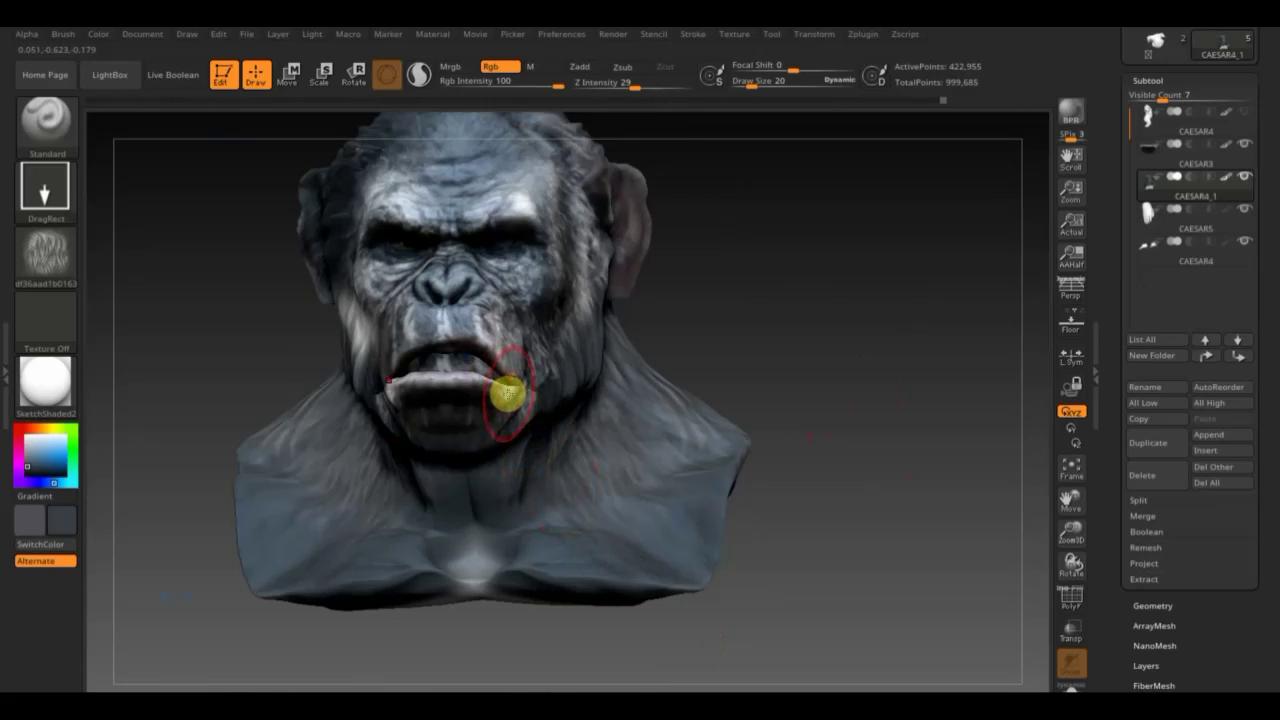
{"action": "key", "text": "ctrl+z"}
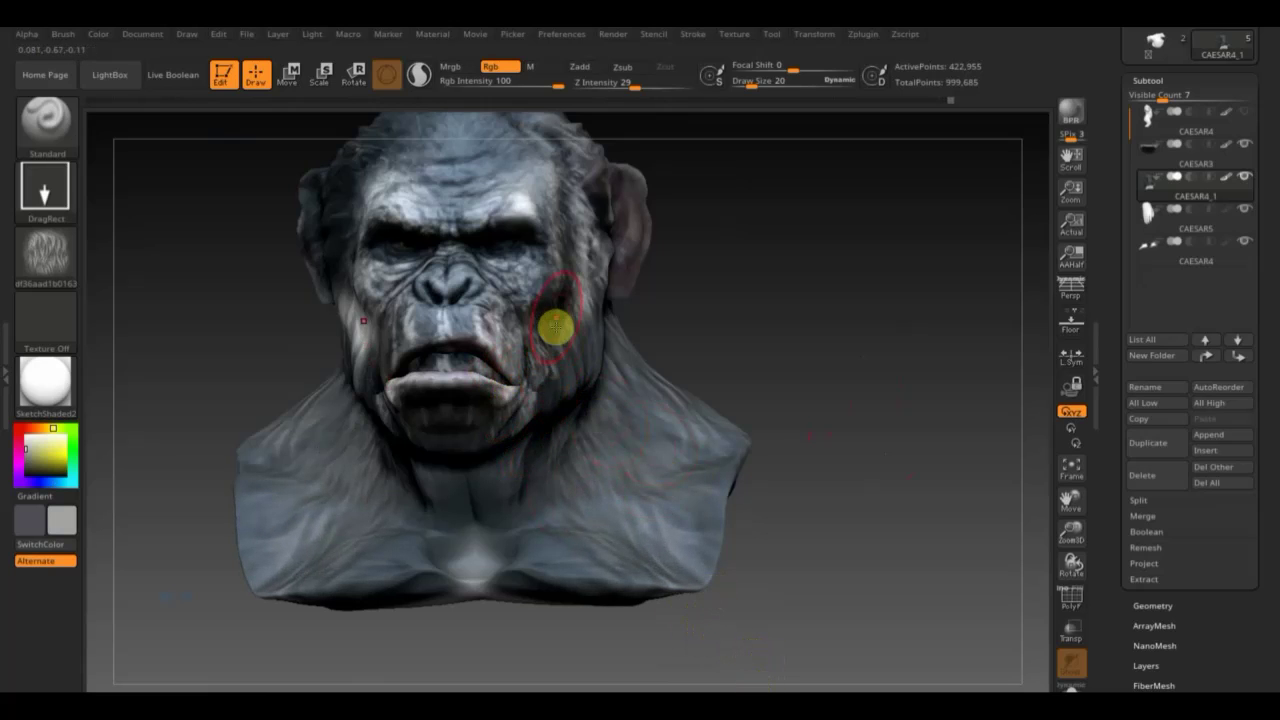
{"action": "key", "text": "c"}
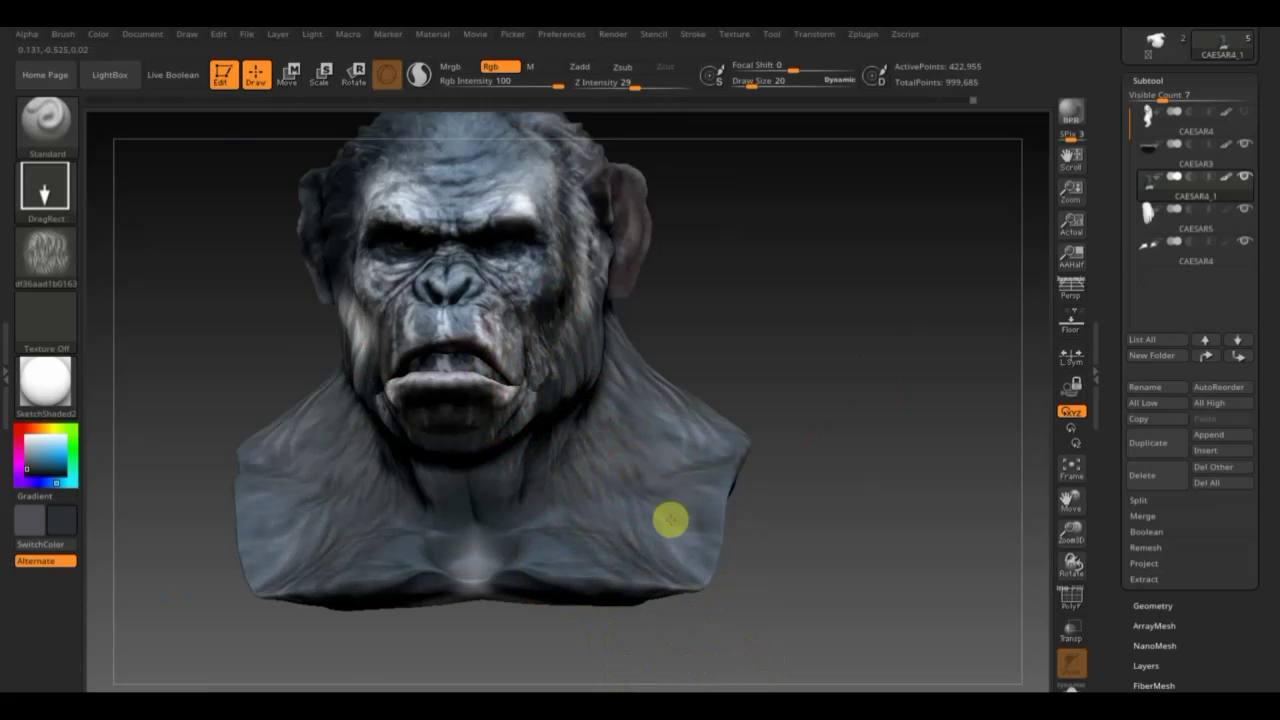
{"action": "left_click_drag", "start_coordinate": [812, 567], "coordinate": [862, 565]}
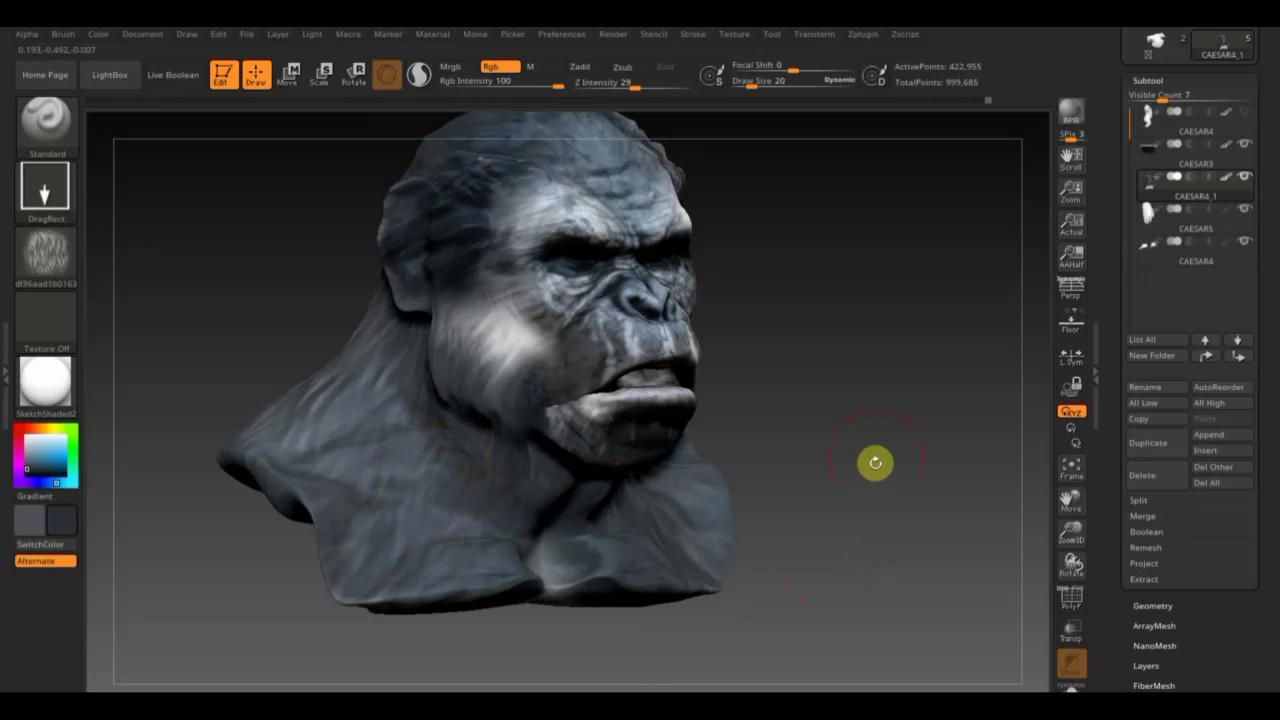
{"action": "mouse_move", "coordinate": [874, 460]}
{"action": "left_mouse_down"}
{"action": "mouse_move", "coordinate": [851, 457]}
{"action": "mouse_move", "coordinate": [908, 391]}
{"action": "left_mouse_up"}
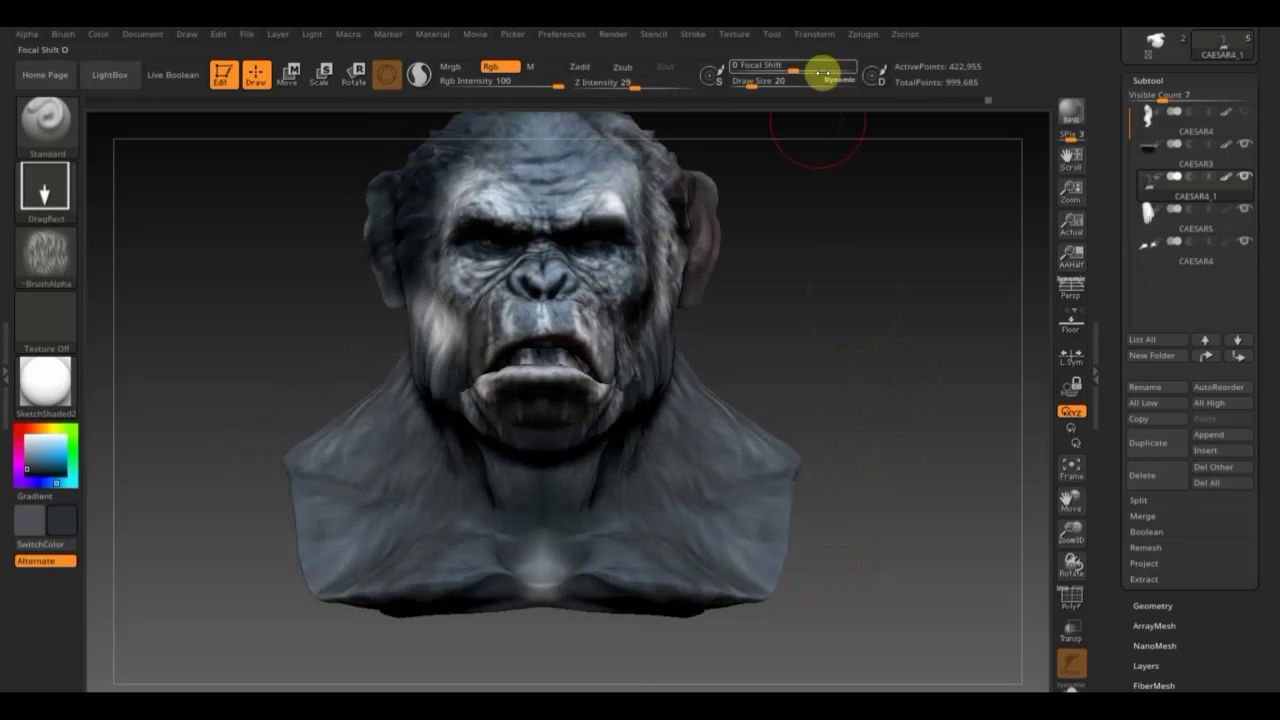
Set a FreeHand, Alpha Off brush at Draw Size 9 and paint a fine stroke down the ear.
{"action": "left_click_drag", "start_coordinate": [749, 77], "coordinate": [748, 86]}
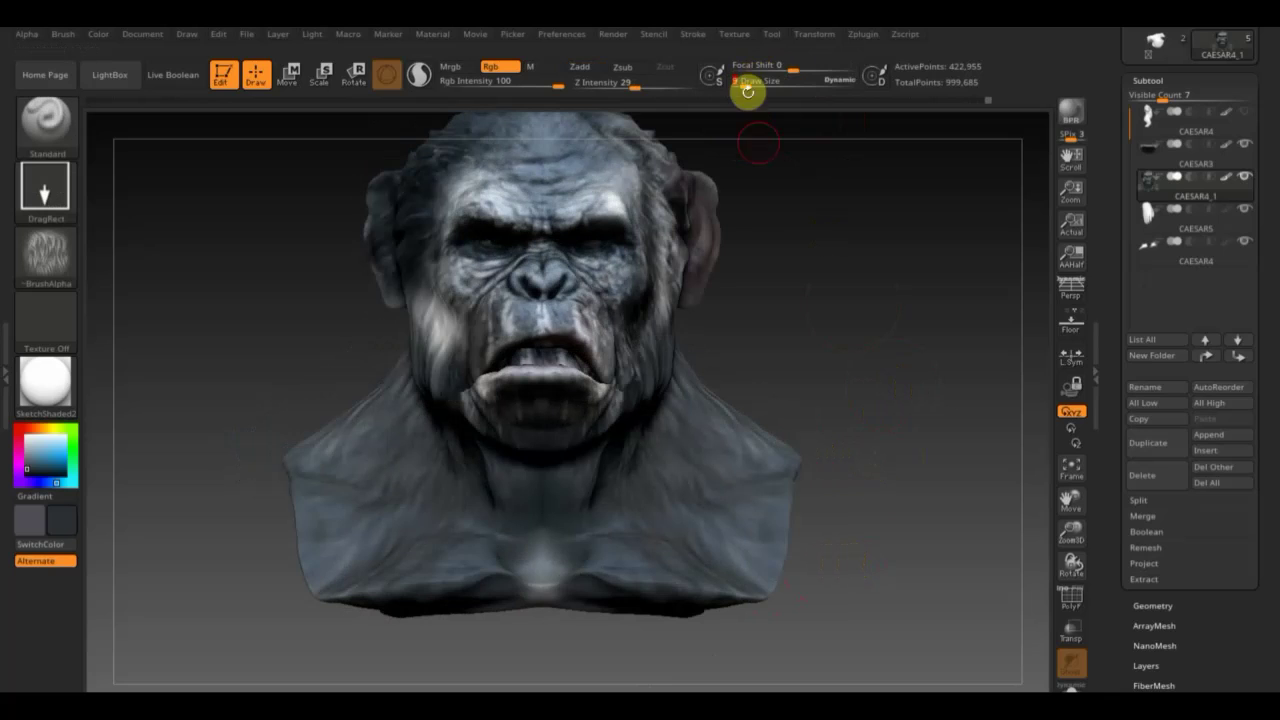
{"action": "mouse_move", "coordinate": [790, 200]}
{"action": "left_mouse_down", "text": "alt"}
{"action": "mouse_move", "coordinate": [769, 380]}
{"action": "mouse_move", "coordinate": [660, 373]}
{"action": "left_mouse_up", "text": "alt"}
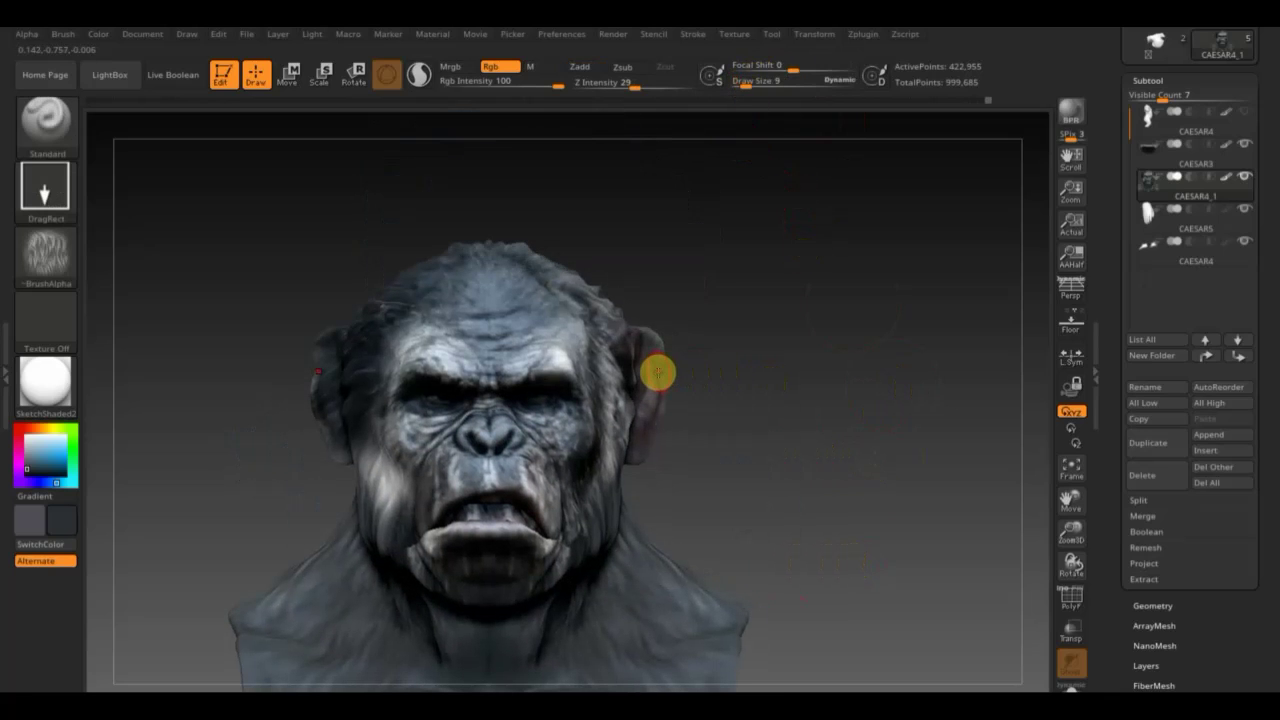
{"action": "left_click", "coordinate": [46, 250]}
{"action": "left_click", "coordinate": [107, 260]}
{"action": "left_click", "coordinate": [50, 188]}
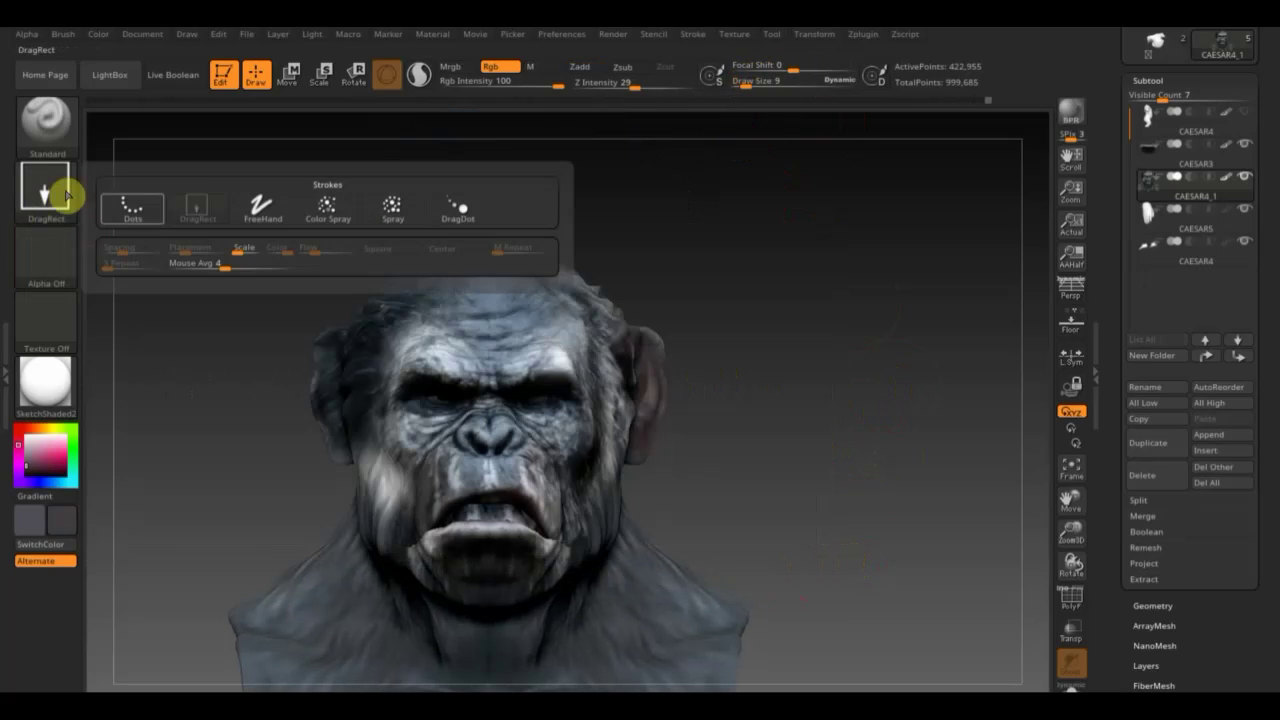
{"action": "left_click", "coordinate": [261, 213]}
{"action": "left_click_drag", "start_coordinate": [683, 363], "coordinate": [600, 376]}
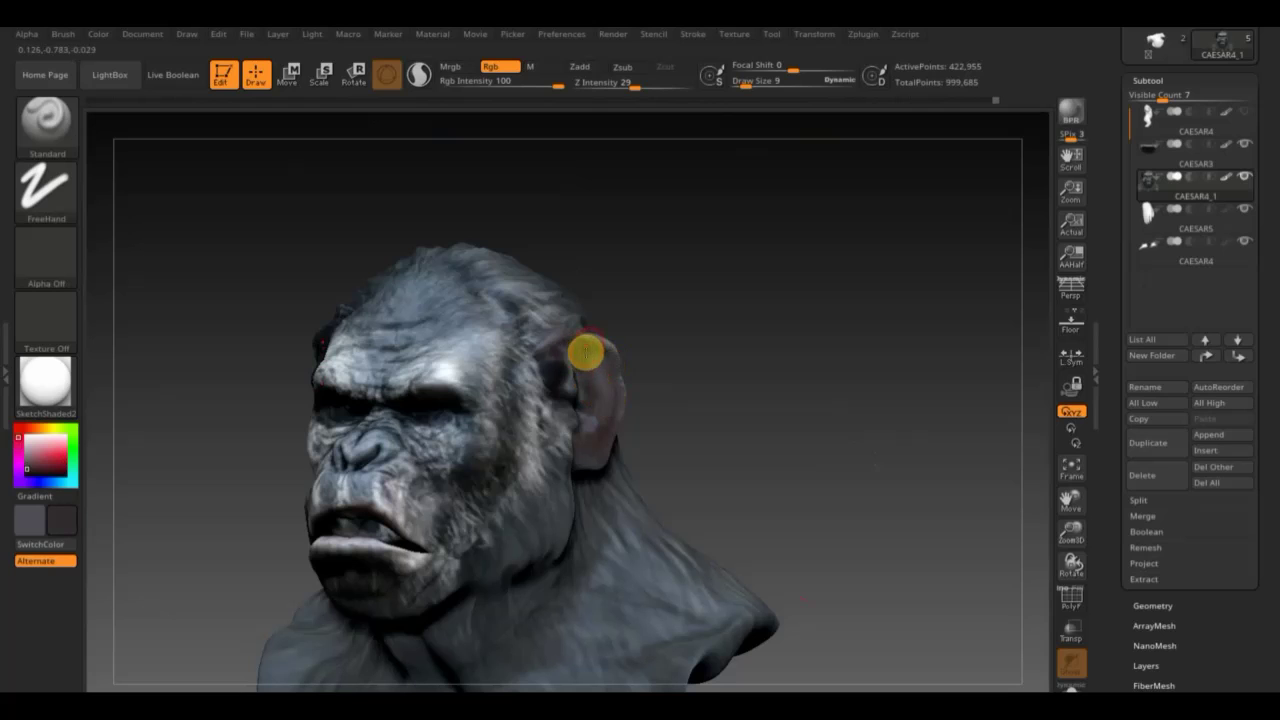
{"action": "left_click_drag", "start_coordinate": [586, 352], "coordinate": [616, 428]}
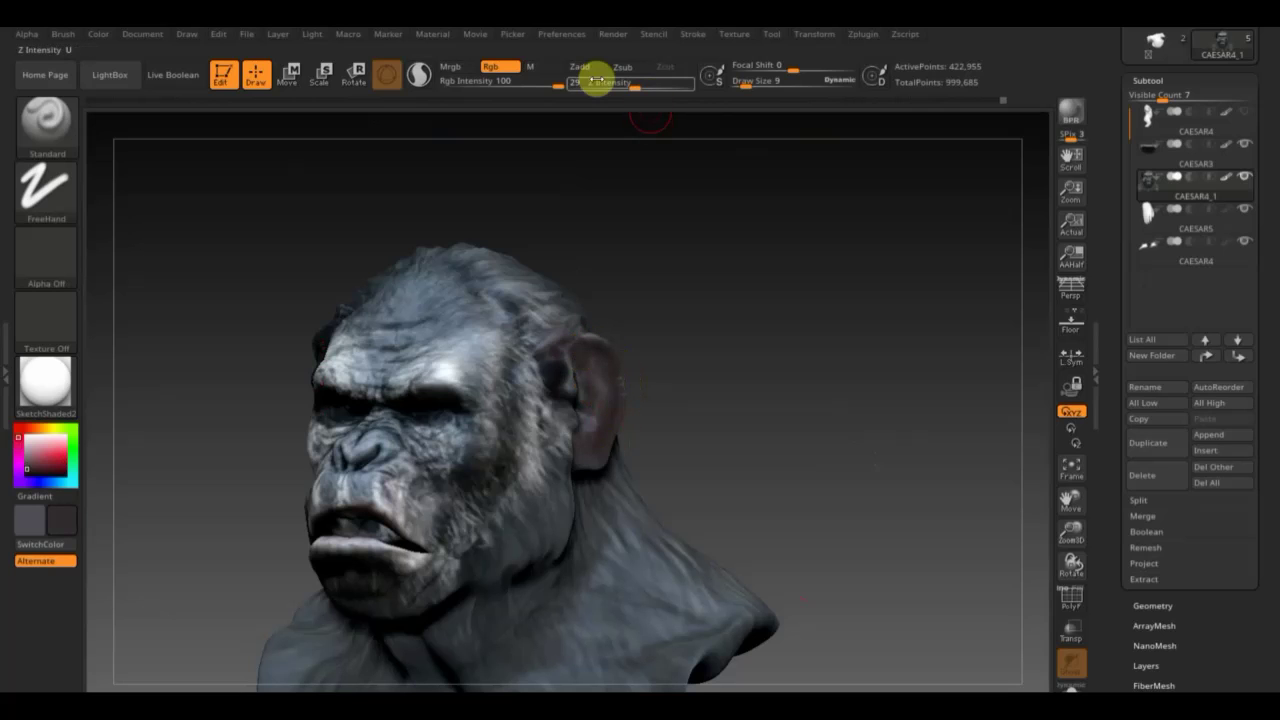
At lowered Rgb Intensity, tint the ape's ears pinkish-red, undoing a stray red stroke.
{"action": "left_click_drag", "start_coordinate": [557, 86], "coordinate": [508, 90]}
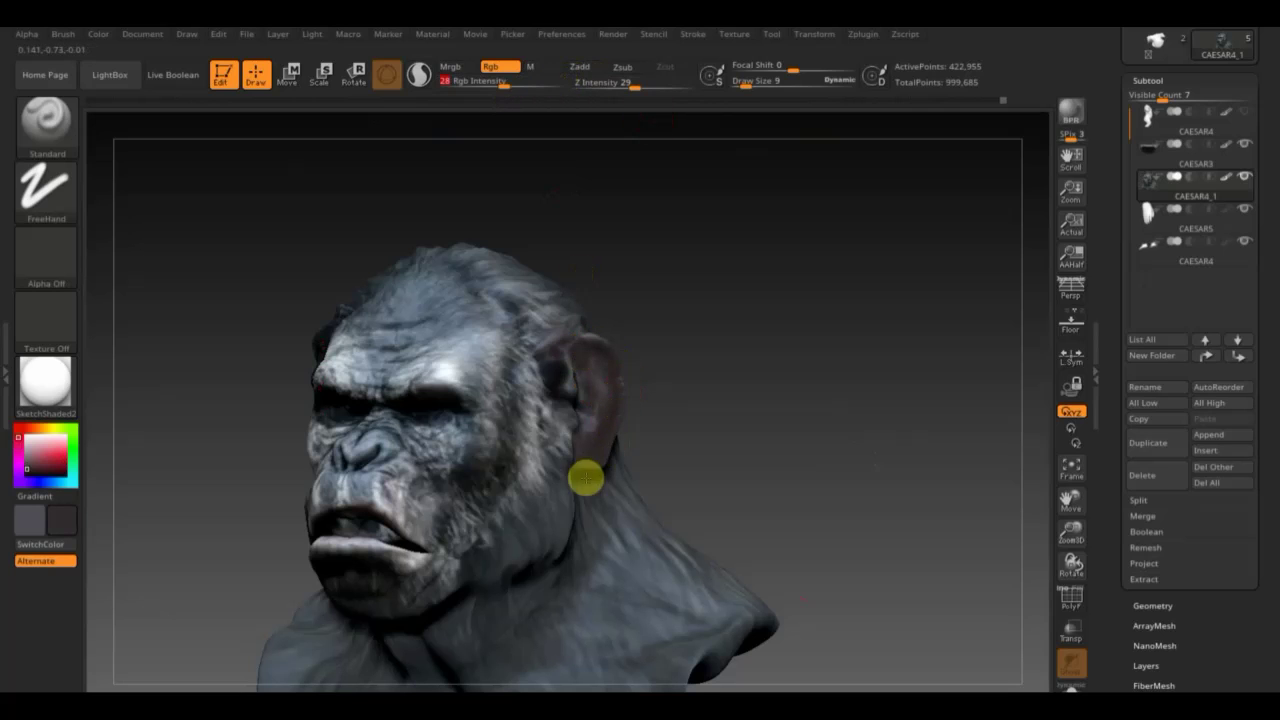
{"action": "right_click_drag", "start_coordinate": [594, 329], "coordinate": [618, 371]}
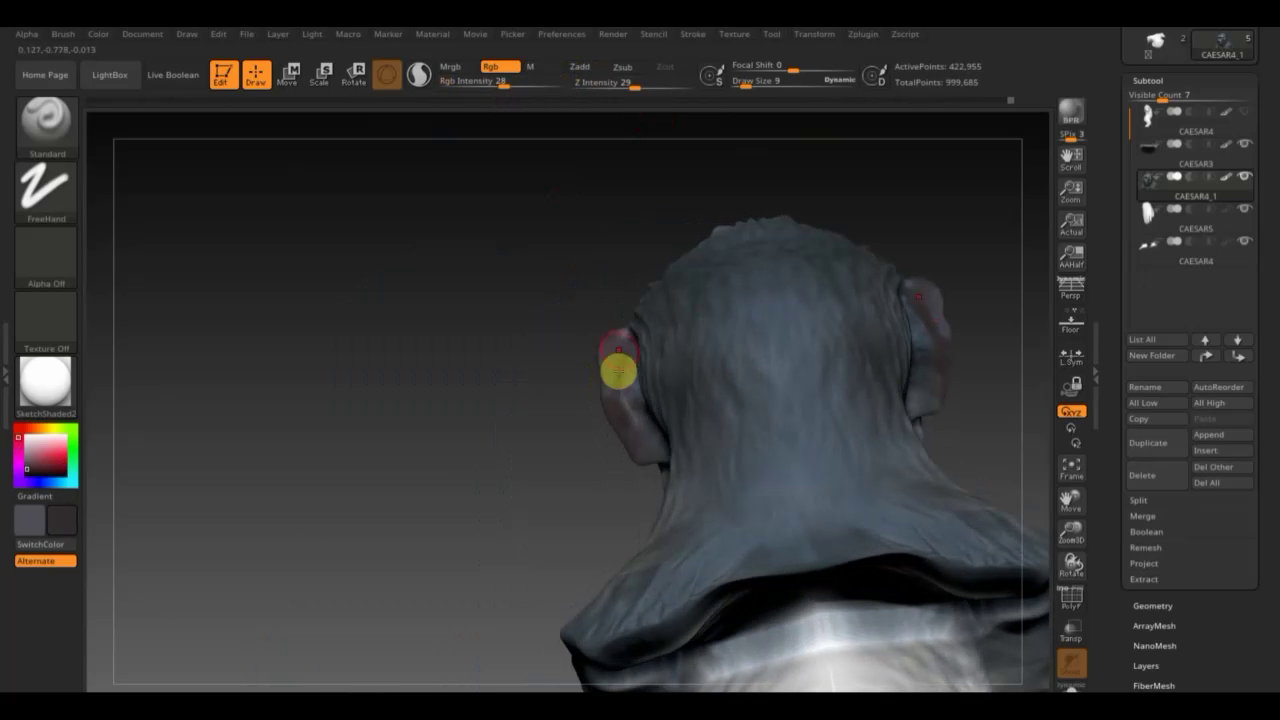
{"action": "left_click_drag", "start_coordinate": [619, 346], "coordinate": [629, 416]}
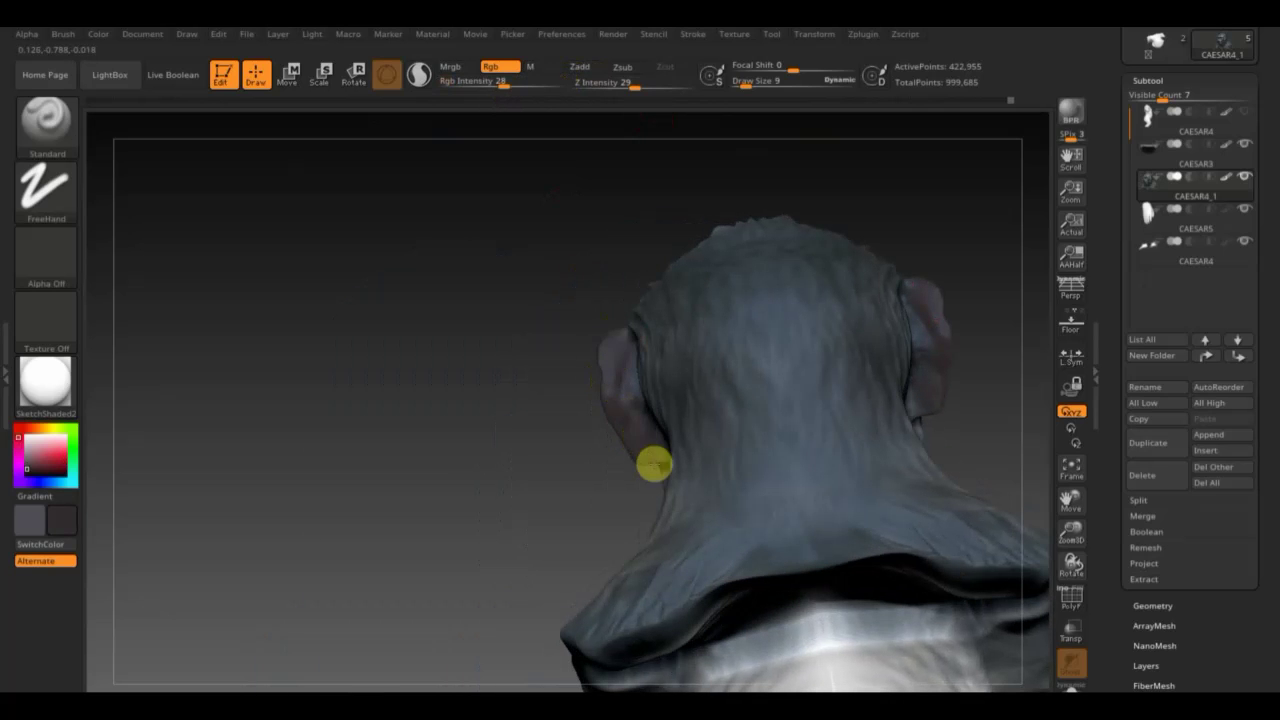
{"action": "mouse_move", "coordinate": [654, 464]}
{"action": "right_mouse_down"}
{"action": "mouse_move", "coordinate": [646, 383]}
{"action": "mouse_move", "coordinate": [529, 378]}
{"action": "right_mouse_up"}
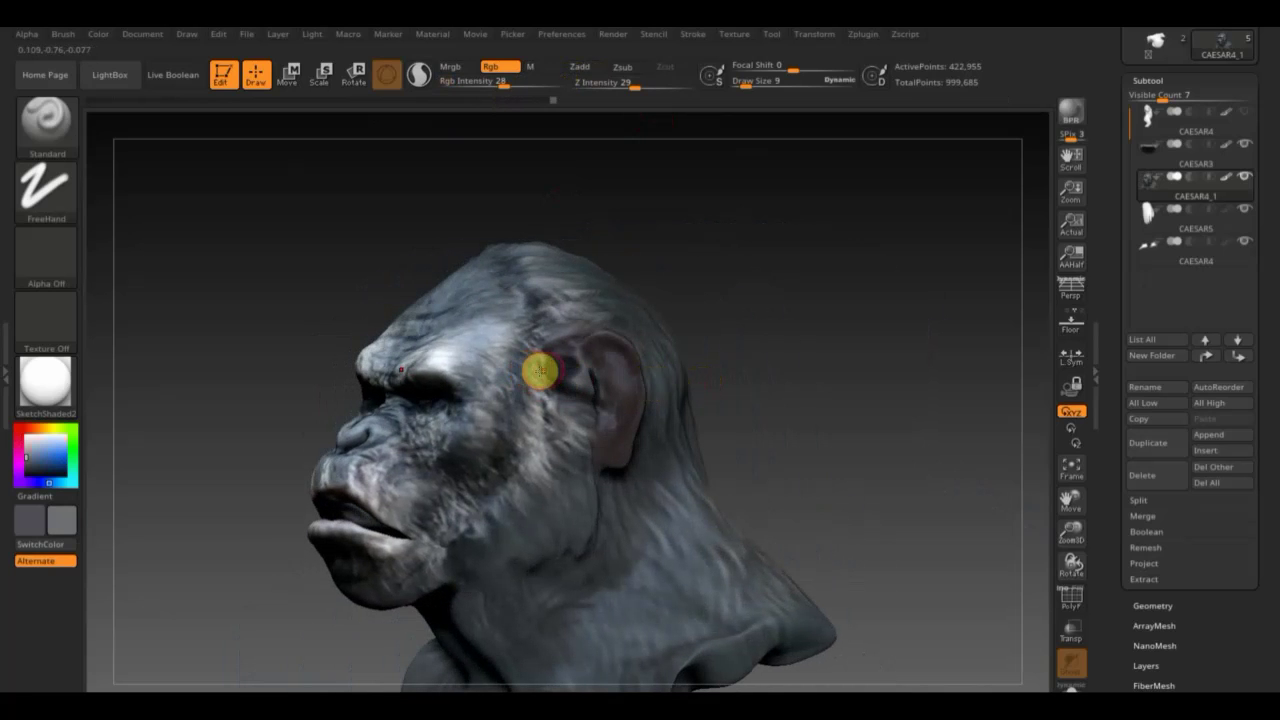
{"action": "left_click_drag", "start_coordinate": [620, 396], "coordinate": [630, 430]}
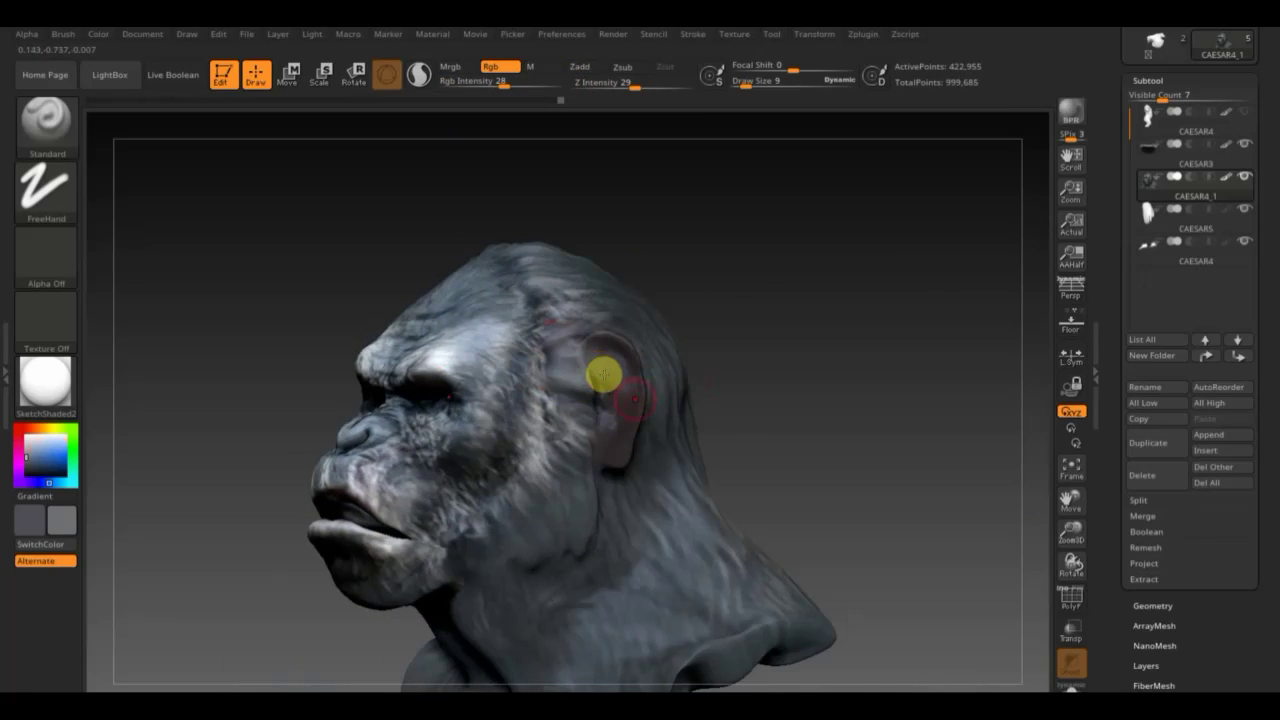
{"action": "right_click_drag", "start_coordinate": [806, 417], "coordinate": [692, 427]}
{"action": "key", "text": "ctrl+z"}
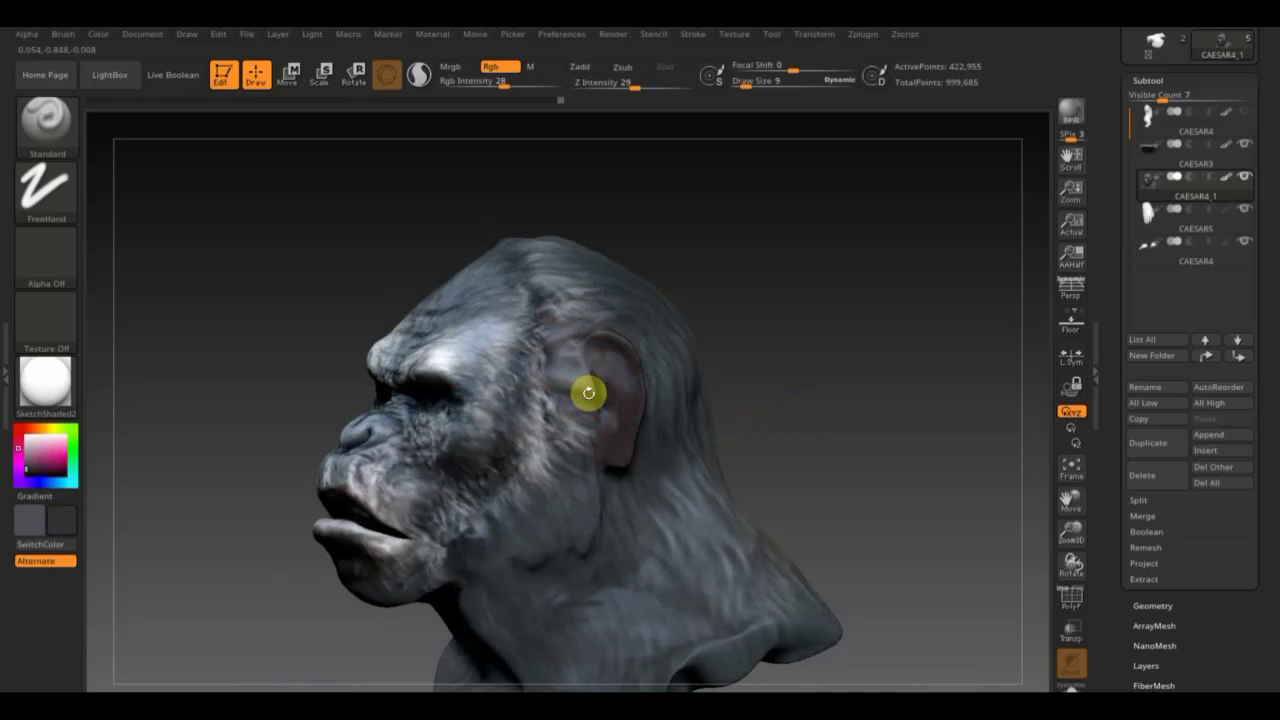
At Rgb Intensity 20, sample blue-grey from the face and blend it from temple to cheek.
{"action": "left_click_drag", "start_coordinate": [500, 86], "coordinate": [473, 98]}
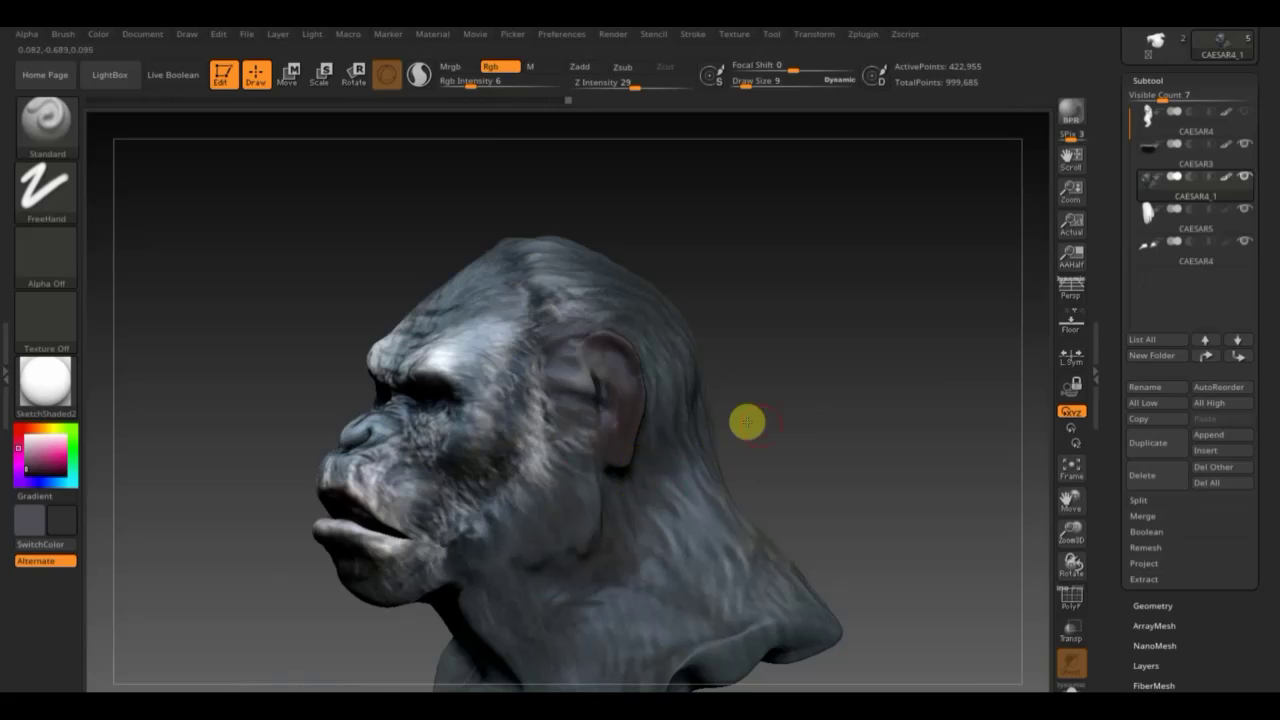
{"action": "left_click_drag", "start_coordinate": [746, 420], "coordinate": [746, 414]}
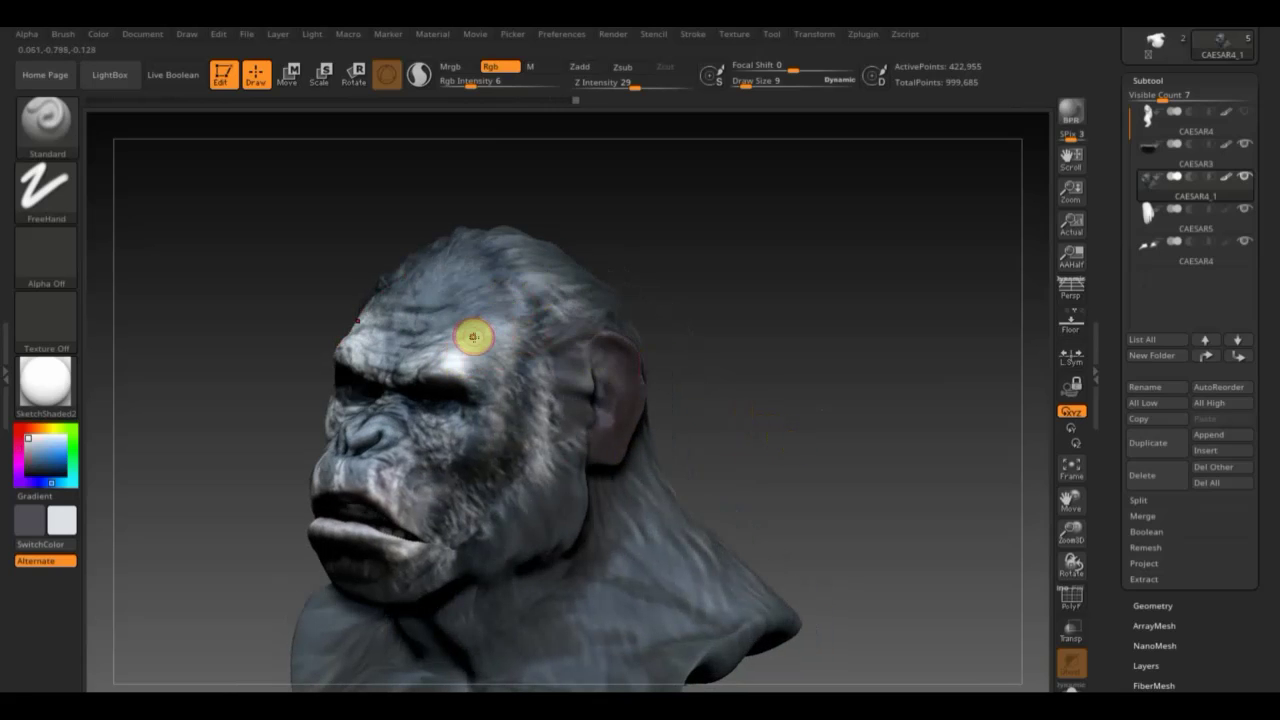
{"action": "key", "text": "c"}
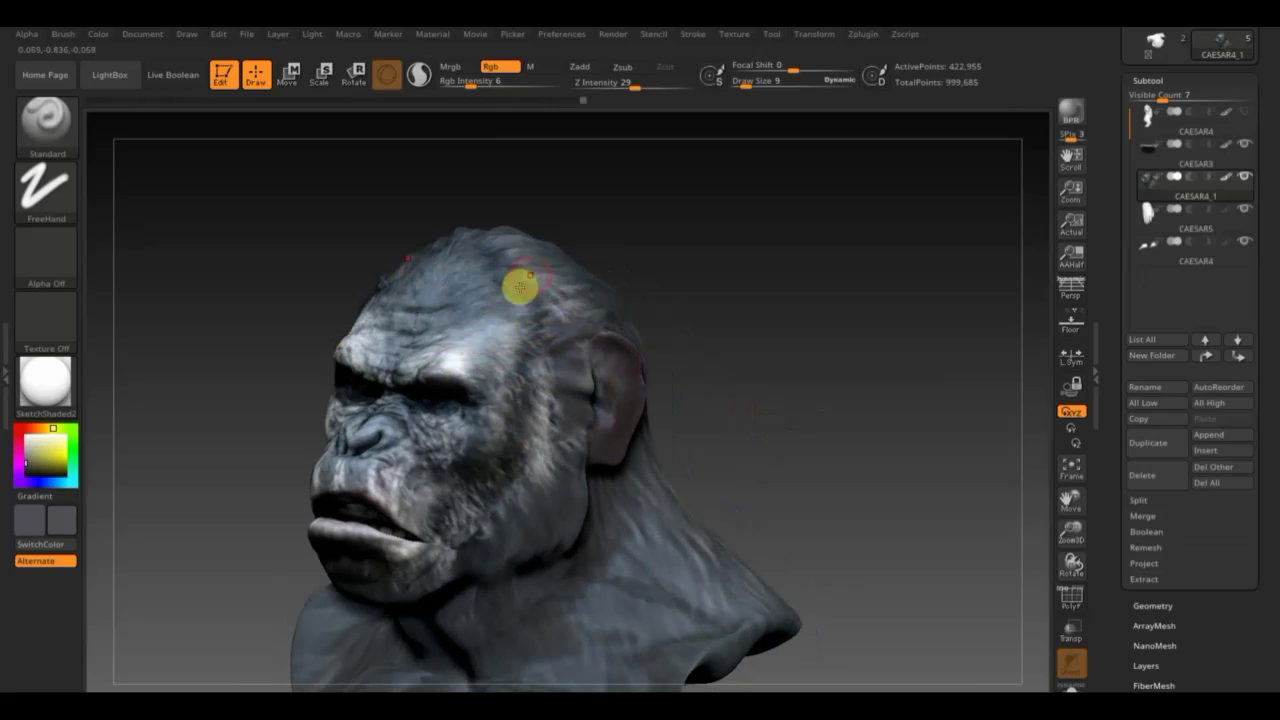
{"action": "left_click", "coordinate": [470, 86]}
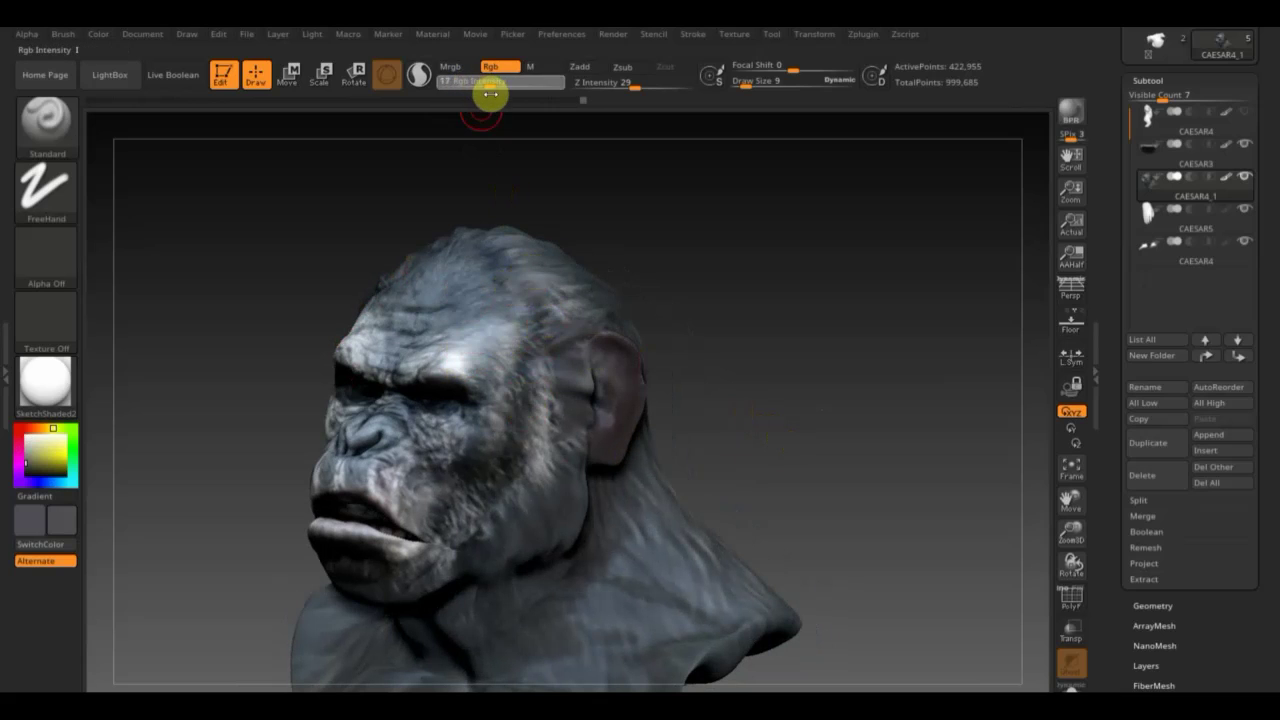
{"action": "left_click_drag", "start_coordinate": [490, 93], "coordinate": [493, 93]}
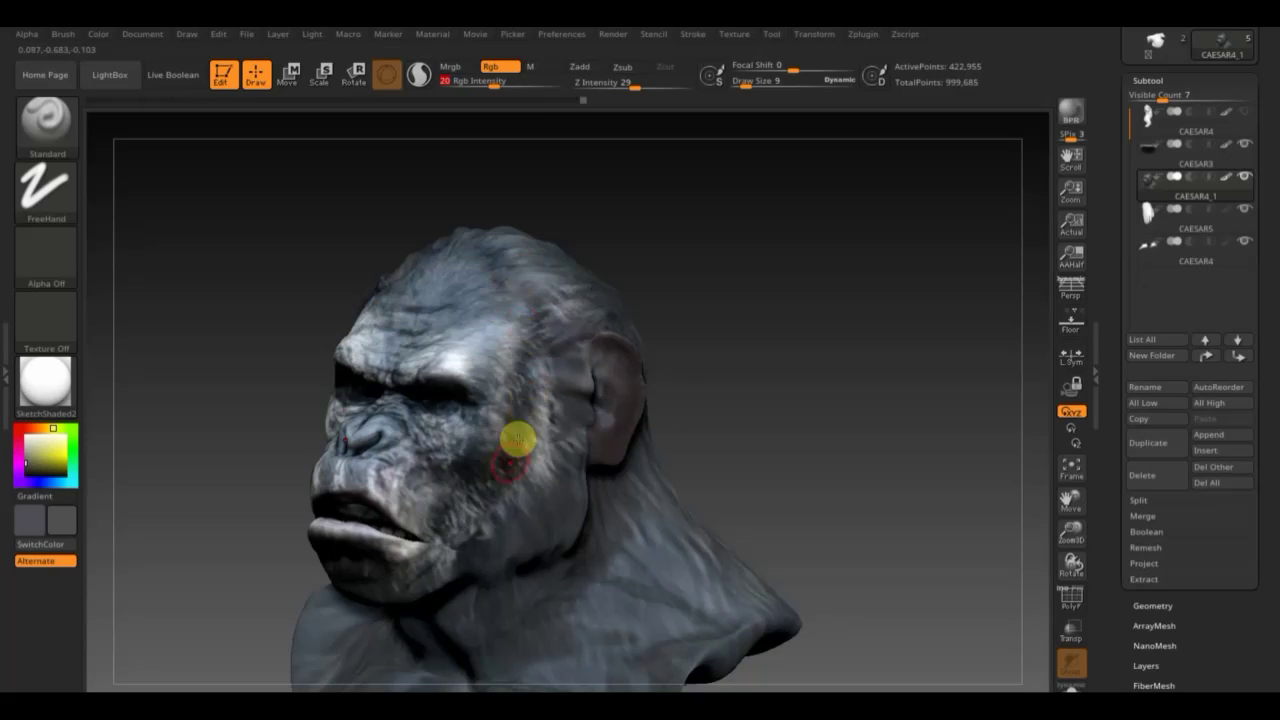
{"action": "key", "text": "c"}
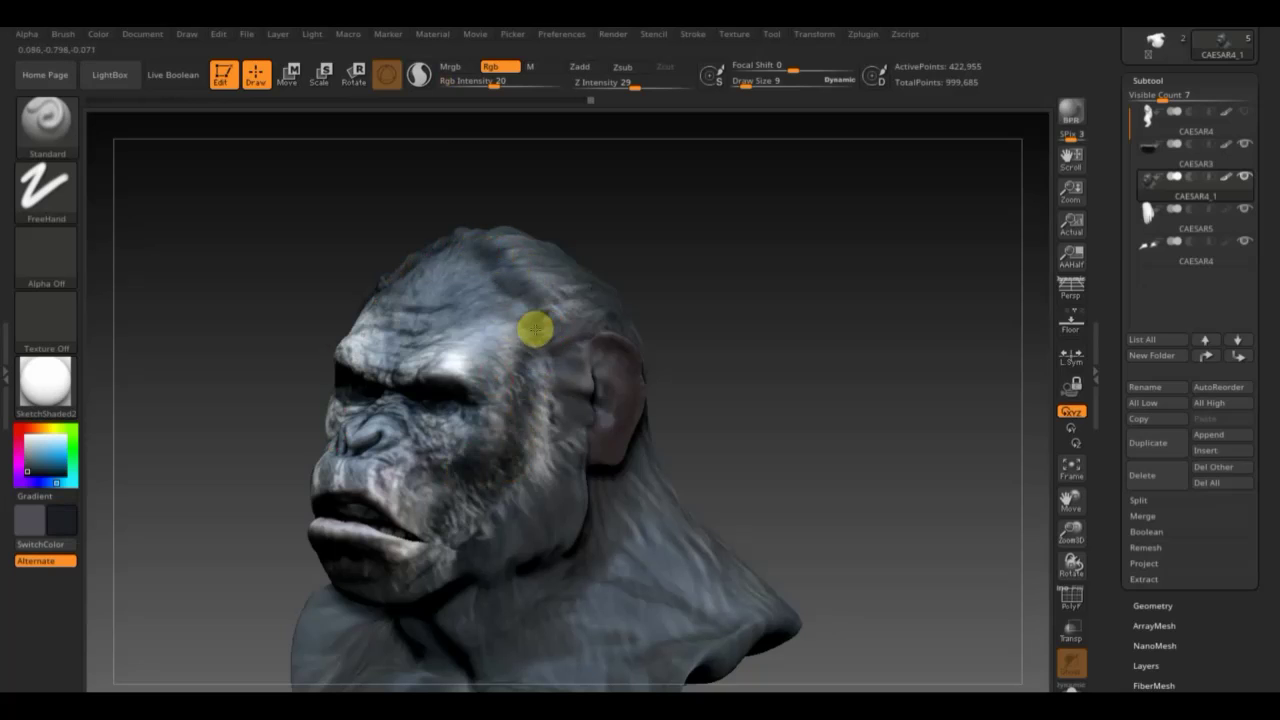
{"action": "left_click_drag", "start_coordinate": [541, 360], "coordinate": [568, 477]}
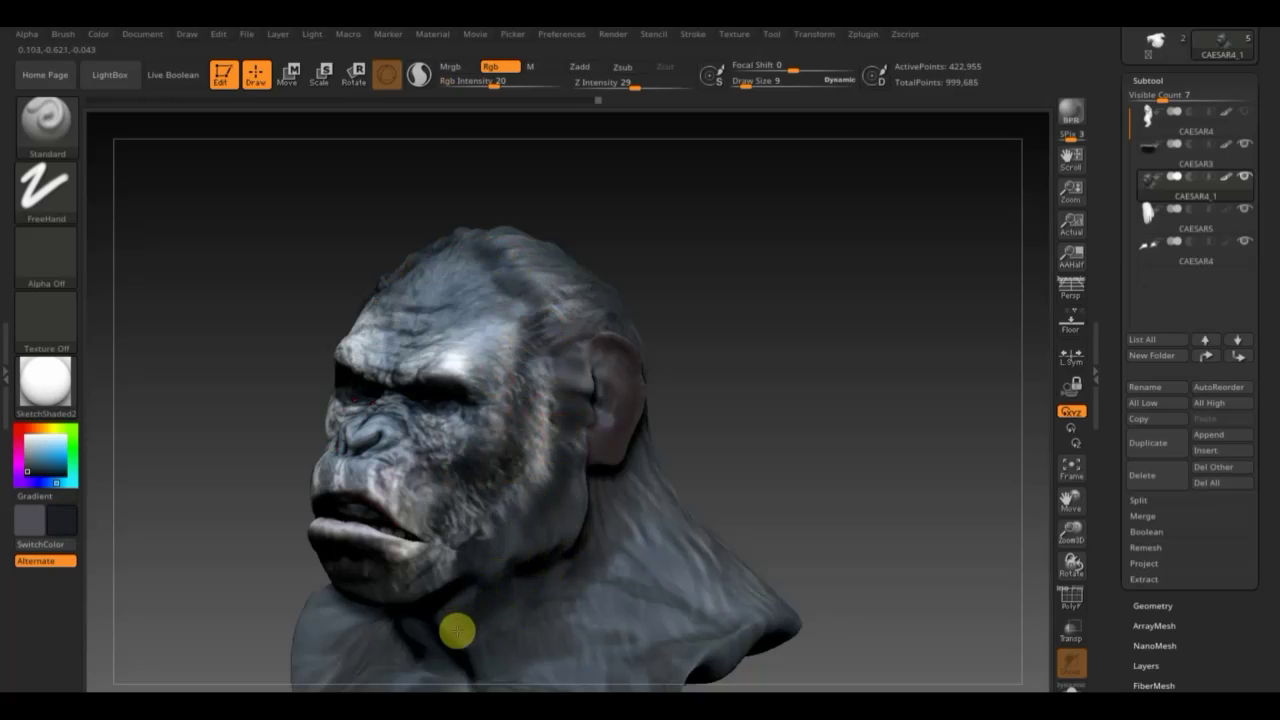
{"action": "mouse_move", "coordinate": [815, 513]}
{"action": "left_mouse_down"}
{"action": "mouse_move", "coordinate": [809, 457]}
{"action": "mouse_move", "coordinate": [711, 497]}
{"action": "left_mouse_up"}
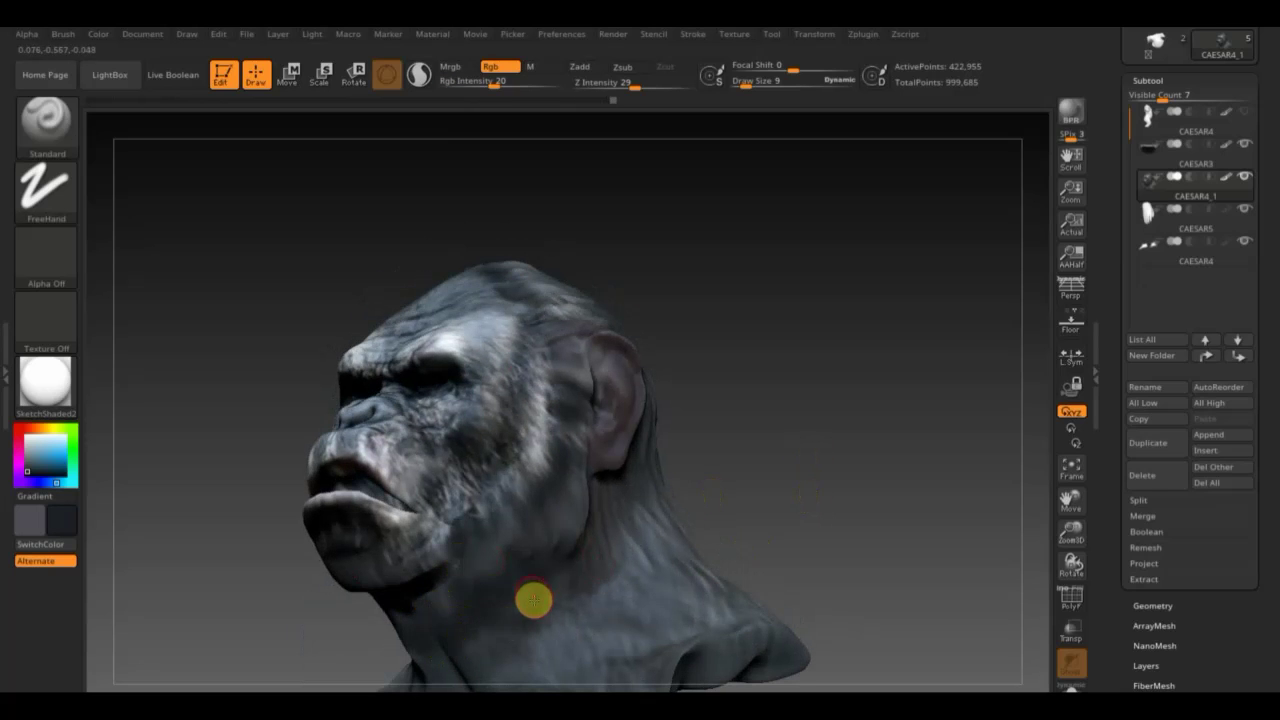
{"action": "left_click_drag", "start_coordinate": [769, 466], "coordinate": [626, 494]}
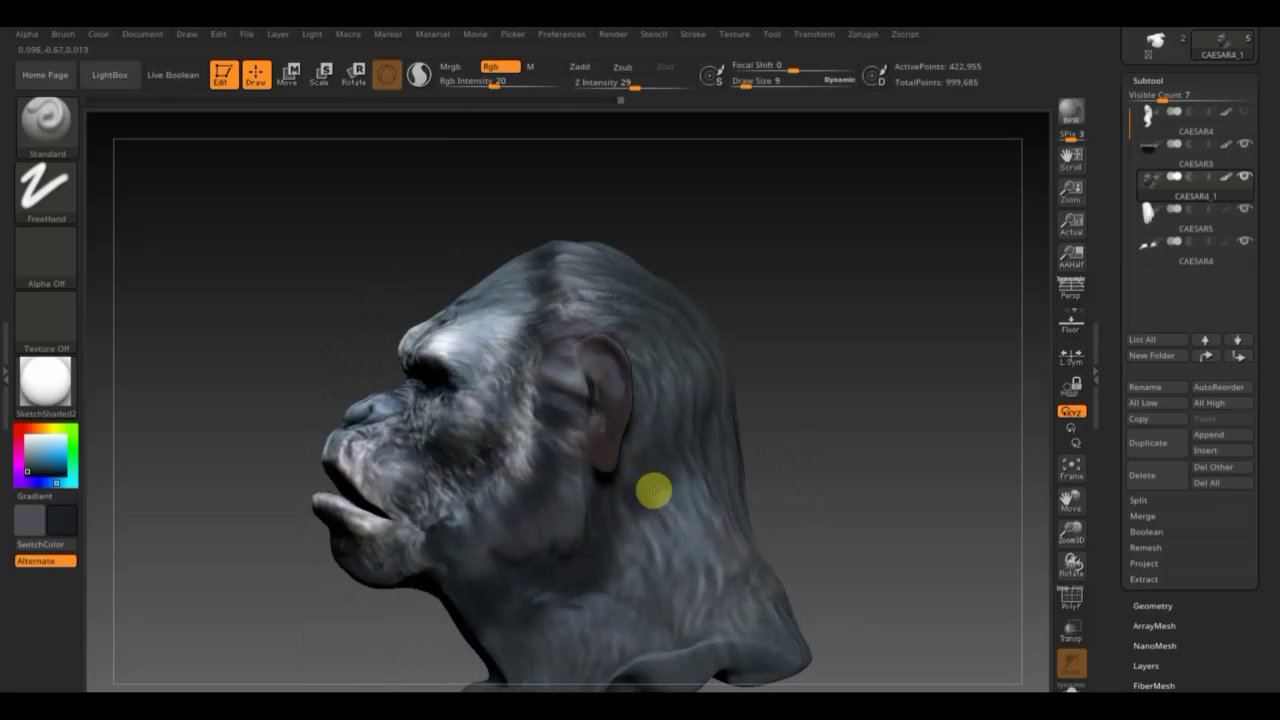
{"action": "left_click_drag", "start_coordinate": [863, 451], "coordinate": [891, 517], "text": "shift"}
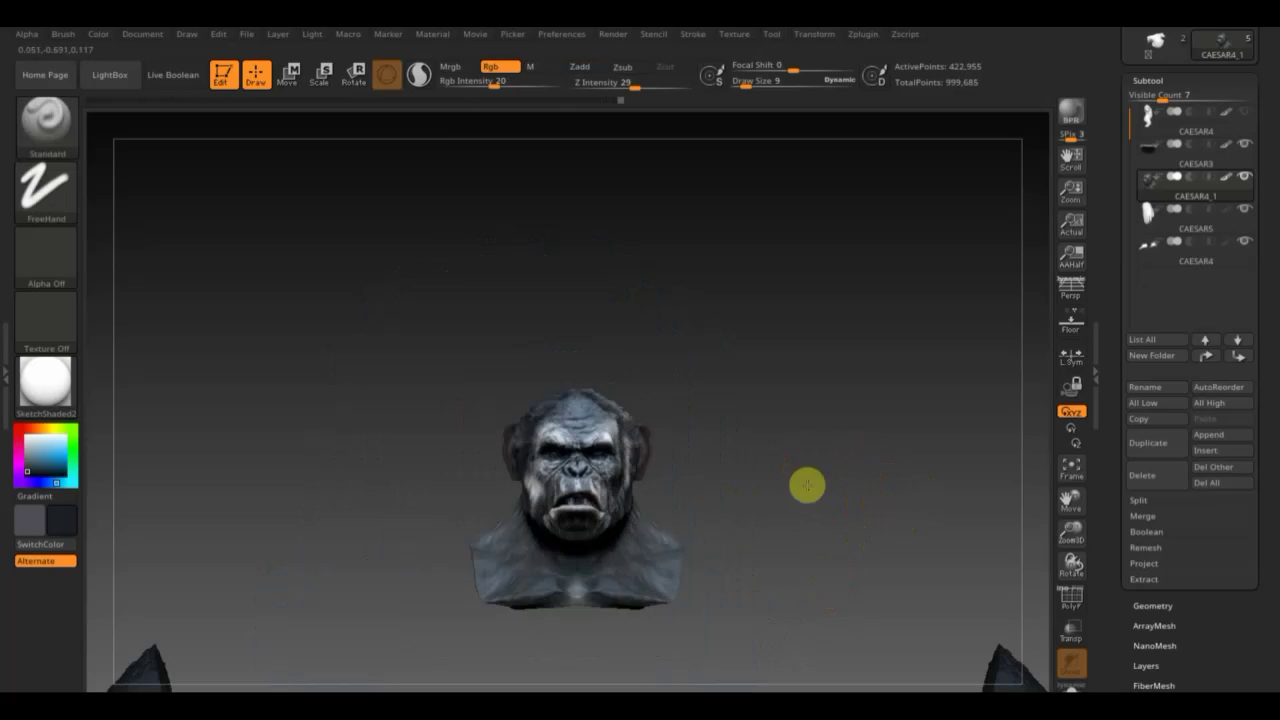
{"action": "mouse_move", "coordinate": [826, 586]}
{"action": "left_mouse_down", "text": "alt"}
{"action": "mouse_move", "coordinate": [808, 465]}
{"action": "mouse_move", "coordinate": [751, 310]}
{"action": "left_mouse_up", "text": "alt"}
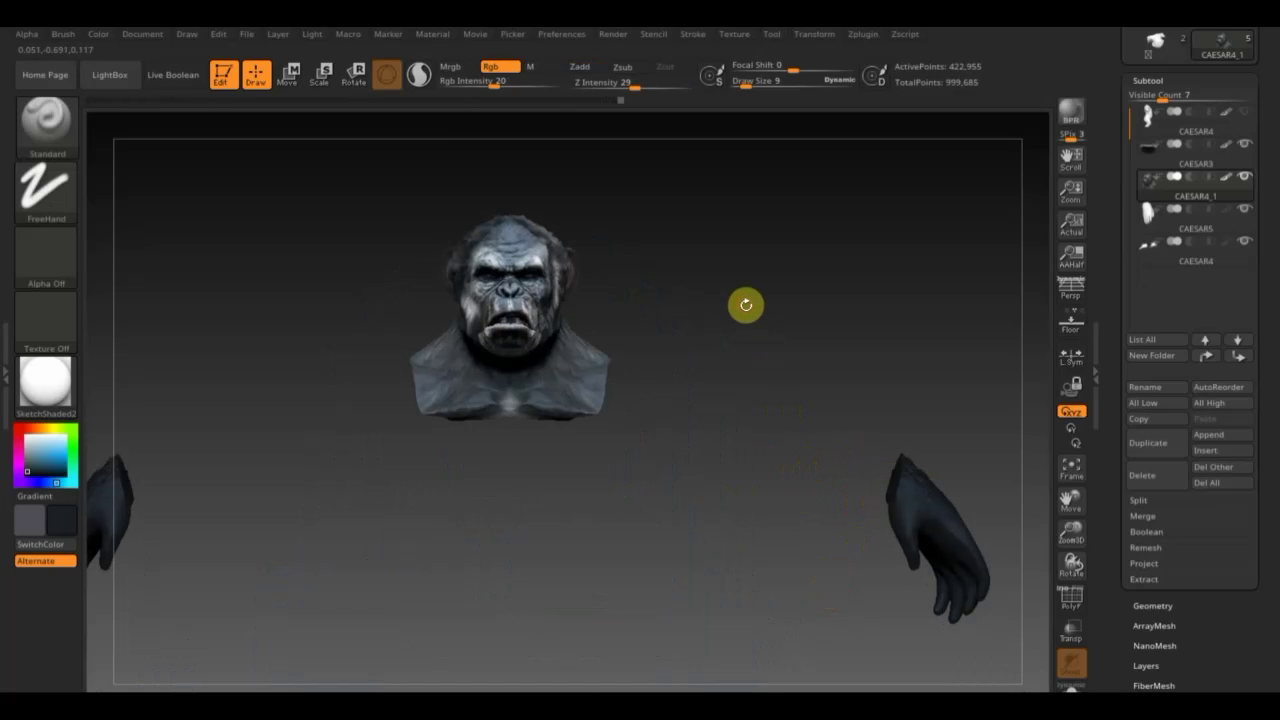
{"action": "mouse_move", "coordinate": [740, 334]}
{"action": "left_mouse_down", "text": "alt"}
{"action": "mouse_move", "coordinate": [797, 453]}
{"action": "mouse_move", "coordinate": [872, 438]}
{"action": "mouse_move", "coordinate": [1009, 466]}
{"action": "mouse_move", "coordinate": [1006, 386]}
{"action": "left_mouse_up", "text": "alt"}
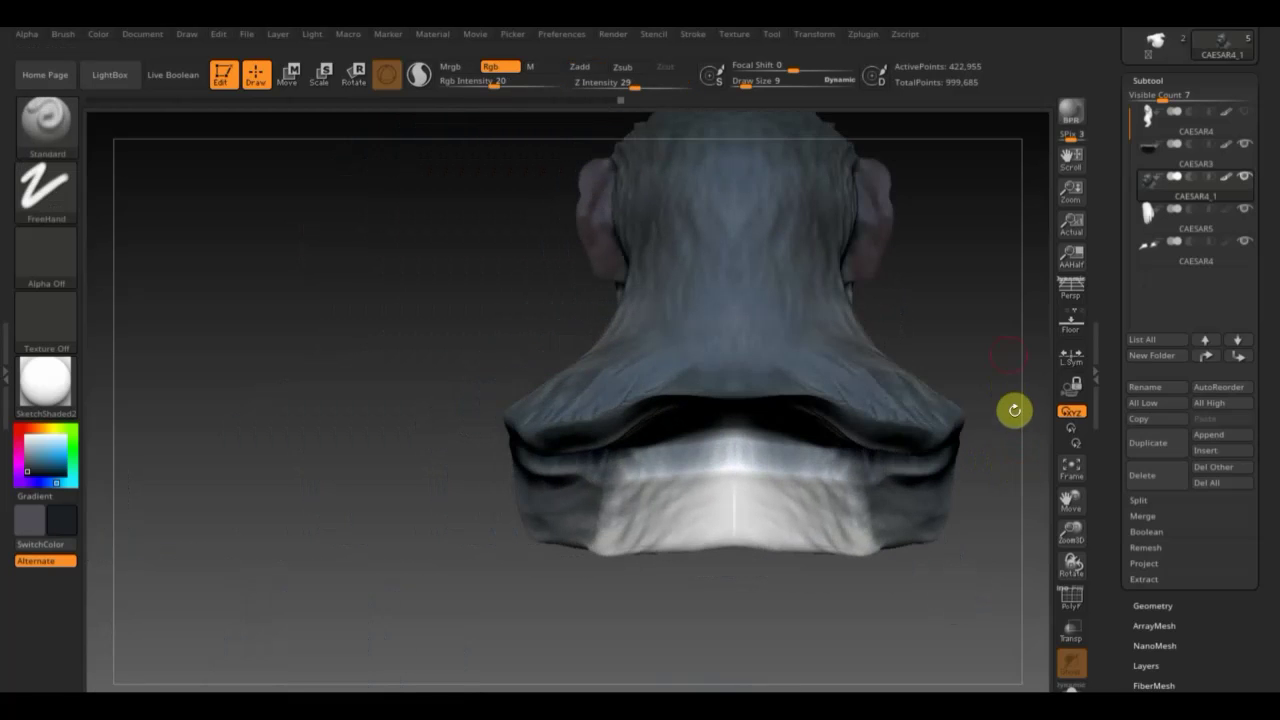
{"action": "mouse_move", "coordinate": [1003, 294]}
{"action": "left_mouse_down"}
{"action": "mouse_move", "coordinate": [820, 429]}
{"action": "mouse_move", "coordinate": [848, 466]}
{"action": "mouse_move", "coordinate": [843, 483]}
{"action": "mouse_move", "coordinate": [897, 525]}
{"action": "mouse_move", "coordinate": [871, 537]}
{"action": "mouse_move", "coordinate": [840, 468]}
{"action": "mouse_move", "coordinate": [851, 426]}
{"action": "left_mouse_up"}
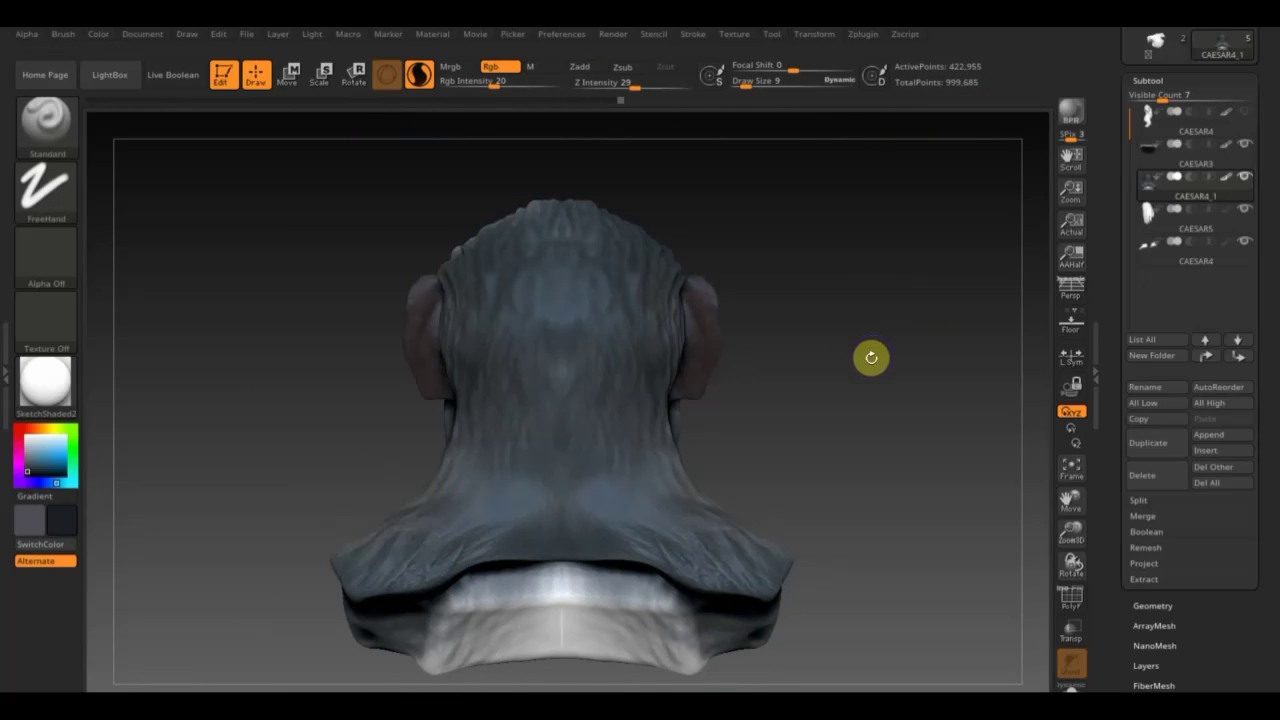
{"action": "left_click_drag", "start_coordinate": [860, 371], "coordinate": [859, 371]}
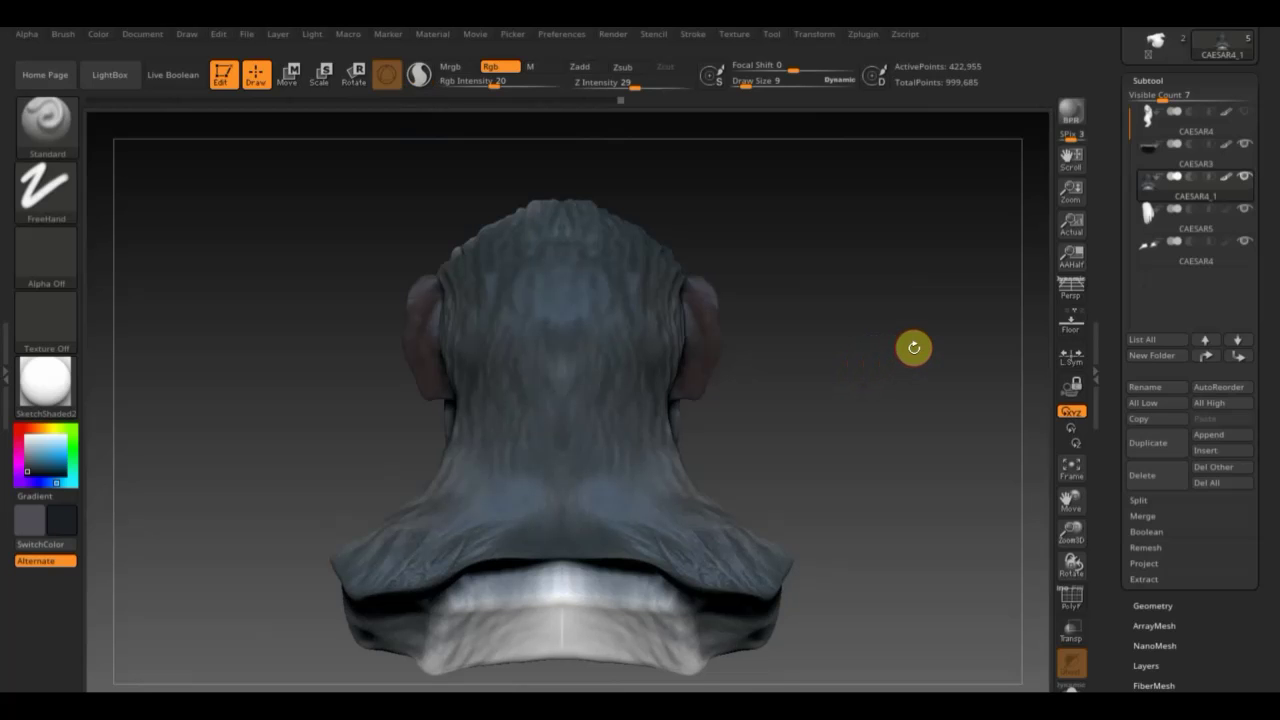
{"action": "mouse_move", "coordinate": [314, 171]}
{"action": "left_mouse_down"}
{"action": "mouse_move", "coordinate": [291, 160]}
{"action": "mouse_move", "coordinate": [546, 212]}
{"action": "mouse_move", "coordinate": [443, 194]}
{"action": "left_mouse_up"}
{"action": "left_click_drag", "start_coordinate": [737, 266], "coordinate": [757, 323], "text": "shift"}
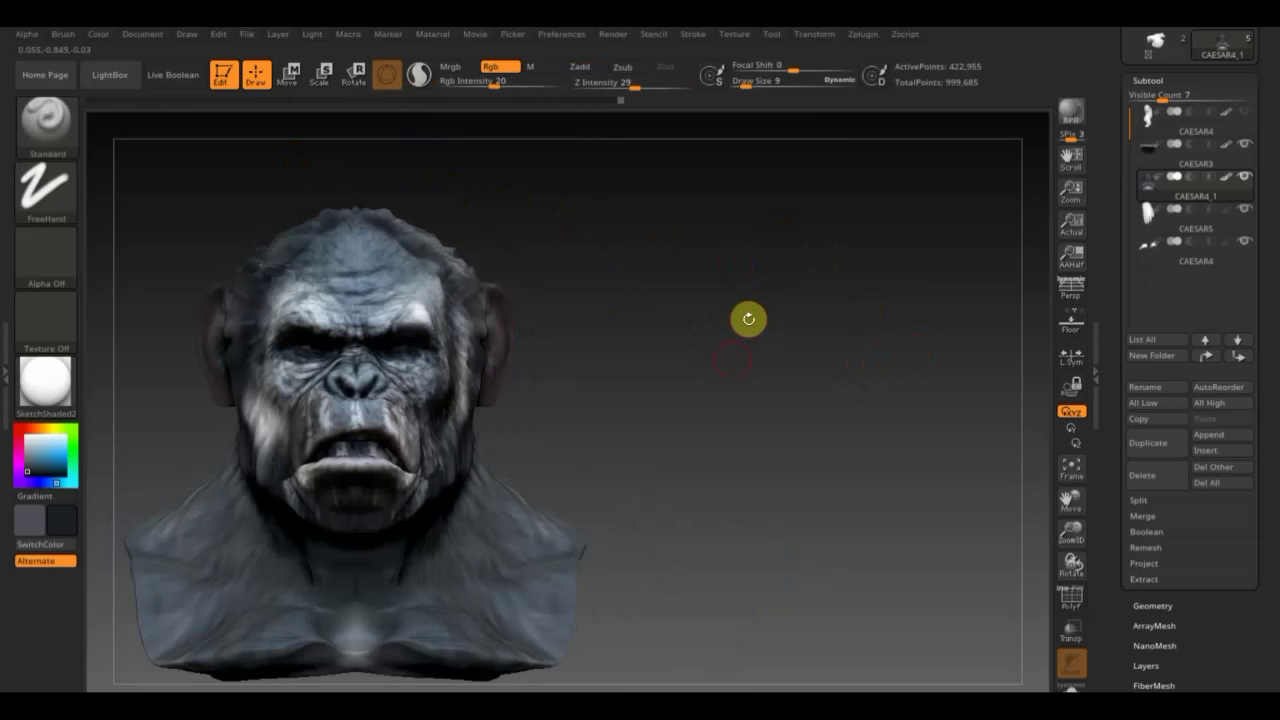
{"action": "left_click_drag", "start_coordinate": [757, 394], "coordinate": [884, 374], "text": "alt"}
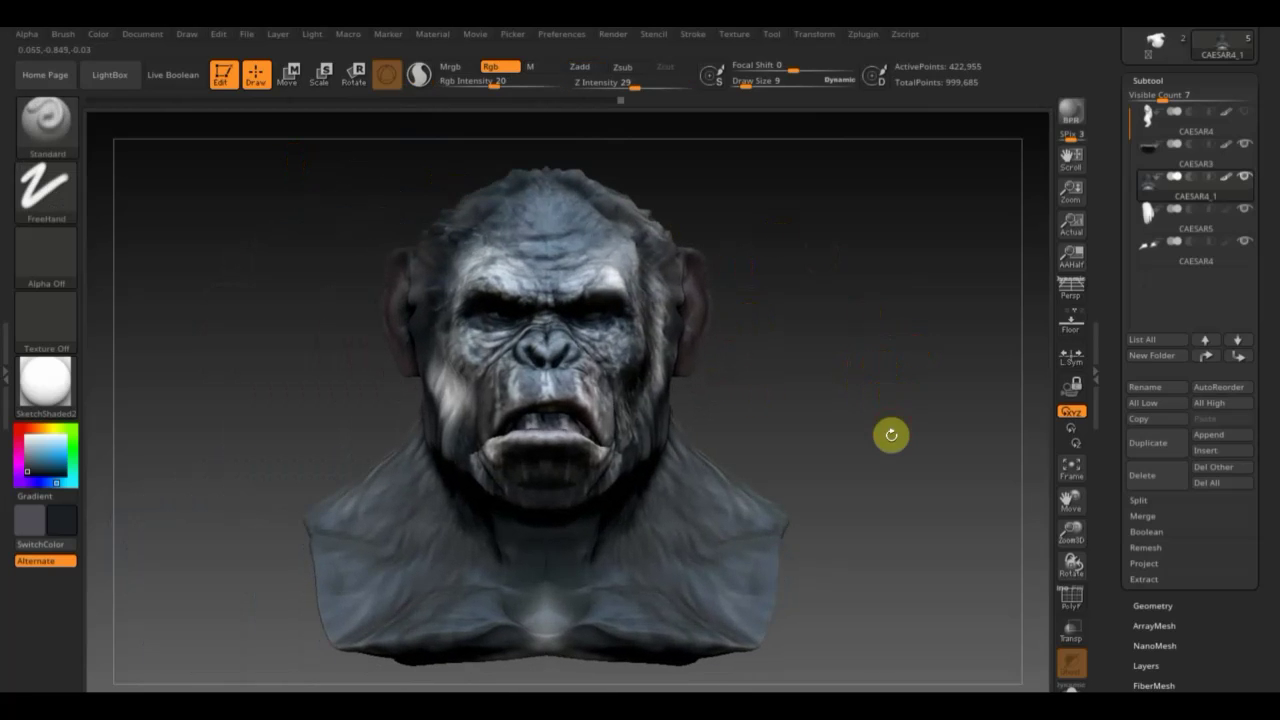
{"action": "mouse_move", "coordinate": [891, 434]}
{"action": "left_mouse_down"}
{"action": "mouse_move", "coordinate": [869, 371]}
{"action": "mouse_move", "coordinate": [873, 427]}
{"action": "mouse_move", "coordinate": [860, 401]}
{"action": "left_mouse_up"}
{"action": "mouse_move", "coordinate": [1195, 185]}
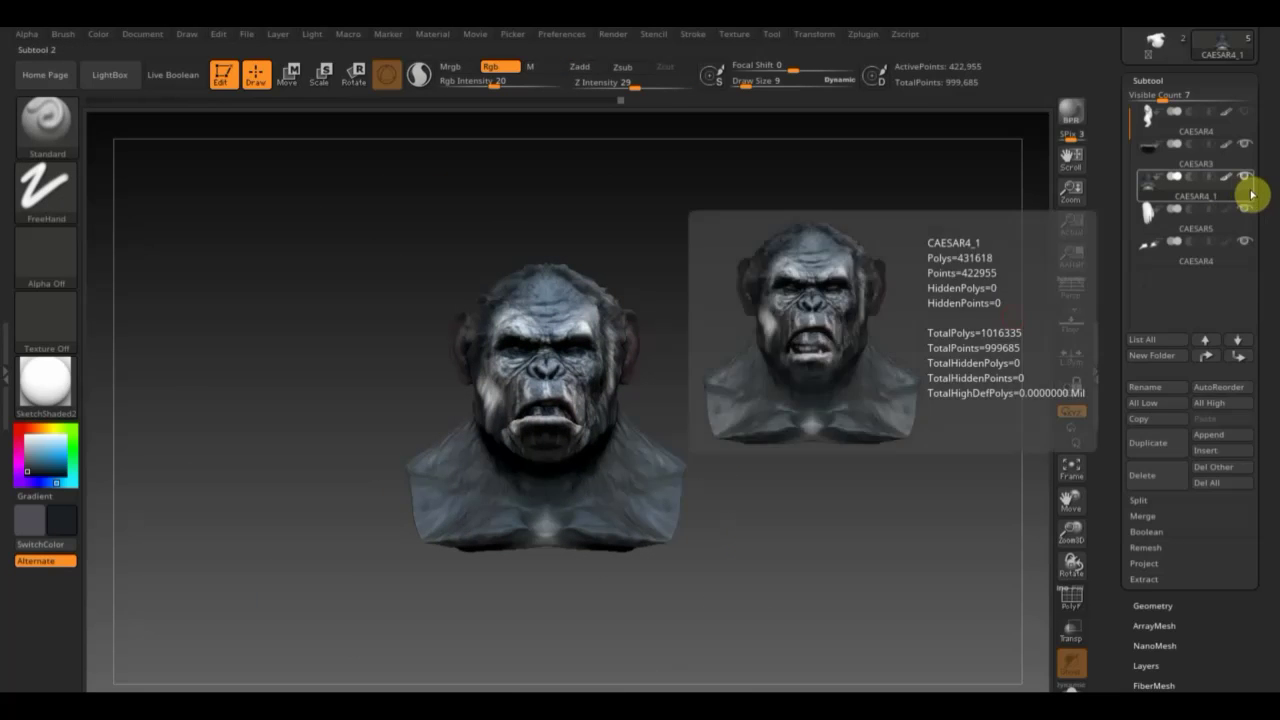
Show the CAESAR4 body subtool alongside the head and raise Draw Size to 81.
{"action": "left_click", "coordinate": [1246, 117]}
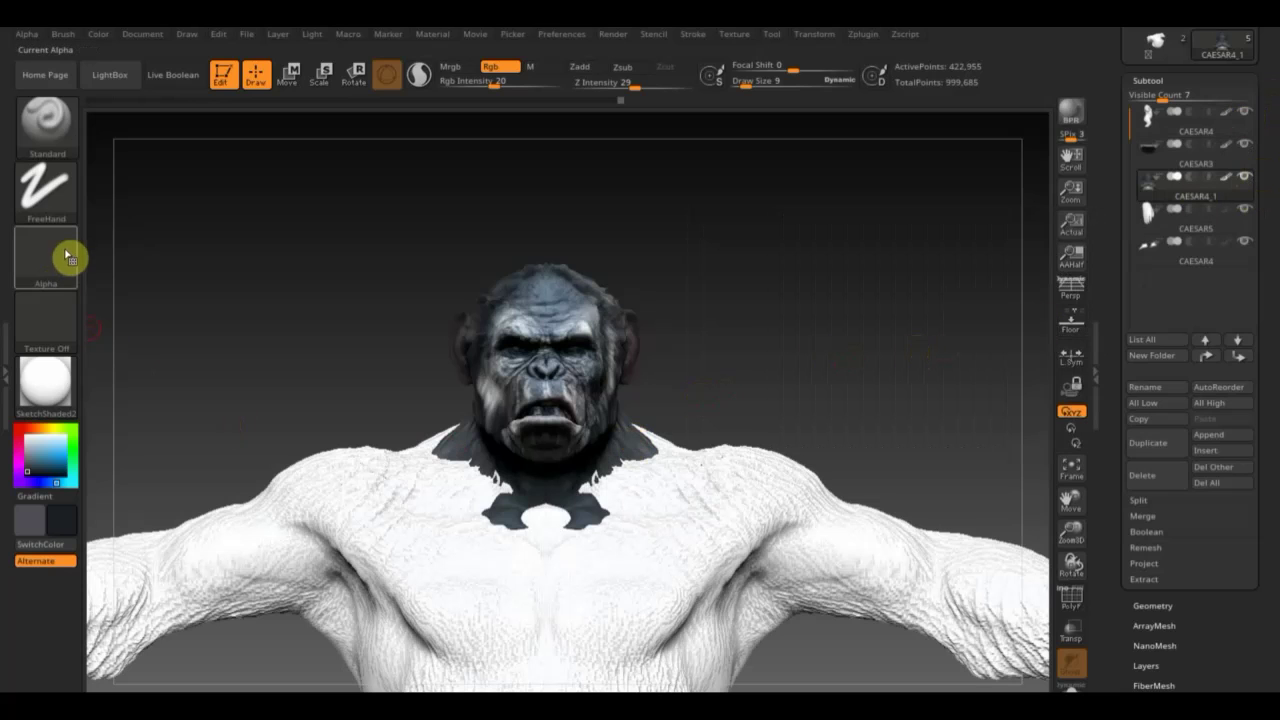
{"action": "left_click", "coordinate": [636, 493]}
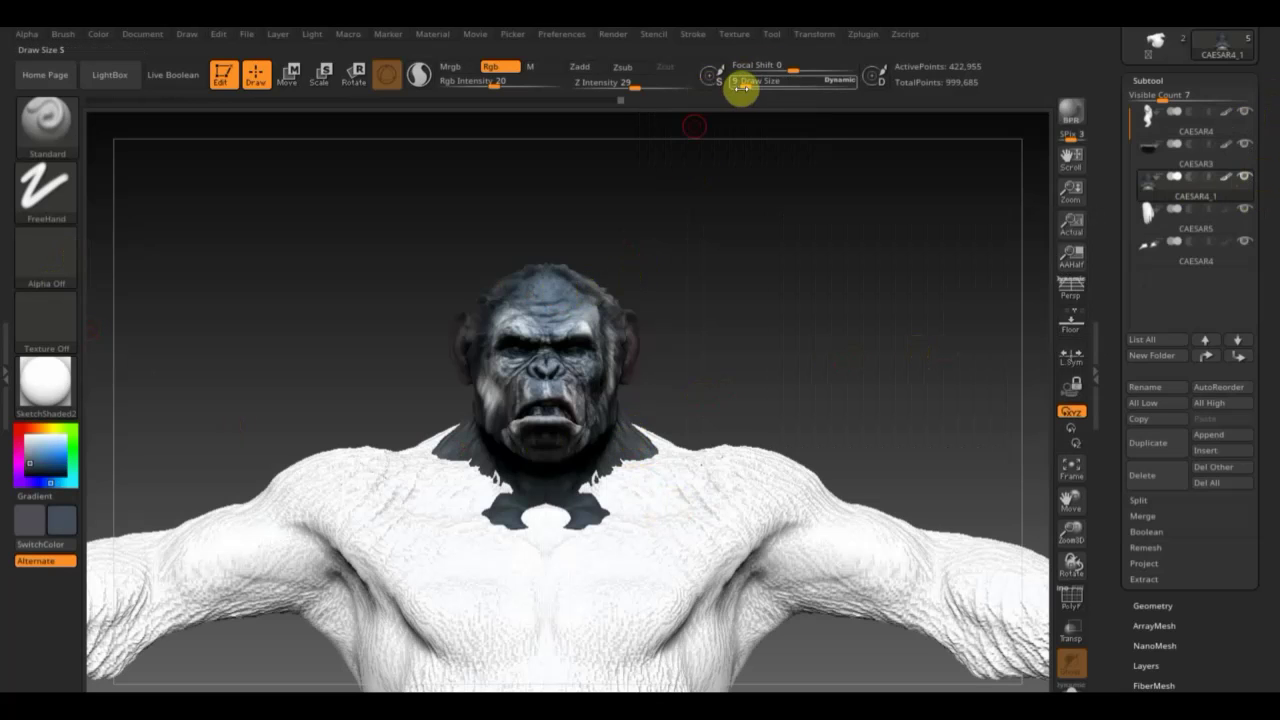
{"action": "mouse_move", "coordinate": [745, 86]}
{"action": "left_mouse_down"}
{"action": "mouse_move", "coordinate": [765, 90]}
{"action": "mouse_move", "coordinate": [771, 257]}
{"action": "left_mouse_up"}
{"action": "left_click_drag", "start_coordinate": [803, 334], "coordinate": [780, 263], "text": "alt"}
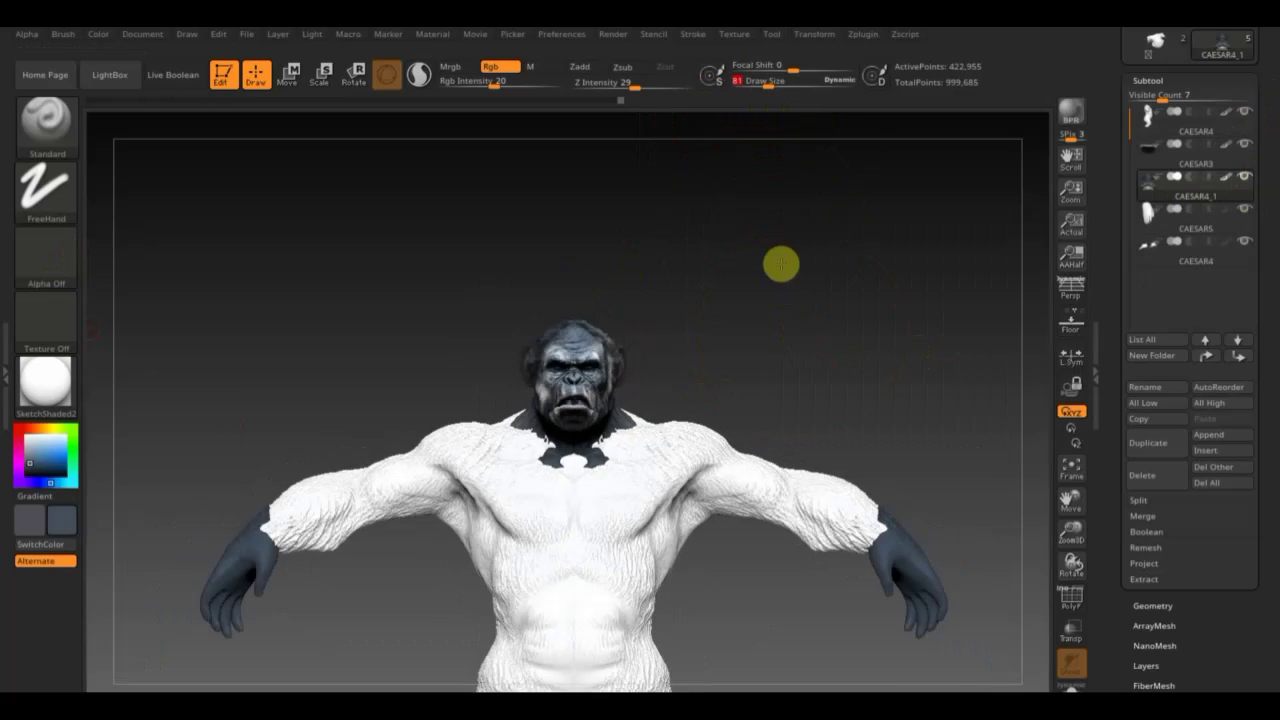
Select CAESAR4 and paint its chest, shoulders and arms blue-grey at Rgb Intensity 100.
{"action": "left_click", "coordinate": [1157, 133]}
{"action": "mouse_move", "coordinate": [637, 400]}
{"action": "left_mouse_down"}
{"action": "mouse_move", "coordinate": [600, 451]}
{"action": "mouse_move", "coordinate": [661, 362]}
{"action": "left_mouse_up"}
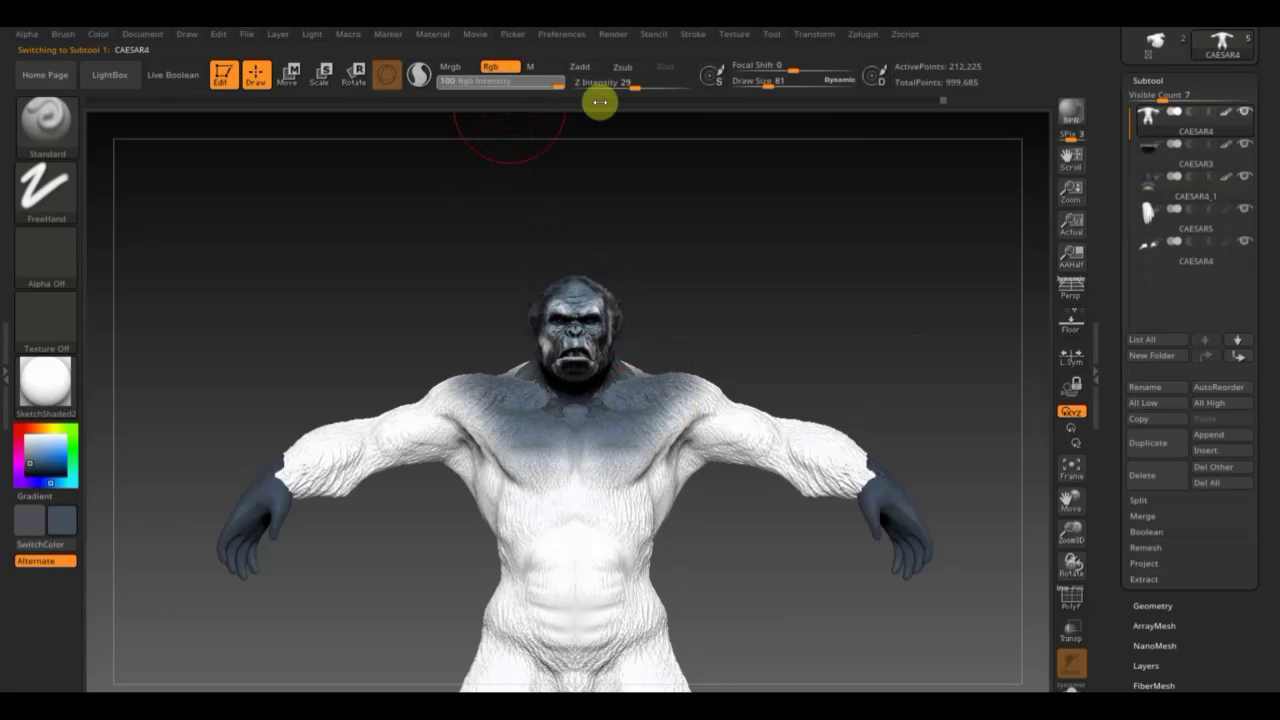
{"action": "mouse_move", "coordinate": [447, 444]}
{"action": "left_mouse_down"}
{"action": "mouse_move", "coordinate": [443, 414]}
{"action": "mouse_move", "coordinate": [494, 414]}
{"action": "mouse_move", "coordinate": [423, 420]}
{"action": "mouse_move", "coordinate": [371, 453]}
{"action": "left_mouse_up"}
{"action": "left_click_drag", "start_coordinate": [500, 79], "coordinate": [580, 114]}
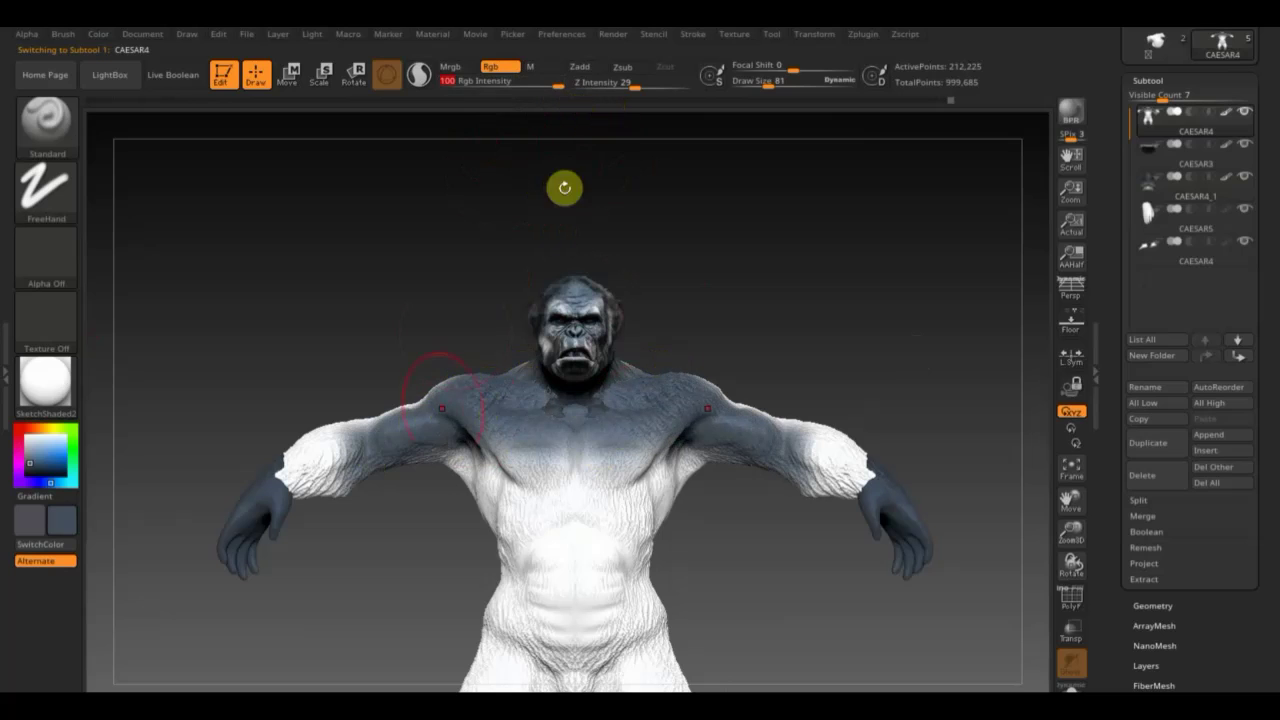
{"action": "mouse_move", "coordinate": [449, 419]}
{"action": "left_mouse_down"}
{"action": "mouse_move", "coordinate": [323, 457]}
{"action": "mouse_move", "coordinate": [271, 437]}
{"action": "mouse_move", "coordinate": [531, 474]}
{"action": "mouse_move", "coordinate": [494, 489]}
{"action": "mouse_move", "coordinate": [506, 600]}
{"action": "mouse_move", "coordinate": [620, 551]}
{"action": "mouse_move", "coordinate": [571, 671]}
{"action": "mouse_move", "coordinate": [537, 688]}
{"action": "left_mouse_up"}
{"action": "mouse_move", "coordinate": [751, 605]}
{"action": "left_mouse_down", "text": "alt"}
{"action": "mouse_move", "coordinate": [737, 569]}
{"action": "mouse_move", "coordinate": [697, 594]}
{"action": "mouse_move", "coordinate": [623, 514]}
{"action": "mouse_move", "coordinate": [615, 530]}
{"action": "left_mouse_up", "text": "alt"}
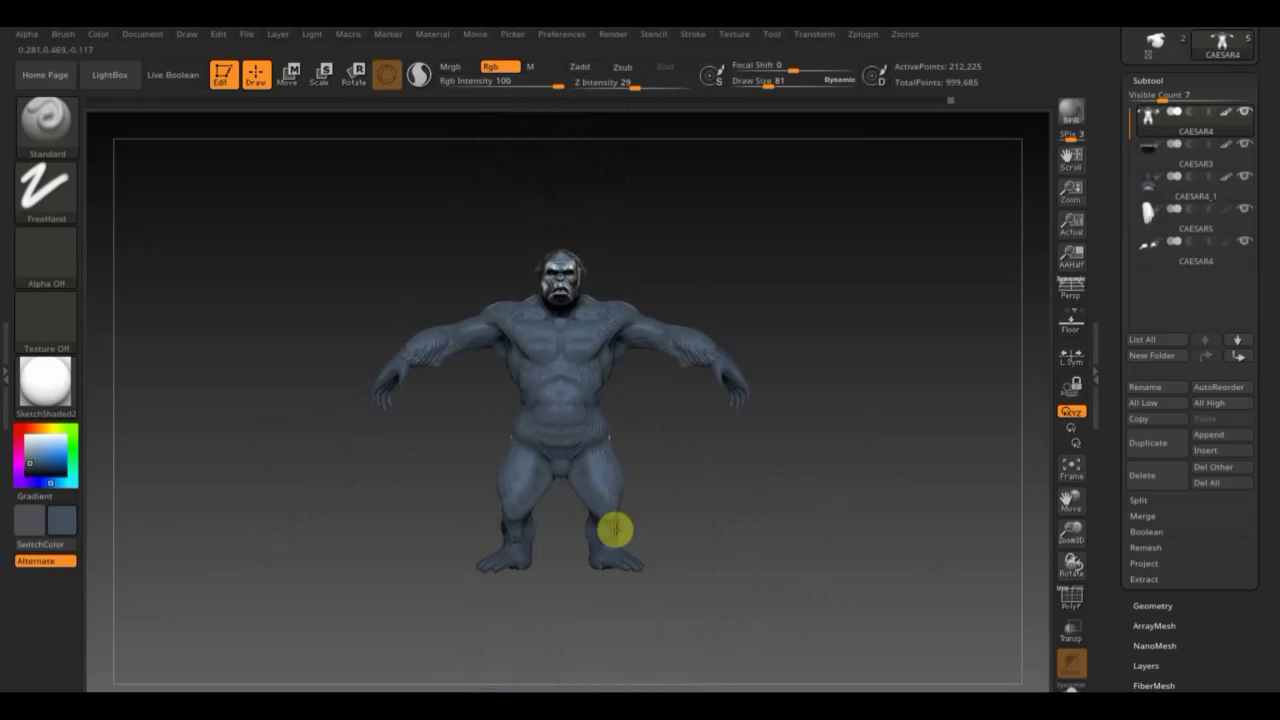
Select the fifth subtool and paint both white feet dark blue-grey.
{"action": "mouse_move", "coordinate": [727, 453]}
{"action": "left_mouse_down"}
{"action": "mouse_move", "coordinate": [709, 480]}
{"action": "mouse_move", "coordinate": [594, 491]}
{"action": "mouse_move", "coordinate": [689, 369]}
{"action": "mouse_move", "coordinate": [603, 345]}
{"action": "mouse_move", "coordinate": [720, 277]}
{"action": "mouse_move", "coordinate": [543, 354]}
{"action": "mouse_move", "coordinate": [580, 317]}
{"action": "left_mouse_up"}
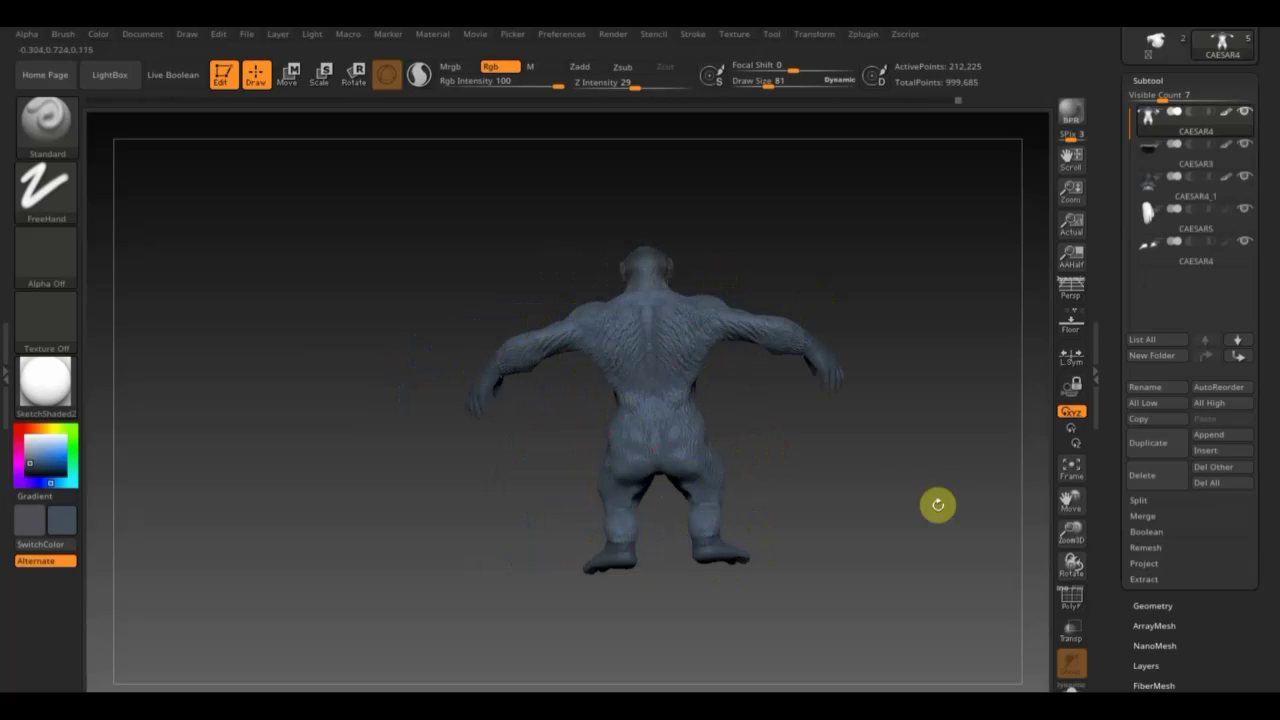
{"action": "left_click_drag", "start_coordinate": [937, 506], "coordinate": [794, 534]}
{"action": "left_click", "coordinate": [660, 558], "text": "alt"}
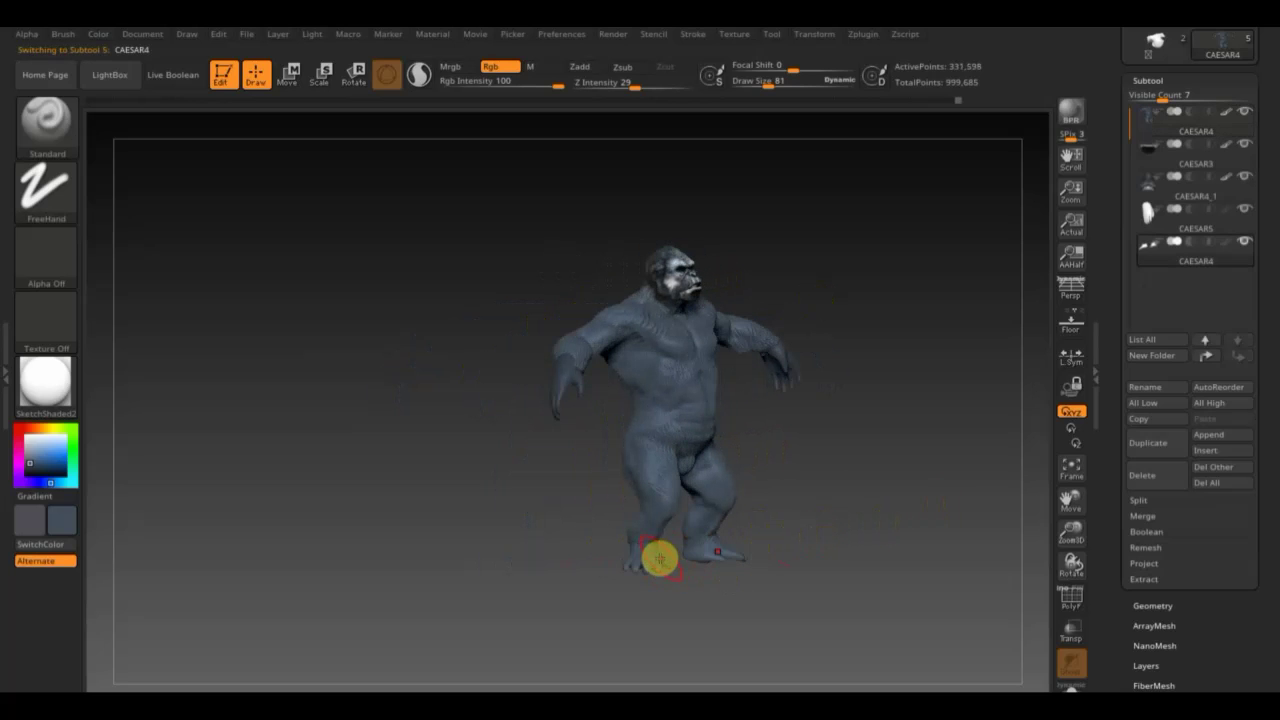
{"action": "mouse_move", "coordinate": [655, 553]}
{"action": "left_mouse_down"}
{"action": "mouse_move", "coordinate": [631, 523]}
{"action": "mouse_move", "coordinate": [707, 538]}
{"action": "mouse_move", "coordinate": [617, 563]}
{"action": "left_mouse_up"}
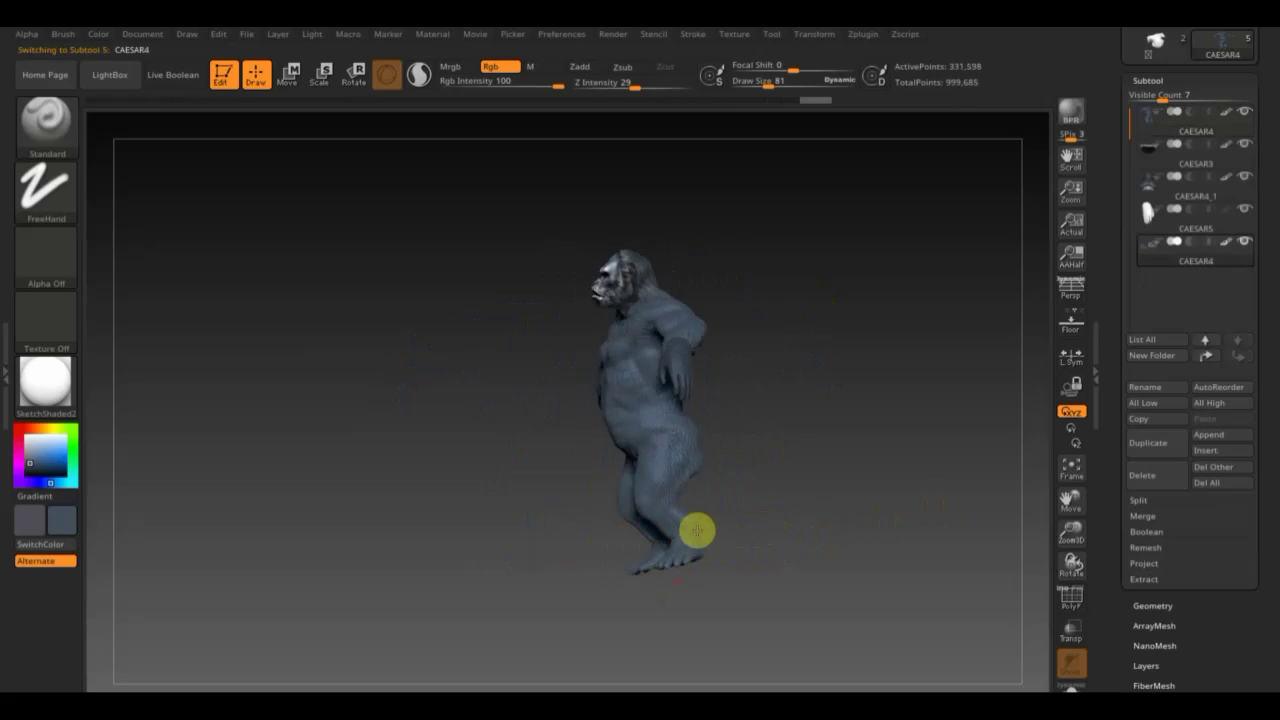
Make CAESAR5 the active subtool and turn the model back to a front view.
{"action": "mouse_move", "coordinate": [697, 530]}
{"action": "left_mouse_down"}
{"action": "mouse_move", "coordinate": [729, 529]}
{"action": "mouse_move", "coordinate": [690, 535]}
{"action": "left_mouse_up"}
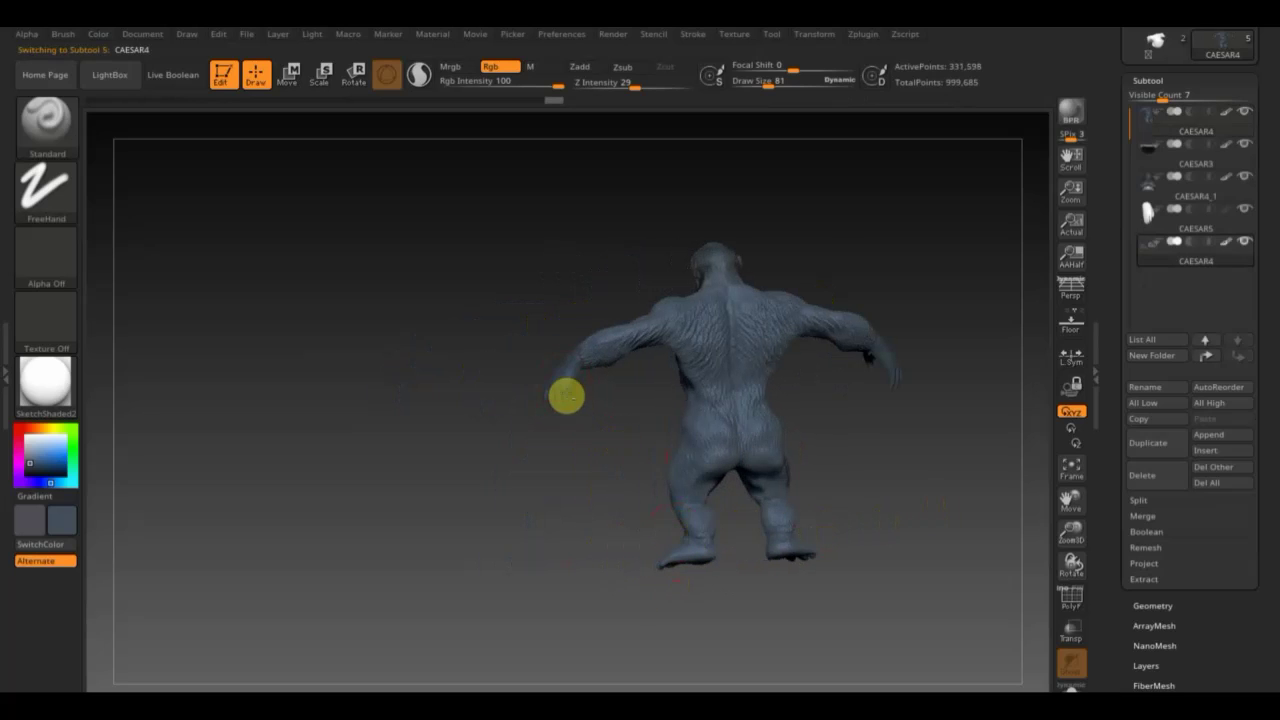
{"action": "left_click", "coordinate": [569, 369], "text": "alt"}
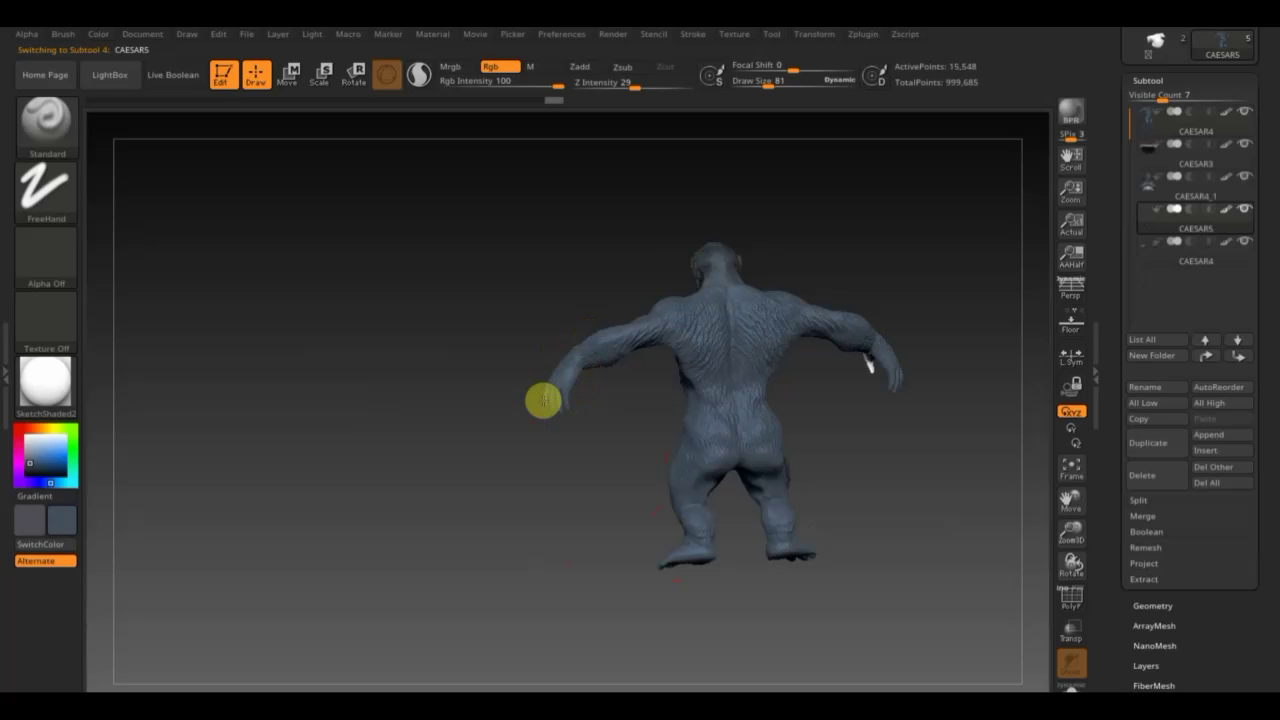
{"action": "left_click_drag", "start_coordinate": [893, 406], "coordinate": [948, 420]}
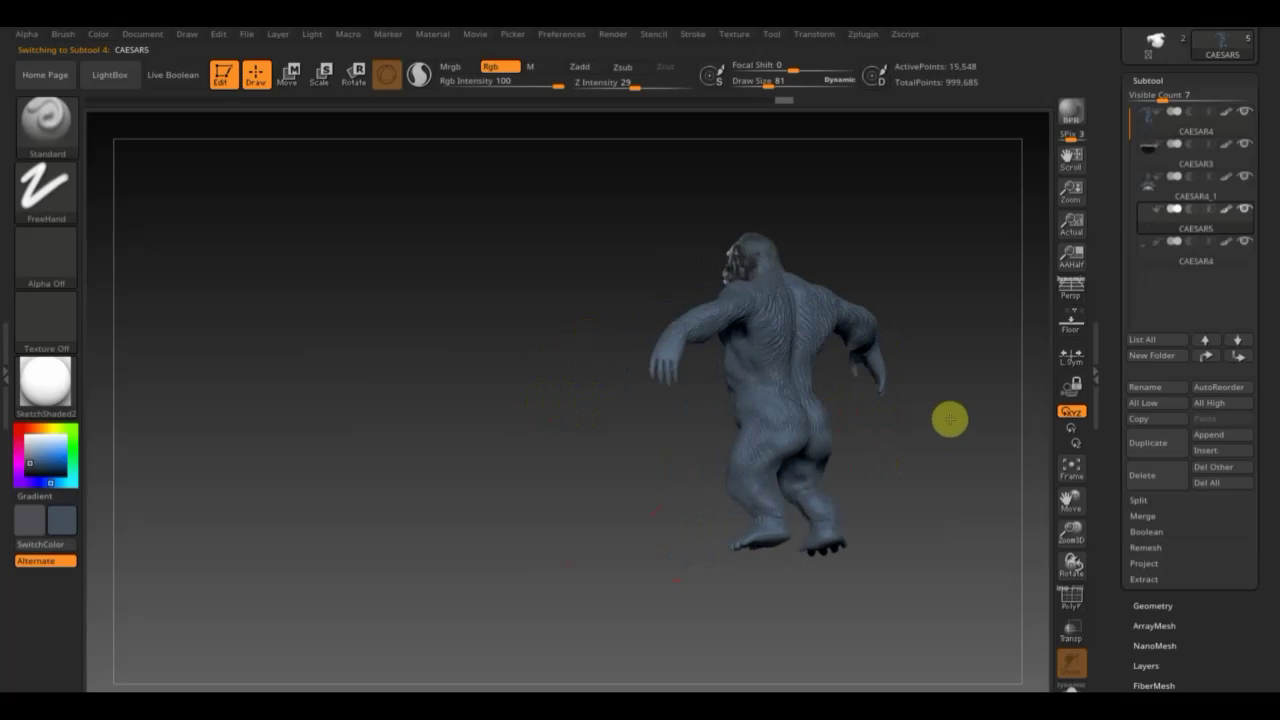
{"action": "left_click_drag", "start_coordinate": [700, 530], "coordinate": [746, 531]}
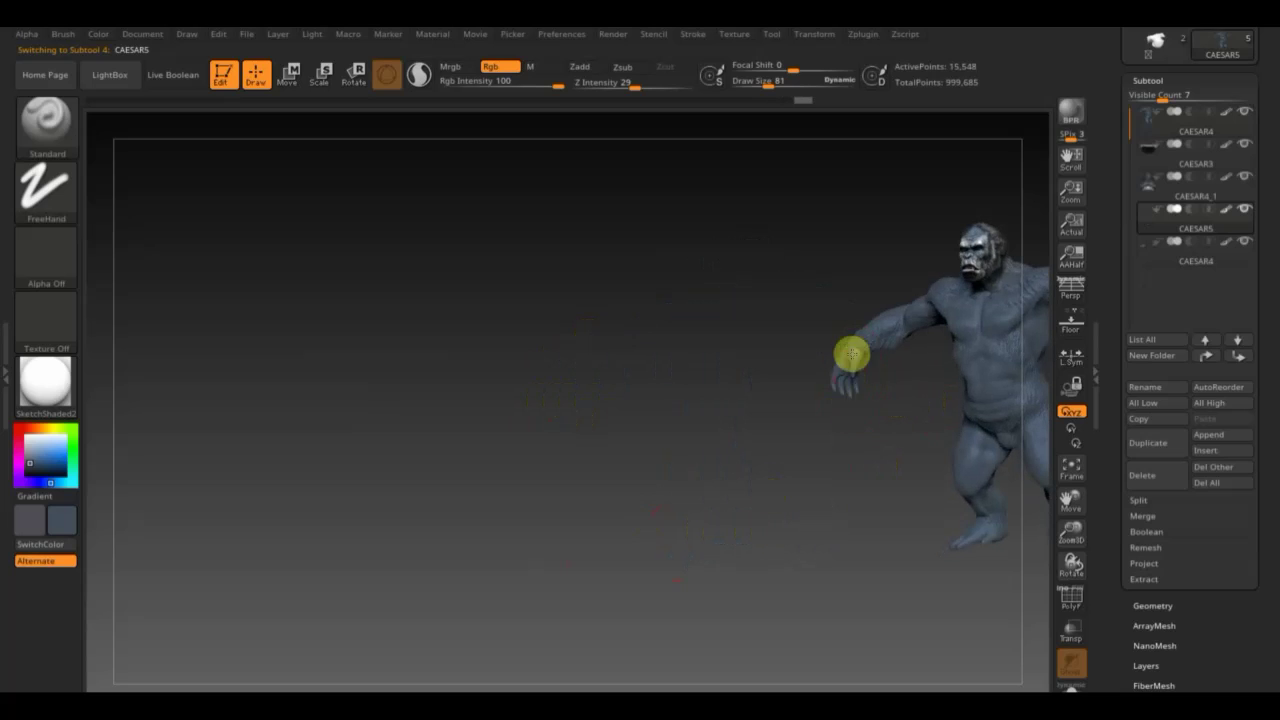
{"action": "mouse_move", "coordinate": [674, 477]}
{"action": "left_mouse_down"}
{"action": "mouse_move", "coordinate": [606, 533]}
{"action": "mouse_move", "coordinate": [797, 543]}
{"action": "mouse_move", "coordinate": [846, 571]}
{"action": "left_mouse_up"}
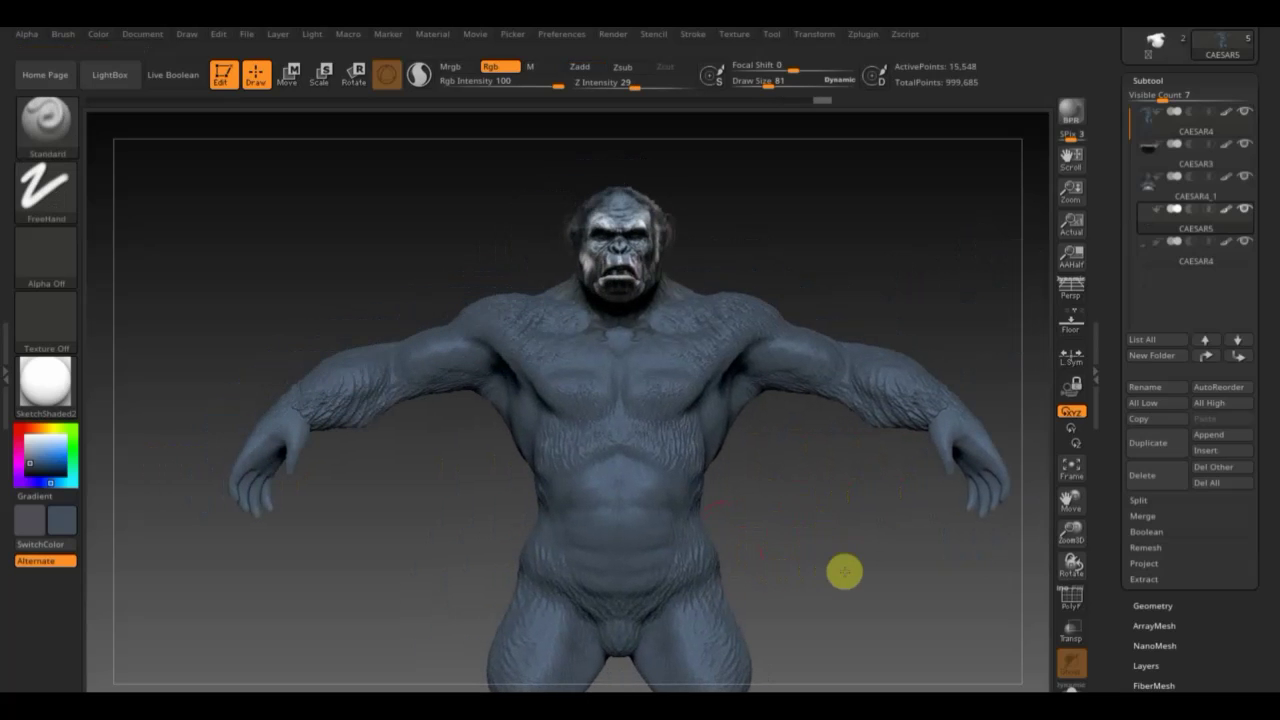
Choose alpha df36aad1b0163 from Quick Pick and set the brush stroke to DragRect.
{"action": "left_click", "coordinate": [36, 245]}
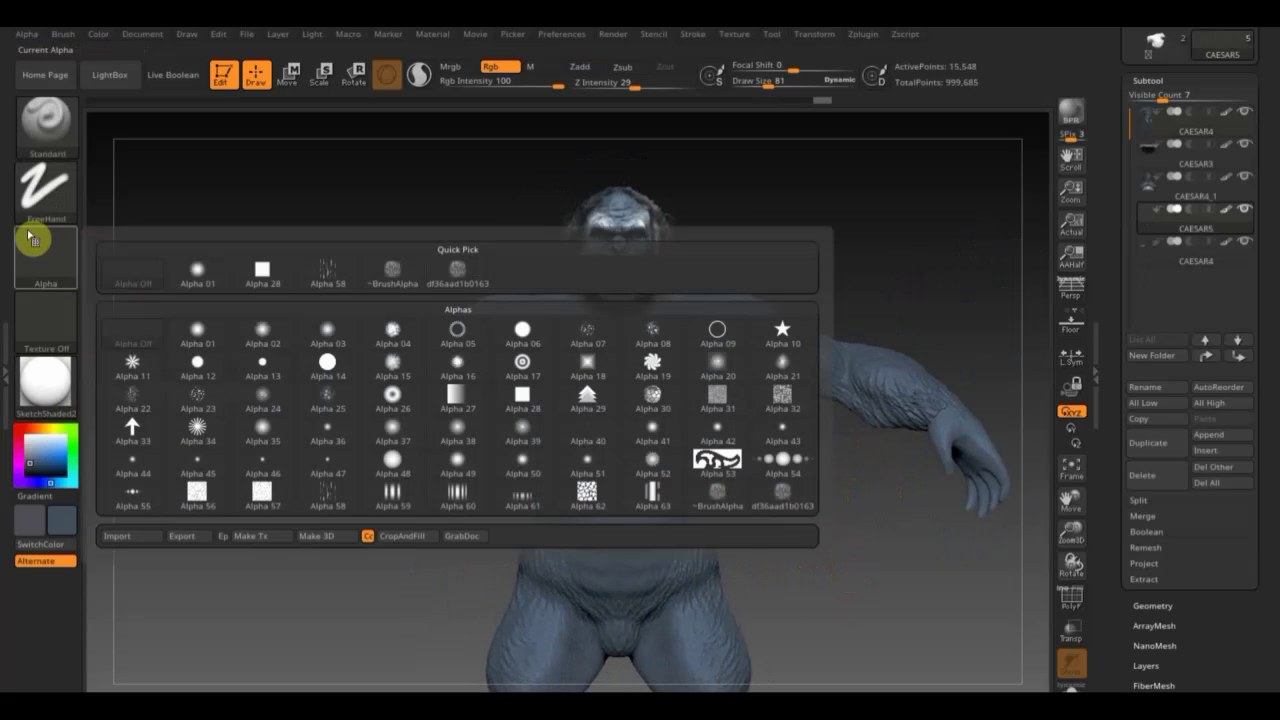
{"action": "left_click", "coordinate": [472, 284]}
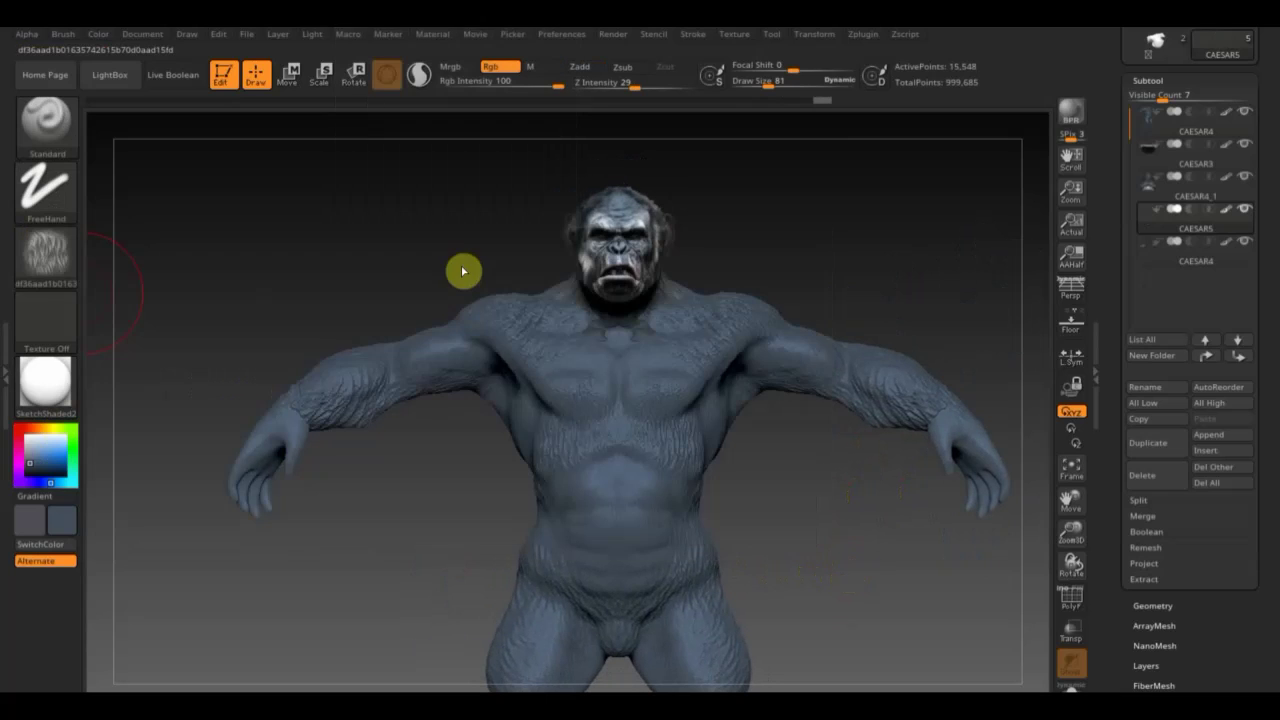
{"action": "left_click", "coordinate": [45, 186]}
{"action": "left_click", "coordinate": [198, 210]}
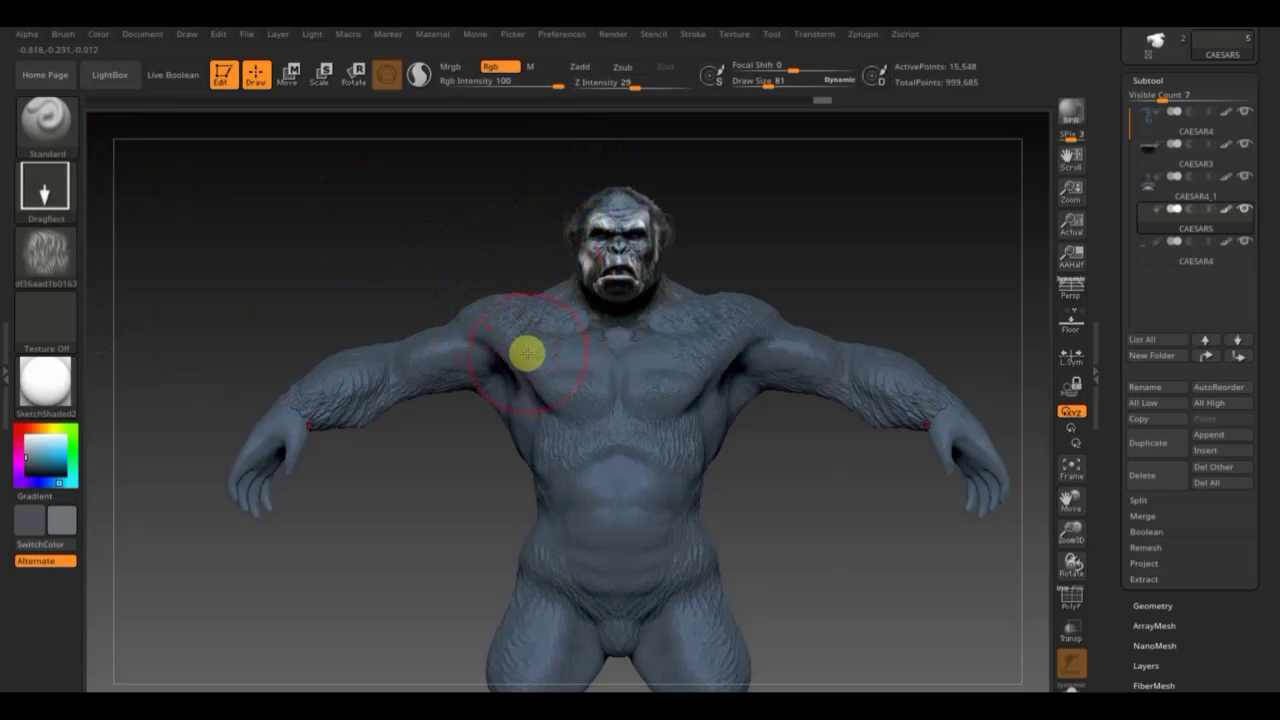
Reselect the CAESAR4 body, shrink the brush and stamp blue-grey fur over the back.
{"action": "left_click", "coordinate": [527, 355], "text": "alt"}
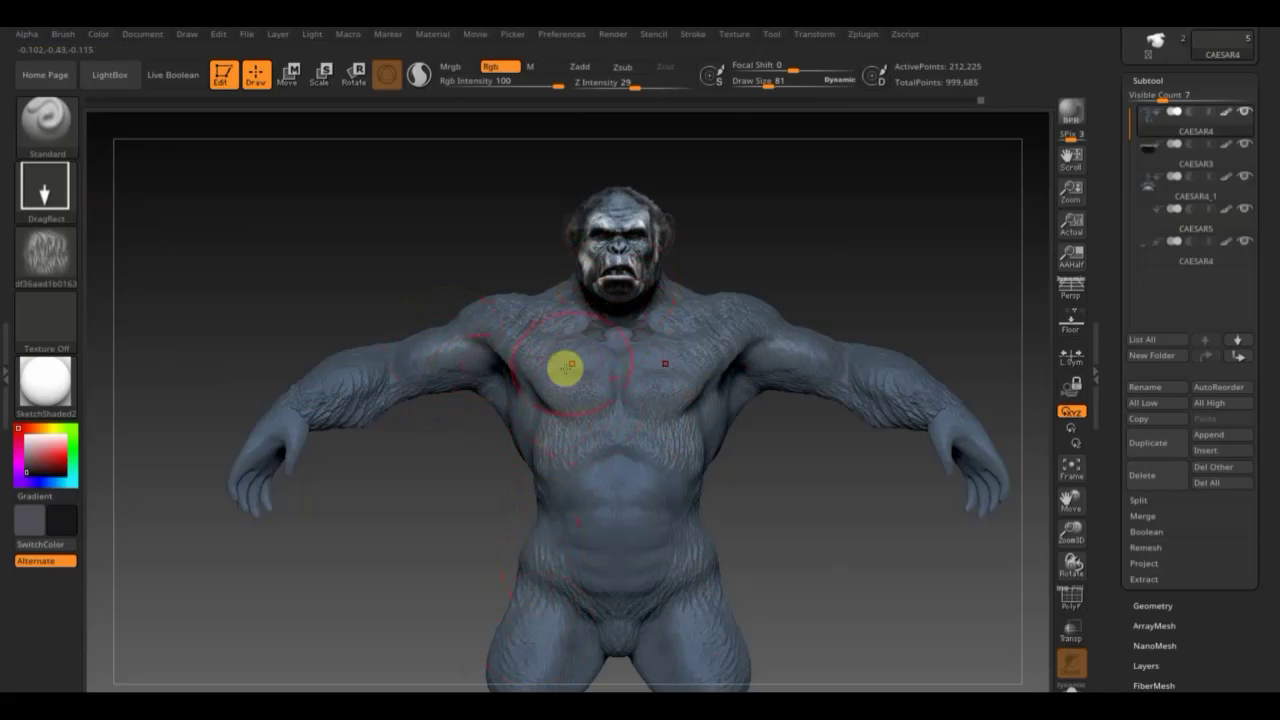
{"action": "left_click_drag", "start_coordinate": [763, 80], "coordinate": [749, 84]}
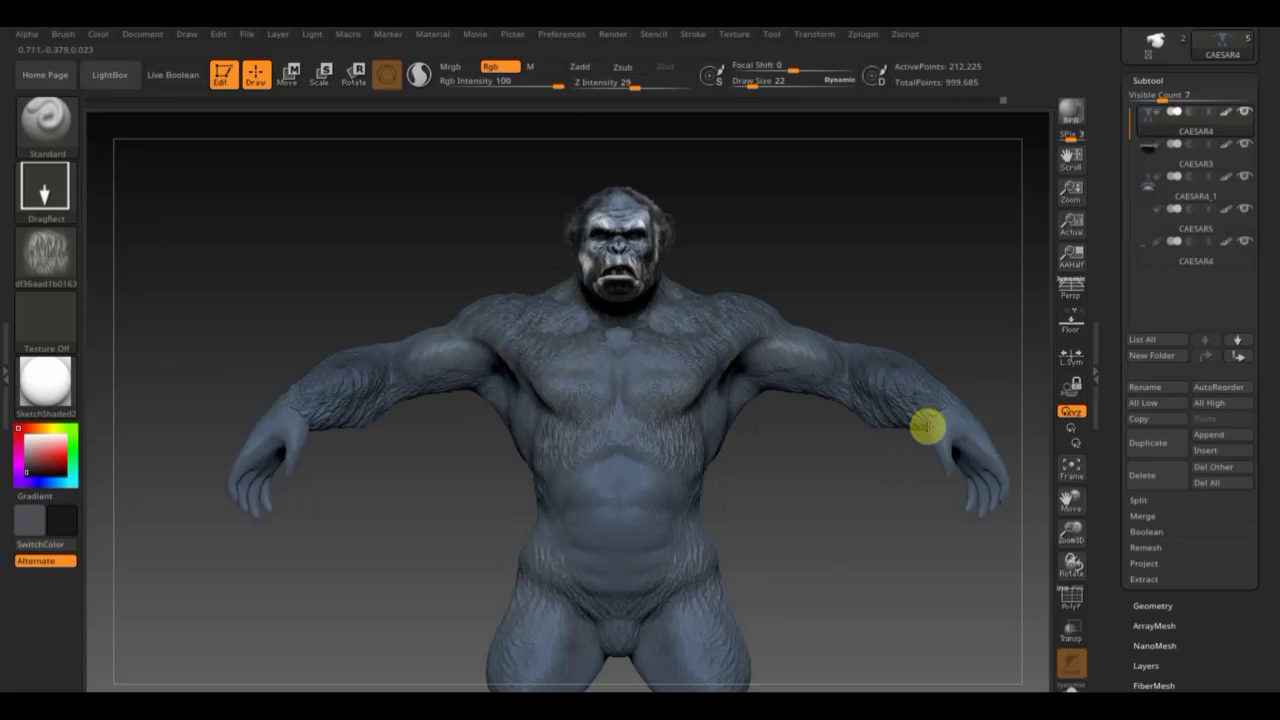
{"action": "mouse_move", "coordinate": [843, 540]}
{"action": "left_mouse_down"}
{"action": "mouse_move", "coordinate": [763, 420]}
{"action": "mouse_move", "coordinate": [723, 444]}
{"action": "mouse_move", "coordinate": [700, 400]}
{"action": "left_mouse_up"}
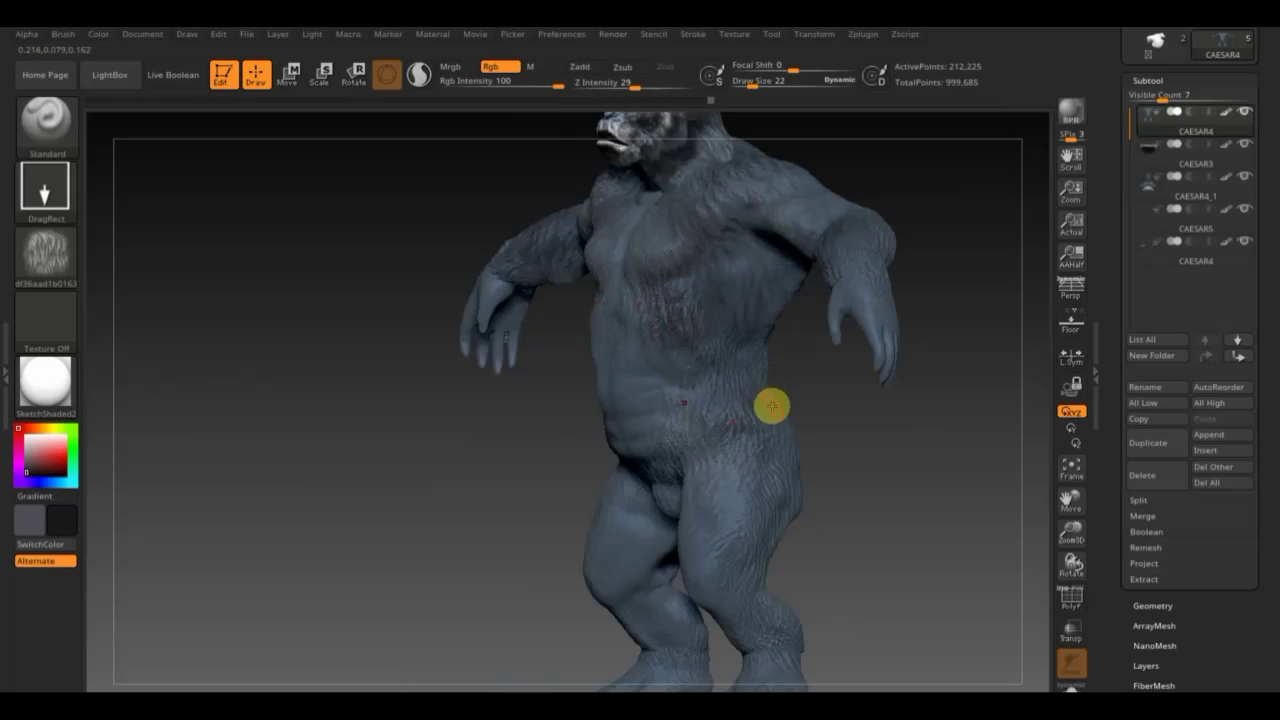
{"action": "mouse_move", "coordinate": [772, 405]}
{"action": "left_mouse_down"}
{"action": "mouse_move", "coordinate": [834, 437]}
{"action": "mouse_move", "coordinate": [766, 431]}
{"action": "mouse_move", "coordinate": [786, 246]}
{"action": "mouse_move", "coordinate": [779, 258]}
{"action": "left_mouse_up"}
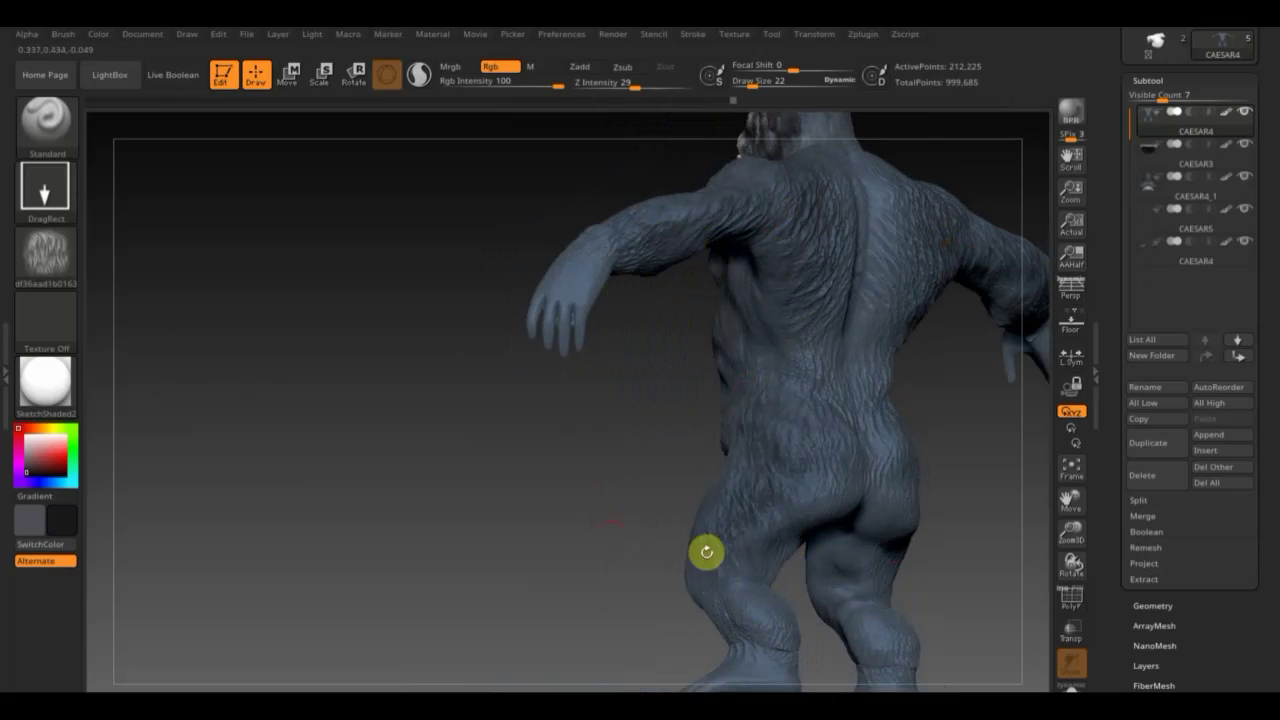
{"action": "mouse_move", "coordinate": [706, 551]}
{"action": "left_mouse_down"}
{"action": "mouse_move", "coordinate": [634, 557]}
{"action": "mouse_move", "coordinate": [663, 527]}
{"action": "left_mouse_up"}
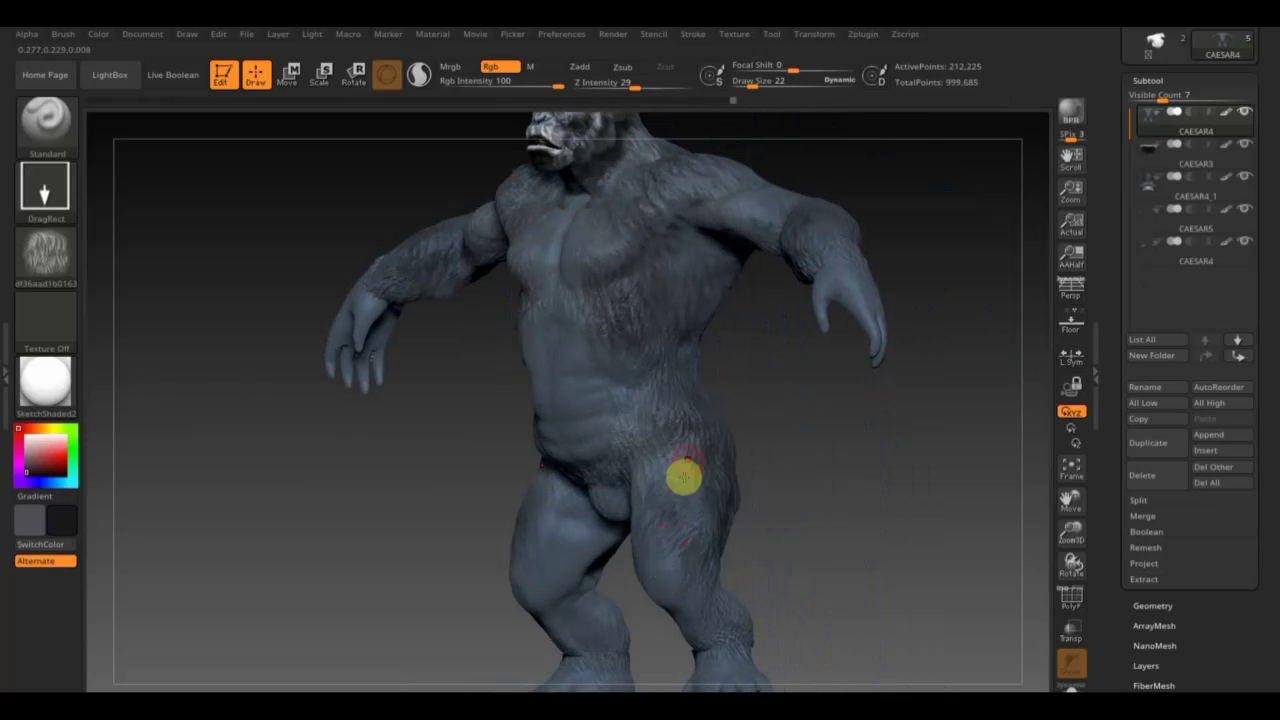
{"action": "left_click_drag", "start_coordinate": [719, 493], "coordinate": [800, 486]}
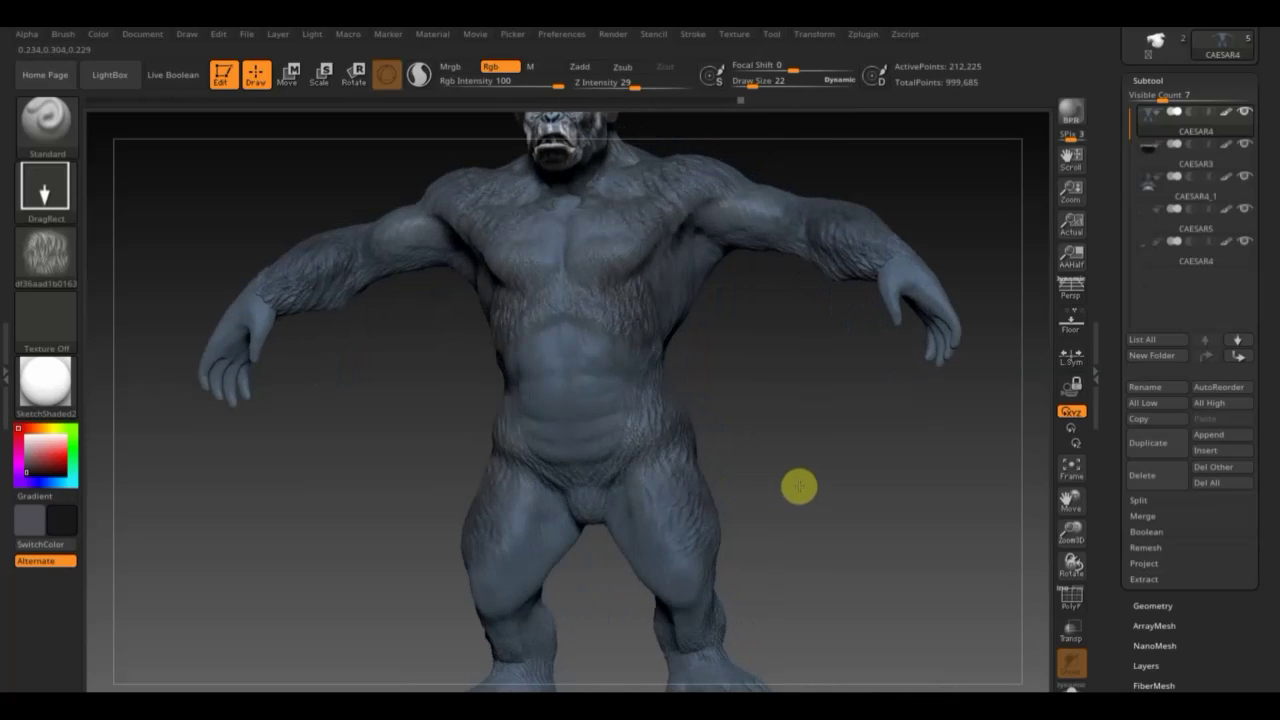
Zoom and orbit around the back, then snap the view round to the ape's front.
{"action": "scroll", "coordinate": [780, 445], "scroll_direction": "down", "scroll_amount": 1}
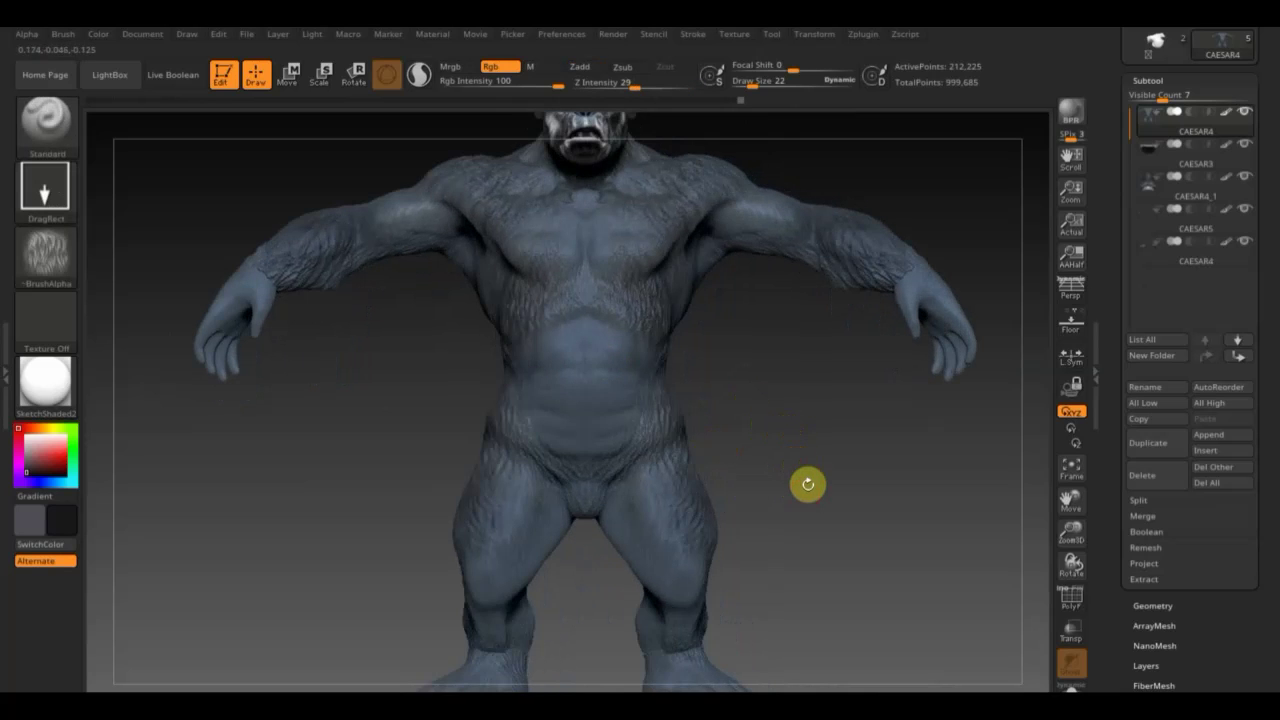
{"action": "scroll", "coordinate": [791, 491], "scroll_direction": "down", "scroll_amount": 1}
{"action": "scroll", "coordinate": [760, 510], "scroll_direction": "down", "scroll_amount": 2}
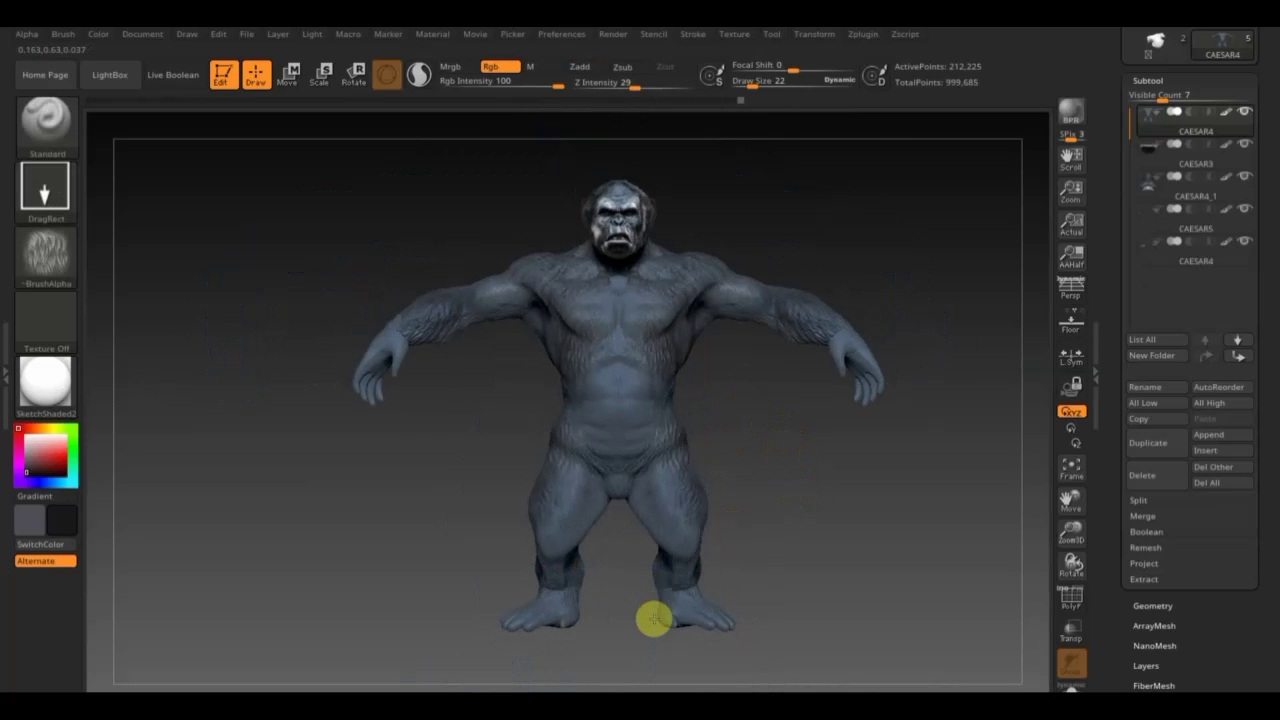
{"action": "mouse_move", "coordinate": [654, 614]}
{"action": "left_mouse_down"}
{"action": "mouse_move", "coordinate": [803, 523]}
{"action": "mouse_move", "coordinate": [675, 555]}
{"action": "left_mouse_up"}
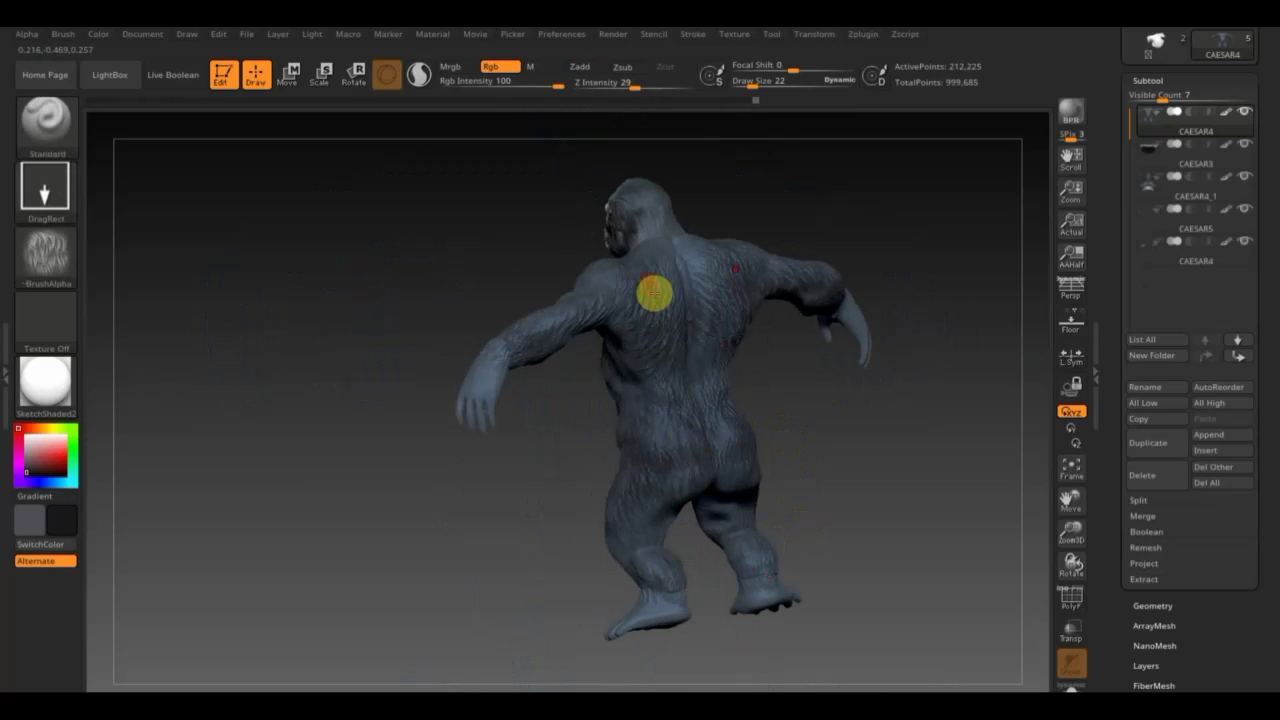
{"action": "left_click_drag", "start_coordinate": [538, 330], "coordinate": [443, 297]}
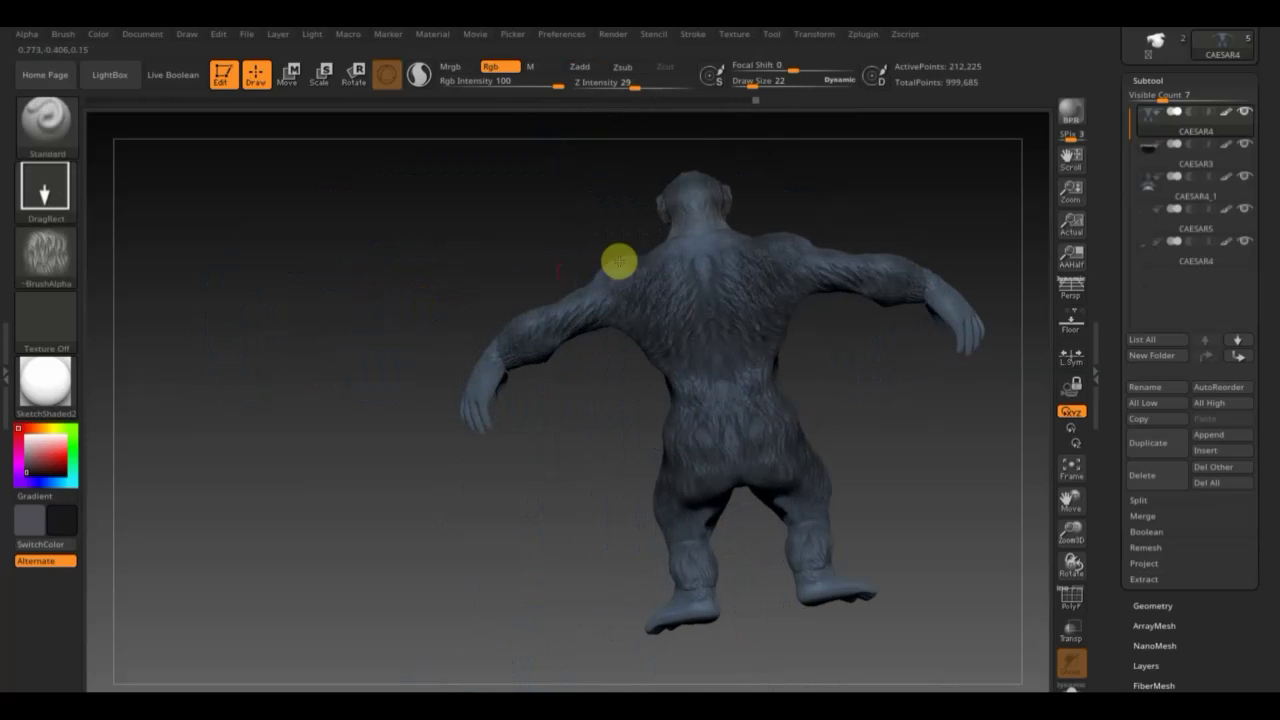
{"action": "mouse_move", "coordinate": [763, 261]}
{"action": "left_mouse_down", "text": "shift"}
{"action": "mouse_move", "coordinate": [855, 203]}
{"action": "mouse_move", "coordinate": [615, 336]}
{"action": "left_mouse_up", "text": "shift"}
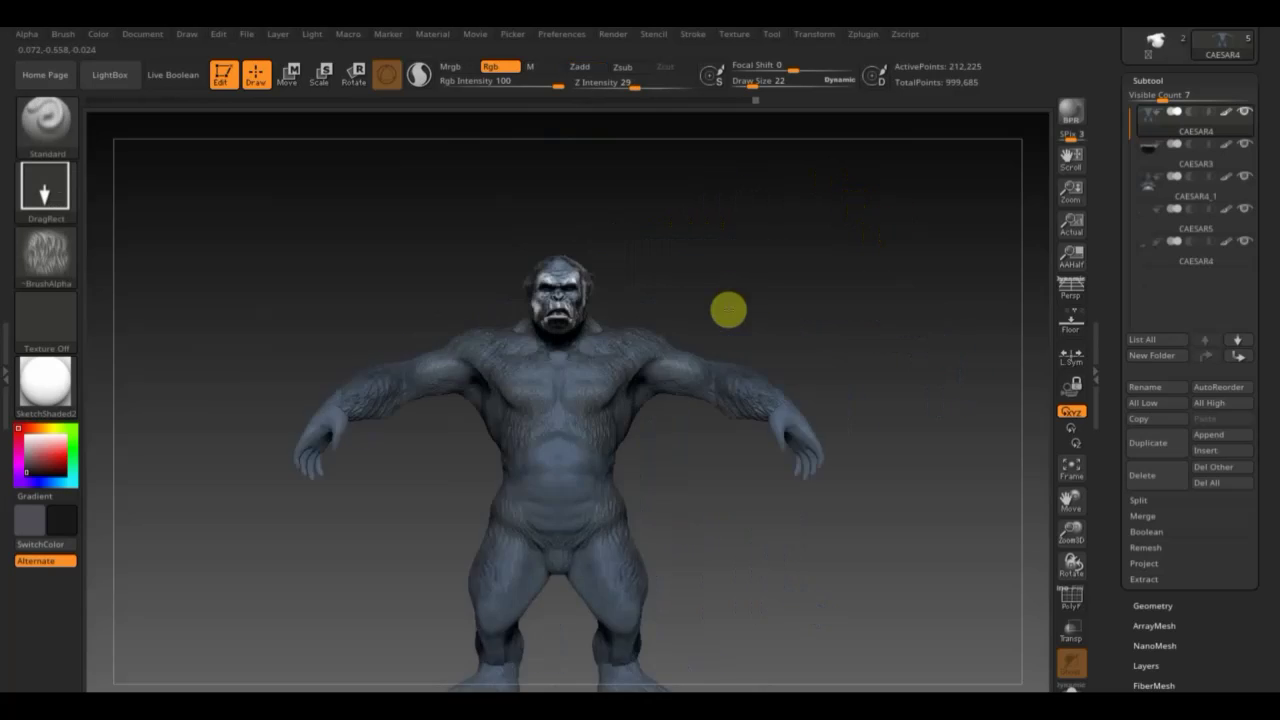
{"action": "left_click", "coordinate": [618, 219]}
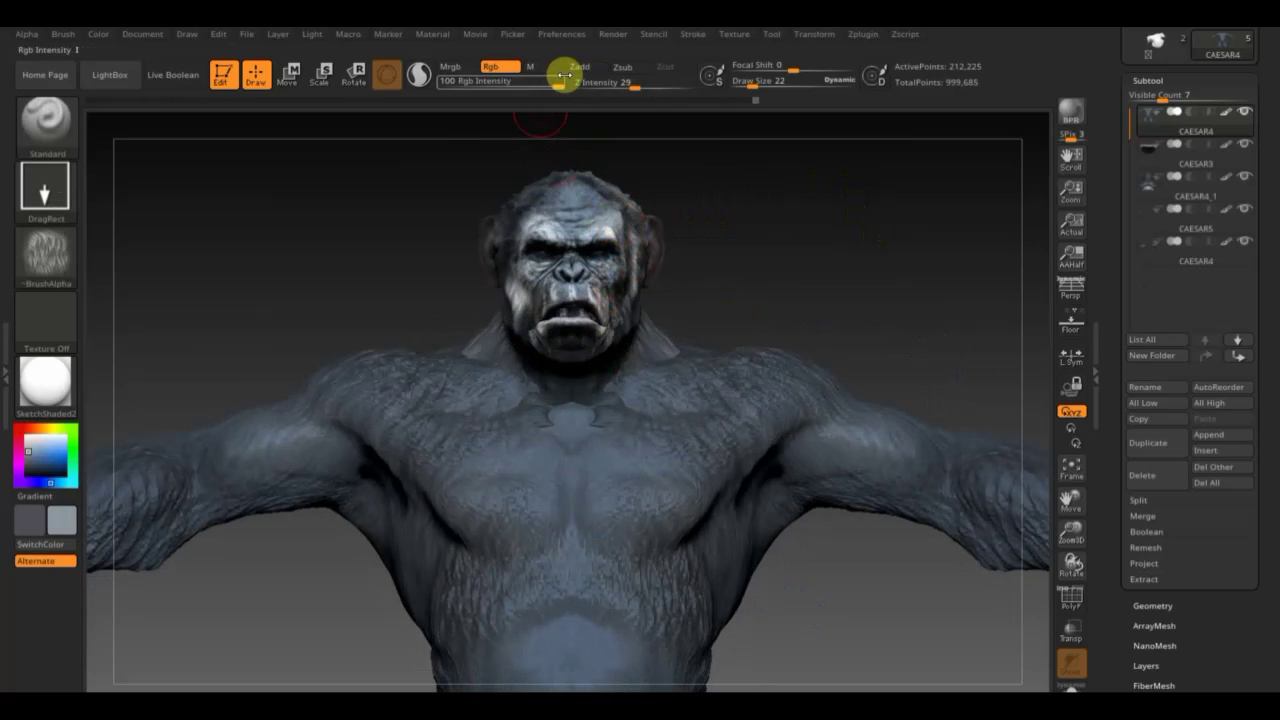
Try Rgb Intensity 12, then 32 and 25, dabbing faint colour on the chest and shoulder.
{"action": "left_click_drag", "start_coordinate": [560, 86], "coordinate": [490, 97]}
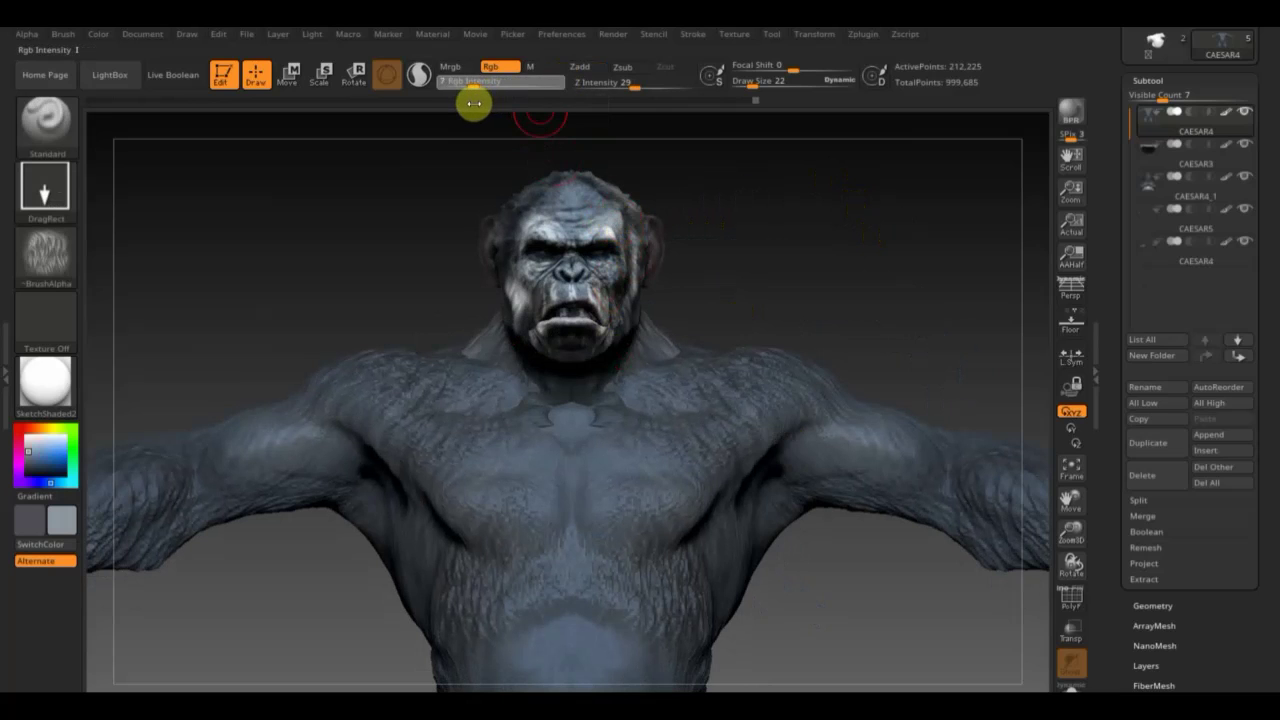
{"action": "left_click", "coordinate": [646, 426]}
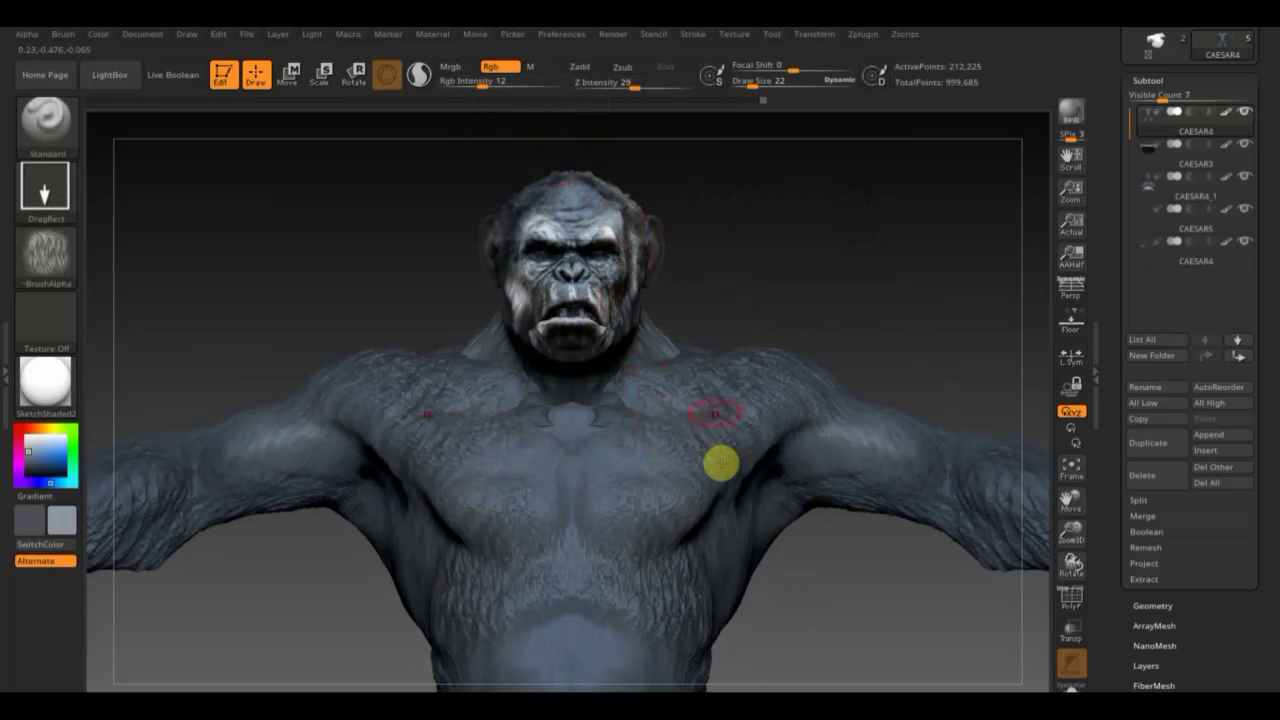
{"action": "left_click_drag", "start_coordinate": [479, 80], "coordinate": [503, 82]}
{"action": "left_click", "coordinate": [644, 427]}
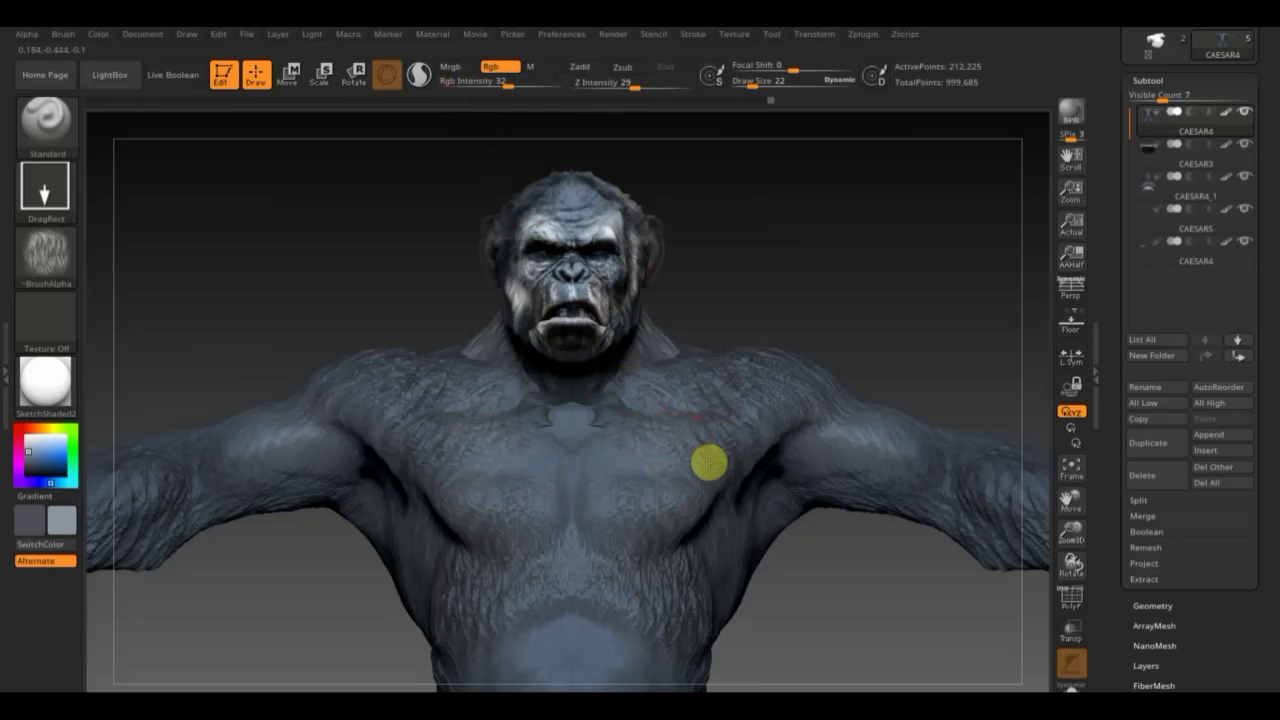
{"action": "left_click_drag", "start_coordinate": [640, 170], "coordinate": [691, 327]}
{"action": "left_click_drag", "start_coordinate": [837, 286], "coordinate": [777, 360]}
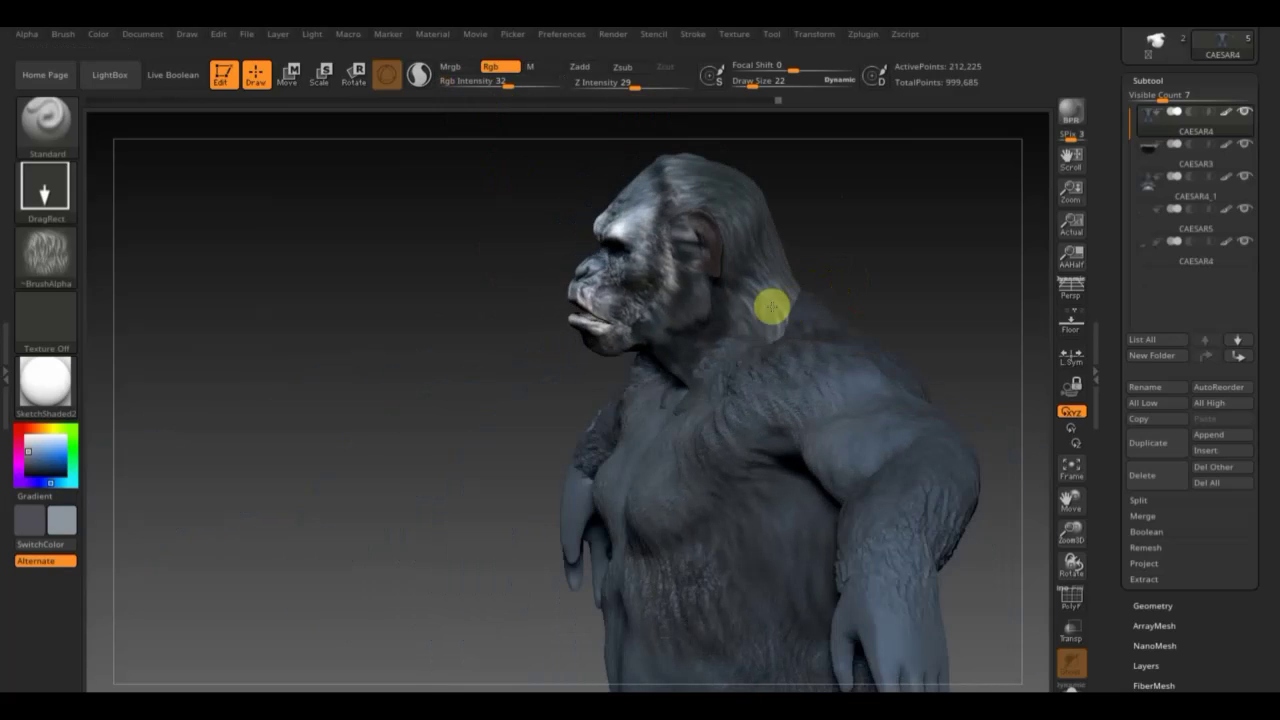
{"action": "left_click_drag", "start_coordinate": [774, 406], "coordinate": [786, 437]}
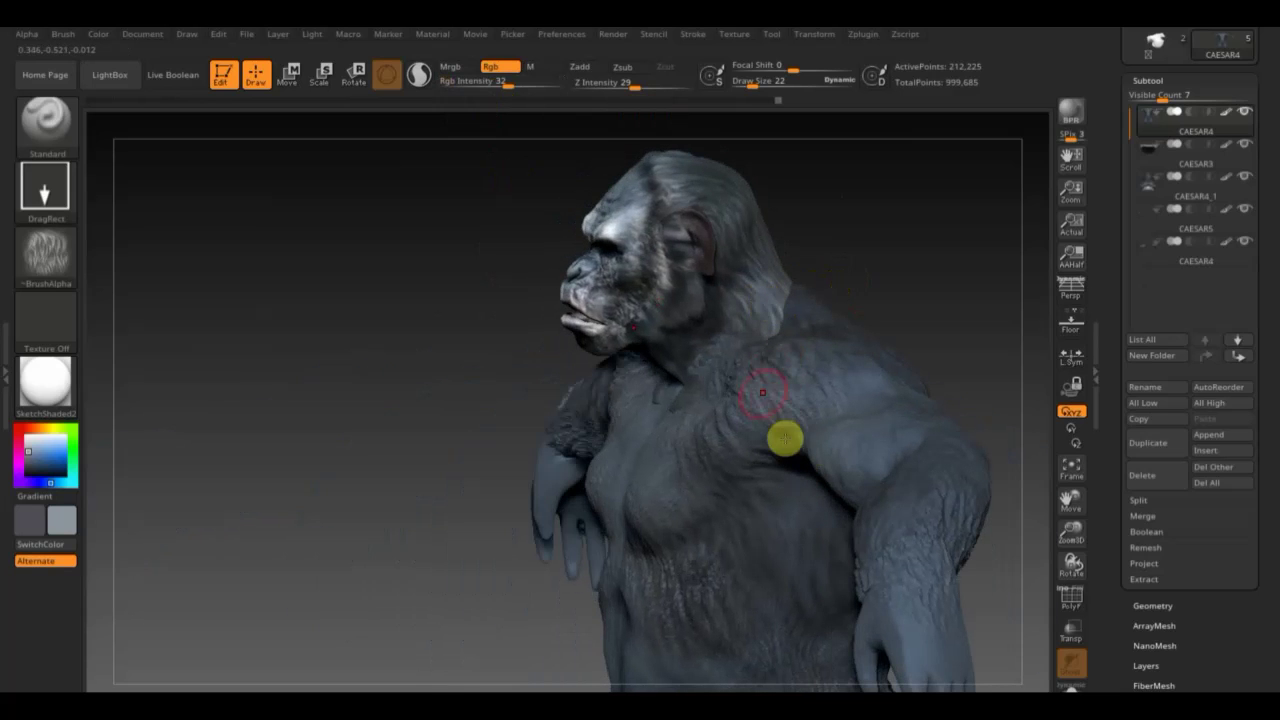
{"action": "mouse_move", "coordinate": [520, 118]}
{"action": "left_mouse_down"}
{"action": "mouse_move", "coordinate": [534, 109]}
{"action": "mouse_move", "coordinate": [497, 84]}
{"action": "left_mouse_up"}
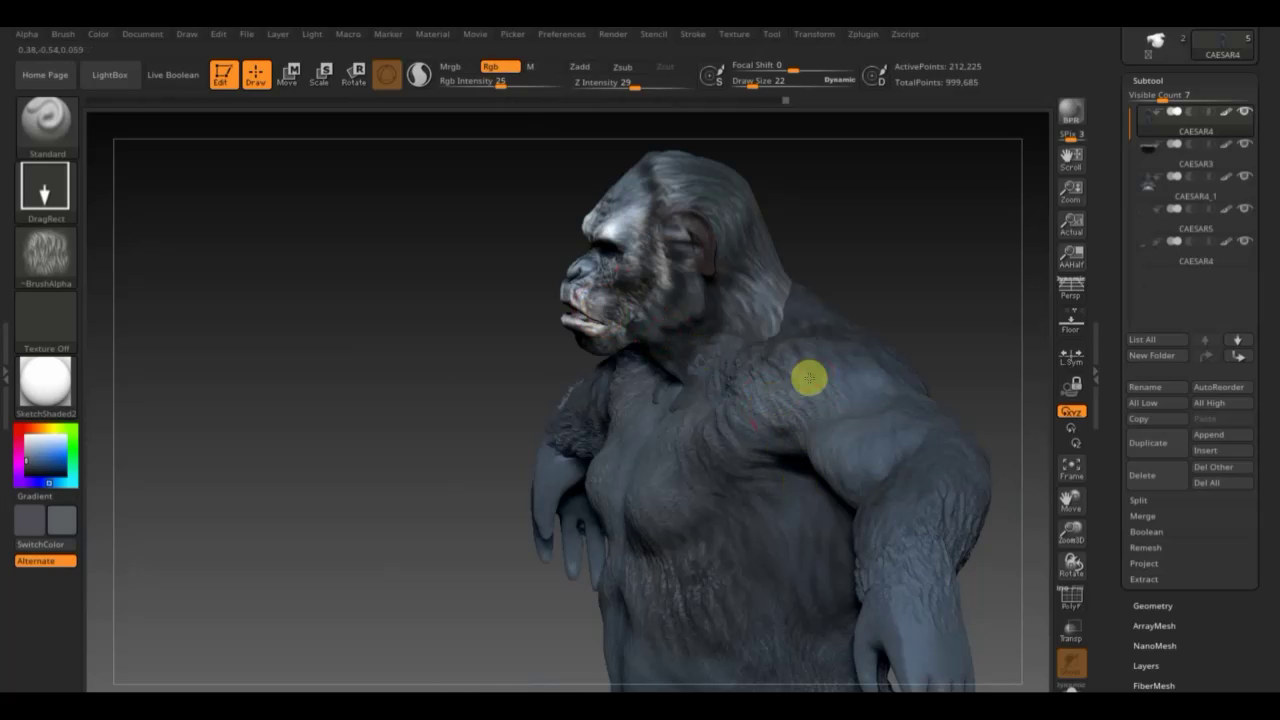
{"action": "right_click_drag", "start_coordinate": [880, 386], "coordinate": [829, 337]}
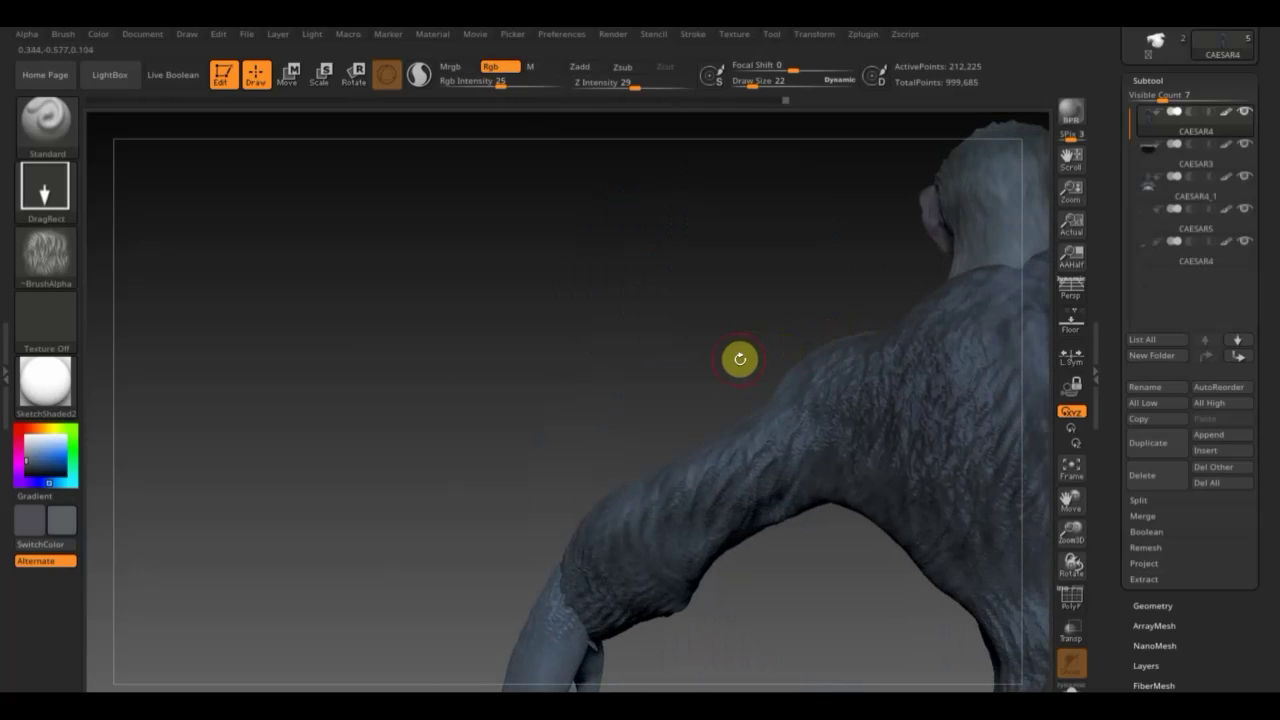
{"action": "mouse_move", "coordinate": [720, 358]}
{"action": "left_mouse_down"}
{"action": "mouse_move", "coordinate": [691, 346]}
{"action": "mouse_move", "coordinate": [354, 346]}
{"action": "mouse_move", "coordinate": [456, 402]}
{"action": "left_mouse_up"}
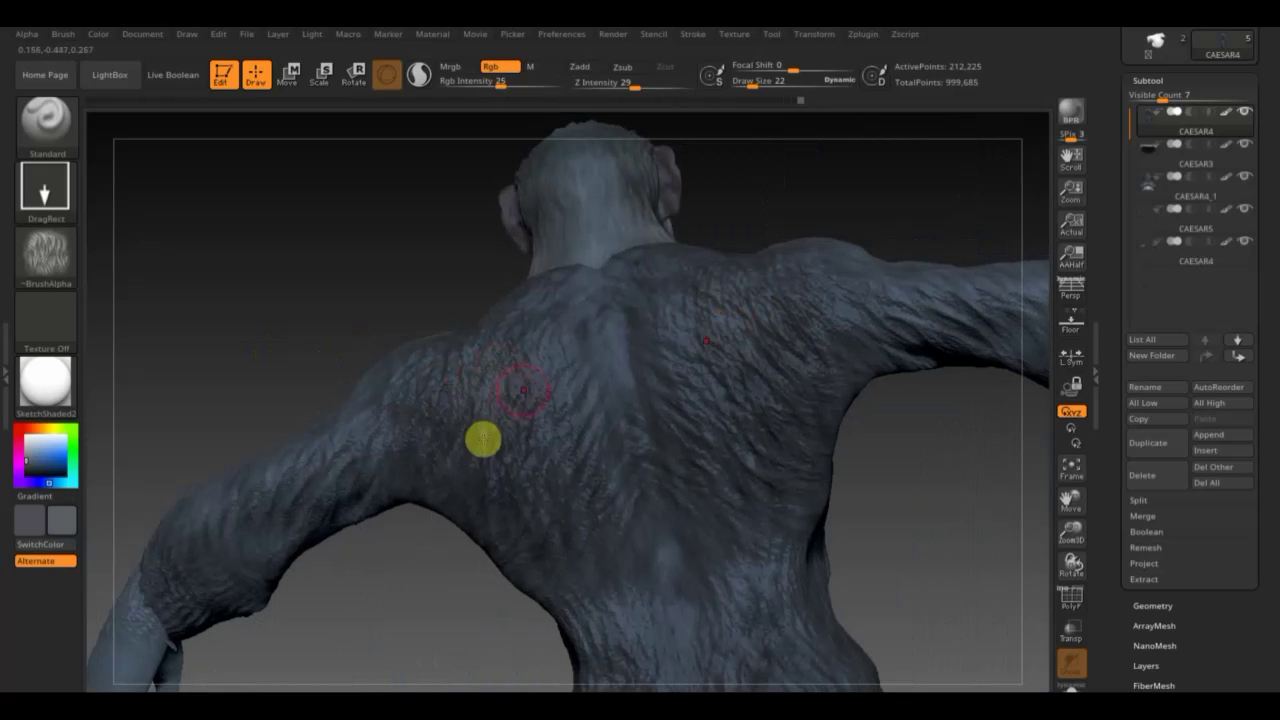
Set the stroke to FreeHand and brush colour across the ape's back and side.
{"action": "left_click", "coordinate": [58, 212]}
{"action": "left_click", "coordinate": [262, 208]}
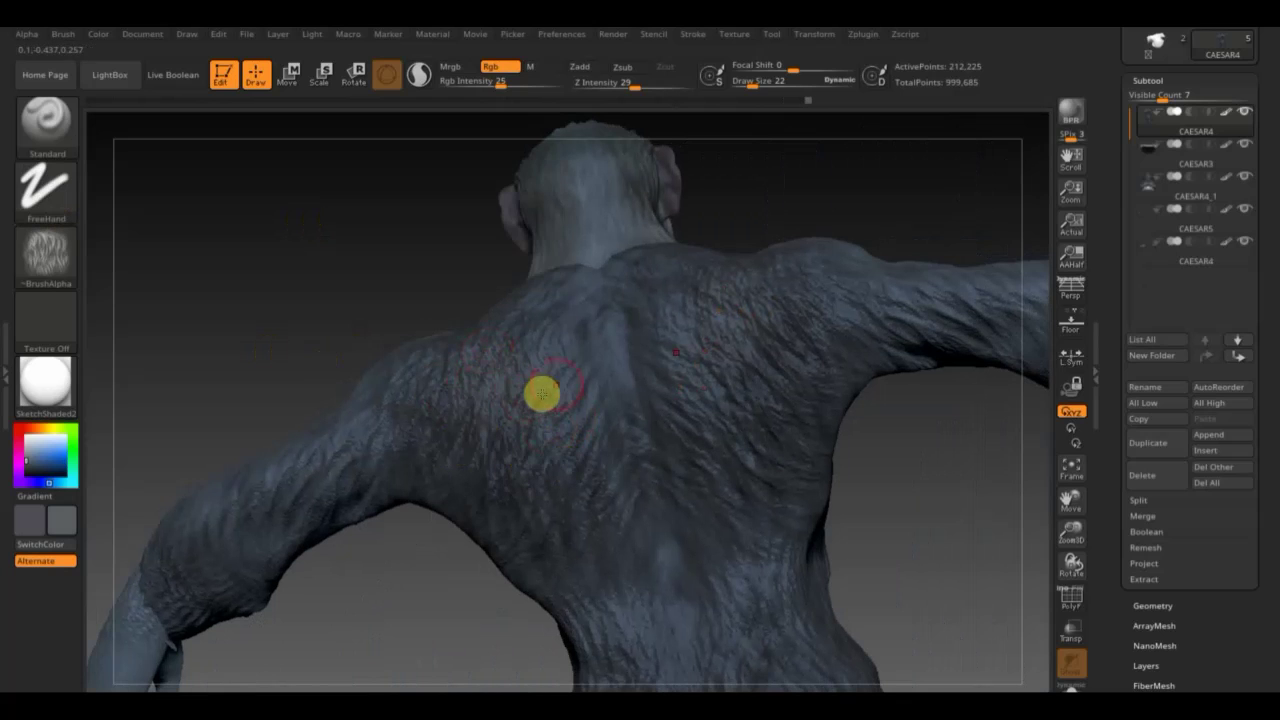
{"action": "left_click_drag", "start_coordinate": [528, 387], "coordinate": [414, 431]}
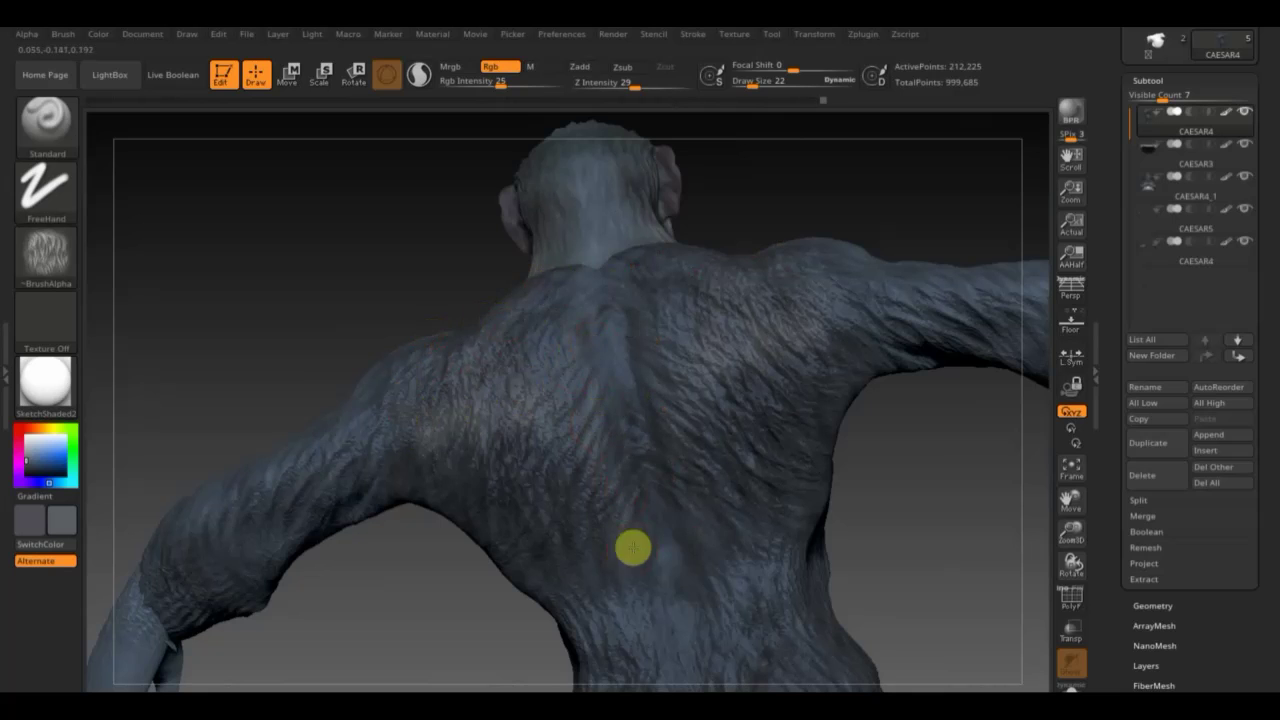
{"action": "left_click_drag", "start_coordinate": [945, 518], "coordinate": [800, 371]}
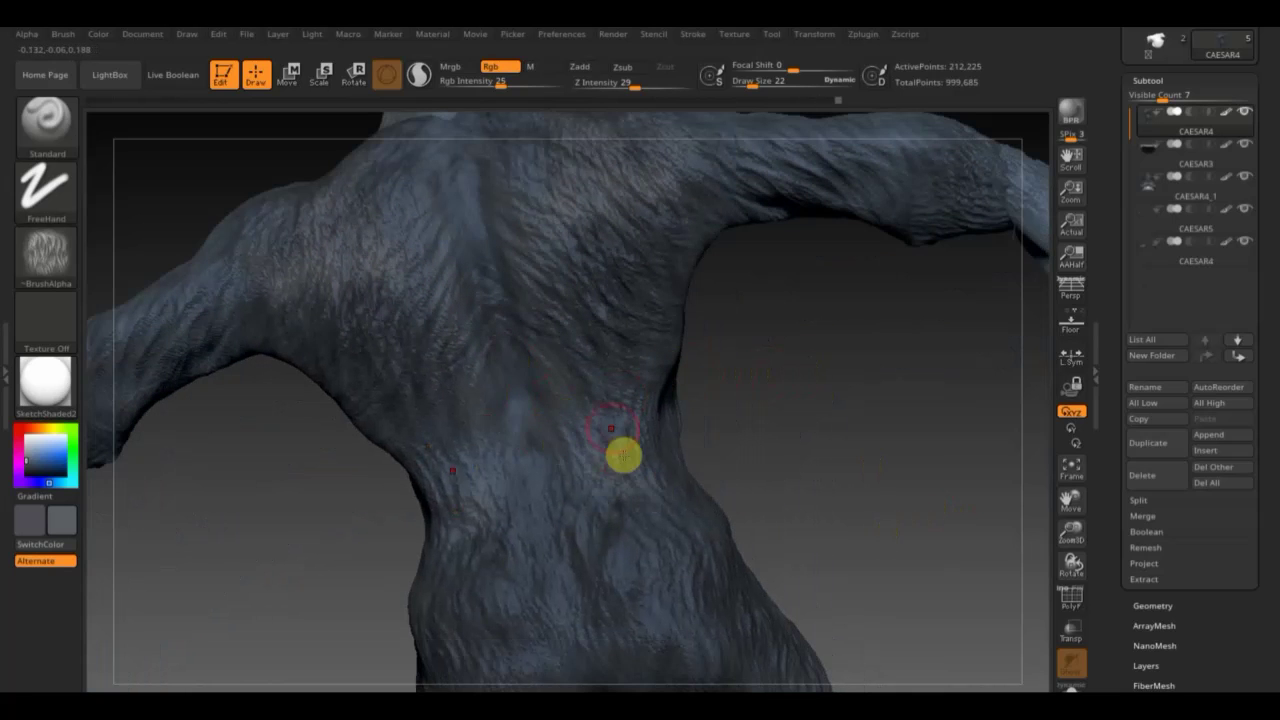
{"action": "left_click_drag", "start_coordinate": [770, 453], "coordinate": [729, 443]}
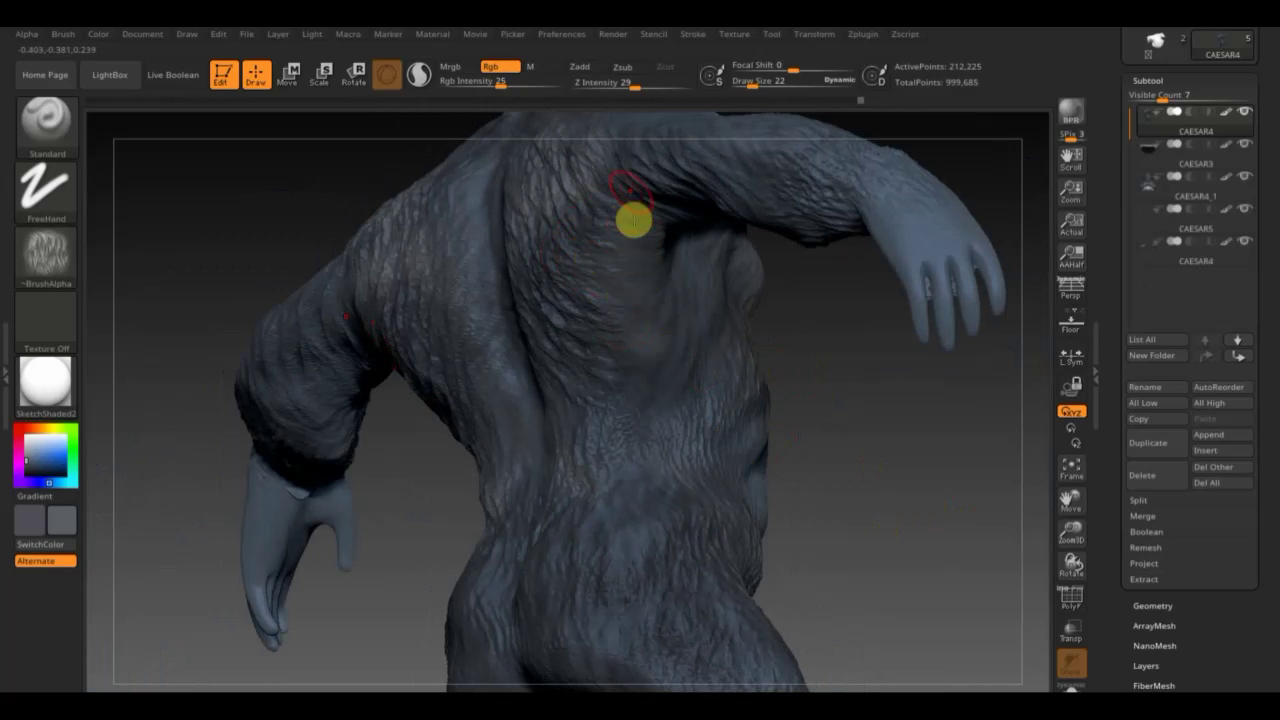
{"action": "left_click_drag", "start_coordinate": [869, 417], "coordinate": [768, 520]}
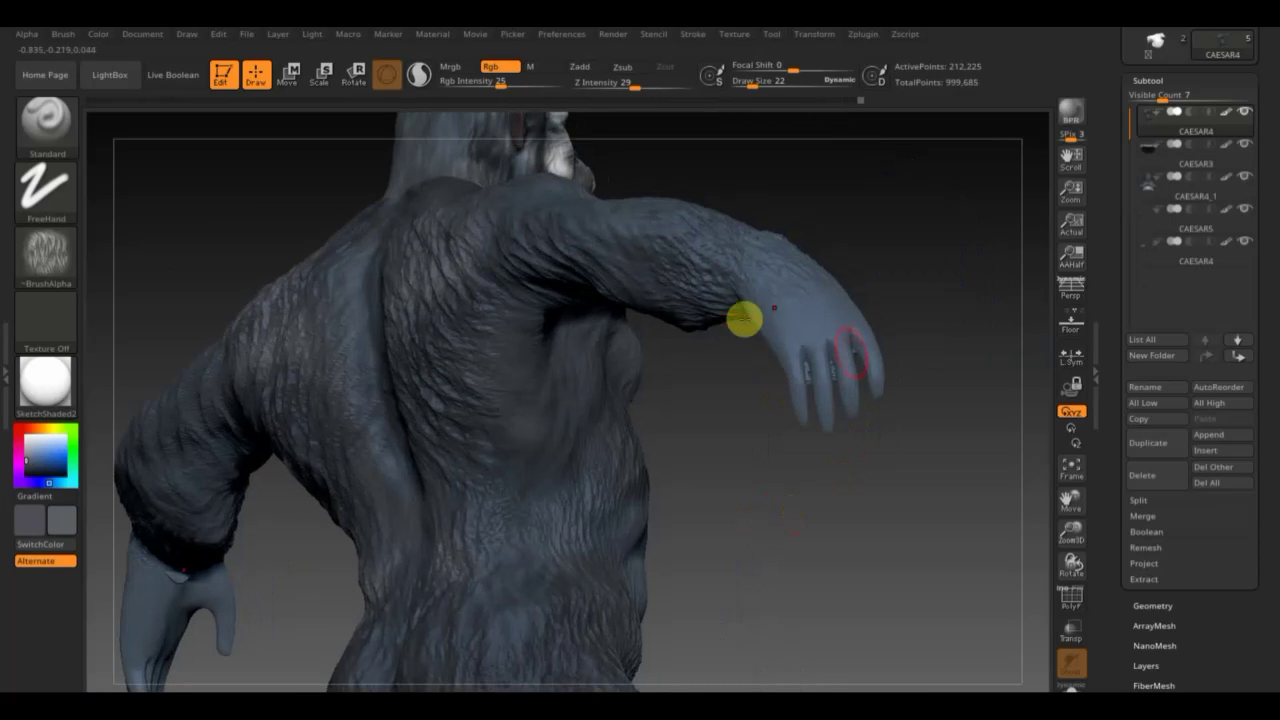
{"action": "mouse_move", "coordinate": [920, 249]}
{"action": "left_mouse_down"}
{"action": "mouse_move", "coordinate": [891, 317]}
{"action": "mouse_move", "coordinate": [783, 354]}
{"action": "left_mouse_up"}
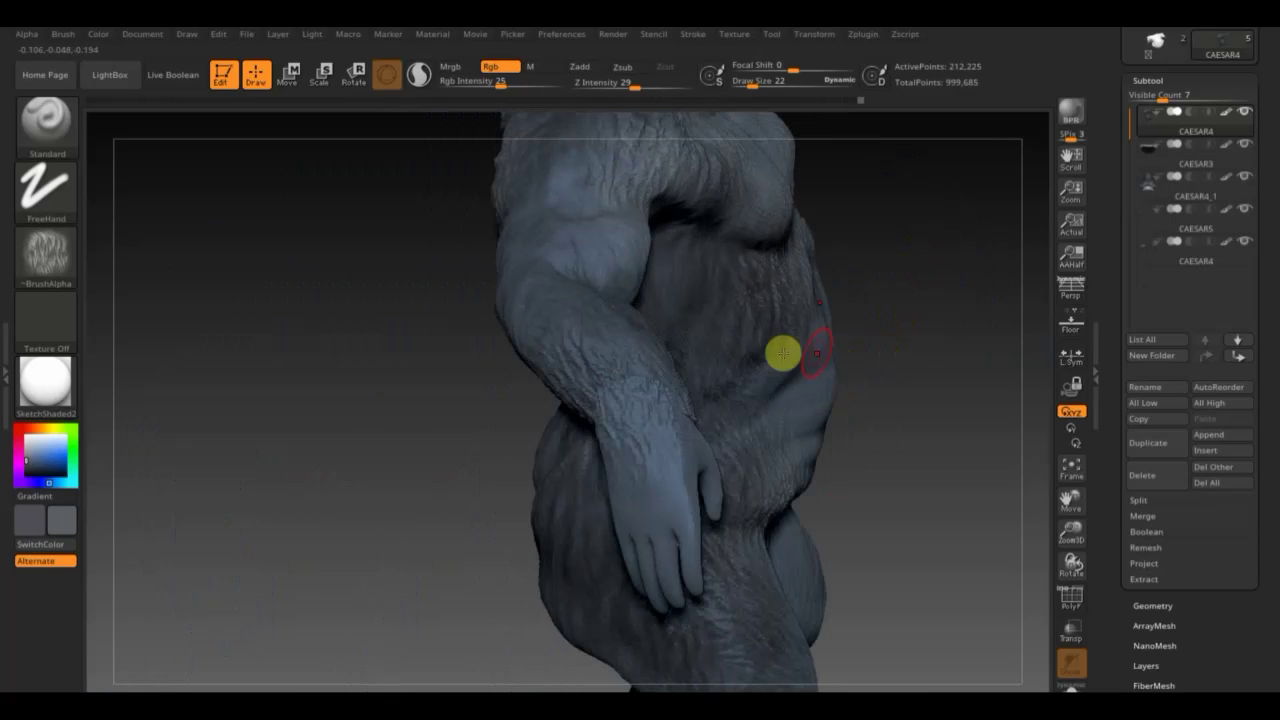
{"action": "left_click", "coordinate": [629, 392]}
Set the stroke back to DragRect with colour strength 35.
{"action": "left_click", "coordinate": [47, 255]}
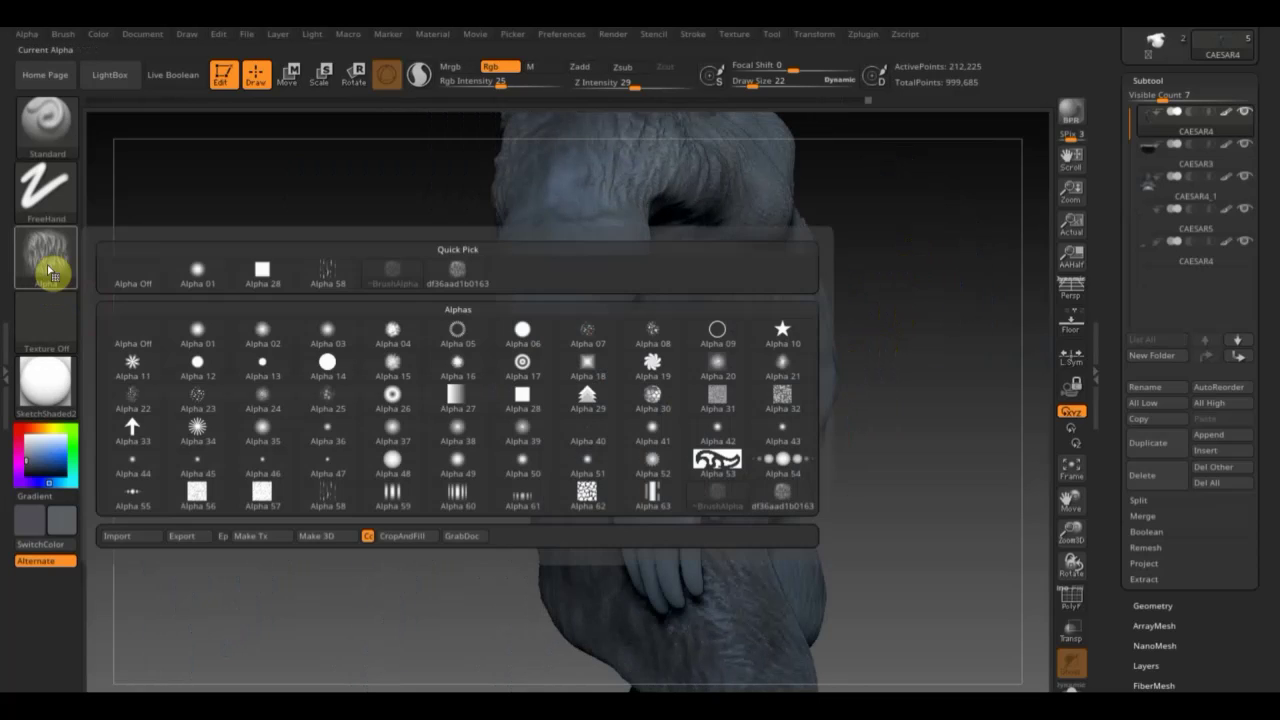
{"action": "left_click", "coordinate": [45, 188]}
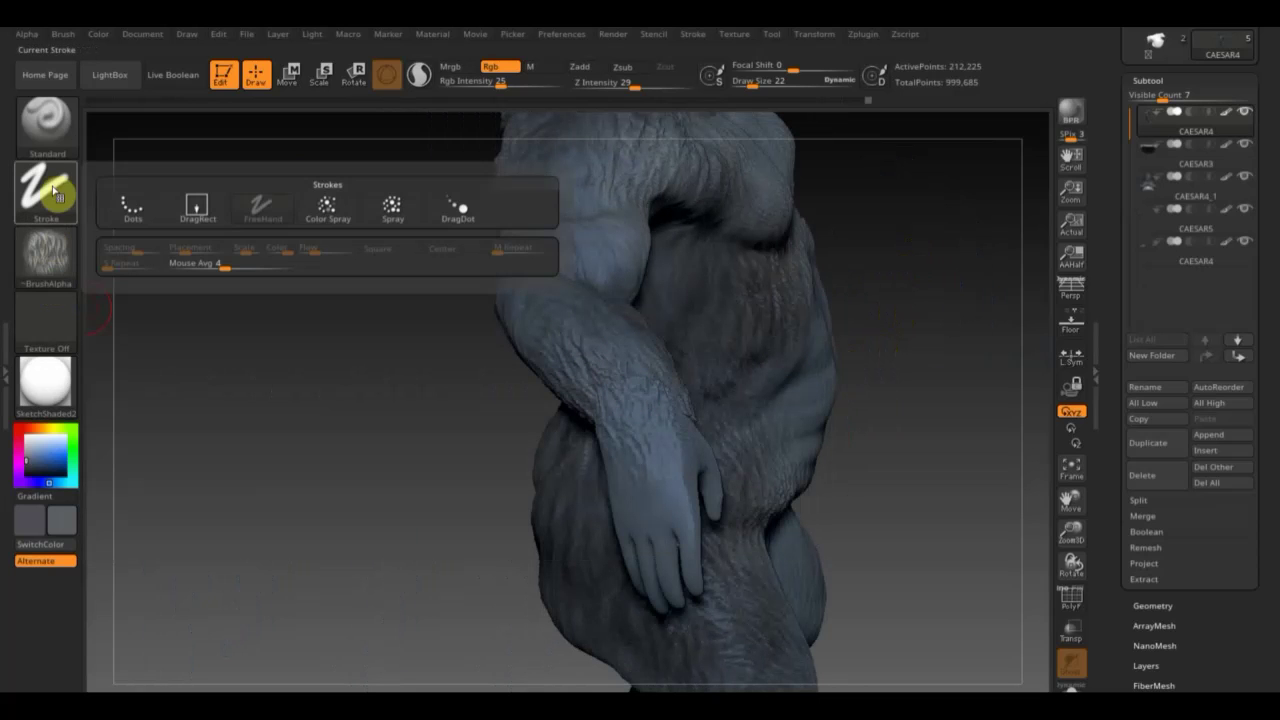
{"action": "left_click", "coordinate": [197, 205]}
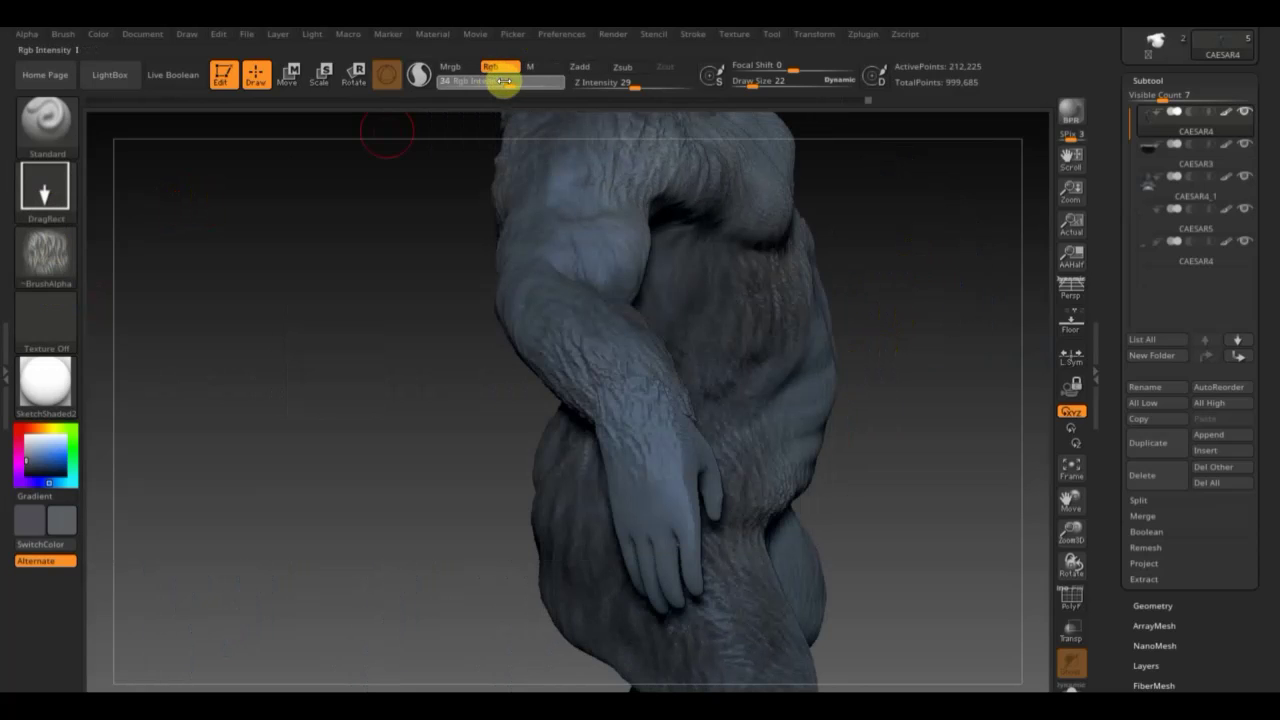
{"action": "left_click_drag", "start_coordinate": [503, 80], "coordinate": [505, 80]}
{"action": "left_click_drag", "start_coordinate": [908, 256], "coordinate": [849, 300]}
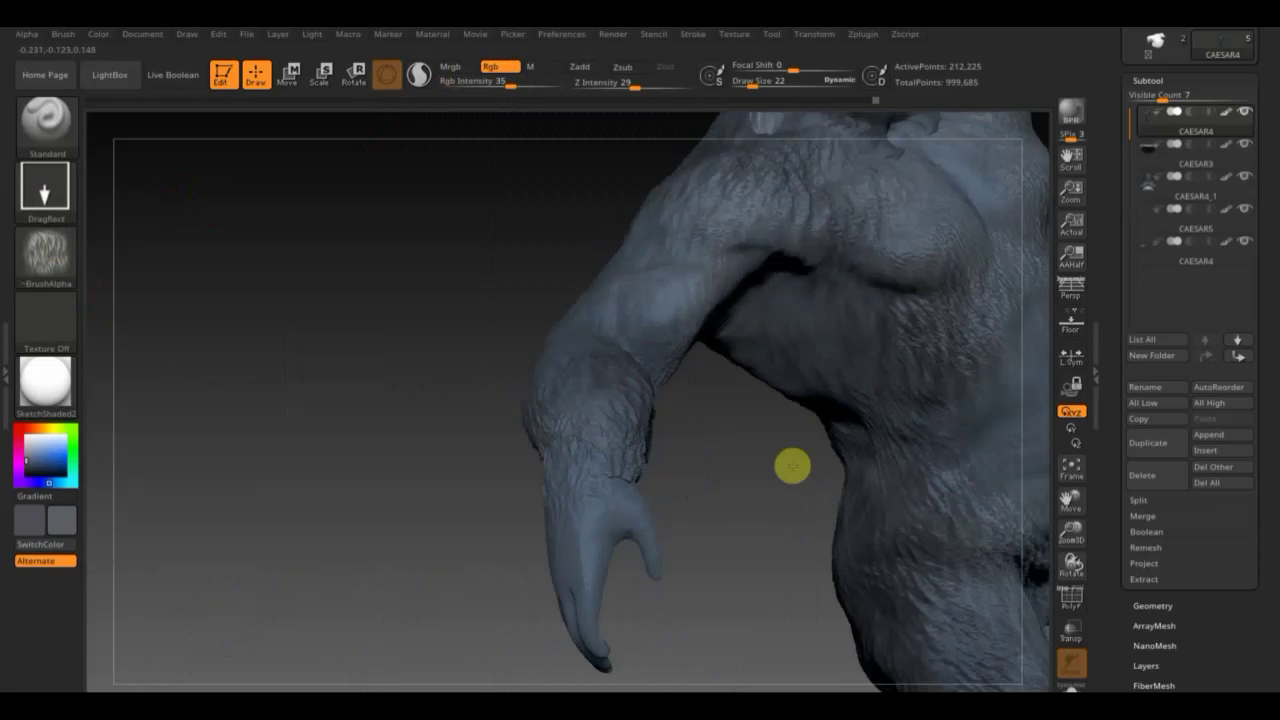
{"action": "mouse_move", "coordinate": [791, 466]}
{"action": "left_mouse_down"}
{"action": "mouse_move", "coordinate": [589, 629]}
{"action": "mouse_move", "coordinate": [600, 522]}
{"action": "left_mouse_up"}
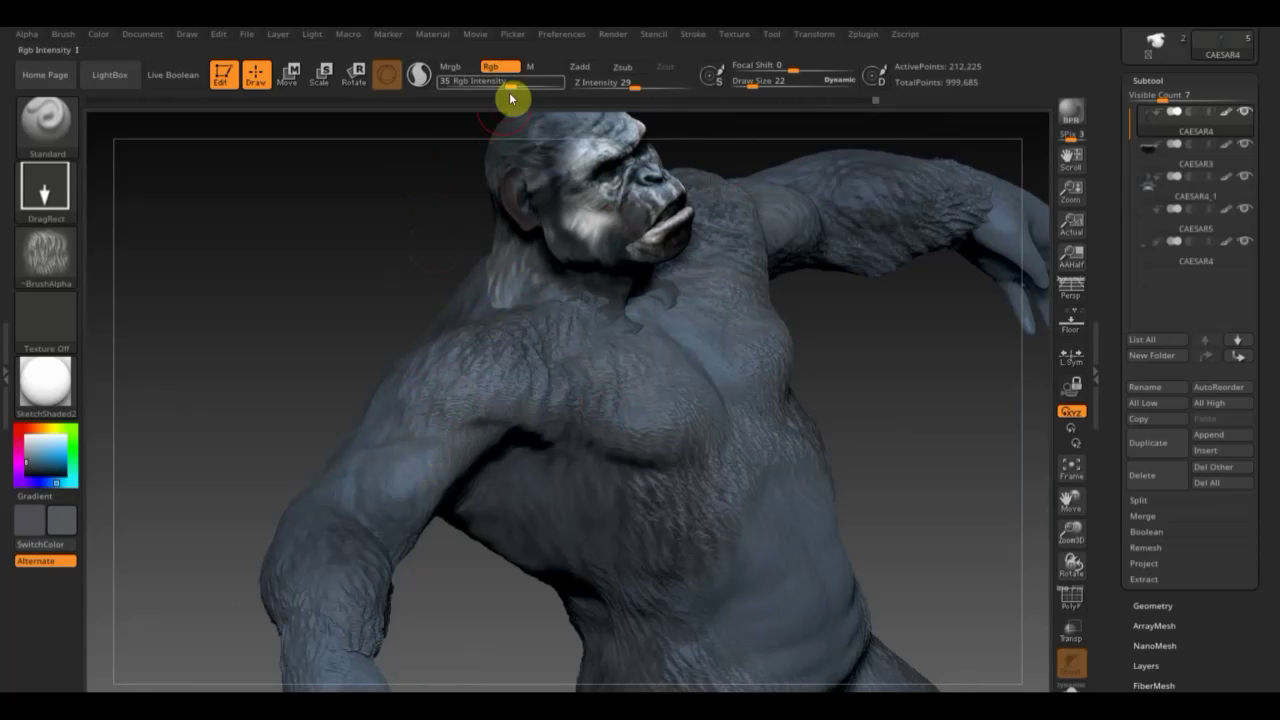
Raise Rgb Intensity to 90, switch to white and stamp pale hair streaks on the forearm.
{"action": "left_click_drag", "start_coordinate": [510, 86], "coordinate": [550, 86]}
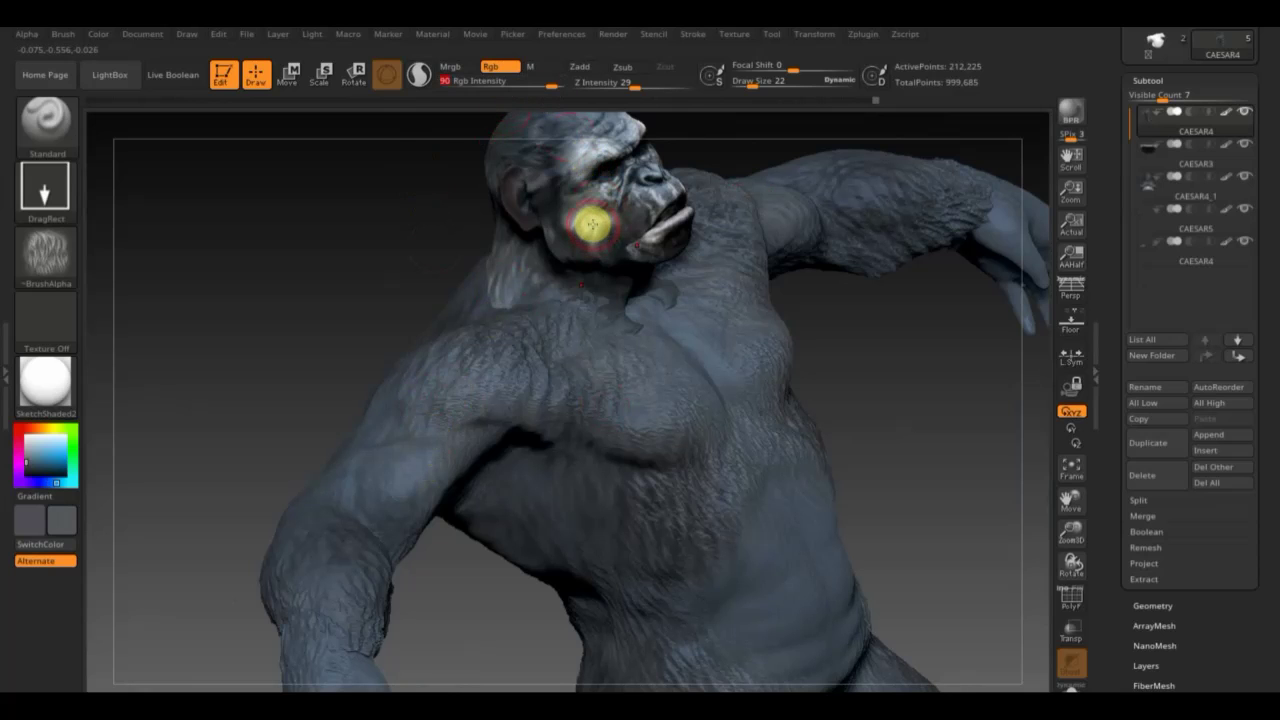
{"action": "key", "text": "c"}
{"action": "left_click_drag", "start_coordinate": [320, 617], "coordinate": [365, 650]}
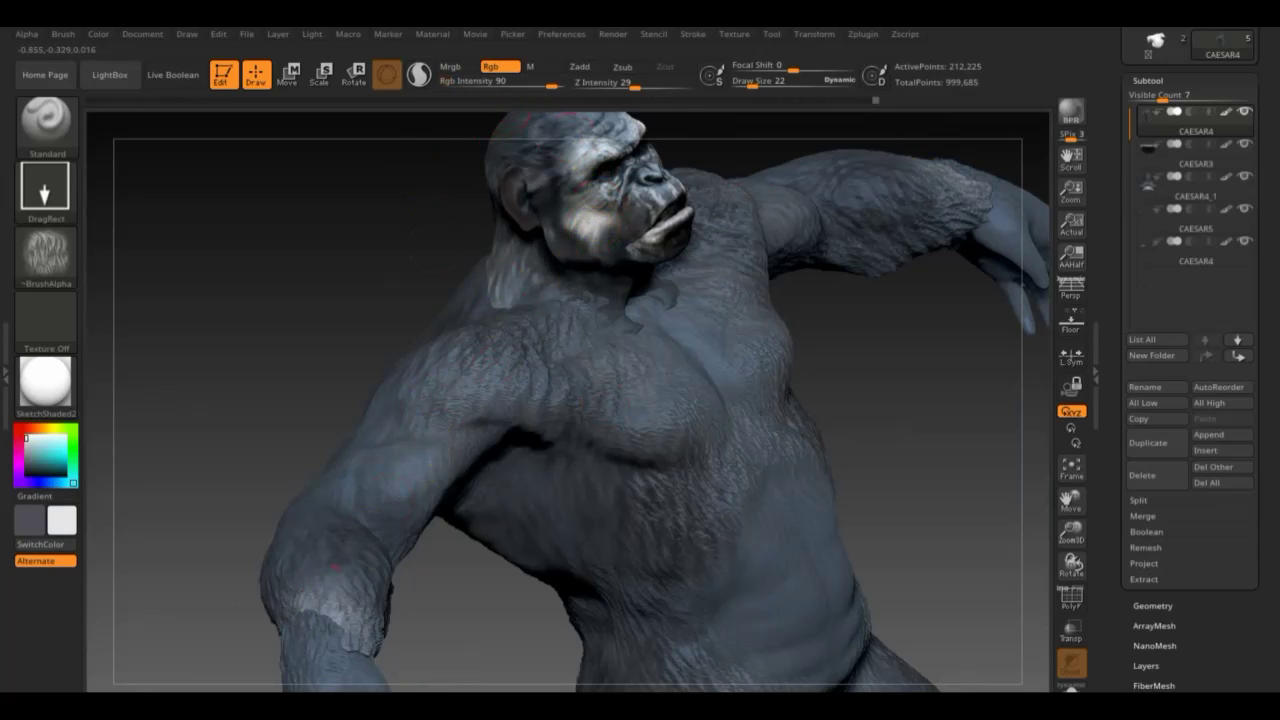
{"action": "mouse_move", "coordinate": [226, 460]}
{"action": "left_mouse_down"}
{"action": "mouse_move", "coordinate": [286, 323]}
{"action": "mouse_move", "coordinate": [363, 323]}
{"action": "mouse_move", "coordinate": [531, 476]}
{"action": "mouse_move", "coordinate": [443, 414]}
{"action": "left_mouse_up"}
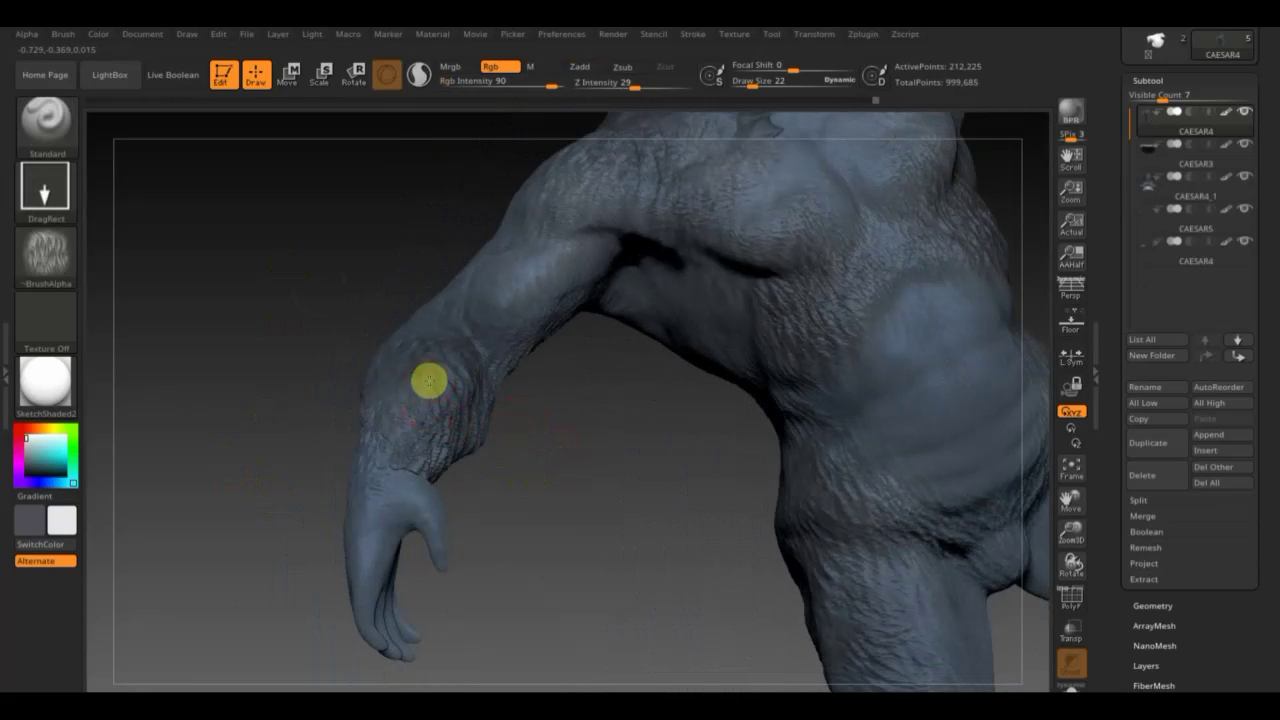
{"action": "mouse_move", "coordinate": [428, 381]}
{"action": "left_mouse_down"}
{"action": "mouse_move", "coordinate": [437, 463]}
{"action": "mouse_move", "coordinate": [414, 528]}
{"action": "left_mouse_up"}
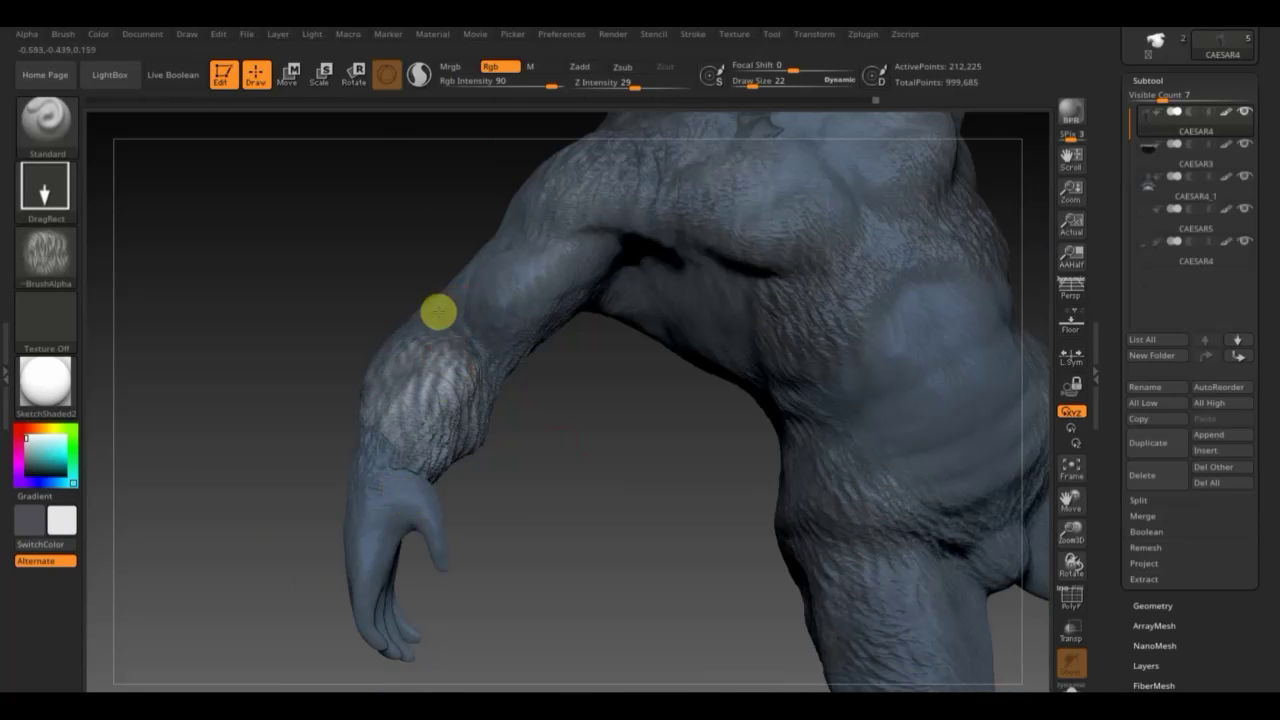
{"action": "left_click_drag", "start_coordinate": [438, 313], "coordinate": [416, 390]}
{"action": "left_click_drag", "start_coordinate": [598, 478], "coordinate": [585, 525]}
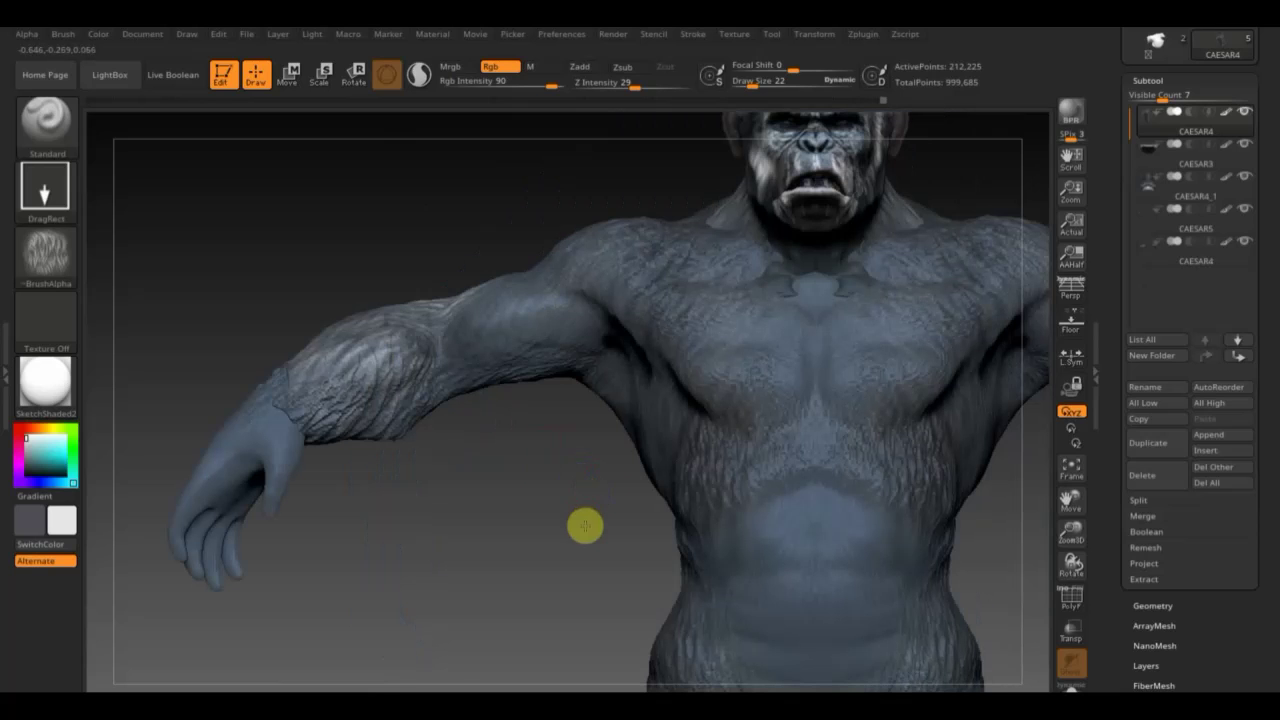
{"action": "mouse_move", "coordinate": [554, 585]}
{"action": "left_mouse_down"}
{"action": "mouse_move", "coordinate": [509, 497]}
{"action": "mouse_move", "coordinate": [523, 451]}
{"action": "left_mouse_up"}
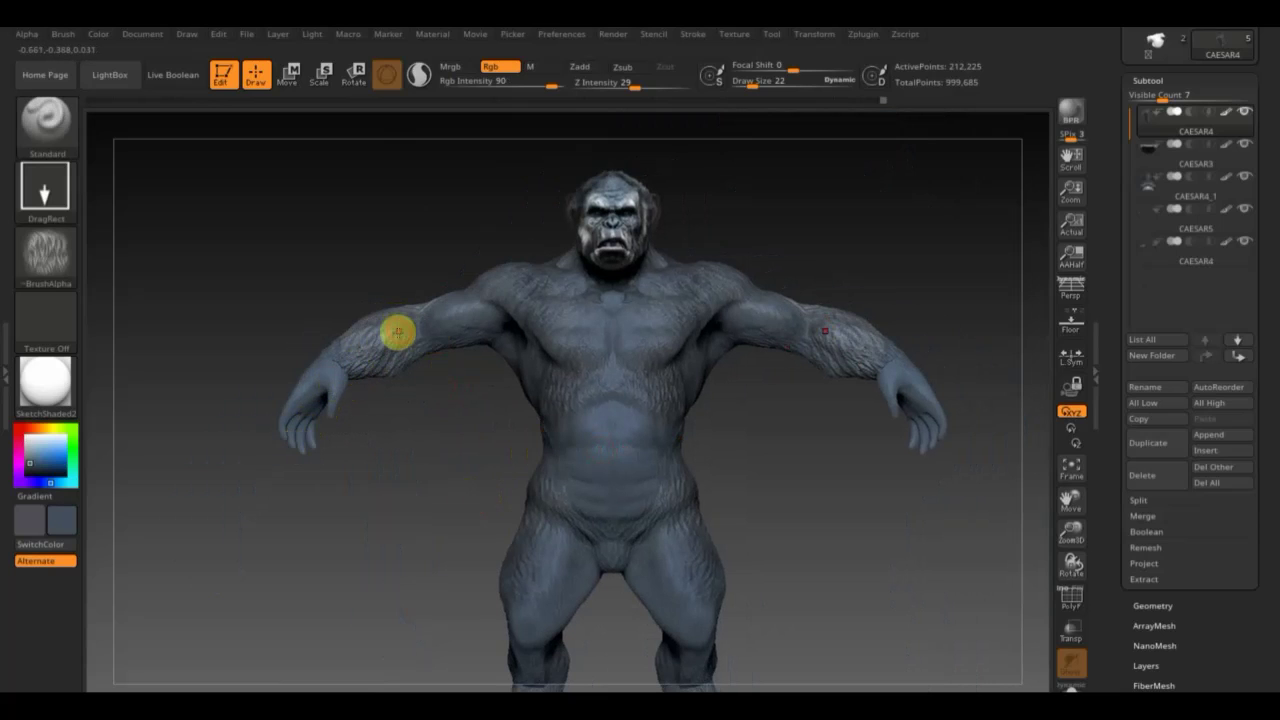
Orbit around the ape and zoom in on its torso.
{"action": "mouse_move", "coordinate": [331, 340]}
{"action": "left_mouse_down"}
{"action": "mouse_move", "coordinate": [490, 565]}
{"action": "mouse_move", "coordinate": [540, 543]}
{"action": "mouse_move", "coordinate": [563, 489]}
{"action": "mouse_move", "coordinate": [478, 540]}
{"action": "left_mouse_up"}
{"action": "mouse_move", "coordinate": [380, 553]}
{"action": "left_mouse_down"}
{"action": "mouse_move", "coordinate": [431, 554]}
{"action": "mouse_move", "coordinate": [521, 433]}
{"action": "left_mouse_up"}
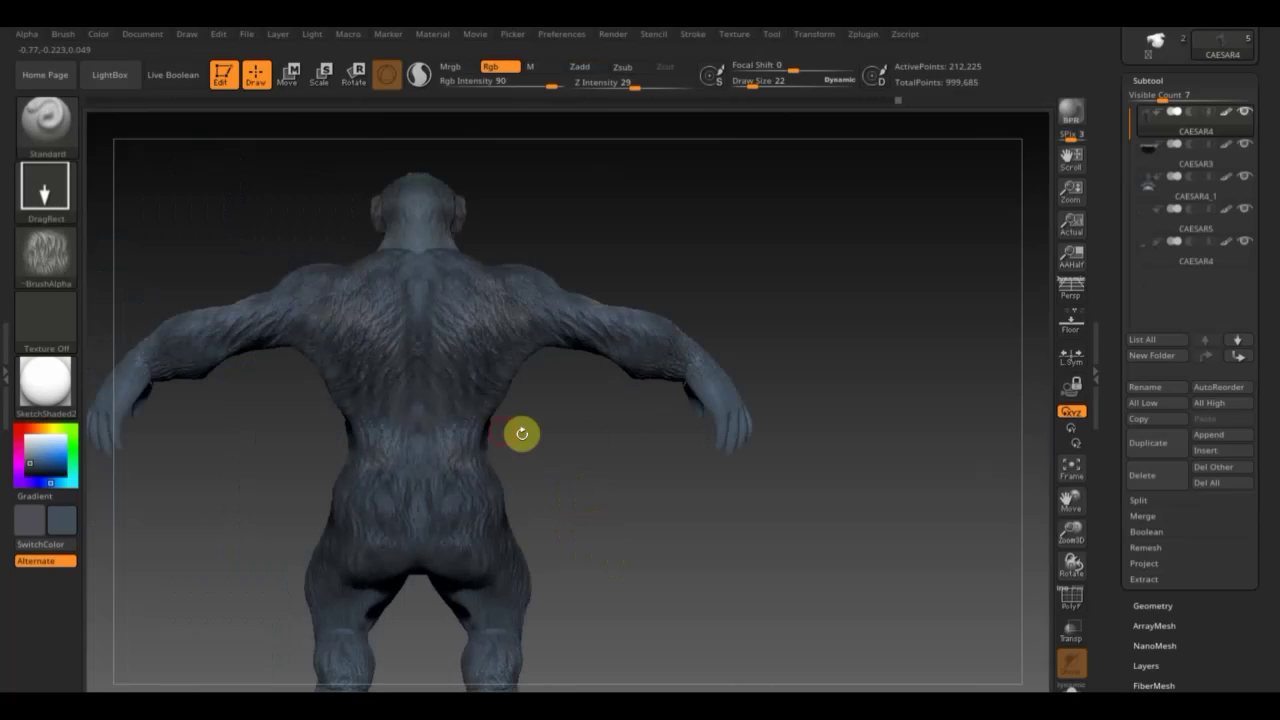
{"action": "mouse_move", "coordinate": [598, 522]}
{"action": "left_mouse_down"}
{"action": "mouse_move", "coordinate": [583, 494]}
{"action": "mouse_move", "coordinate": [614, 514]}
{"action": "mouse_move", "coordinate": [451, 526]}
{"action": "left_mouse_up"}
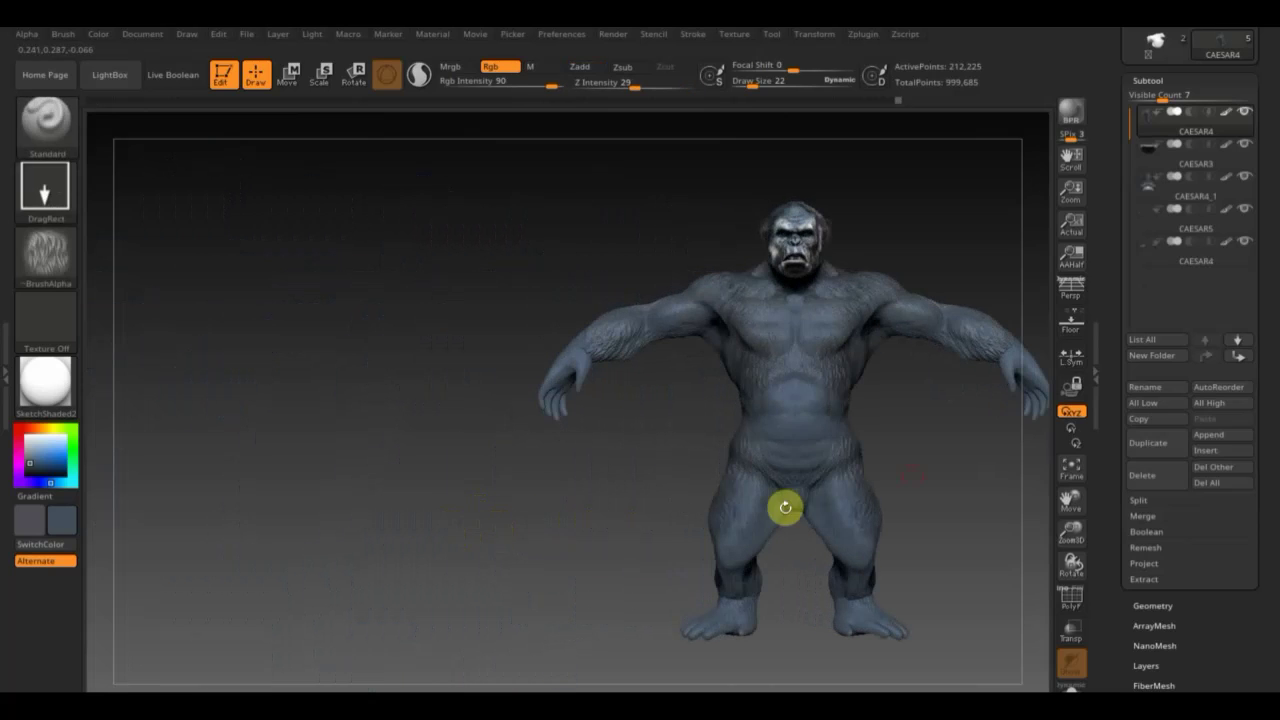
{"action": "mouse_move", "coordinate": [928, 468]}
{"action": "left_mouse_down", "text": "alt"}
{"action": "mouse_move", "coordinate": [660, 460]}
{"action": "mouse_move", "coordinate": [806, 520]}
{"action": "mouse_move", "coordinate": [771, 482]}
{"action": "mouse_move", "coordinate": [783, 471]}
{"action": "mouse_move", "coordinate": [723, 494]}
{"action": "mouse_move", "coordinate": [763, 506]}
{"action": "left_mouse_up", "text": "alt"}
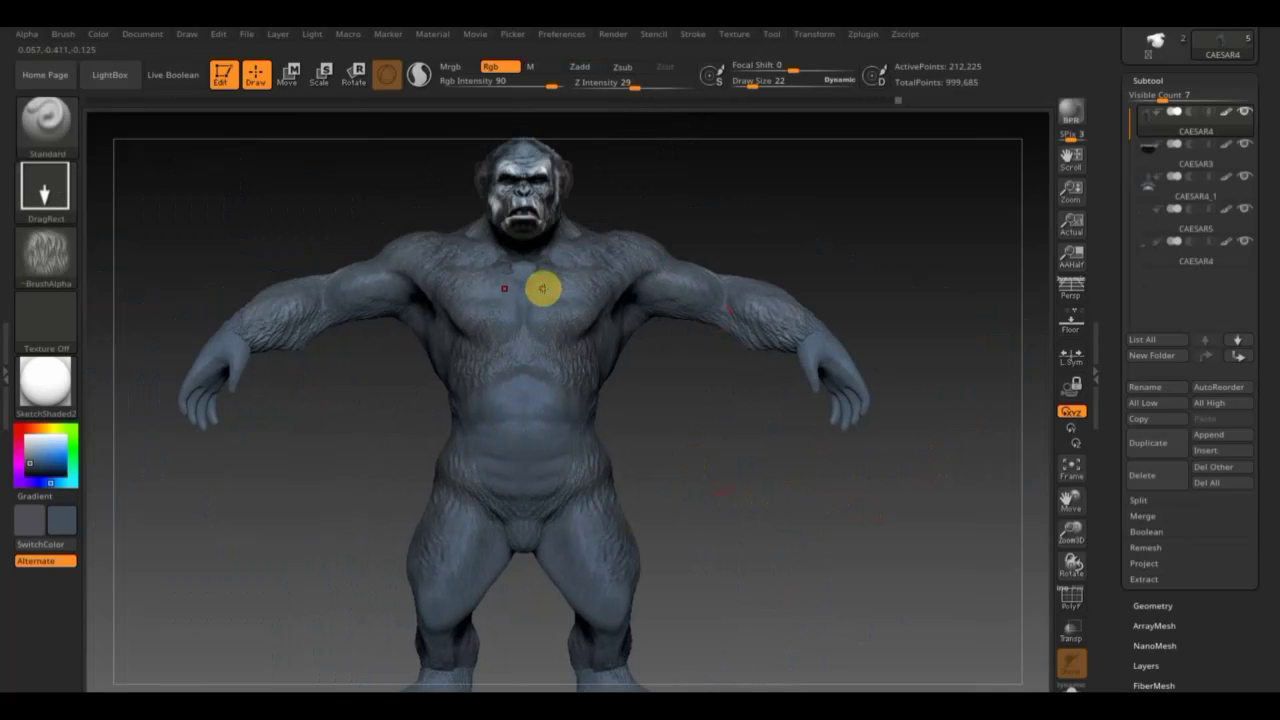
Use Texture Import to load the desktop gorilla screenshot ending 160329.
{"action": "left_click", "coordinate": [749, 38]}
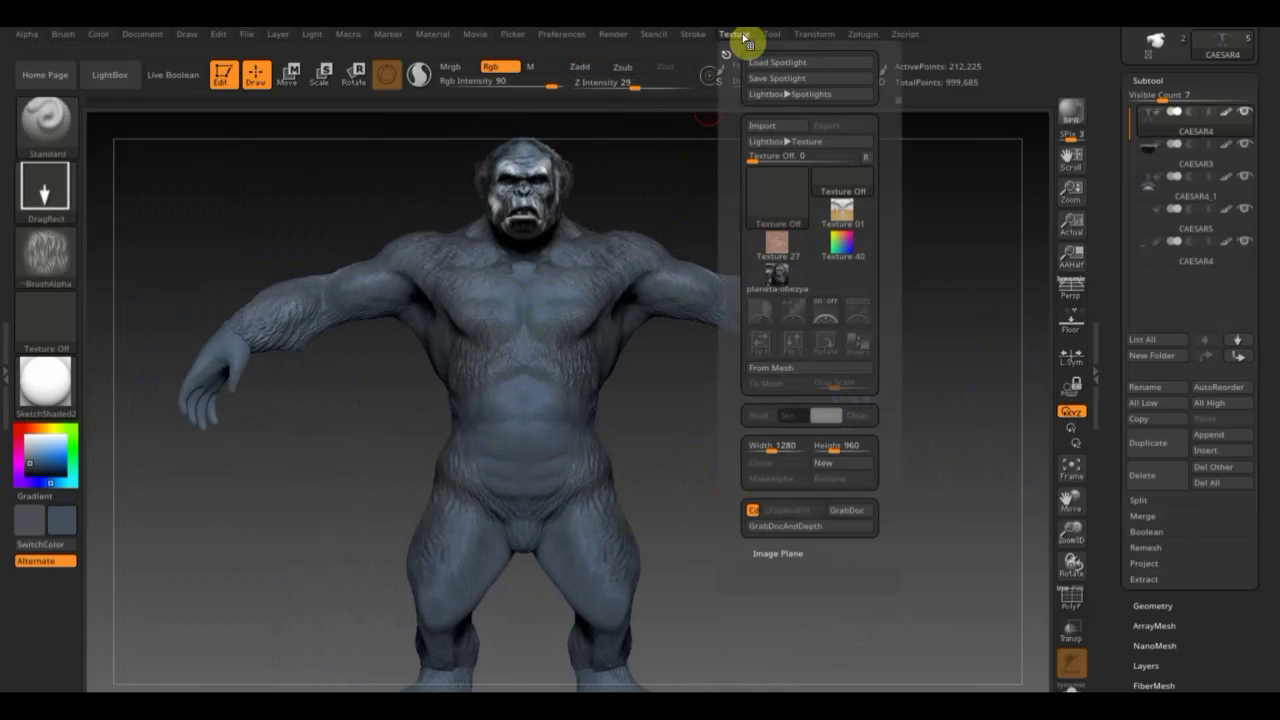
{"action": "left_click", "coordinate": [774, 128]}
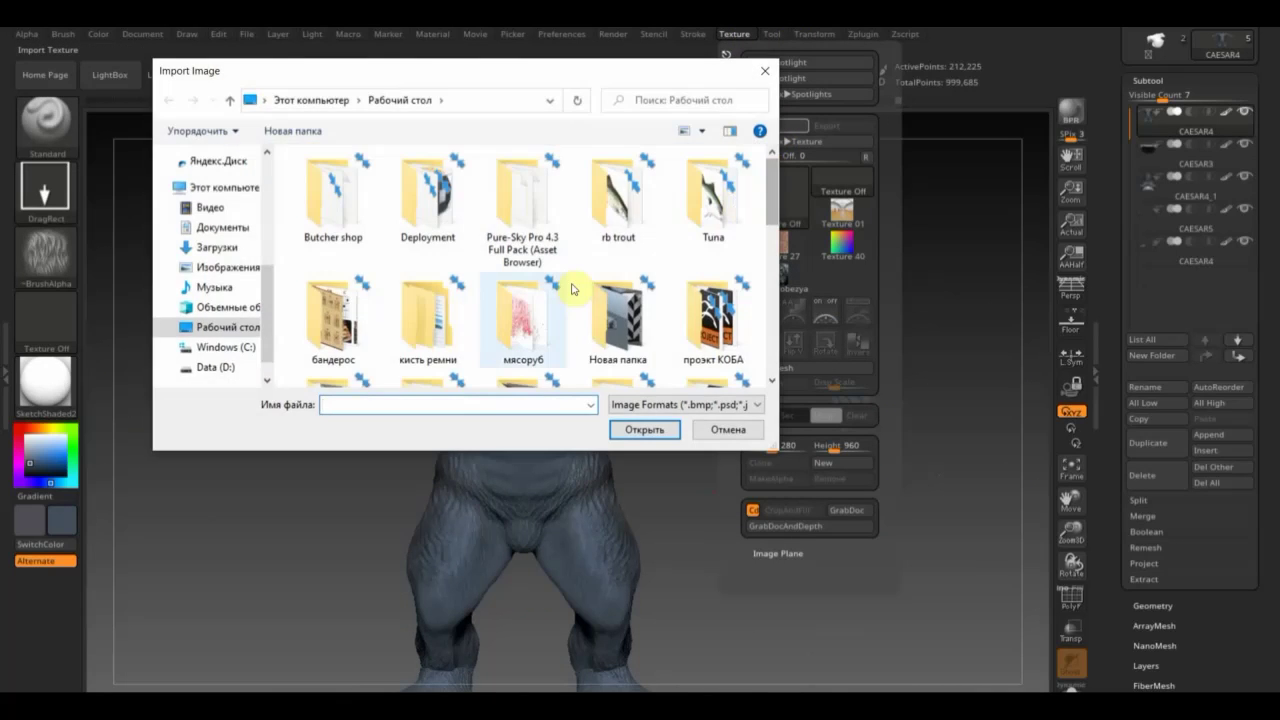
{"action": "scroll", "coordinate": [612, 314], "scroll_direction": "down", "scroll_amount": 5}
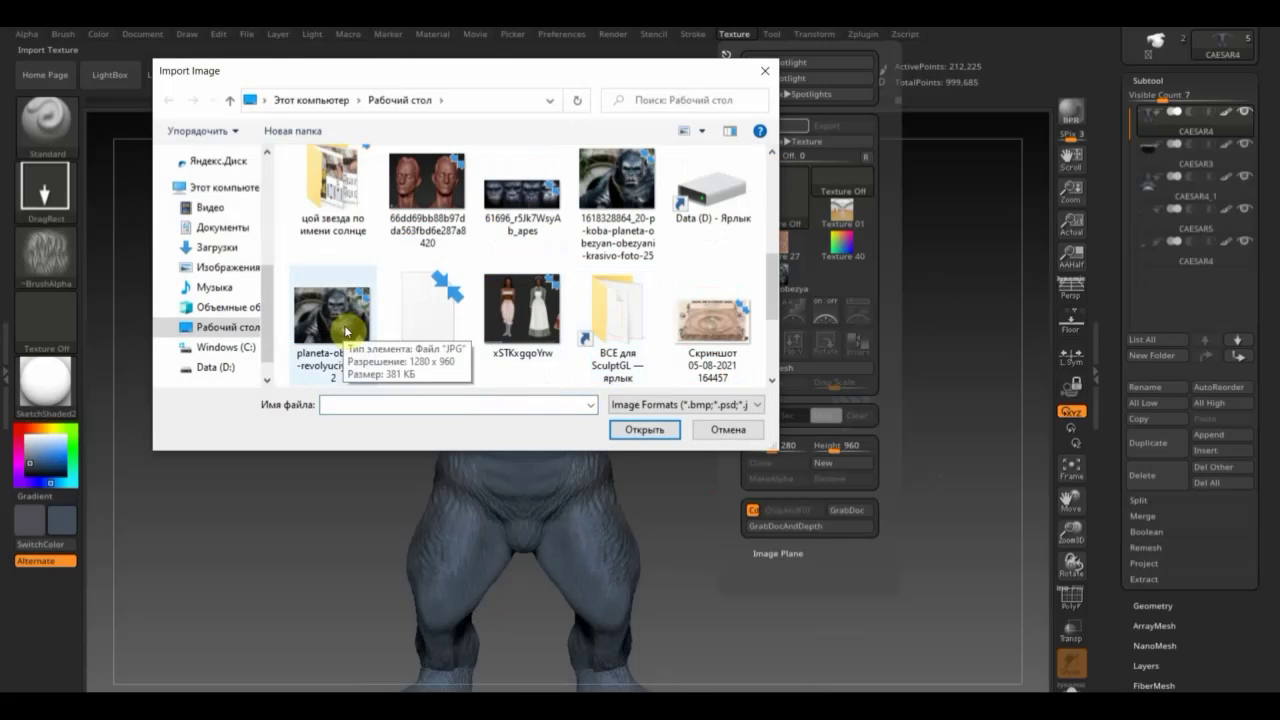
{"action": "scroll", "coordinate": [586, 250], "scroll_direction": "down", "scroll_amount": 1}
{"action": "scroll", "coordinate": [600, 250], "scroll_direction": "down", "scroll_amount": 1}
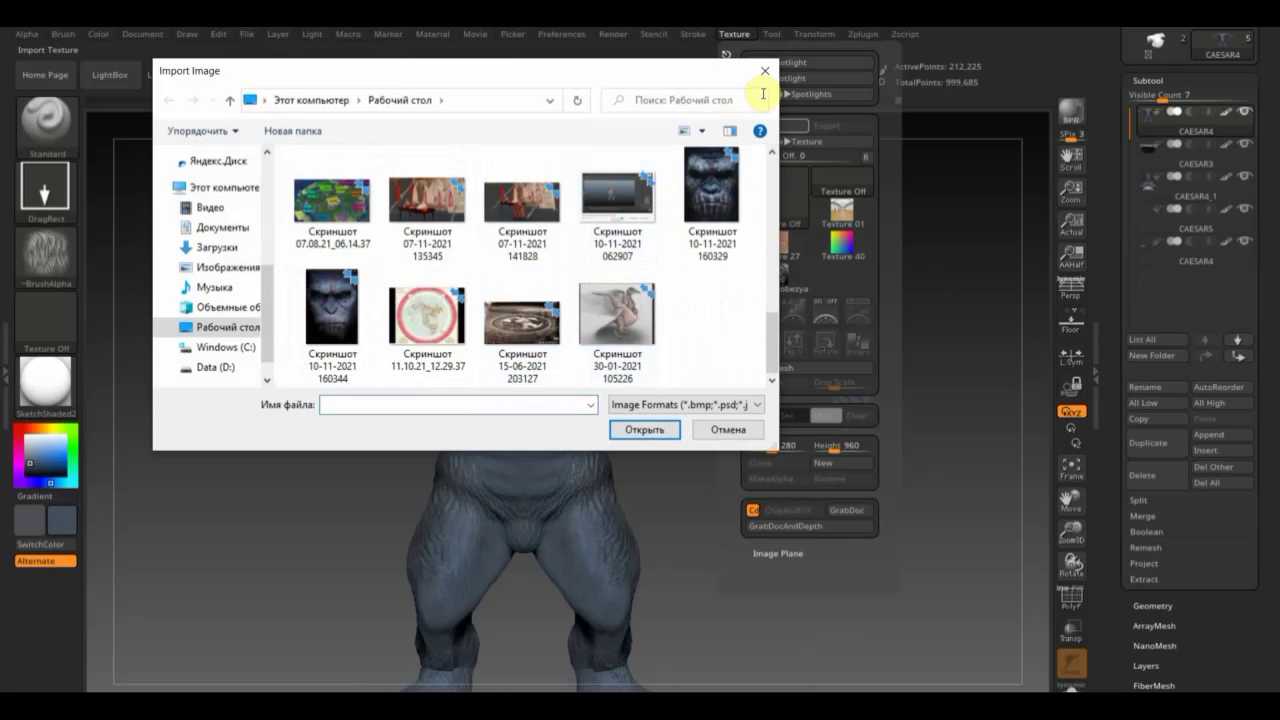
{"action": "left_click", "coordinate": [716, 200]}
{"action": "left_click", "coordinate": [670, 429]}
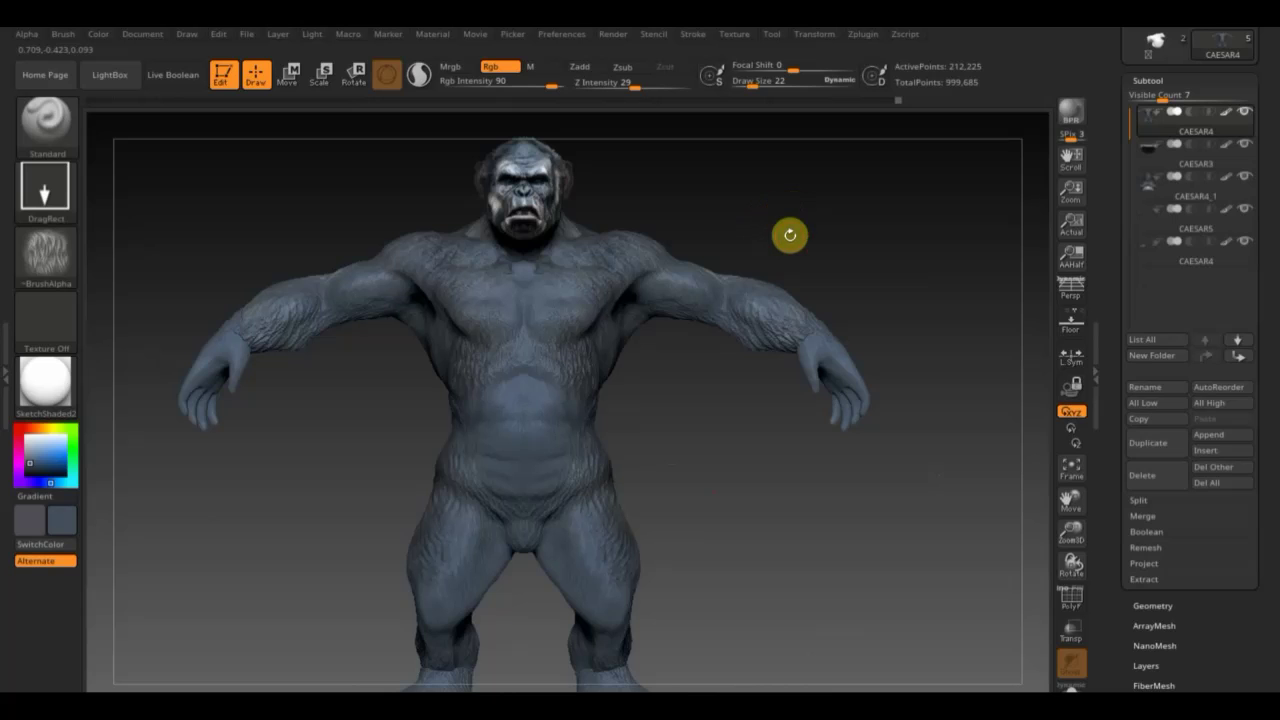
Frame the ape's head and shoulders and make the open-mouth part visible.
{"action": "right_click_drag", "start_coordinate": [790, 234], "coordinate": [811, 343], "text": "alt"}
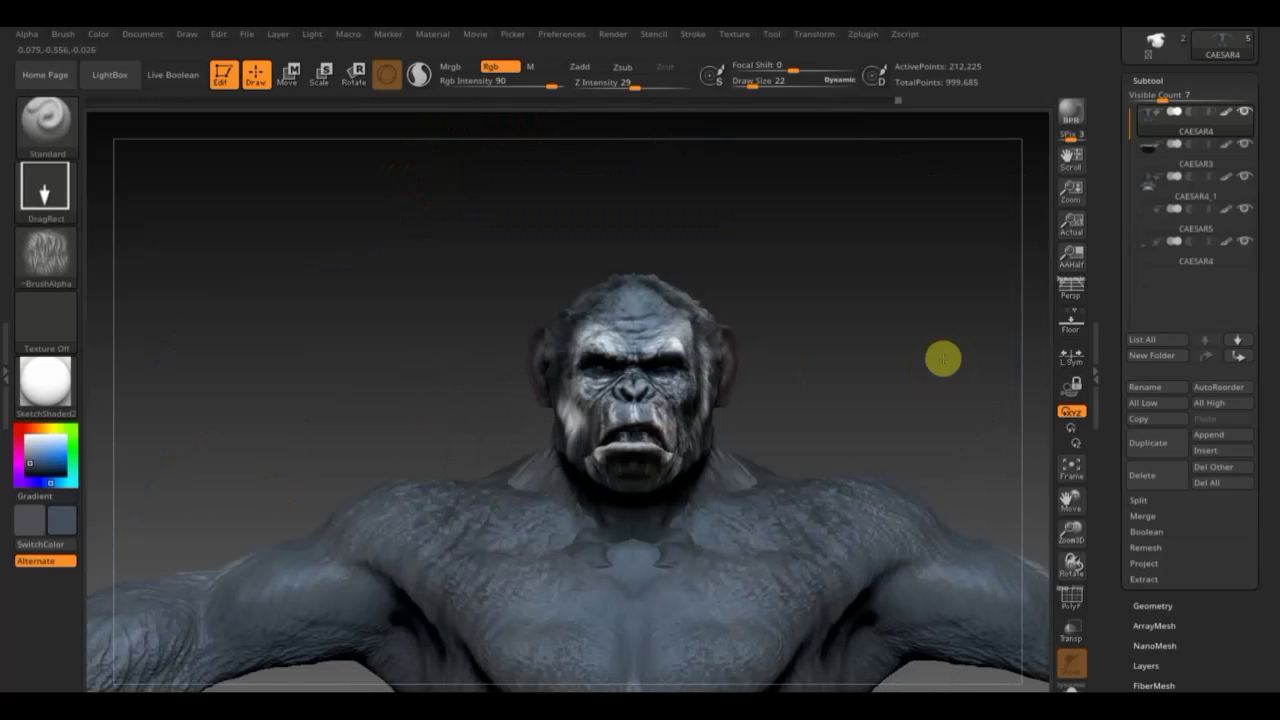
{"action": "left_click_drag", "start_coordinate": [823, 263], "coordinate": [844, 339]}
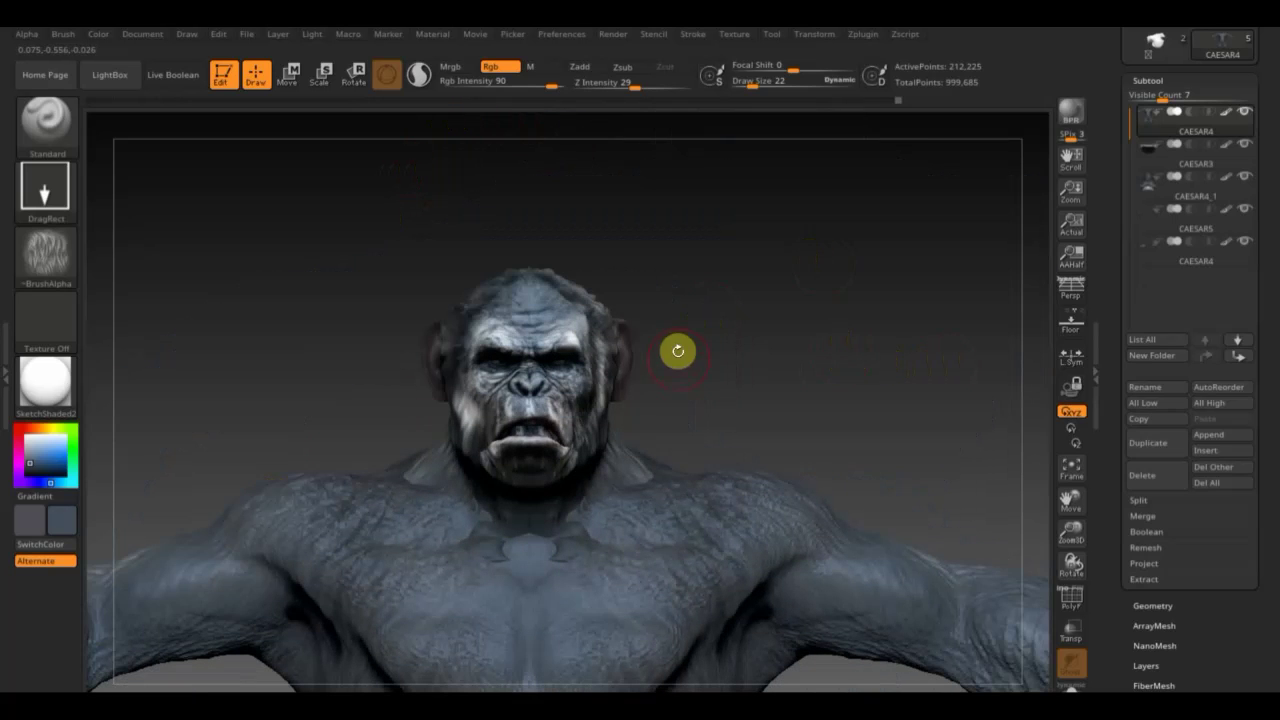
{"action": "left_click", "coordinate": [1248, 146]}
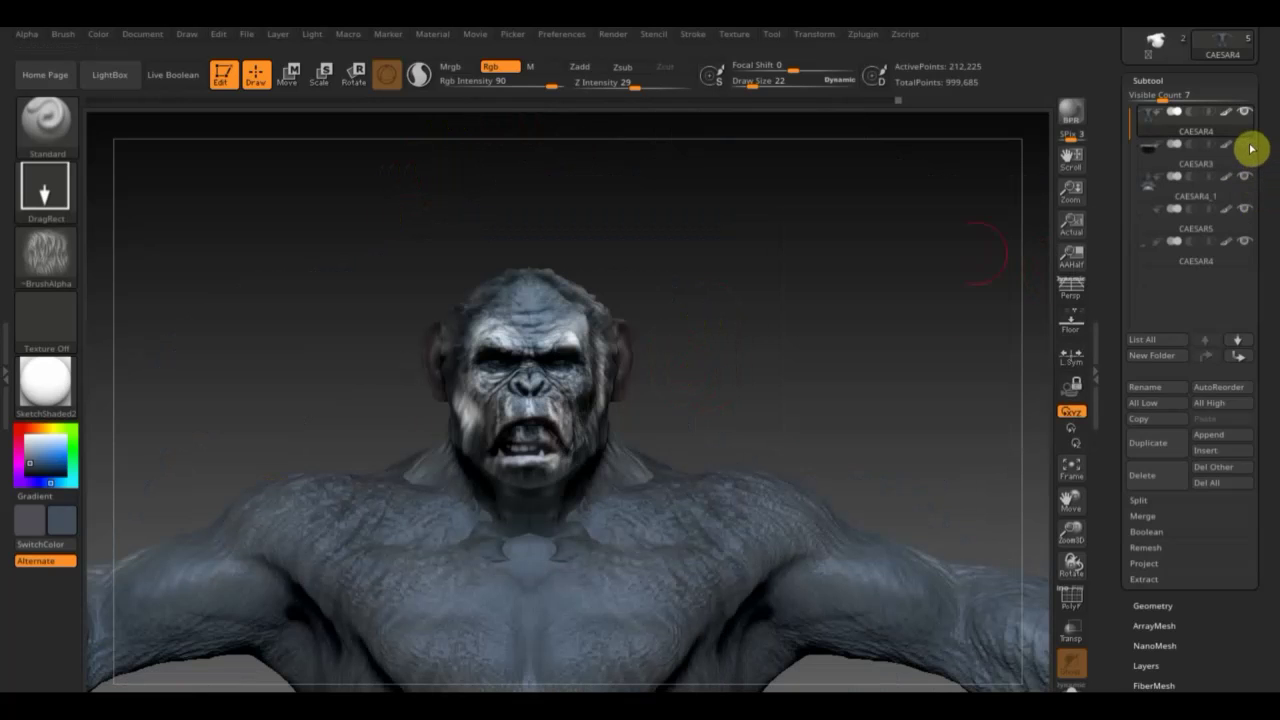
Pick an orange hue, set Alpha to Alpha Off and Stroke to FreeHand.
{"action": "left_click", "coordinate": [62, 516]}
{"action": "left_click", "coordinate": [100, 404]}
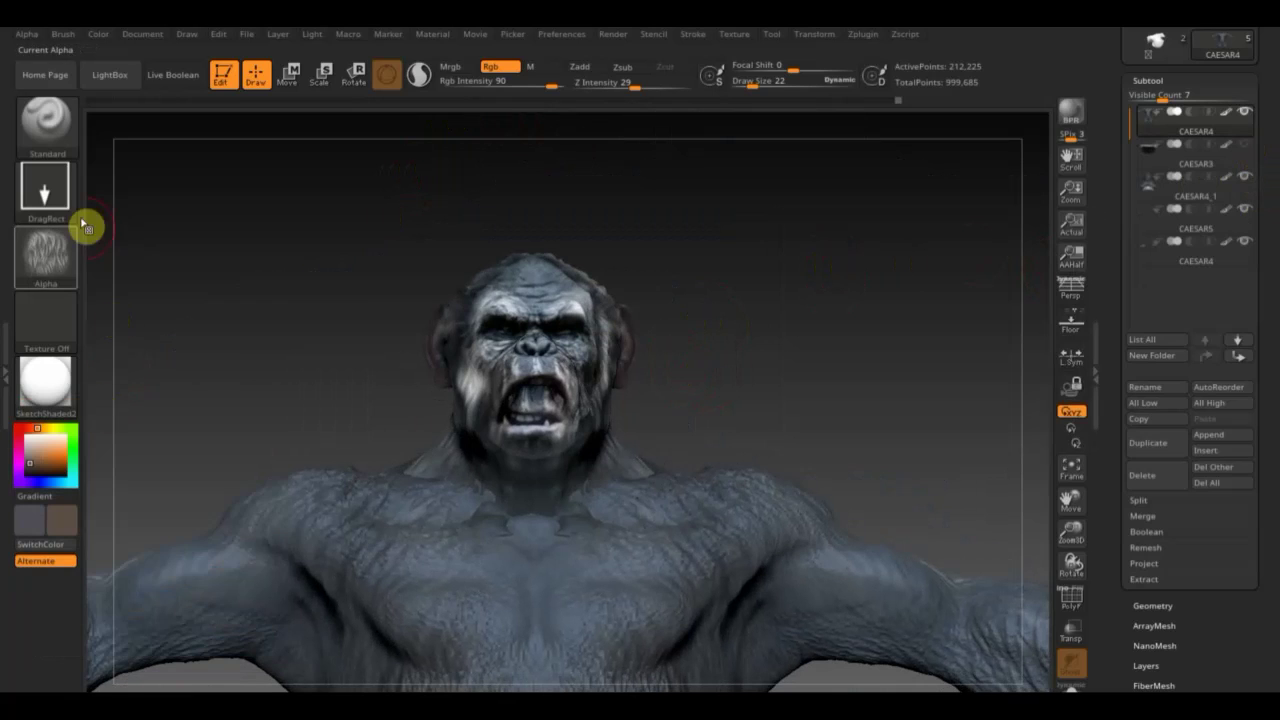
{"action": "left_click", "coordinate": [50, 268]}
{"action": "left_click", "coordinate": [145, 278]}
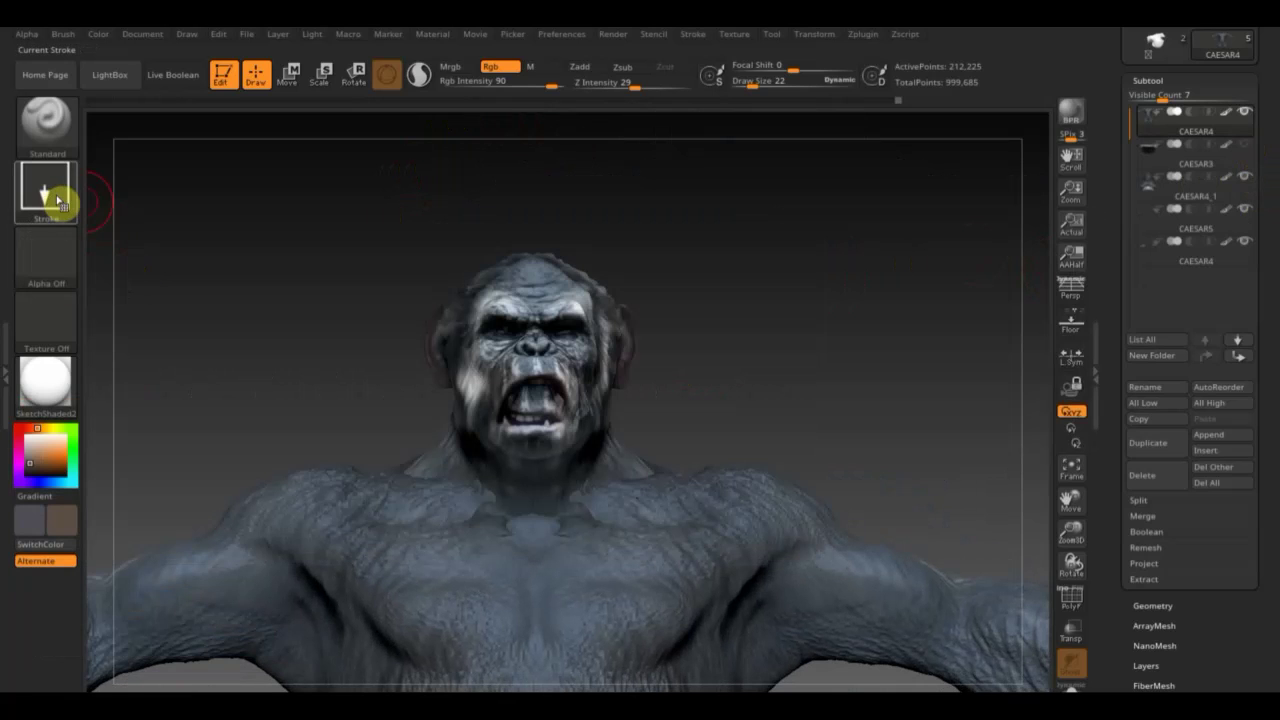
{"action": "left_click", "coordinate": [58, 200]}
{"action": "left_click", "coordinate": [242, 199]}
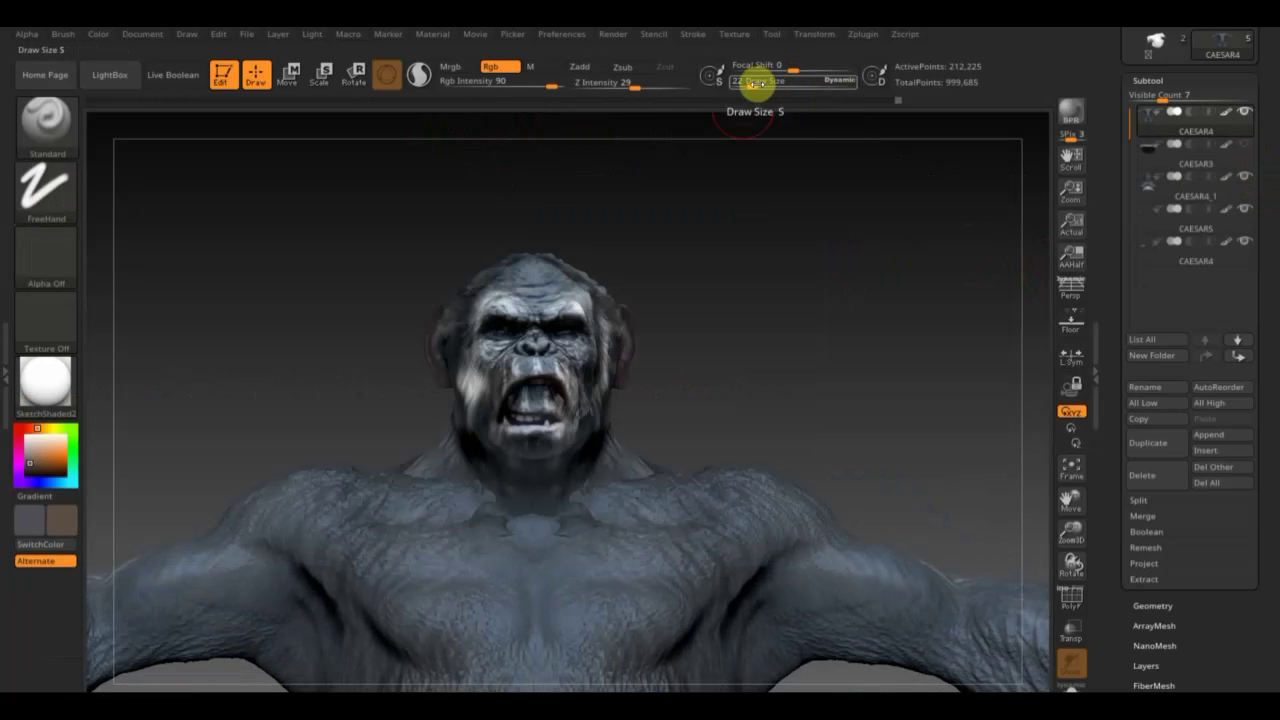
Set Draw Size to 18, make CAESAR4_1 the active subtool and pick saturated orange-red.
{"action": "left_click_drag", "start_coordinate": [757, 84], "coordinate": [750, 86]}
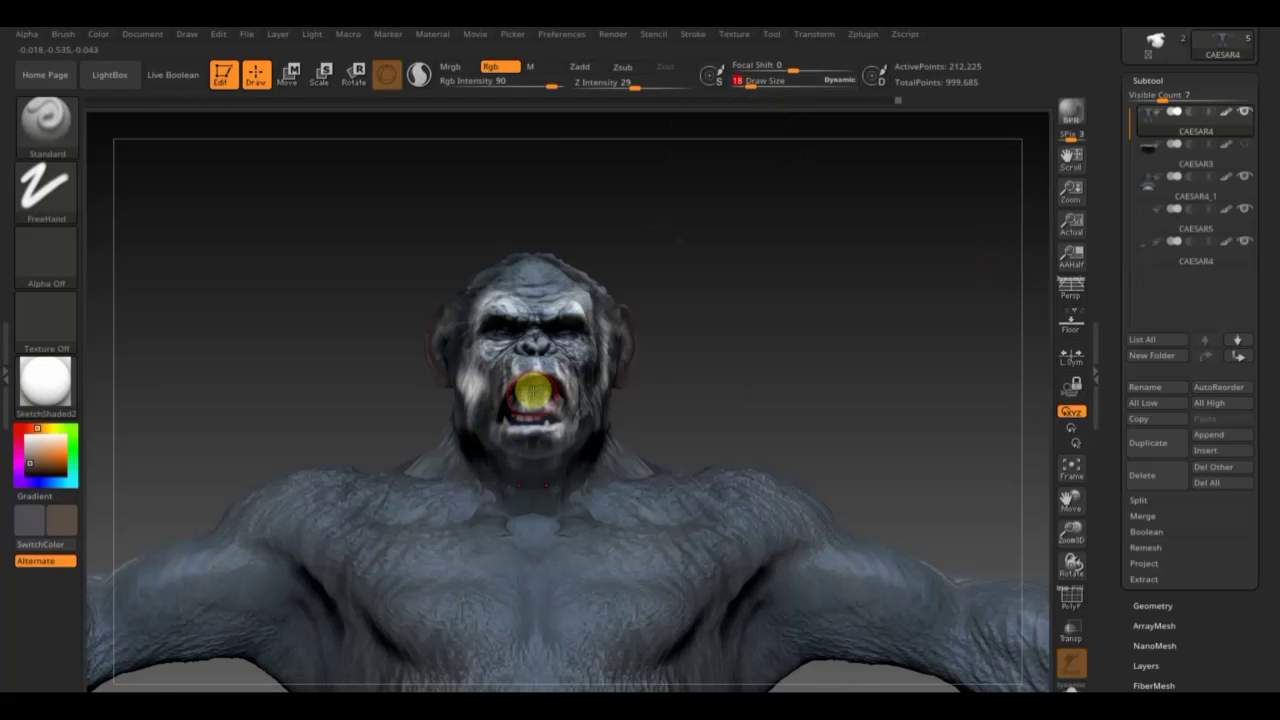
{"action": "left_click", "coordinate": [528, 398], "text": "alt"}
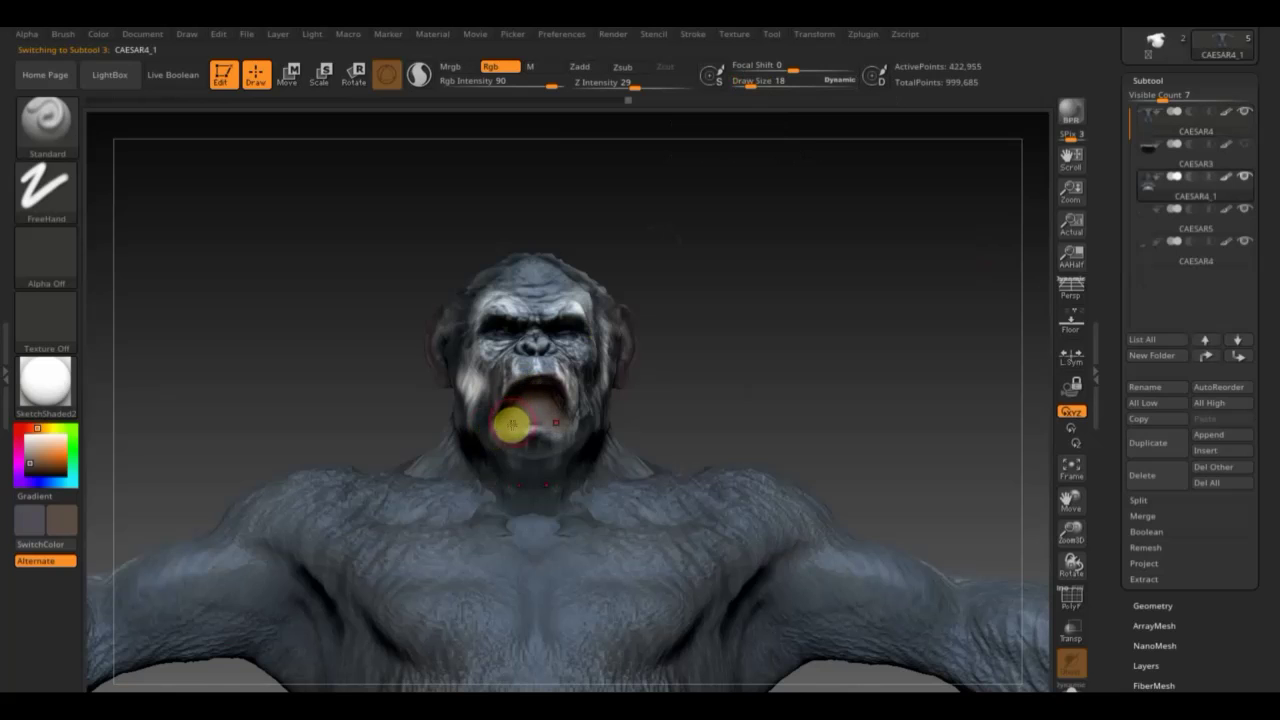
{"action": "mouse_move", "coordinate": [531, 408]}
{"action": "right_mouse_down"}
{"action": "mouse_move", "coordinate": [791, 346]}
{"action": "mouse_move", "coordinate": [749, 317]}
{"action": "right_mouse_up"}
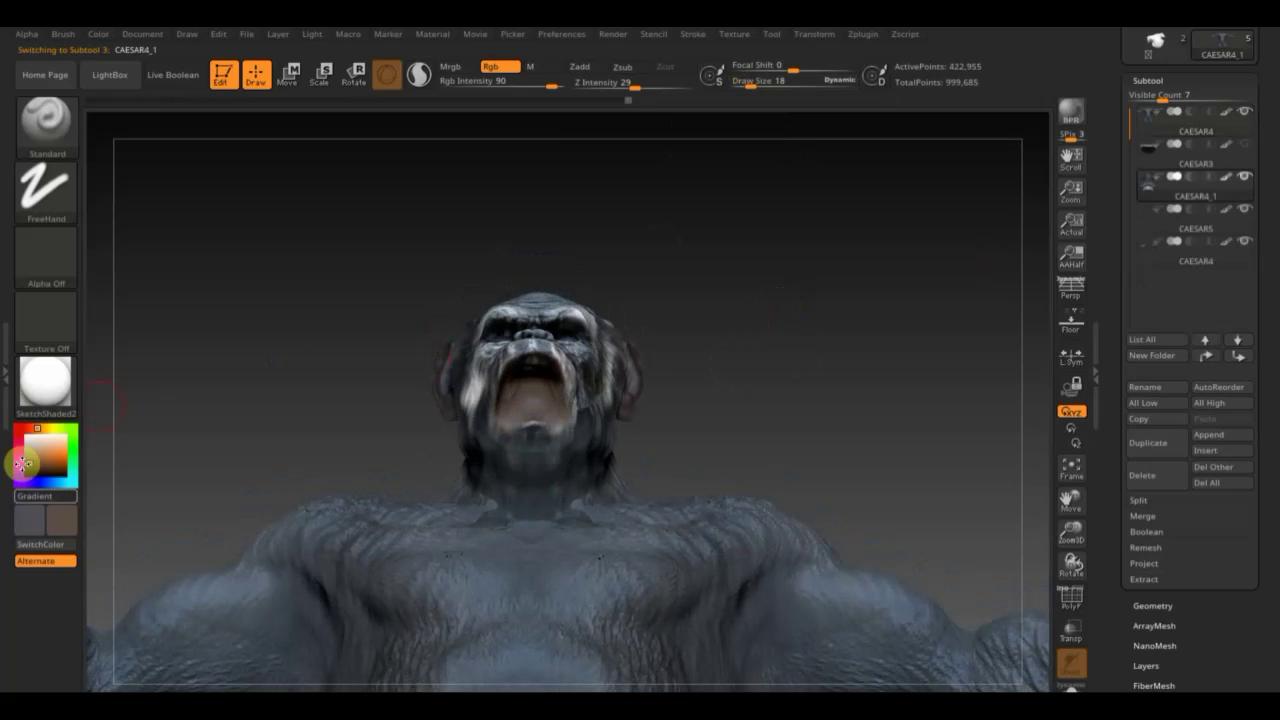
{"action": "left_click", "coordinate": [40, 470]}
{"action": "left_click", "coordinate": [82, 397]}
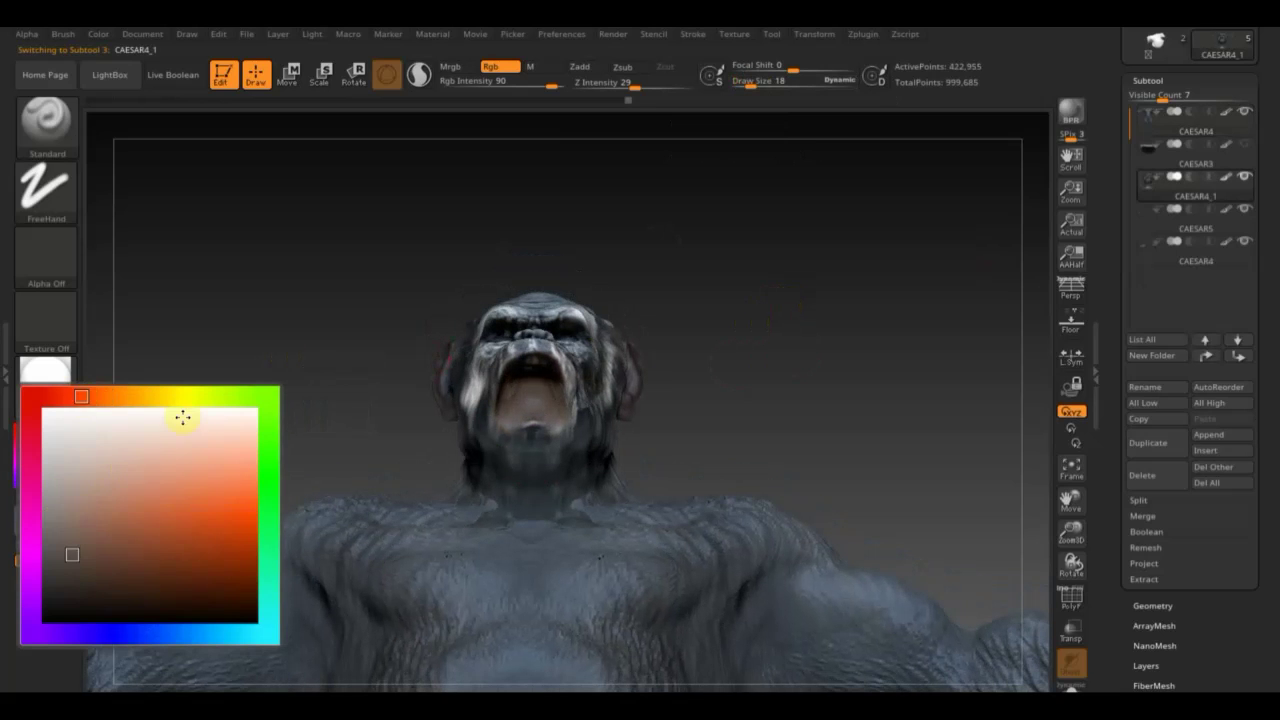
{"action": "left_click", "coordinate": [178, 532]}
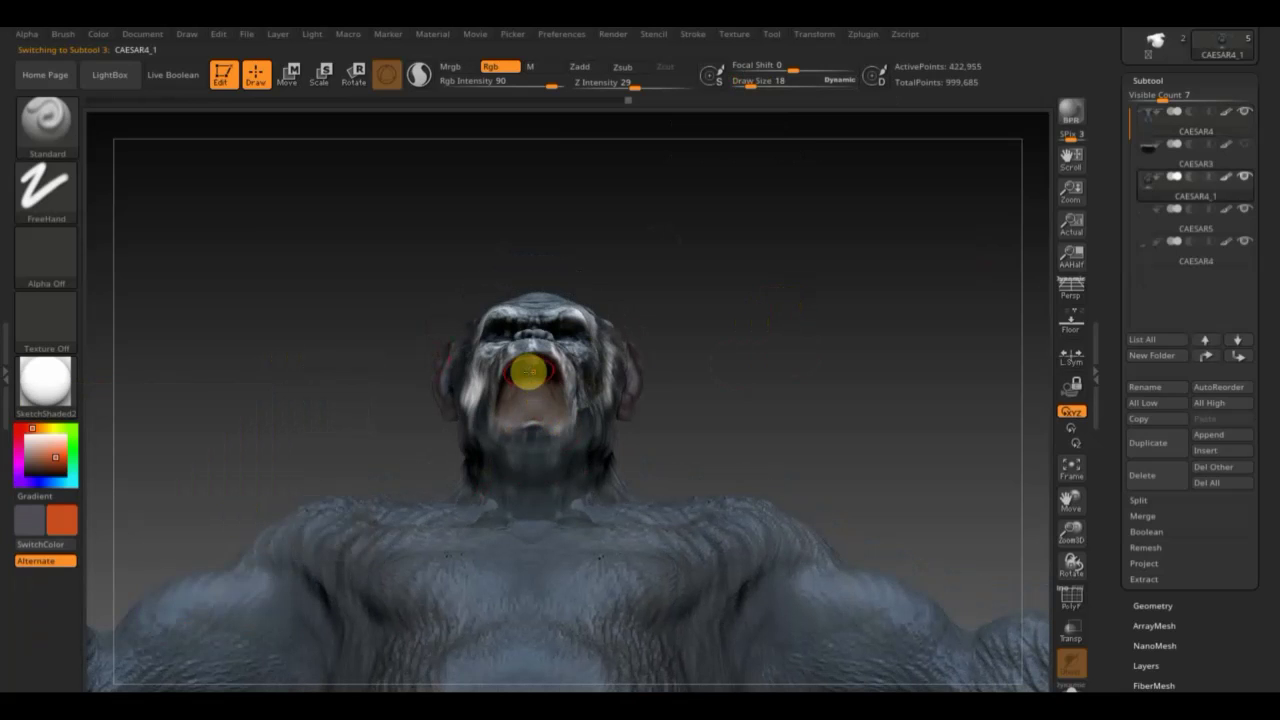
Paint orange into the open mouth, undoing the last stroke.
{"action": "mouse_move", "coordinate": [529, 366]}
{"action": "left_mouse_down"}
{"action": "mouse_move", "coordinate": [509, 400]}
{"action": "mouse_move", "coordinate": [534, 373]}
{"action": "mouse_move", "coordinate": [509, 386]}
{"action": "left_mouse_up"}
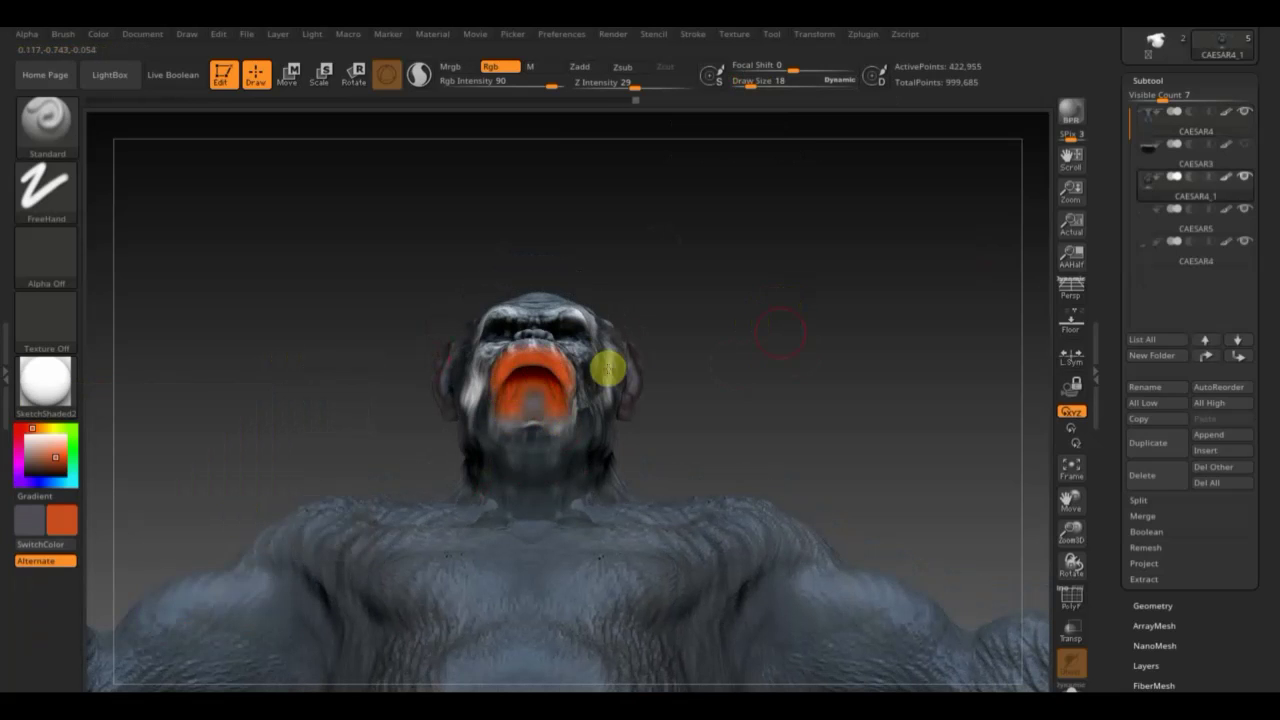
{"action": "left_click_drag", "start_coordinate": [820, 326], "coordinate": [823, 349], "text": "shift"}
{"action": "key", "text": "ctrl+z"}
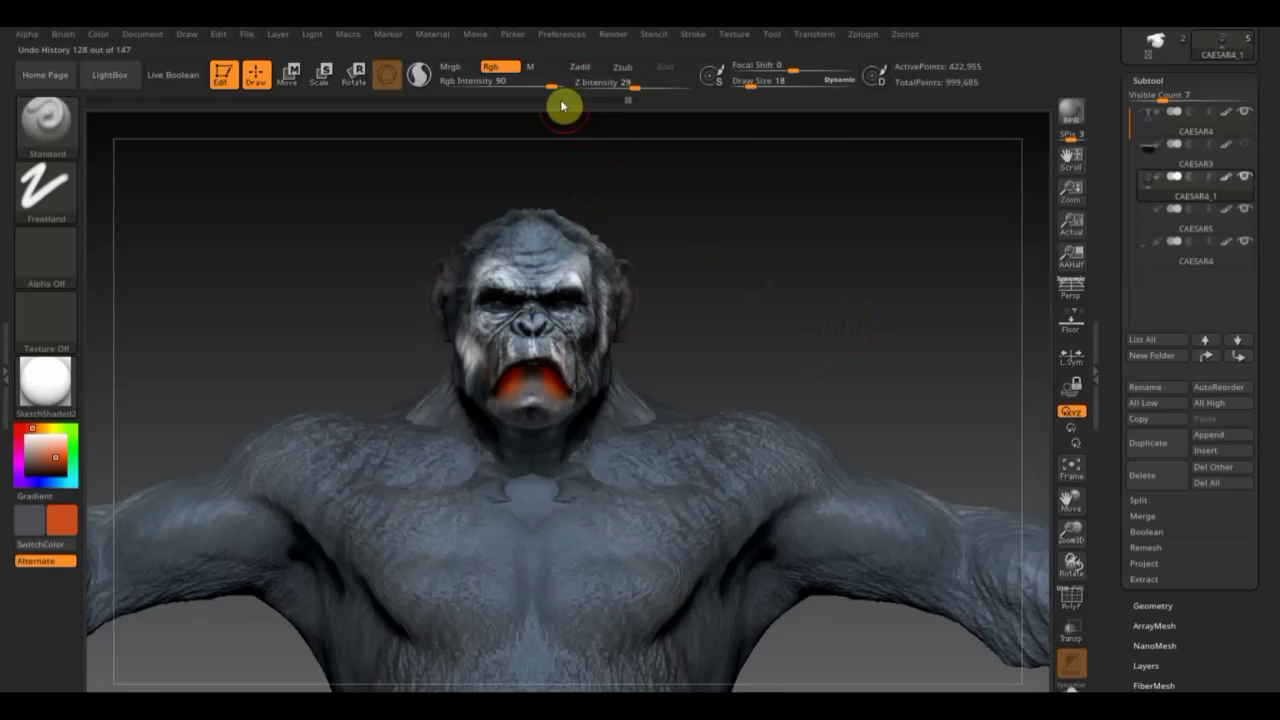
Lower Rgb Intensity to 24 and repaint the mouth interior with a darker brownish tone.
{"action": "left_click_drag", "start_coordinate": [551, 86], "coordinate": [494, 88]}
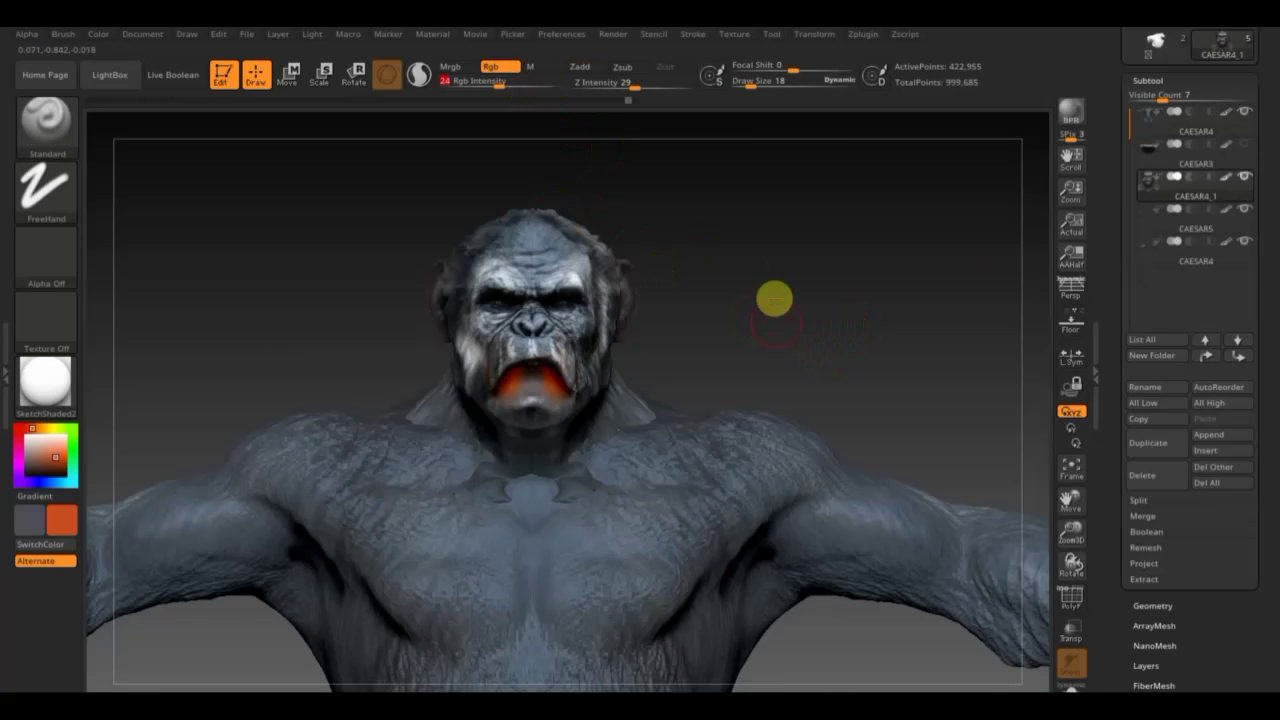
{"action": "left_click_drag", "start_coordinate": [775, 299], "coordinate": [767, 269]}
{"action": "left_click_drag", "start_coordinate": [545, 378], "coordinate": [517, 417]}
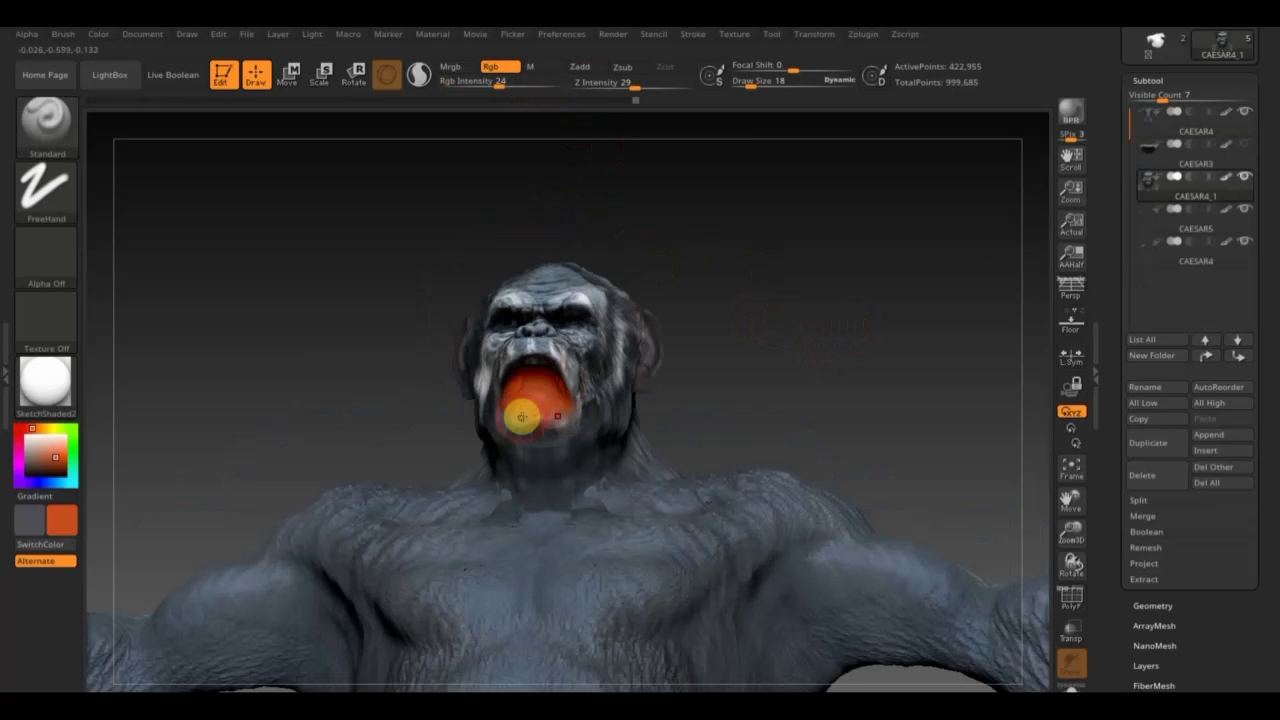
{"action": "left_click_drag", "start_coordinate": [61, 525], "coordinate": [83, 534]}
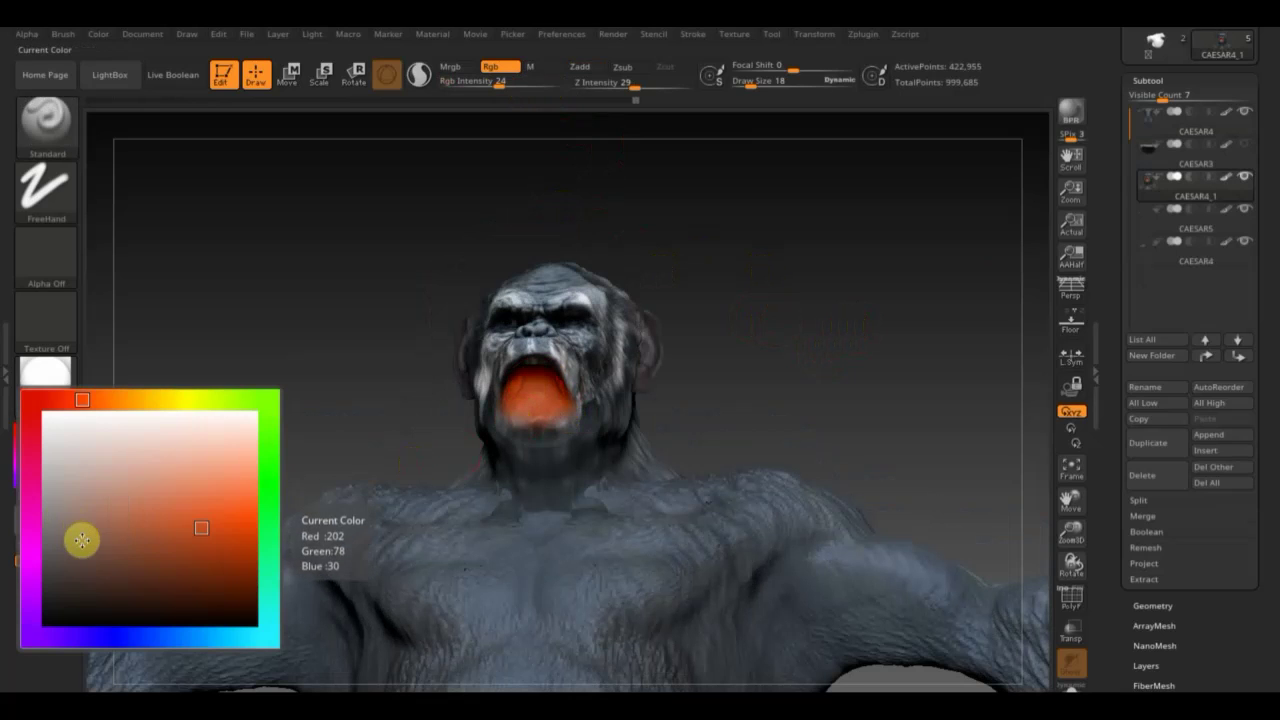
{"action": "mouse_move", "coordinate": [514, 405]}
{"action": "left_mouse_down"}
{"action": "mouse_move", "coordinate": [530, 412]}
{"action": "mouse_move", "coordinate": [530, 400]}
{"action": "left_mouse_up"}
{"action": "mouse_move", "coordinate": [786, 349]}
{"action": "left_mouse_down"}
{"action": "mouse_move", "coordinate": [808, 411]}
{"action": "mouse_move", "coordinate": [829, 377]}
{"action": "left_mouse_up"}
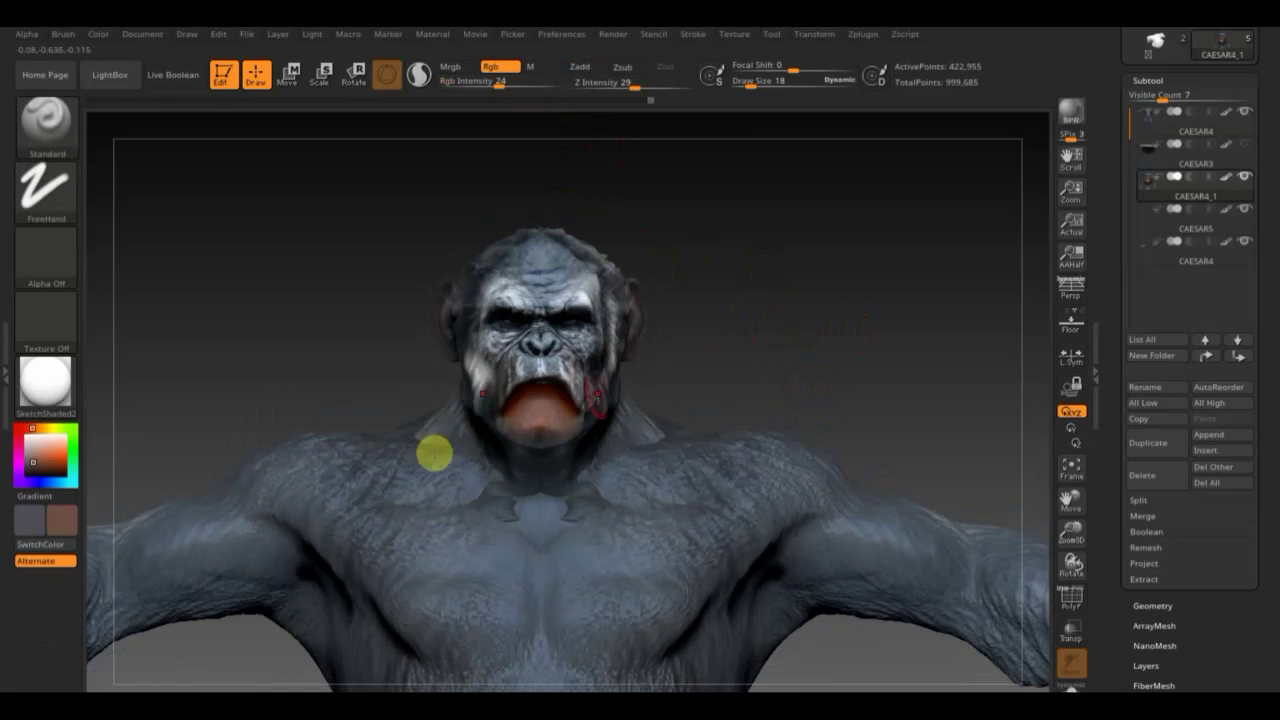
Make the CAESAR3 mouth subtool active, hide the CAESAR4_1 head, and view the mouth piece.
{"action": "left_click", "coordinate": [1254, 178]}
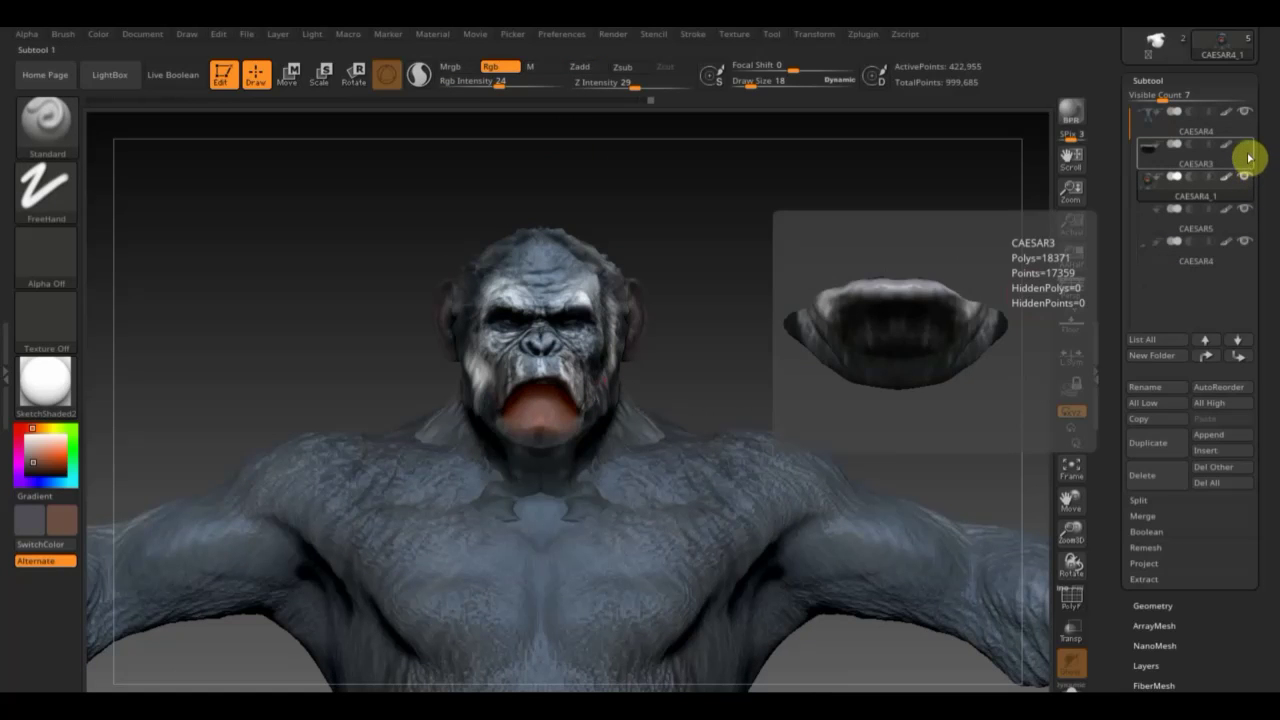
{"action": "left_click", "coordinate": [1249, 160]}
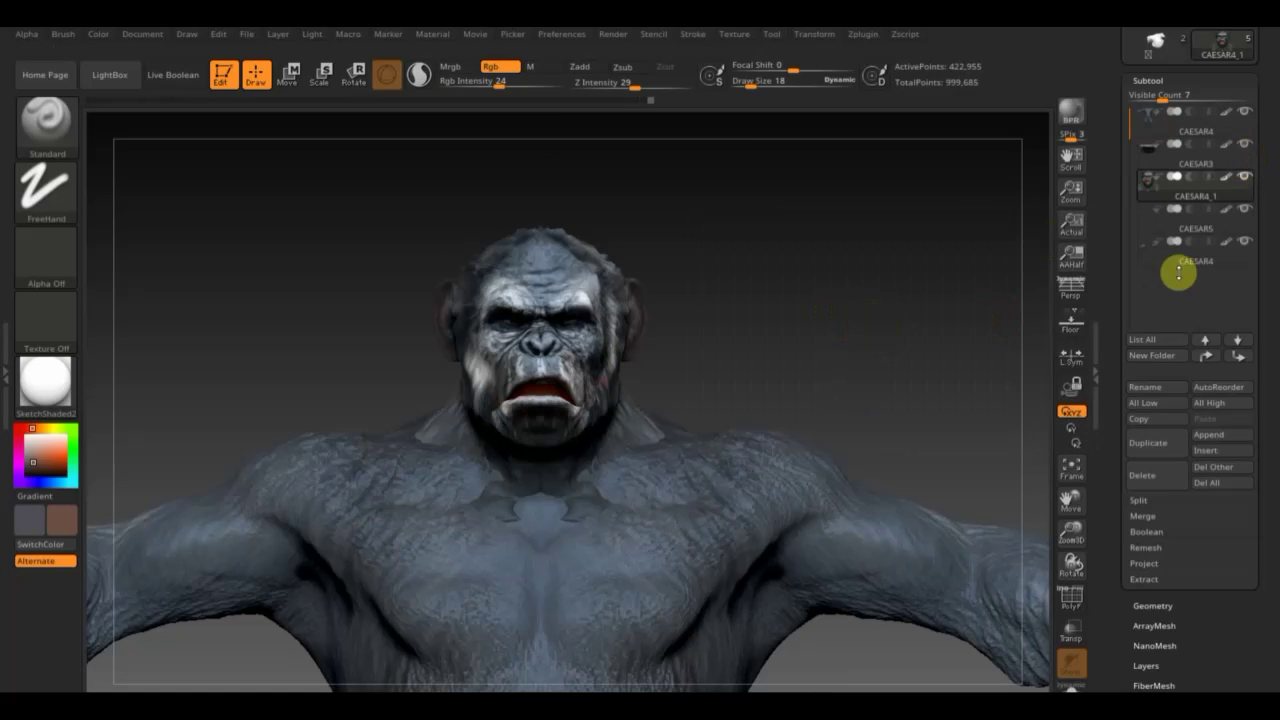
{"action": "left_click", "coordinate": [1163, 163]}
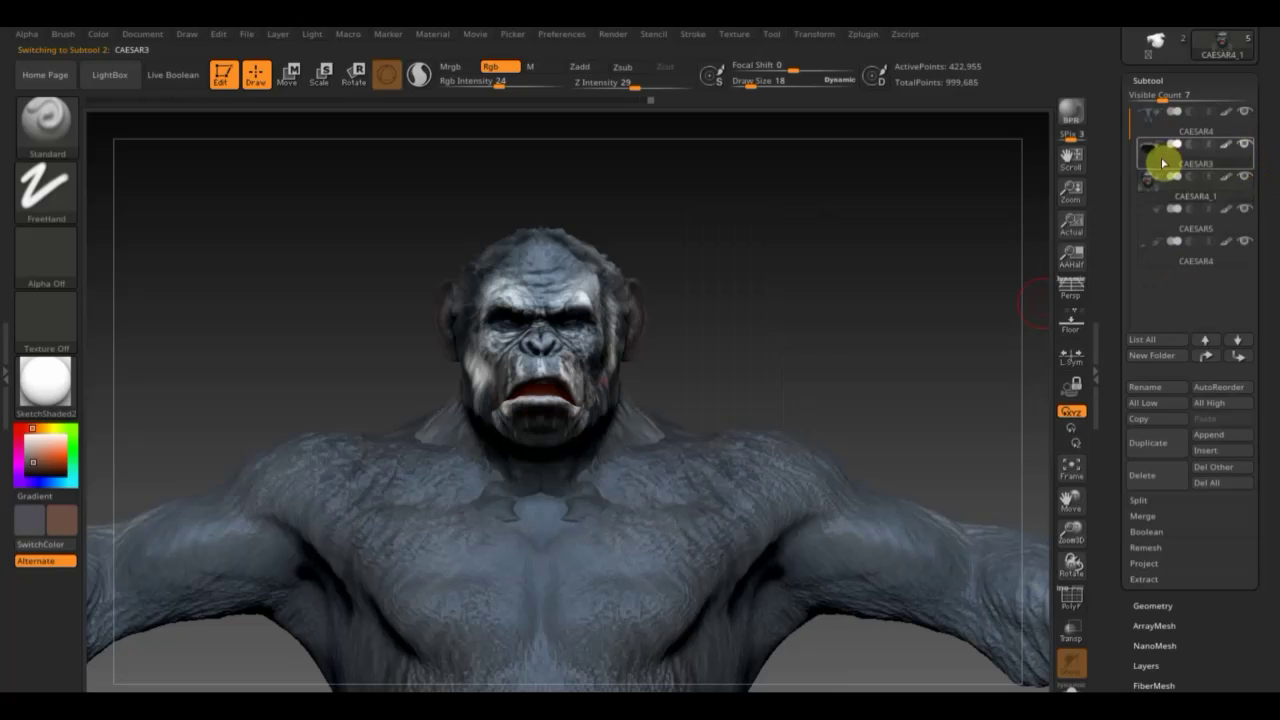
{"action": "left_click", "coordinate": [1244, 177]}
{"action": "mouse_move", "coordinate": [1195, 184]}
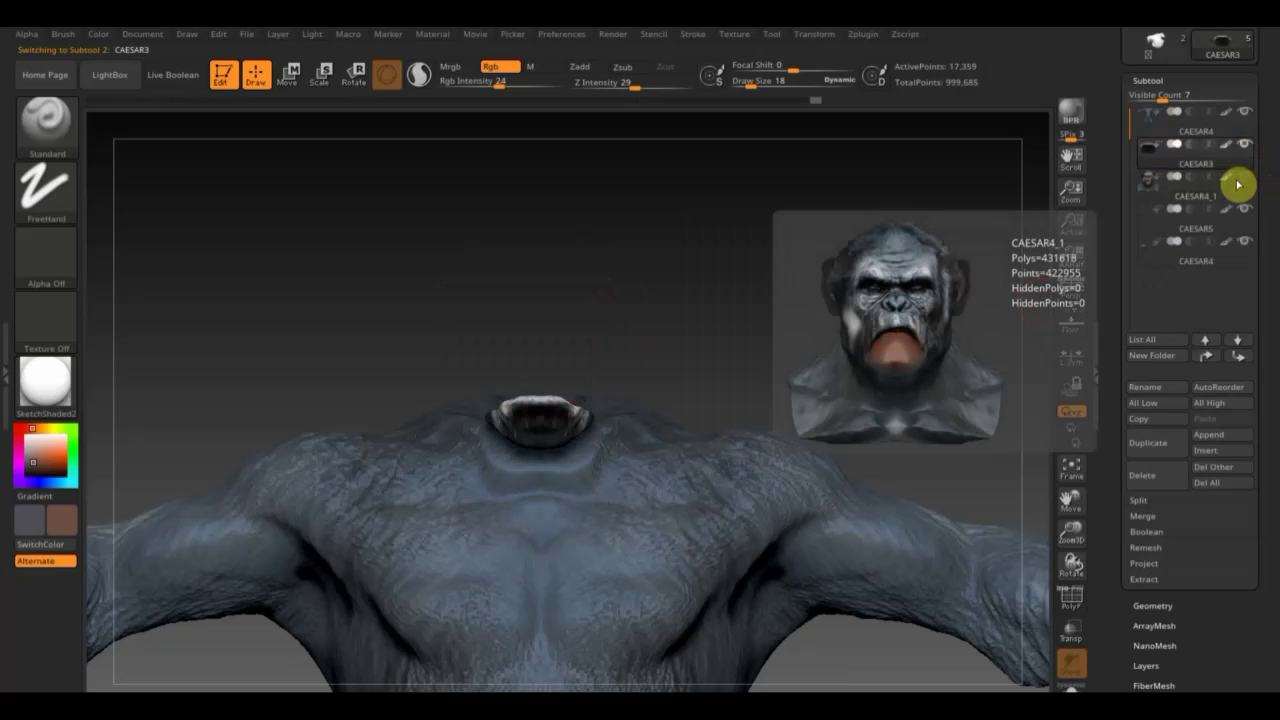
{"action": "mouse_move", "coordinate": [706, 271]}
{"action": "left_mouse_down"}
{"action": "mouse_move", "coordinate": [700, 409]}
{"action": "mouse_move", "coordinate": [577, 455]}
{"action": "left_mouse_up"}
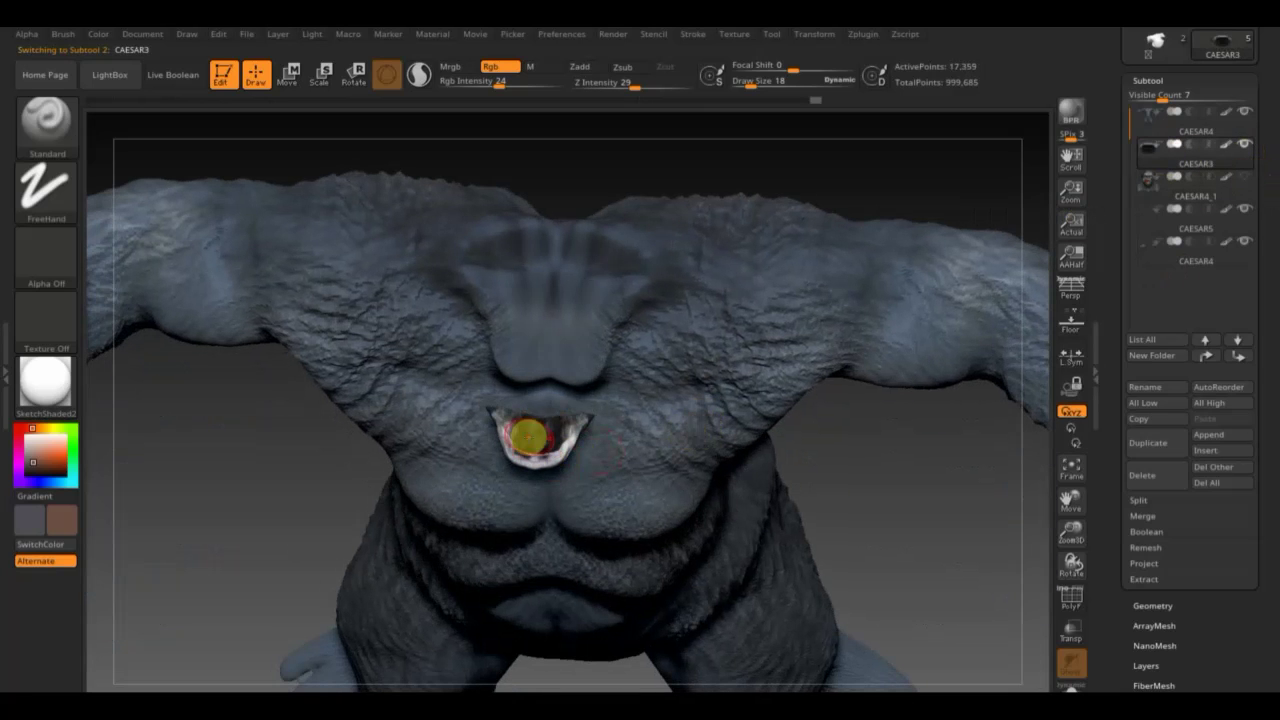
{"action": "left_click_drag", "start_coordinate": [749, 126], "coordinate": [737, 180]}
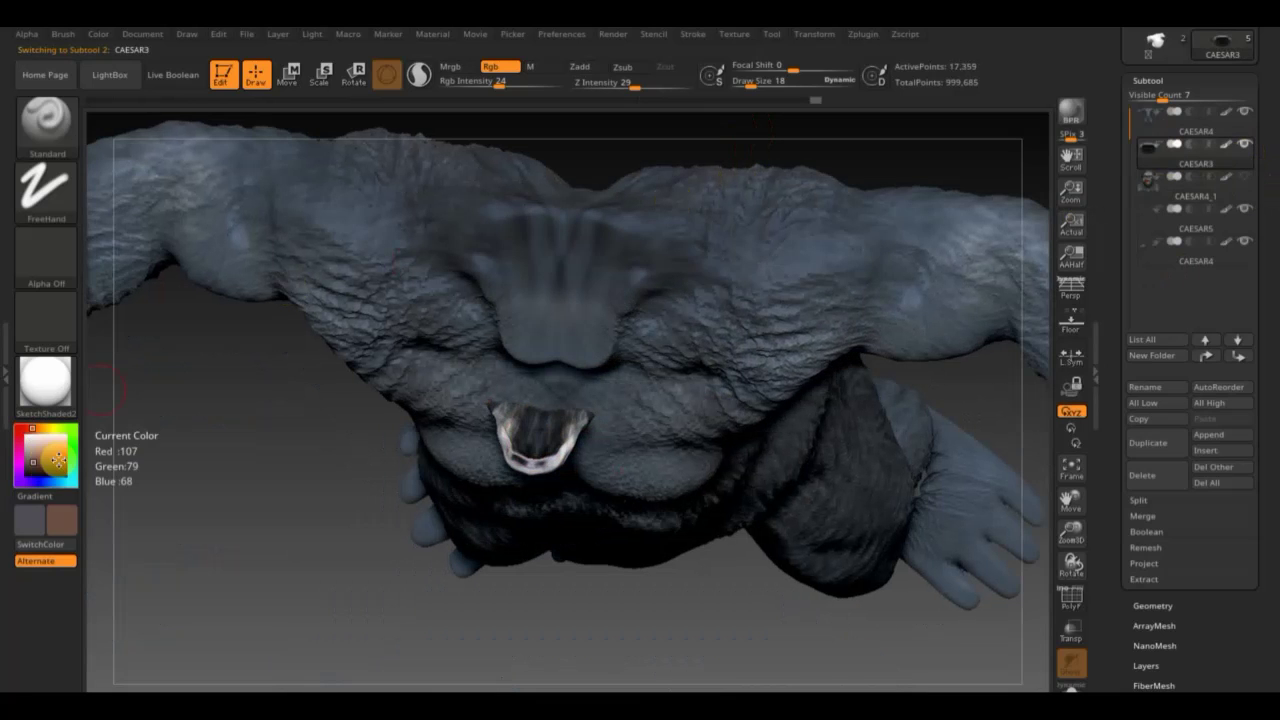
Choose an orange-red, then a darker brown paint colour.
{"action": "left_click", "coordinate": [57, 460]}
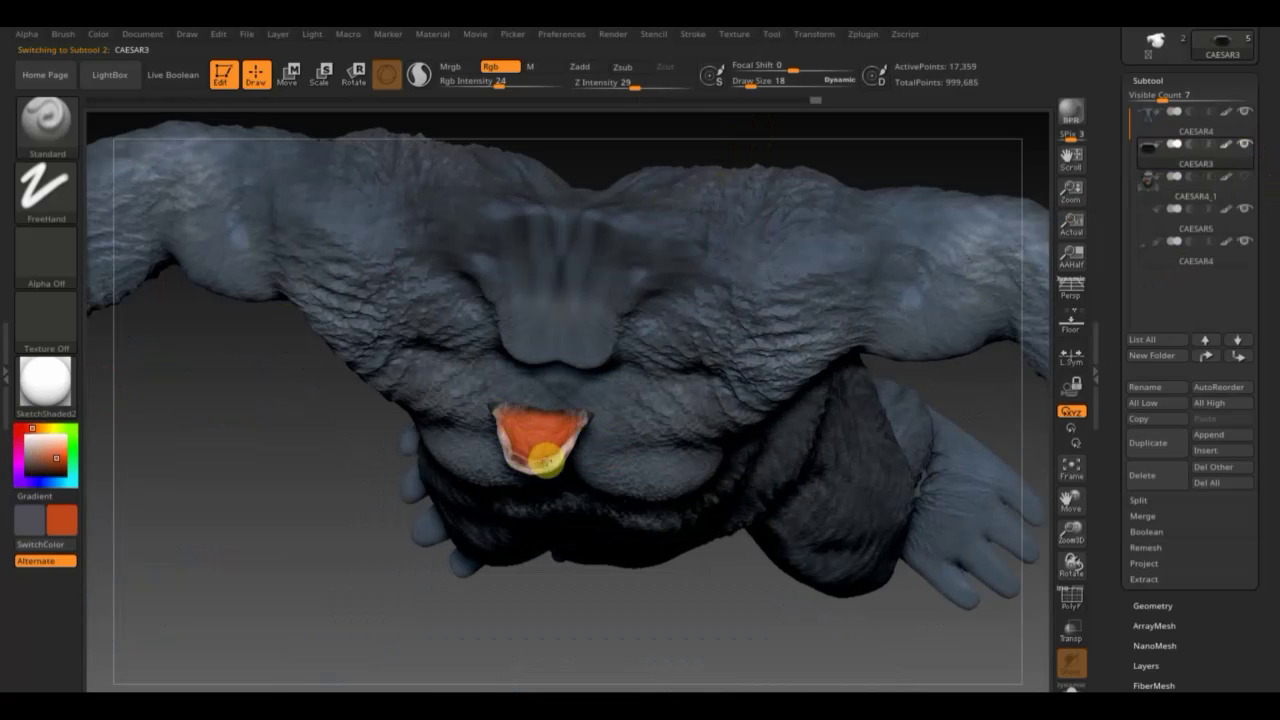
{"action": "left_click_drag", "start_coordinate": [67, 531], "coordinate": [106, 505]}
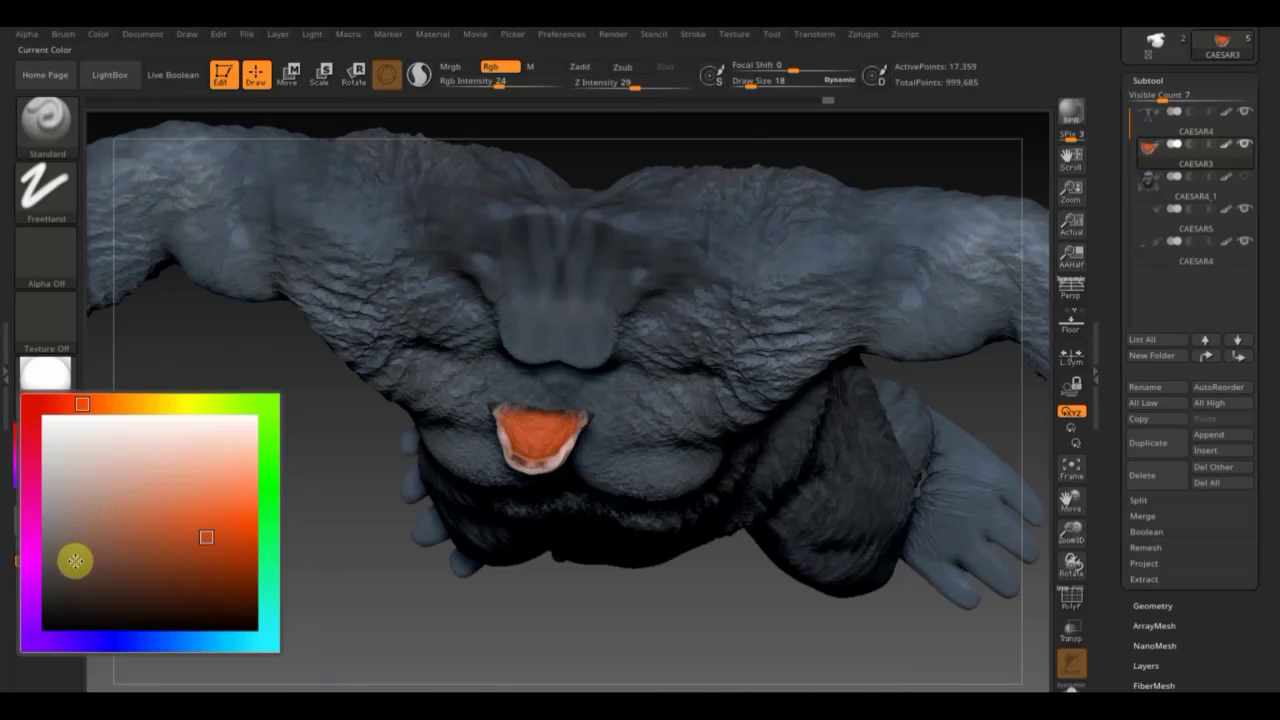
{"action": "left_click_drag", "start_coordinate": [94, 554], "coordinate": [94, 554]}
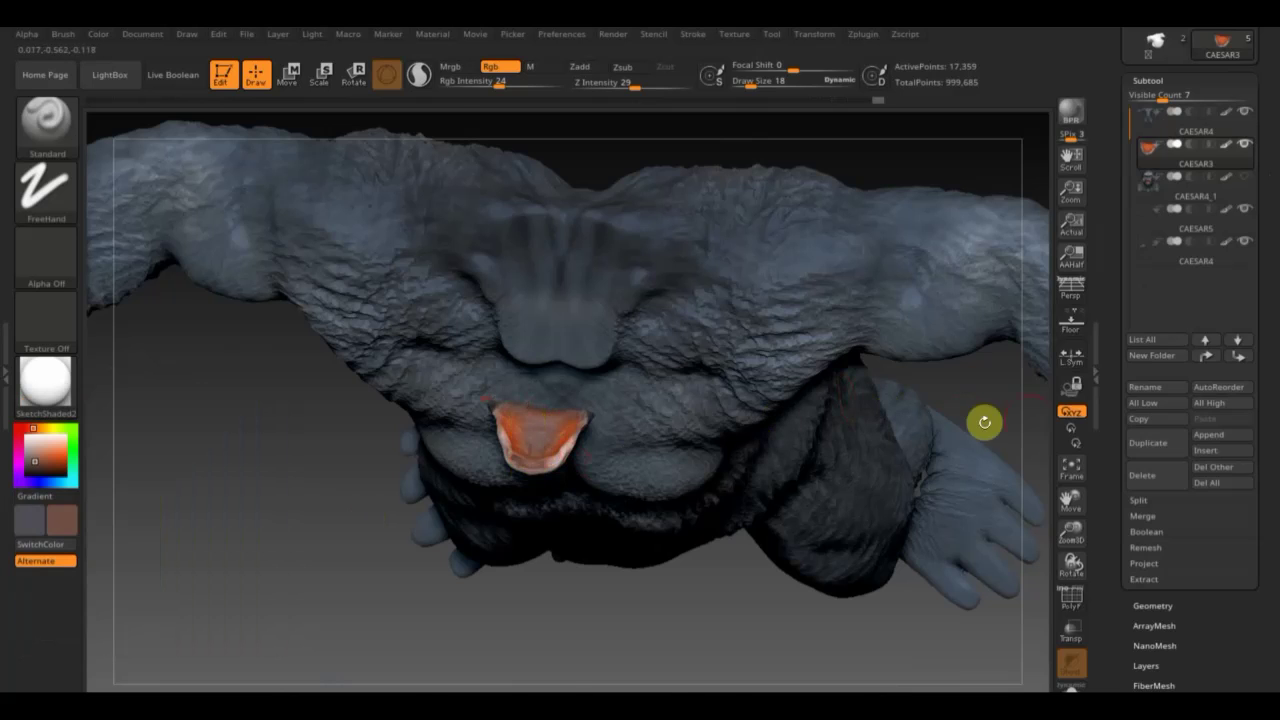
Rotate the model to look down on the mouth piece from above.
{"action": "left_click_drag", "start_coordinate": [983, 423], "coordinate": [1036, 268], "text": "shift"}
{"action": "left_click", "coordinate": [1003, 308]}
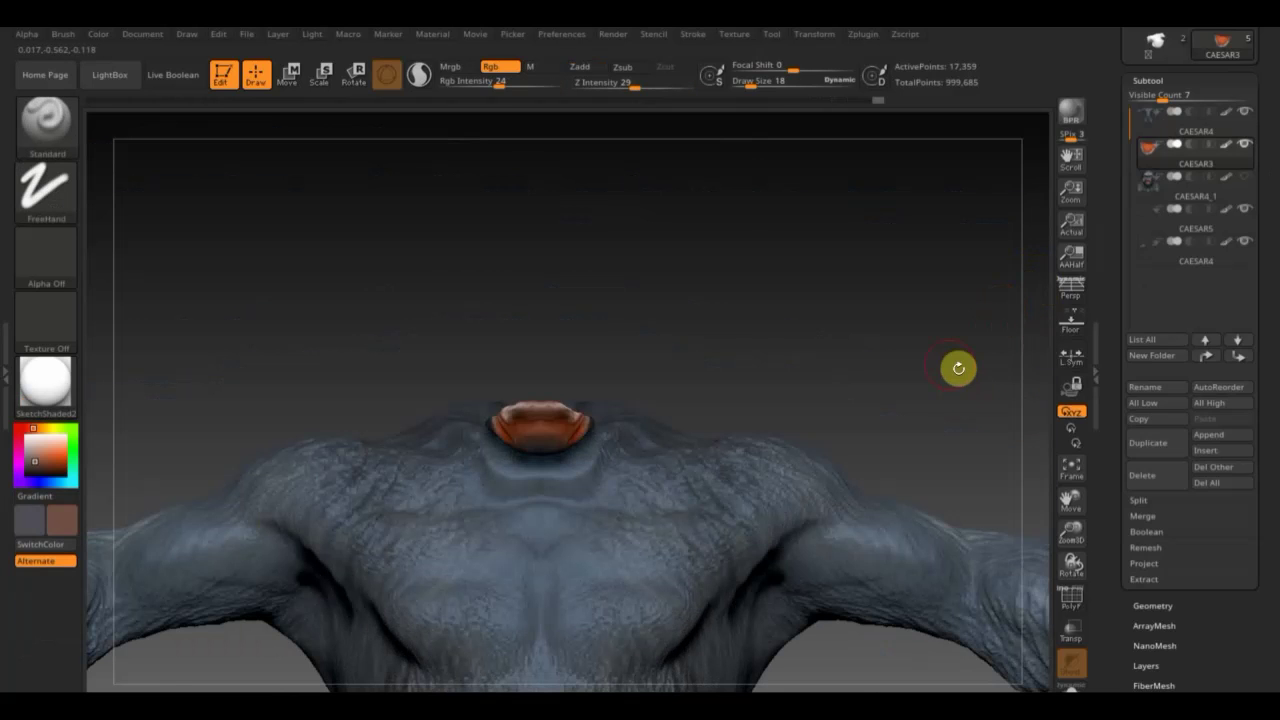
{"action": "left_click_drag", "start_coordinate": [950, 364], "coordinate": [903, 306]}
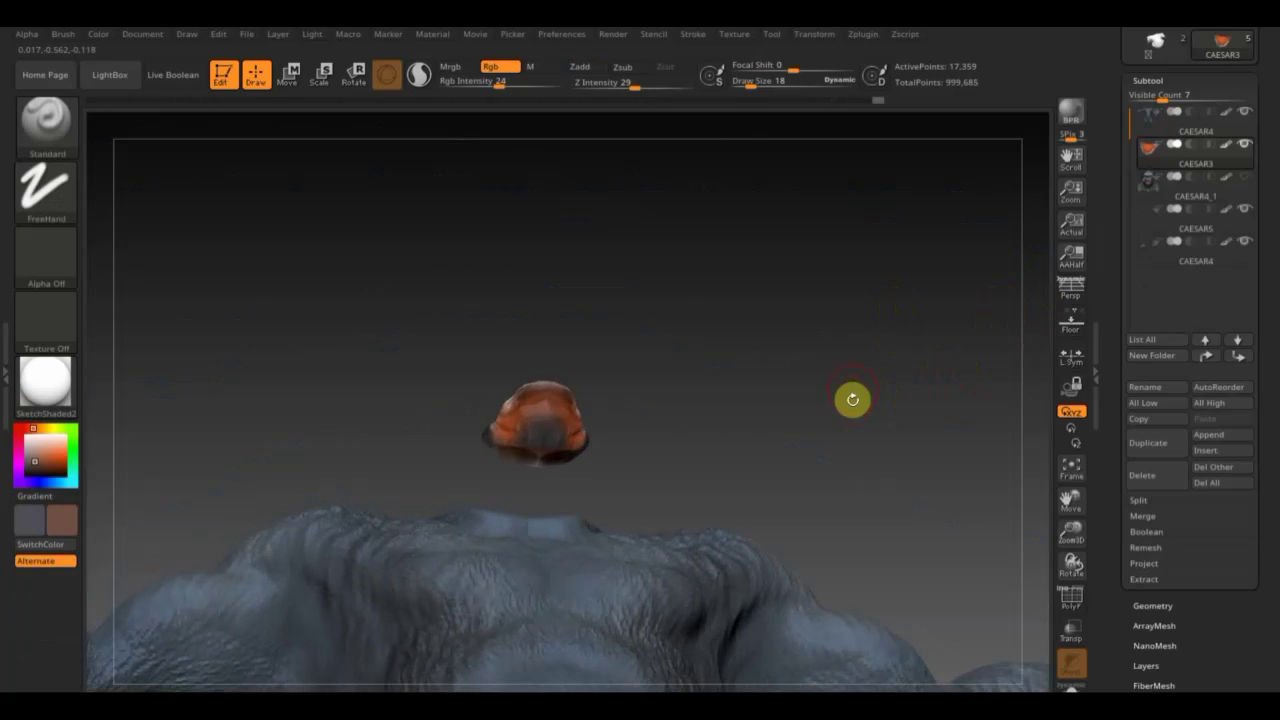
{"action": "mouse_move", "coordinate": [851, 397]}
{"action": "left_mouse_down"}
{"action": "mouse_move", "coordinate": [889, 462]}
{"action": "mouse_move", "coordinate": [871, 463]}
{"action": "mouse_move", "coordinate": [869, 479]}
{"action": "left_mouse_up"}
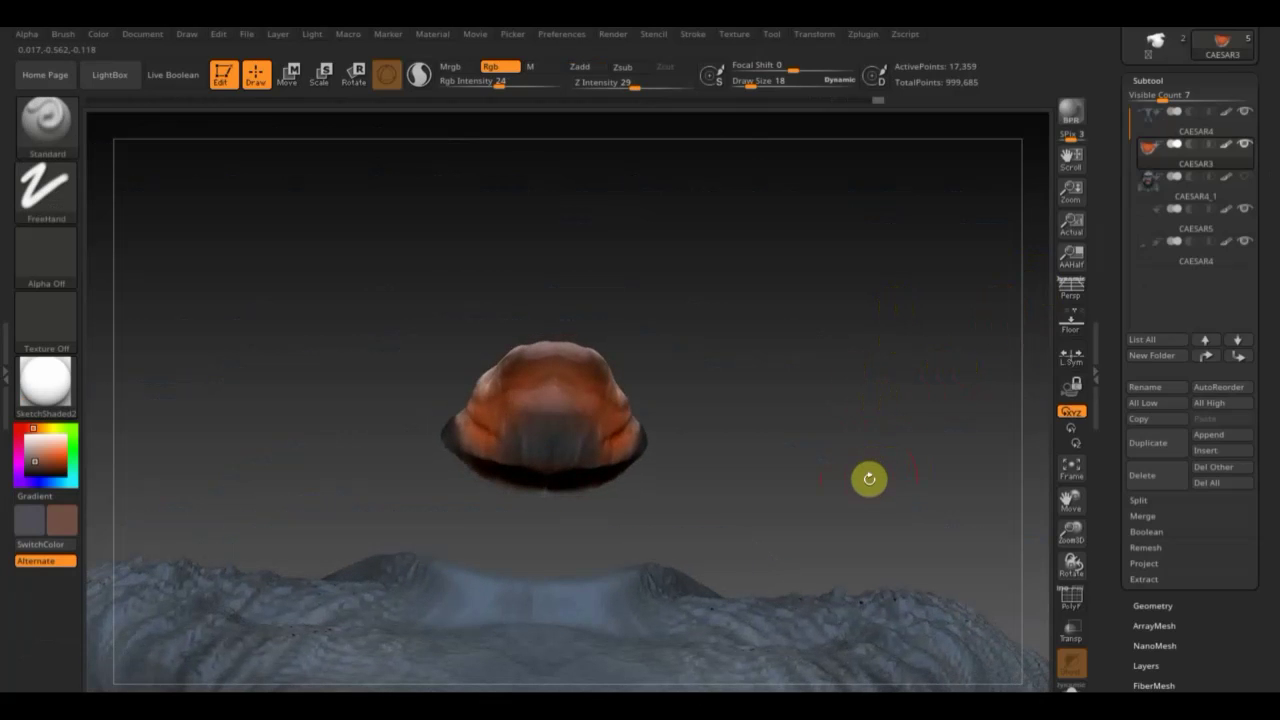
{"action": "left_click", "coordinate": [869, 479]}
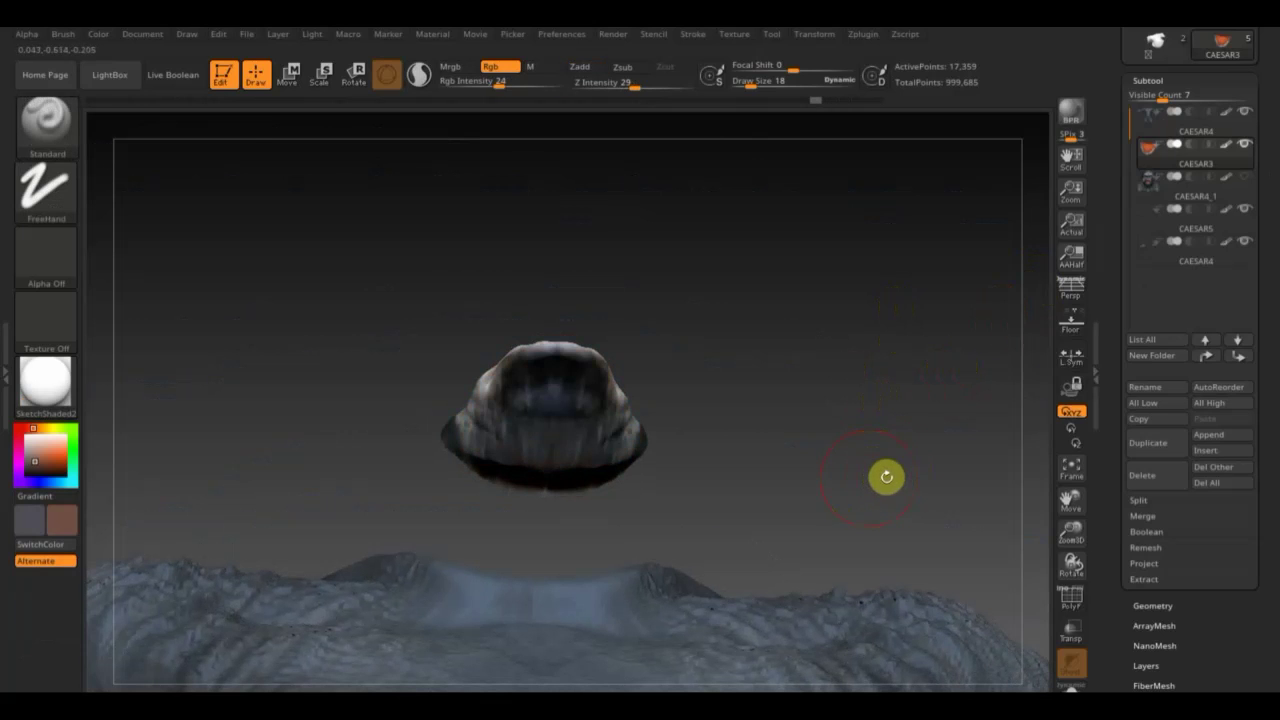
{"action": "left_click", "coordinate": [277, 143]}
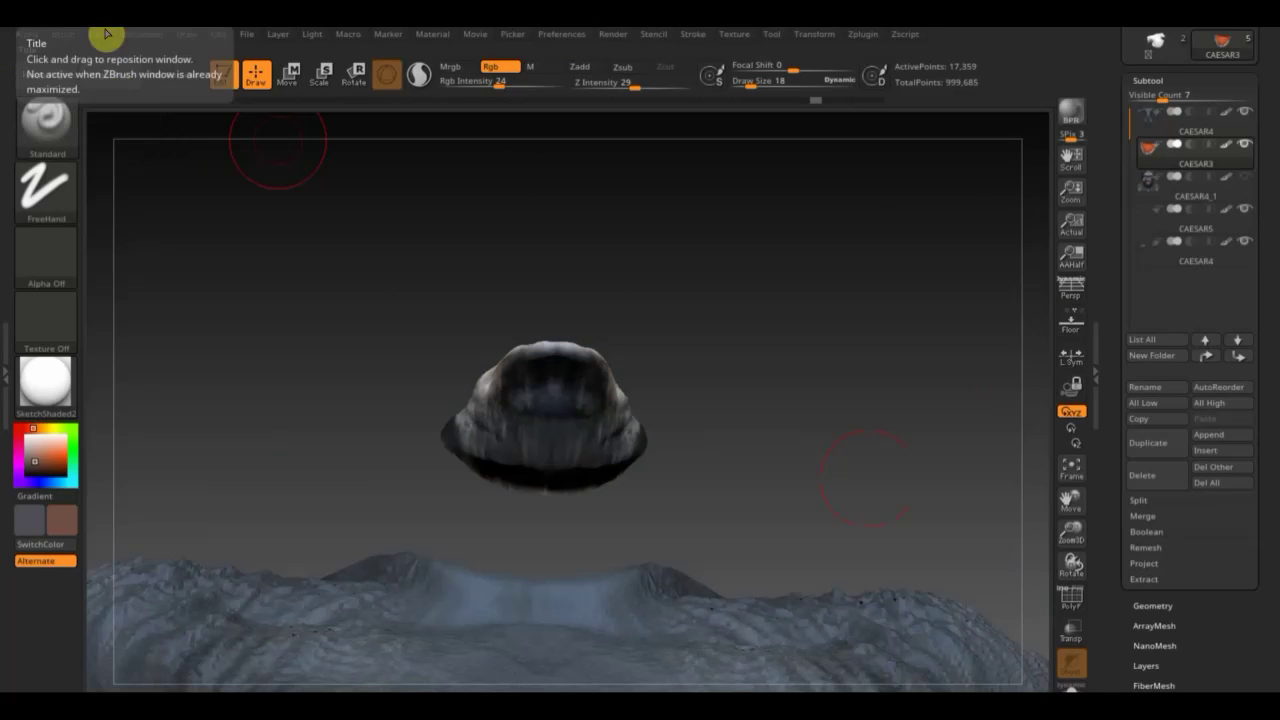
Turn on BackfaceMask in Auto Masking and paint orange over the inner mouth.
{"action": "left_click", "coordinate": [63, 34]}
{"action": "scroll", "coordinate": [155, 350], "scroll_direction": "down", "scroll_amount": 5}
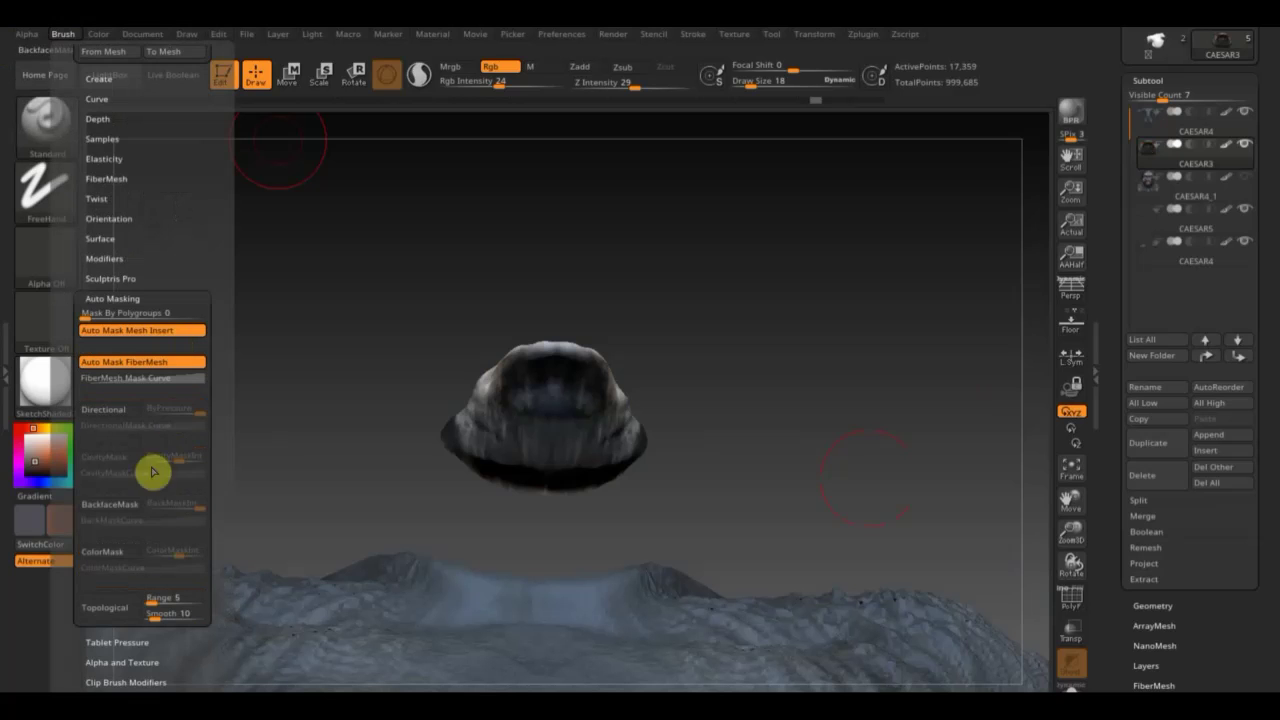
{"action": "left_click", "coordinate": [120, 510]}
{"action": "mouse_move", "coordinate": [677, 243]}
{"action": "left_mouse_down"}
{"action": "mouse_move", "coordinate": [667, 481]}
{"action": "mouse_move", "coordinate": [634, 486]}
{"action": "left_mouse_up"}
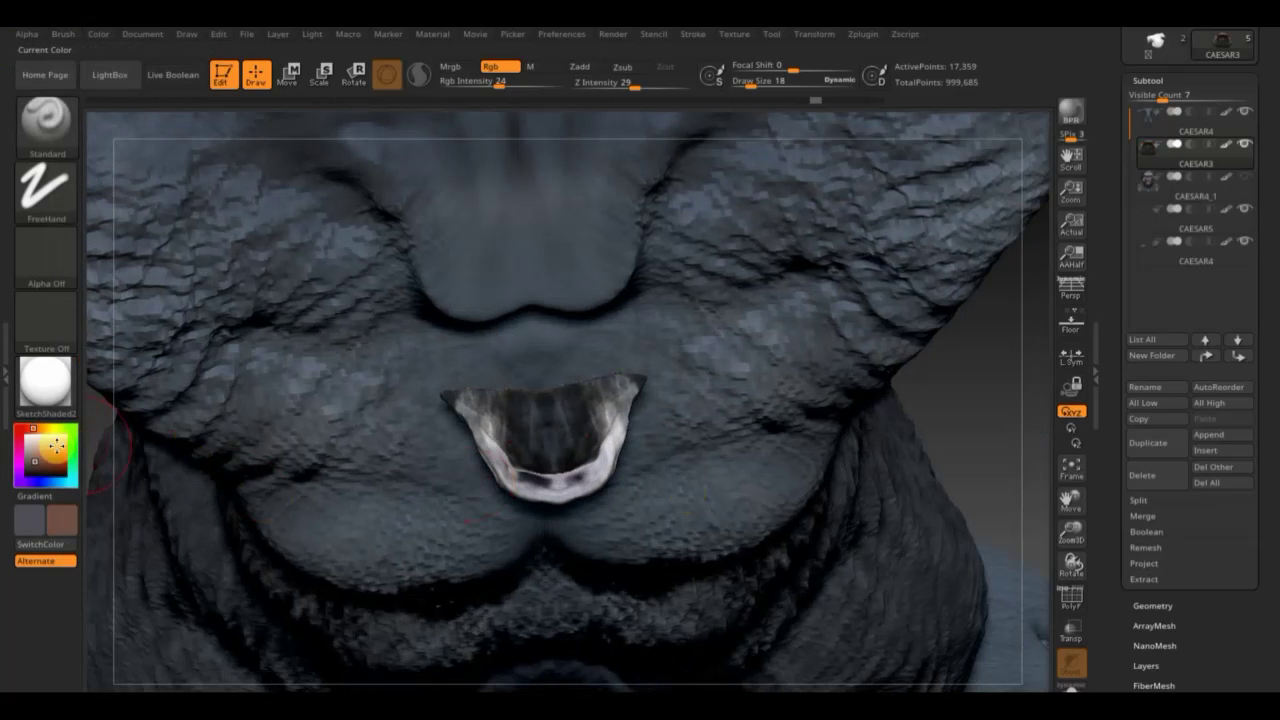
{"action": "mouse_move", "coordinate": [529, 434]}
{"action": "left_mouse_down"}
{"action": "mouse_move", "coordinate": [543, 434]}
{"action": "mouse_move", "coordinate": [488, 416]}
{"action": "mouse_move", "coordinate": [531, 459]}
{"action": "left_mouse_up"}
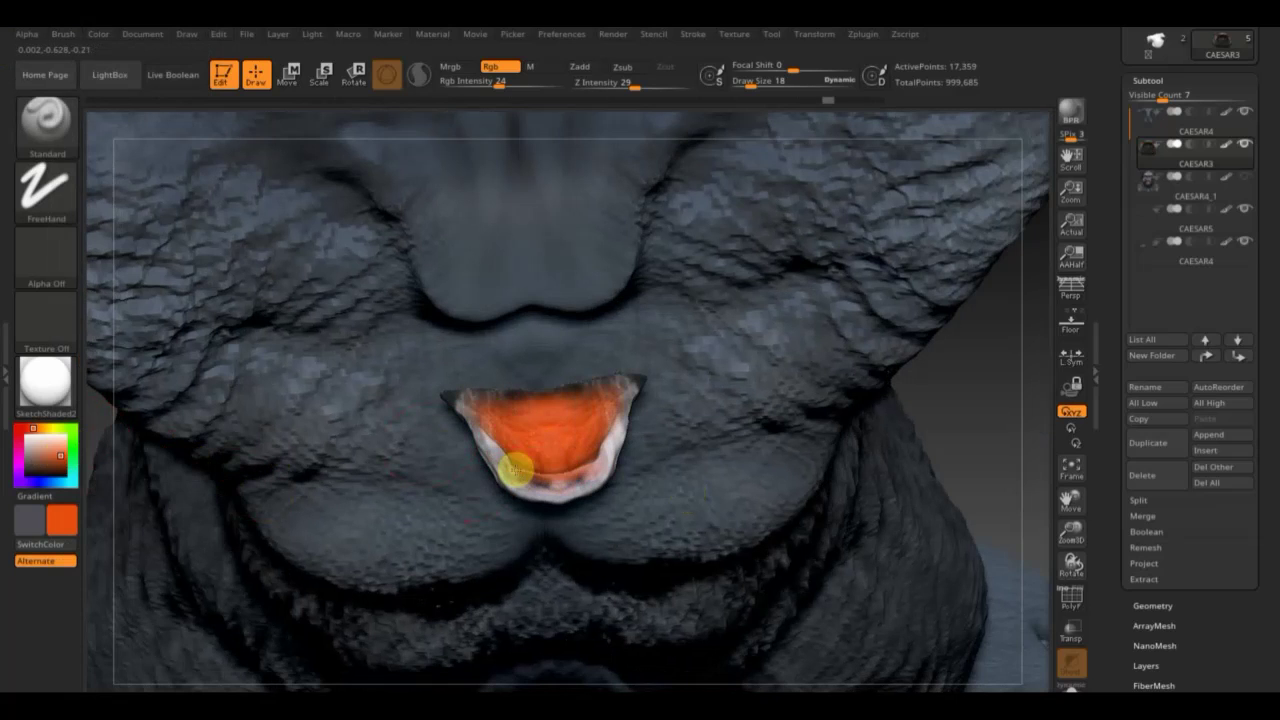
Pick a brownish-orange colour at Draw Size 10 and paint streaks on the tongue.
{"action": "left_click", "coordinate": [62, 518]}
{"action": "mouse_move", "coordinate": [62, 518]}
{"action": "left_mouse_down"}
{"action": "mouse_move", "coordinate": [66, 500]}
{"action": "mouse_move", "coordinate": [97, 543]}
{"action": "mouse_move", "coordinate": [120, 526]}
{"action": "left_mouse_up"}
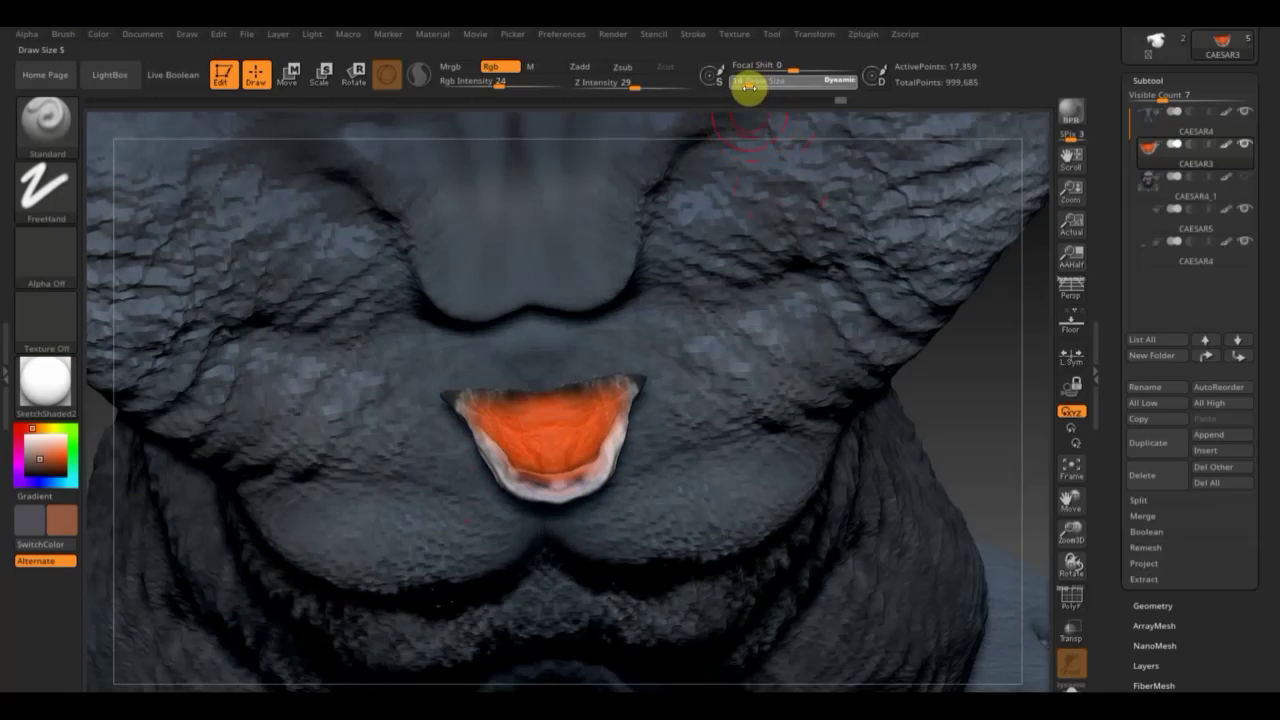
{"action": "left_click_drag", "start_coordinate": [746, 86], "coordinate": [750, 86]}
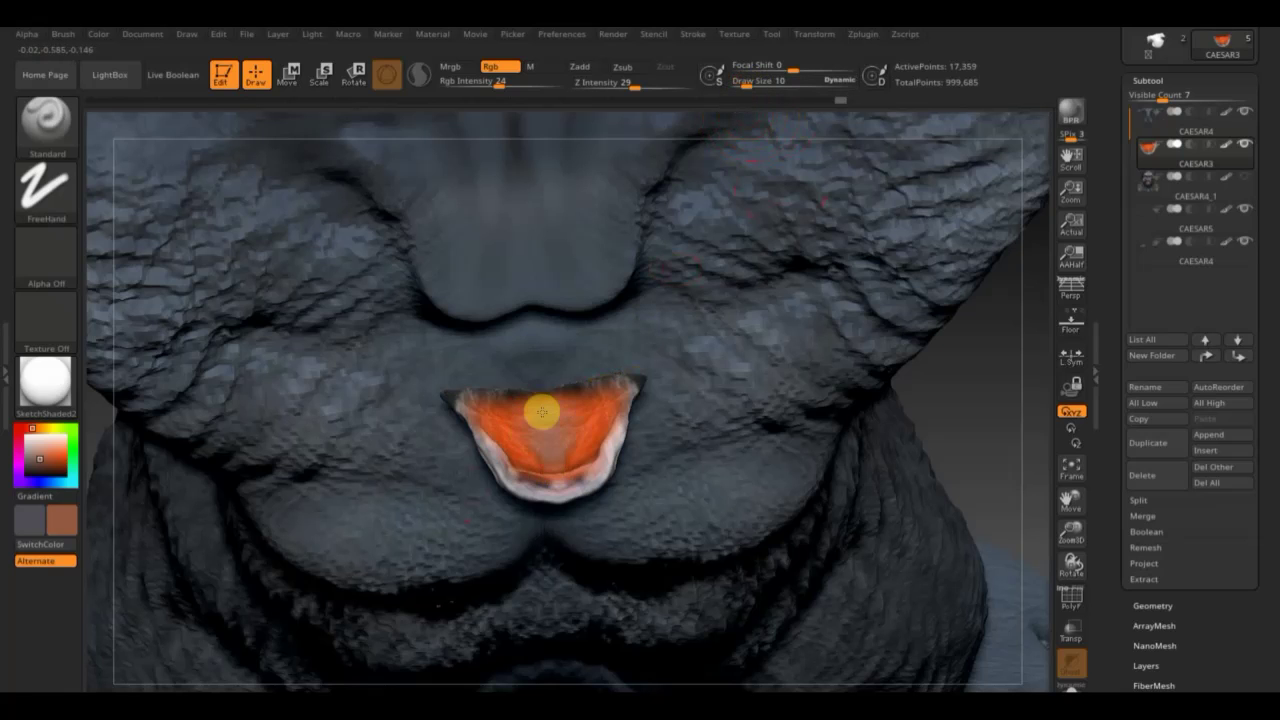
{"action": "mouse_move", "coordinate": [543, 414]}
{"action": "left_mouse_down"}
{"action": "mouse_move", "coordinate": [483, 409]}
{"action": "mouse_move", "coordinate": [569, 417]}
{"action": "mouse_move", "coordinate": [553, 468]}
{"action": "left_mouse_up"}
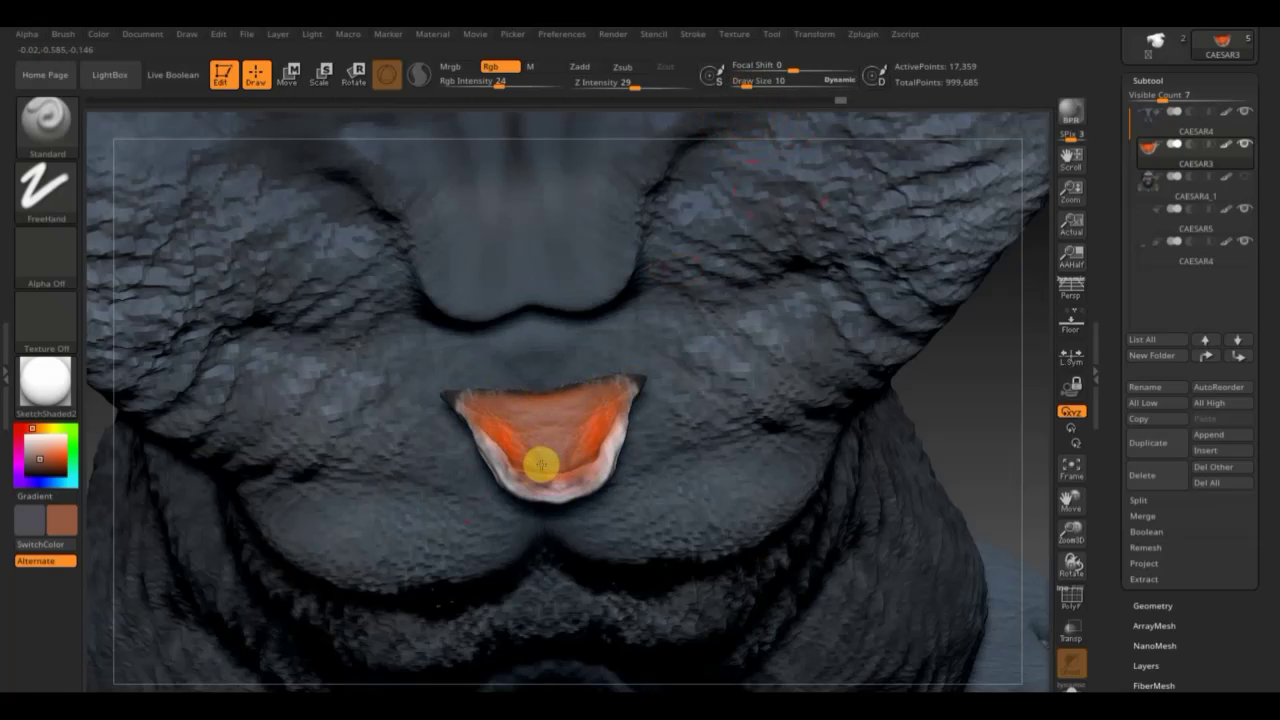
Paint the underside of the mouth piece from below, then return to a front view.
{"action": "mouse_move", "coordinate": [1005, 446]}
{"action": "left_mouse_down"}
{"action": "mouse_move", "coordinate": [1000, 170]}
{"action": "mouse_move", "coordinate": [926, 274]}
{"action": "mouse_move", "coordinate": [891, 274]}
{"action": "left_mouse_up"}
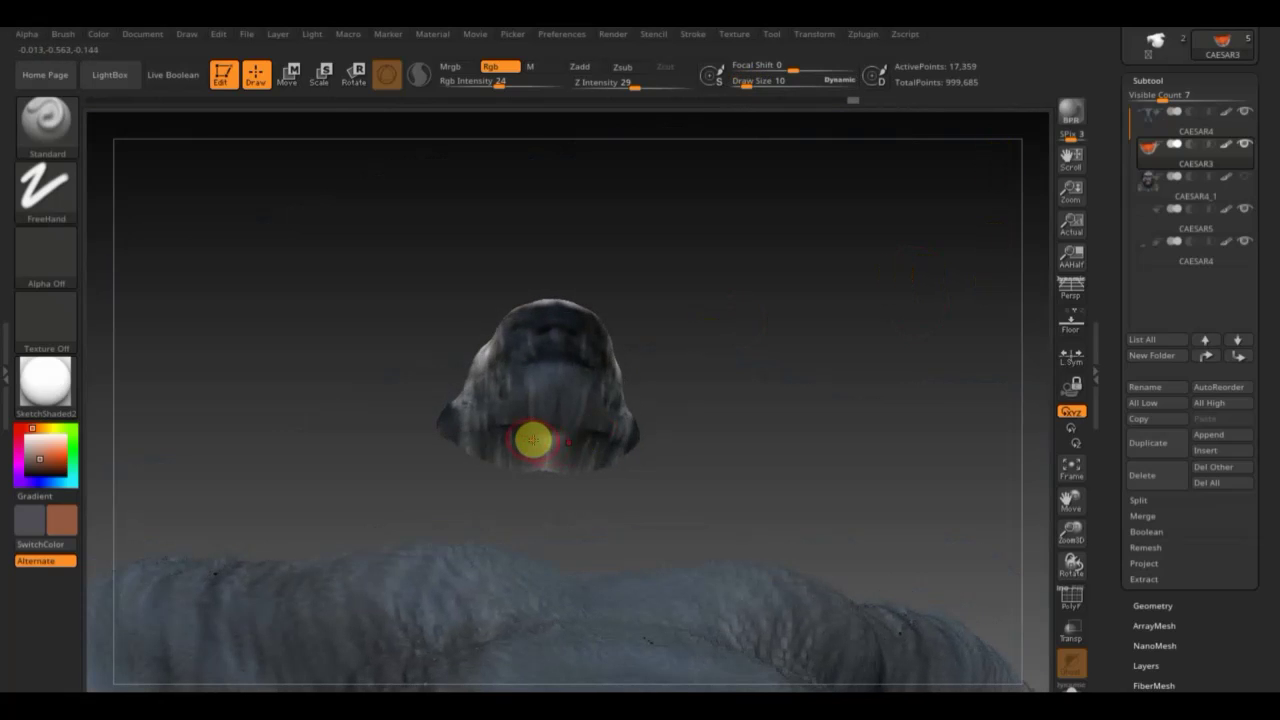
{"action": "left_click_drag", "start_coordinate": [532, 452], "coordinate": [479, 467]}
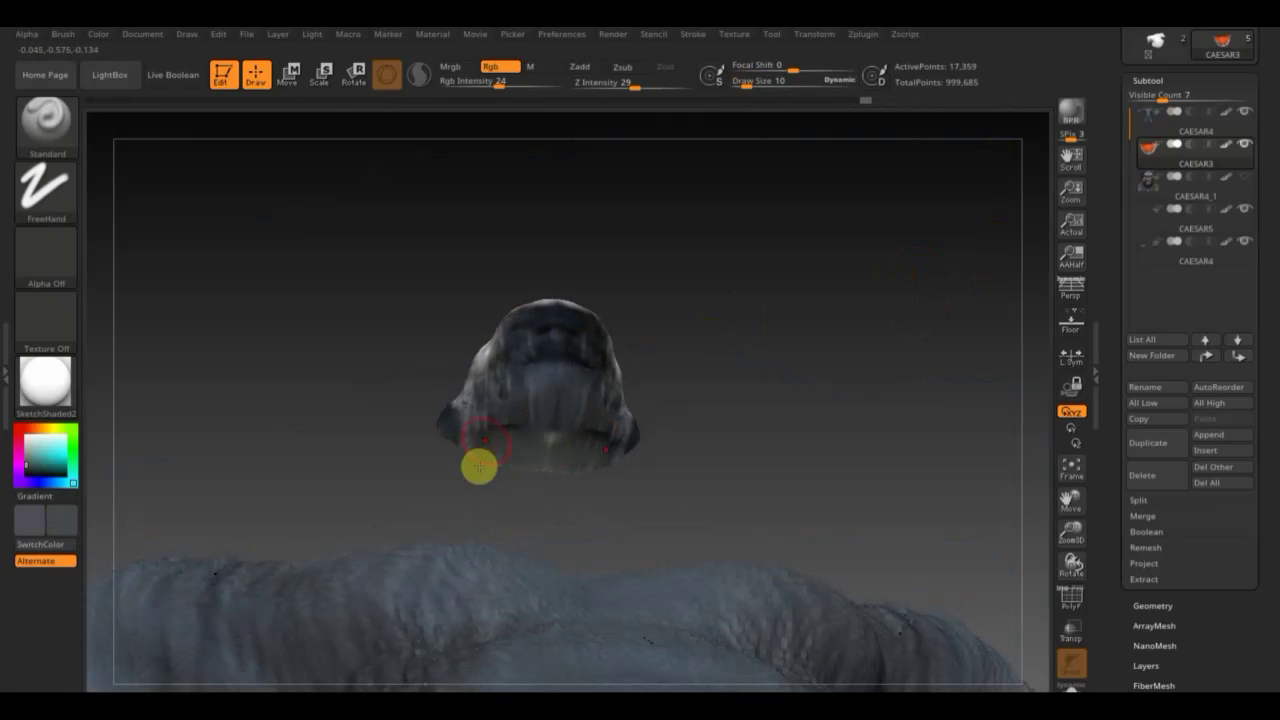
{"action": "mouse_move", "coordinate": [485, 405]}
{"action": "left_mouse_down"}
{"action": "mouse_move", "coordinate": [528, 349]}
{"action": "mouse_move", "coordinate": [546, 349]}
{"action": "mouse_move", "coordinate": [534, 397]}
{"action": "mouse_move", "coordinate": [526, 357]}
{"action": "mouse_move", "coordinate": [489, 406]}
{"action": "mouse_move", "coordinate": [466, 474]}
{"action": "mouse_move", "coordinate": [509, 437]}
{"action": "mouse_move", "coordinate": [534, 447]}
{"action": "left_mouse_up"}
{"action": "mouse_move", "coordinate": [511, 529]}
{"action": "left_mouse_down"}
{"action": "mouse_move", "coordinate": [771, 380]}
{"action": "mouse_move", "coordinate": [740, 449]}
{"action": "mouse_move", "coordinate": [707, 381]}
{"action": "mouse_move", "coordinate": [820, 431]}
{"action": "mouse_move", "coordinate": [814, 374]}
{"action": "mouse_move", "coordinate": [843, 333]}
{"action": "mouse_move", "coordinate": [771, 237]}
{"action": "mouse_move", "coordinate": [777, 380]}
{"action": "mouse_move", "coordinate": [711, 393]}
{"action": "left_mouse_up"}
Select the CAESAR4 body subtool, load the df36aad1b0163 hair alpha and use a DragRect stroke.
{"action": "left_click", "coordinate": [598, 393], "text": "alt"}
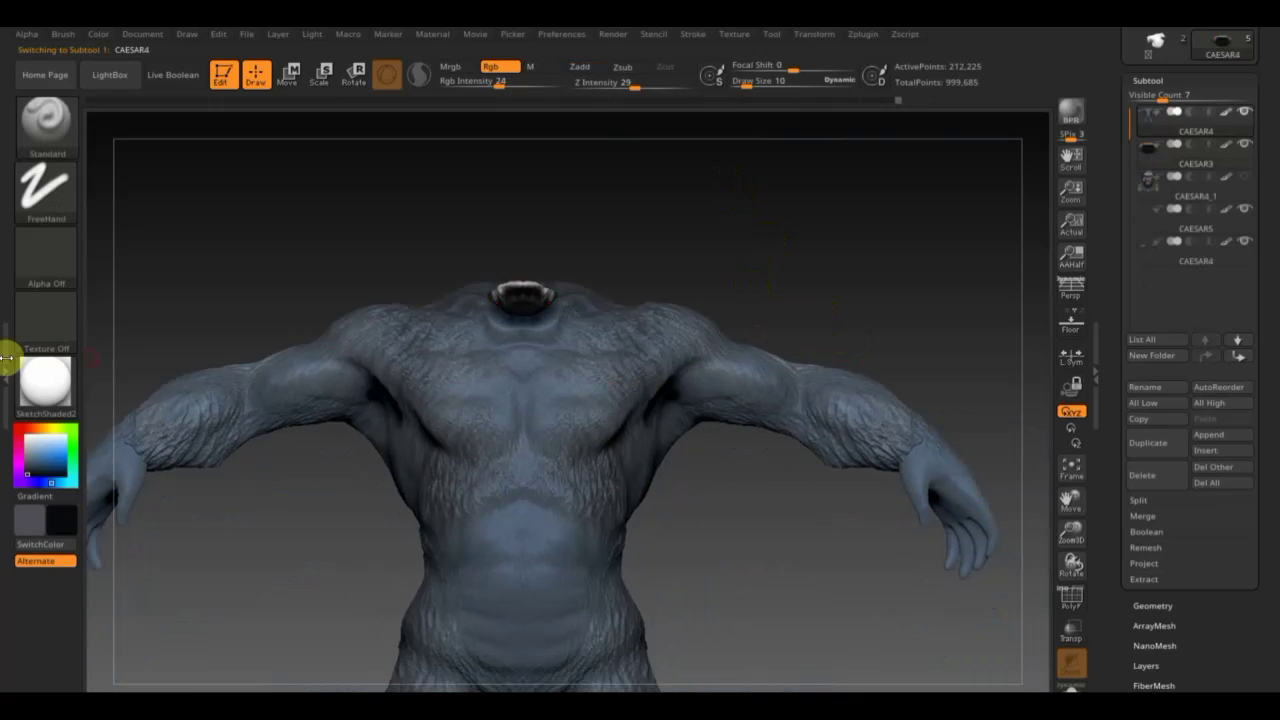
{"action": "left_click", "coordinate": [46, 258]}
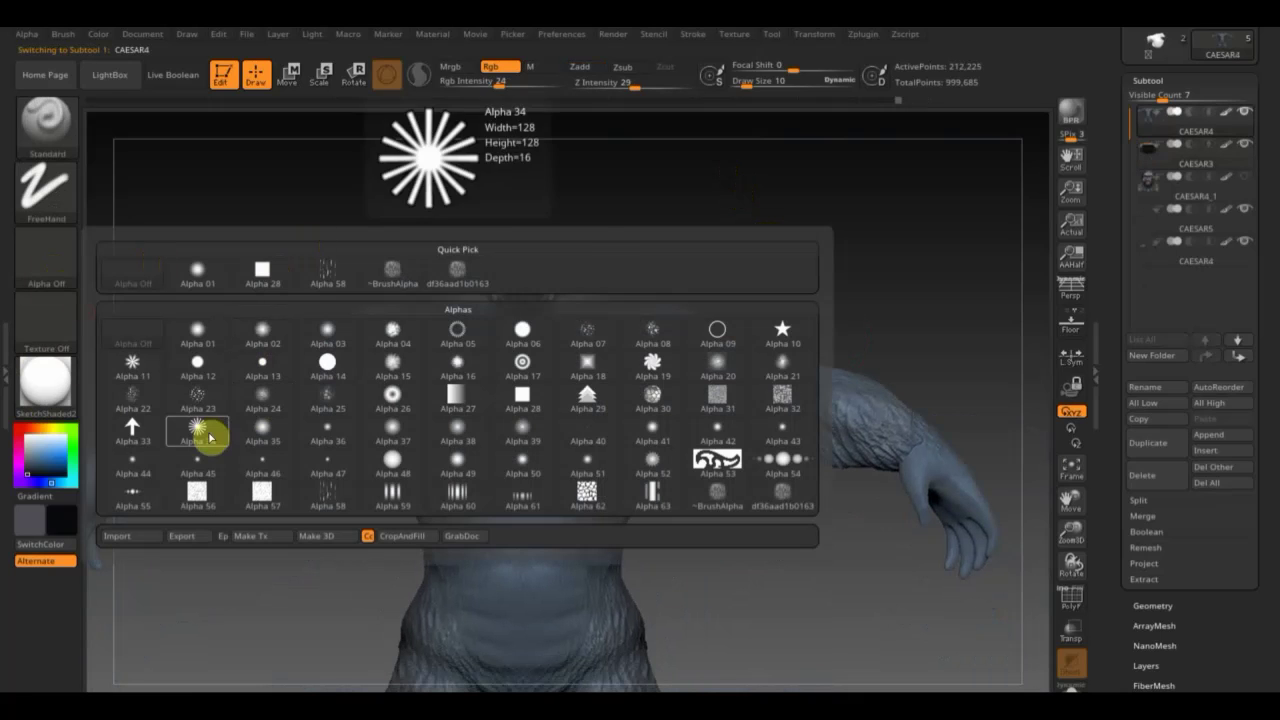
{"action": "left_click", "coordinate": [452, 272]}
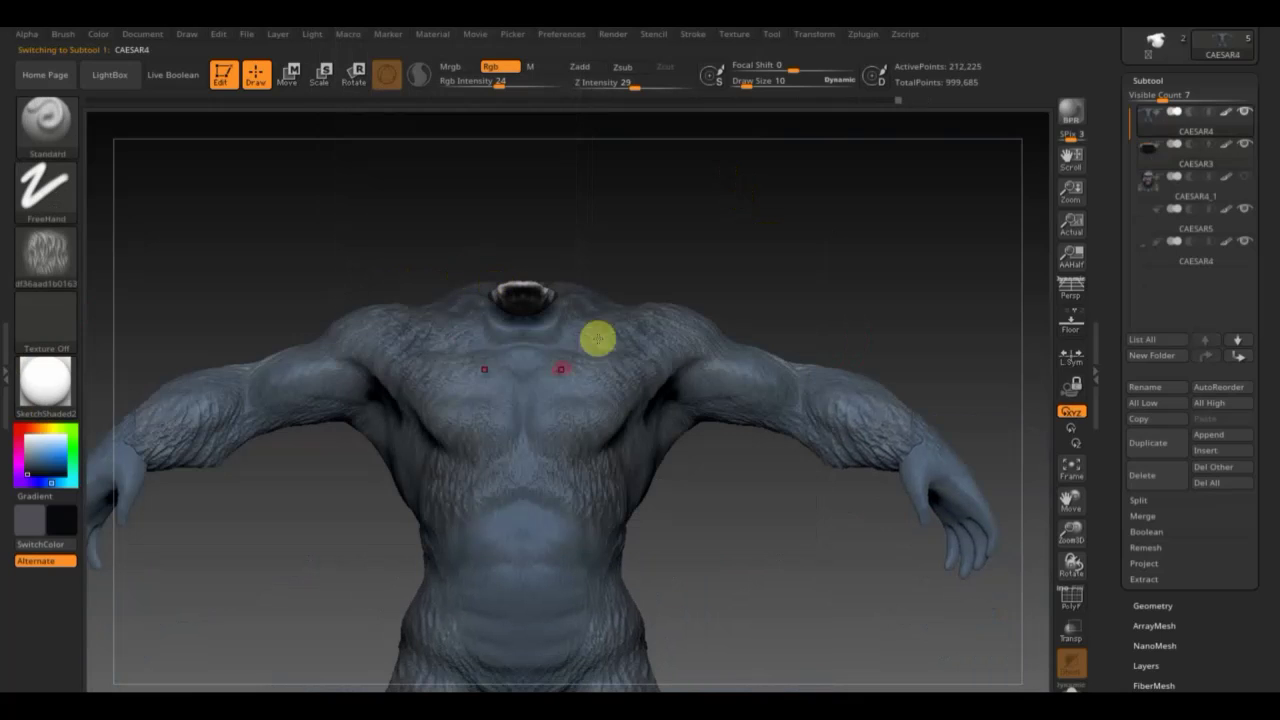
{"action": "left_click", "coordinate": [55, 200]}
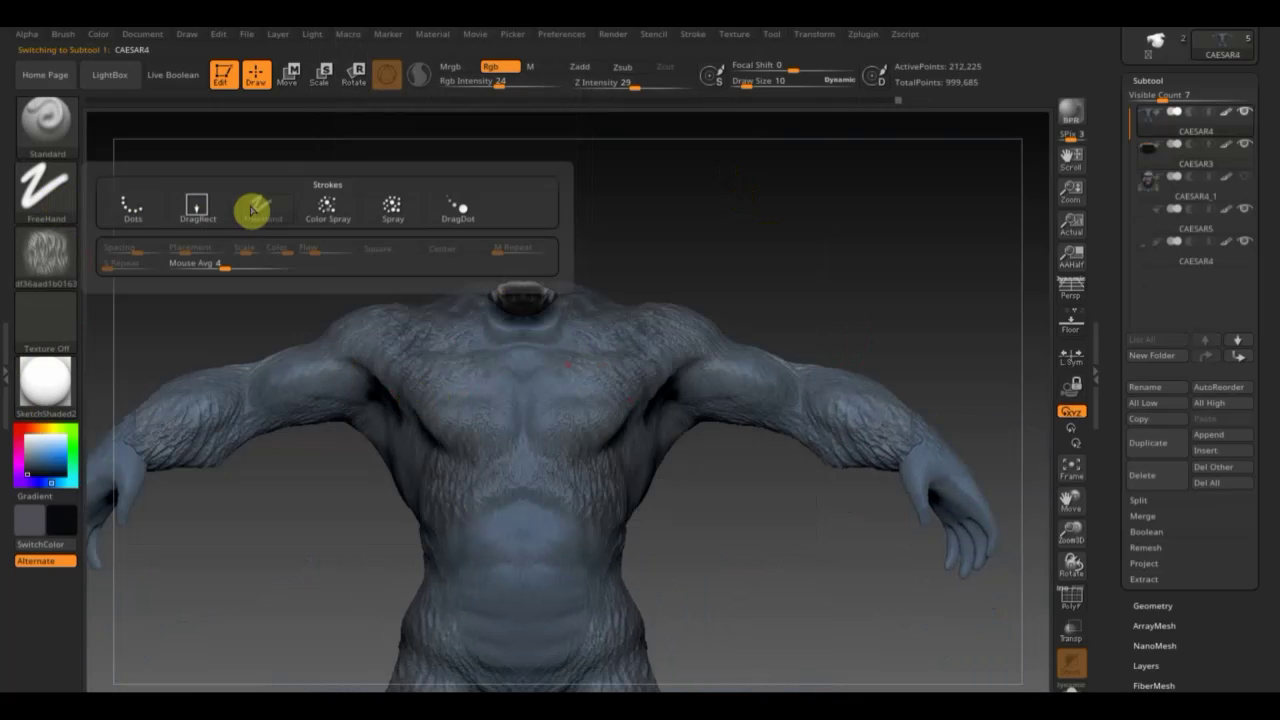
{"action": "left_click", "coordinate": [197, 207]}
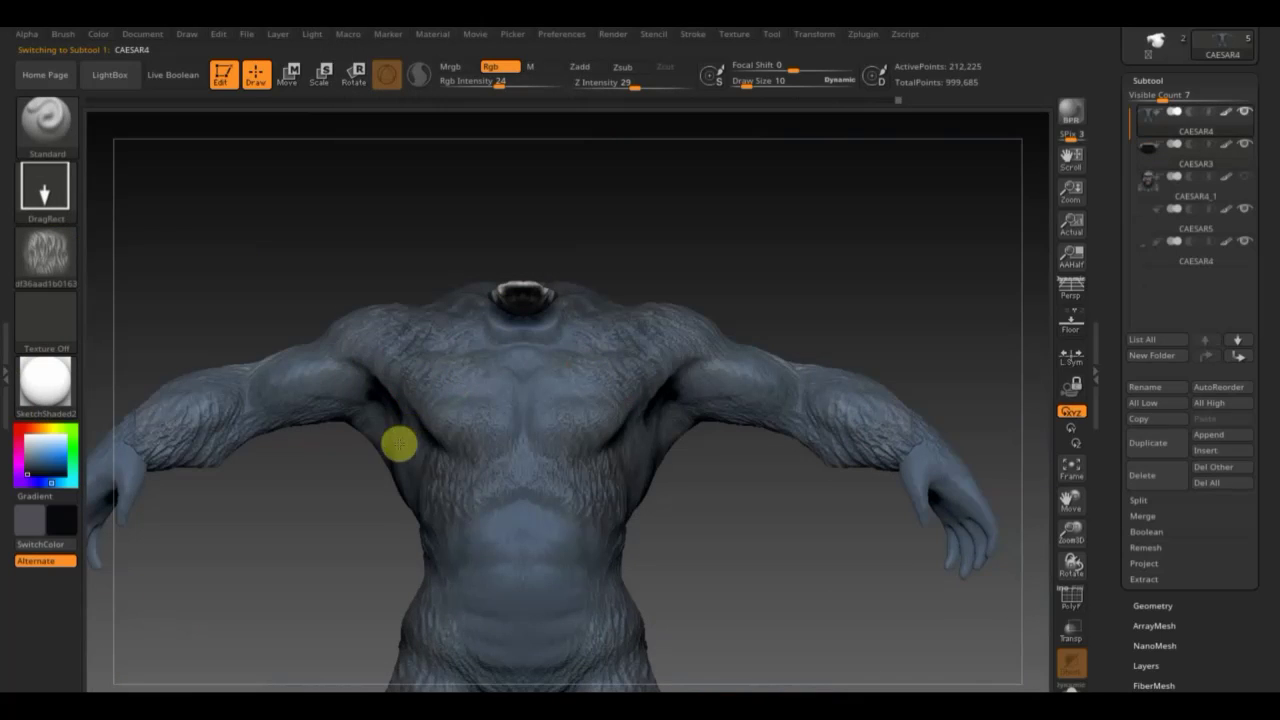
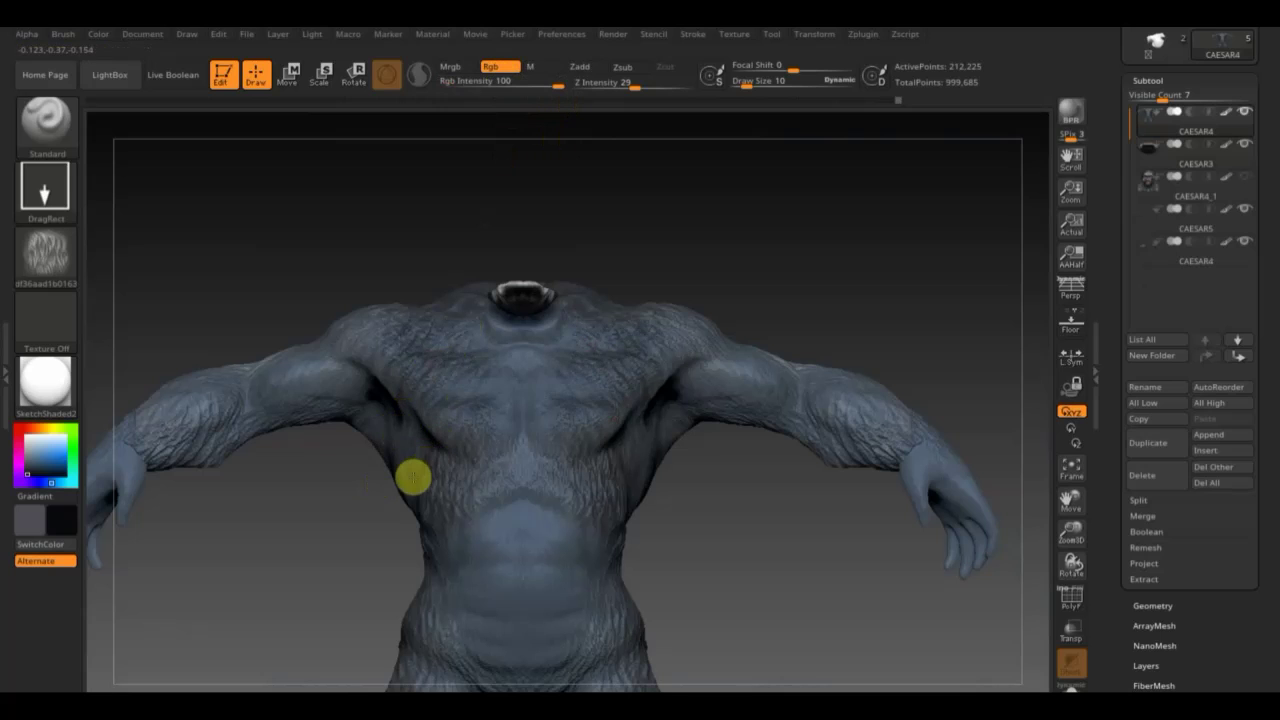
Sculpt mirrored strokes into both shoulders, forearms and the lower chest with X symmetry.
{"action": "left_click_drag", "start_coordinate": [363, 366], "coordinate": [309, 401]}
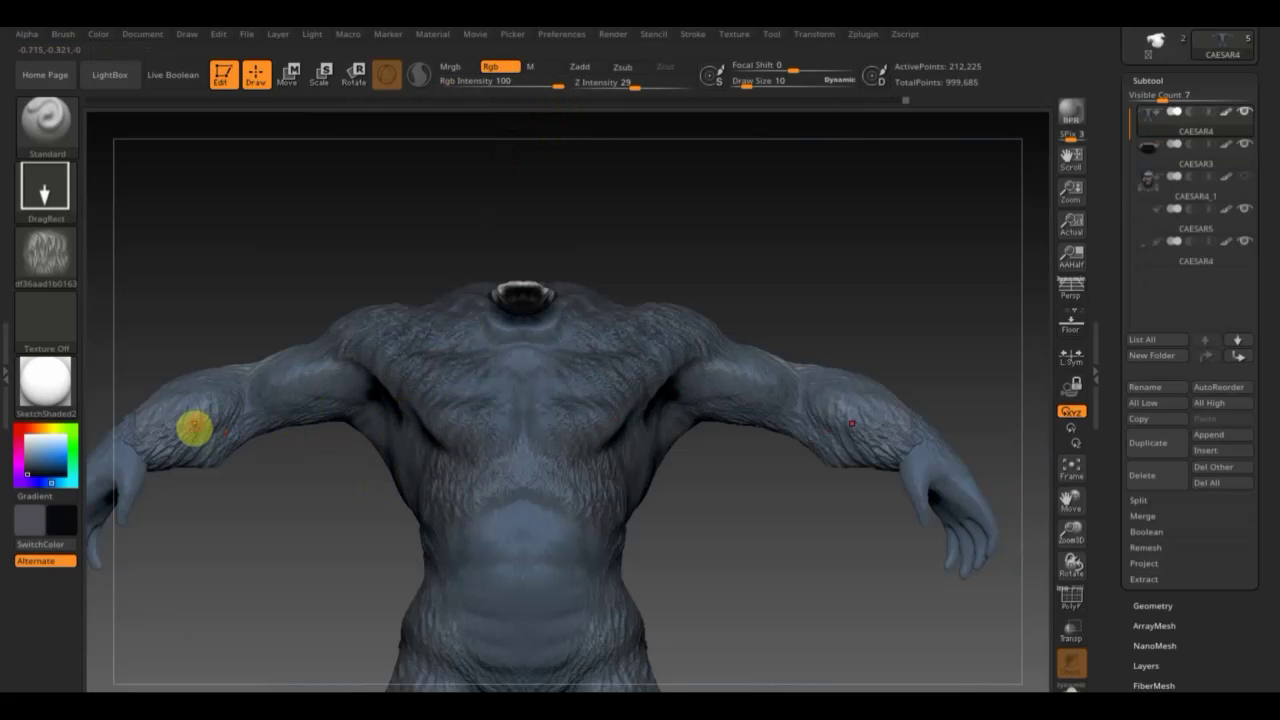
{"action": "left_click_drag", "start_coordinate": [194, 429], "coordinate": [143, 503]}
{"action": "left_click_drag", "start_coordinate": [427, 513], "coordinate": [424, 563]}
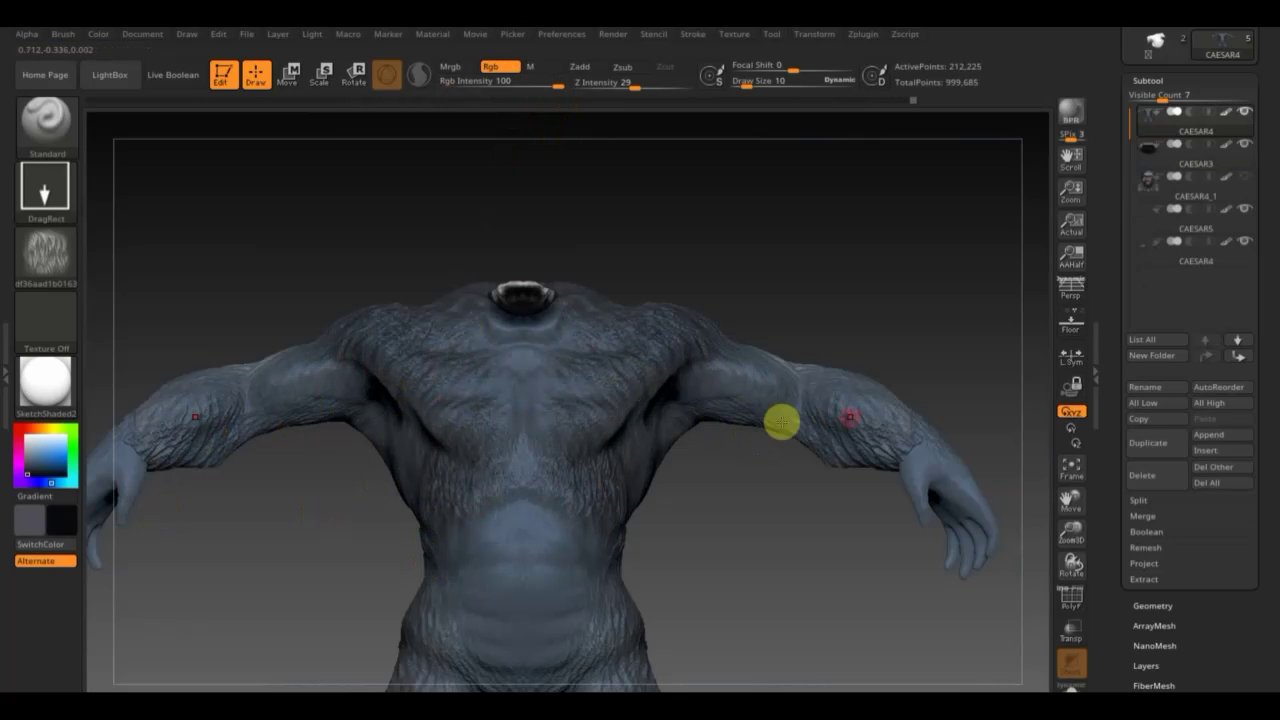
{"action": "left_click_drag", "start_coordinate": [869, 463], "coordinate": [913, 516]}
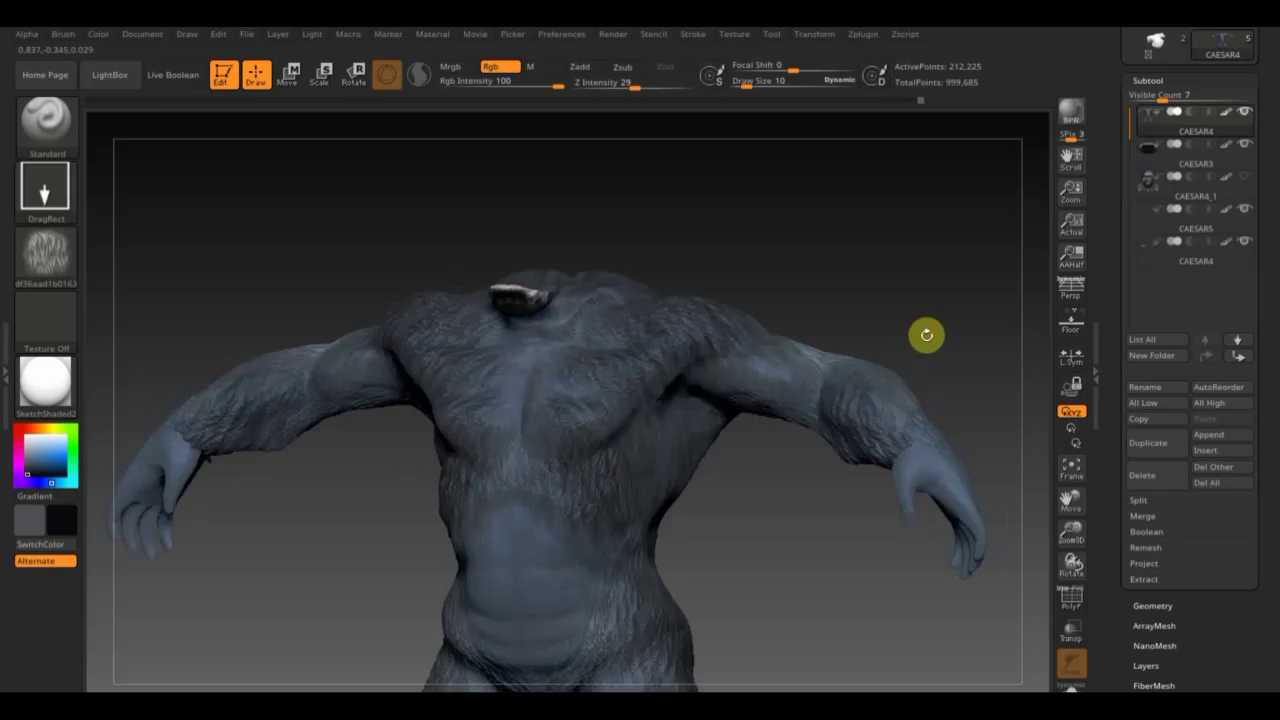
Rotate around the gorilla to check the sculpt, then unhide the head subtool.
{"action": "mouse_move", "coordinate": [926, 334]}
{"action": "left_mouse_down"}
{"action": "mouse_move", "coordinate": [763, 377]}
{"action": "mouse_move", "coordinate": [364, 354]}
{"action": "left_mouse_up"}
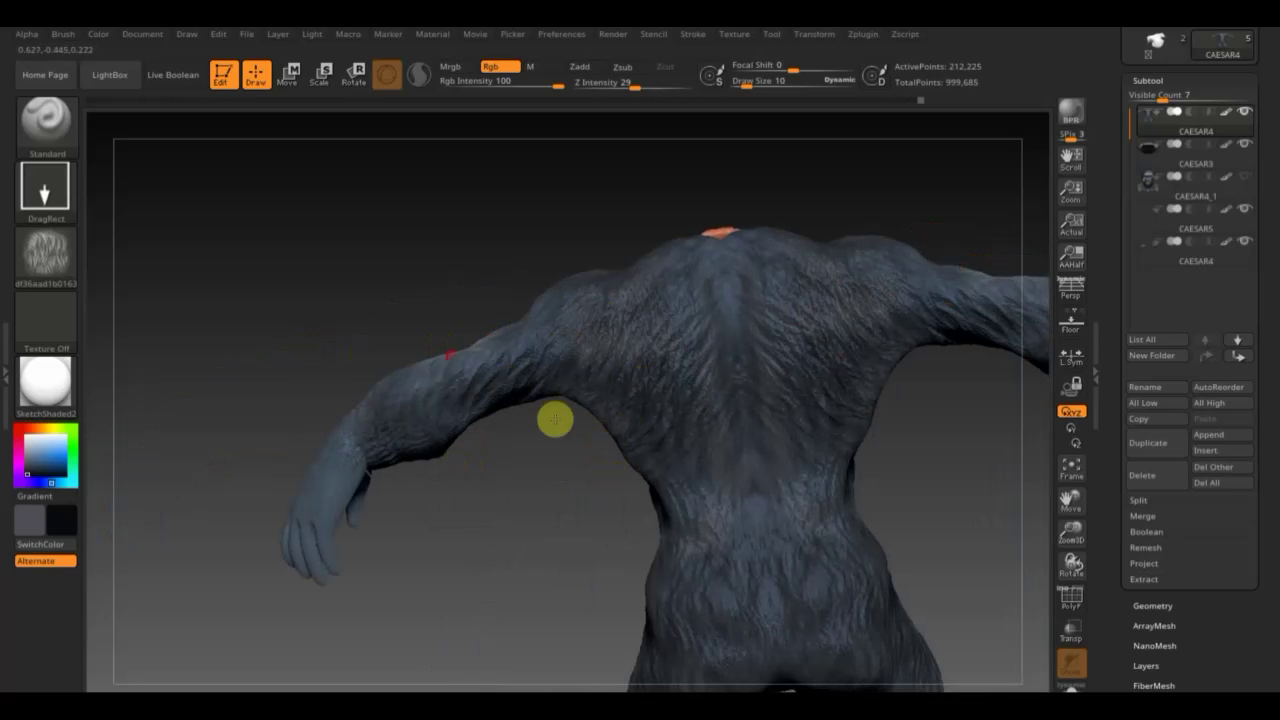
{"action": "left_click_drag", "start_coordinate": [325, 321], "coordinate": [537, 306]}
{"action": "mouse_move", "coordinate": [889, 214]}
{"action": "left_mouse_down"}
{"action": "mouse_move", "coordinate": [889, 243]}
{"action": "mouse_move", "coordinate": [803, 266]}
{"action": "mouse_move", "coordinate": [782, 301]}
{"action": "mouse_move", "coordinate": [917, 240]}
{"action": "left_mouse_up"}
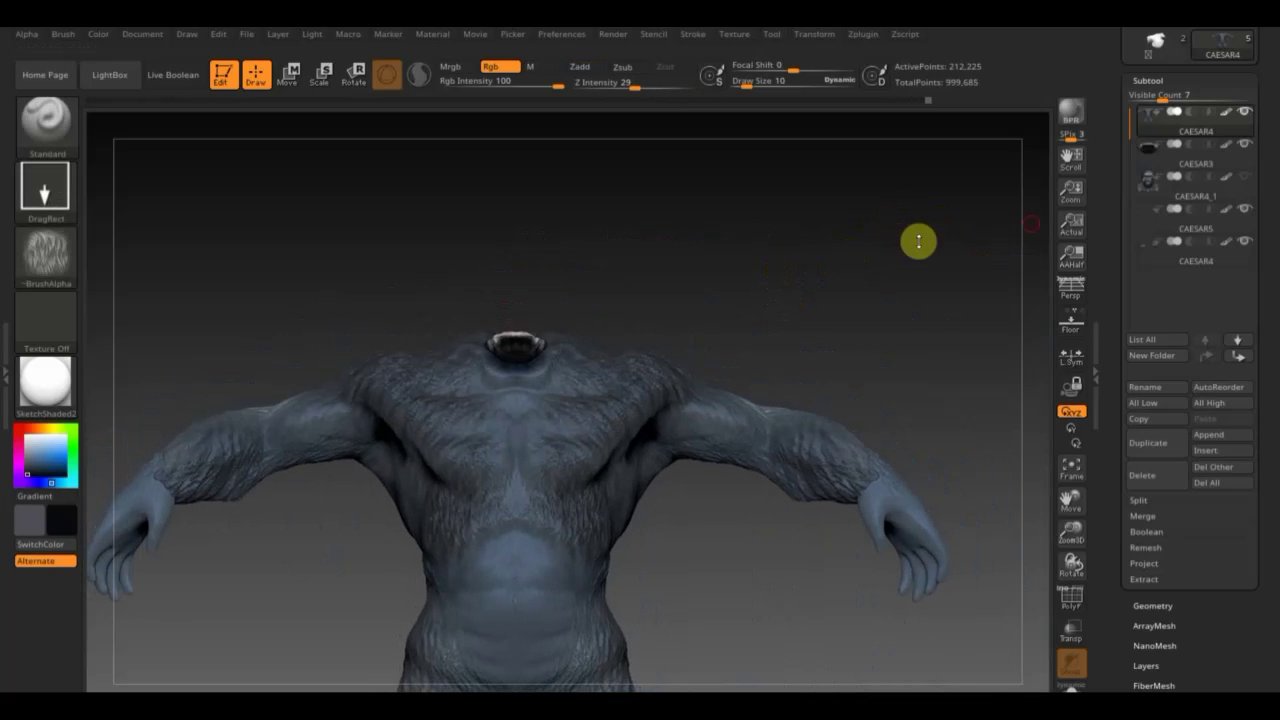
{"action": "left_click", "coordinate": [1244, 176]}
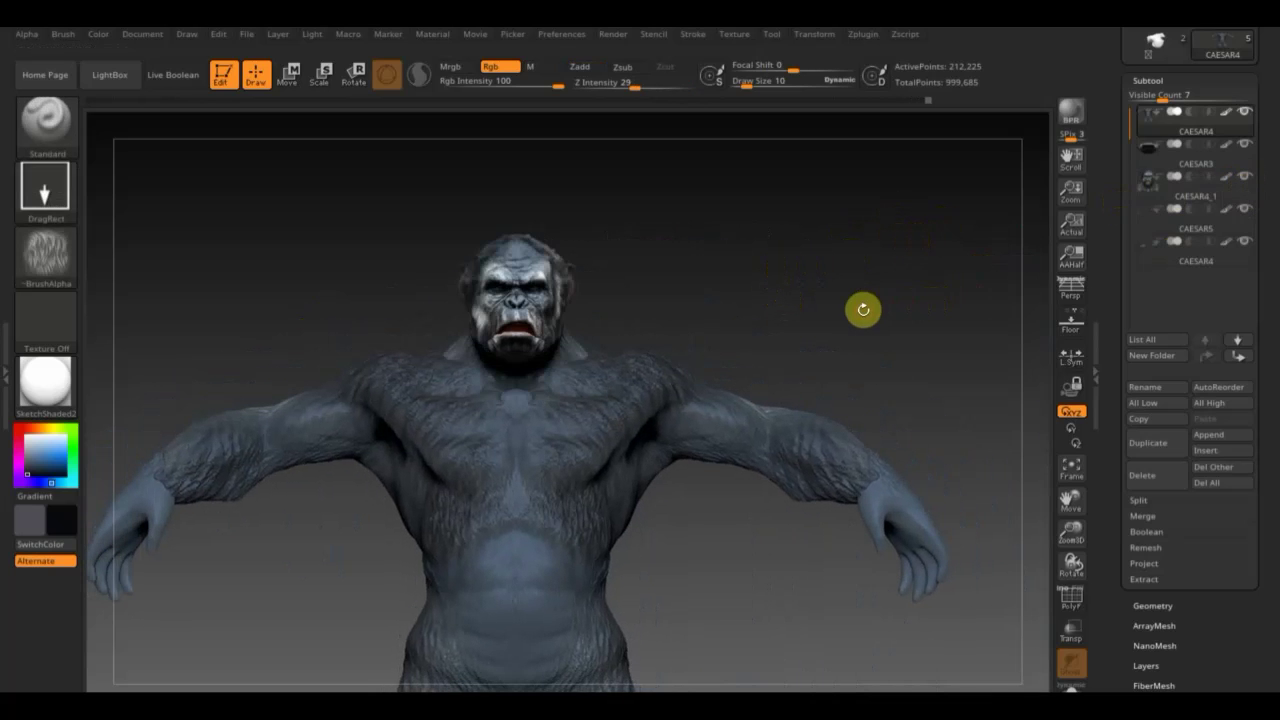
Shrink the brush to size 5 and make the CAESAR4_1 head the active subtool.
{"action": "mouse_move", "coordinate": [863, 309]}
{"action": "left_mouse_down"}
{"action": "mouse_move", "coordinate": [917, 315]}
{"action": "mouse_move", "coordinate": [934, 349]}
{"action": "mouse_move", "coordinate": [934, 331]}
{"action": "mouse_move", "coordinate": [909, 486]}
{"action": "left_mouse_up"}
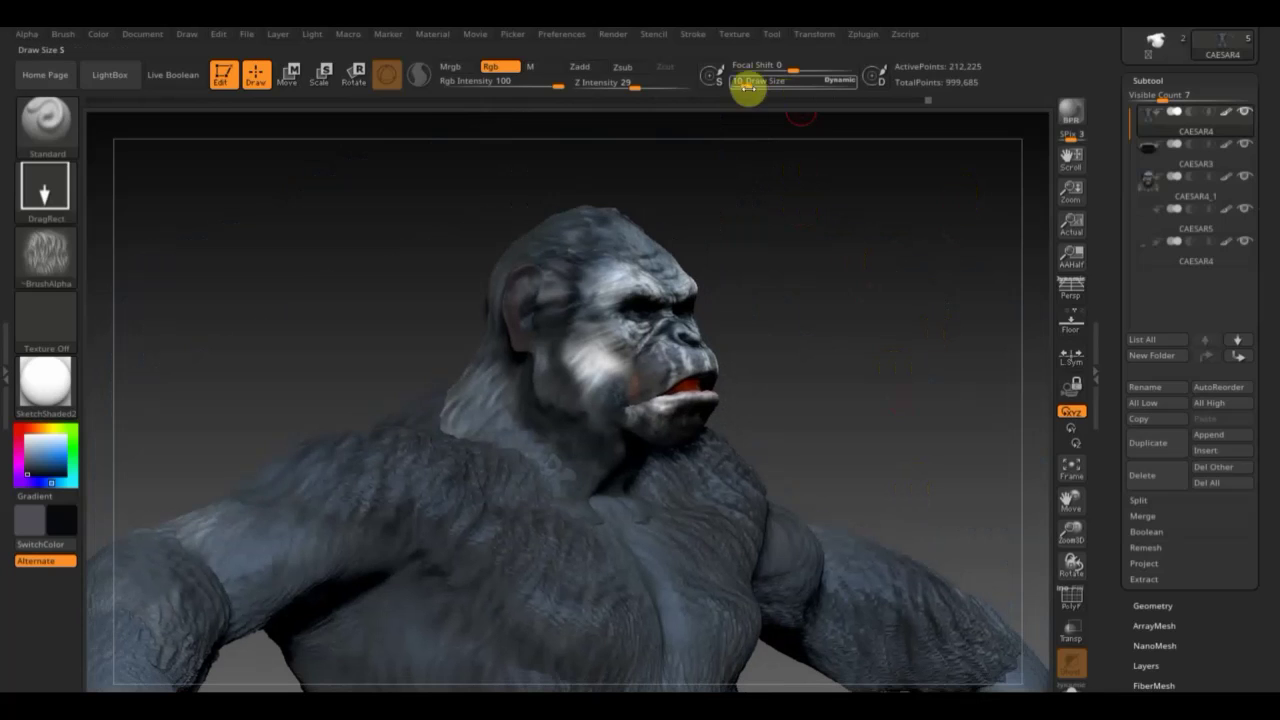
{"action": "left_click_drag", "start_coordinate": [747, 82], "coordinate": [747, 84]}
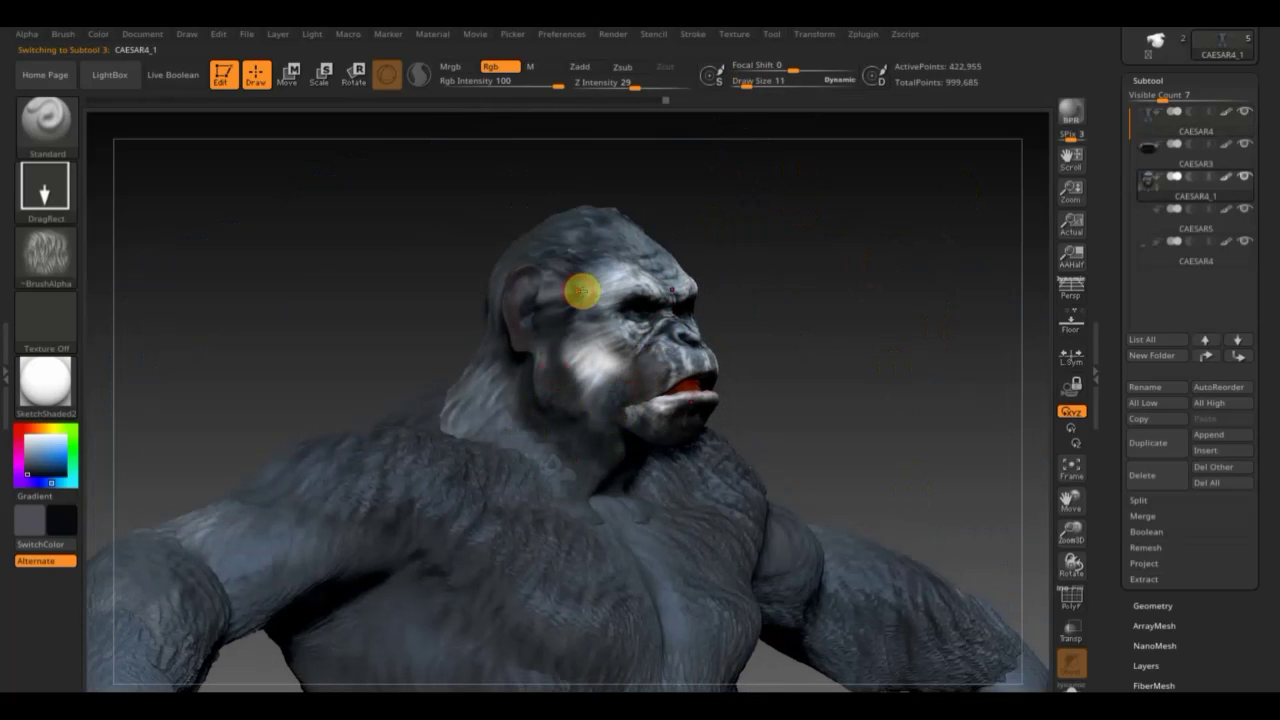
{"action": "left_click_drag", "start_coordinate": [601, 378], "coordinate": [579, 355]}
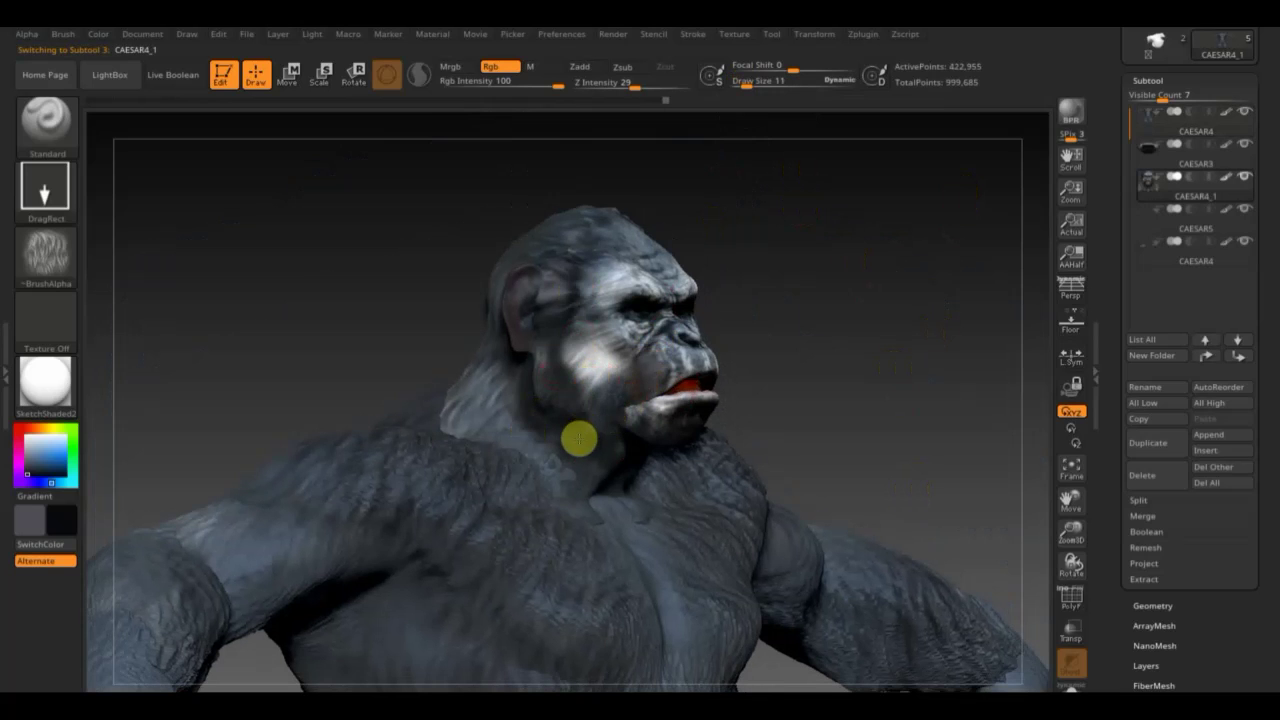
Frame the head face-on, save the project with Ctrl+S, and lower Draw Size to 4.
{"action": "mouse_move", "coordinate": [875, 343]}
{"action": "left_mouse_down"}
{"action": "mouse_move", "coordinate": [838, 354]}
{"action": "mouse_move", "coordinate": [957, 343]}
{"action": "mouse_move", "coordinate": [731, 386]}
{"action": "mouse_move", "coordinate": [811, 480]}
{"action": "mouse_move", "coordinate": [816, 434]}
{"action": "left_mouse_up"}
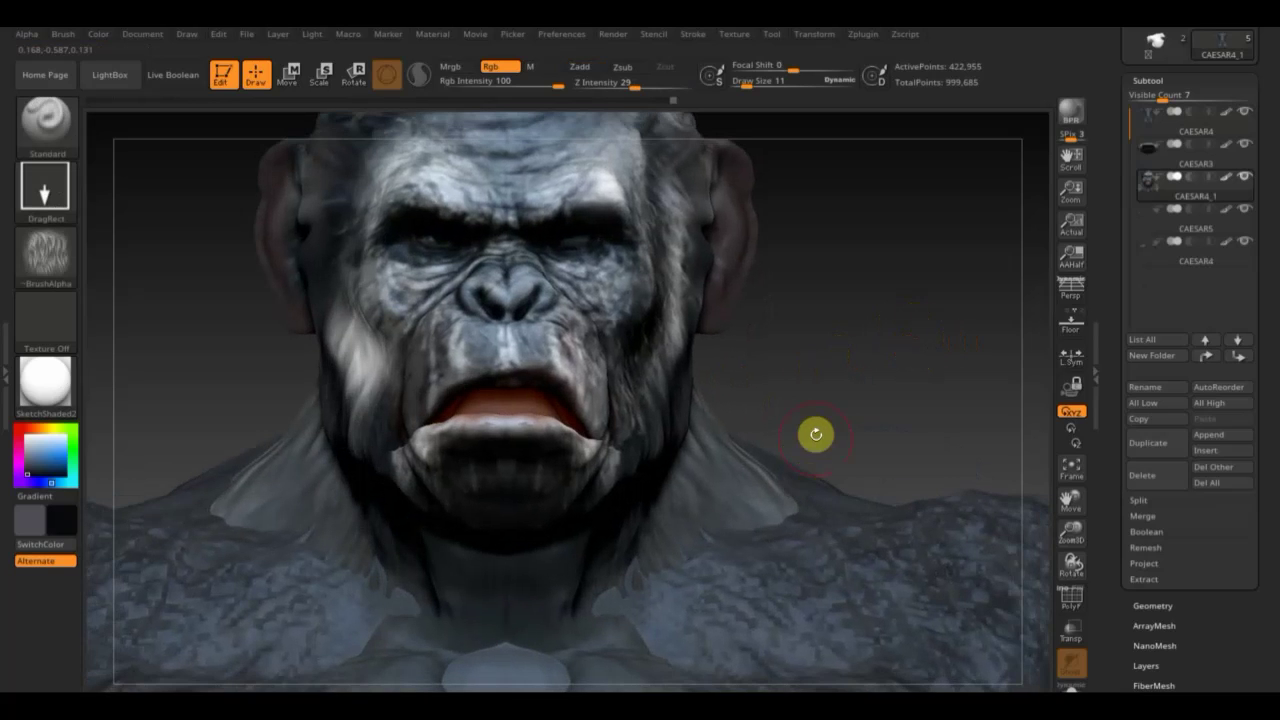
{"action": "left_click_drag", "start_coordinate": [811, 344], "coordinate": [811, 354]}
{"action": "key", "text": "ctrl+s"}
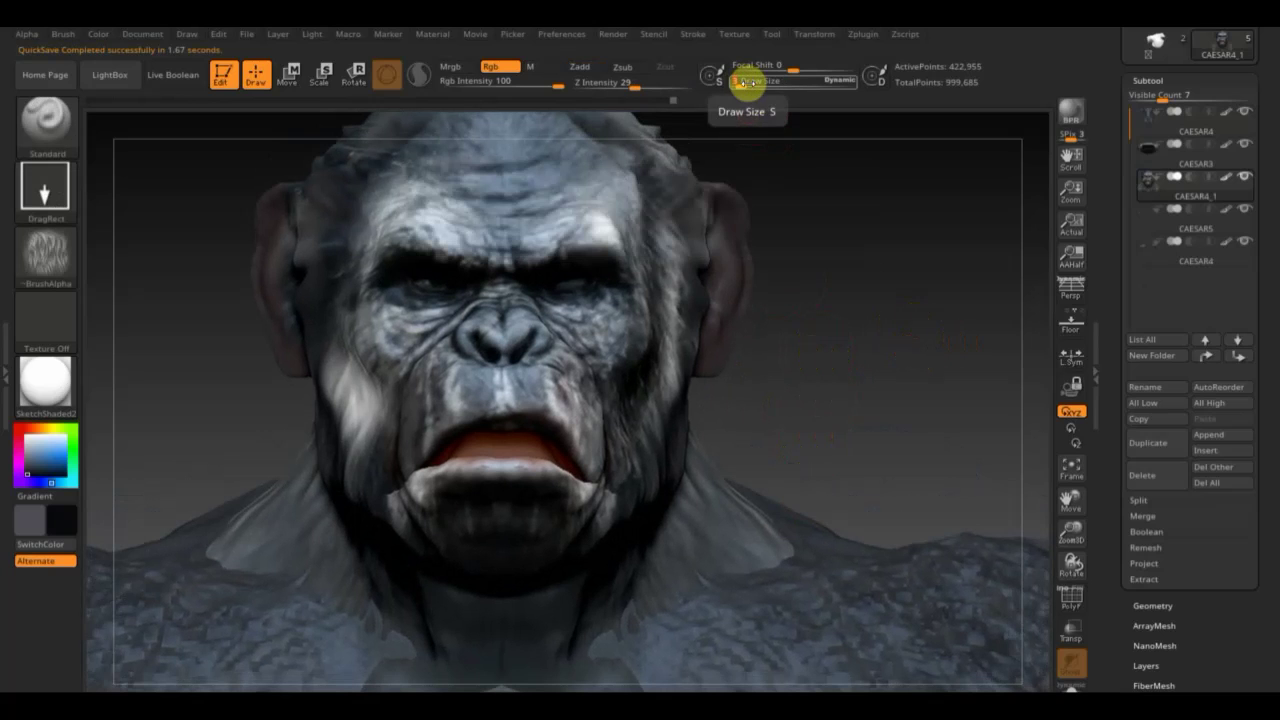
{"action": "left_click_drag", "start_coordinate": [754, 83], "coordinate": [735, 84]}
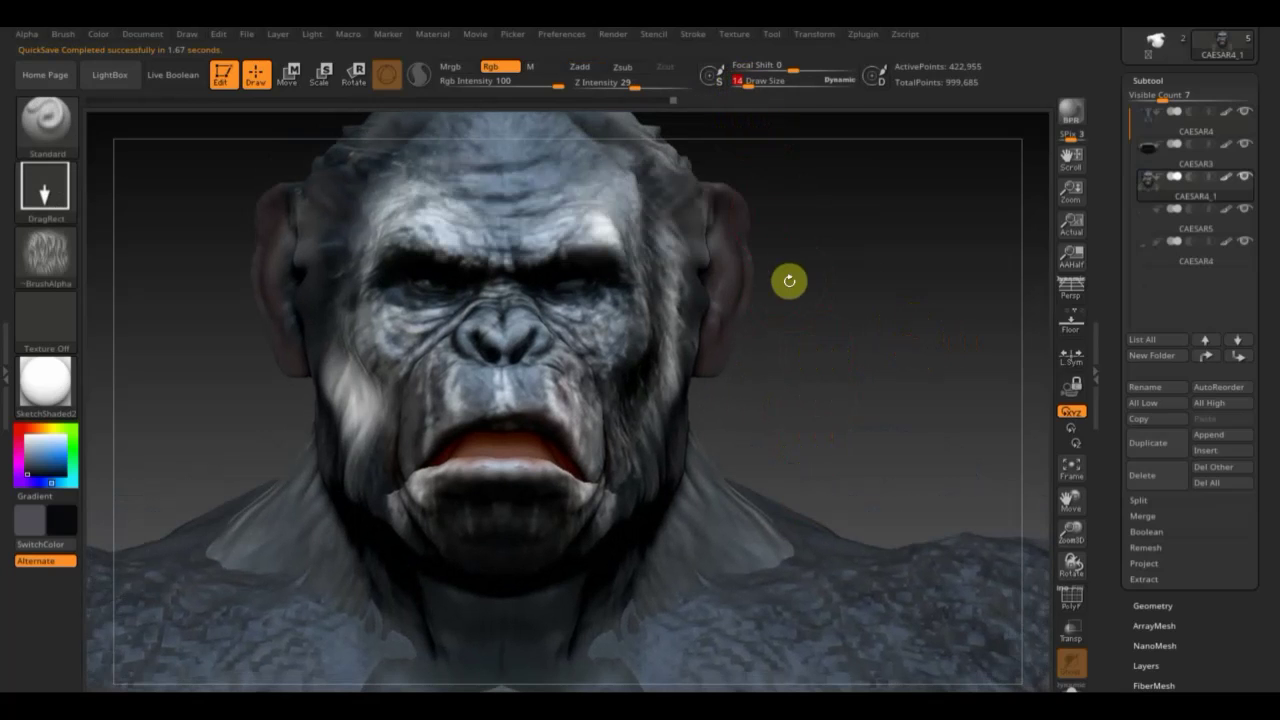
{"action": "left_click_drag", "start_coordinate": [786, 280], "coordinate": [754, 162]}
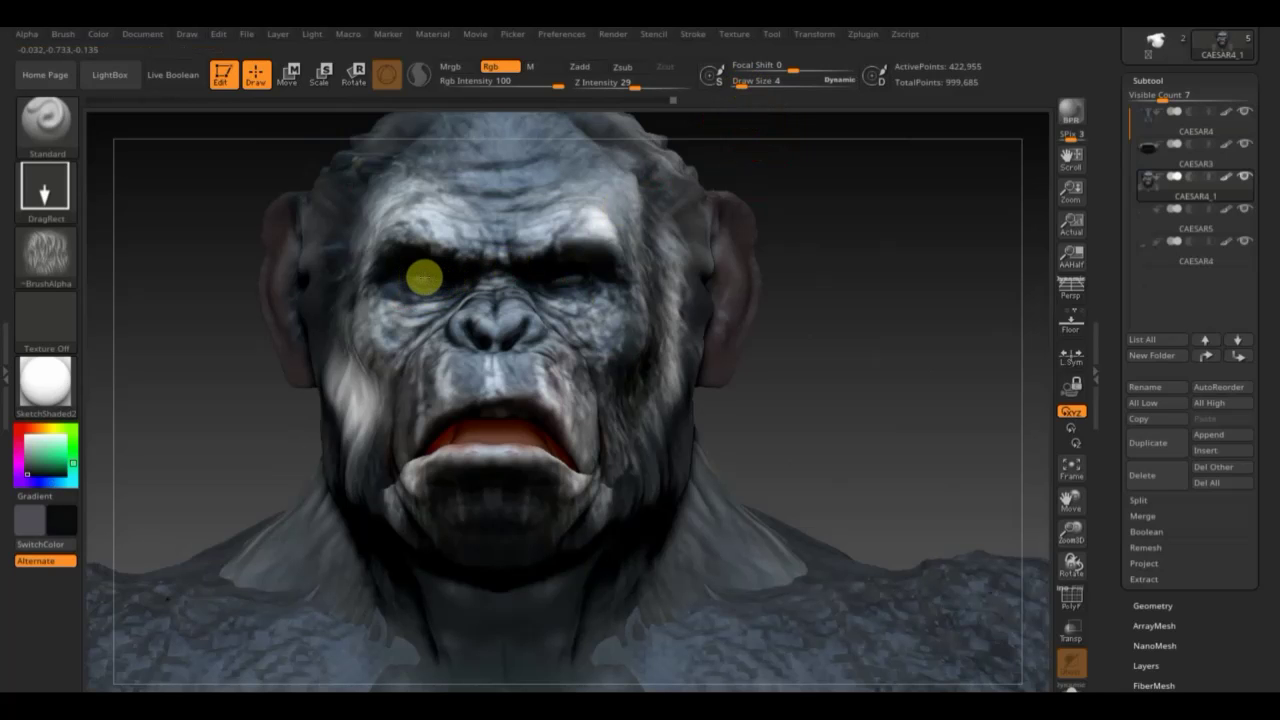
Set the brush to Alpha Off with a FreeHand stroke.
{"action": "left_click", "coordinate": [46, 256]}
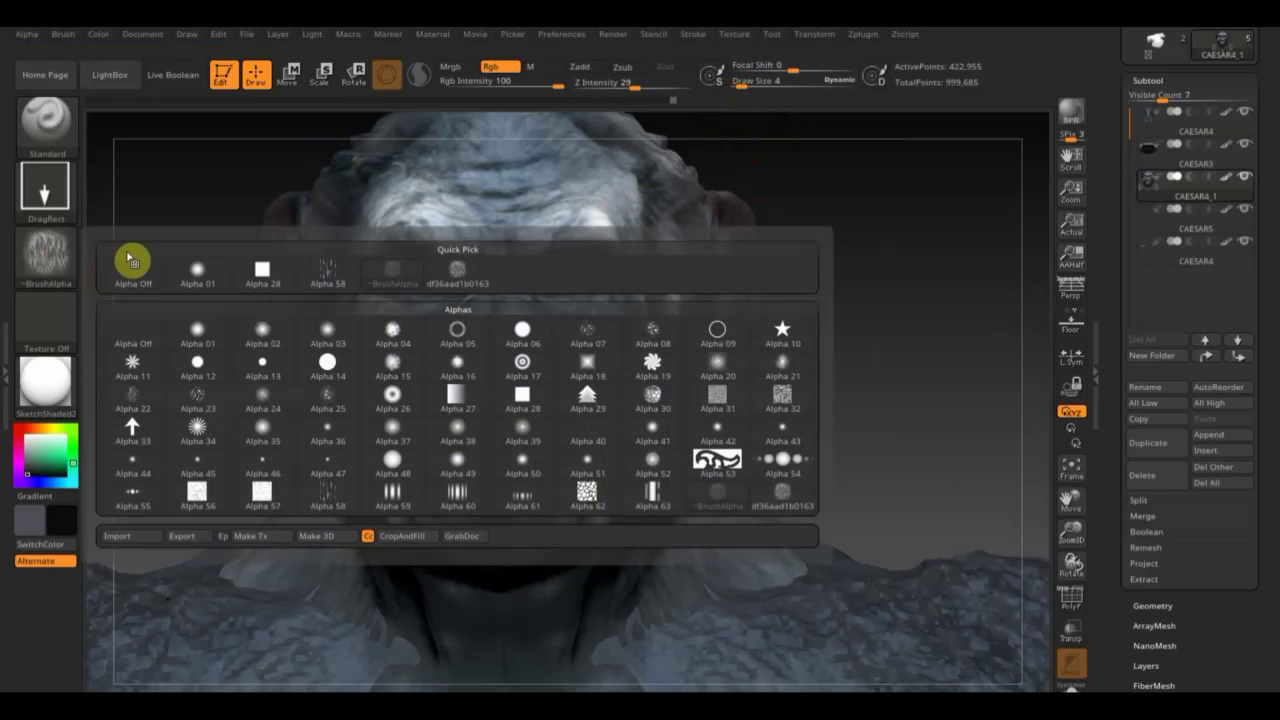
{"action": "left_click", "coordinate": [132, 276]}
{"action": "left_click", "coordinate": [44, 185]}
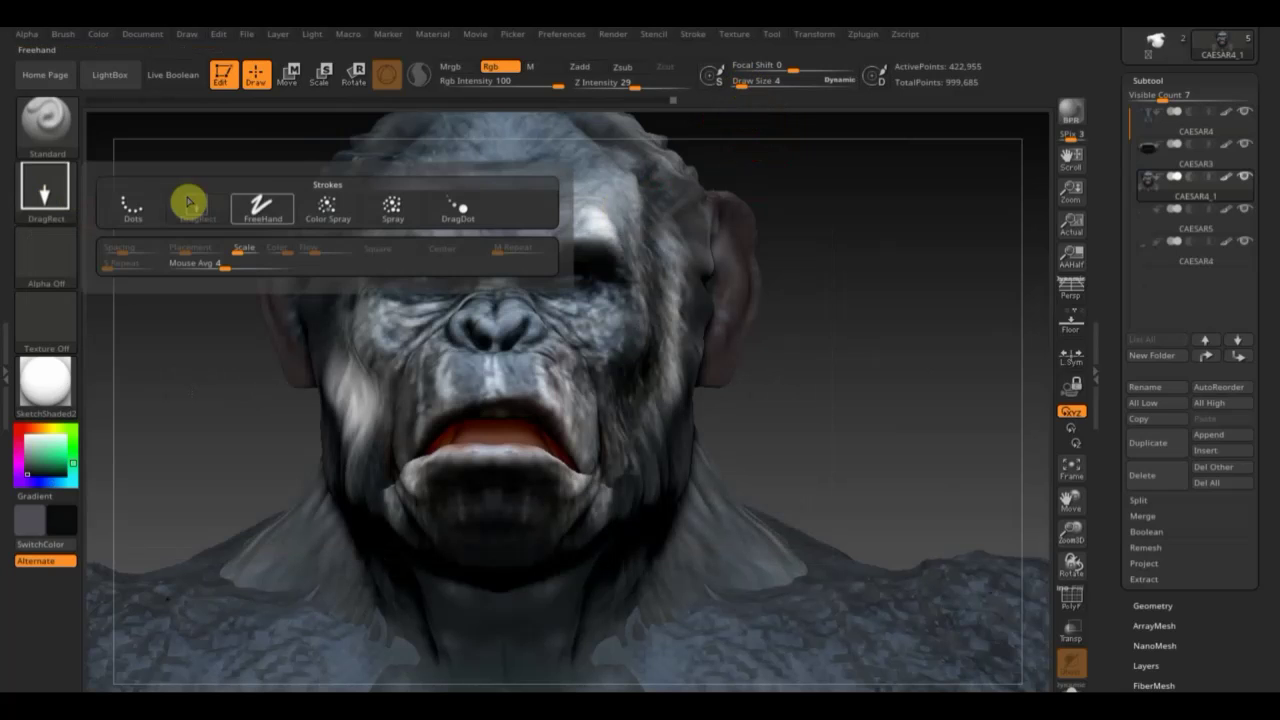
{"action": "left_click", "coordinate": [264, 207]}
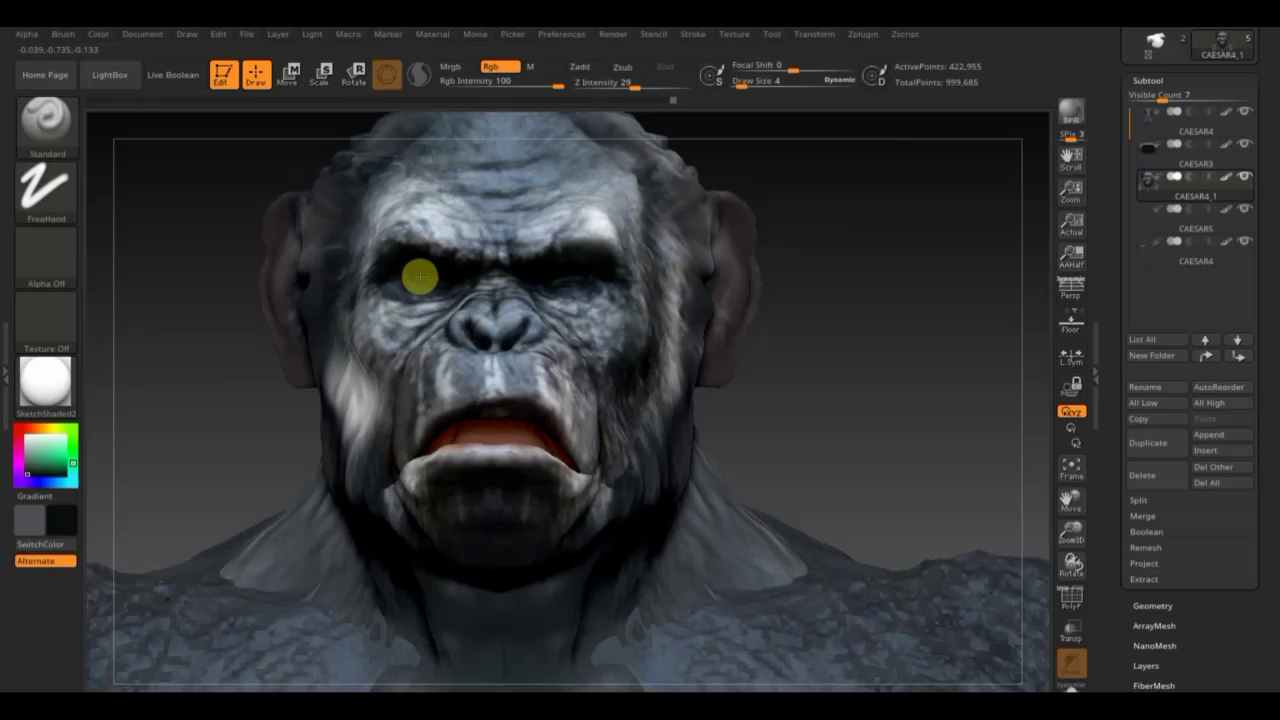
Load the snarling ape reference photo in Spotlight over the model.
{"action": "mouse_move", "coordinate": [848, 342]}
{"action": "left_mouse_down"}
{"action": "mouse_move", "coordinate": [846, 382]}
{"action": "mouse_move", "coordinate": [853, 370]}
{"action": "mouse_move", "coordinate": [777, 229]}
{"action": "mouse_move", "coordinate": [794, 317]}
{"action": "mouse_move", "coordinate": [743, 246]}
{"action": "mouse_move", "coordinate": [806, 292]}
{"action": "left_mouse_up"}
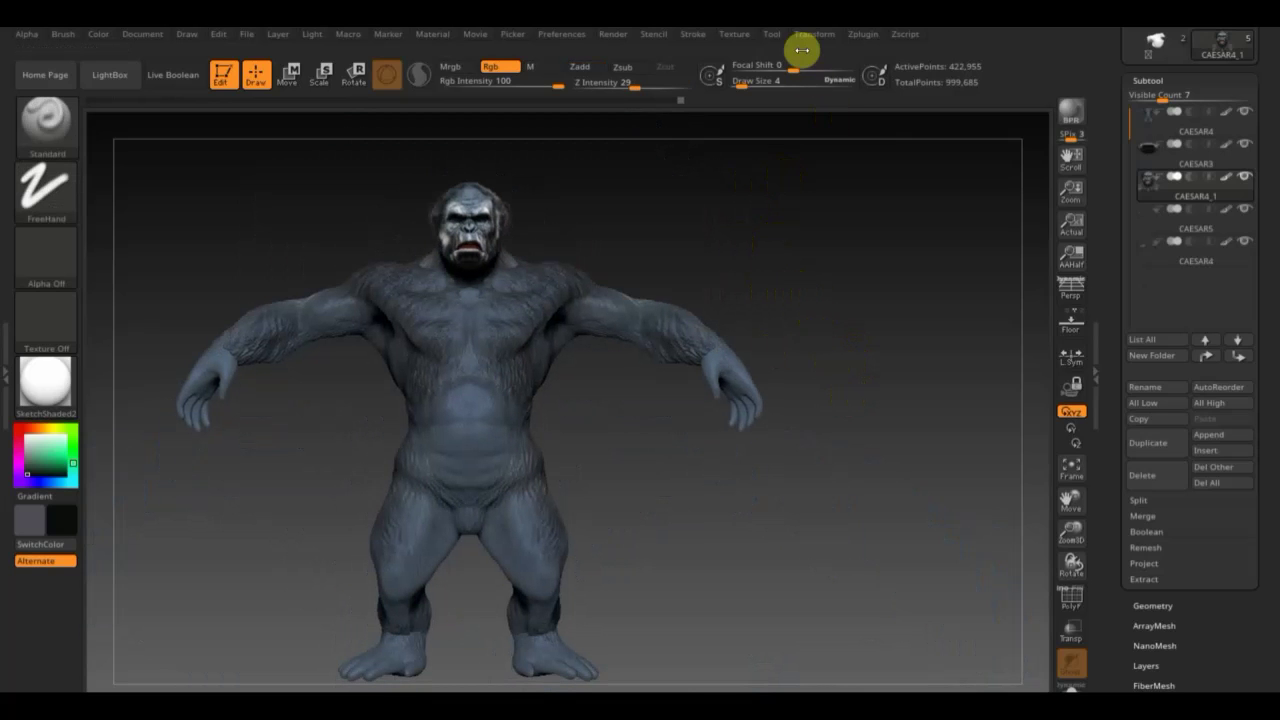
{"action": "left_click", "coordinate": [735, 35]}
{"action": "key", "text": "shift+z"}
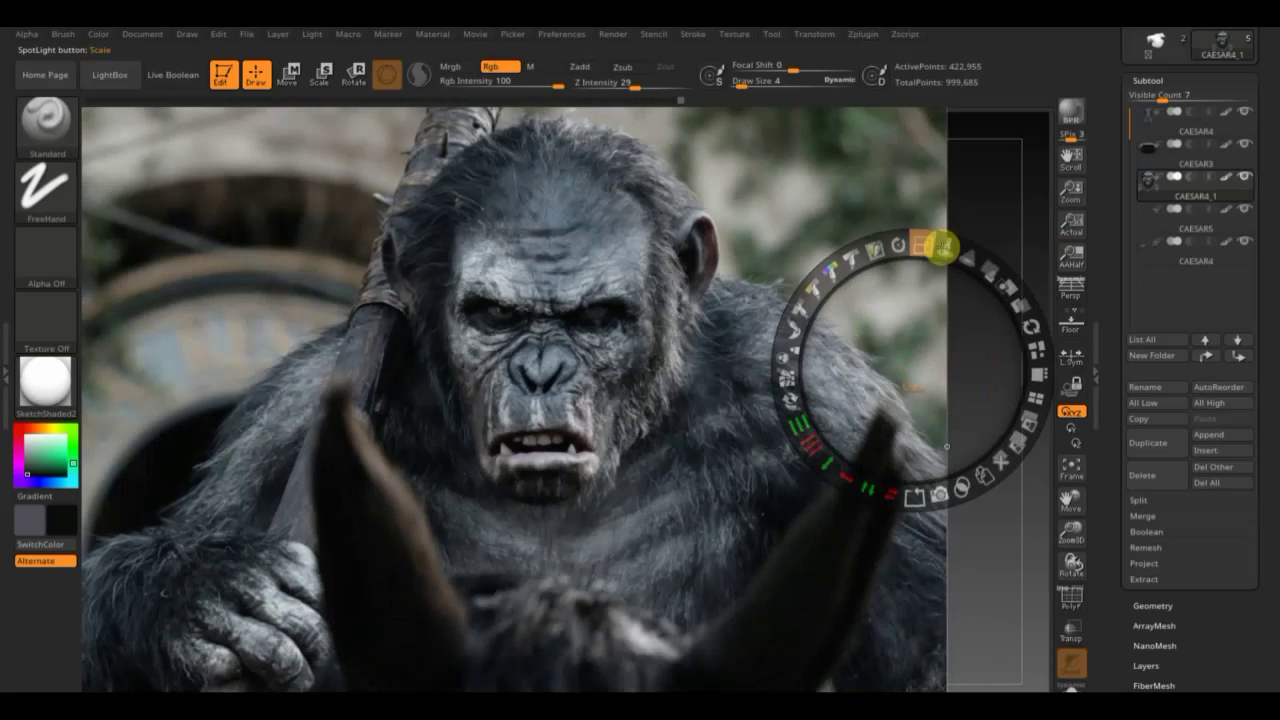
Shrink and move the ape photo over the chest, restore full opacity, and hide the Spotlight dial.
{"action": "left_click_drag", "start_coordinate": [943, 246], "coordinate": [845, 258]}
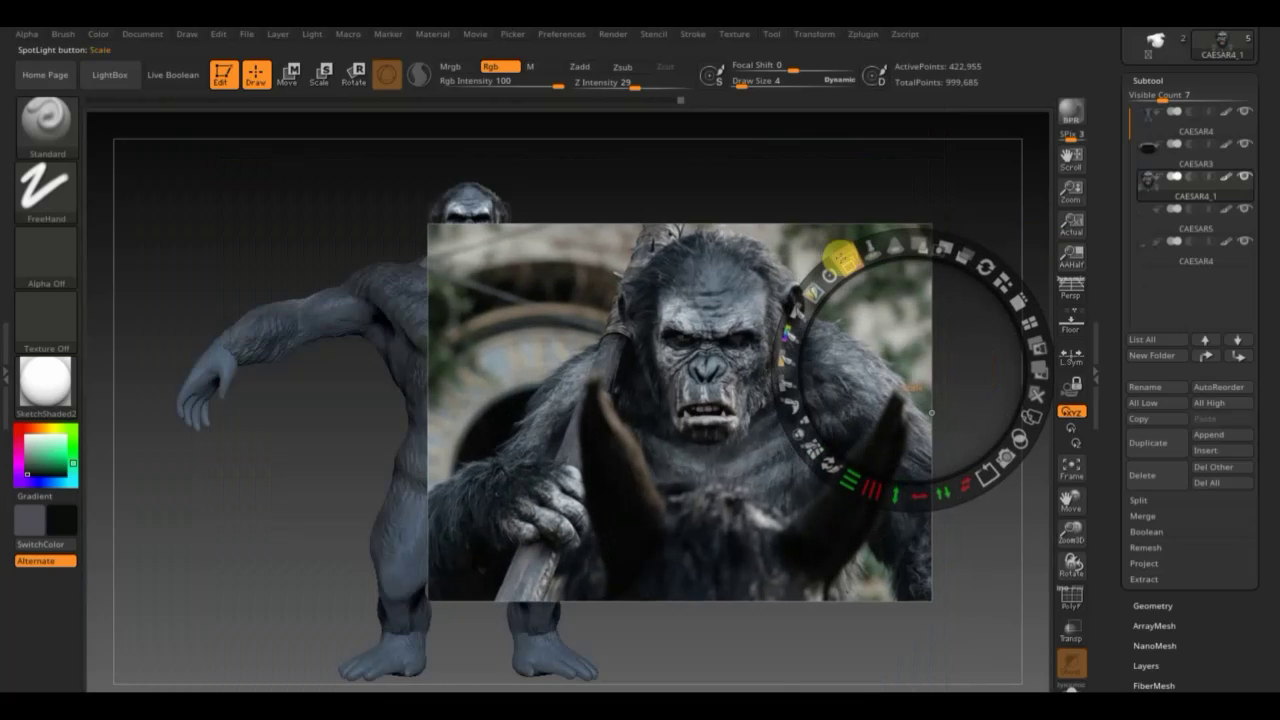
{"action": "left_click_drag", "start_coordinate": [931, 412], "coordinate": [691, 366]}
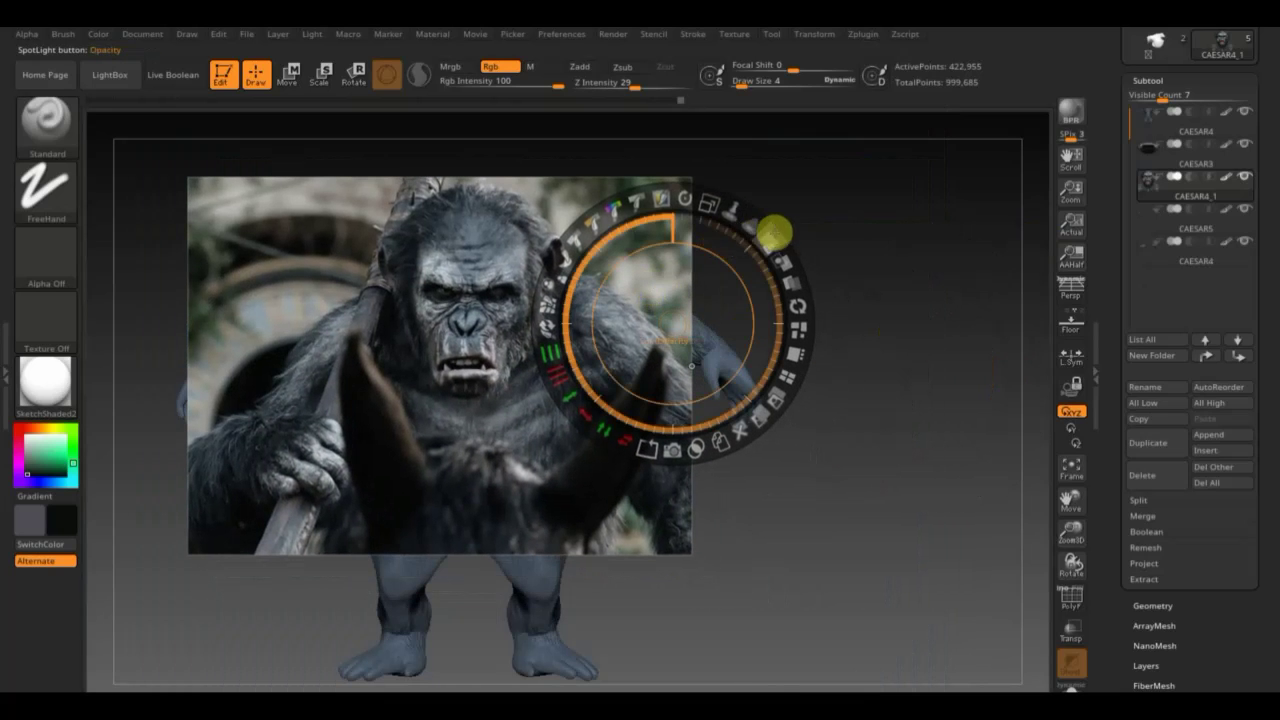
{"action": "left_click_drag", "start_coordinate": [774, 233], "coordinate": [648, 228]}
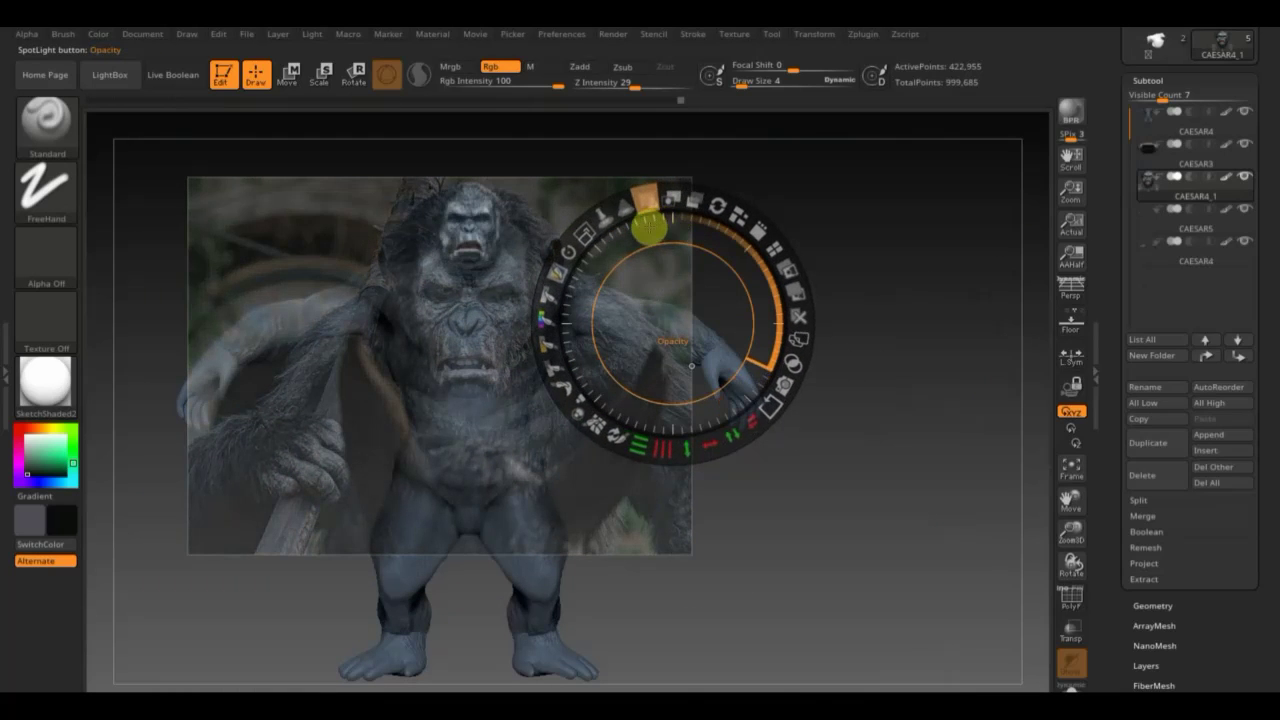
{"action": "left_click_drag", "start_coordinate": [626, 257], "coordinate": [630, 242]}
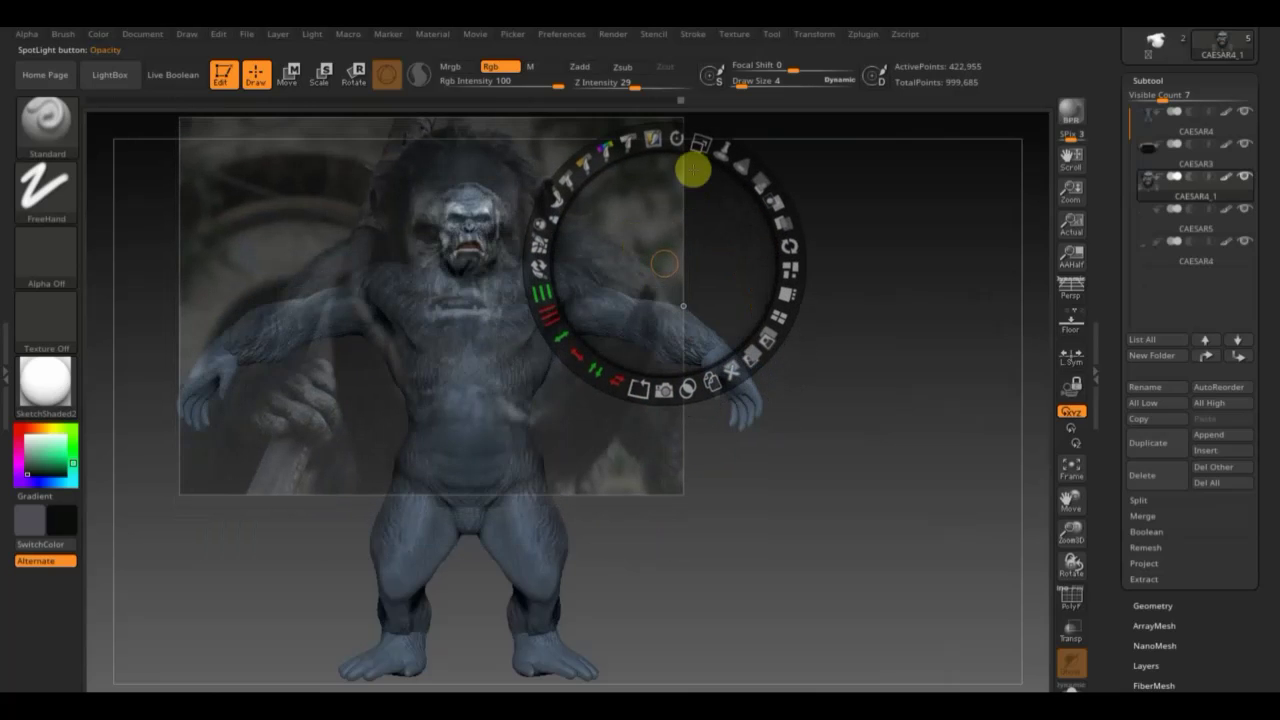
{"action": "left_click_drag", "start_coordinate": [697, 145], "coordinate": [634, 129]}
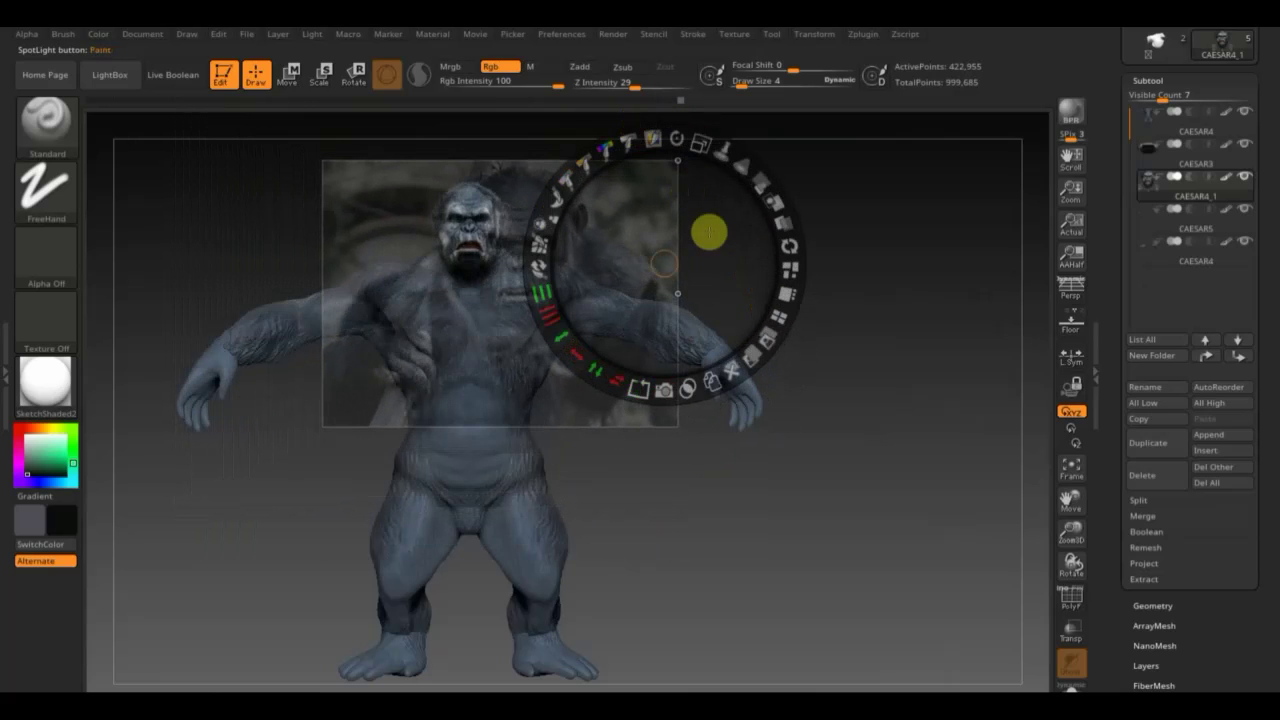
{"action": "left_click_drag", "start_coordinate": [709, 233], "coordinate": [655, 222]}
{"action": "left_click_drag", "start_coordinate": [654, 137], "coordinate": [586, 129]}
{"action": "mouse_move", "coordinate": [651, 194]}
{"action": "left_mouse_down"}
{"action": "mouse_move", "coordinate": [586, 183]}
{"action": "mouse_move", "coordinate": [596, 210]}
{"action": "left_mouse_up"}
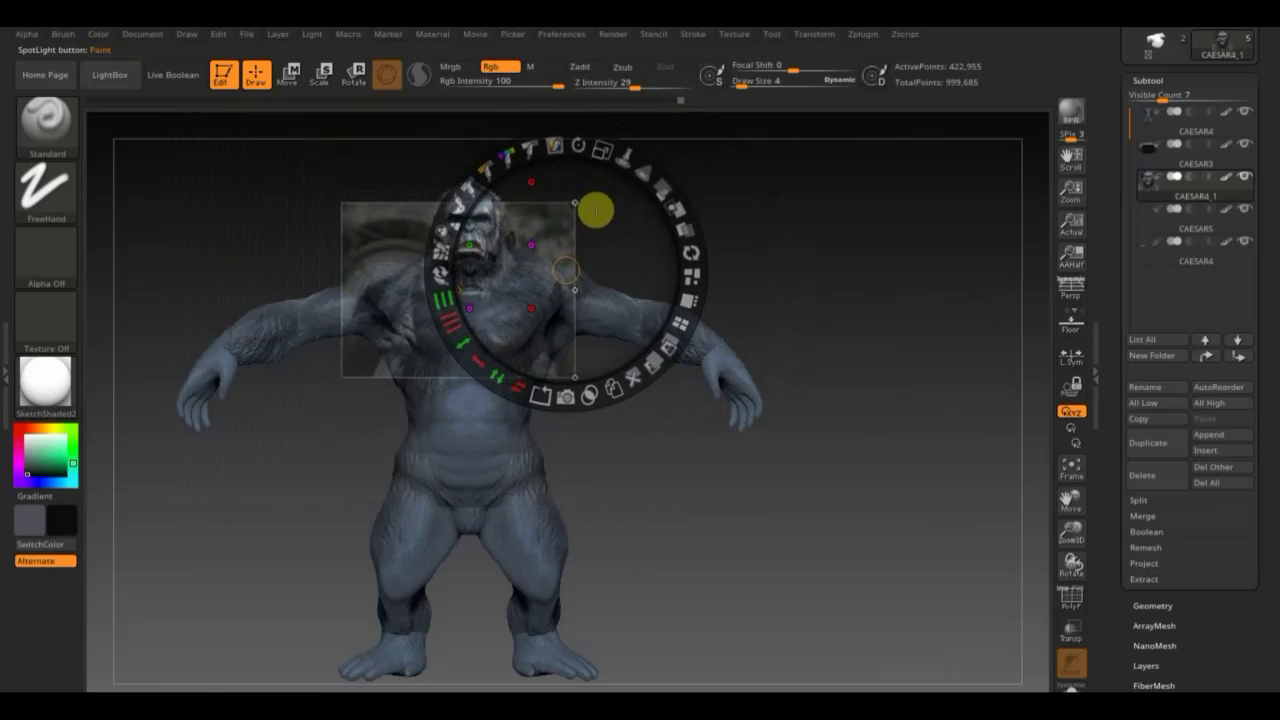
{"action": "left_click_drag", "start_coordinate": [596, 210], "coordinate": [595, 207]}
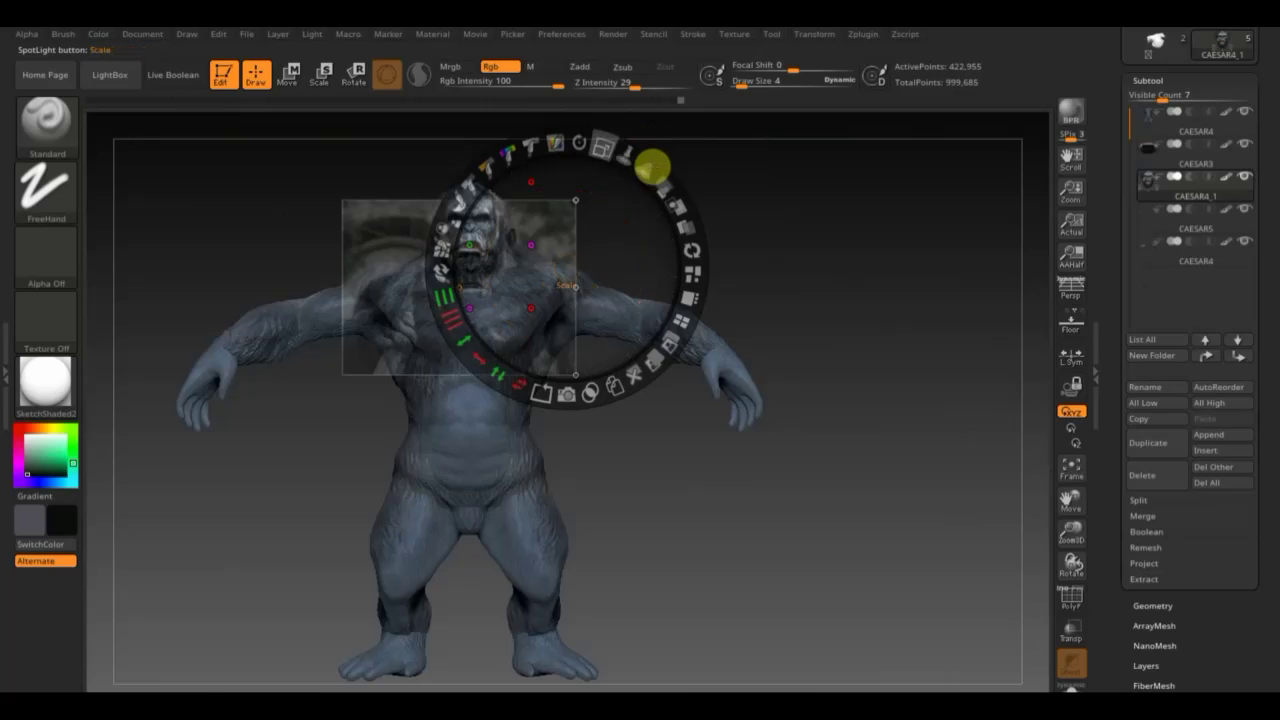
{"action": "mouse_move", "coordinate": [601, 152]}
{"action": "left_mouse_down"}
{"action": "mouse_move", "coordinate": [666, 190]}
{"action": "mouse_move", "coordinate": [694, 294]}
{"action": "left_mouse_up"}
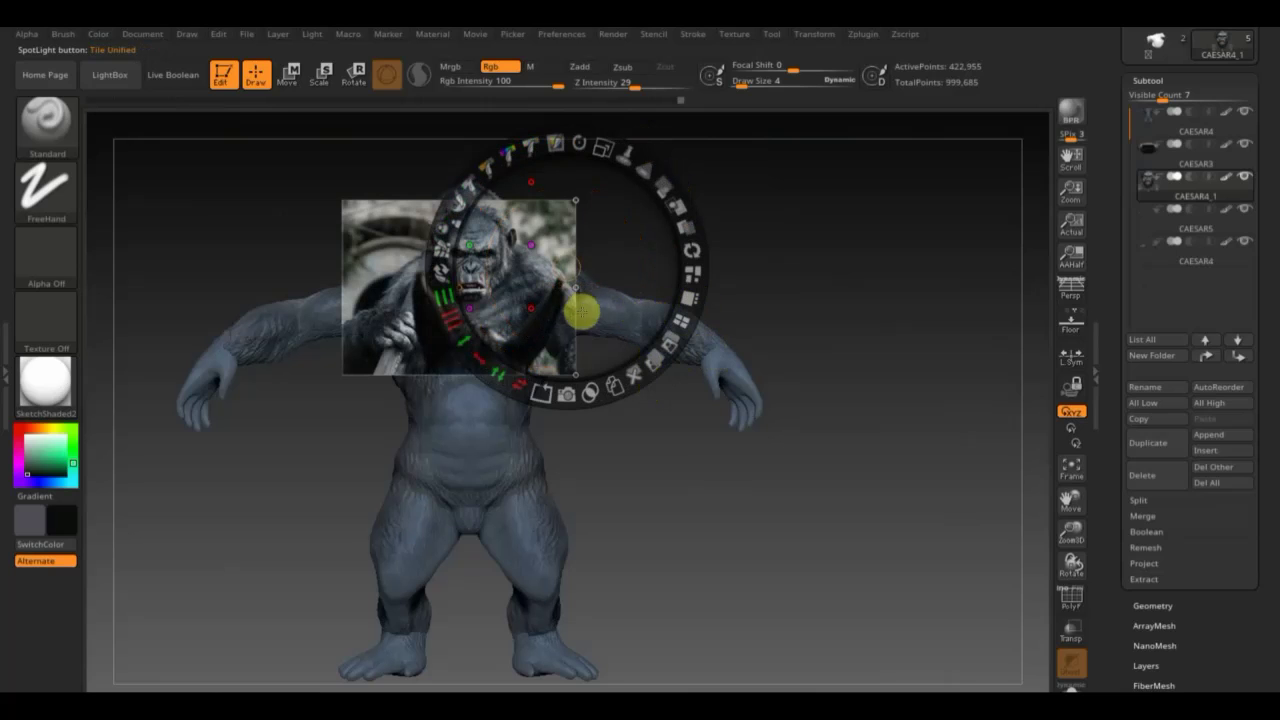
{"action": "key", "text": "z"}
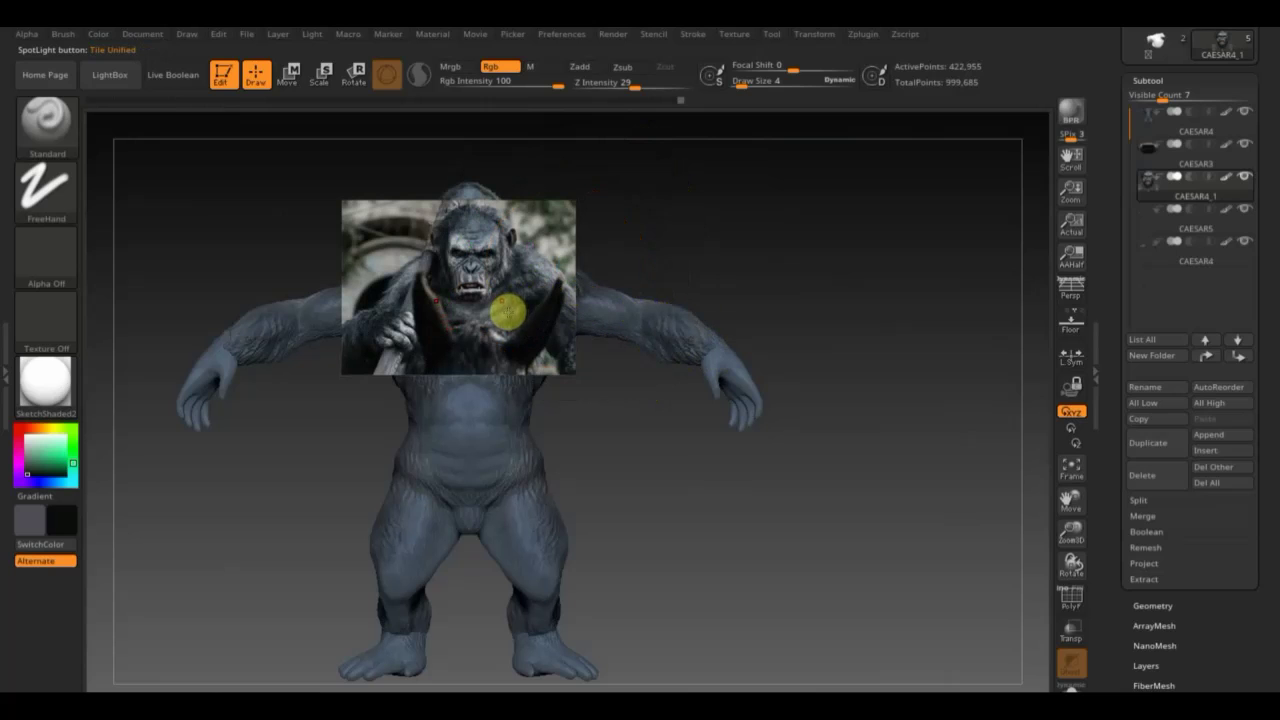
Set the brush Draw Size to 22.
{"action": "left_click", "coordinate": [755, 82]}
{"action": "type", "text": "31"}
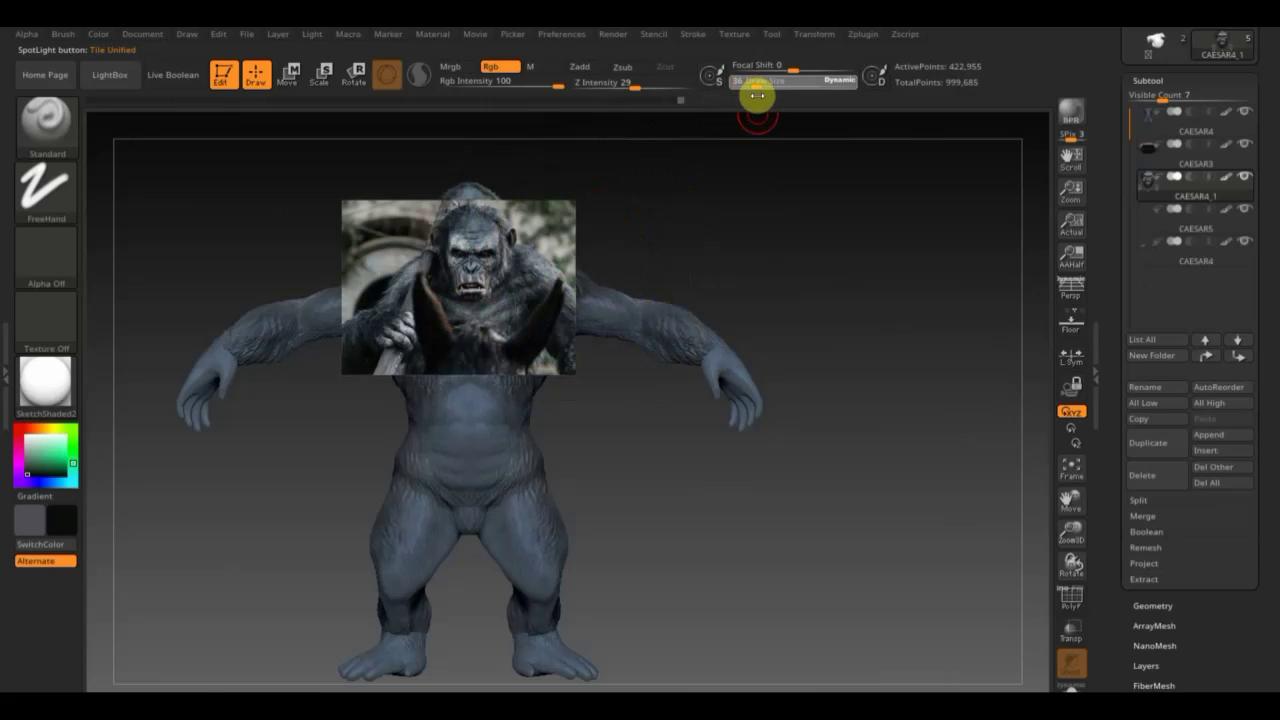
{"action": "type", "text": "22"}
{"action": "key", "text": "Return"}
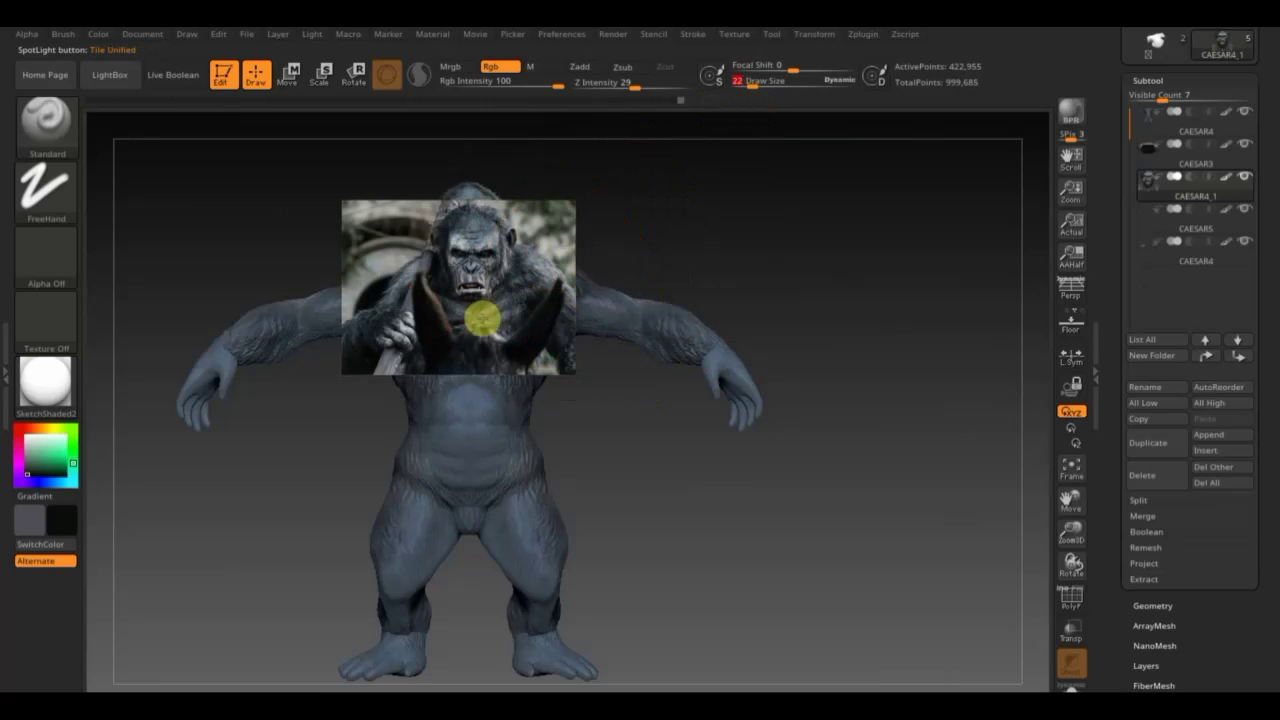
Make the top CAESAR4 mesh active, compare it against the ape photo, then hide the photo.
{"action": "key", "text": "shift+z"}
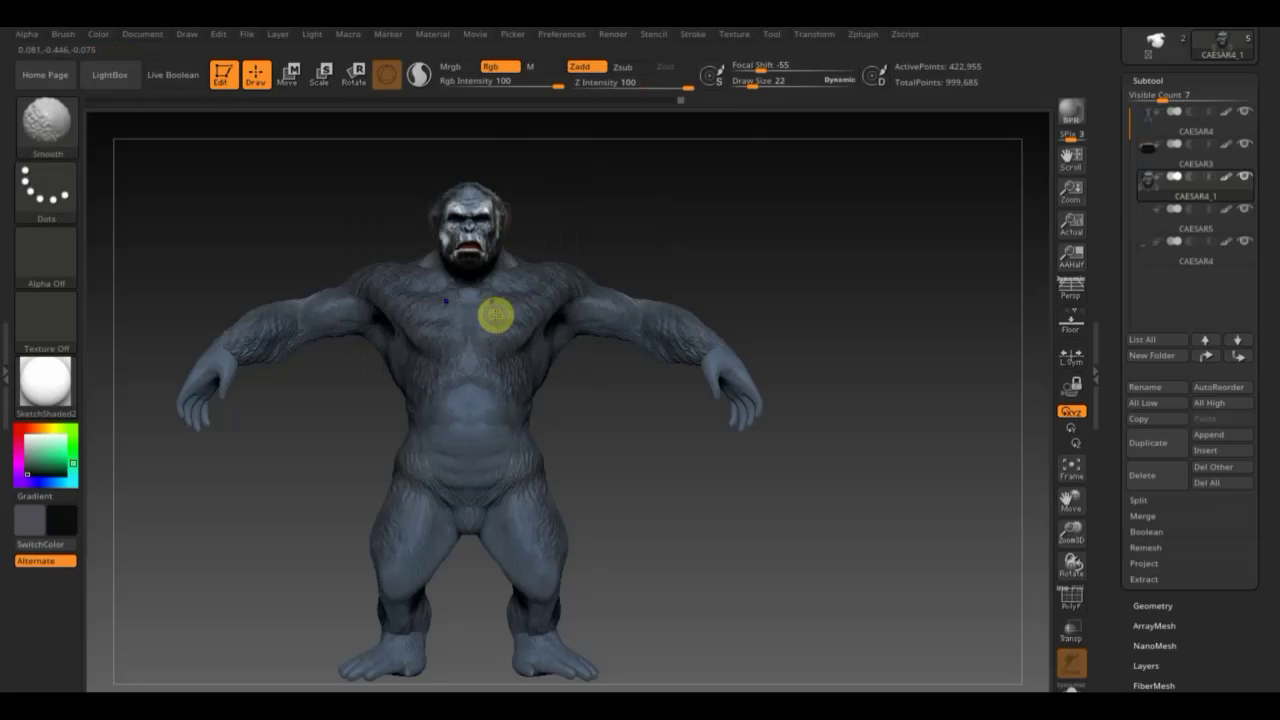
{"action": "key", "text": "shift+z"}
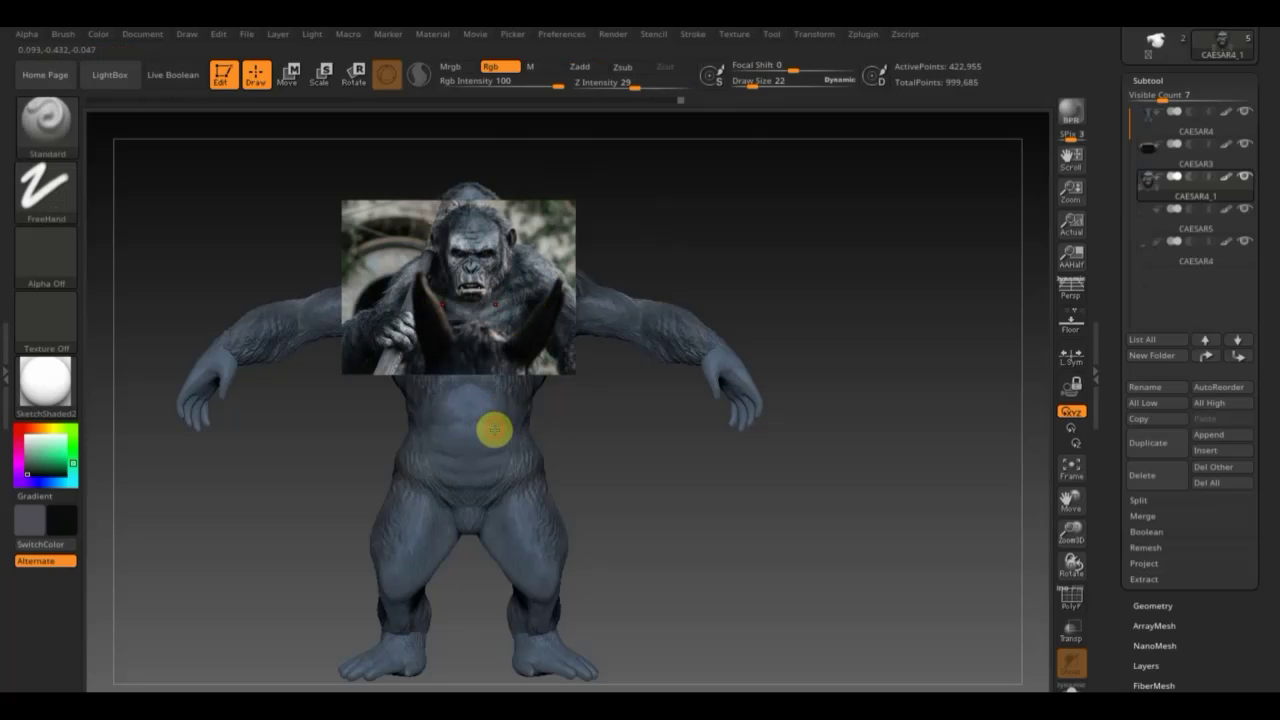
{"action": "left_click", "coordinate": [494, 424], "text": "alt"}
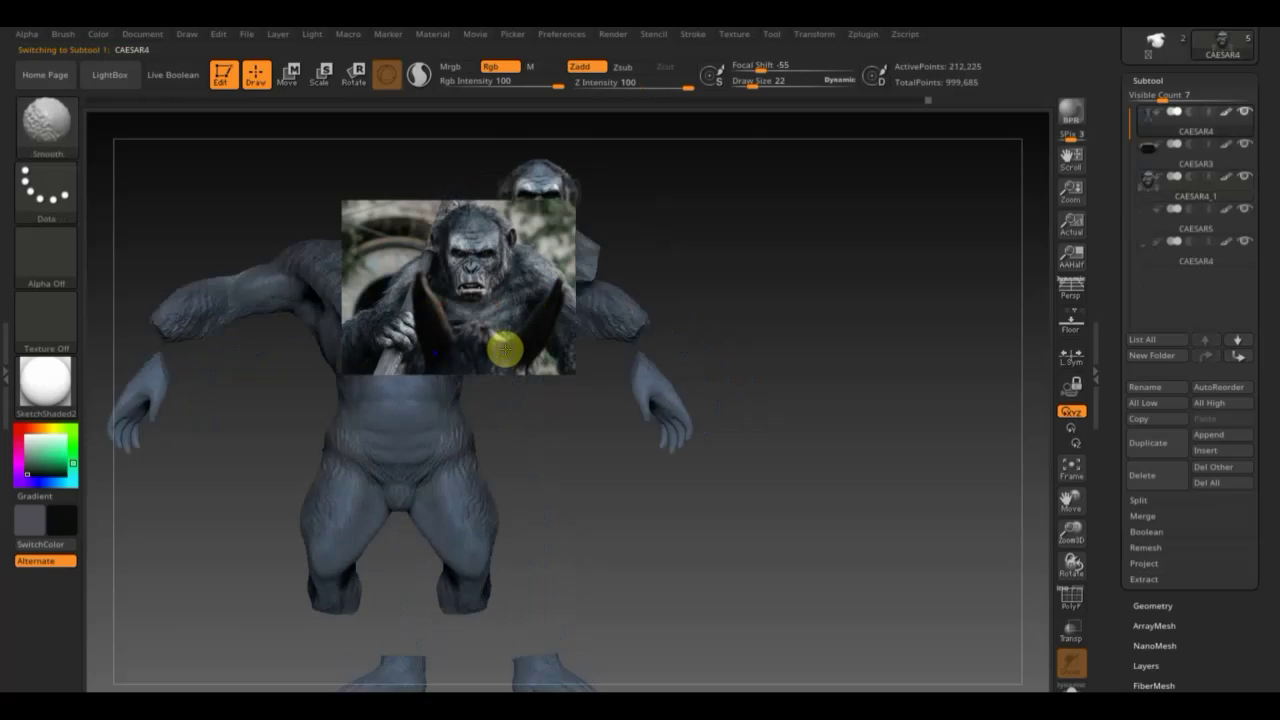
{"action": "left_click_drag", "start_coordinate": [523, 347], "coordinate": [559, 340]}
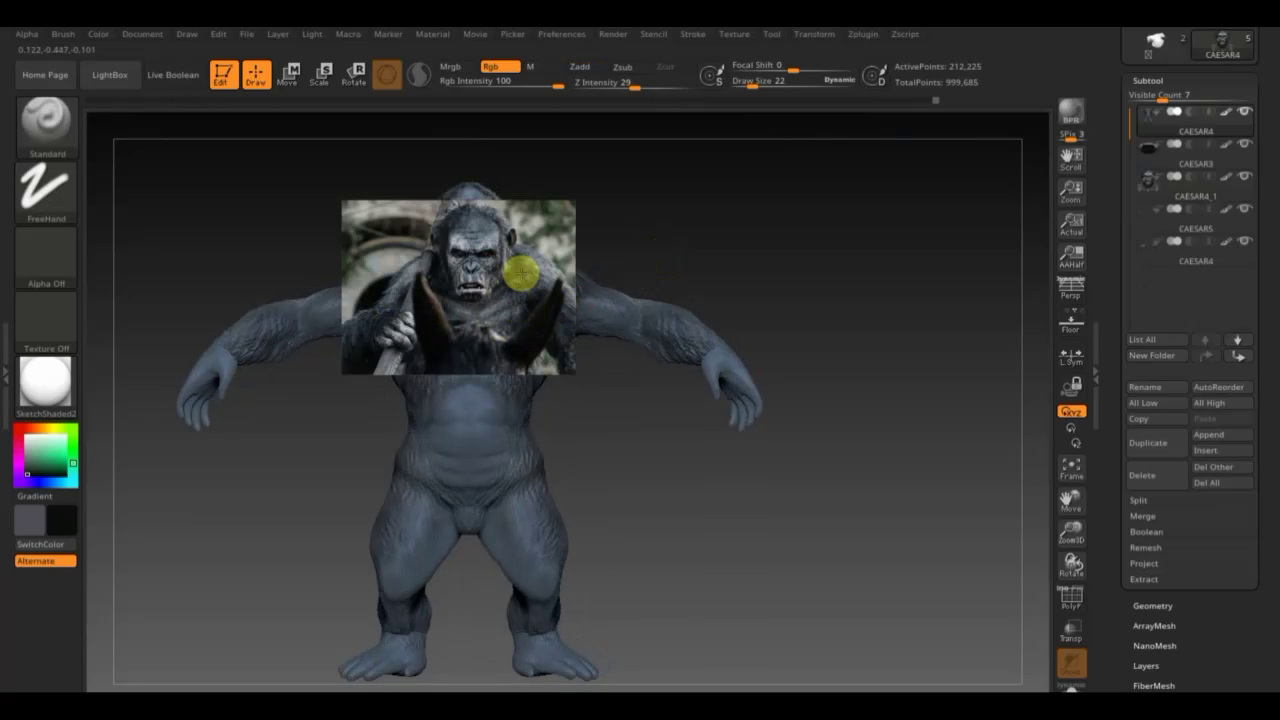
{"action": "key", "text": "shift"}
{"action": "key", "text": "shift"}
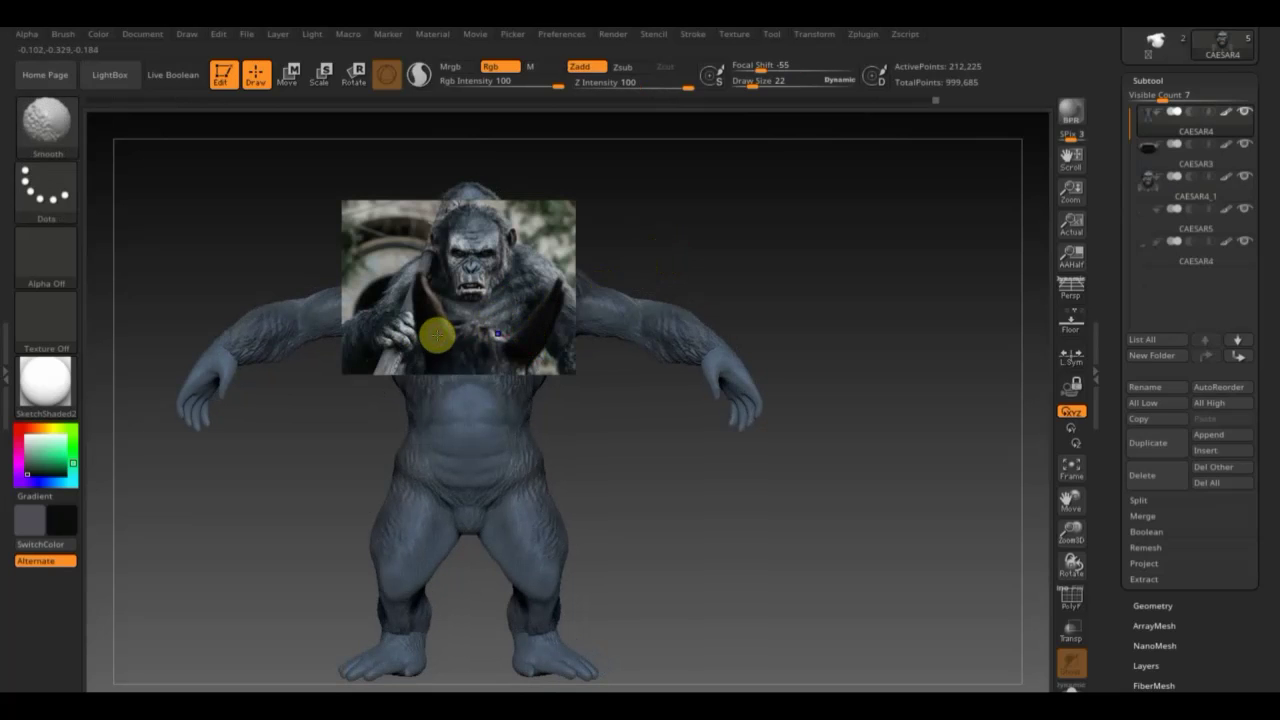
{"action": "key", "text": "shift+z"}
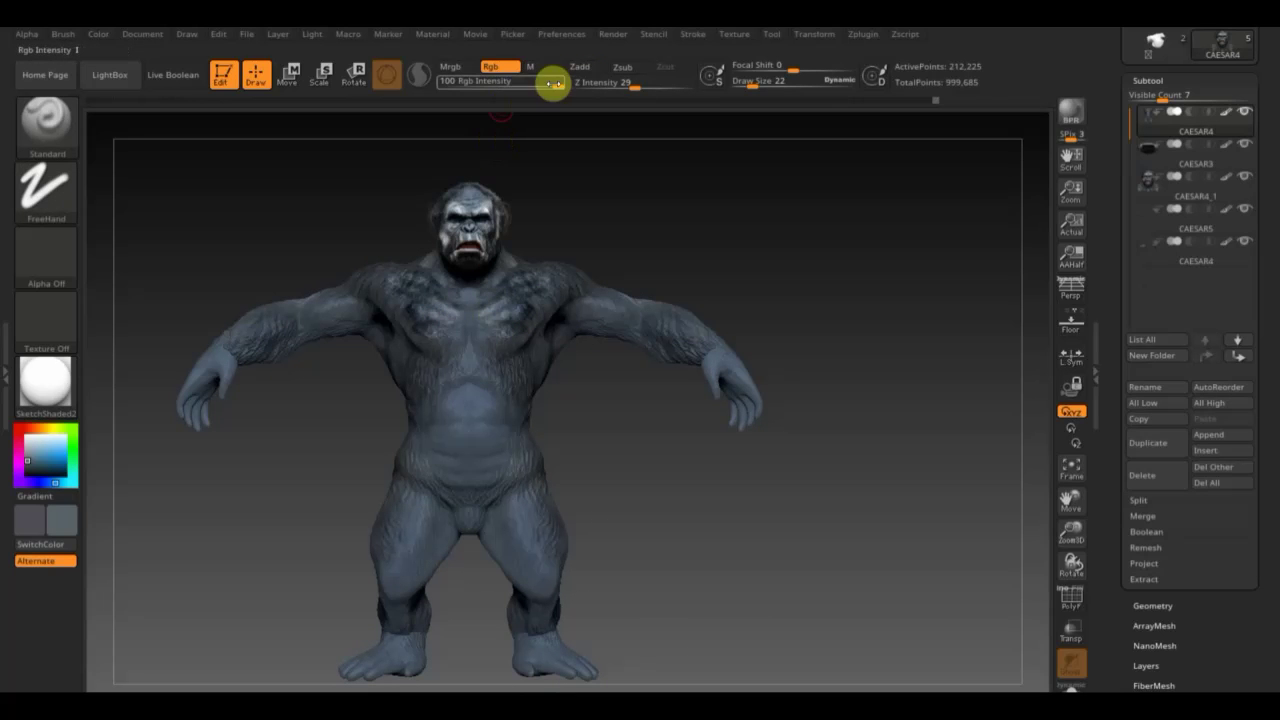
Lower Rgb Intensity and polypaint faint light and dark tones over the belly.
{"action": "left_click_drag", "start_coordinate": [550, 84], "coordinate": [485, 101]}
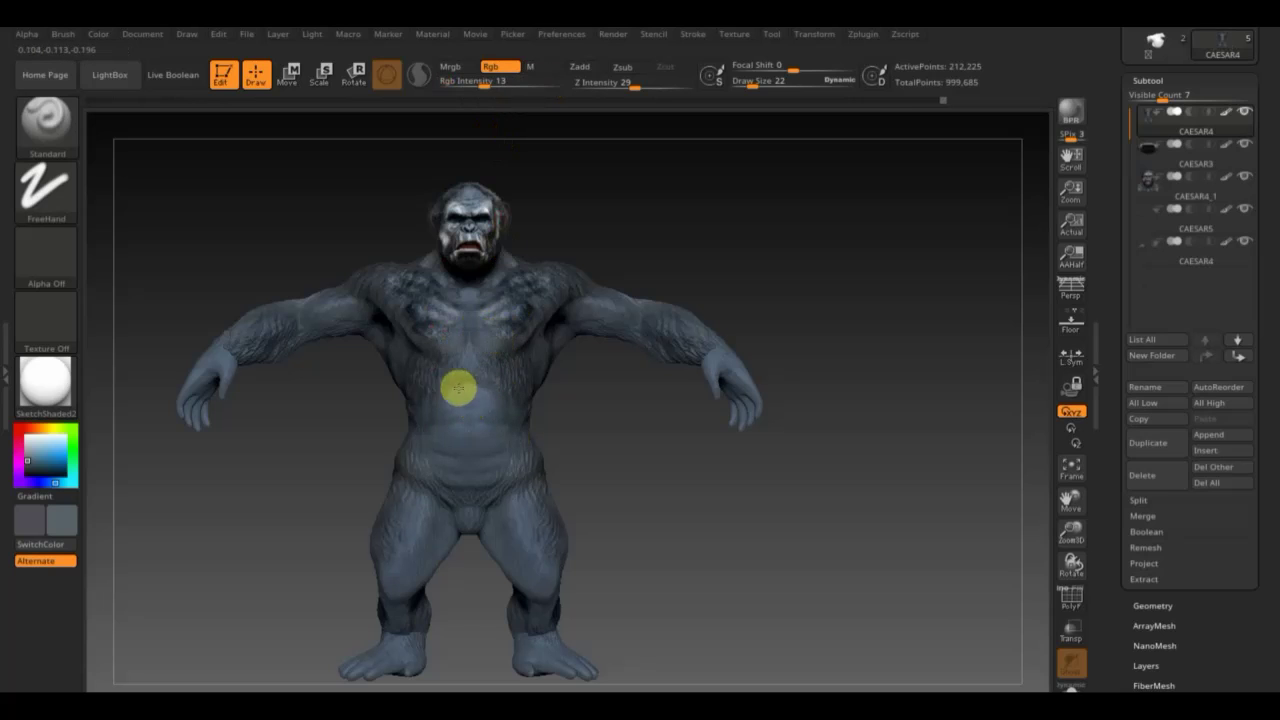
{"action": "left_click_drag", "start_coordinate": [453, 392], "coordinate": [428, 428]}
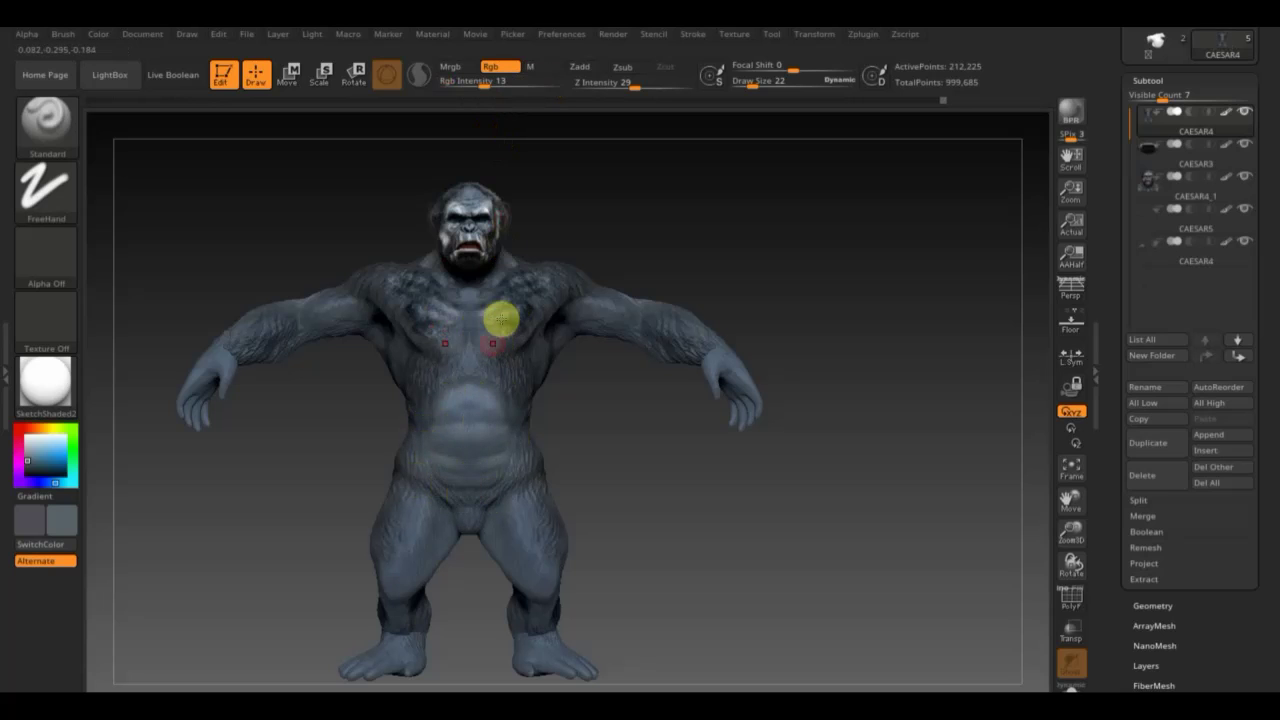
{"action": "key", "text": "c"}
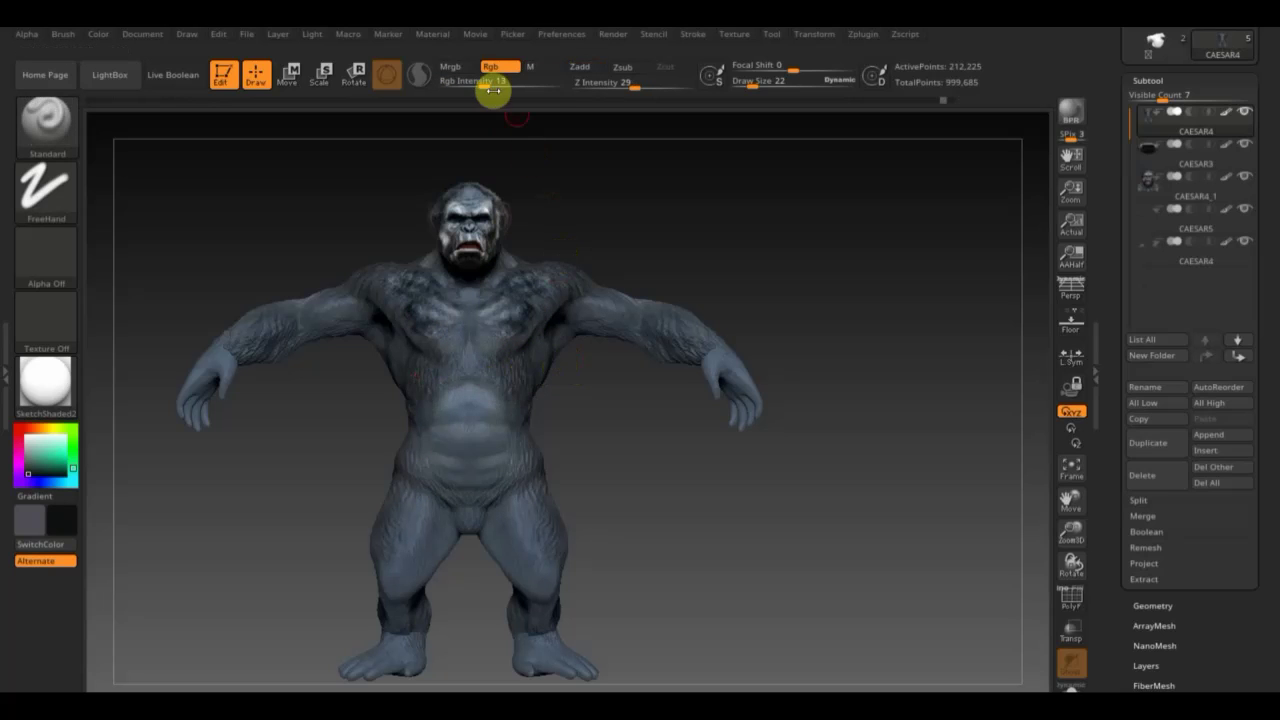
{"action": "left_click_drag", "start_coordinate": [484, 84], "coordinate": [460, 83]}
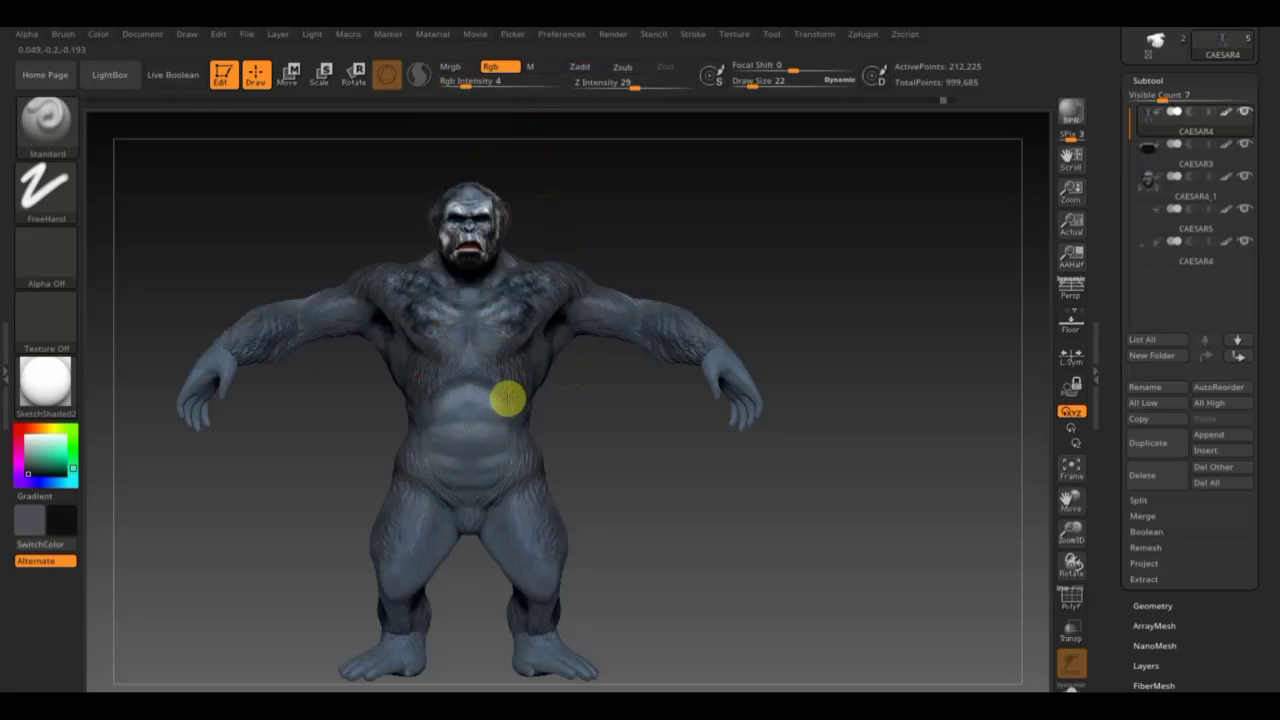
{"action": "mouse_move", "coordinate": [503, 423]}
{"action": "left_mouse_down"}
{"action": "mouse_move", "coordinate": [522, 456]}
{"action": "mouse_move", "coordinate": [499, 486]}
{"action": "mouse_move", "coordinate": [523, 486]}
{"action": "left_mouse_up"}
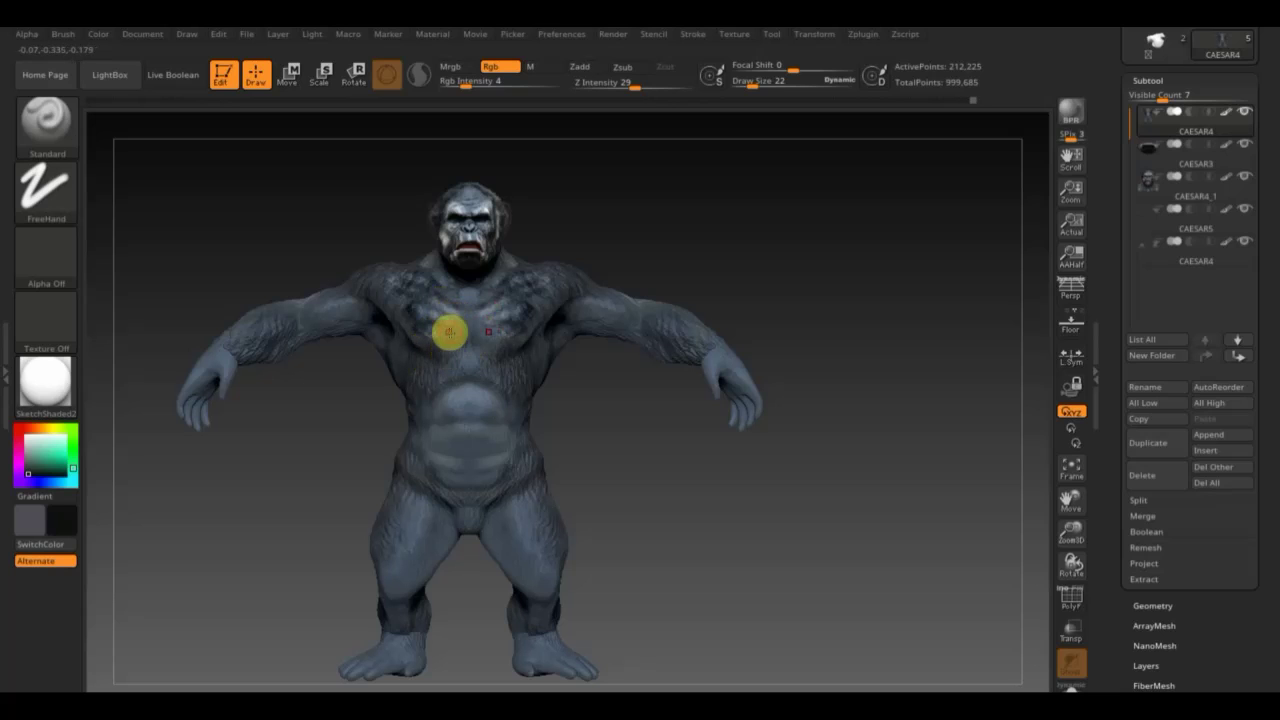
Paint lighter tones across both pectorals at Rgb Intensity 17, then smooth the right shoulder.
{"action": "key", "text": "c"}
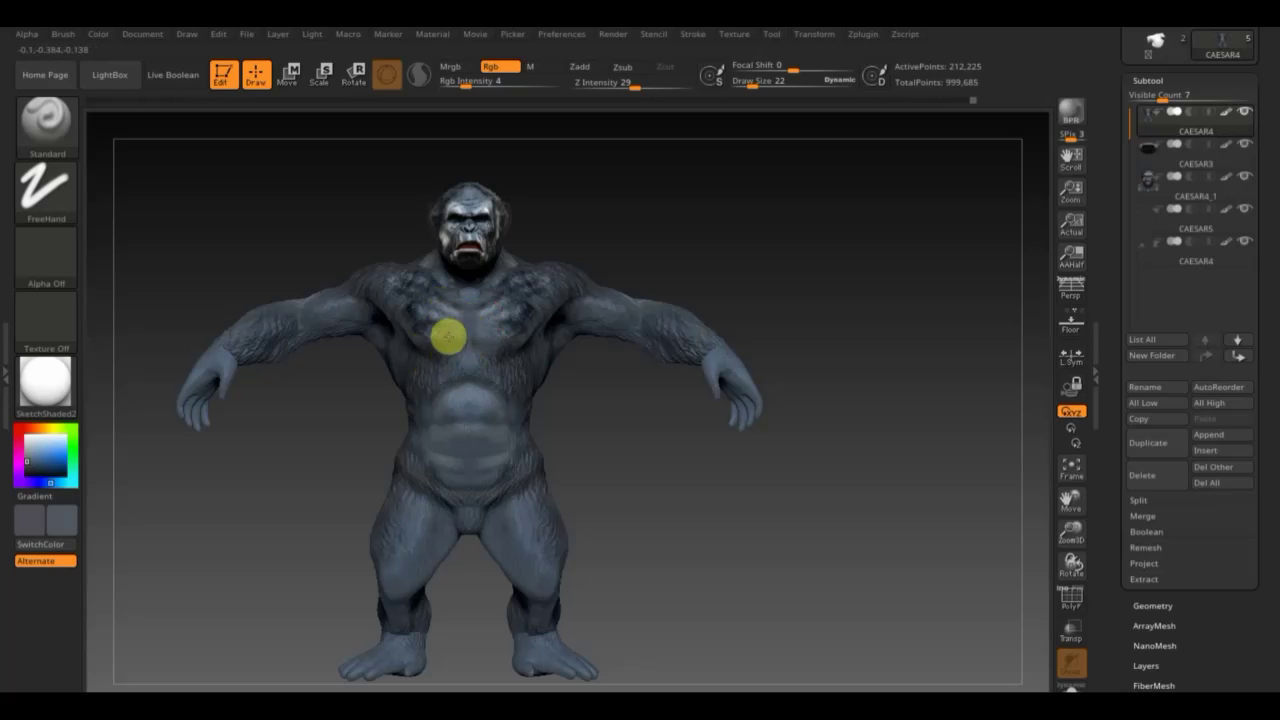
{"action": "left_click_drag", "start_coordinate": [457, 82], "coordinate": [487, 100]}
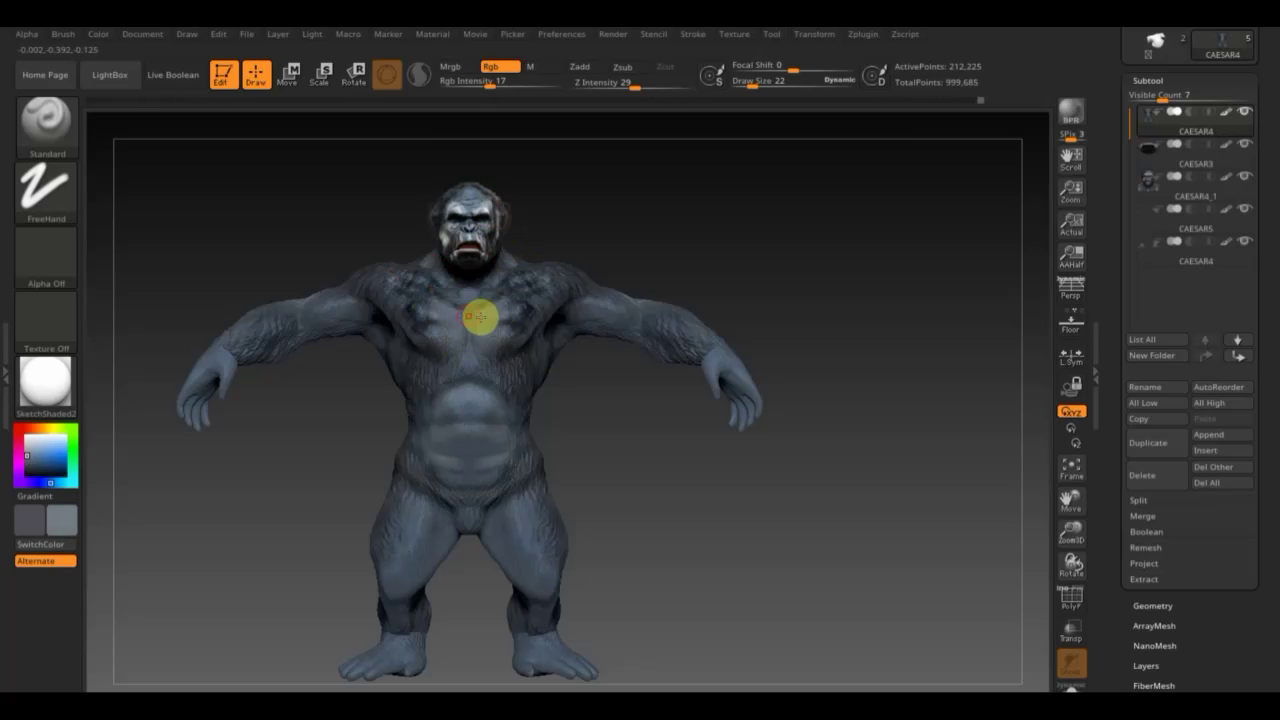
{"action": "mouse_move", "coordinate": [427, 314]}
{"action": "left_mouse_down"}
{"action": "mouse_move", "coordinate": [457, 320]}
{"action": "mouse_move", "coordinate": [429, 329]}
{"action": "mouse_move", "coordinate": [463, 343]}
{"action": "mouse_move", "coordinate": [400, 309]}
{"action": "mouse_move", "coordinate": [434, 320]}
{"action": "mouse_move", "coordinate": [418, 320]}
{"action": "mouse_move", "coordinate": [449, 337]}
{"action": "mouse_move", "coordinate": [449, 366]}
{"action": "mouse_move", "coordinate": [477, 391]}
{"action": "mouse_move", "coordinate": [433, 400]}
{"action": "mouse_move", "coordinate": [491, 434]}
{"action": "mouse_move", "coordinate": [434, 429]}
{"action": "mouse_move", "coordinate": [483, 455]}
{"action": "mouse_move", "coordinate": [474, 471]}
{"action": "mouse_move", "coordinate": [491, 491]}
{"action": "mouse_move", "coordinate": [443, 486]}
{"action": "mouse_move", "coordinate": [482, 475]}
{"action": "mouse_move", "coordinate": [523, 409]}
{"action": "left_mouse_up"}
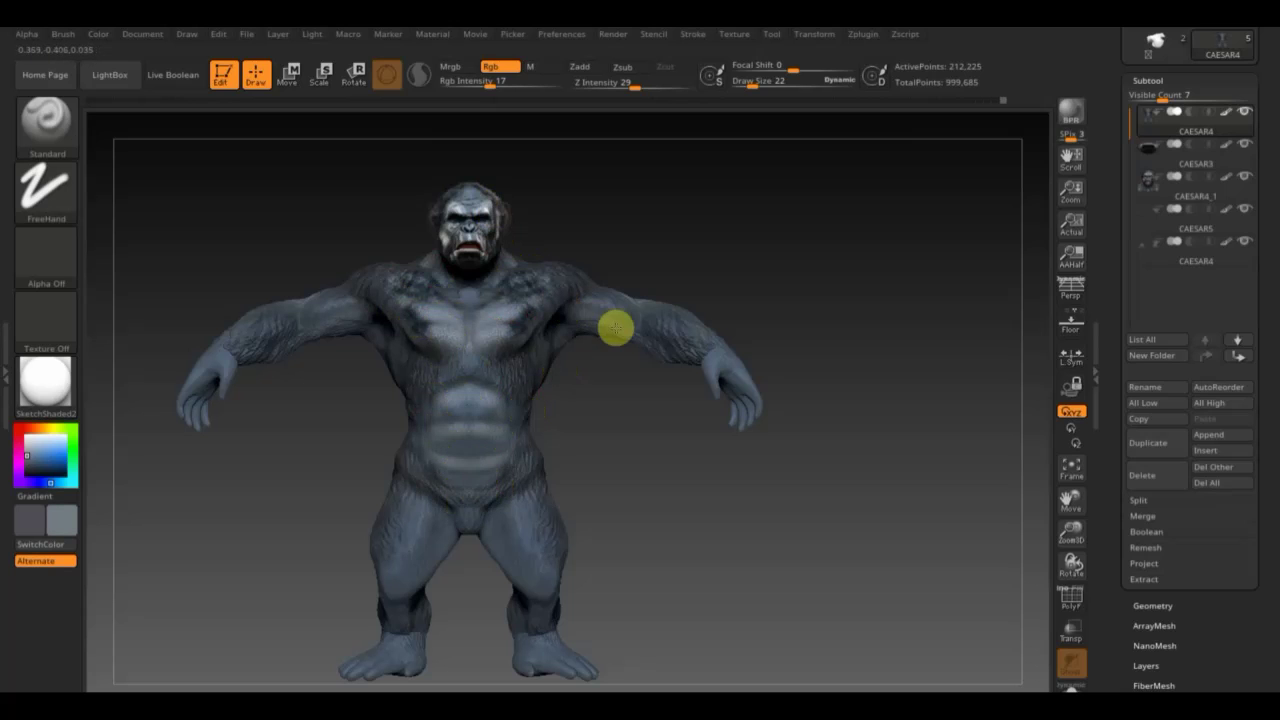
{"action": "key", "text": "shift"}
{"action": "mouse_move", "coordinate": [586, 306]}
{"action": "left_mouse_down", "text": "shift"}
{"action": "mouse_move", "coordinate": [580, 320]}
{"action": "mouse_move", "coordinate": [629, 314]}
{"action": "left_mouse_up", "text": "shift"}
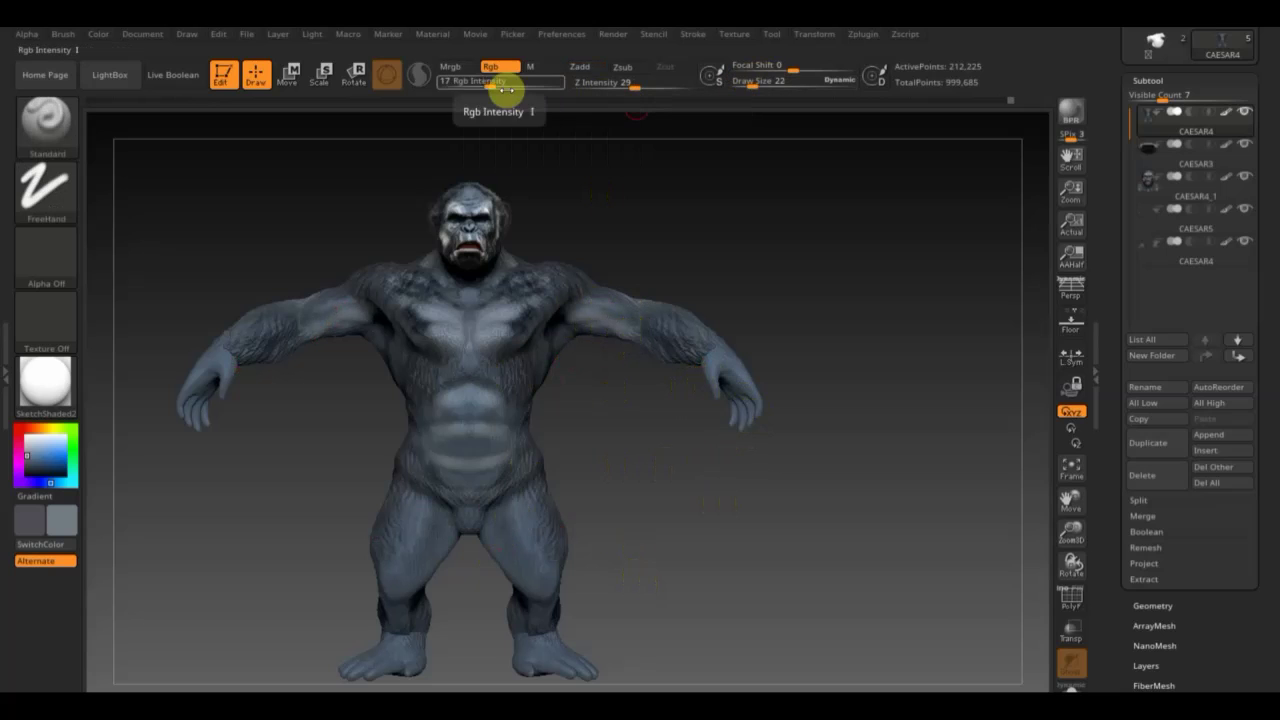
Set Rgb Intensity to 8 and Draw Size to 65.
{"action": "left_click_drag", "start_coordinate": [500, 88], "coordinate": [463, 88]}
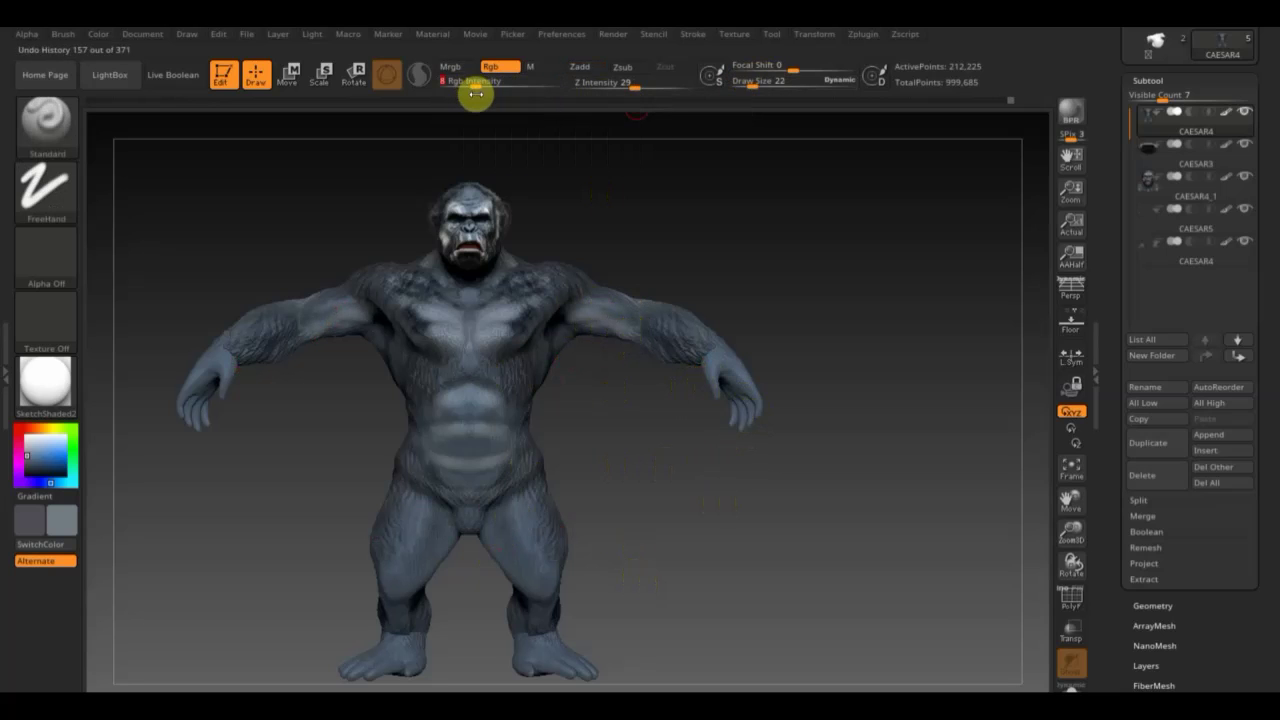
{"action": "left_click_drag", "start_coordinate": [749, 81], "coordinate": [767, 96]}
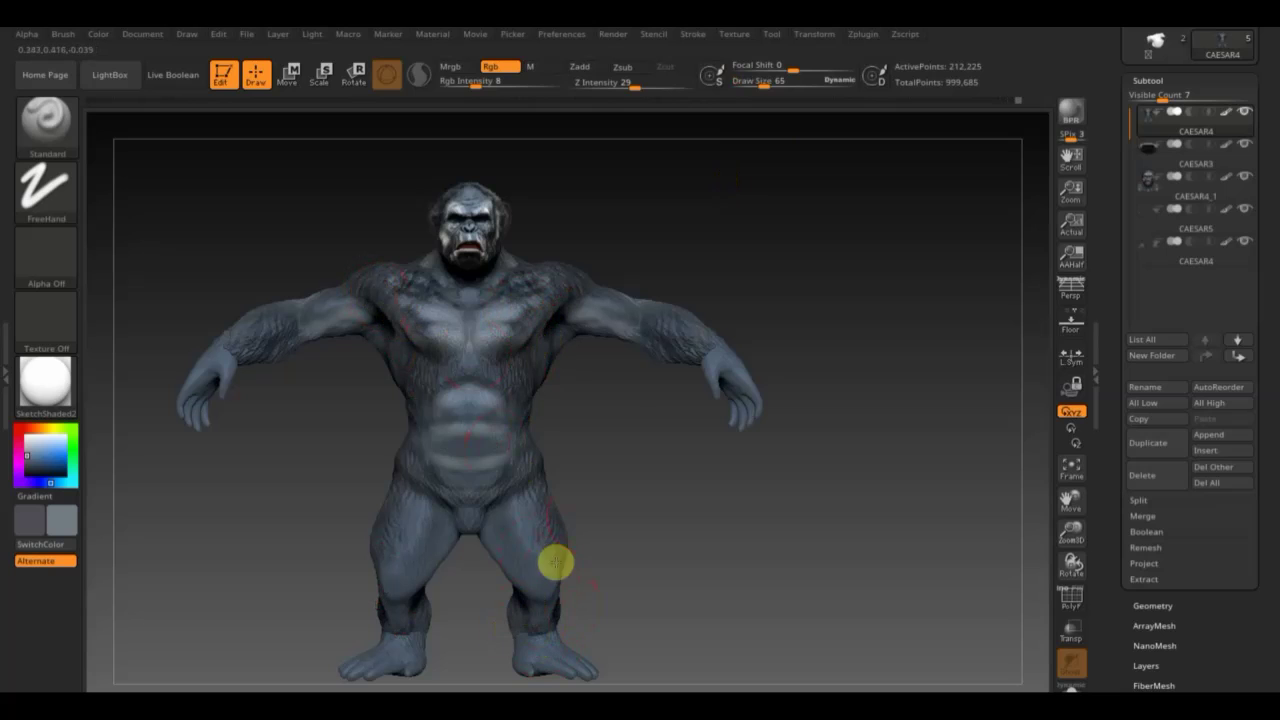
{"action": "left_click_drag", "start_coordinate": [527, 420], "coordinate": [530, 378]}
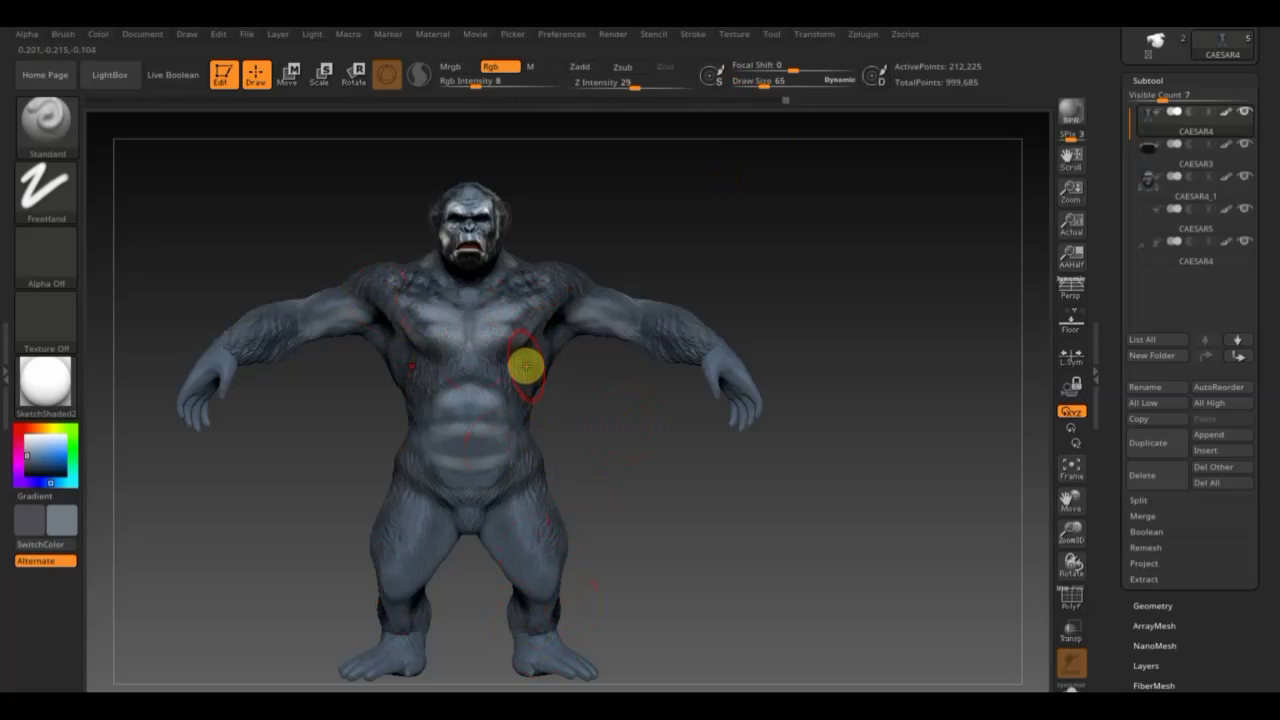
{"action": "left_click", "coordinate": [528, 279]}
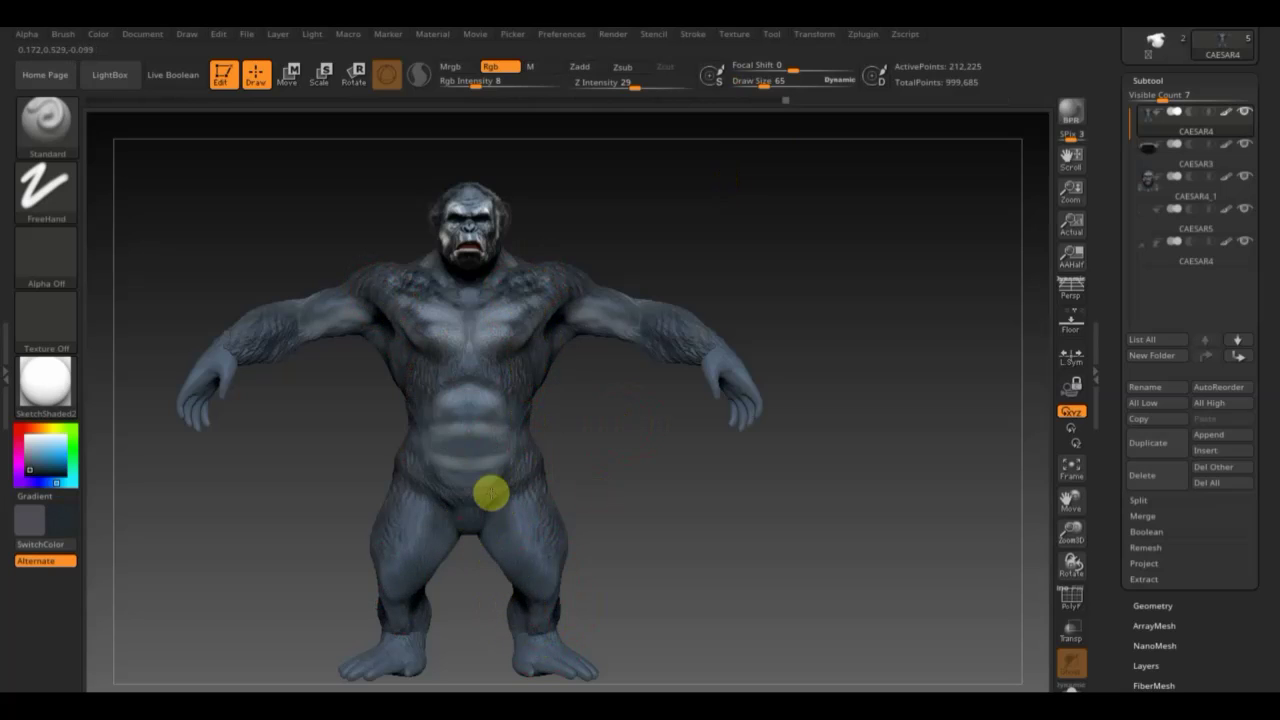
Cycle through the body subtools, including the bottom CAESAR4, ending with CAESAR5 active.
{"action": "left_click", "coordinate": [449, 517]}
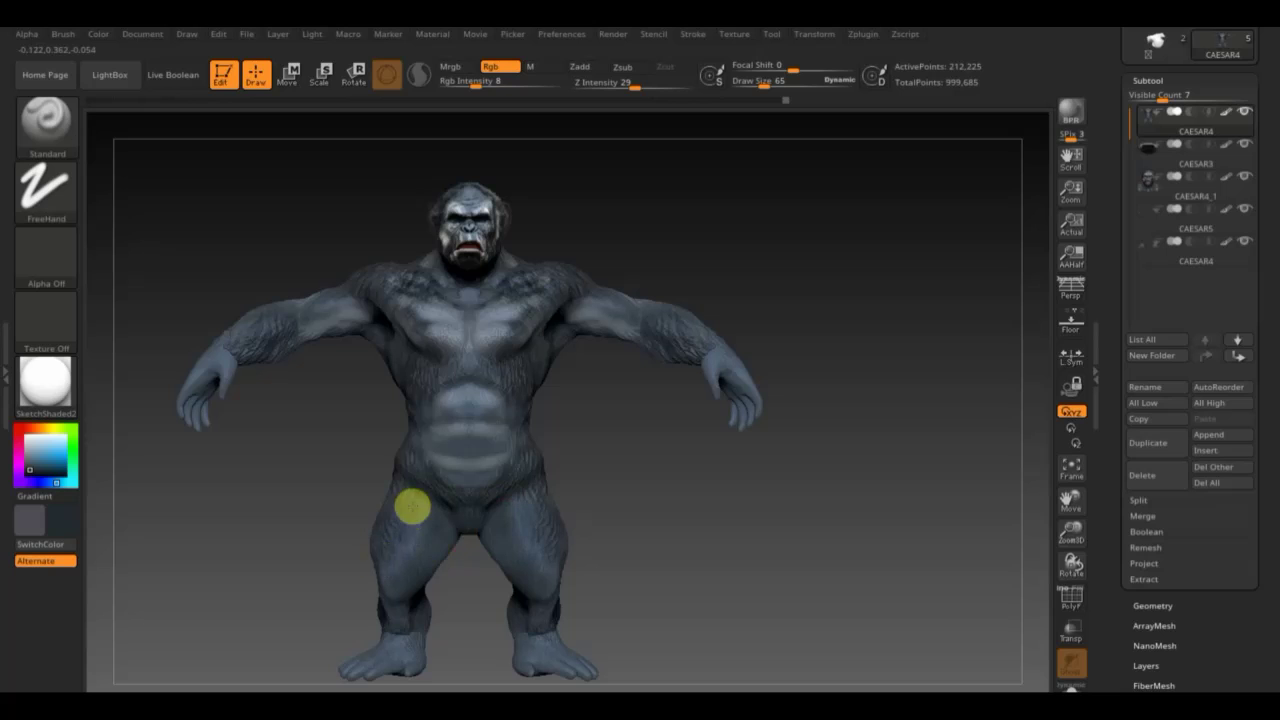
{"action": "left_click", "coordinate": [390, 660]}
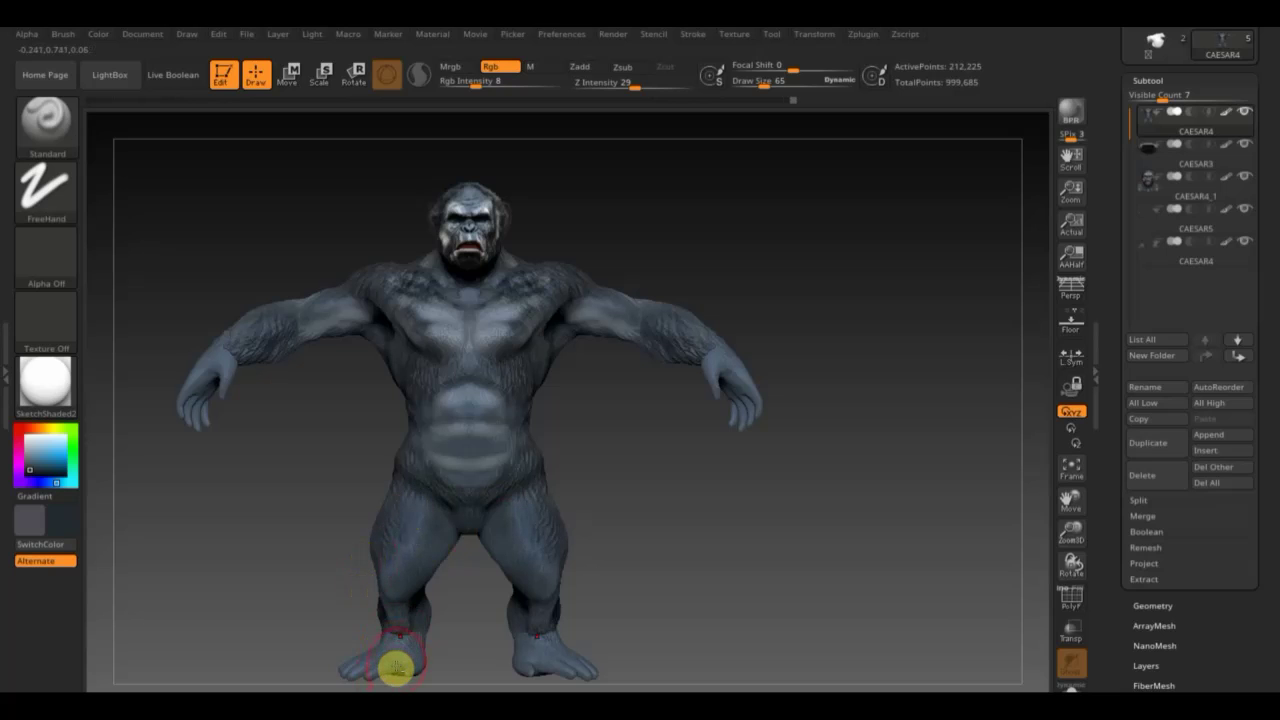
{"action": "left_click", "coordinate": [396, 665], "text": "alt"}
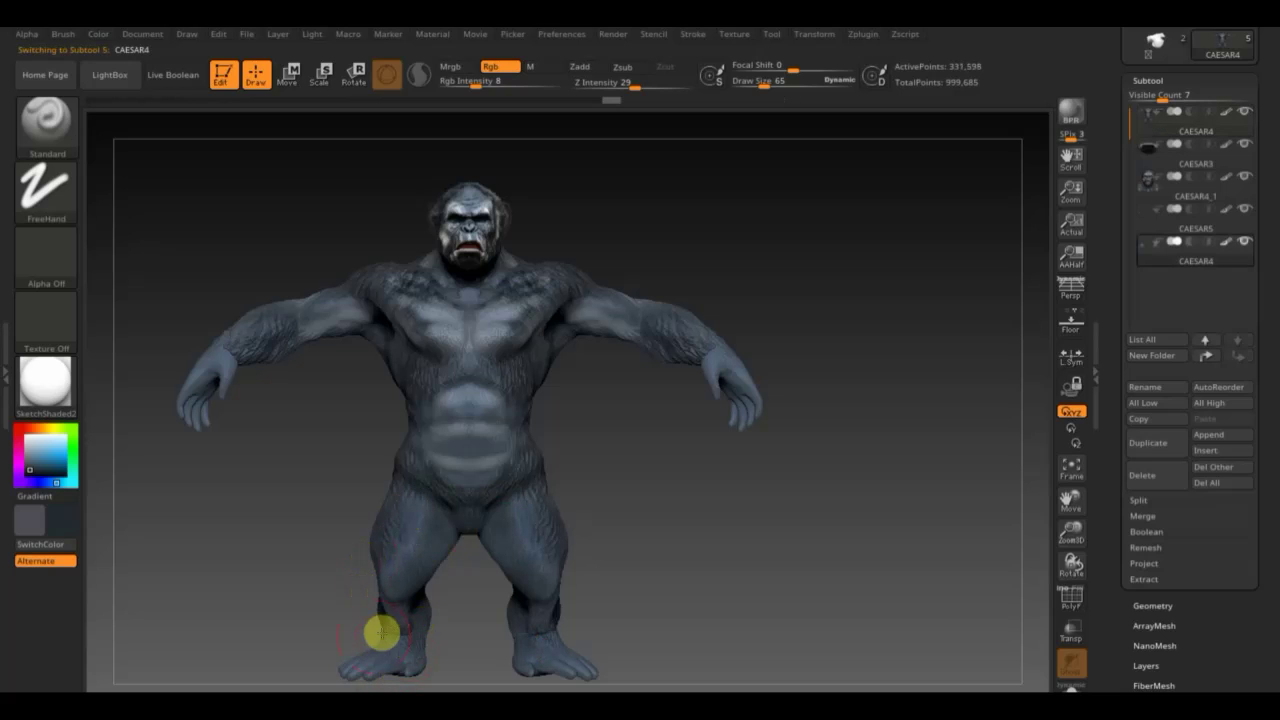
{"action": "left_click_drag", "start_coordinate": [277, 523], "coordinate": [397, 662]}
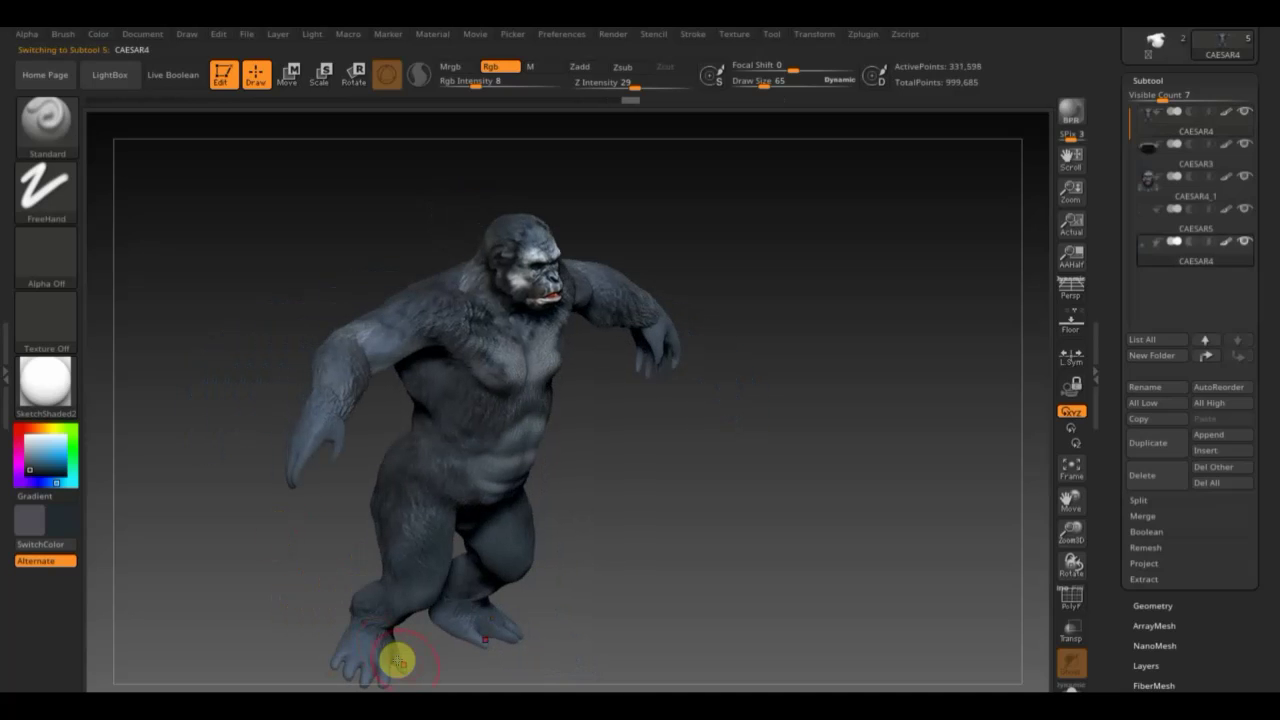
{"action": "mouse_move", "coordinate": [363, 611]}
{"action": "left_mouse_down"}
{"action": "mouse_move", "coordinate": [391, 623]}
{"action": "mouse_move", "coordinate": [336, 618]}
{"action": "left_mouse_up"}
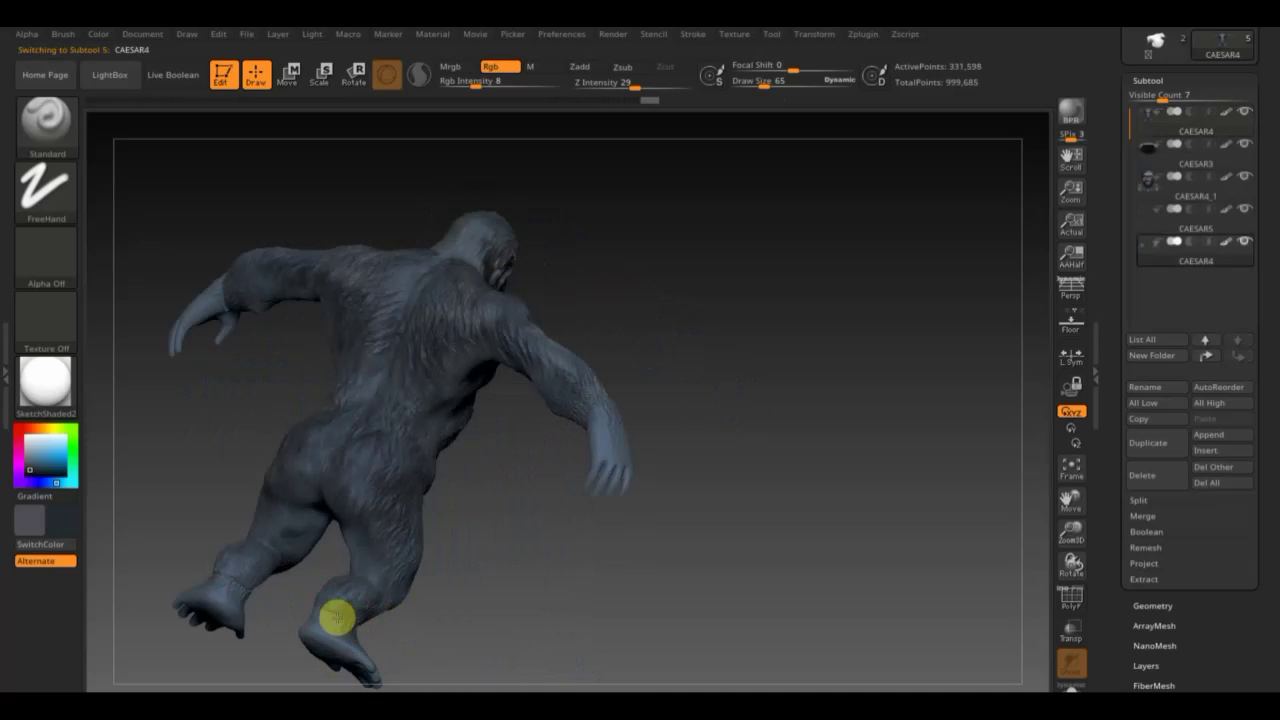
{"action": "left_click", "coordinate": [608, 438]}
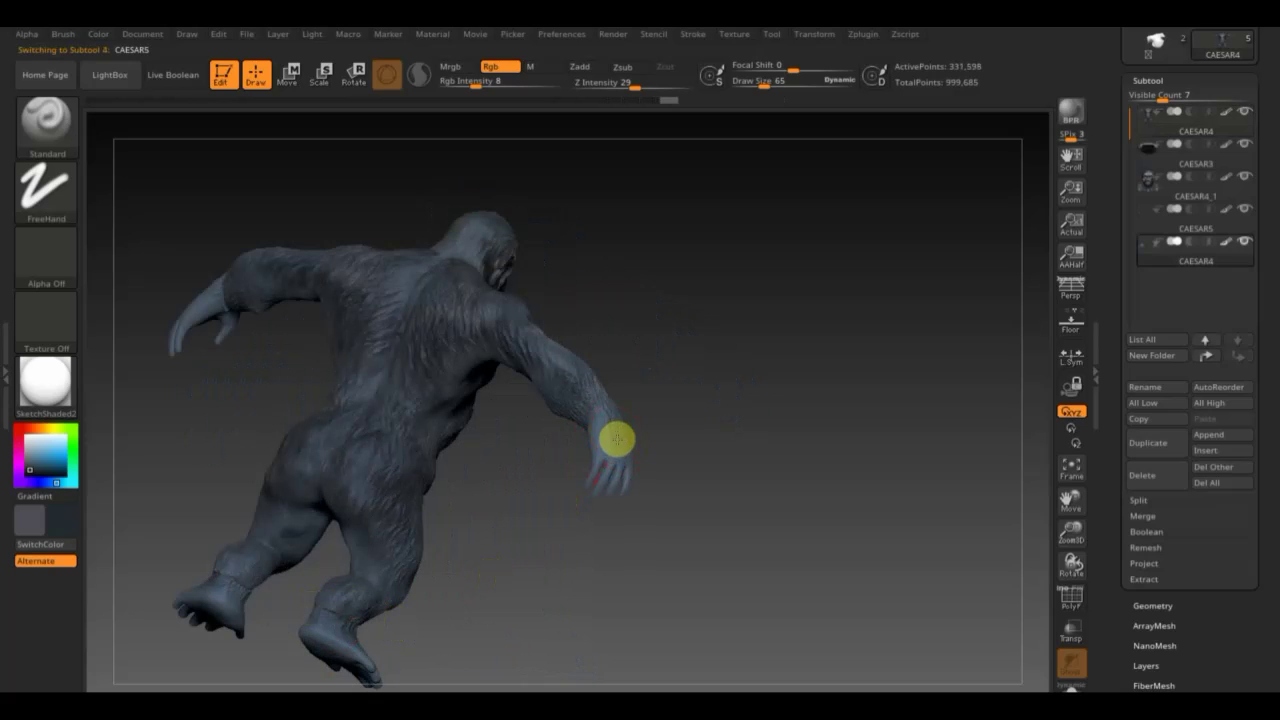
{"action": "left_click", "coordinate": [697, 477]}
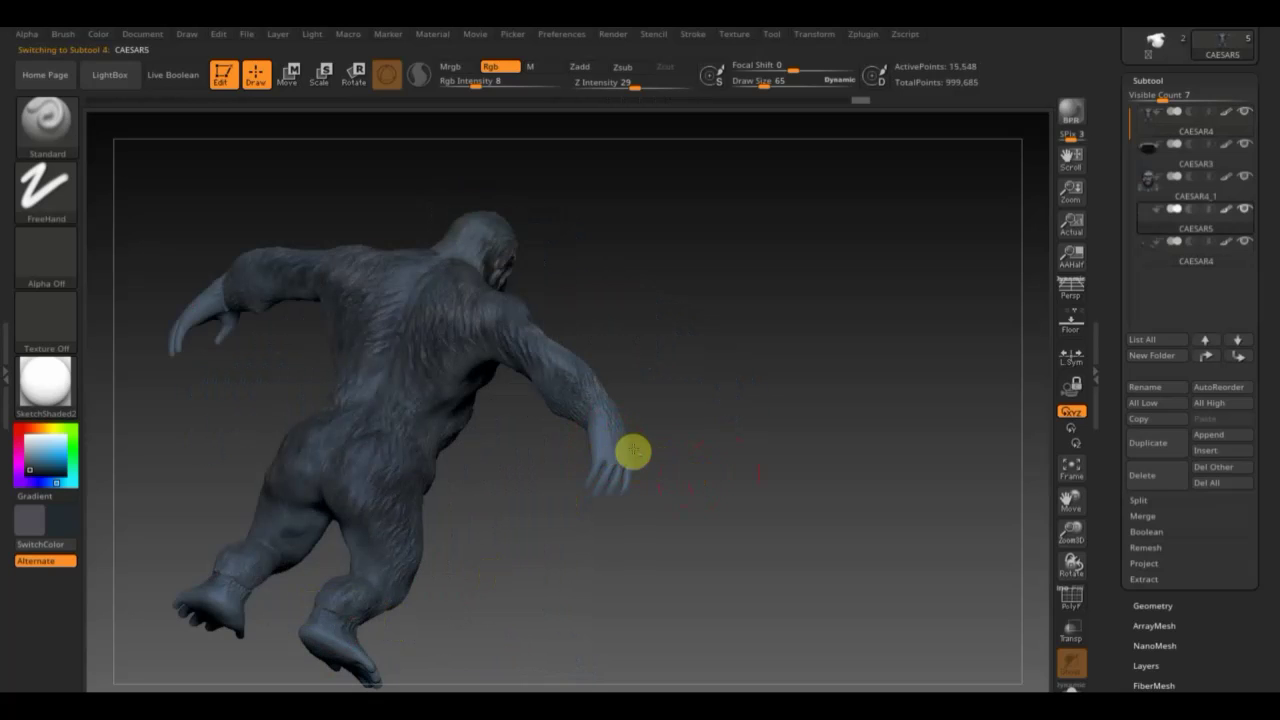
Set Draw Size to 22 and frame the forearm and hand.
{"action": "mouse_move", "coordinate": [723, 471]}
{"action": "left_mouse_down"}
{"action": "mouse_move", "coordinate": [669, 480]}
{"action": "mouse_move", "coordinate": [635, 425]}
{"action": "mouse_move", "coordinate": [666, 420]}
{"action": "mouse_move", "coordinate": [393, 404]}
{"action": "mouse_move", "coordinate": [483, 343]}
{"action": "mouse_move", "coordinate": [414, 306]}
{"action": "mouse_move", "coordinate": [457, 371]}
{"action": "mouse_move", "coordinate": [483, 505]}
{"action": "left_mouse_up"}
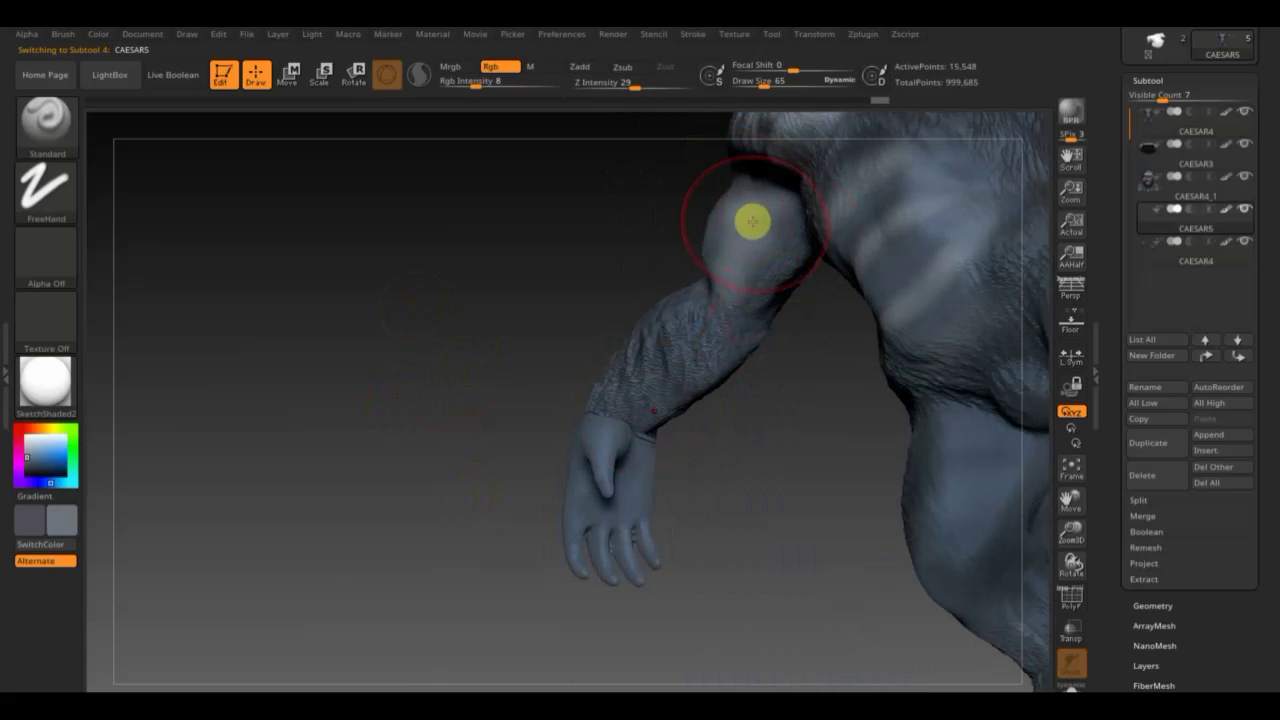
{"action": "left_click", "coordinate": [757, 82]}
{"action": "left_click_drag", "start_coordinate": [757, 84], "coordinate": [737, 149]}
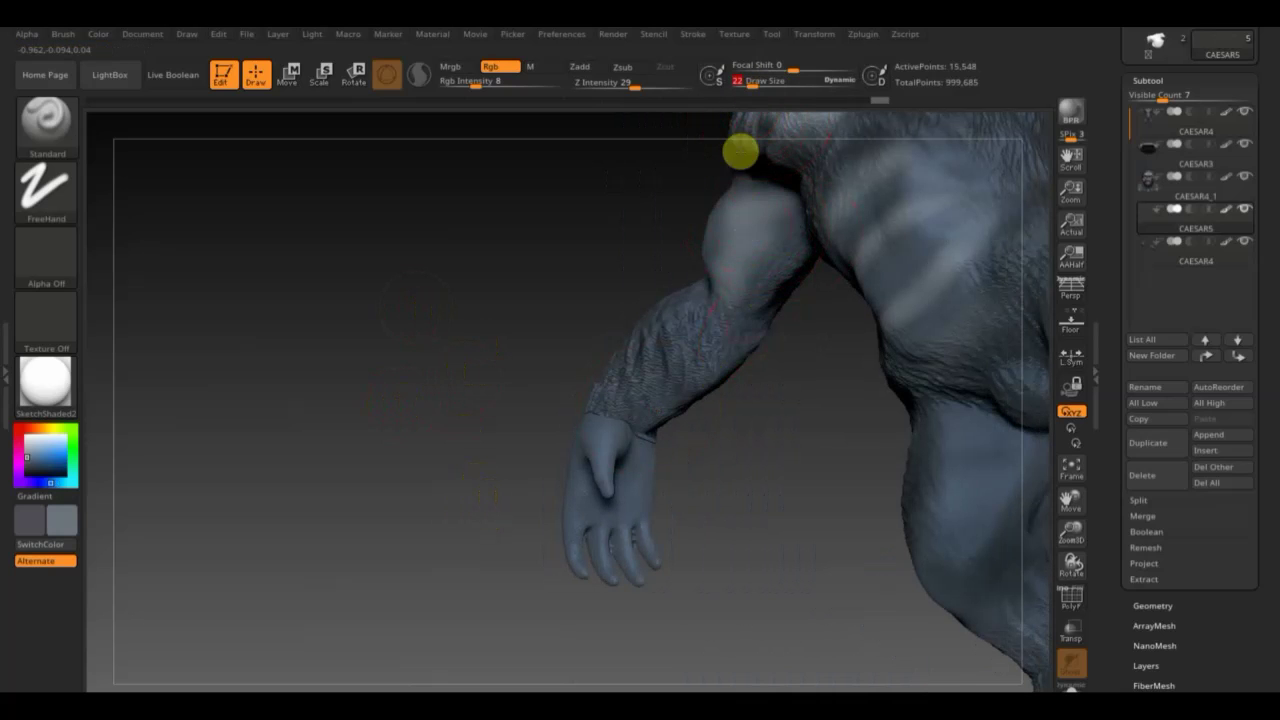
{"action": "mouse_move", "coordinate": [651, 554]}
{"action": "left_mouse_down"}
{"action": "mouse_move", "coordinate": [689, 503]}
{"action": "mouse_move", "coordinate": [594, 452]}
{"action": "mouse_move", "coordinate": [477, 431]}
{"action": "left_mouse_up"}
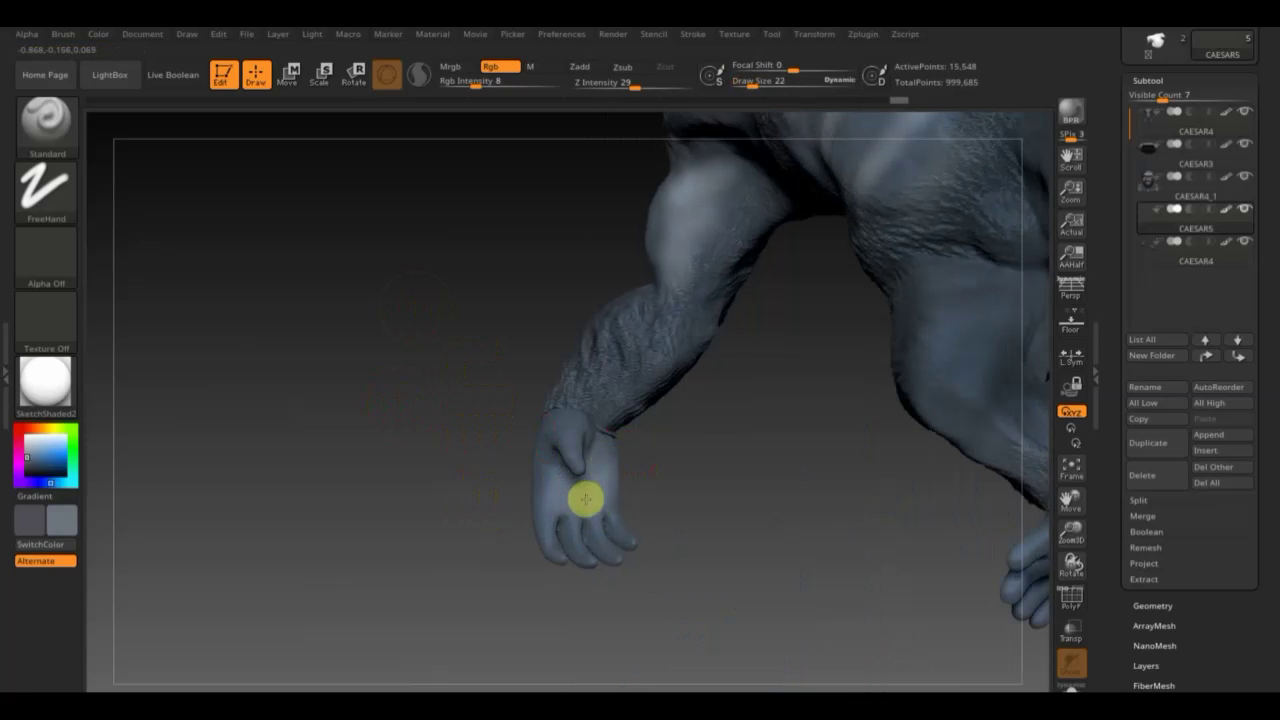
Pick orange and polypaint the gorilla's hand and fingers, then zoom out to the full body.
{"action": "left_click", "coordinate": [63, 521]}
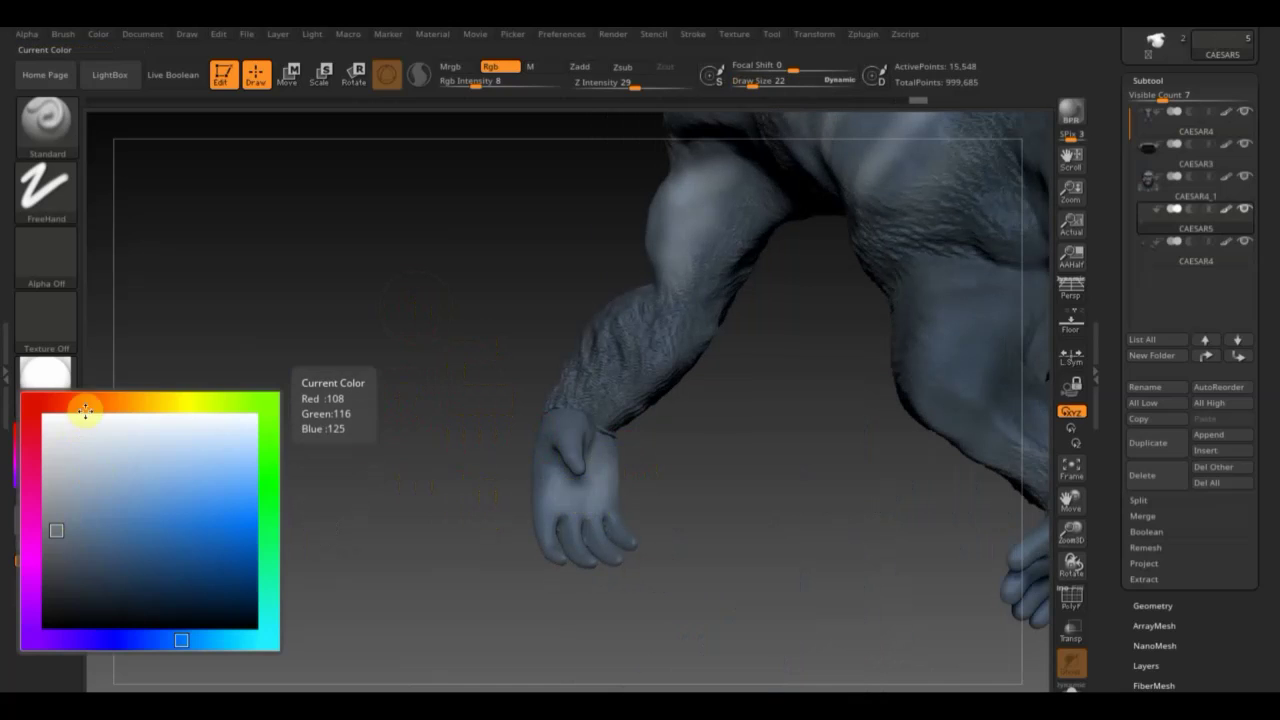
{"action": "left_click_drag", "start_coordinate": [85, 411], "coordinate": [115, 402]}
{"action": "left_click_drag", "start_coordinate": [143, 557], "coordinate": [128, 537]}
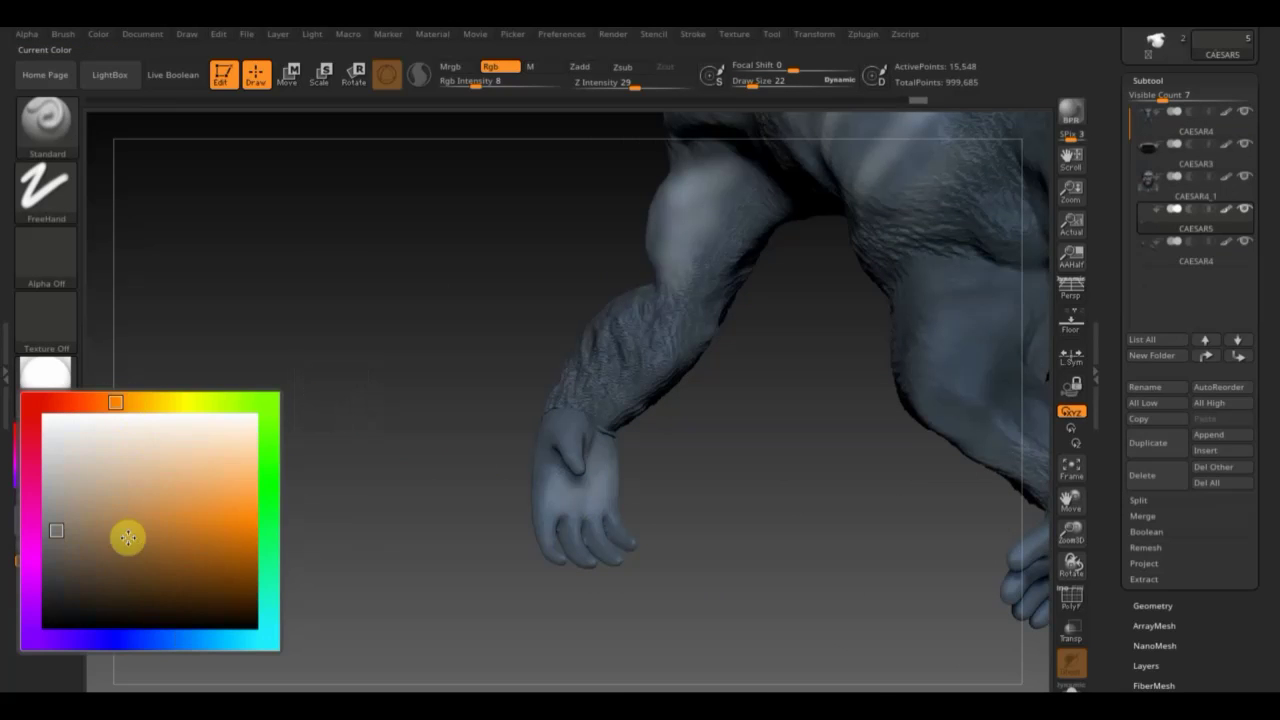
{"action": "mouse_move", "coordinate": [587, 453]}
{"action": "left_mouse_down"}
{"action": "mouse_move", "coordinate": [597, 486]}
{"action": "mouse_move", "coordinate": [554, 491]}
{"action": "mouse_move", "coordinate": [583, 503]}
{"action": "mouse_move", "coordinate": [657, 464]}
{"action": "mouse_move", "coordinate": [617, 449]}
{"action": "mouse_move", "coordinate": [737, 531]}
{"action": "mouse_move", "coordinate": [623, 474]}
{"action": "mouse_move", "coordinate": [723, 511]}
{"action": "mouse_move", "coordinate": [629, 469]}
{"action": "mouse_move", "coordinate": [608, 474]}
{"action": "mouse_move", "coordinate": [594, 529]}
{"action": "mouse_move", "coordinate": [540, 557]}
{"action": "mouse_move", "coordinate": [563, 509]}
{"action": "mouse_move", "coordinate": [543, 523]}
{"action": "mouse_move", "coordinate": [602, 475]}
{"action": "mouse_move", "coordinate": [491, 506]}
{"action": "mouse_move", "coordinate": [526, 534]}
{"action": "mouse_move", "coordinate": [694, 520]}
{"action": "mouse_move", "coordinate": [693, 553]}
{"action": "left_mouse_up"}
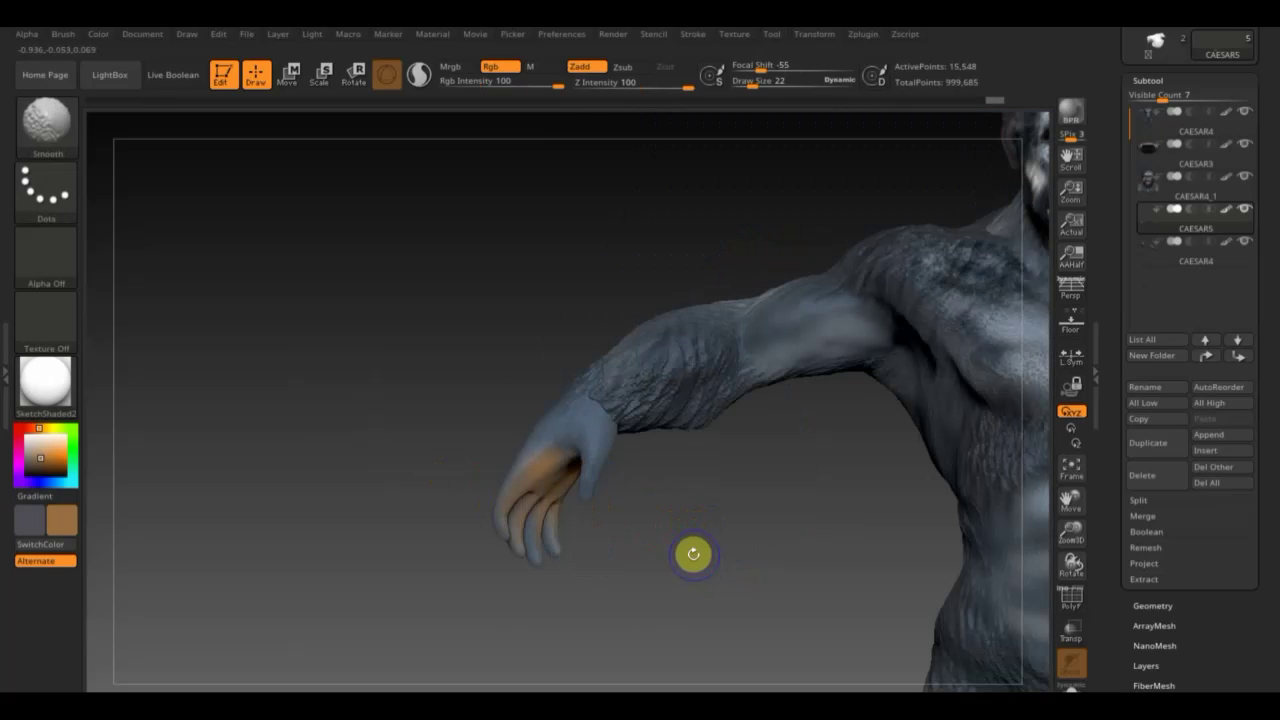
{"action": "key", "text": "shift"}
{"action": "mouse_move", "coordinate": [703, 573]}
{"action": "left_mouse_down", "text": "alt"}
{"action": "mouse_move", "coordinate": [646, 486]}
{"action": "mouse_move", "coordinate": [311, 480]}
{"action": "left_mouse_up", "text": "alt"}
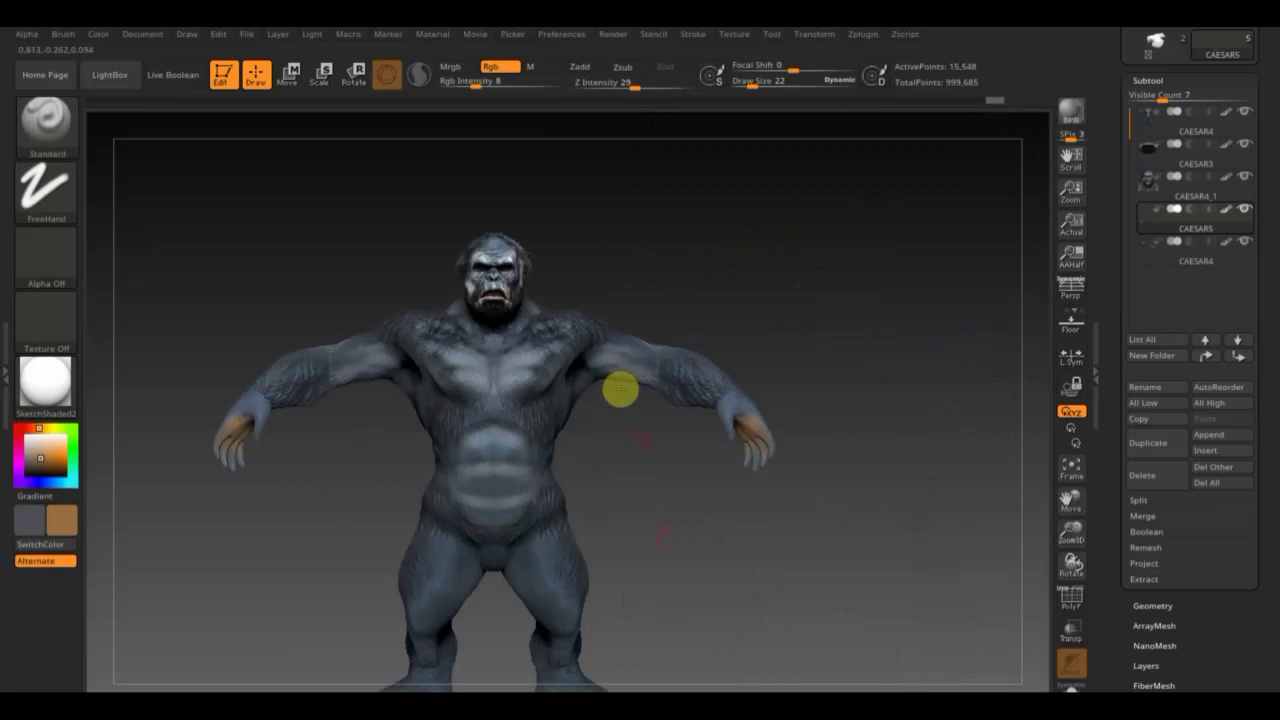
Activate CAESAR4 facing front, with Draw Size 42 and Rgb Intensity 4.
{"action": "mouse_move", "coordinate": [641, 501]}
{"action": "left_mouse_down"}
{"action": "mouse_move", "coordinate": [686, 451]}
{"action": "mouse_move", "coordinate": [688, 562]}
{"action": "mouse_move", "coordinate": [649, 434]}
{"action": "mouse_move", "coordinate": [666, 457]}
{"action": "mouse_move", "coordinate": [558, 434]}
{"action": "left_mouse_up"}
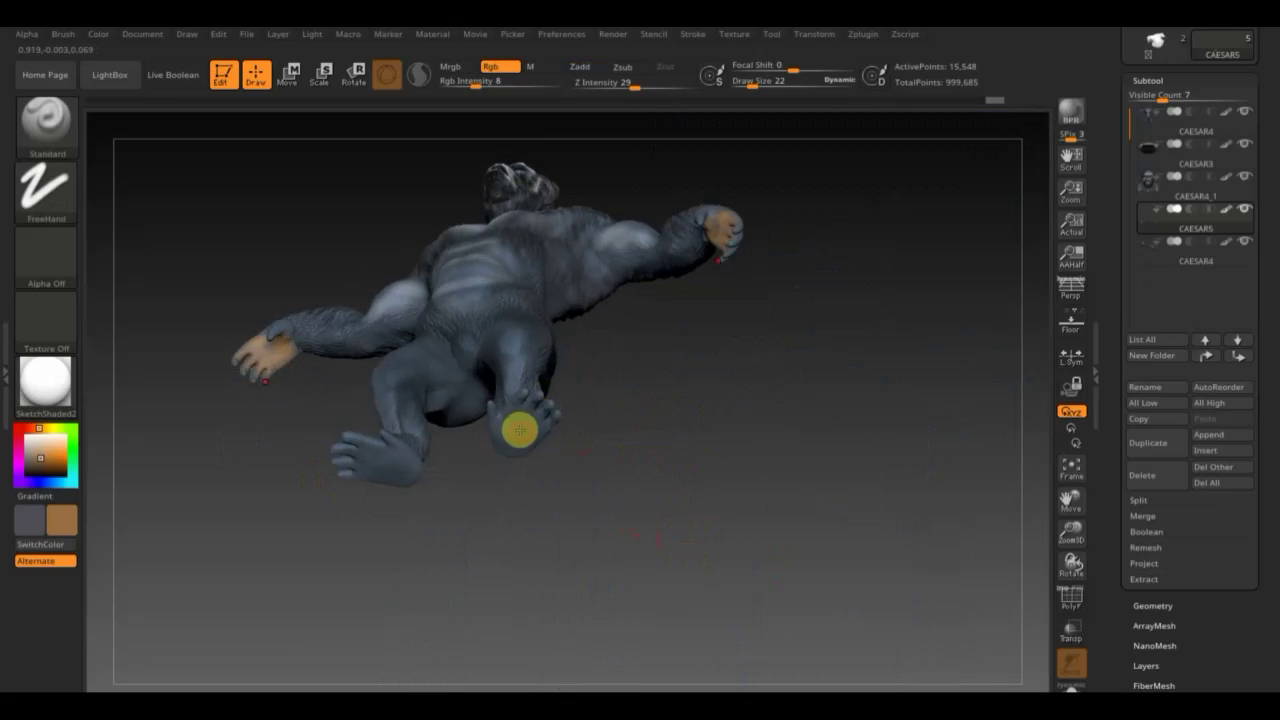
{"action": "left_click", "coordinate": [519, 430], "text": "alt"}
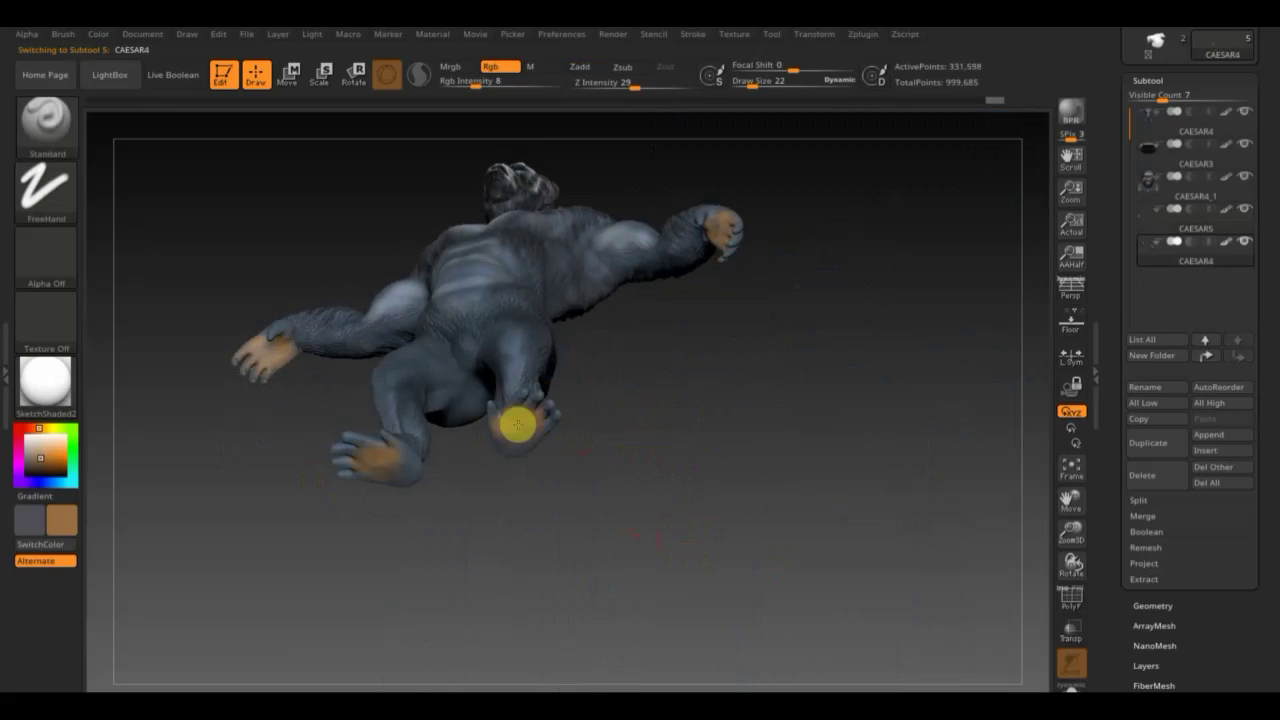
{"action": "mouse_move", "coordinate": [525, 456]}
{"action": "left_mouse_down"}
{"action": "mouse_move", "coordinate": [611, 491]}
{"action": "mouse_move", "coordinate": [660, 451]}
{"action": "mouse_move", "coordinate": [817, 623]}
{"action": "left_mouse_up"}
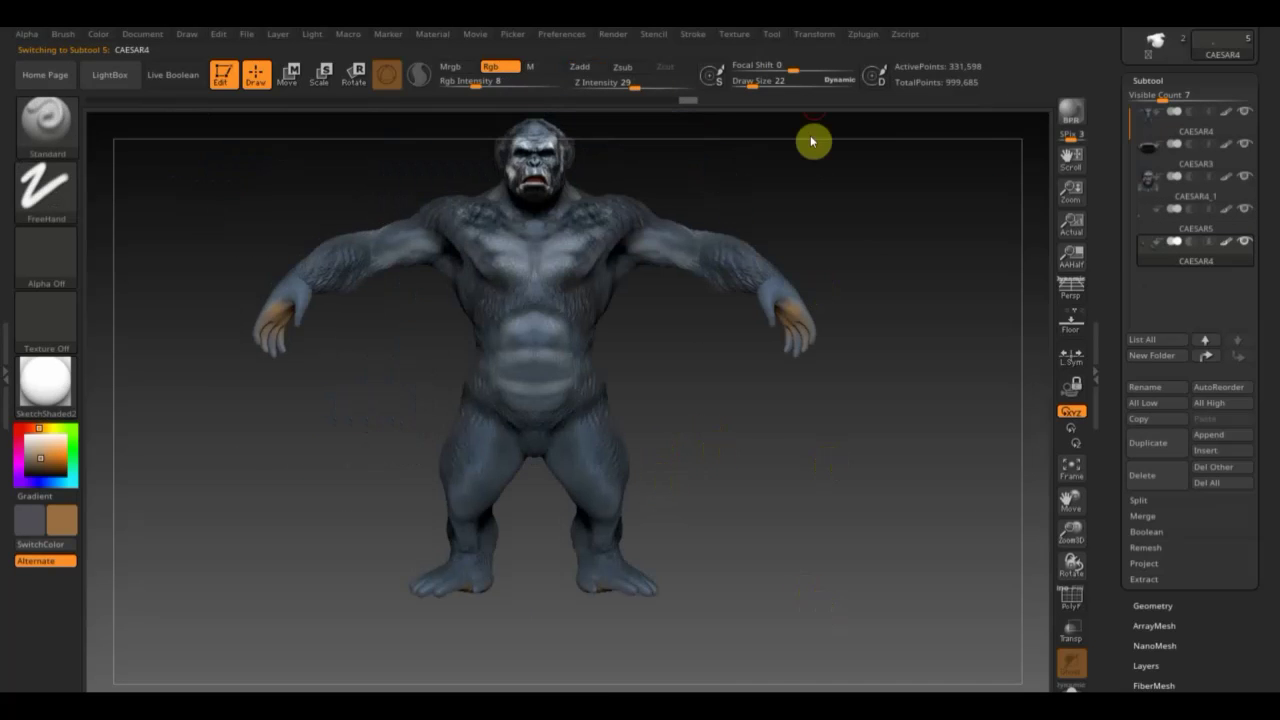
{"action": "left_click", "coordinate": [762, 84]}
{"action": "left_click_drag", "start_coordinate": [762, 84], "coordinate": [756, 88]}
{"action": "left_click", "coordinate": [470, 85]}
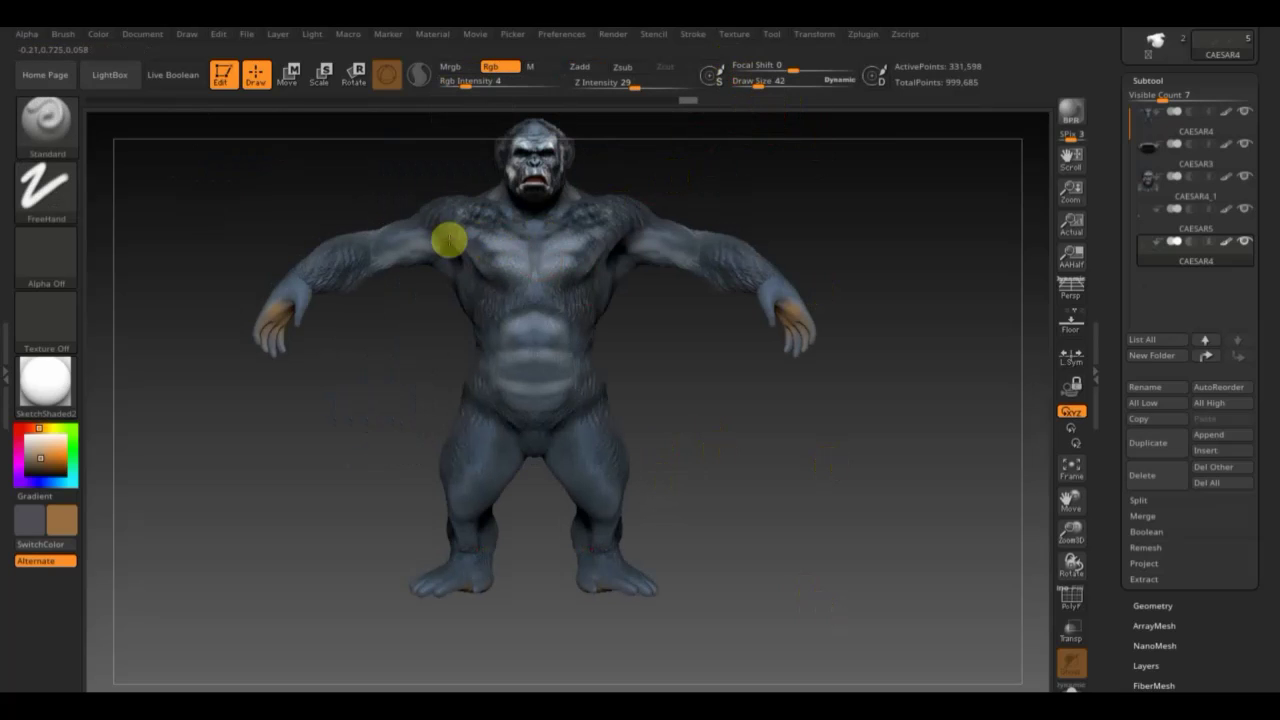
Brush faint orange over the chest, belly, upper arm and both shoulders.
{"action": "left_click", "coordinate": [507, 248]}
{"action": "mouse_move", "coordinate": [507, 248]}
{"action": "left_mouse_down"}
{"action": "mouse_move", "coordinate": [527, 298]}
{"action": "mouse_move", "coordinate": [500, 243]}
{"action": "mouse_move", "coordinate": [503, 265]}
{"action": "left_mouse_up"}
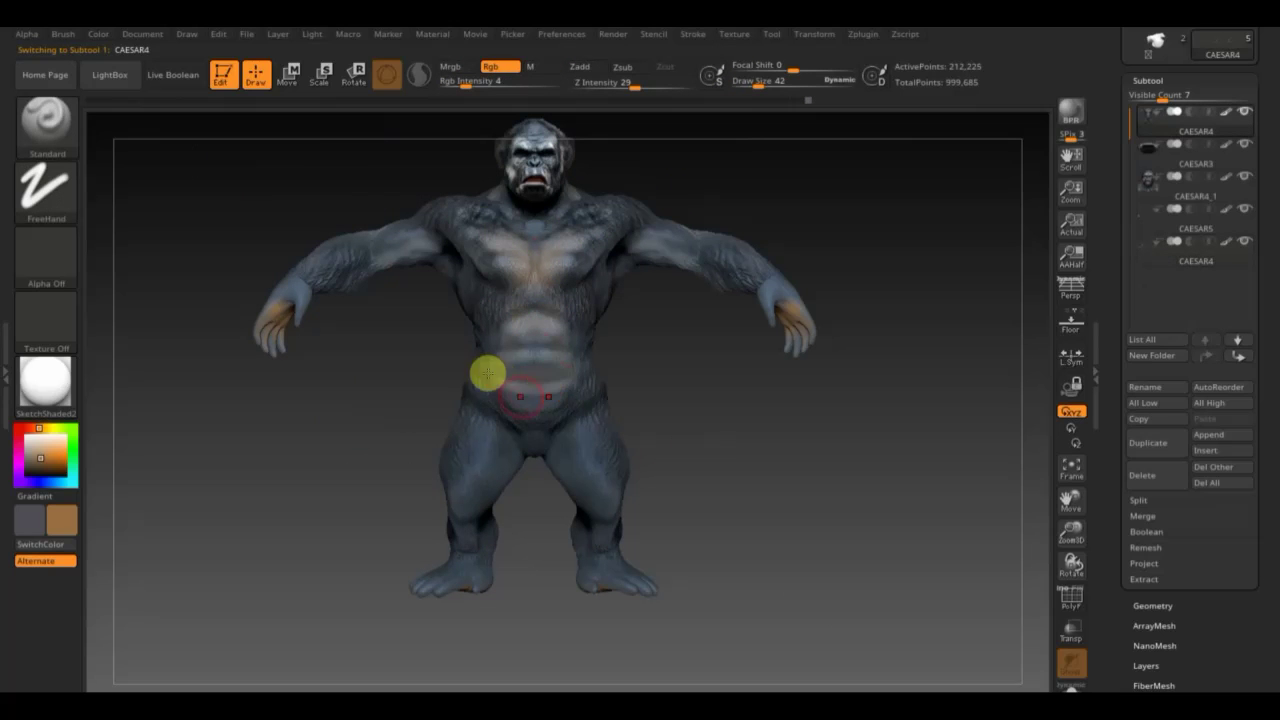
{"action": "left_click_drag", "start_coordinate": [484, 380], "coordinate": [455, 347]}
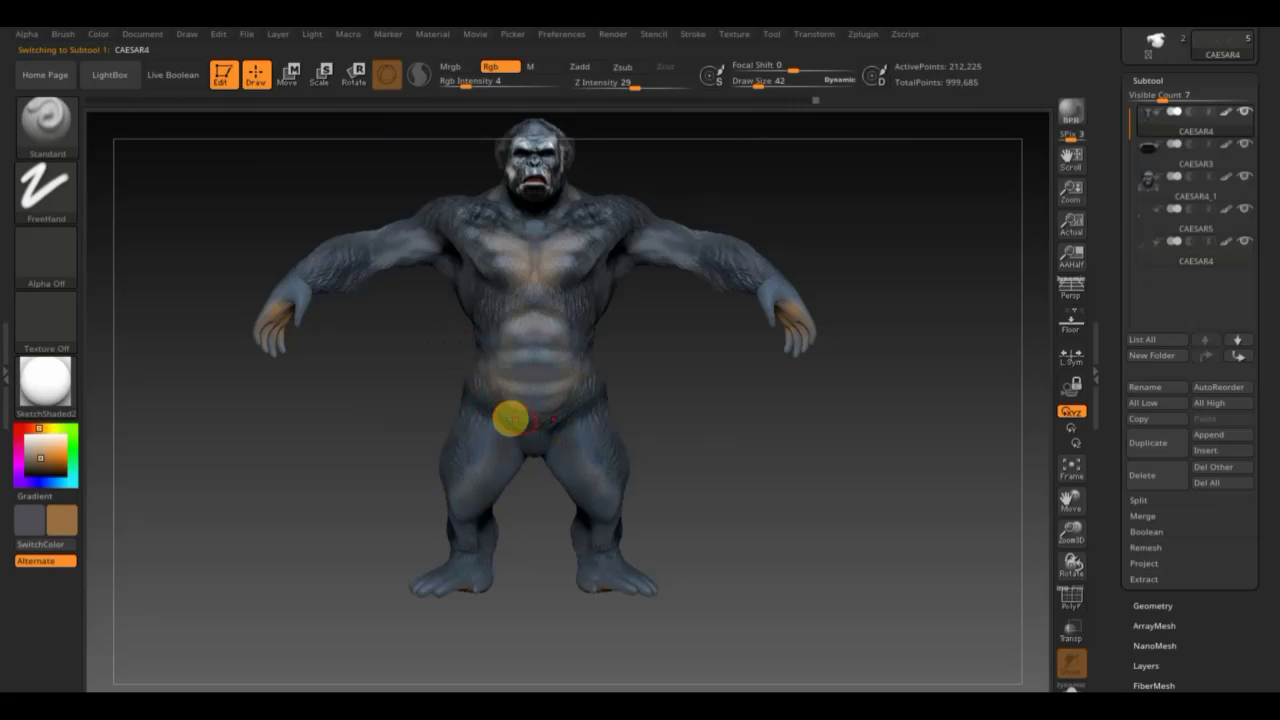
{"action": "left_click_drag", "start_coordinate": [666, 257], "coordinate": [639, 239]}
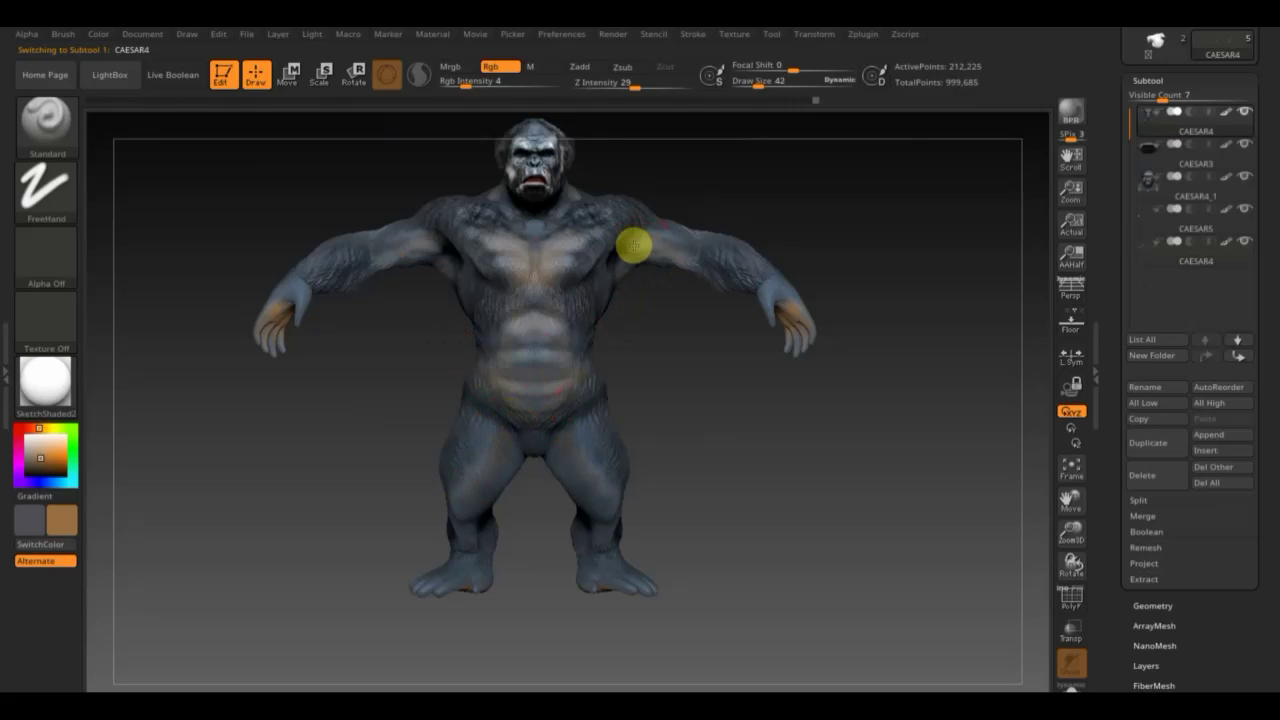
{"action": "left_click_drag", "start_coordinate": [648, 246], "coordinate": [621, 247]}
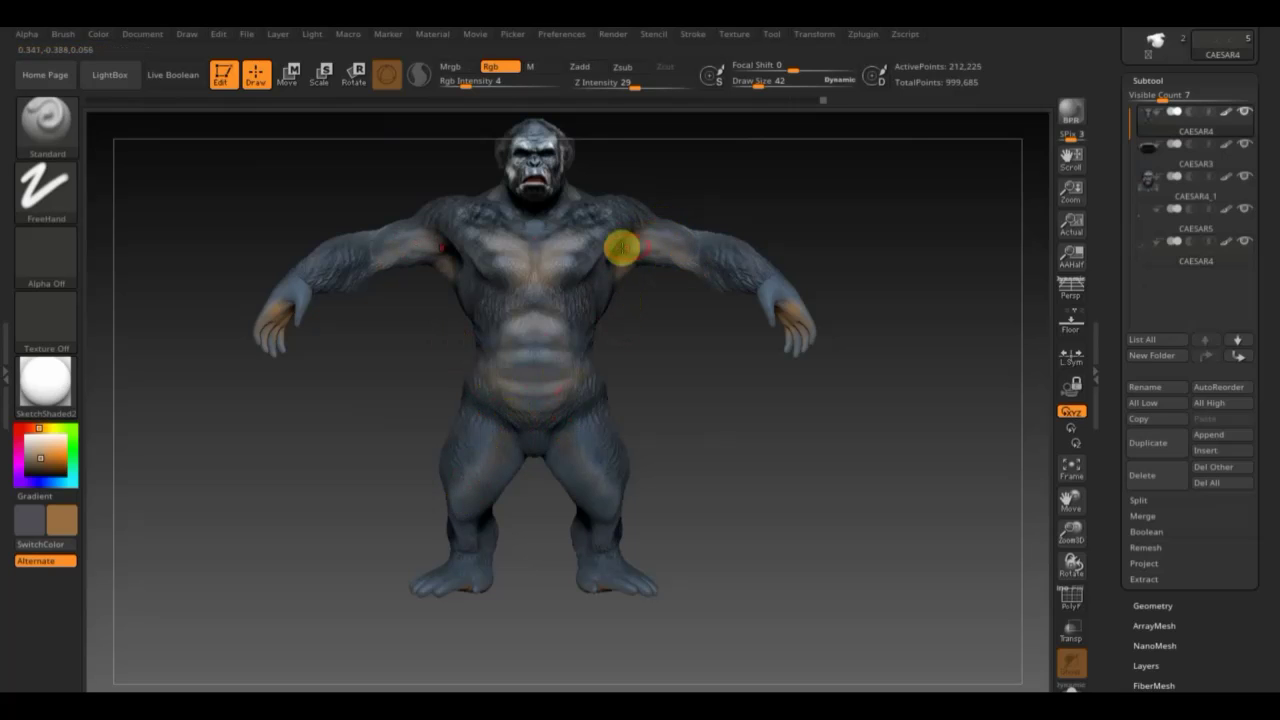
Paint a faint orange stripe down the spine and touch the hand.
{"action": "mouse_move", "coordinate": [666, 374]}
{"action": "left_mouse_down"}
{"action": "mouse_move", "coordinate": [863, 386]}
{"action": "mouse_move", "coordinate": [794, 257]}
{"action": "left_mouse_up"}
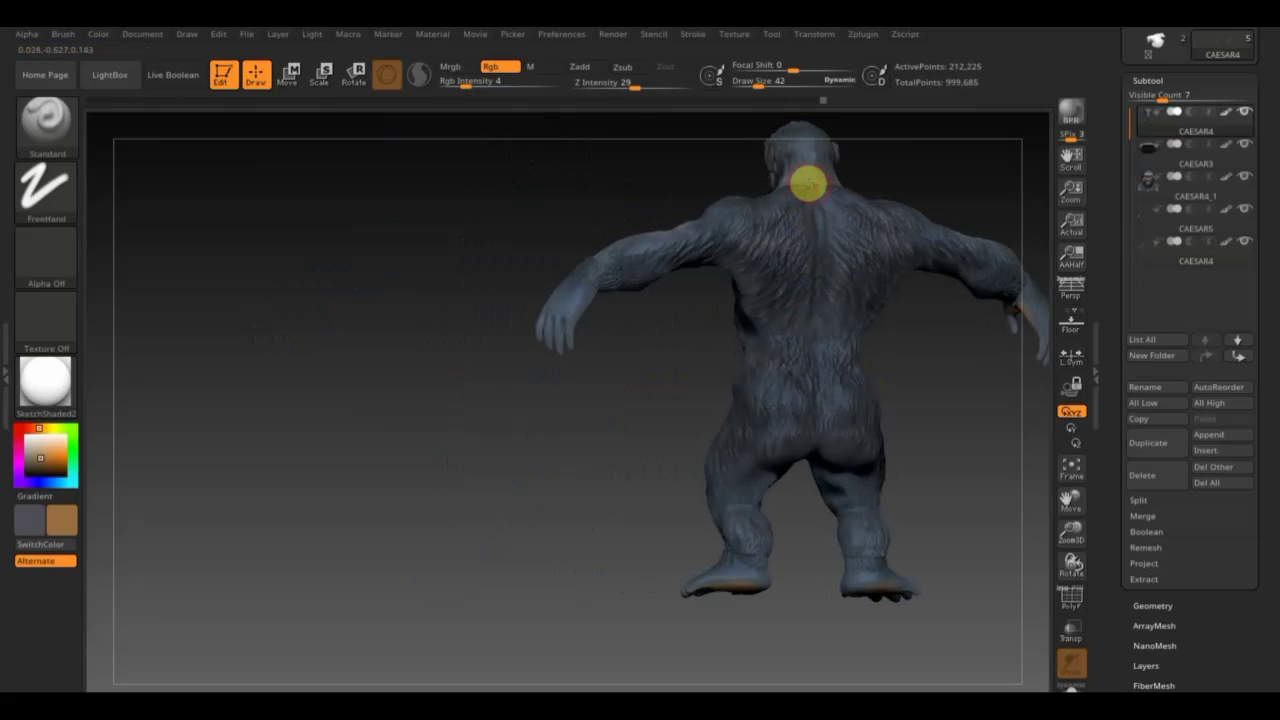
{"action": "left_click_drag", "start_coordinate": [808, 183], "coordinate": [812, 295]}
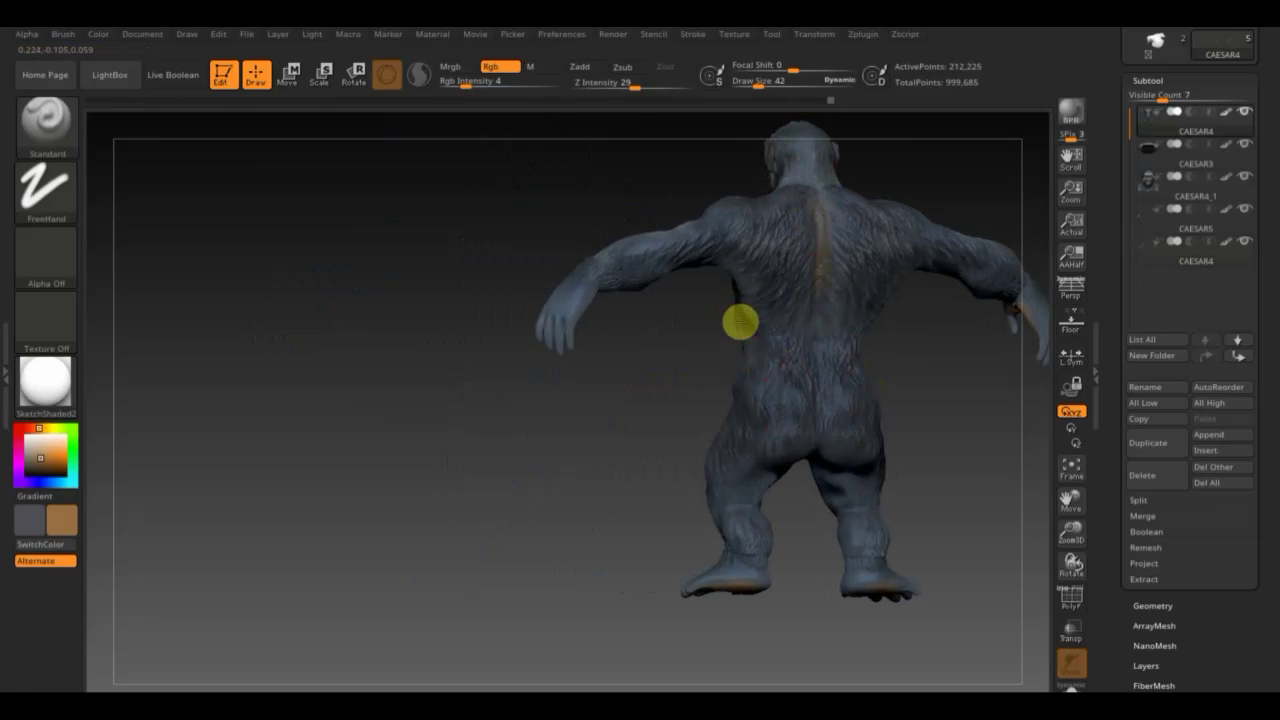
{"action": "left_click_drag", "start_coordinate": [571, 292], "coordinate": [567, 331]}
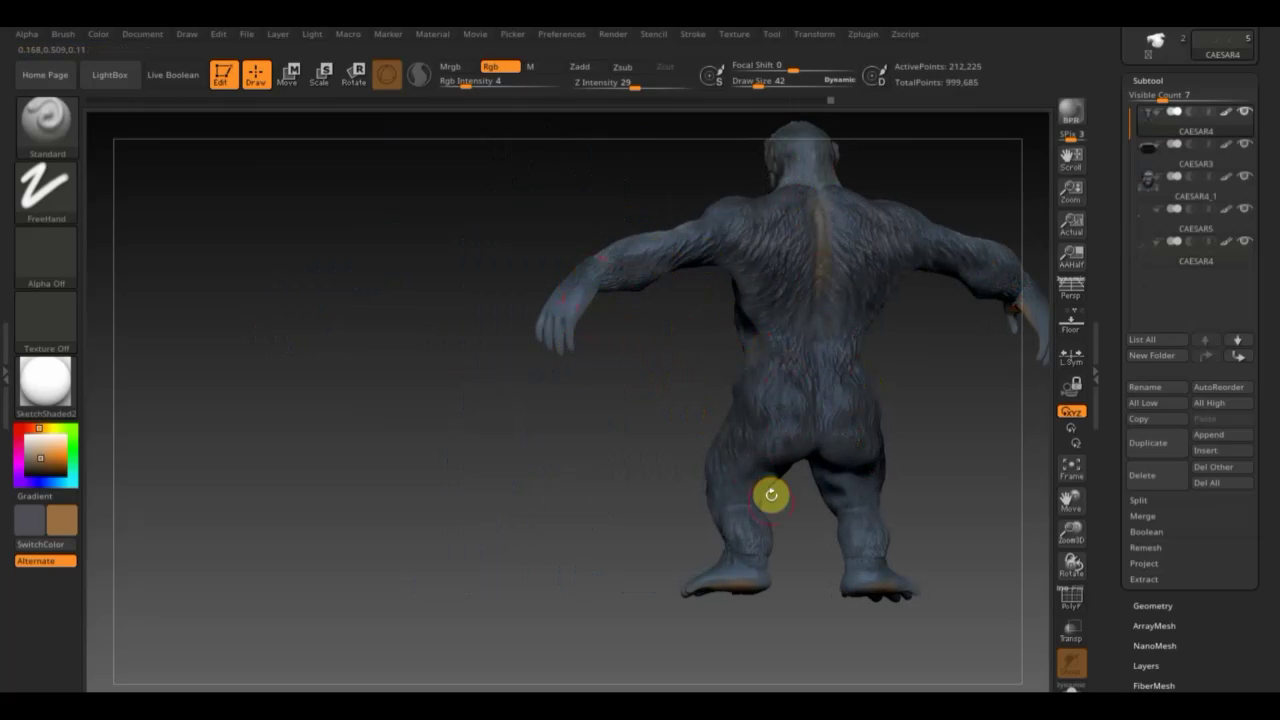
{"action": "mouse_move", "coordinate": [635, 462]}
{"action": "left_mouse_down"}
{"action": "mouse_move", "coordinate": [338, 462]}
{"action": "mouse_move", "coordinate": [363, 466]}
{"action": "left_mouse_up"}
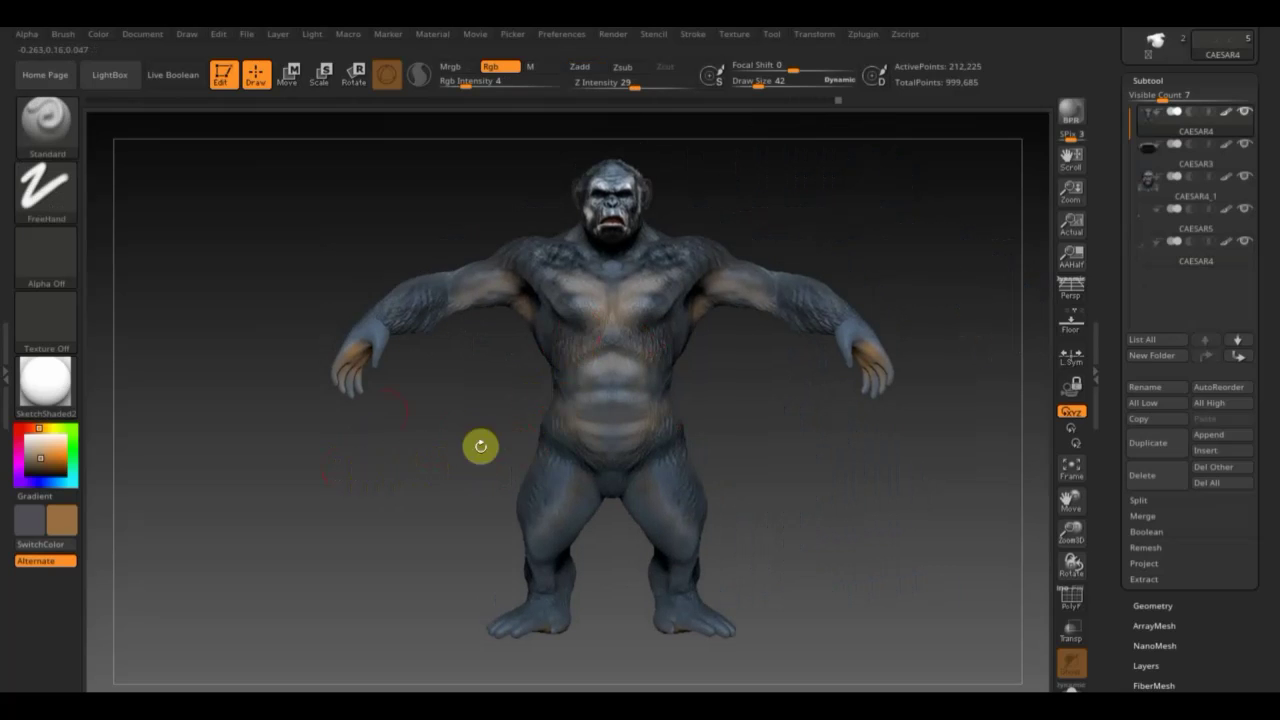
Preview the gorilla under green matcap, MatCap Gray, Metal, Green Metallic and FastShader materials.
{"action": "left_click", "coordinate": [48, 390]}
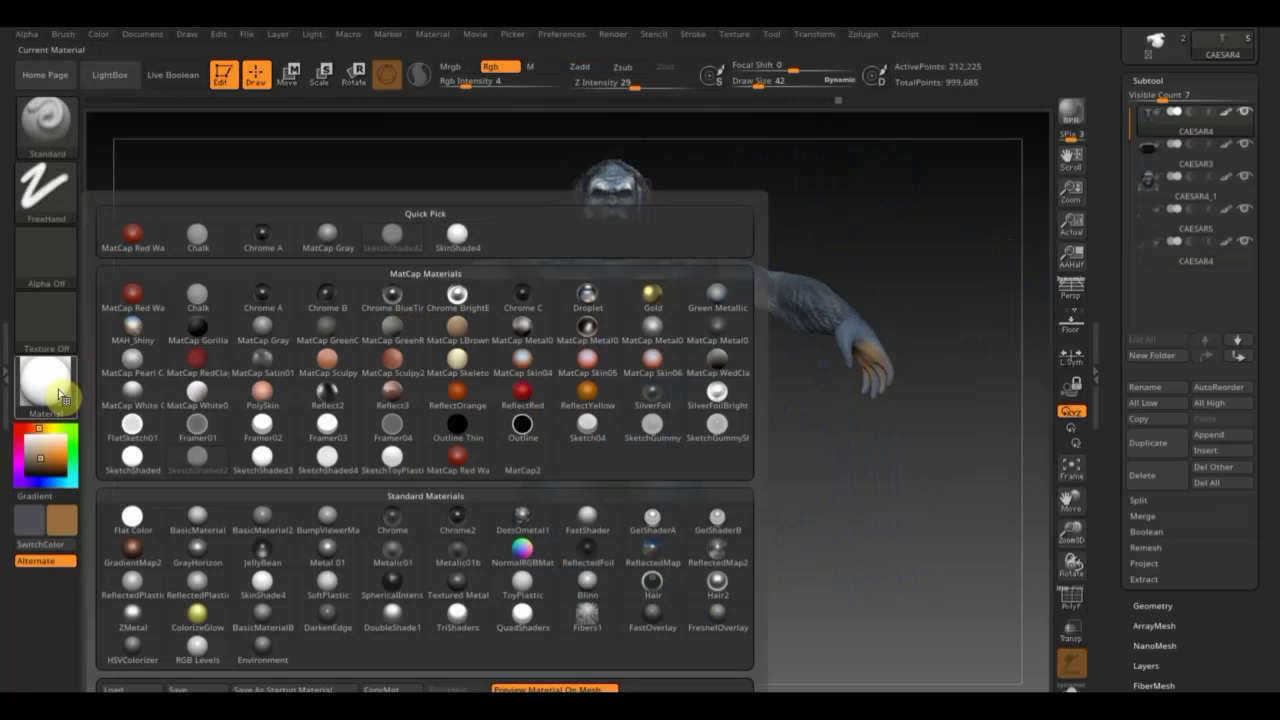
{"action": "left_click", "coordinate": [395, 329]}
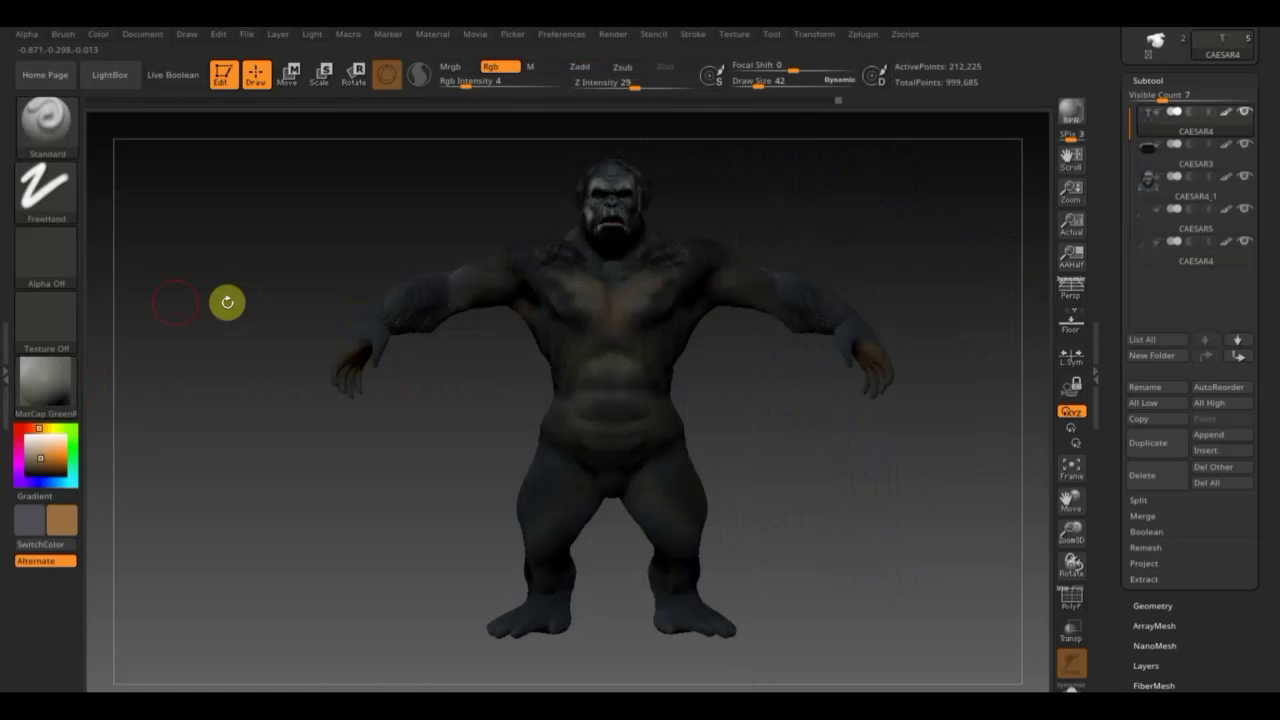
{"action": "left_click", "coordinate": [42, 395]}
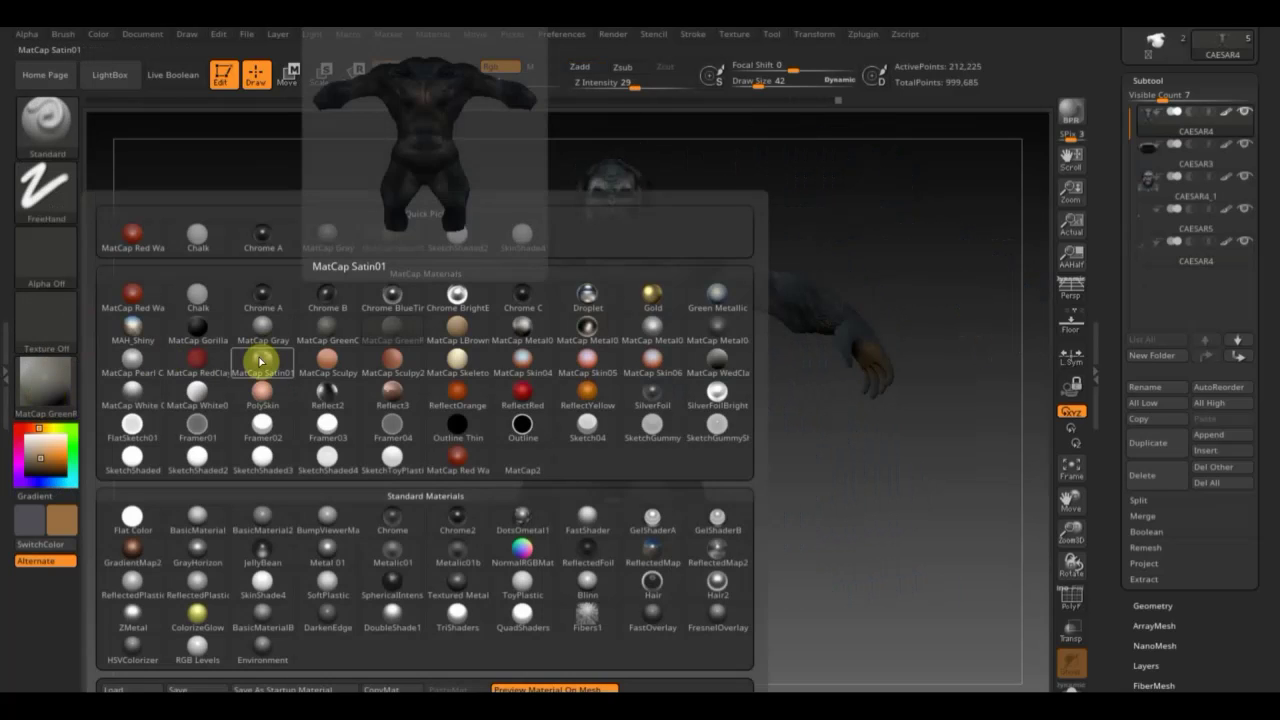
{"action": "left_click", "coordinate": [264, 332]}
{"action": "left_click", "coordinate": [45, 385]}
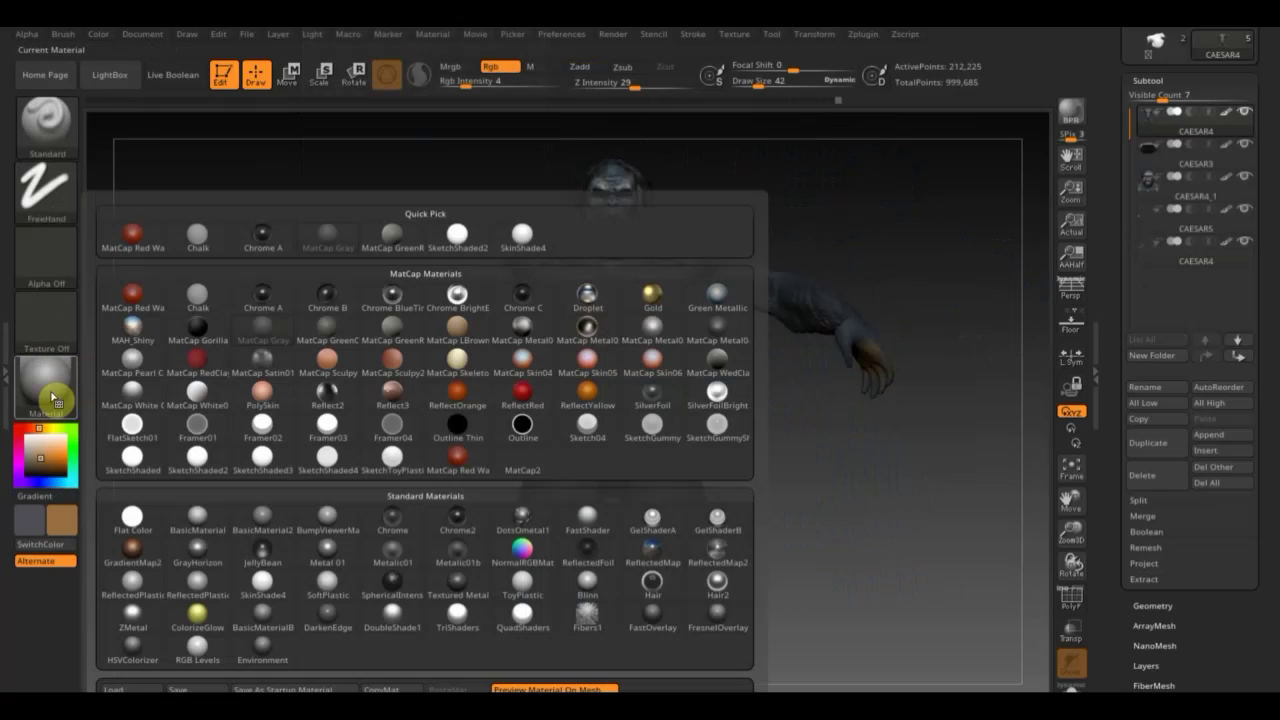
{"action": "left_click", "coordinate": [651, 334]}
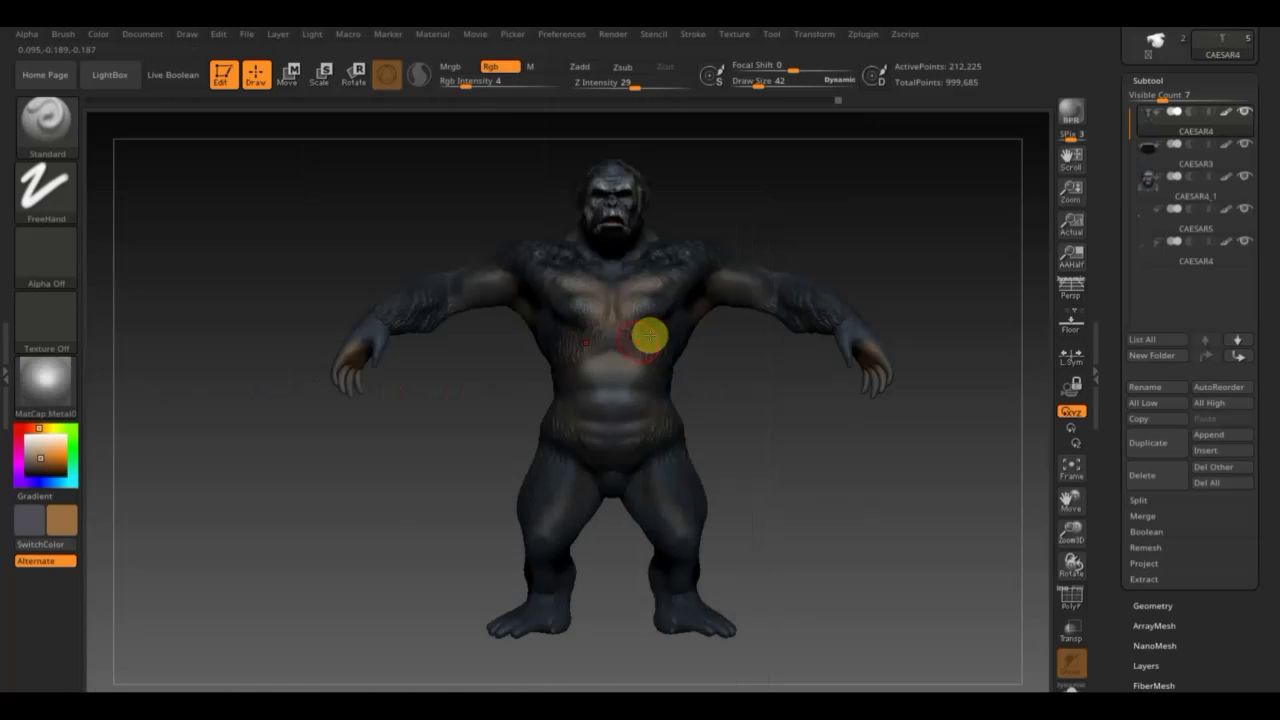
{"action": "left_click", "coordinate": [46, 398]}
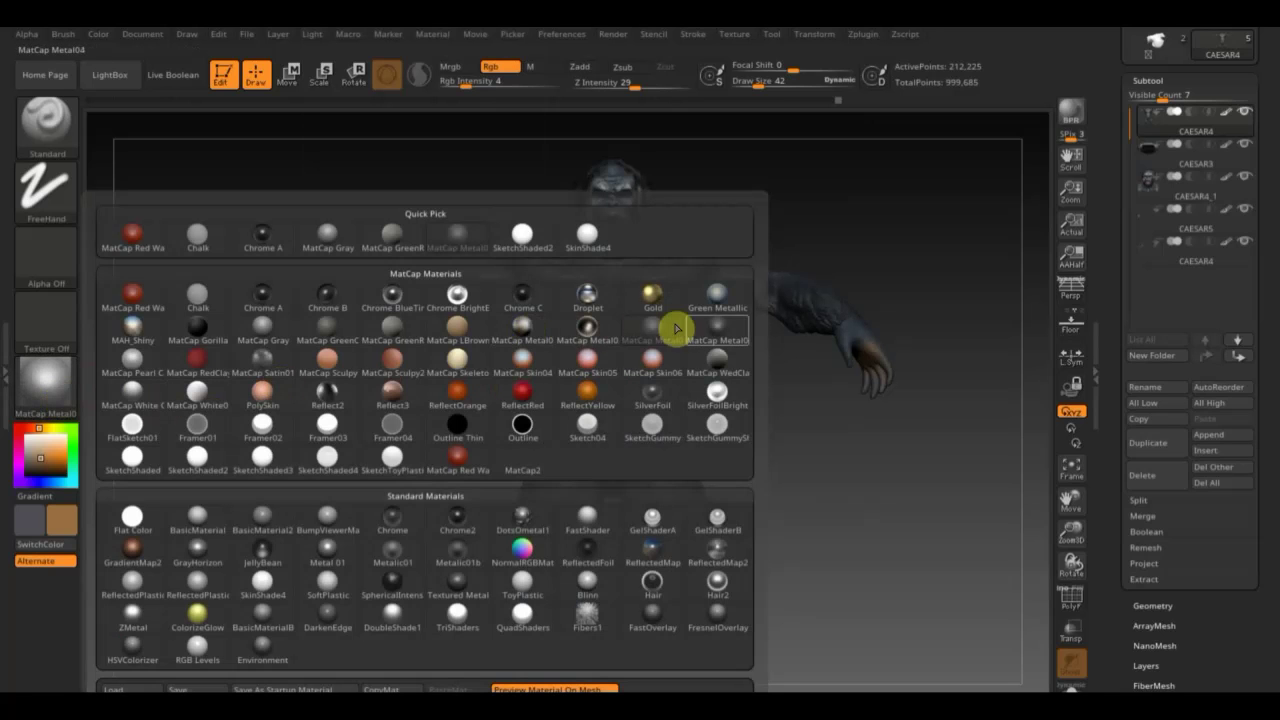
{"action": "left_click", "coordinate": [714, 302]}
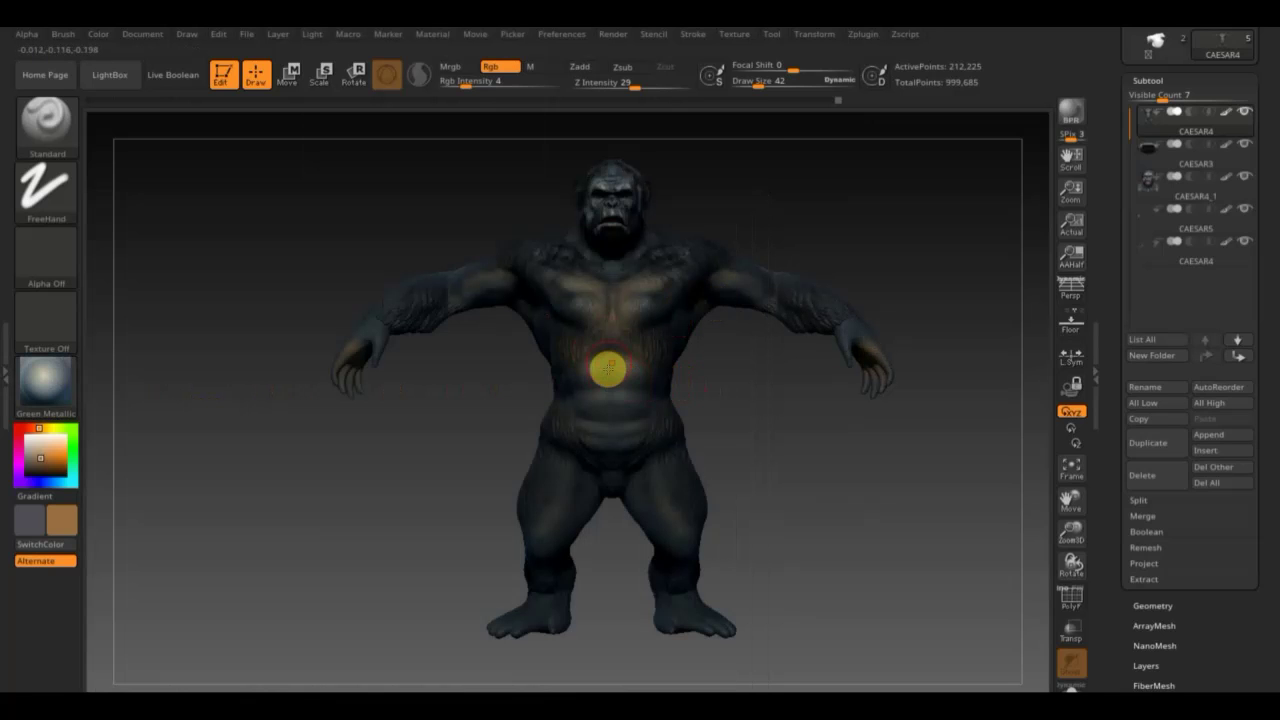
{"action": "left_click", "coordinate": [46, 390]}
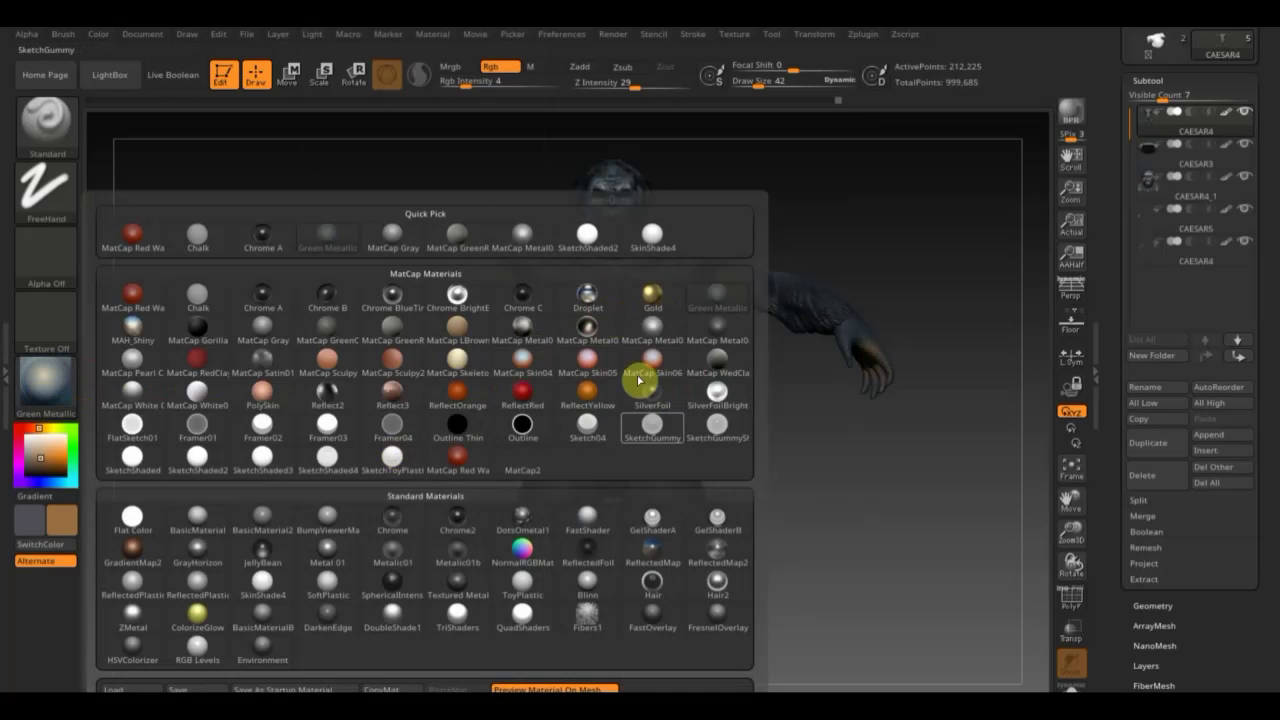
{"action": "left_click", "coordinate": [588, 521]}
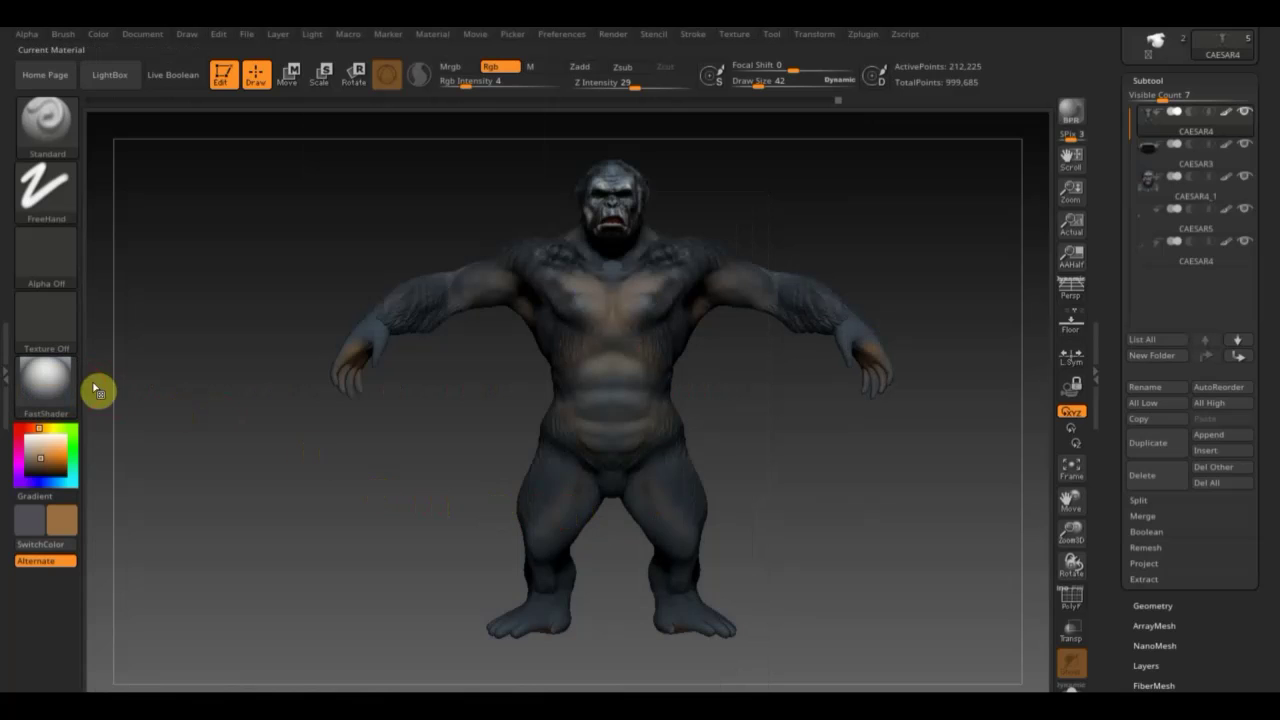
Apply BumpViewerMaterial and inspect the bare sculpt detail up close.
{"action": "left_click", "coordinate": [62, 386]}
{"action": "left_click", "coordinate": [325, 540]}
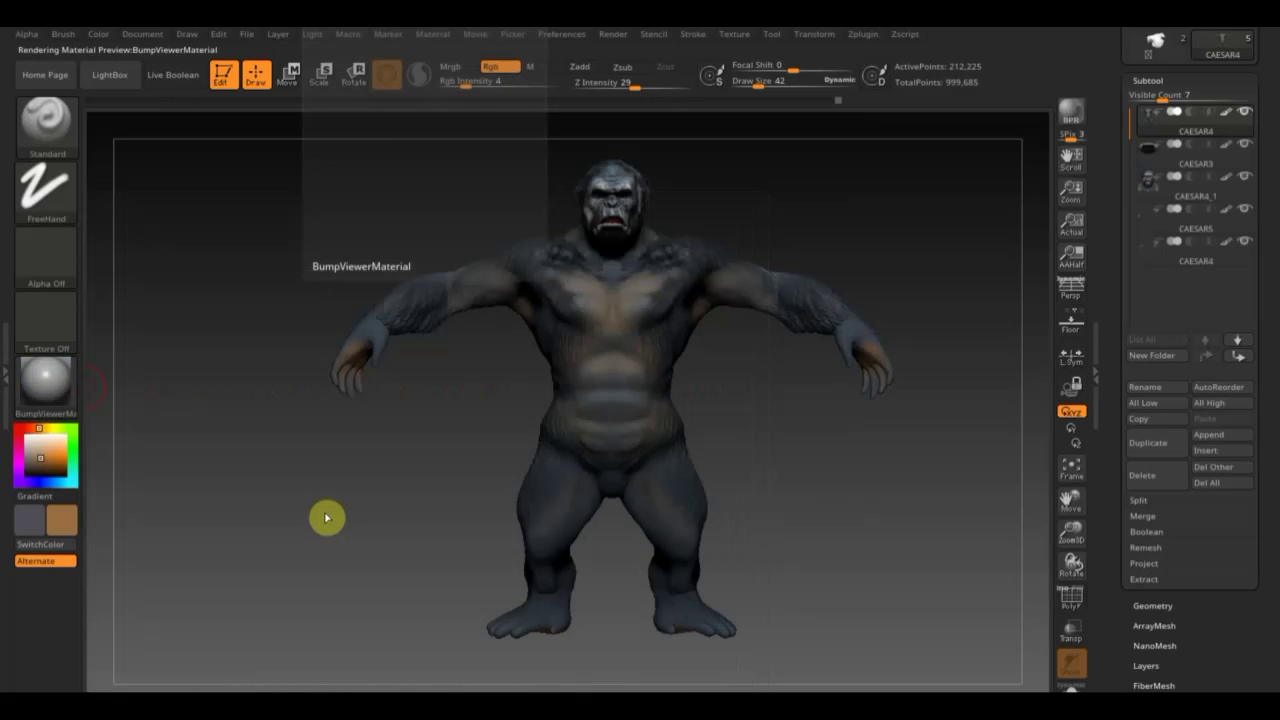
{"action": "scroll", "coordinate": [288, 520], "scroll_direction": "up", "scroll_amount": 2}
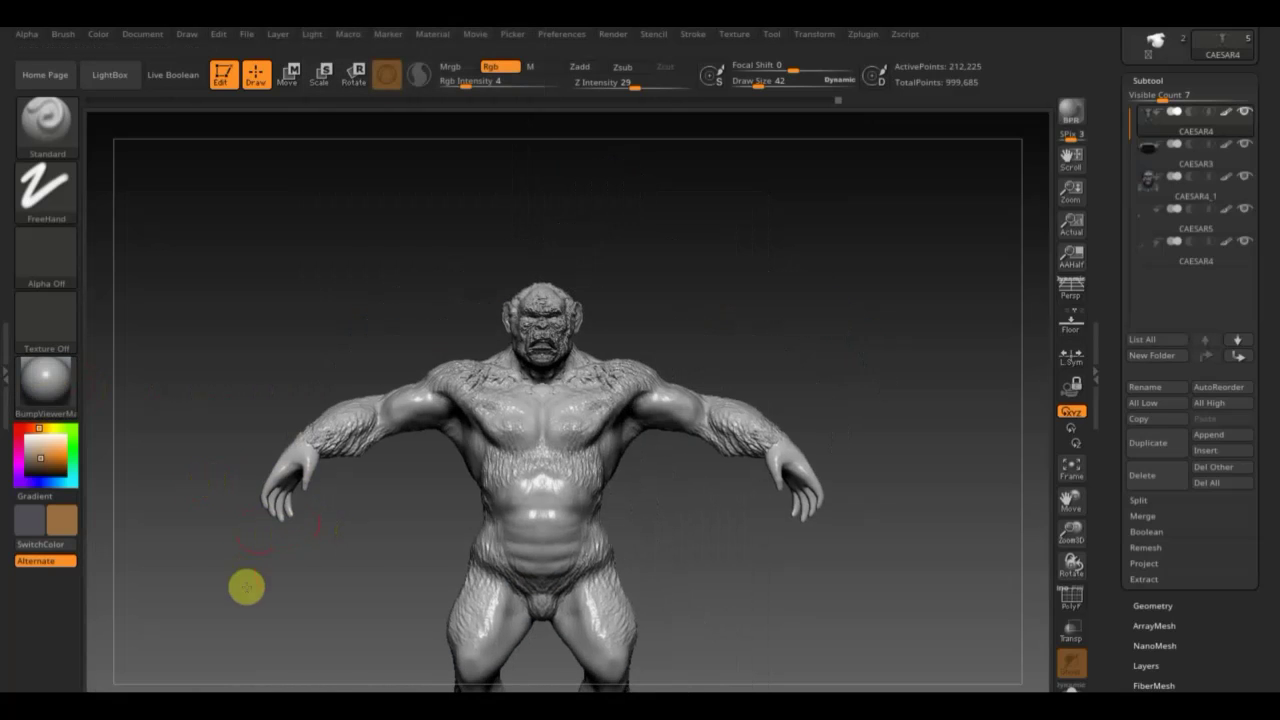
{"action": "scroll", "coordinate": [650, 400], "scroll_direction": "up", "scroll_amount": 5}
{"action": "left_click_drag", "start_coordinate": [733, 454], "coordinate": [735, 442]}
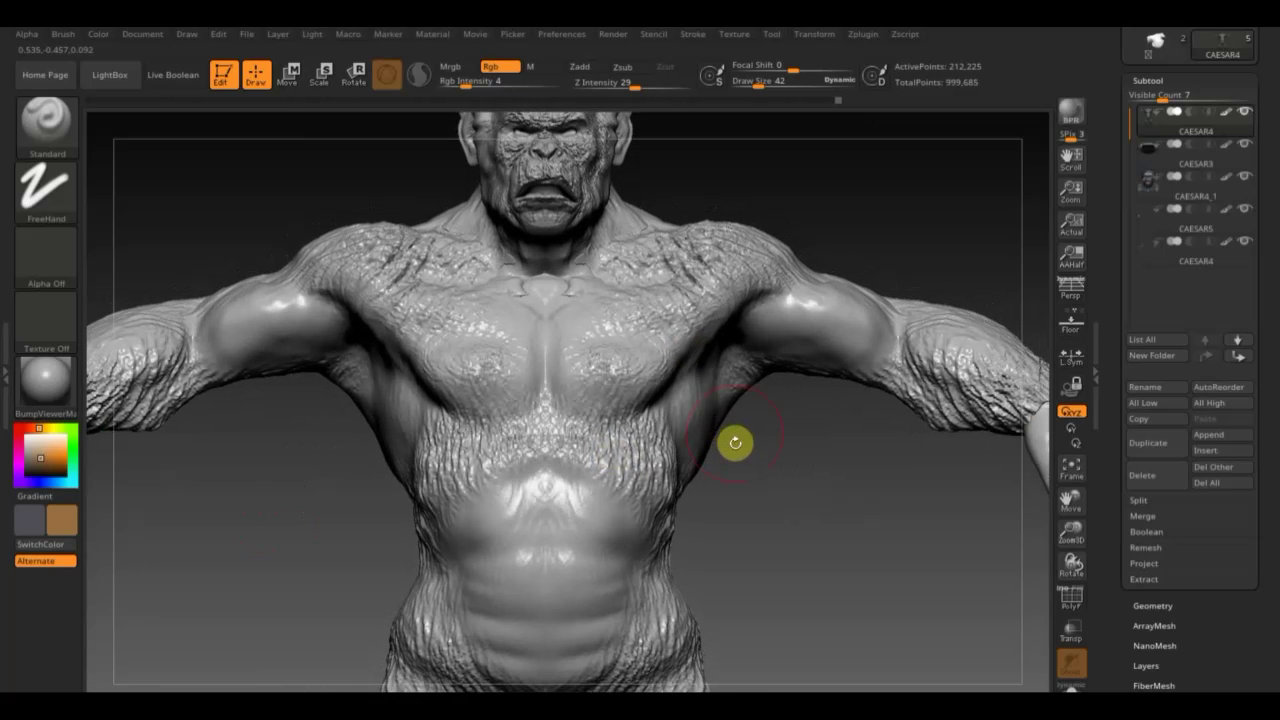
{"action": "scroll", "coordinate": [738, 440], "scroll_direction": "down", "scroll_amount": 5}
{"action": "scroll", "coordinate": [729, 429], "scroll_direction": "down", "scroll_amount": 1}
{"action": "mouse_move", "coordinate": [700, 386]}
{"action": "left_mouse_down"}
{"action": "mouse_move", "coordinate": [734, 349]}
{"action": "mouse_move", "coordinate": [757, 247]}
{"action": "left_mouse_up"}
Display the gorilla with the SkinShade4 material to show its polypaint colours.
{"action": "left_click", "coordinate": [45, 382]}
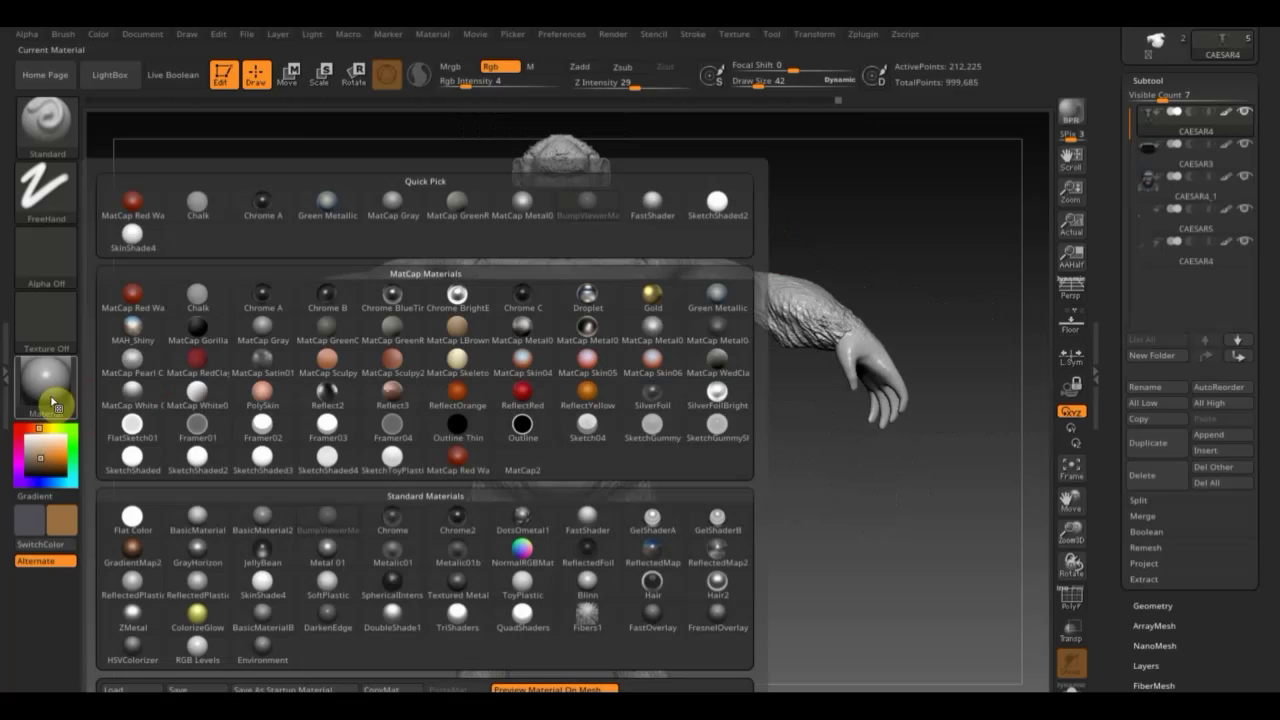
{"action": "left_click", "coordinate": [258, 587]}
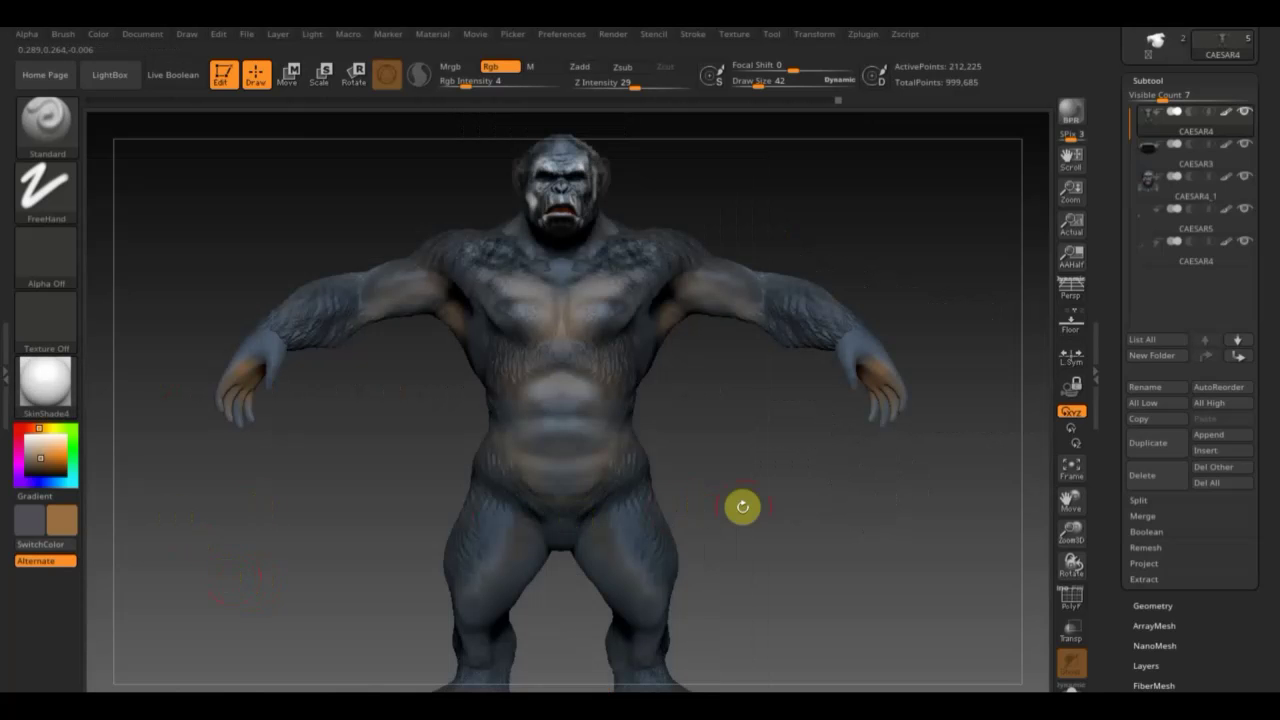
{"action": "mouse_move", "coordinate": [743, 506]}
{"action": "left_mouse_down"}
{"action": "mouse_move", "coordinate": [764, 511]}
{"action": "mouse_move", "coordinate": [723, 517]}
{"action": "left_mouse_up"}
{"action": "scroll", "coordinate": [749, 477], "scroll_direction": "down", "scroll_amount": 2}
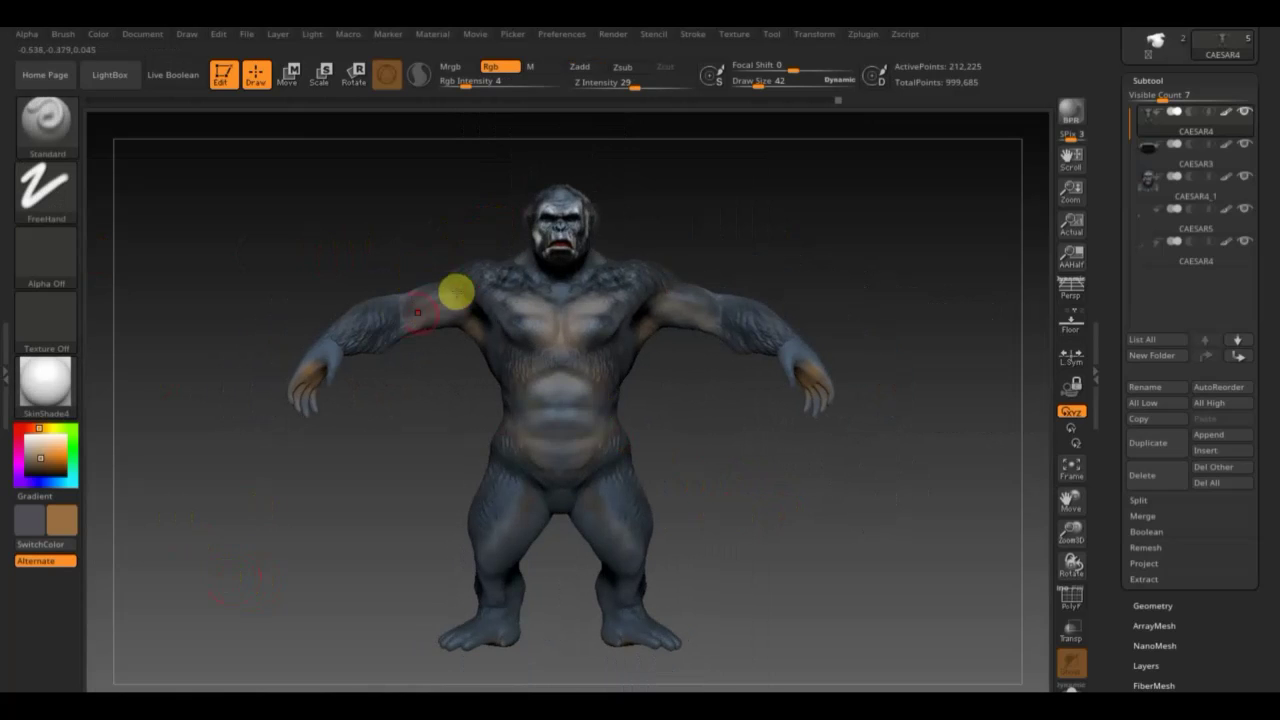
Choose the df36aad1b0163 alpha, set Rgb Intensity to 14 and sample a dark blue-grey from the model.
{"action": "left_click", "coordinate": [46, 255]}
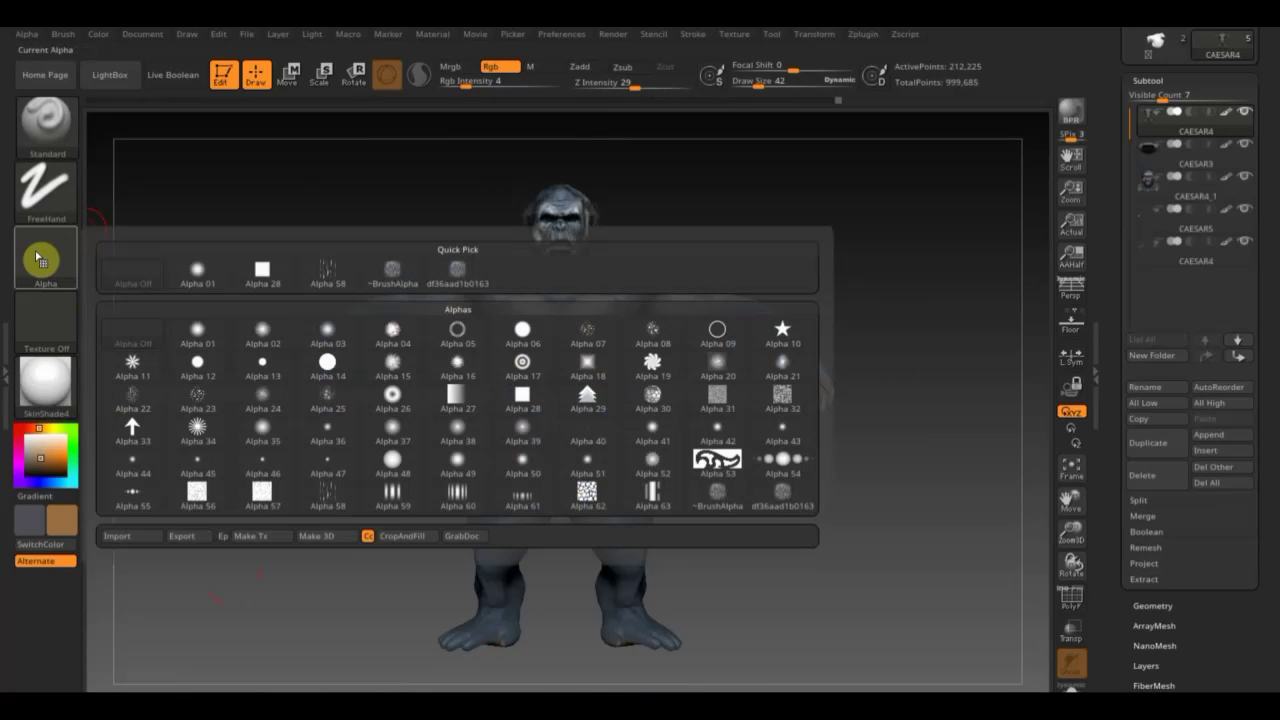
{"action": "left_click", "coordinate": [453, 268]}
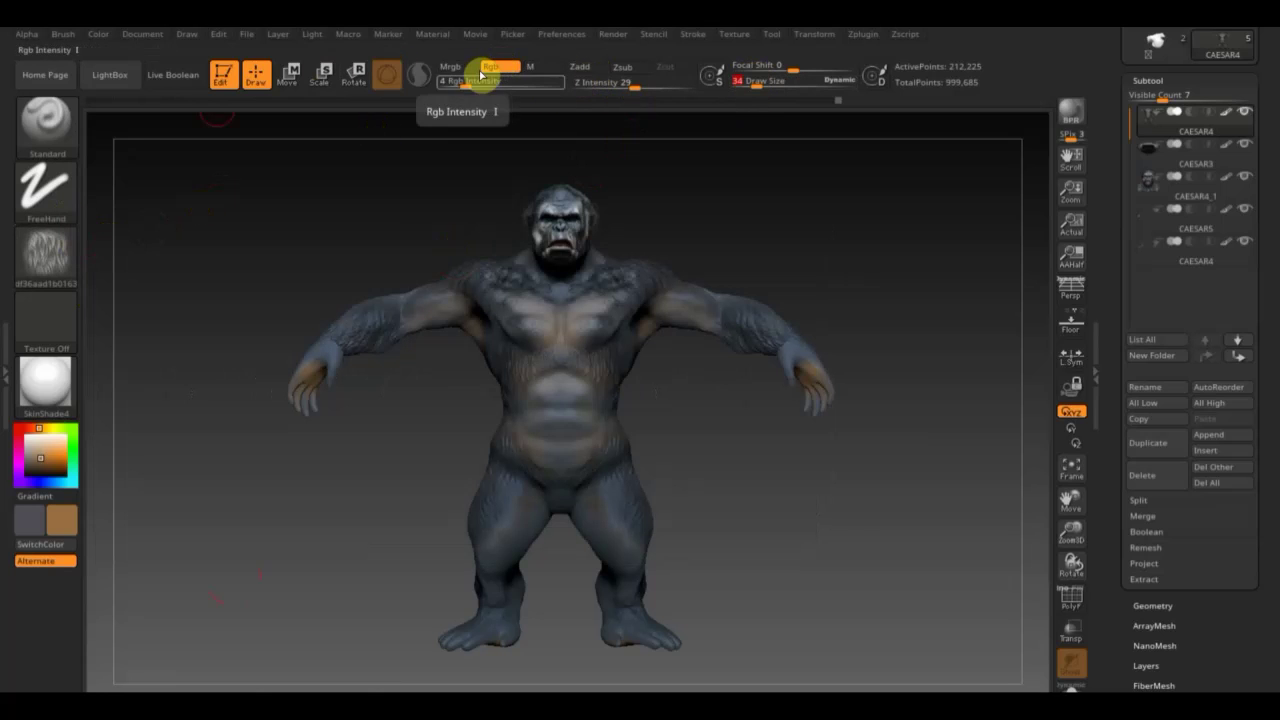
{"action": "left_click_drag", "start_coordinate": [480, 78], "coordinate": [486, 82]}
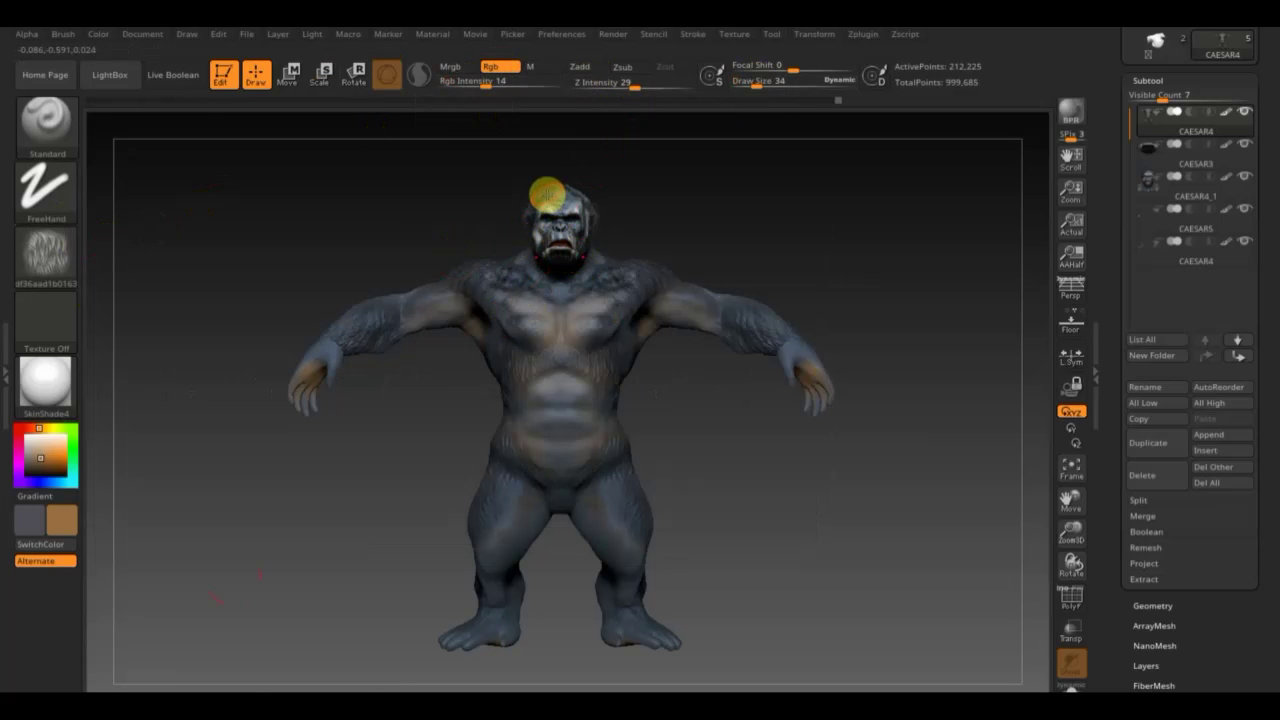
{"action": "key", "text": "c"}
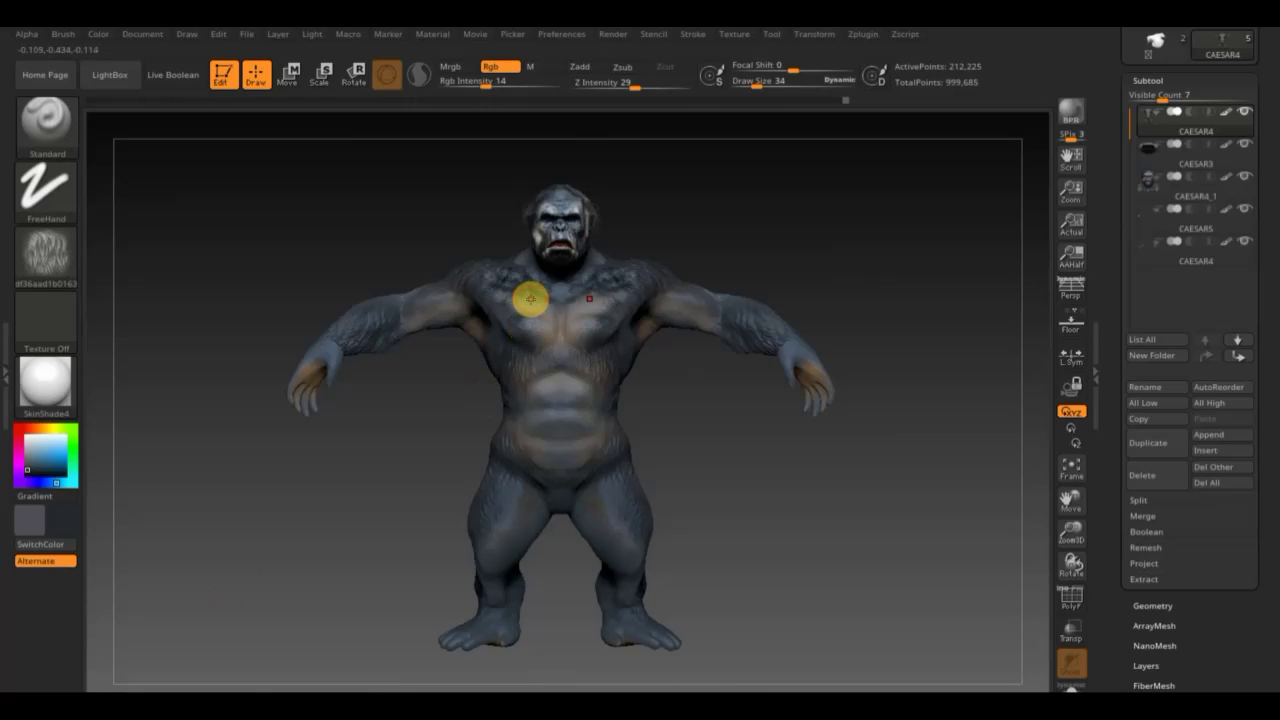
{"action": "left_click", "coordinate": [43, 248]}
Use the DragRect stroke to stamp fur colour on the upper left chest, ending at Rgb Intensity 90.
{"action": "left_click", "coordinate": [45, 188]}
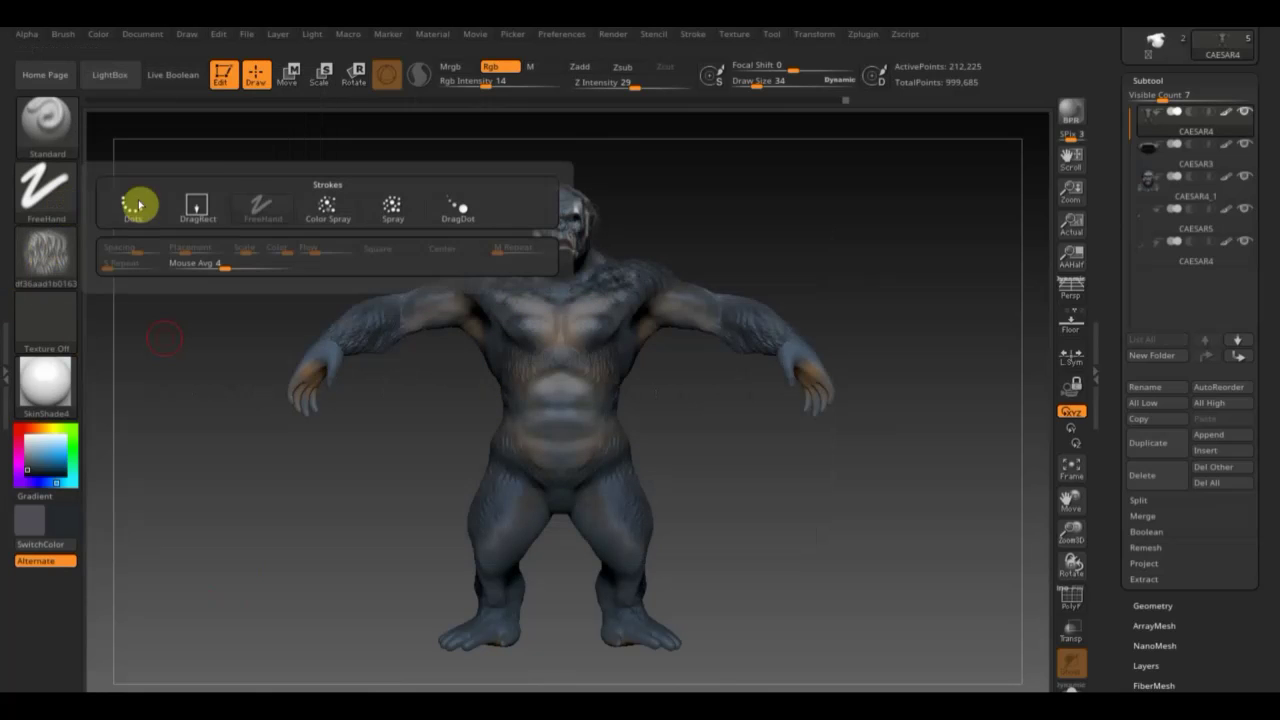
{"action": "left_click", "coordinate": [195, 212]}
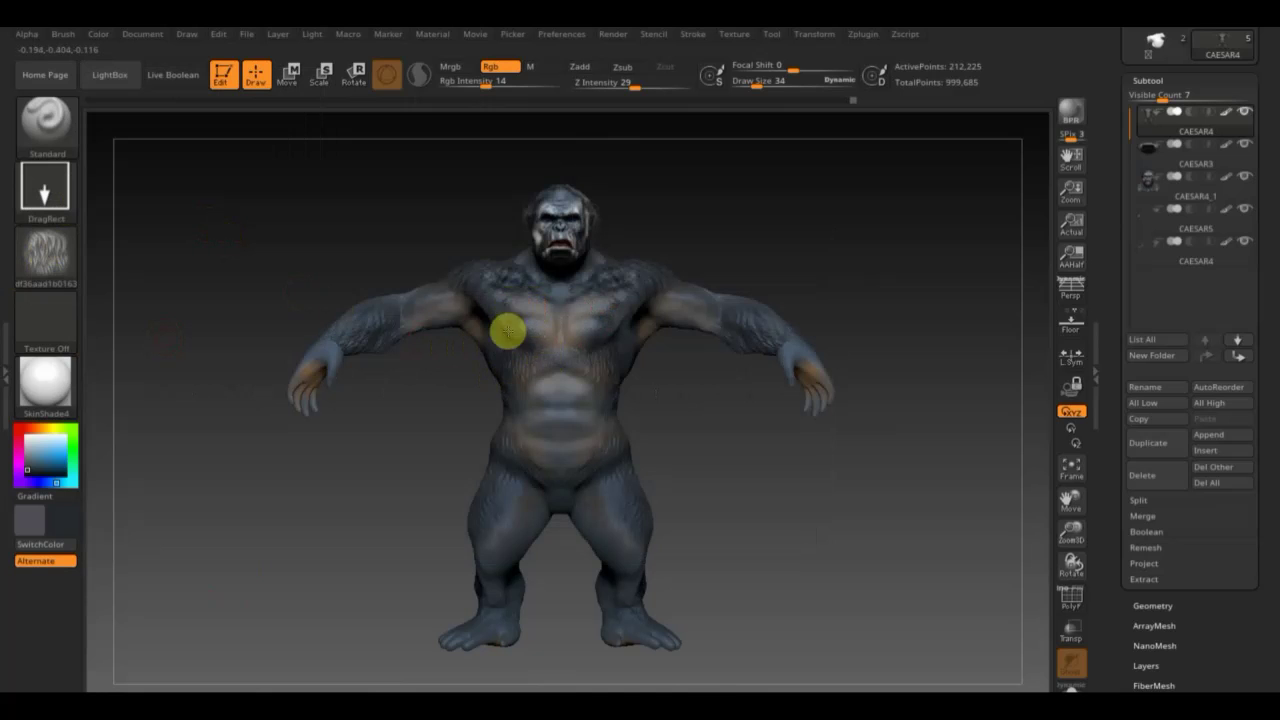
{"action": "left_click_drag", "start_coordinate": [766, 237], "coordinate": [811, 380], "text": "alt"}
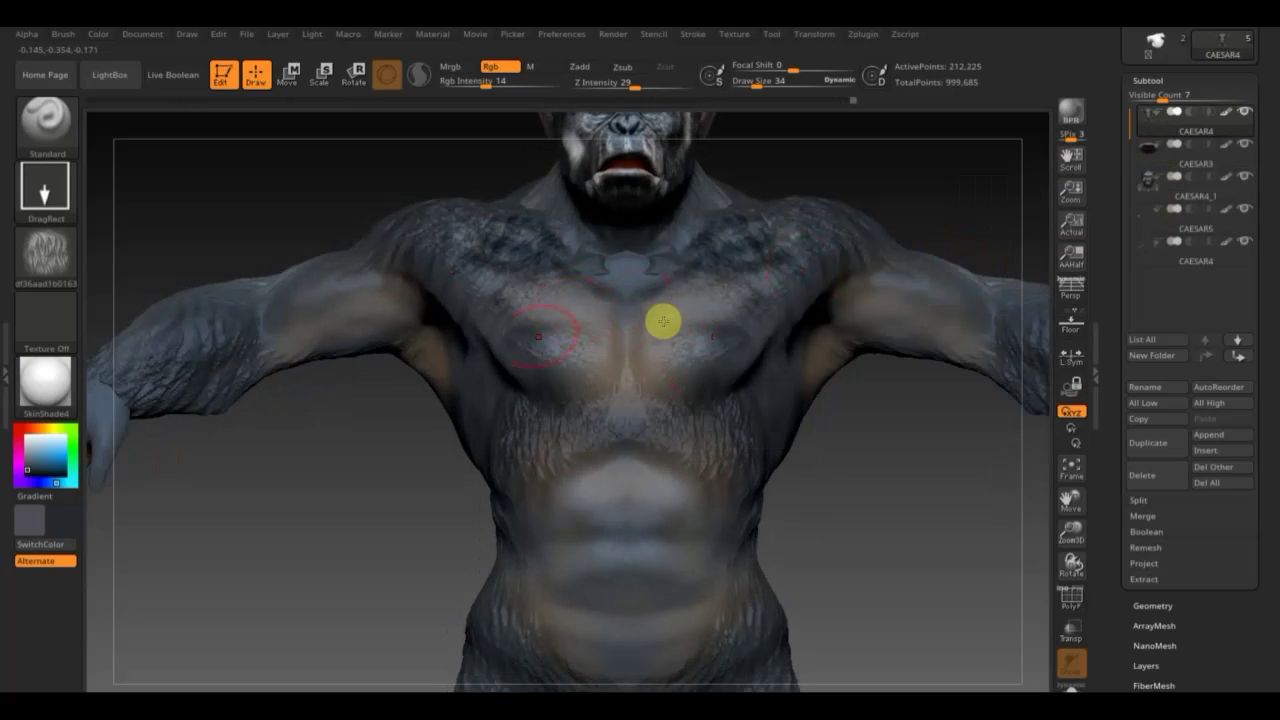
{"action": "left_click_drag", "start_coordinate": [494, 87], "coordinate": [502, 87]}
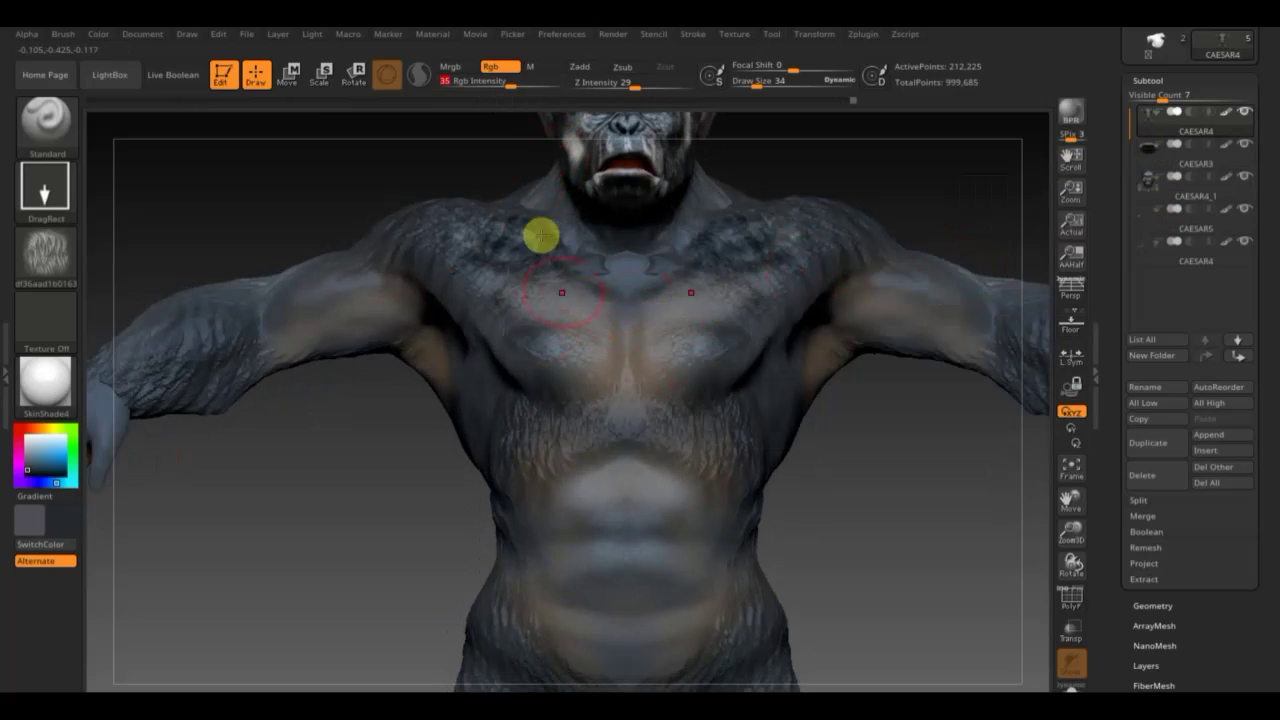
{"action": "left_click_drag", "start_coordinate": [548, 287], "coordinate": [526, 246]}
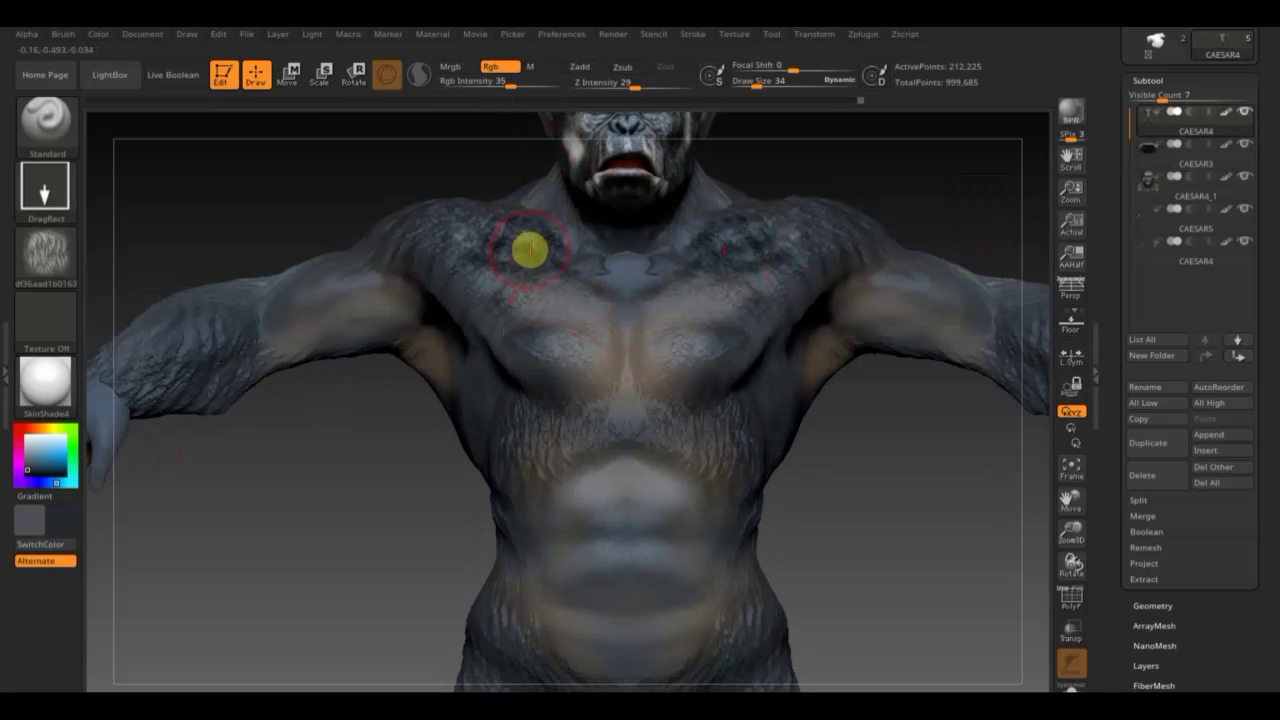
{"action": "left_click_drag", "start_coordinate": [512, 87], "coordinate": [551, 87]}
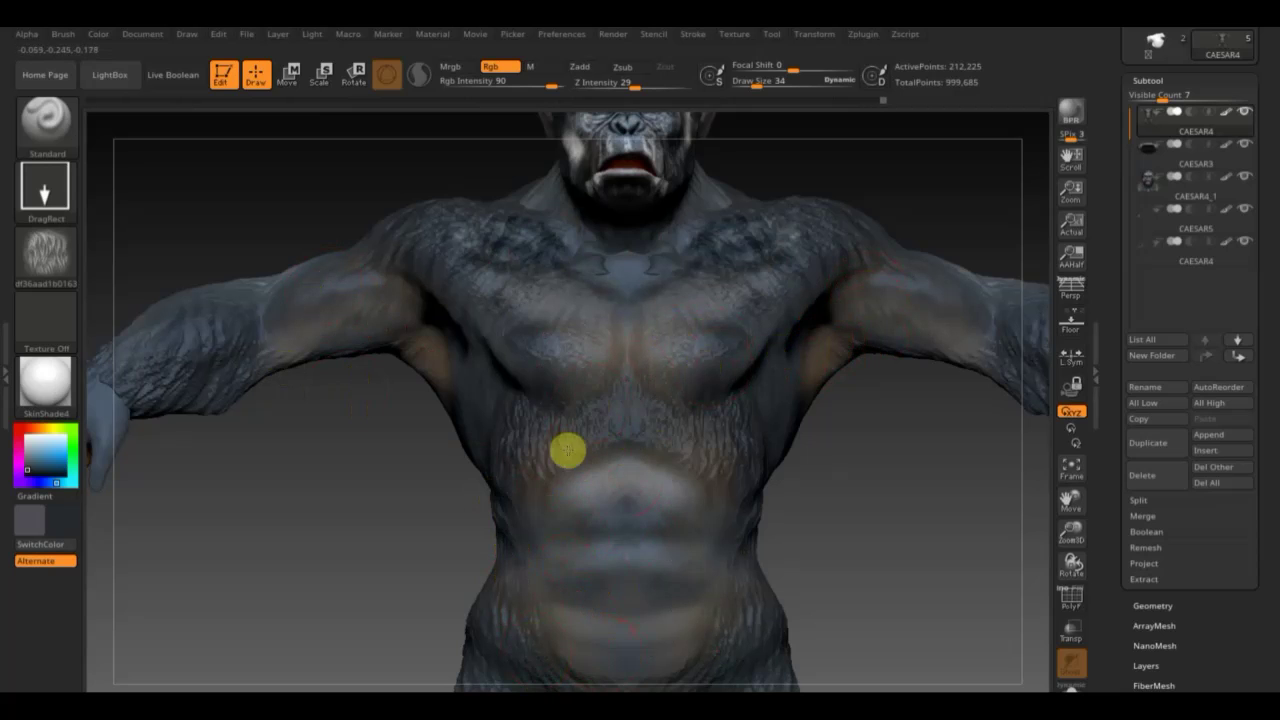
{"action": "mouse_move", "coordinate": [840, 514]}
{"action": "left_mouse_down", "text": "alt"}
{"action": "mouse_move", "coordinate": [787, 301]}
{"action": "mouse_move", "coordinate": [834, 326]}
{"action": "left_mouse_up", "text": "alt"}
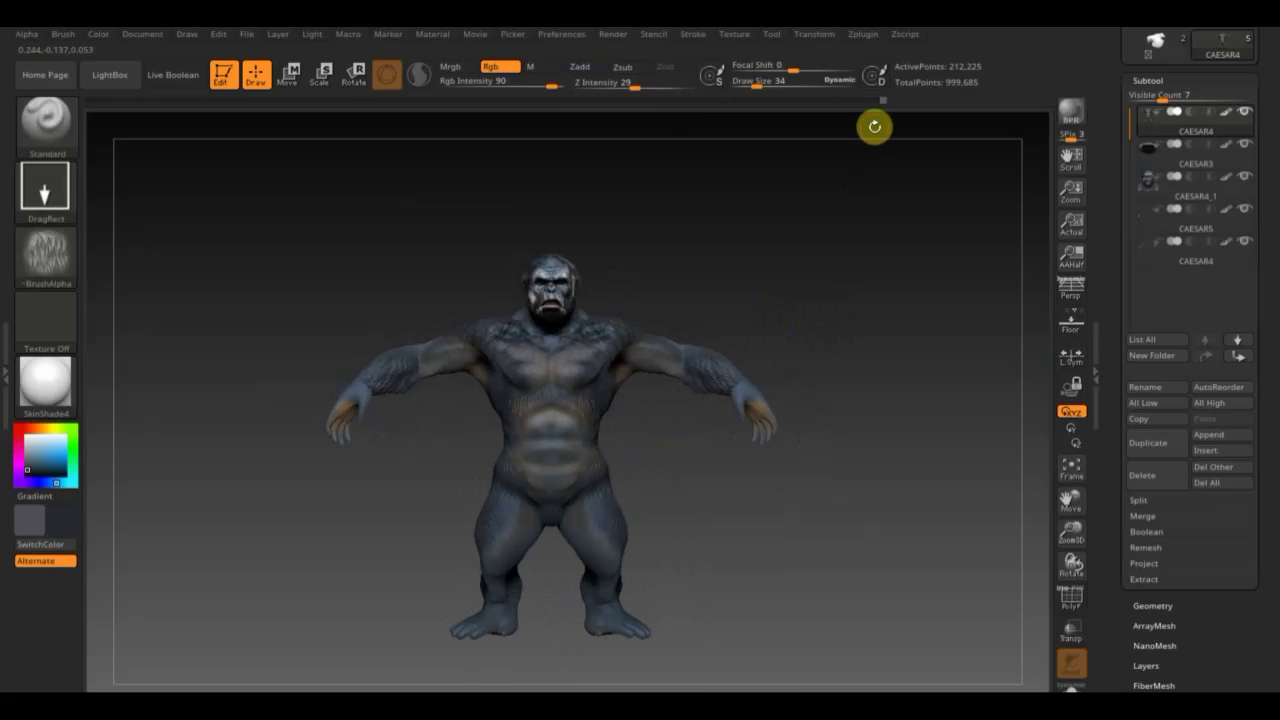
Enlarge the brush to 81, sample skin and blue-grey colours, and zoom in on the torso.
{"action": "left_click_drag", "start_coordinate": [757, 82], "coordinate": [767, 82]}
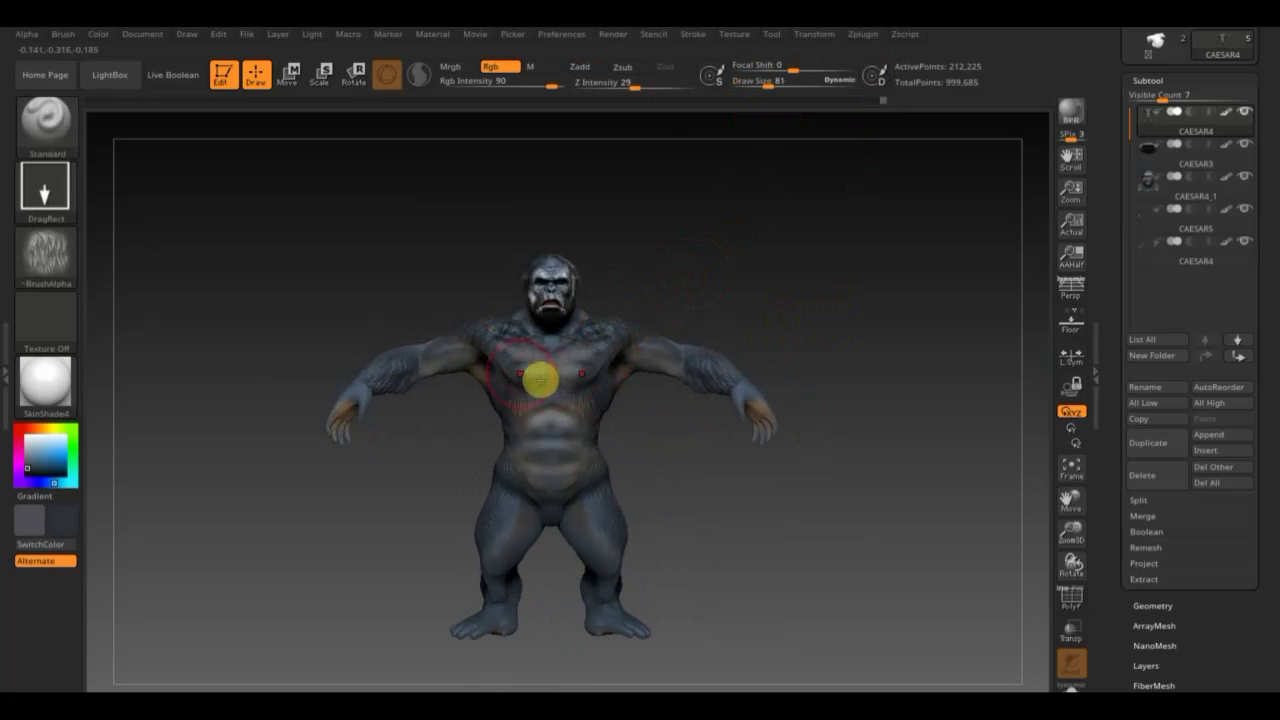
{"action": "key", "text": "c"}
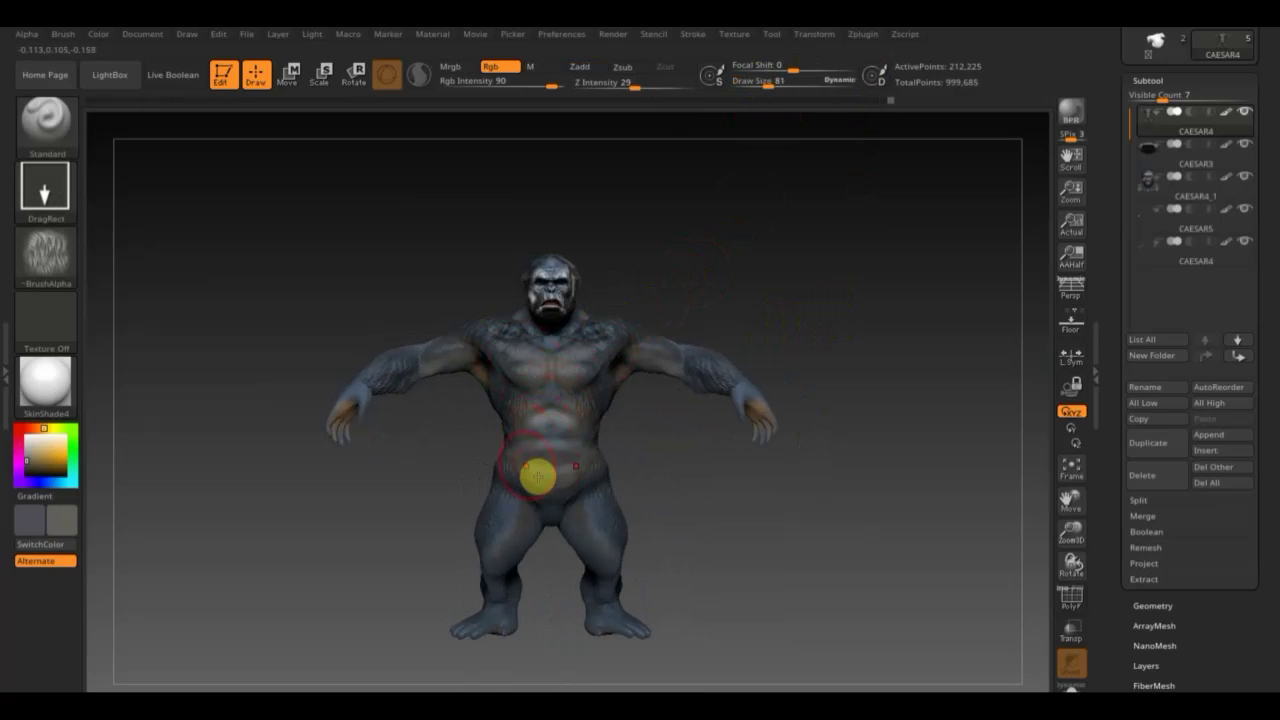
{"action": "key", "text": "c"}
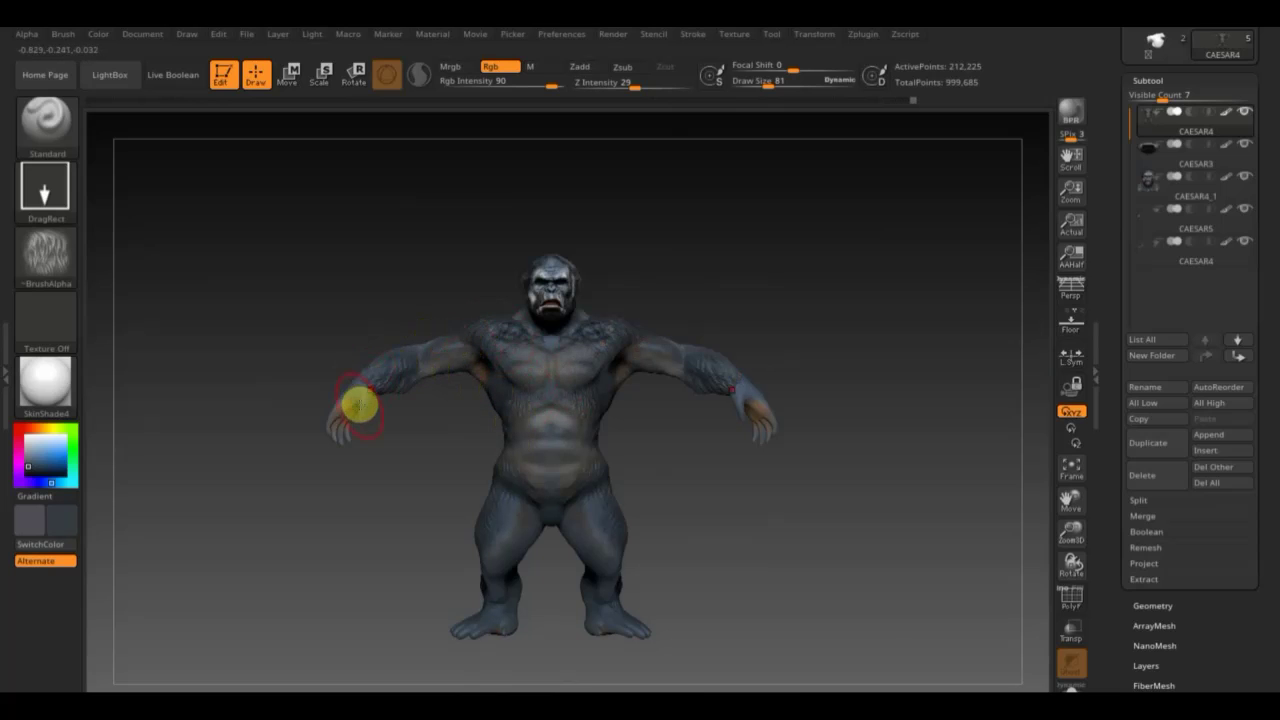
{"action": "left_click_drag", "start_coordinate": [347, 407], "coordinate": [383, 360]}
{"action": "mouse_move", "coordinate": [406, 454]}
{"action": "left_mouse_down", "text": "alt"}
{"action": "mouse_move", "coordinate": [452, 544]}
{"action": "mouse_move", "coordinate": [471, 509]}
{"action": "left_mouse_up", "text": "alt"}
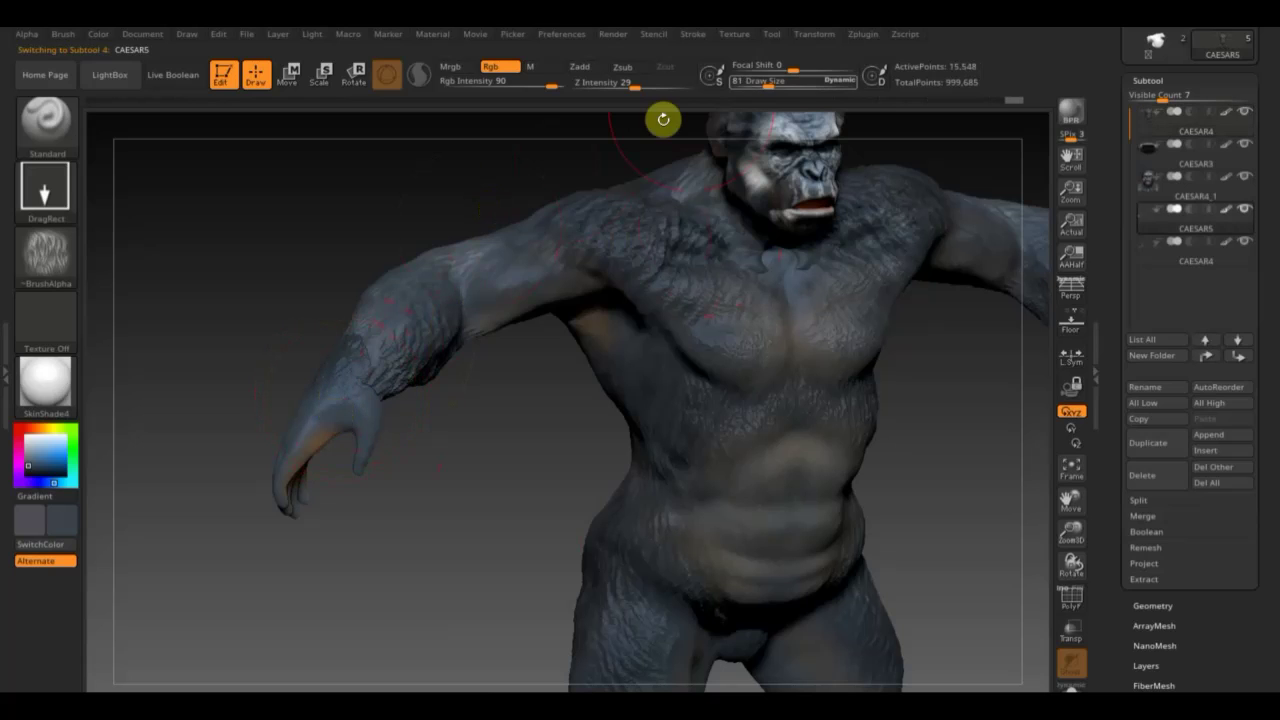
Shrink the brush to 31 and drop CAESAR5 to its lowest subdivision level.
{"action": "left_click_drag", "start_coordinate": [762, 90], "coordinate": [751, 89]}
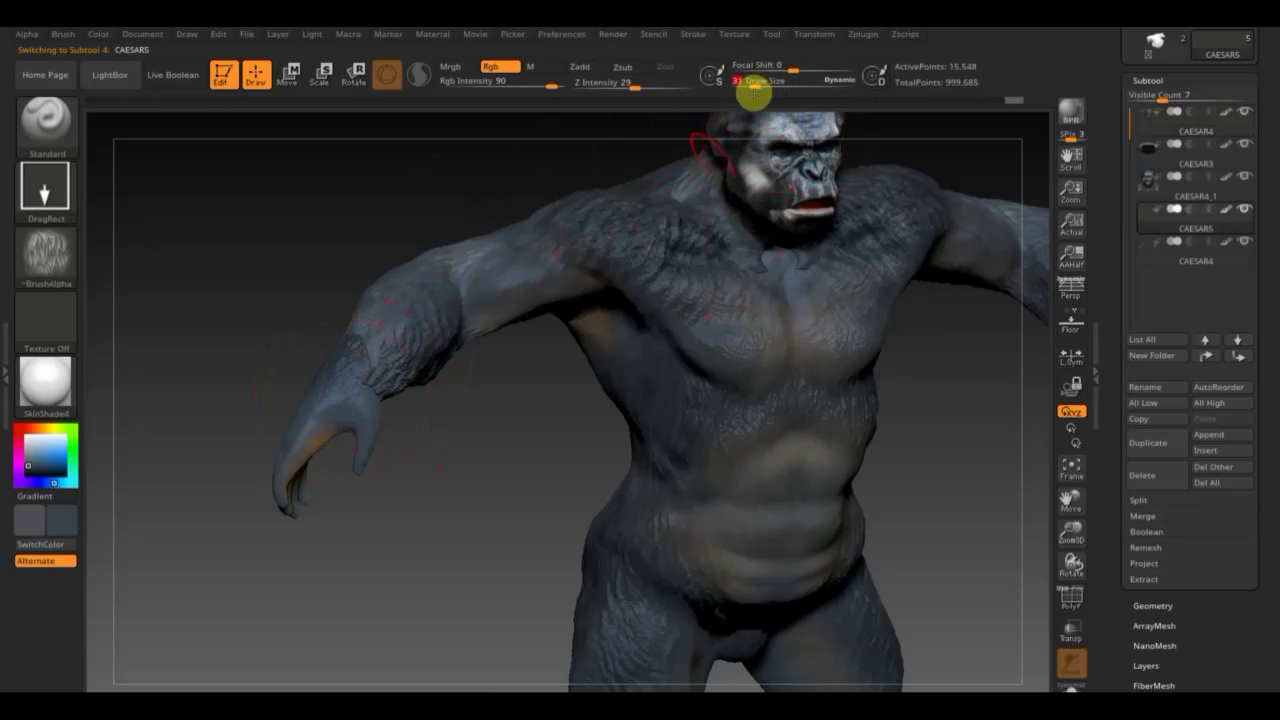
{"action": "left_click", "coordinate": [1171, 606]}
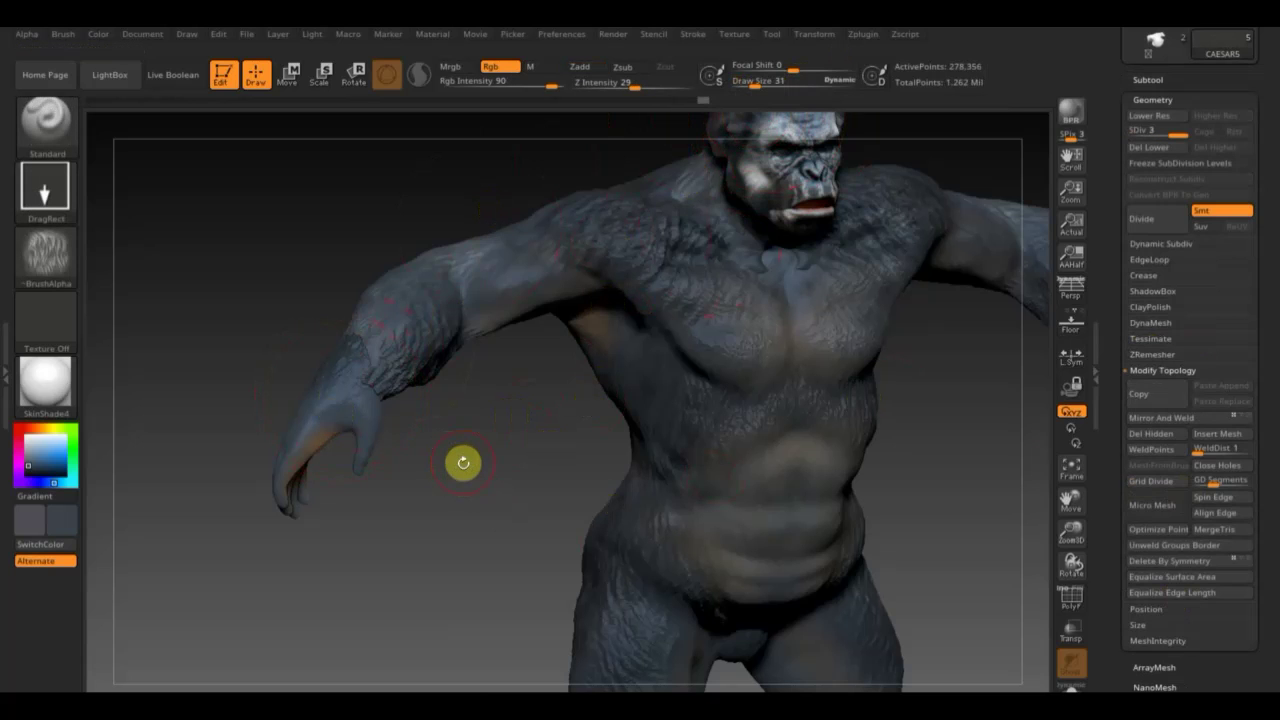
{"action": "left_click_drag", "start_coordinate": [463, 462], "coordinate": [494, 491]}
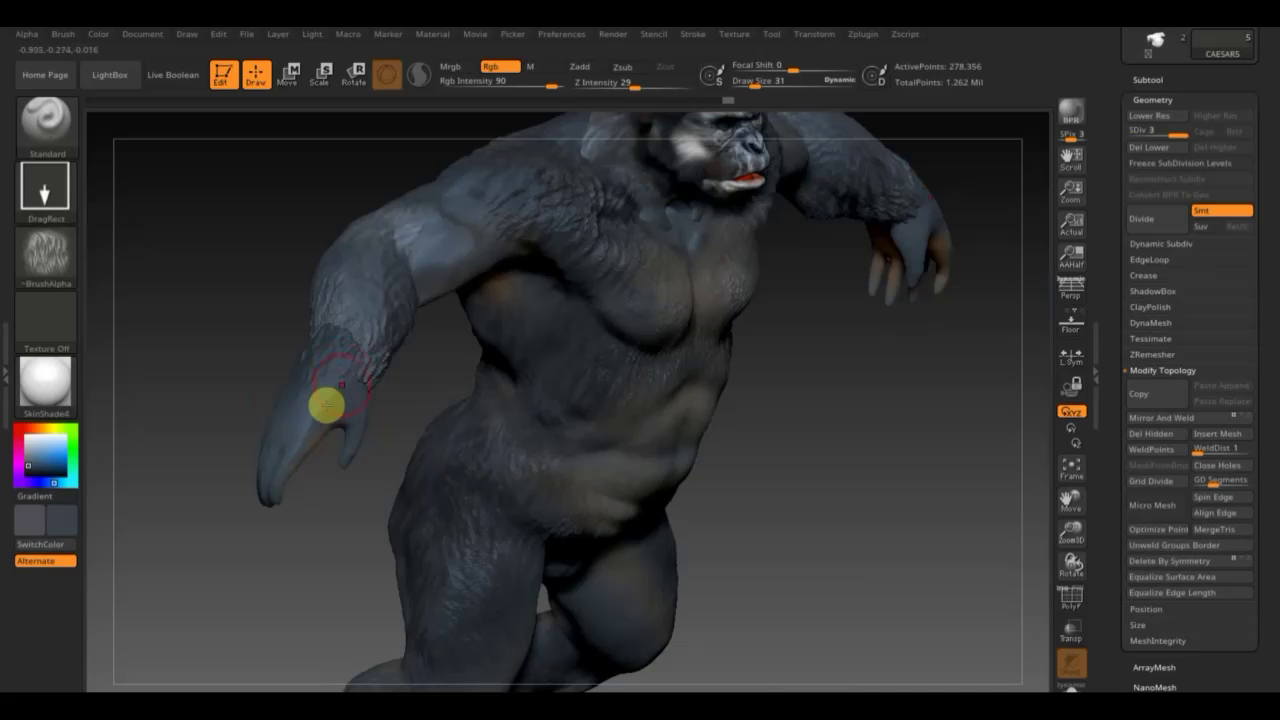
{"action": "mouse_move", "coordinate": [350, 389]}
{"action": "left_mouse_down"}
{"action": "mouse_move", "coordinate": [357, 486]}
{"action": "mouse_move", "coordinate": [330, 436]}
{"action": "left_mouse_up"}
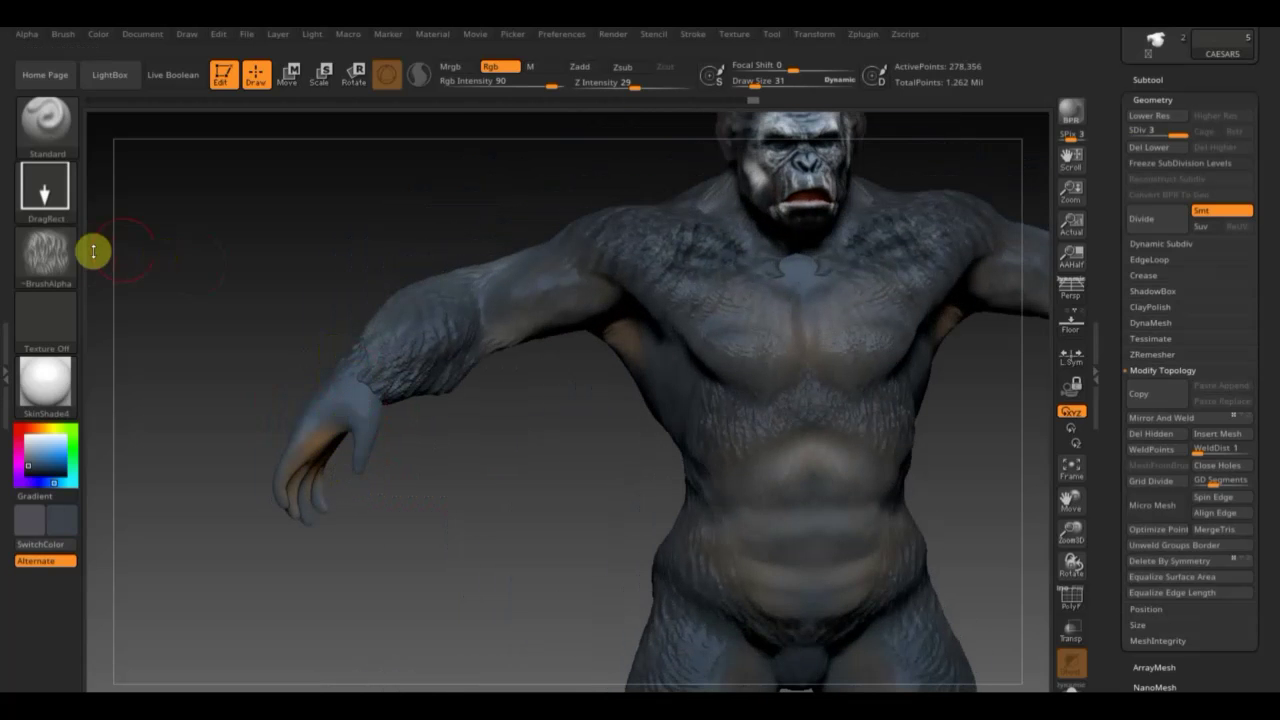
{"action": "left_click", "coordinate": [548, 110]}
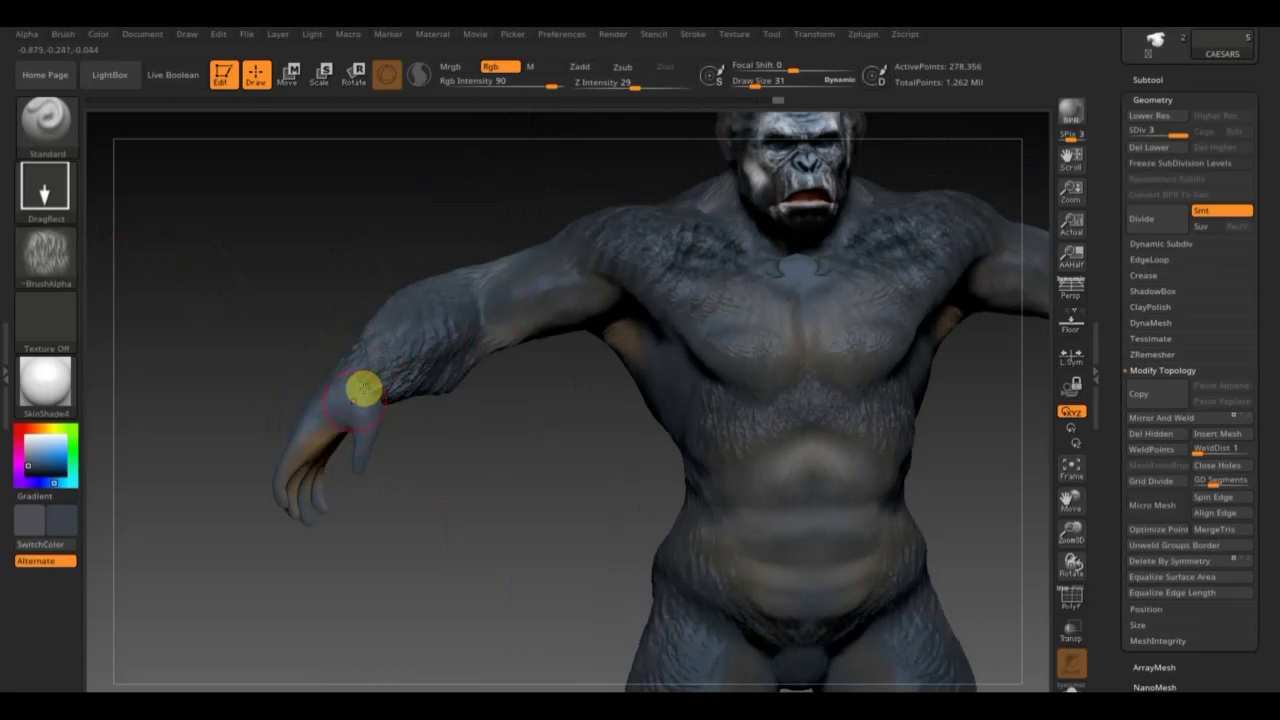
{"action": "left_click", "coordinate": [1150, 130]}
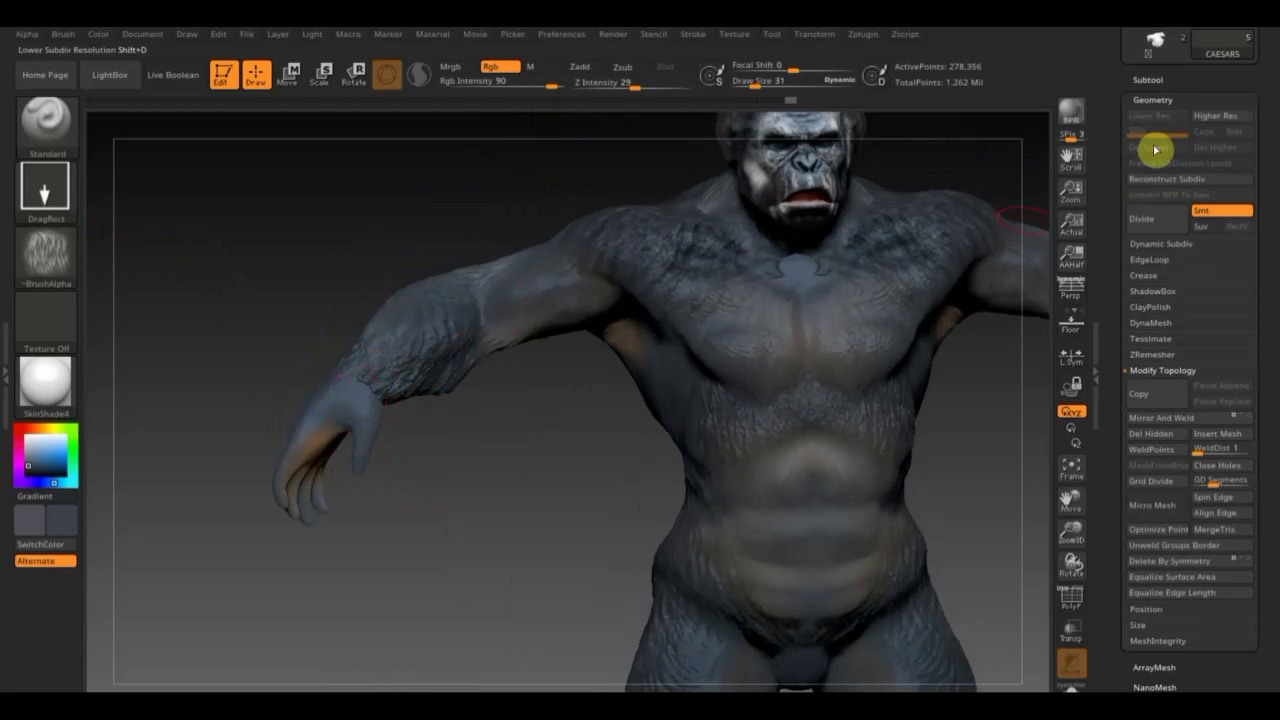
{"action": "left_click", "coordinate": [1163, 86]}
{"action": "mouse_move", "coordinate": [1190, 250]}
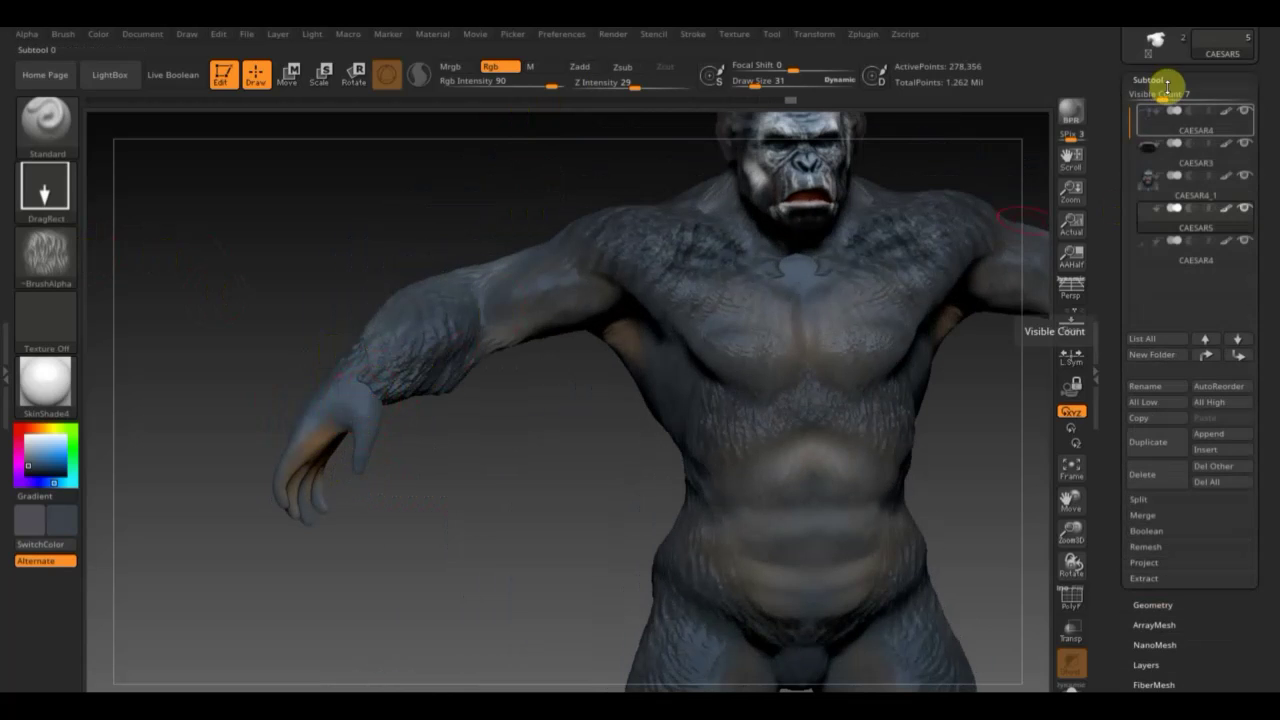
Turn on Zadd, smooth the forearm on the left, then frame the whole gorilla.
{"action": "left_click", "coordinate": [1152, 250]}
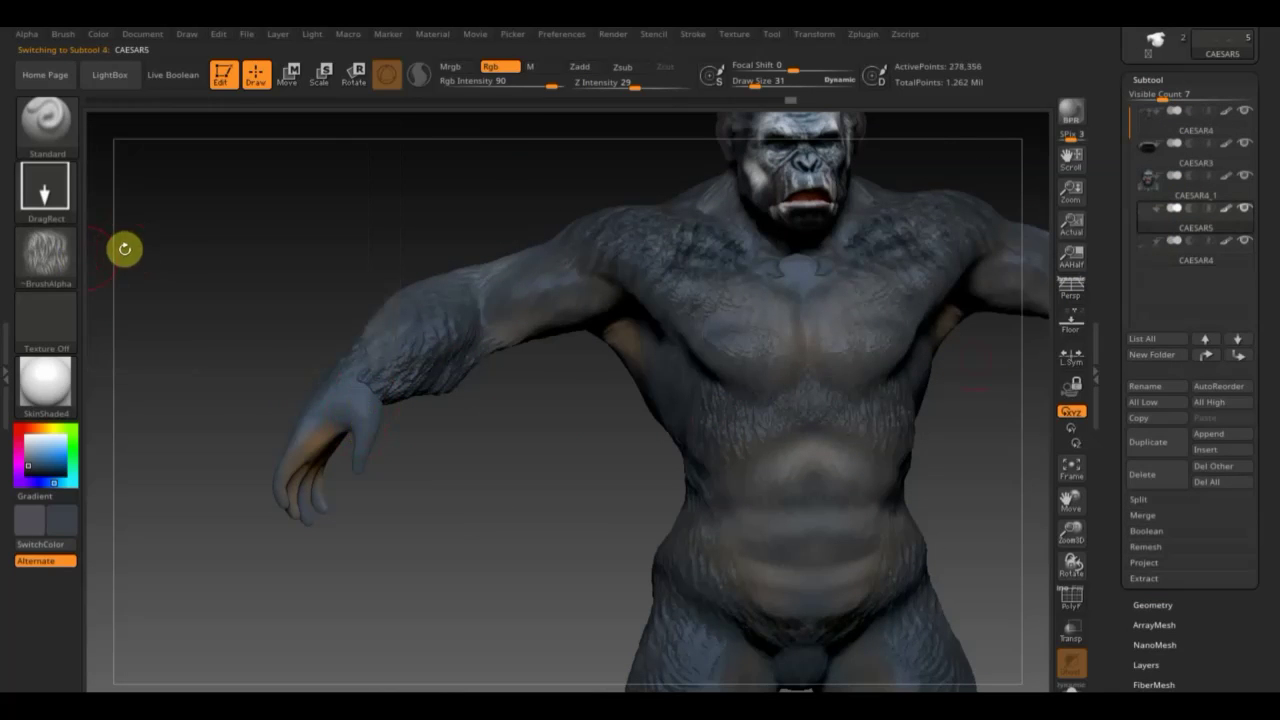
{"action": "left_click", "coordinate": [586, 69]}
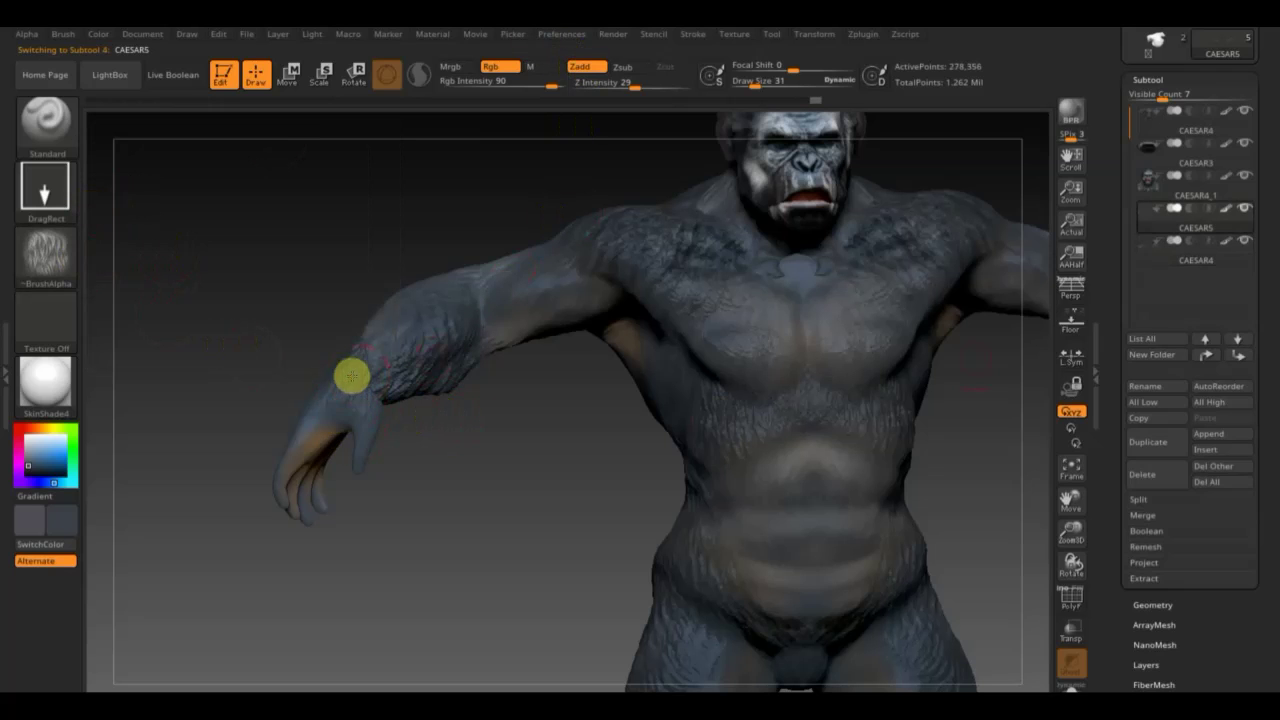
{"action": "left_click_drag", "start_coordinate": [254, 306], "coordinate": [330, 362]}
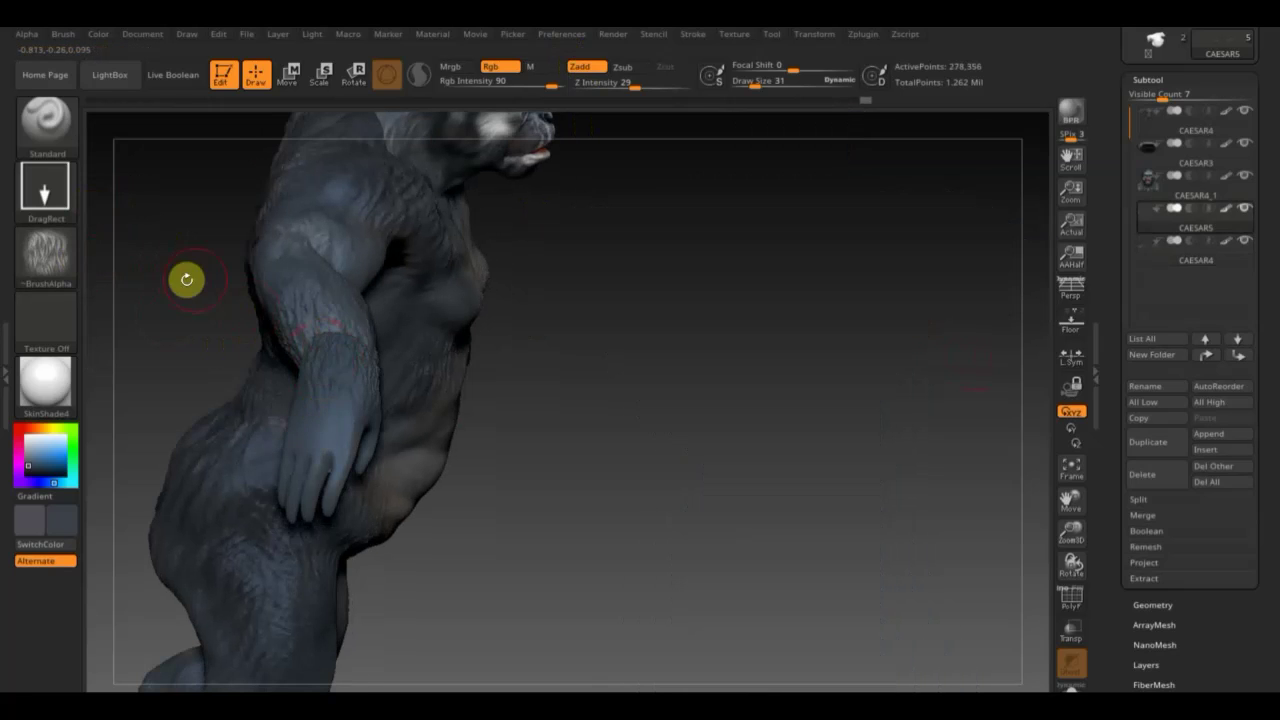
{"action": "left_click_drag", "start_coordinate": [186, 277], "coordinate": [303, 351]}
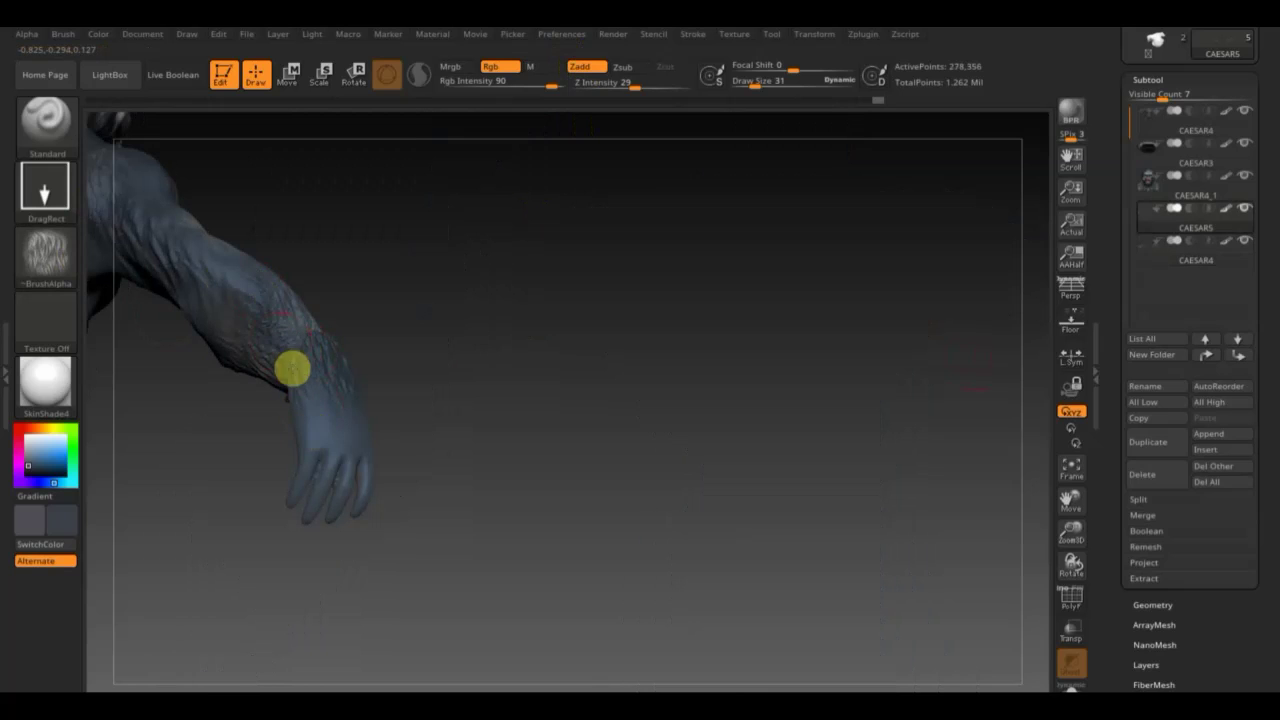
{"action": "mouse_move", "coordinate": [486, 394]}
{"action": "left_mouse_down"}
{"action": "mouse_move", "coordinate": [421, 371]}
{"action": "mouse_move", "coordinate": [446, 409]}
{"action": "mouse_move", "coordinate": [305, 391]}
{"action": "left_mouse_up"}
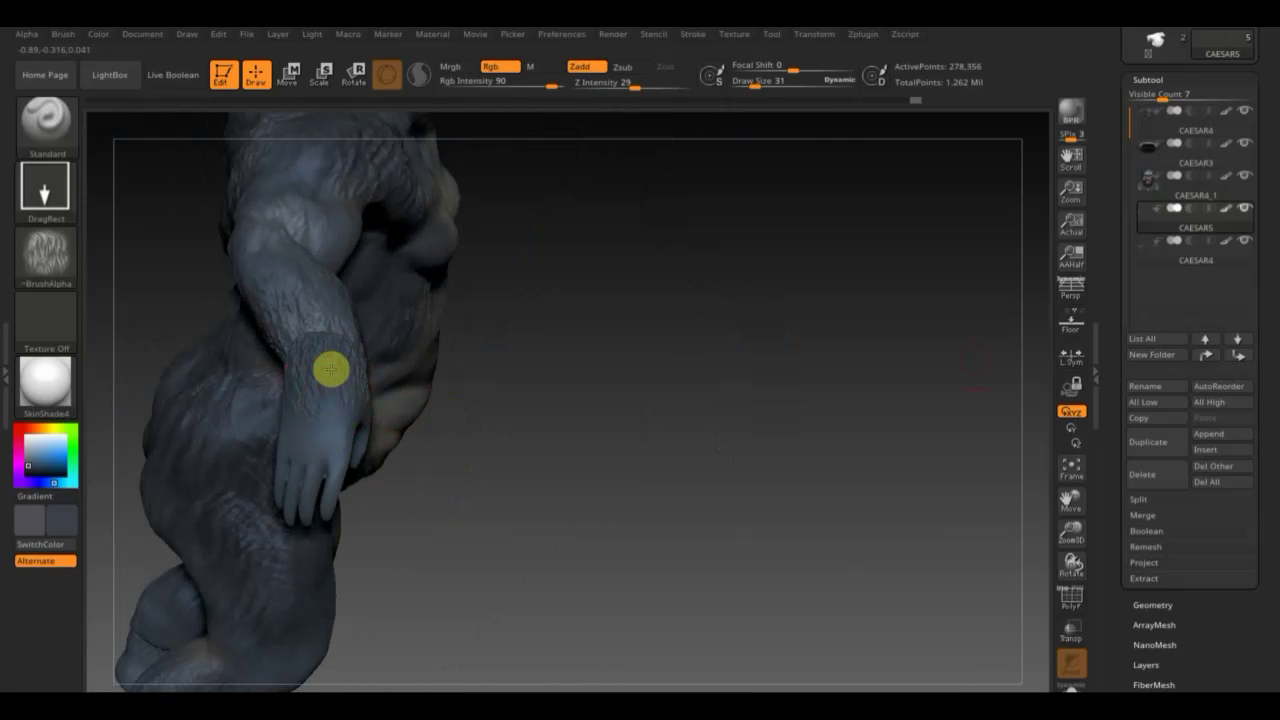
{"action": "mouse_move", "coordinate": [408, 403]}
{"action": "left_mouse_down"}
{"action": "mouse_move", "coordinate": [634, 394]}
{"action": "mouse_move", "coordinate": [569, 366]}
{"action": "mouse_move", "coordinate": [546, 436]}
{"action": "left_mouse_up"}
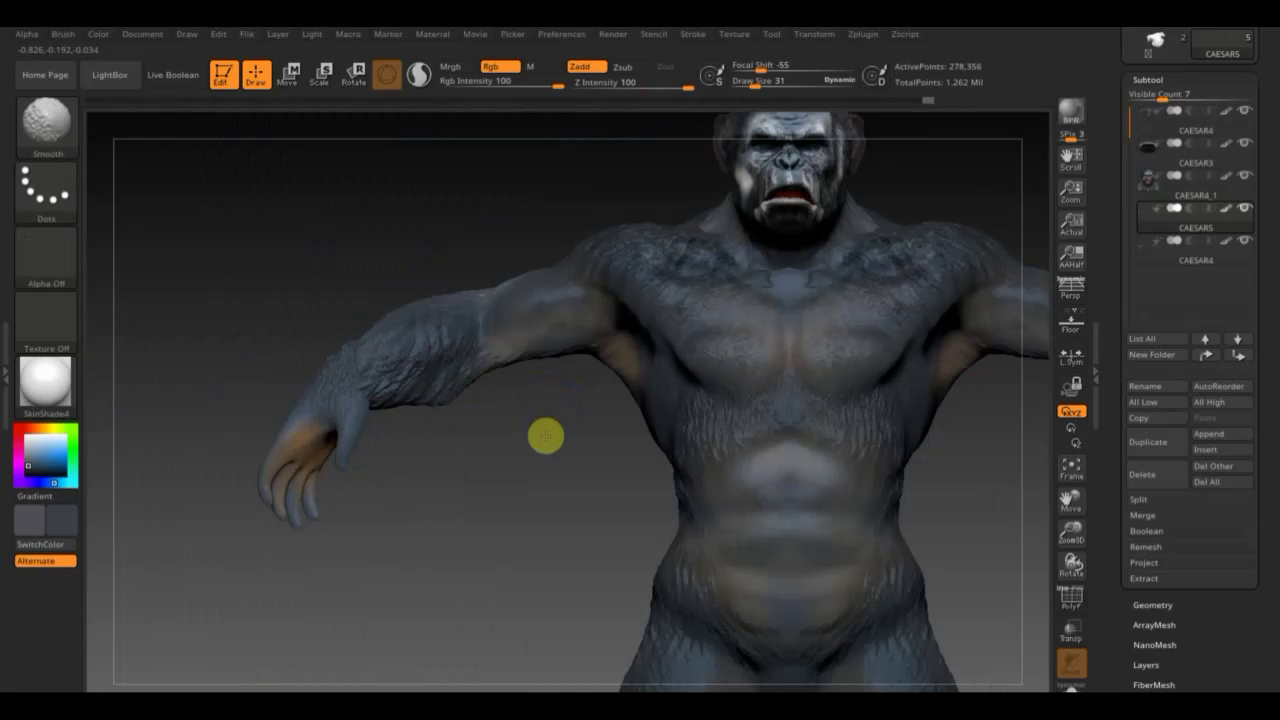
{"action": "left_click", "coordinate": [512, 463]}
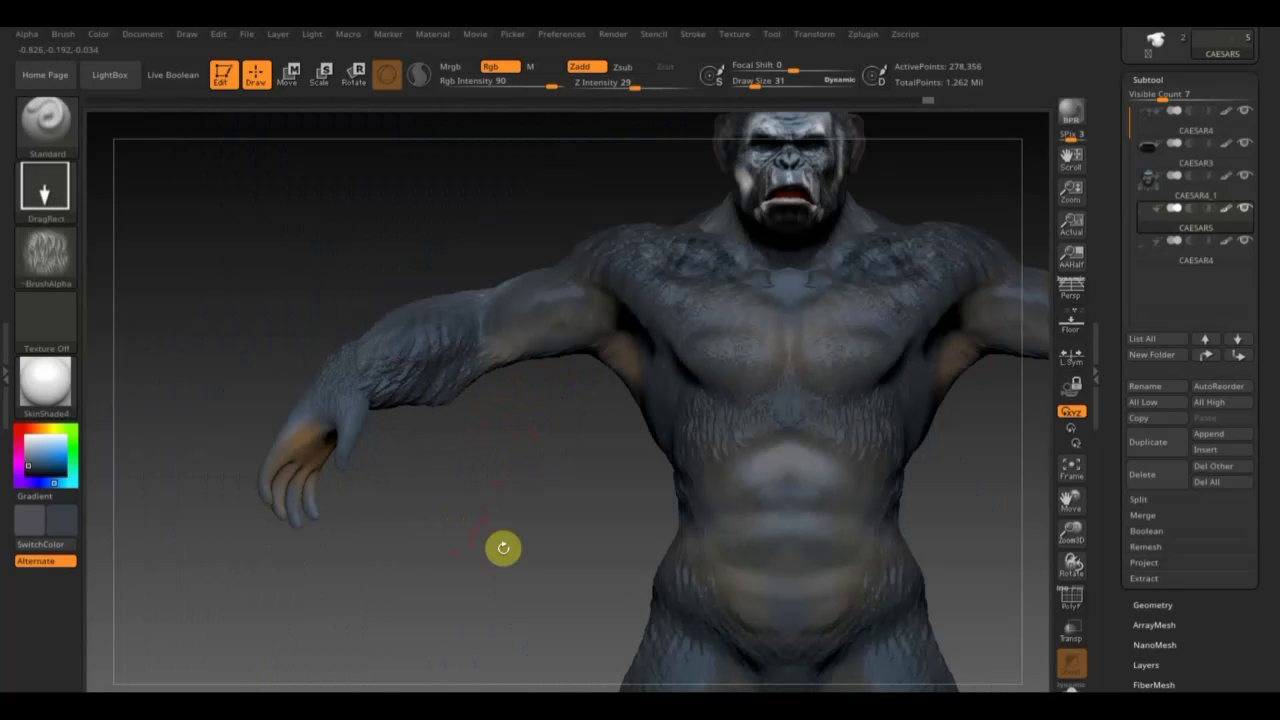
{"action": "key", "text": "f"}
{"action": "mouse_move", "coordinate": [692, 546]}
{"action": "left_mouse_down"}
{"action": "mouse_move", "coordinate": [689, 517]}
{"action": "mouse_move", "coordinate": [709, 540]}
{"action": "mouse_move", "coordinate": [695, 520]}
{"action": "mouse_move", "coordinate": [654, 549]}
{"action": "mouse_move", "coordinate": [609, 551]}
{"action": "mouse_move", "coordinate": [767, 522]}
{"action": "mouse_move", "coordinate": [731, 517]}
{"action": "mouse_move", "coordinate": [757, 523]}
{"action": "left_mouse_up"}
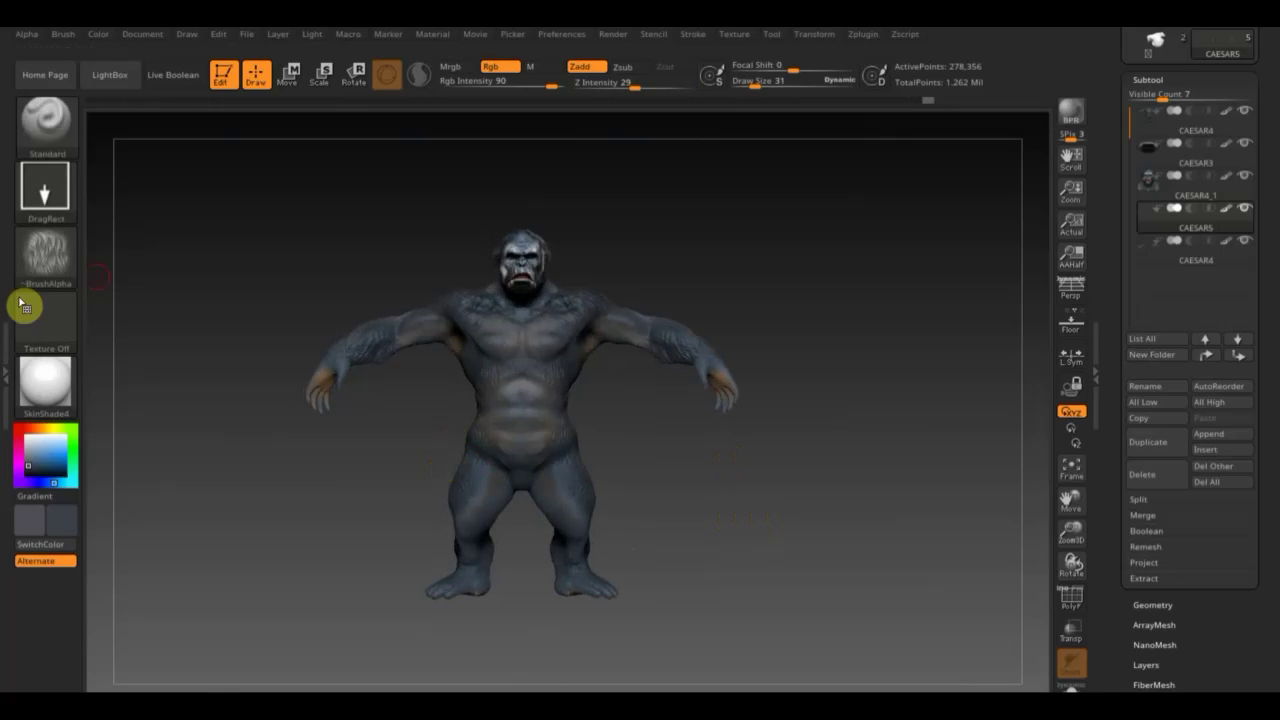
Switch the brush to a FreeHand stroke with Alpha Off.
{"action": "left_click", "coordinate": [45, 205]}
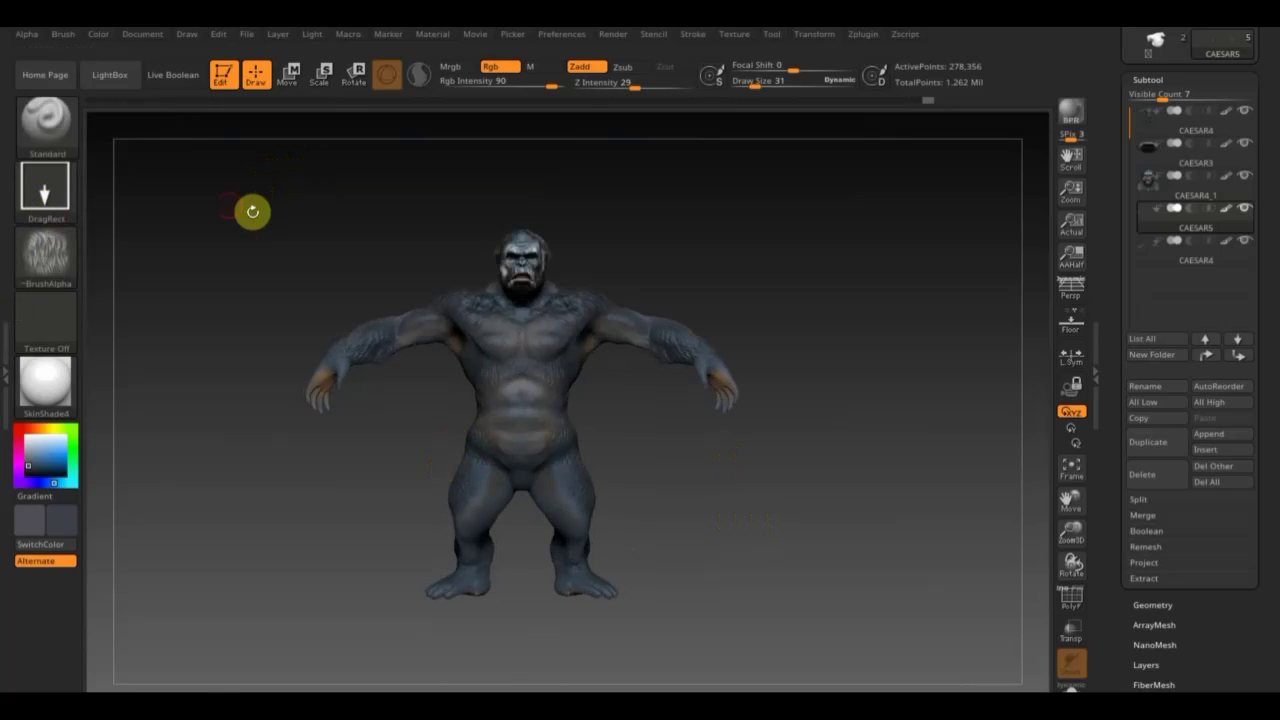
{"action": "left_click", "coordinate": [55, 192]}
{"action": "left_click", "coordinate": [262, 210]}
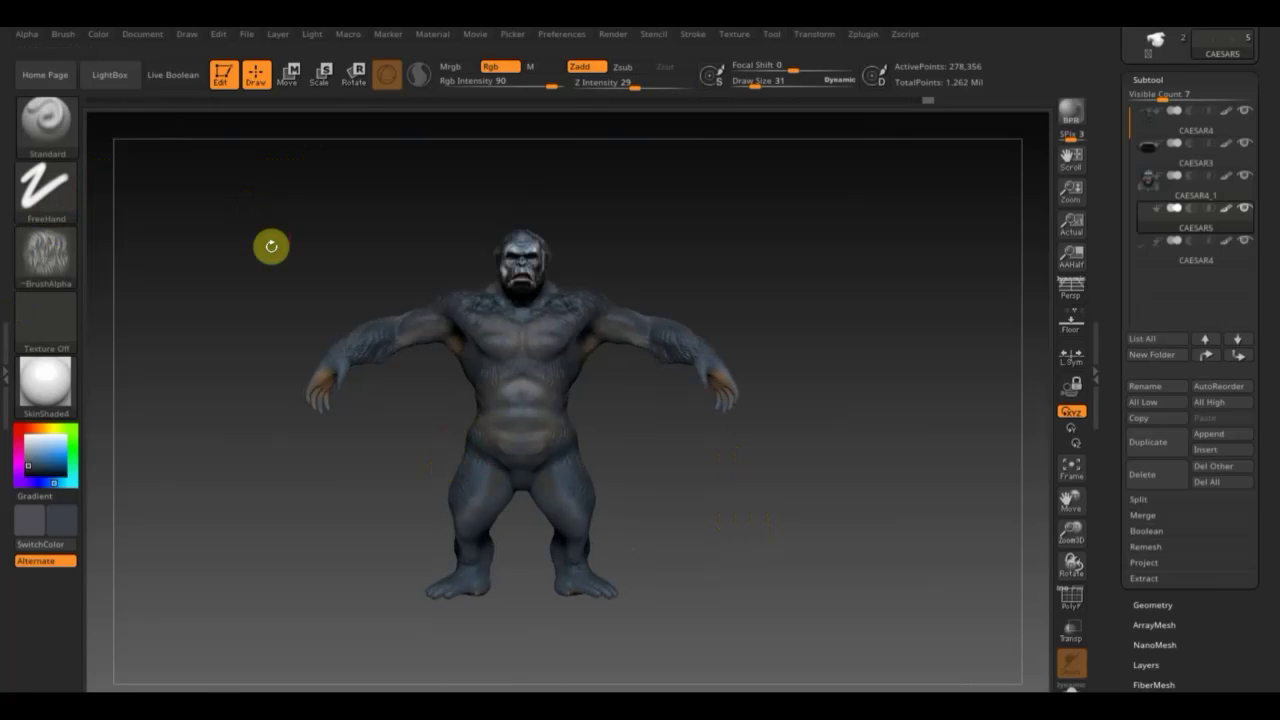
{"action": "left_click", "coordinate": [90, 252]}
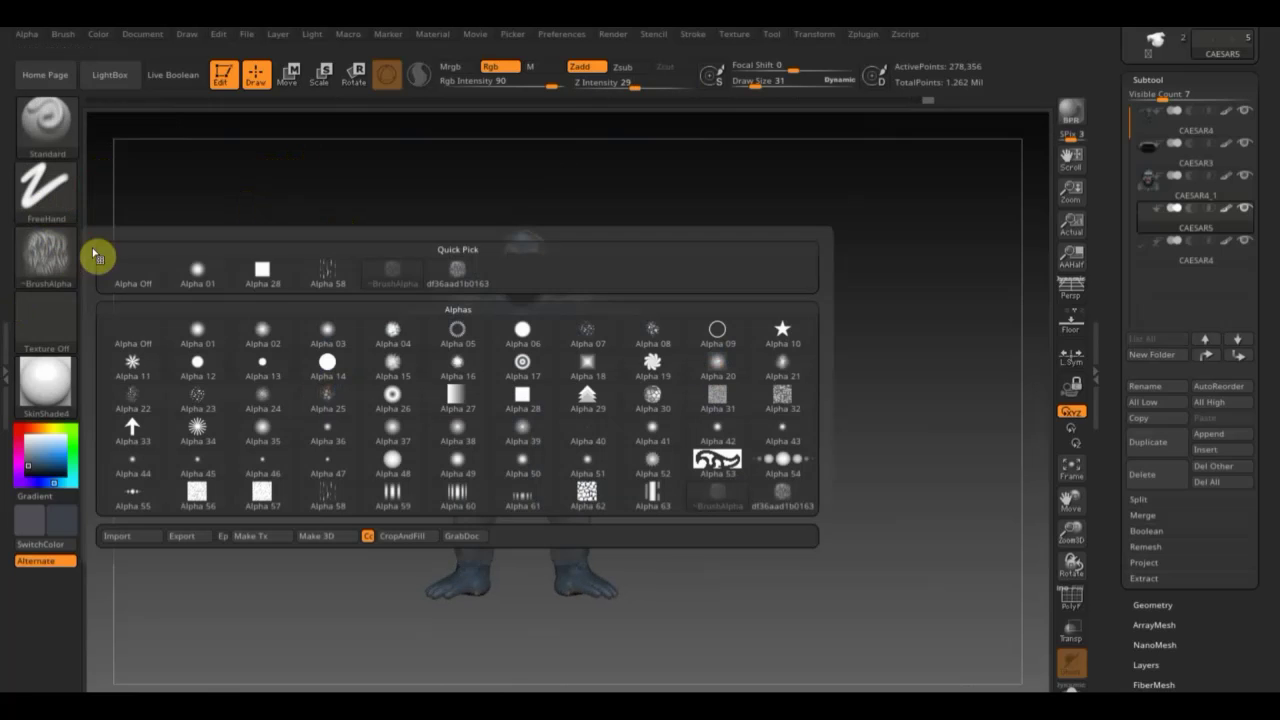
{"action": "left_click", "coordinate": [457, 270]}
{"action": "left_click", "coordinate": [45, 252]}
{"action": "left_click", "coordinate": [150, 272]}
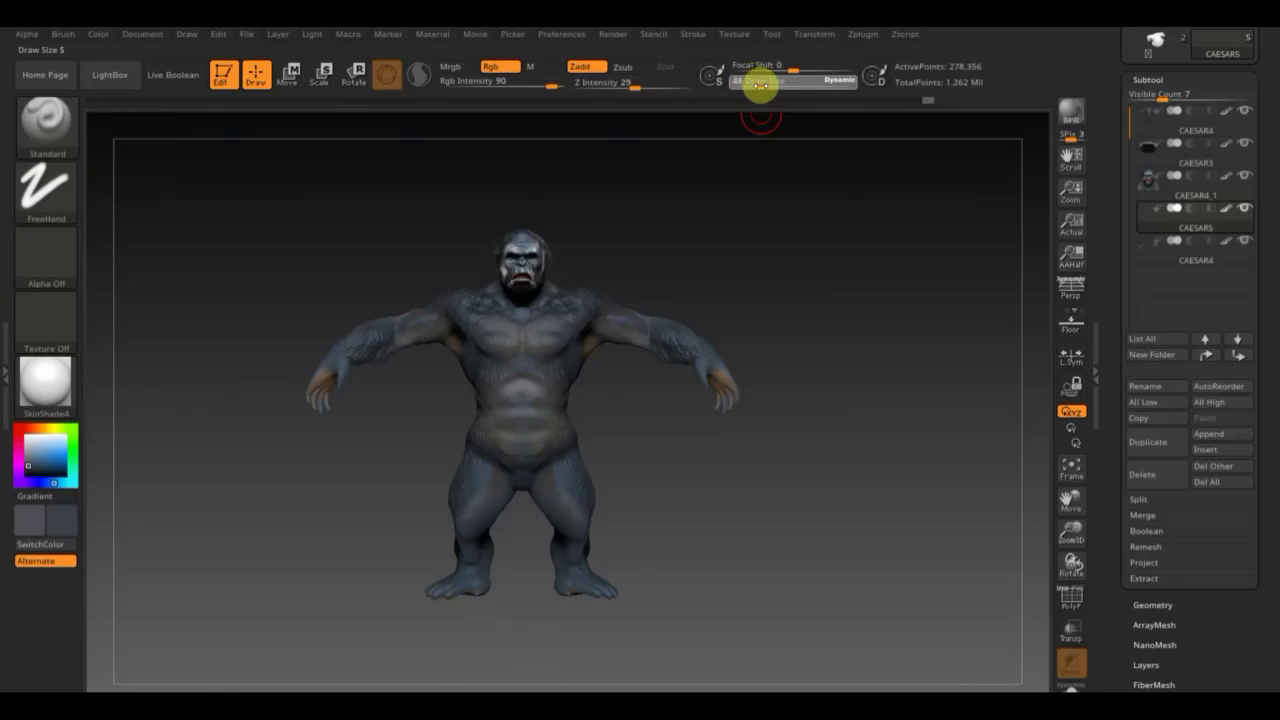
Set the draw size to 94 and make CAESAR4 the active subtool.
{"action": "left_click_drag", "start_coordinate": [770, 93], "coordinate": [762, 85]}
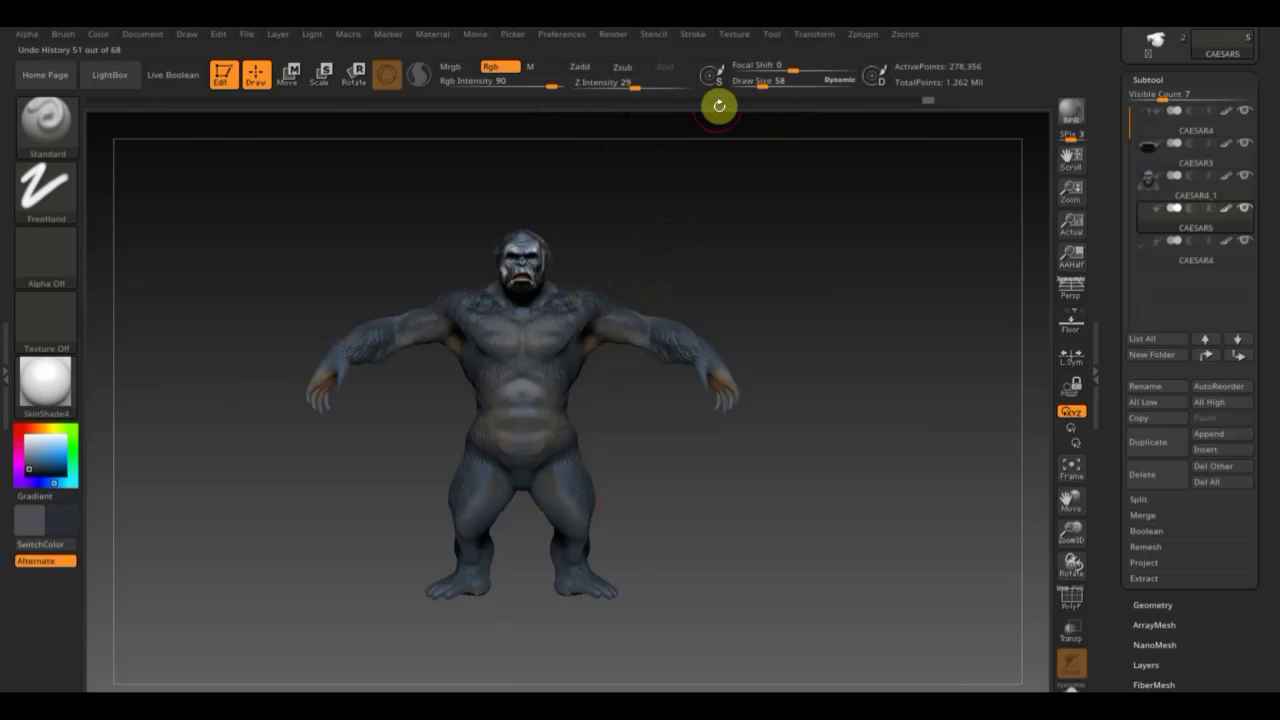
{"action": "left_click_drag", "start_coordinate": [761, 85], "coordinate": [768, 86]}
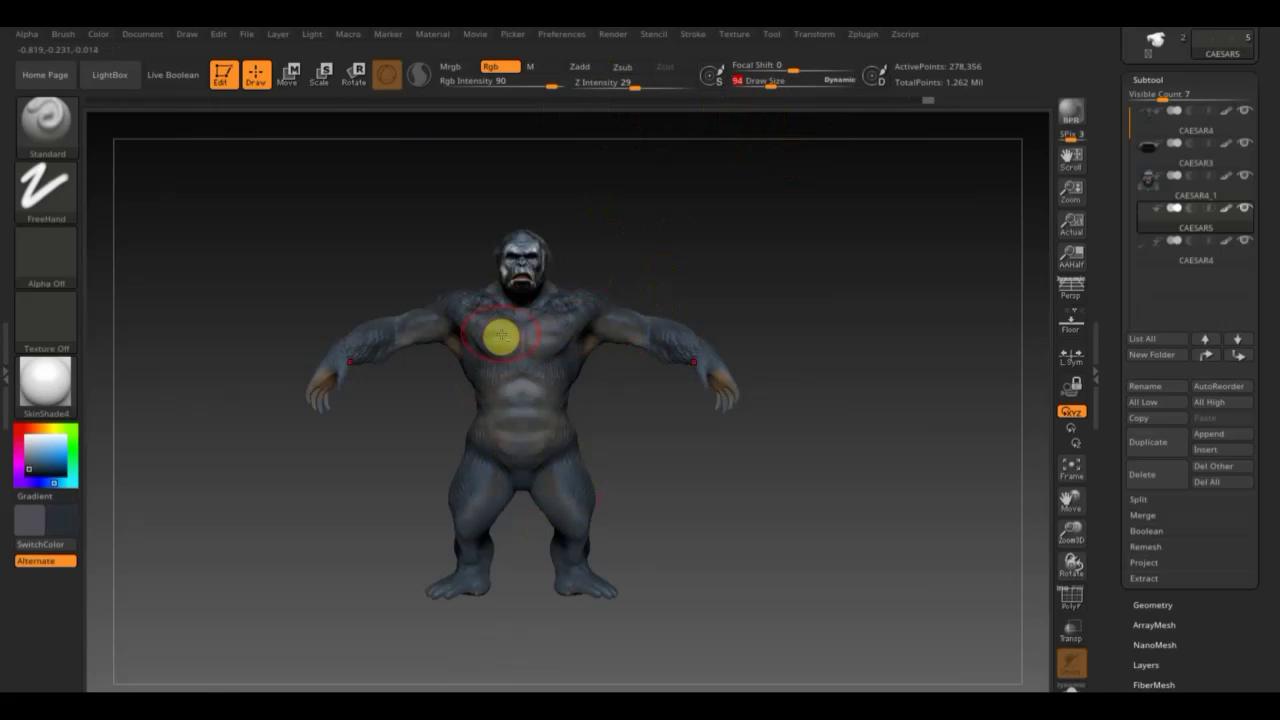
{"action": "left_click", "coordinate": [500, 335], "text": "alt"}
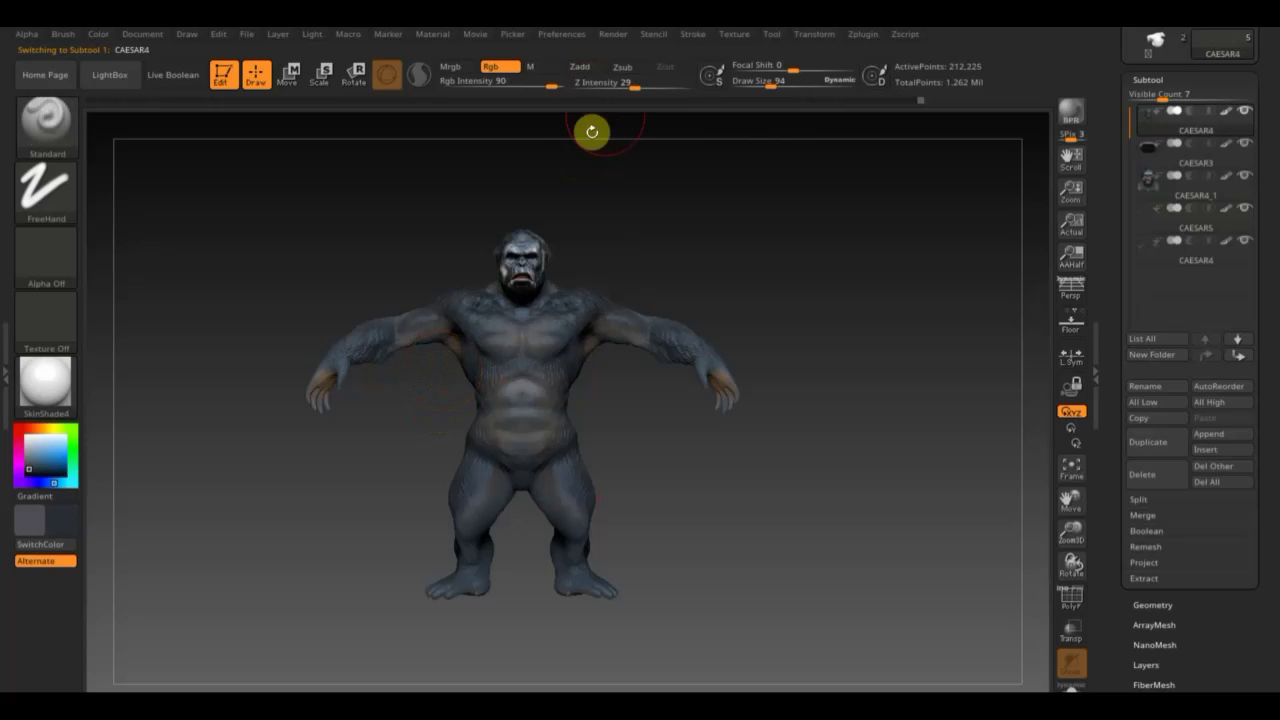
Lower Rgb Intensity to 18 and draw size to 51, test a dab on the belly, select CAESAR5.
{"action": "left_click_drag", "start_coordinate": [551, 86], "coordinate": [463, 103]}
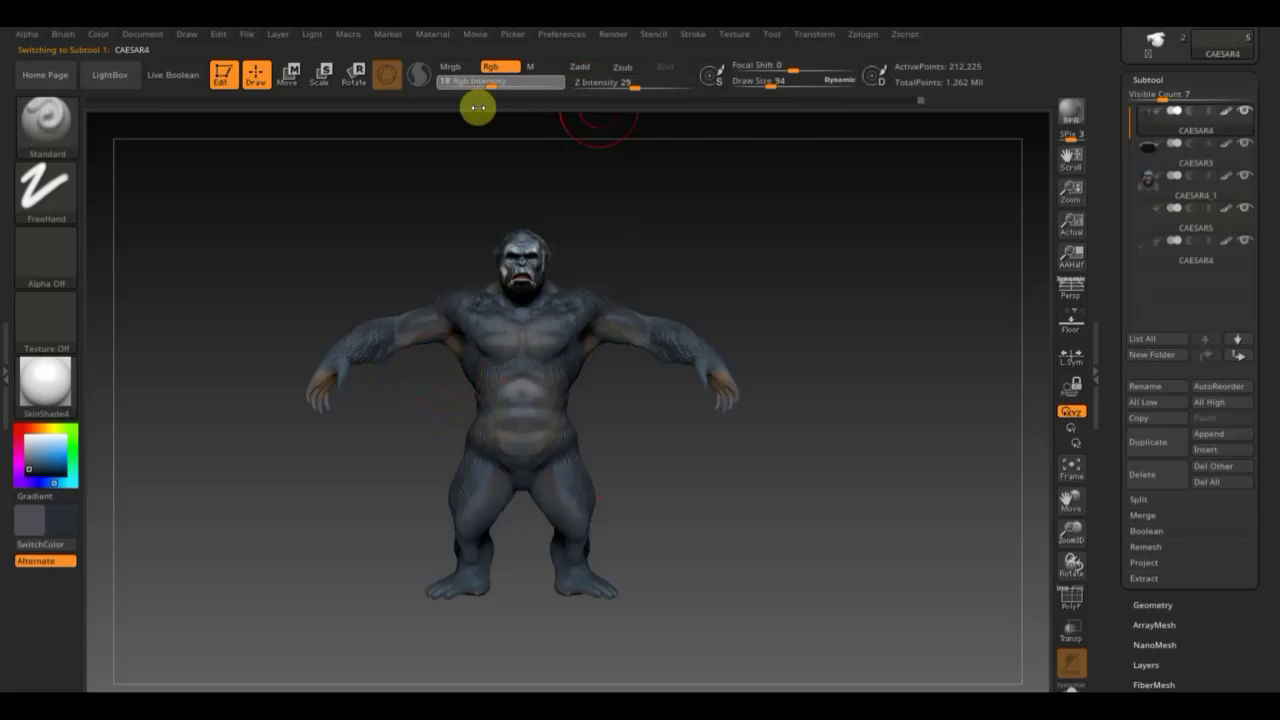
{"action": "left_click_drag", "start_coordinate": [772, 80], "coordinate": [765, 85]}
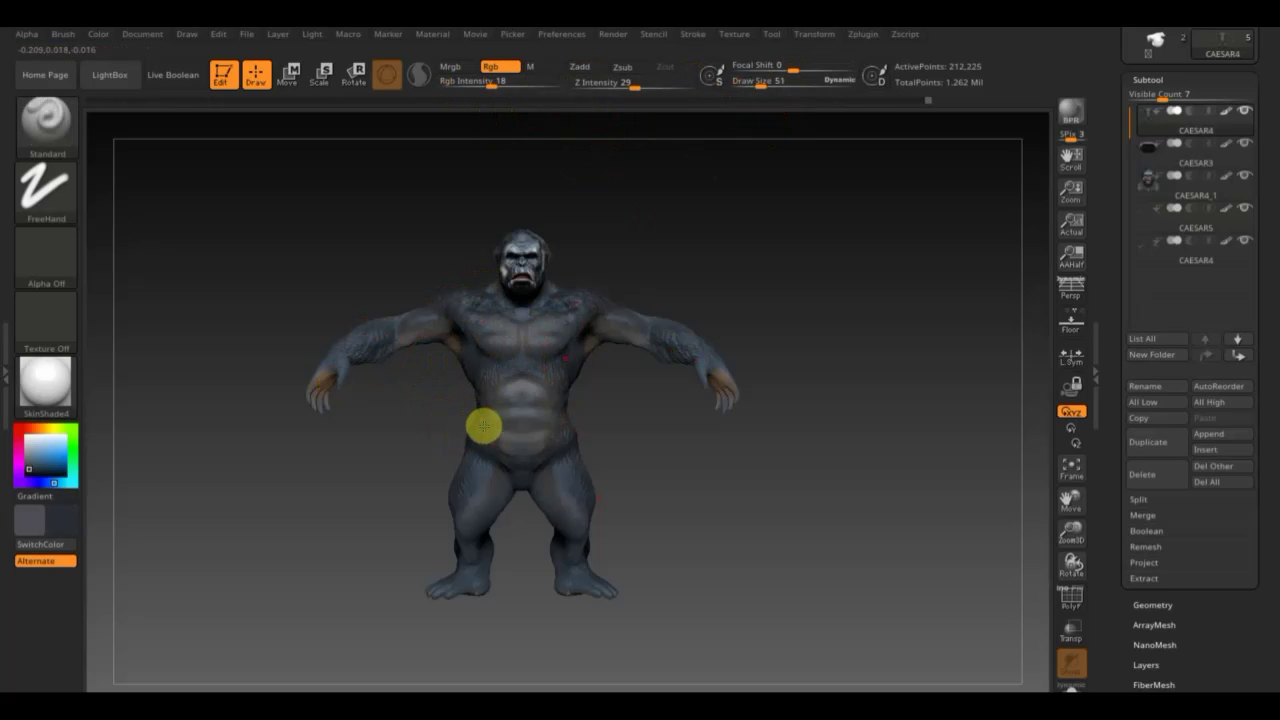
{"action": "left_click", "coordinate": [549, 410]}
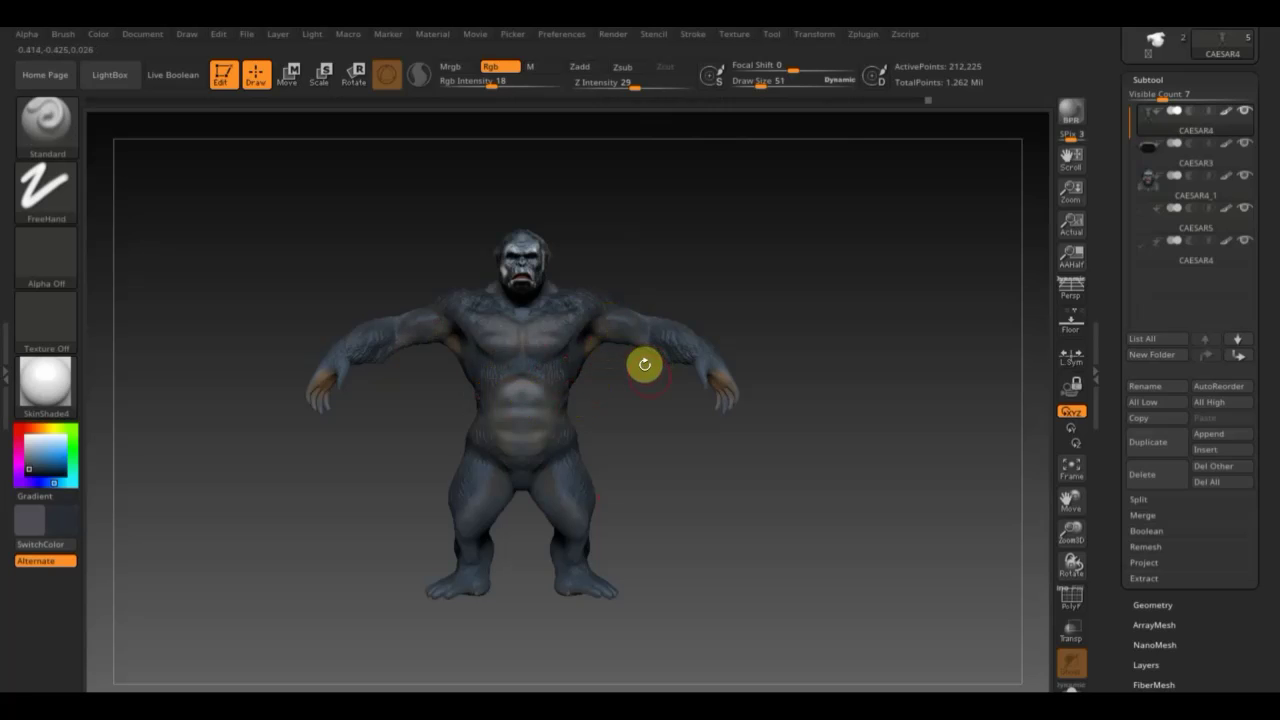
{"action": "mouse_move", "coordinate": [750, 370]}
{"action": "left_mouse_down"}
{"action": "mouse_move", "coordinate": [722, 376]}
{"action": "mouse_move", "coordinate": [714, 418]}
{"action": "left_mouse_up"}
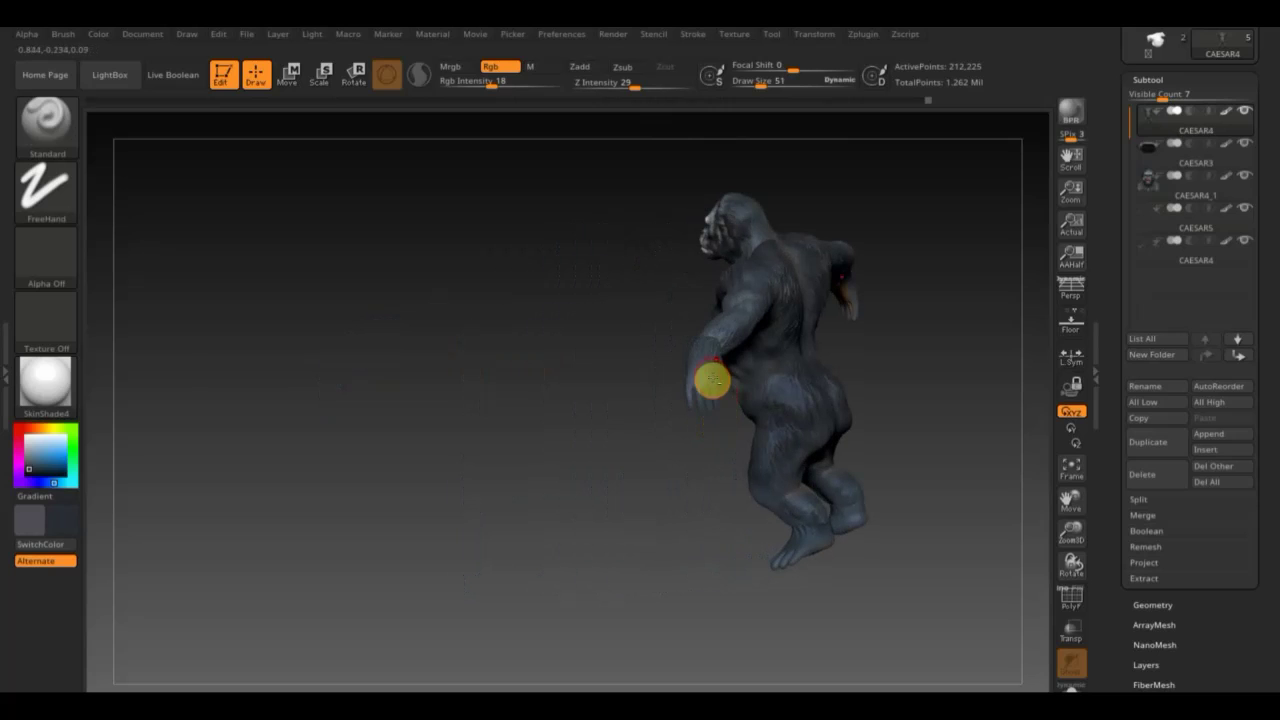
{"action": "left_click", "coordinate": [710, 377], "text": "alt"}
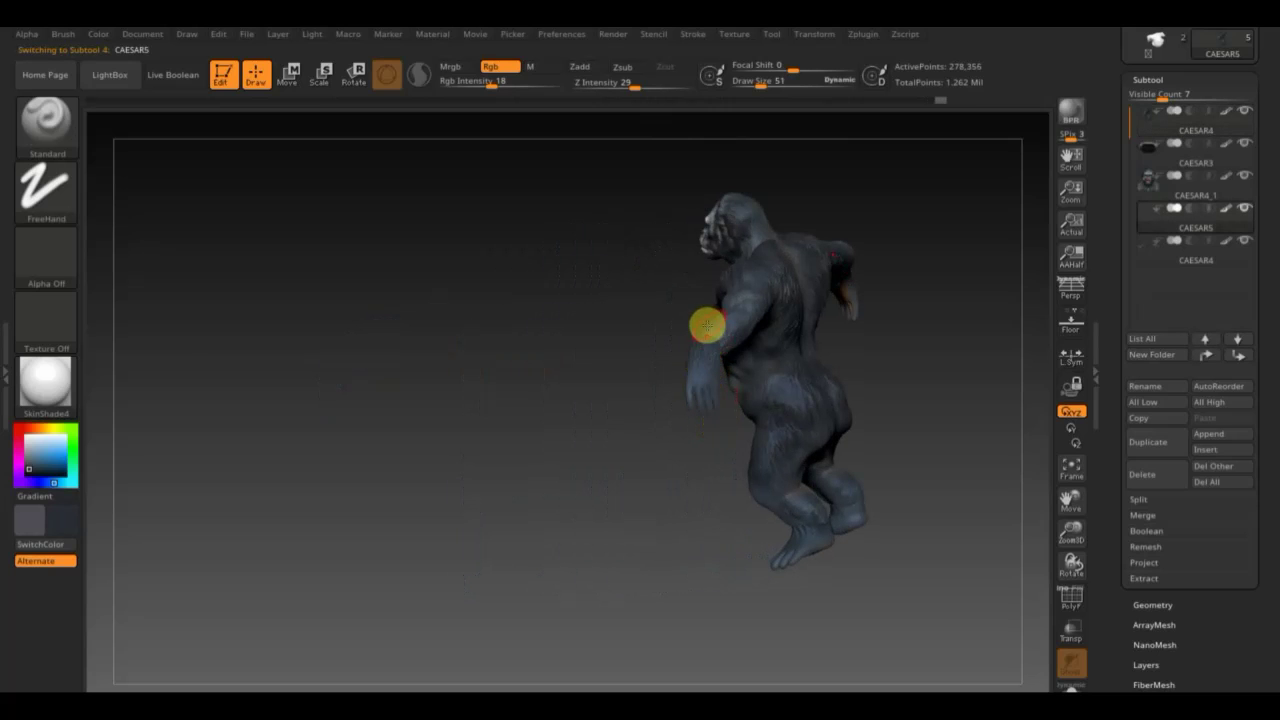
Lightly sculpt down the arm, then orbit to bring the raised hand into close view for smoothing.
{"action": "mouse_move", "coordinate": [706, 325]}
{"action": "left_mouse_down"}
{"action": "mouse_move", "coordinate": [716, 364]}
{"action": "mouse_move", "coordinate": [787, 411]}
{"action": "left_mouse_up"}
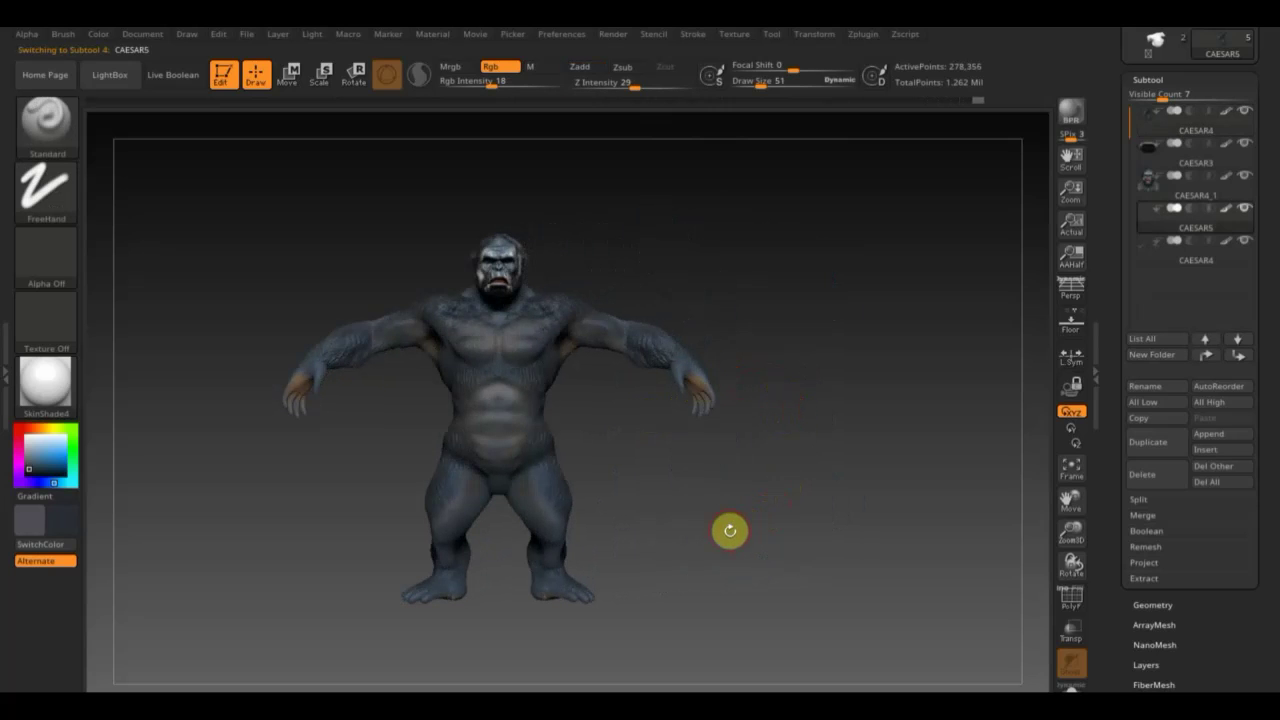
{"action": "mouse_move", "coordinate": [726, 564]}
{"action": "left_mouse_down"}
{"action": "mouse_move", "coordinate": [714, 534]}
{"action": "mouse_move", "coordinate": [734, 551]}
{"action": "mouse_move", "coordinate": [860, 557]}
{"action": "mouse_move", "coordinate": [754, 557]}
{"action": "mouse_move", "coordinate": [870, 695]}
{"action": "mouse_move", "coordinate": [900, 659]}
{"action": "mouse_move", "coordinate": [877, 614]}
{"action": "left_mouse_up"}
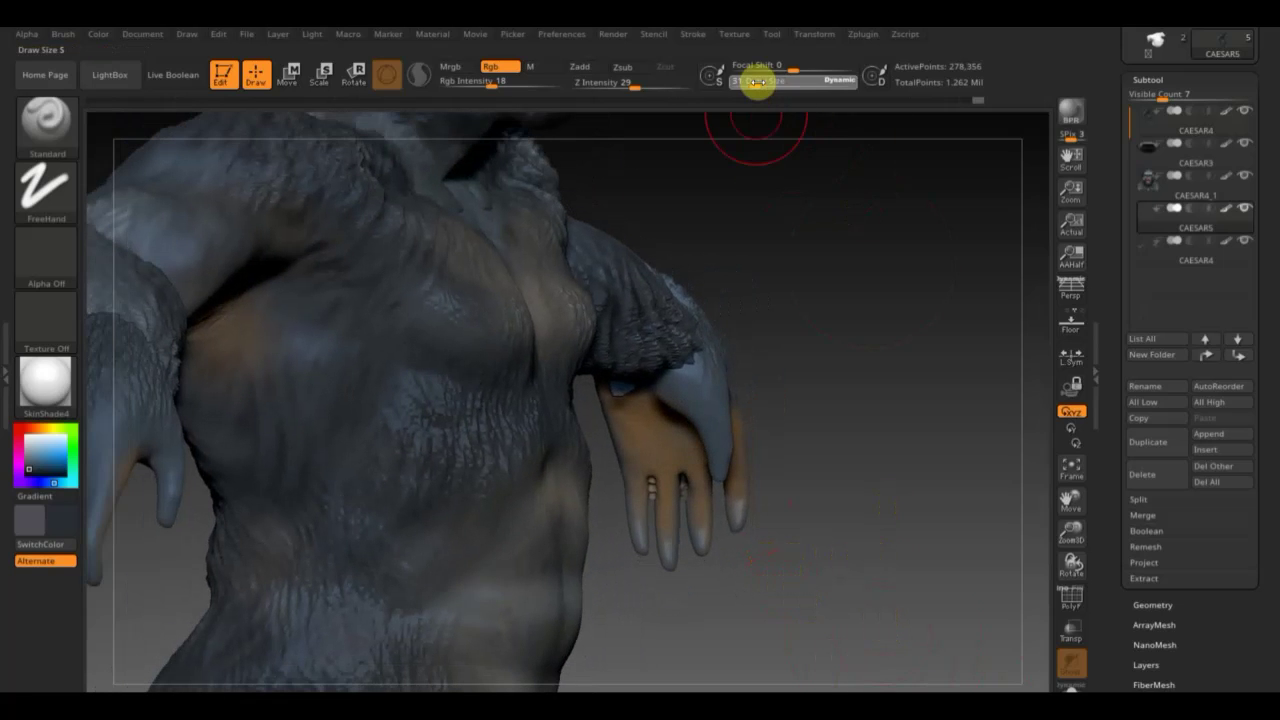
{"action": "mouse_move", "coordinate": [813, 315]}
{"action": "left_mouse_down"}
{"action": "mouse_move", "coordinate": [837, 346]}
{"action": "mouse_move", "coordinate": [868, 337]}
{"action": "left_mouse_up"}
{"action": "mouse_move", "coordinate": [446, 486]}
{"action": "left_mouse_down"}
{"action": "mouse_move", "coordinate": [180, 429]}
{"action": "mouse_move", "coordinate": [186, 400]}
{"action": "left_mouse_up"}
{"action": "left_click_drag", "start_coordinate": [846, 476], "coordinate": [860, 480]}
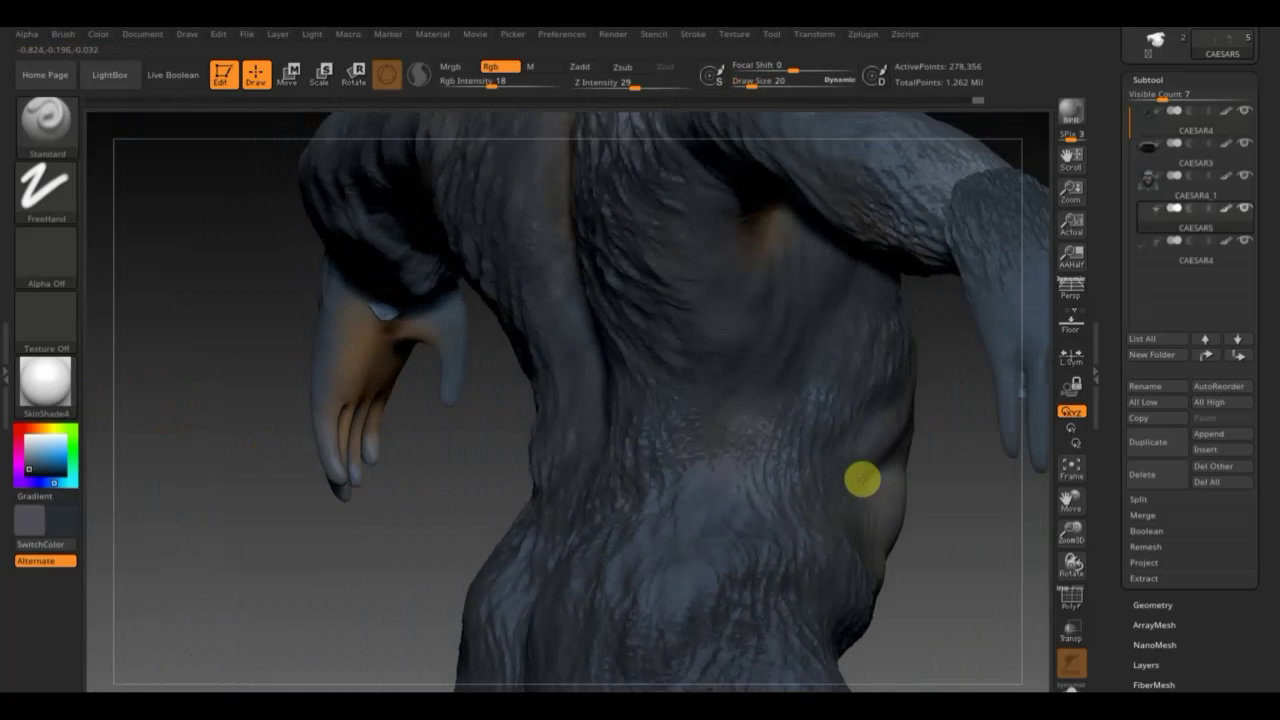
{"action": "mouse_move", "coordinate": [946, 533]}
{"action": "left_mouse_down"}
{"action": "mouse_move", "coordinate": [600, 551]}
{"action": "mouse_move", "coordinate": [623, 477]}
{"action": "left_mouse_up"}
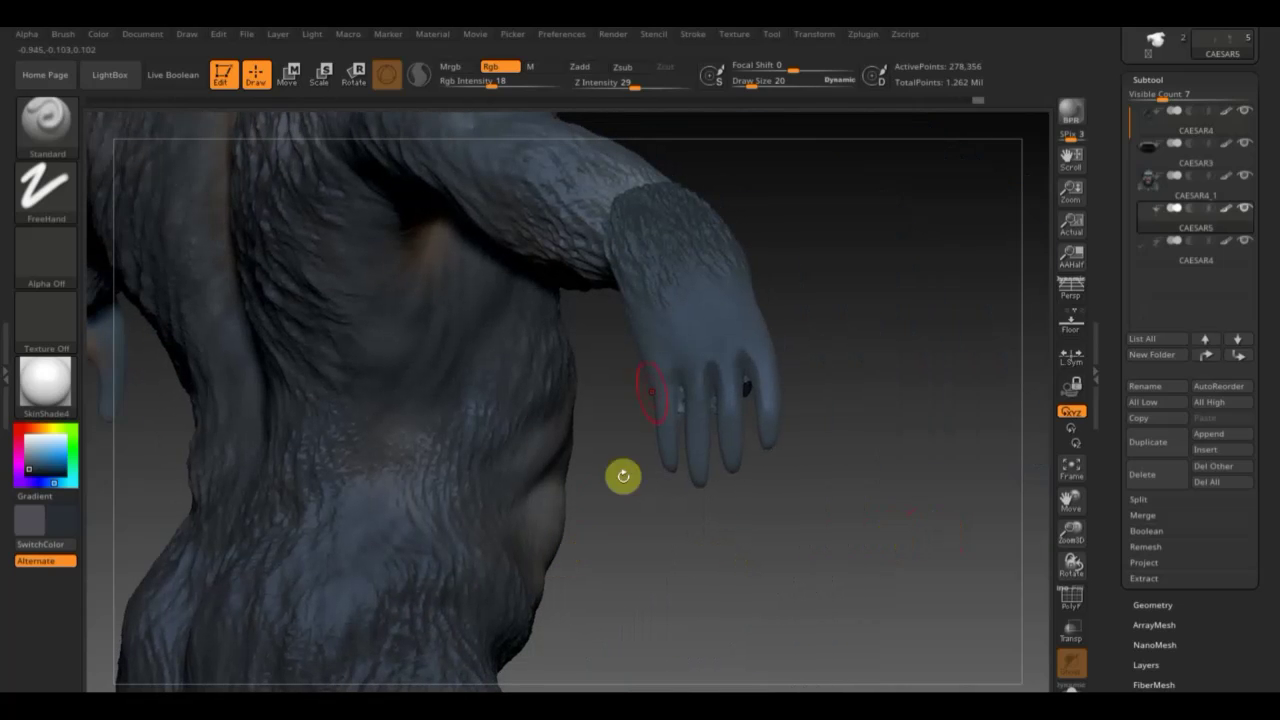
{"action": "key", "text": "shift"}
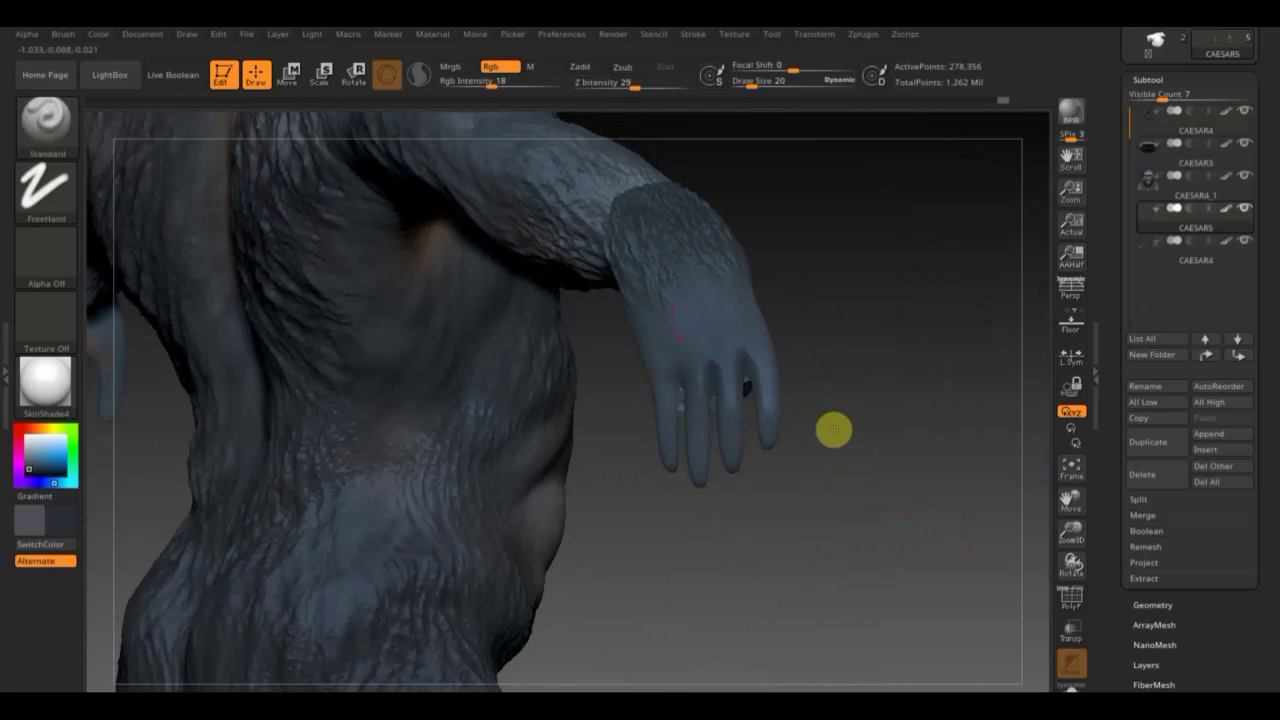
{"action": "left_click_drag", "start_coordinate": [828, 428], "coordinate": [831, 413]}
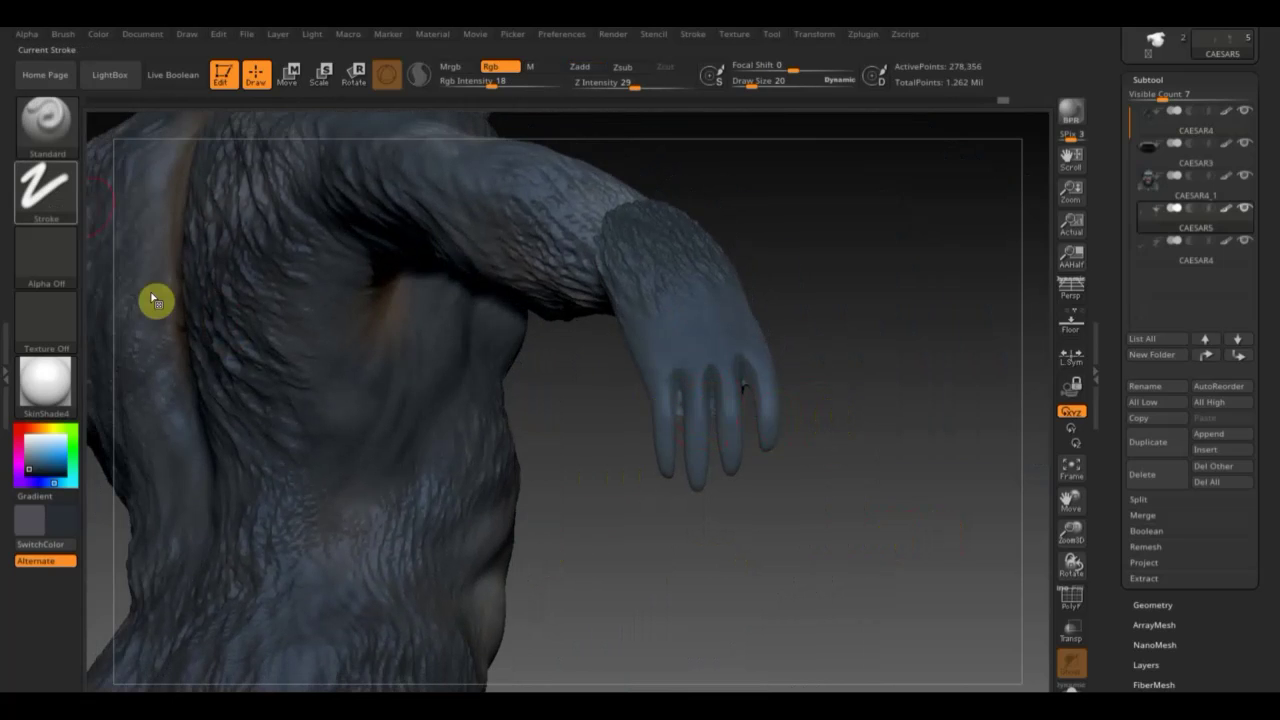
Reshape the gorilla's fingers with the Move Topologic brush and smooth them.
{"action": "left_click", "coordinate": [62, 135]}
{"action": "left_click", "coordinate": [328, 150]}
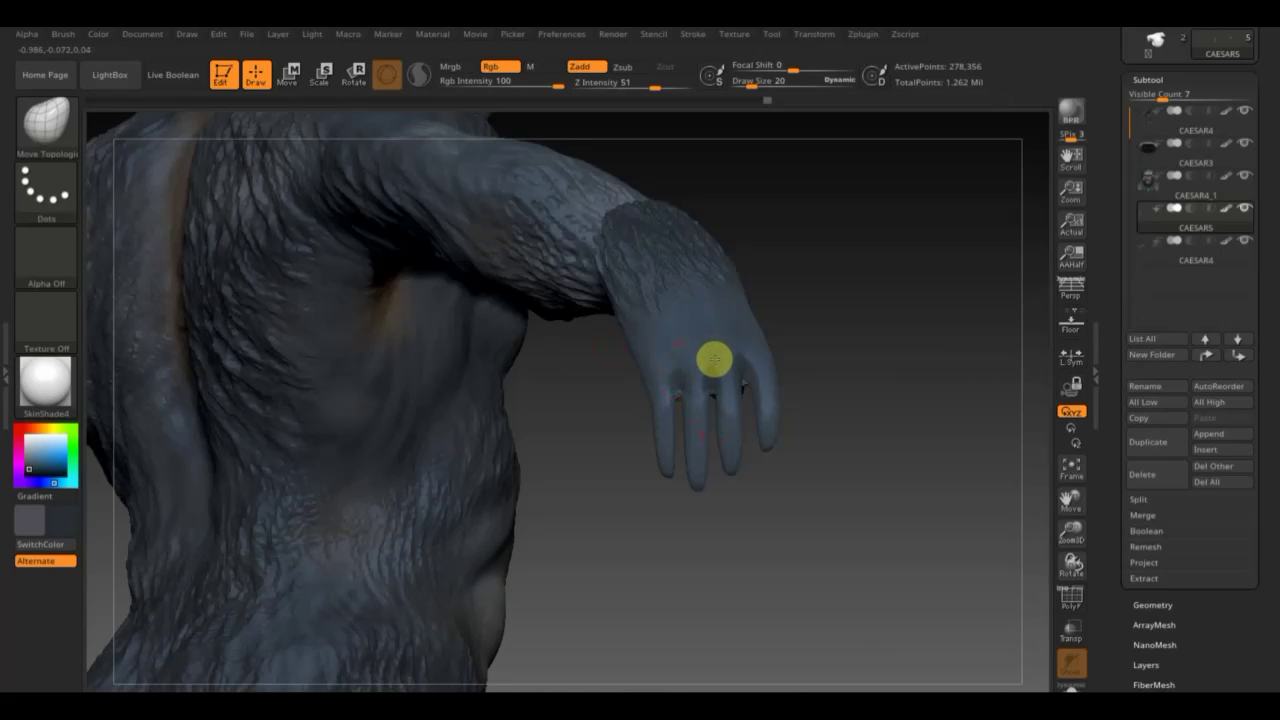
{"action": "left_click_drag", "start_coordinate": [894, 264], "coordinate": [902, 338], "text": "ctrl+shift"}
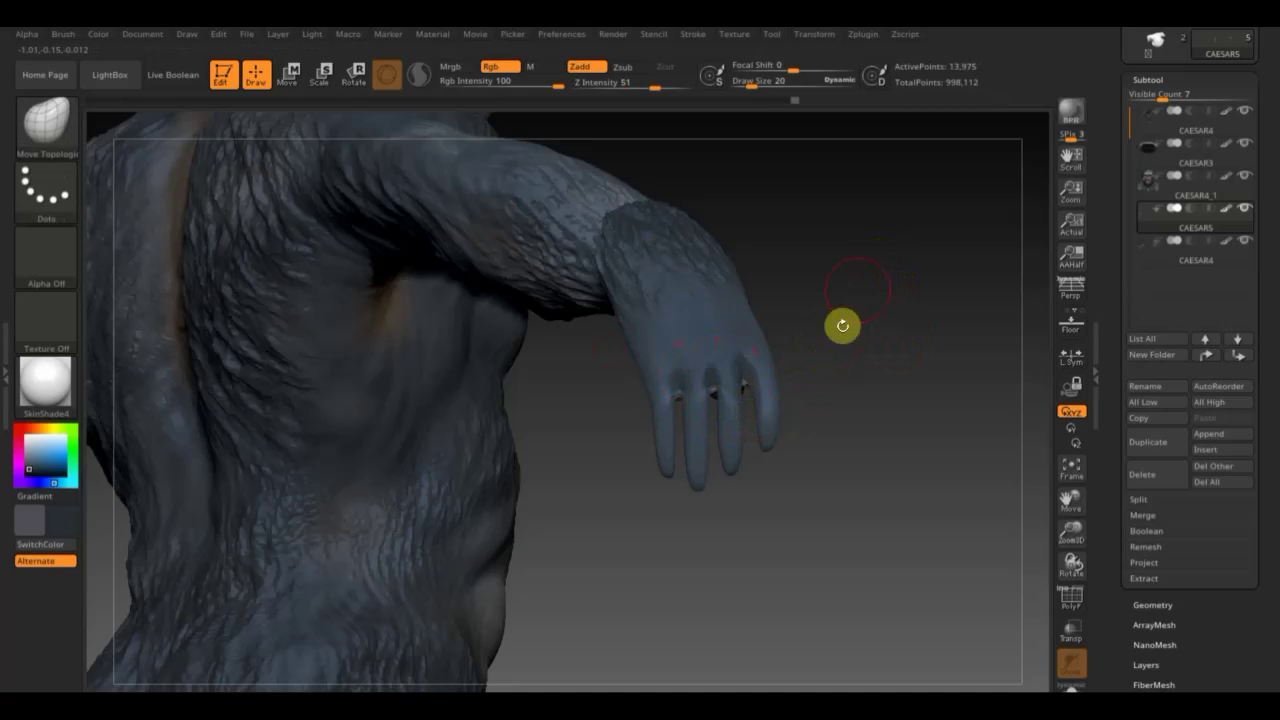
{"action": "mouse_move", "coordinate": [843, 323]}
{"action": "left_mouse_down"}
{"action": "mouse_move", "coordinate": [889, 286]}
{"action": "mouse_move", "coordinate": [863, 309]}
{"action": "mouse_move", "coordinate": [909, 323]}
{"action": "mouse_move", "coordinate": [874, 289]}
{"action": "mouse_move", "coordinate": [878, 265]}
{"action": "left_mouse_up"}
{"action": "key", "text": "ctrl+z"}
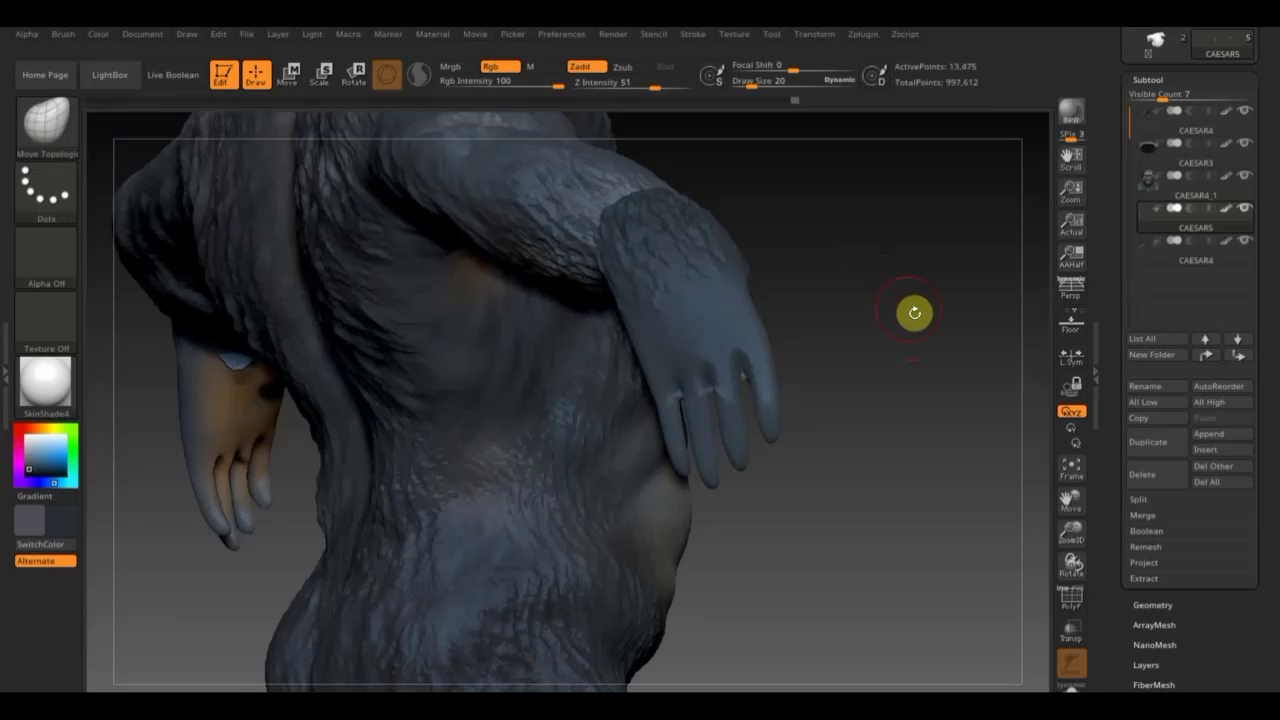
{"action": "left_click_drag", "start_coordinate": [907, 307], "coordinate": [906, 306]}
{"action": "key", "text": "shift"}
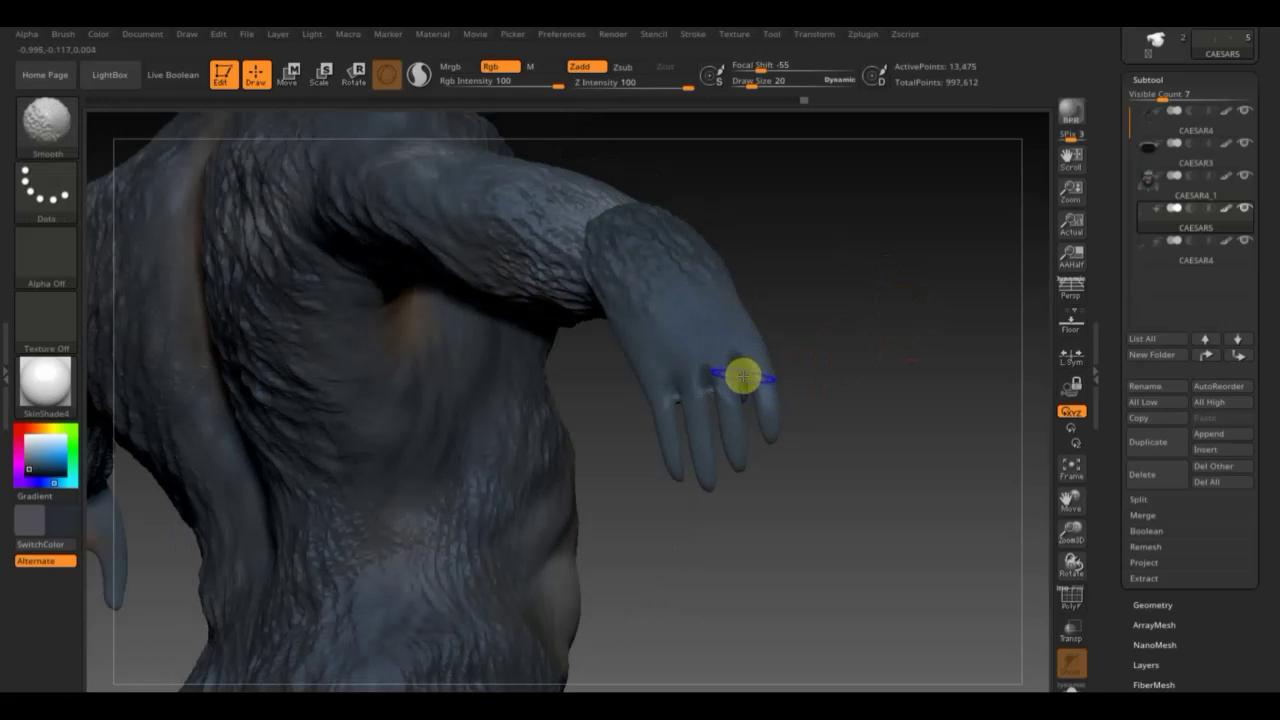
{"action": "left_click_drag", "start_coordinate": [743, 375], "coordinate": [680, 408], "text": "shift"}
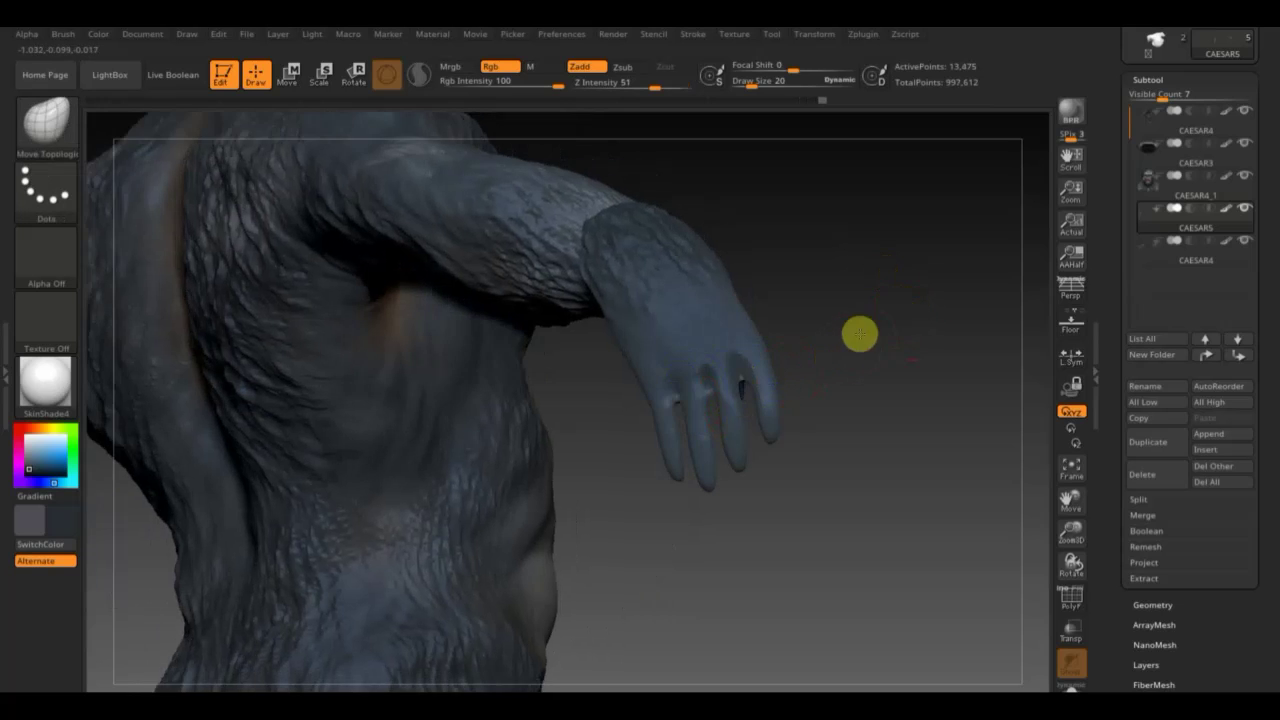
Orbit the gorilla back to a centred front view.
{"action": "mouse_move", "coordinate": [860, 333]}
{"action": "left_mouse_down"}
{"action": "mouse_move", "coordinate": [903, 346]}
{"action": "mouse_move", "coordinate": [863, 389]}
{"action": "mouse_move", "coordinate": [805, 400]}
{"action": "mouse_move", "coordinate": [711, 383]}
{"action": "mouse_move", "coordinate": [733, 421]}
{"action": "mouse_move", "coordinate": [780, 451]}
{"action": "mouse_move", "coordinate": [891, 431]}
{"action": "left_mouse_up"}
{"action": "mouse_move", "coordinate": [894, 500]}
{"action": "left_mouse_down"}
{"action": "mouse_move", "coordinate": [864, 487]}
{"action": "mouse_move", "coordinate": [817, 380]}
{"action": "left_mouse_up"}
{"action": "mouse_move", "coordinate": [763, 486]}
{"action": "left_mouse_down", "text": "alt"}
{"action": "mouse_move", "coordinate": [400, 531]}
{"action": "mouse_move", "coordinate": [420, 510]}
{"action": "left_mouse_up", "text": "alt"}
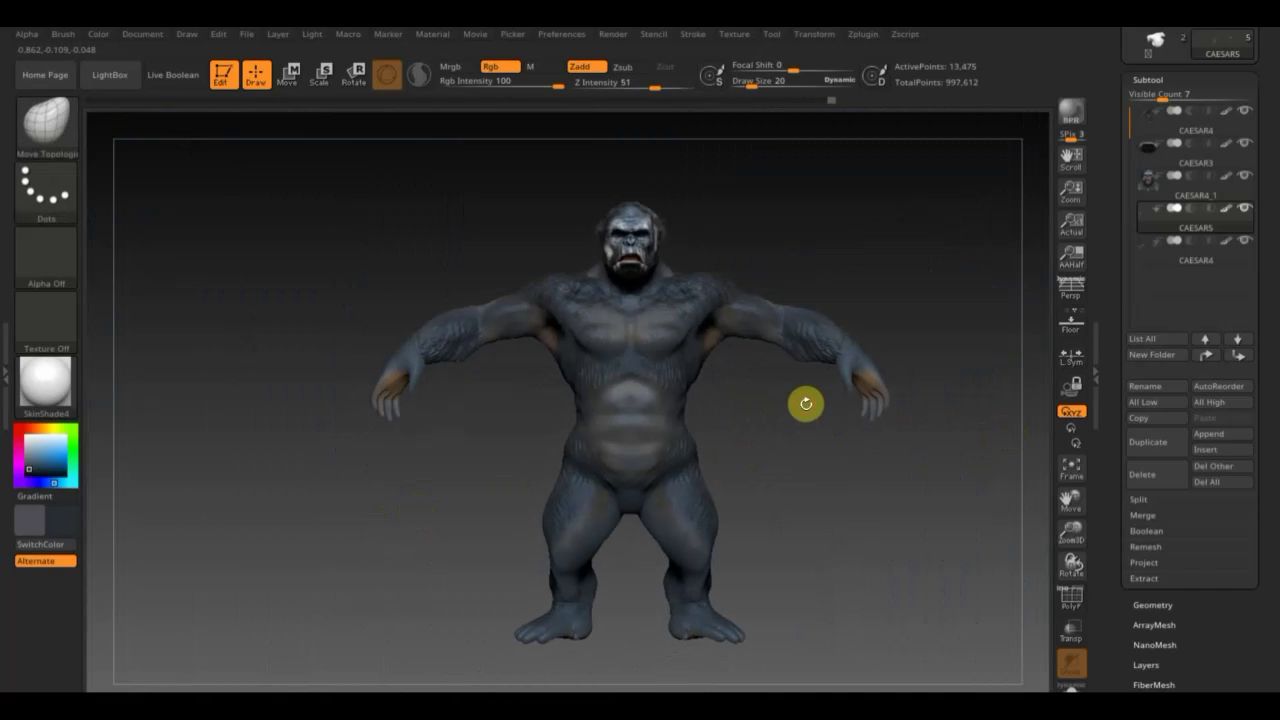
{"action": "mouse_move", "coordinate": [804, 402]}
{"action": "left_mouse_down"}
{"action": "mouse_move", "coordinate": [863, 451]}
{"action": "mouse_move", "coordinate": [837, 508]}
{"action": "left_mouse_up"}
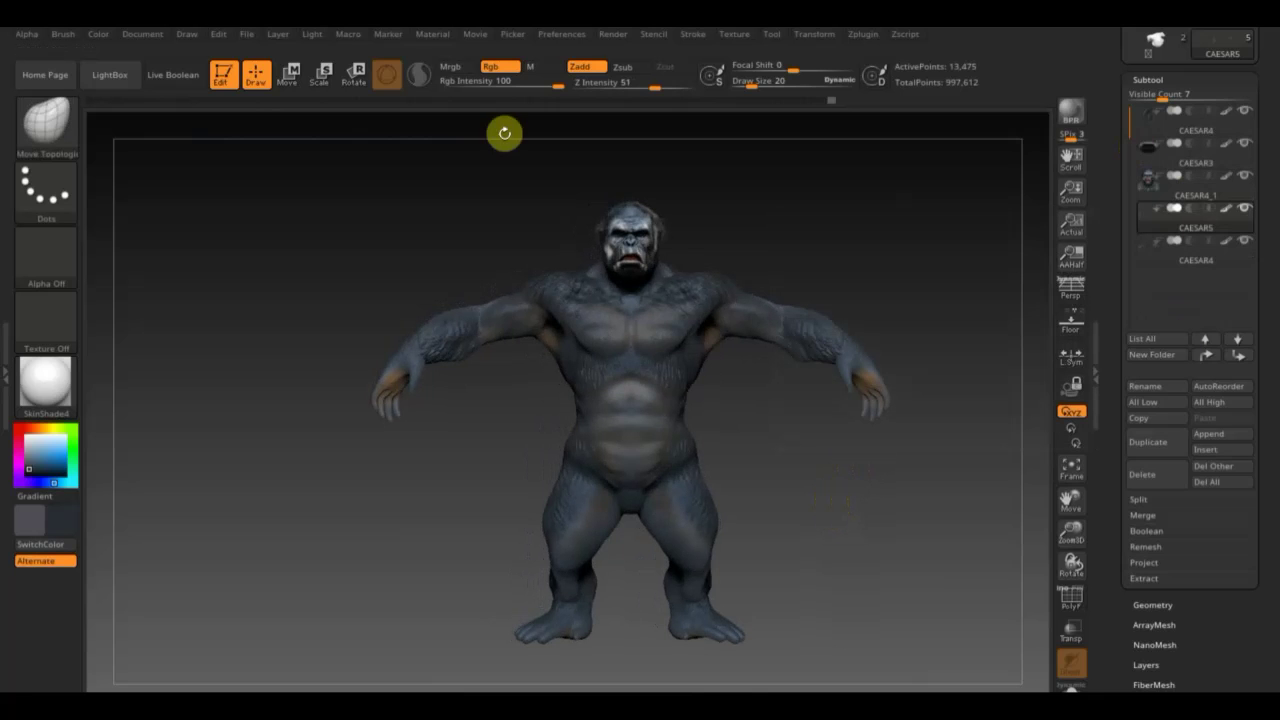
Save the gorilla project under a new file name.
{"action": "left_click", "coordinate": [250, 36]}
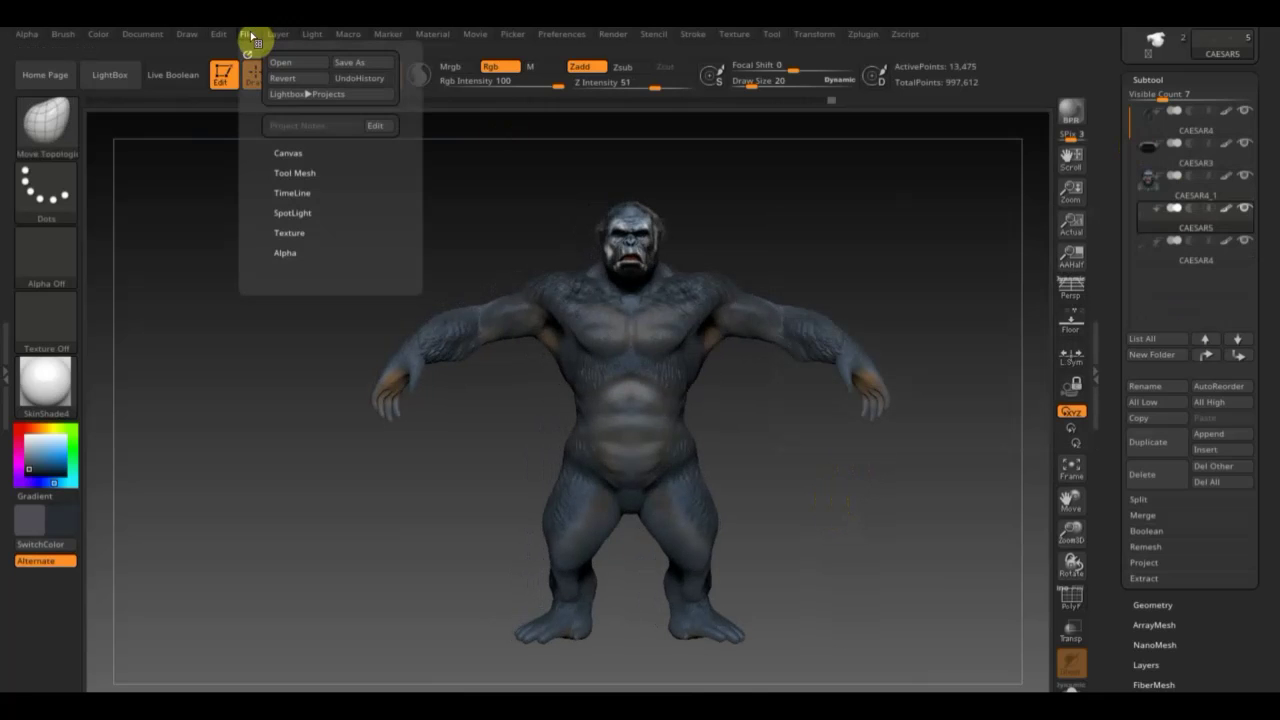
{"action": "left_click", "coordinate": [357, 64]}
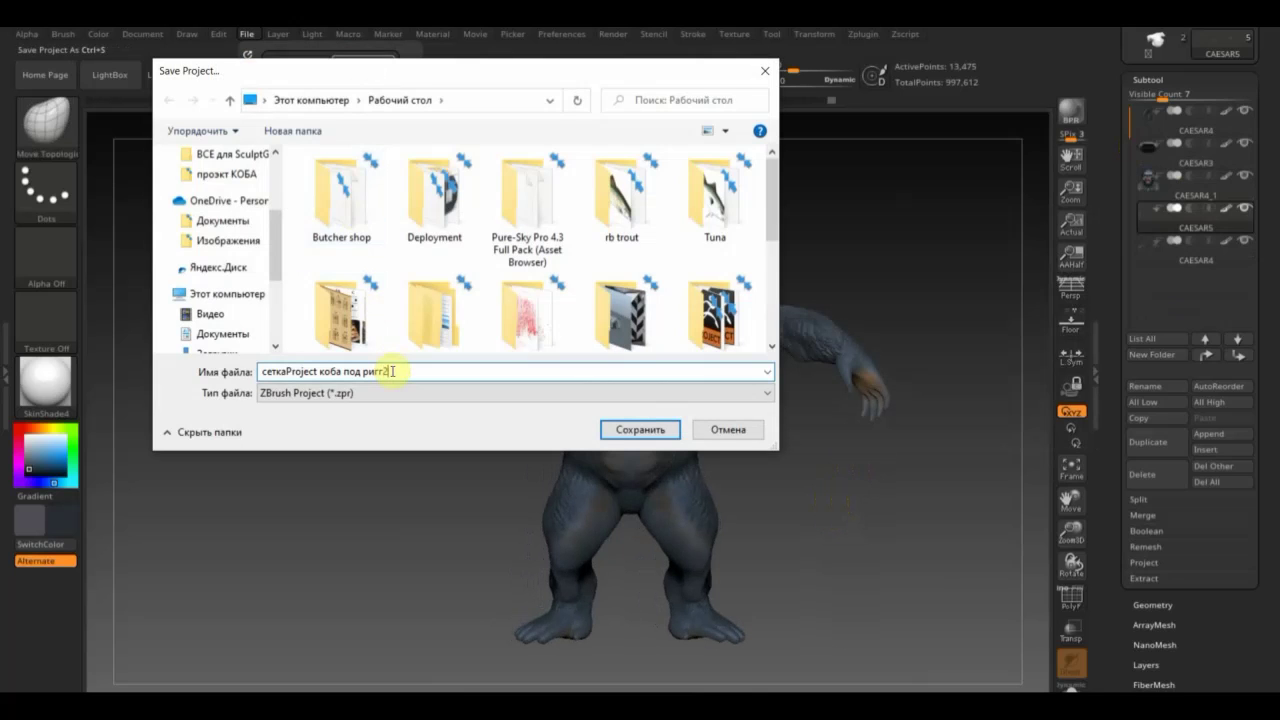
{"action": "key", "text": "Return"}
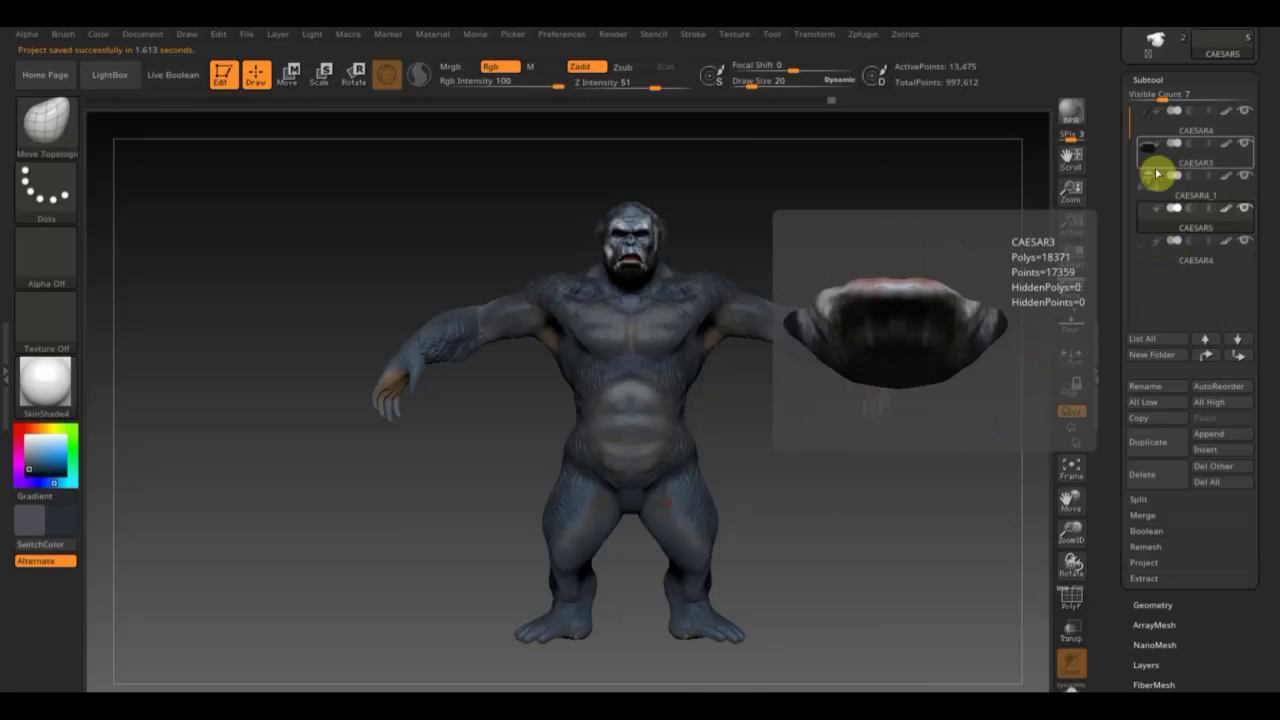
Select CAESAR4 and merge the subtools down into one 997,612-point mesh.
{"action": "left_click", "coordinate": [1150, 118]}
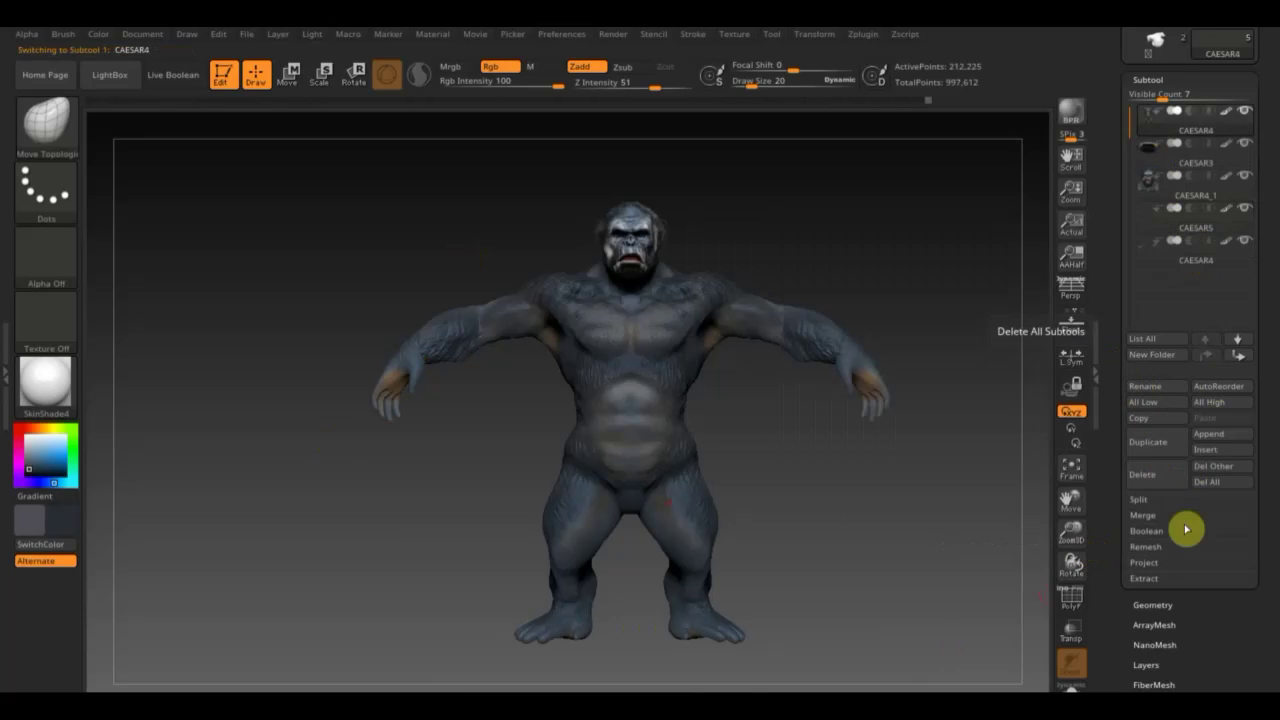
{"action": "left_click", "coordinate": [1150, 516]}
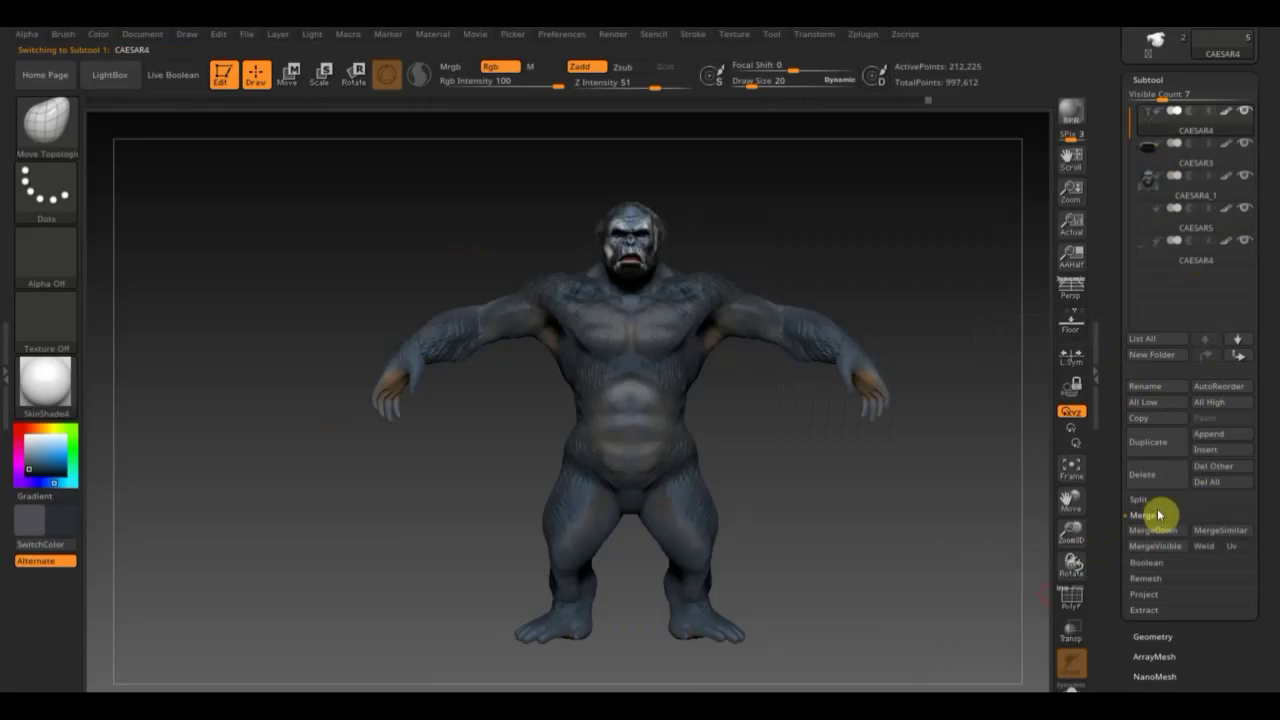
{"action": "left_click", "coordinate": [1166, 531]}
{"action": "left_click", "coordinate": [1153, 566]}
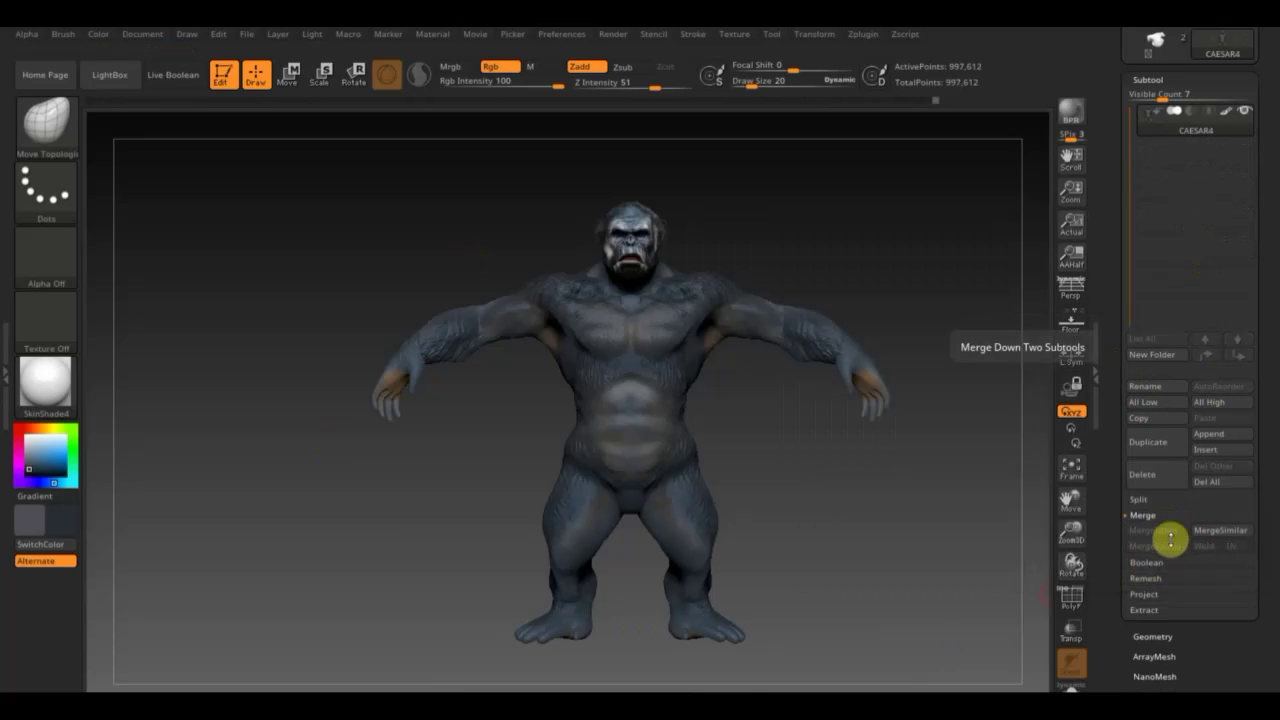
Show the gorilla's polygroup colours with PolyF and orbit to check them.
{"action": "left_click", "coordinate": [1150, 637]}
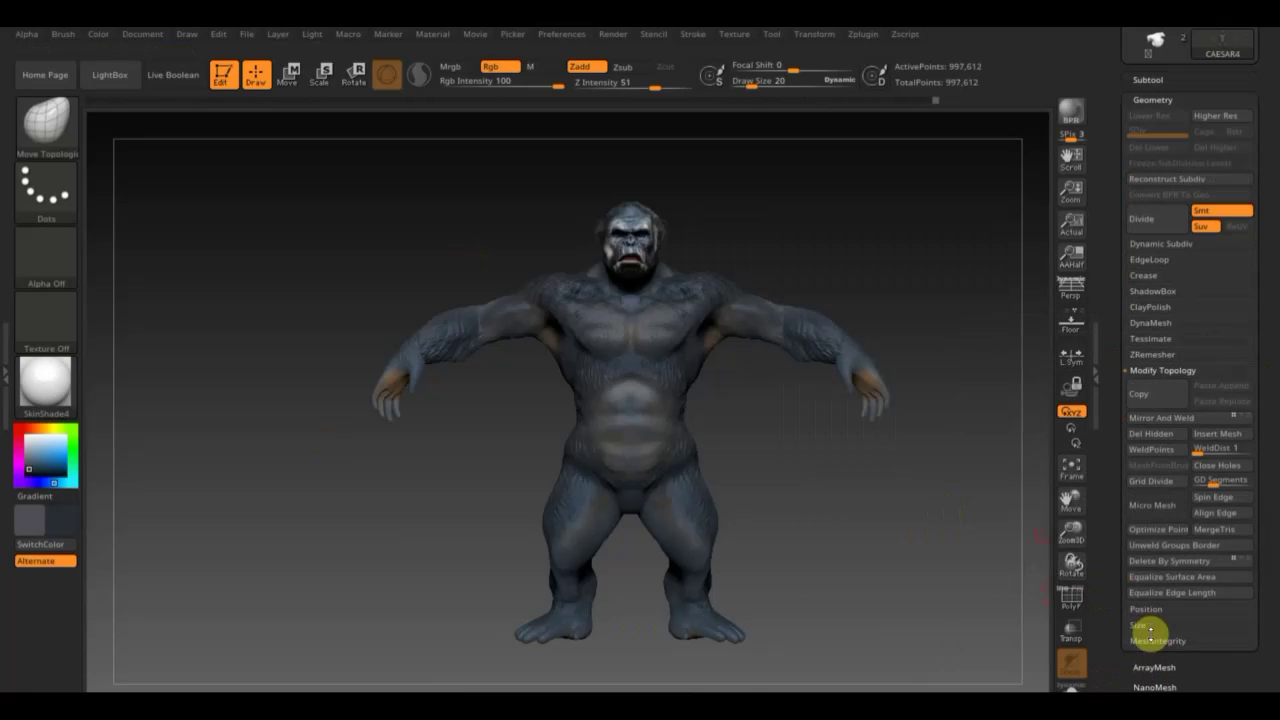
{"action": "left_click", "coordinate": [1072, 598]}
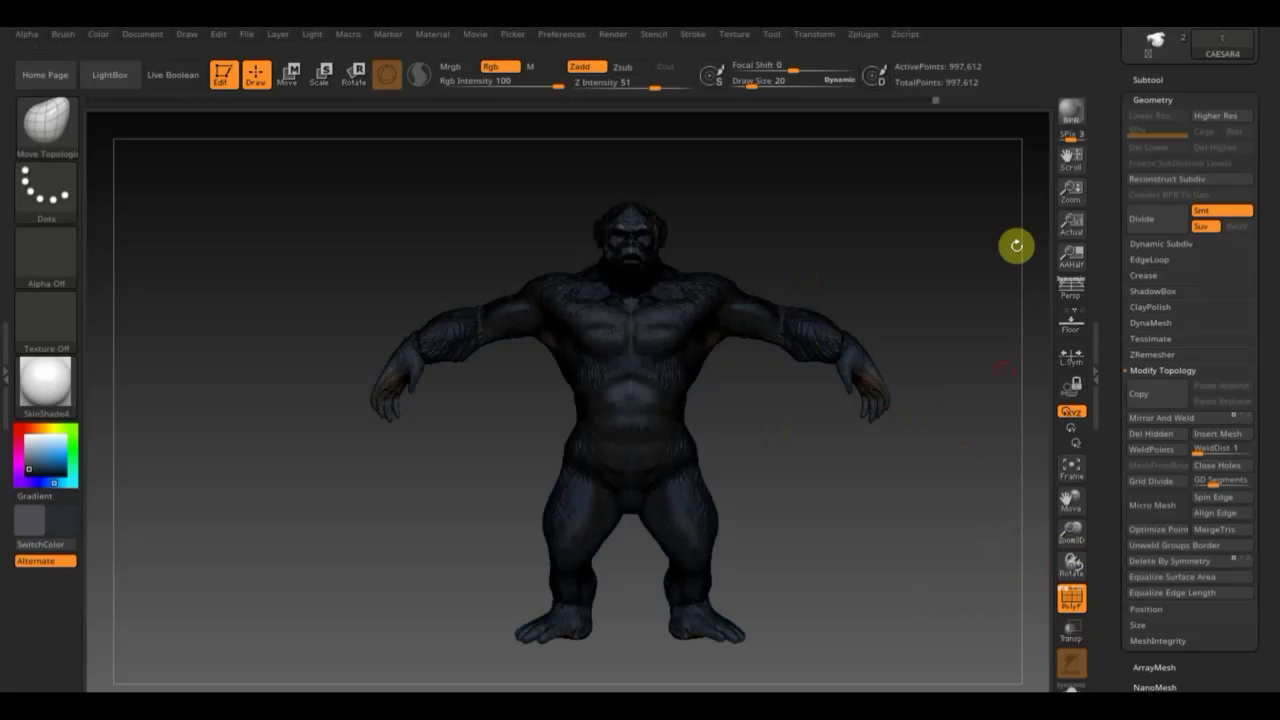
{"action": "left_click", "coordinate": [1072, 600]}
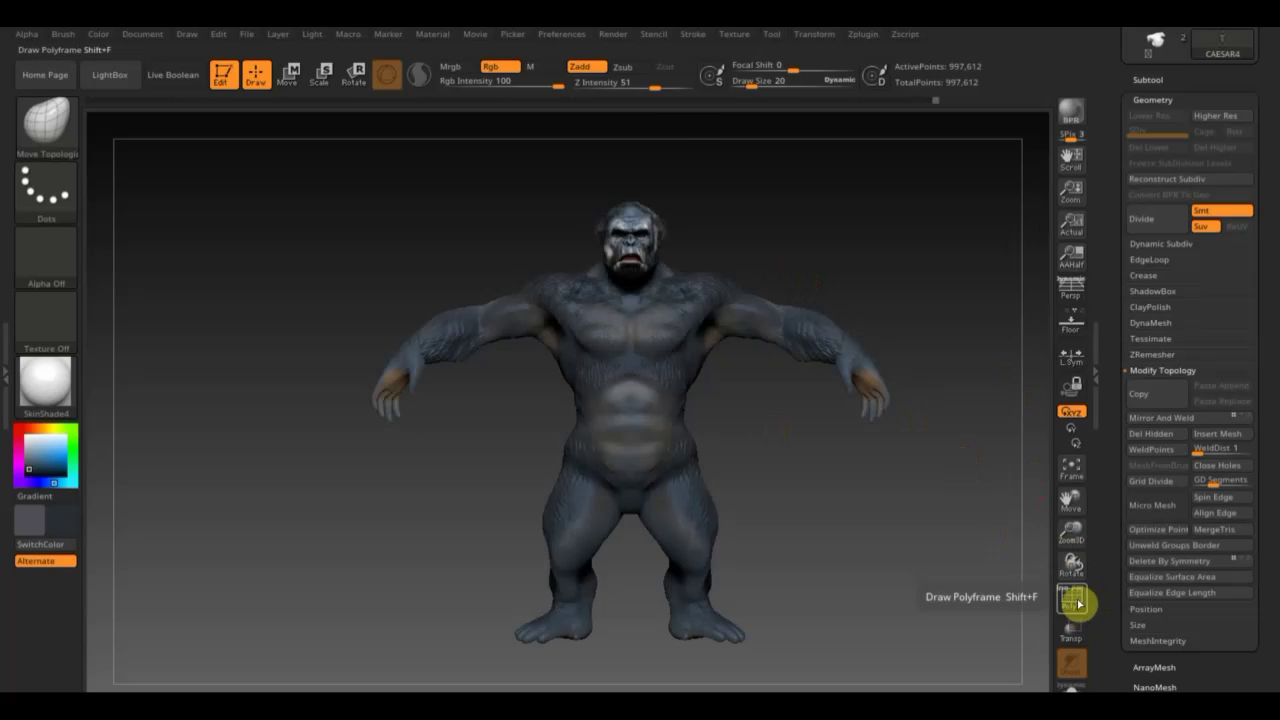
{"action": "left_click", "coordinate": [1079, 603]}
{"action": "left_click", "coordinate": [1074, 597]}
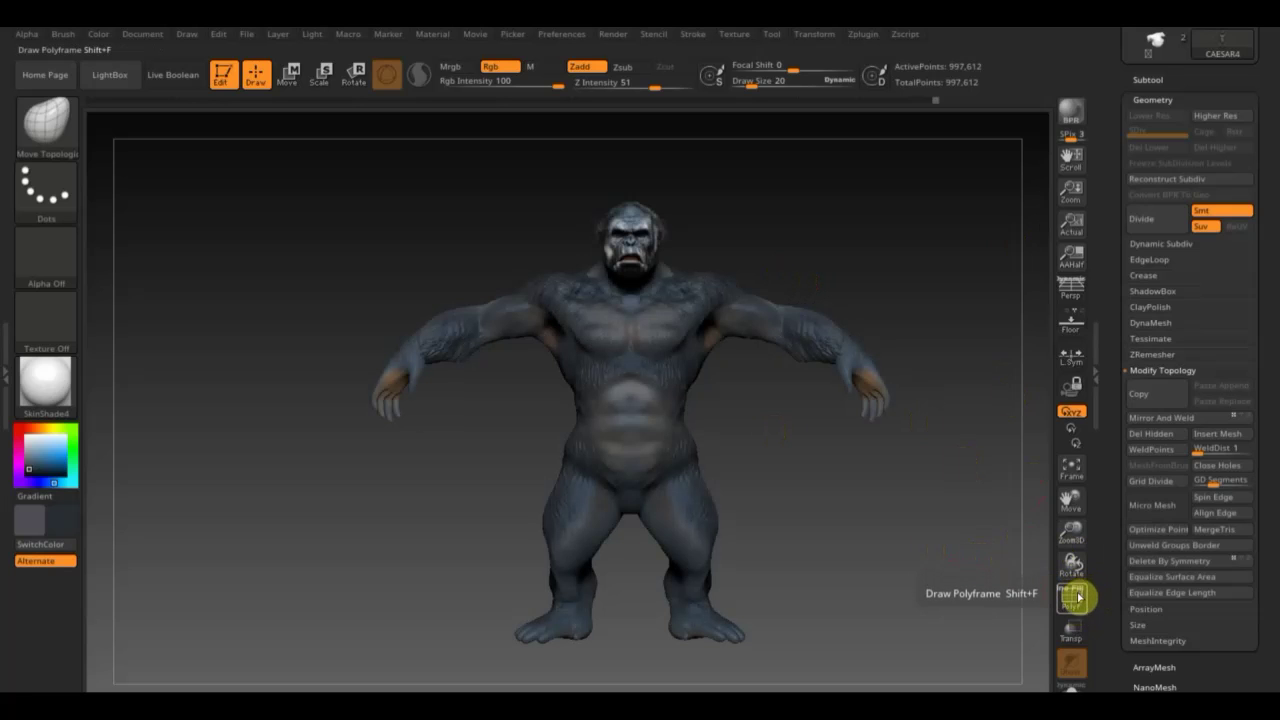
{"action": "left_click", "coordinate": [1079, 597]}
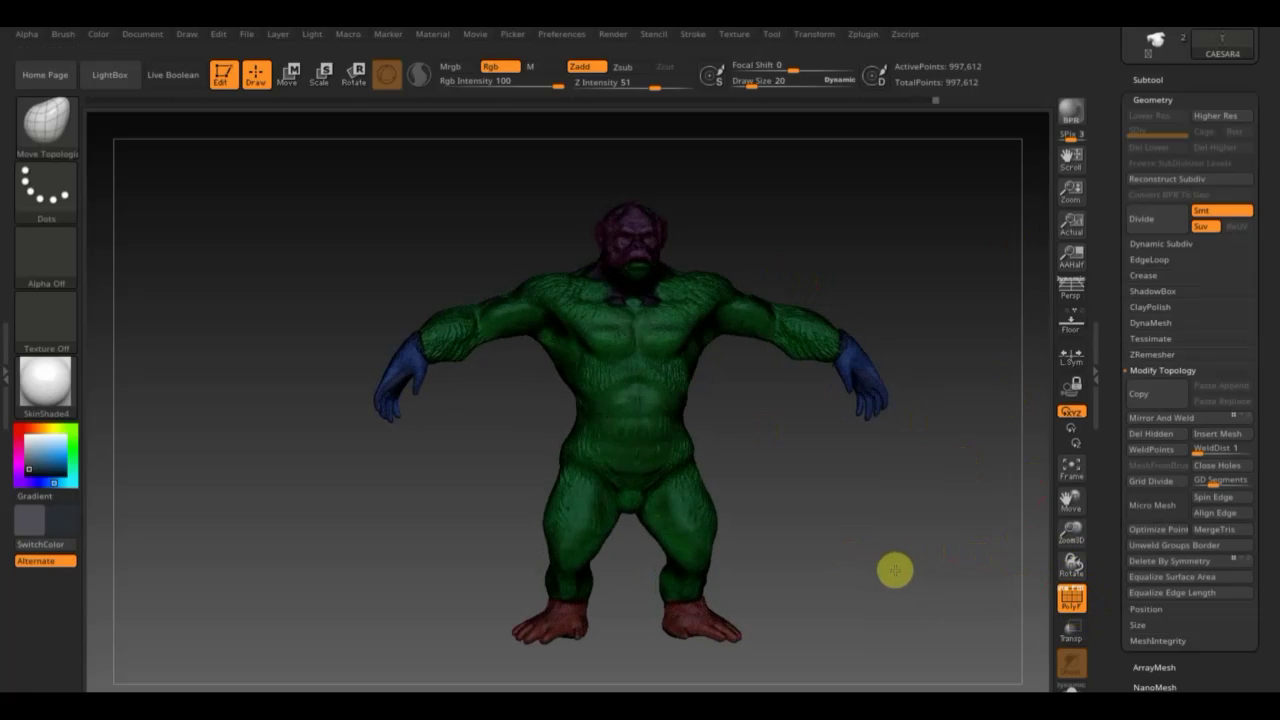
{"action": "mouse_move", "coordinate": [871, 560]}
{"action": "left_mouse_down"}
{"action": "mouse_move", "coordinate": [860, 540]}
{"action": "mouse_move", "coordinate": [747, 516]}
{"action": "left_mouse_up"}
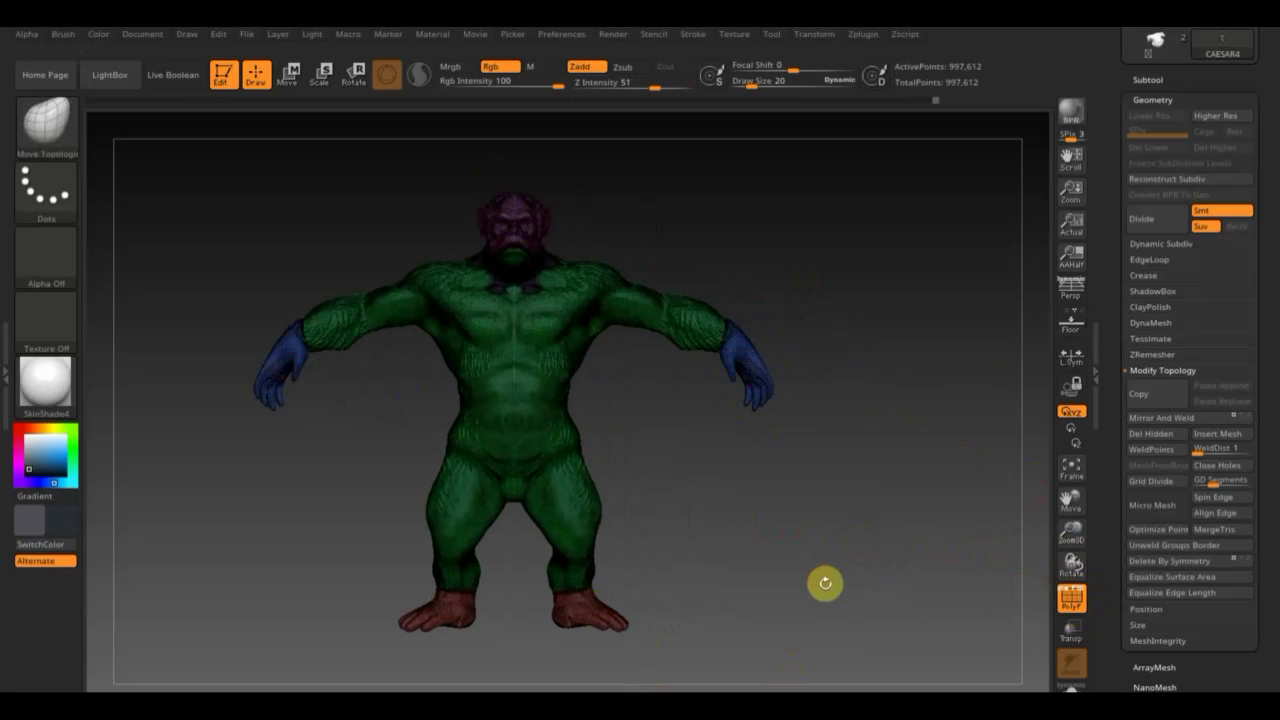
{"action": "left_click_drag", "start_coordinate": [818, 577], "coordinate": [860, 583]}
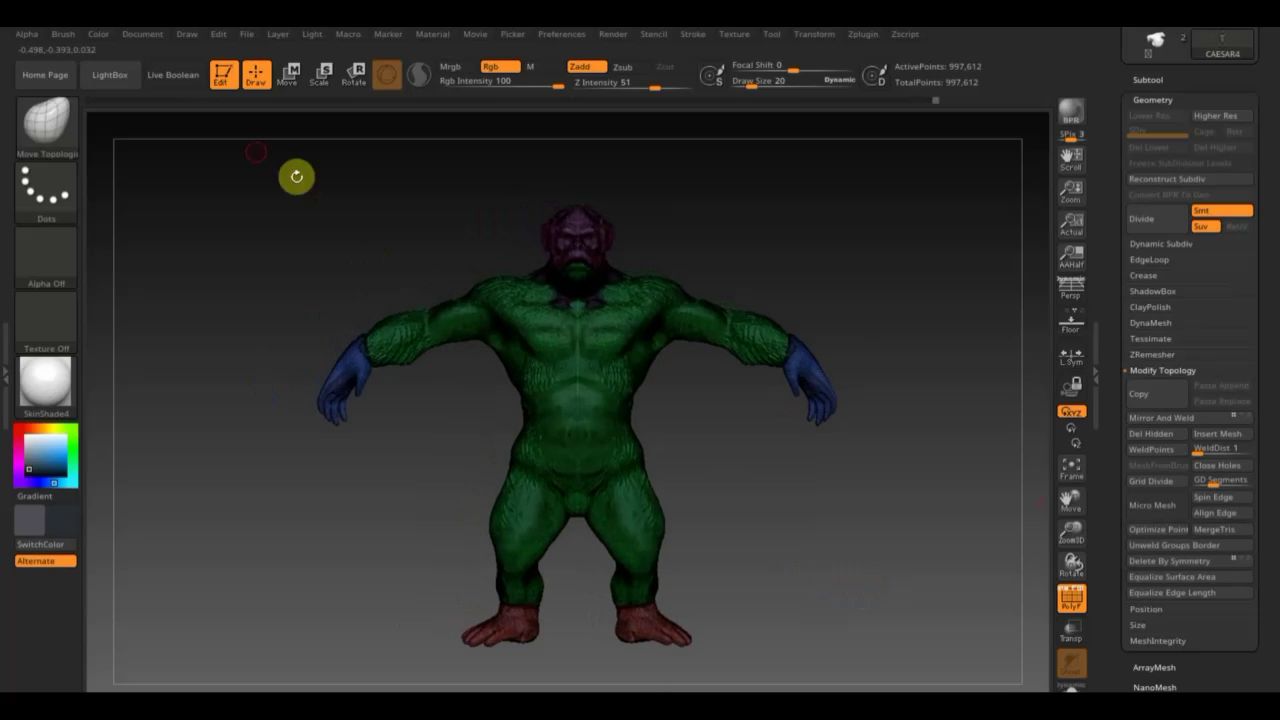
Lower the Document gradient Center value to brighten the backdrop.
{"action": "left_click", "coordinate": [150, 34]}
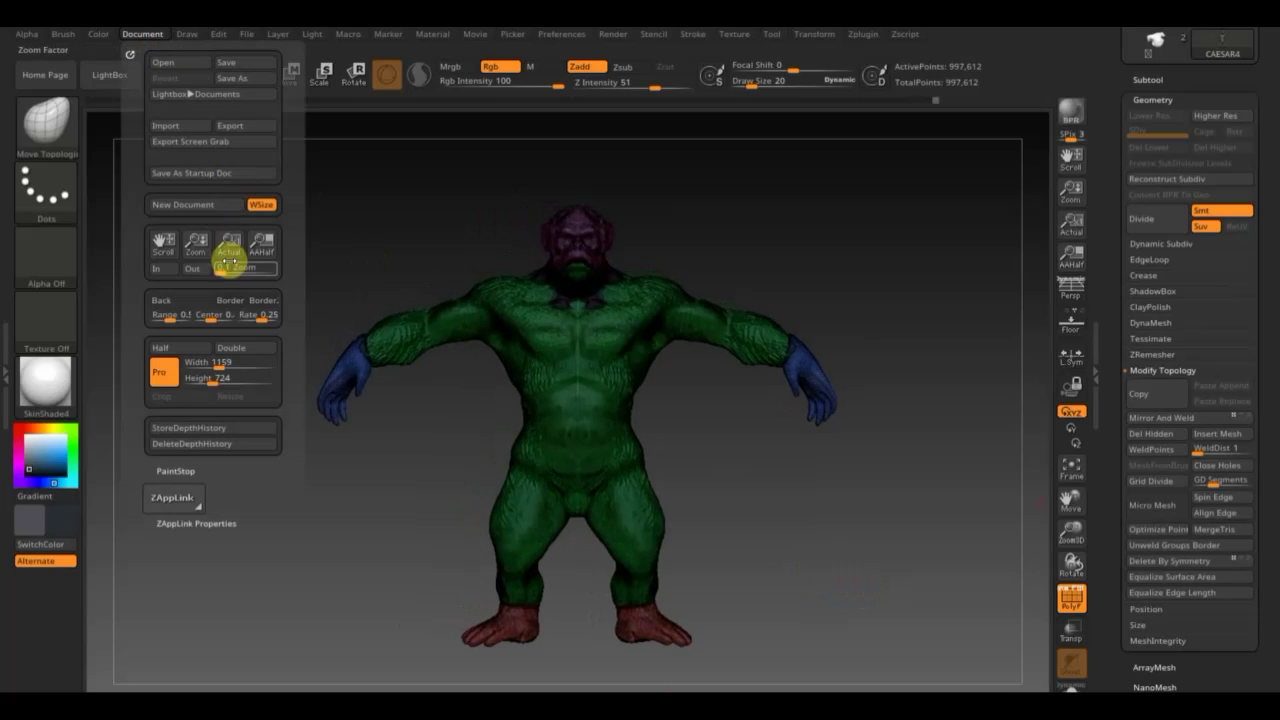
{"action": "left_click", "coordinate": [207, 316]}
{"action": "left_click_drag", "start_coordinate": [207, 316], "coordinate": [205, 320]}
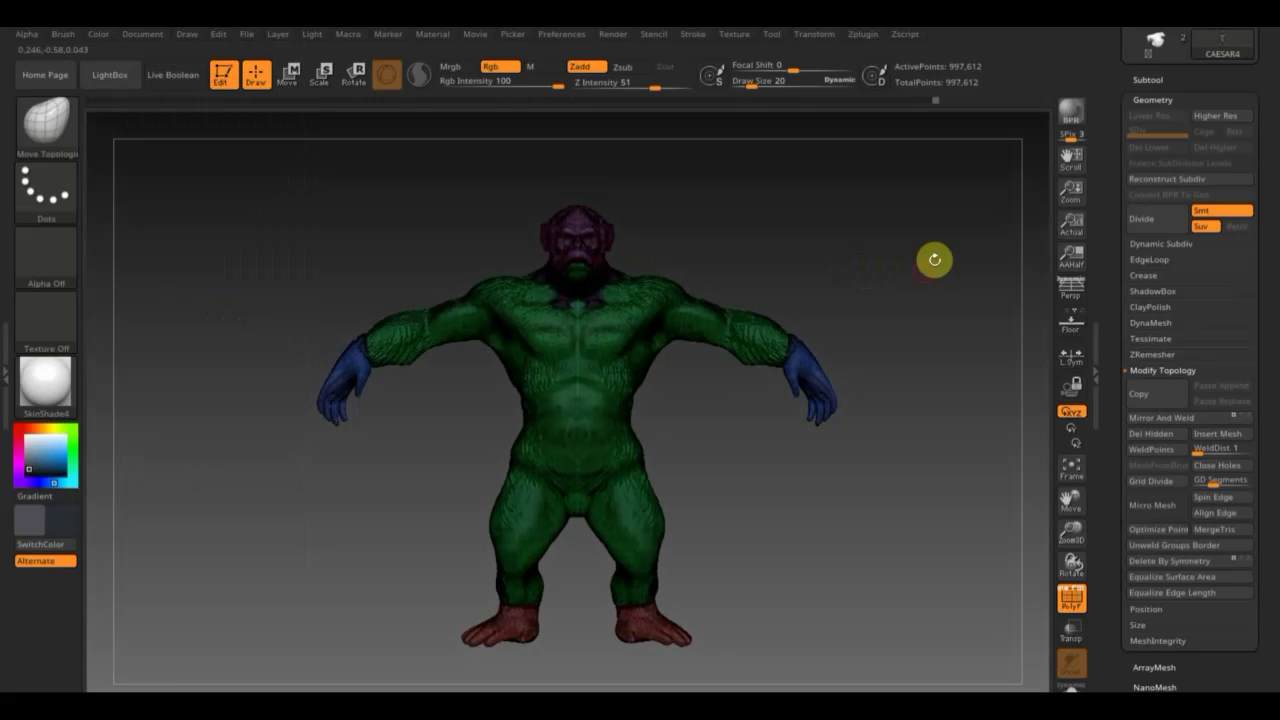
Hide polygroups and DynaMesh the gorilla at resolution 568, down to 291,240 points.
{"action": "left_click", "coordinate": [1073, 605]}
{"action": "left_click", "coordinate": [1160, 323]}
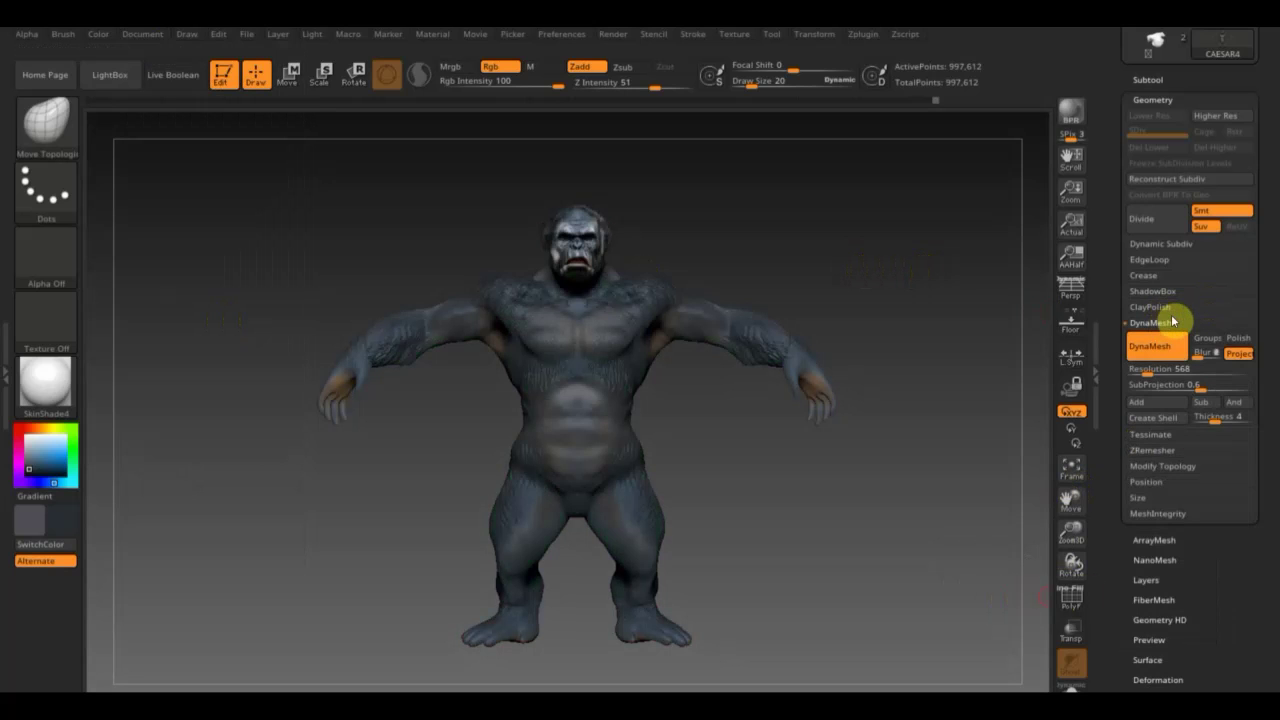
{"action": "left_click", "coordinate": [1145, 370]}
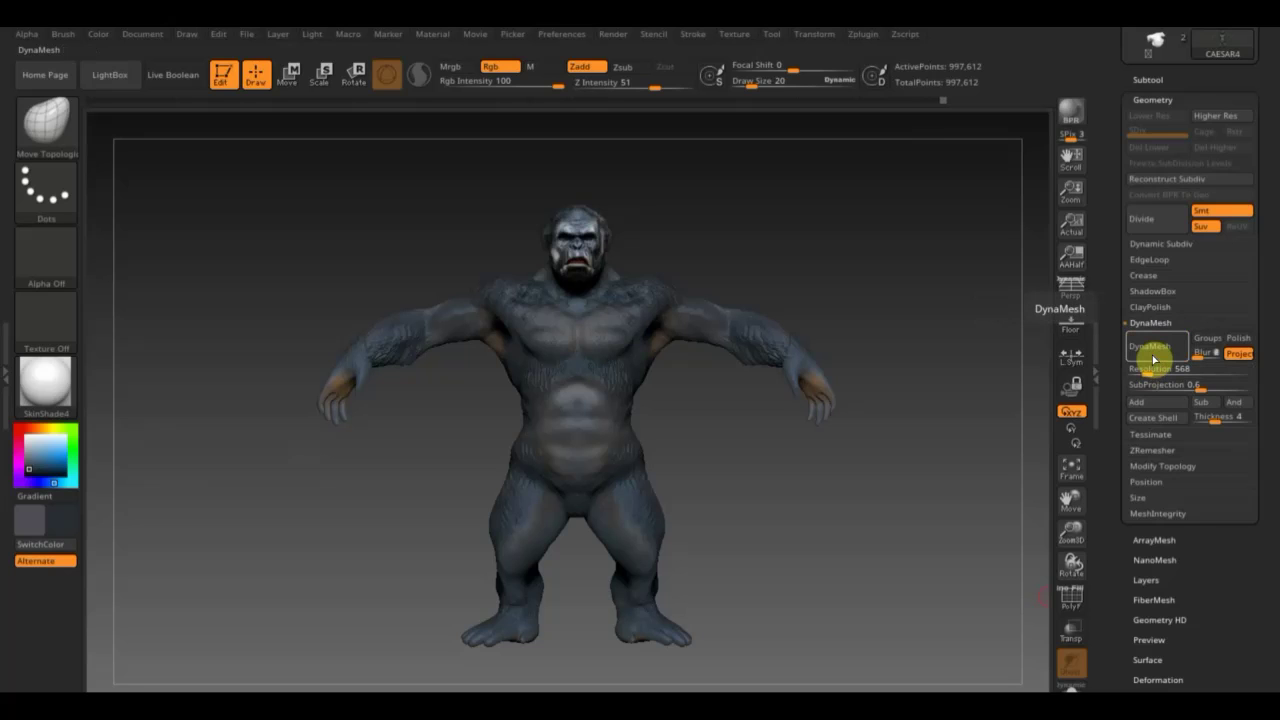
{"action": "left_click", "coordinate": [1153, 350]}
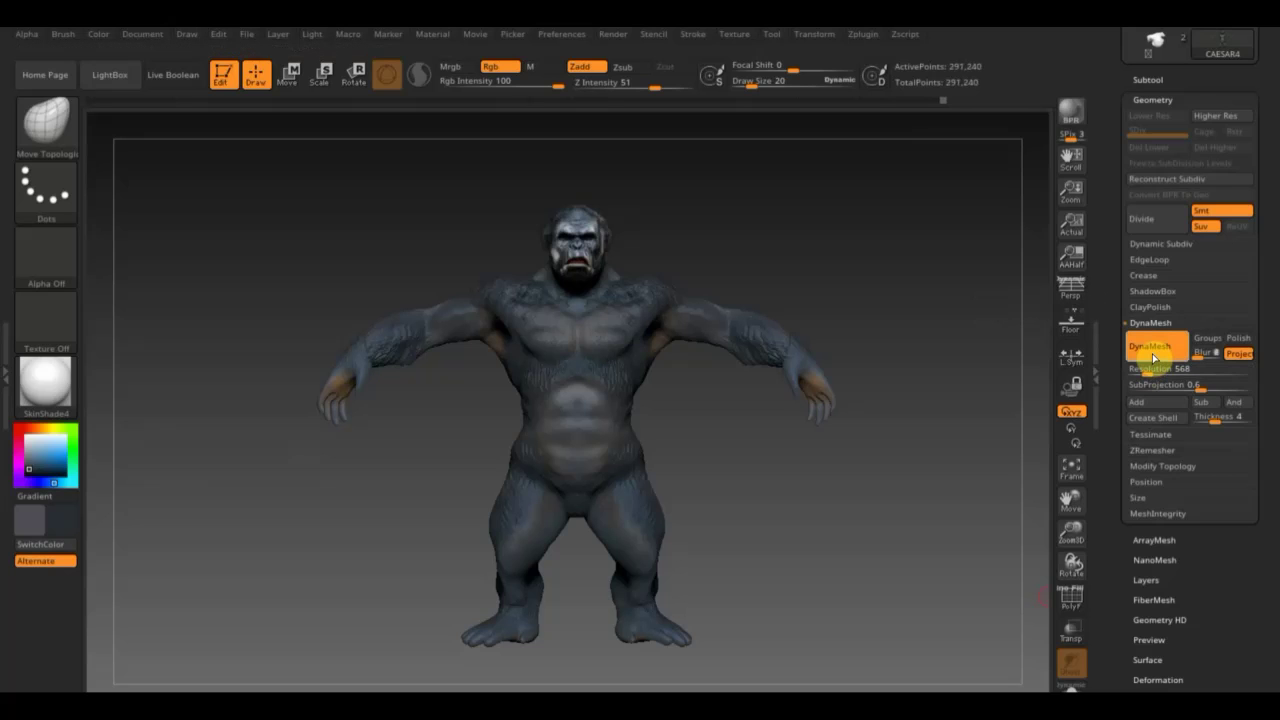
Inspect the remeshed forearm and hand, then move the view down to the legs and feet.
{"action": "mouse_move", "coordinate": [986, 460]}
{"action": "left_mouse_down"}
{"action": "mouse_move", "coordinate": [1023, 477]}
{"action": "mouse_move", "coordinate": [966, 491]}
{"action": "mouse_move", "coordinate": [789, 594]}
{"action": "mouse_move", "coordinate": [848, 288]}
{"action": "left_mouse_up"}
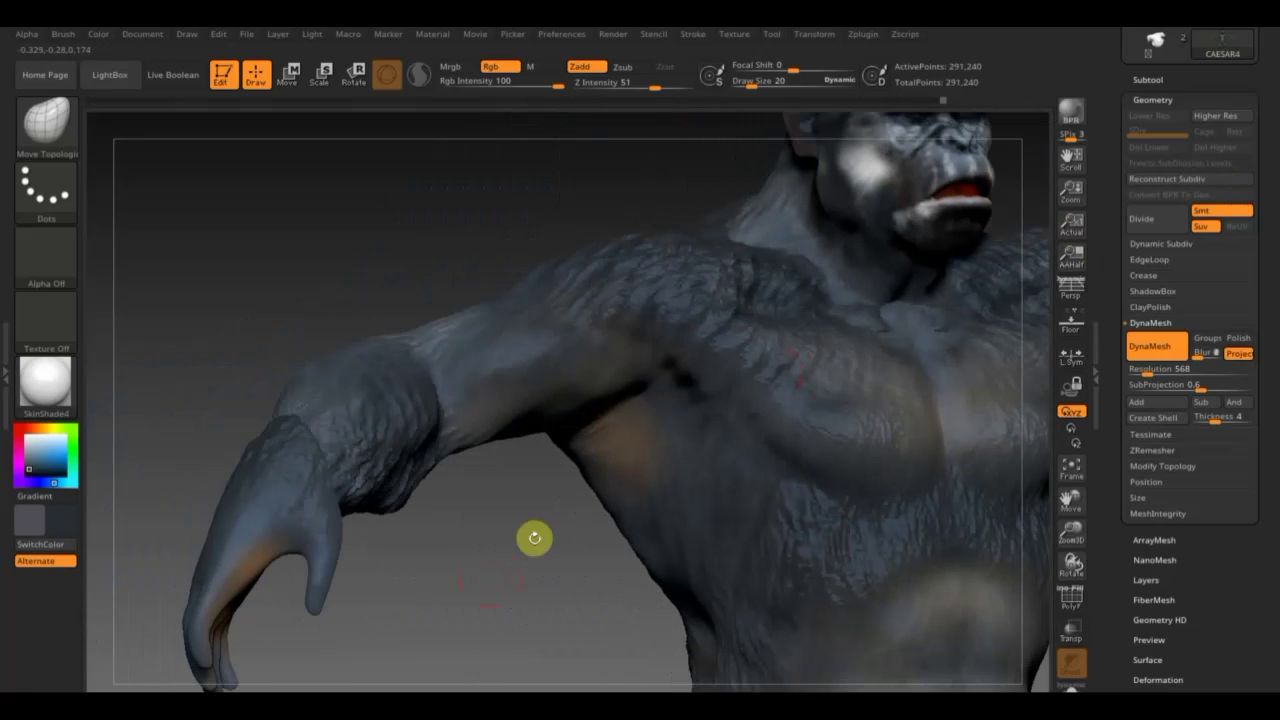
{"action": "left_click_drag", "start_coordinate": [534, 537], "coordinate": [431, 540]}
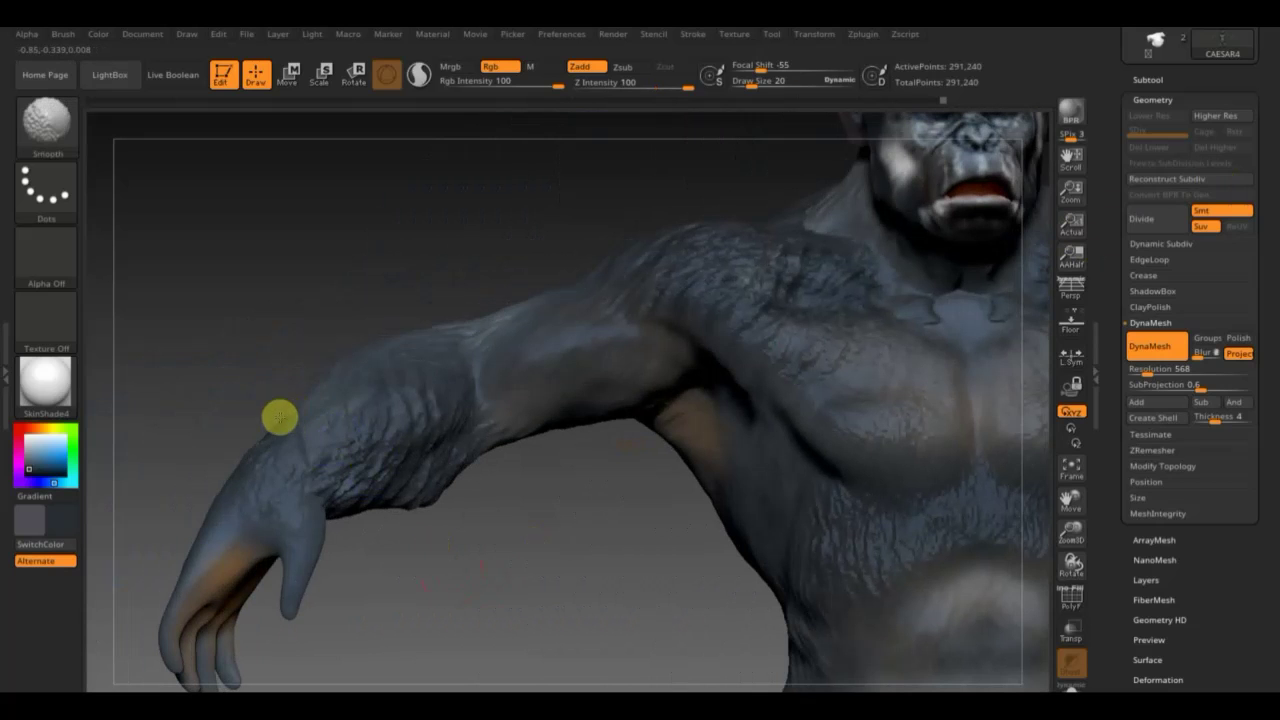
{"action": "mouse_move", "coordinate": [414, 583]}
{"action": "left_mouse_down"}
{"action": "mouse_move", "coordinate": [580, 586]}
{"action": "mouse_move", "coordinate": [431, 506]}
{"action": "left_mouse_up"}
{"action": "left_click_drag", "start_coordinate": [371, 446], "coordinate": [345, 445]}
{"action": "left_click_drag", "start_coordinate": [497, 575], "coordinate": [149, 300], "text": "alt"}
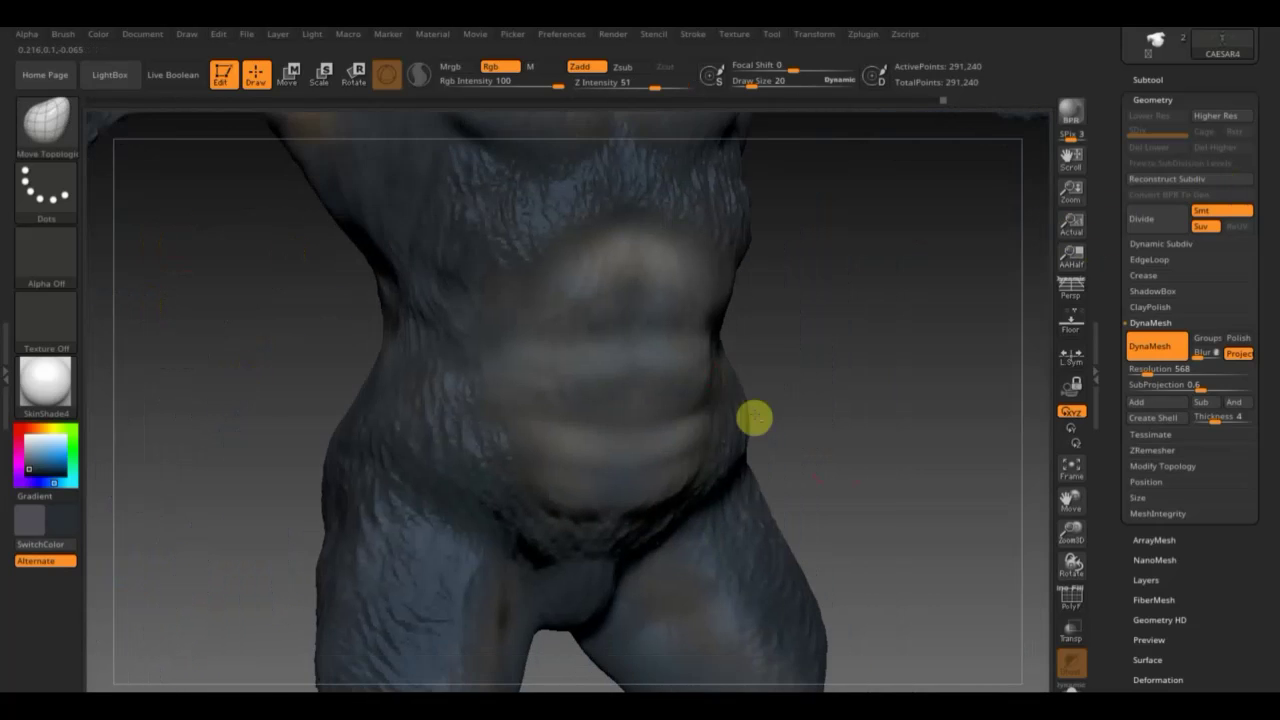
{"action": "left_click_drag", "start_coordinate": [754, 417], "coordinate": [746, 57], "text": "alt"}
Shift-smooth the rough remeshed patches on the ankles and feet.
{"action": "key", "text": "shift"}
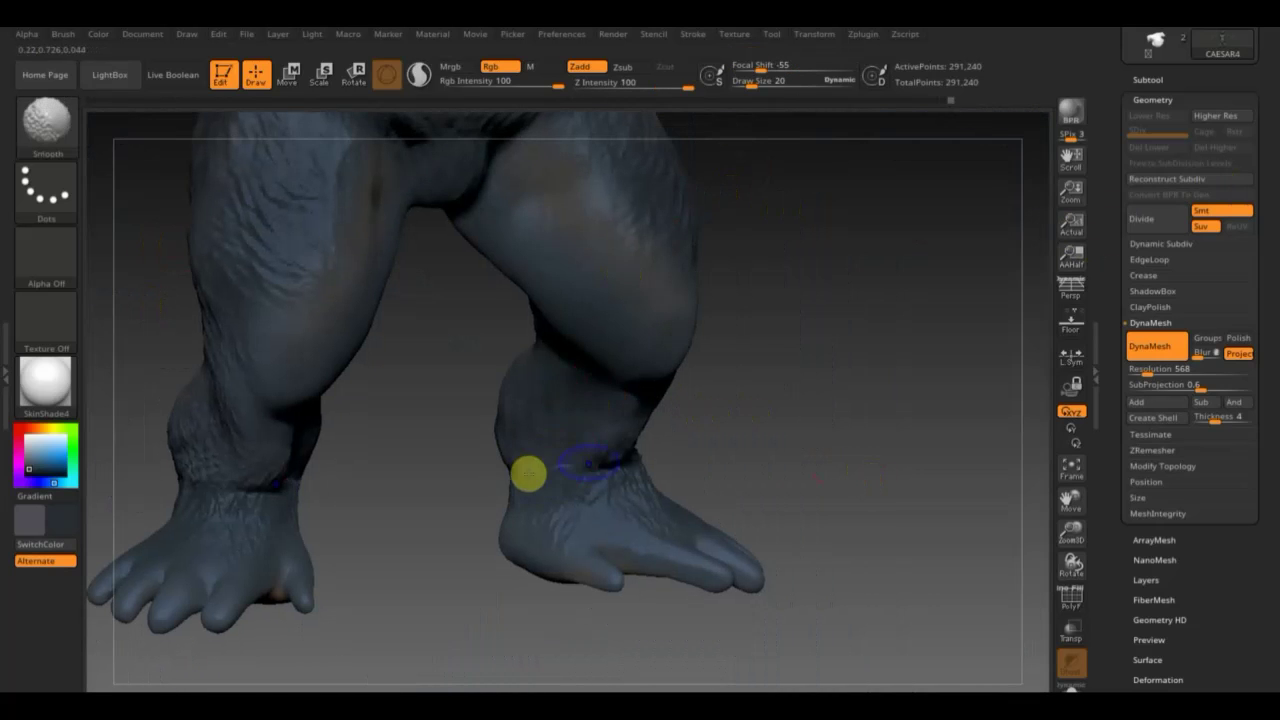
{"action": "left_click_drag", "start_coordinate": [528, 474], "coordinate": [706, 433]}
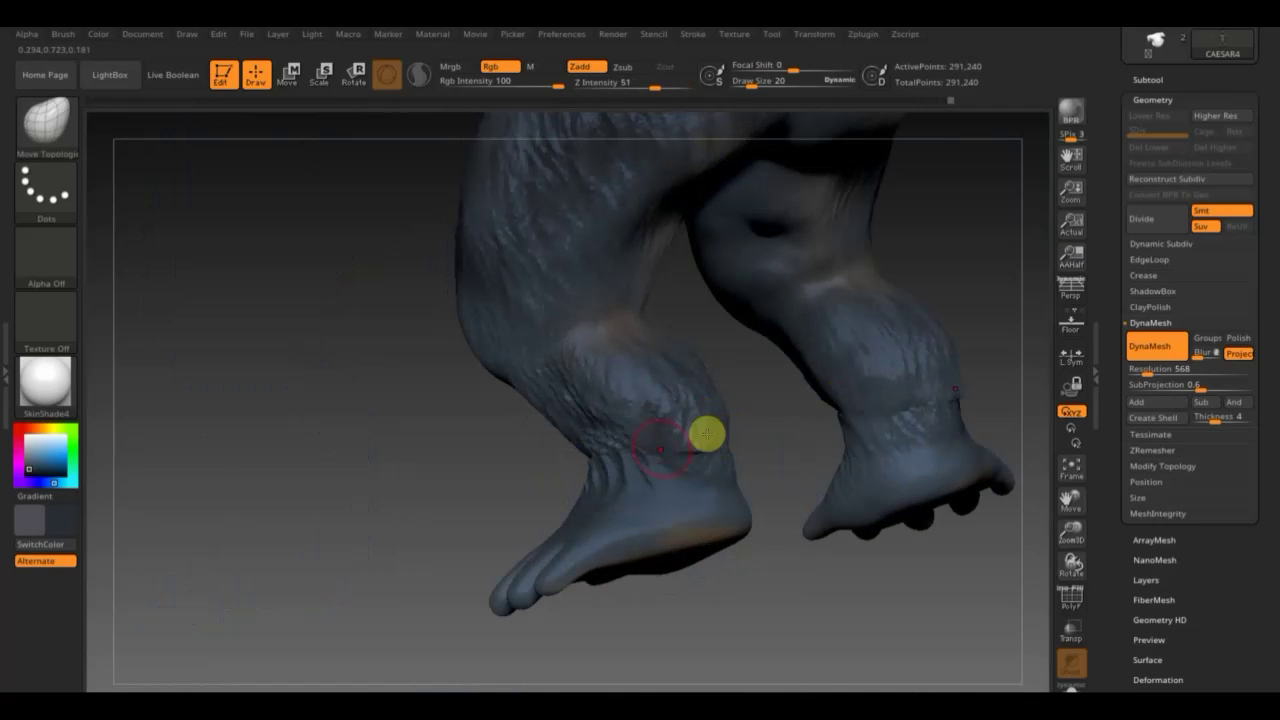
{"action": "key", "text": "shift"}
{"action": "left_click_drag", "start_coordinate": [783, 429], "coordinate": [788, 434]}
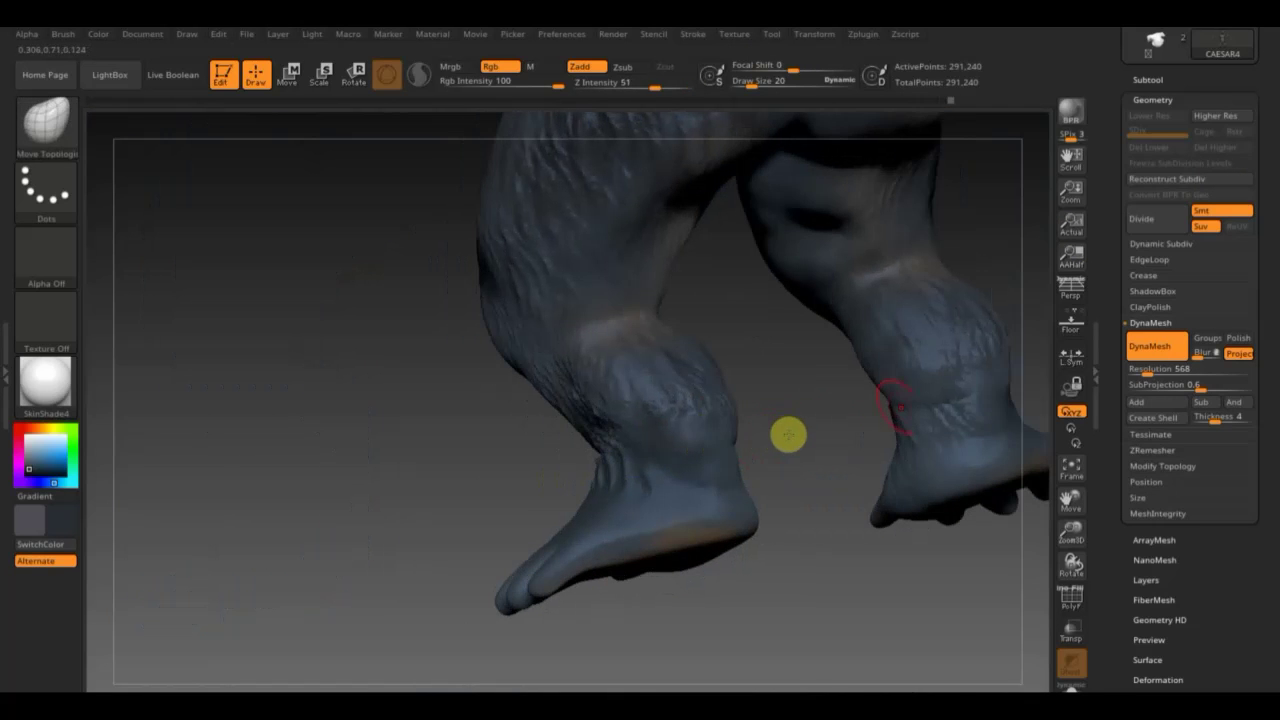
{"action": "key", "text": "shift"}
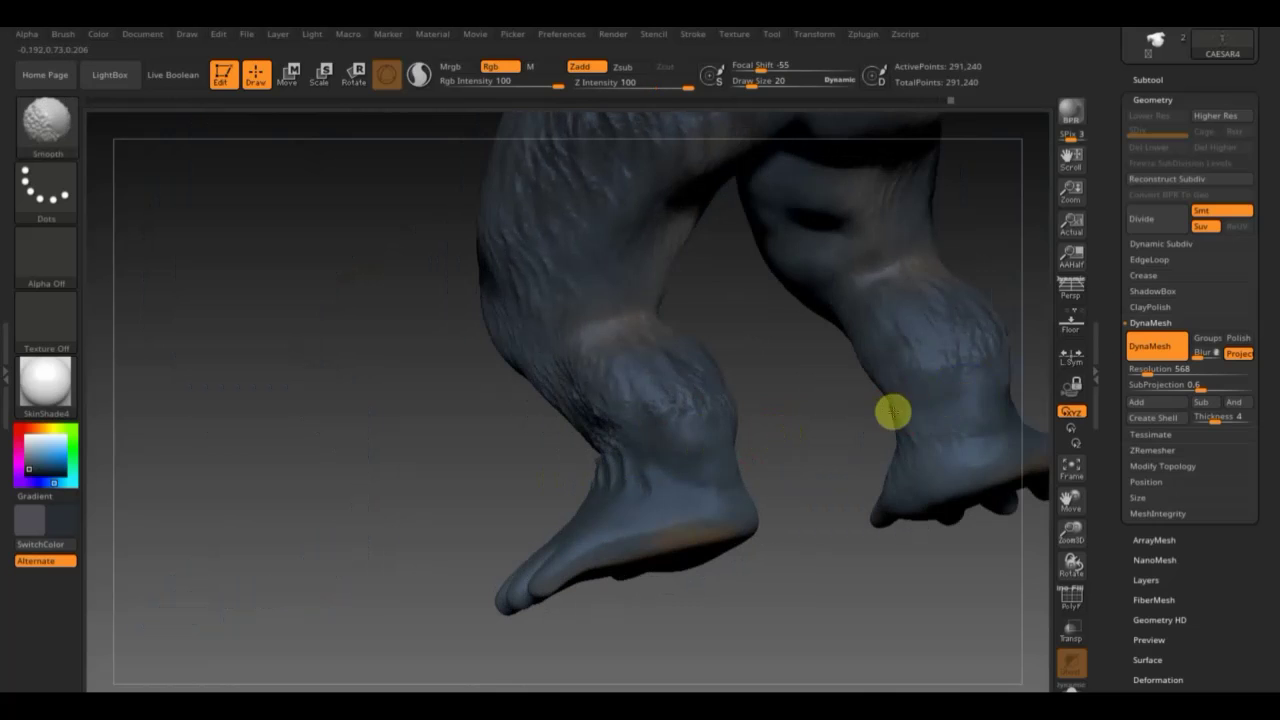
{"action": "left_click_drag", "start_coordinate": [893, 411], "coordinate": [942, 409]}
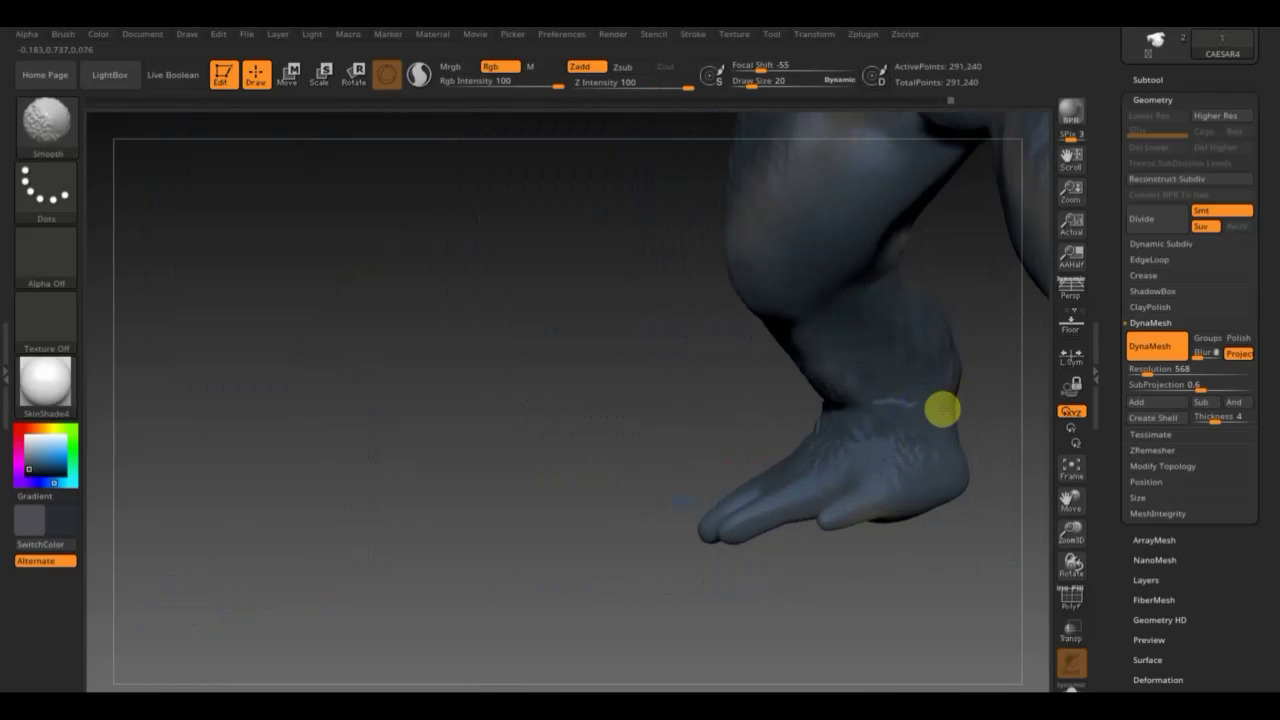
{"action": "left_click_drag", "start_coordinate": [720, 431], "coordinate": [755, 431]}
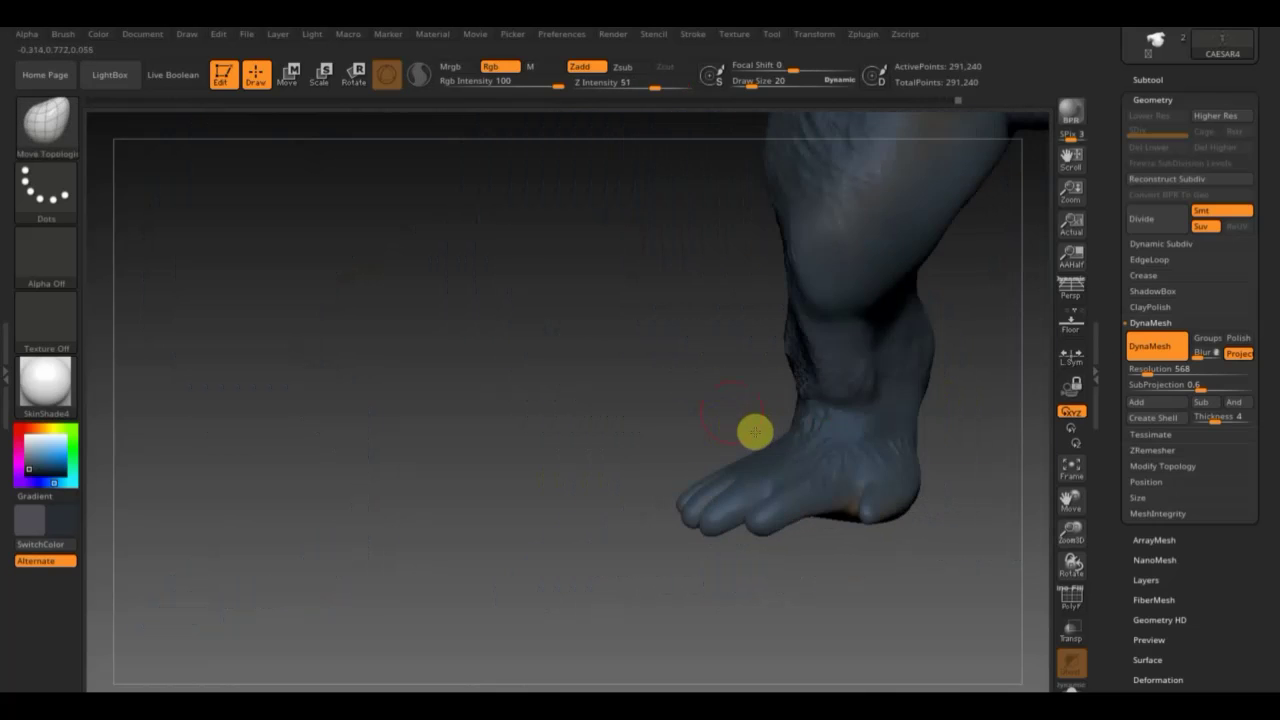
{"action": "mouse_move", "coordinate": [637, 369]}
{"action": "left_mouse_down"}
{"action": "mouse_move", "coordinate": [391, 489]}
{"action": "mouse_move", "coordinate": [627, 431]}
{"action": "left_mouse_up"}
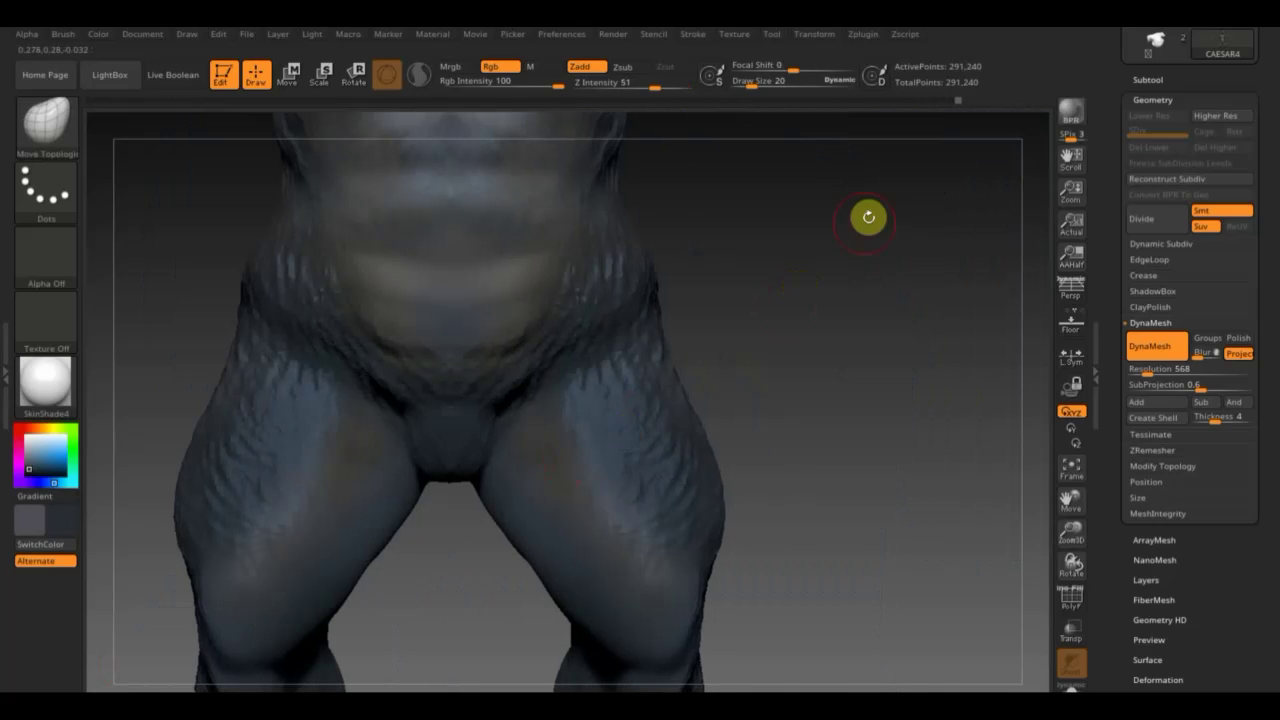
Smooth the twisted wrist area on the gorilla's arm.
{"action": "mouse_move", "coordinate": [869, 217]}
{"action": "left_mouse_down", "text": "alt"}
{"action": "mouse_move", "coordinate": [905, 670]}
{"action": "mouse_move", "coordinate": [849, 677]}
{"action": "mouse_move", "coordinate": [862, 657]}
{"action": "mouse_move", "coordinate": [957, 663]}
{"action": "mouse_move", "coordinate": [921, 621]}
{"action": "mouse_move", "coordinate": [909, 420]}
{"action": "mouse_move", "coordinate": [635, 497]}
{"action": "mouse_move", "coordinate": [866, 337]}
{"action": "left_mouse_up", "text": "alt"}
{"action": "left_click_drag", "start_coordinate": [529, 437], "coordinate": [470, 441], "text": "shift"}
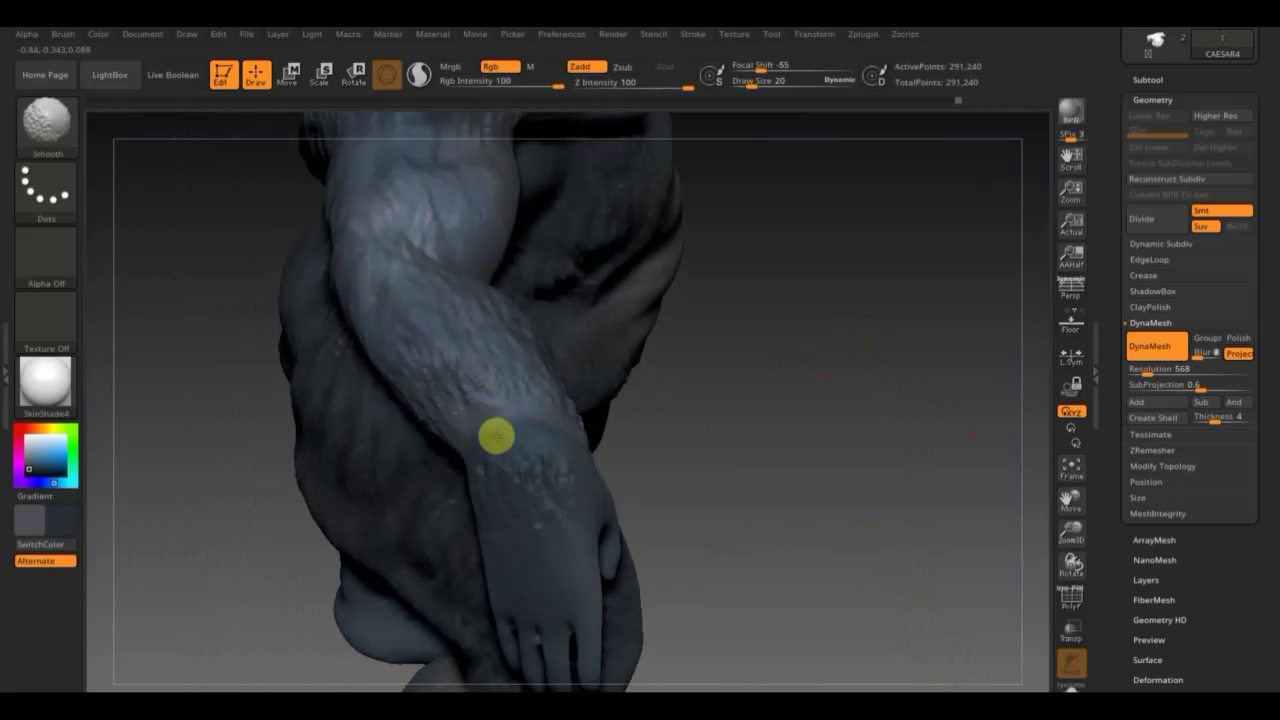
{"action": "mouse_move", "coordinate": [726, 471]}
{"action": "left_mouse_down"}
{"action": "mouse_move", "coordinate": [831, 411]}
{"action": "mouse_move", "coordinate": [871, 423]}
{"action": "mouse_move", "coordinate": [771, 457]}
{"action": "mouse_move", "coordinate": [775, 472]}
{"action": "mouse_move", "coordinate": [877, 486]}
{"action": "mouse_move", "coordinate": [871, 469]}
{"action": "mouse_move", "coordinate": [860, 471]}
{"action": "mouse_move", "coordinate": [880, 523]}
{"action": "mouse_move", "coordinate": [849, 506]}
{"action": "left_mouse_up"}
Choose the Standard brush with the df36aad1b0163 alpha, Zadd on, and a DragRect stroke.
{"action": "left_click", "coordinate": [47, 130]}
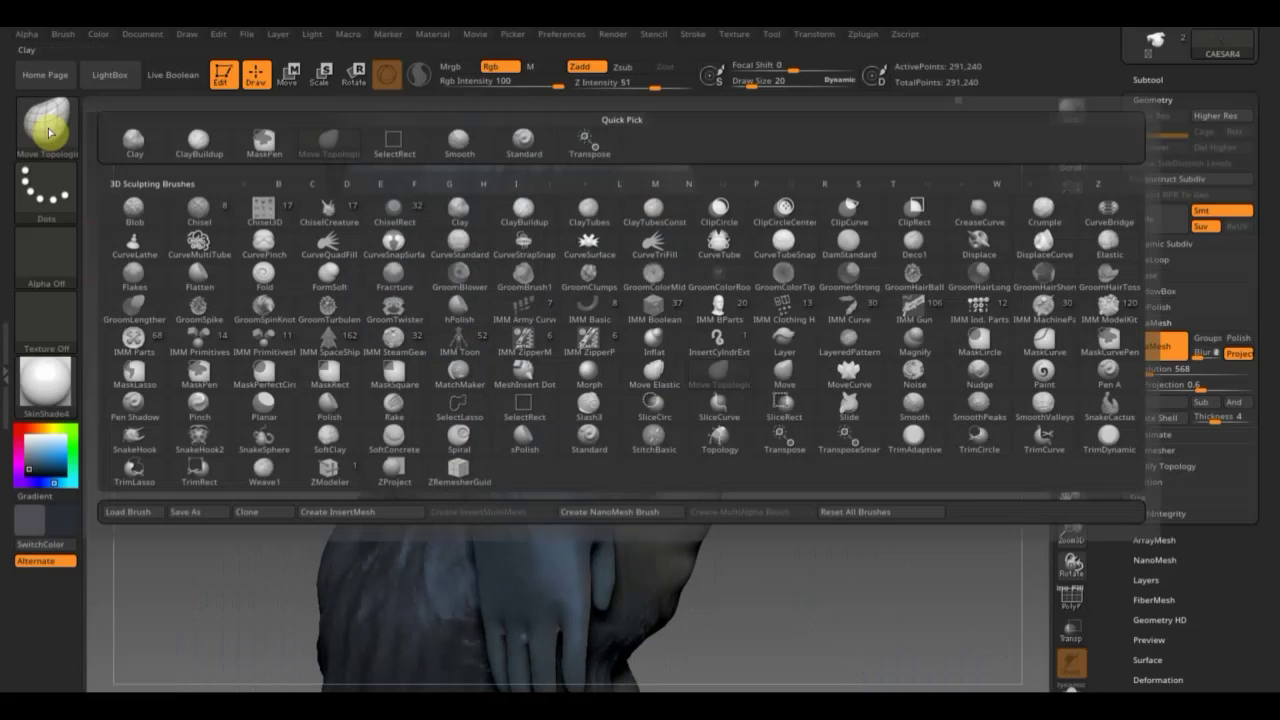
{"action": "left_click", "coordinate": [523, 143]}
{"action": "left_click", "coordinate": [46, 258]}
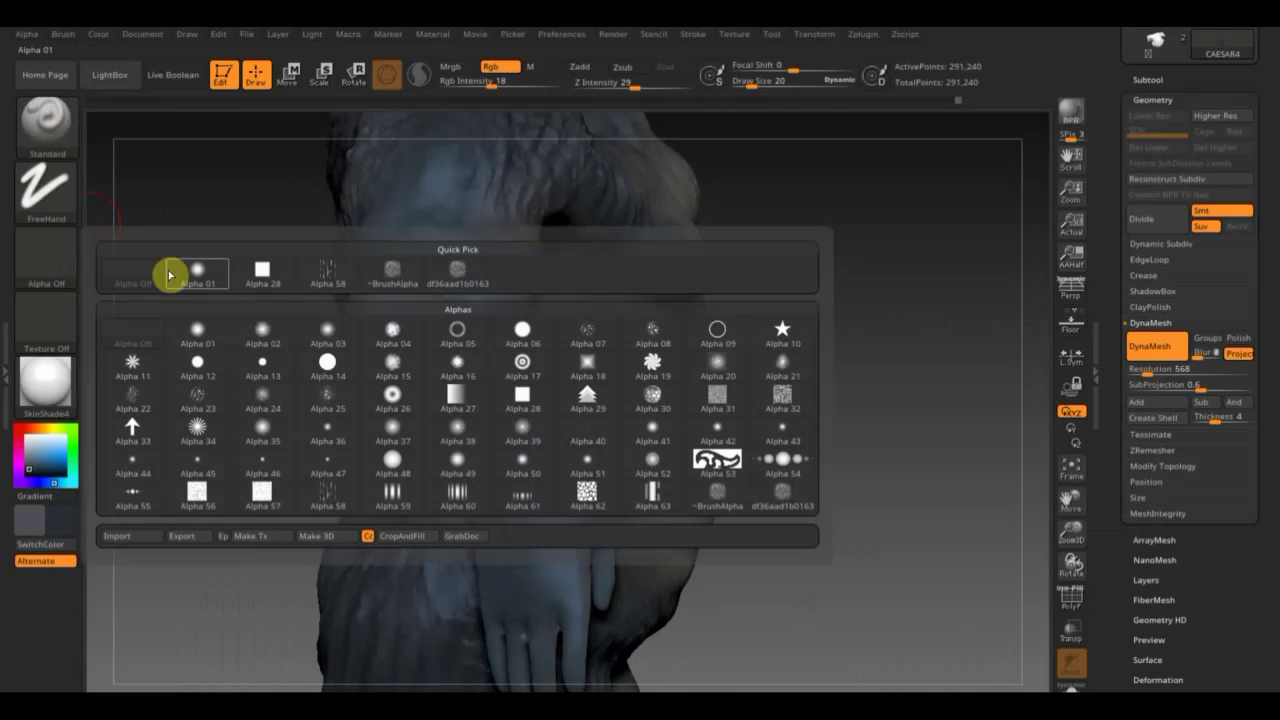
{"action": "left_click", "coordinate": [460, 270]}
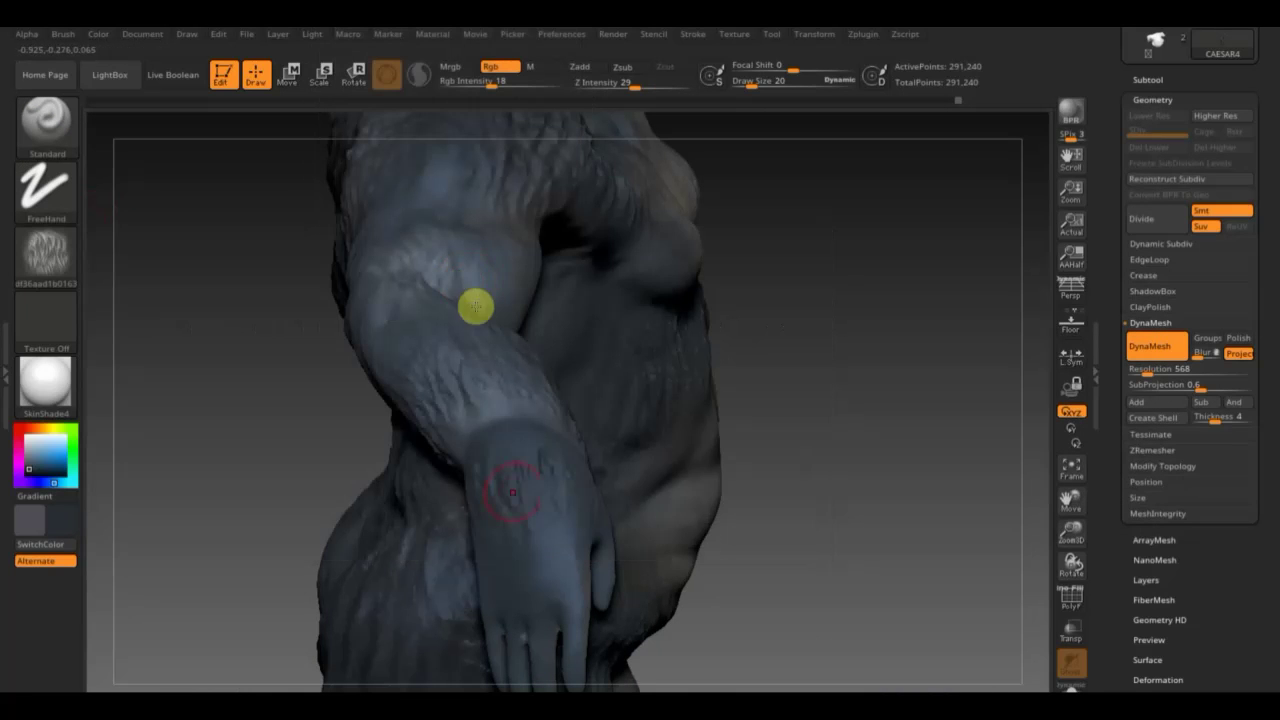
{"action": "left_click", "coordinate": [584, 66]}
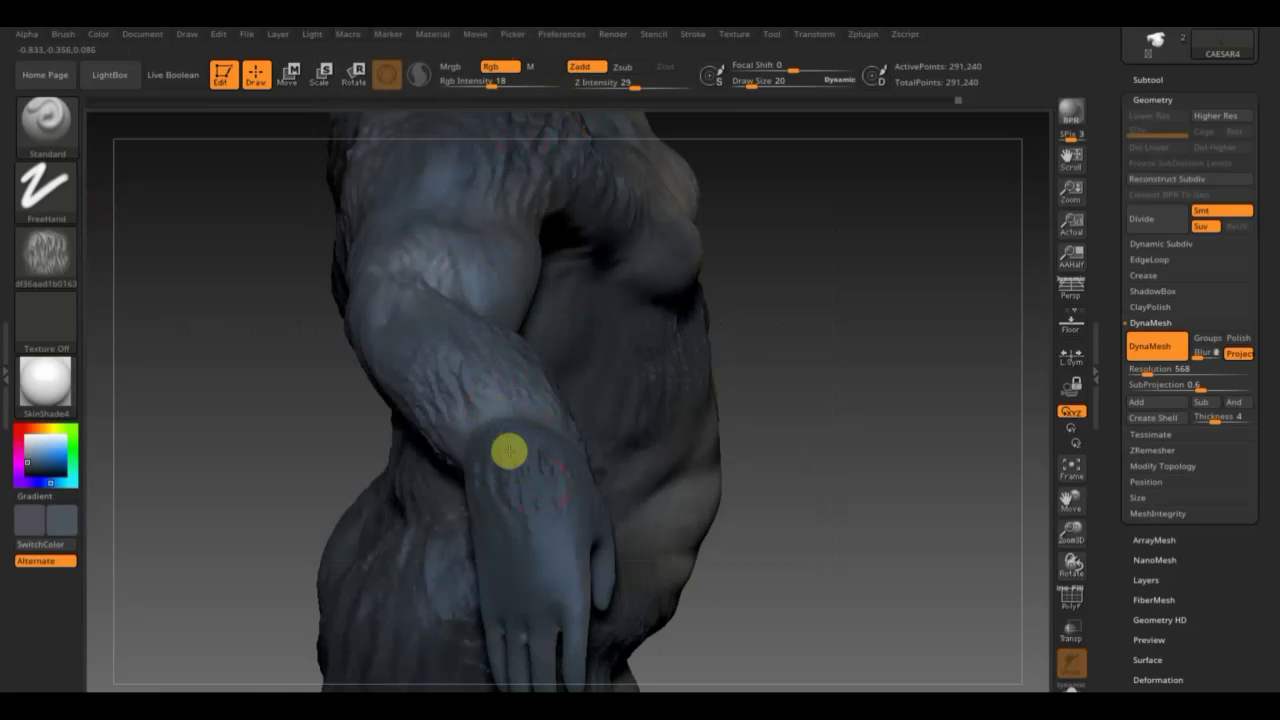
{"action": "left_click", "coordinate": [45, 188]}
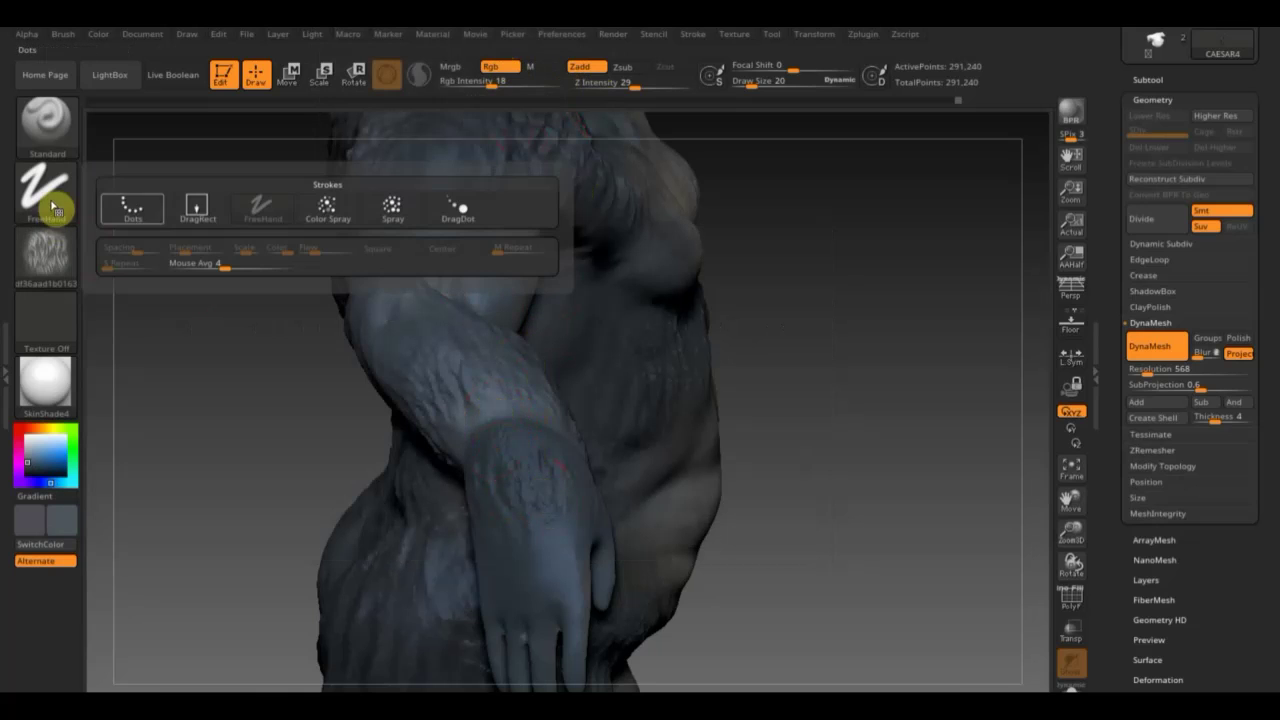
{"action": "left_click", "coordinate": [199, 208]}
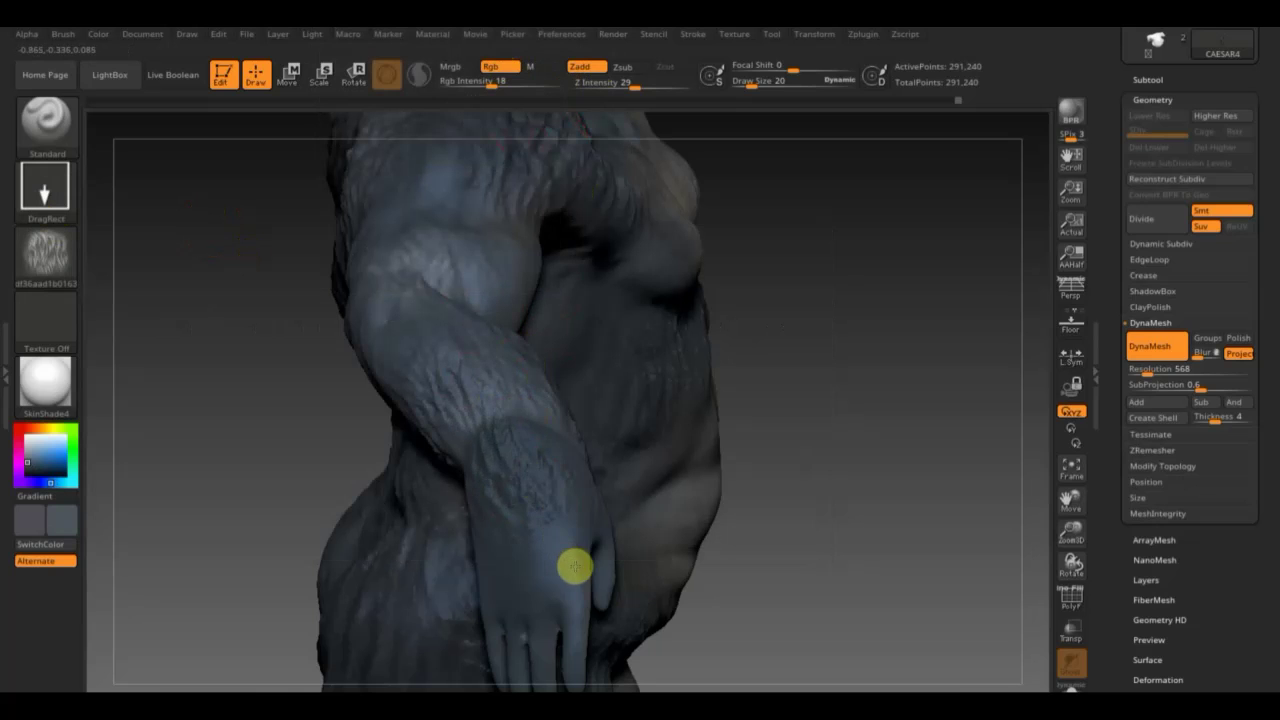
Stamp textured fur detail on the forearm, then zoom in on the legs and feet.
{"action": "left_click_drag", "start_coordinate": [520, 449], "coordinate": [578, 545]}
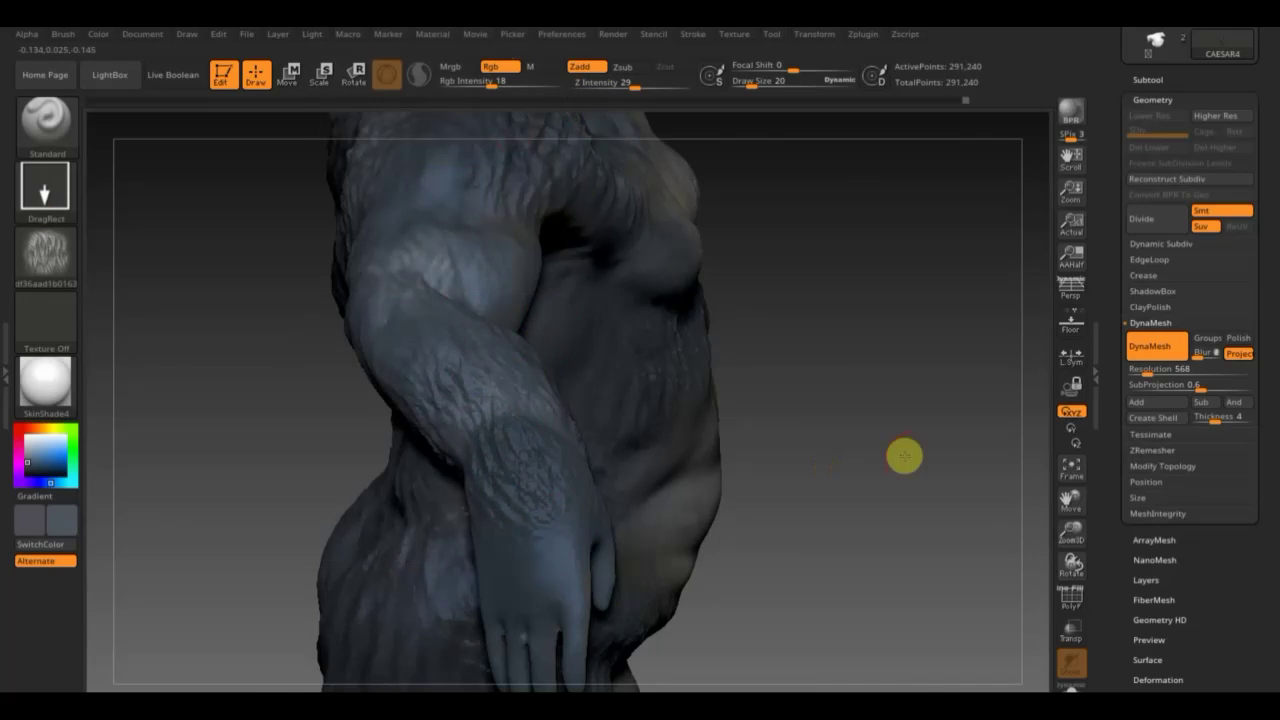
{"action": "left_click_drag", "start_coordinate": [904, 456], "coordinate": [848, 471]}
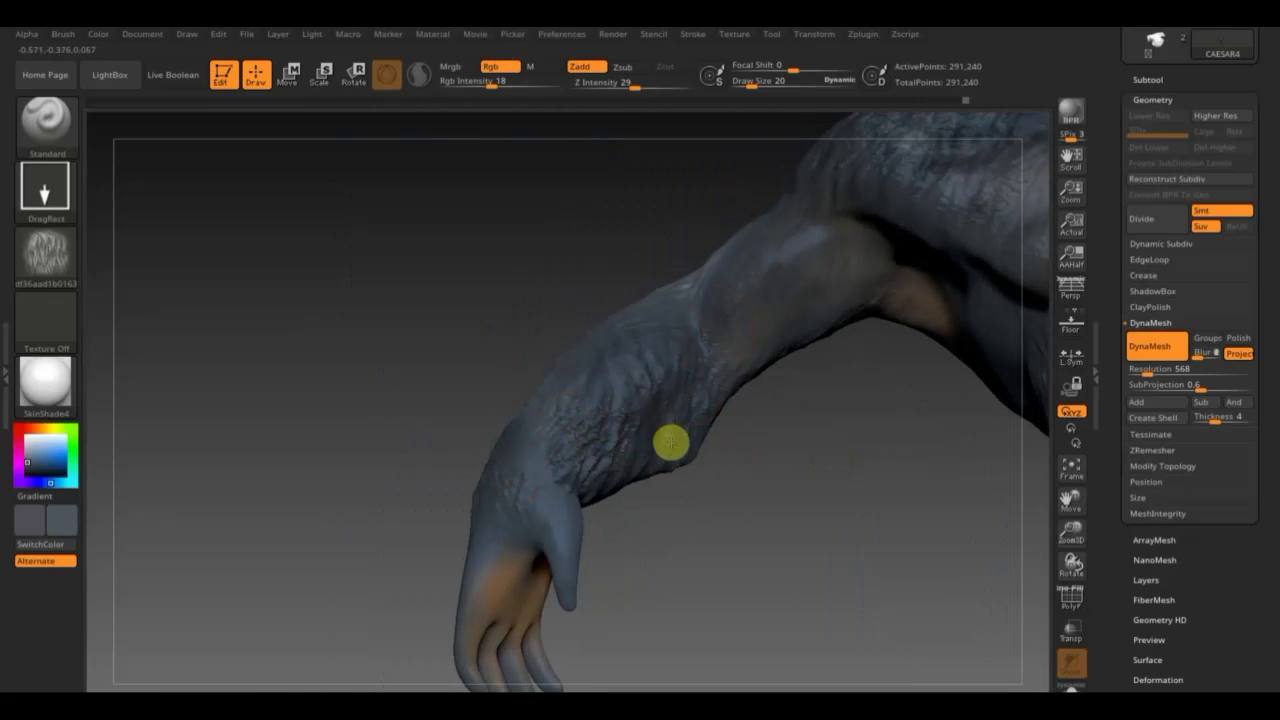
{"action": "mouse_move", "coordinate": [722, 419]}
{"action": "left_mouse_down"}
{"action": "mouse_move", "coordinate": [766, 486]}
{"action": "mouse_move", "coordinate": [529, 343]}
{"action": "mouse_move", "coordinate": [517, 509]}
{"action": "mouse_move", "coordinate": [650, 422]}
{"action": "mouse_move", "coordinate": [711, 457]}
{"action": "left_mouse_up"}
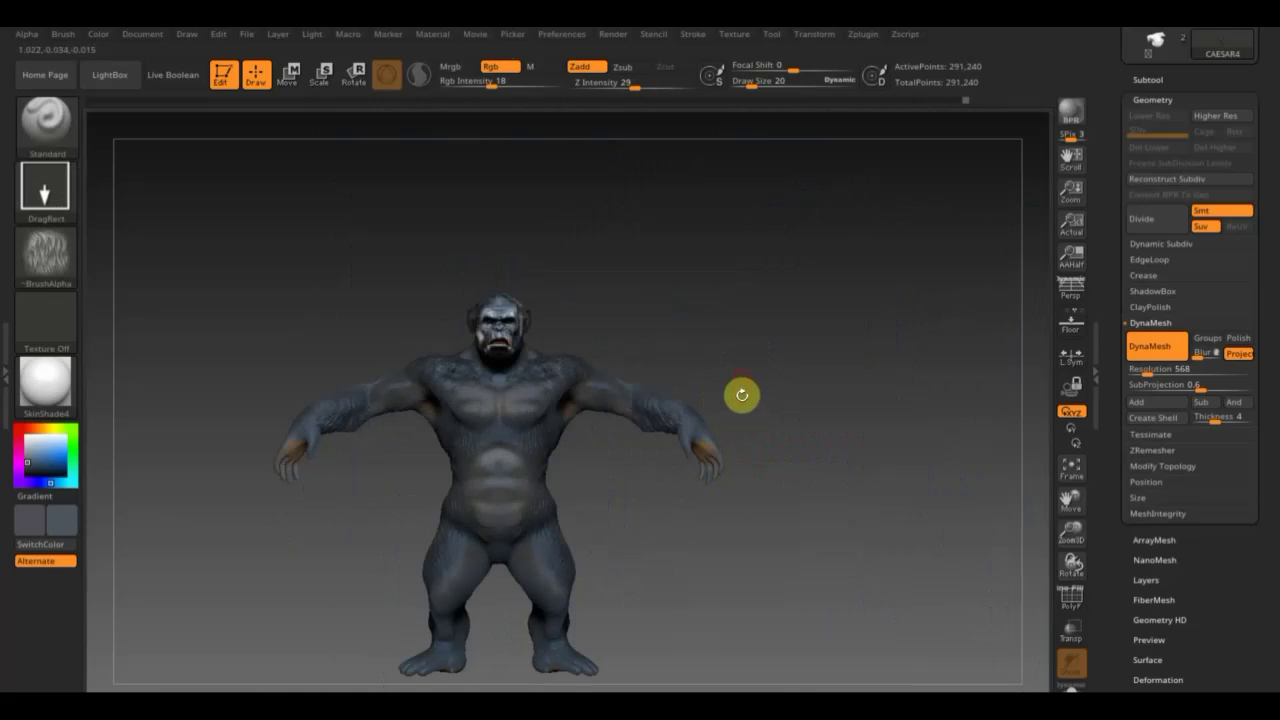
{"action": "left_click_drag", "start_coordinate": [742, 395], "coordinate": [786, 500]}
{"action": "mouse_move", "coordinate": [820, 566]}
{"action": "left_mouse_down", "text": "alt"}
{"action": "mouse_move", "coordinate": [706, 206]}
{"action": "mouse_move", "coordinate": [752, 424]}
{"action": "mouse_move", "coordinate": [606, 477]}
{"action": "mouse_move", "coordinate": [951, 323]}
{"action": "mouse_move", "coordinate": [812, 373]}
{"action": "mouse_move", "coordinate": [871, 429]}
{"action": "mouse_move", "coordinate": [846, 186]}
{"action": "mouse_move", "coordinate": [886, 100]}
{"action": "left_mouse_up", "text": "alt"}
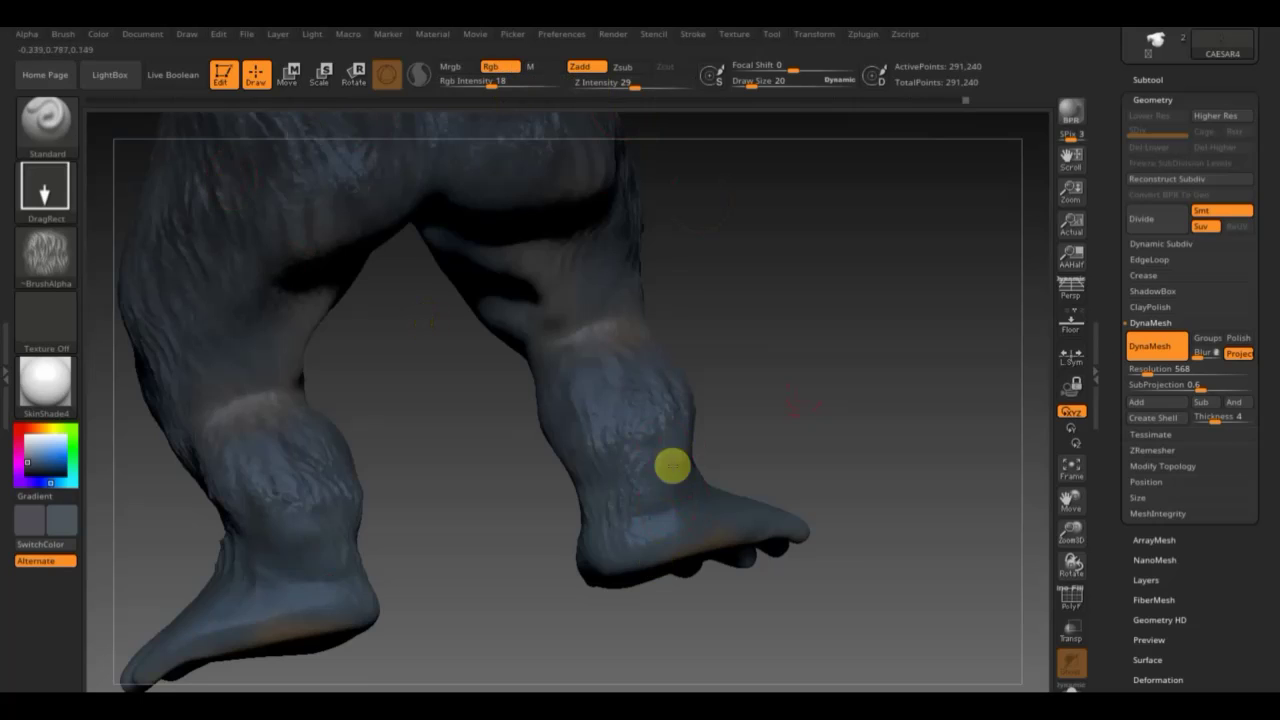
{"action": "left_click_drag", "start_coordinate": [837, 416], "coordinate": [680, 434]}
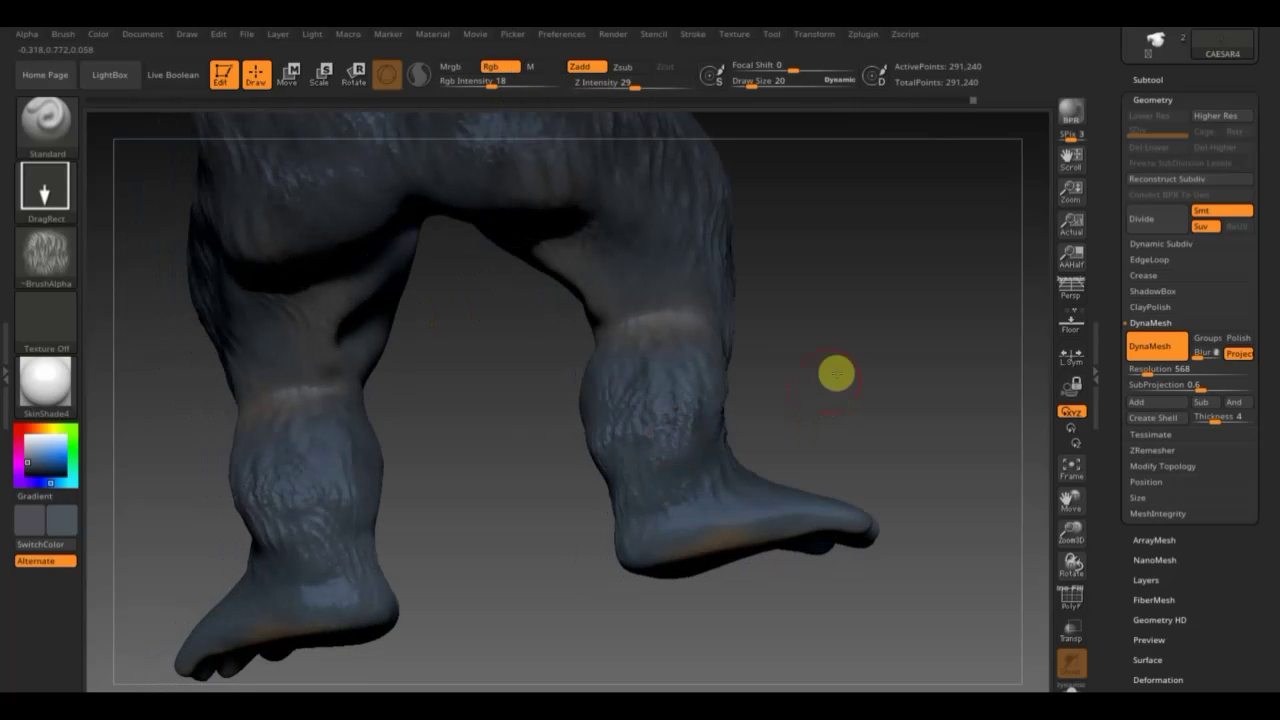
{"action": "left_click_drag", "start_coordinate": [836, 373], "coordinate": [746, 417]}
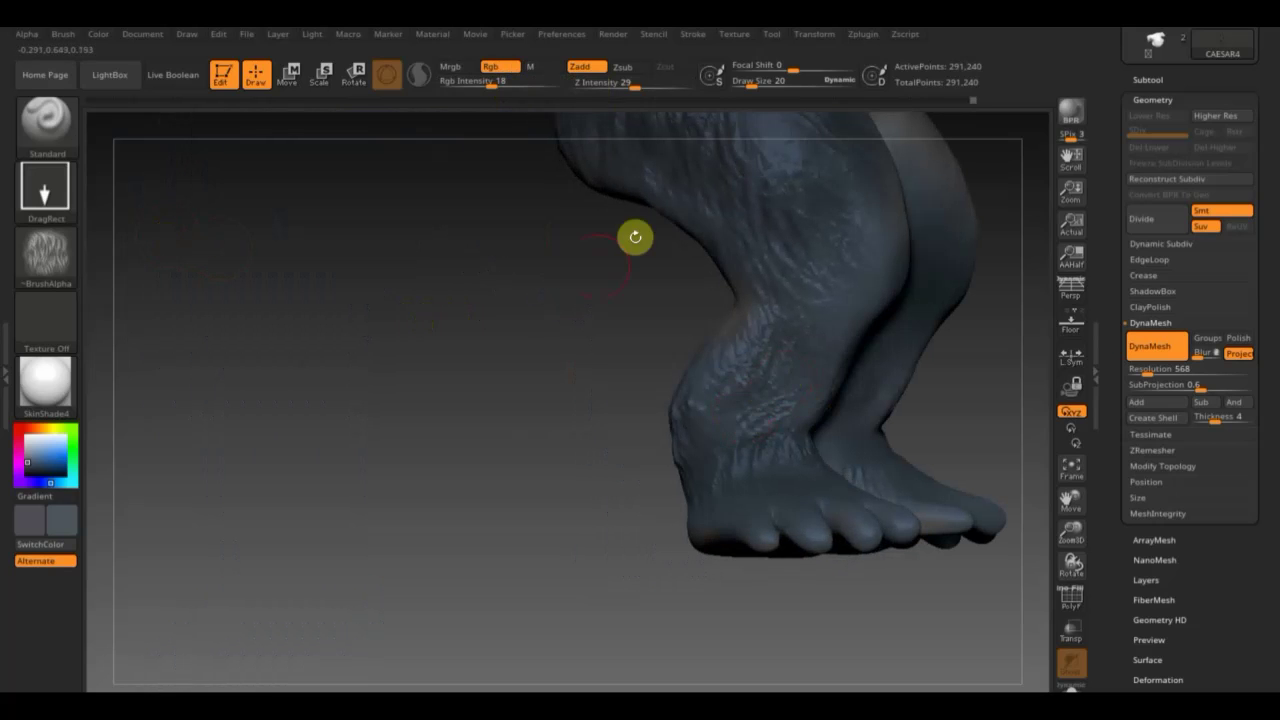
Paint an orange tint under the right heel, colour only, at Rgb Intensity 100.
{"action": "left_click", "coordinate": [588, 68]}
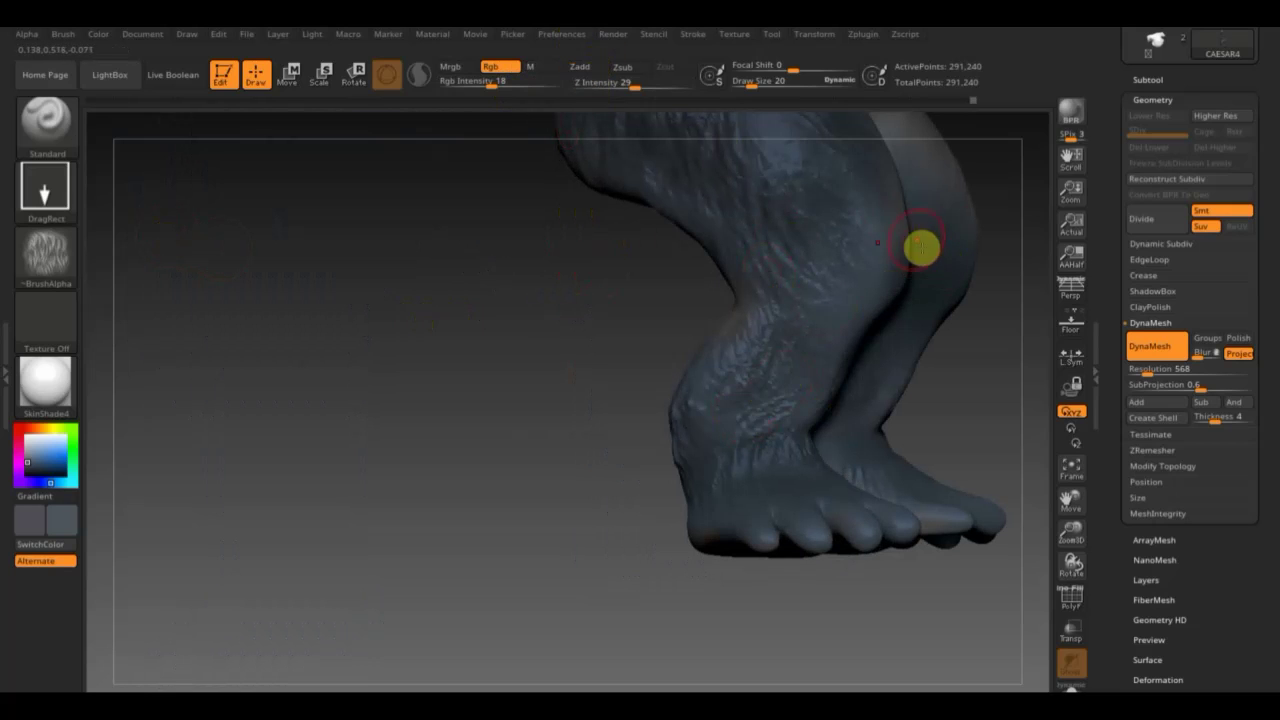
{"action": "left_click", "coordinate": [62, 528]}
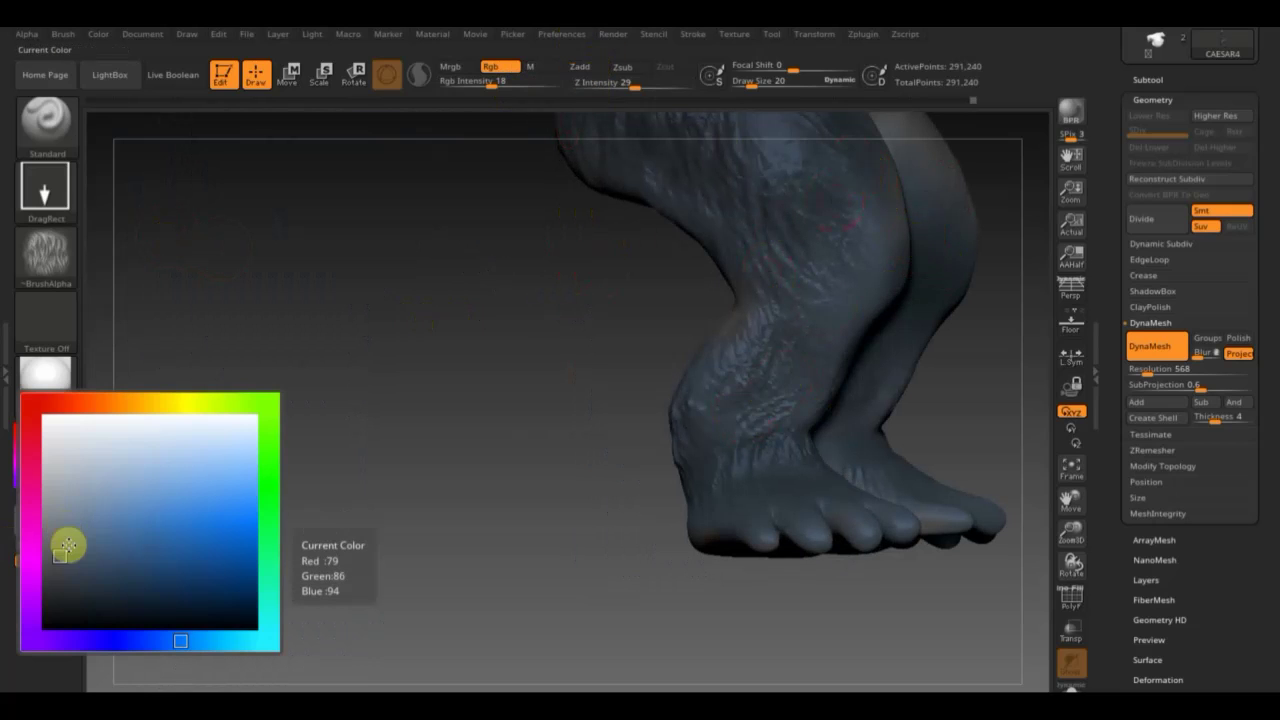
{"action": "left_click_drag", "start_coordinate": [457, 500], "coordinate": [596, 472]}
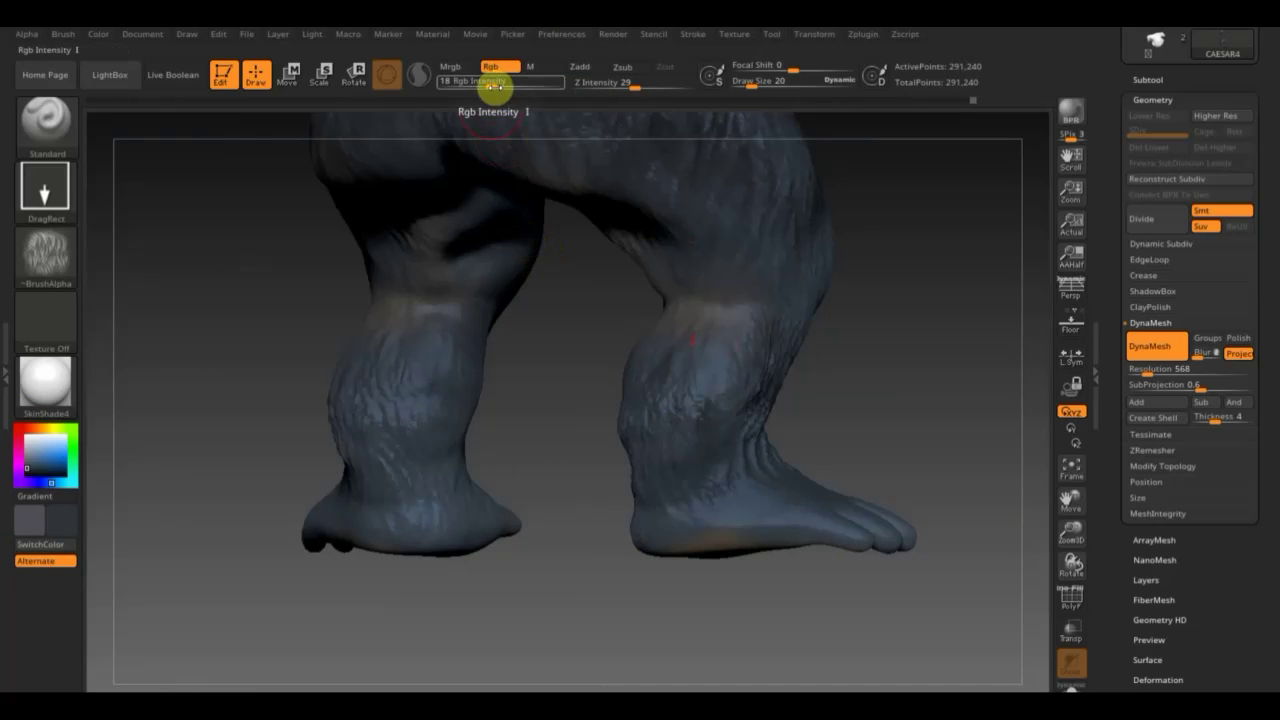
{"action": "left_click_drag", "start_coordinate": [493, 87], "coordinate": [558, 87]}
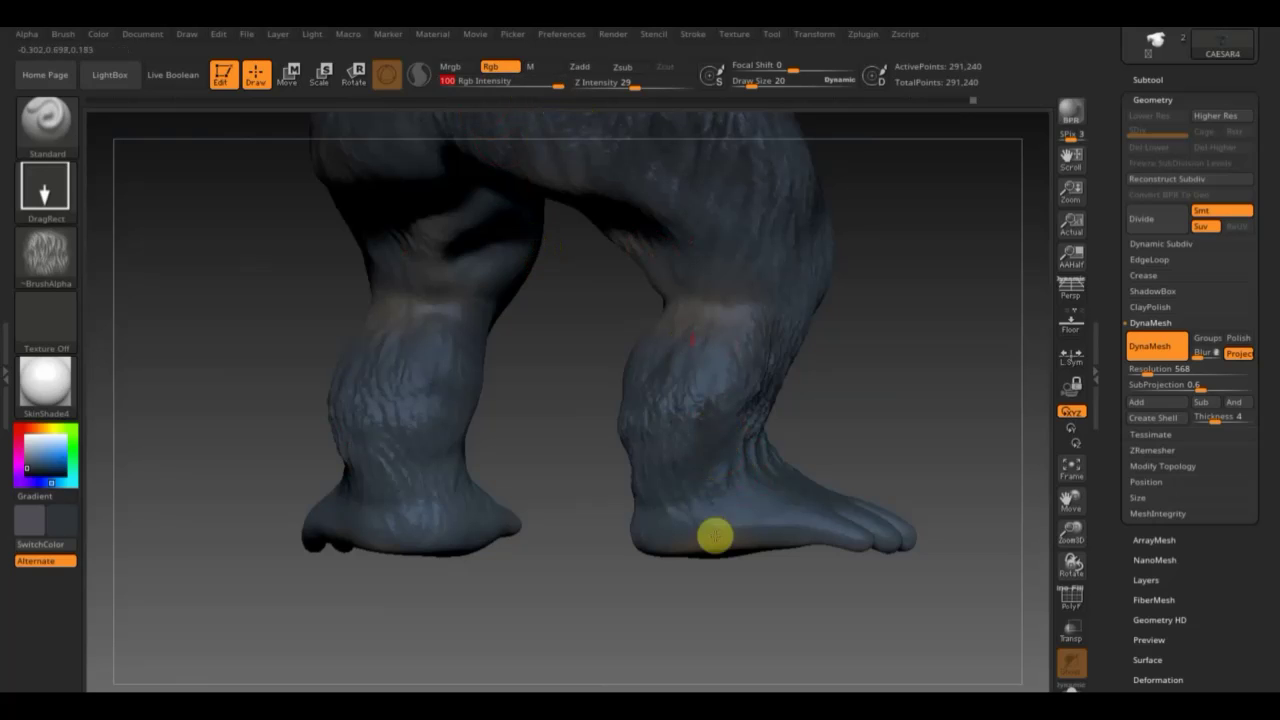
{"action": "left_click_drag", "start_coordinate": [715, 537], "coordinate": [714, 577]}
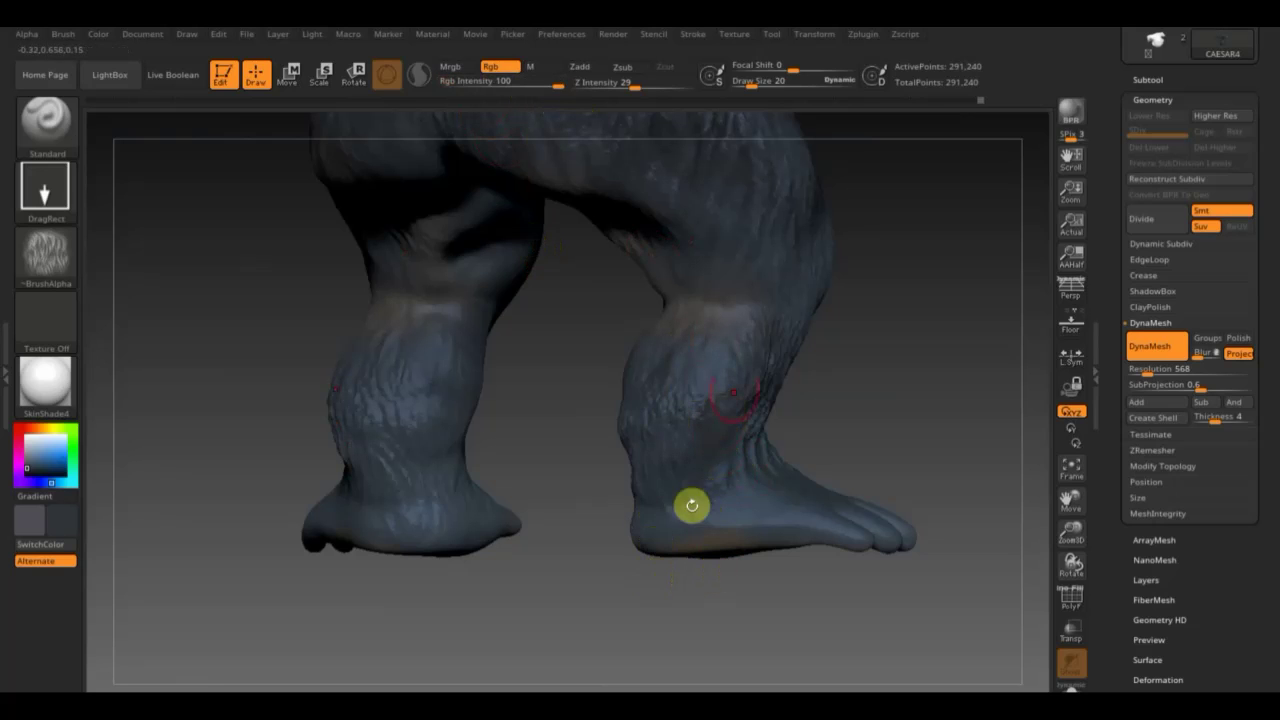
Shift-smooth the ankle detail from a front view of both feet.
{"action": "left_click_drag", "start_coordinate": [830, 427], "coordinate": [836, 305]}
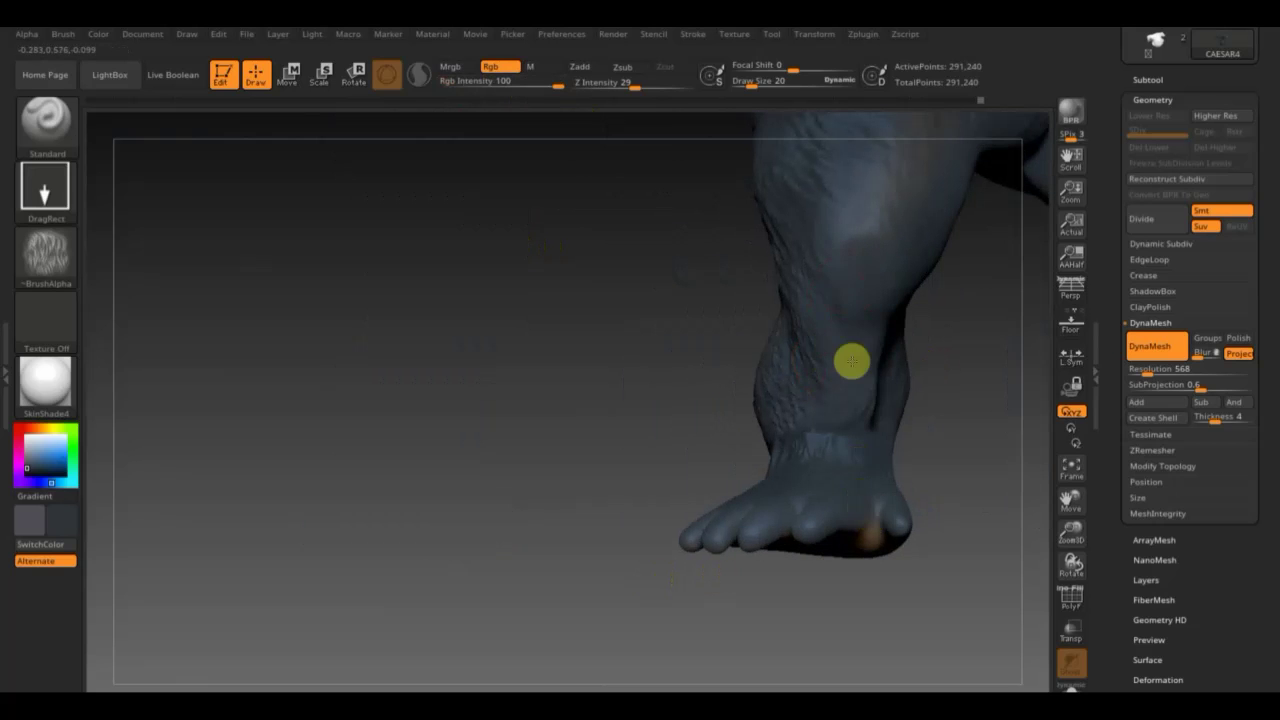
{"action": "left_click_drag", "start_coordinate": [630, 444], "coordinate": [336, 352]}
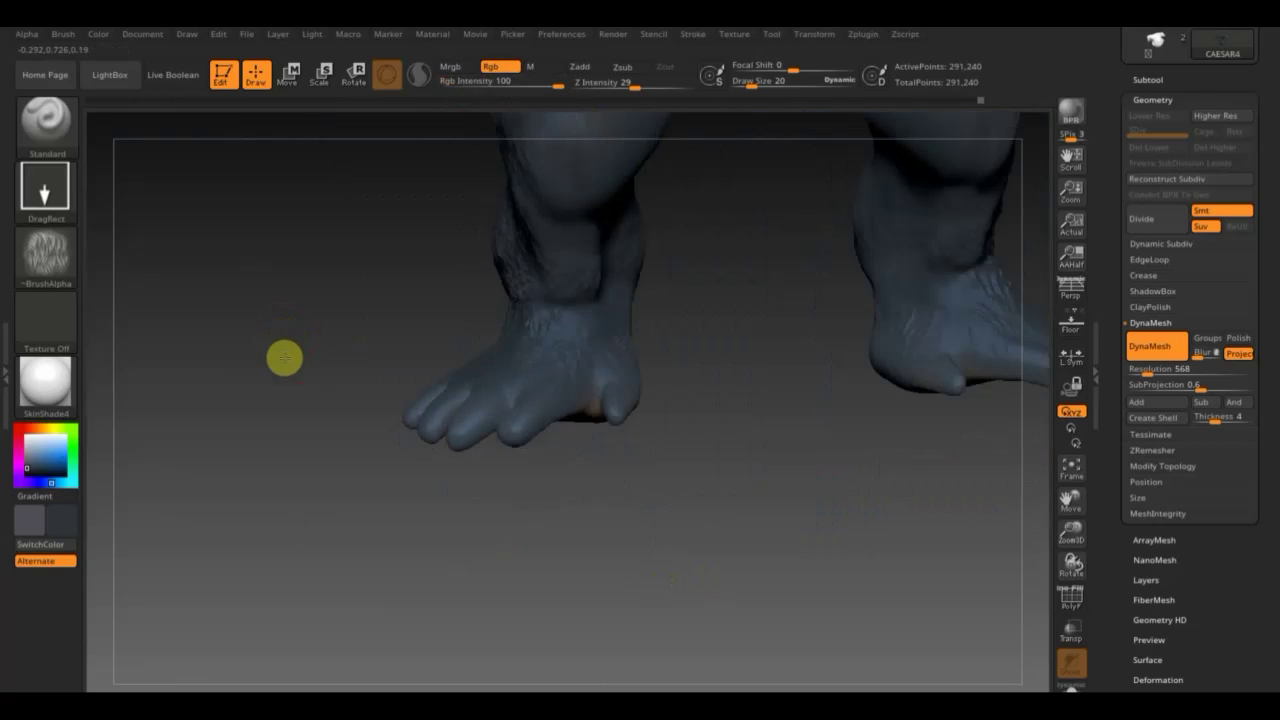
{"action": "key", "text": "shift"}
{"action": "left_click_drag", "start_coordinate": [546, 308], "coordinate": [628, 320], "text": "shift"}
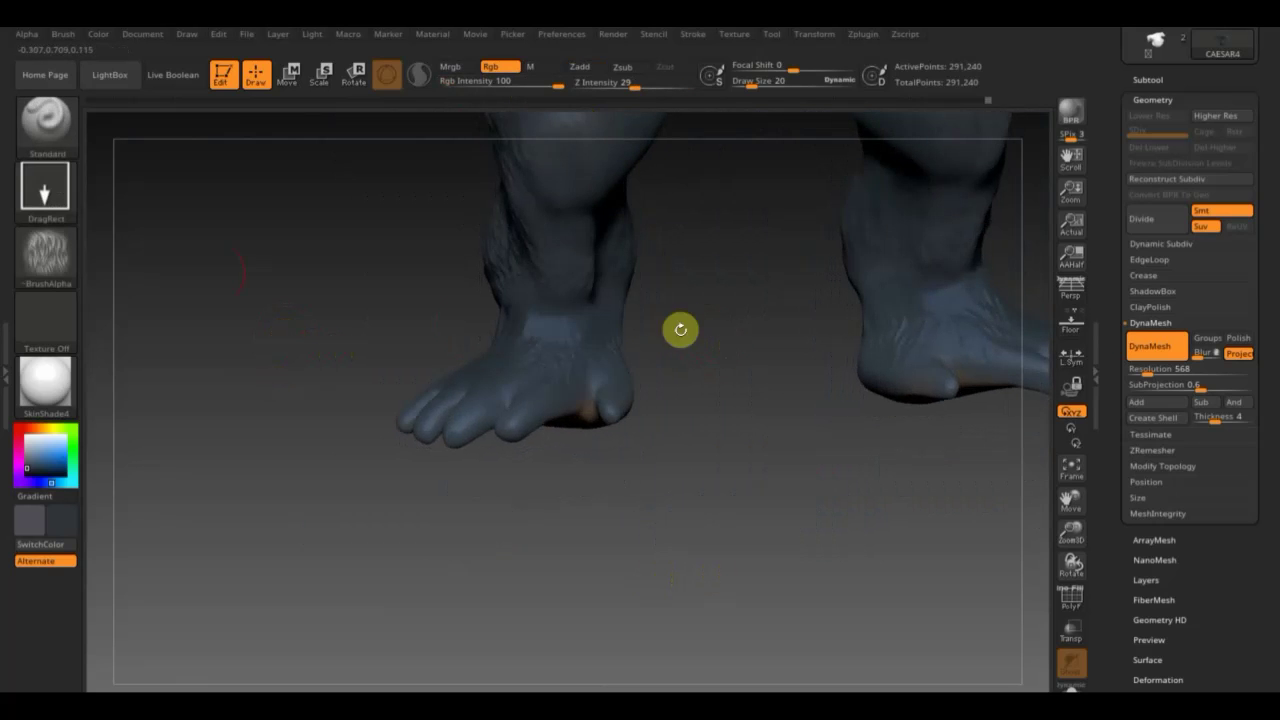
With the Move Topological brush at about size 55, nudge the left ankle, mirrored on the right.
{"action": "left_click", "coordinate": [41, 129]}
{"action": "left_click", "coordinate": [340, 140]}
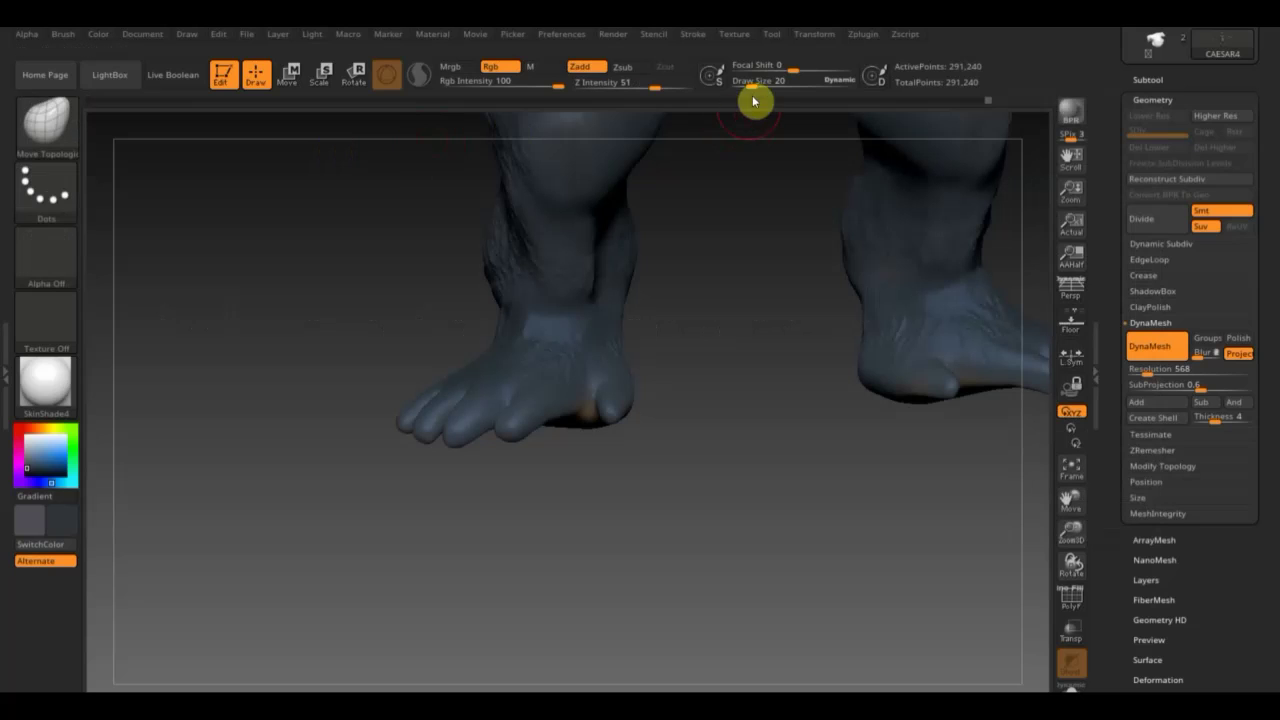
{"action": "left_click_drag", "start_coordinate": [750, 84], "coordinate": [764, 92]}
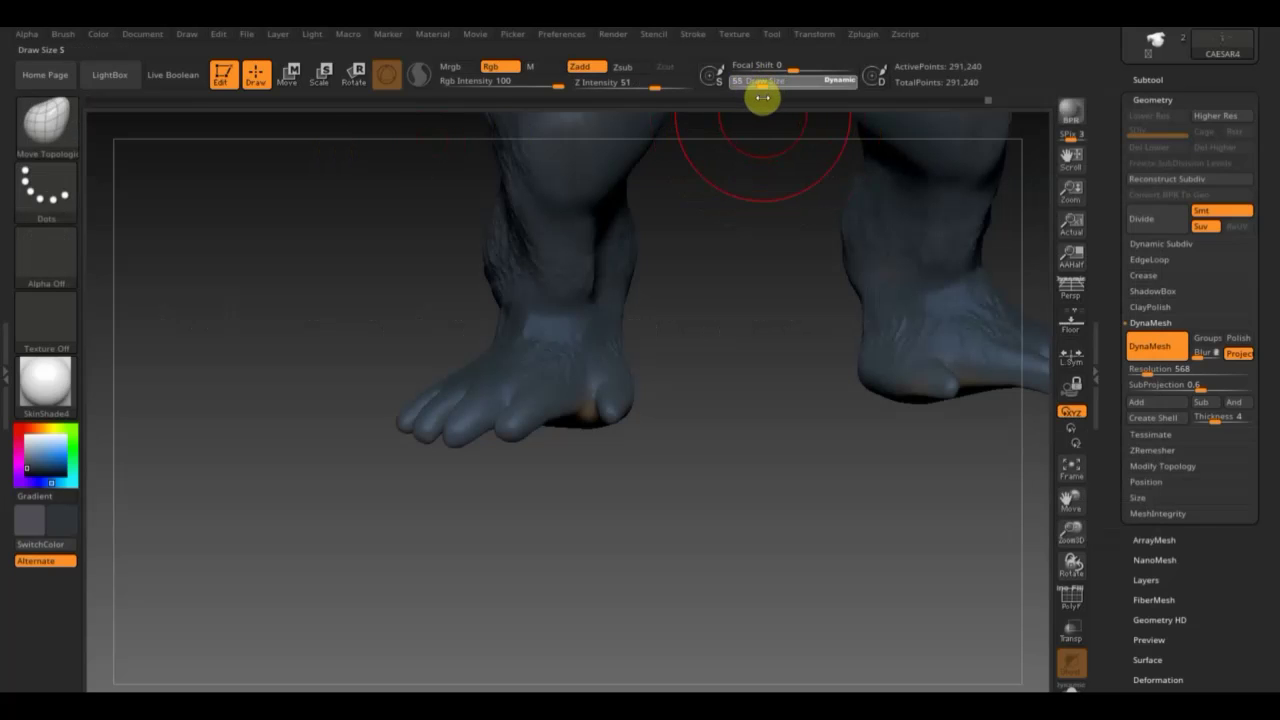
{"action": "left_click", "coordinate": [750, 86]}
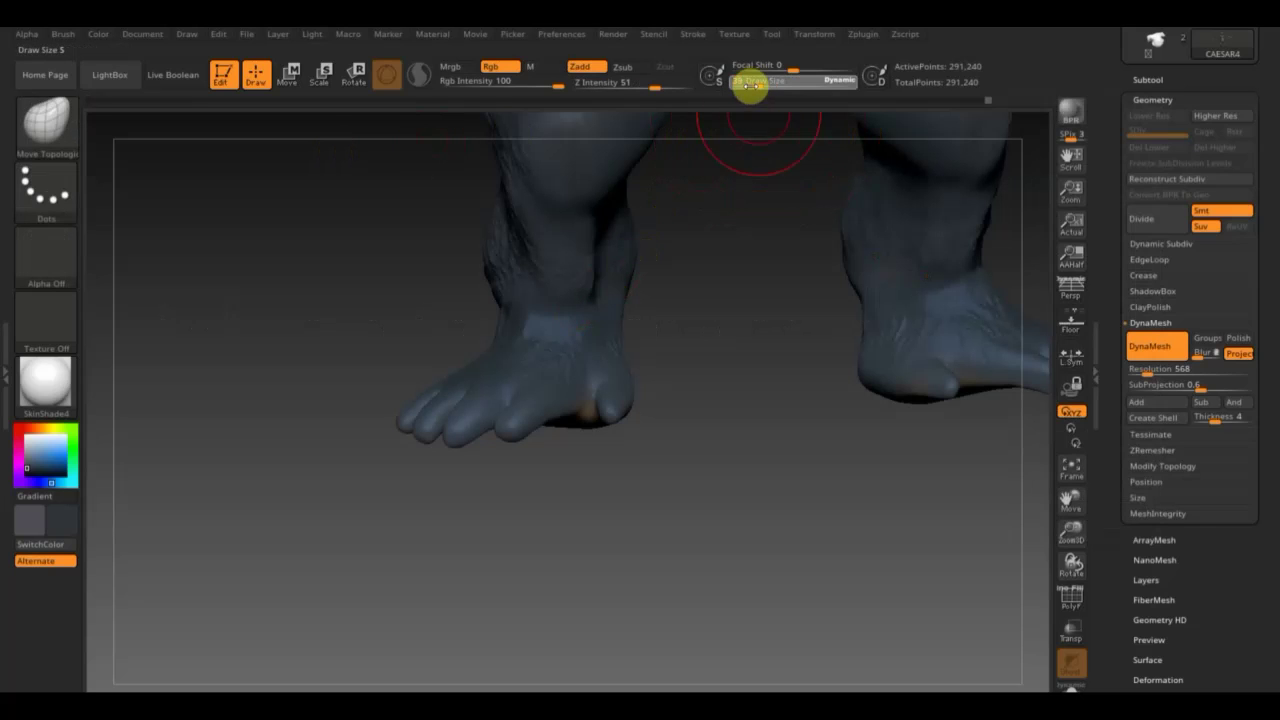
{"action": "left_click_drag", "start_coordinate": [749, 86], "coordinate": [765, 89]}
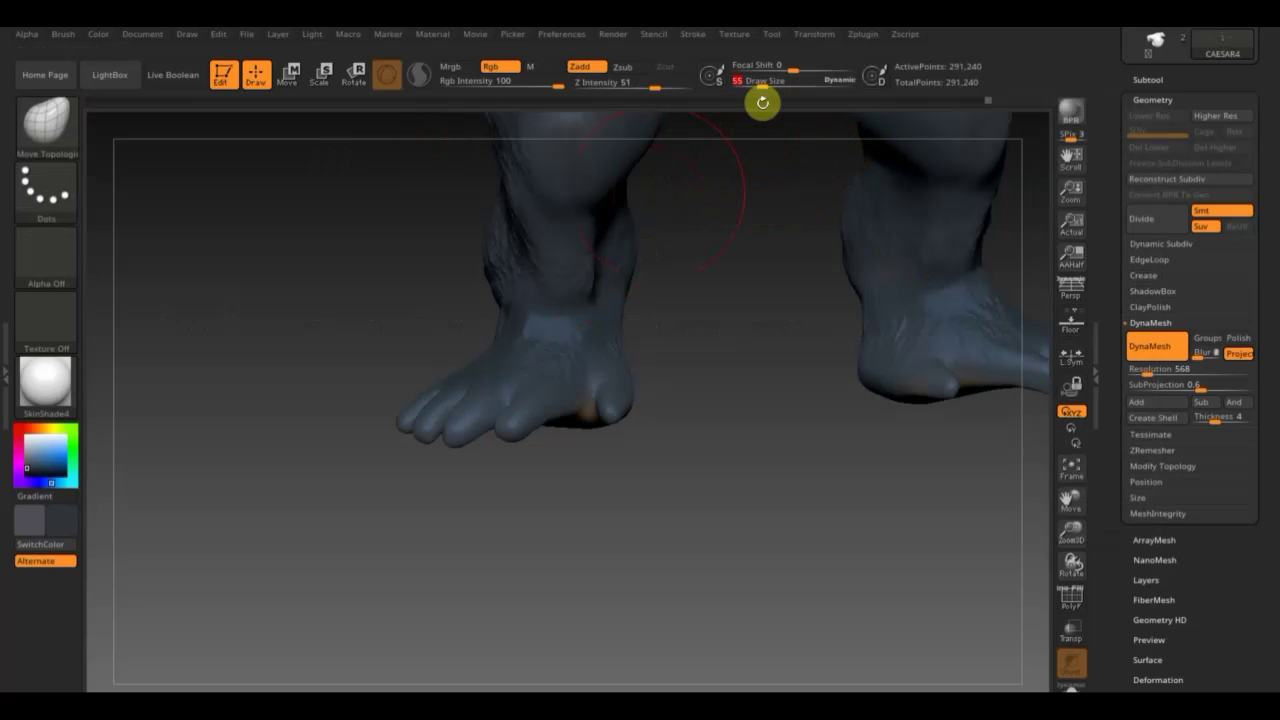
{"action": "mouse_move", "coordinate": [580, 289]}
{"action": "left_mouse_down"}
{"action": "mouse_move", "coordinate": [558, 303]}
{"action": "mouse_move", "coordinate": [515, 268]}
{"action": "left_mouse_up"}
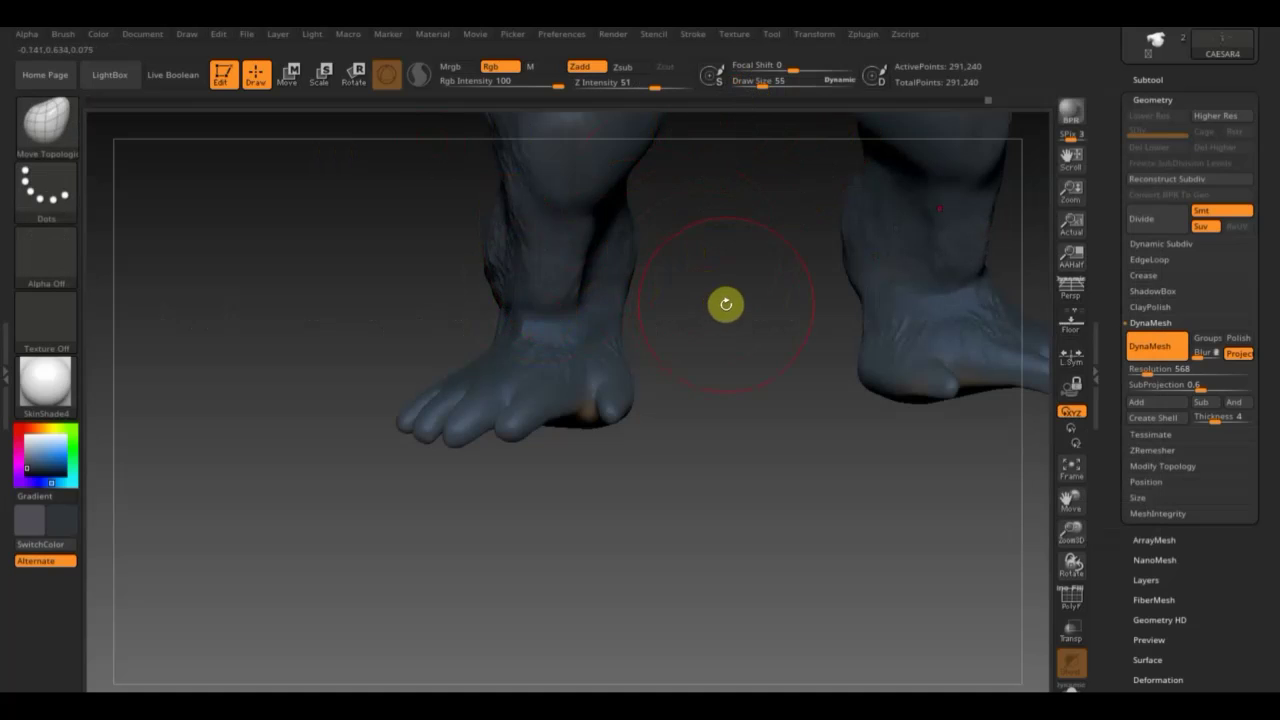
Frame the whole gorilla, shrink the brush, and rotate to inspect it from side and back.
{"action": "left_click_drag", "start_coordinate": [726, 304], "coordinate": [691, 234], "text": "alt"}
{"action": "left_click_drag", "start_coordinate": [869, 257], "coordinate": [860, 494], "text": "alt"}
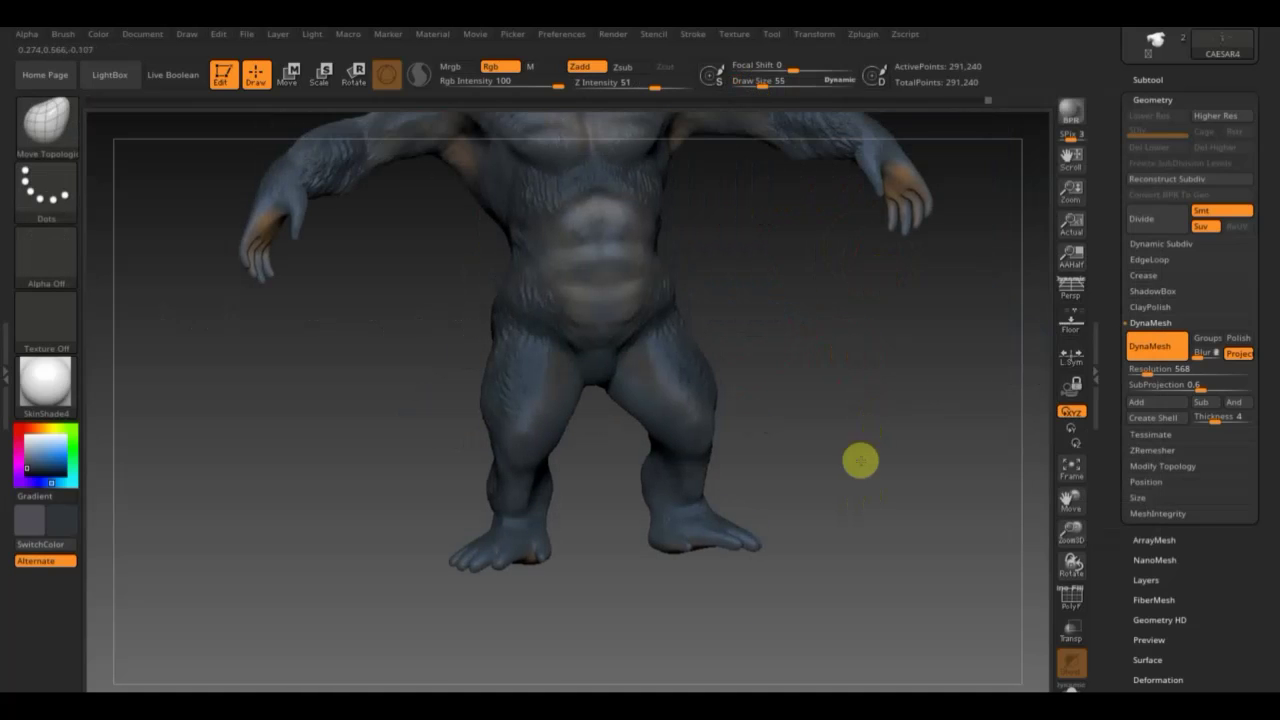
{"action": "key", "text": "f"}
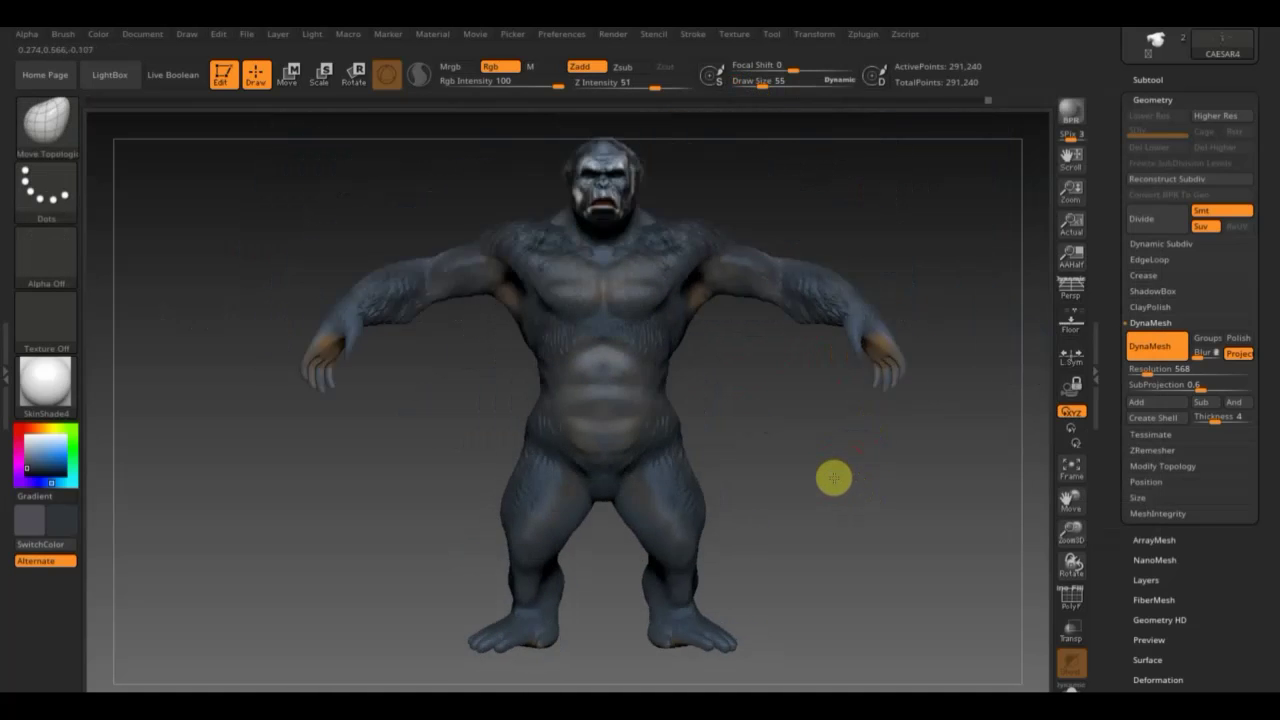
{"action": "left_click_drag", "start_coordinate": [840, 474], "coordinate": [657, 504]}
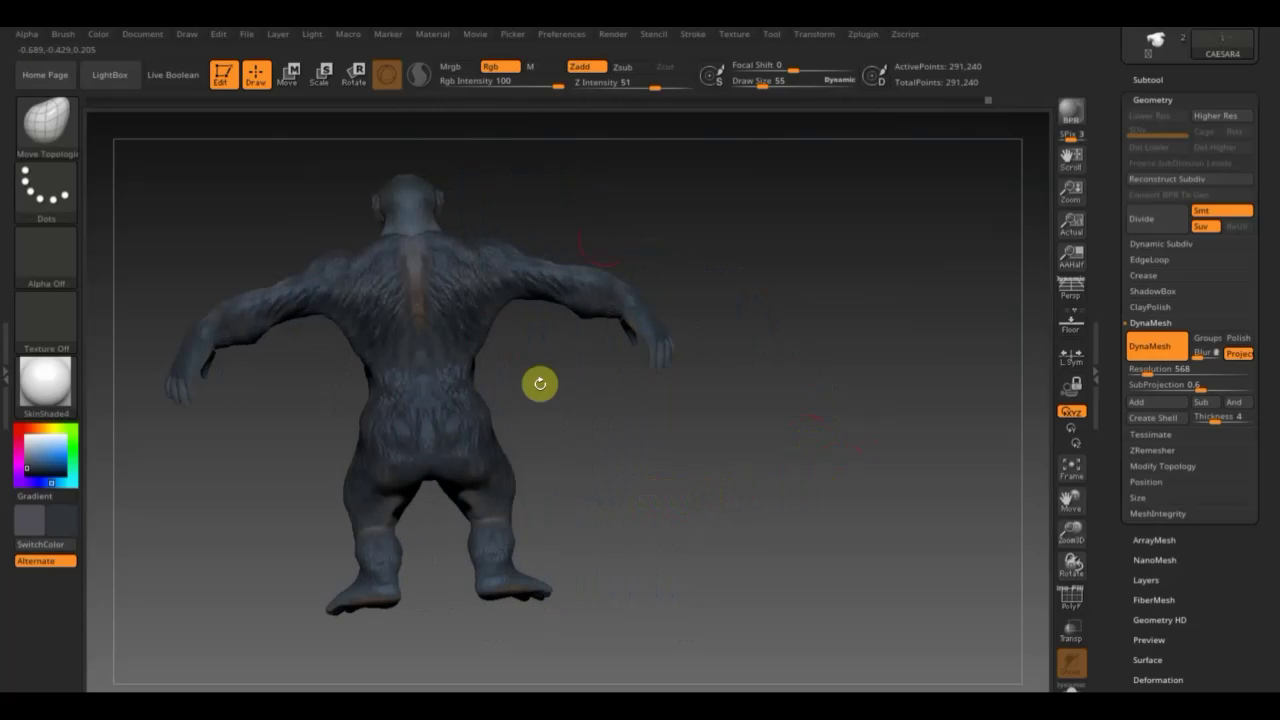
{"action": "mouse_move", "coordinate": [540, 380]}
{"action": "left_mouse_down"}
{"action": "mouse_move", "coordinate": [683, 254]}
{"action": "mouse_move", "coordinate": [521, 387]}
{"action": "mouse_move", "coordinate": [749, 291]}
{"action": "mouse_move", "coordinate": [599, 387]}
{"action": "mouse_move", "coordinate": [746, 317]}
{"action": "mouse_move", "coordinate": [671, 437]}
{"action": "mouse_move", "coordinate": [723, 369]}
{"action": "mouse_move", "coordinate": [665, 378]}
{"action": "mouse_move", "coordinate": [791, 511]}
{"action": "mouse_move", "coordinate": [766, 460]}
{"action": "mouse_move", "coordinate": [882, 384]}
{"action": "left_mouse_up"}
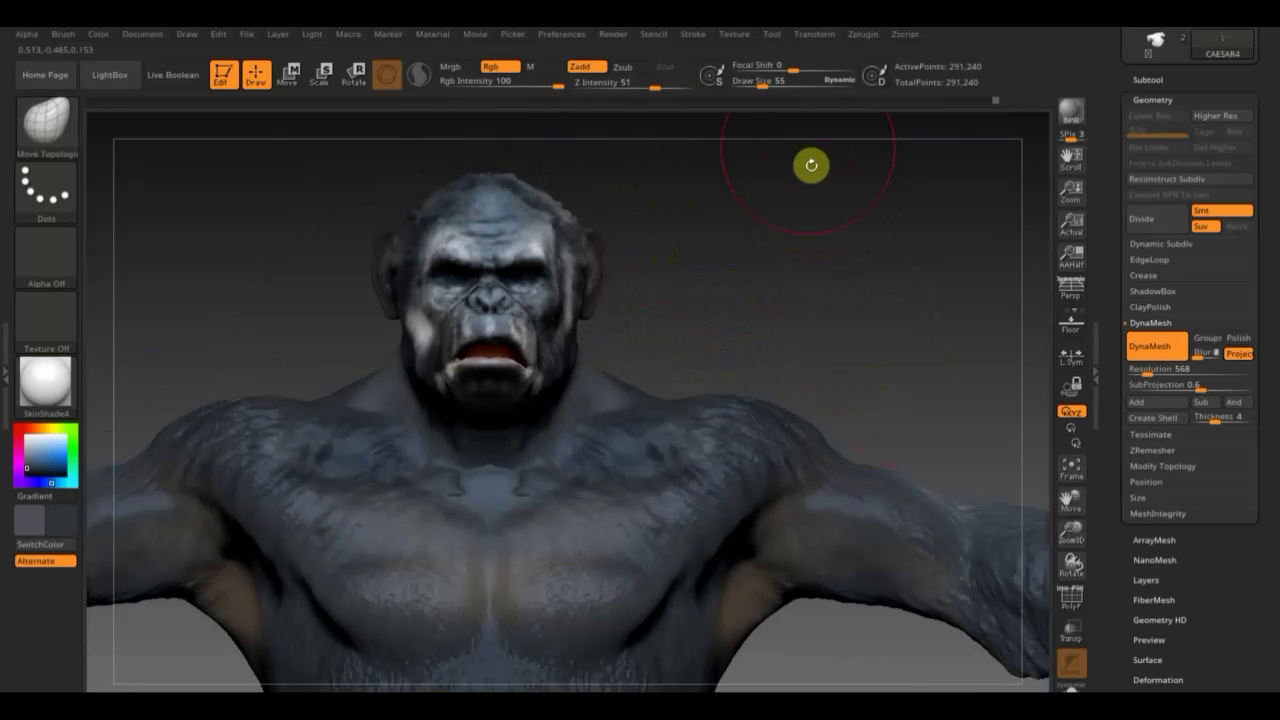
{"action": "left_click_drag", "start_coordinate": [763, 88], "coordinate": [754, 87]}
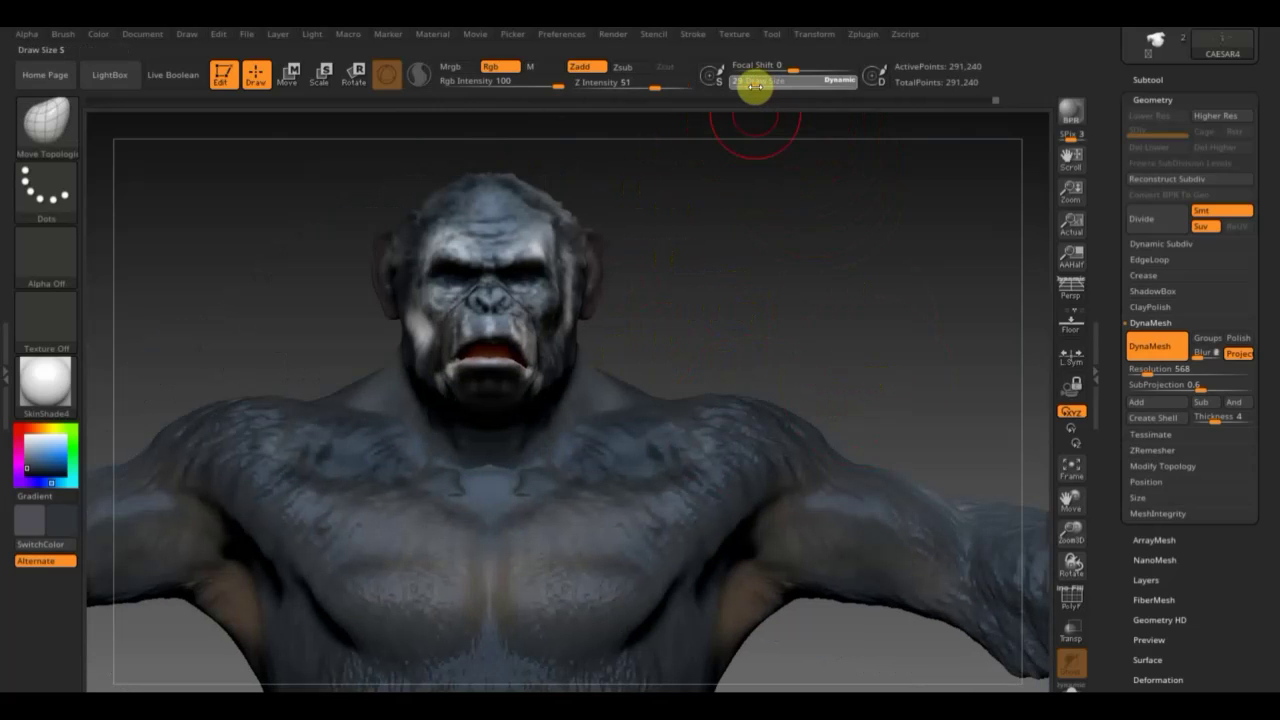
{"action": "key", "text": "shift"}
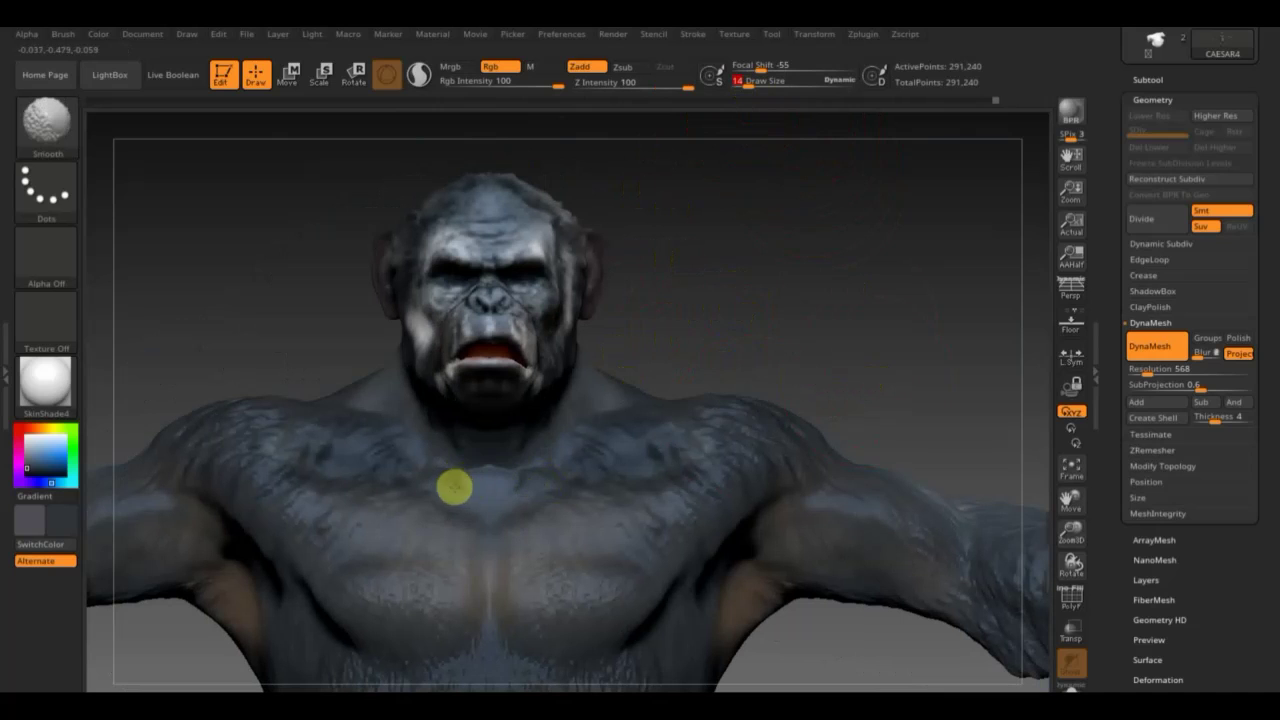
{"action": "key", "text": "shift"}
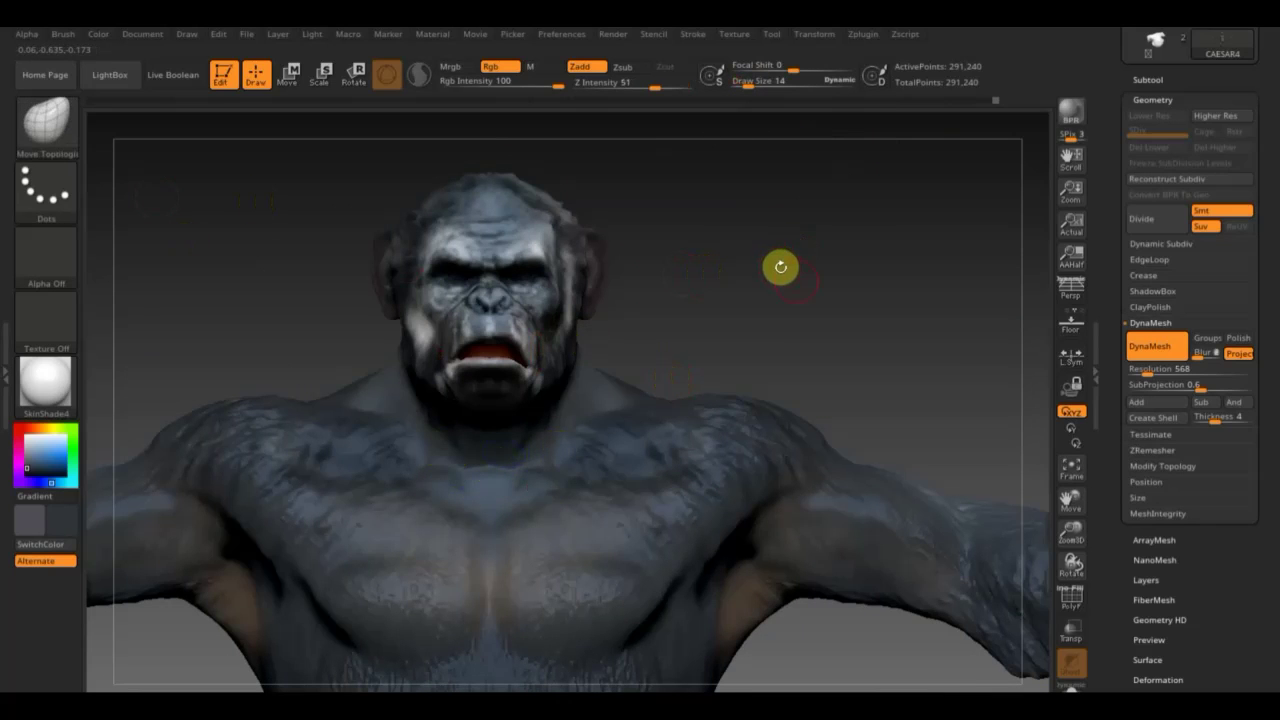
{"action": "mouse_move", "coordinate": [787, 269]}
{"action": "left_mouse_down"}
{"action": "mouse_move", "coordinate": [771, 220]}
{"action": "mouse_move", "coordinate": [751, 280]}
{"action": "mouse_move", "coordinate": [918, 297]}
{"action": "mouse_move", "coordinate": [871, 286]}
{"action": "mouse_move", "coordinate": [863, 334]}
{"action": "left_mouse_up"}
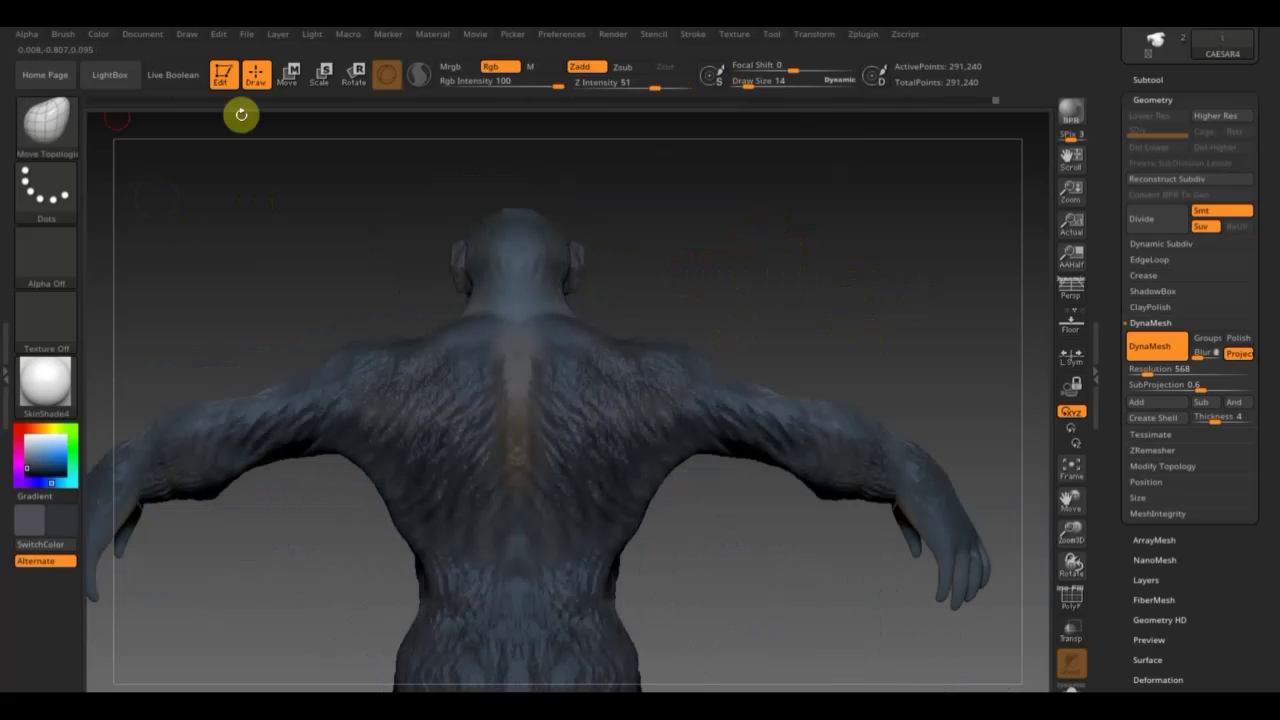
Switch back to the Standard brush with additive Zadd sculpting.
{"action": "left_click", "coordinate": [63, 137]}
{"action": "left_click", "coordinate": [533, 145]}
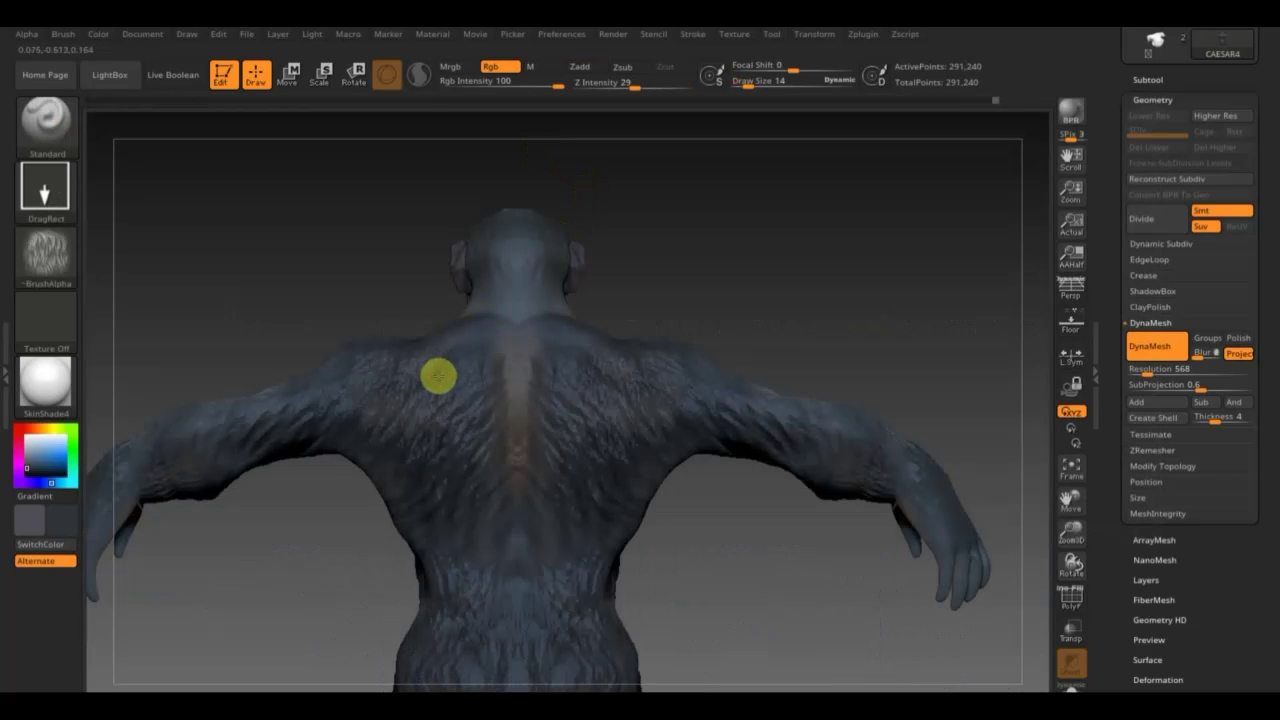
{"action": "left_click", "coordinate": [577, 67]}
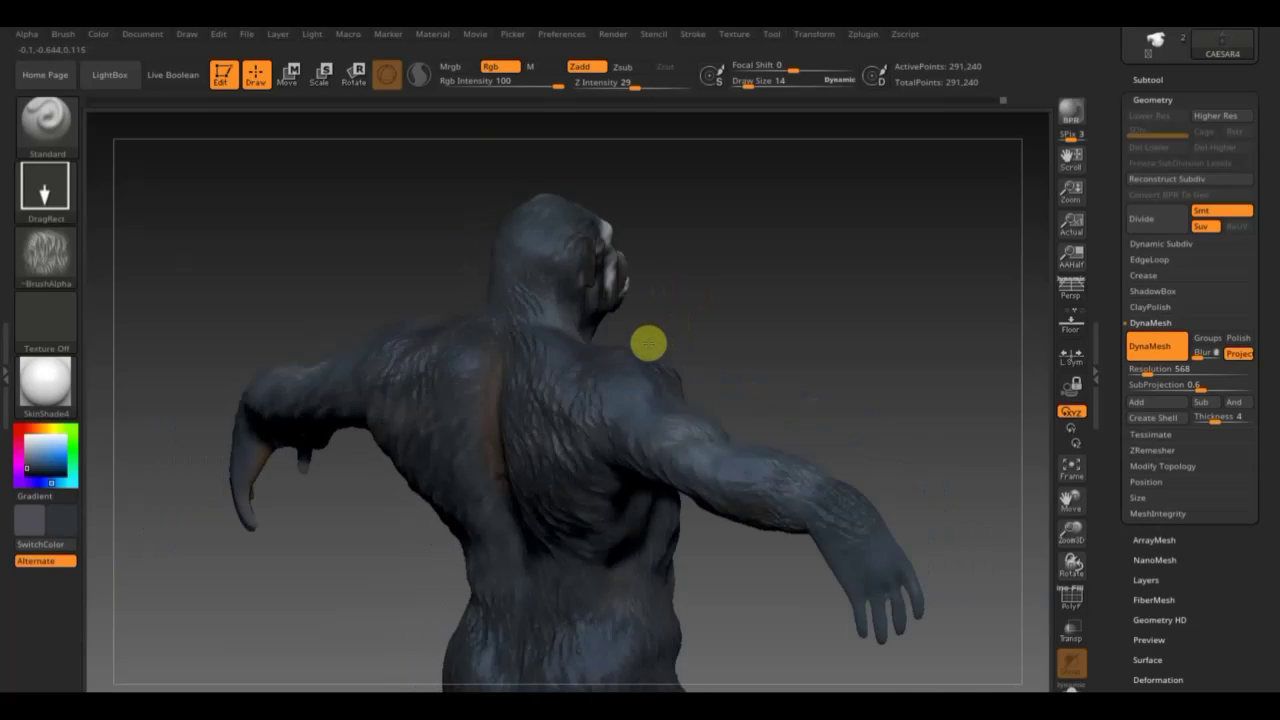
Orbit the gorilla to inspect its front, back and side profiles, ending front-facing.
{"action": "left_click_drag", "start_coordinate": [678, 328], "coordinate": [506, 336]}
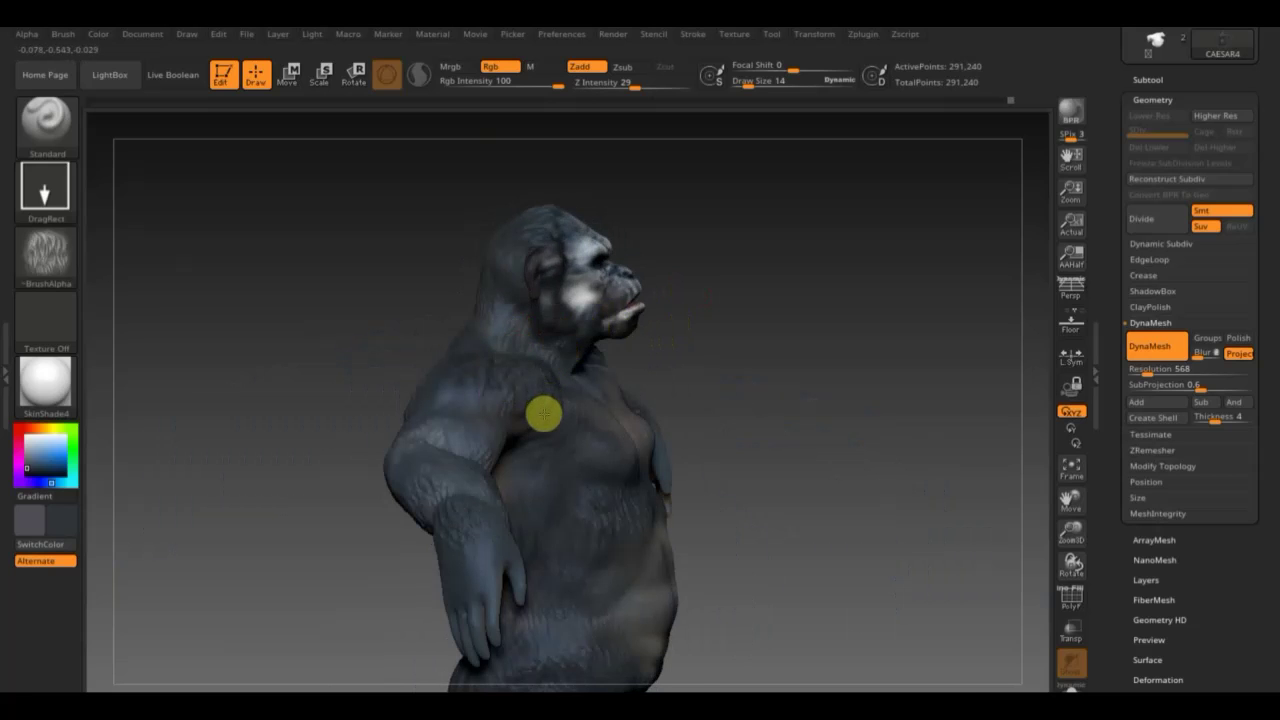
{"action": "mouse_move", "coordinate": [543, 413]}
{"action": "left_mouse_down"}
{"action": "mouse_move", "coordinate": [677, 360]}
{"action": "mouse_move", "coordinate": [585, 379]}
{"action": "left_mouse_up"}
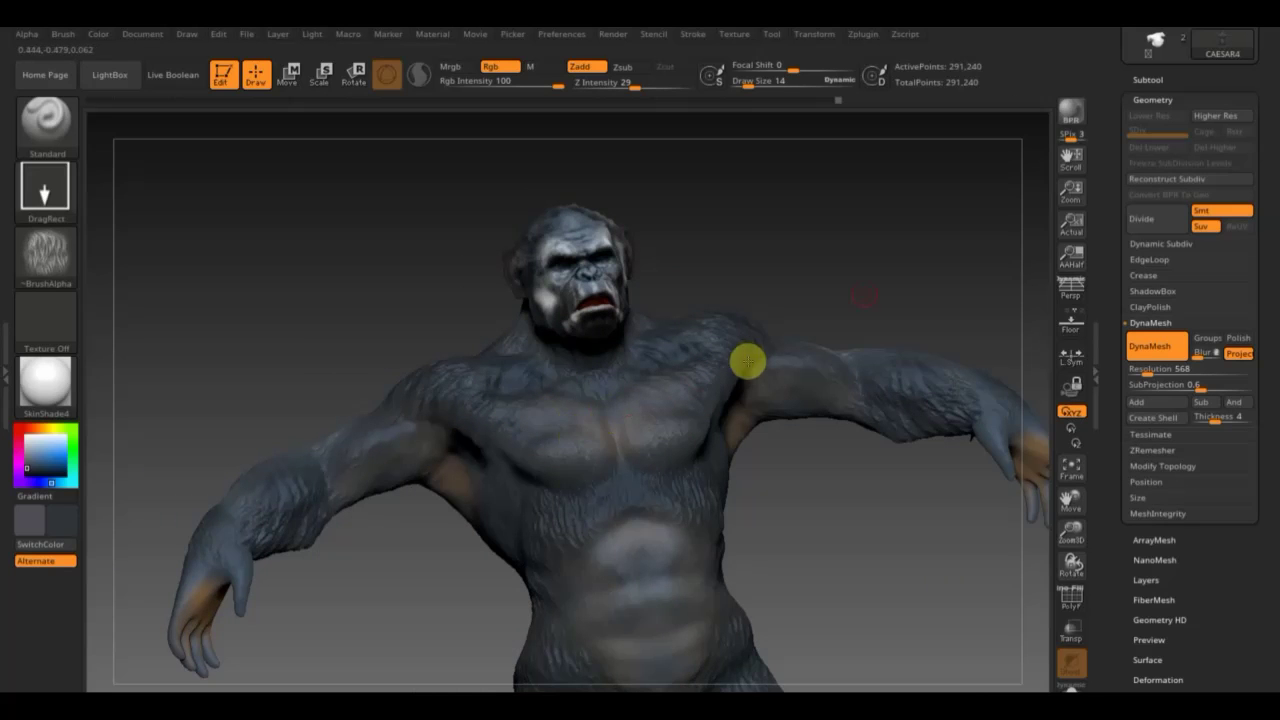
{"action": "left_click_drag", "start_coordinate": [748, 360], "coordinate": [866, 289], "text": "shift"}
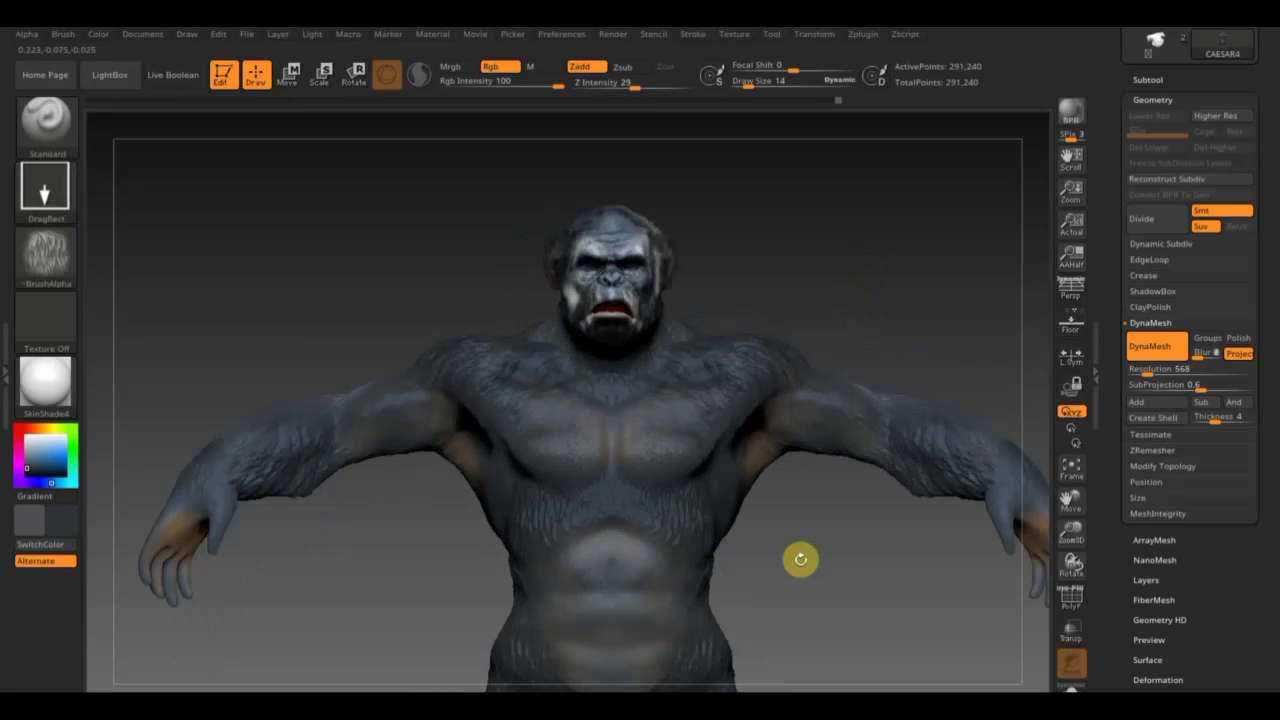
{"action": "left_click_drag", "start_coordinate": [796, 568], "coordinate": [657, 620]}
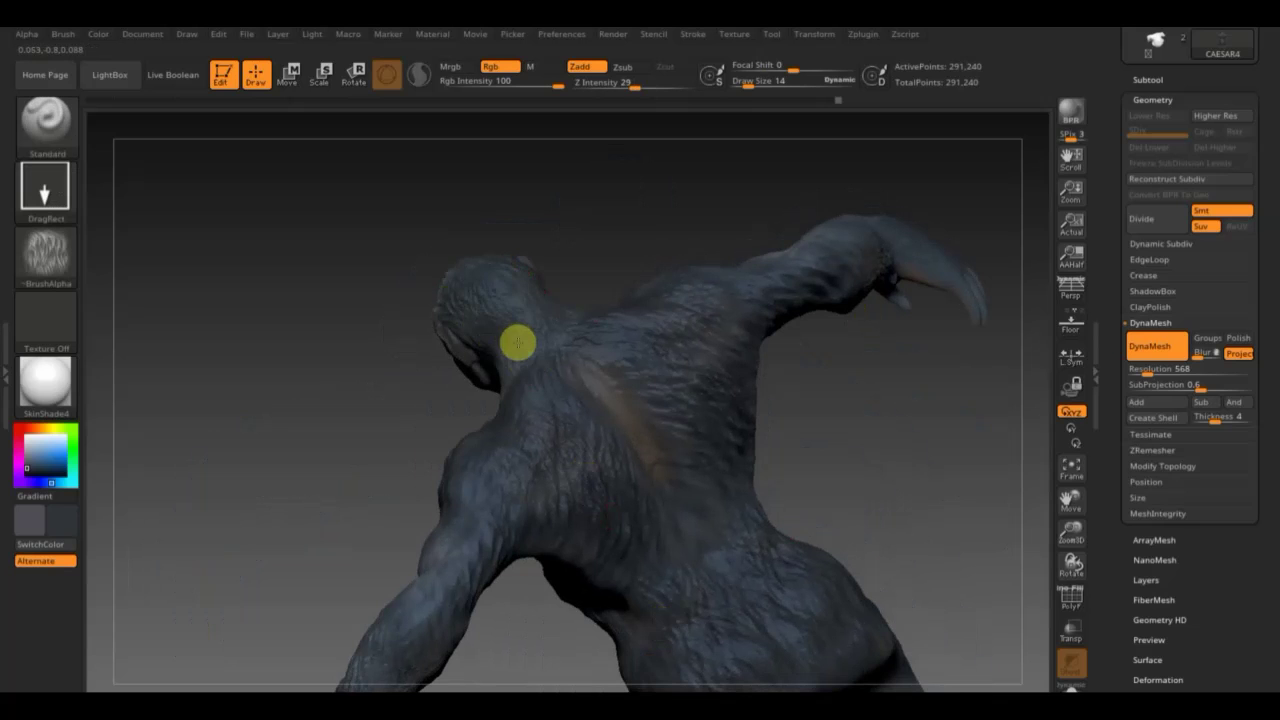
{"action": "left_click_drag", "start_coordinate": [624, 268], "coordinate": [677, 211]}
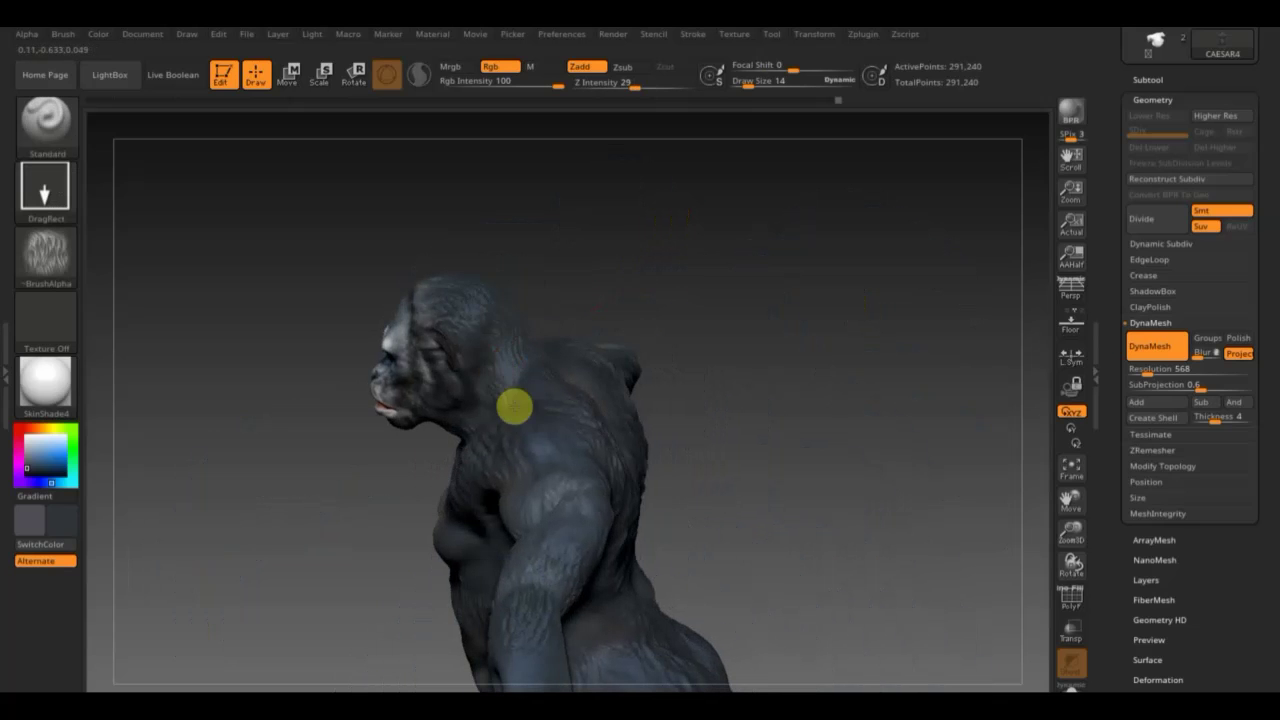
{"action": "left_click_drag", "start_coordinate": [703, 397], "coordinate": [869, 369]}
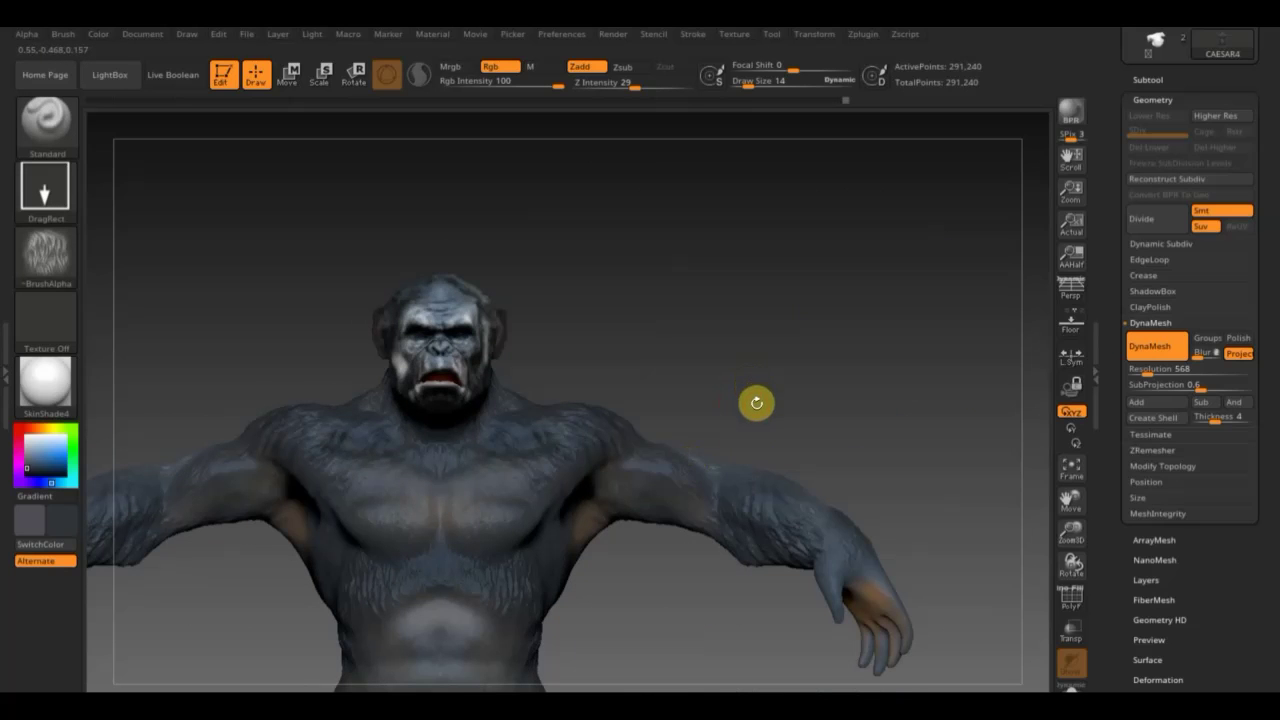
{"action": "left_click_drag", "start_coordinate": [757, 403], "coordinate": [757, 291], "text": "alt"}
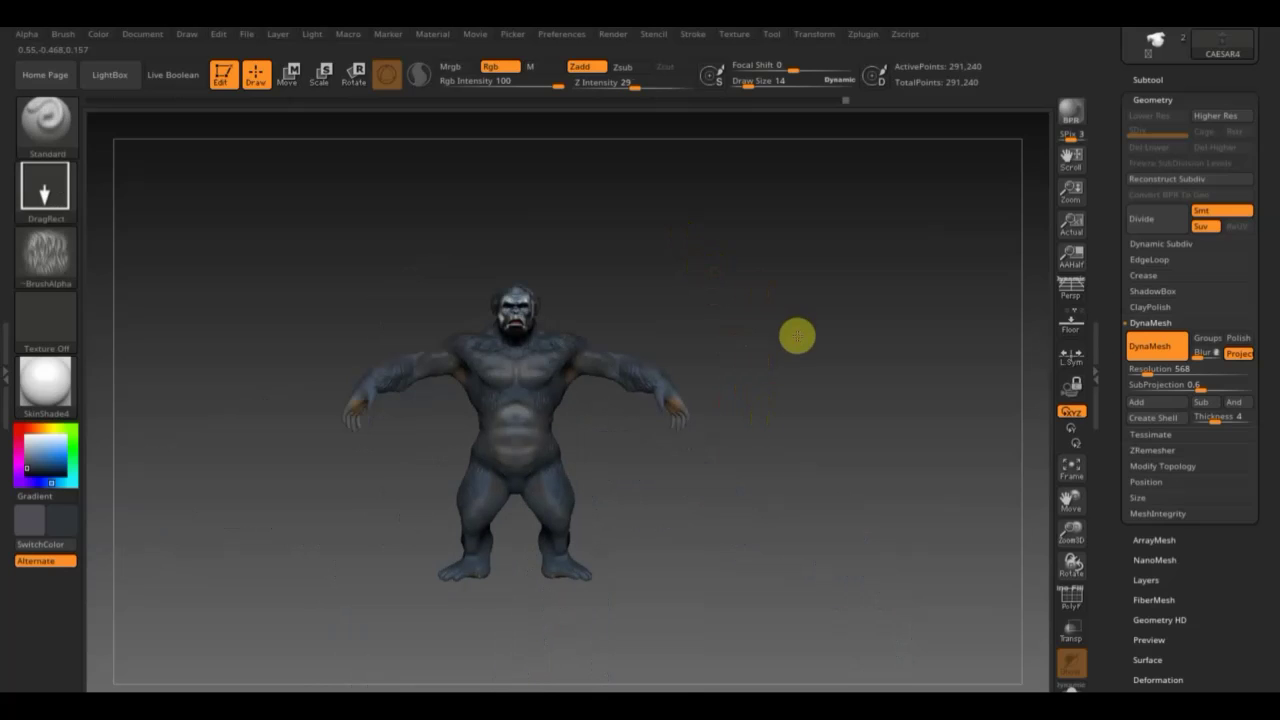
{"action": "mouse_move", "coordinate": [797, 337]}
{"action": "left_mouse_down"}
{"action": "mouse_move", "coordinate": [731, 509]}
{"action": "mouse_move", "coordinate": [751, 511]}
{"action": "left_mouse_up"}
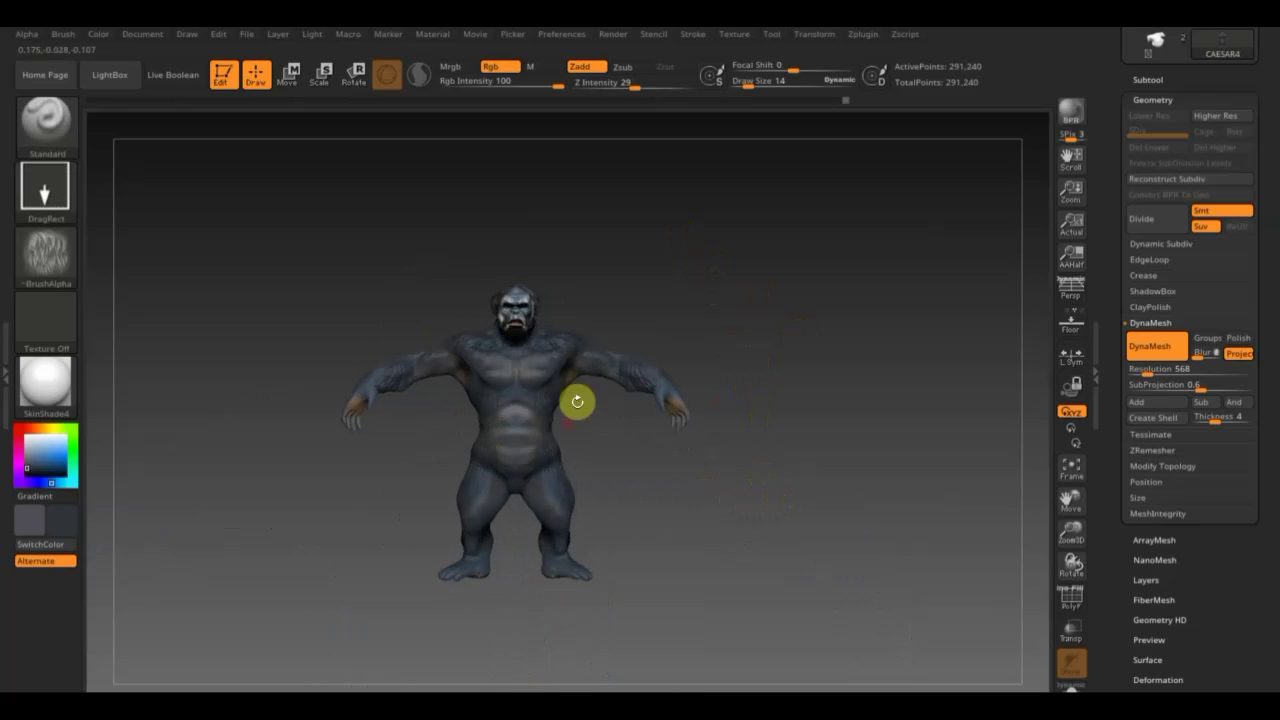
{"action": "mouse_move", "coordinate": [577, 400]}
{"action": "right_mouse_down"}
{"action": "mouse_move", "coordinate": [659, 474]}
{"action": "mouse_move", "coordinate": [714, 480]}
{"action": "mouse_move", "coordinate": [670, 484]}
{"action": "right_mouse_up"}
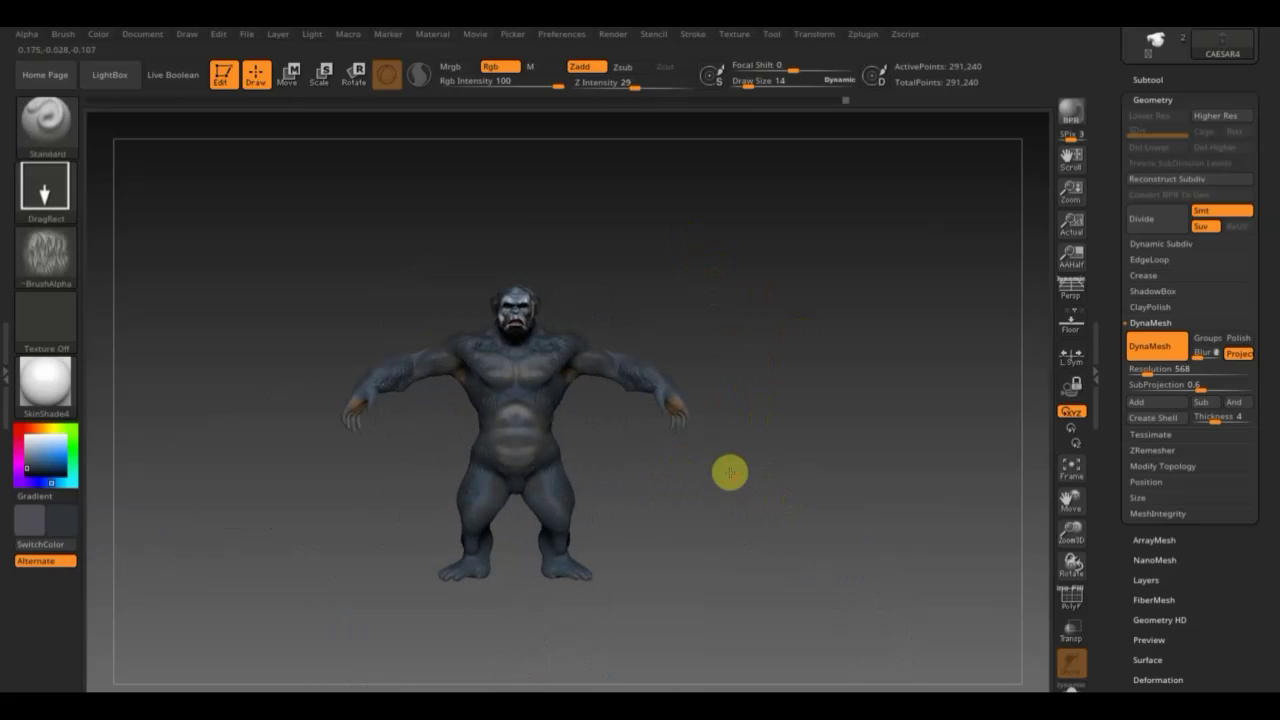
{"action": "mouse_move", "coordinate": [730, 472]}
{"action": "right_mouse_down", "text": "alt"}
{"action": "mouse_move", "coordinate": [751, 480]}
{"action": "mouse_move", "coordinate": [771, 520]}
{"action": "mouse_move", "coordinate": [837, 466]}
{"action": "mouse_move", "coordinate": [783, 500]}
{"action": "mouse_move", "coordinate": [674, 517]}
{"action": "right_mouse_up", "text": "alt"}
{"action": "mouse_move", "coordinate": [854, 463]}
{"action": "right_mouse_down", "text": "shift"}
{"action": "mouse_move", "coordinate": [852, 492]}
{"action": "mouse_move", "coordinate": [931, 480]}
{"action": "mouse_move", "coordinate": [886, 497]}
{"action": "mouse_move", "coordinate": [891, 657]}
{"action": "mouse_move", "coordinate": [911, 528]}
{"action": "right_mouse_up", "text": "shift"}
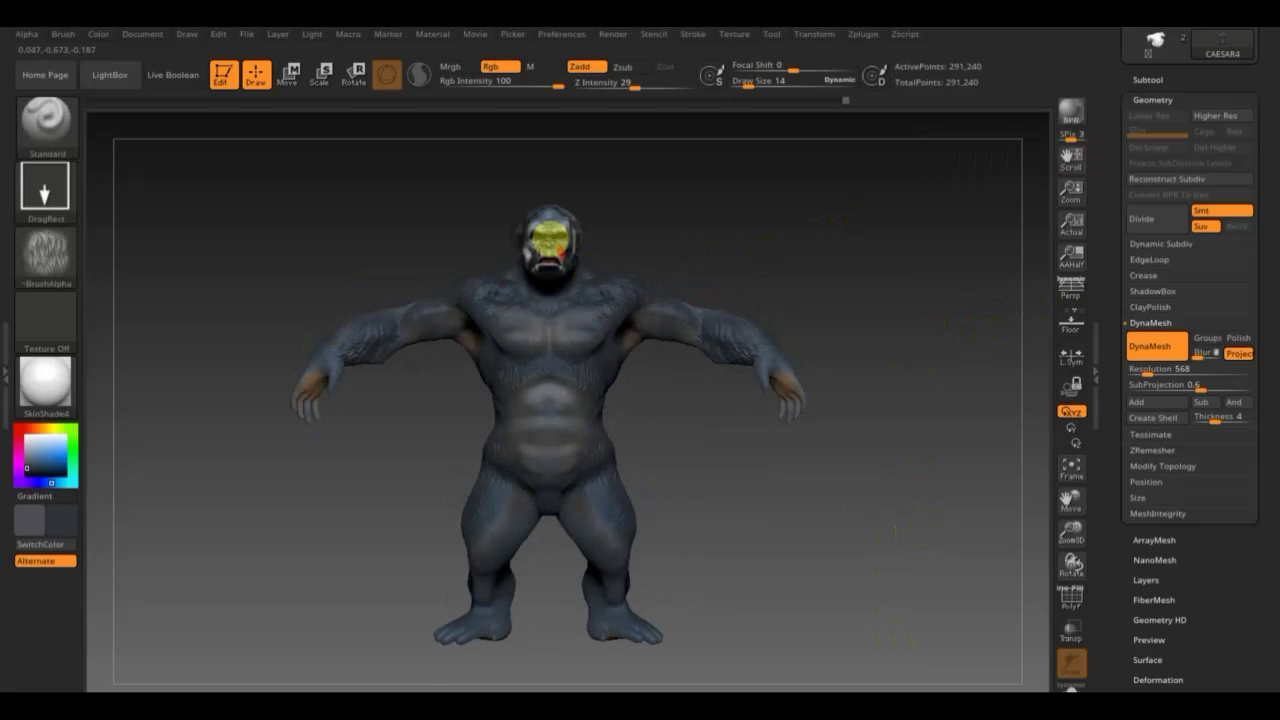
{"action": "mouse_move", "coordinate": [687, 267]}
{"action": "left_mouse_down"}
{"action": "mouse_move", "coordinate": [786, 251]}
{"action": "mouse_move", "coordinate": [743, 250]}
{"action": "mouse_move", "coordinate": [794, 266]}
{"action": "left_mouse_up"}
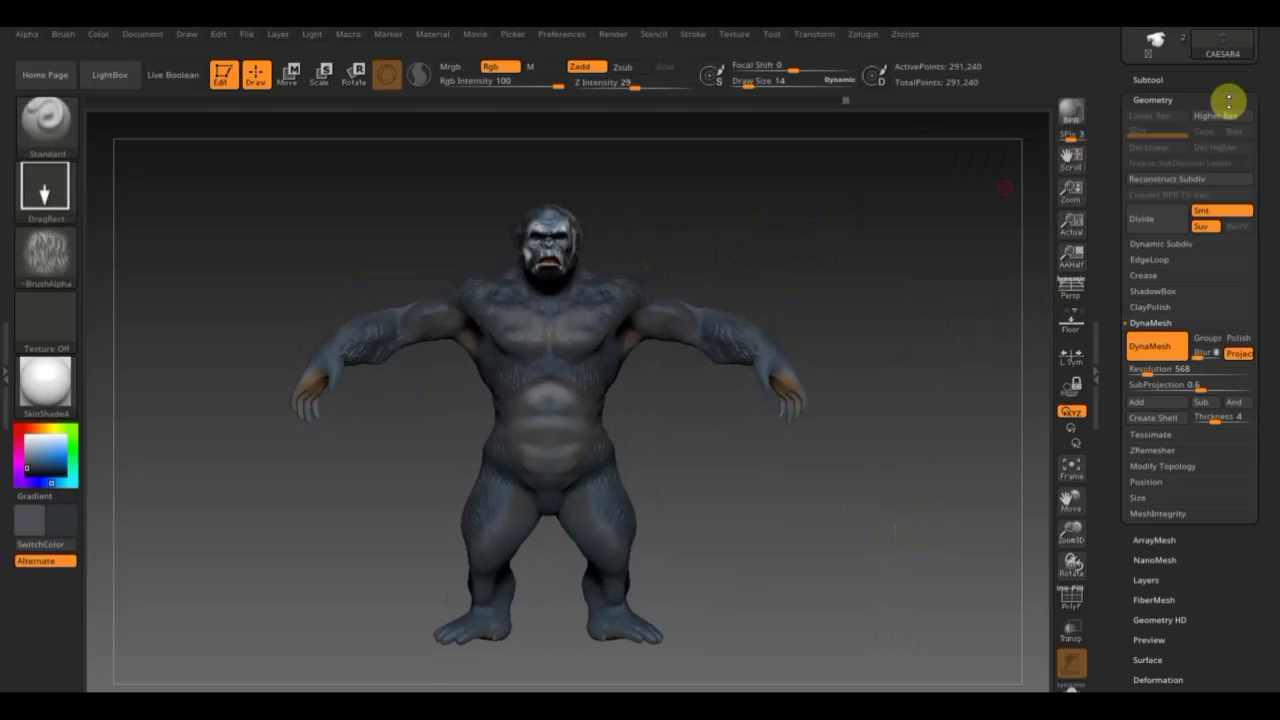
Duplicate the gorilla as CAESAR5 and make the original CAESAR4 active.
{"action": "left_click", "coordinate": [1160, 81]}
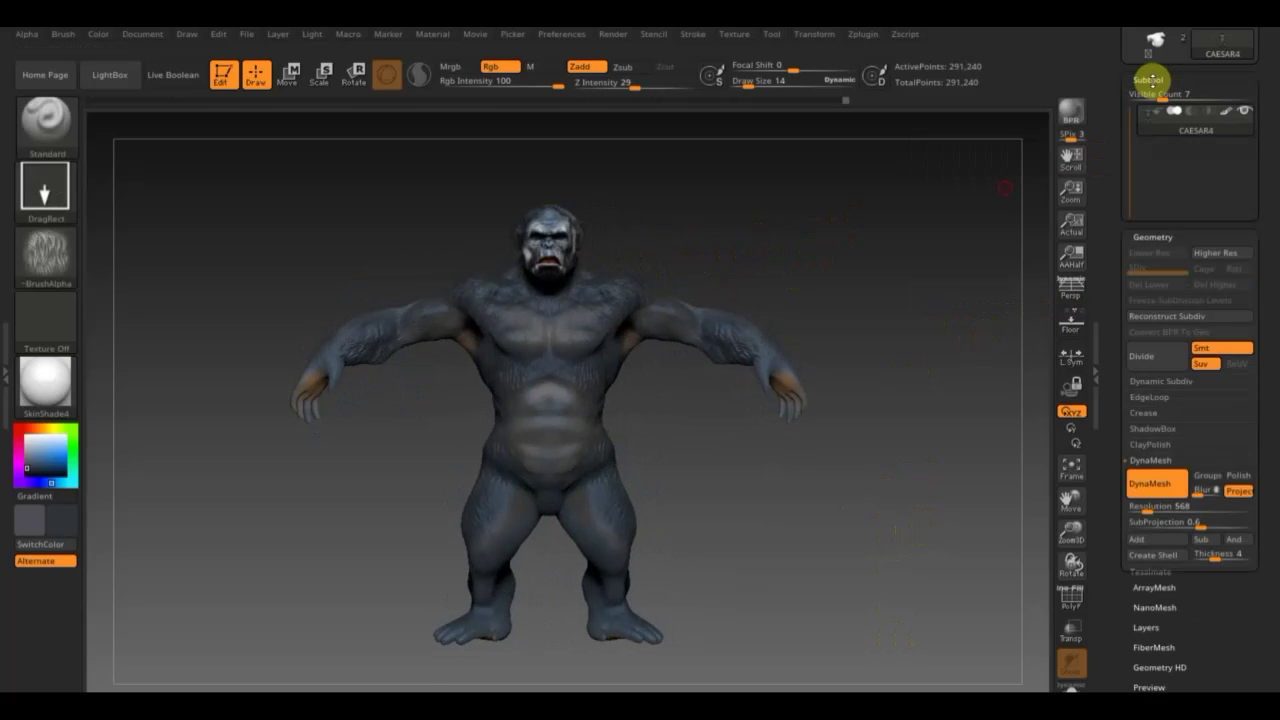
{"action": "left_click", "coordinate": [1153, 447]}
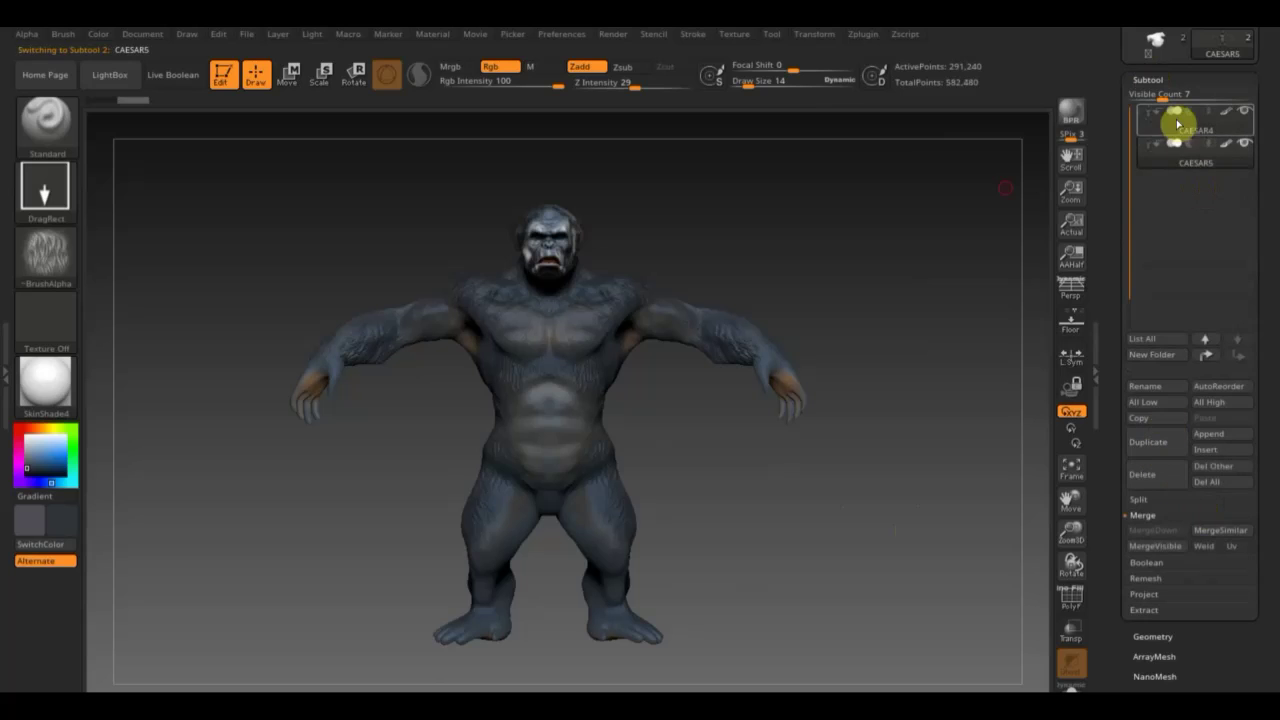
{"action": "left_click", "coordinate": [1163, 130]}
Enable Use Polypaint in Geometry > ZRemesher.
{"action": "left_click_drag", "start_coordinate": [1271, 620], "coordinate": [1248, 563]}
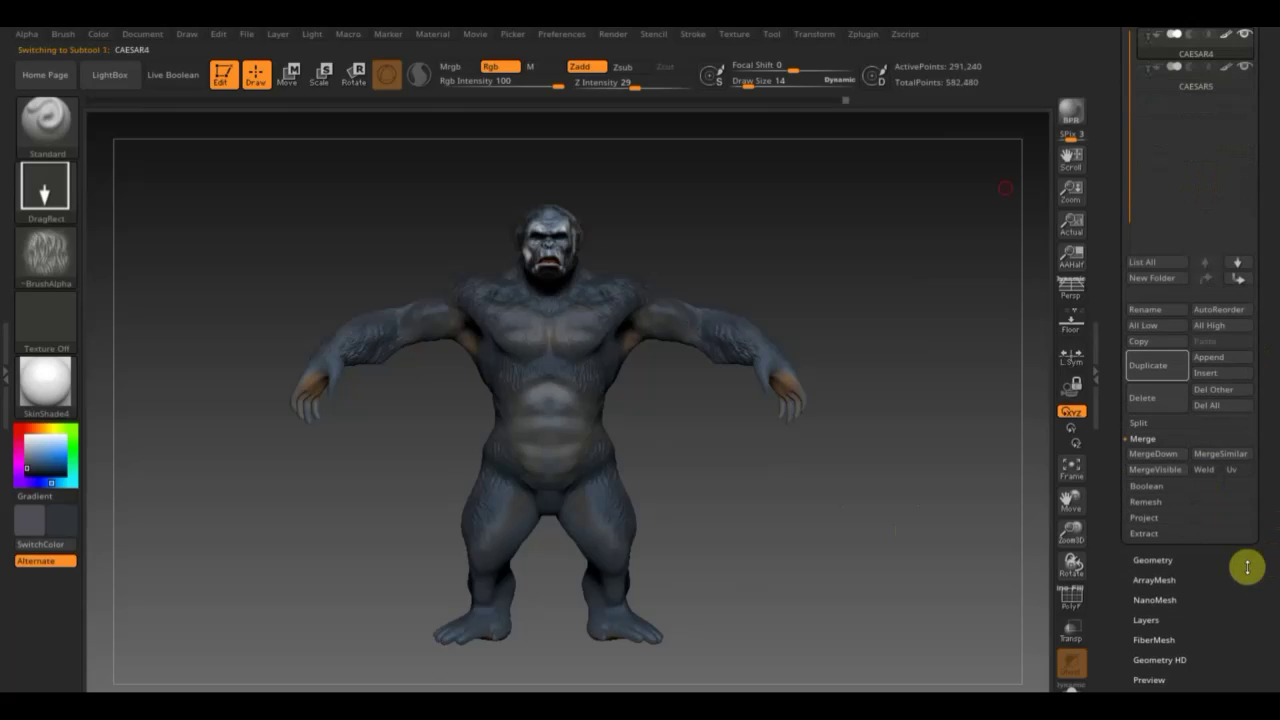
{"action": "left_click", "coordinate": [1149, 563]}
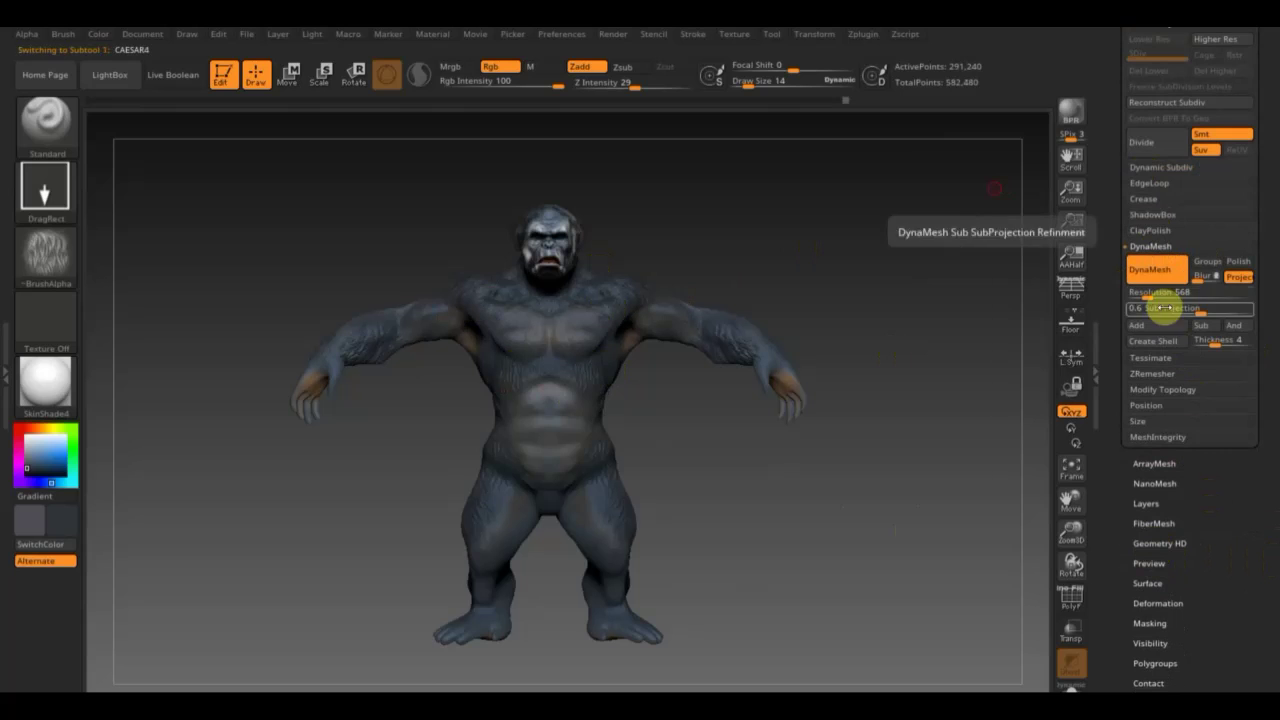
{"action": "left_click", "coordinate": [1155, 373]}
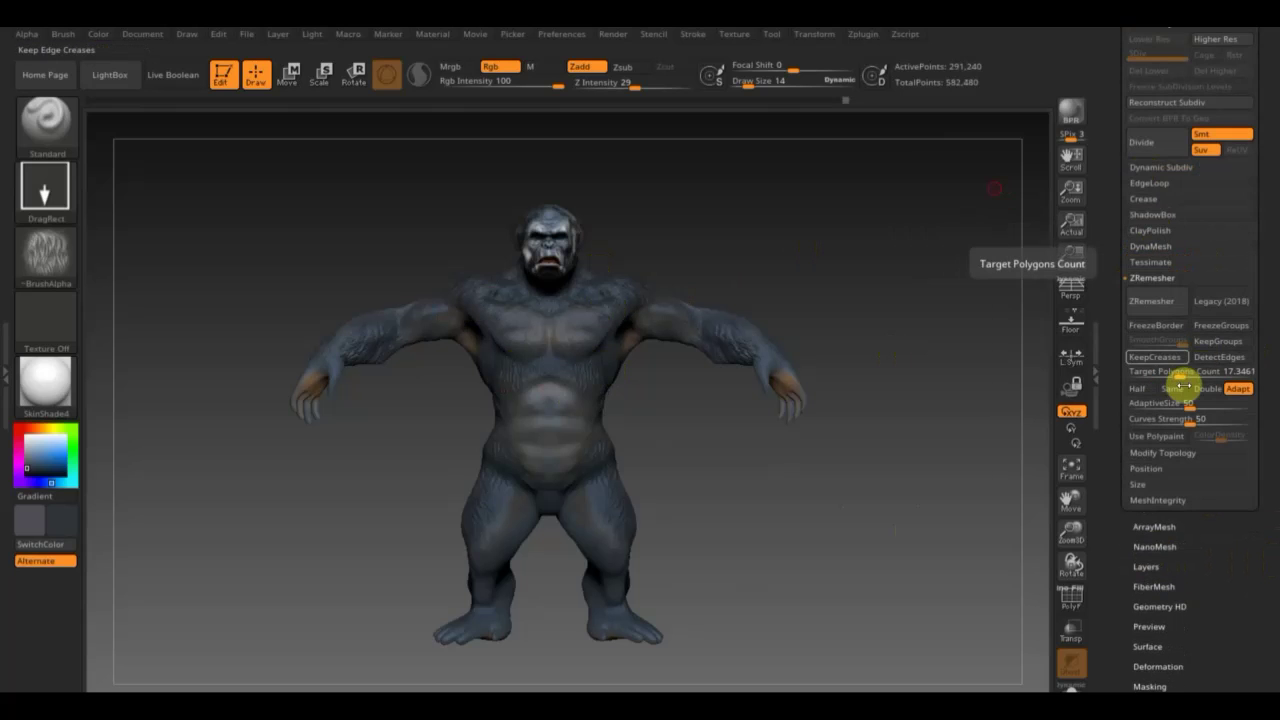
{"action": "left_click", "coordinate": [1160, 437]}
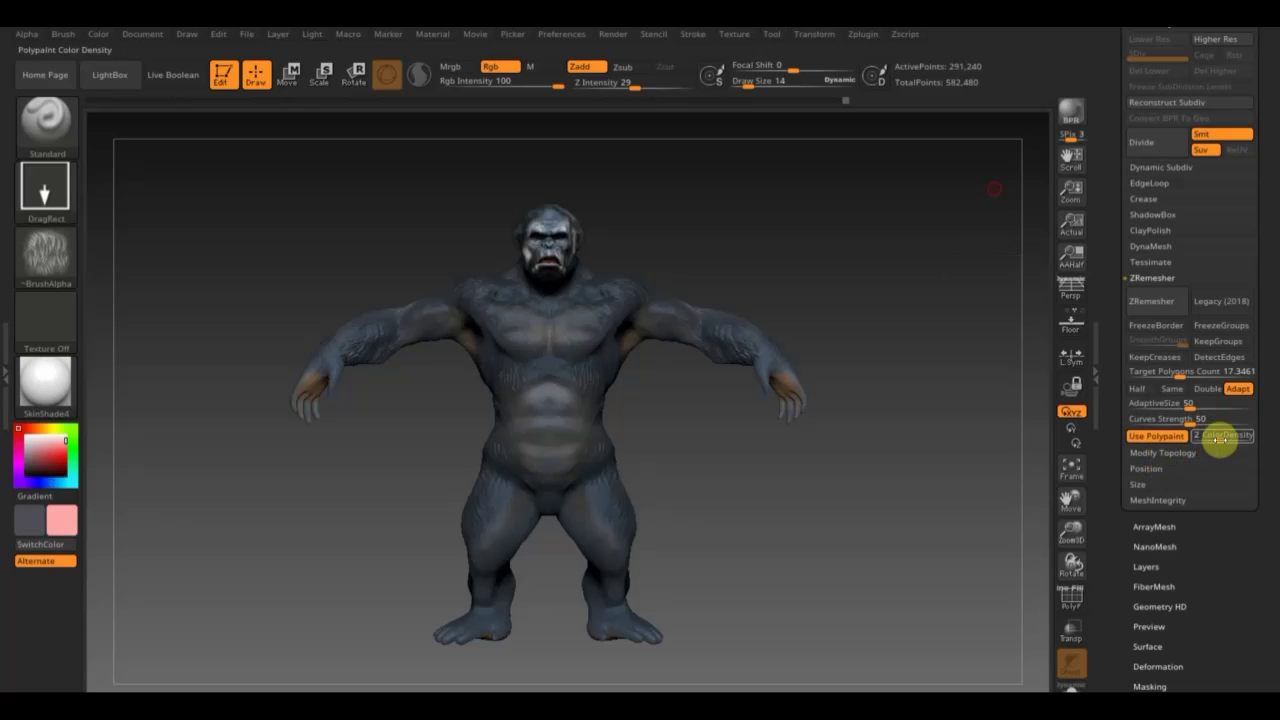
Raise ZRemesher ColorDensity near maximum and paint red around the eyes at brush size 45.
{"action": "left_click_drag", "start_coordinate": [1220, 435], "coordinate": [1250, 444]}
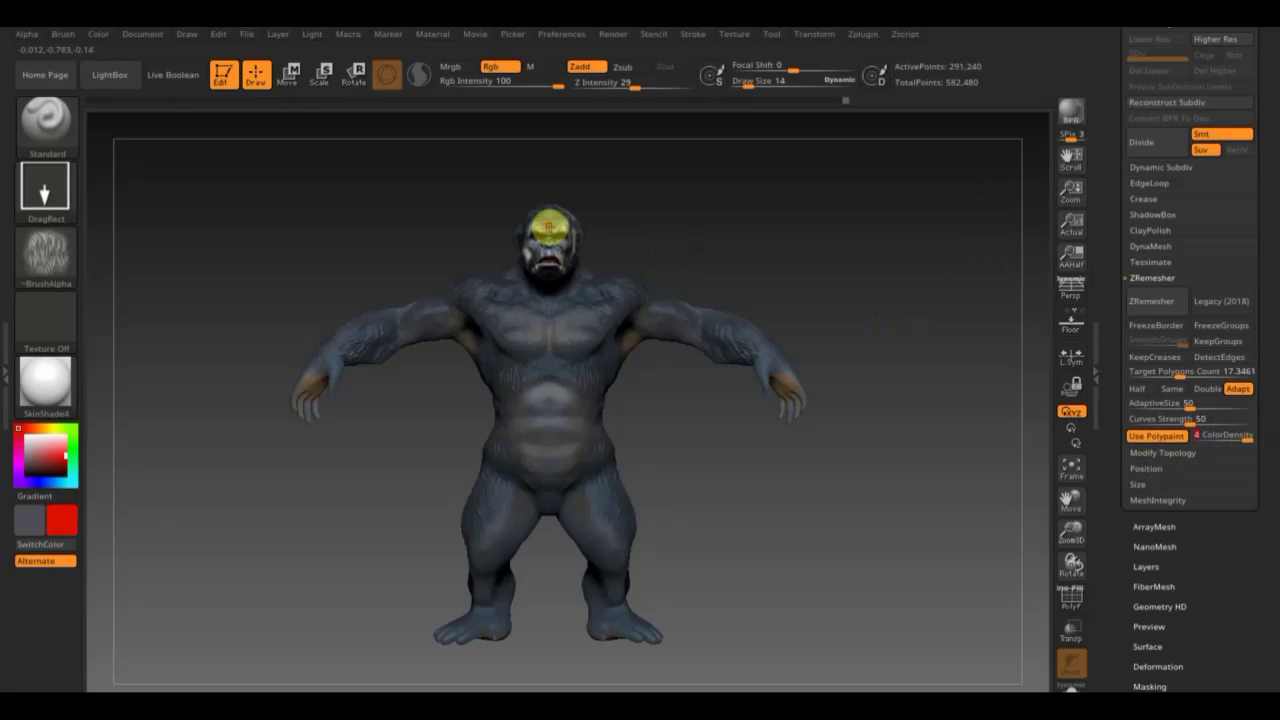
{"action": "left_click_drag", "start_coordinate": [757, 88], "coordinate": [757, 108]}
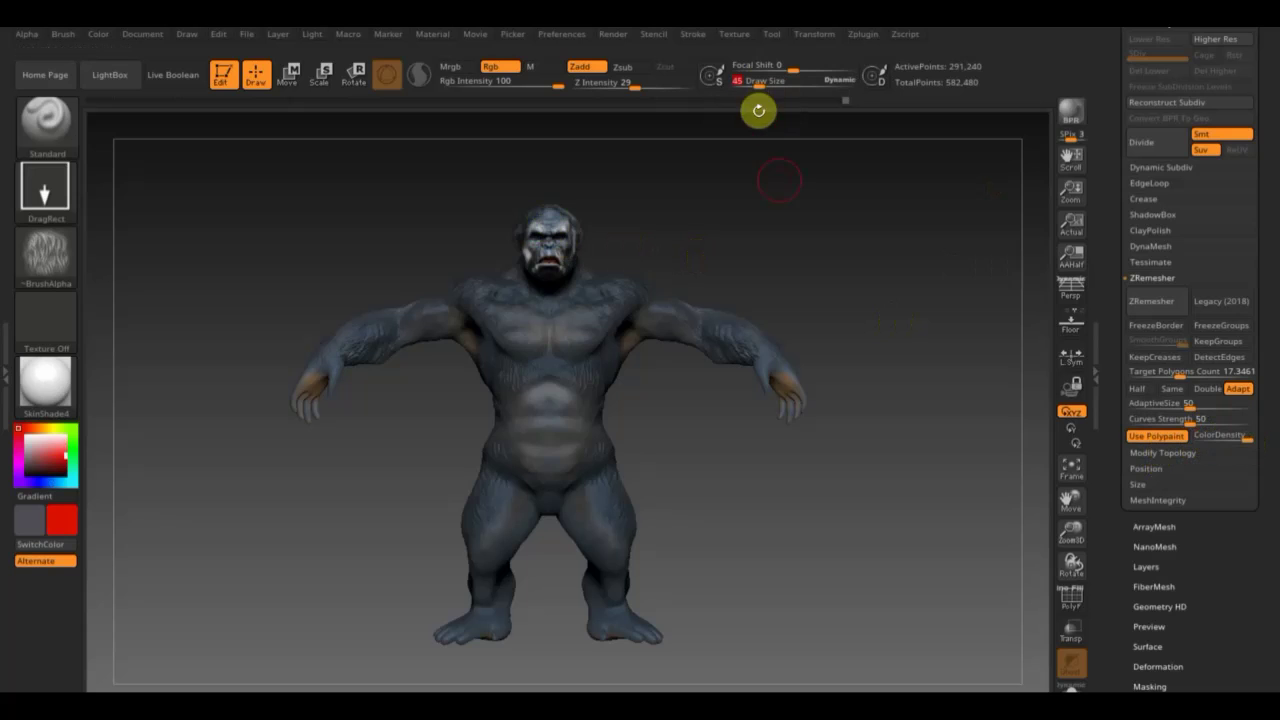
{"action": "mouse_move", "coordinate": [811, 246]}
{"action": "left_mouse_down", "text": "alt"}
{"action": "mouse_move", "coordinate": [866, 343]}
{"action": "mouse_move", "coordinate": [734, 208]}
{"action": "mouse_move", "coordinate": [737, 294]}
{"action": "left_mouse_up", "text": "alt"}
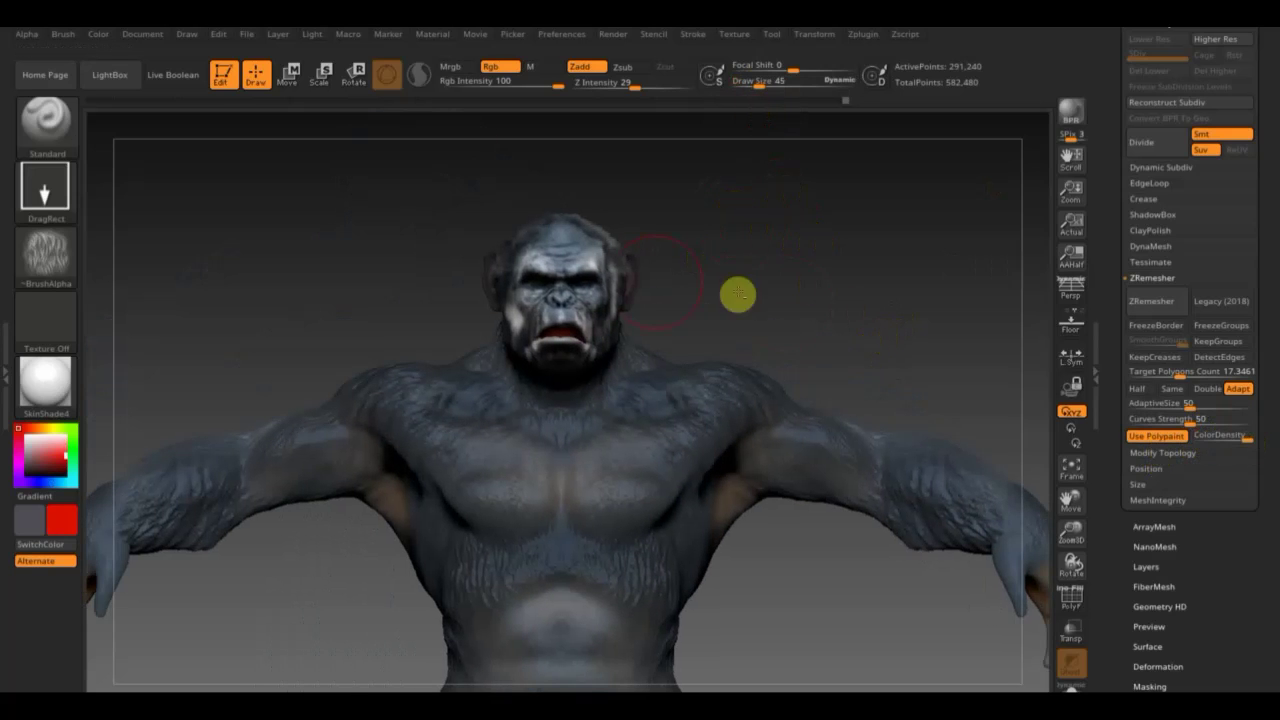
{"action": "left_click_drag", "start_coordinate": [549, 272], "coordinate": [585, 272]}
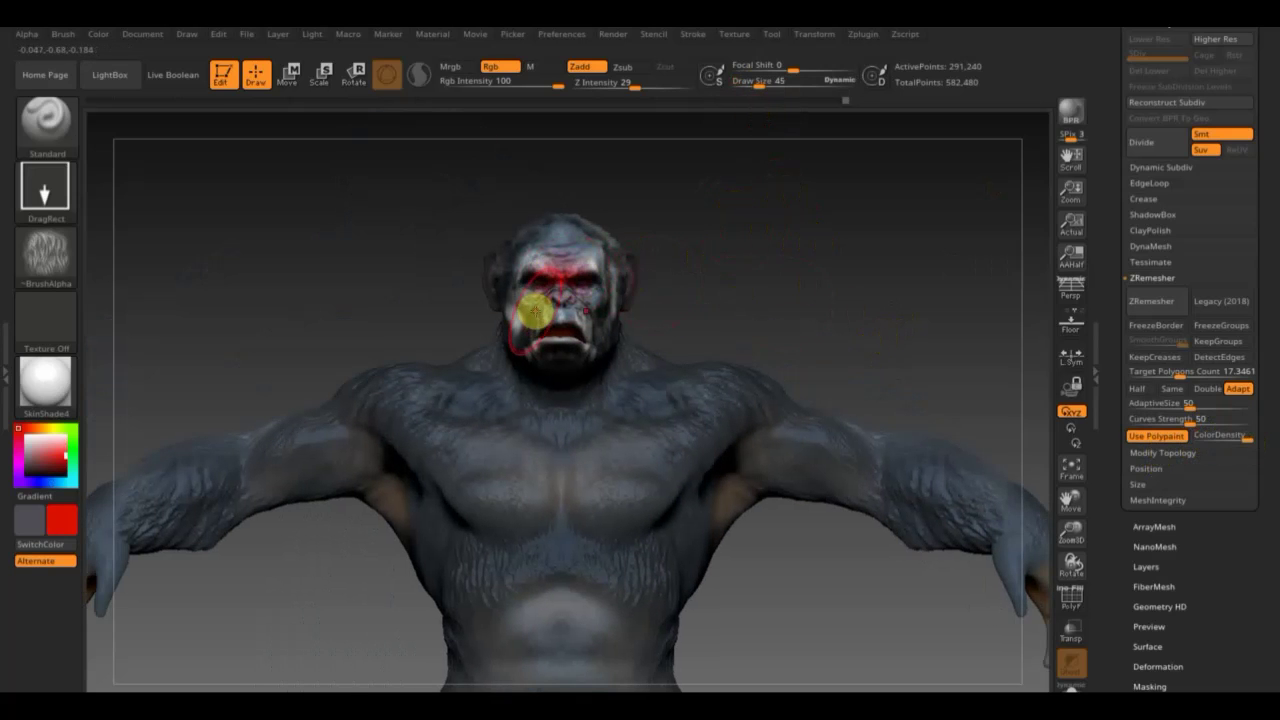
With no alpha, a freehand stroke and size 20, repaint red colour-only across brow and eyes.
{"action": "left_click", "coordinate": [46, 255]}
{"action": "left_click", "coordinate": [133, 281]}
{"action": "left_click", "coordinate": [46, 188]}
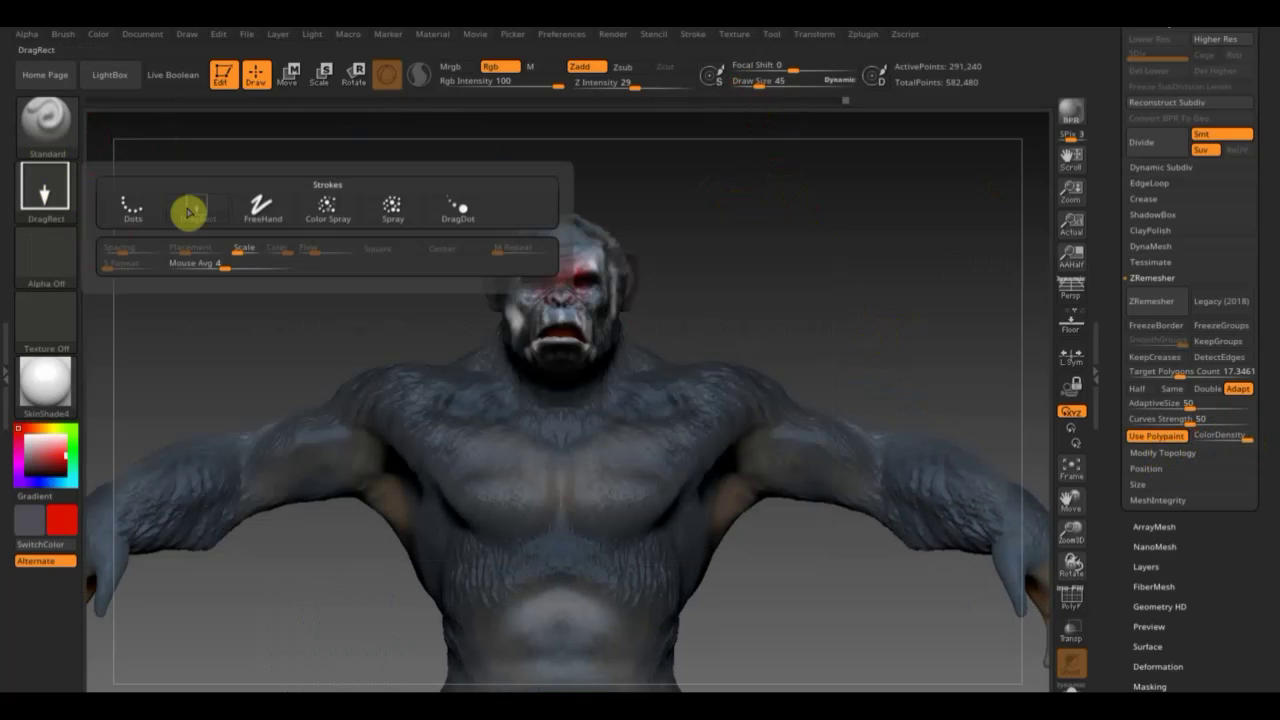
{"action": "left_click", "coordinate": [189, 211]}
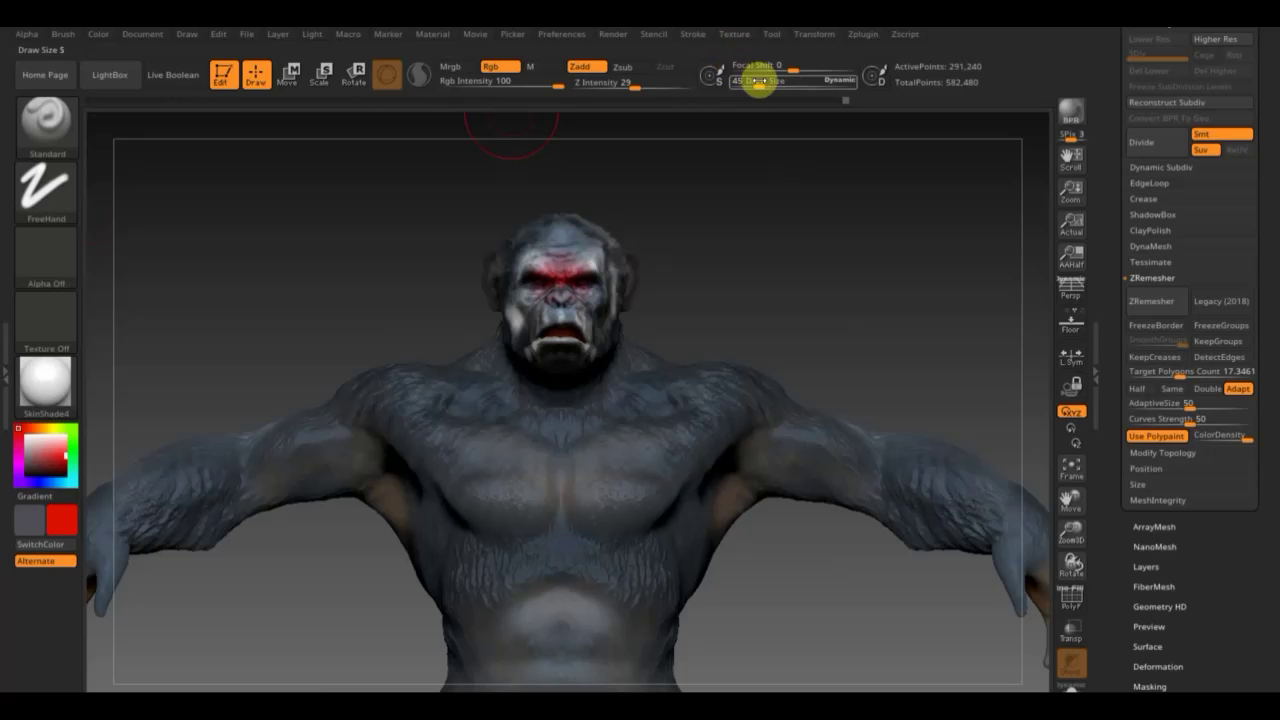
{"action": "left_click_drag", "start_coordinate": [757, 80], "coordinate": [750, 86]}
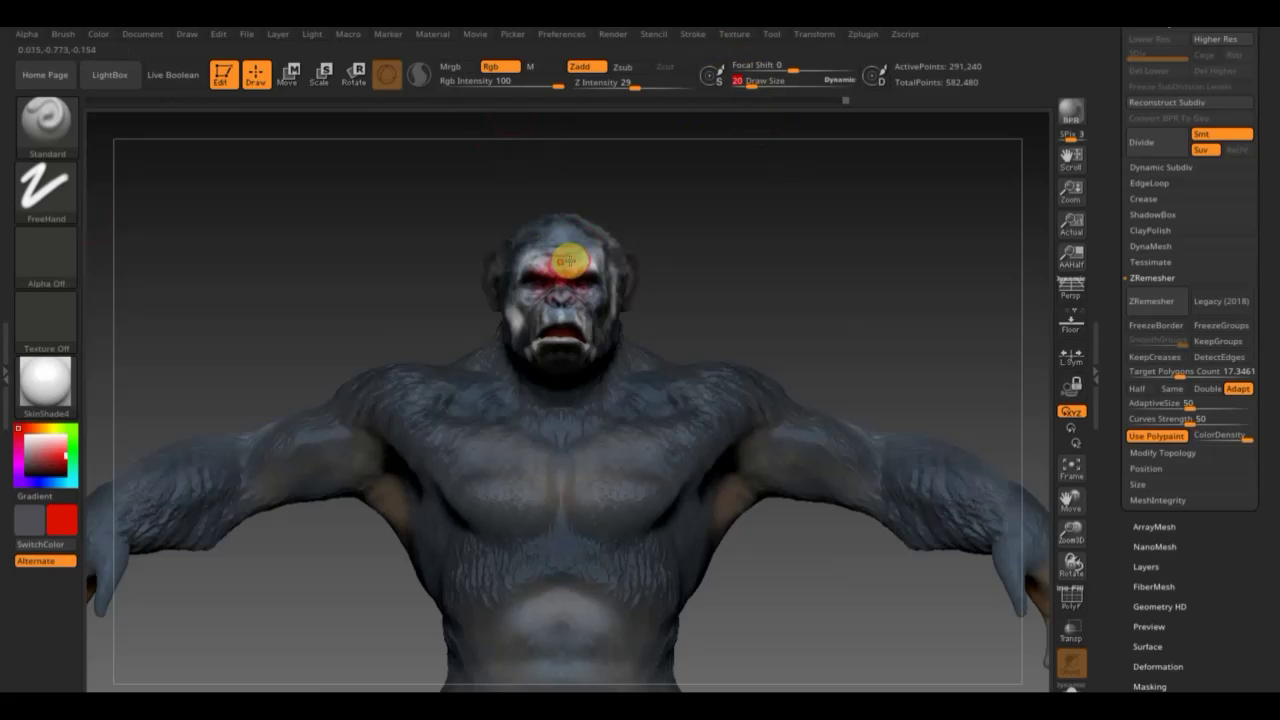
{"action": "left_click_drag", "start_coordinate": [595, 262], "coordinate": [533, 268]}
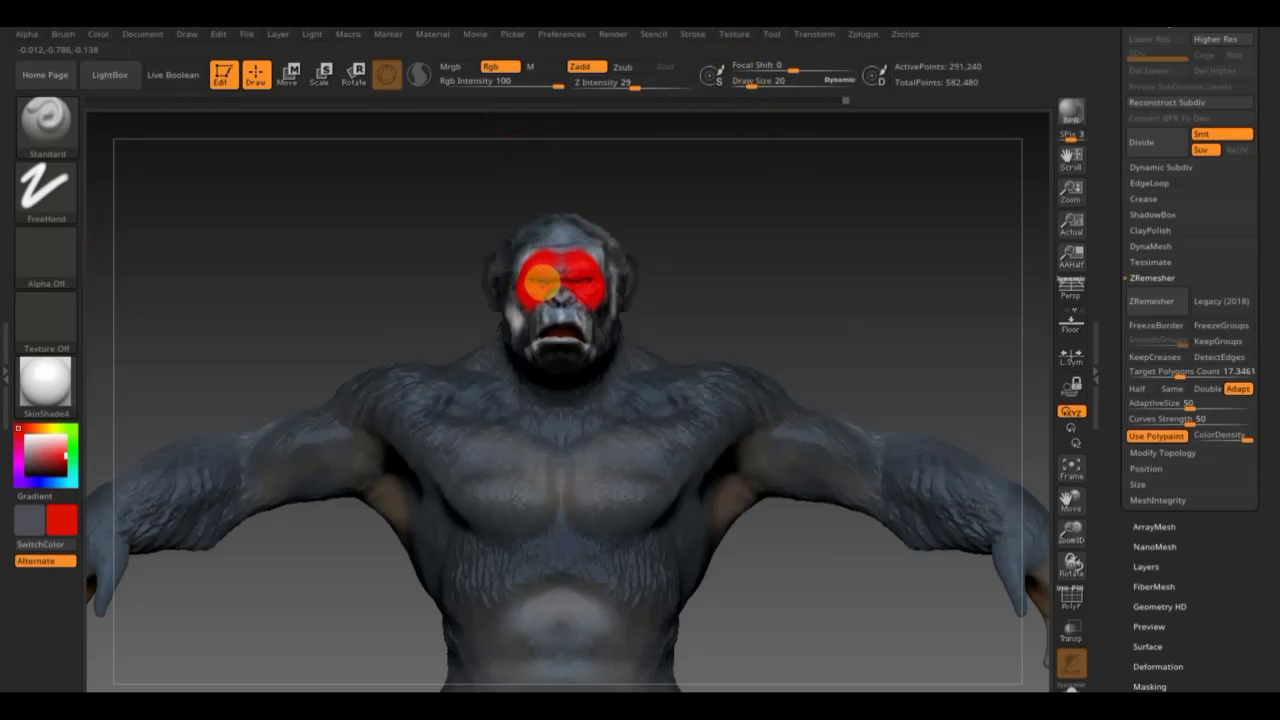
{"action": "key", "text": "ctrl+z"}
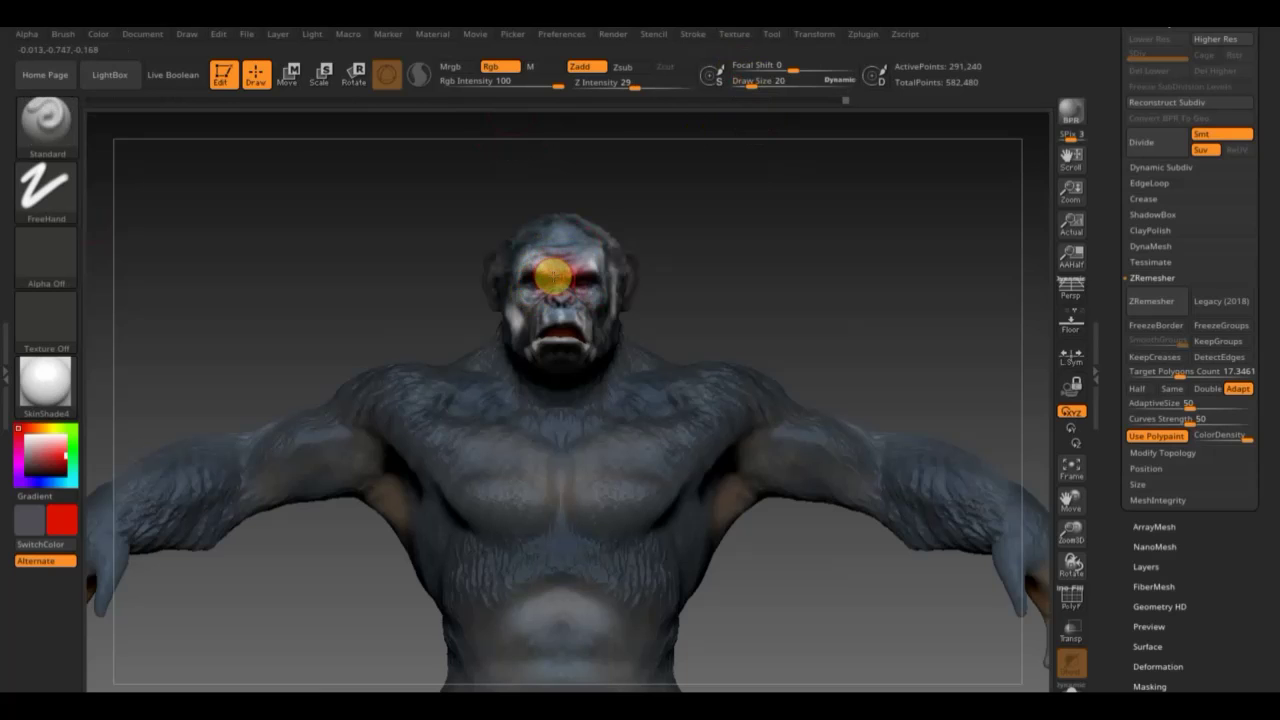
{"action": "left_click", "coordinate": [580, 66]}
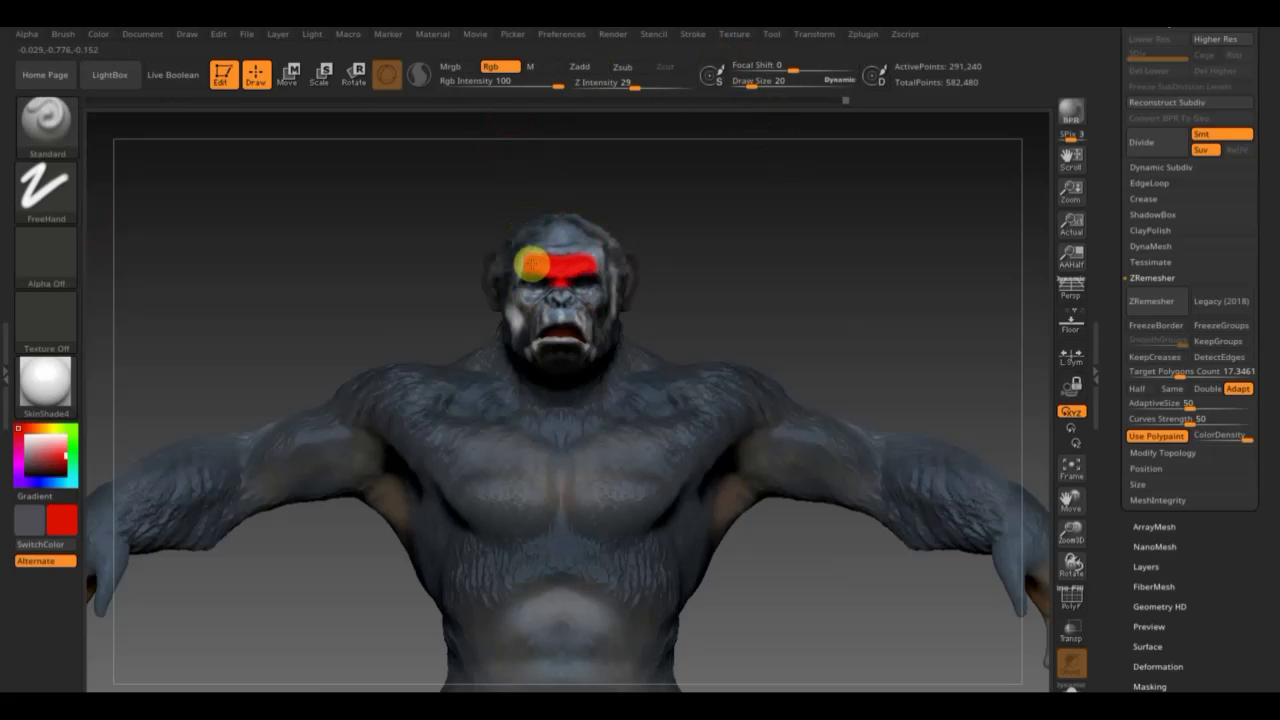
{"action": "mouse_move", "coordinate": [533, 264]}
{"action": "left_mouse_down"}
{"action": "mouse_move", "coordinate": [510, 287]}
{"action": "mouse_move", "coordinate": [558, 337]}
{"action": "left_mouse_up"}
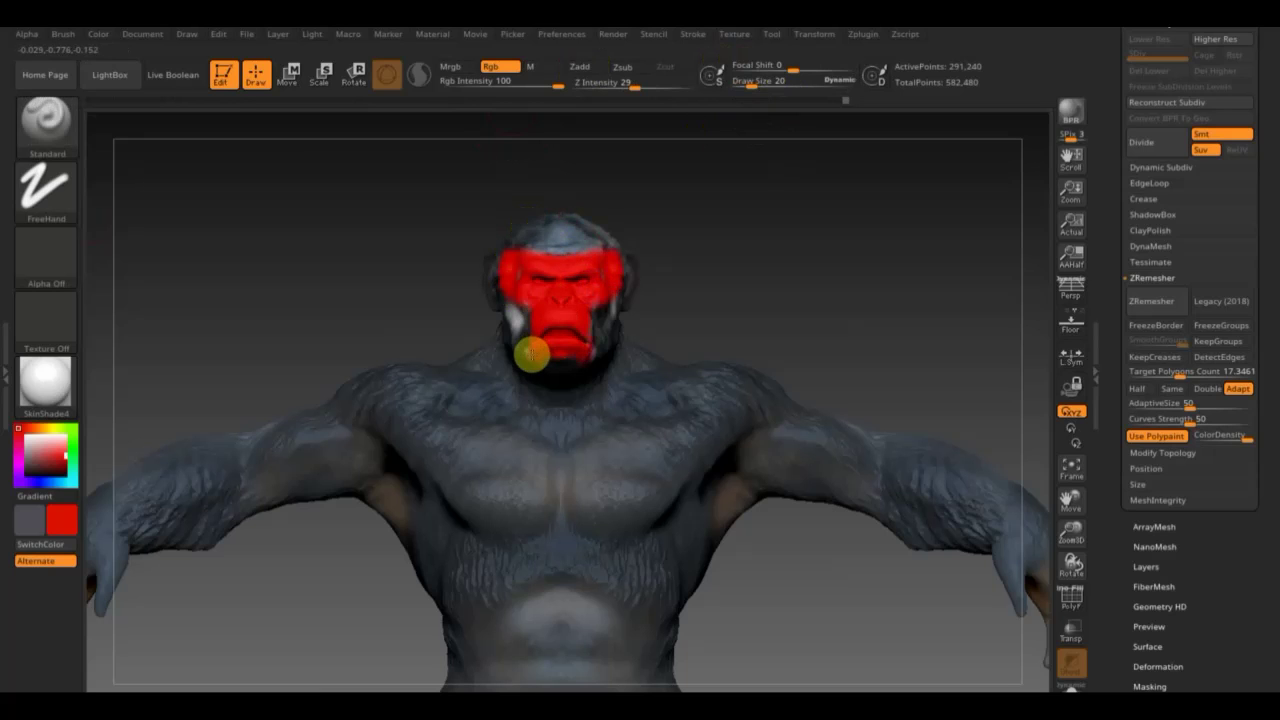
Orbit around the head, then frame the whole gorilla in a straight front view.
{"action": "left_click_drag", "start_coordinate": [763, 300], "coordinate": [815, 312]}
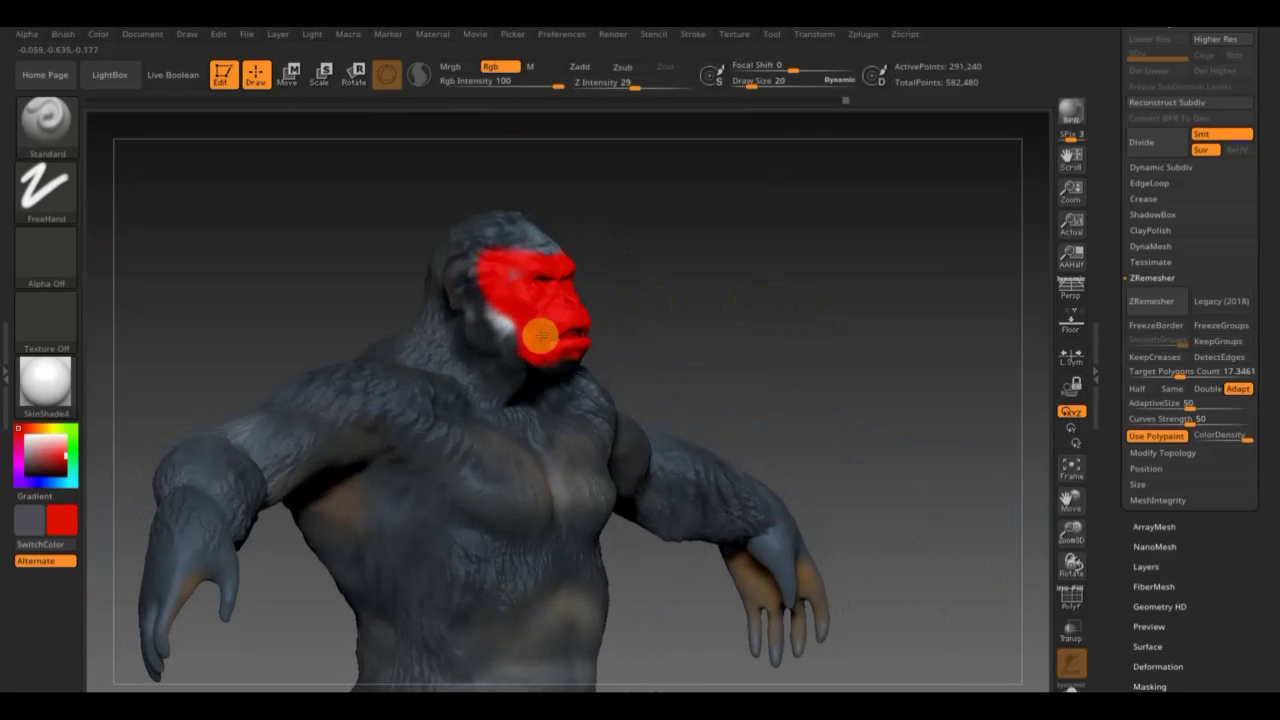
{"action": "left_click_drag", "start_coordinate": [703, 303], "coordinate": [691, 240]}
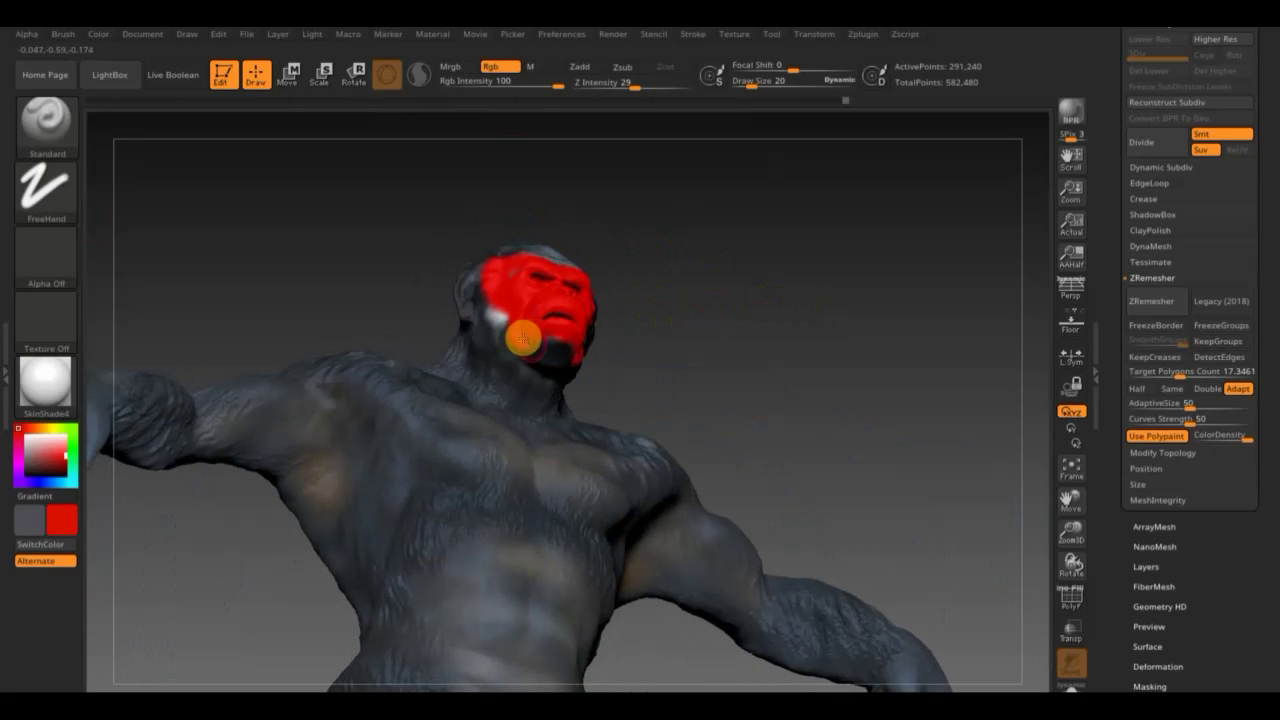
{"action": "mouse_move", "coordinate": [594, 337]}
{"action": "left_mouse_down"}
{"action": "mouse_move", "coordinate": [697, 357]}
{"action": "mouse_move", "coordinate": [722, 390]}
{"action": "left_mouse_up"}
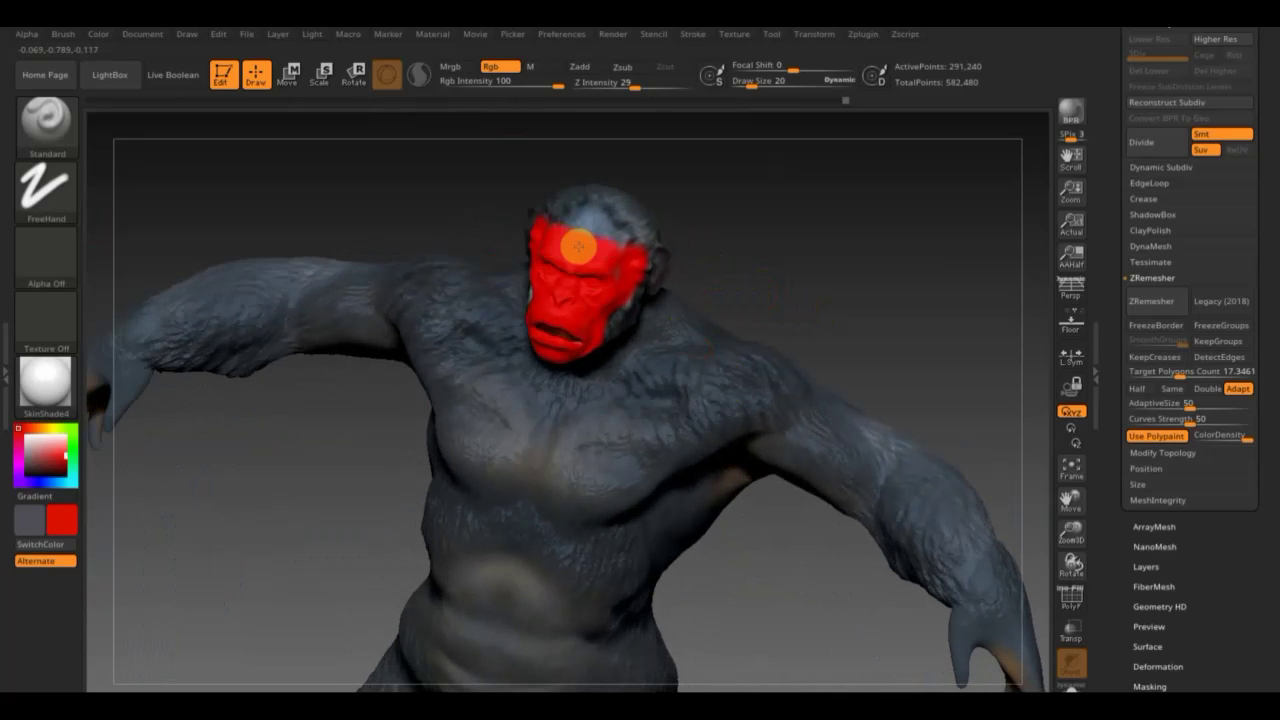
{"action": "left_click_drag", "start_coordinate": [680, 271], "coordinate": [854, 286]}
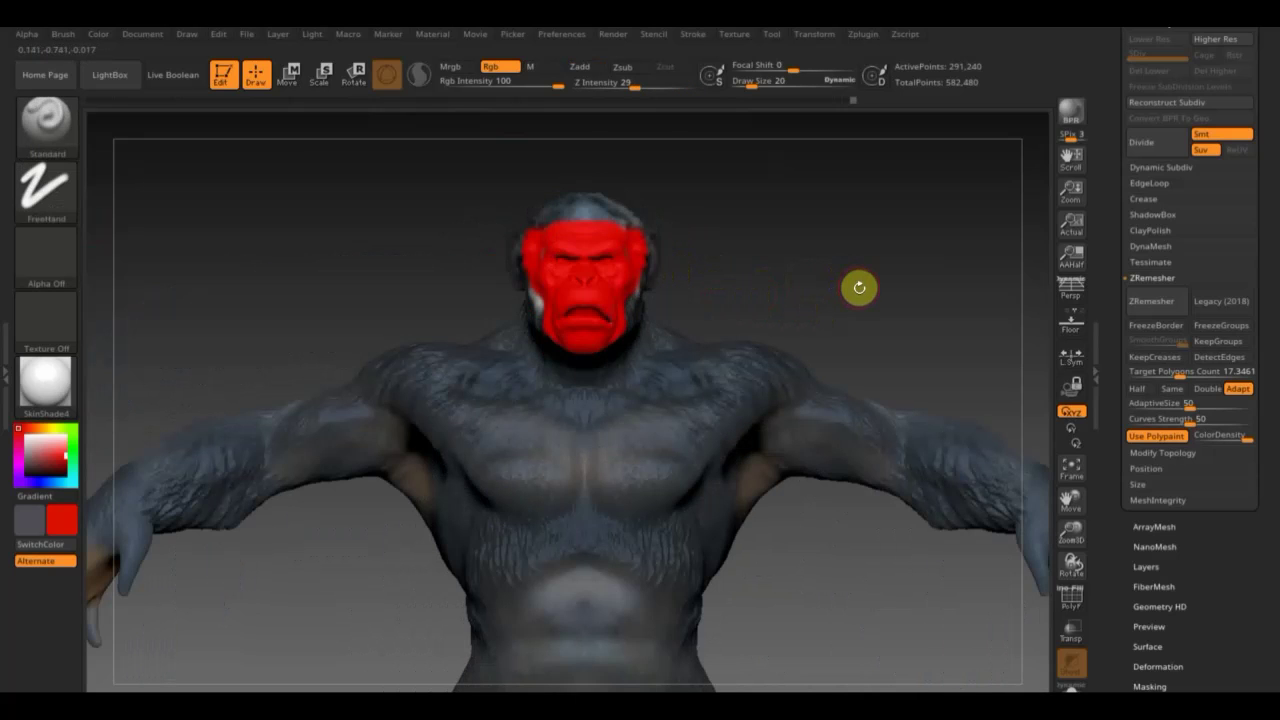
{"action": "key", "text": "f"}
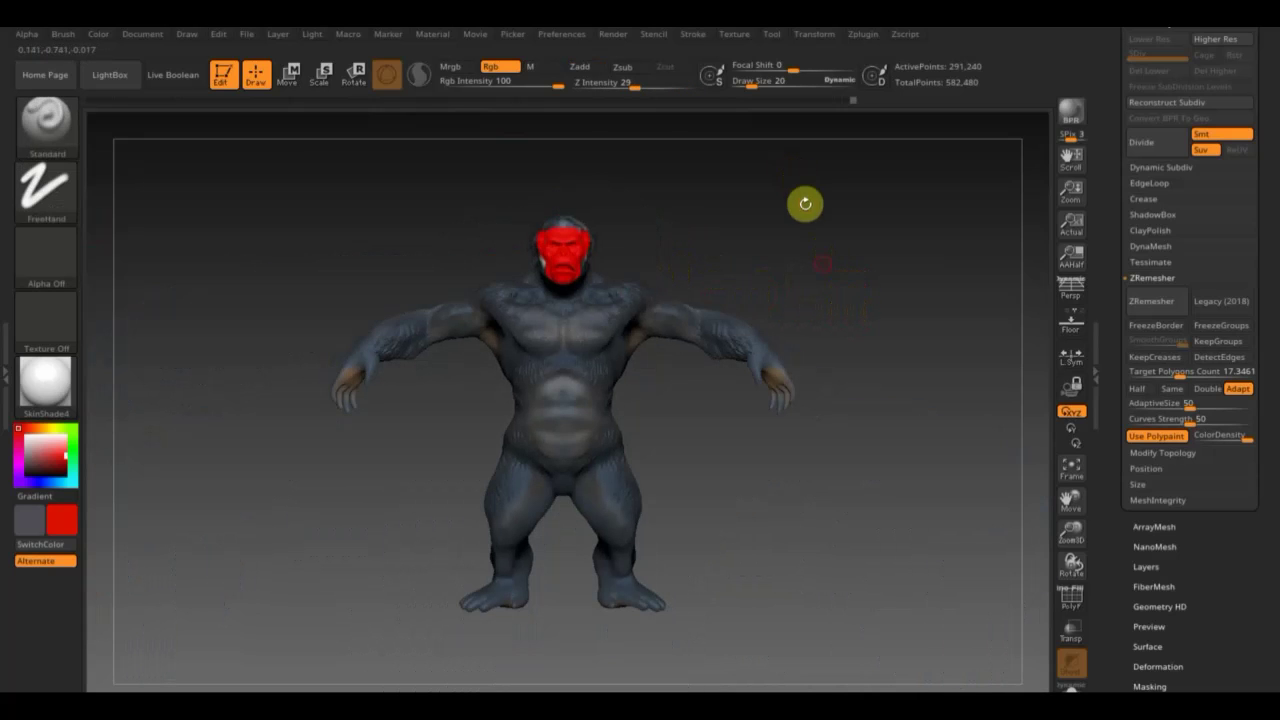
Set ZRemesher's ColorDensity to 2.
{"action": "left_click_drag", "start_coordinate": [1249, 445], "coordinate": [1220, 449]}
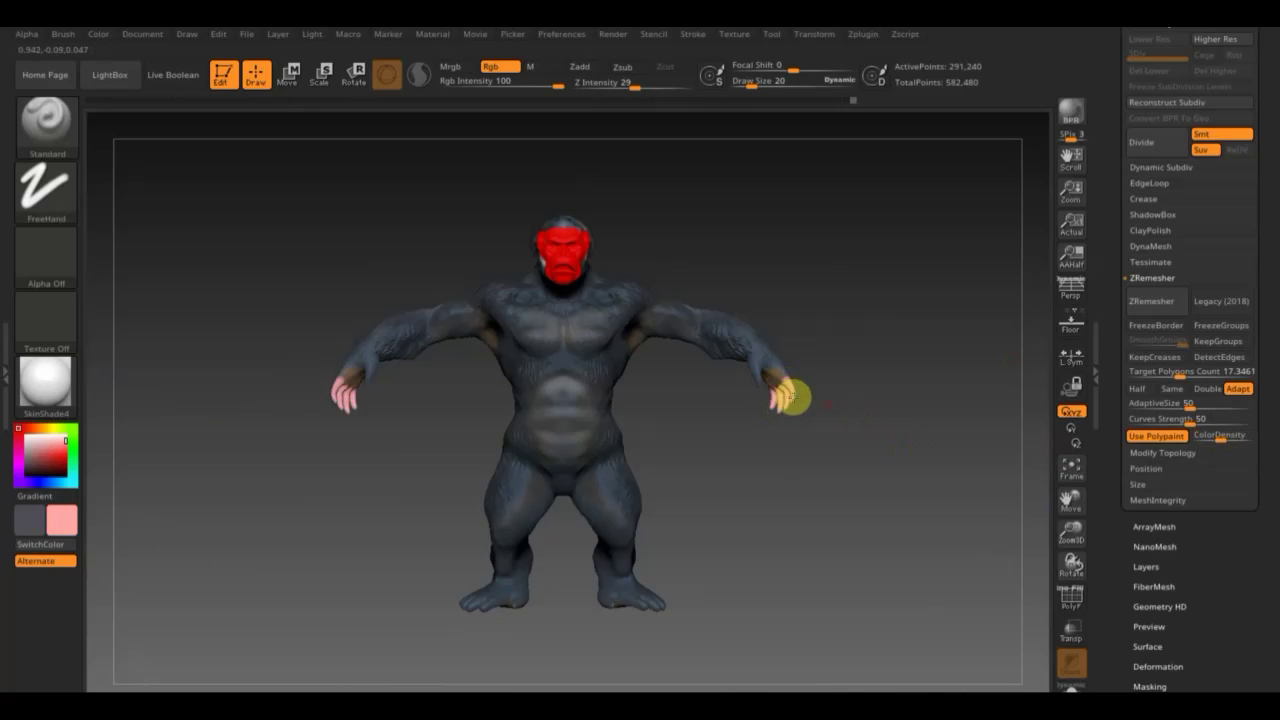
{"action": "left_click_drag", "start_coordinate": [846, 374], "coordinate": [754, 384]}
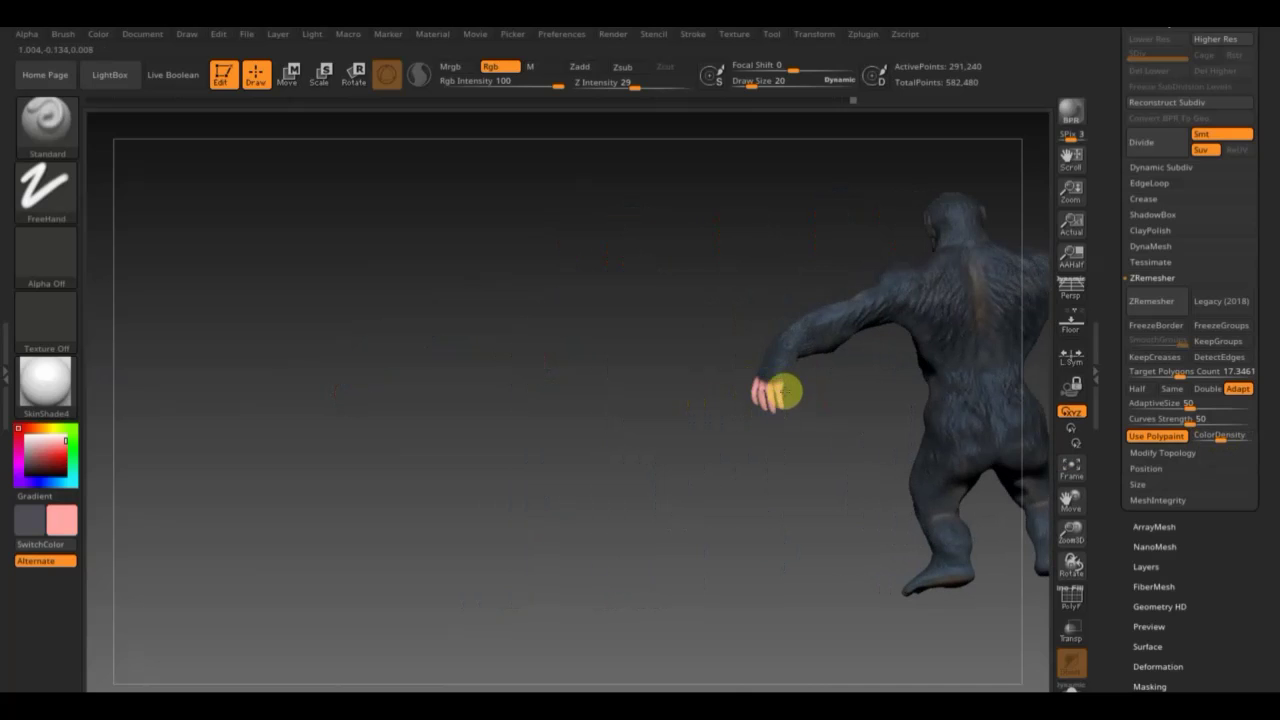
{"action": "left_click_drag", "start_coordinate": [800, 420], "coordinate": [663, 426]}
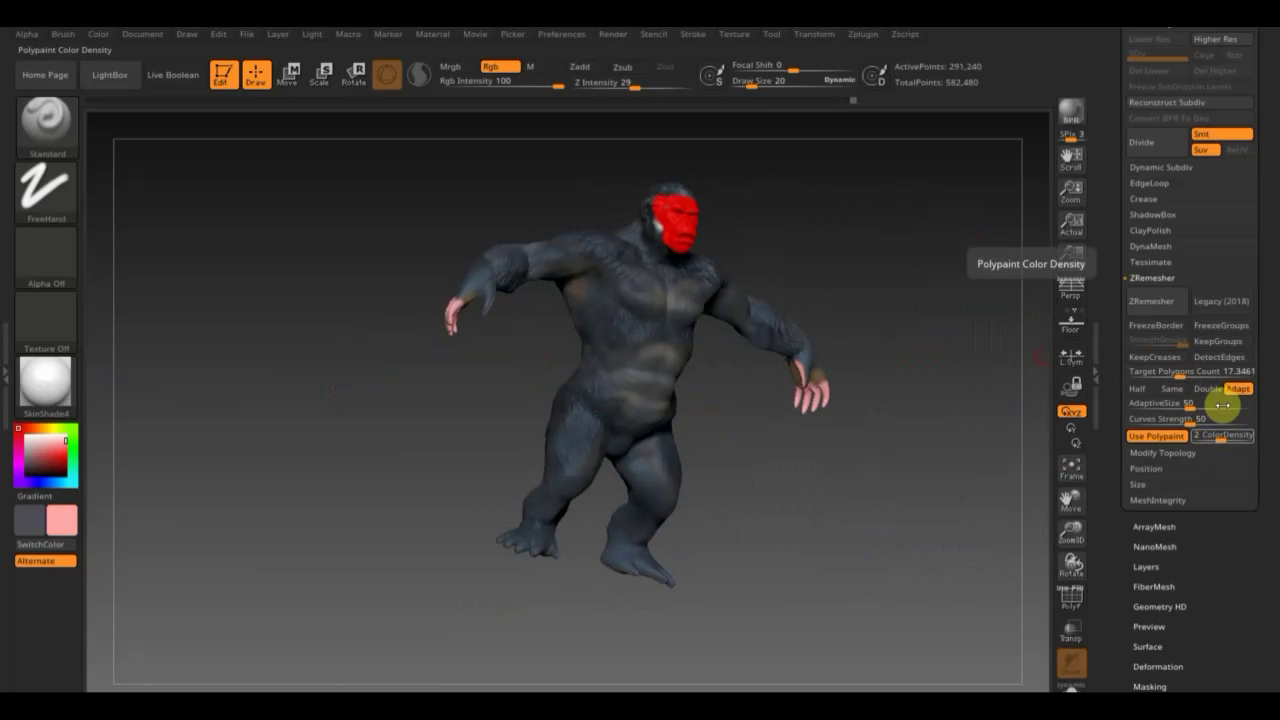
{"action": "left_click", "coordinate": [1222, 437]}
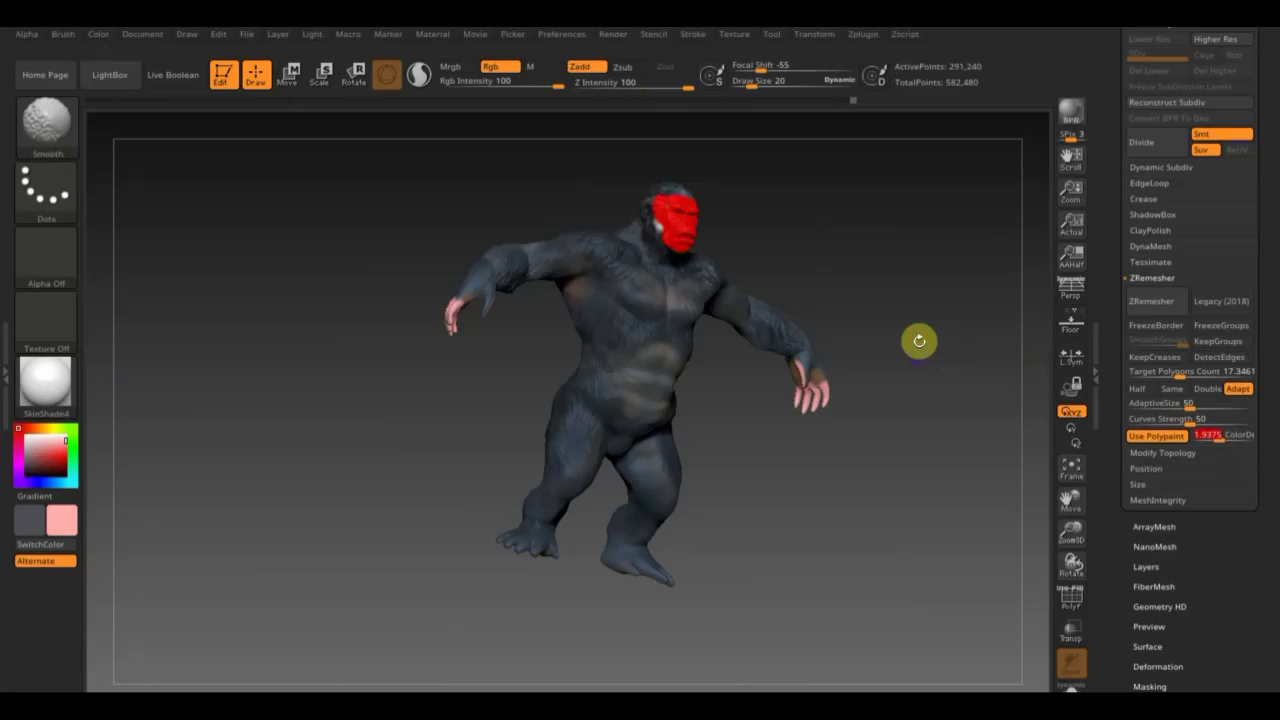
{"action": "left_click_drag", "start_coordinate": [917, 340], "coordinate": [920, 372], "text": "shift"}
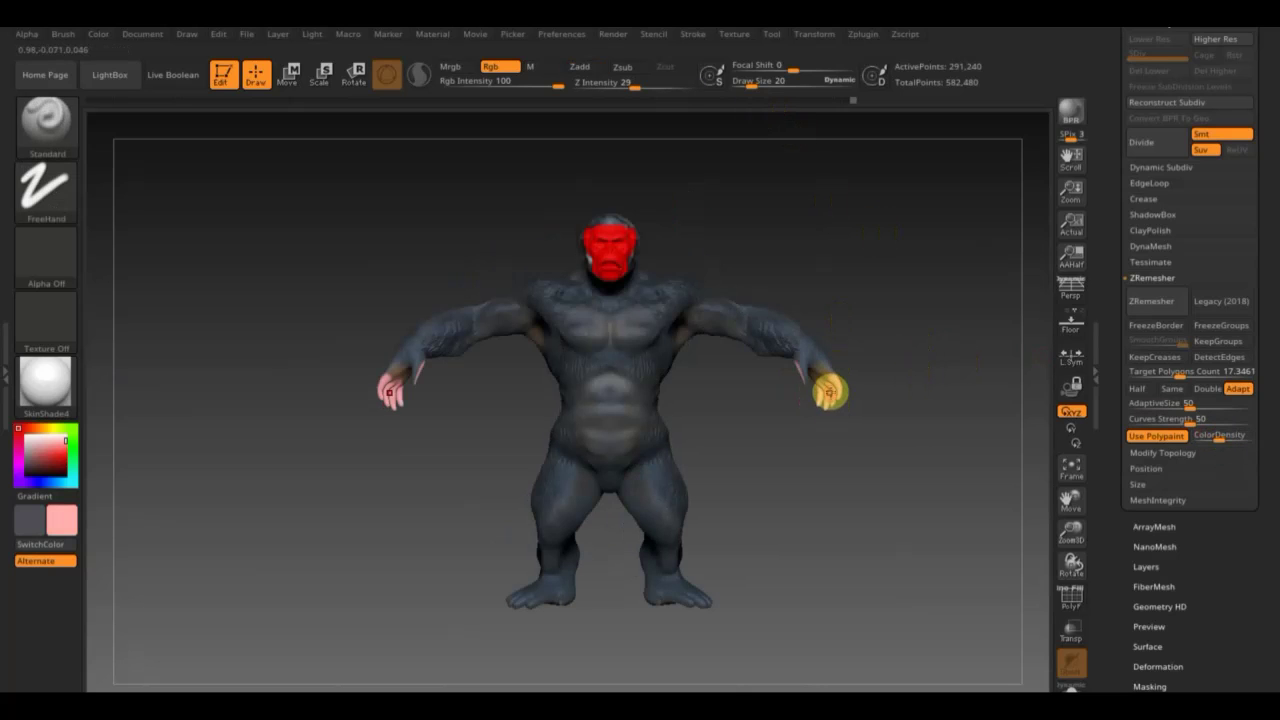
Paint both forearms and hands pink at brush size 143.
{"action": "left_click_drag", "start_coordinate": [752, 80], "coordinate": [779, 80]}
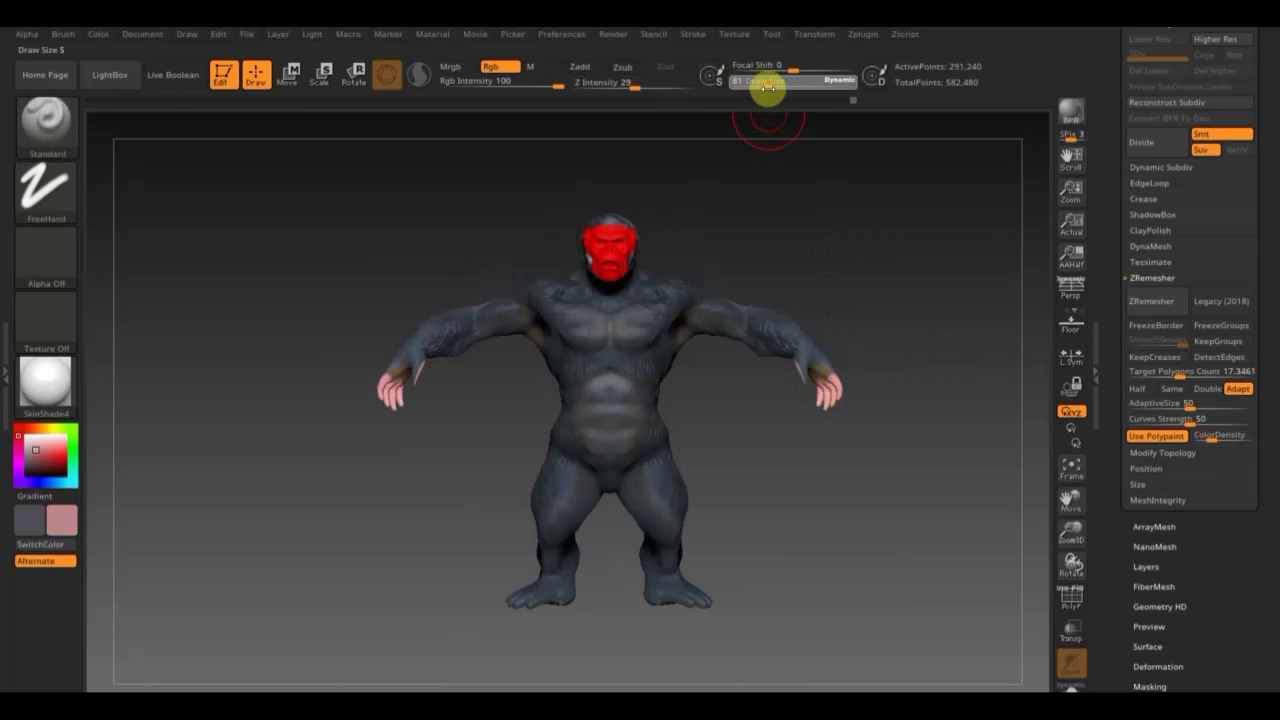
{"action": "mouse_move", "coordinate": [831, 426]}
{"action": "left_mouse_down"}
{"action": "mouse_move", "coordinate": [863, 363]}
{"action": "mouse_move", "coordinate": [837, 409]}
{"action": "mouse_move", "coordinate": [763, 409]}
{"action": "left_mouse_up"}
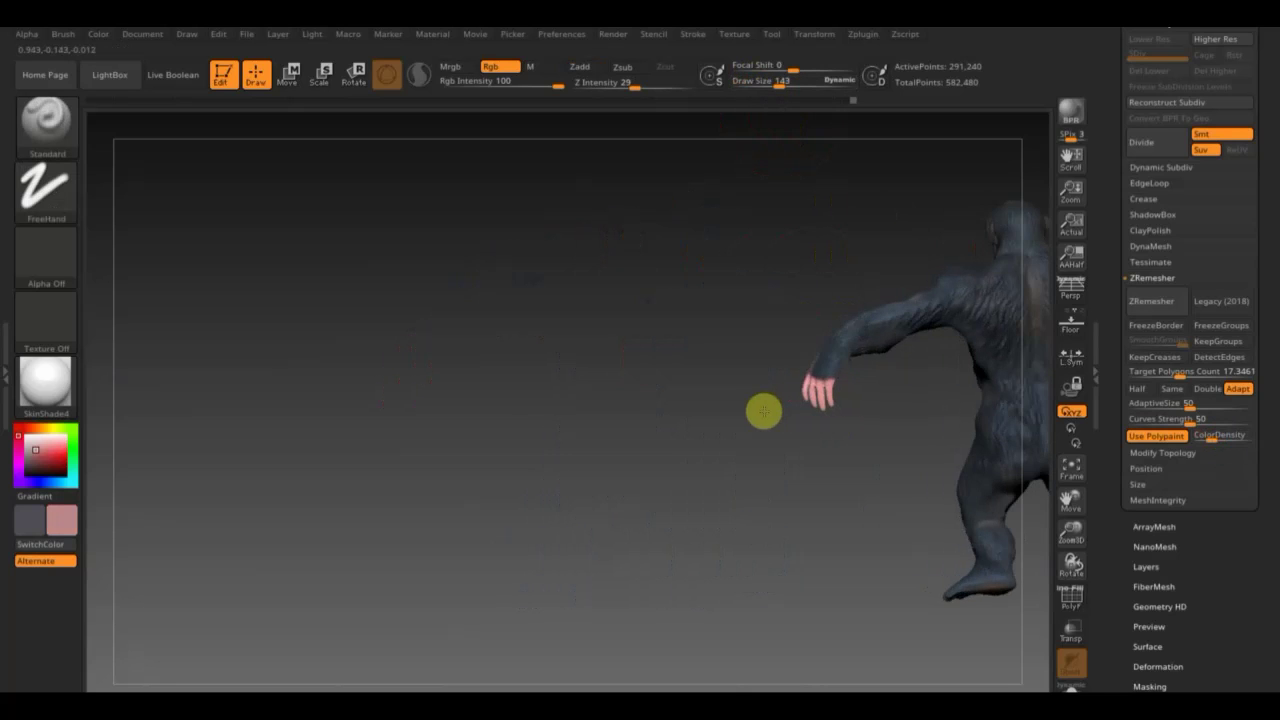
{"action": "mouse_move", "coordinate": [823, 374]}
{"action": "left_mouse_down"}
{"action": "mouse_move", "coordinate": [783, 389]}
{"action": "mouse_move", "coordinate": [700, 380]}
{"action": "mouse_move", "coordinate": [881, 397]}
{"action": "mouse_move", "coordinate": [751, 329]}
{"action": "mouse_move", "coordinate": [849, 383]}
{"action": "mouse_move", "coordinate": [934, 374]}
{"action": "left_mouse_up"}
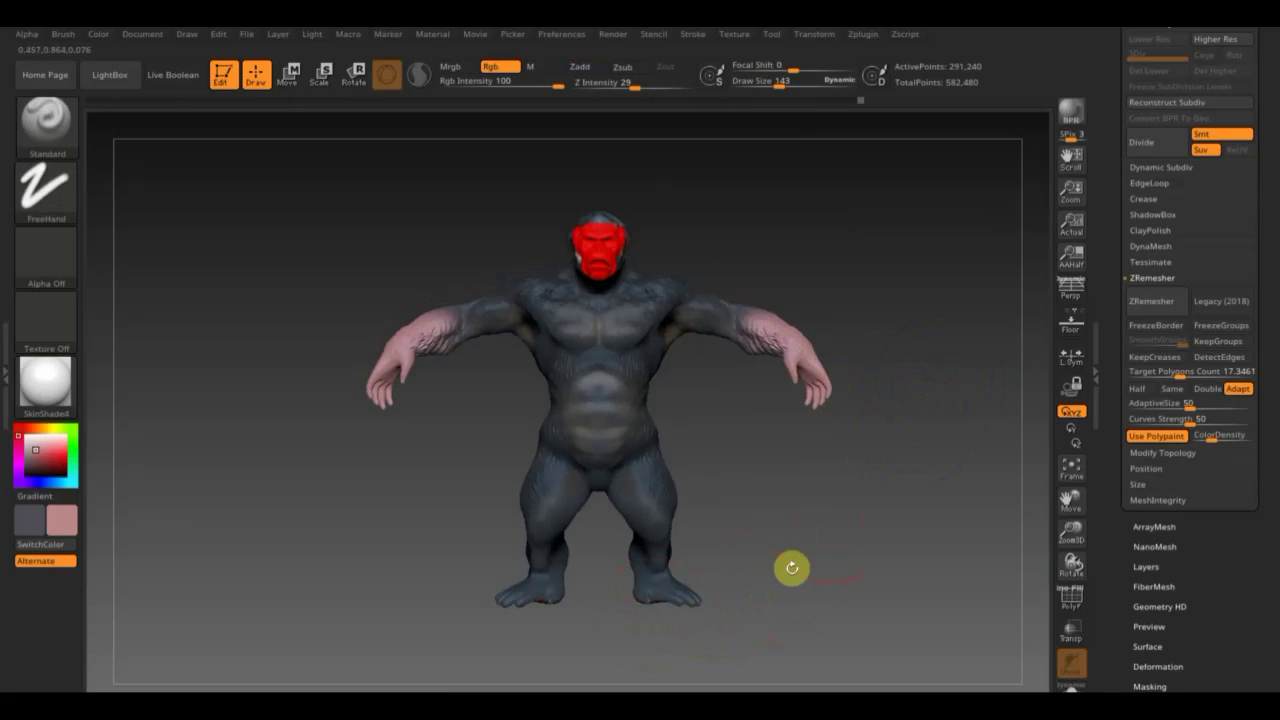
{"action": "mouse_move", "coordinate": [791, 568]}
{"action": "left_mouse_down"}
{"action": "mouse_move", "coordinate": [811, 614]}
{"action": "mouse_move", "coordinate": [791, 571]}
{"action": "mouse_move", "coordinate": [791, 391]}
{"action": "mouse_move", "coordinate": [788, 535]}
{"action": "left_mouse_up"}
Paint both feet pink at brush size 112 and extend it onto the ankles.
{"action": "left_click_drag", "start_coordinate": [797, 80], "coordinate": [777, 83]}
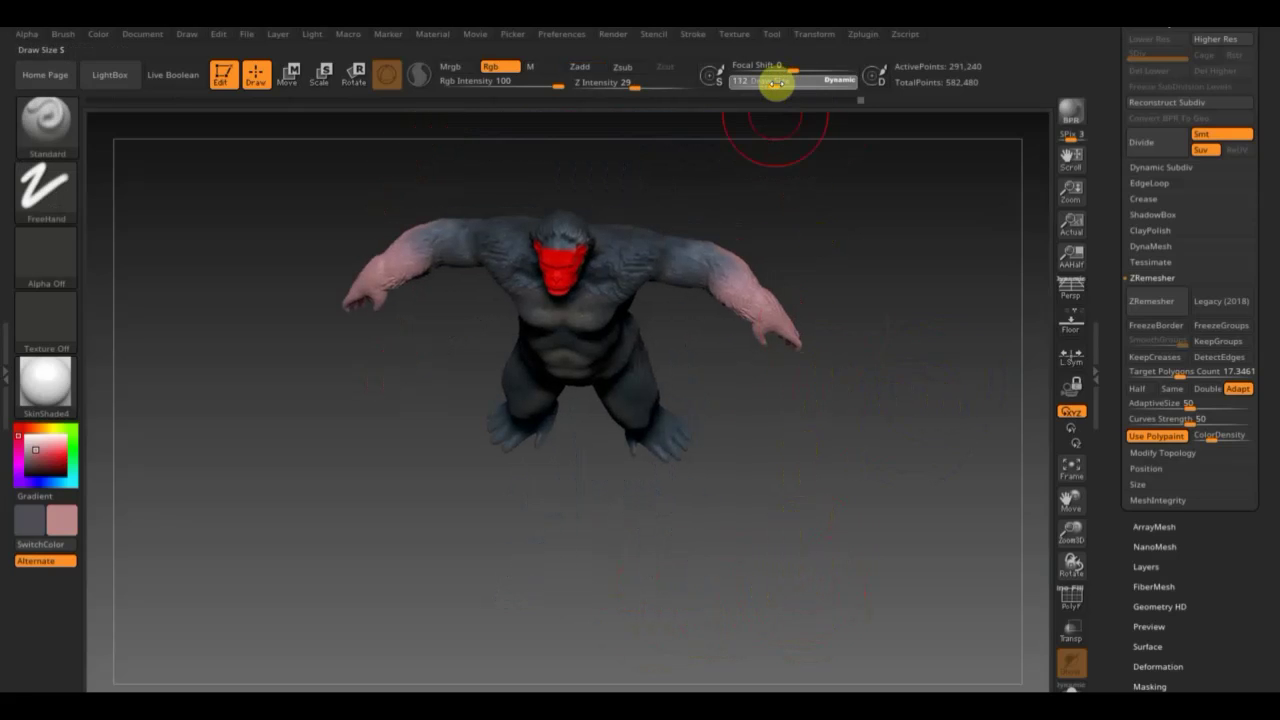
{"action": "mouse_move", "coordinate": [843, 423]}
{"action": "left_mouse_down", "text": "alt"}
{"action": "mouse_move", "coordinate": [834, 535]}
{"action": "mouse_move", "coordinate": [857, 460]}
{"action": "left_mouse_up", "text": "alt"}
{"action": "mouse_move", "coordinate": [709, 460]}
{"action": "left_mouse_down"}
{"action": "mouse_move", "coordinate": [654, 514]}
{"action": "mouse_move", "coordinate": [722, 476]}
{"action": "left_mouse_up"}
{"action": "mouse_move", "coordinate": [843, 506]}
{"action": "left_mouse_down"}
{"action": "mouse_move", "coordinate": [783, 346]}
{"action": "mouse_move", "coordinate": [671, 446]}
{"action": "mouse_move", "coordinate": [740, 523]}
{"action": "mouse_move", "coordinate": [729, 434]}
{"action": "mouse_move", "coordinate": [769, 451]}
{"action": "mouse_move", "coordinate": [779, 498]}
{"action": "mouse_move", "coordinate": [737, 394]}
{"action": "mouse_move", "coordinate": [729, 486]}
{"action": "mouse_move", "coordinate": [883, 516]}
{"action": "left_mouse_up"}
{"action": "left_click_drag", "start_coordinate": [894, 571], "coordinate": [823, 466]}
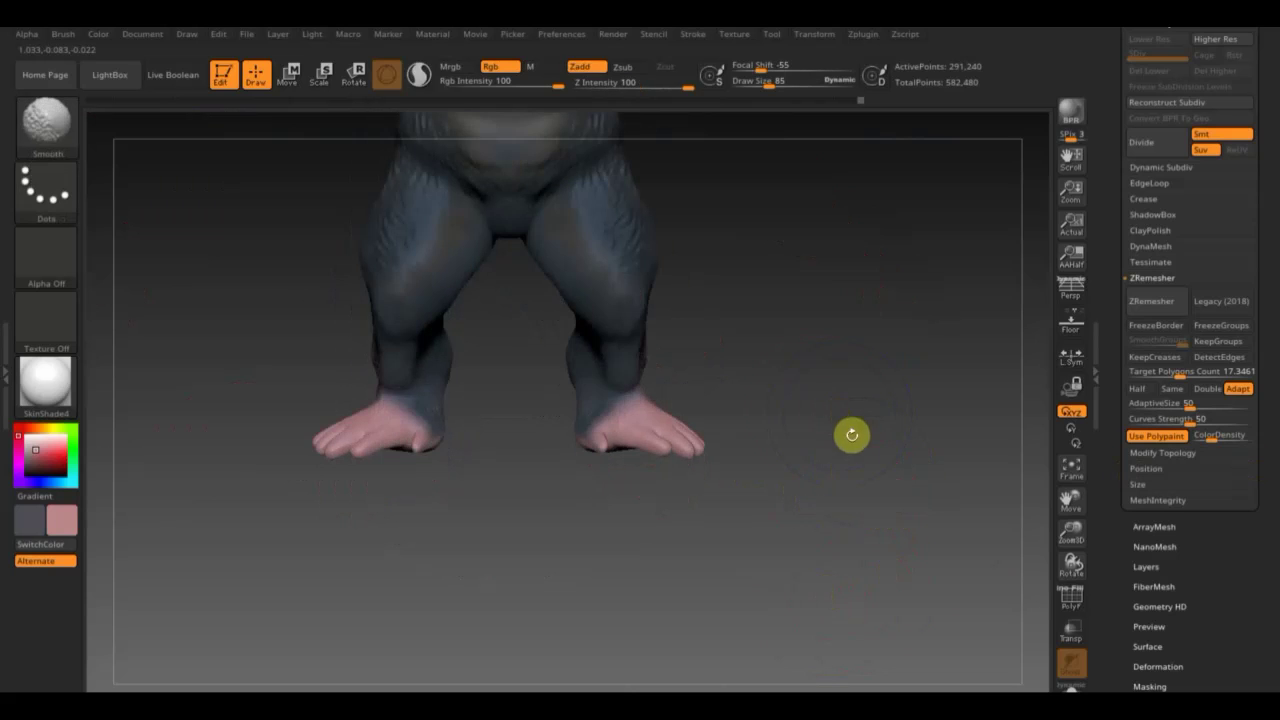
{"action": "left_click_drag", "start_coordinate": [414, 428], "coordinate": [463, 440]}
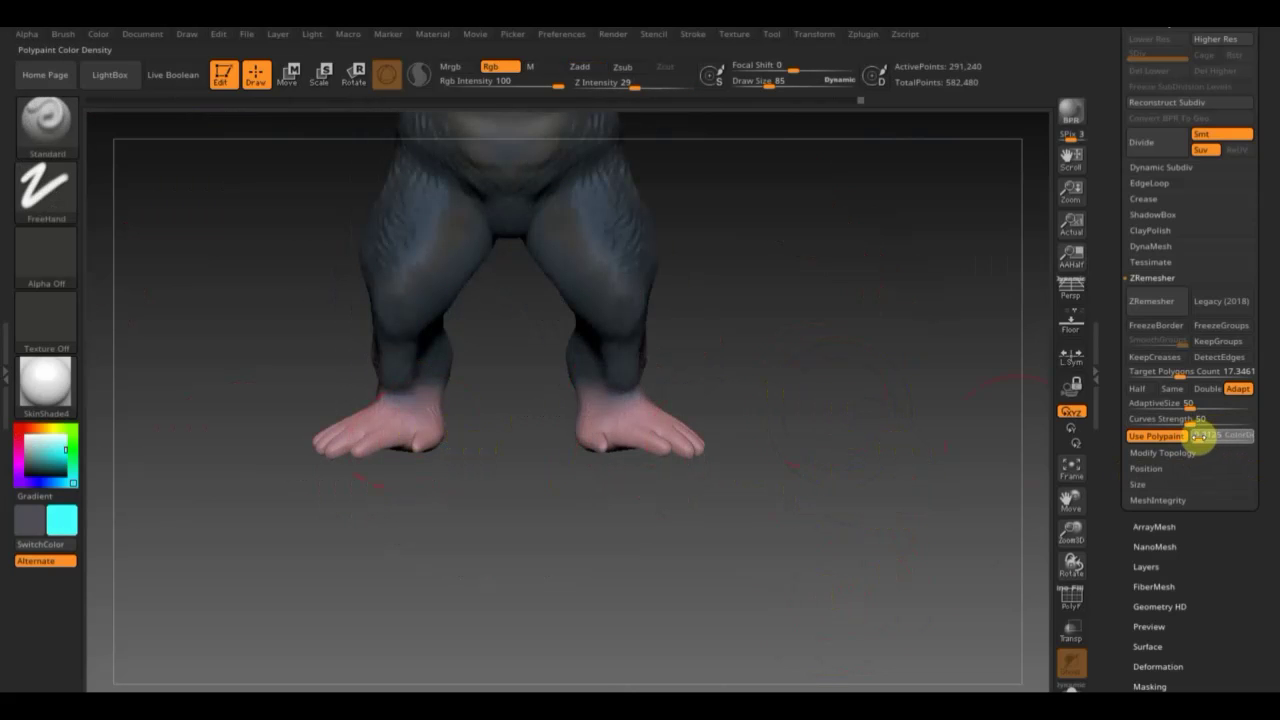
Polypaint the belly, chest, shoulders, back and arm cyan with the Standard brush.
{"action": "left_click_drag", "start_coordinate": [851, 334], "coordinate": [901, 514], "text": "alt"}
{"action": "mouse_move", "coordinate": [593, 399]}
{"action": "left_mouse_down"}
{"action": "mouse_move", "coordinate": [609, 389]}
{"action": "mouse_move", "coordinate": [651, 214]}
{"action": "mouse_move", "coordinate": [529, 294]}
{"action": "mouse_move", "coordinate": [401, 179]}
{"action": "mouse_move", "coordinate": [363, 191]}
{"action": "mouse_move", "coordinate": [271, 163]}
{"action": "mouse_move", "coordinate": [289, 223]}
{"action": "mouse_move", "coordinate": [245, 198]}
{"action": "mouse_move", "coordinate": [494, 297]}
{"action": "mouse_move", "coordinate": [457, 434]}
{"action": "mouse_move", "coordinate": [657, 449]}
{"action": "mouse_move", "coordinate": [411, 512]}
{"action": "mouse_move", "coordinate": [586, 551]}
{"action": "mouse_move", "coordinate": [409, 597]}
{"action": "mouse_move", "coordinate": [511, 614]}
{"action": "mouse_move", "coordinate": [497, 622]}
{"action": "left_mouse_up"}
{"action": "left_click_drag", "start_coordinate": [974, 457], "coordinate": [951, 629], "text": "alt"}
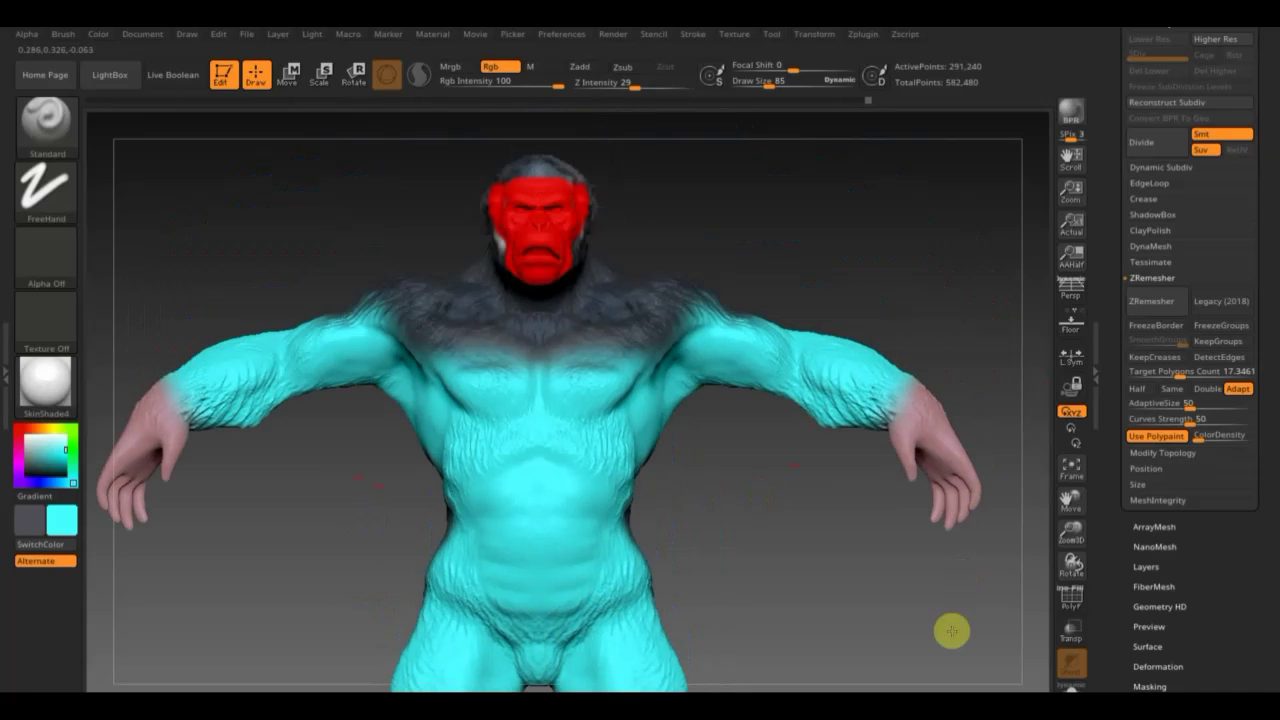
{"action": "mouse_move", "coordinate": [634, 391]}
{"action": "left_mouse_down"}
{"action": "mouse_move", "coordinate": [708, 294]}
{"action": "mouse_move", "coordinate": [598, 354]}
{"action": "mouse_move", "coordinate": [468, 354]}
{"action": "left_mouse_up"}
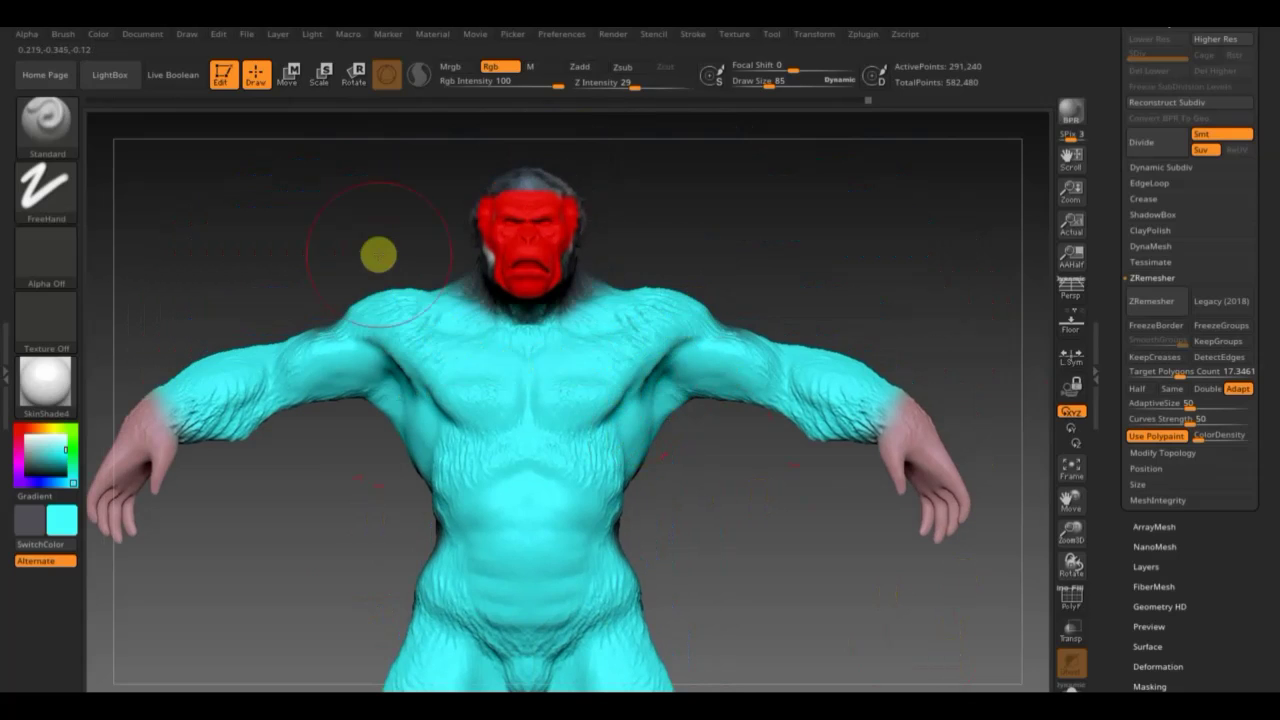
{"action": "left_click_drag", "start_coordinate": [714, 231], "coordinate": [809, 294]}
{"action": "mouse_move", "coordinate": [598, 386]}
{"action": "left_mouse_down"}
{"action": "mouse_move", "coordinate": [520, 331]}
{"action": "mouse_move", "coordinate": [526, 271]}
{"action": "mouse_move", "coordinate": [514, 351]}
{"action": "mouse_move", "coordinate": [454, 452]}
{"action": "mouse_move", "coordinate": [486, 509]}
{"action": "mouse_move", "coordinate": [574, 509]}
{"action": "left_mouse_up"}
{"action": "left_click_drag", "start_coordinate": [865, 525], "coordinate": [902, 514]}
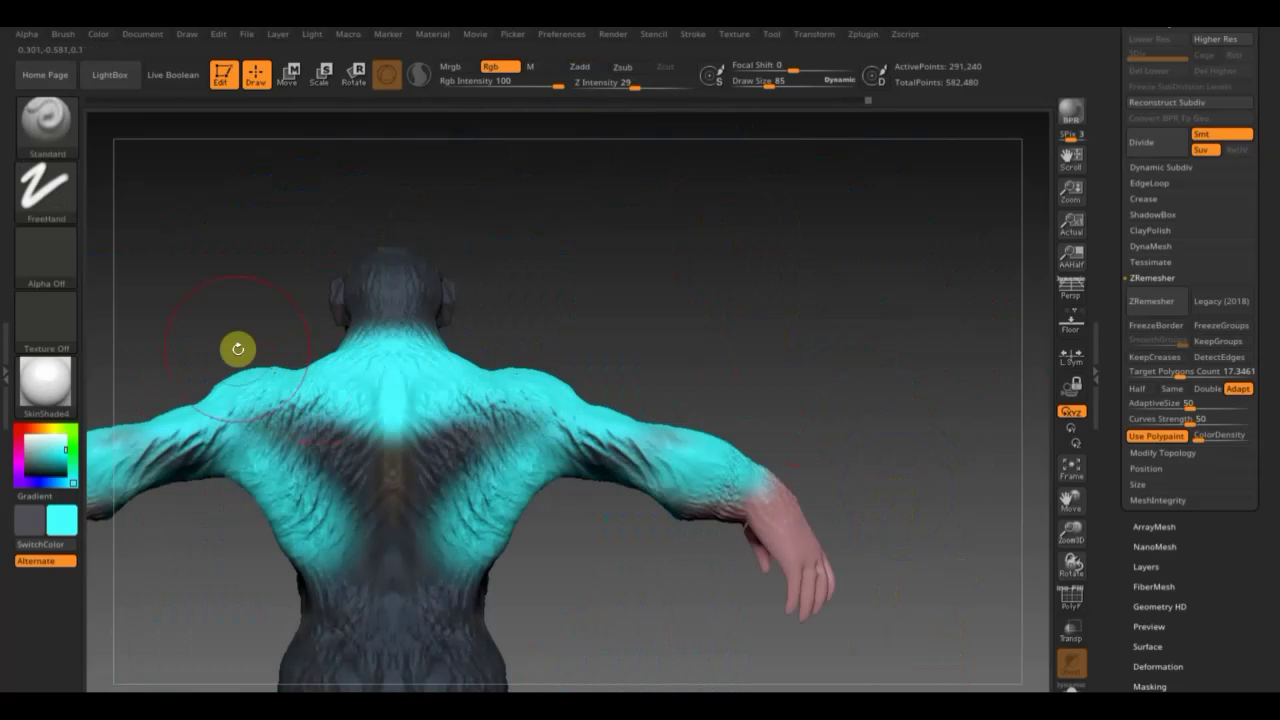
{"action": "mouse_move", "coordinate": [237, 349]}
{"action": "left_mouse_down"}
{"action": "mouse_move", "coordinate": [346, 517]}
{"action": "mouse_move", "coordinate": [463, 434]}
{"action": "mouse_move", "coordinate": [640, 474]}
{"action": "left_mouse_up"}
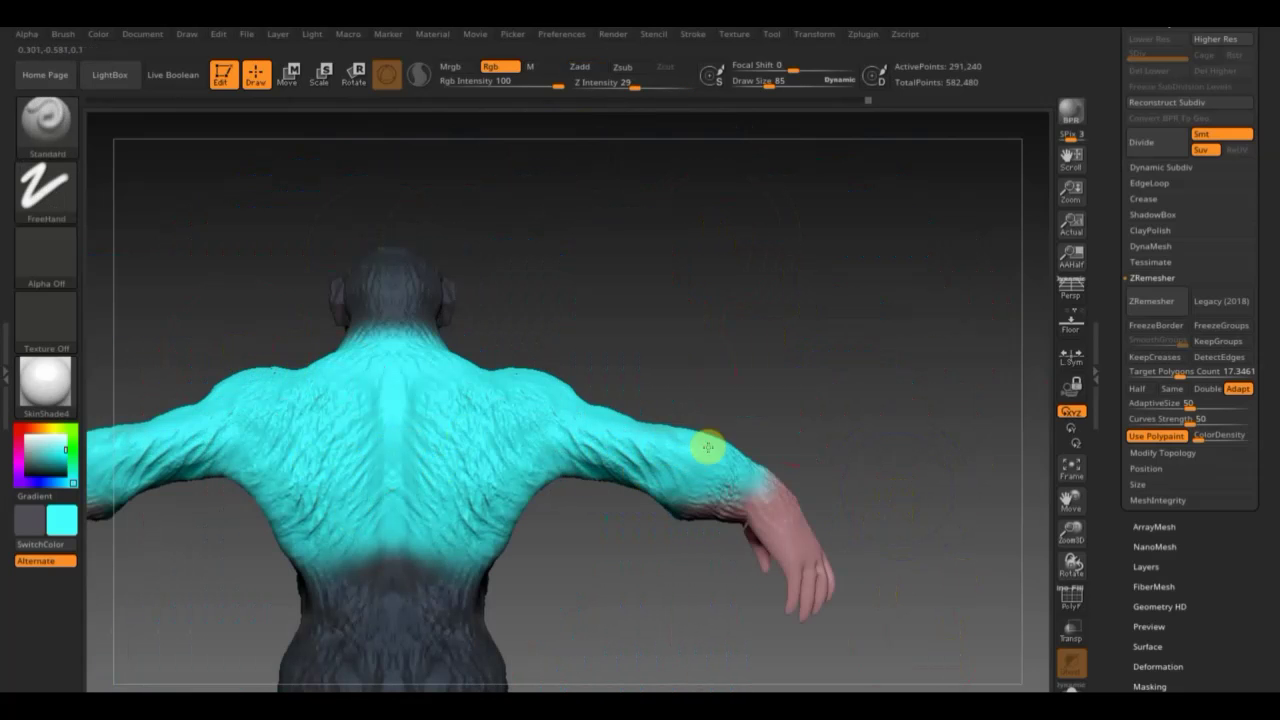
From a rear view, paint the hips, seat, lower legs and ankles cyan at brush size 42.
{"action": "mouse_move", "coordinate": [740, 429]}
{"action": "left_mouse_down"}
{"action": "mouse_move", "coordinate": [840, 263]}
{"action": "mouse_move", "coordinate": [694, 437]}
{"action": "left_mouse_up"}
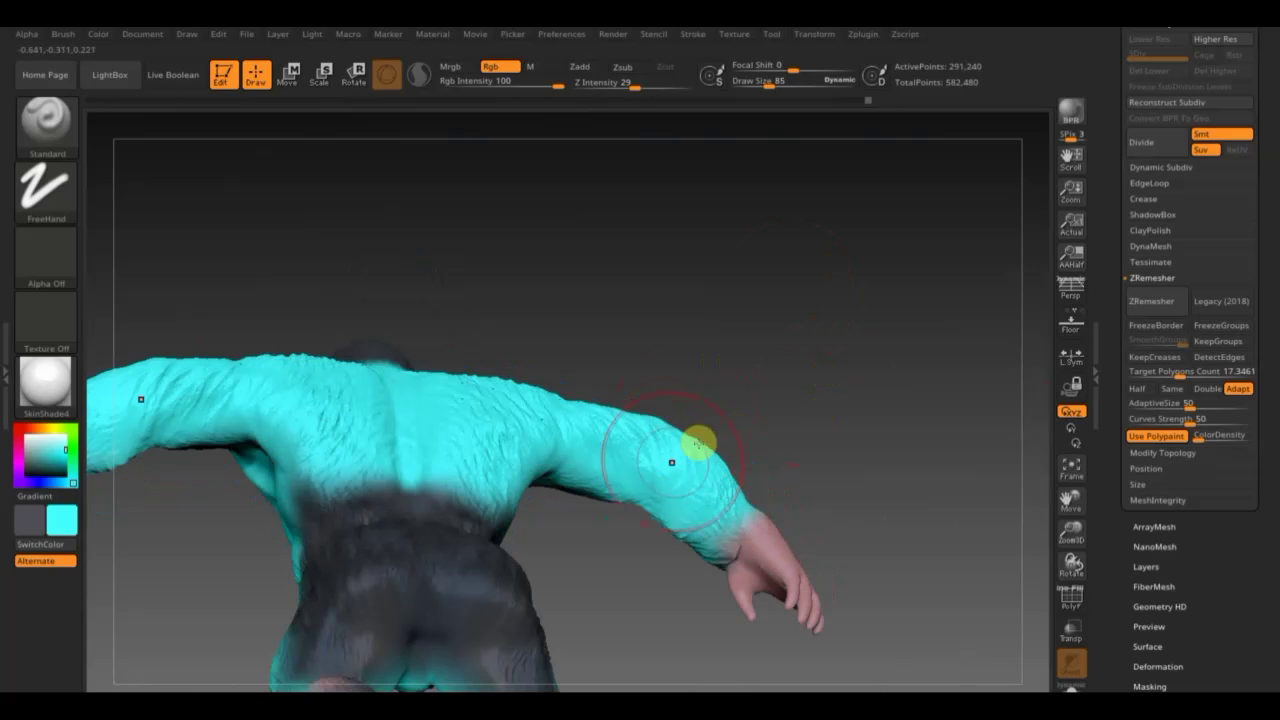
{"action": "left_click_drag", "start_coordinate": [760, 389], "coordinate": [829, 374], "text": "shift"}
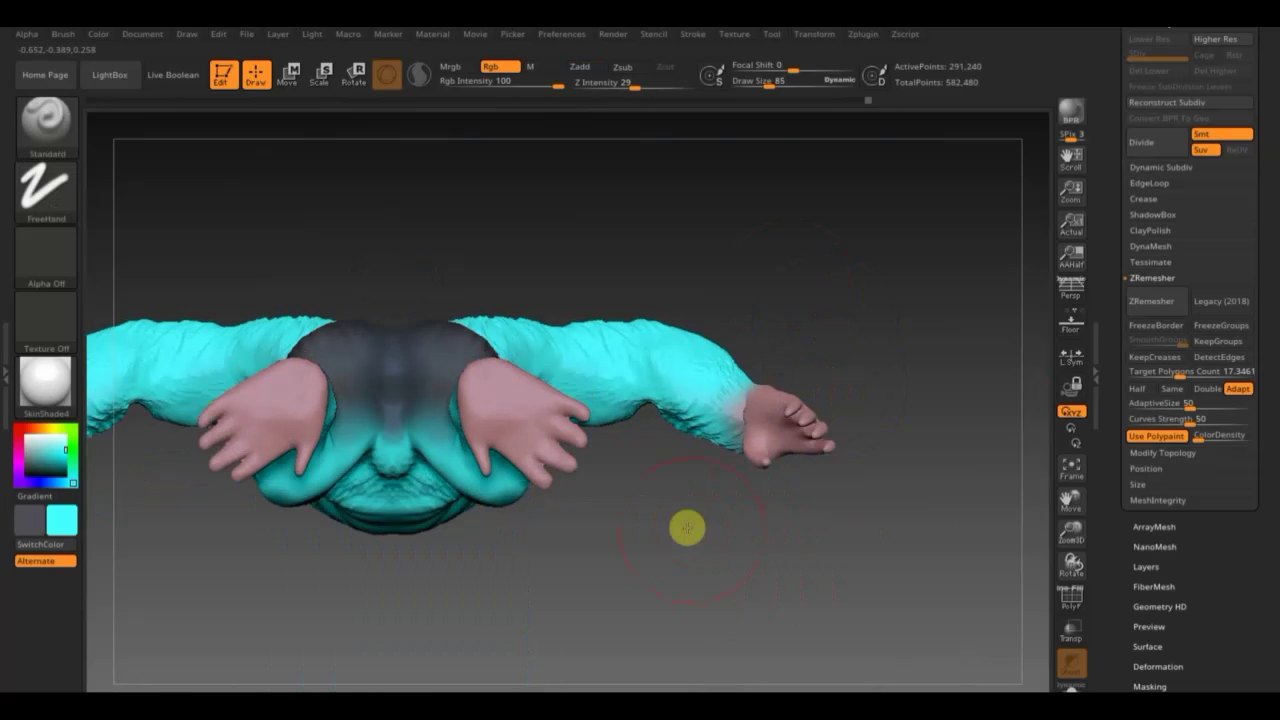
{"action": "mouse_move", "coordinate": [686, 526]}
{"action": "left_mouse_down"}
{"action": "mouse_move", "coordinate": [737, 651]}
{"action": "mouse_move", "coordinate": [869, 400]}
{"action": "left_mouse_up"}
{"action": "left_click_drag", "start_coordinate": [893, 509], "coordinate": [891, 406]}
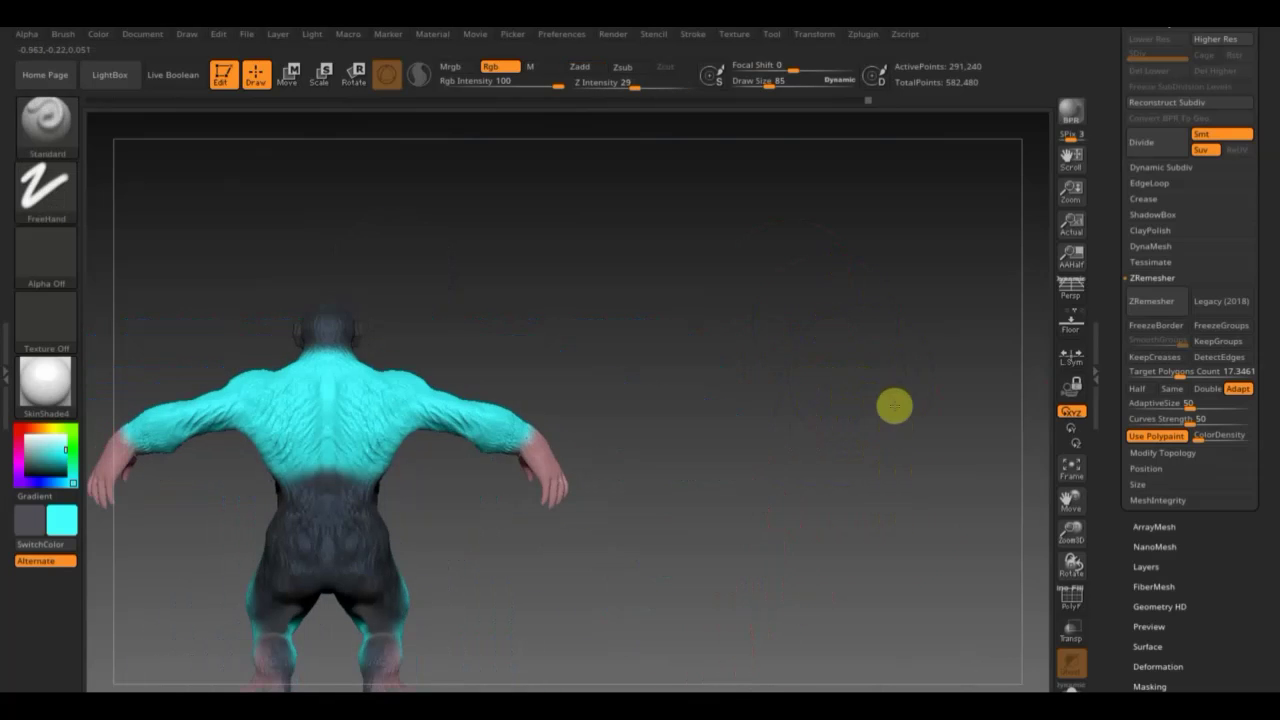
{"action": "left_click_drag", "start_coordinate": [777, 491], "coordinate": [979, 361], "text": "alt"}
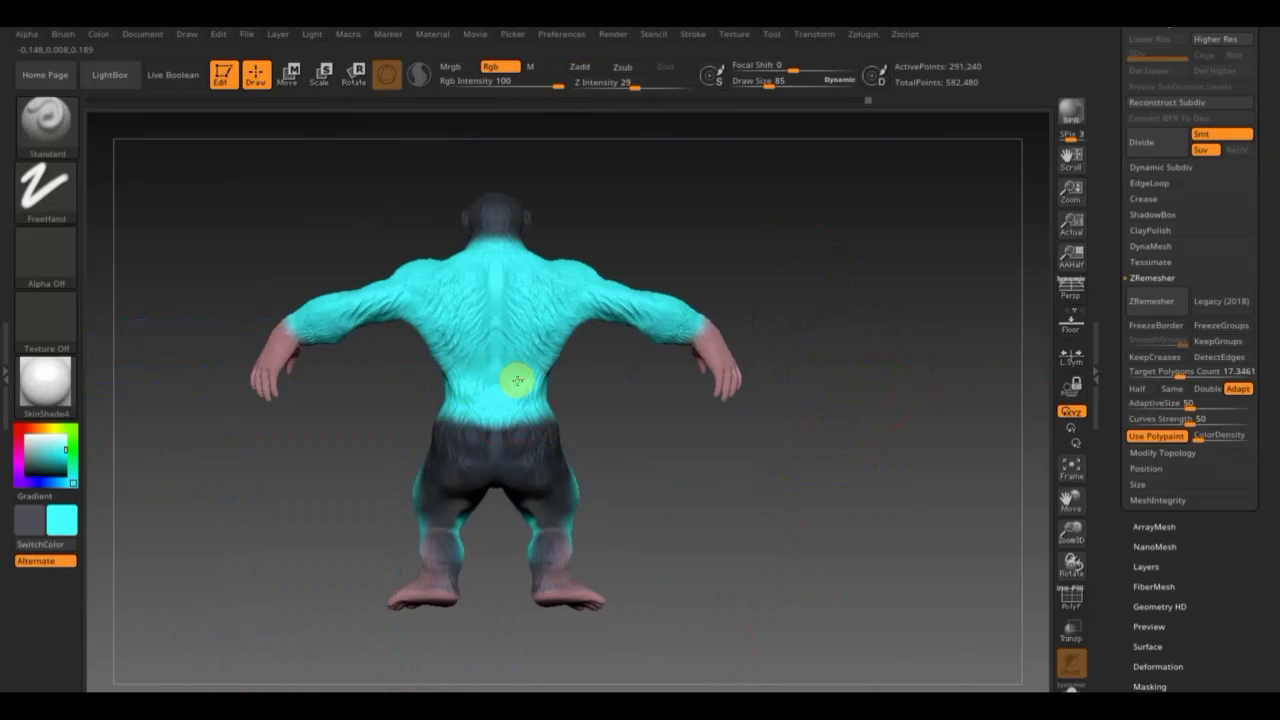
{"action": "mouse_move", "coordinate": [451, 443]}
{"action": "left_mouse_down"}
{"action": "mouse_move", "coordinate": [423, 466]}
{"action": "mouse_move", "coordinate": [452, 451]}
{"action": "mouse_move", "coordinate": [471, 486]}
{"action": "mouse_move", "coordinate": [429, 514]}
{"action": "mouse_move", "coordinate": [454, 543]}
{"action": "mouse_move", "coordinate": [394, 537]}
{"action": "mouse_move", "coordinate": [437, 551]}
{"action": "mouse_move", "coordinate": [523, 546]}
{"action": "left_mouse_up"}
{"action": "mouse_move", "coordinate": [693, 531]}
{"action": "left_mouse_down"}
{"action": "mouse_move", "coordinate": [794, 563]}
{"action": "mouse_move", "coordinate": [909, 551]}
{"action": "mouse_move", "coordinate": [871, 543]}
{"action": "mouse_move", "coordinate": [835, 557]}
{"action": "left_mouse_up"}
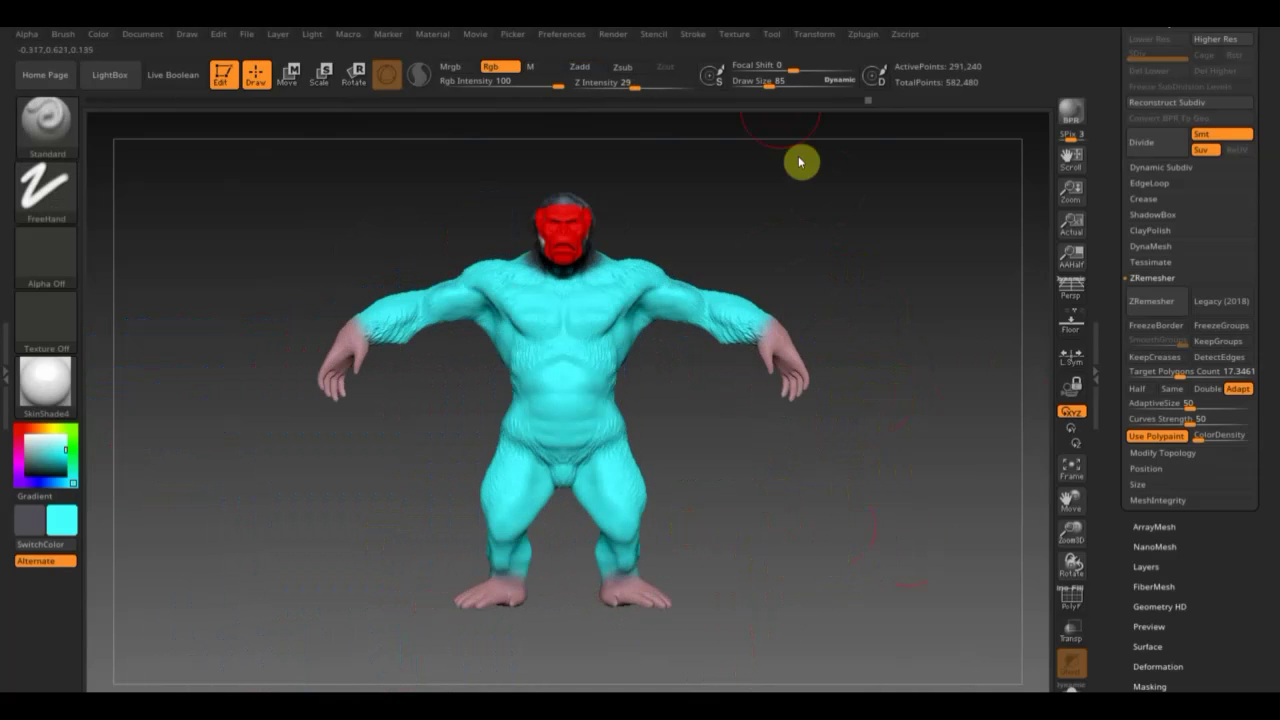
{"action": "left_click_drag", "start_coordinate": [766, 82], "coordinate": [759, 87]}
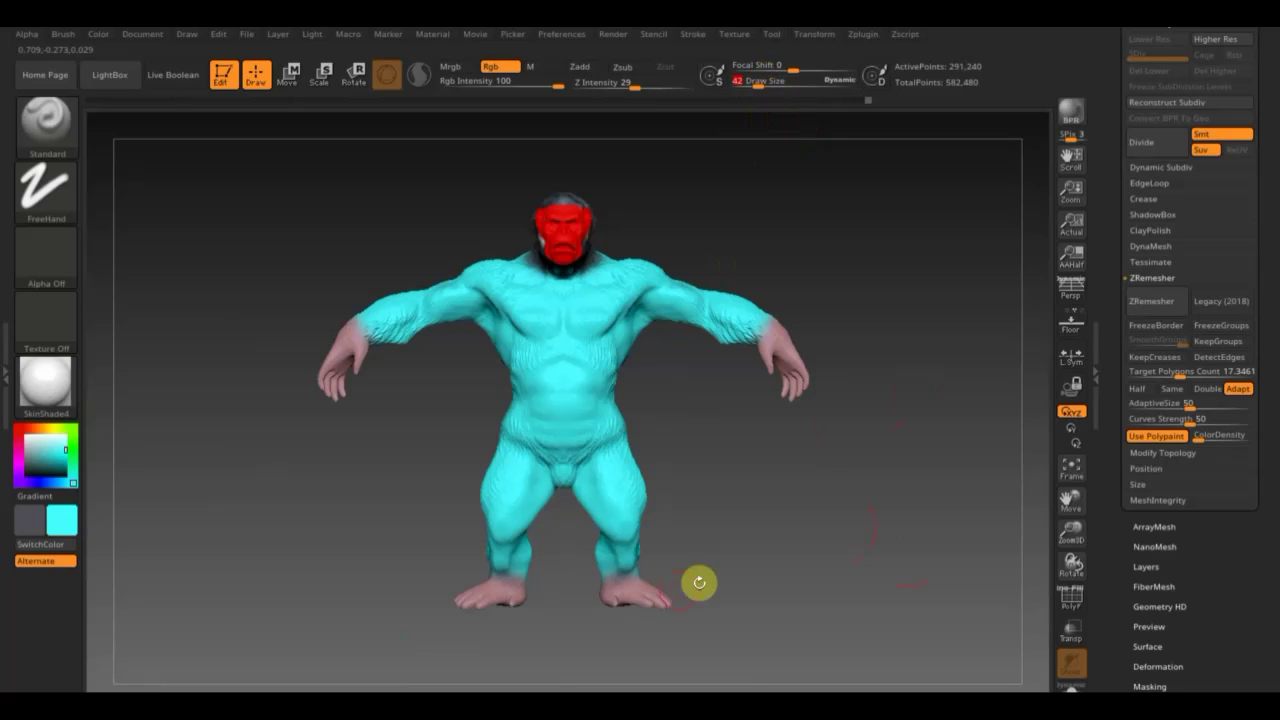
{"action": "mouse_move", "coordinate": [634, 569]}
{"action": "left_mouse_down"}
{"action": "mouse_move", "coordinate": [605, 550]}
{"action": "mouse_move", "coordinate": [618, 557]}
{"action": "left_mouse_up"}
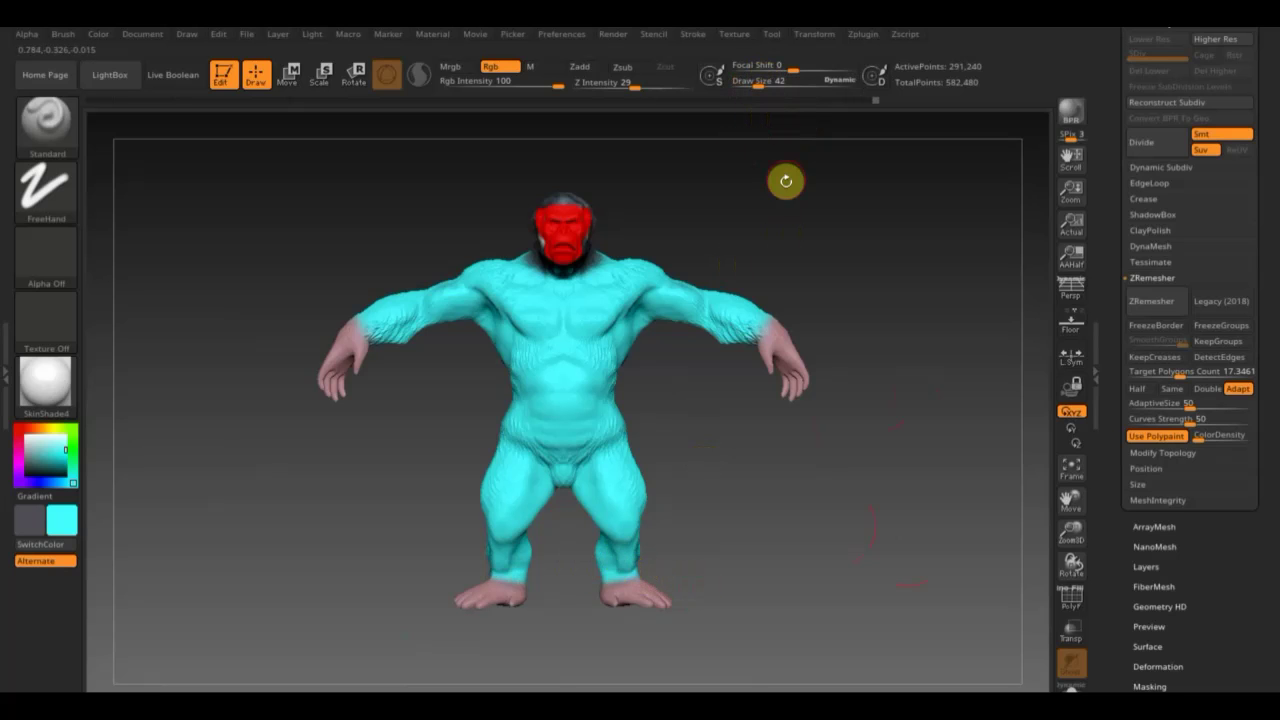
Return to a front view of the head and shoulders and lower Draw Size to 14.
{"action": "mouse_move", "coordinate": [783, 180]}
{"action": "left_mouse_down"}
{"action": "mouse_move", "coordinate": [734, 211]}
{"action": "mouse_move", "coordinate": [604, 235]}
{"action": "left_mouse_up"}
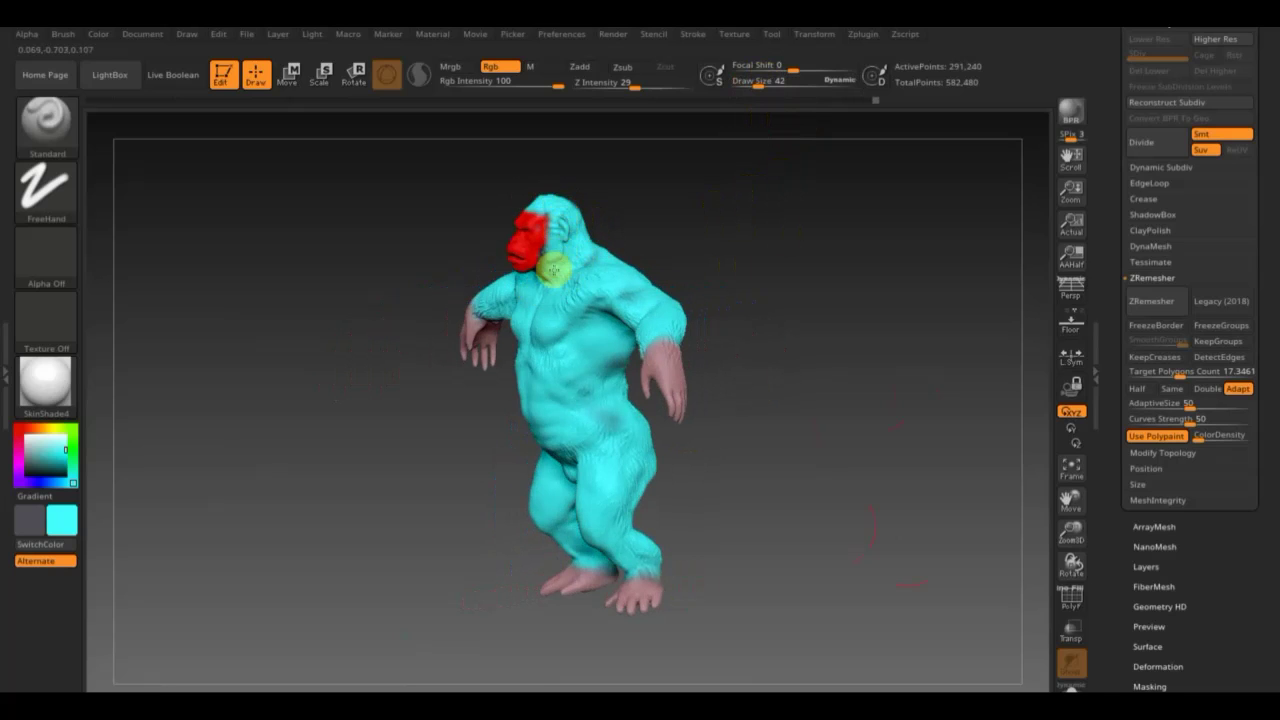
{"action": "mouse_move", "coordinate": [663, 206]}
{"action": "left_mouse_down"}
{"action": "mouse_move", "coordinate": [760, 171]}
{"action": "mouse_move", "coordinate": [749, 197]}
{"action": "mouse_move", "coordinate": [672, 230]}
{"action": "left_mouse_up"}
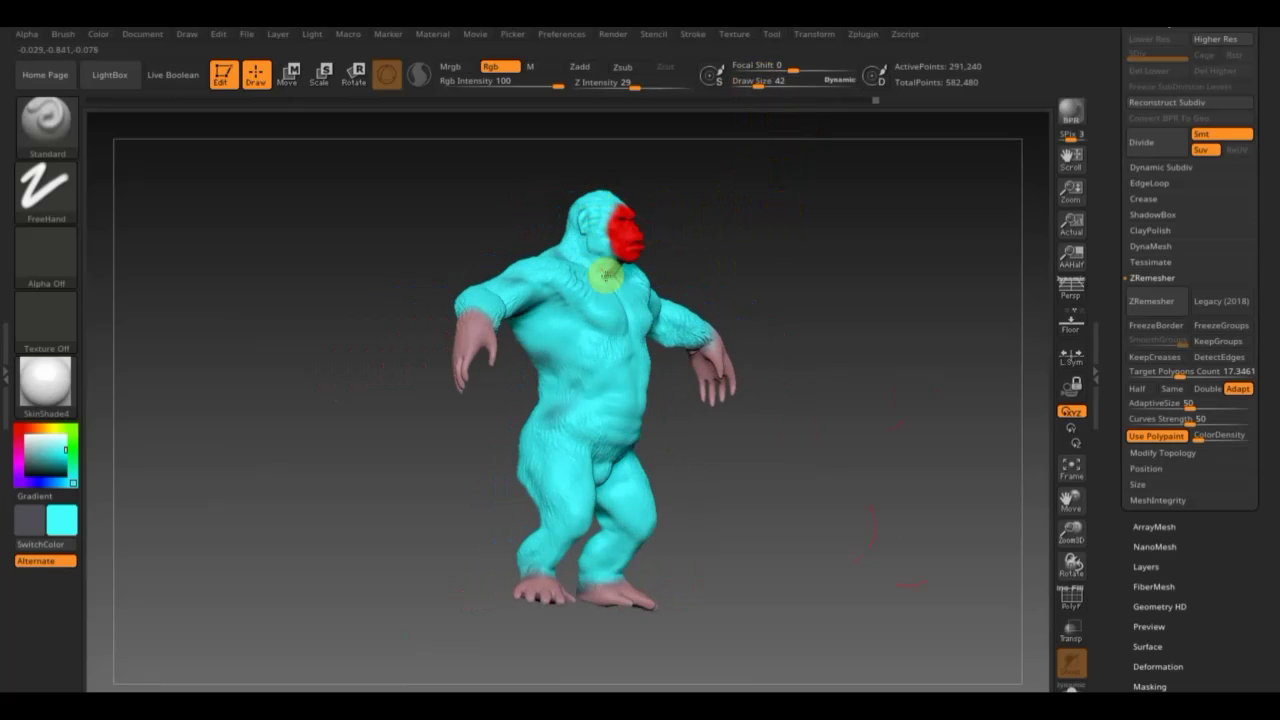
{"action": "mouse_move", "coordinate": [715, 265]}
{"action": "left_mouse_down"}
{"action": "mouse_move", "coordinate": [769, 237]}
{"action": "mouse_move", "coordinate": [663, 243]}
{"action": "mouse_move", "coordinate": [699, 192]}
{"action": "mouse_move", "coordinate": [675, 220]}
{"action": "left_mouse_up"}
{"action": "left_click_drag", "start_coordinate": [780, 209], "coordinate": [814, 437]}
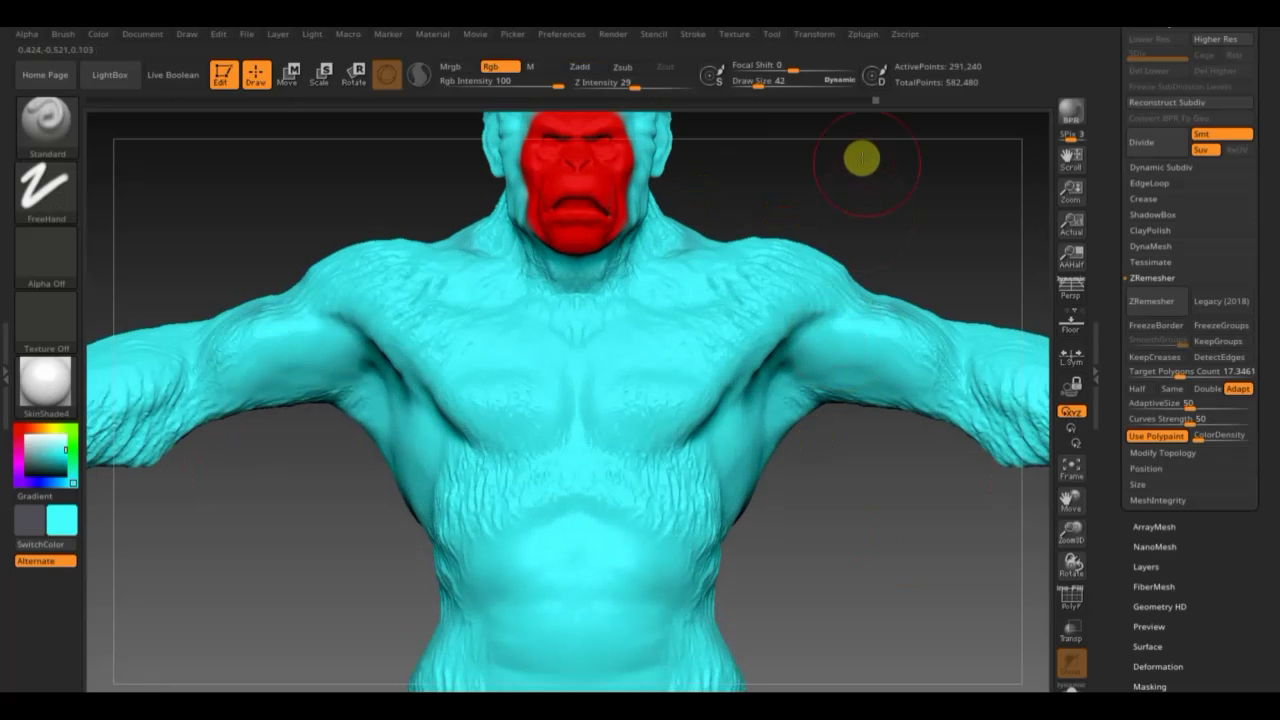
{"action": "mouse_move", "coordinate": [860, 157]}
{"action": "left_mouse_down", "text": "alt"}
{"action": "mouse_move", "coordinate": [784, 396]}
{"action": "mouse_move", "coordinate": [715, 400]}
{"action": "left_mouse_up", "text": "alt"}
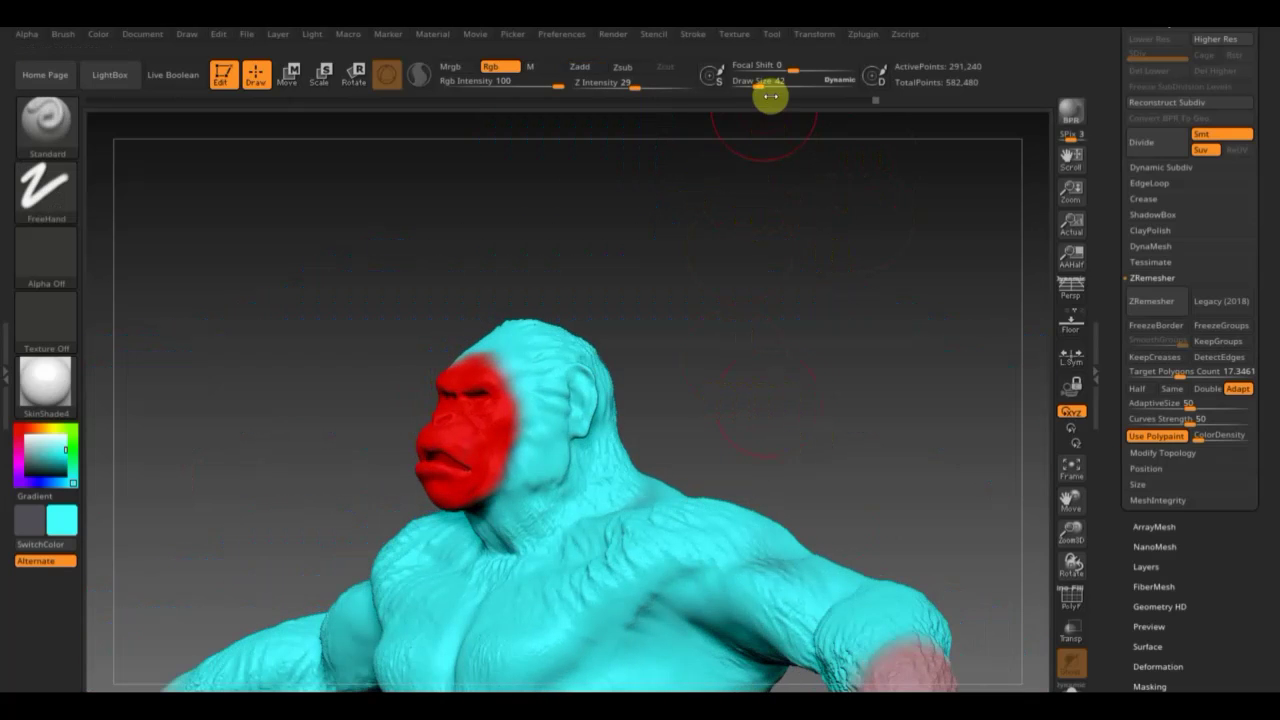
{"action": "left_click_drag", "start_coordinate": [761, 87], "coordinate": [754, 85]}
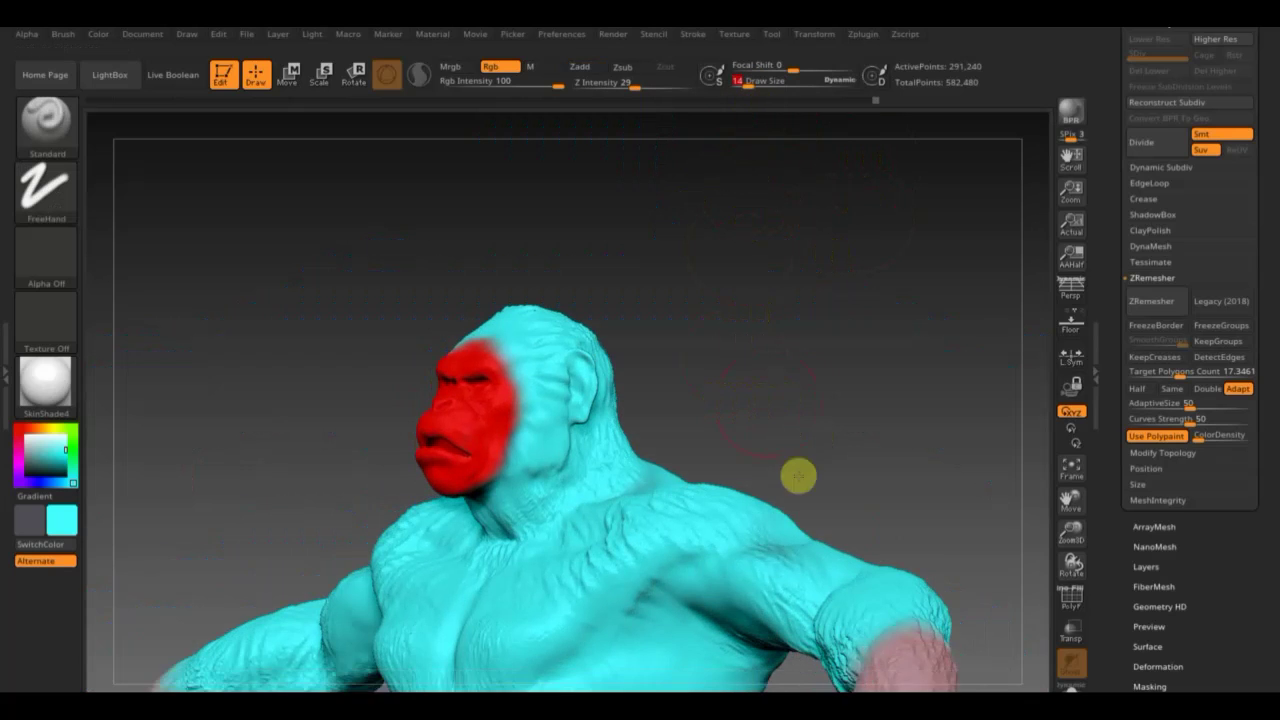
{"action": "left_click_drag", "start_coordinate": [797, 477], "coordinate": [766, 346], "text": "alt"}
Turn to the back of the head, switch to cyan, and paint over the dark nape patch.
{"action": "key", "text": "c"}
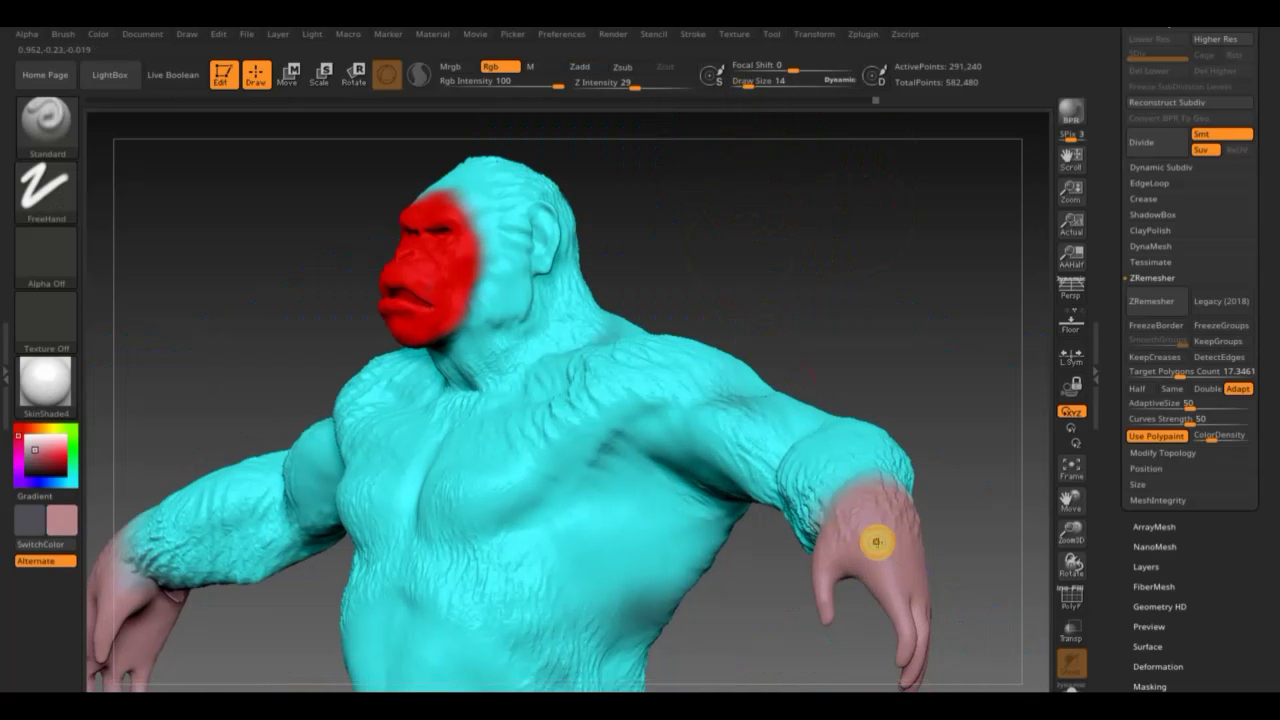
{"action": "left_click_drag", "start_coordinate": [743, 266], "coordinate": [794, 277], "text": "shift"}
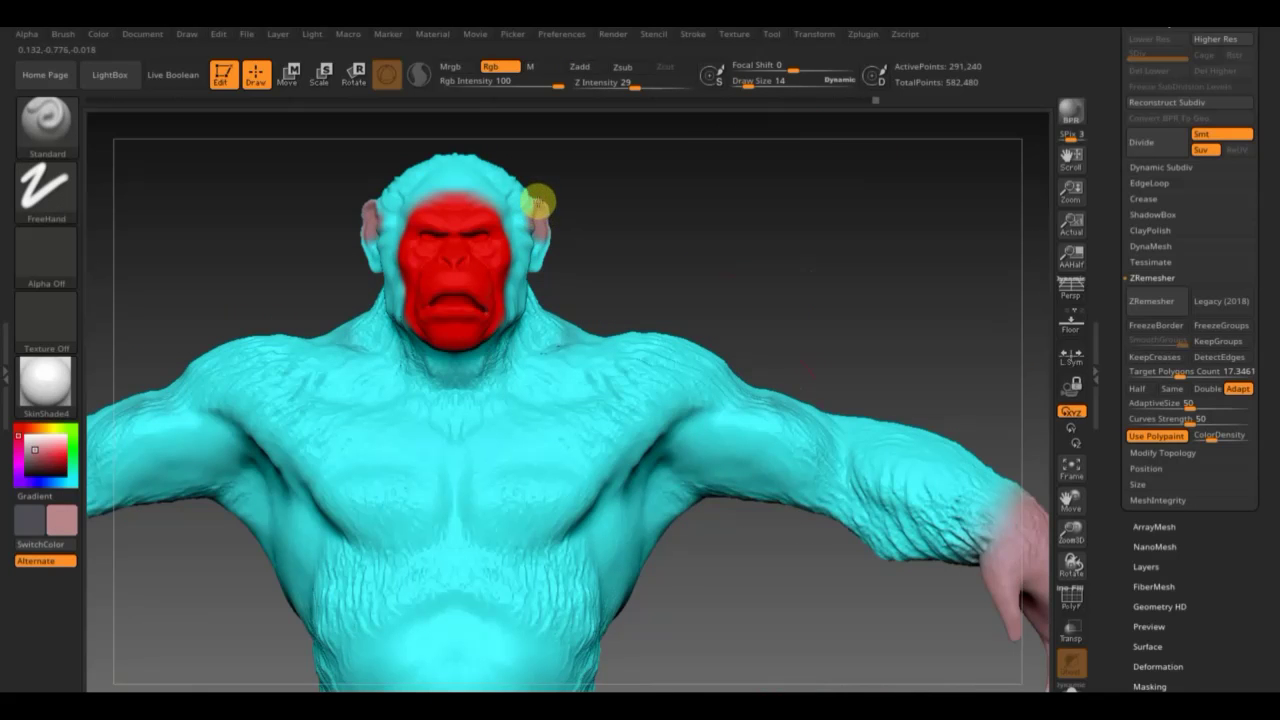
{"action": "left_click_drag", "start_coordinate": [545, 269], "coordinate": [529, 222]}
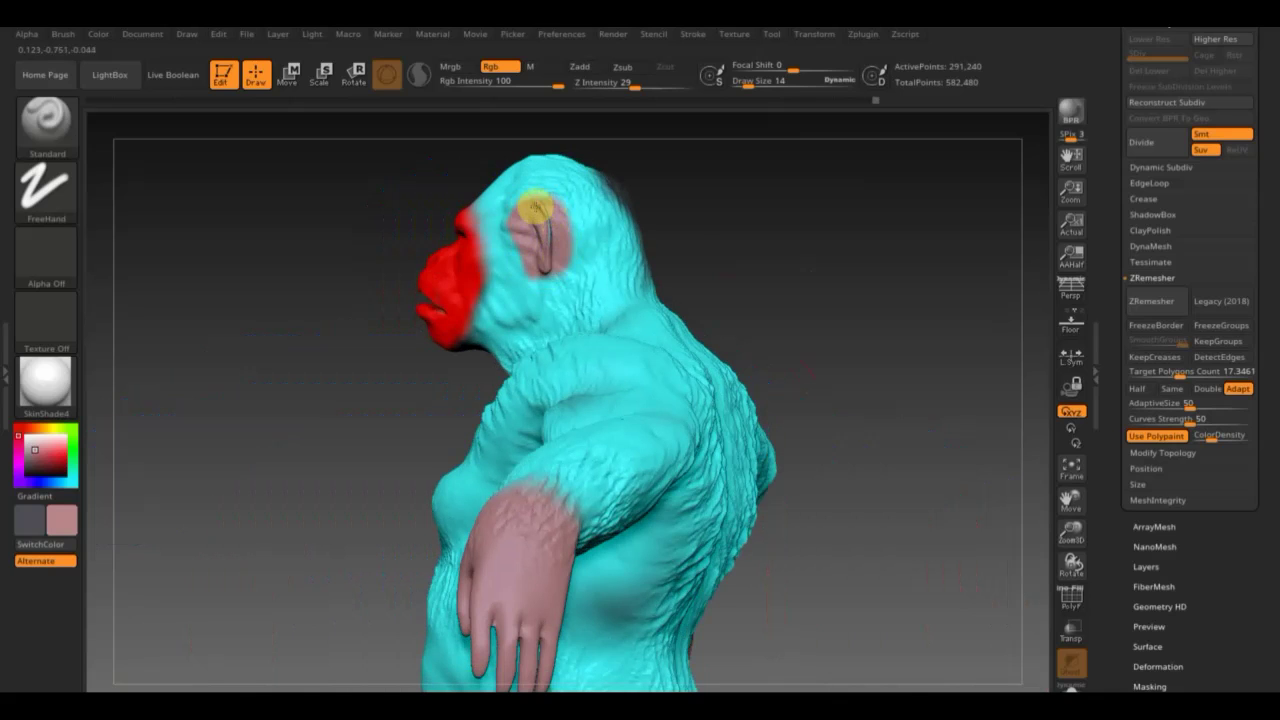
{"action": "left_click_drag", "start_coordinate": [723, 214], "coordinate": [619, 240]}
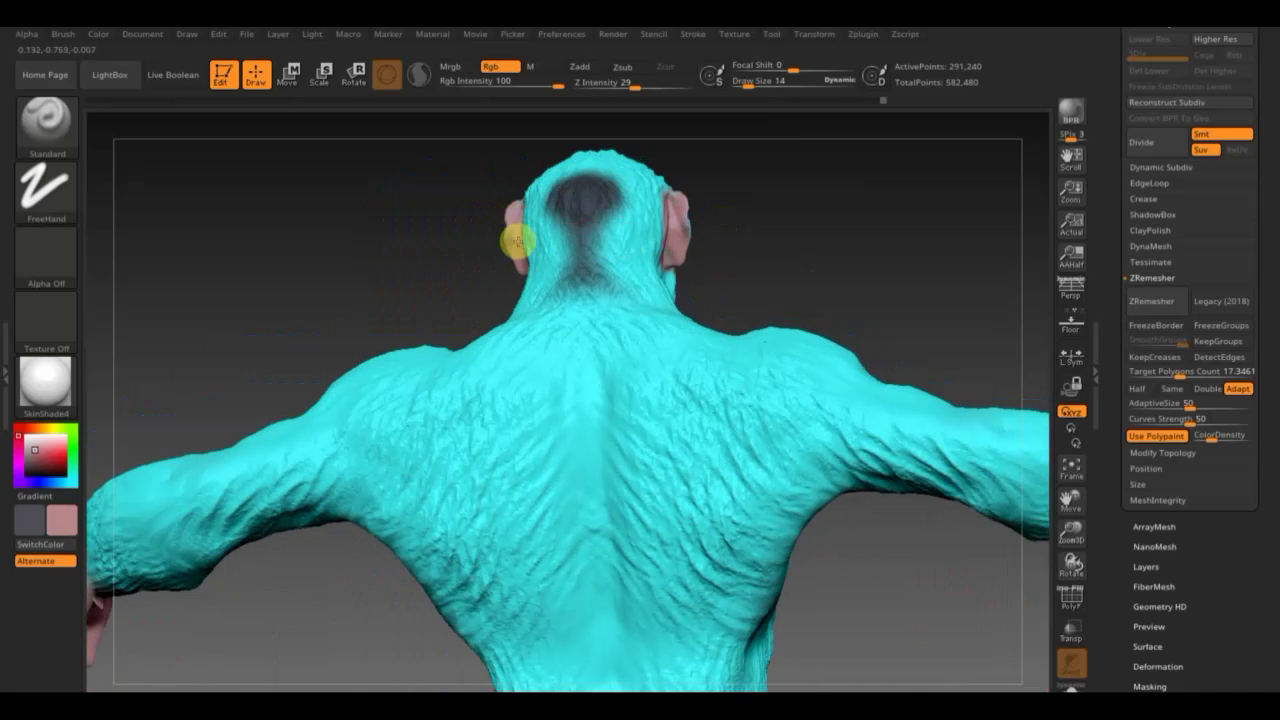
{"action": "mouse_move", "coordinate": [450, 247]}
{"action": "left_mouse_down"}
{"action": "mouse_move", "coordinate": [514, 249]}
{"action": "mouse_move", "coordinate": [494, 263]}
{"action": "left_mouse_up"}
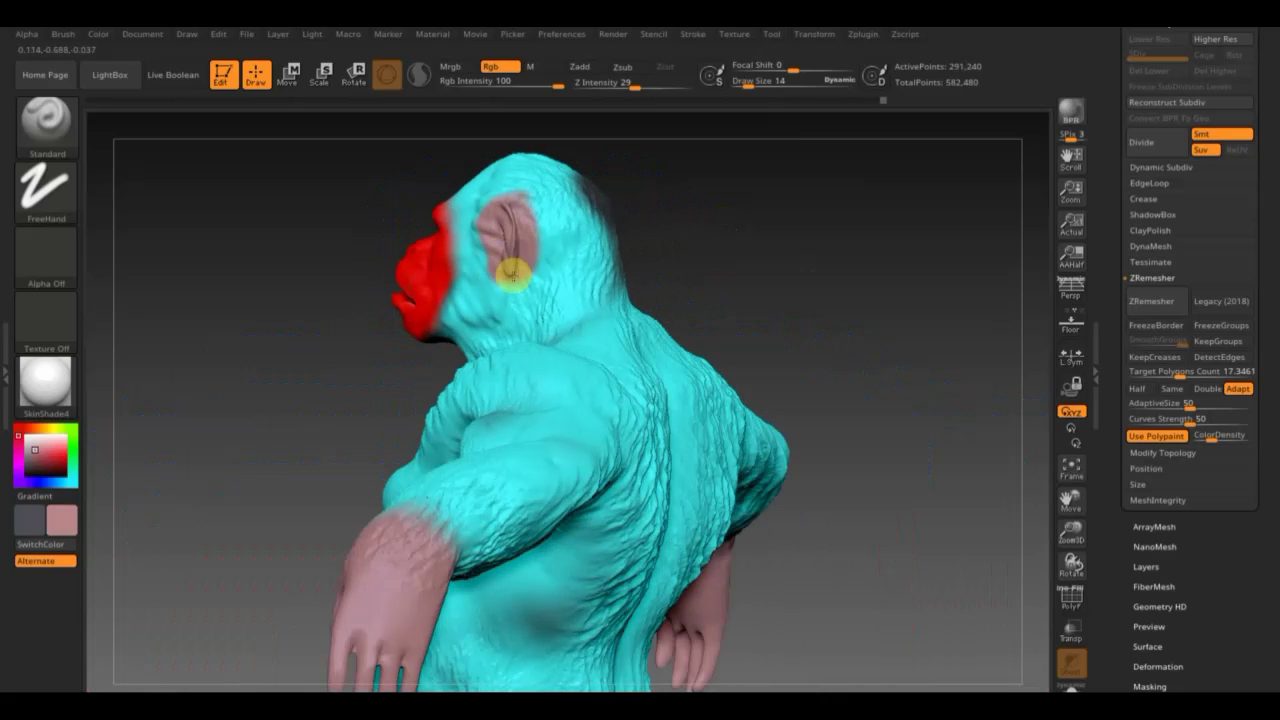
{"action": "left_click_drag", "start_coordinate": [711, 209], "coordinate": [651, 240]}
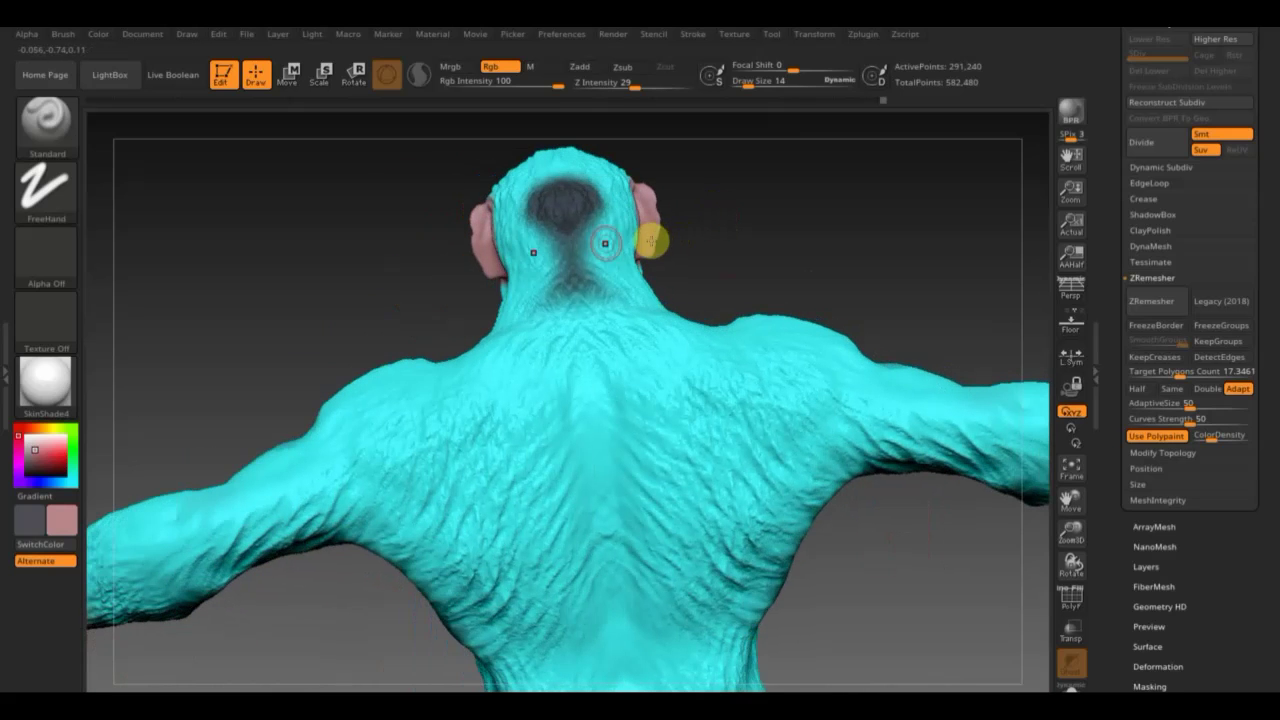
{"action": "key", "text": "c"}
{"action": "mouse_move", "coordinate": [531, 251]}
{"action": "left_mouse_down"}
{"action": "mouse_move", "coordinate": [566, 189]}
{"action": "mouse_move", "coordinate": [543, 194]}
{"action": "mouse_move", "coordinate": [538, 224]}
{"action": "left_mouse_up"}
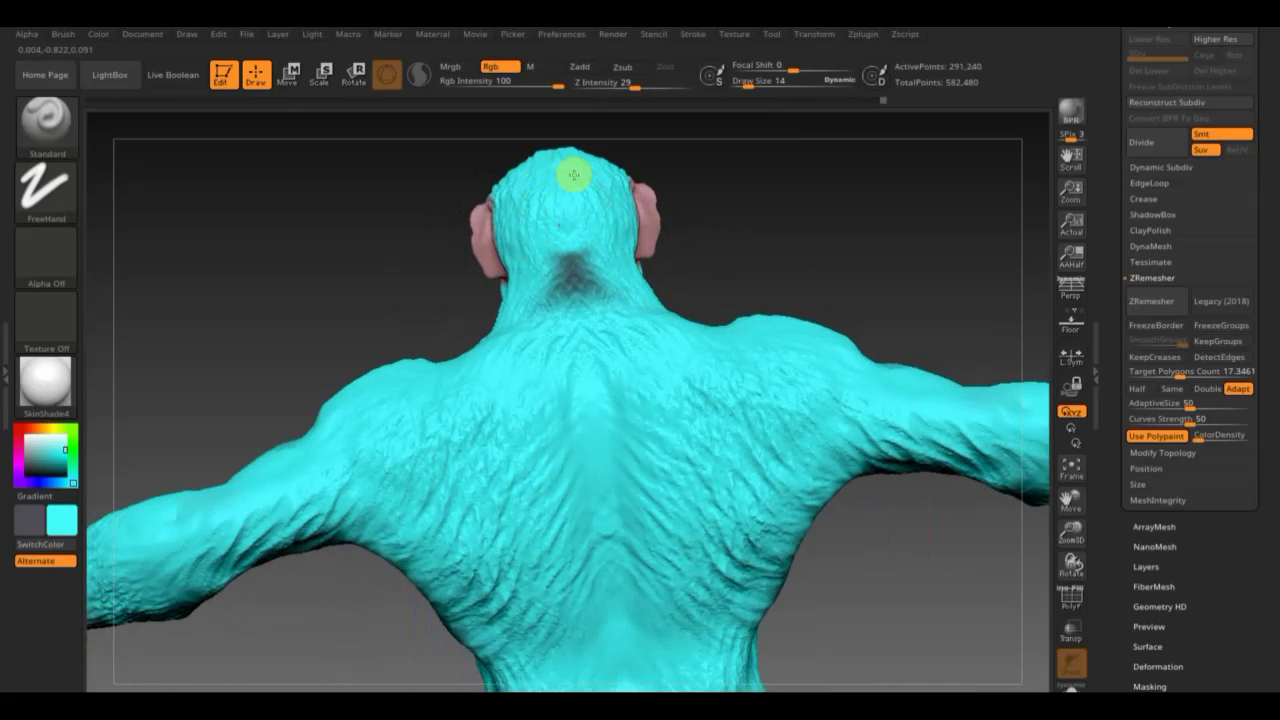
{"action": "left_click_drag", "start_coordinate": [574, 175], "coordinate": [537, 323]}
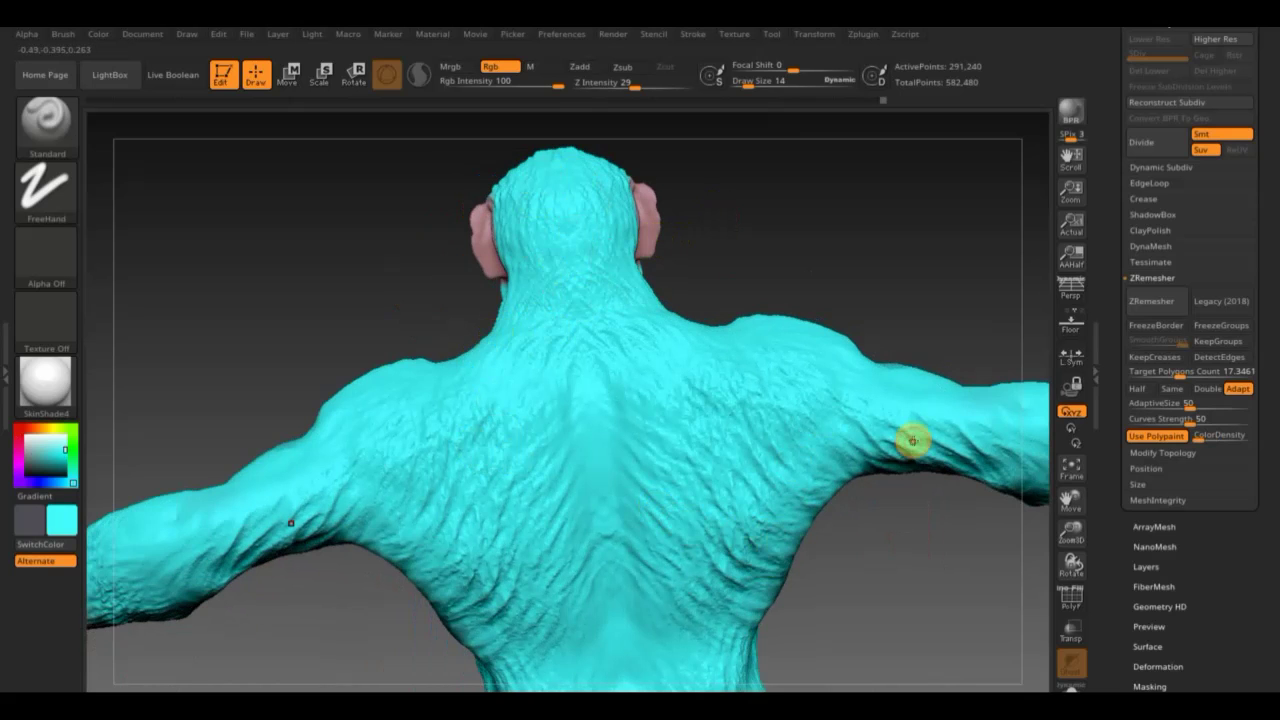
Rotate around to inspect the cyan paint, ending on a full front view.
{"action": "mouse_move", "coordinate": [914, 300]}
{"action": "left_mouse_down"}
{"action": "mouse_move", "coordinate": [908, 277]}
{"action": "mouse_move", "coordinate": [891, 449]}
{"action": "left_mouse_up"}
{"action": "mouse_move", "coordinate": [847, 287]}
{"action": "left_mouse_down"}
{"action": "mouse_move", "coordinate": [971, 266]}
{"action": "mouse_move", "coordinate": [894, 251]}
{"action": "mouse_move", "coordinate": [909, 268]}
{"action": "mouse_move", "coordinate": [988, 243]}
{"action": "left_mouse_up"}
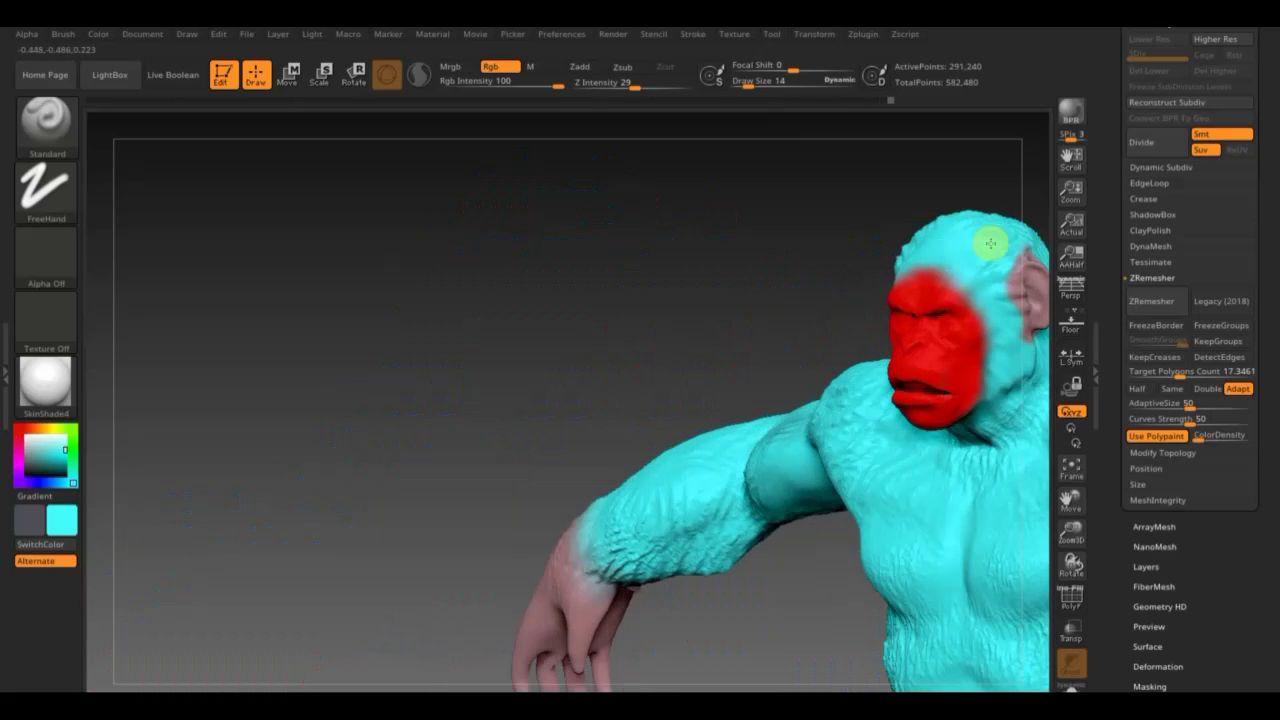
{"action": "left_click_drag", "start_coordinate": [534, 349], "coordinate": [514, 354]}
{"action": "mouse_move", "coordinate": [681, 330]}
{"action": "left_mouse_down"}
{"action": "mouse_move", "coordinate": [351, 303]}
{"action": "mouse_move", "coordinate": [403, 443]}
{"action": "left_mouse_up"}
{"action": "mouse_move", "coordinate": [900, 674]}
{"action": "left_mouse_down", "text": "alt"}
{"action": "mouse_move", "coordinate": [832, 531]}
{"action": "mouse_move", "coordinate": [900, 551]}
{"action": "mouse_move", "coordinate": [952, 461]}
{"action": "left_mouse_up", "text": "alt"}
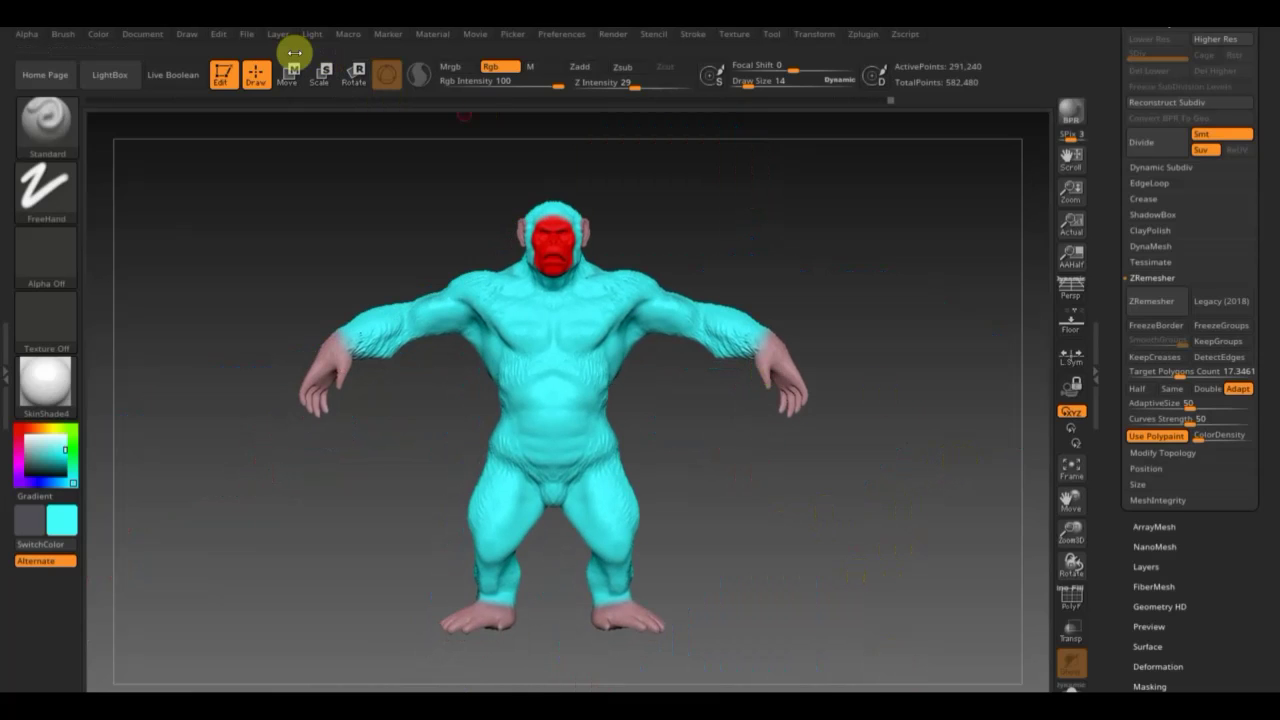
Save the painted gorilla as a new .zpr project file with an edited file name.
{"action": "left_click", "coordinate": [250, 38]}
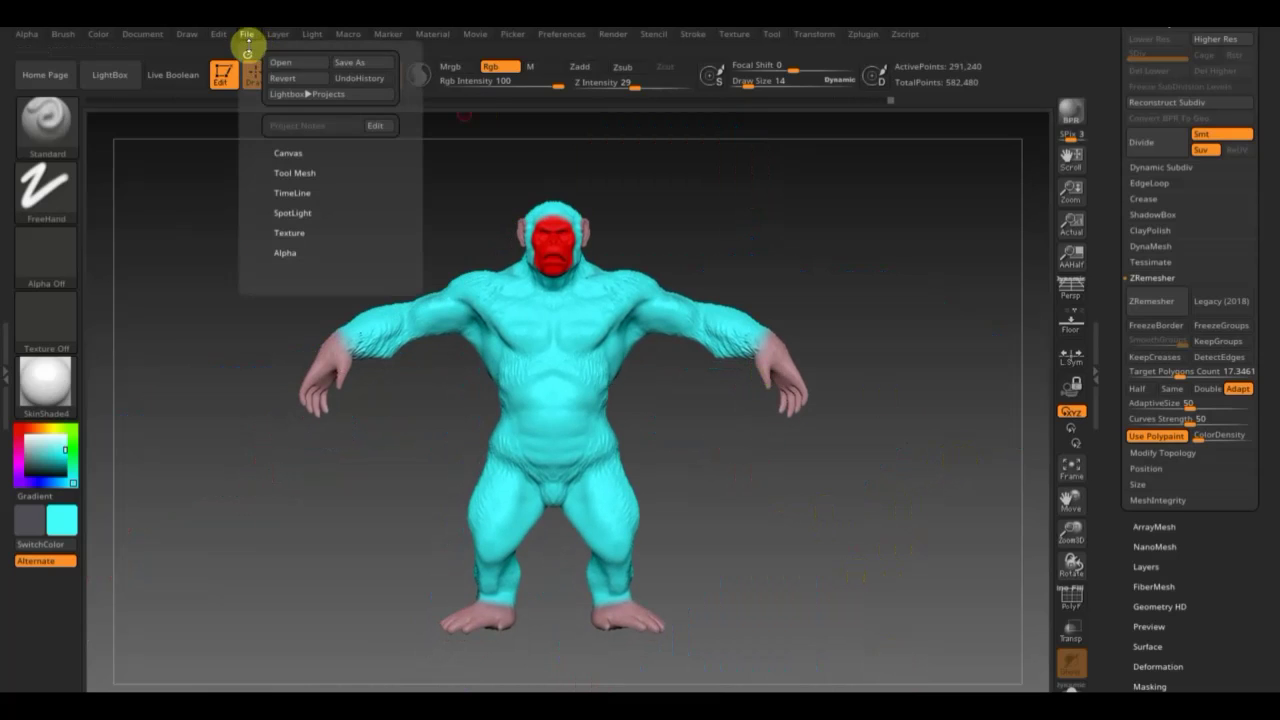
{"action": "left_click", "coordinate": [346, 64]}
{"action": "left_click", "coordinate": [393, 370]}
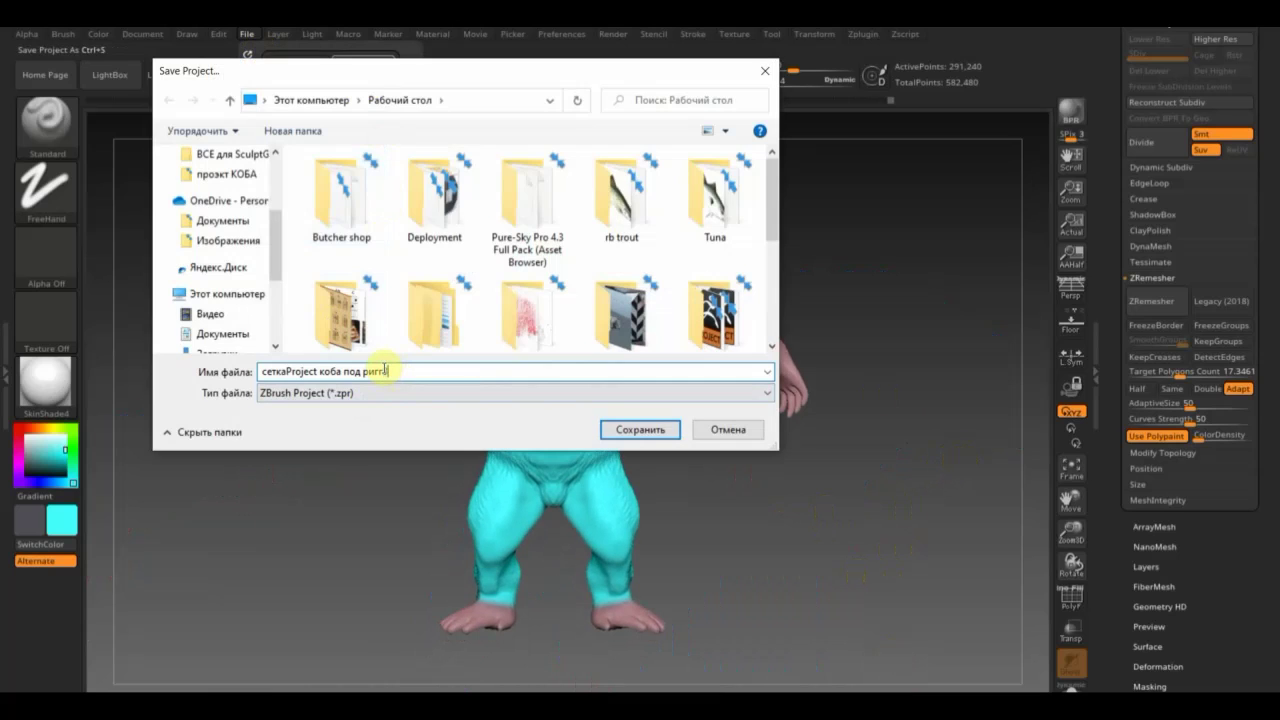
{"action": "key", "text": "Return"}
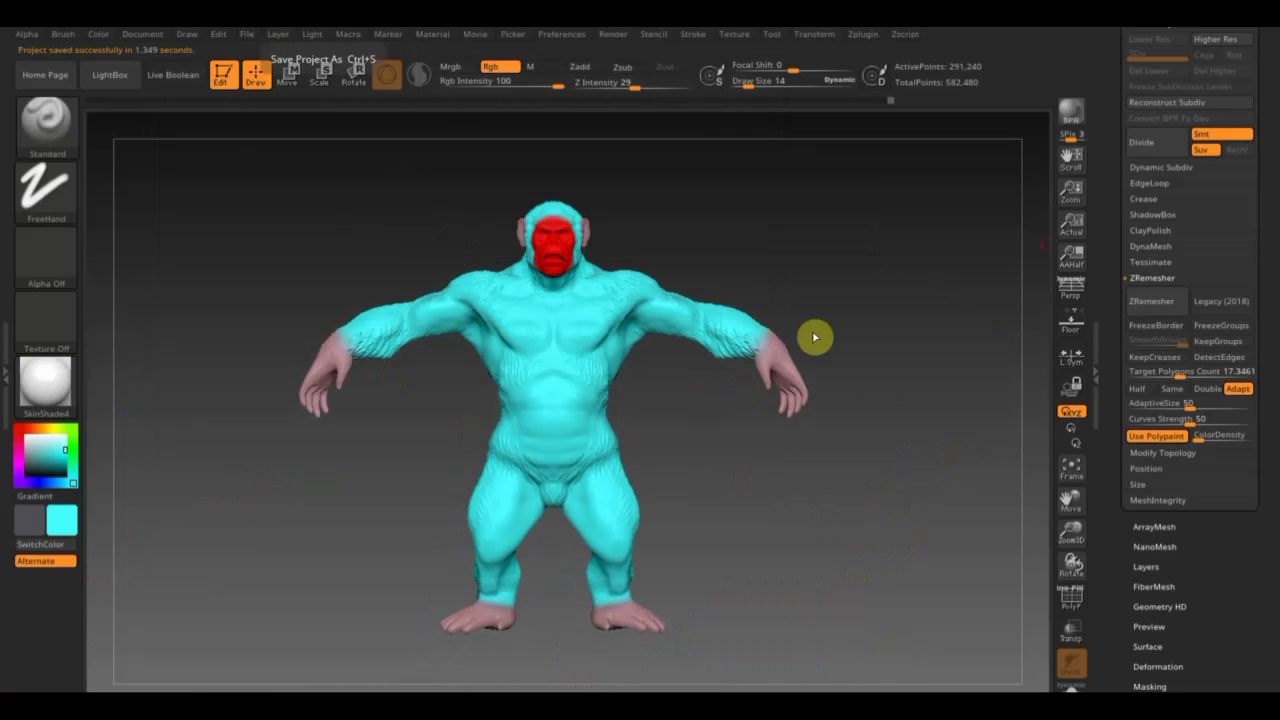
Run ZRemesher with Use Polypaint and view the new low-poly mesh on its own.
{"action": "left_click", "coordinate": [1152, 301]}
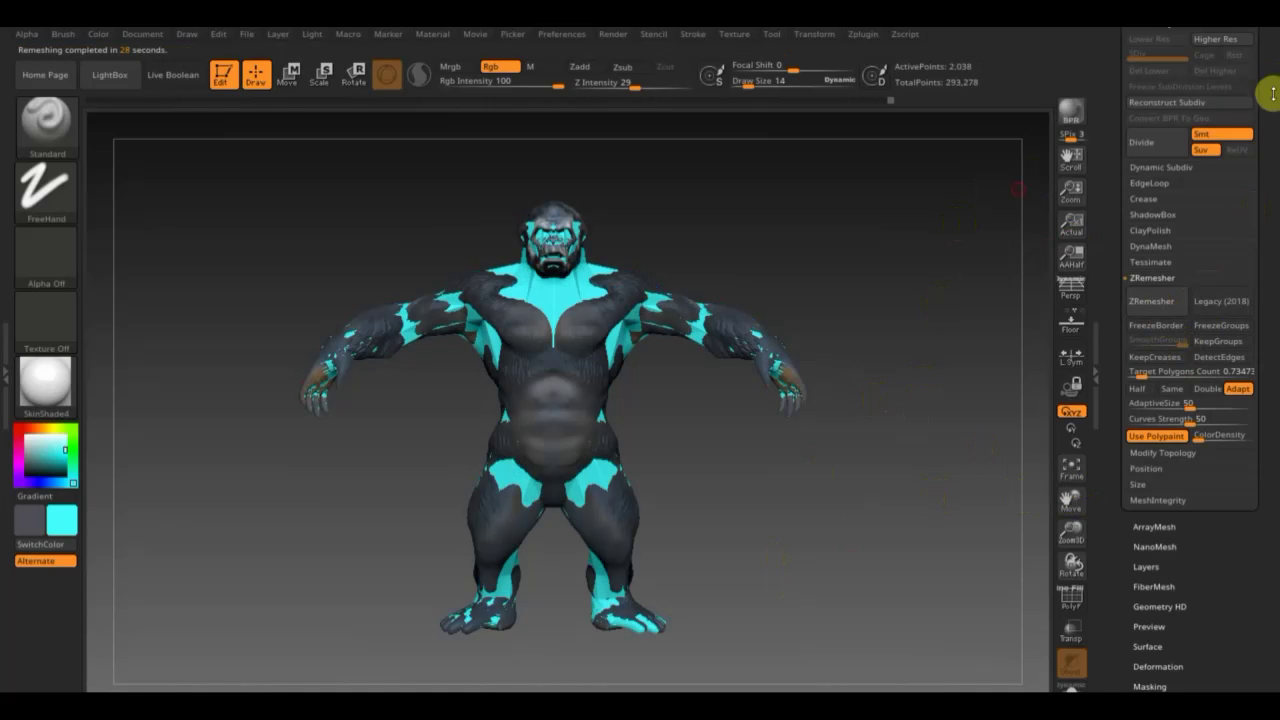
{"action": "left_click_drag", "start_coordinate": [1273, 93], "coordinate": [1276, 190]}
{"action": "left_click", "coordinate": [1147, 180]}
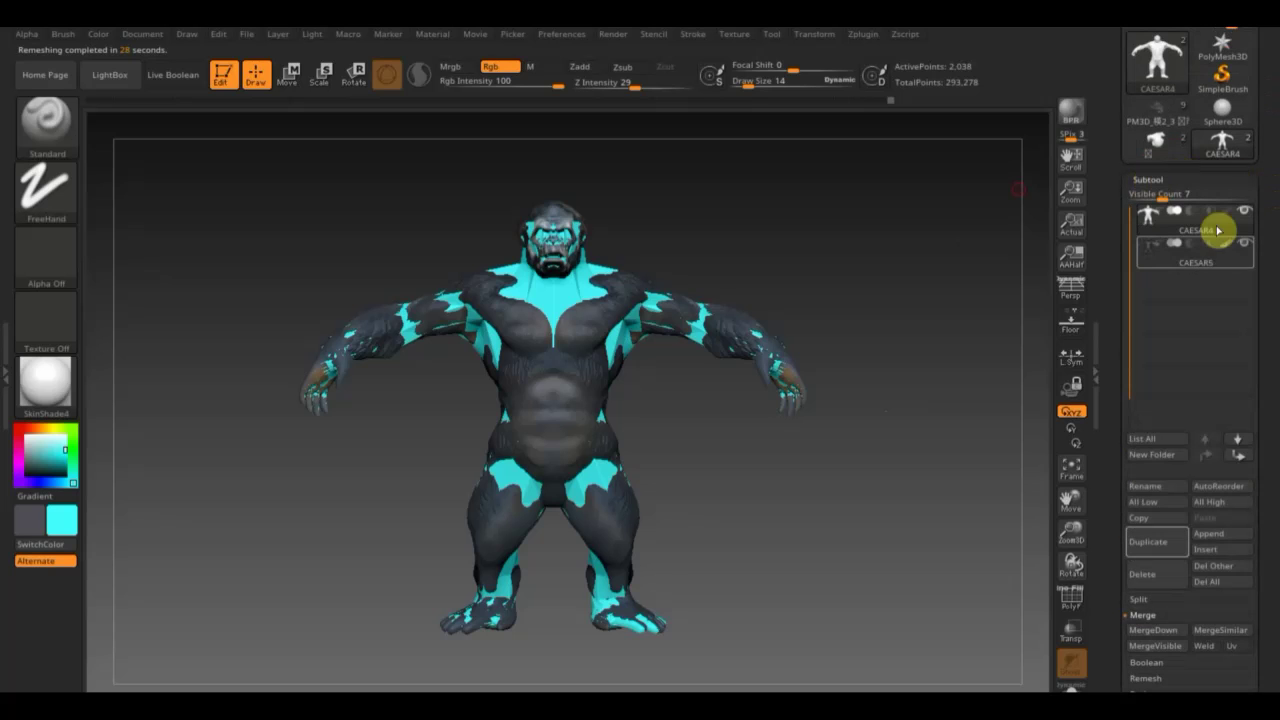
{"action": "left_click", "coordinate": [1250, 246]}
{"action": "mouse_move", "coordinate": [958, 289]}
{"action": "left_mouse_down"}
{"action": "mouse_move", "coordinate": [860, 289]}
{"action": "mouse_move", "coordinate": [917, 294]}
{"action": "mouse_move", "coordinate": [863, 289]}
{"action": "mouse_move", "coordinate": [909, 337]}
{"action": "mouse_move", "coordinate": [876, 264]}
{"action": "left_mouse_up"}
Subdivide the remeshed gorilla to 32,648 active points and quick-save the project.
{"action": "key", "text": "ctrl"}
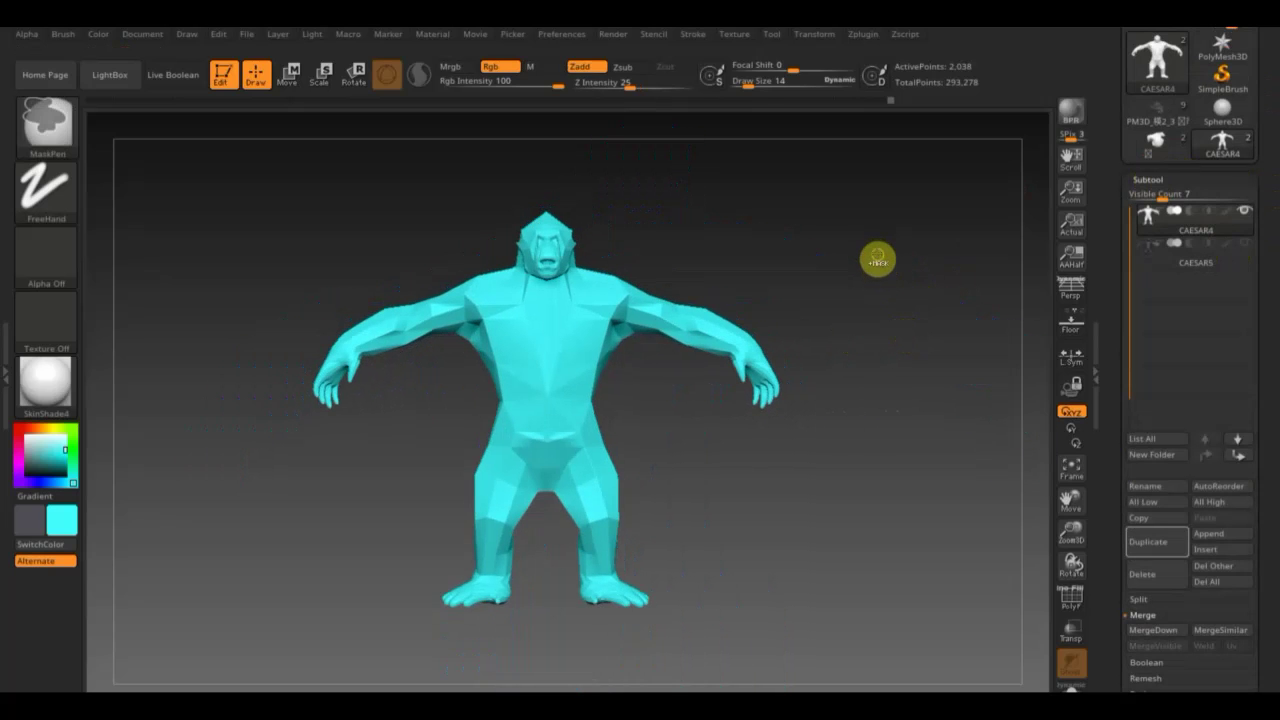
{"action": "key", "text": "ctrl+d"}
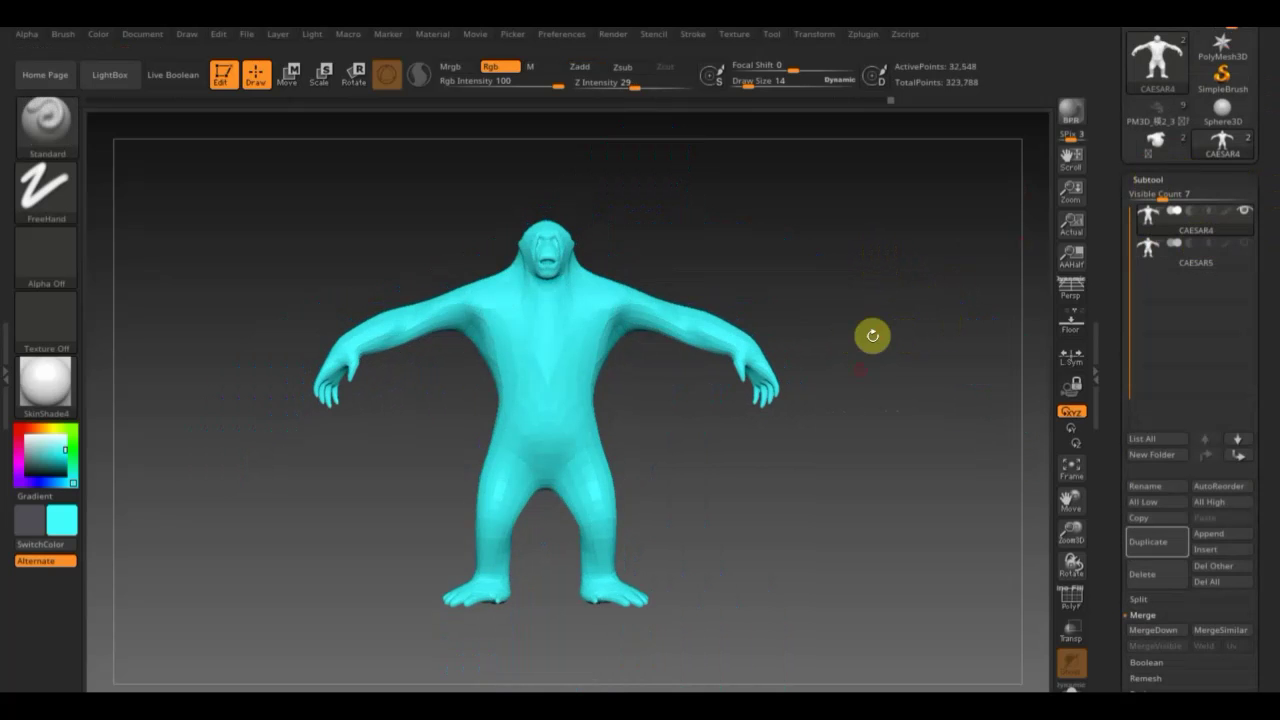
{"action": "mouse_move", "coordinate": [871, 334]}
{"action": "left_mouse_down"}
{"action": "mouse_move", "coordinate": [854, 494]}
{"action": "mouse_move", "coordinate": [643, 545]}
{"action": "mouse_move", "coordinate": [1006, 537]}
{"action": "mouse_move", "coordinate": [929, 600]}
{"action": "mouse_move", "coordinate": [859, 457]}
{"action": "left_mouse_up"}
{"action": "key", "text": "ctrl+s"}
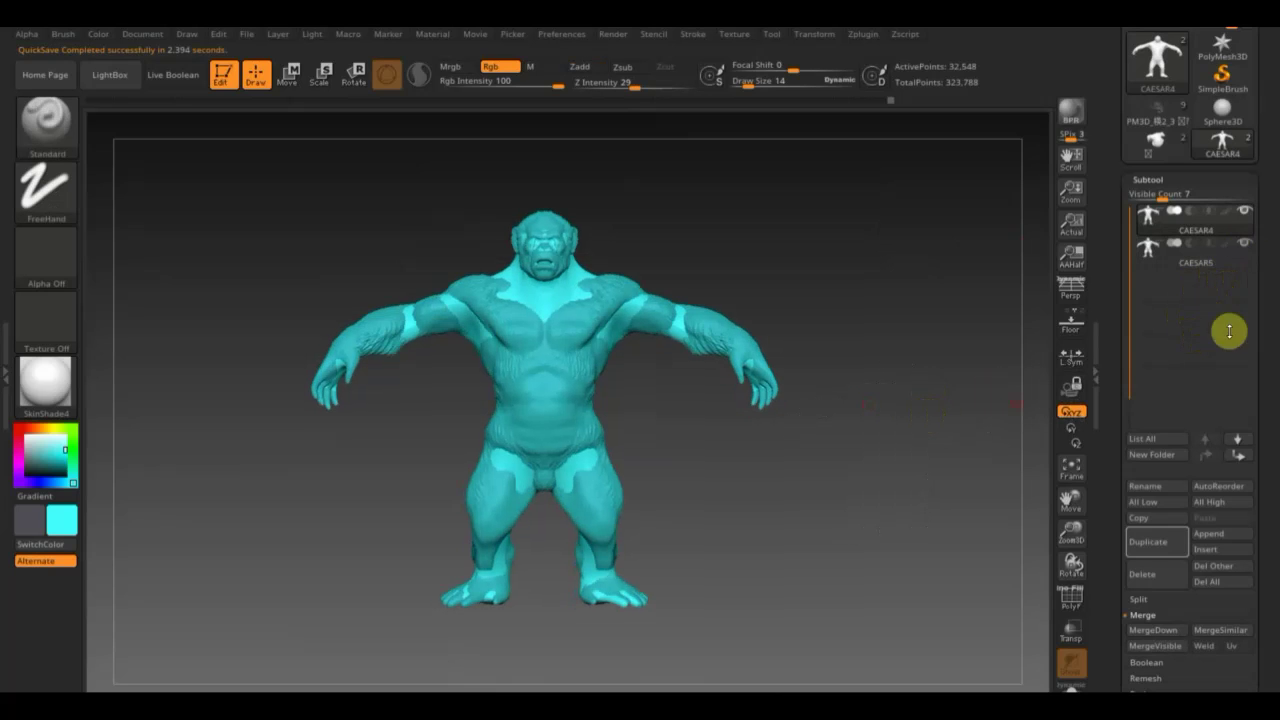
Show the original subtool and Project All its detail and polypaint onto the new mesh.
{"action": "scroll", "coordinate": [1266, 600], "scroll_direction": "down", "scroll_amount": 3}
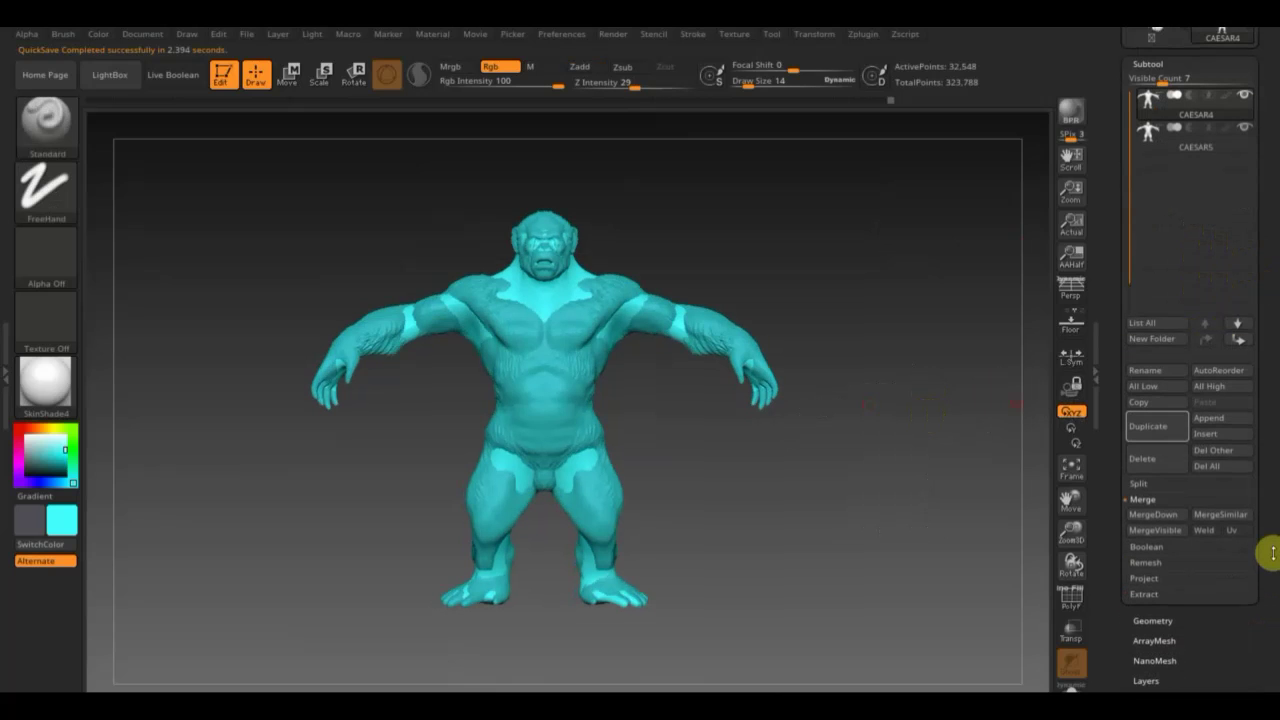
{"action": "left_click", "coordinate": [1229, 127]}
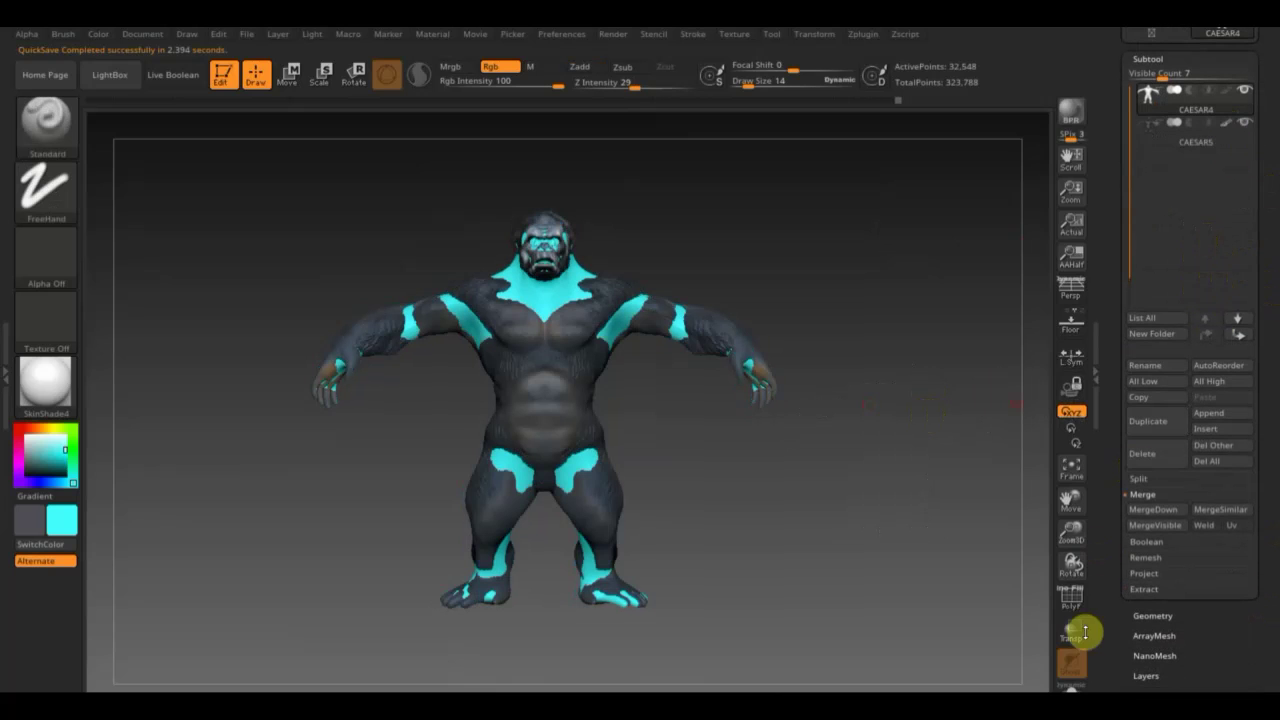
{"action": "left_click", "coordinate": [1146, 574]}
{"action": "left_click", "coordinate": [1150, 578]}
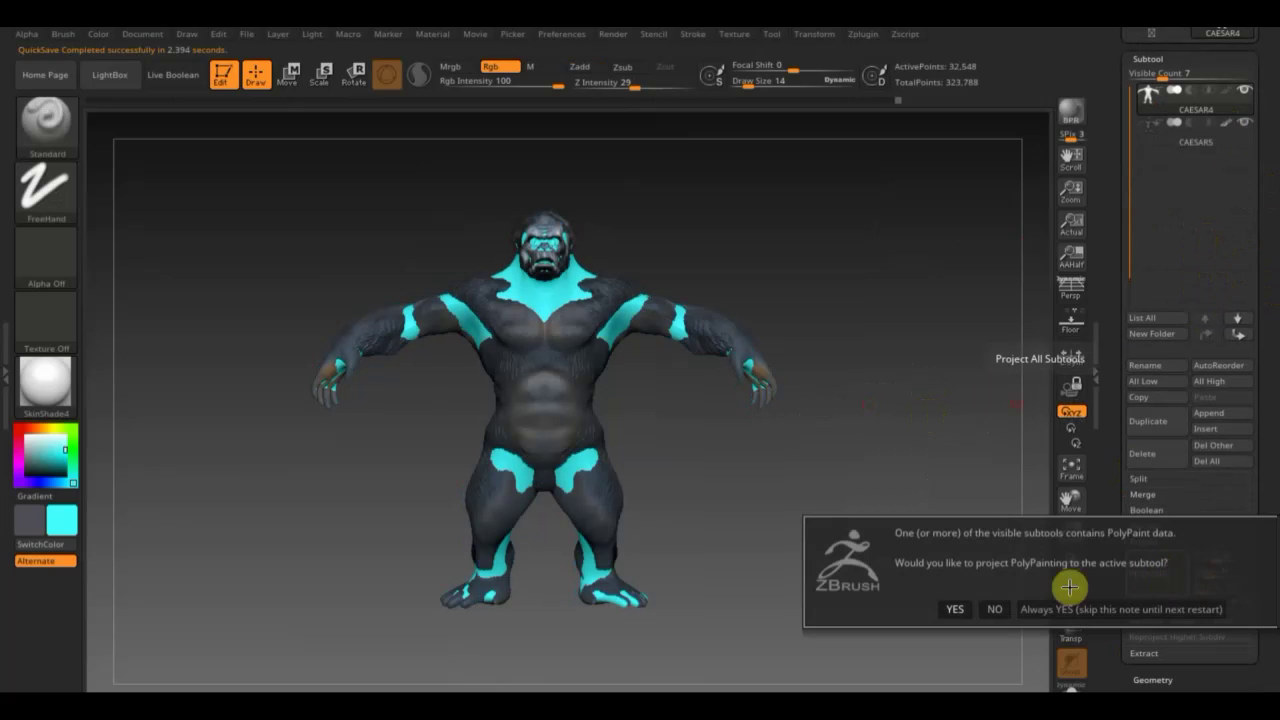
{"action": "left_click", "coordinate": [951, 602]}
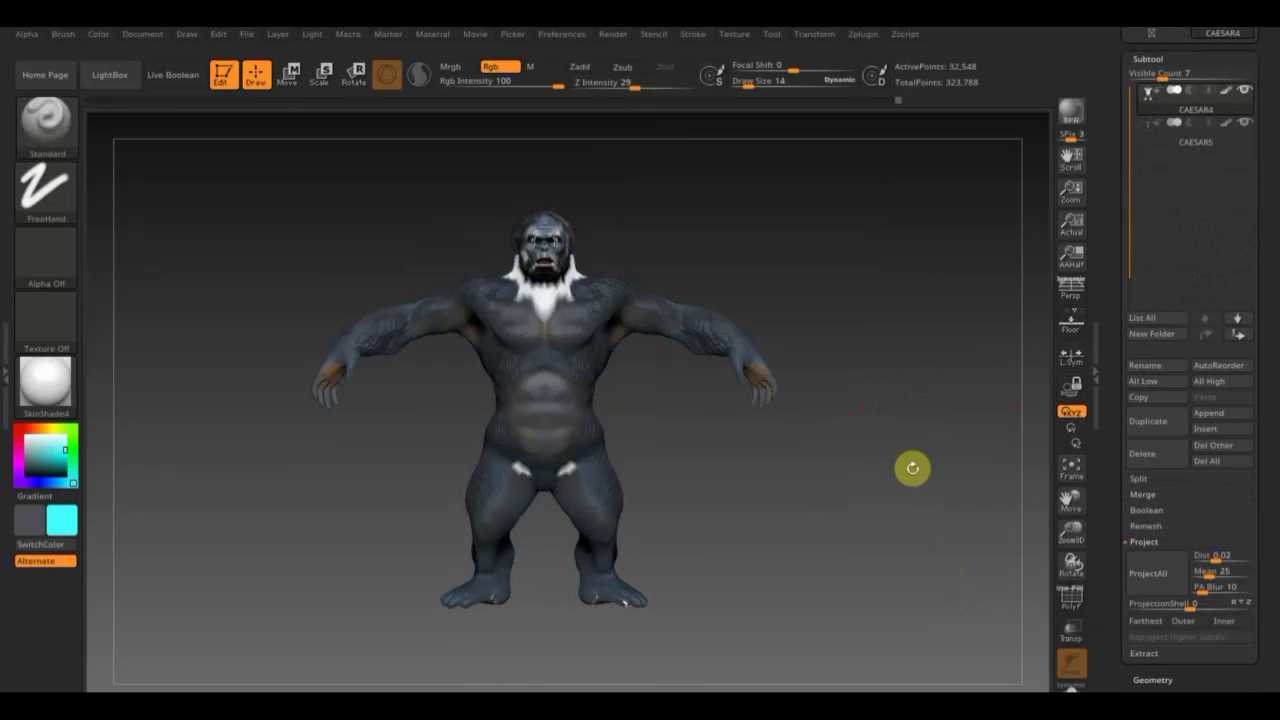
{"action": "mouse_move", "coordinate": [915, 300]}
{"action": "left_mouse_down"}
{"action": "mouse_move", "coordinate": [900, 277]}
{"action": "mouse_move", "coordinate": [931, 460]}
{"action": "mouse_move", "coordinate": [774, 480]}
{"action": "left_mouse_up"}
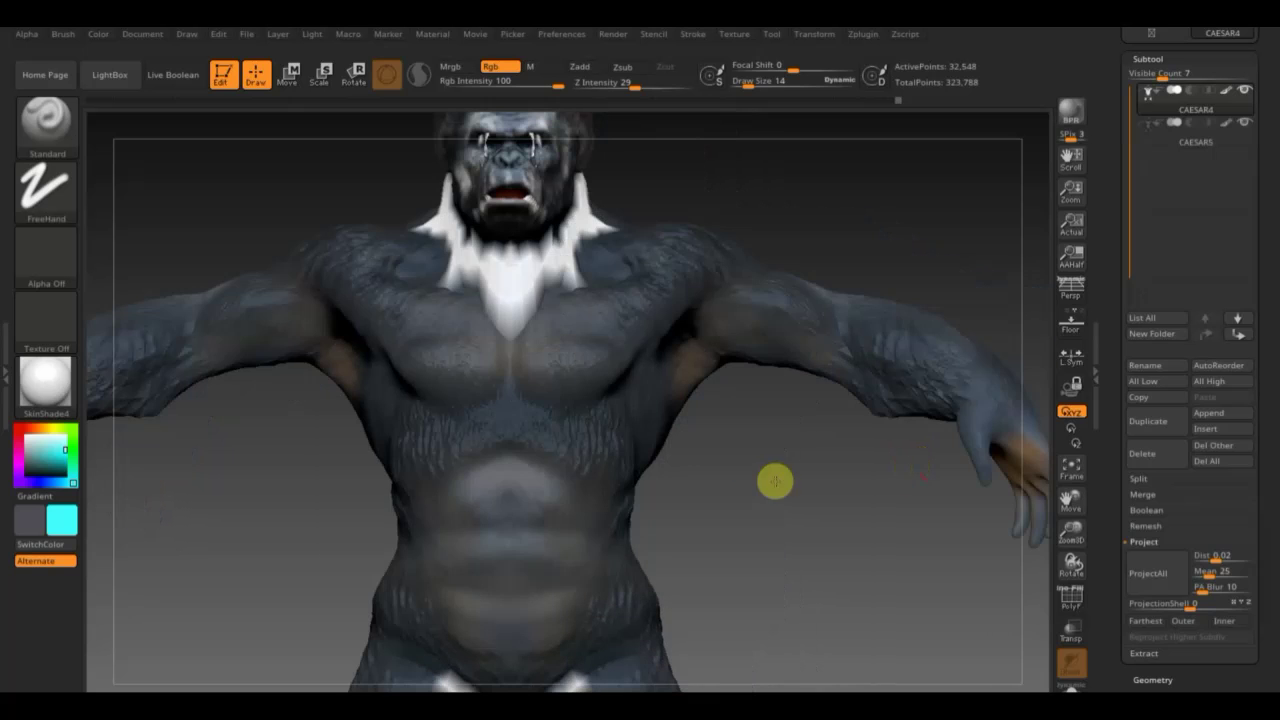
Check the projected mesh alone, then subdivide it again and step back one level.
{"action": "left_click", "coordinate": [1221, 128]}
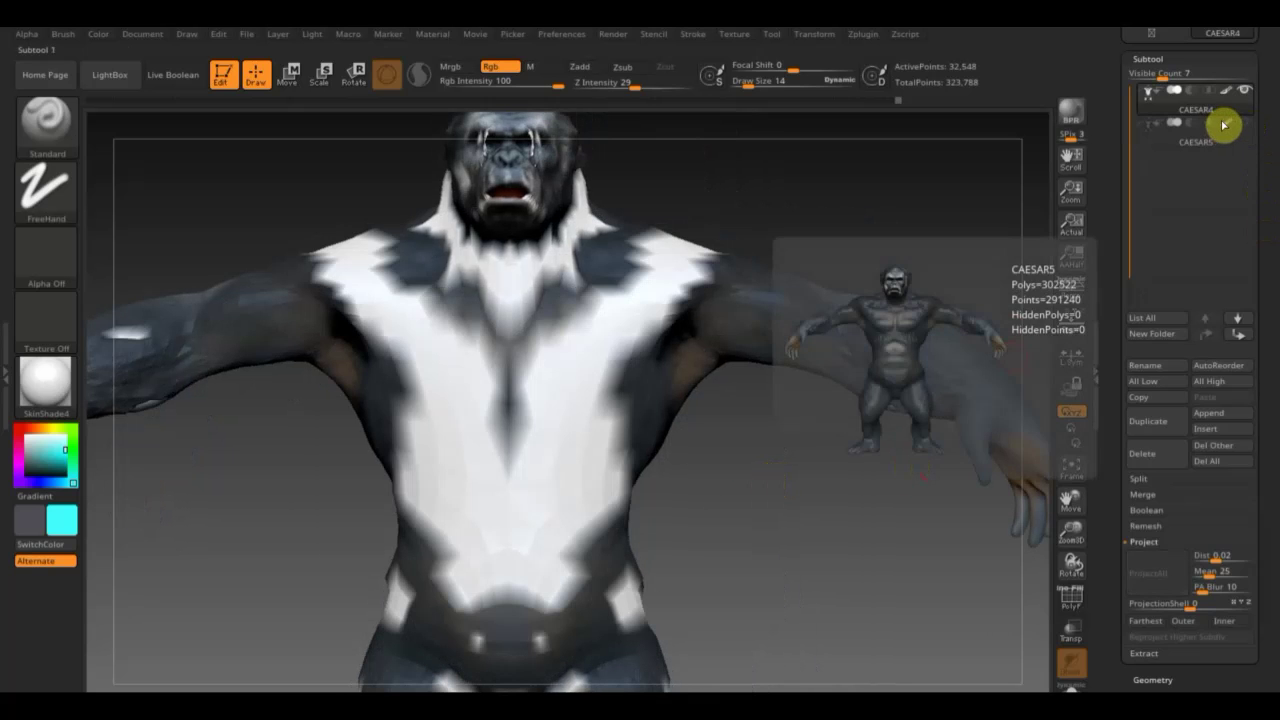
{"action": "mouse_move", "coordinate": [951, 366]}
{"action": "left_mouse_down"}
{"action": "mouse_move", "coordinate": [857, 520]}
{"action": "mouse_move", "coordinate": [834, 520]}
{"action": "mouse_move", "coordinate": [908, 517]}
{"action": "mouse_move", "coordinate": [838, 508]}
{"action": "left_mouse_up"}
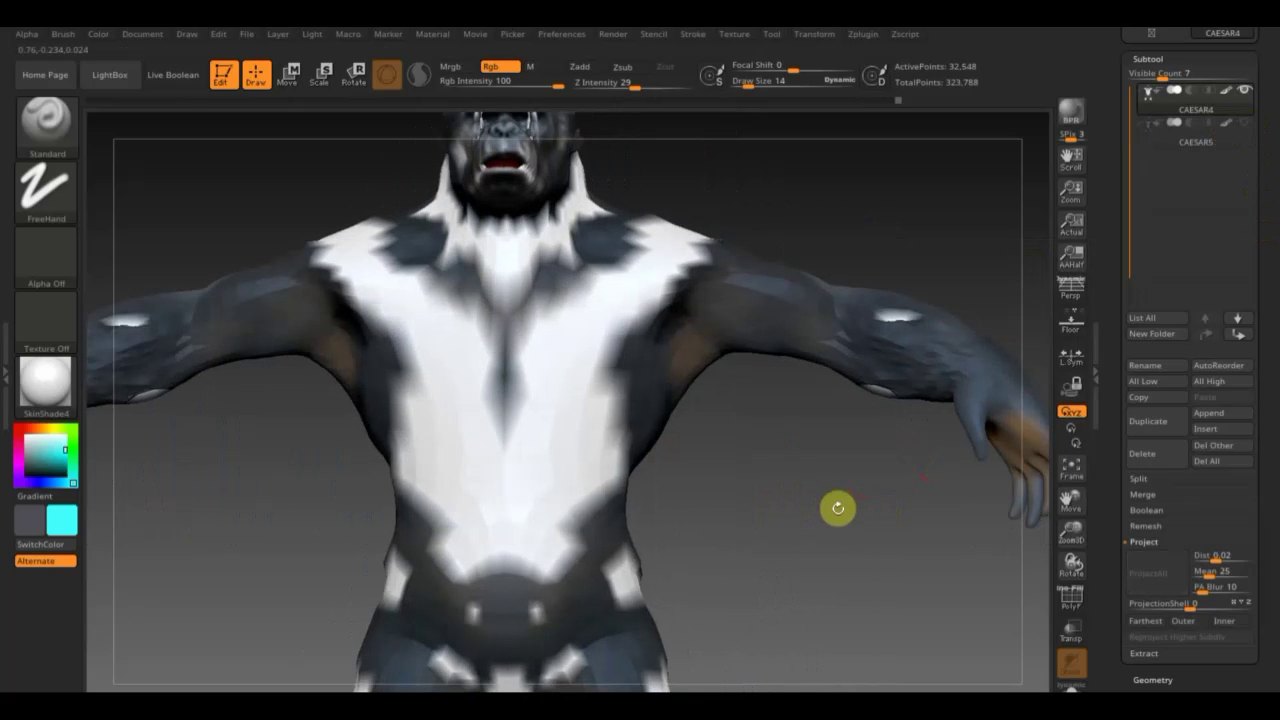
{"action": "left_click", "coordinate": [1245, 118]}
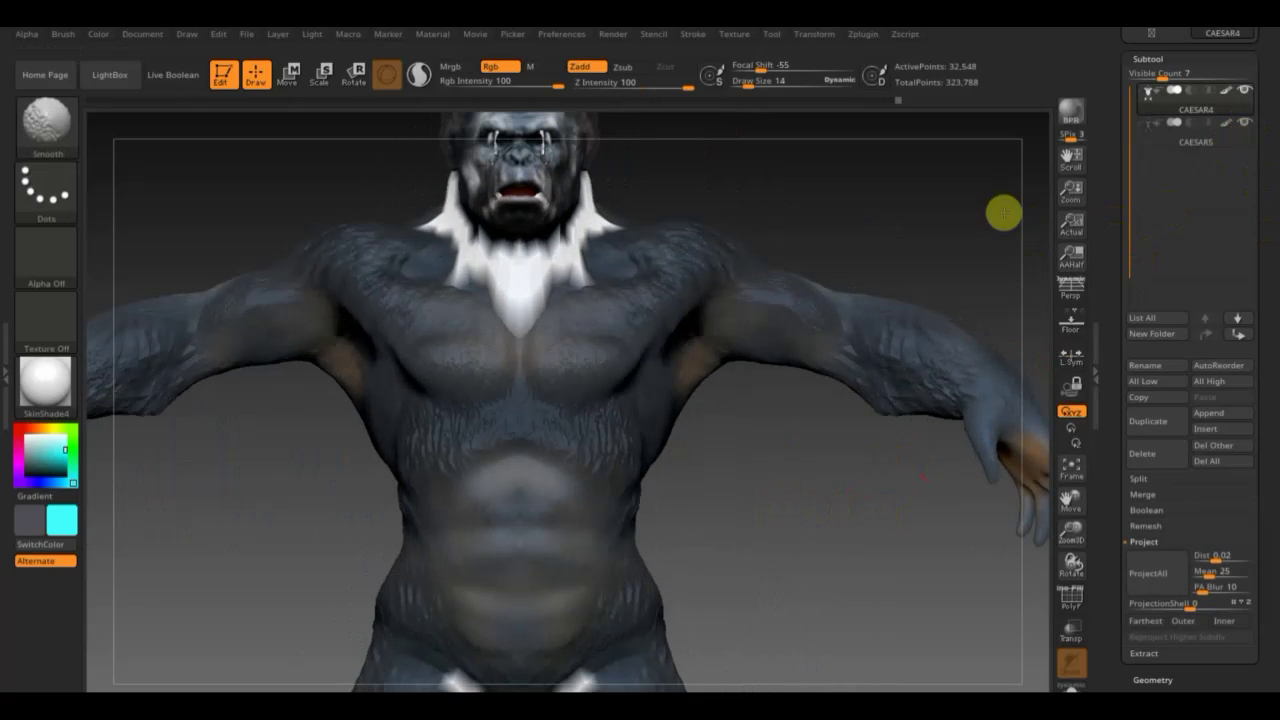
{"action": "key", "text": "ctrl"}
{"action": "key", "text": "ctrl+d"}
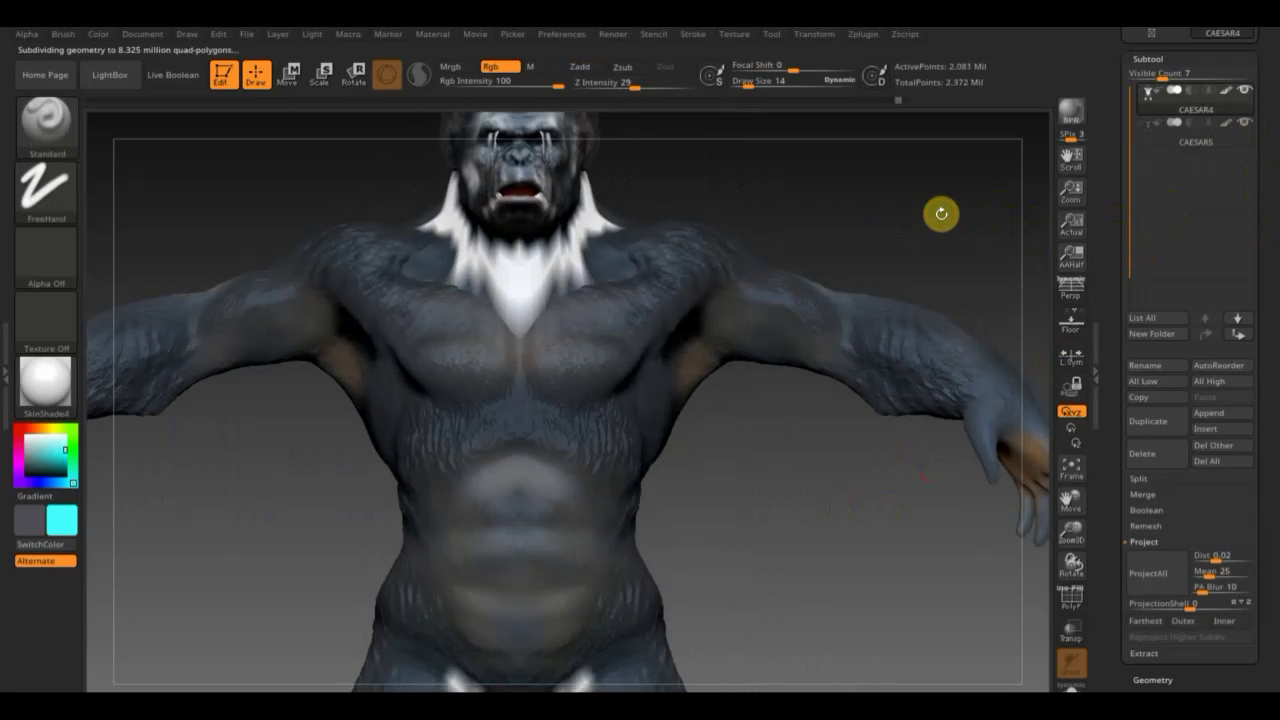
{"action": "key", "text": "shift+d"}
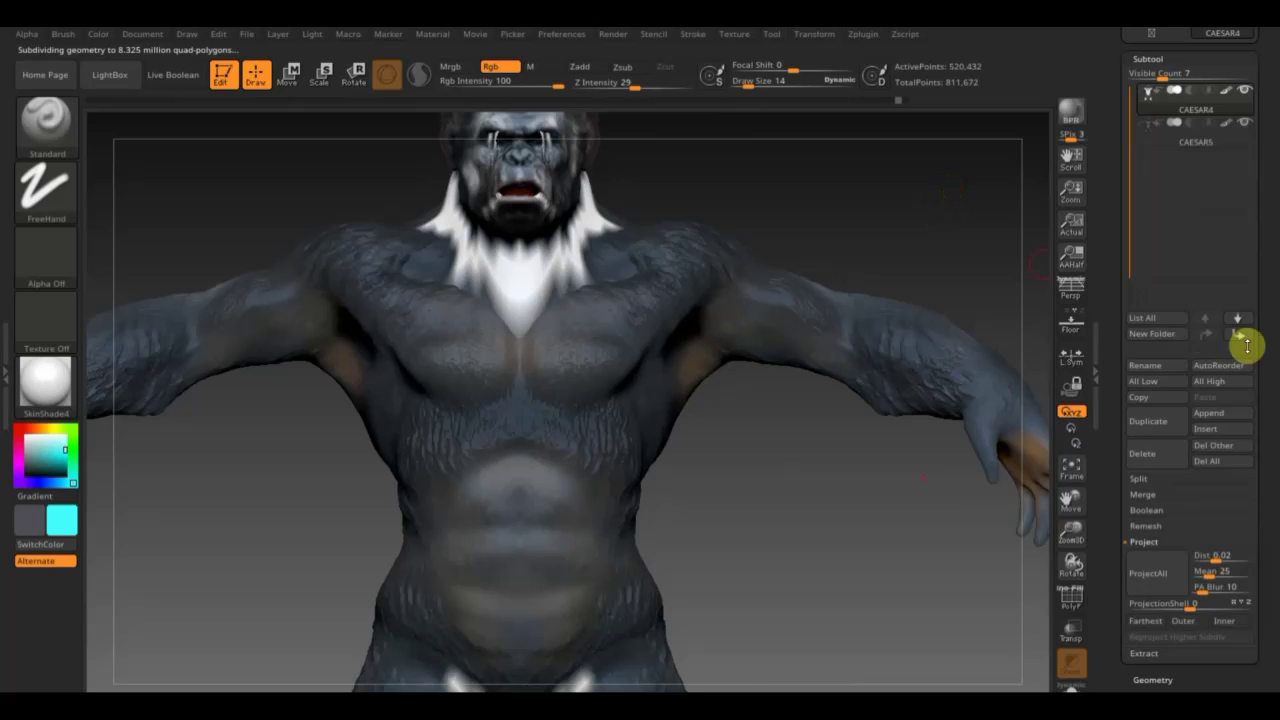
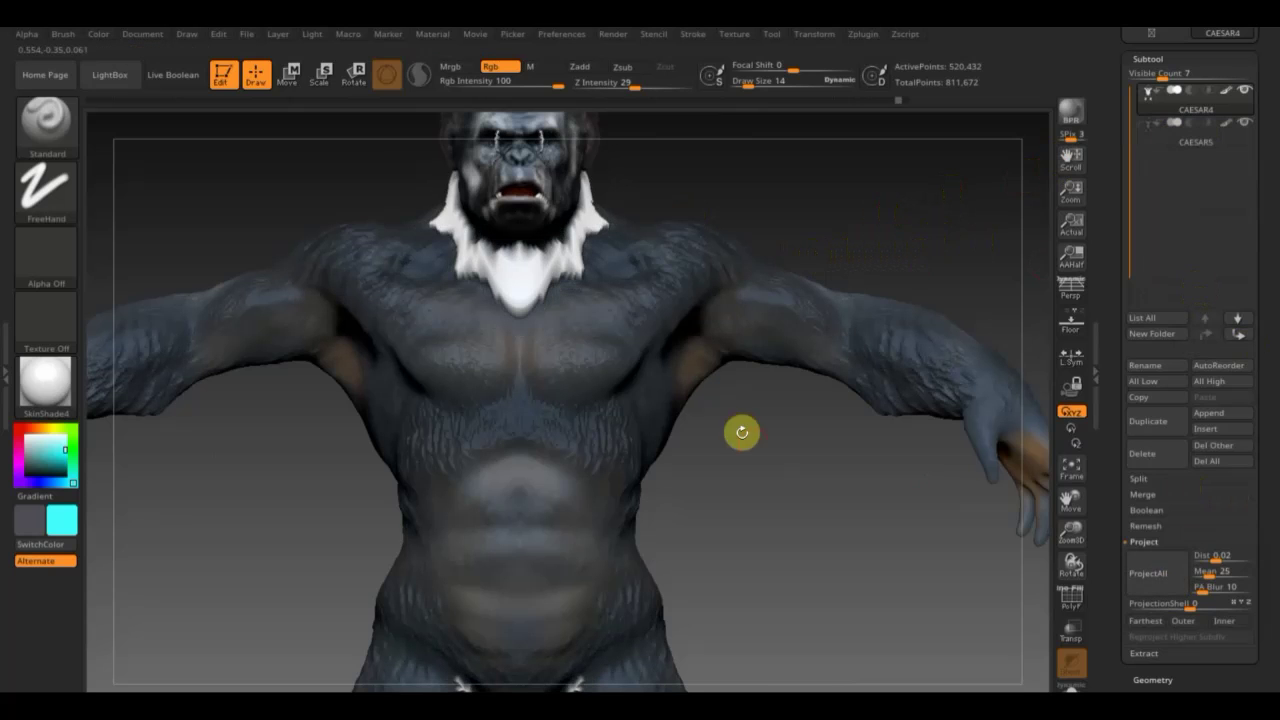
Scrub Undo History back to the red-face, cyan-body, pink-hands paint state and frame the whole gorilla.
{"action": "mouse_move", "coordinate": [814, 460]}
{"action": "left_mouse_down"}
{"action": "mouse_move", "coordinate": [780, 434]}
{"action": "mouse_move", "coordinate": [771, 446]}
{"action": "mouse_move", "coordinate": [917, 443]}
{"action": "mouse_move", "coordinate": [880, 450]}
{"action": "mouse_move", "coordinate": [877, 474]}
{"action": "mouse_move", "coordinate": [843, 506]}
{"action": "left_mouse_up"}
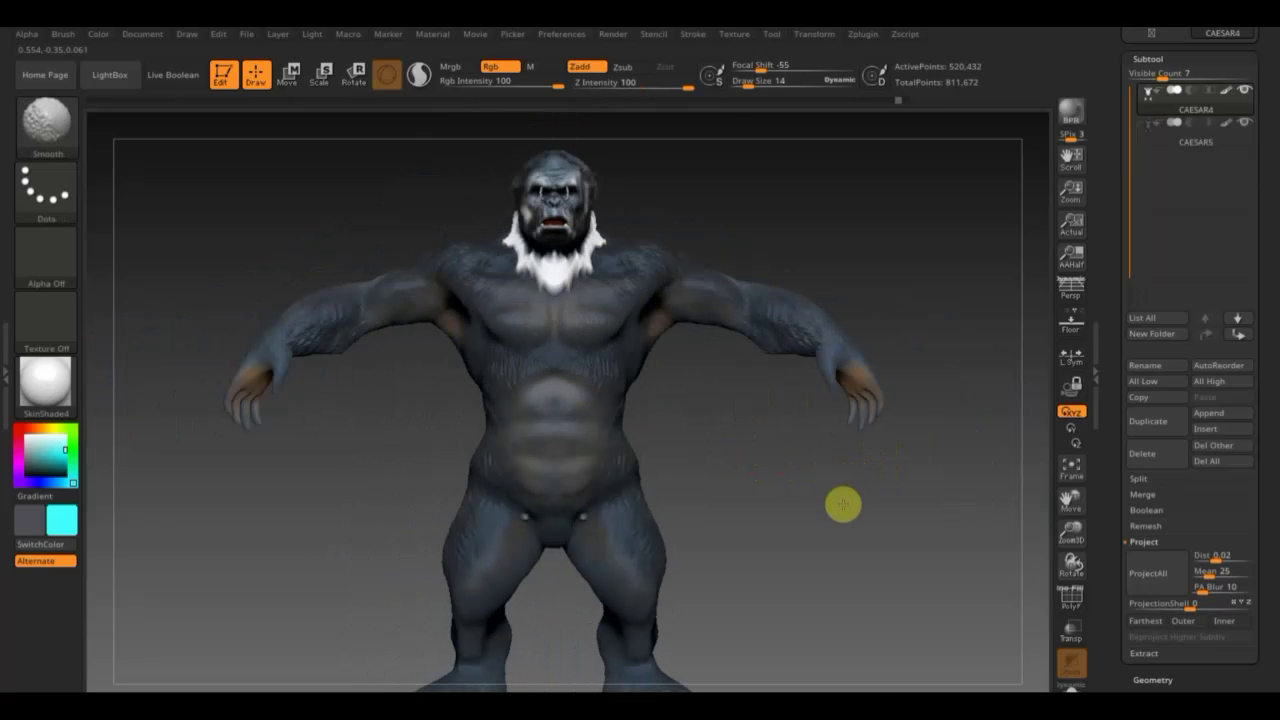
{"action": "left_click", "coordinate": [801, 101]}
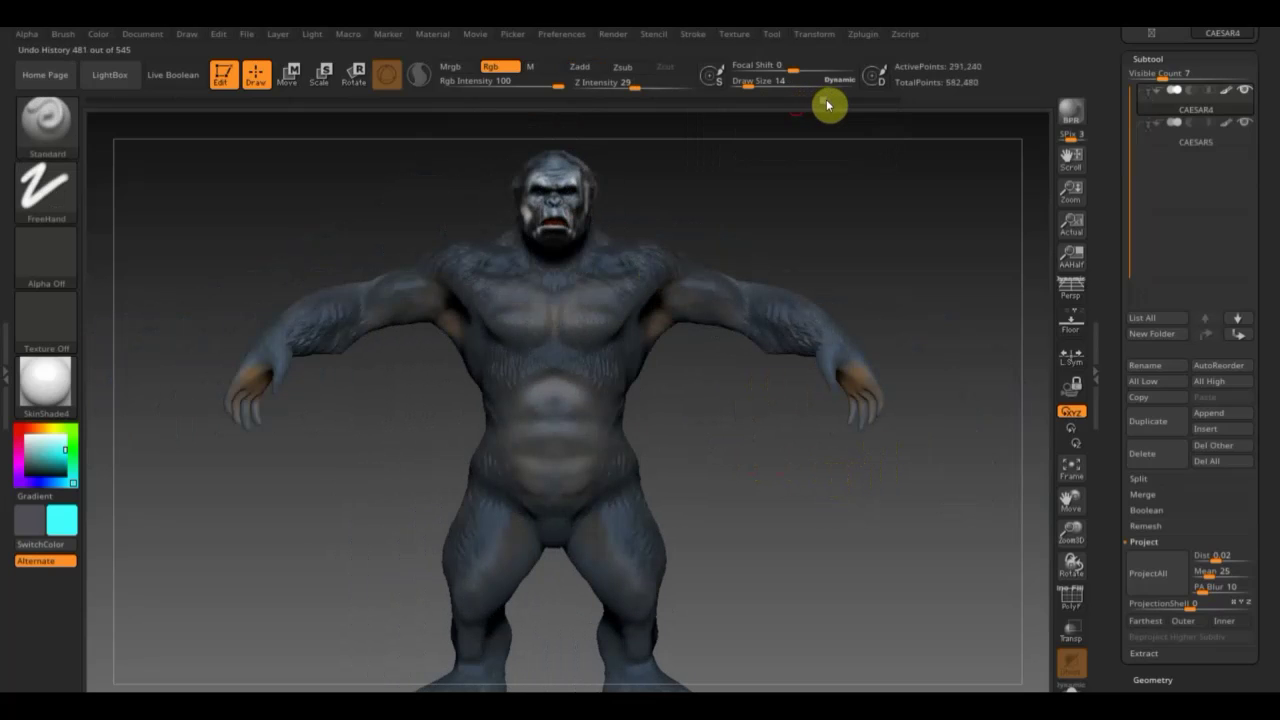
{"action": "left_click", "coordinate": [849, 104]}
{"action": "left_click", "coordinate": [866, 105]}
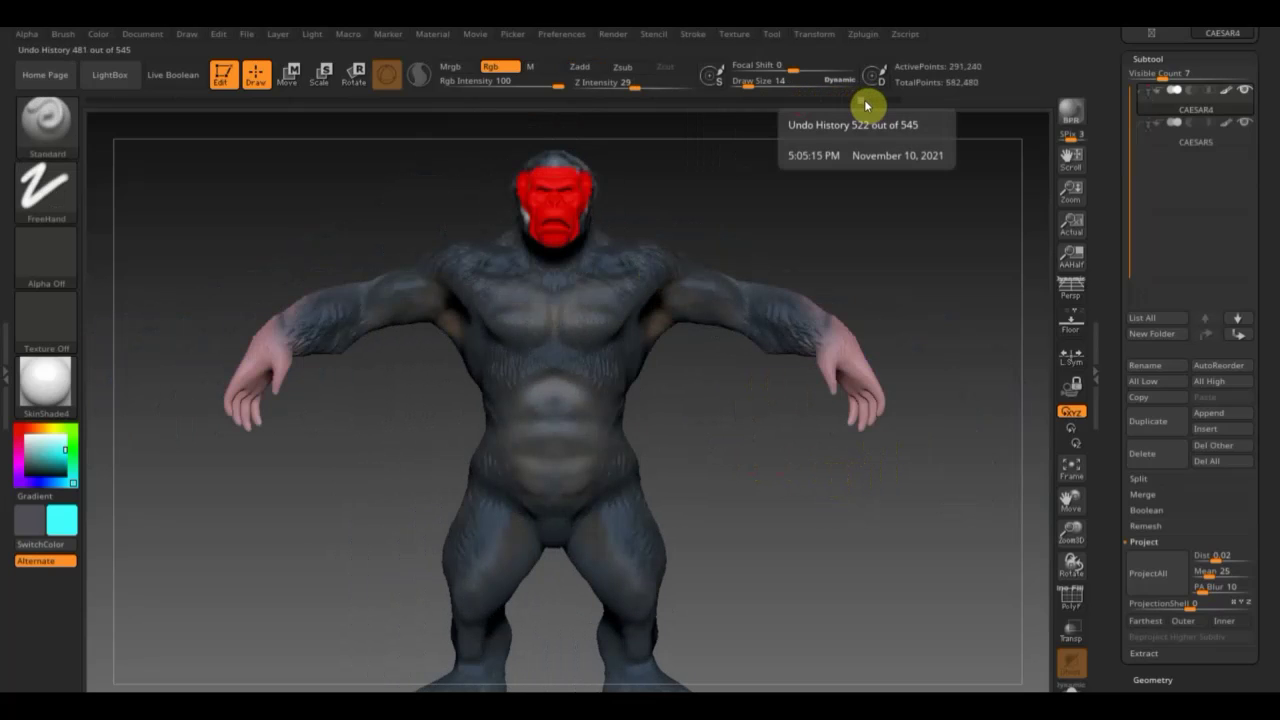
{"action": "left_click_drag", "start_coordinate": [868, 105], "coordinate": [876, 105]}
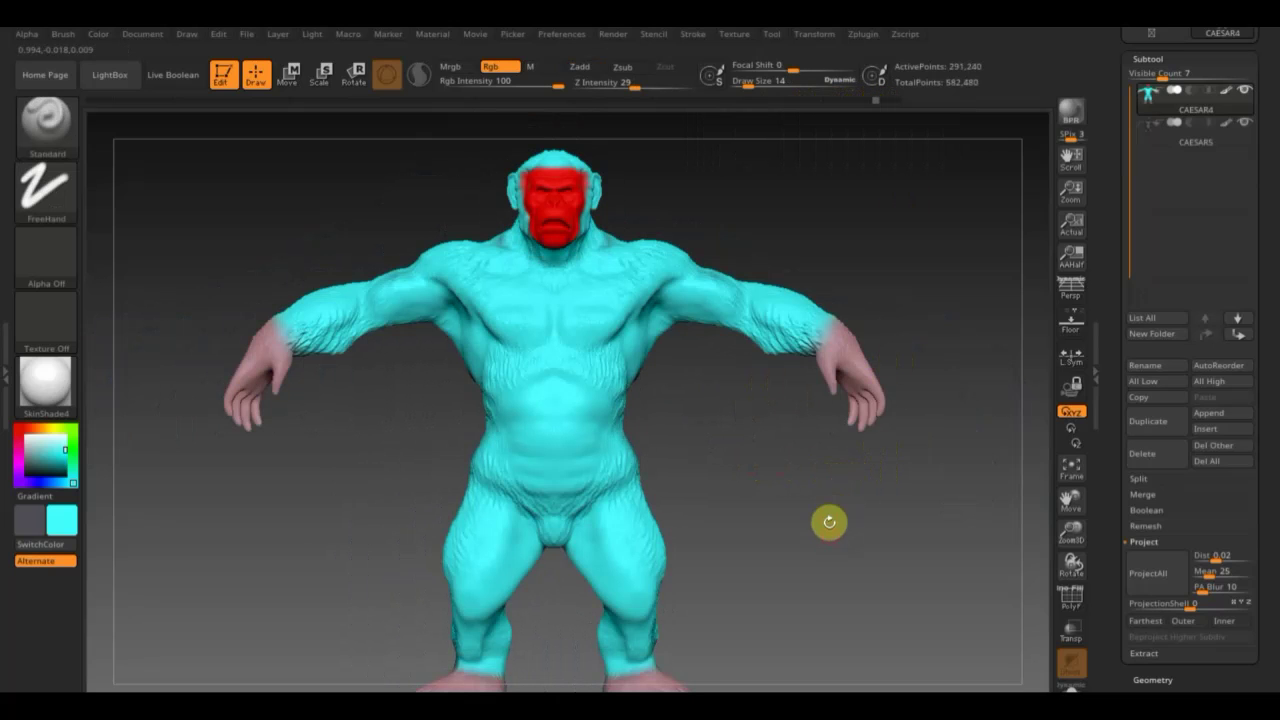
{"action": "left_click_drag", "start_coordinate": [829, 521], "coordinate": [823, 486], "text": "alt"}
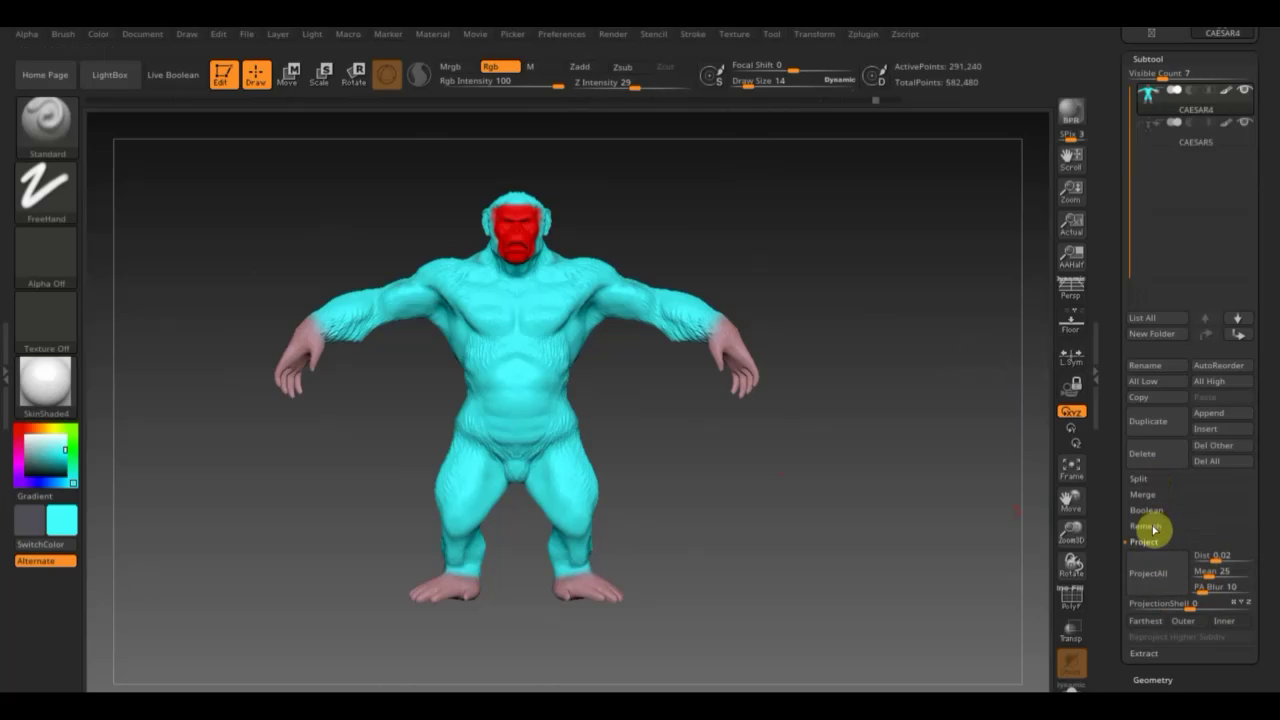
{"action": "left_click_drag", "start_coordinate": [1260, 571], "coordinate": [1260, 474]}
ZRemesh the gorilla at a 12.695 target polygon count and check its PolyF wireframe.
{"action": "left_click", "coordinate": [1152, 493]}
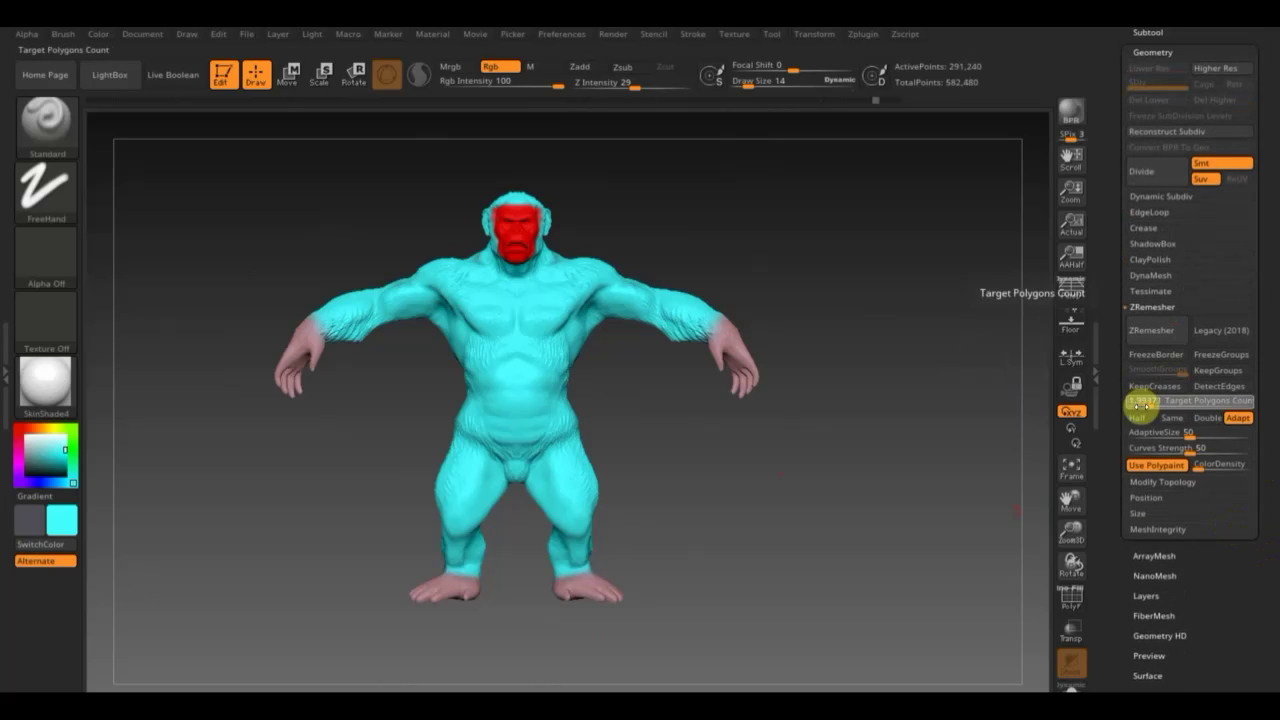
{"action": "mouse_move", "coordinate": [1131, 402]}
{"action": "left_mouse_down"}
{"action": "mouse_move", "coordinate": [1172, 416]}
{"action": "mouse_move", "coordinate": [1178, 402]}
{"action": "left_mouse_up"}
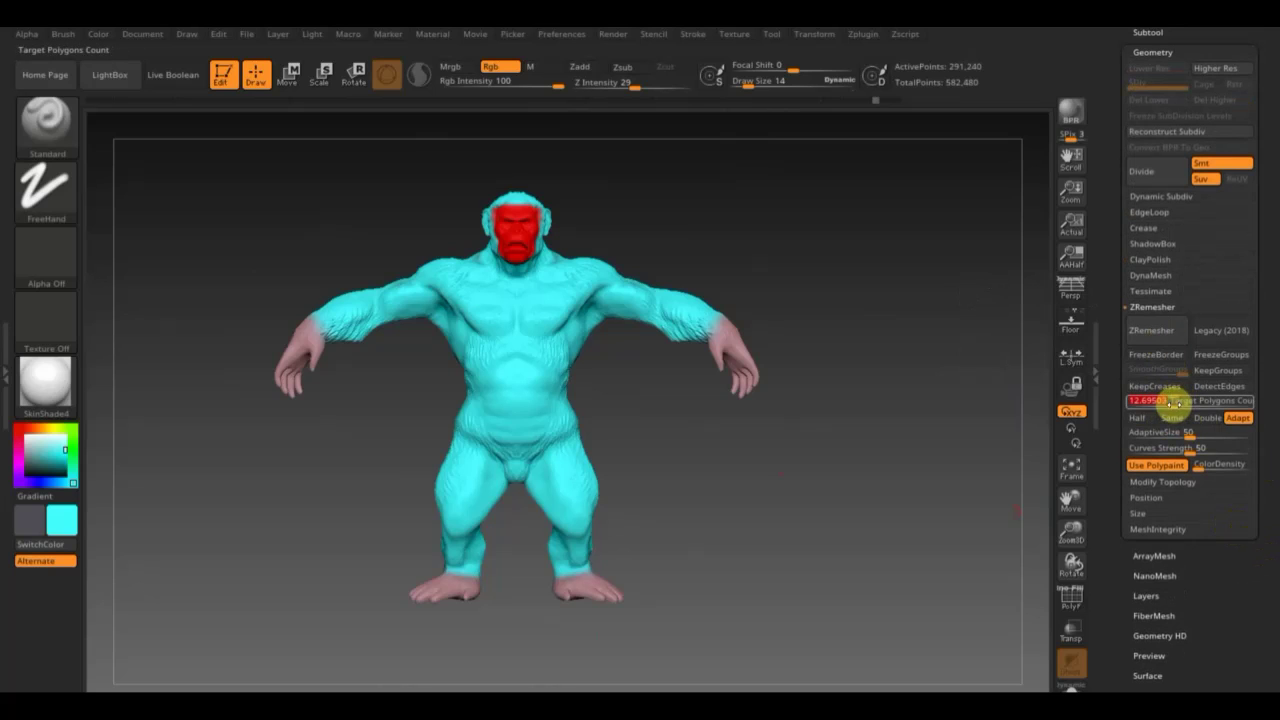
{"action": "left_click", "coordinate": [1155, 331]}
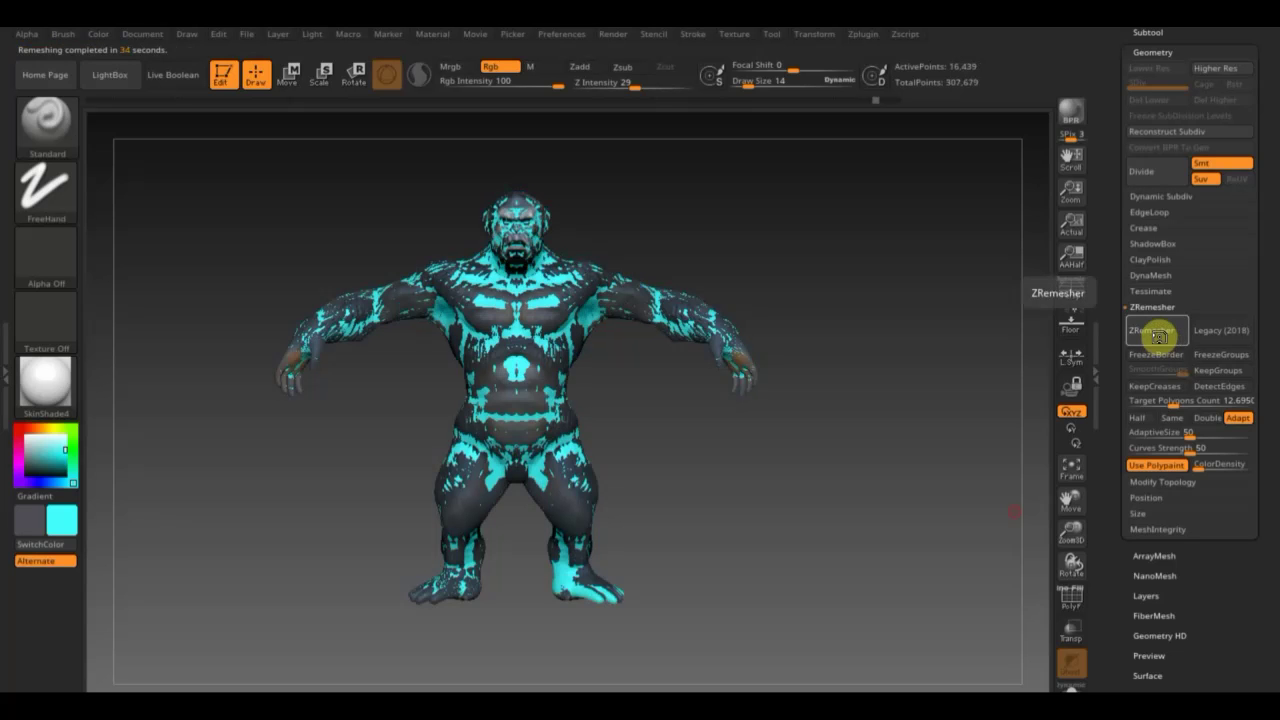
{"action": "left_click", "coordinate": [1071, 598]}
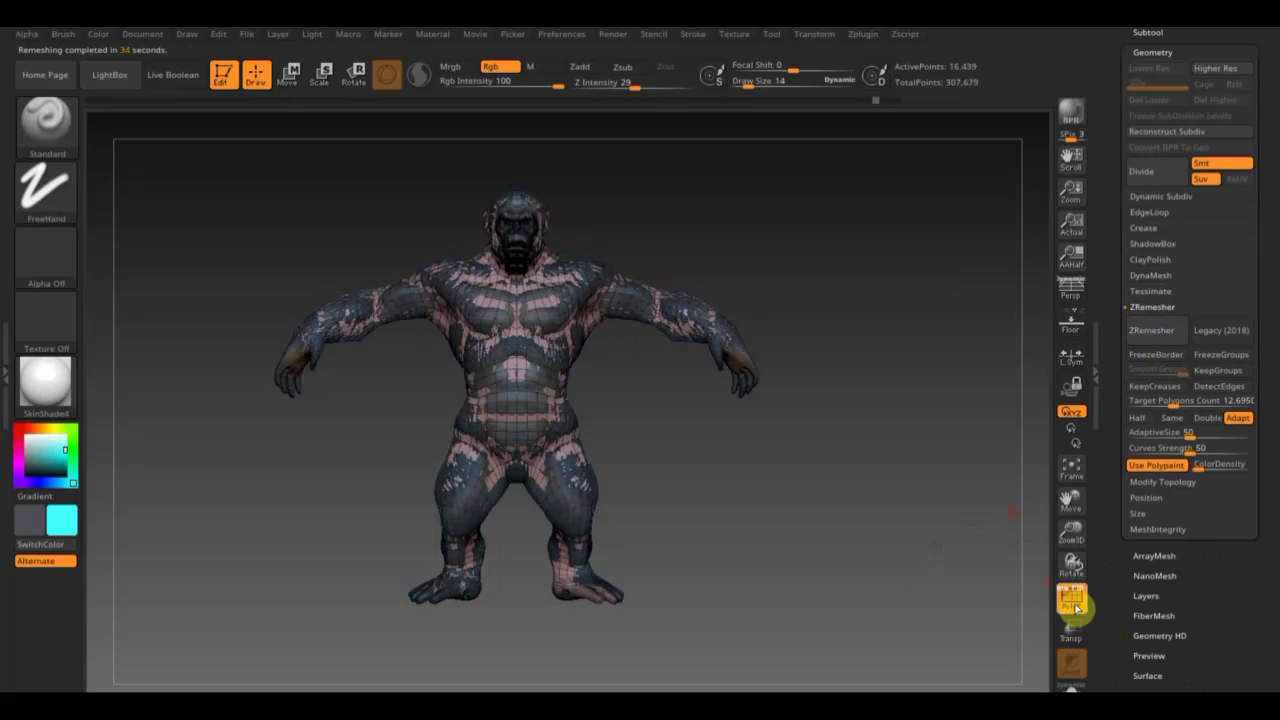
{"action": "left_click", "coordinate": [1071, 600]}
{"action": "left_click", "coordinate": [1071, 600]}
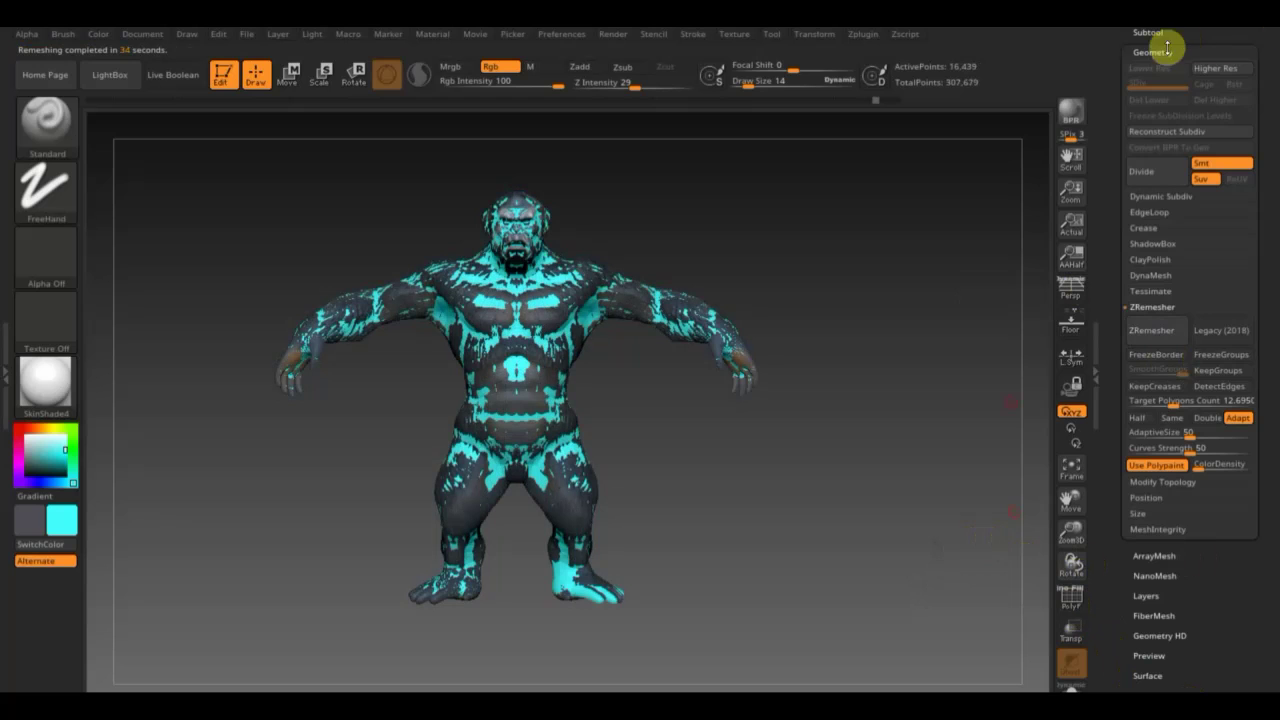
Hide the CAESAR5 subtool and inspect the remeshed gorilla up close.
{"action": "mouse_move", "coordinate": [1270, 67]}
{"action": "left_mouse_down"}
{"action": "mouse_move", "coordinate": [1278, 150]}
{"action": "mouse_move", "coordinate": [1220, 209]}
{"action": "left_mouse_up"}
{"action": "left_click", "coordinate": [1149, 280]}
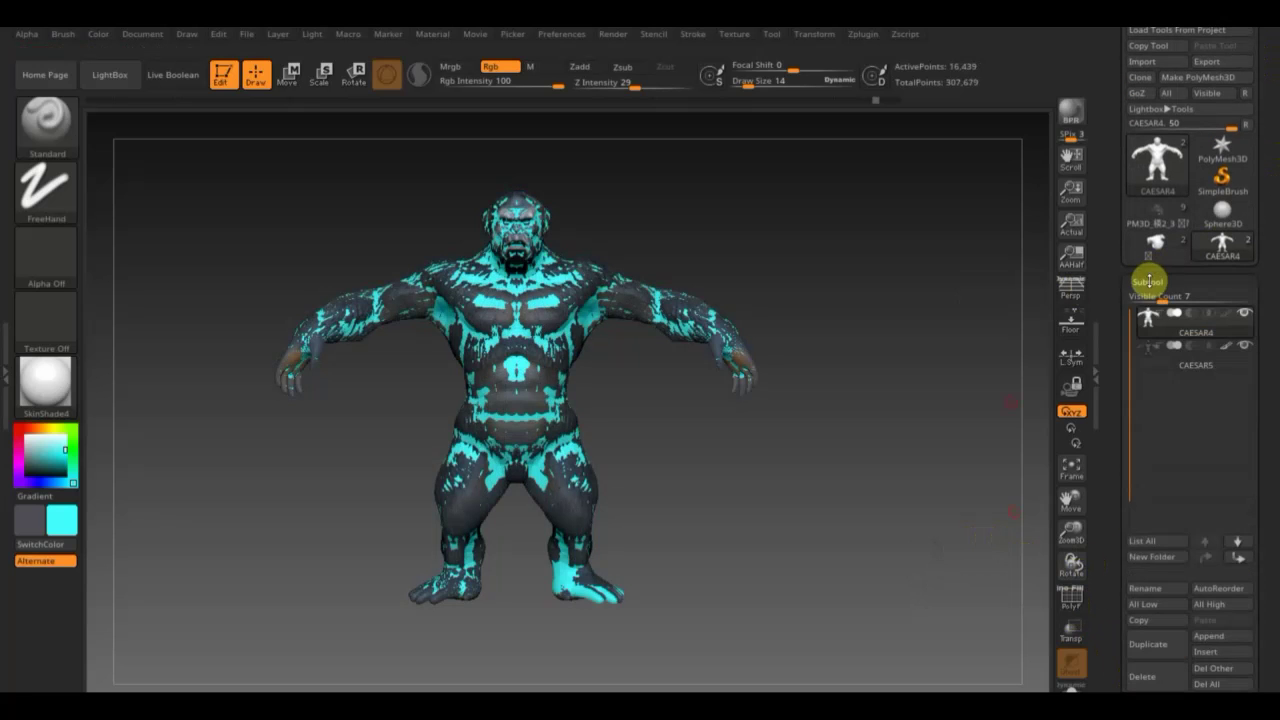
{"action": "left_click", "coordinate": [1246, 346]}
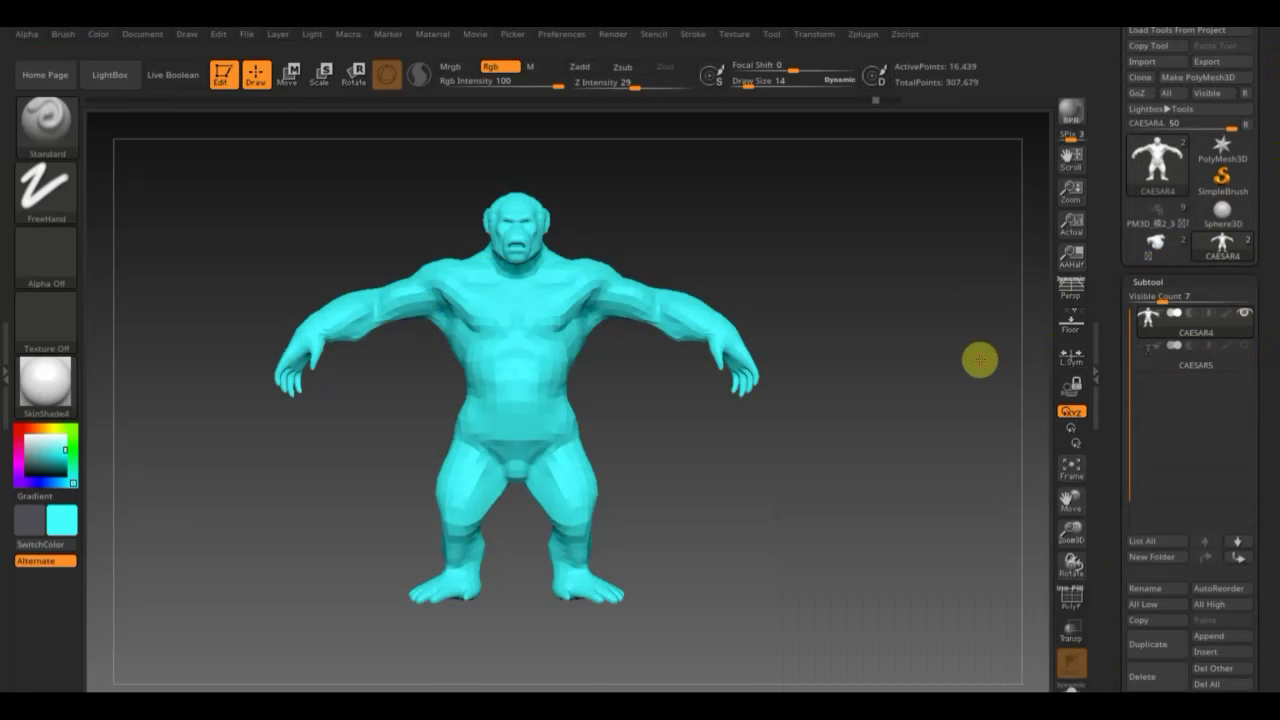
{"action": "mouse_move", "coordinate": [980, 360]}
{"action": "left_mouse_down"}
{"action": "mouse_move", "coordinate": [1006, 364]}
{"action": "mouse_move", "coordinate": [966, 363]}
{"action": "mouse_move", "coordinate": [981, 367]}
{"action": "left_mouse_up"}
{"action": "left_click_drag", "start_coordinate": [914, 406], "coordinate": [916, 408], "text": "alt"}
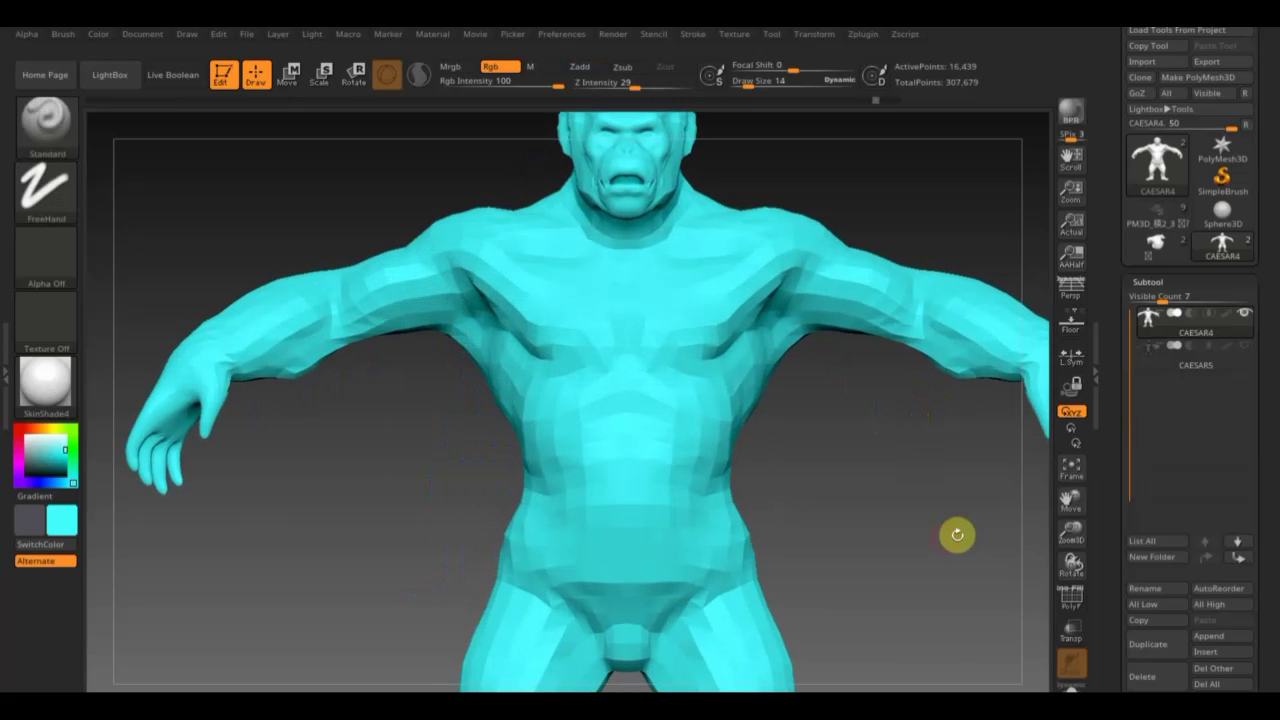
{"action": "mouse_move", "coordinate": [957, 531]}
{"action": "left_mouse_down", "text": "alt"}
{"action": "mouse_move", "coordinate": [798, 592]}
{"action": "mouse_move", "coordinate": [851, 597]}
{"action": "mouse_move", "coordinate": [771, 599]}
{"action": "mouse_move", "coordinate": [814, 594]}
{"action": "mouse_move", "coordinate": [797, 580]}
{"action": "mouse_move", "coordinate": [780, 500]}
{"action": "mouse_move", "coordinate": [903, 440]}
{"action": "mouse_move", "coordinate": [914, 478]}
{"action": "mouse_move", "coordinate": [925, 452]}
{"action": "left_mouse_up", "text": "alt"}
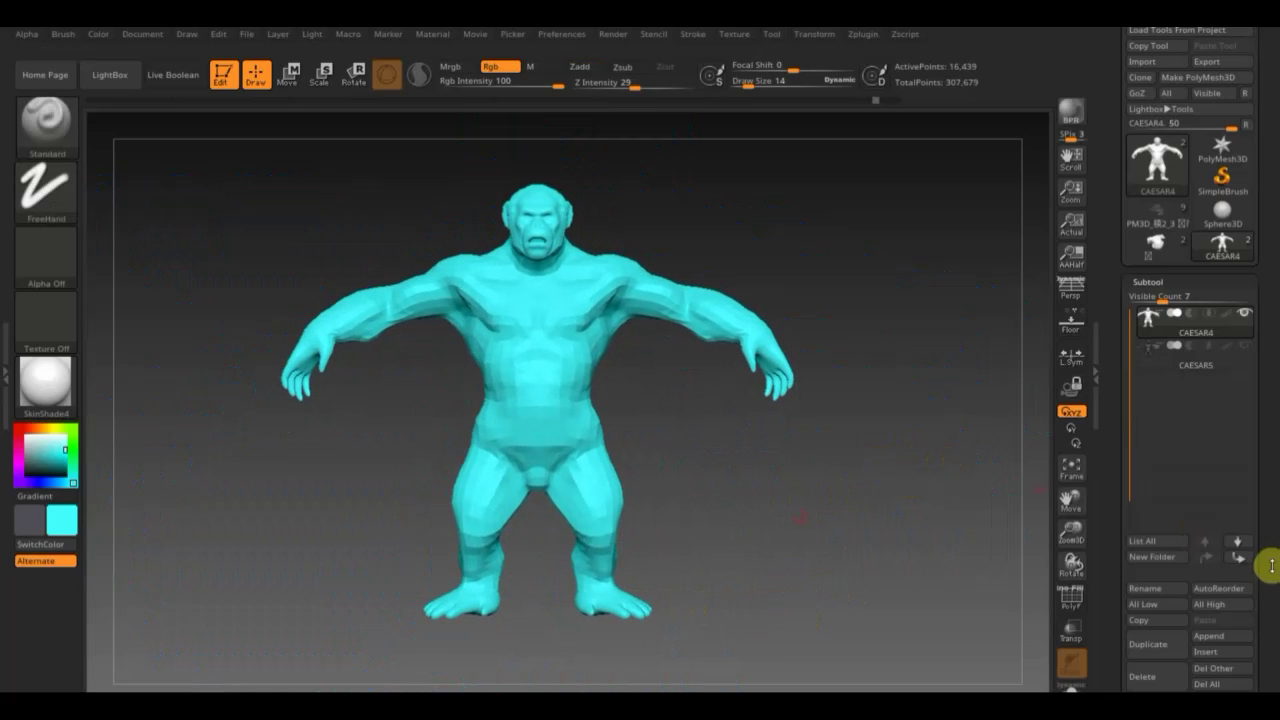
{"action": "mouse_move", "coordinate": [855, 529]}
{"action": "left_mouse_down"}
{"action": "mouse_move", "coordinate": [897, 534]}
{"action": "mouse_move", "coordinate": [860, 536]}
{"action": "mouse_move", "coordinate": [851, 551]}
{"action": "left_mouse_up"}
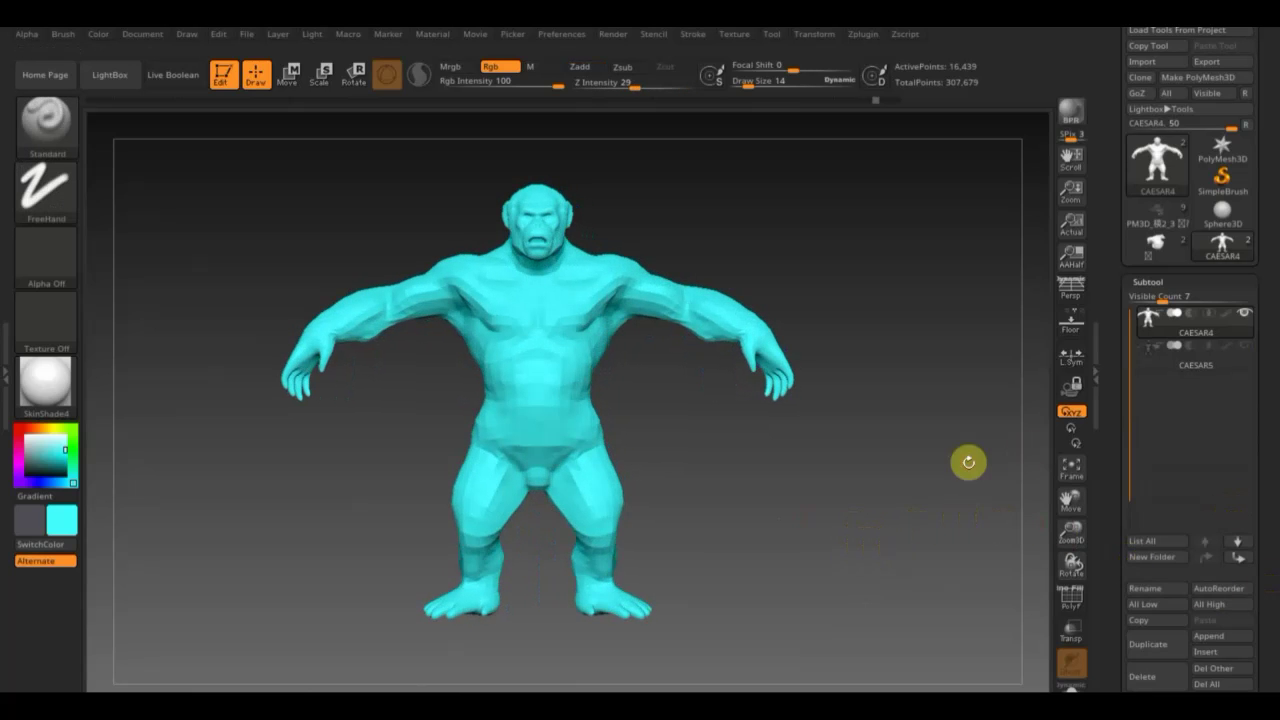
Return to the detailed painted gorilla in history and ZRemesh it at target count 4.21266.
{"action": "left_click", "coordinate": [868, 103]}
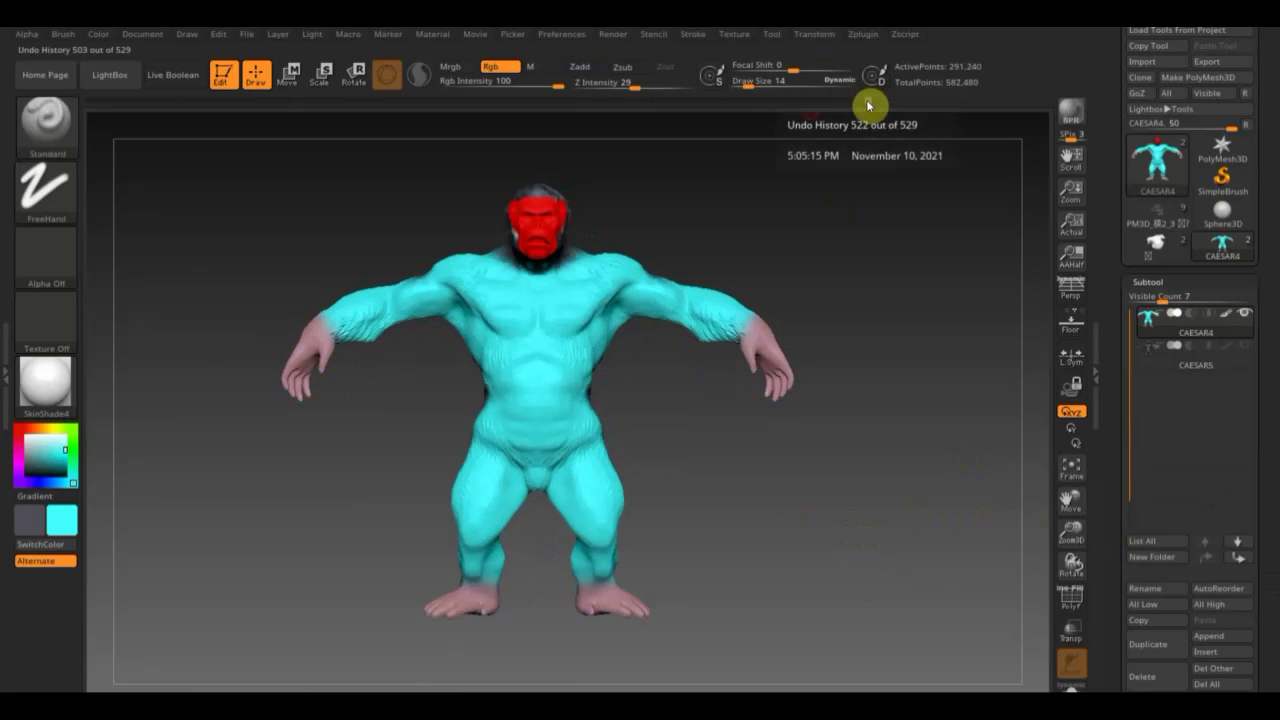
{"action": "left_click", "coordinate": [876, 105]}
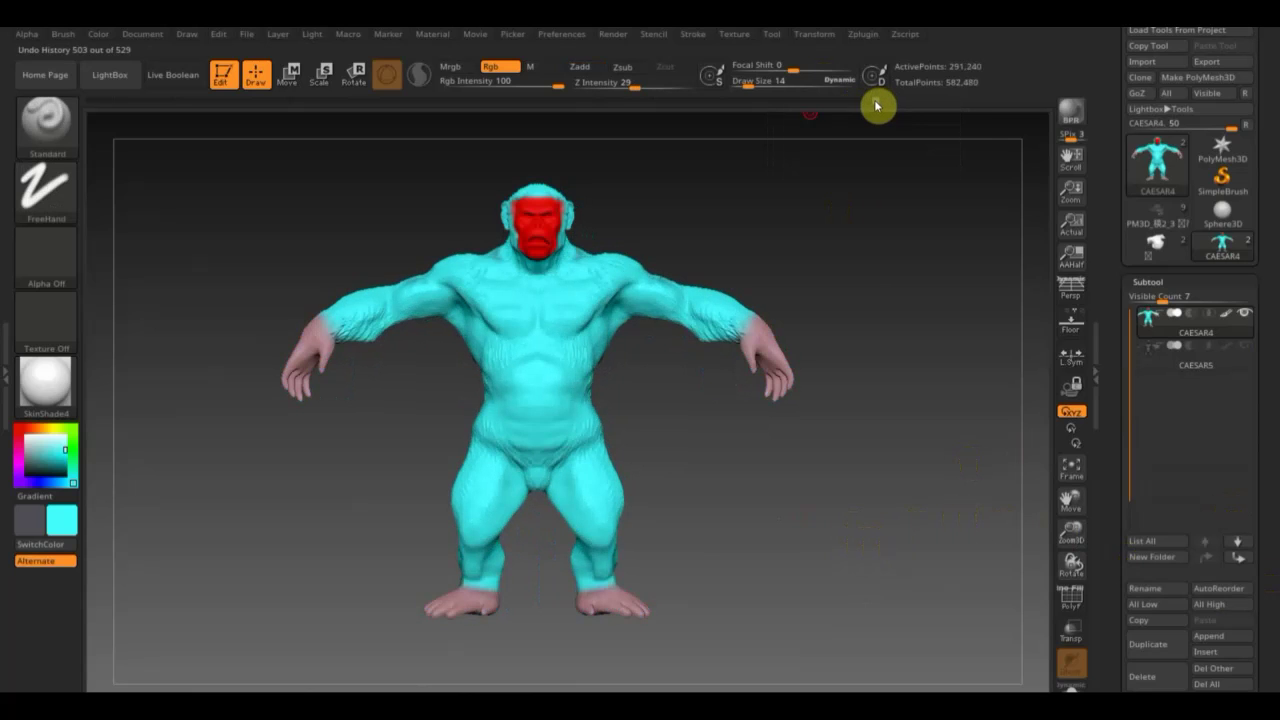
{"action": "scroll", "coordinate": [1260, 570], "scroll_direction": "down", "scroll_amount": 5}
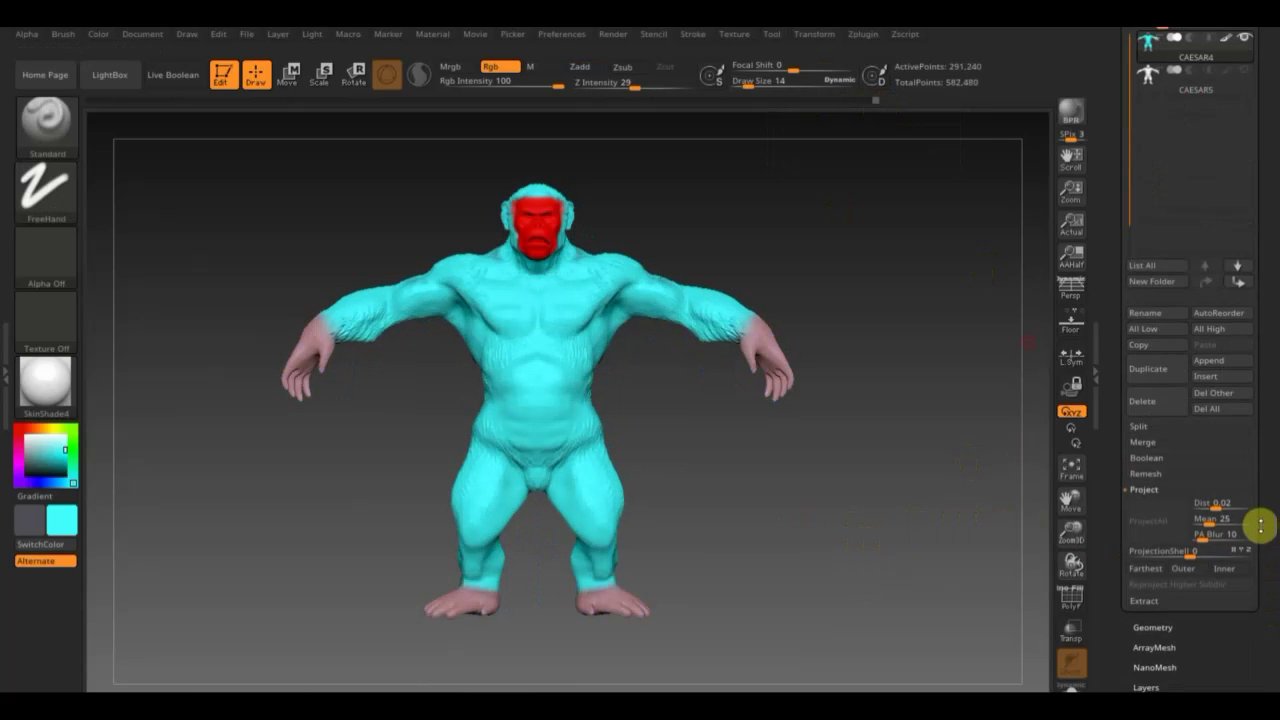
{"action": "left_click", "coordinate": [1150, 628]}
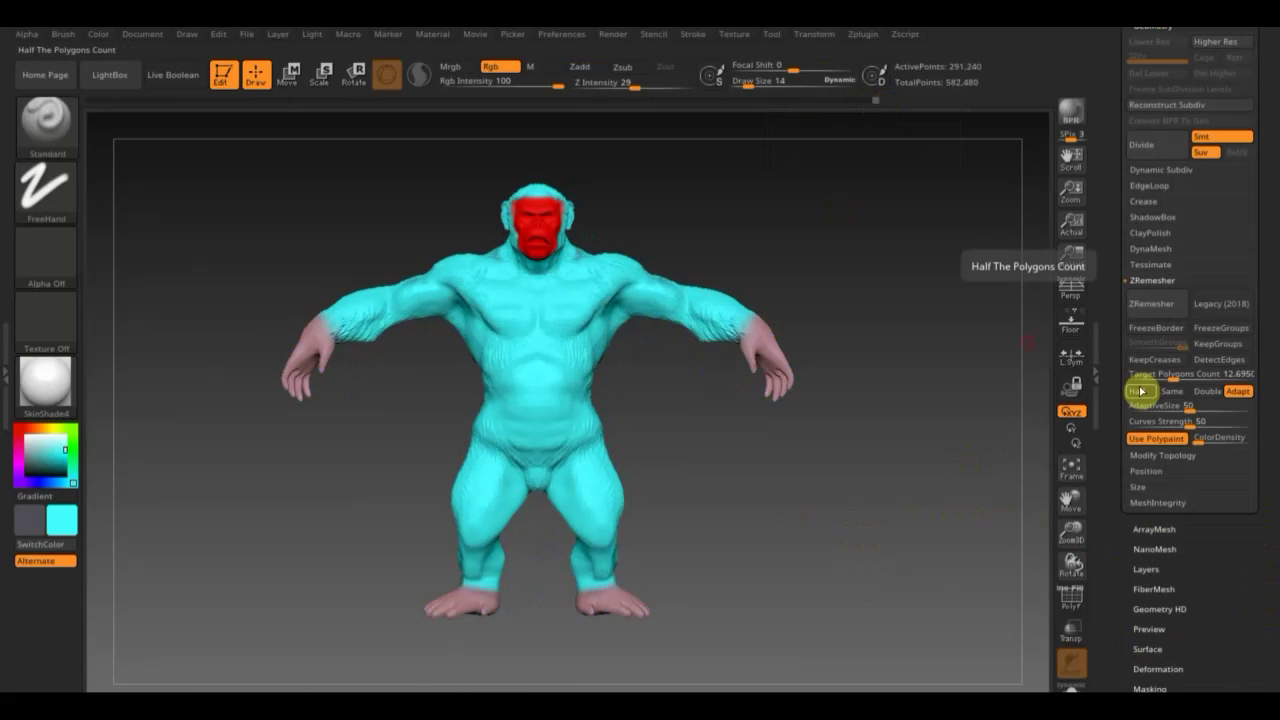
{"action": "left_click", "coordinate": [1176, 376]}
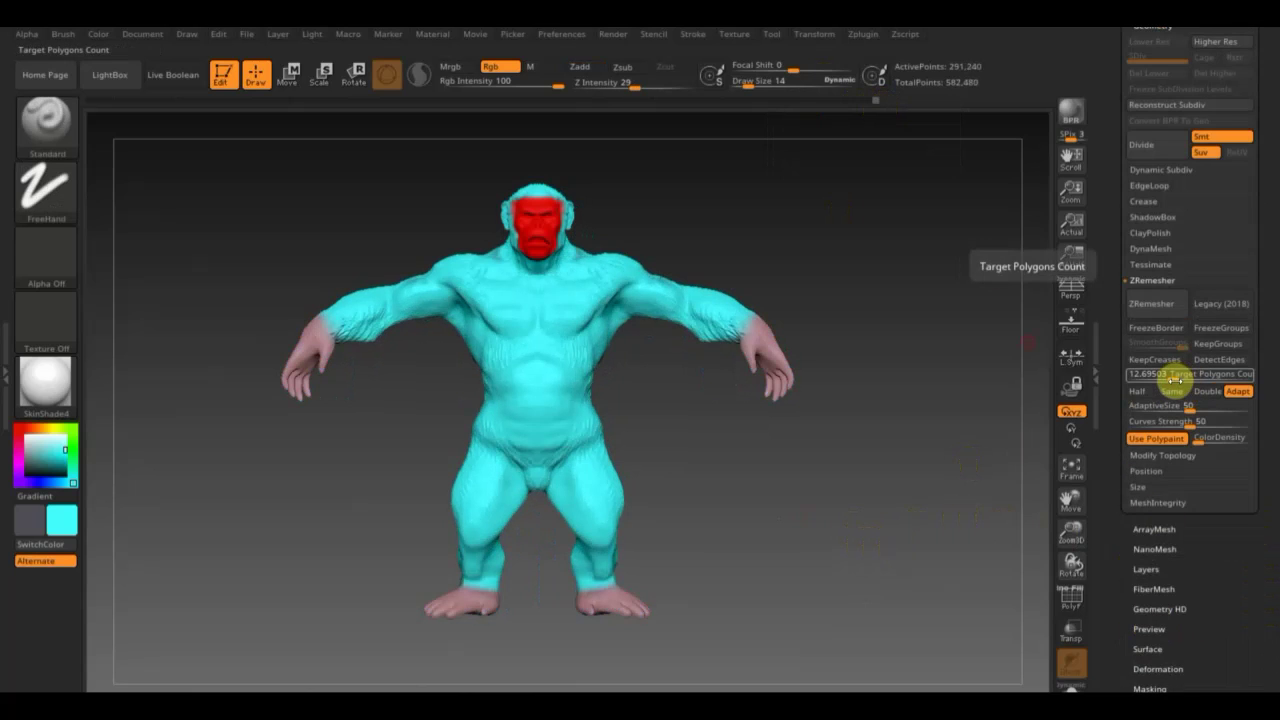
{"action": "left_click_drag", "start_coordinate": [1176, 378], "coordinate": [1153, 383]}
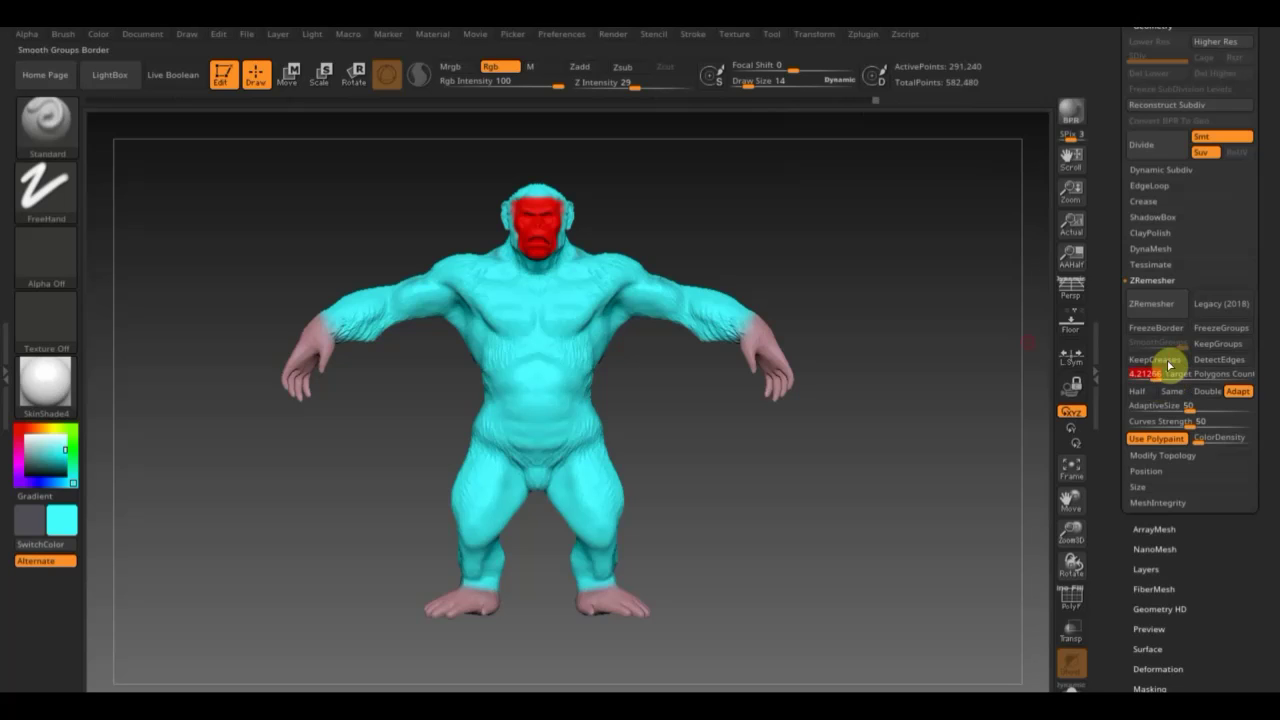
{"action": "left_click", "coordinate": [1168, 306]}
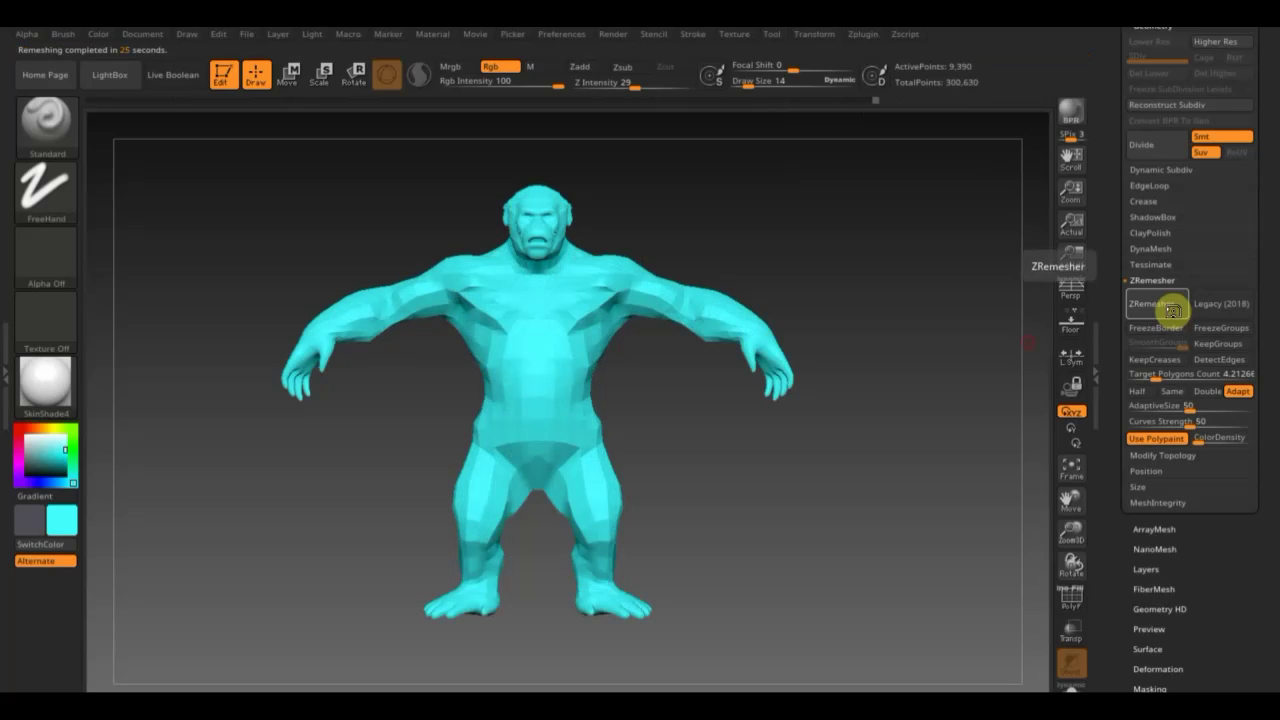
{"action": "mouse_move", "coordinate": [949, 326]}
{"action": "left_mouse_down"}
{"action": "mouse_move", "coordinate": [966, 334]}
{"action": "mouse_move", "coordinate": [953, 336]}
{"action": "left_mouse_up"}
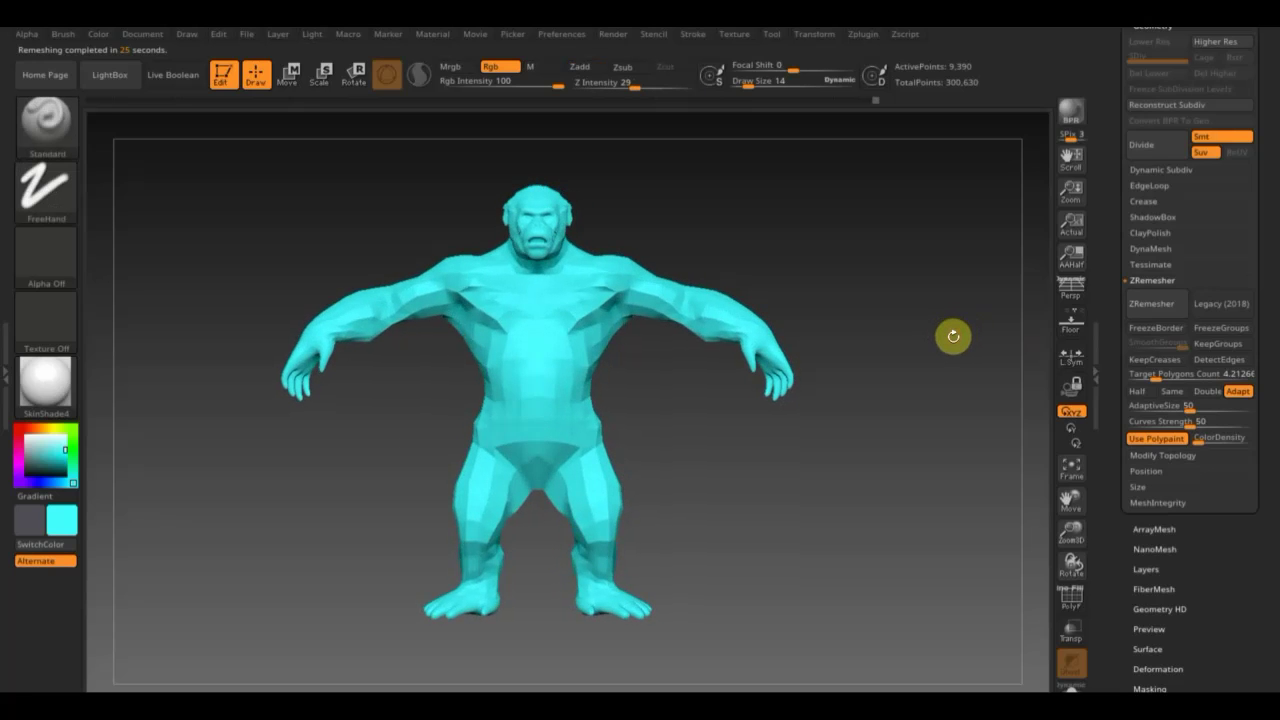
Subdivide the remesh twice with Ctrl+D and make CAESAR5 visible with its painted colours.
{"action": "key", "text": "ctrl+d"}
{"action": "key", "text": "ctrl+d"}
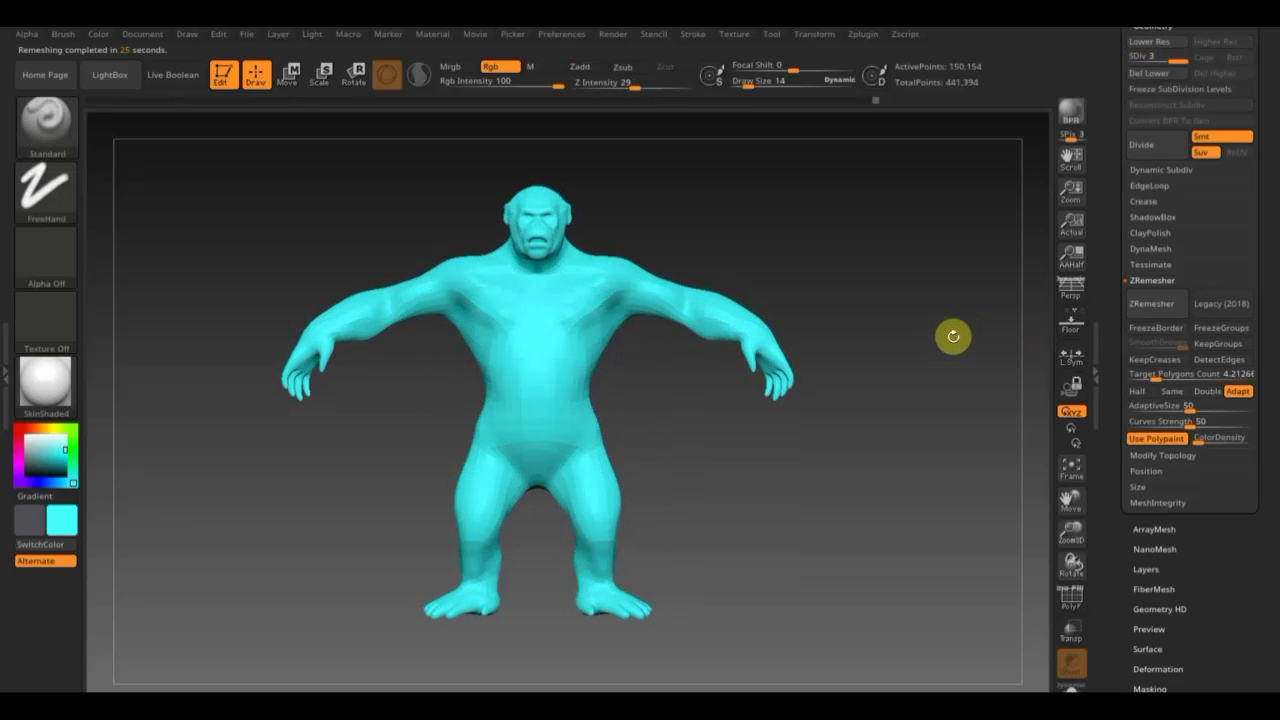
{"action": "left_click_drag", "start_coordinate": [1277, 63], "coordinate": [1274, 217]}
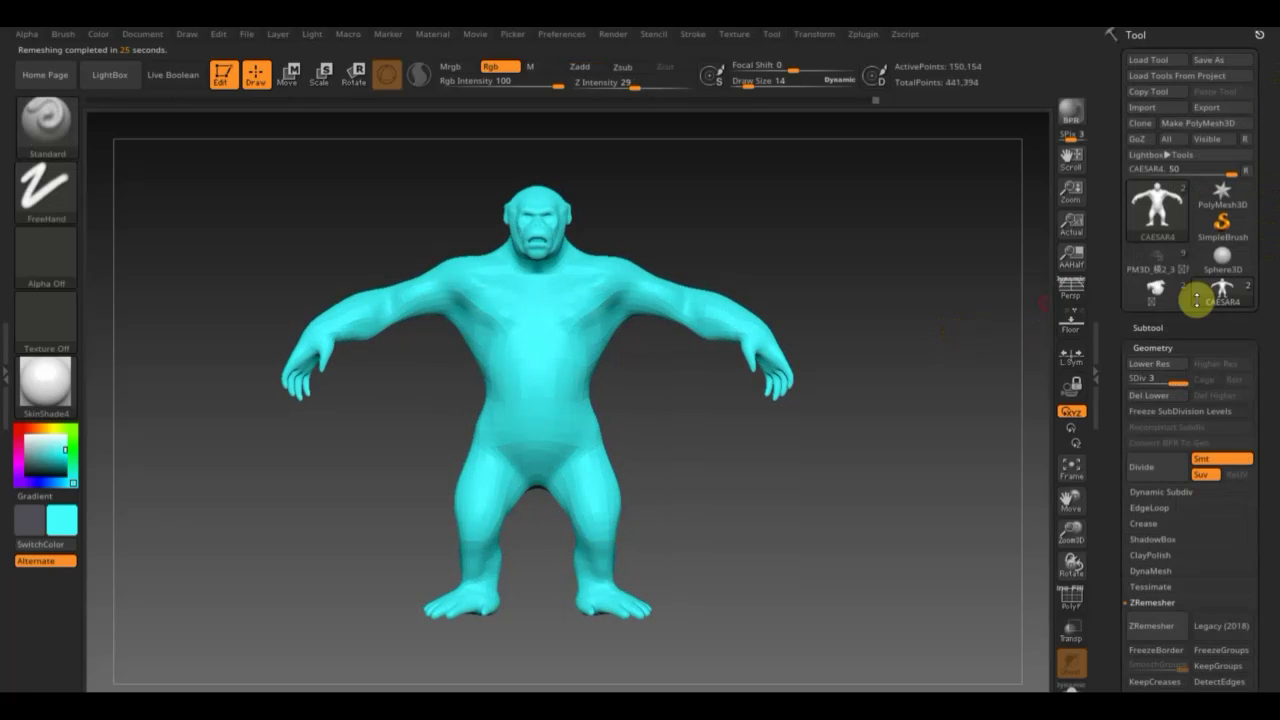
{"action": "left_click", "coordinate": [1150, 330]}
{"action": "left_click", "coordinate": [1246, 393]}
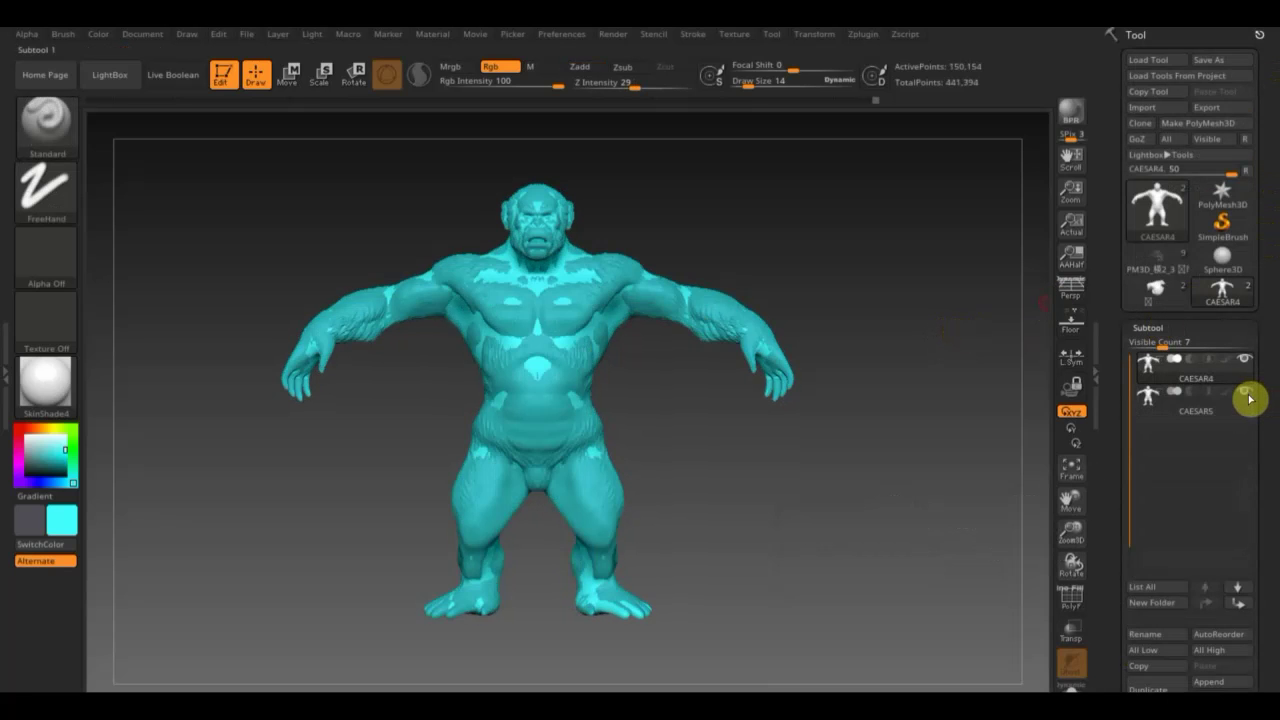
{"action": "left_click", "coordinate": [1226, 394]}
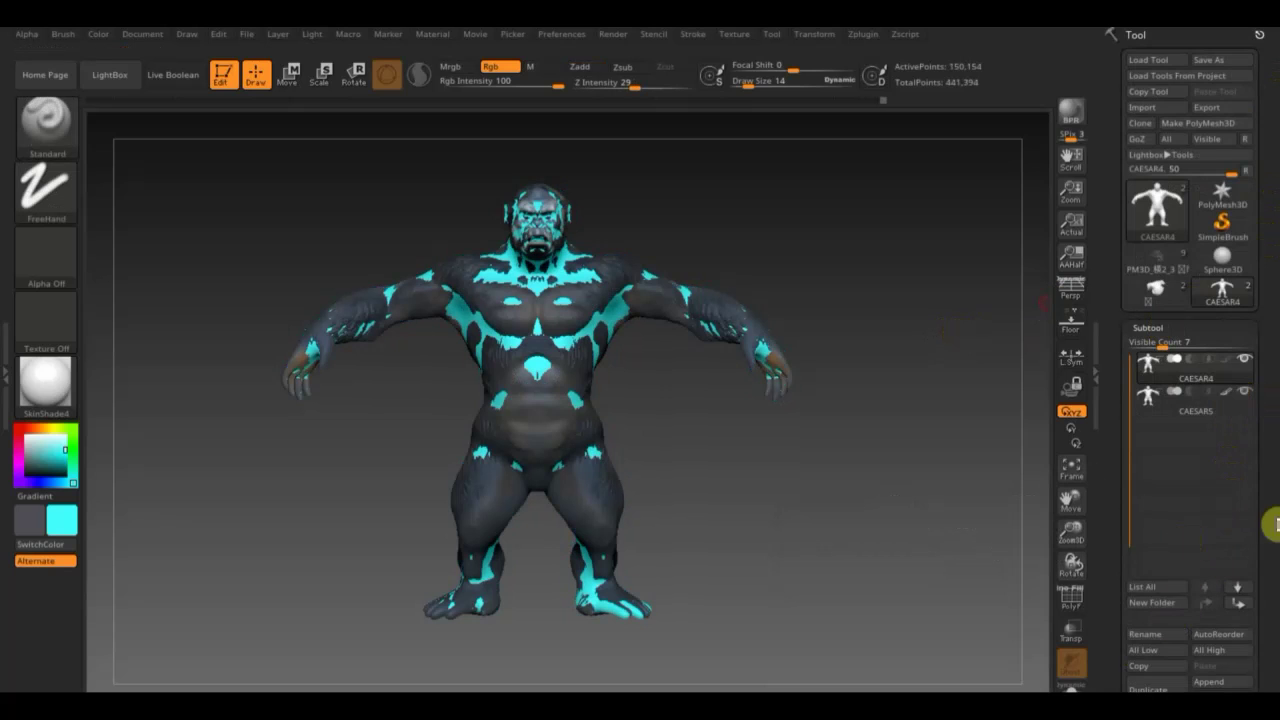
{"action": "left_click_drag", "start_coordinate": [1272, 525], "coordinate": [1260, 400]}
Project CAESAR5's polypaint onto the remesh with ProjectAll, then hide CAESAR5 to check the result.
{"action": "left_click", "coordinate": [1164, 668]}
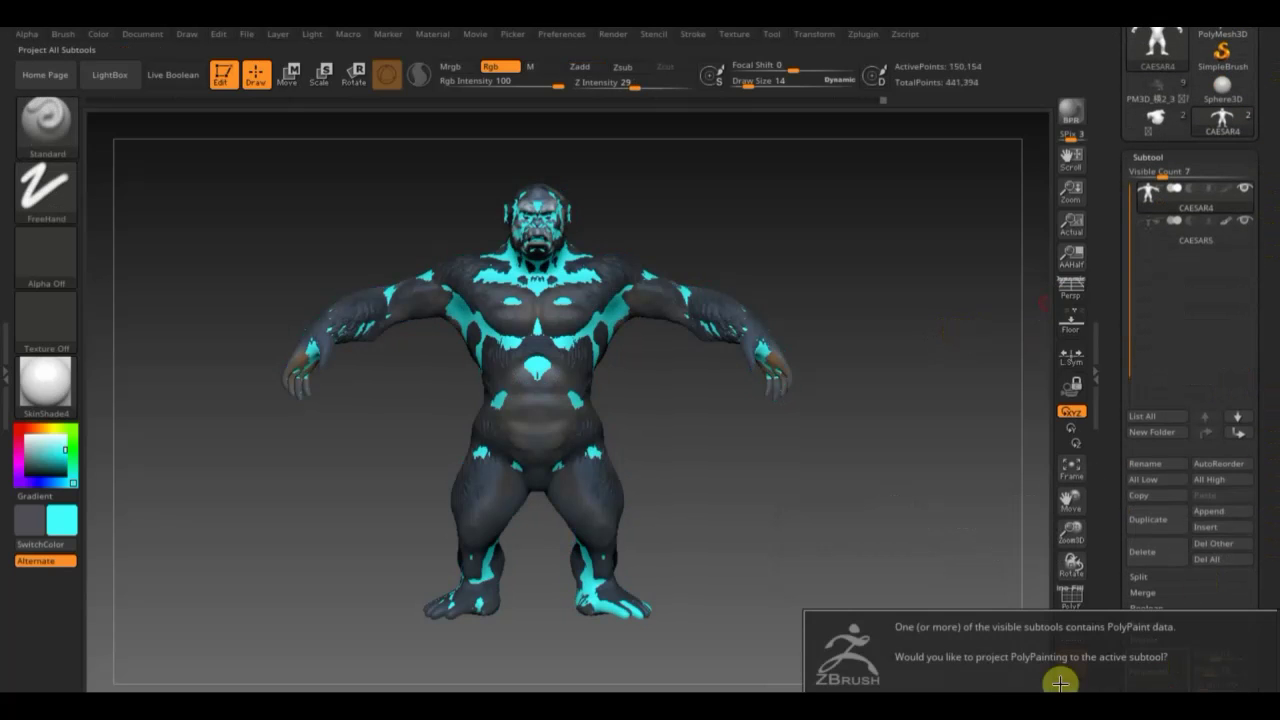
{"action": "left_click", "coordinate": [1060, 683]}
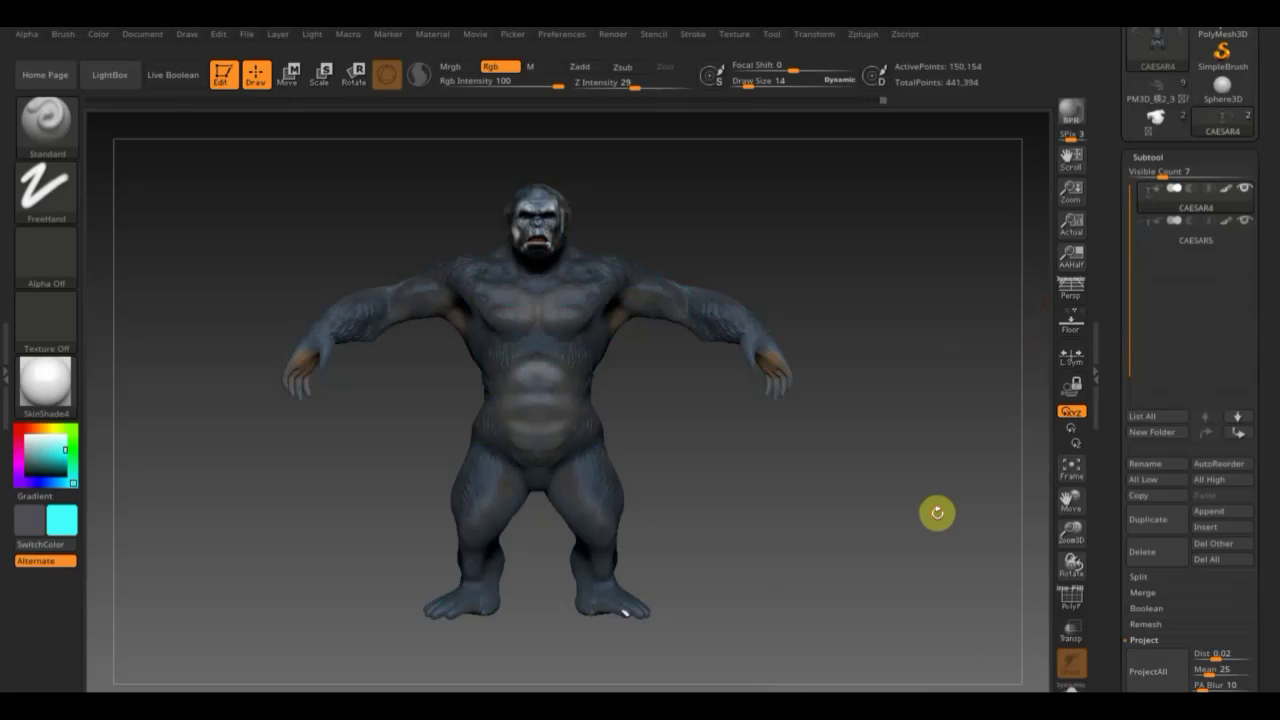
{"action": "left_click", "coordinate": [1245, 220]}
{"action": "mouse_move", "coordinate": [1196, 225]}
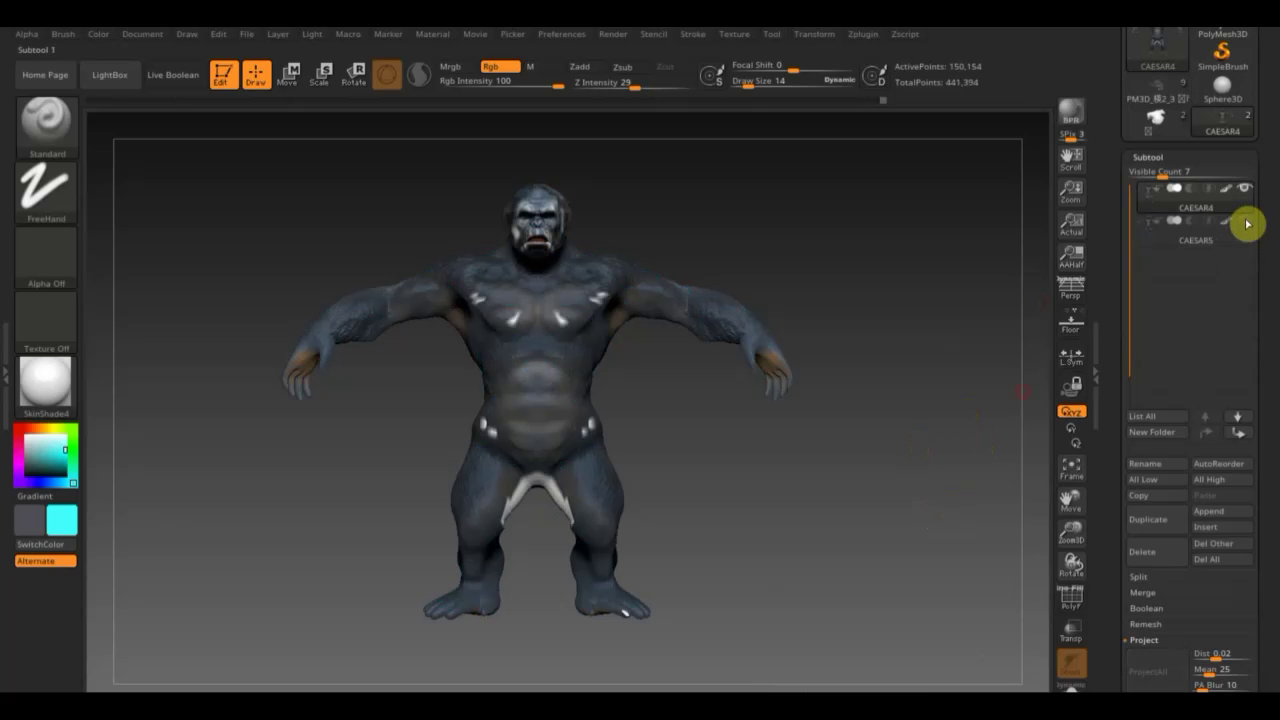
{"action": "mouse_move", "coordinate": [983, 389]}
{"action": "left_mouse_down"}
{"action": "mouse_move", "coordinate": [891, 457]}
{"action": "mouse_move", "coordinate": [934, 454]}
{"action": "mouse_move", "coordinate": [912, 451]}
{"action": "mouse_move", "coordinate": [897, 471]}
{"action": "mouse_move", "coordinate": [886, 534]}
{"action": "mouse_move", "coordinate": [837, 440]}
{"action": "mouse_move", "coordinate": [851, 423]}
{"action": "mouse_move", "coordinate": [843, 446]}
{"action": "mouse_move", "coordinate": [803, 363]}
{"action": "mouse_move", "coordinate": [889, 443]}
{"action": "left_mouse_up"}
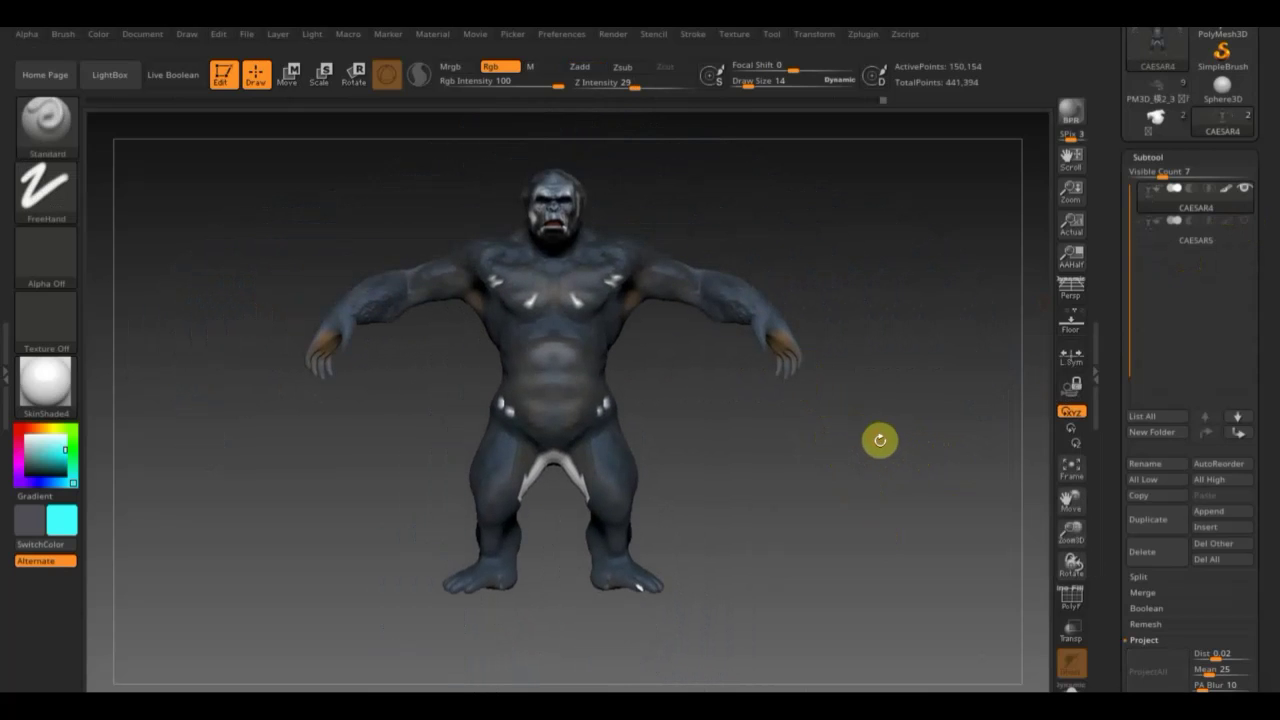
{"action": "key", "text": "ctrl"}
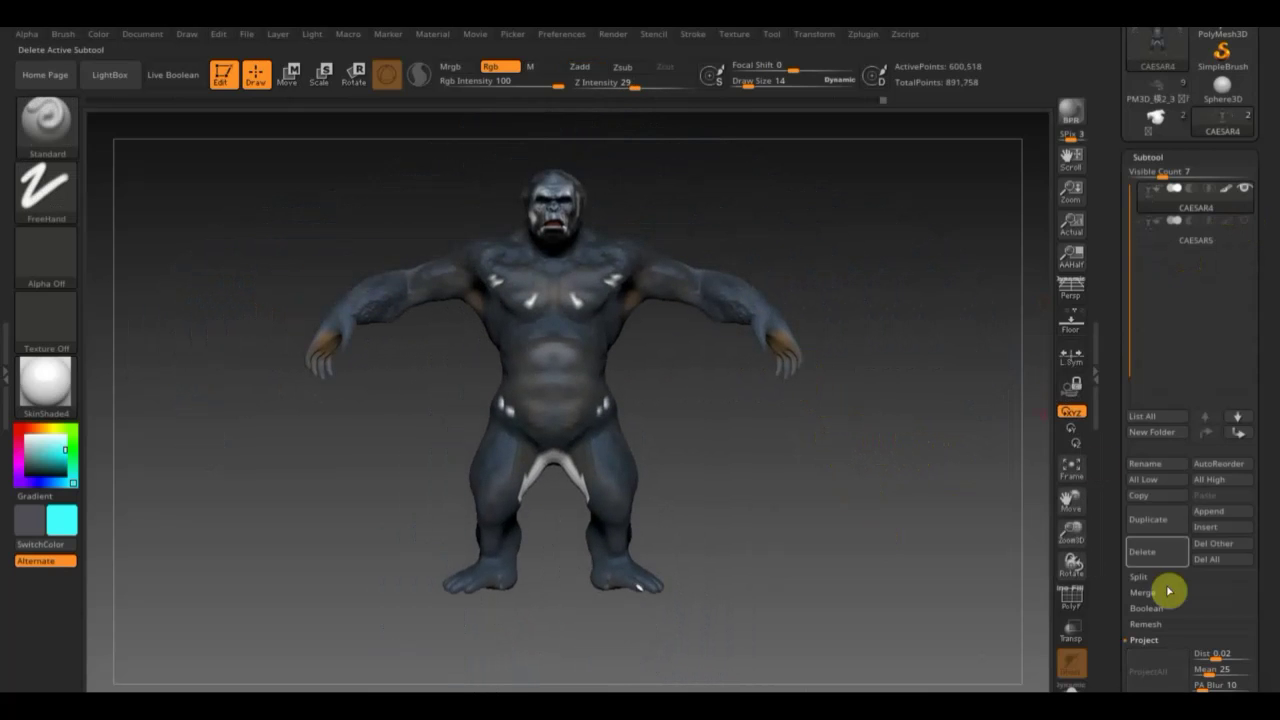
Toggle CAESAR5's visibility, click All Low, and sample the dark leg colour with C.
{"action": "left_click", "coordinate": [1245, 222]}
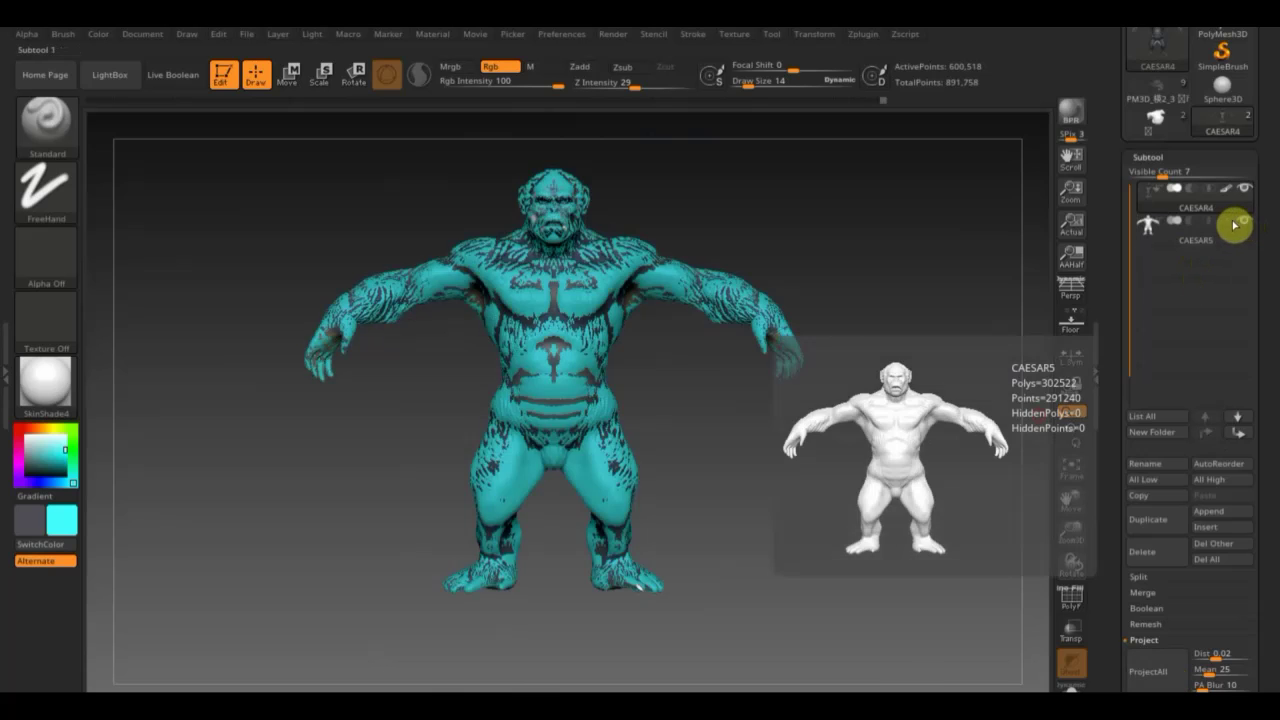
{"action": "left_click", "coordinate": [1245, 222]}
{"action": "left_click", "coordinate": [1148, 672]}
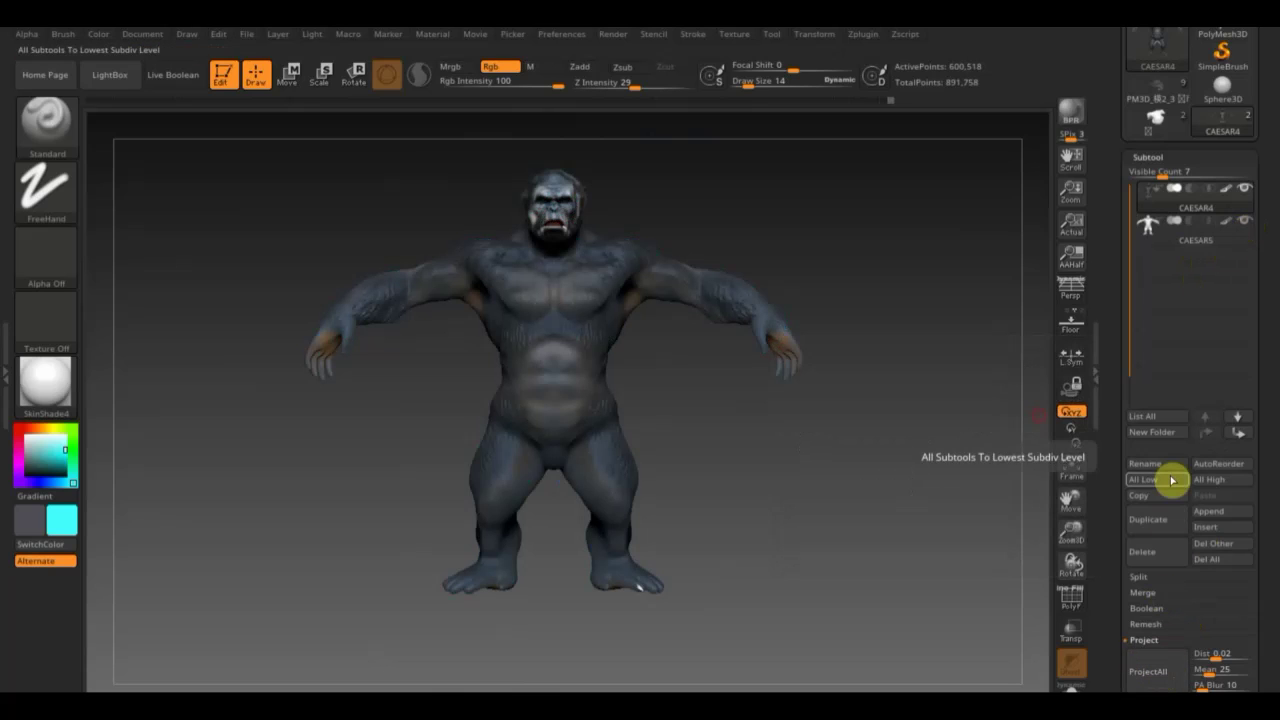
{"action": "left_click", "coordinate": [1243, 218]}
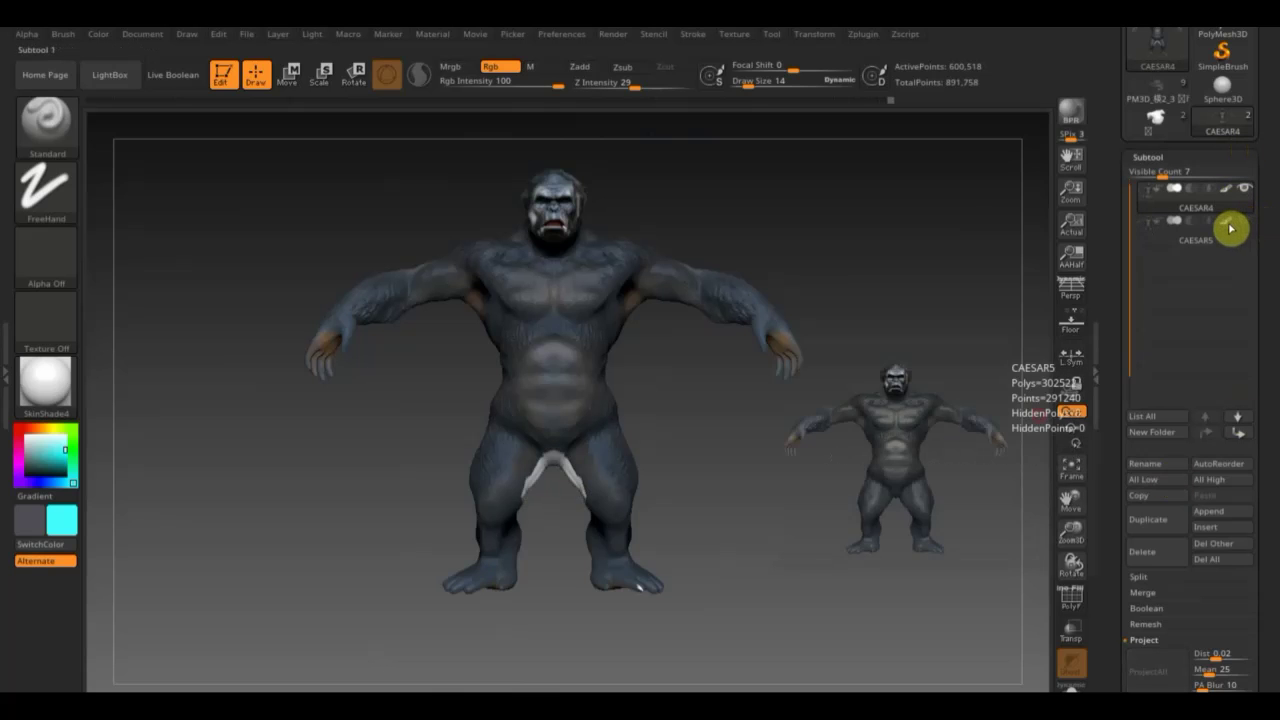
{"action": "mouse_move", "coordinate": [850, 457]}
{"action": "left_mouse_down"}
{"action": "mouse_move", "coordinate": [891, 460]}
{"action": "mouse_move", "coordinate": [851, 431]}
{"action": "mouse_move", "coordinate": [861, 451]}
{"action": "mouse_move", "coordinate": [826, 526]}
{"action": "mouse_move", "coordinate": [807, 370]}
{"action": "mouse_move", "coordinate": [703, 417]}
{"action": "mouse_move", "coordinate": [723, 429]}
{"action": "left_mouse_up"}
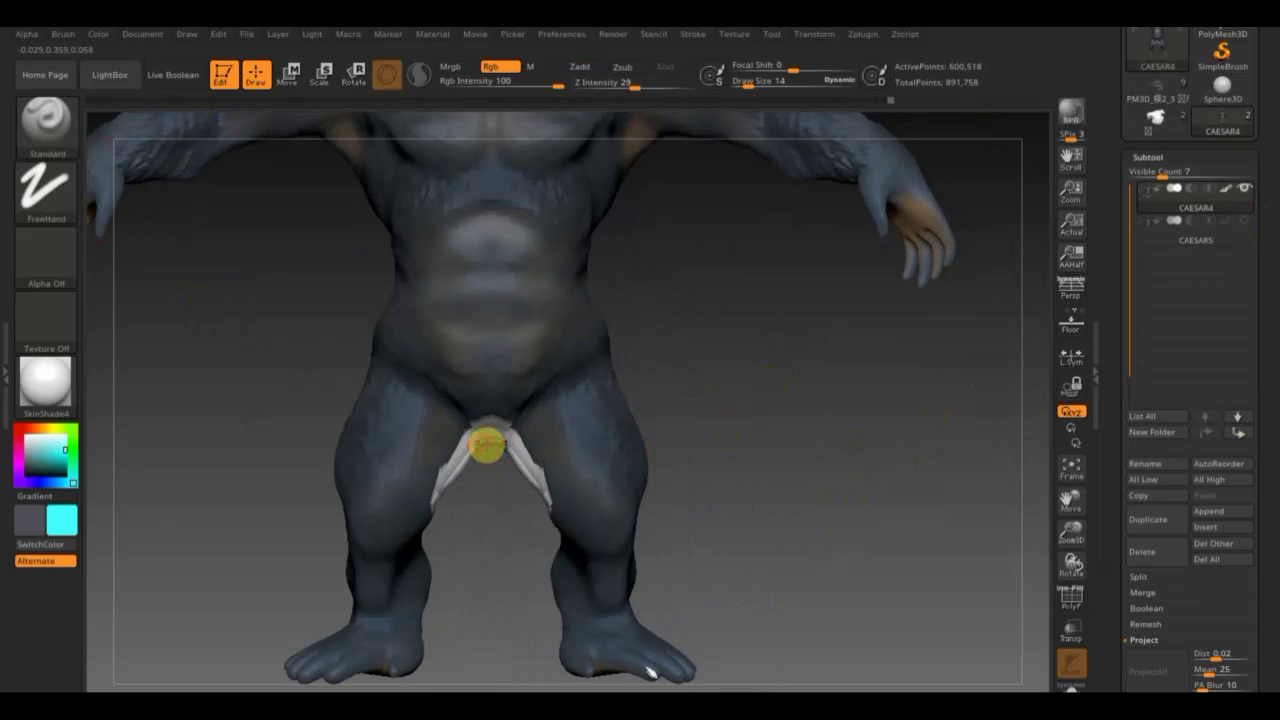
{"action": "key", "text": "c"}
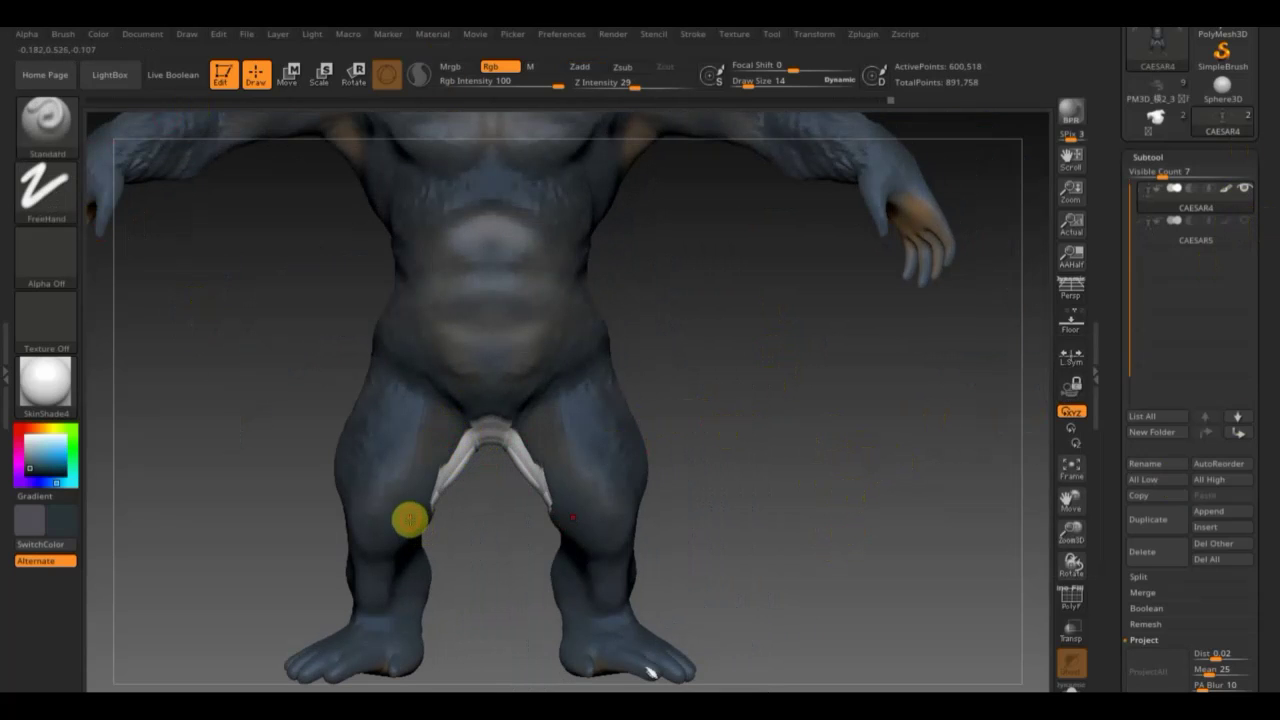
Stamp dark fur texture over the white loincloth using alpha df36aad1b0163 and DragRect stroke.
{"action": "left_click", "coordinate": [52, 259]}
{"action": "left_click", "coordinate": [457, 270]}
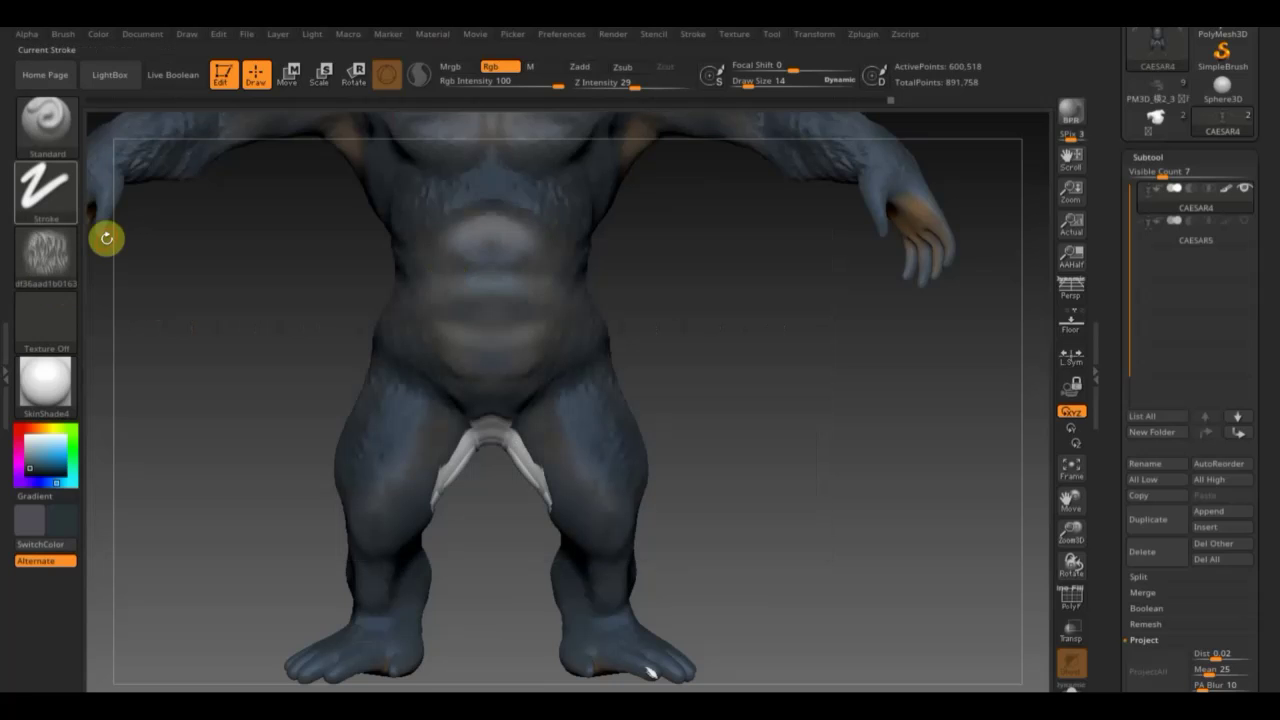
{"action": "left_click", "coordinate": [40, 208]}
{"action": "left_click", "coordinate": [195, 222]}
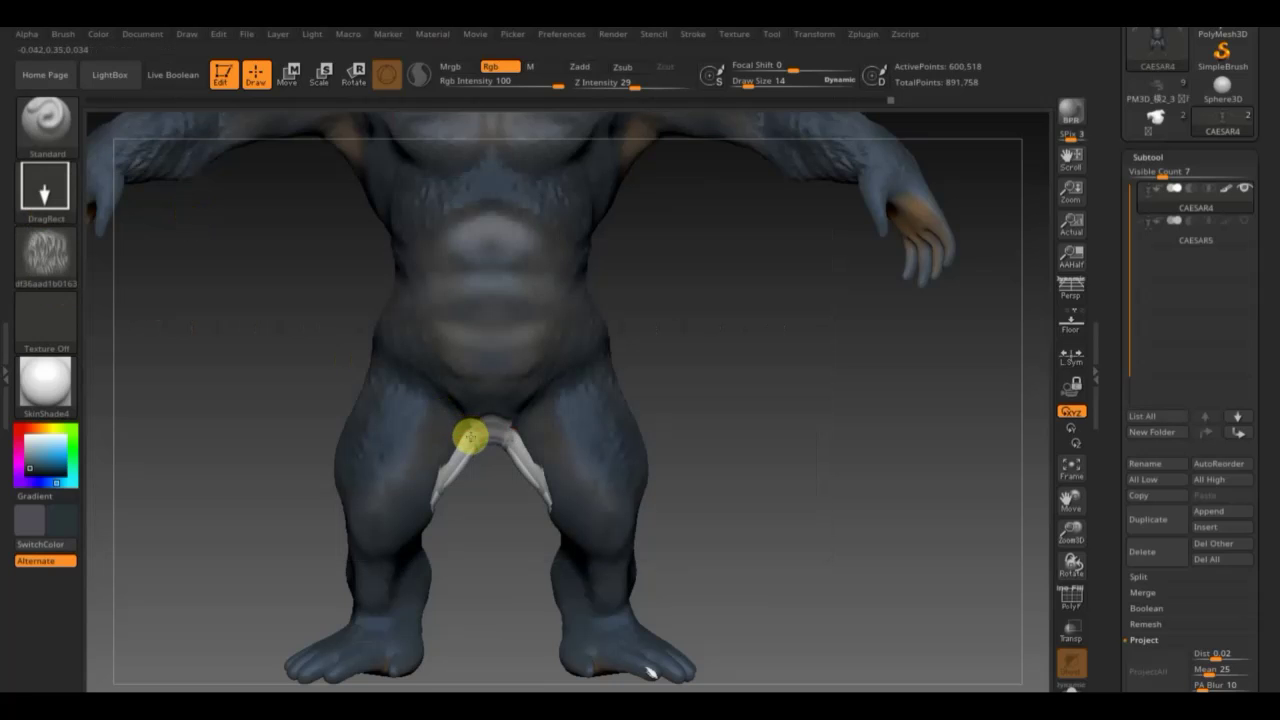
{"action": "left_click_drag", "start_coordinate": [471, 437], "coordinate": [449, 515]}
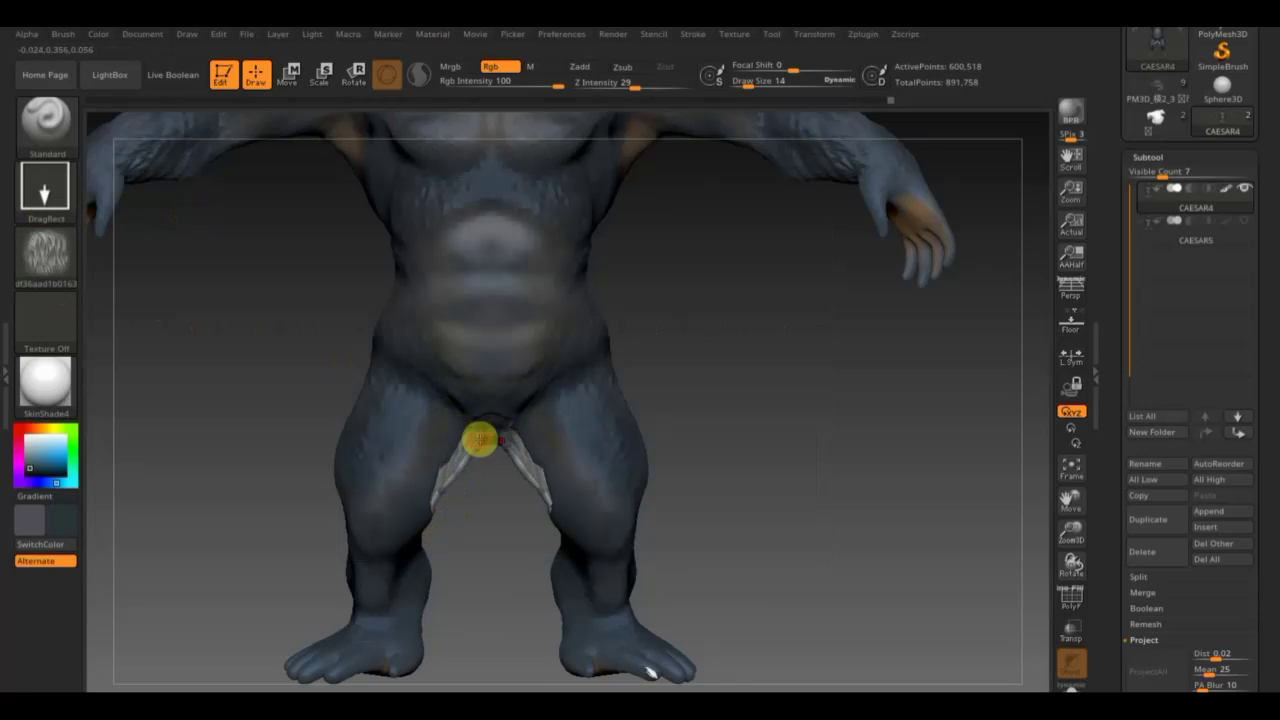
{"action": "mouse_move", "coordinate": [727, 439]}
{"action": "left_mouse_down"}
{"action": "mouse_move", "coordinate": [794, 406]}
{"action": "mouse_move", "coordinate": [722, 386]}
{"action": "left_mouse_up"}
{"action": "left_click_drag", "start_coordinate": [508, 449], "coordinate": [446, 449]}
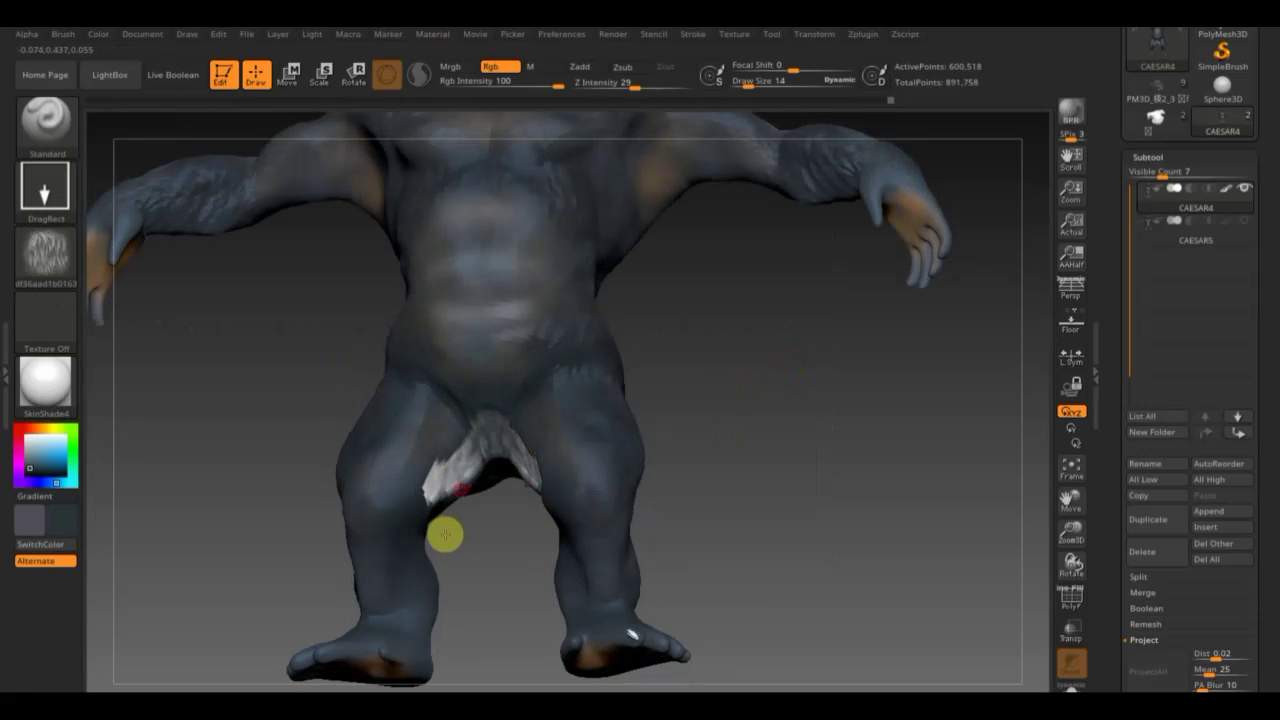
Restore FreeHand stroke with Alpha Off and Shift-smooth the crotch until the white patch is gone.
{"action": "left_click", "coordinate": [44, 183]}
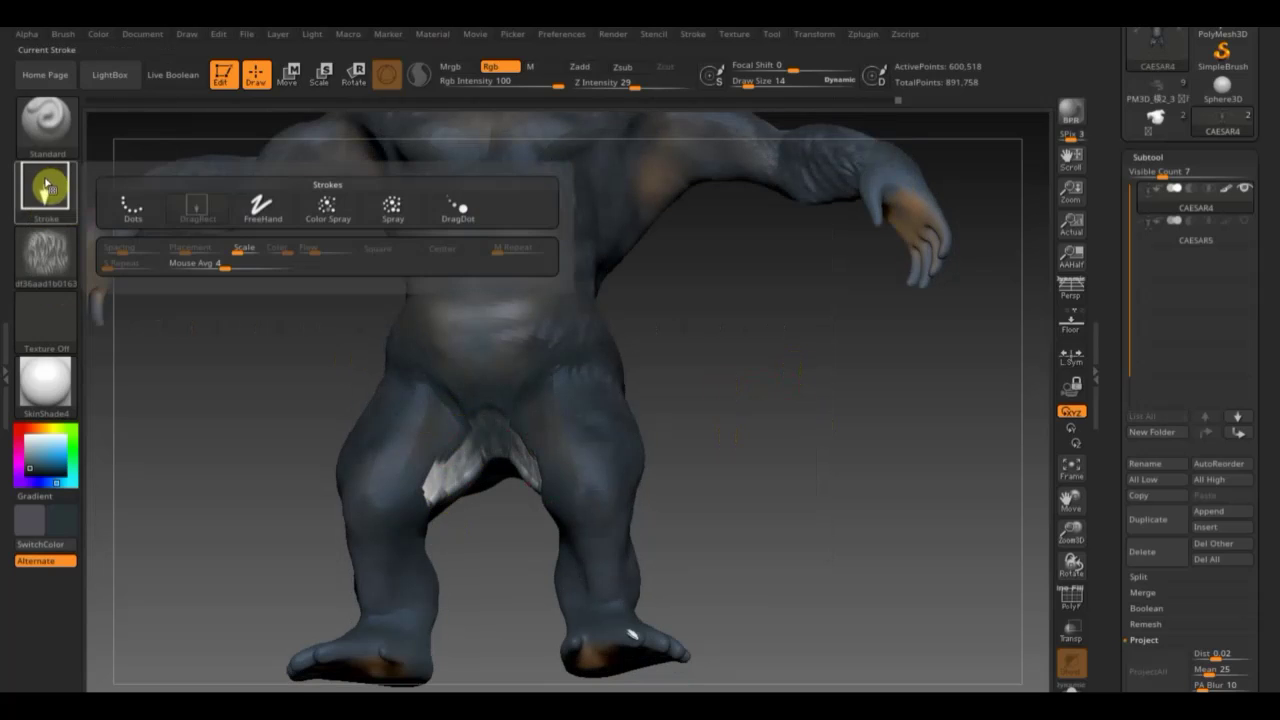
{"action": "left_click", "coordinate": [266, 210]}
{"action": "left_click", "coordinate": [45, 255]}
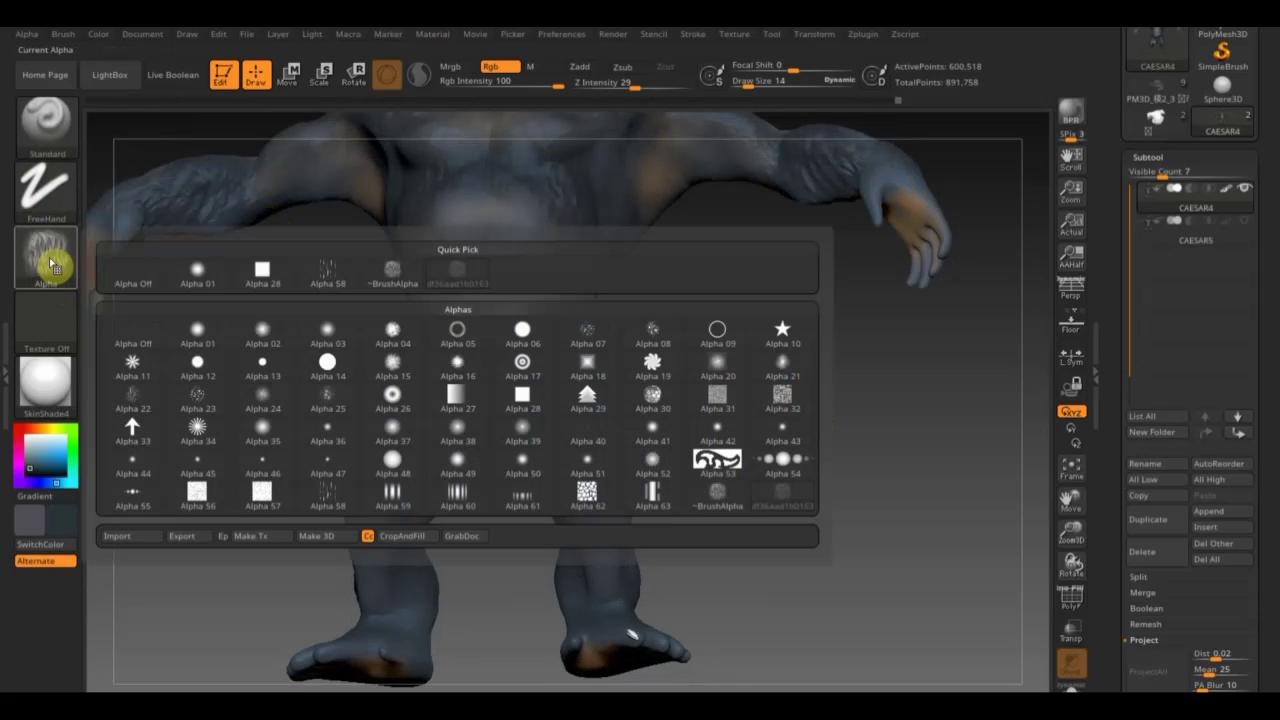
{"action": "left_click", "coordinate": [143, 274]}
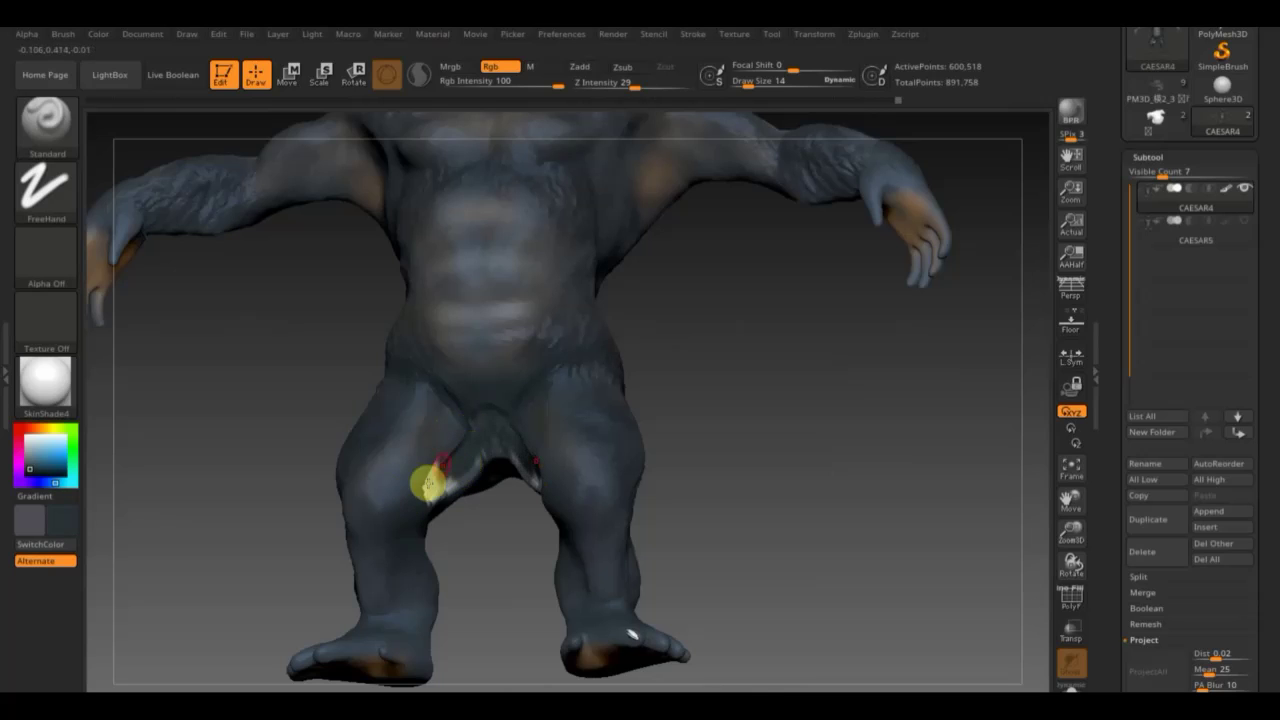
{"action": "left_click_drag", "start_coordinate": [450, 451], "coordinate": [446, 487], "text": "shift"}
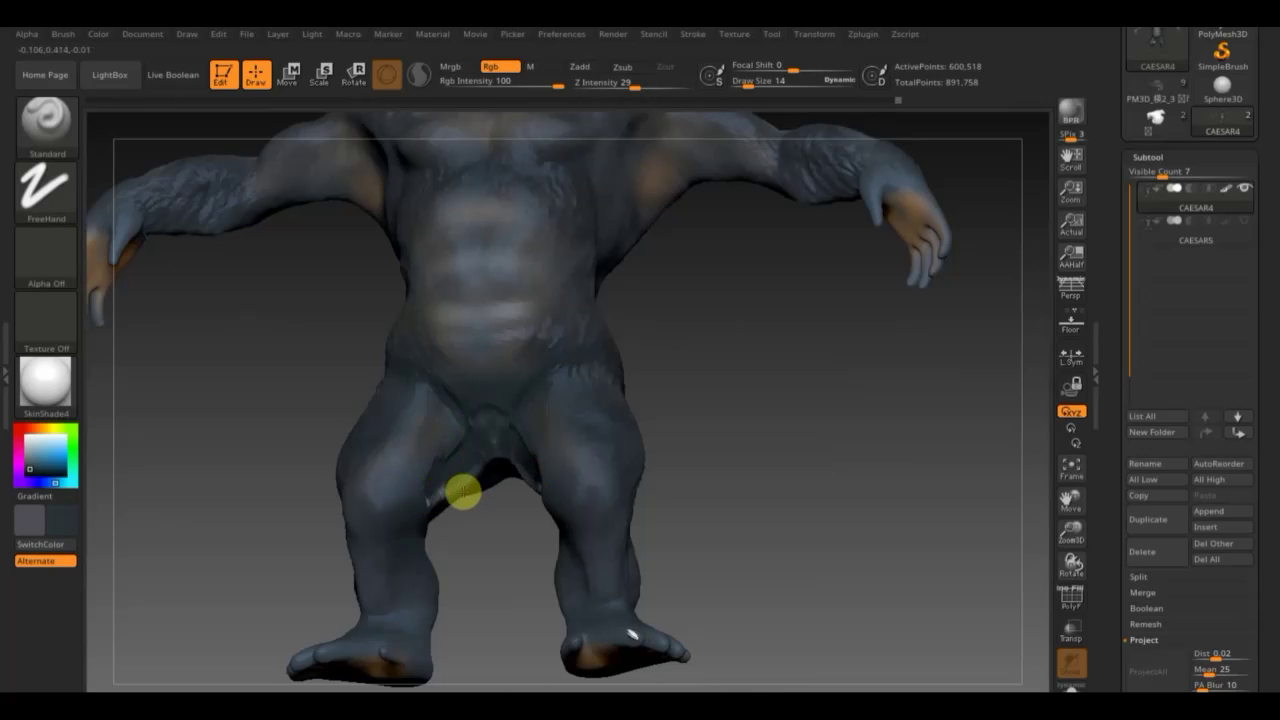
{"action": "key", "text": "shift"}
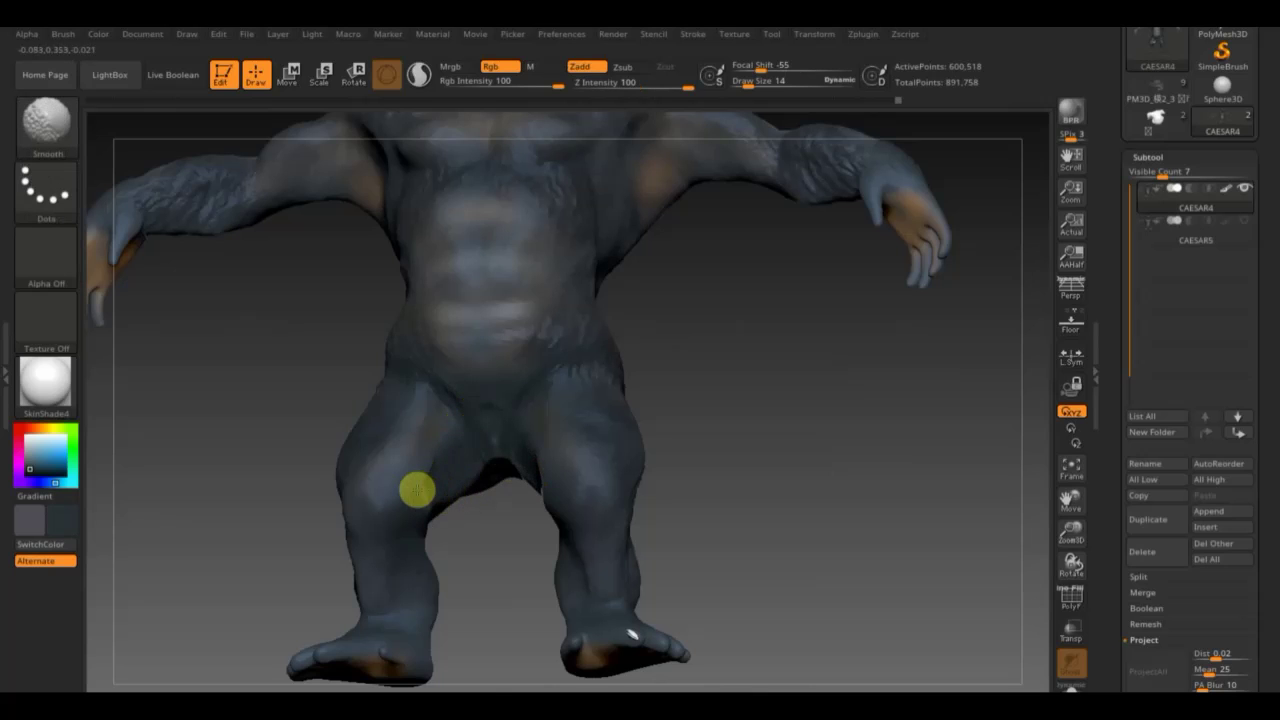
{"action": "left_click_drag", "start_coordinate": [505, 530], "coordinate": [528, 566]}
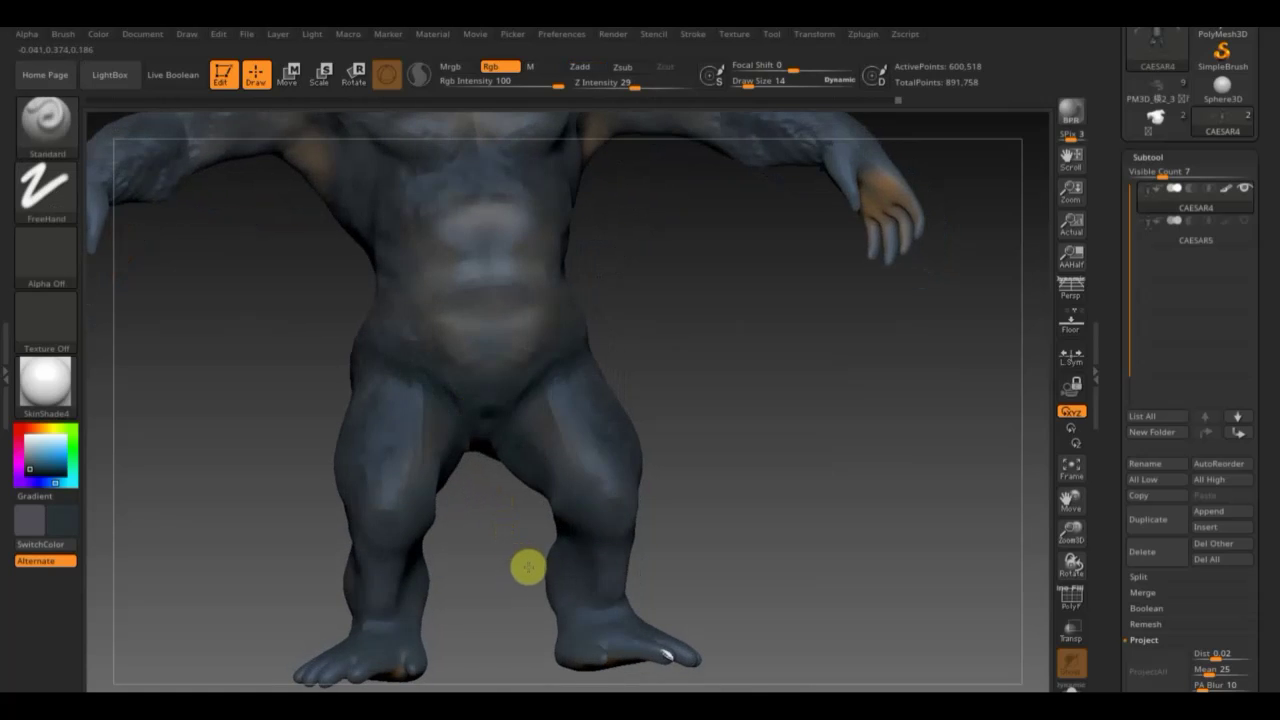
{"action": "mouse_move", "coordinate": [754, 474]}
{"action": "left_mouse_down"}
{"action": "mouse_move", "coordinate": [617, 466]}
{"action": "mouse_move", "coordinate": [731, 406]}
{"action": "mouse_move", "coordinate": [506, 443]}
{"action": "mouse_move", "coordinate": [703, 489]}
{"action": "mouse_move", "coordinate": [749, 451]}
{"action": "mouse_move", "coordinate": [749, 434]}
{"action": "left_mouse_up"}
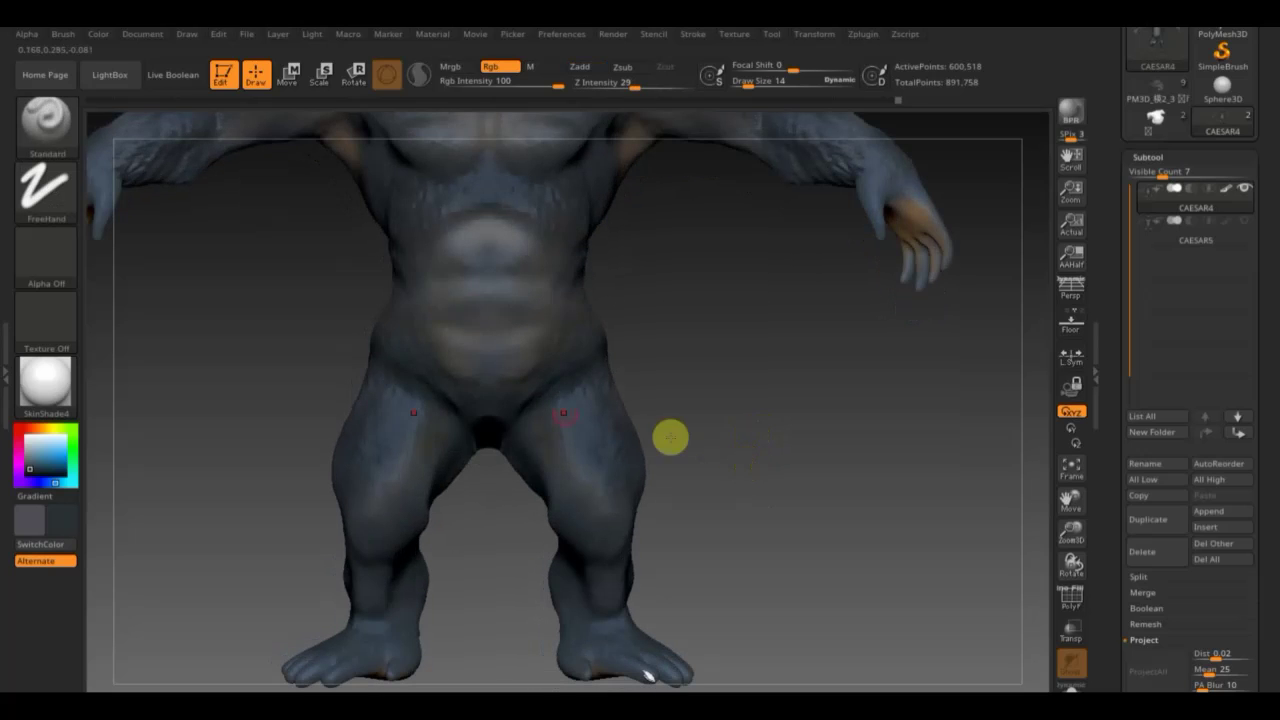
{"action": "left_click", "coordinate": [62, 133]}
Switch to ClayBuildup at Draw Size 36 and Shift-smooth across the crotch.
{"action": "left_click", "coordinate": [171, 134]}
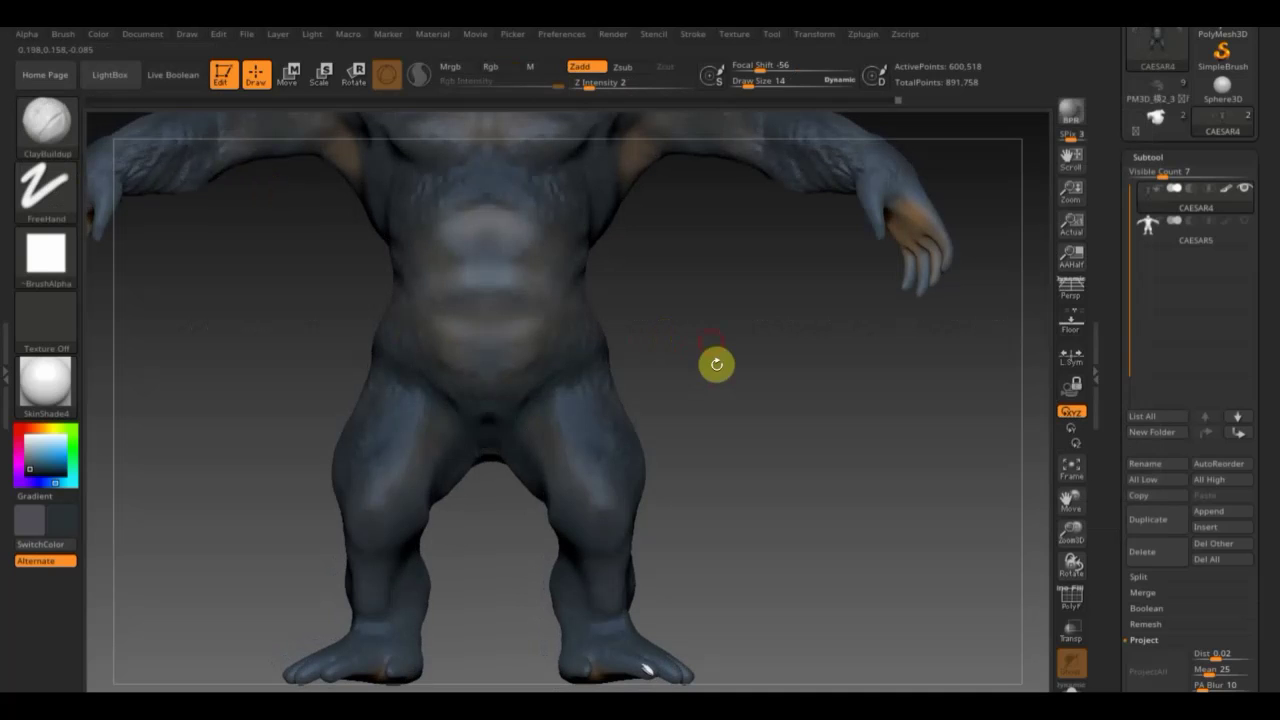
{"action": "left_click_drag", "start_coordinate": [748, 80], "coordinate": [757, 85]}
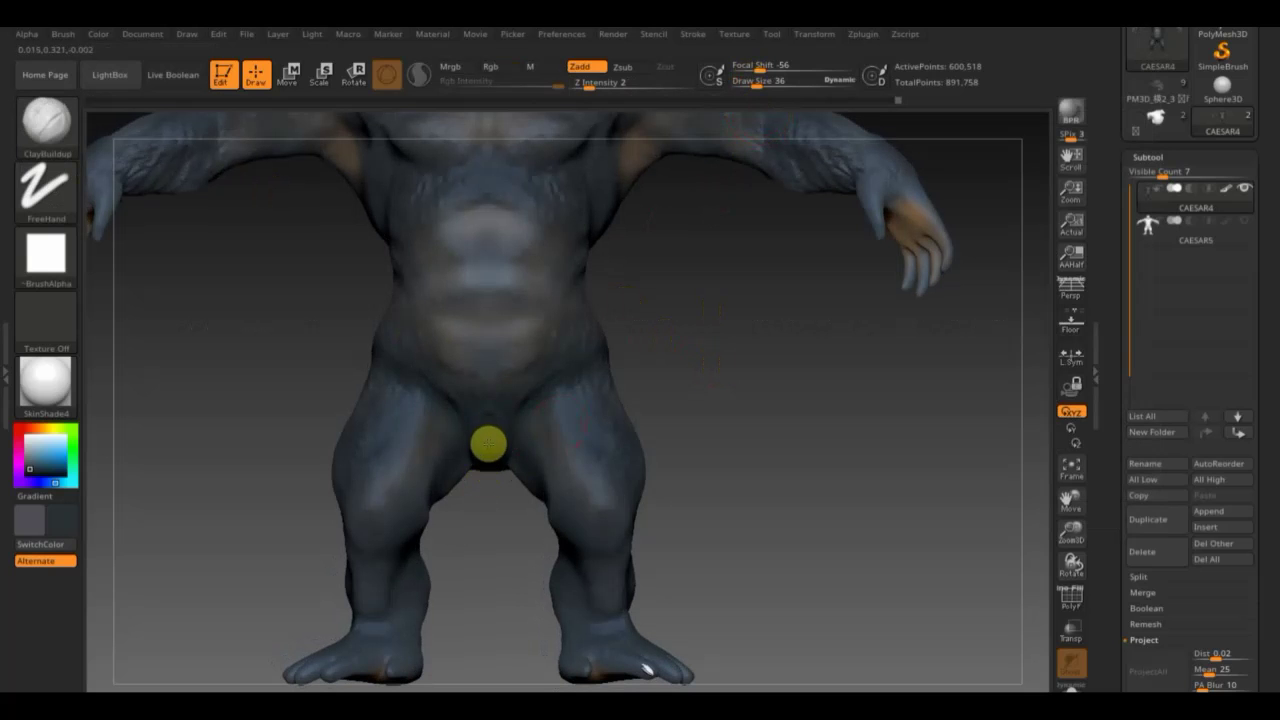
{"action": "key", "text": "shift"}
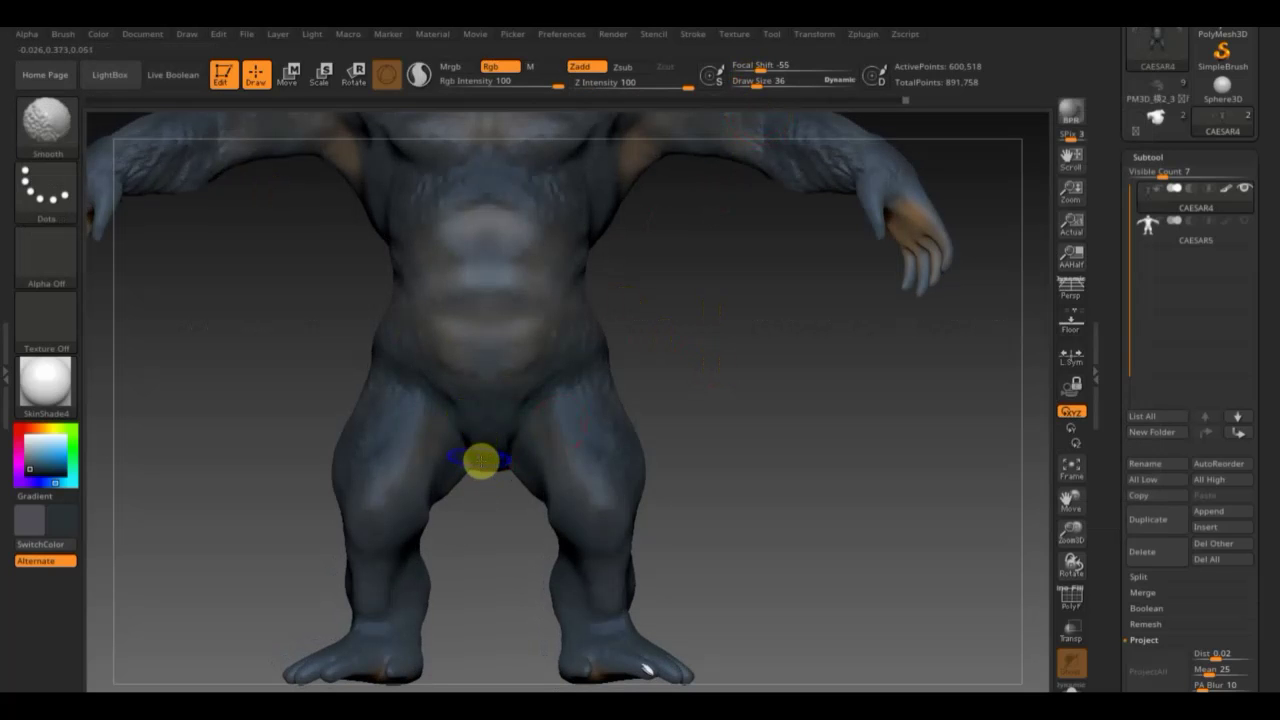
{"action": "left_click_drag", "start_coordinate": [456, 433], "coordinate": [509, 500], "text": "shift"}
{"action": "mouse_move", "coordinate": [706, 414]}
{"action": "left_mouse_down"}
{"action": "mouse_move", "coordinate": [746, 451]}
{"action": "mouse_move", "coordinate": [716, 425]}
{"action": "mouse_move", "coordinate": [729, 366]}
{"action": "mouse_move", "coordinate": [765, 607]}
{"action": "mouse_move", "coordinate": [740, 526]}
{"action": "left_mouse_up"}
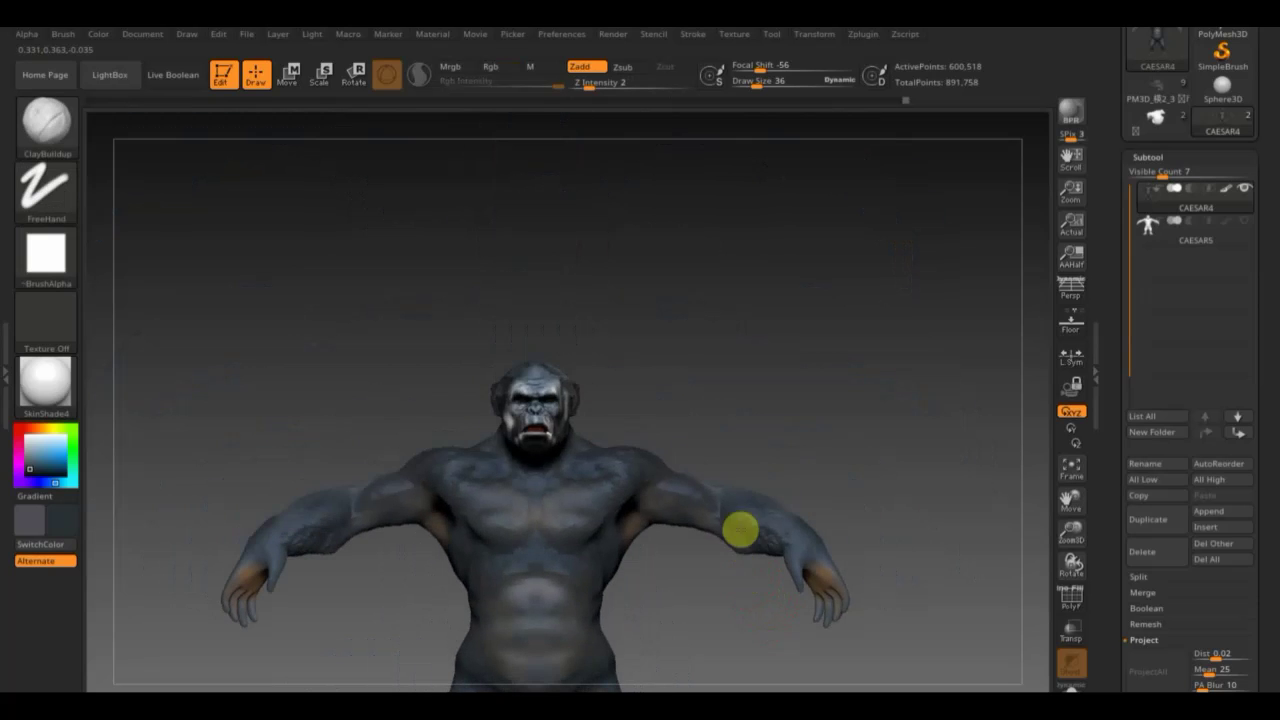
Zoom in on the gorilla's head and set Draw Size to 9.
{"action": "mouse_move", "coordinate": [797, 474]}
{"action": "left_mouse_down", "text": "alt"}
{"action": "mouse_move", "coordinate": [791, 423]}
{"action": "mouse_move", "coordinate": [753, 372]}
{"action": "mouse_move", "coordinate": [774, 671]}
{"action": "left_mouse_up", "text": "alt"}
{"action": "mouse_move", "coordinate": [783, 471]}
{"action": "left_mouse_down"}
{"action": "mouse_move", "coordinate": [809, 383]}
{"action": "mouse_move", "coordinate": [820, 449]}
{"action": "mouse_move", "coordinate": [851, 374]}
{"action": "mouse_move", "coordinate": [780, 414]}
{"action": "mouse_move", "coordinate": [809, 409]}
{"action": "left_mouse_up"}
{"action": "left_click_drag", "start_coordinate": [749, 72], "coordinate": [740, 85]}
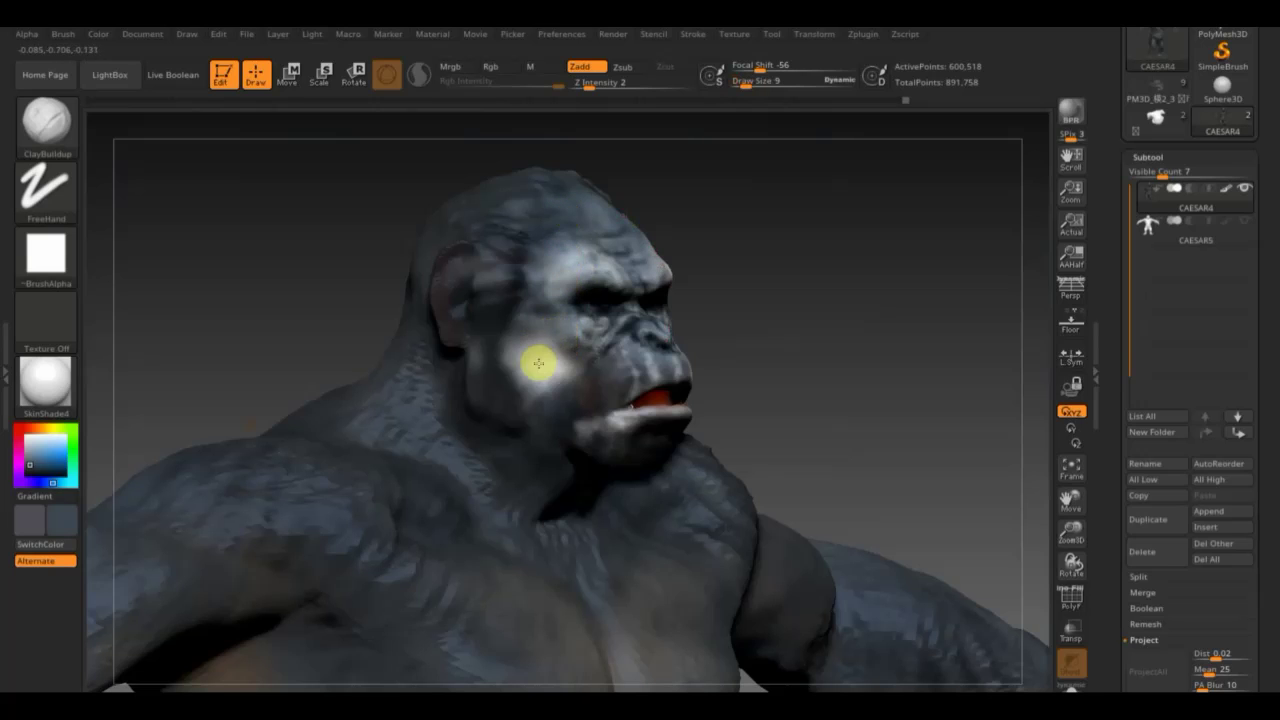
Select the Standard brush painting colour only at Rgb Intensity 36, with the face turned to front.
{"action": "left_click", "coordinate": [46, 122]}
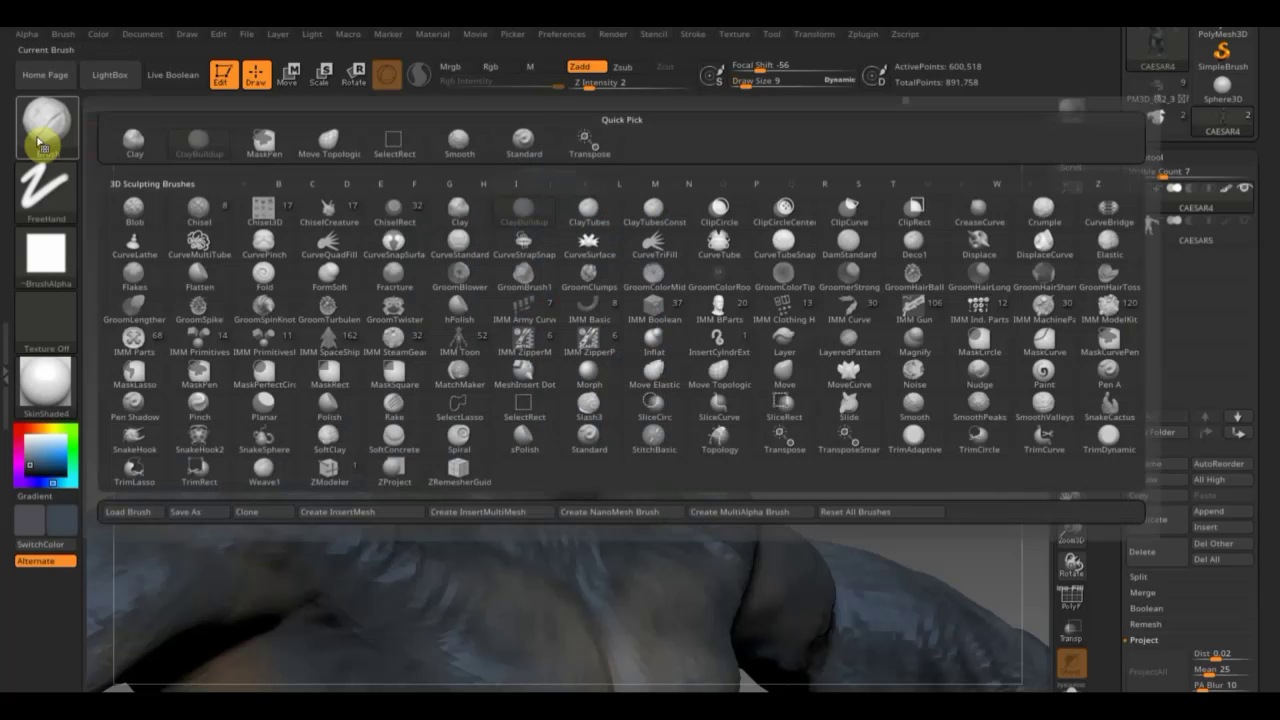
{"action": "left_click", "coordinate": [526, 148]}
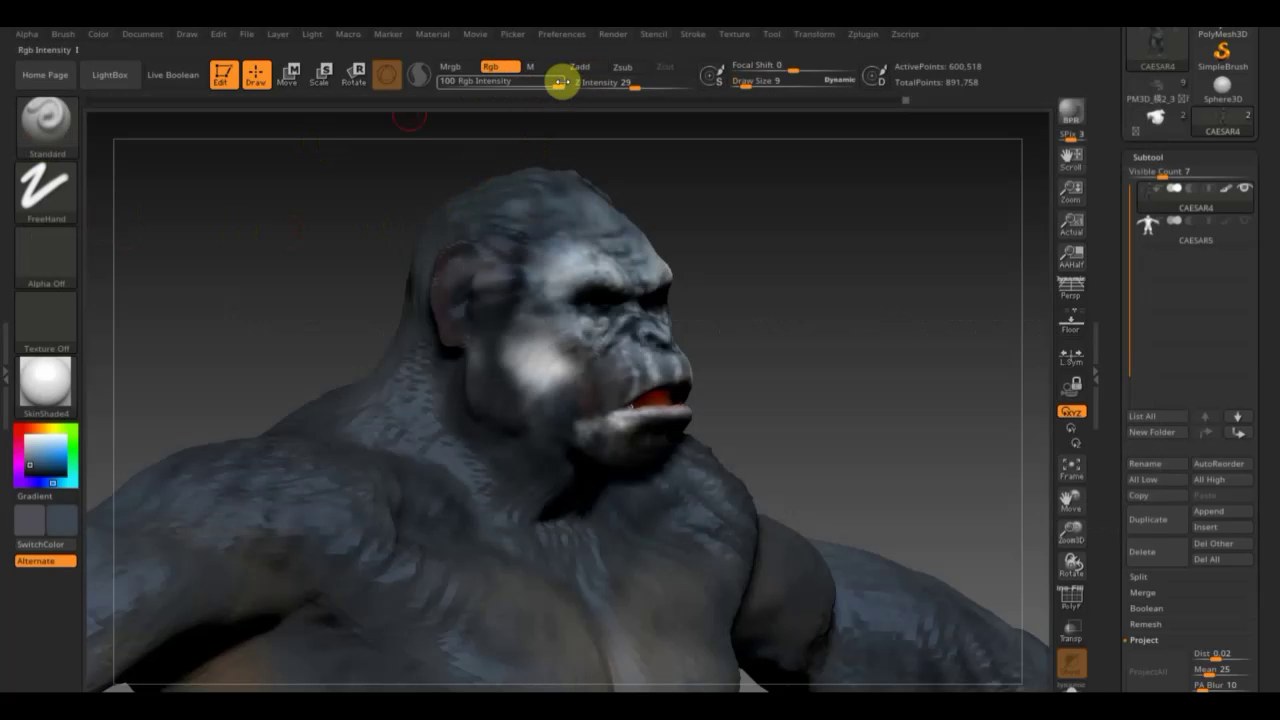
{"action": "left_click_drag", "start_coordinate": [557, 84], "coordinate": [508, 104]}
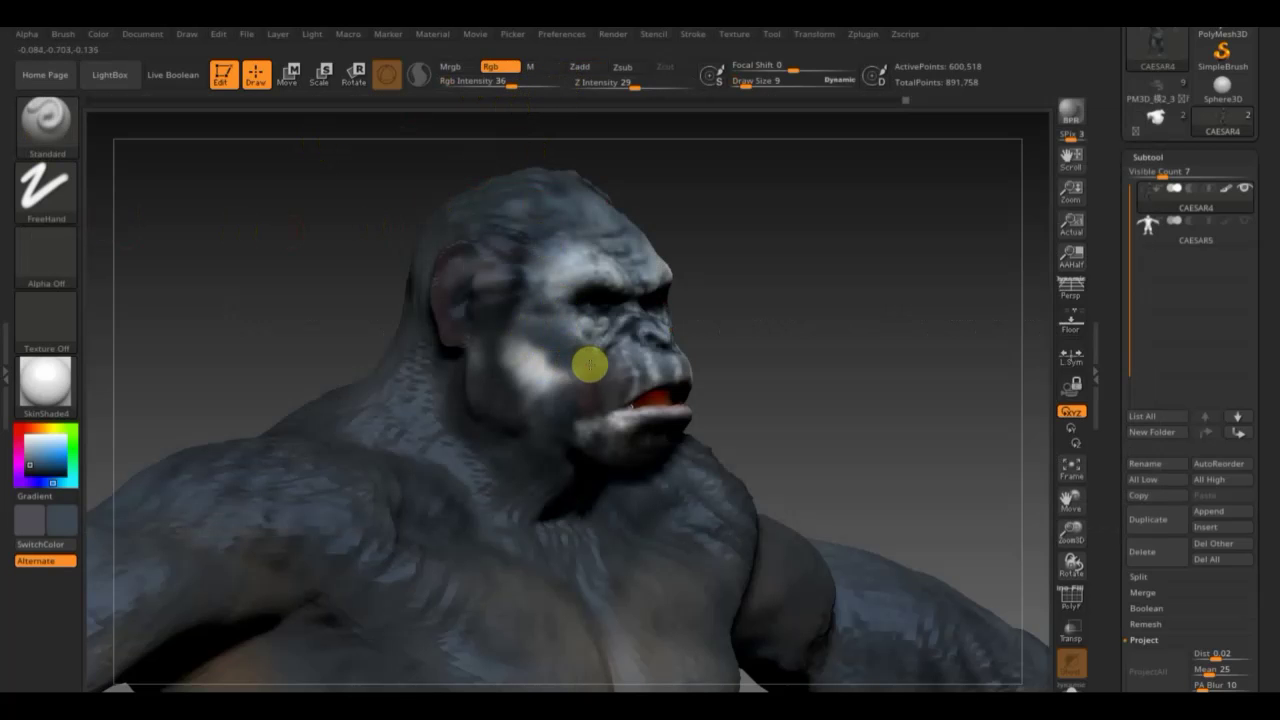
{"action": "left_click_drag", "start_coordinate": [820, 320], "coordinate": [697, 337]}
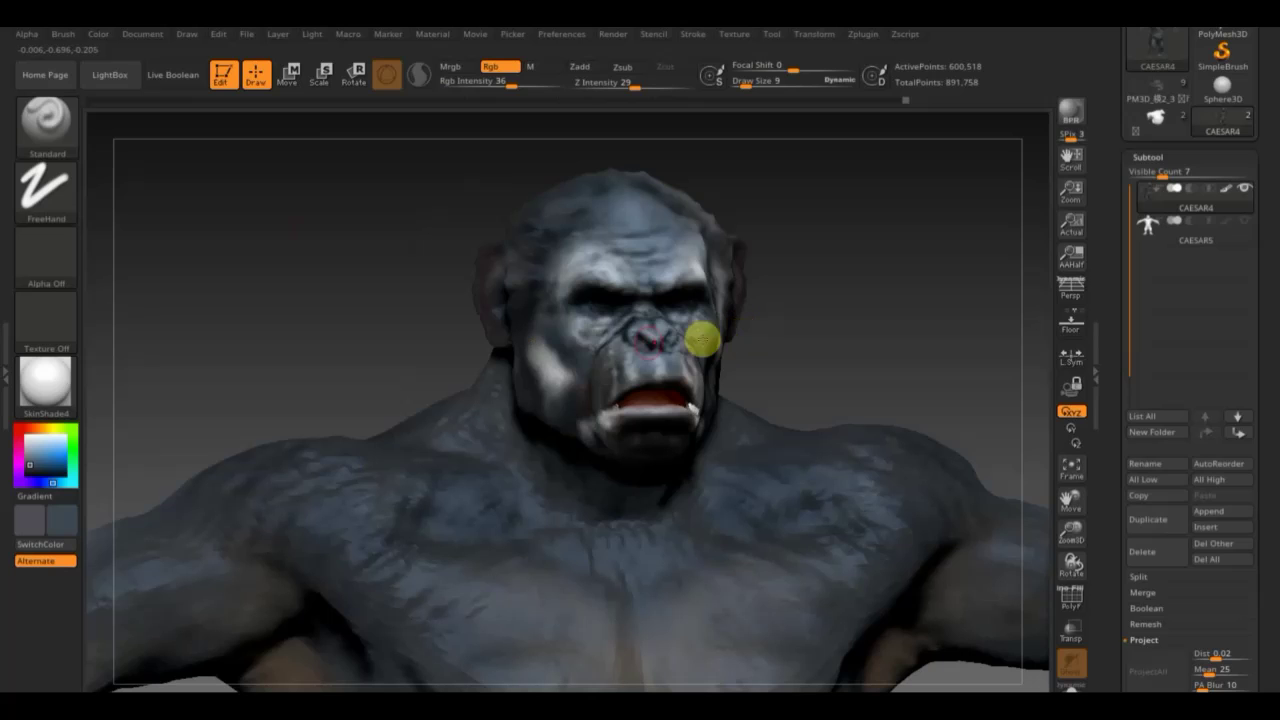
{"action": "left_click", "coordinate": [822, 303]}
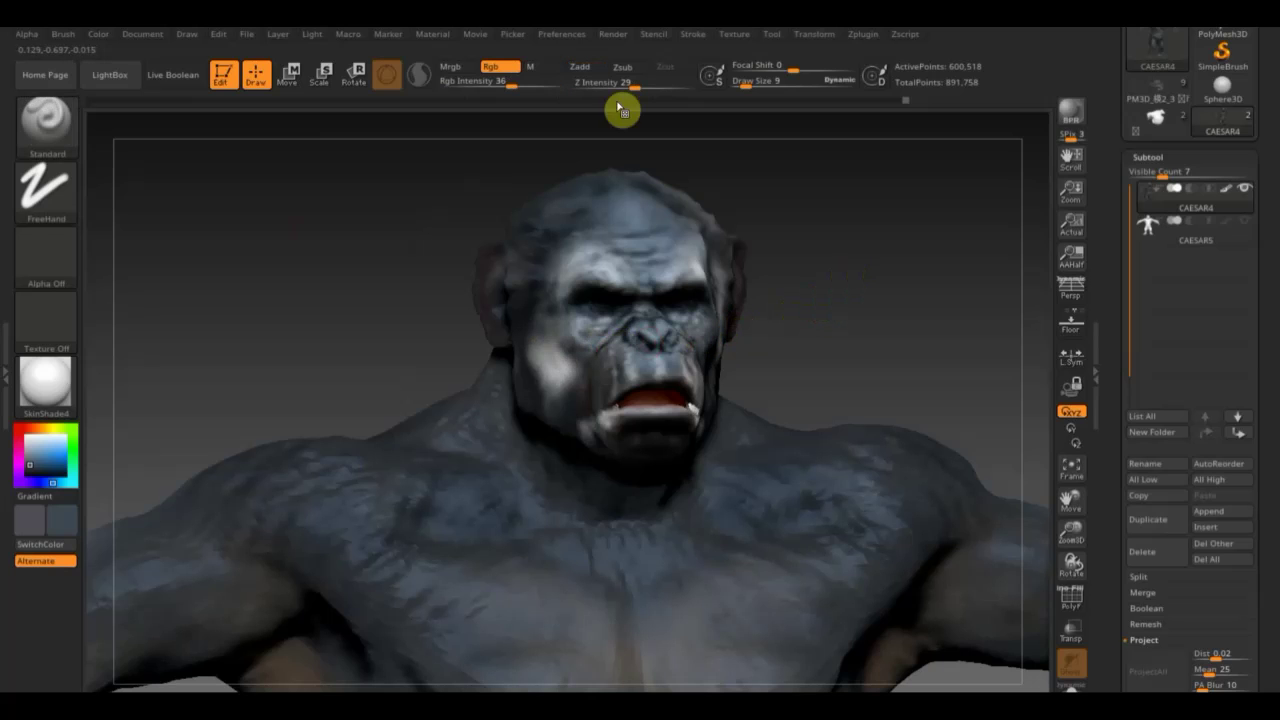
Stamp skin texture onto the cheek with a skin alpha, DragRect stroke and Rgb Intensity 100.
{"action": "left_click", "coordinate": [45, 270]}
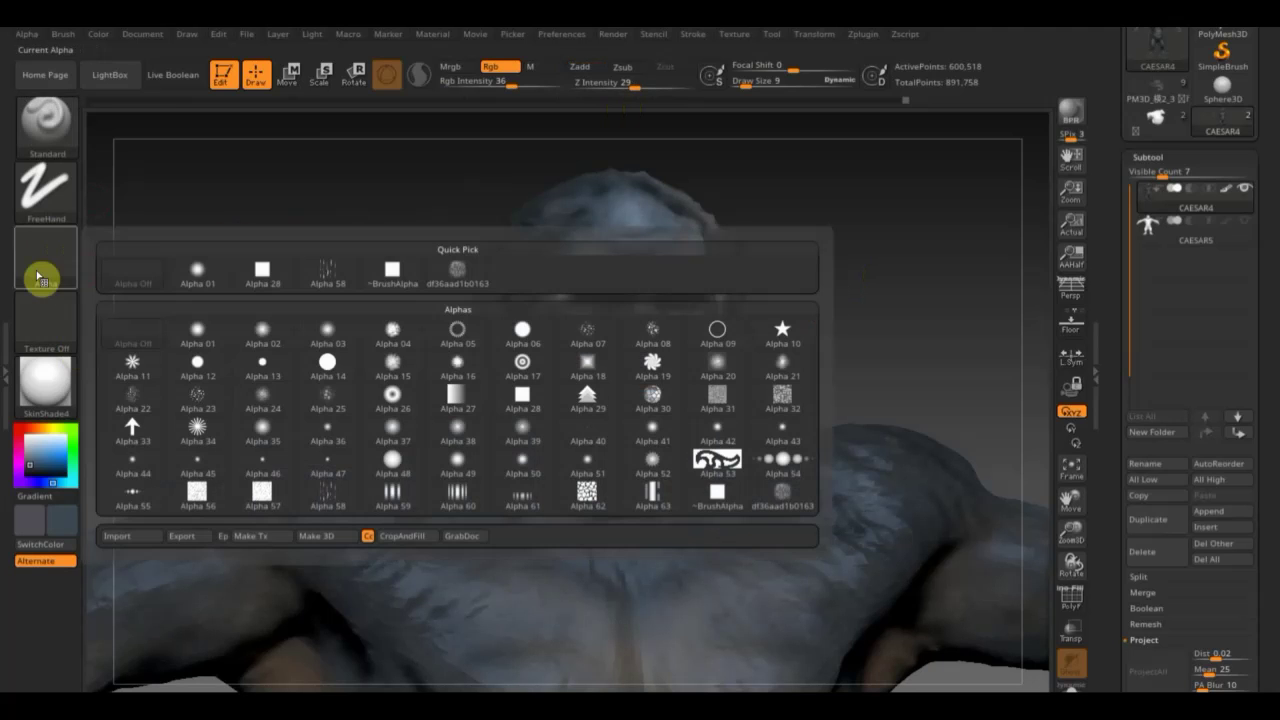
{"action": "left_click", "coordinate": [463, 274]}
{"action": "left_click", "coordinate": [45, 185]}
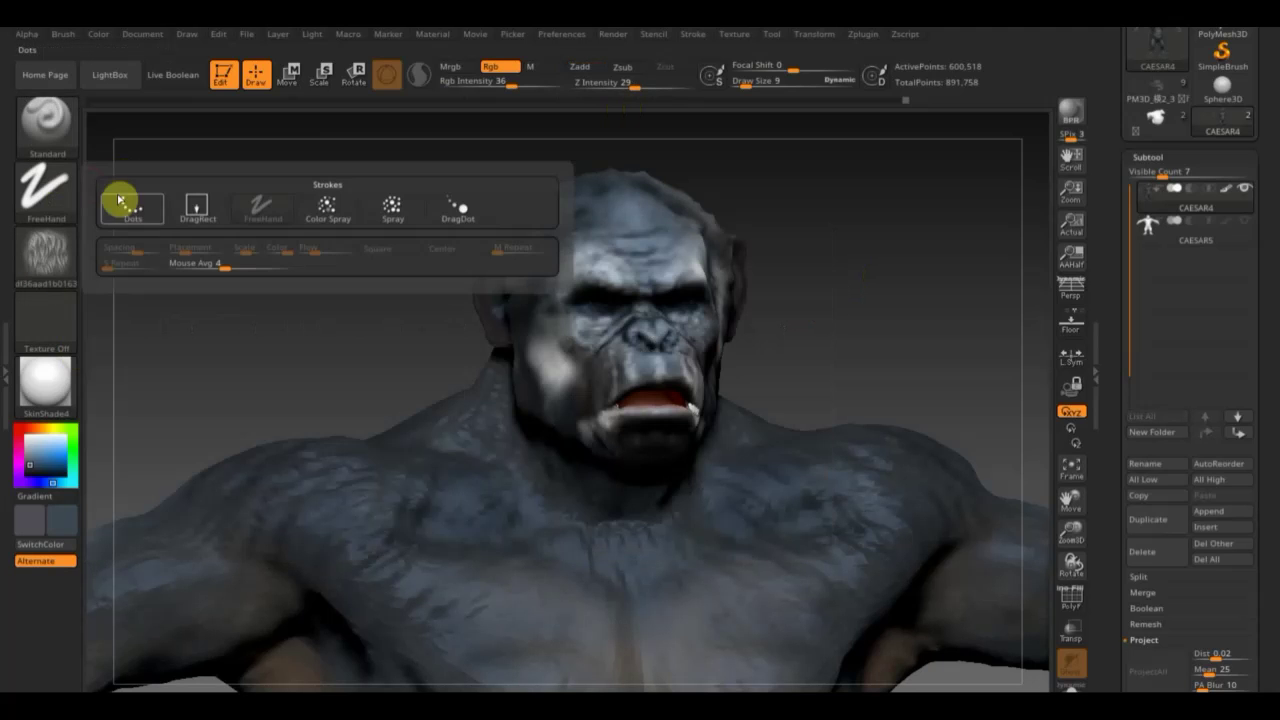
{"action": "left_click", "coordinate": [200, 208]}
{"action": "mouse_move", "coordinate": [306, 223]}
{"action": "left_mouse_down"}
{"action": "mouse_move", "coordinate": [381, 240]}
{"action": "mouse_move", "coordinate": [363, 246]}
{"action": "left_mouse_up"}
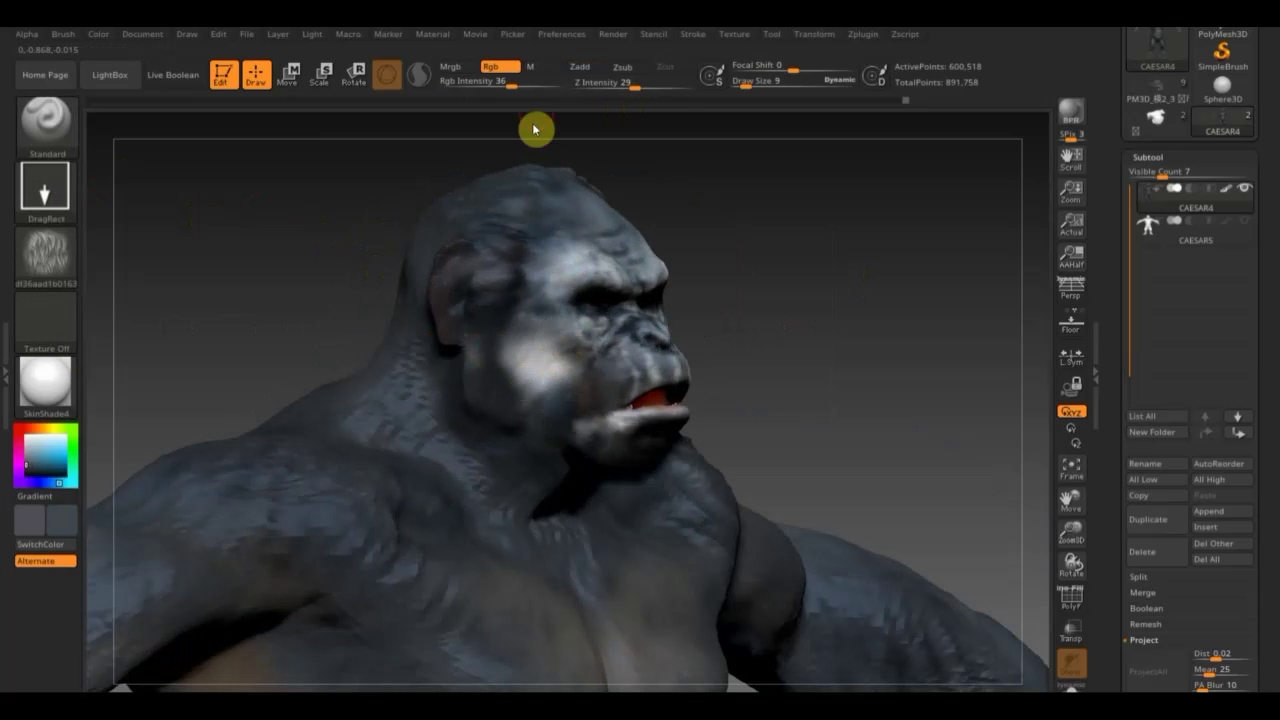
{"action": "left_click_drag", "start_coordinate": [510, 85], "coordinate": [558, 86]}
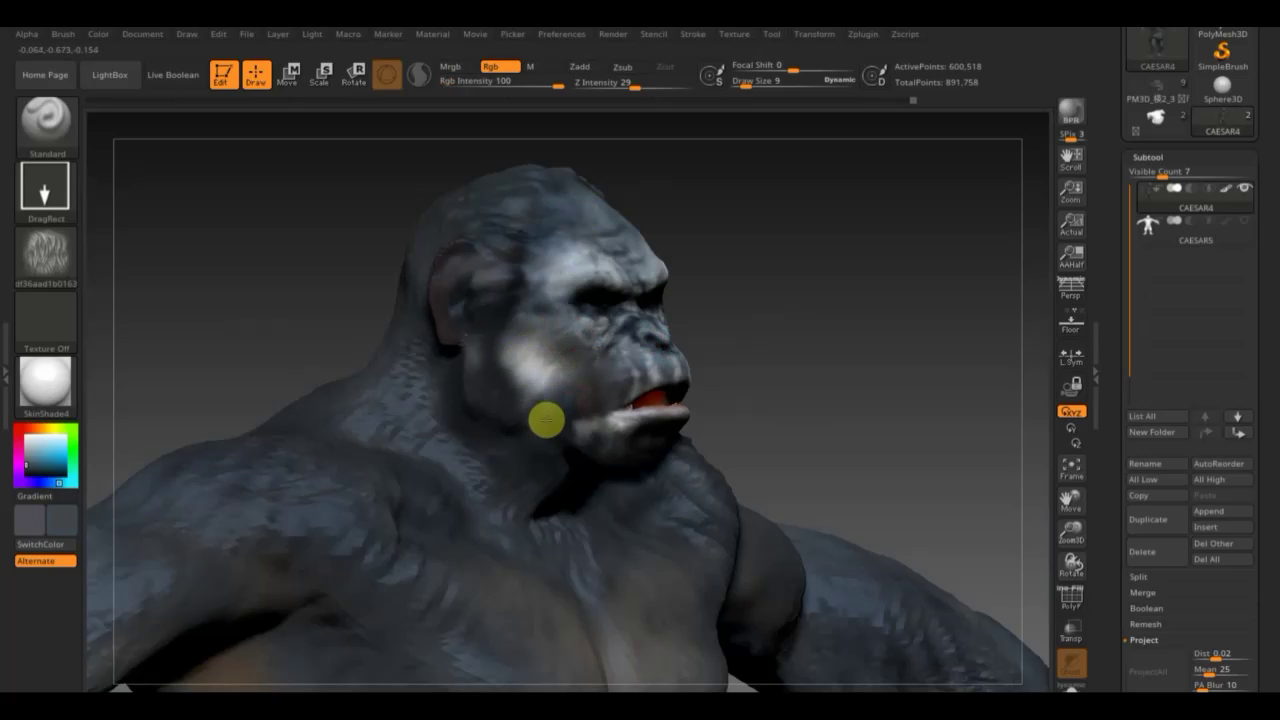
{"action": "left_click_drag", "start_coordinate": [619, 372], "coordinate": [587, 377]}
{"action": "mouse_move", "coordinate": [687, 357]}
{"action": "left_mouse_down"}
{"action": "mouse_move", "coordinate": [922, 266]}
{"action": "mouse_move", "coordinate": [748, 306]}
{"action": "mouse_move", "coordinate": [771, 428]}
{"action": "mouse_move", "coordinate": [611, 449]}
{"action": "mouse_move", "coordinate": [877, 386]}
{"action": "mouse_move", "coordinate": [763, 434]}
{"action": "mouse_move", "coordinate": [597, 444]}
{"action": "left_mouse_up"}
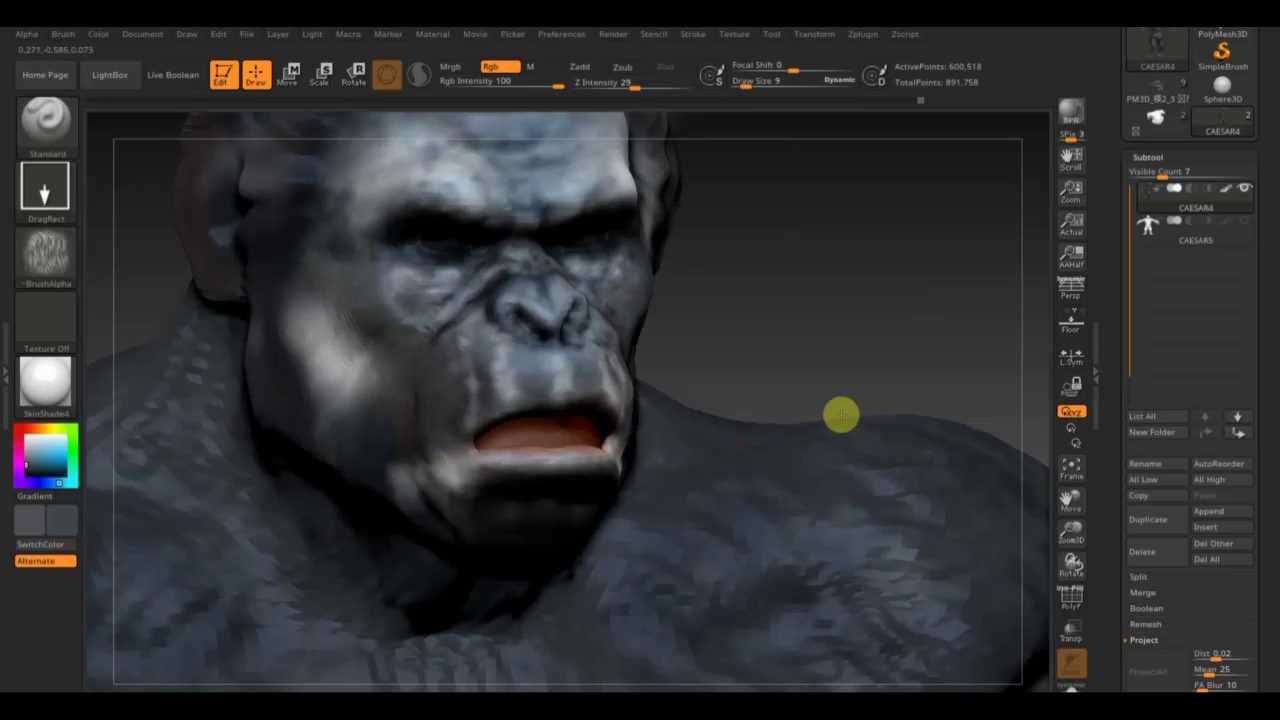
{"action": "mouse_move", "coordinate": [862, 385]}
{"action": "left_mouse_down"}
{"action": "mouse_move", "coordinate": [897, 360]}
{"action": "mouse_move", "coordinate": [834, 377]}
{"action": "mouse_move", "coordinate": [440, 314]}
{"action": "mouse_move", "coordinate": [469, 309]}
{"action": "mouse_move", "coordinate": [94, 531]}
{"action": "left_mouse_up"}
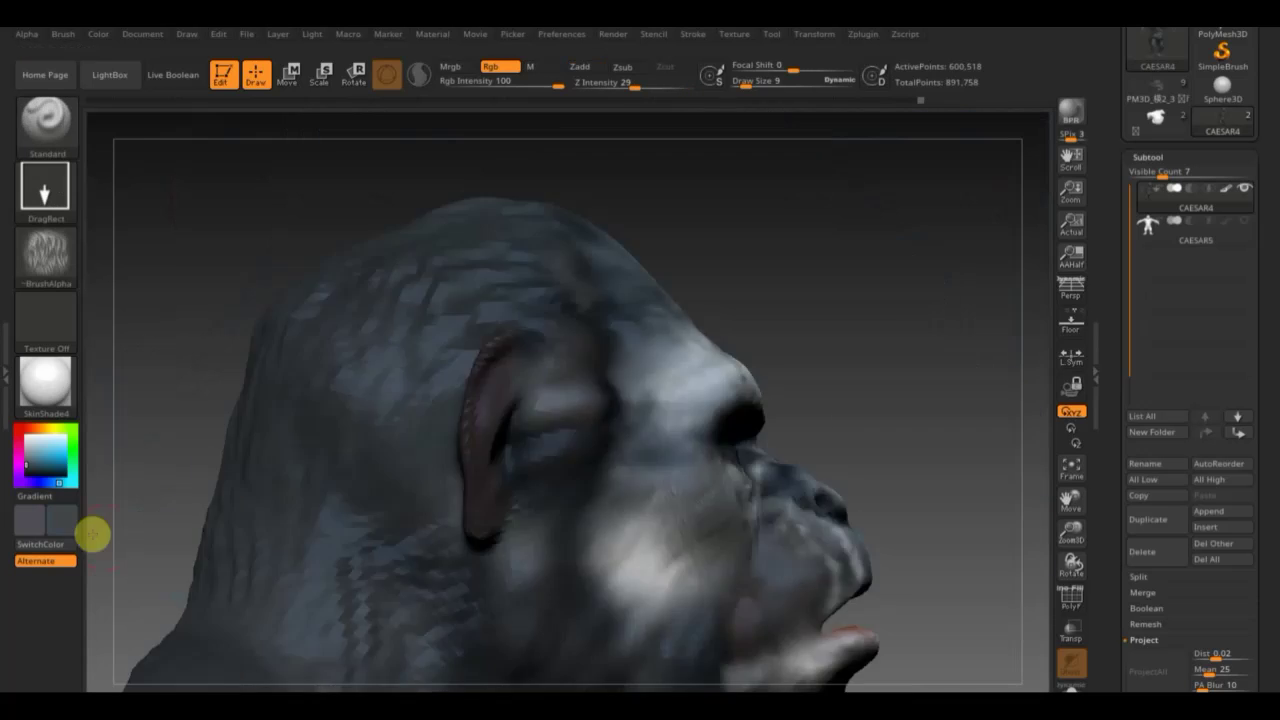
{"action": "left_click_drag", "start_coordinate": [937, 433], "coordinate": [780, 277], "text": "alt"}
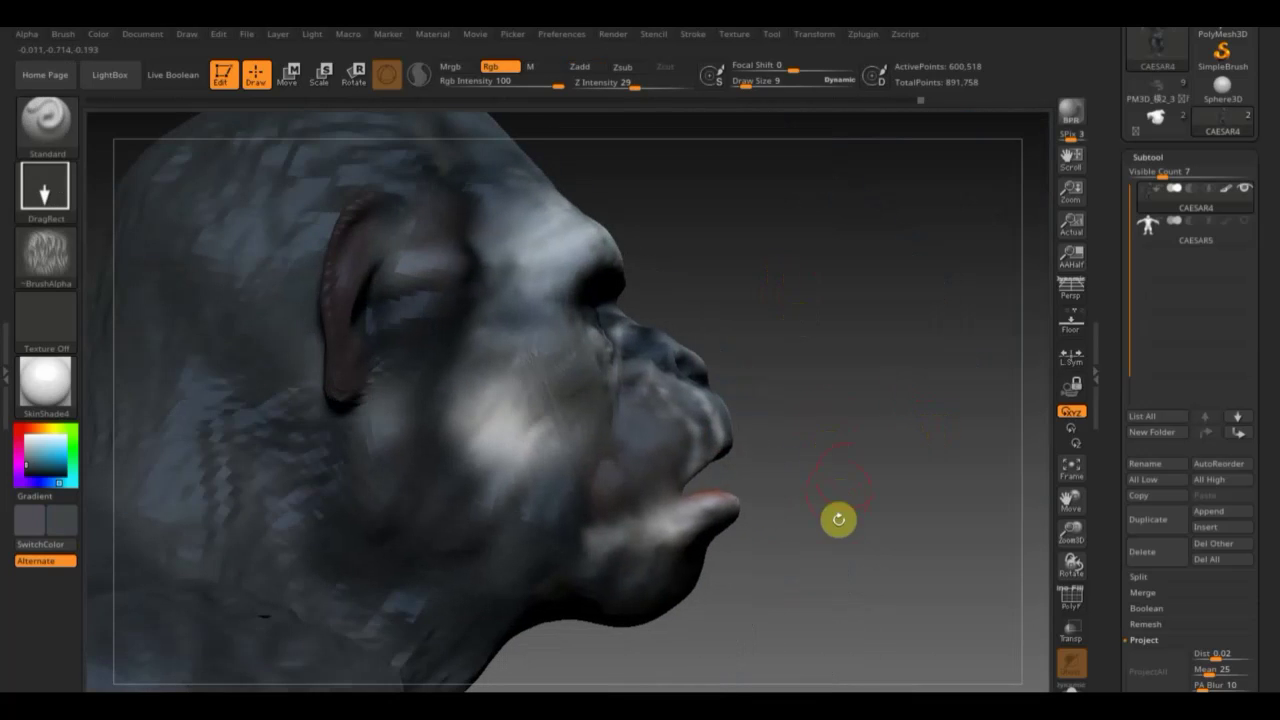
{"action": "left_click_drag", "start_coordinate": [837, 520], "coordinate": [848, 406], "text": "alt"}
Select the Move Topological brush at Draw Size 16 and rotate around the head to a side profile.
{"action": "left_click", "coordinate": [46, 120]}
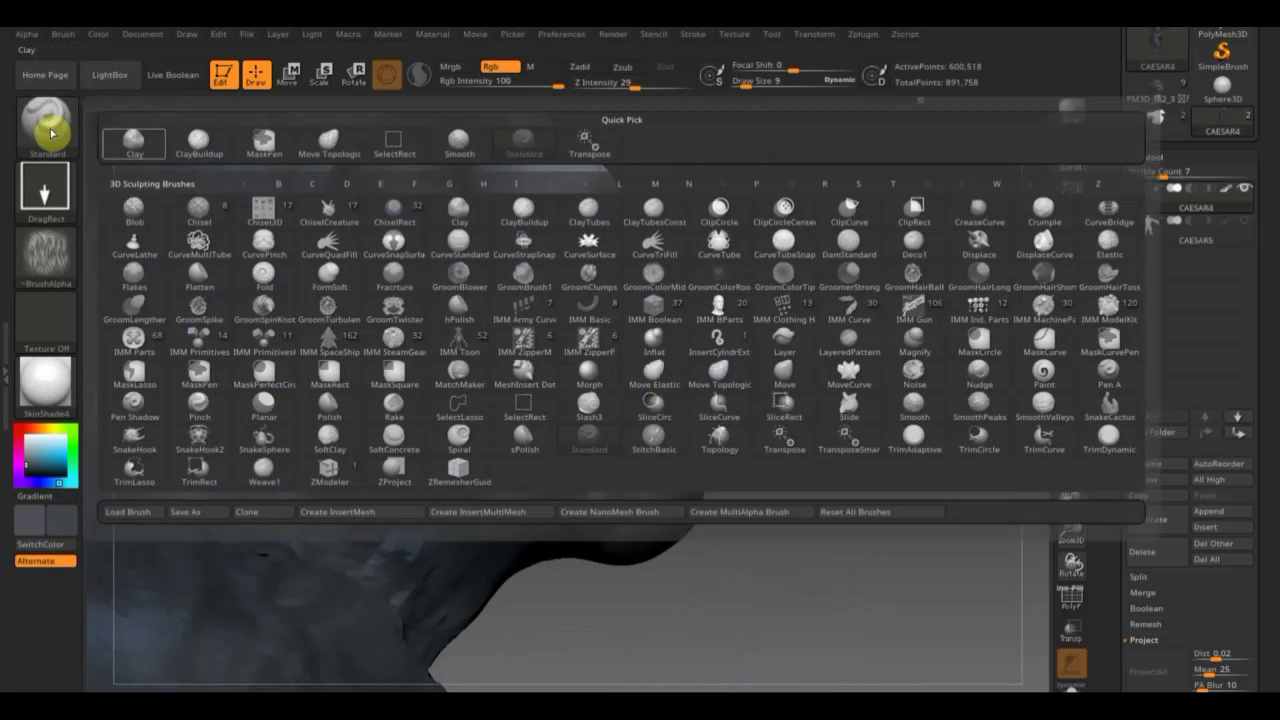
{"action": "left_click", "coordinate": [325, 140]}
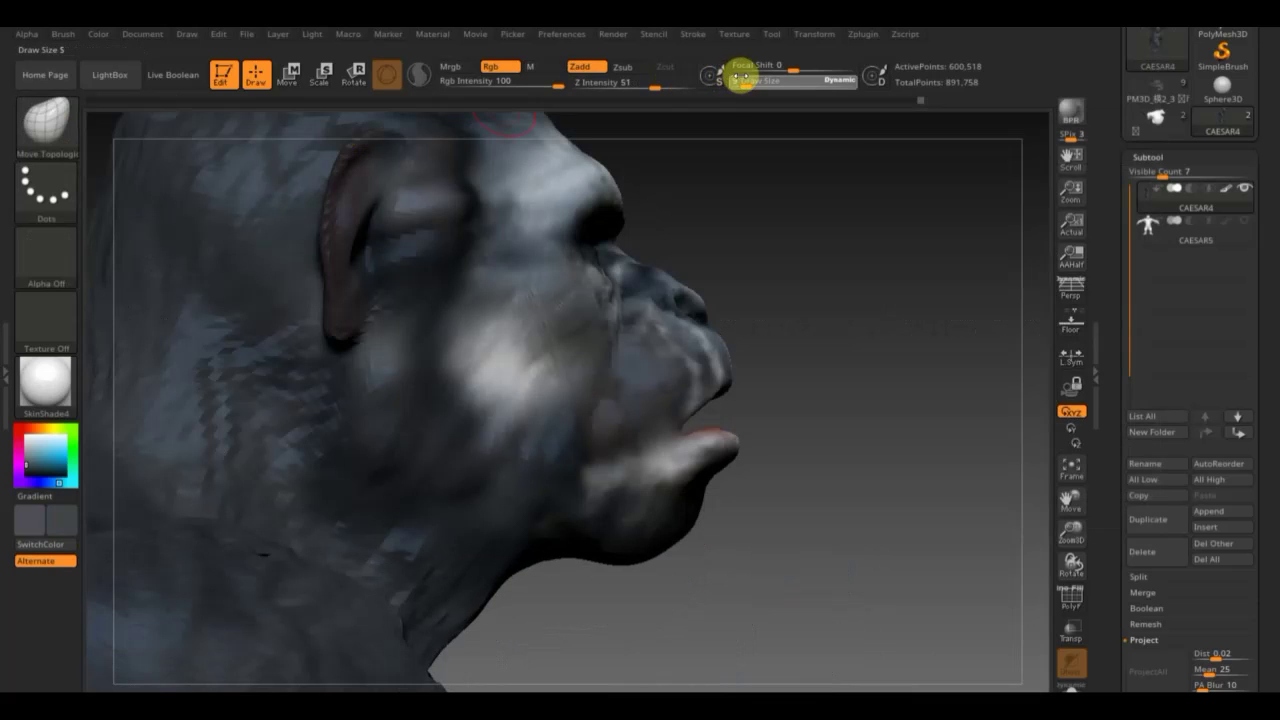
{"action": "left_click_drag", "start_coordinate": [752, 83], "coordinate": [748, 83]}
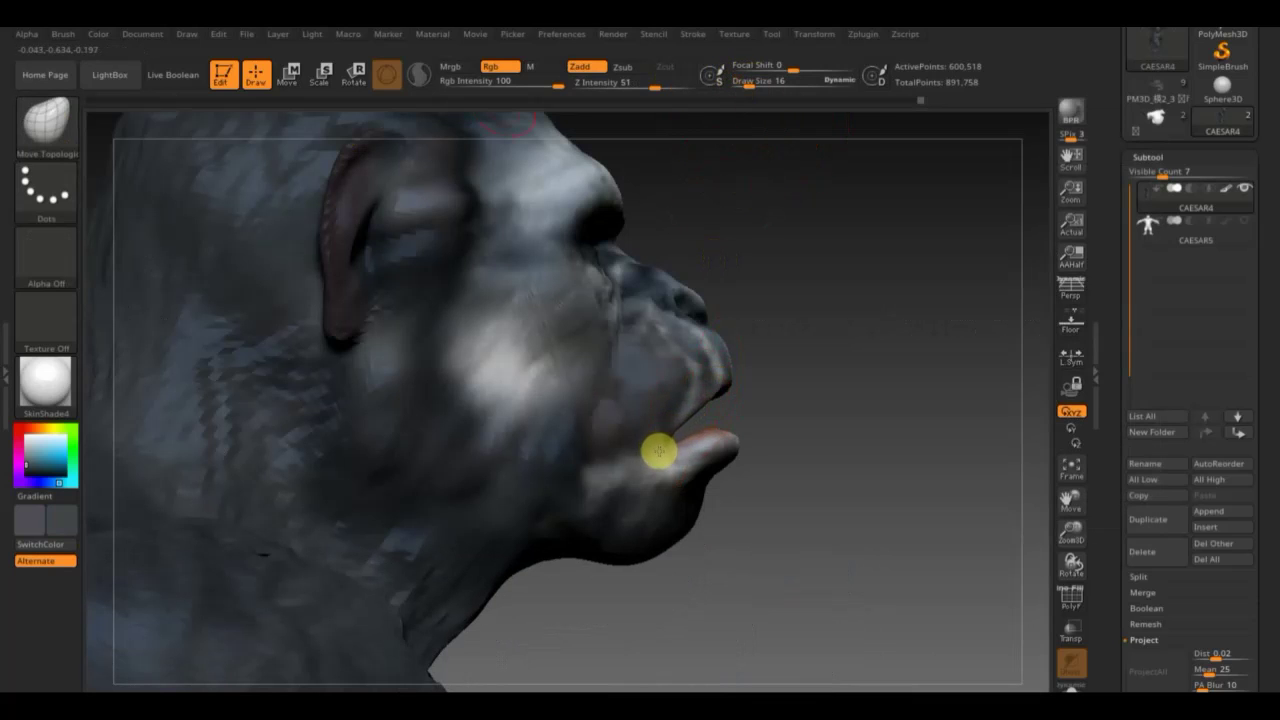
{"action": "right_click_drag", "start_coordinate": [660, 453], "coordinate": [717, 414]}
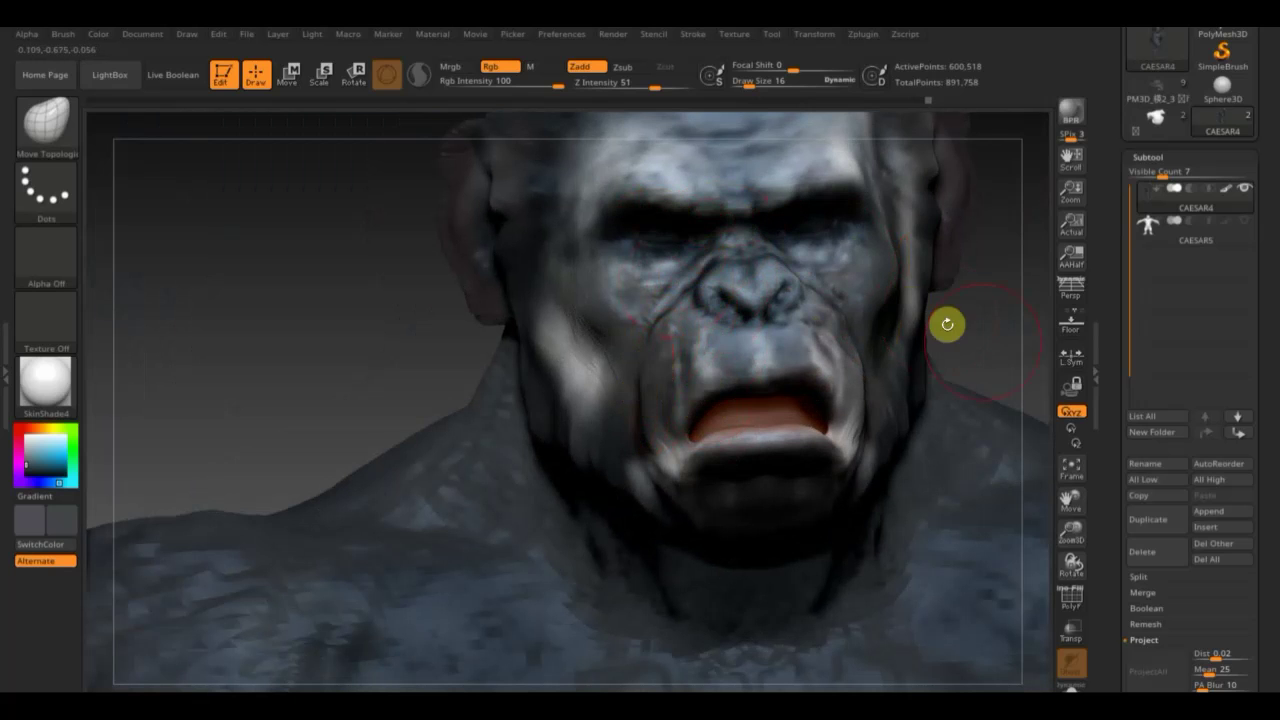
{"action": "mouse_move", "coordinate": [995, 340]}
{"action": "right_mouse_down"}
{"action": "mouse_move", "coordinate": [1011, 336]}
{"action": "mouse_move", "coordinate": [988, 323]}
{"action": "right_mouse_up"}
{"action": "right_click_drag", "start_coordinate": [414, 423], "coordinate": [420, 391]}
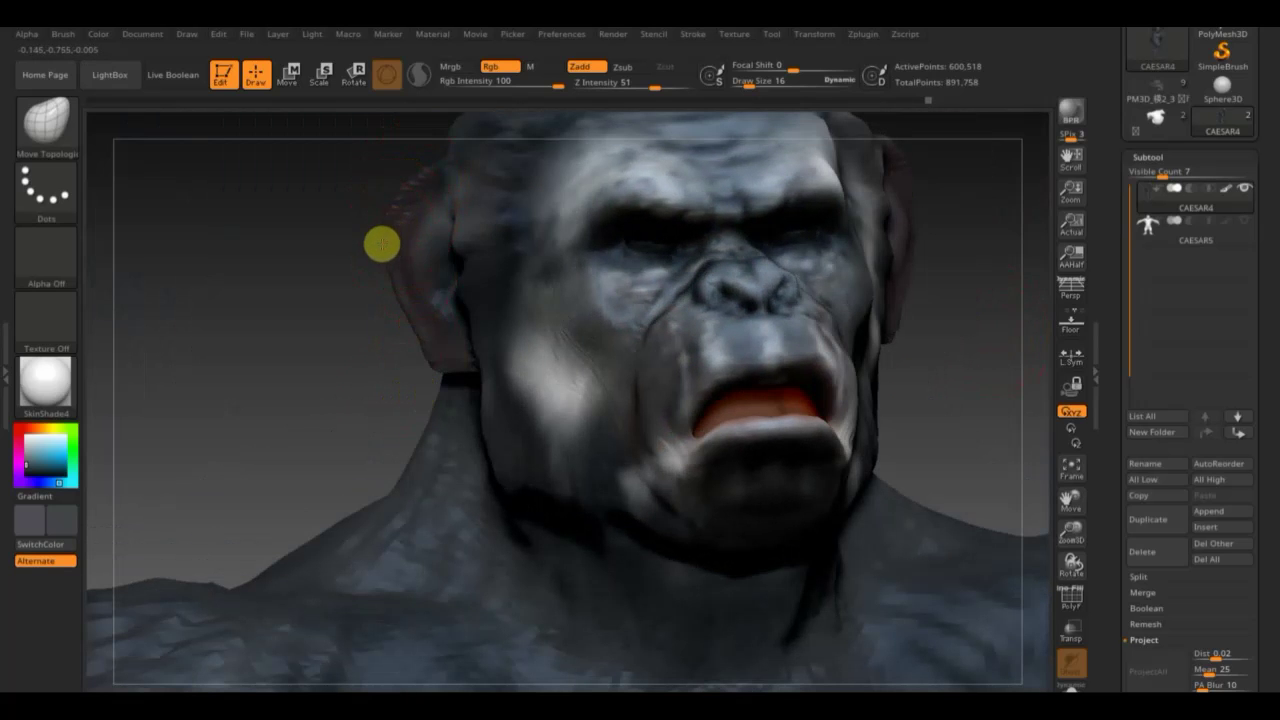
{"action": "mouse_move", "coordinate": [369, 300]}
{"action": "right_mouse_down"}
{"action": "mouse_move", "coordinate": [317, 354]}
{"action": "mouse_move", "coordinate": [353, 360]}
{"action": "mouse_move", "coordinate": [291, 354]}
{"action": "mouse_move", "coordinate": [674, 434]}
{"action": "right_mouse_up"}
Show the PolyF wireframe and shrink Draw Size to about 5 for fine ear work.
{"action": "left_click", "coordinate": [1085, 606]}
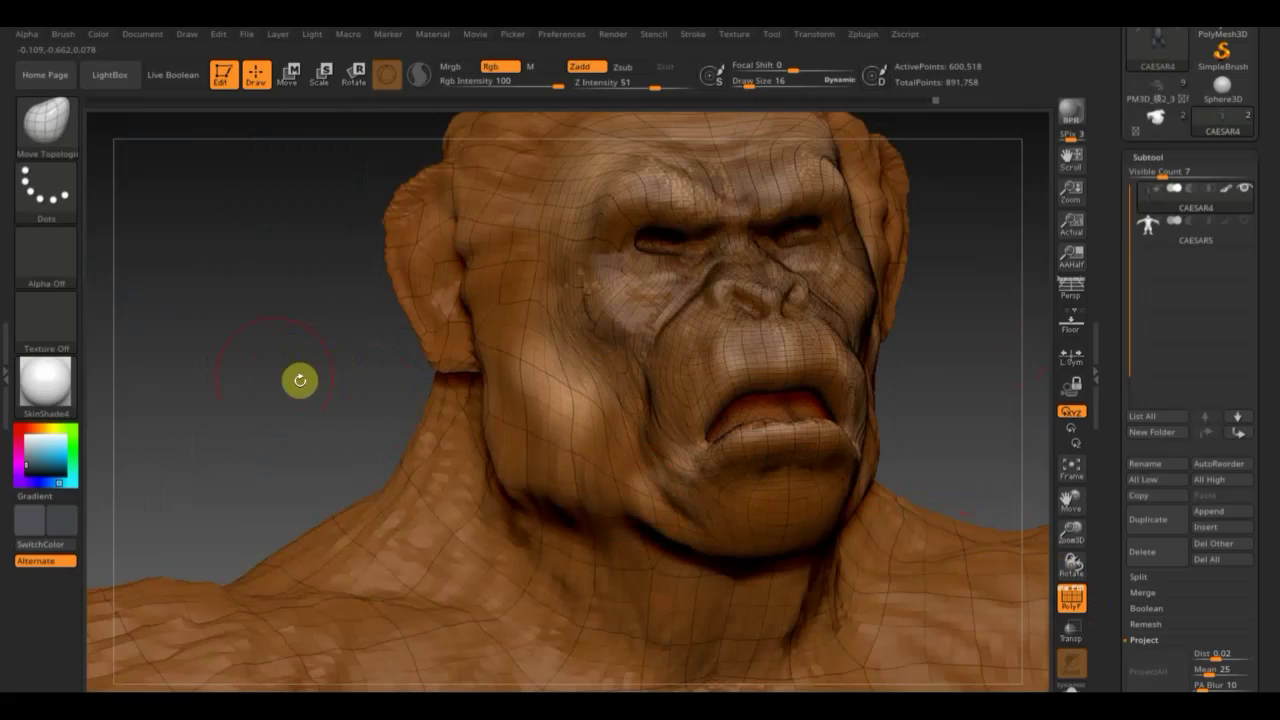
{"action": "right_click_drag", "start_coordinate": [297, 377], "coordinate": [301, 373]}
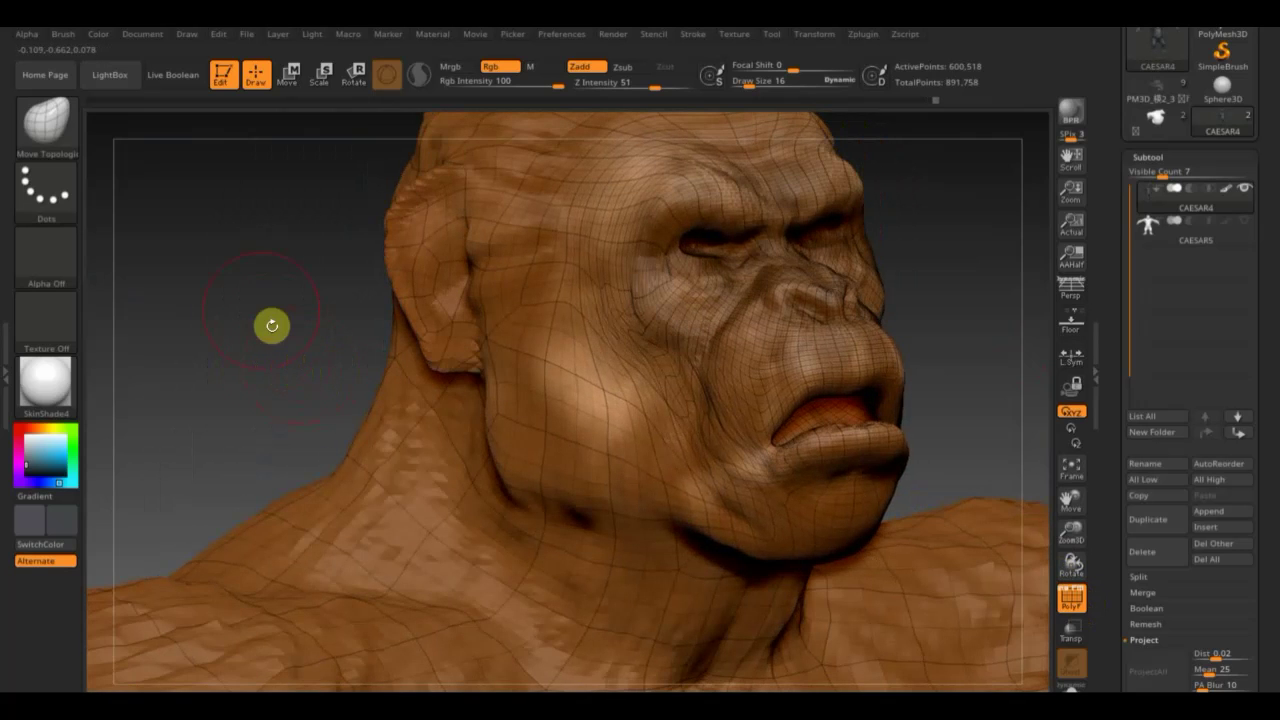
{"action": "mouse_move", "coordinate": [269, 323]}
{"action": "right_mouse_down"}
{"action": "mouse_move", "coordinate": [269, 546]}
{"action": "mouse_move", "coordinate": [240, 434]}
{"action": "mouse_move", "coordinate": [266, 449]}
{"action": "mouse_move", "coordinate": [280, 491]}
{"action": "mouse_move", "coordinate": [257, 413]}
{"action": "right_mouse_up"}
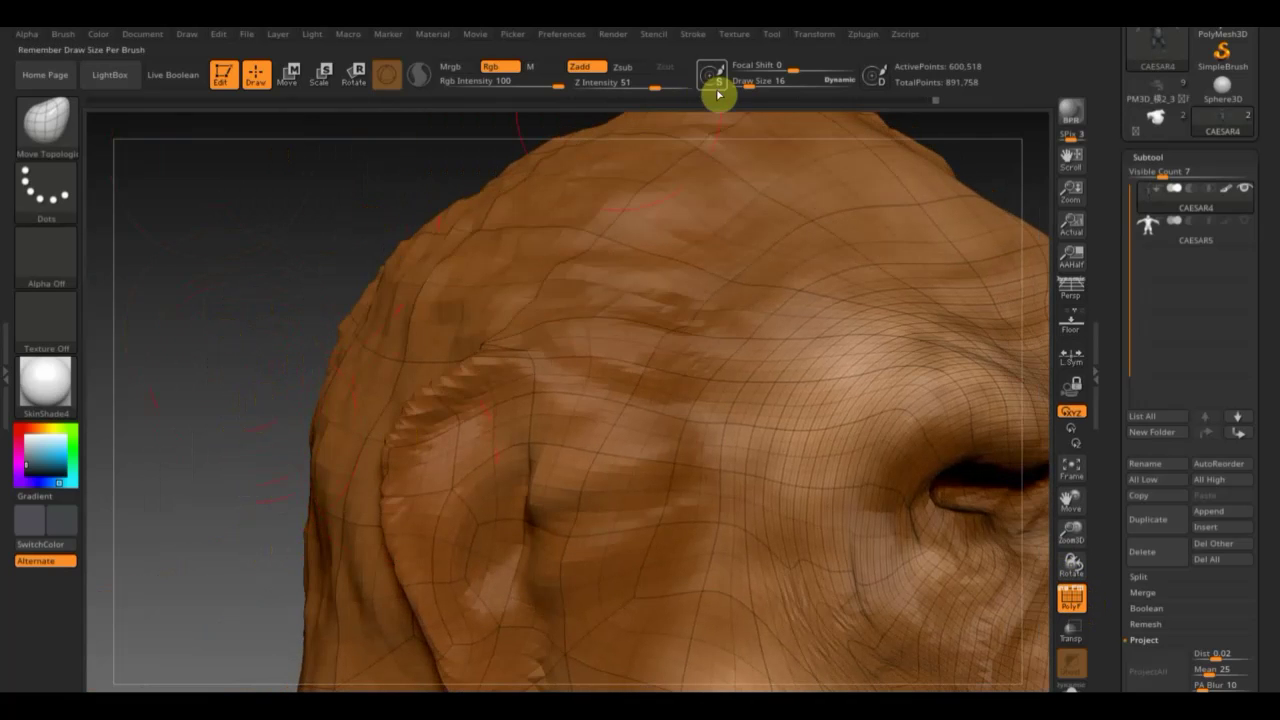
{"action": "left_click_drag", "start_coordinate": [752, 84], "coordinate": [749, 83]}
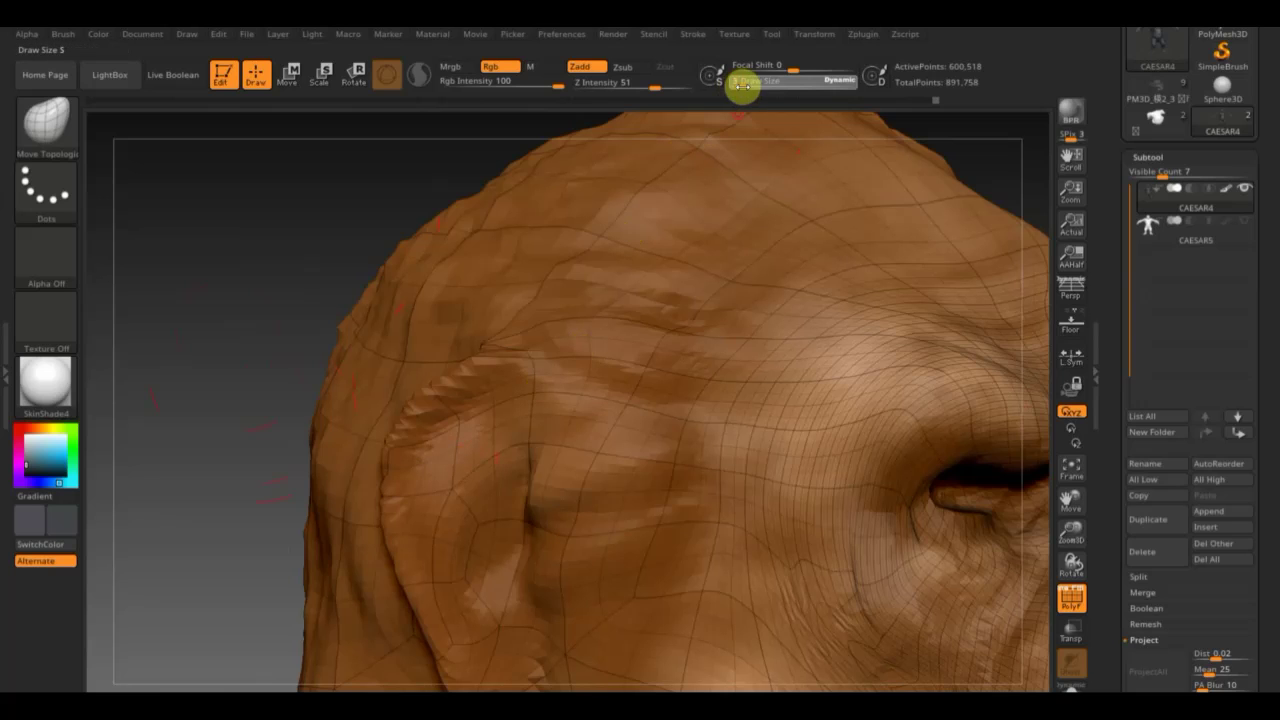
{"action": "left_click", "coordinate": [746, 94]}
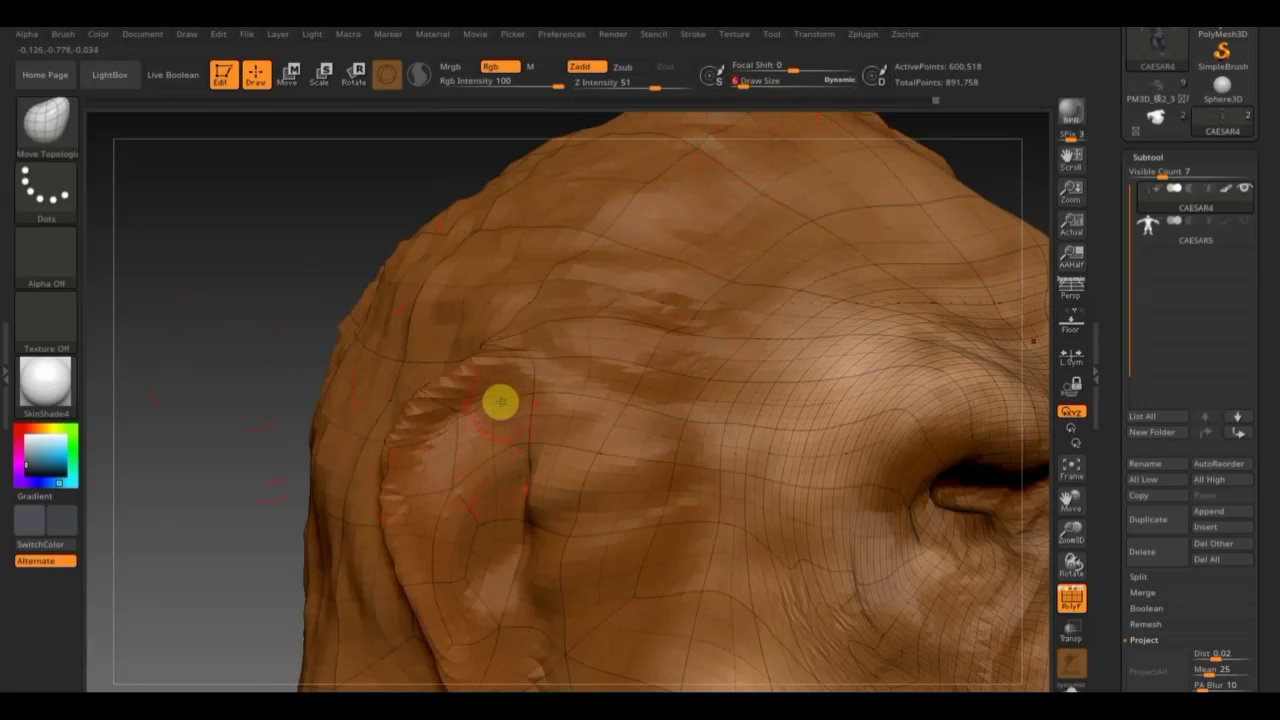
Pull the ear outline into a new shape and smooth the surface along its edge.
{"action": "mouse_move", "coordinate": [491, 420]}
{"action": "left_mouse_down"}
{"action": "mouse_move", "coordinate": [422, 458]}
{"action": "mouse_move", "coordinate": [403, 425]}
{"action": "mouse_move", "coordinate": [486, 366]}
{"action": "left_mouse_up"}
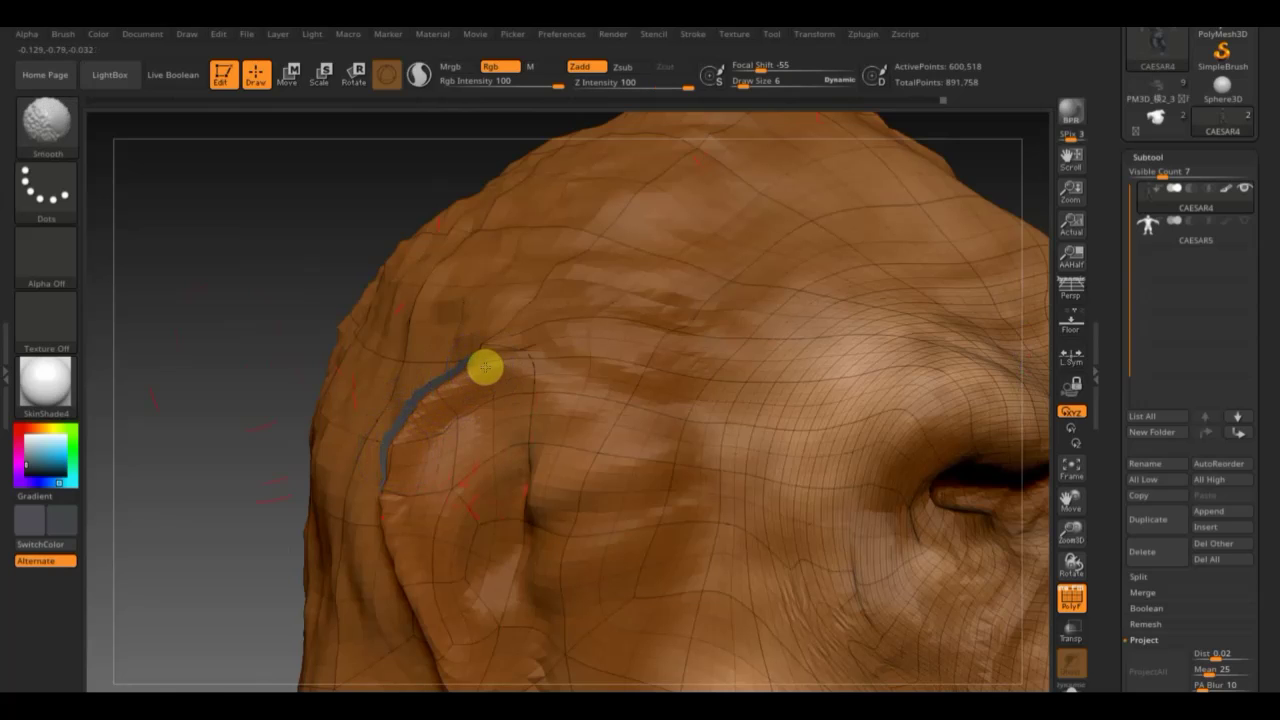
{"action": "left_click_drag", "start_coordinate": [229, 346], "coordinate": [220, 351]}
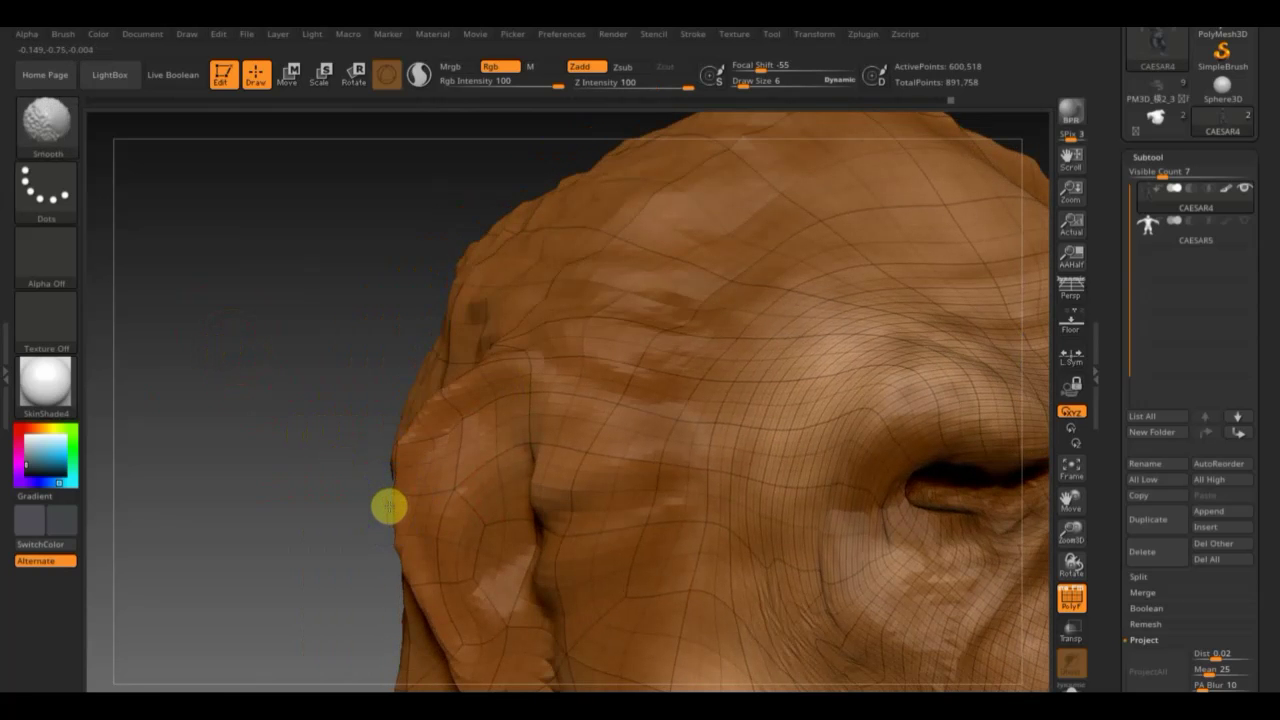
{"action": "mouse_move", "coordinate": [379, 558]}
{"action": "left_mouse_down"}
{"action": "mouse_move", "coordinate": [300, 466]}
{"action": "mouse_move", "coordinate": [283, 474]}
{"action": "mouse_move", "coordinate": [294, 277]}
{"action": "mouse_move", "coordinate": [356, 453]}
{"action": "left_mouse_up"}
Undo the latest ear sculpting so the ear returns to its smoother outline.
{"action": "key", "text": "shift"}
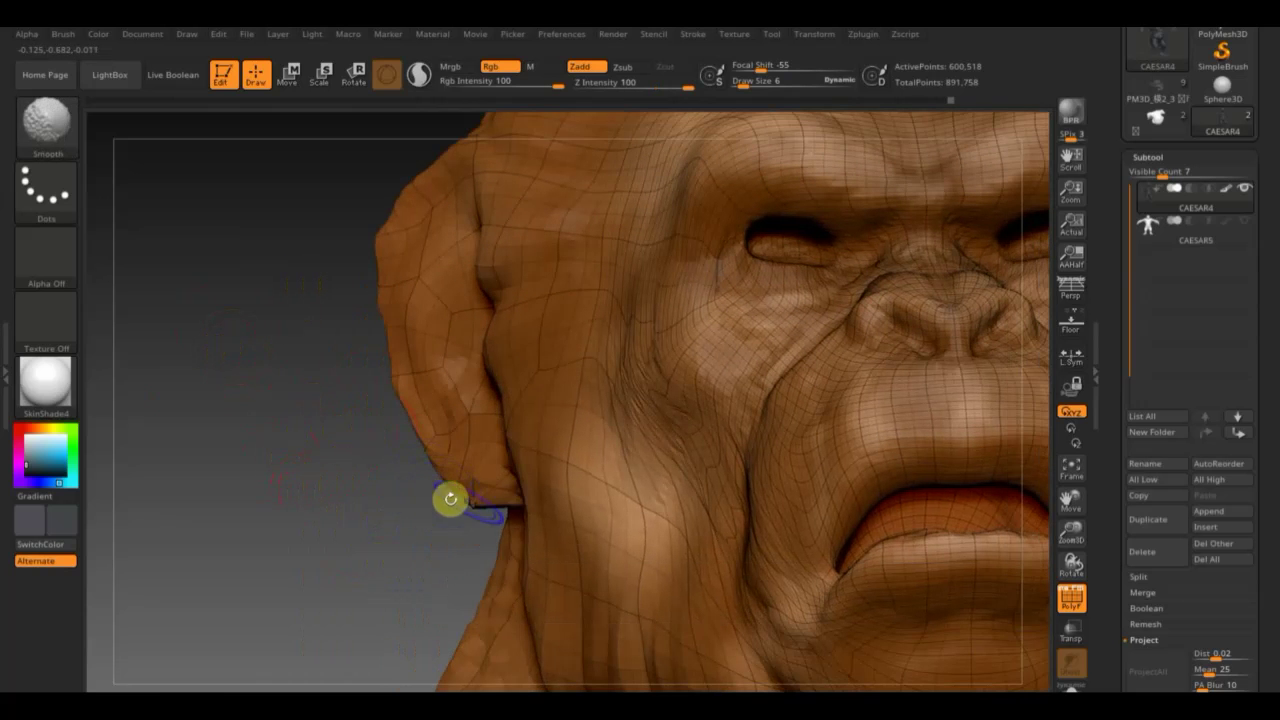
{"action": "mouse_move", "coordinate": [472, 502]}
{"action": "left_mouse_down"}
{"action": "mouse_move", "coordinate": [371, 503]}
{"action": "mouse_move", "coordinate": [426, 500]}
{"action": "left_mouse_up"}
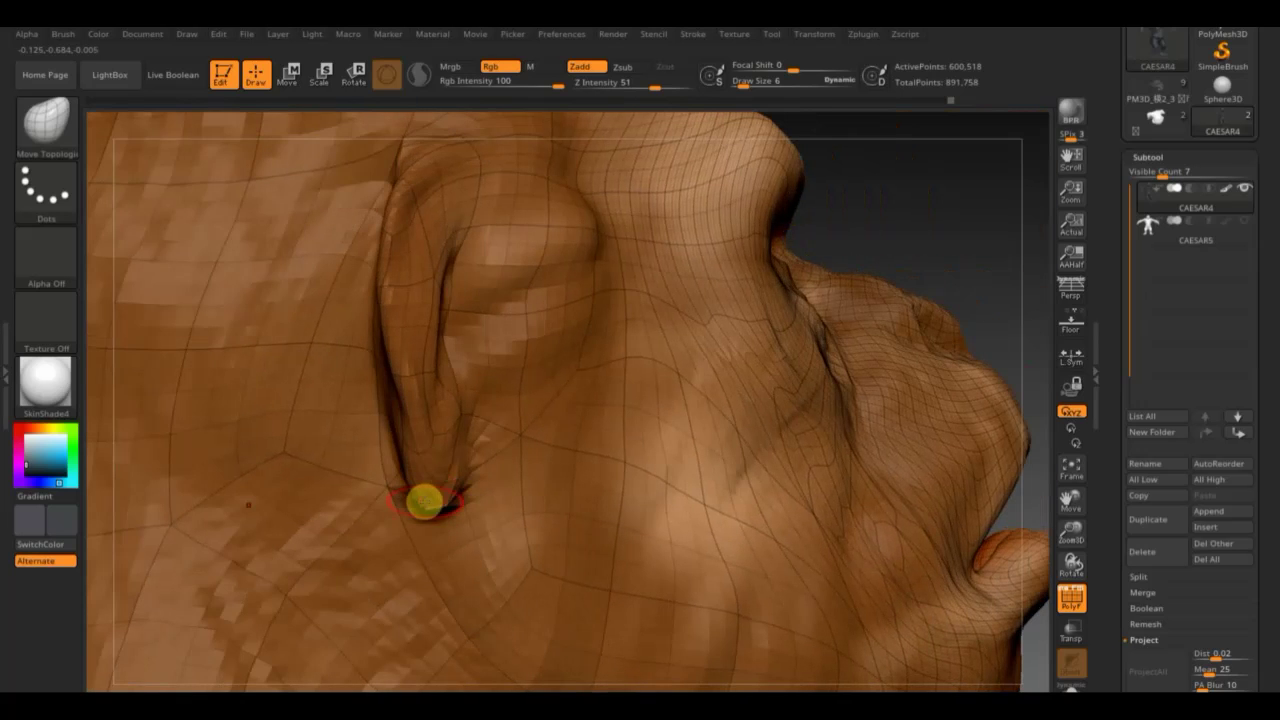
{"action": "mouse_move", "coordinate": [943, 266]}
{"action": "left_mouse_down"}
{"action": "mouse_move", "coordinate": [983, 243]}
{"action": "mouse_move", "coordinate": [780, 324]}
{"action": "left_mouse_up"}
{"action": "key", "text": "ctrl+z"}
{"action": "key", "text": "ctrl+z"}
{"action": "key", "text": "ctrl+z"}
{"action": "key", "text": "ctrl+z"}
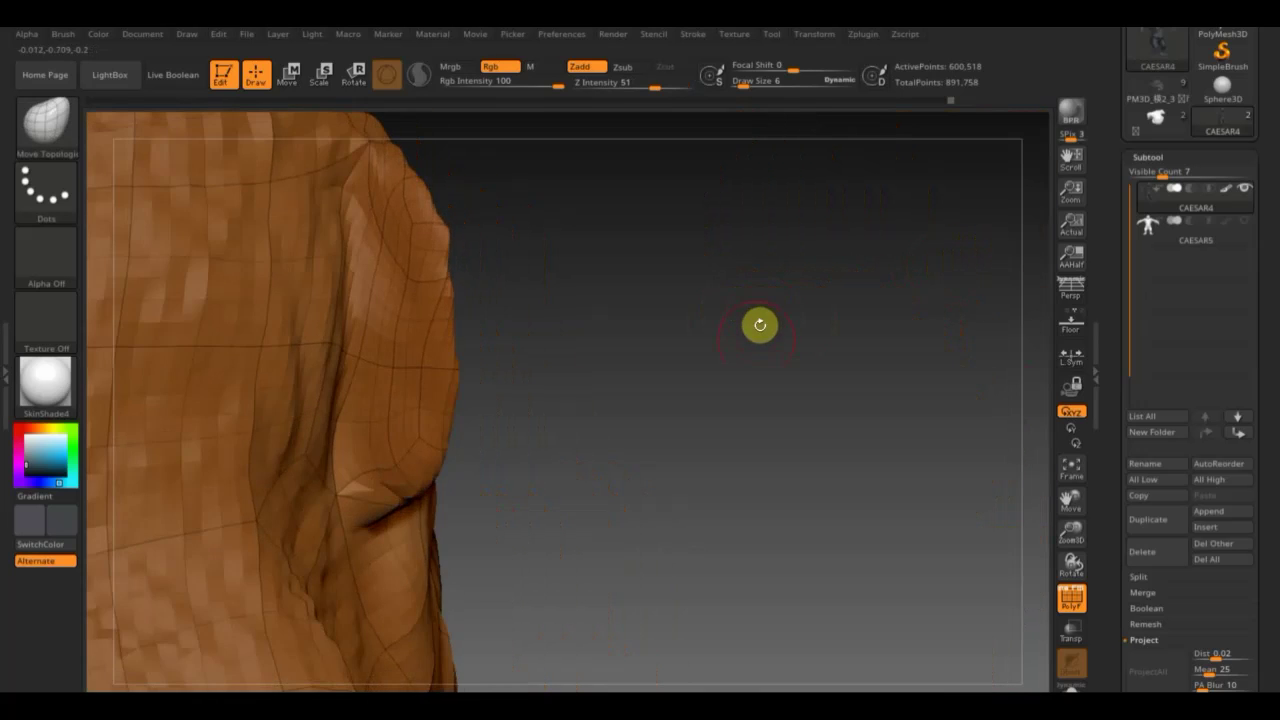
Orbit around the back of the head, then frame the face in close-up.
{"action": "mouse_move", "coordinate": [755, 479]}
{"action": "left_mouse_down"}
{"action": "mouse_move", "coordinate": [652, 294]}
{"action": "mouse_move", "coordinate": [657, 409]}
{"action": "mouse_move", "coordinate": [803, 286]}
{"action": "mouse_move", "coordinate": [857, 271]}
{"action": "mouse_move", "coordinate": [686, 304]}
{"action": "mouse_move", "coordinate": [666, 334]}
{"action": "mouse_move", "coordinate": [863, 223]}
{"action": "mouse_move", "coordinate": [884, 230]}
{"action": "mouse_move", "coordinate": [691, 443]}
{"action": "mouse_move", "coordinate": [766, 534]}
{"action": "mouse_move", "coordinate": [617, 466]}
{"action": "left_mouse_up"}
{"action": "left_click_drag", "start_coordinate": [940, 485], "coordinate": [900, 326], "text": "alt"}
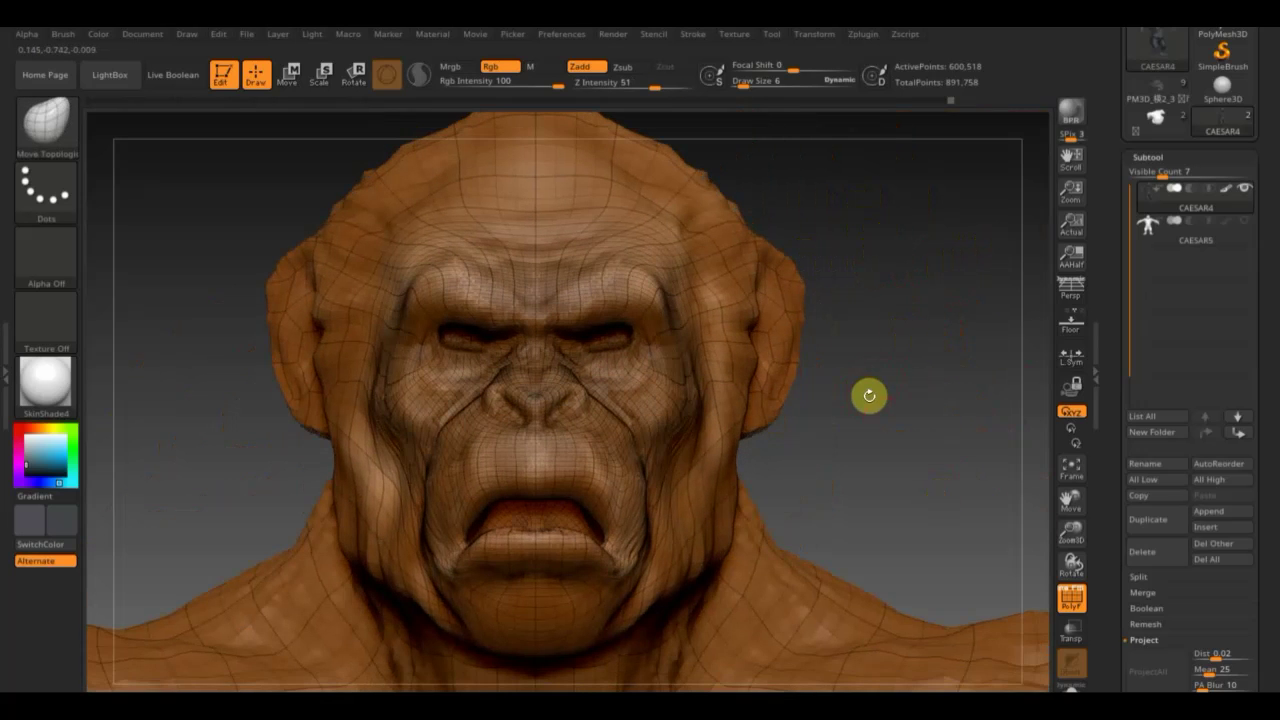
{"action": "left_click_drag", "start_coordinate": [866, 394], "coordinate": [900, 500], "text": "alt"}
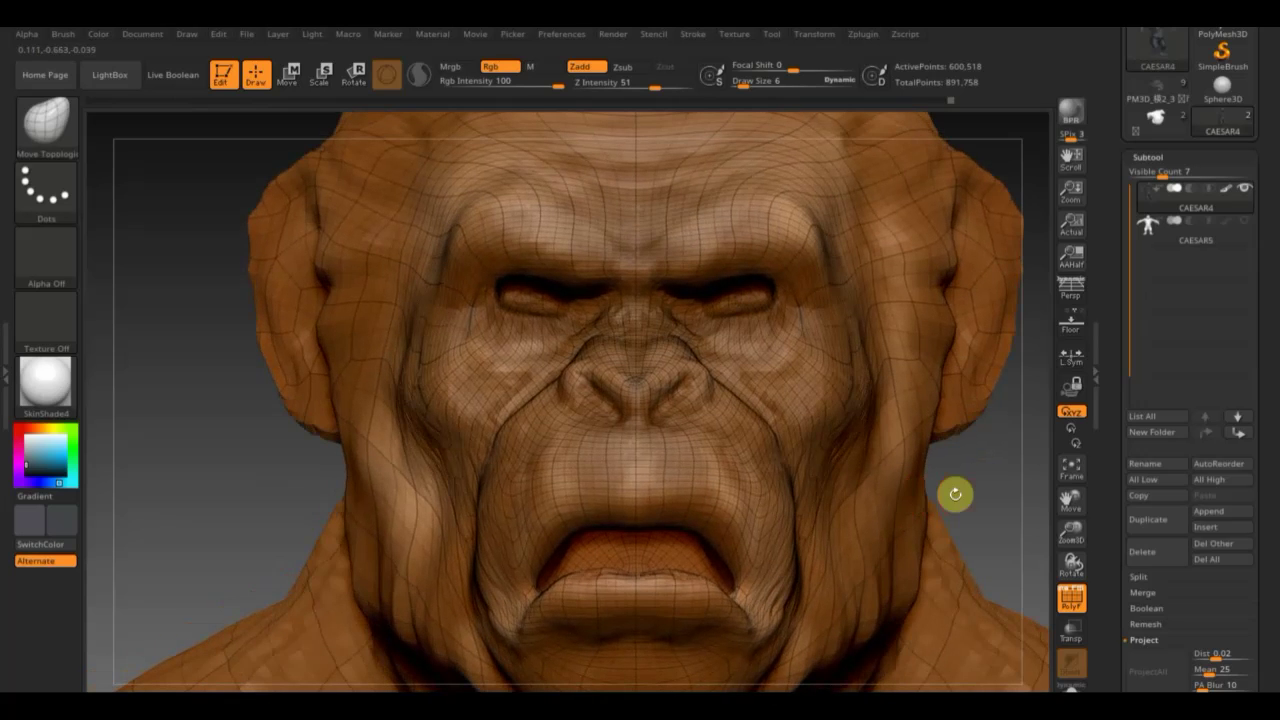
{"action": "mouse_move", "coordinate": [1007, 497]}
{"action": "left_mouse_down", "text": "alt"}
{"action": "mouse_move", "coordinate": [903, 517]}
{"action": "mouse_move", "coordinate": [897, 486]}
{"action": "mouse_move", "coordinate": [954, 523]}
{"action": "mouse_move", "coordinate": [846, 306]}
{"action": "mouse_move", "coordinate": [820, 443]}
{"action": "mouse_move", "coordinate": [717, 266]}
{"action": "mouse_move", "coordinate": [737, 343]}
{"action": "mouse_move", "coordinate": [777, 377]}
{"action": "mouse_move", "coordinate": [770, 590]}
{"action": "mouse_move", "coordinate": [811, 557]}
{"action": "mouse_move", "coordinate": [831, 560]}
{"action": "mouse_move", "coordinate": [739, 560]}
{"action": "mouse_move", "coordinate": [797, 600]}
{"action": "mouse_move", "coordinate": [723, 634]}
{"action": "mouse_move", "coordinate": [689, 406]}
{"action": "mouse_move", "coordinate": [711, 595]}
{"action": "mouse_move", "coordinate": [705, 577]}
{"action": "left_mouse_up", "text": "alt"}
Enlarge the brush to size 26 and paint over the pale patch on the back of the hip.
{"action": "left_click_drag", "start_coordinate": [723, 296], "coordinate": [749, 371]}
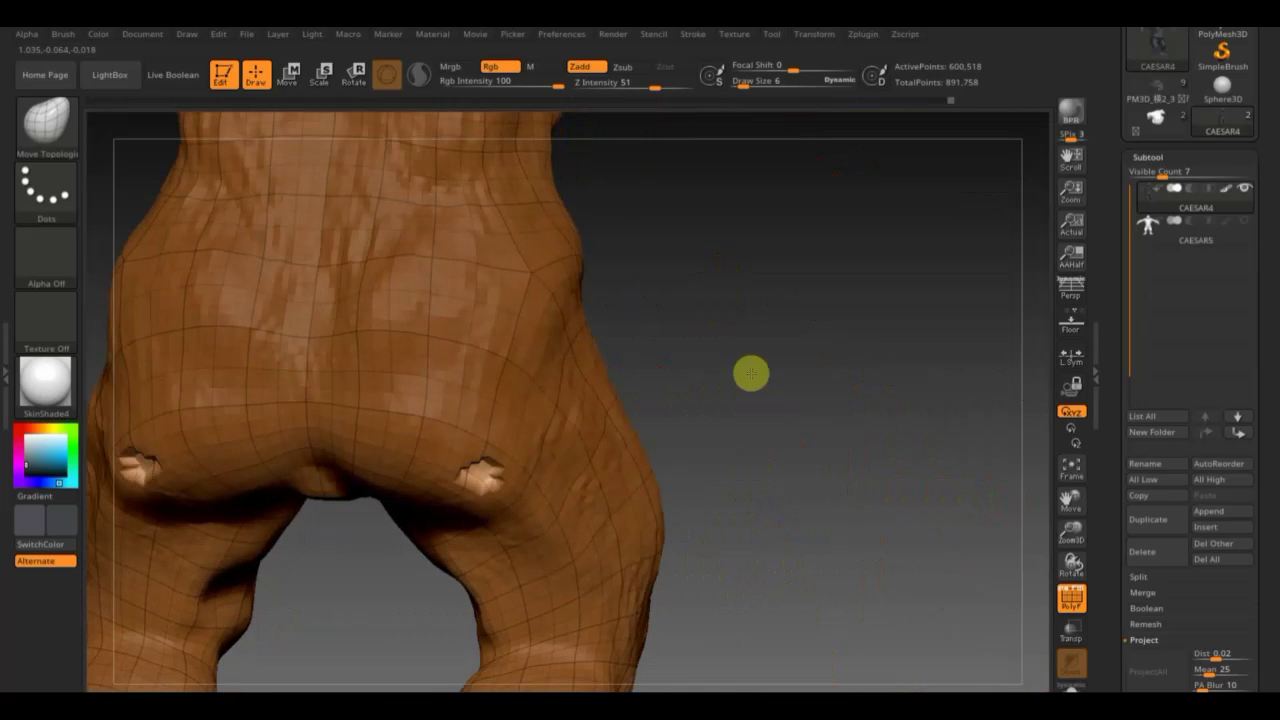
{"action": "left_click_drag", "start_coordinate": [523, 458], "coordinate": [661, 289]}
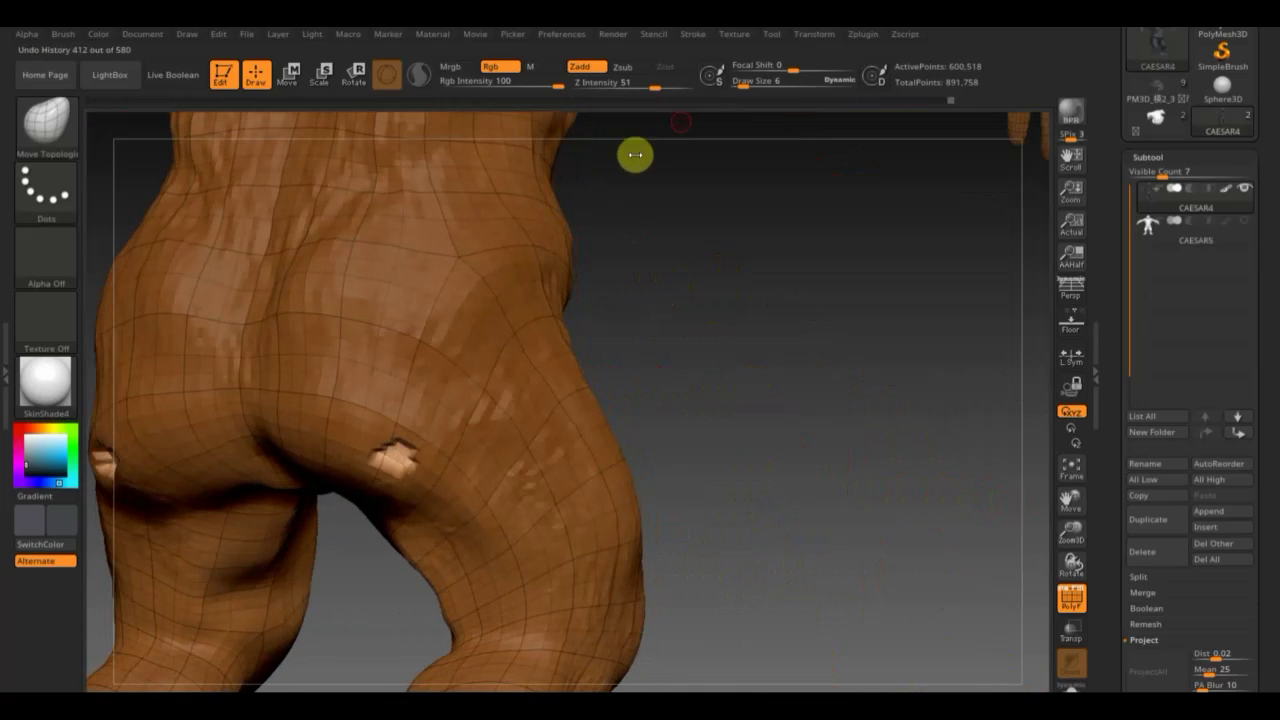
{"action": "left_click", "coordinate": [746, 84]}
{"action": "left_click_drag", "start_coordinate": [746, 84], "coordinate": [756, 85]}
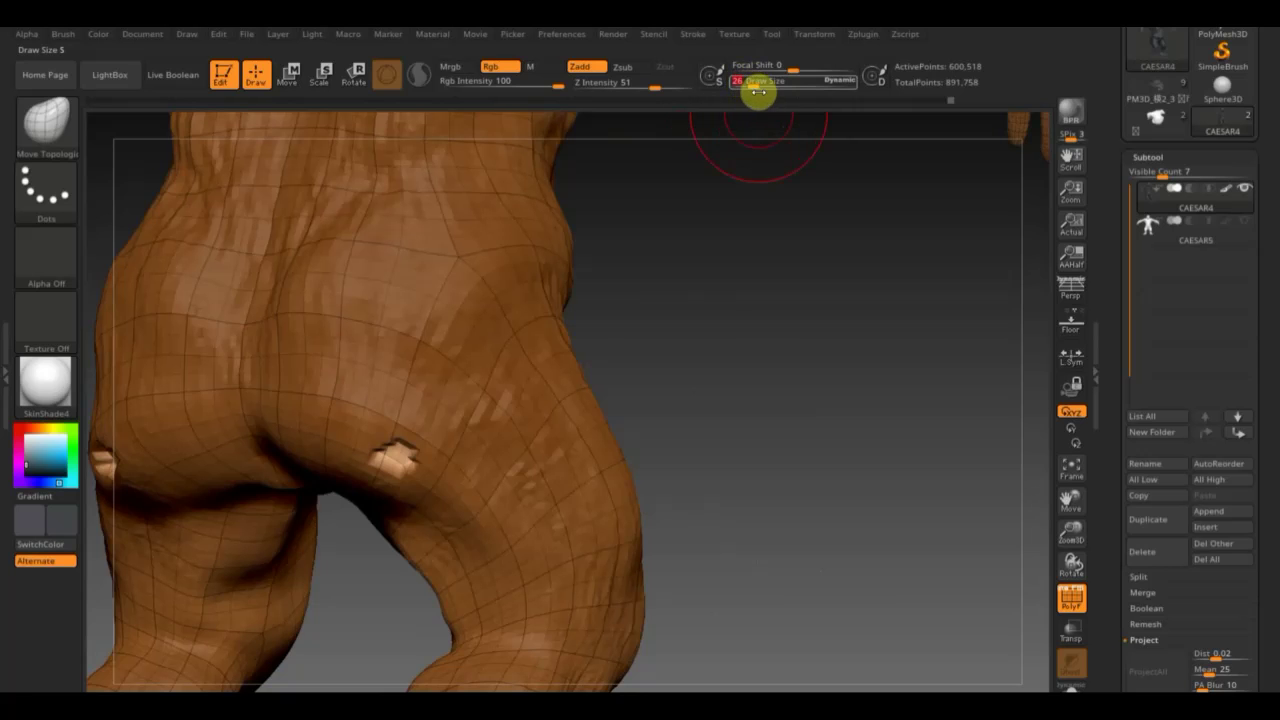
{"action": "left_click_drag", "start_coordinate": [380, 457], "coordinate": [388, 452]}
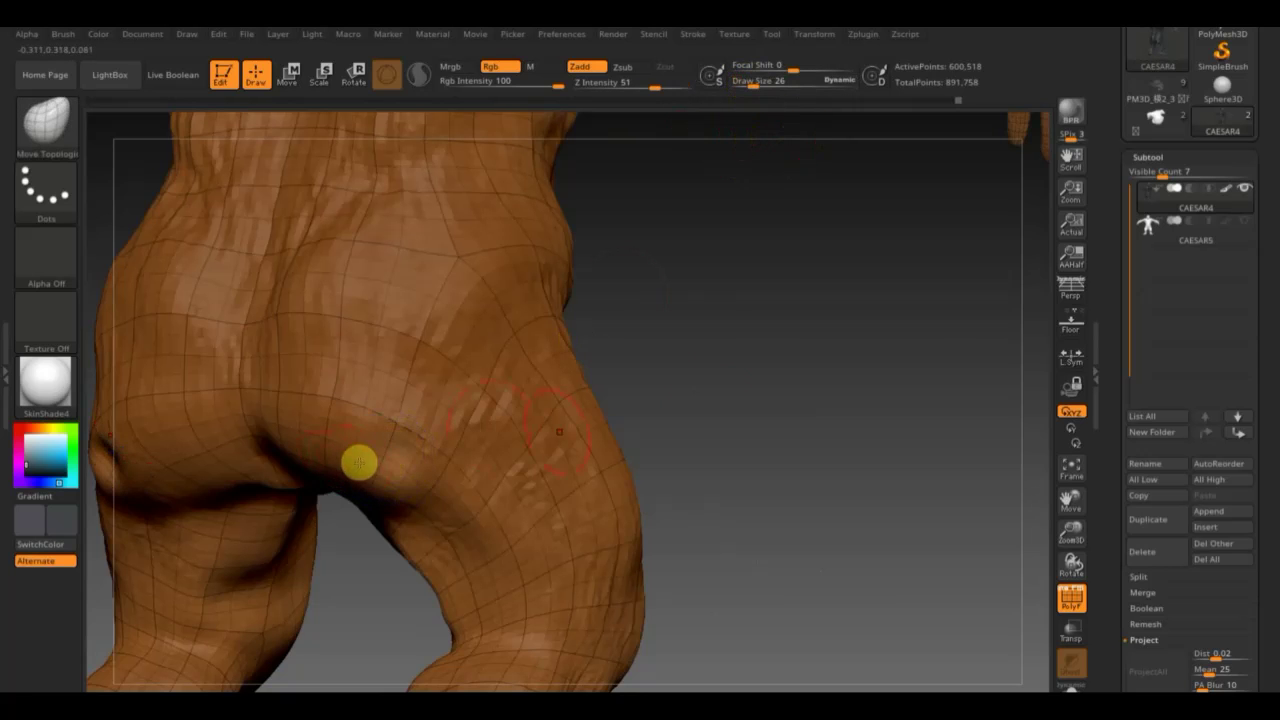
Hide the polygon wireframe, switch back to the Standard brush and enable Zadd.
{"action": "mouse_move", "coordinate": [723, 399]}
{"action": "left_mouse_down"}
{"action": "mouse_move", "coordinate": [667, 462]}
{"action": "mouse_move", "coordinate": [934, 460]}
{"action": "left_mouse_up"}
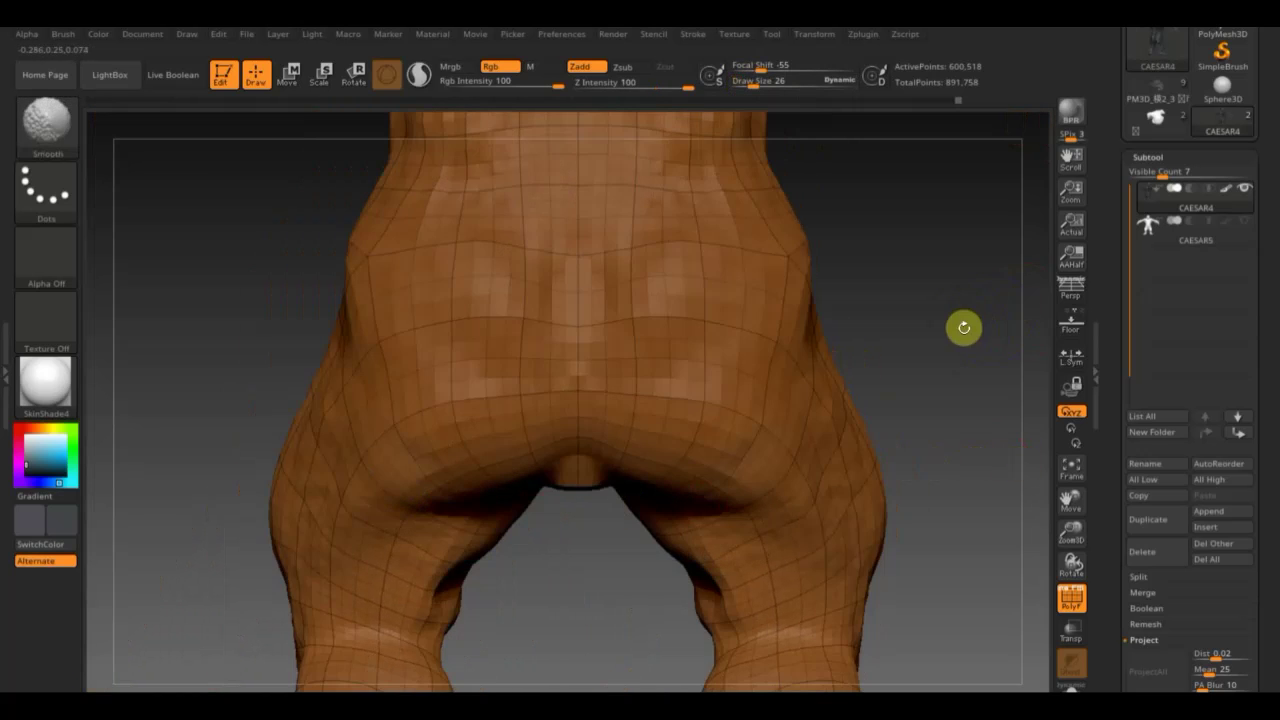
{"action": "left_click_drag", "start_coordinate": [1026, 306], "coordinate": [963, 329], "text": "shift"}
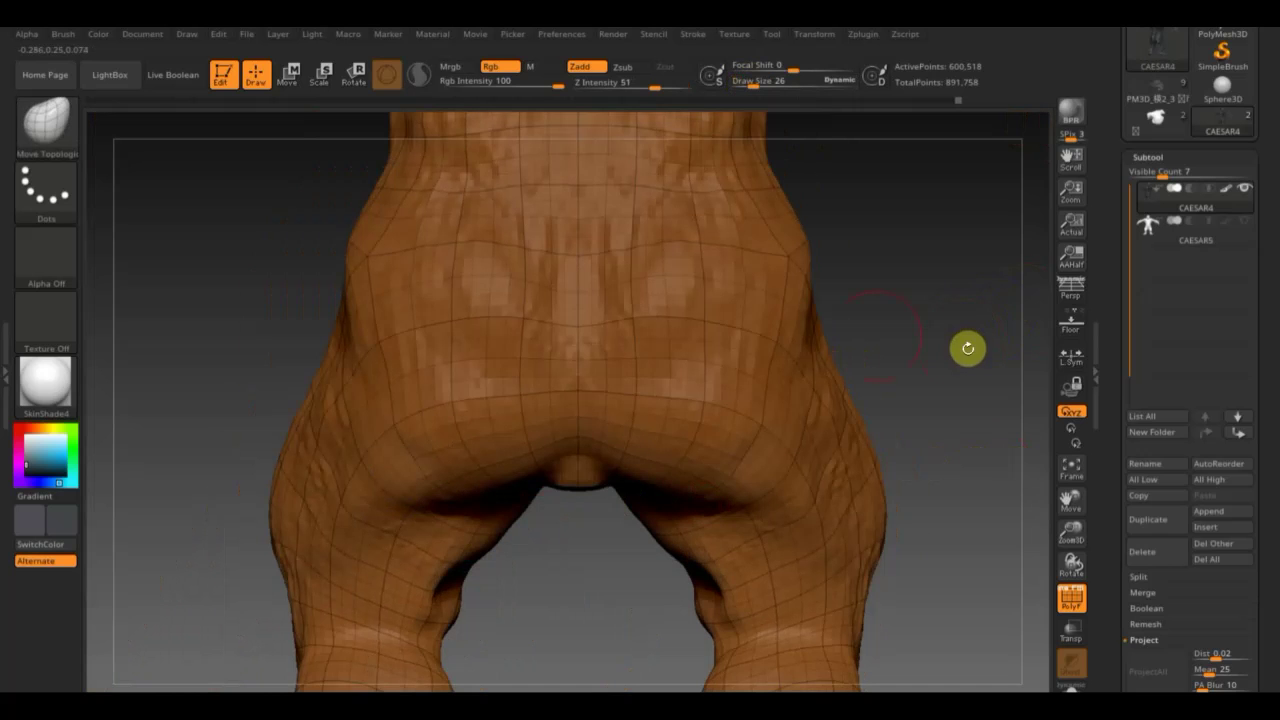
{"action": "left_click", "coordinate": [1085, 600]}
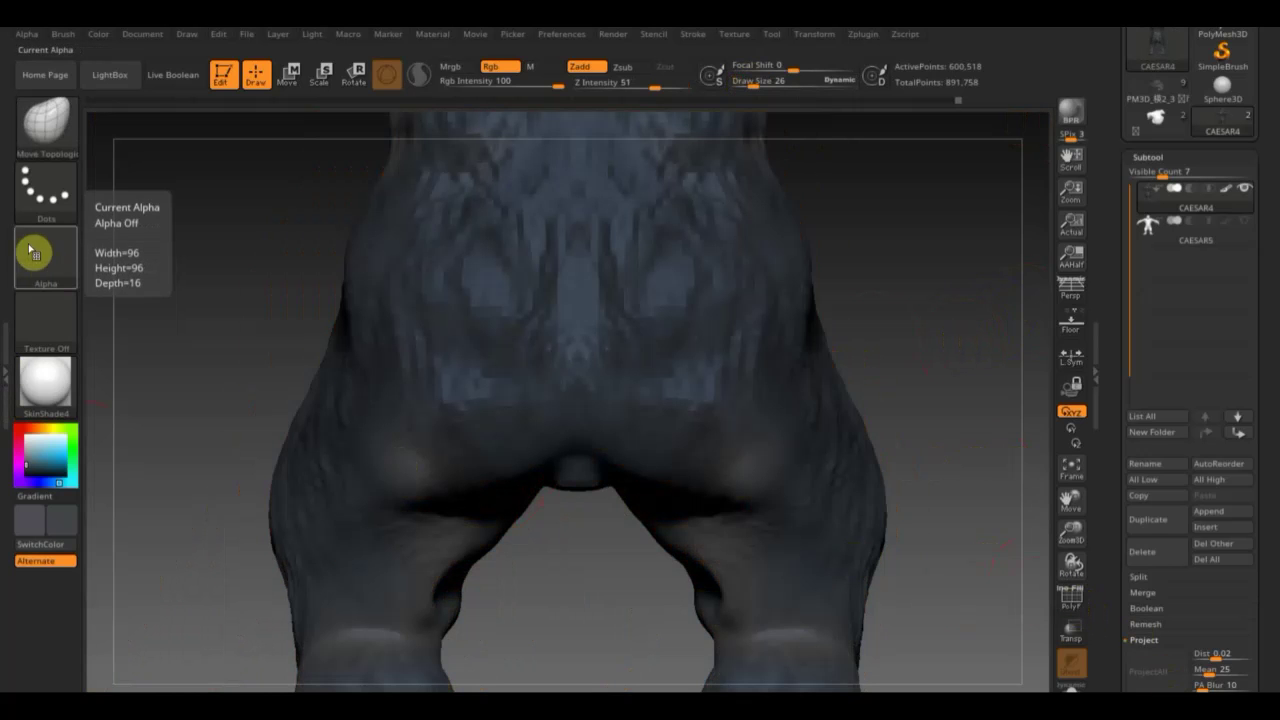
{"action": "left_click", "coordinate": [45, 120]}
{"action": "left_click", "coordinate": [480, 126]}
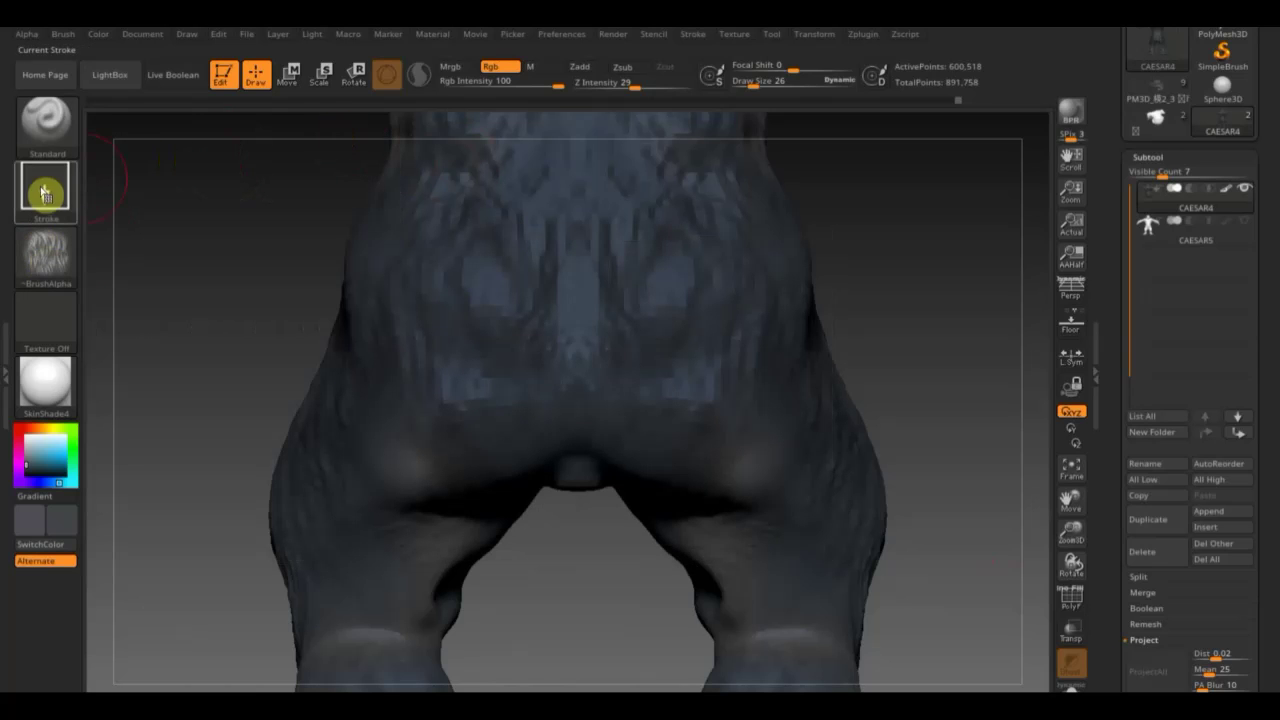
{"action": "left_click", "coordinate": [580, 66]}
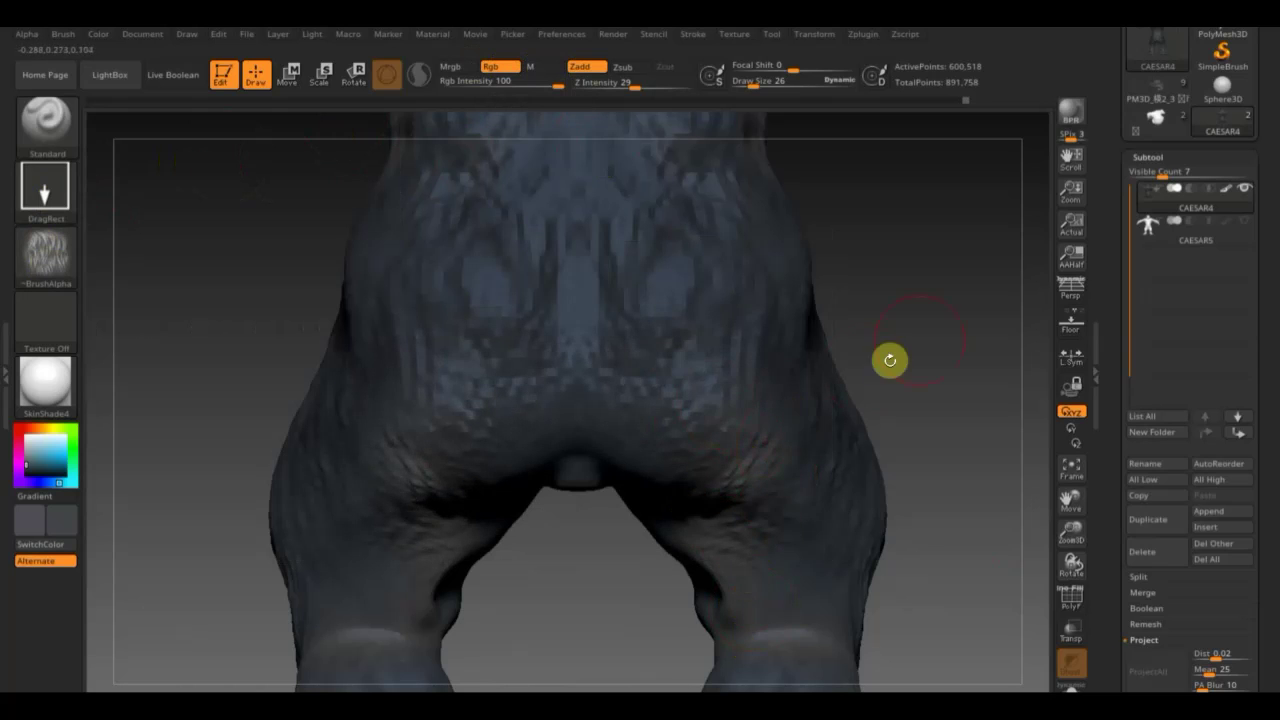
Zoom out and turn the whole gorilla to face the front.
{"action": "left_click_drag", "start_coordinate": [890, 360], "coordinate": [845, 350]}
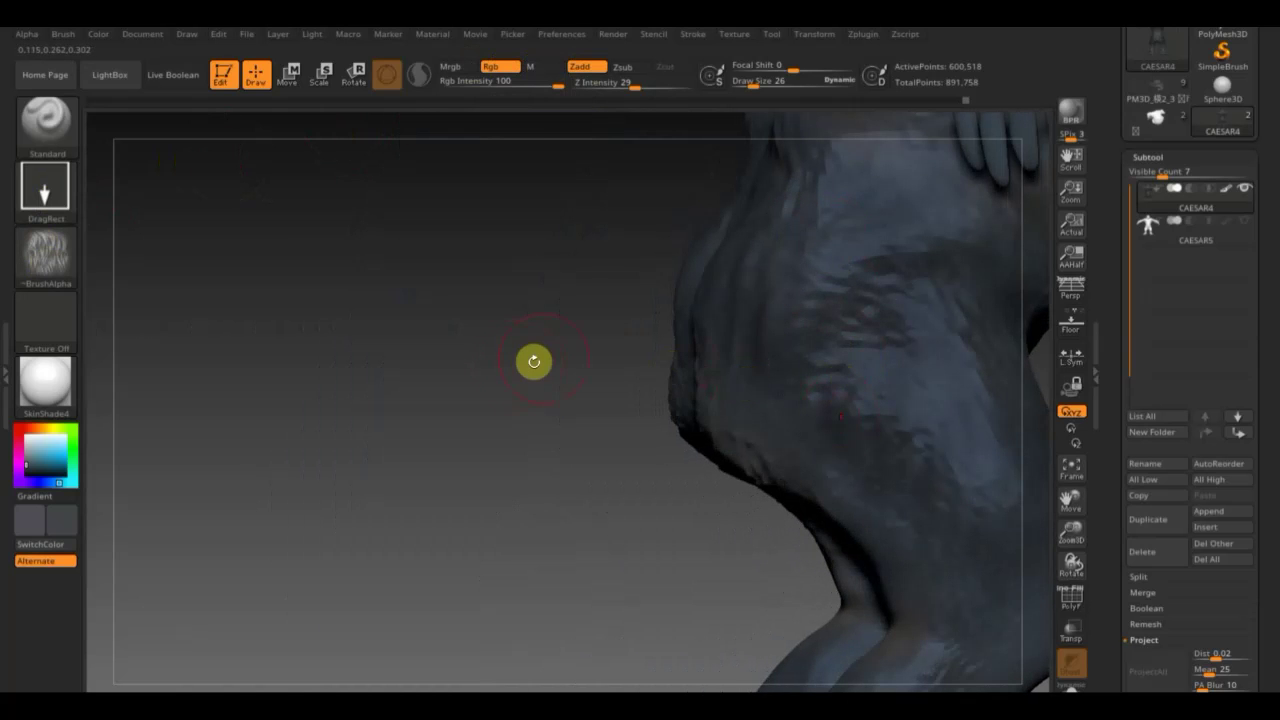
{"action": "mouse_move", "coordinate": [531, 360]}
{"action": "left_mouse_down", "text": "alt"}
{"action": "mouse_move", "coordinate": [514, 357]}
{"action": "mouse_move", "coordinate": [551, 257]}
{"action": "mouse_move", "coordinate": [438, 500]}
{"action": "left_mouse_up", "text": "alt"}
{"action": "mouse_move", "coordinate": [680, 452]}
{"action": "left_mouse_down"}
{"action": "mouse_move", "coordinate": [700, 463]}
{"action": "mouse_move", "coordinate": [674, 517]}
{"action": "left_mouse_up"}
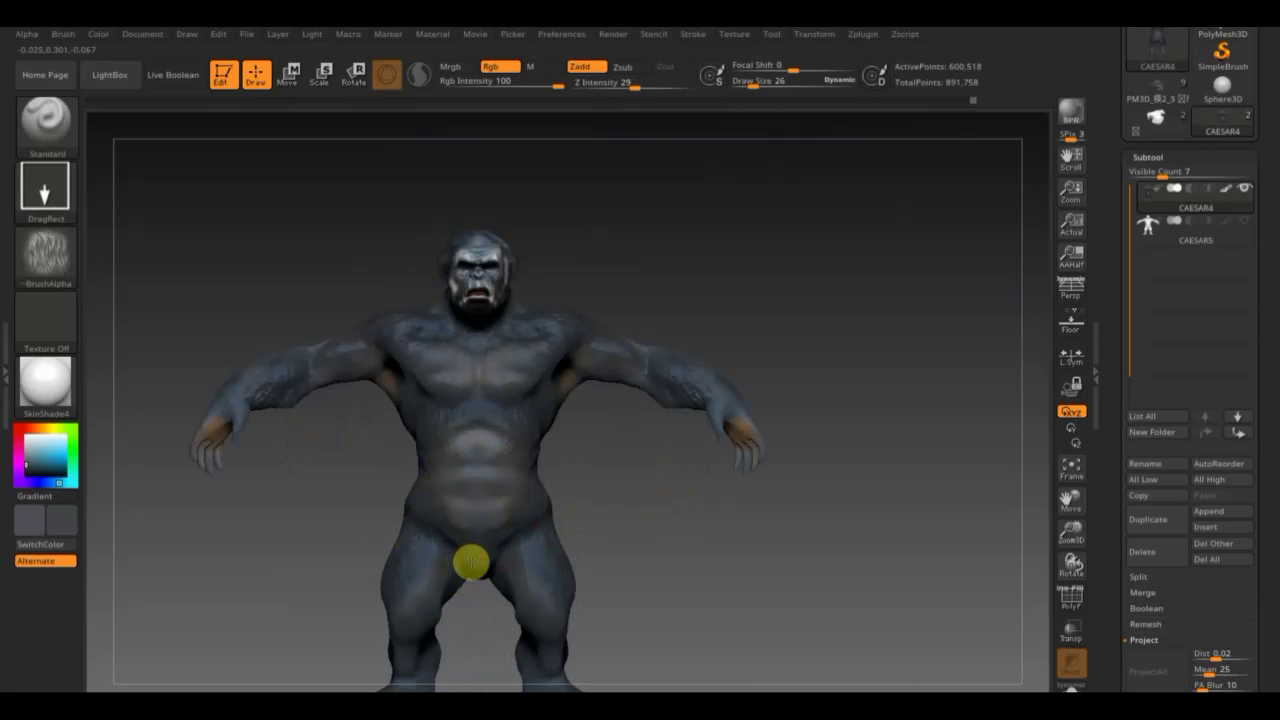
Open Geometry > Modify Topology, try Mirror And Weld, and dismiss the subdivision-level warning.
{"action": "right_click_drag", "start_coordinate": [472, 614], "coordinate": [520, 601]}
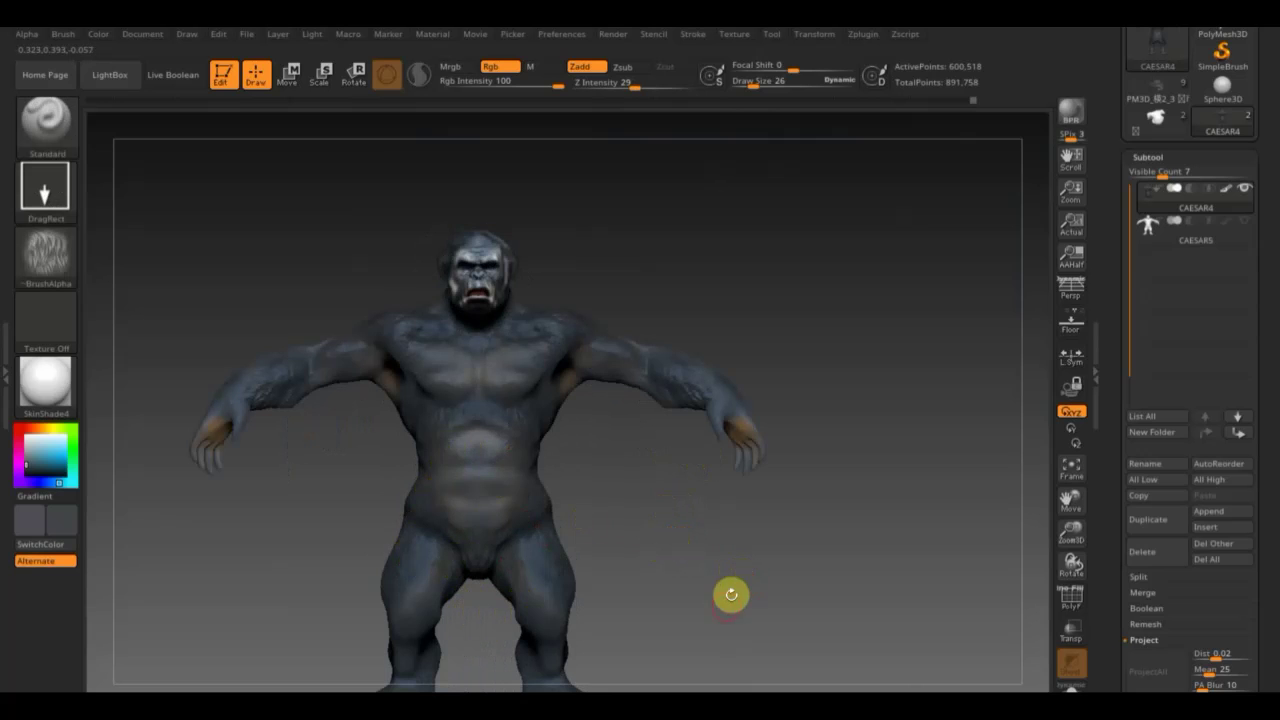
{"action": "mouse_move", "coordinate": [724, 609]}
{"action": "right_mouse_down"}
{"action": "mouse_move", "coordinate": [823, 466]}
{"action": "mouse_move", "coordinate": [862, 603]}
{"action": "mouse_move", "coordinate": [803, 371]}
{"action": "right_mouse_up"}
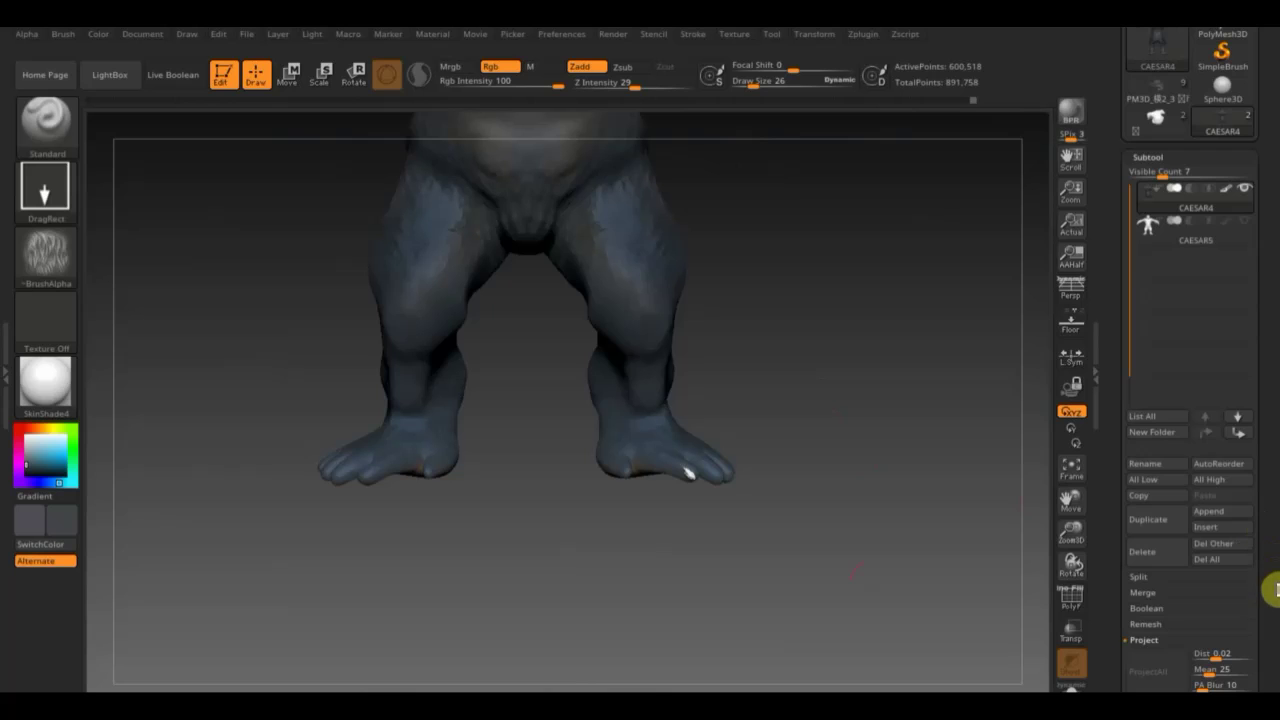
{"action": "left_click_drag", "start_coordinate": [1272, 583], "coordinate": [1270, 474]}
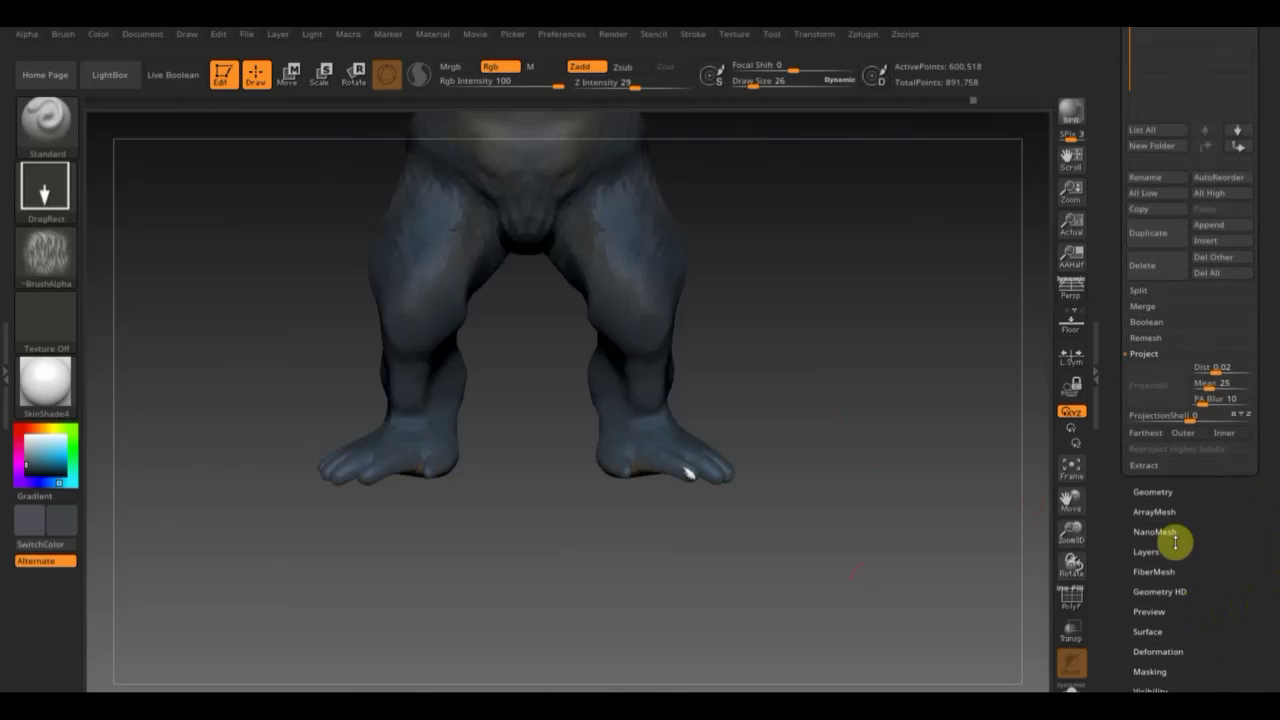
{"action": "left_click", "coordinate": [1155, 492]}
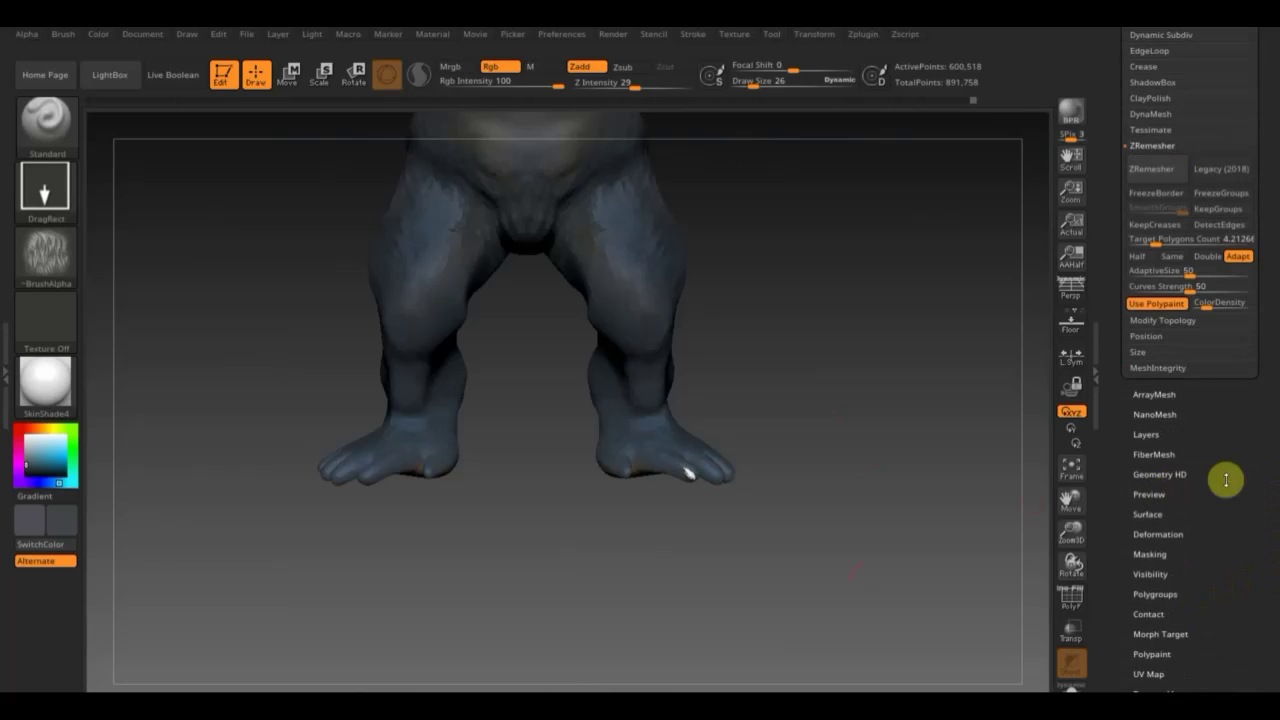
{"action": "left_click", "coordinate": [1165, 318]}
{"action": "left_click", "coordinate": [1190, 214]}
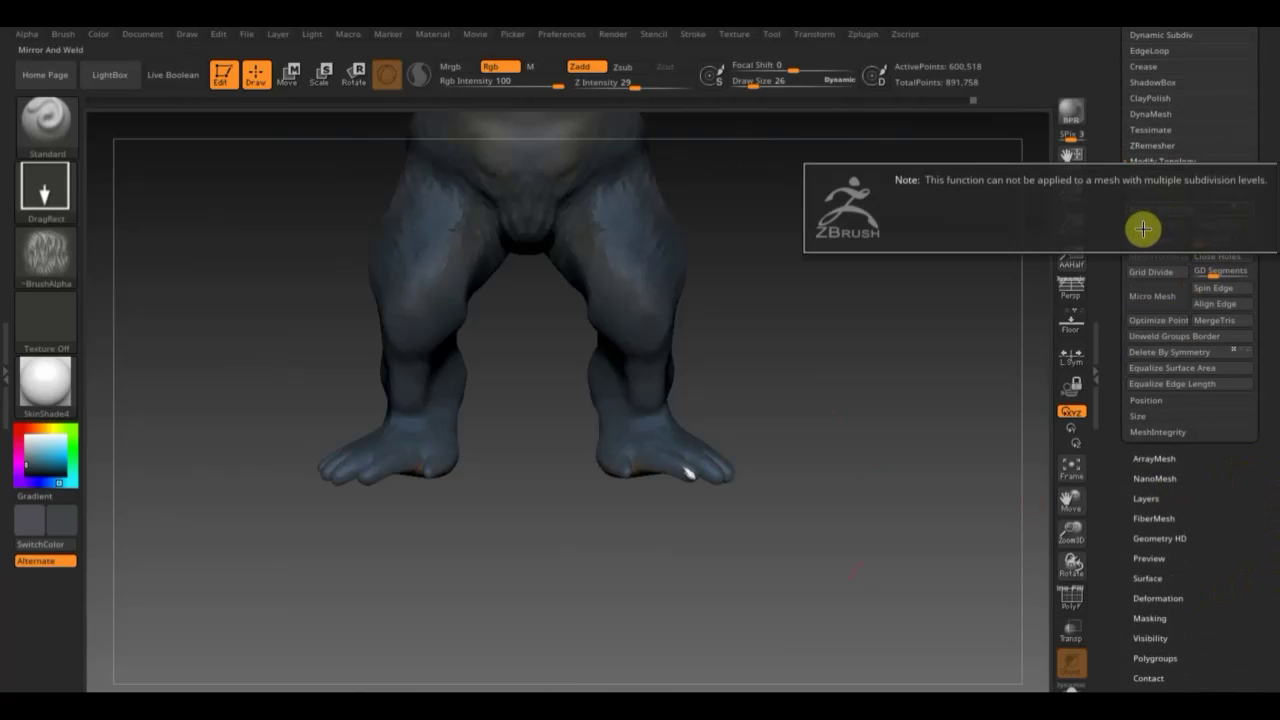
{"action": "left_click_drag", "start_coordinate": [660, 429], "coordinate": [802, 372]}
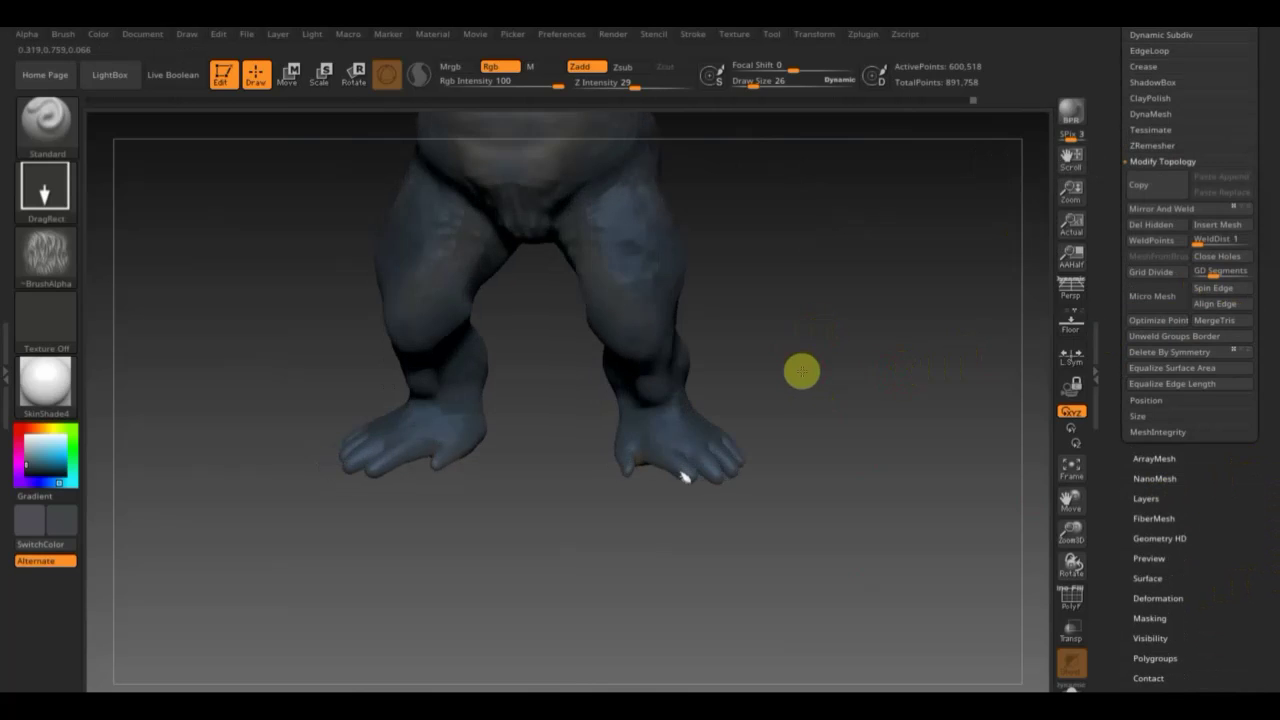
Zoom to the feet and set the brush to Draw Size 11, Zadd off, FreeHand stroke, Alpha Off.
{"action": "mouse_move", "coordinate": [686, 480]}
{"action": "left_mouse_down"}
{"action": "mouse_move", "coordinate": [837, 663]}
{"action": "mouse_move", "coordinate": [726, 534]}
{"action": "left_mouse_up"}
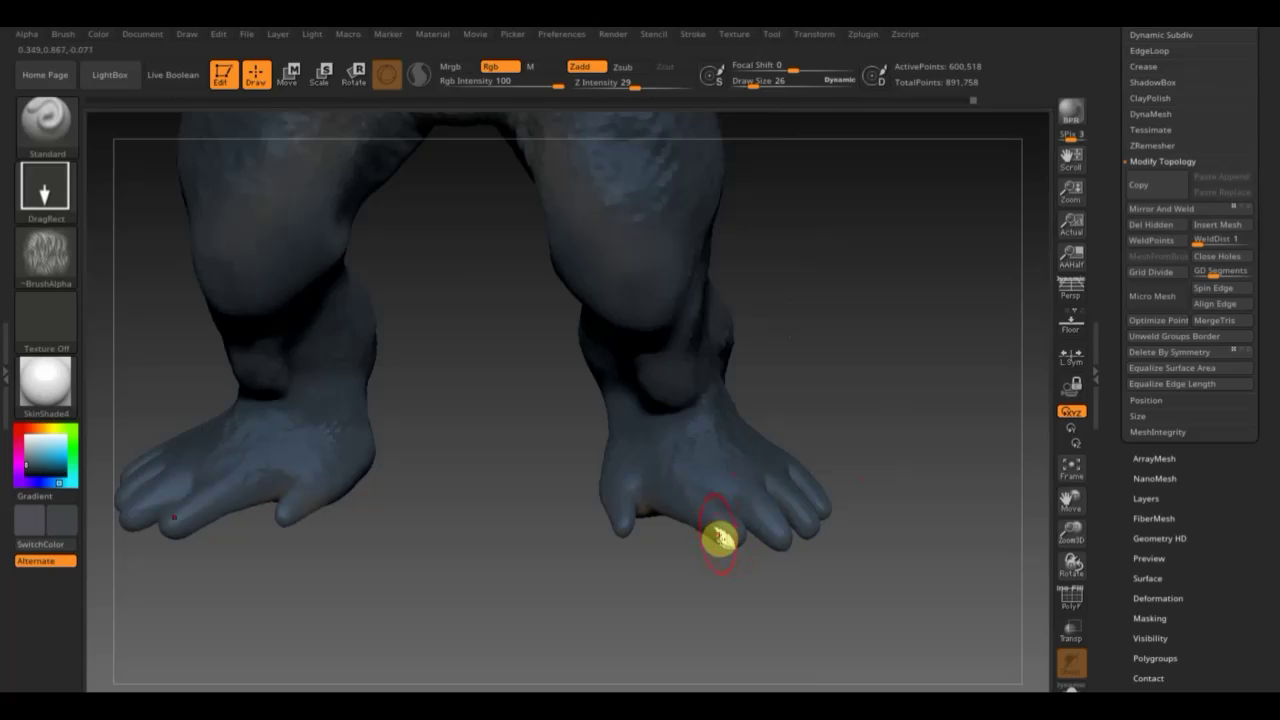
{"action": "key", "text": "shift"}
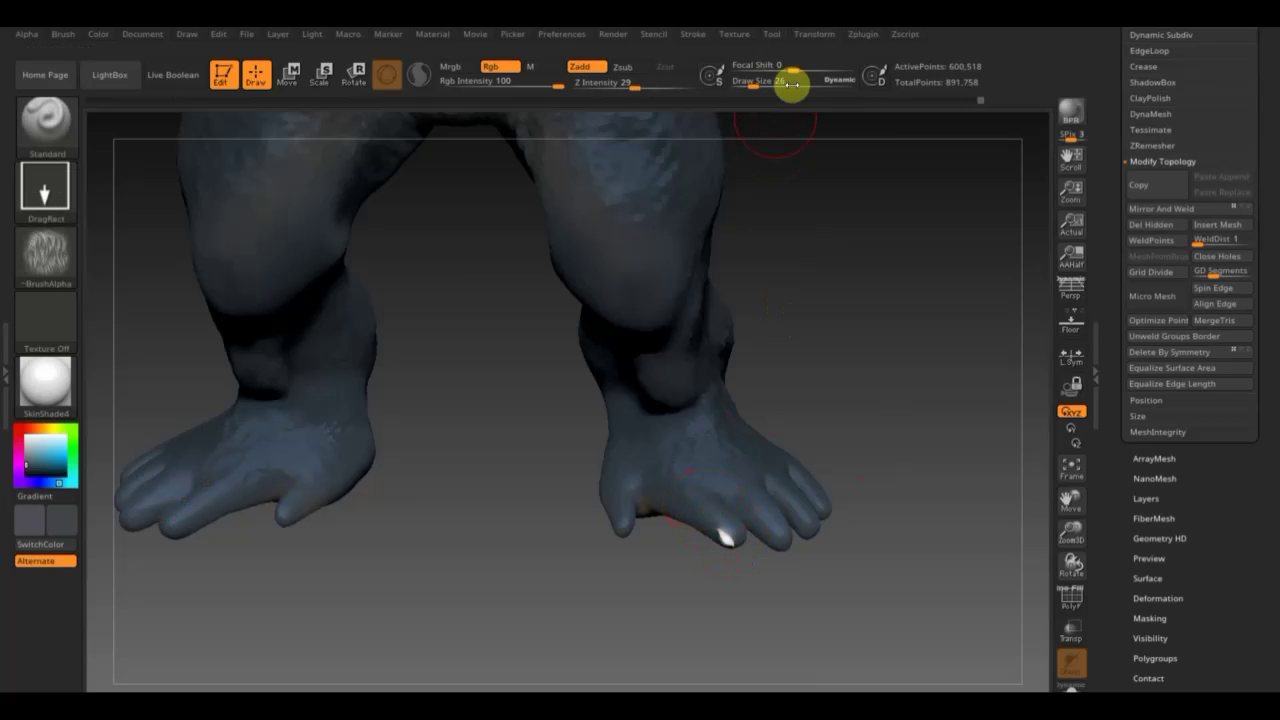
{"action": "left_click_drag", "start_coordinate": [786, 81], "coordinate": [748, 87]}
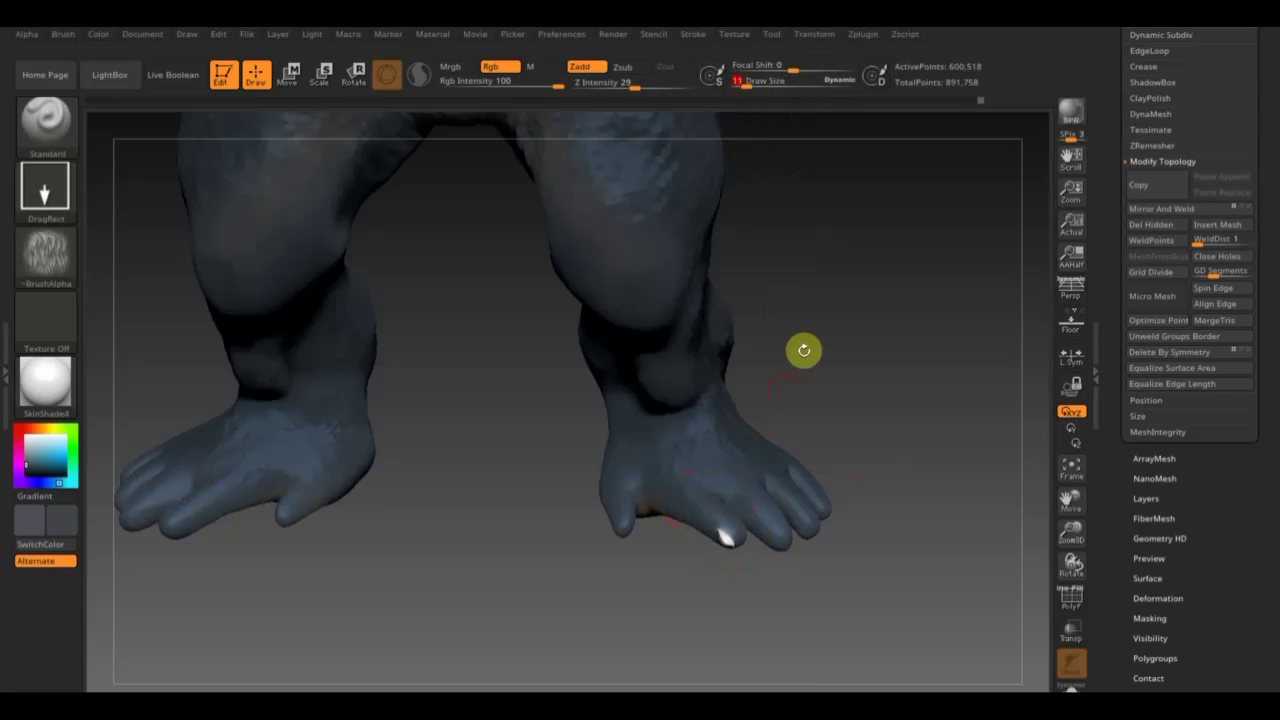
{"action": "left_click", "coordinate": [580, 67]}
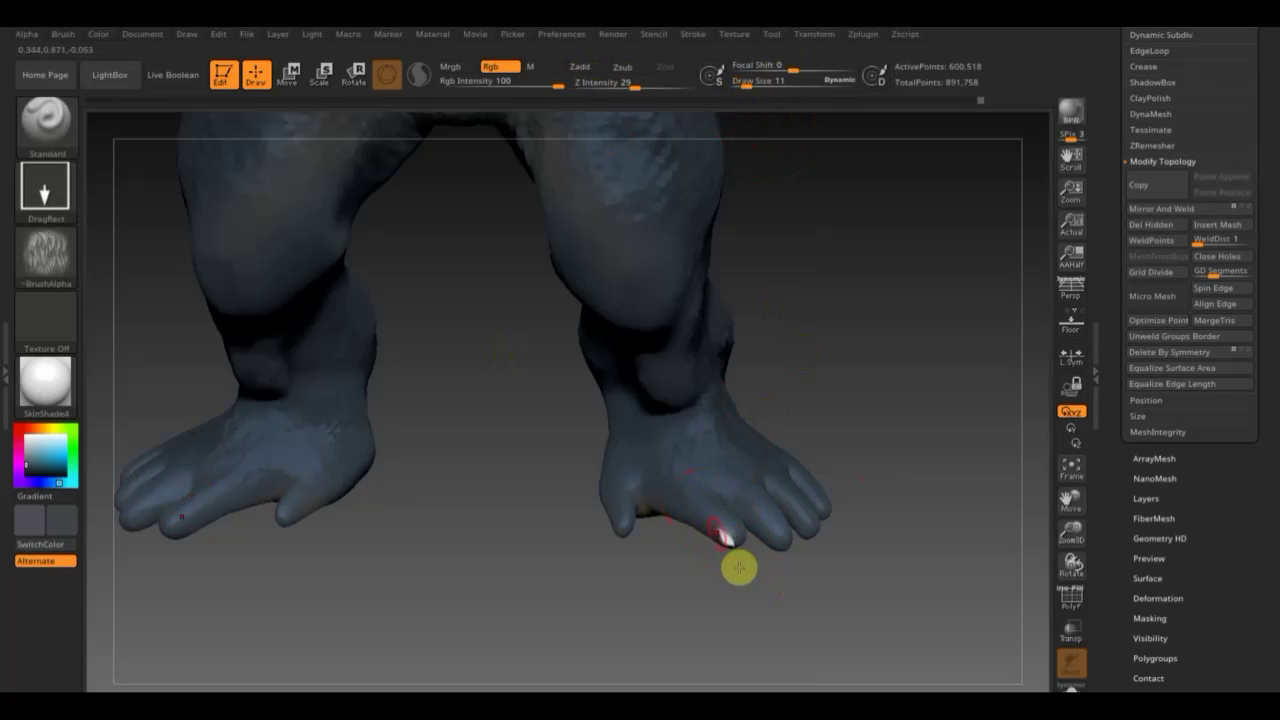
{"action": "left_click", "coordinate": [50, 188]}
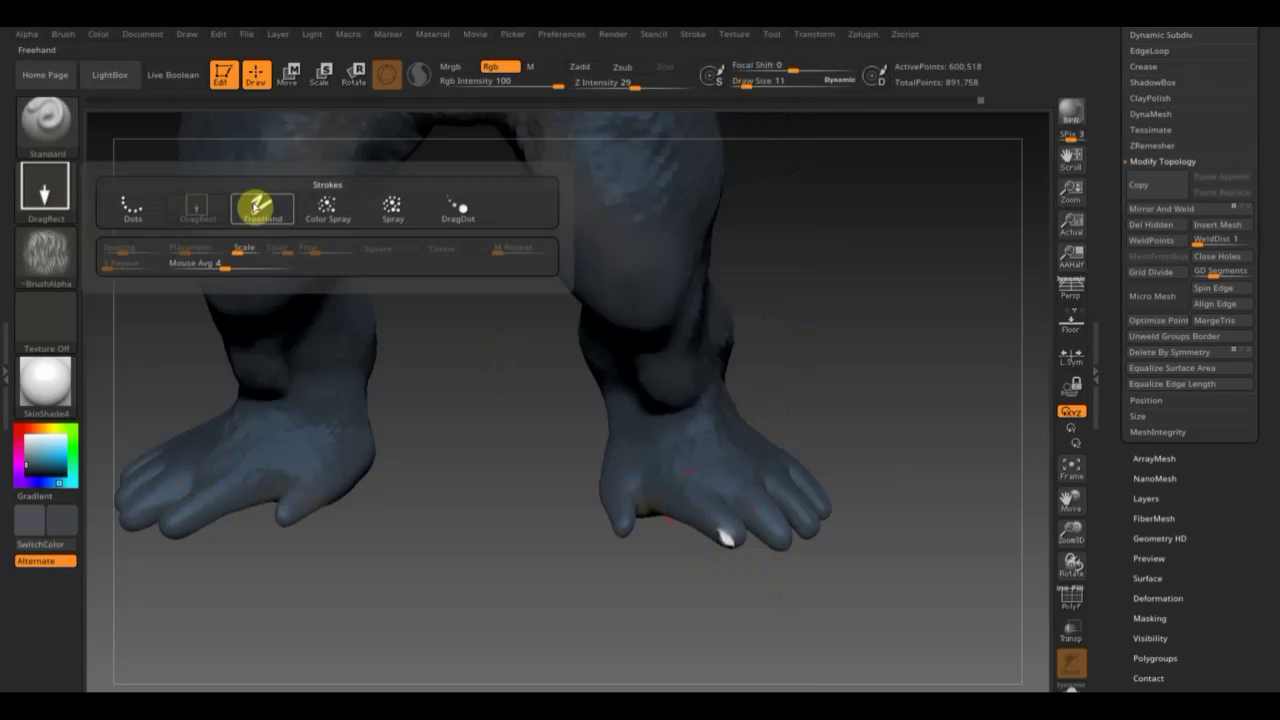
{"action": "left_click", "coordinate": [258, 208]}
{"action": "left_click", "coordinate": [45, 255]}
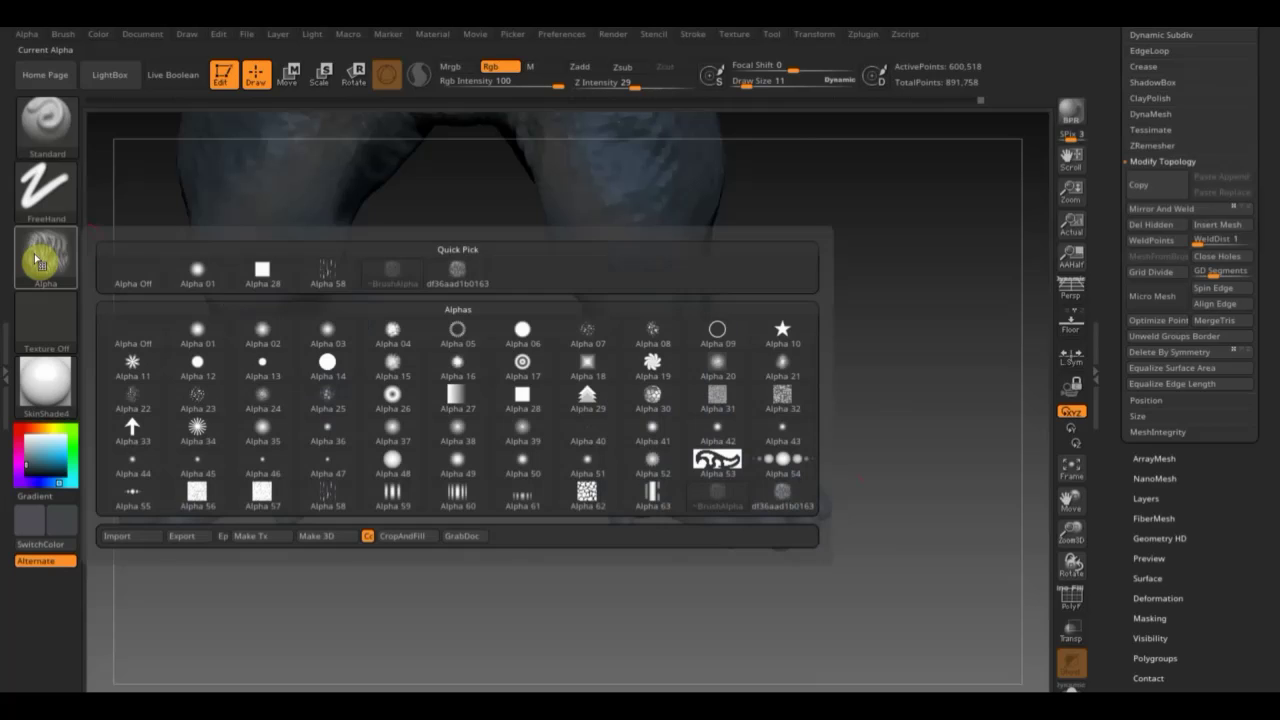
{"action": "left_click", "coordinate": [133, 271]}
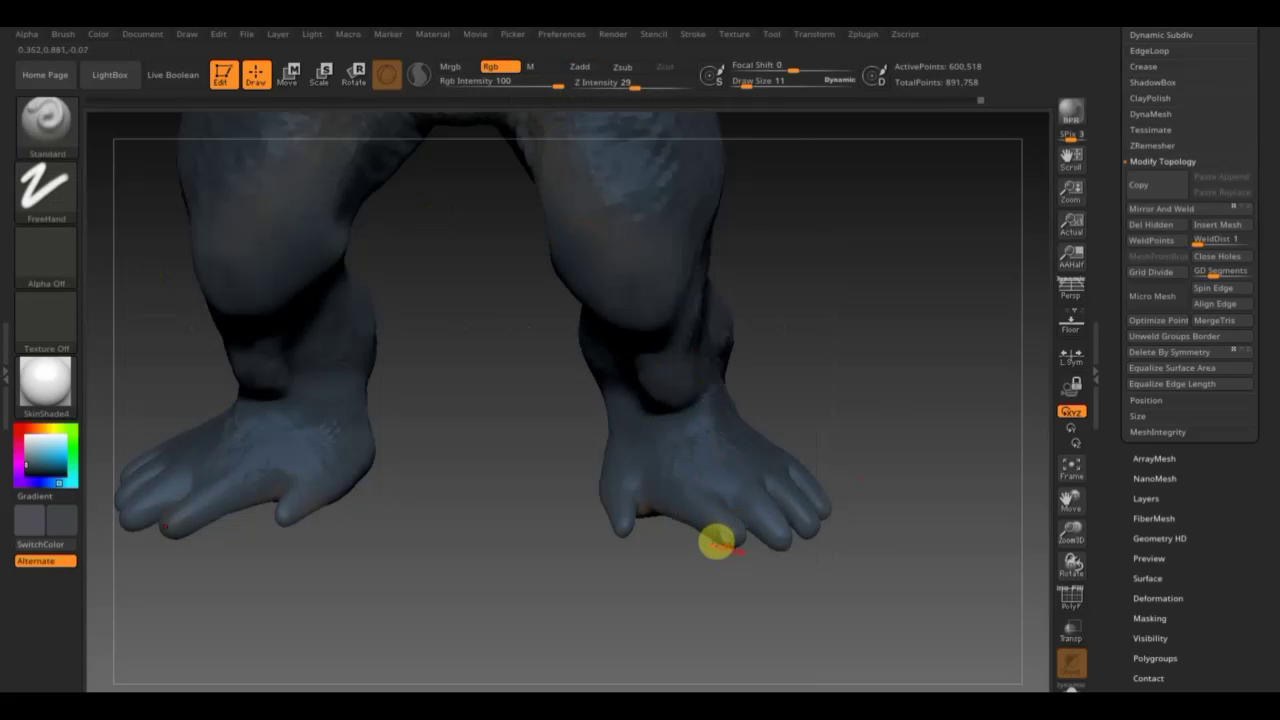
{"action": "mouse_move", "coordinate": [858, 496]}
{"action": "left_mouse_down"}
{"action": "mouse_move", "coordinate": [898, 430]}
{"action": "mouse_move", "coordinate": [889, 420]}
{"action": "mouse_move", "coordinate": [914, 534]}
{"action": "mouse_move", "coordinate": [954, 614]}
{"action": "mouse_move", "coordinate": [829, 626]}
{"action": "mouse_move", "coordinate": [797, 466]}
{"action": "mouse_move", "coordinate": [840, 543]}
{"action": "mouse_move", "coordinate": [791, 556]}
{"action": "mouse_move", "coordinate": [777, 654]}
{"action": "mouse_move", "coordinate": [814, 686]}
{"action": "left_mouse_up"}
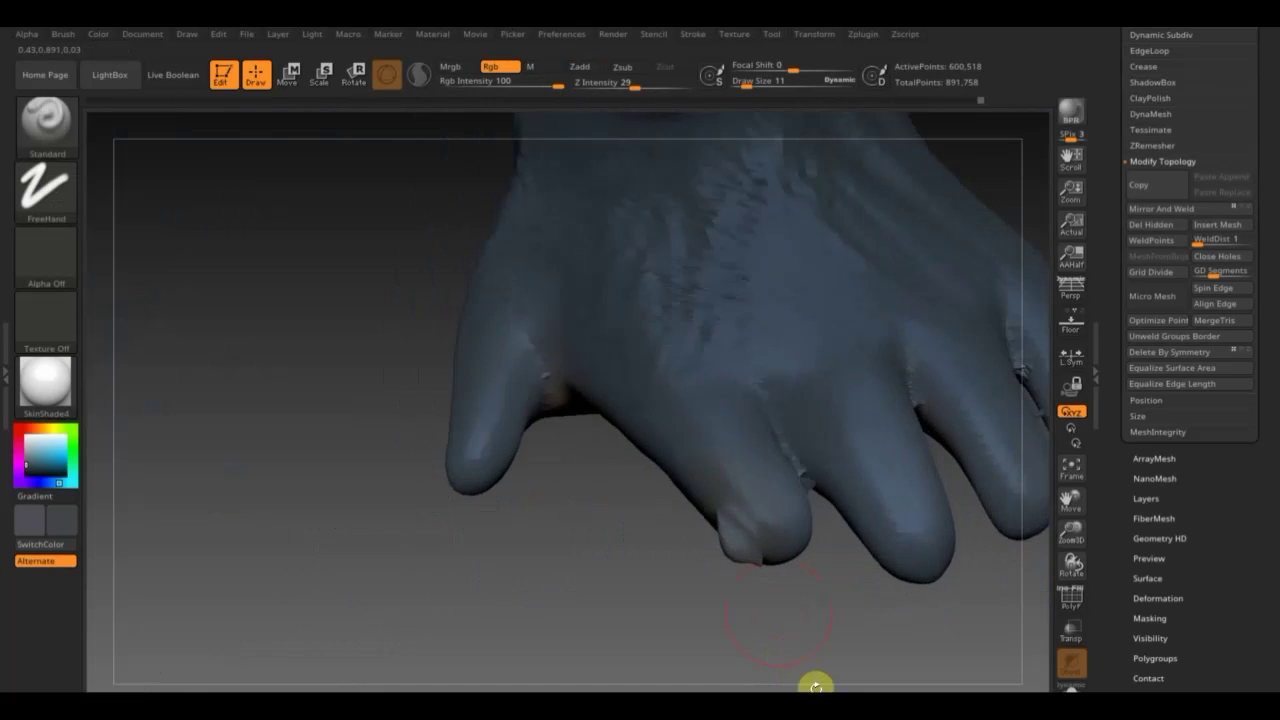
Smooth the rough toe tips on both the left and right feet.
{"action": "key", "text": "shift"}
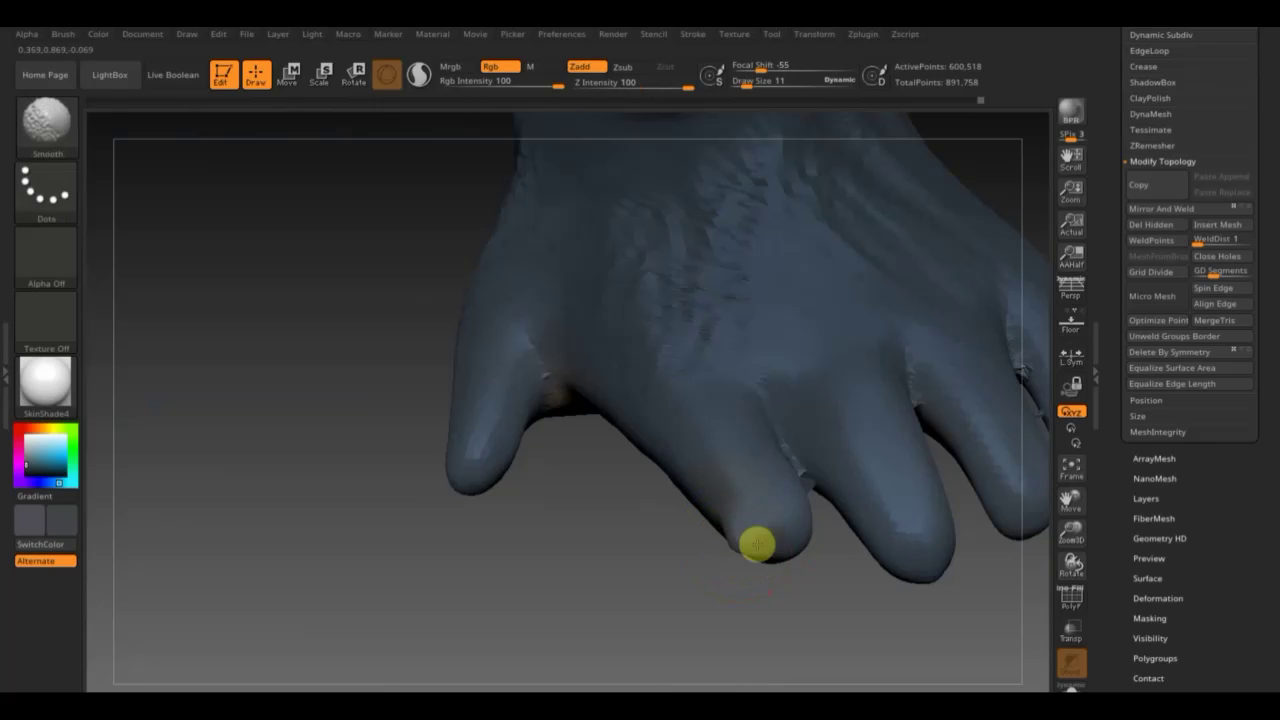
{"action": "mouse_move", "coordinate": [811, 492]}
{"action": "left_mouse_down"}
{"action": "mouse_move", "coordinate": [803, 583]}
{"action": "mouse_move", "coordinate": [817, 597]}
{"action": "mouse_move", "coordinate": [886, 443]}
{"action": "left_mouse_up"}
{"action": "key", "text": "shift"}
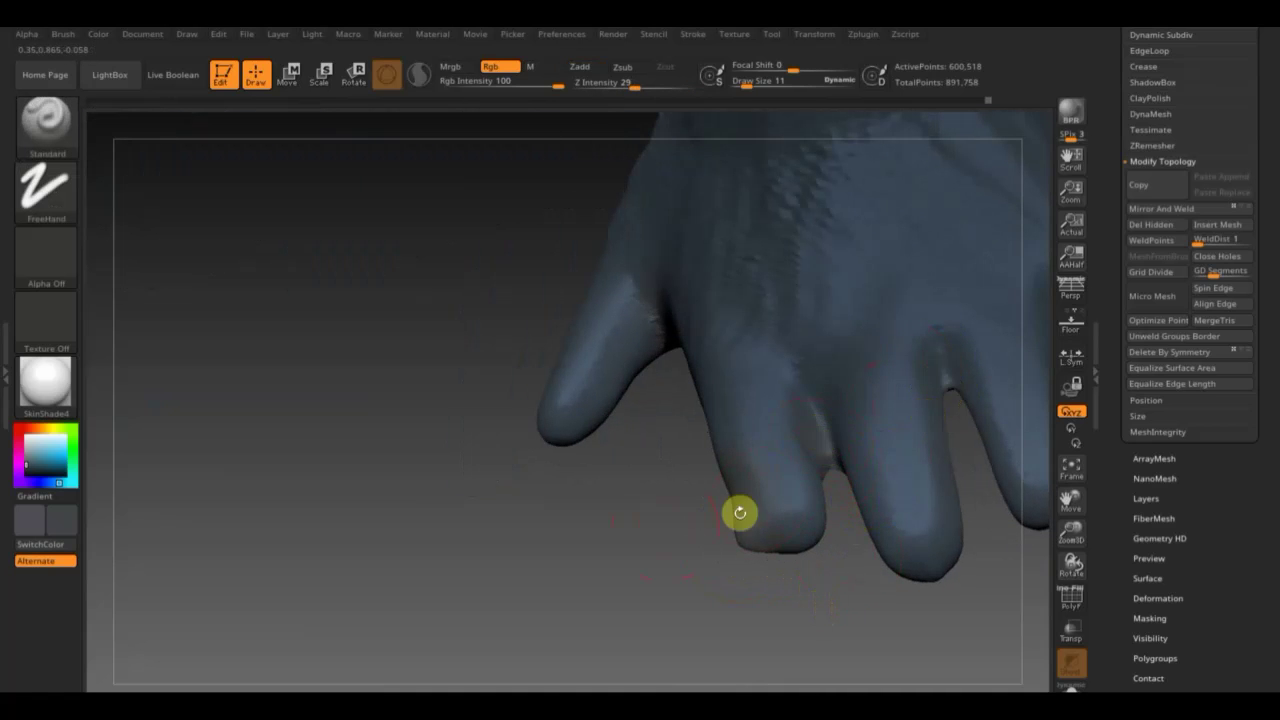
{"action": "mouse_move", "coordinate": [740, 513]}
{"action": "left_mouse_down"}
{"action": "mouse_move", "coordinate": [674, 534]}
{"action": "mouse_move", "coordinate": [681, 547]}
{"action": "left_mouse_up"}
{"action": "key", "text": "shift"}
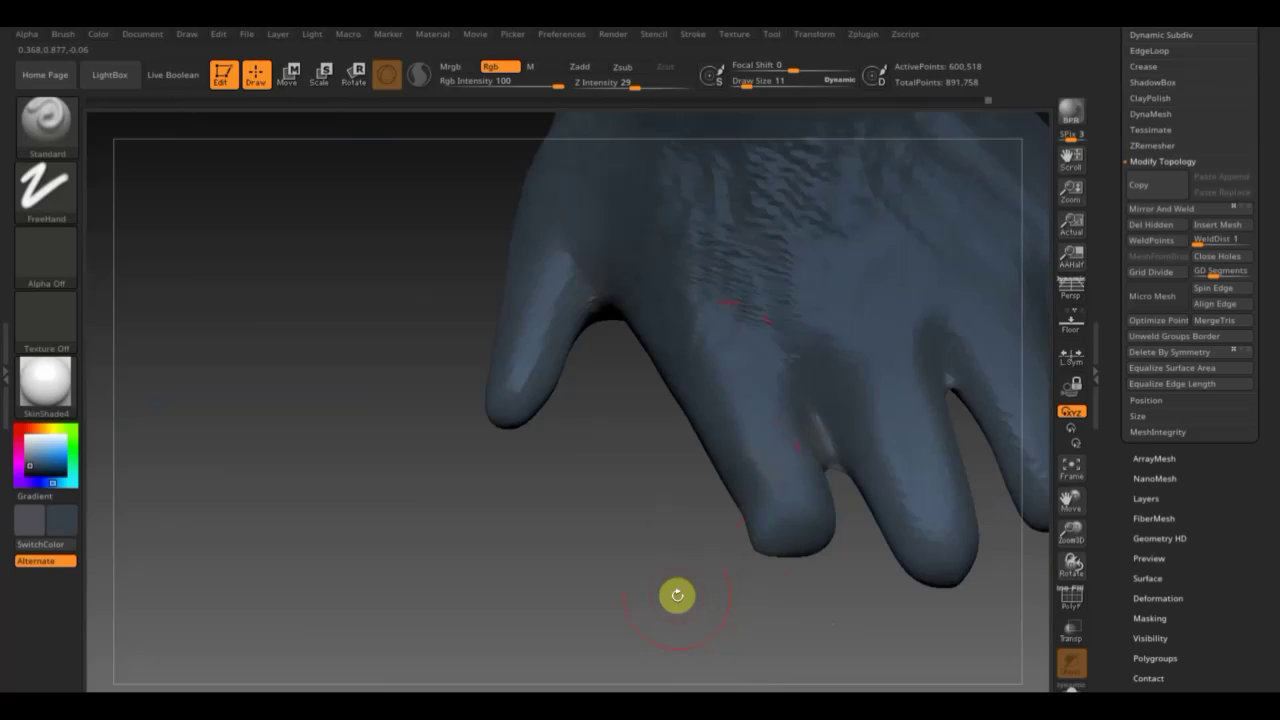
{"action": "left_click_drag", "start_coordinate": [677, 595], "coordinate": [552, 411]}
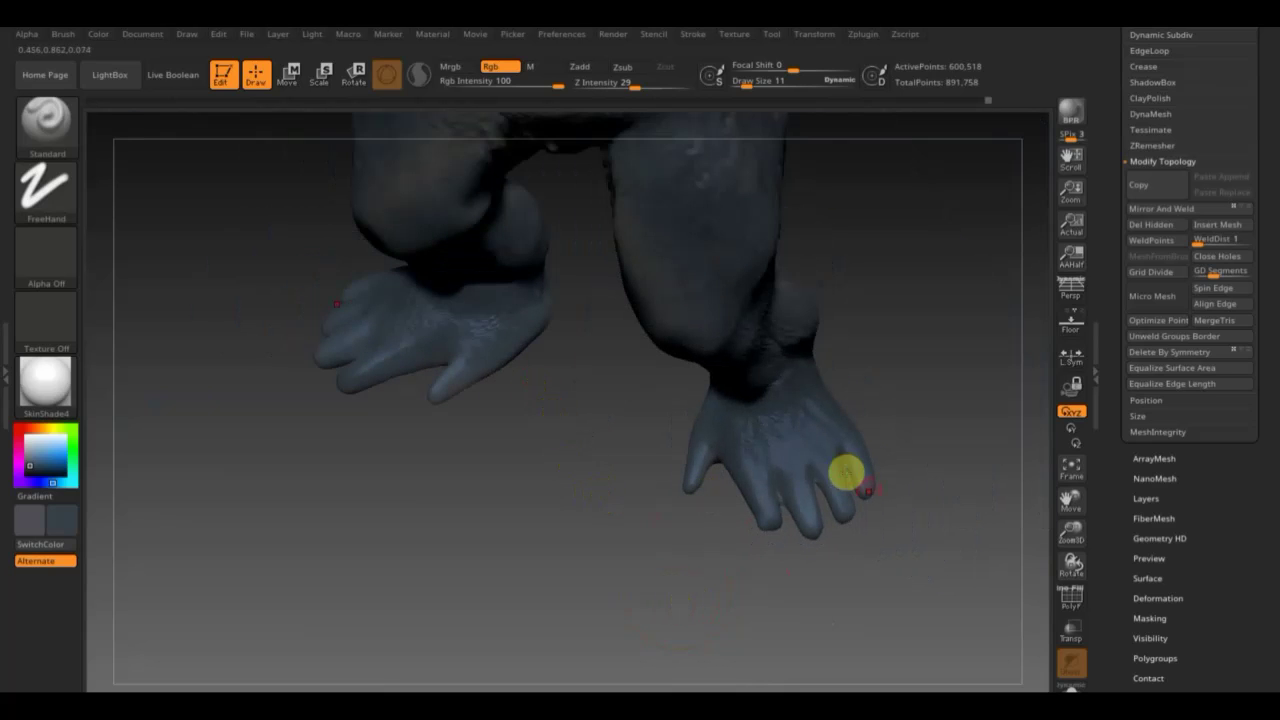
{"action": "mouse_move", "coordinate": [846, 474]}
{"action": "left_mouse_down"}
{"action": "mouse_move", "coordinate": [906, 543]}
{"action": "mouse_move", "coordinate": [869, 495]}
{"action": "left_mouse_up"}
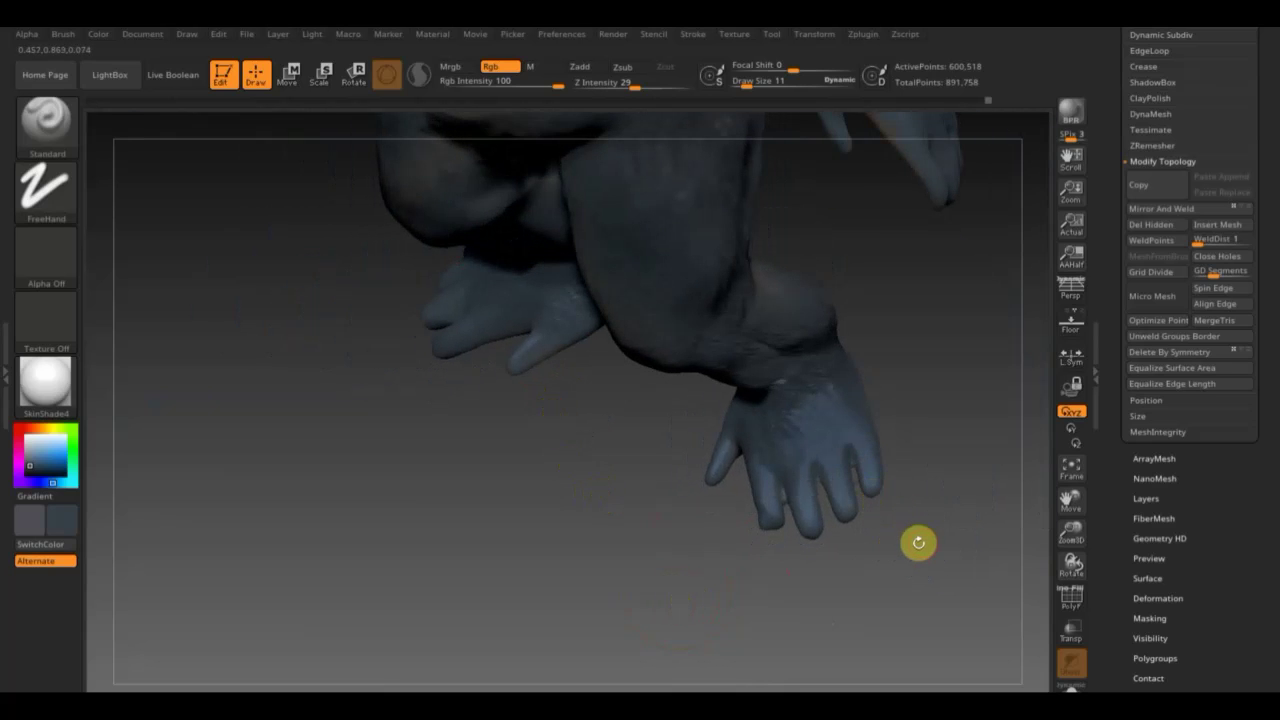
{"action": "mouse_move", "coordinate": [926, 542]}
{"action": "left_mouse_down"}
{"action": "mouse_move", "coordinate": [963, 657]}
{"action": "mouse_move", "coordinate": [691, 530]}
{"action": "left_mouse_up"}
{"action": "key", "text": "shift"}
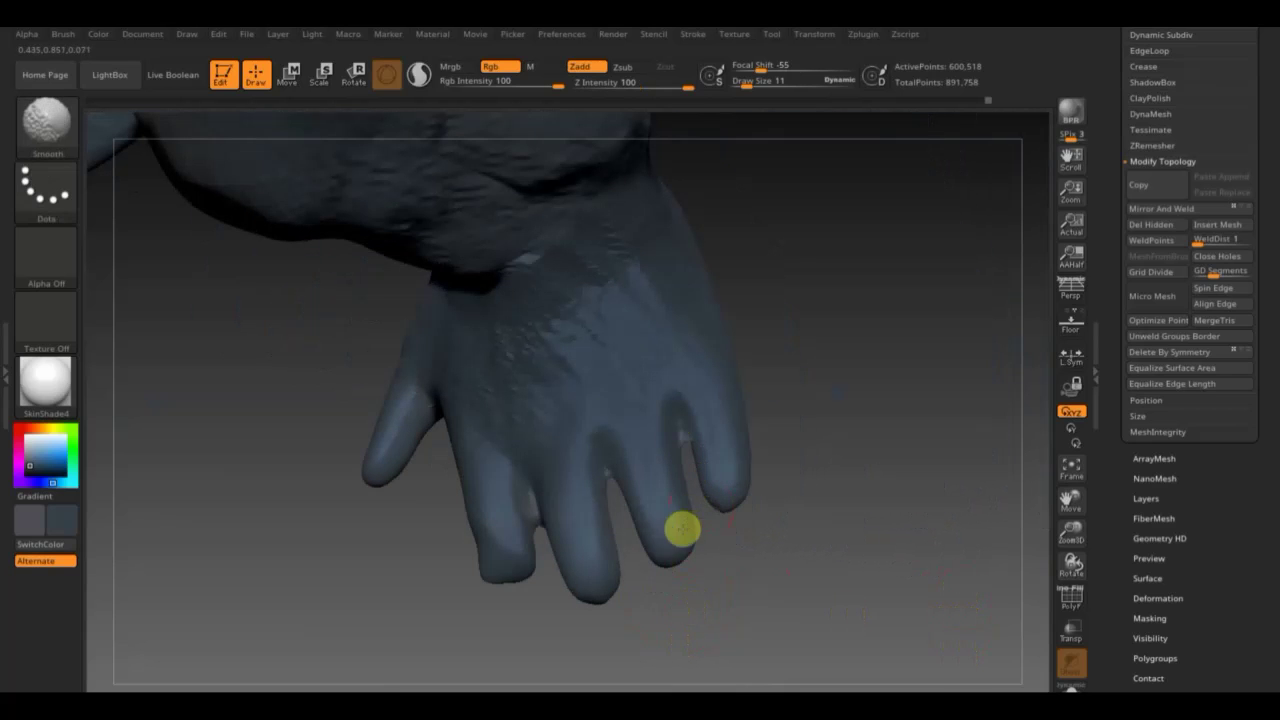
{"action": "mouse_move", "coordinate": [540, 603]}
{"action": "left_mouse_down"}
{"action": "mouse_move", "coordinate": [551, 603]}
{"action": "mouse_move", "coordinate": [500, 608]}
{"action": "mouse_move", "coordinate": [391, 494]}
{"action": "mouse_move", "coordinate": [760, 514]}
{"action": "mouse_move", "coordinate": [791, 634]}
{"action": "mouse_move", "coordinate": [758, 607]}
{"action": "mouse_move", "coordinate": [743, 566]}
{"action": "mouse_move", "coordinate": [725, 572]}
{"action": "left_mouse_up"}
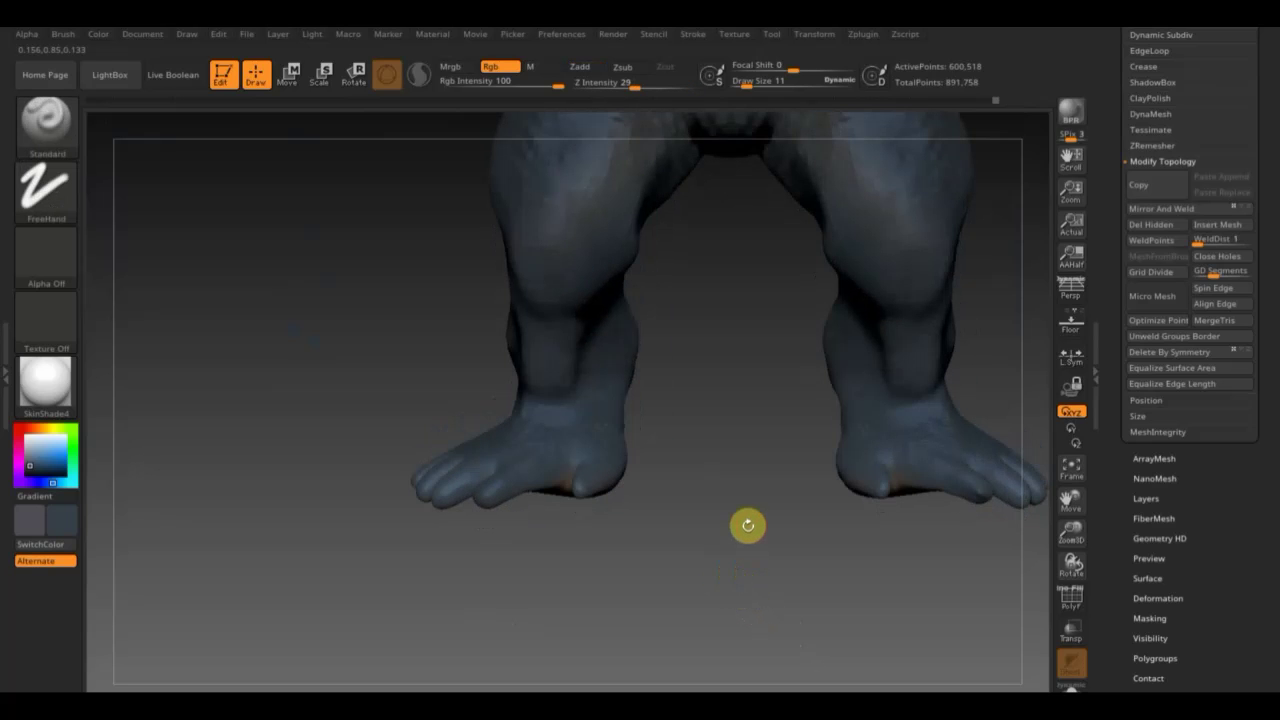
{"action": "mouse_move", "coordinate": [748, 525]}
{"action": "left_mouse_down"}
{"action": "mouse_move", "coordinate": [726, 477]}
{"action": "mouse_move", "coordinate": [748, 634]}
{"action": "mouse_move", "coordinate": [726, 594]}
{"action": "mouse_move", "coordinate": [806, 540]}
{"action": "mouse_move", "coordinate": [886, 517]}
{"action": "mouse_move", "coordinate": [886, 560]}
{"action": "mouse_move", "coordinate": [766, 457]}
{"action": "mouse_move", "coordinate": [789, 529]}
{"action": "mouse_move", "coordinate": [806, 485]}
{"action": "mouse_move", "coordinate": [791, 514]}
{"action": "mouse_move", "coordinate": [820, 586]}
{"action": "mouse_move", "coordinate": [847, 331]}
{"action": "mouse_move", "coordinate": [863, 674]}
{"action": "mouse_move", "coordinate": [840, 597]}
{"action": "mouse_move", "coordinate": [869, 680]}
{"action": "mouse_move", "coordinate": [769, 286]}
{"action": "mouse_move", "coordinate": [777, 294]}
{"action": "left_mouse_up"}
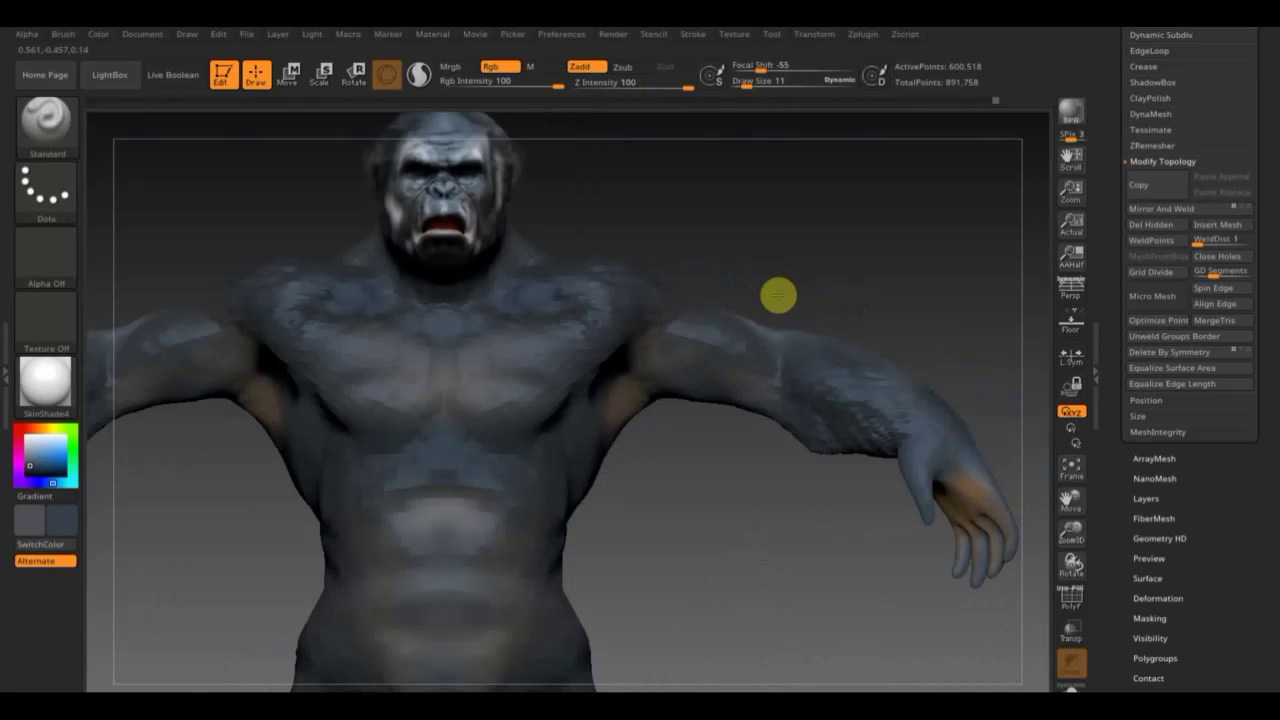
Frame the head and shoulders, then add the gorilla face screenshot texture to Spotlight.
{"action": "mouse_move", "coordinate": [736, 215]}
{"action": "left_mouse_down", "text": "alt"}
{"action": "mouse_move", "coordinate": [826, 629]}
{"action": "mouse_move", "coordinate": [833, 527]}
{"action": "left_mouse_up", "text": "alt"}
{"action": "mouse_move", "coordinate": [877, 248]}
{"action": "left_mouse_down", "text": "alt"}
{"action": "mouse_move", "coordinate": [971, 523]}
{"action": "mouse_move", "coordinate": [866, 429]}
{"action": "mouse_move", "coordinate": [924, 460]}
{"action": "mouse_move", "coordinate": [894, 477]}
{"action": "mouse_move", "coordinate": [883, 449]}
{"action": "mouse_move", "coordinate": [926, 196]}
{"action": "mouse_move", "coordinate": [957, 434]}
{"action": "mouse_move", "coordinate": [899, 360]}
{"action": "left_mouse_up", "text": "alt"}
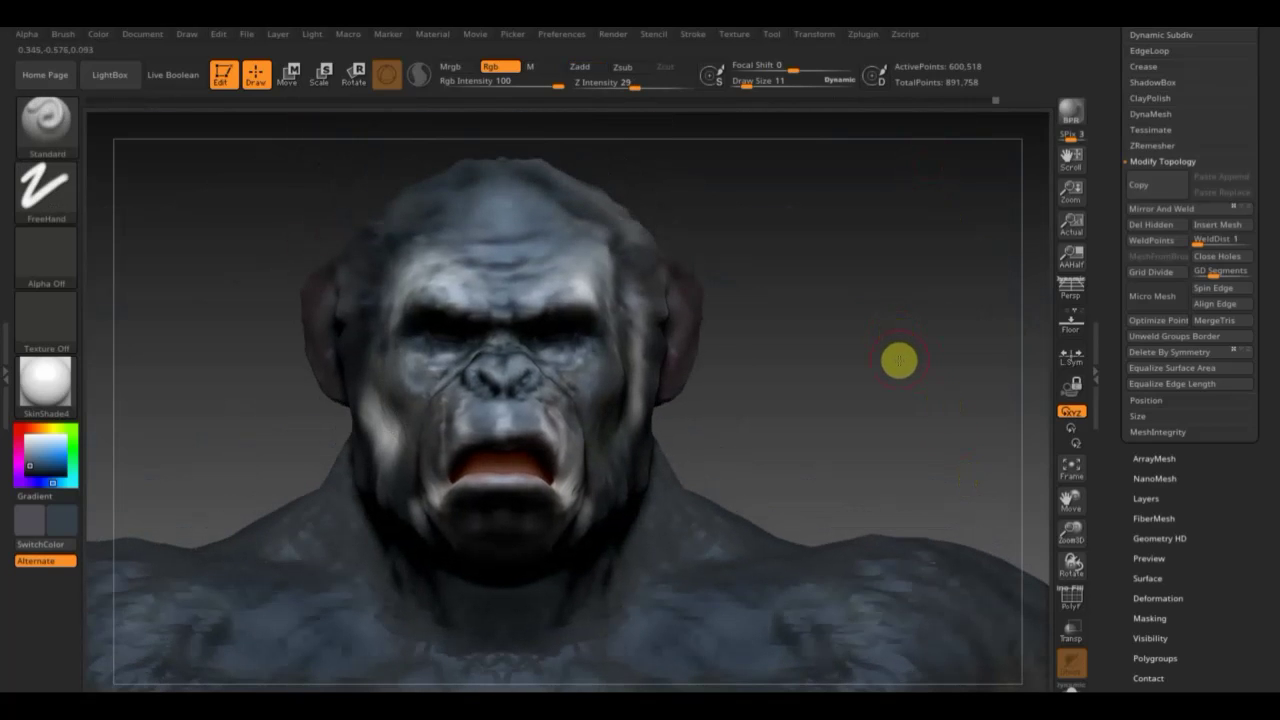
{"action": "left_click", "coordinate": [736, 35]}
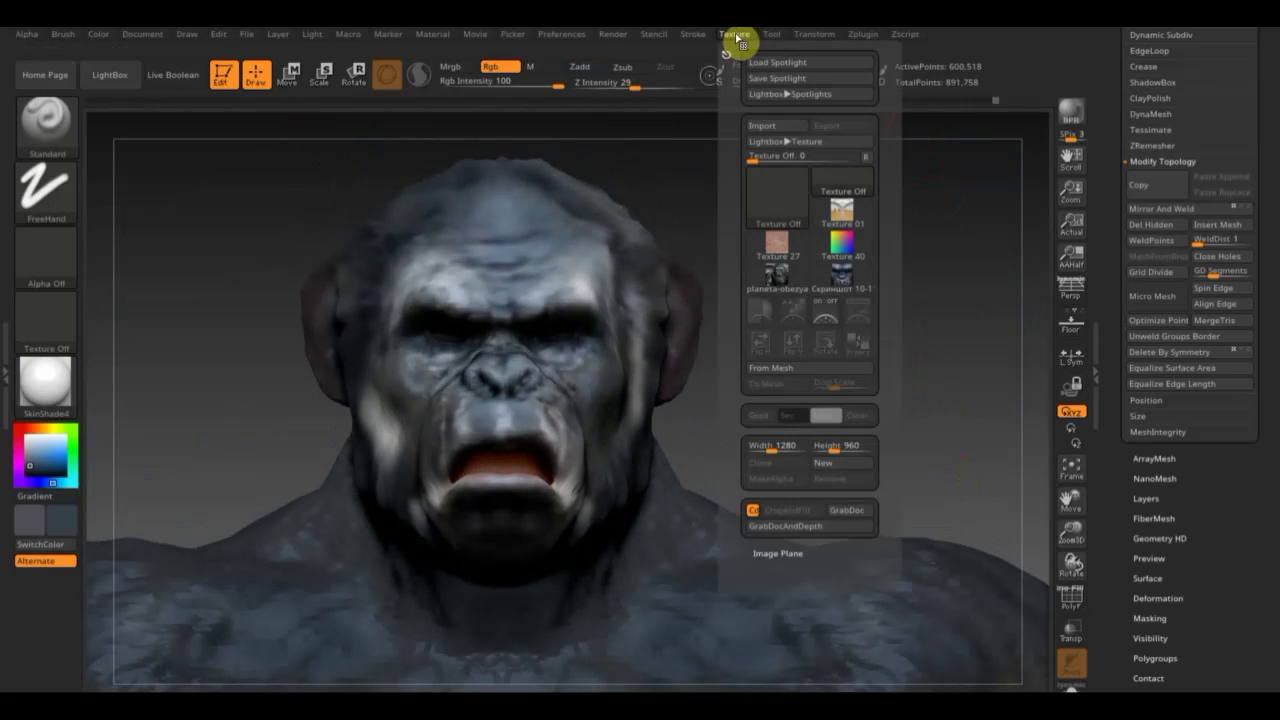
{"action": "left_click", "coordinate": [850, 281]}
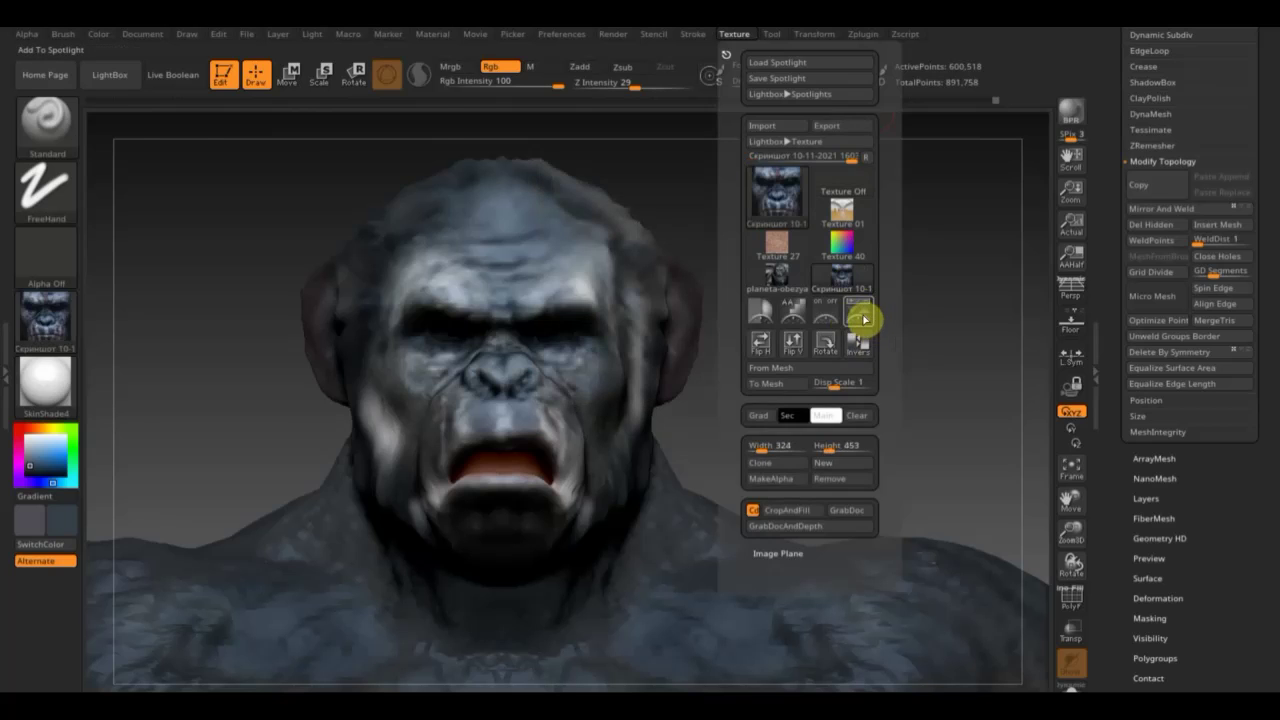
{"action": "left_click", "coordinate": [862, 318]}
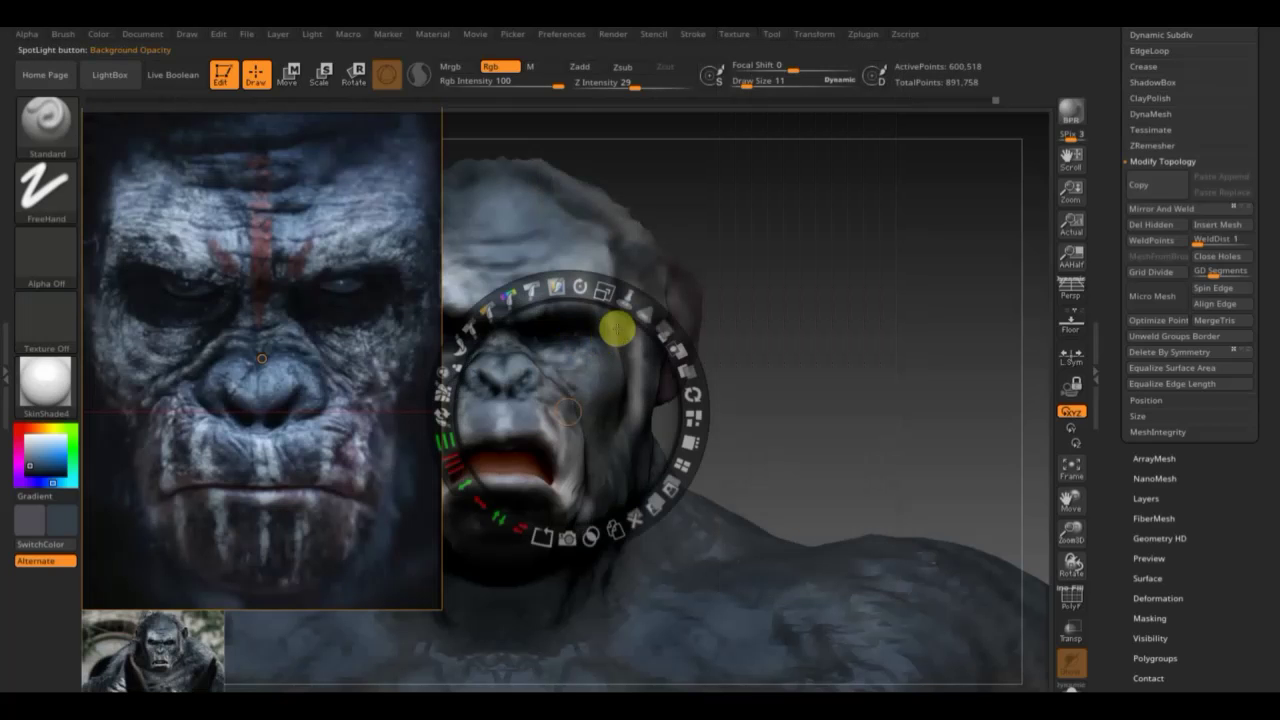
Shrink and reposition the face reference, then tilt the model to match its angle.
{"action": "mouse_move", "coordinate": [613, 293]}
{"action": "left_mouse_down"}
{"action": "mouse_move", "coordinate": [552, 265]}
{"action": "mouse_move", "coordinate": [600, 279]}
{"action": "left_mouse_up"}
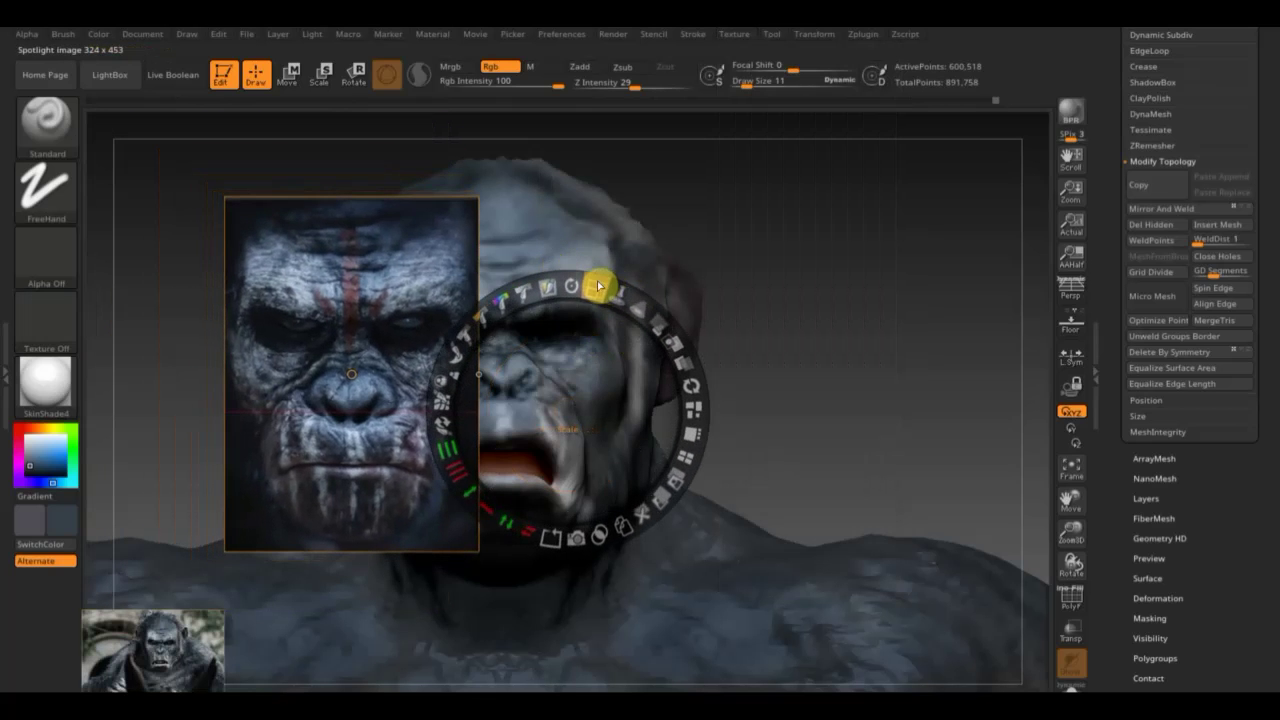
{"action": "mouse_move", "coordinate": [666, 326]}
{"action": "left_mouse_down"}
{"action": "mouse_move", "coordinate": [586, 274]}
{"action": "mouse_move", "coordinate": [745, 338]}
{"action": "left_mouse_up"}
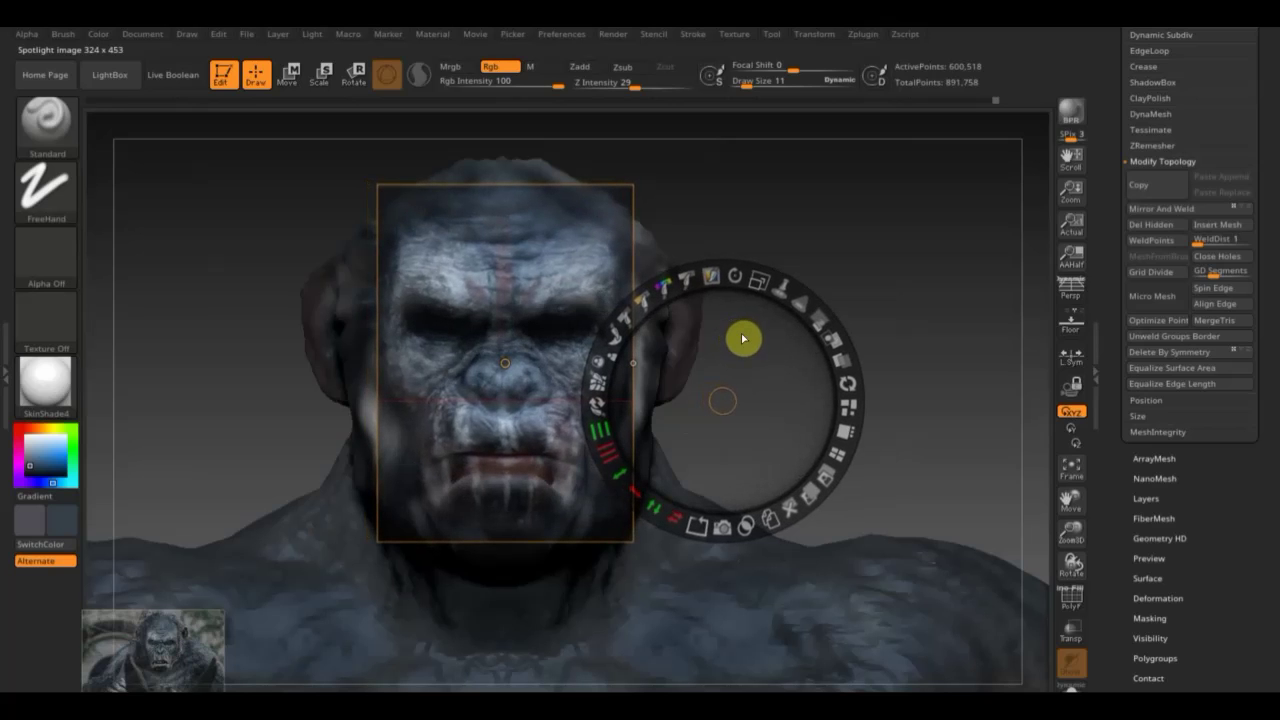
{"action": "key", "text": "z"}
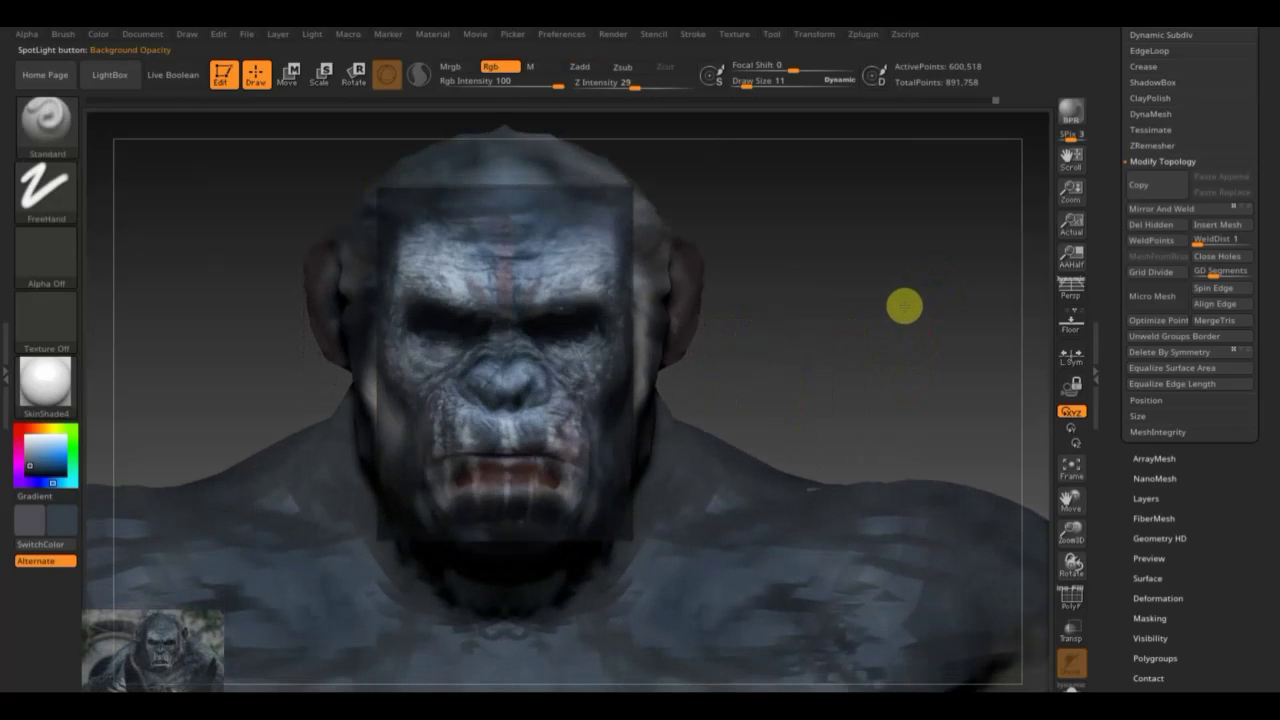
{"action": "left_click_drag", "start_coordinate": [906, 297], "coordinate": [912, 302]}
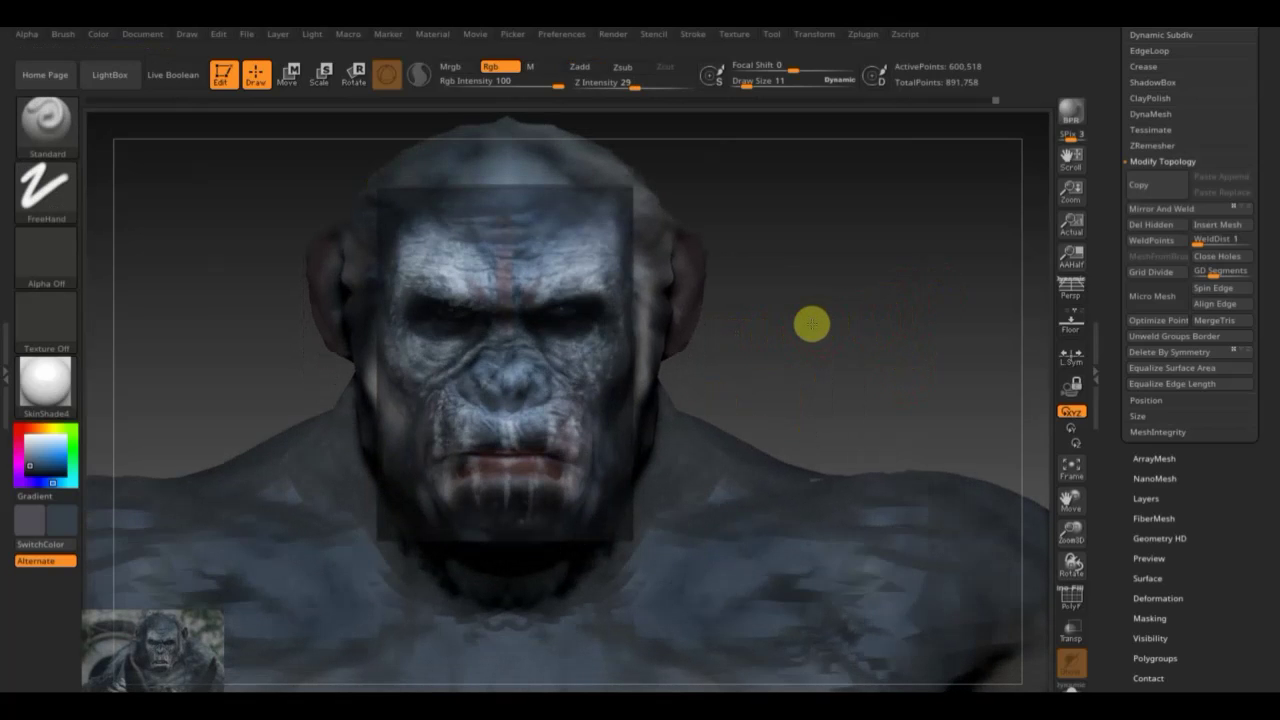
{"action": "mouse_move", "coordinate": [768, 337]}
{"action": "left_mouse_down"}
{"action": "mouse_move", "coordinate": [815, 296]}
{"action": "mouse_move", "coordinate": [815, 311]}
{"action": "left_mouse_up"}
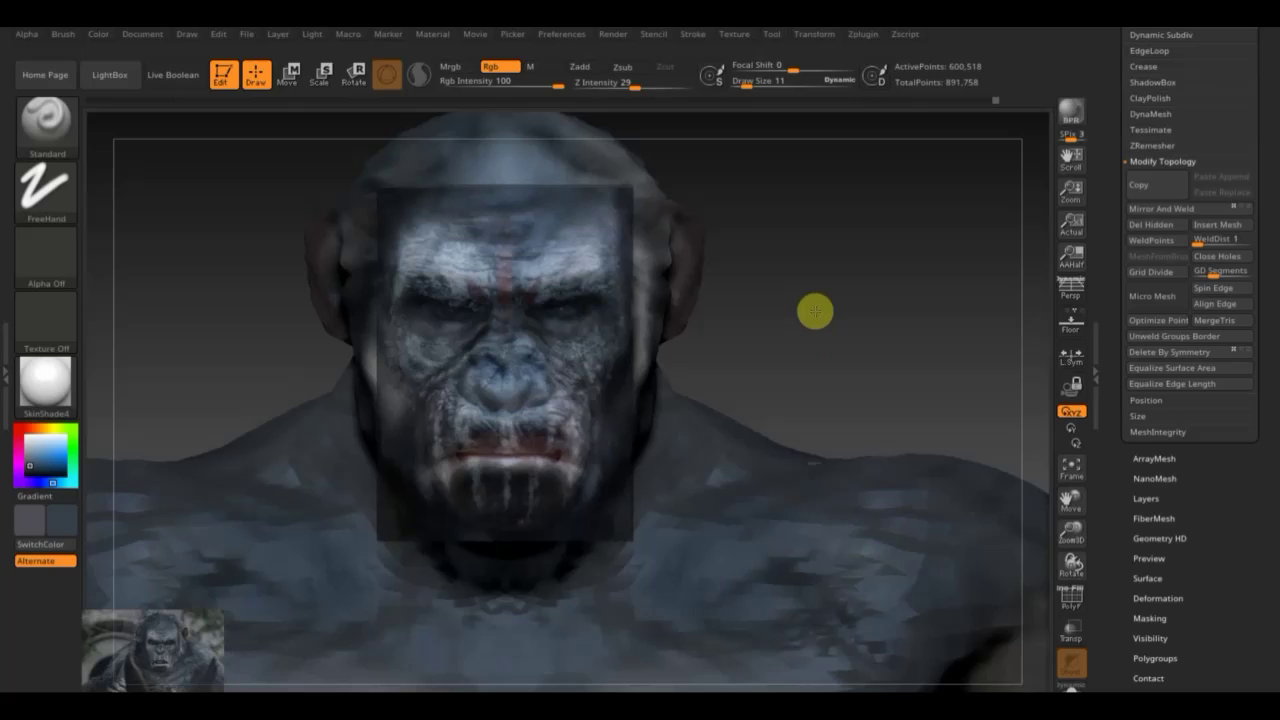
{"action": "left_click", "coordinate": [815, 311]}
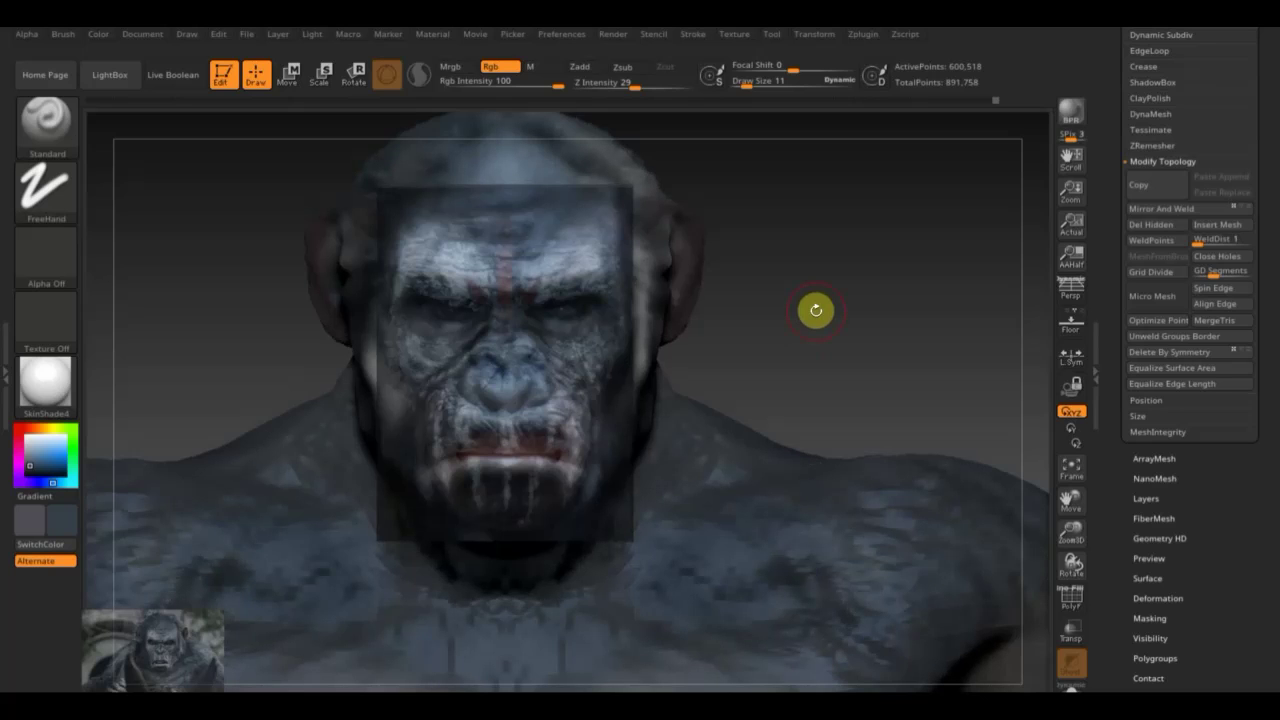
Turn up the Spotlight opacity so the face reference photo is more opaque.
{"action": "key", "text": "shift+z"}
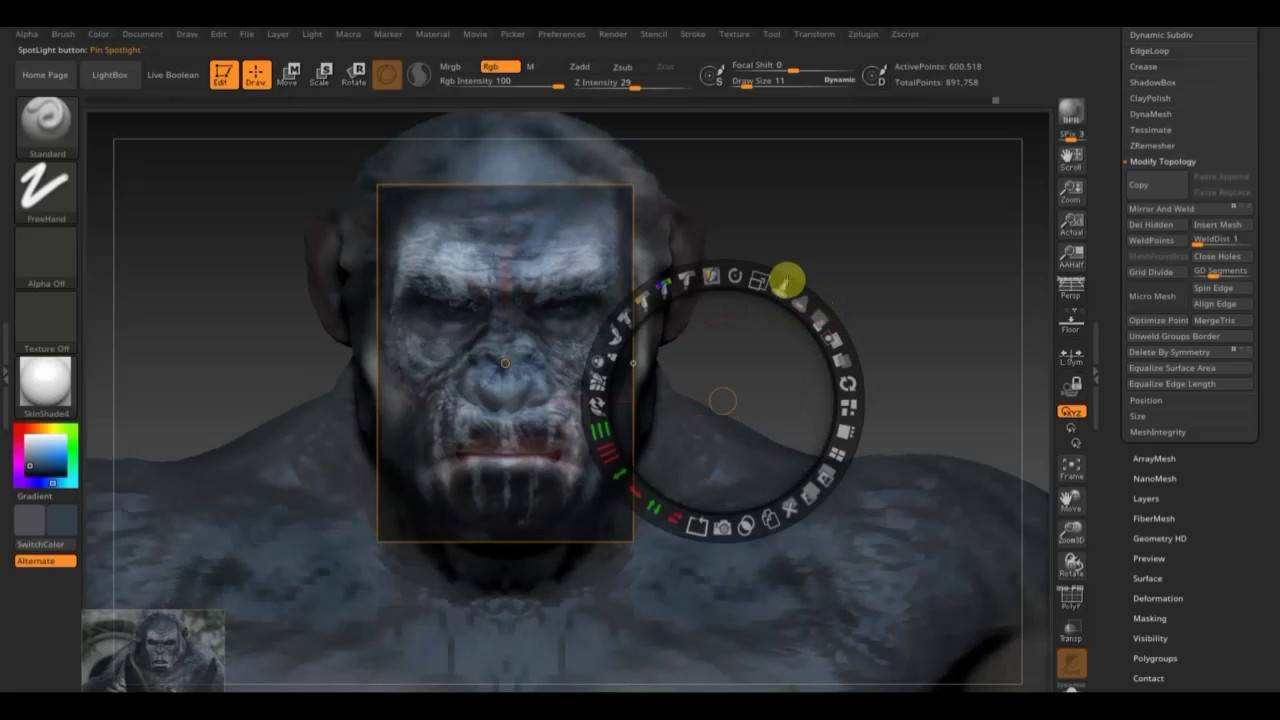
{"action": "left_click_drag", "start_coordinate": [782, 292], "coordinate": [843, 405]}
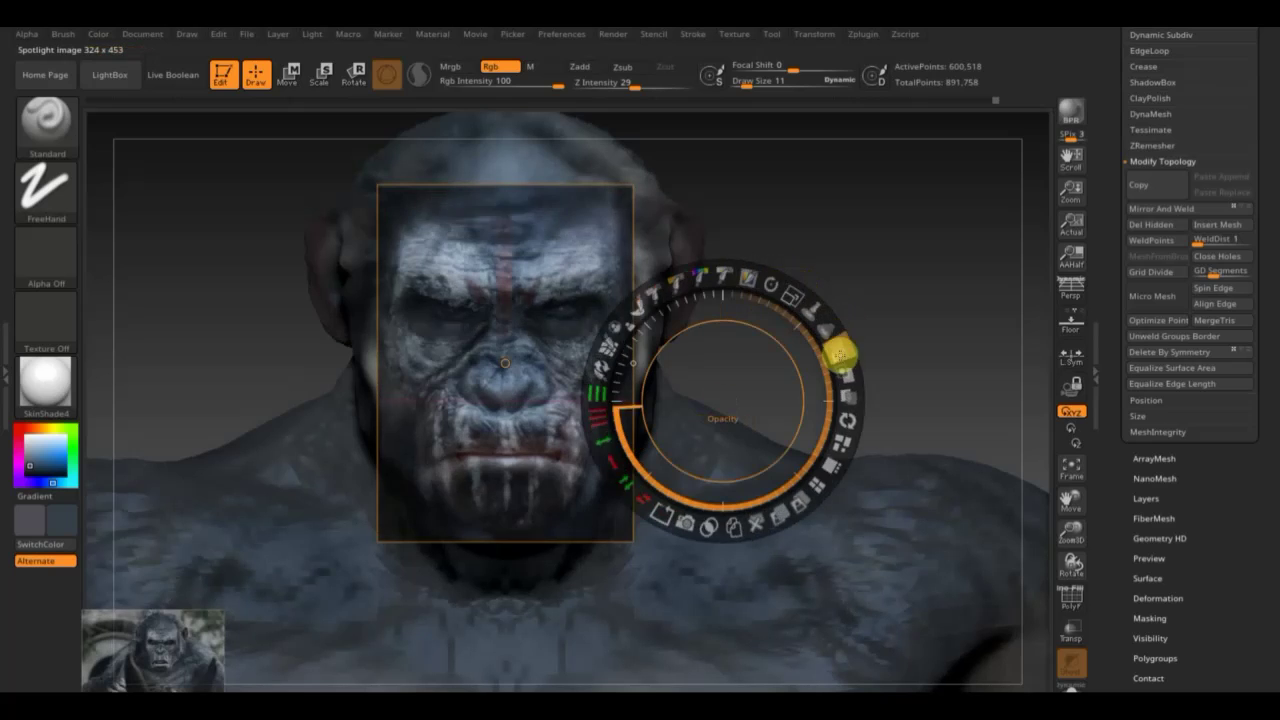
{"action": "left_click", "coordinate": [750, 365]}
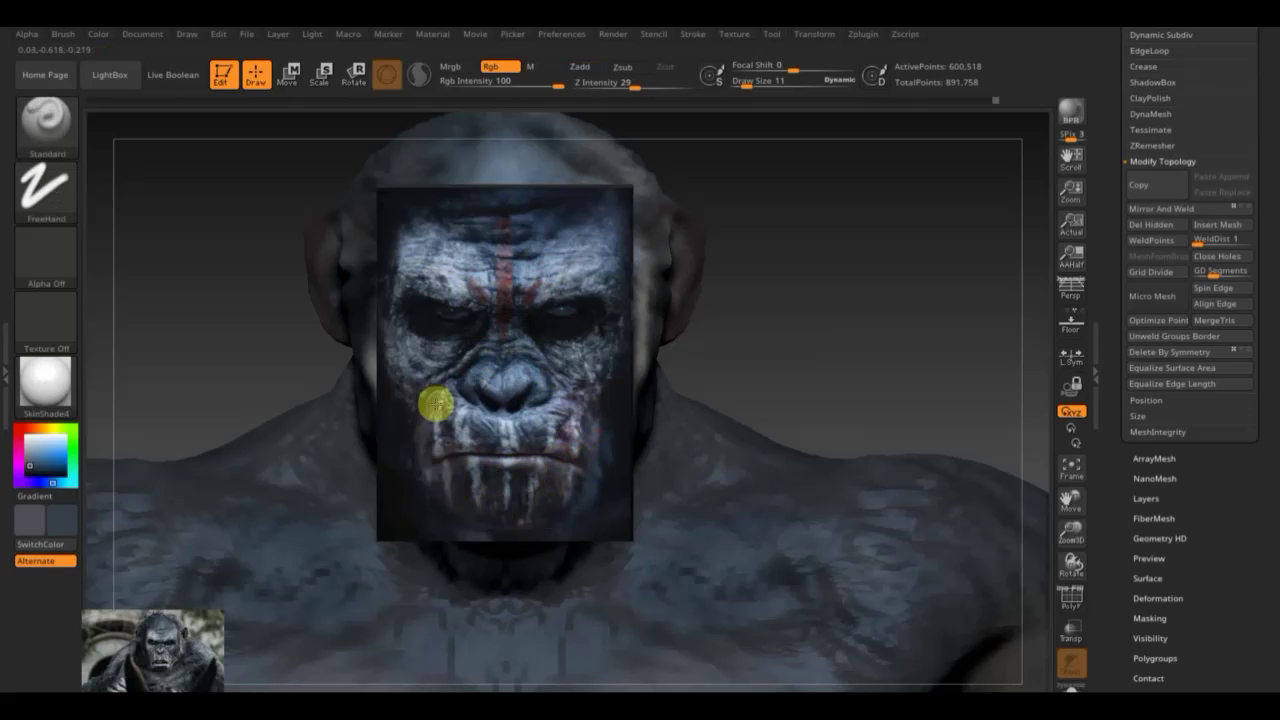
Snap the model to a straight front view under the reference and shrink the brush.
{"action": "key", "text": "shift"}
{"action": "key", "text": "shift+z"}
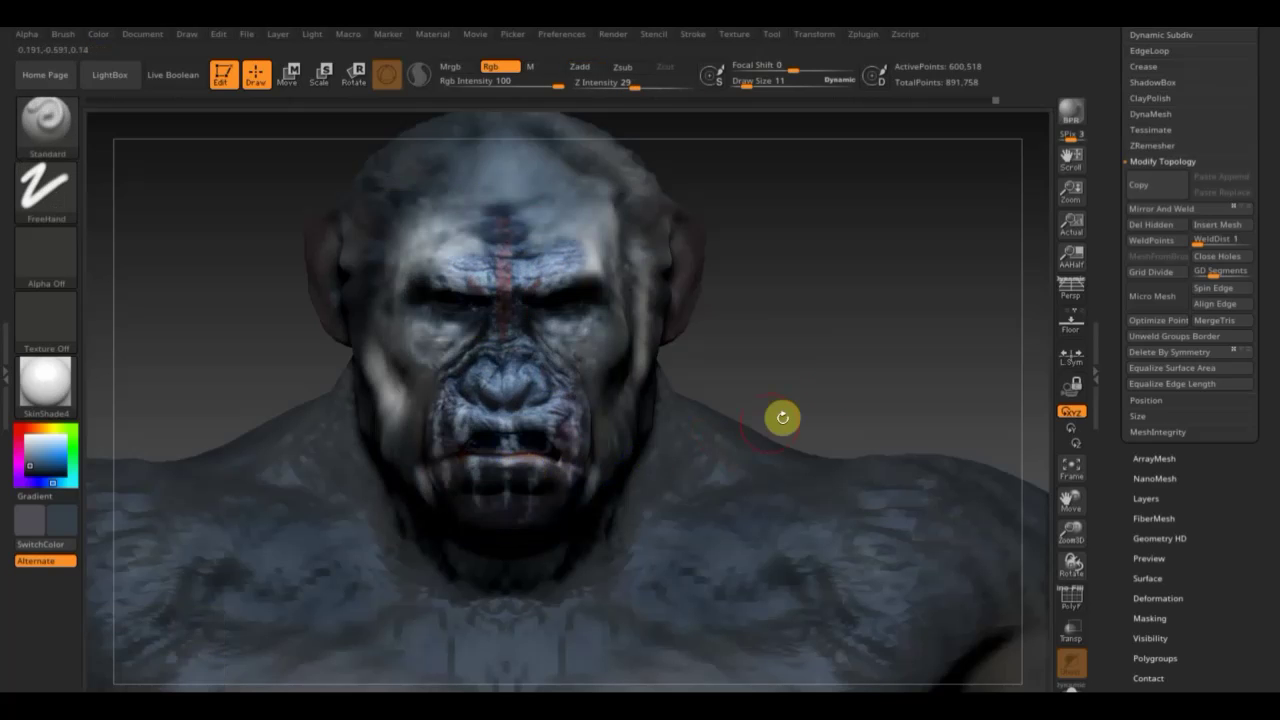
{"action": "left_click_drag", "start_coordinate": [863, 357], "coordinate": [864, 359]}
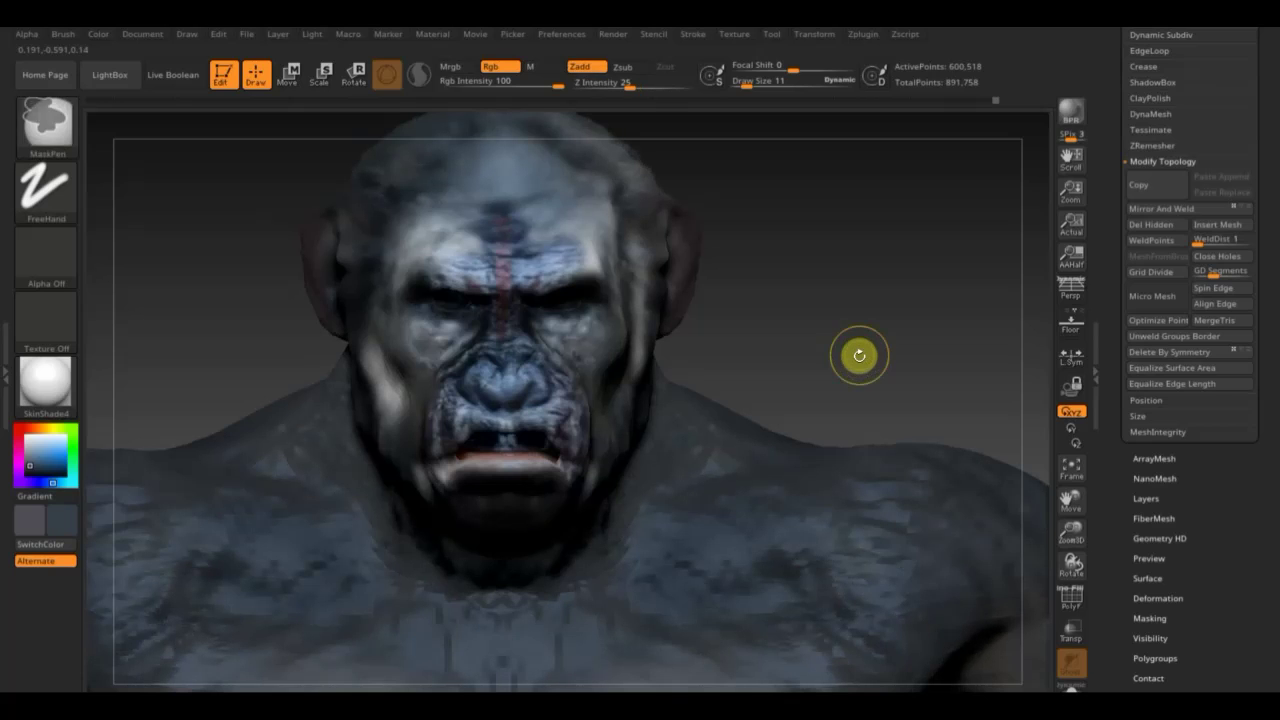
{"action": "left_click_drag", "start_coordinate": [834, 297], "coordinate": [823, 309], "text": "shift"}
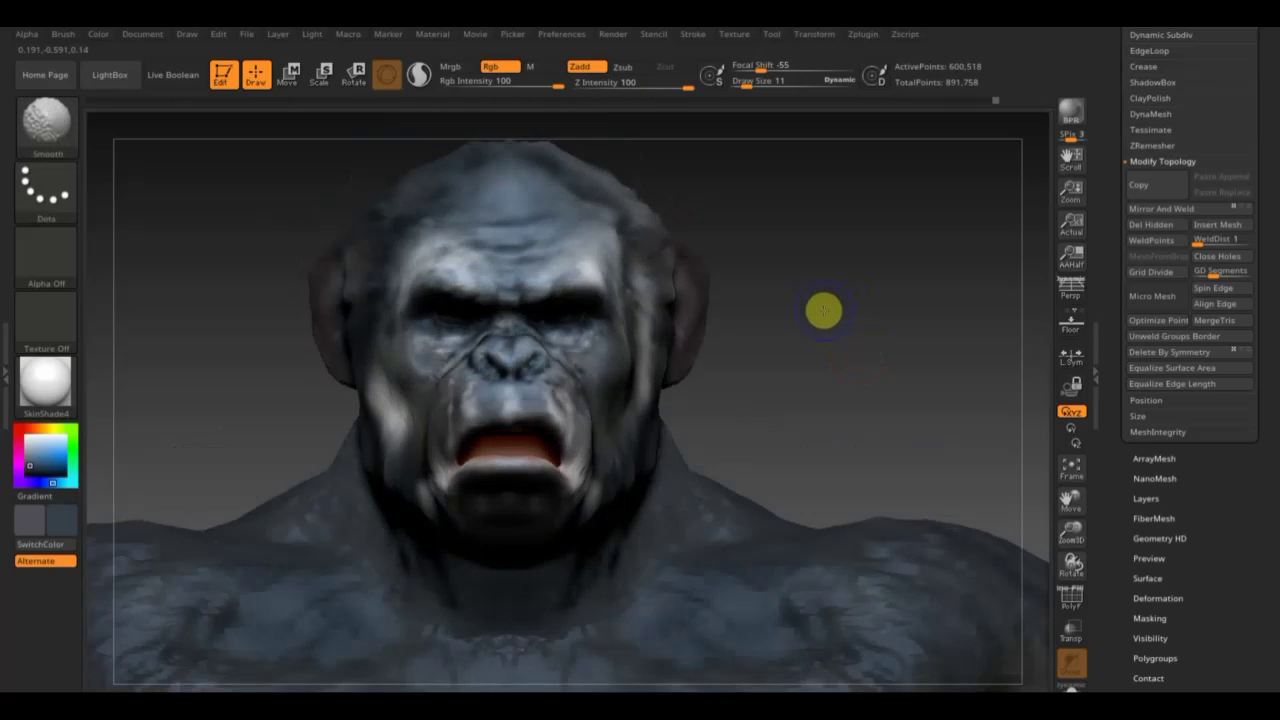
{"action": "key", "text": "shift+z"}
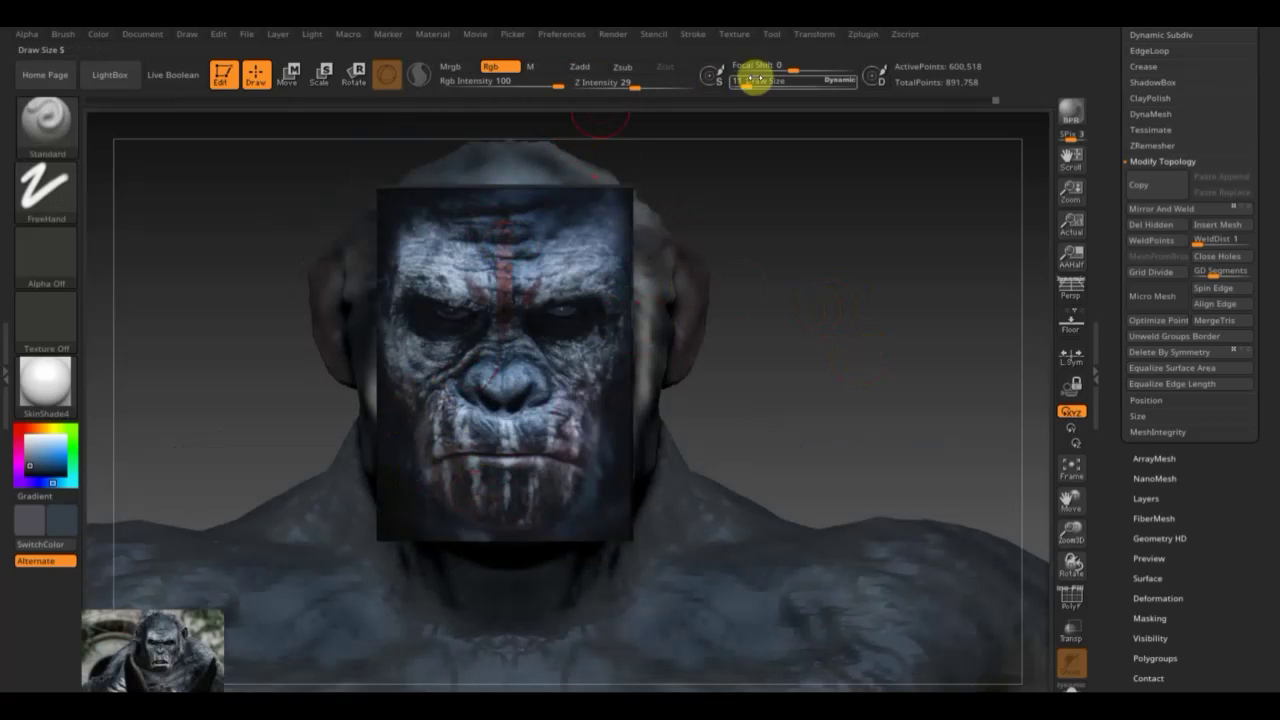
{"action": "left_click_drag", "start_coordinate": [743, 80], "coordinate": [745, 82]}
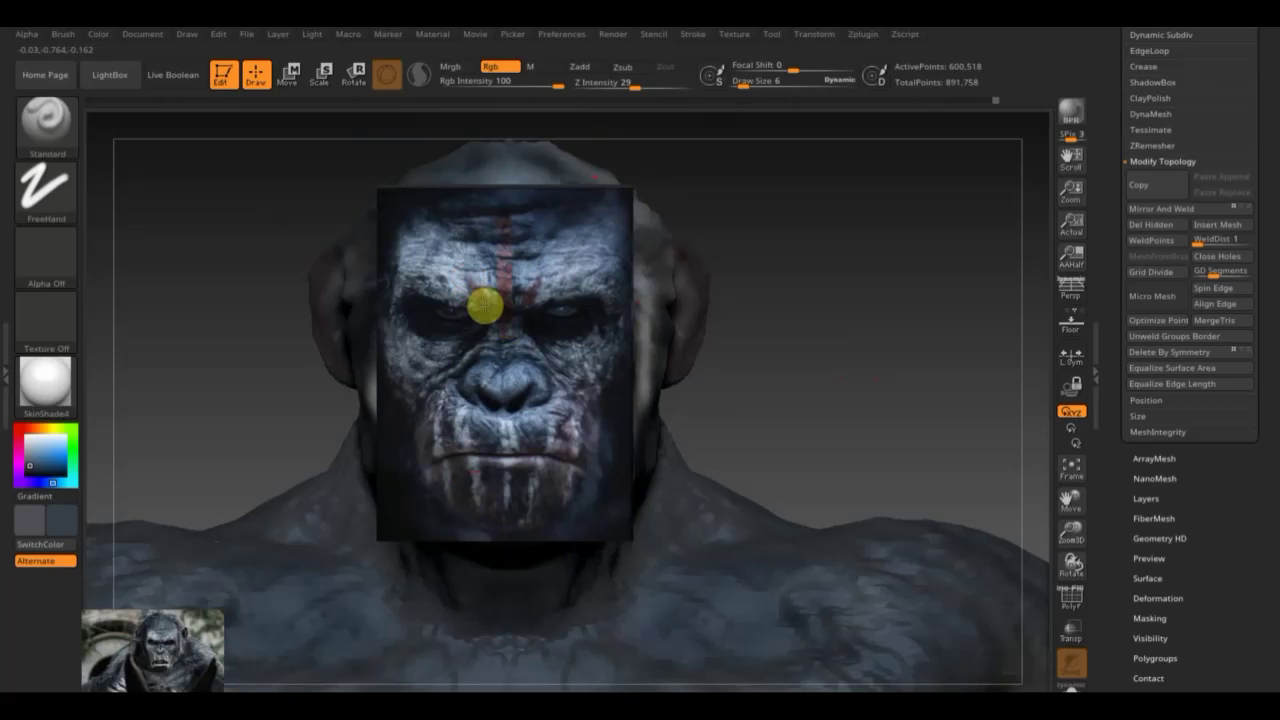
Compare the paint against the reference, then sample the mouth colour and brighten the lips reddish.
{"action": "key", "text": "shift+z"}
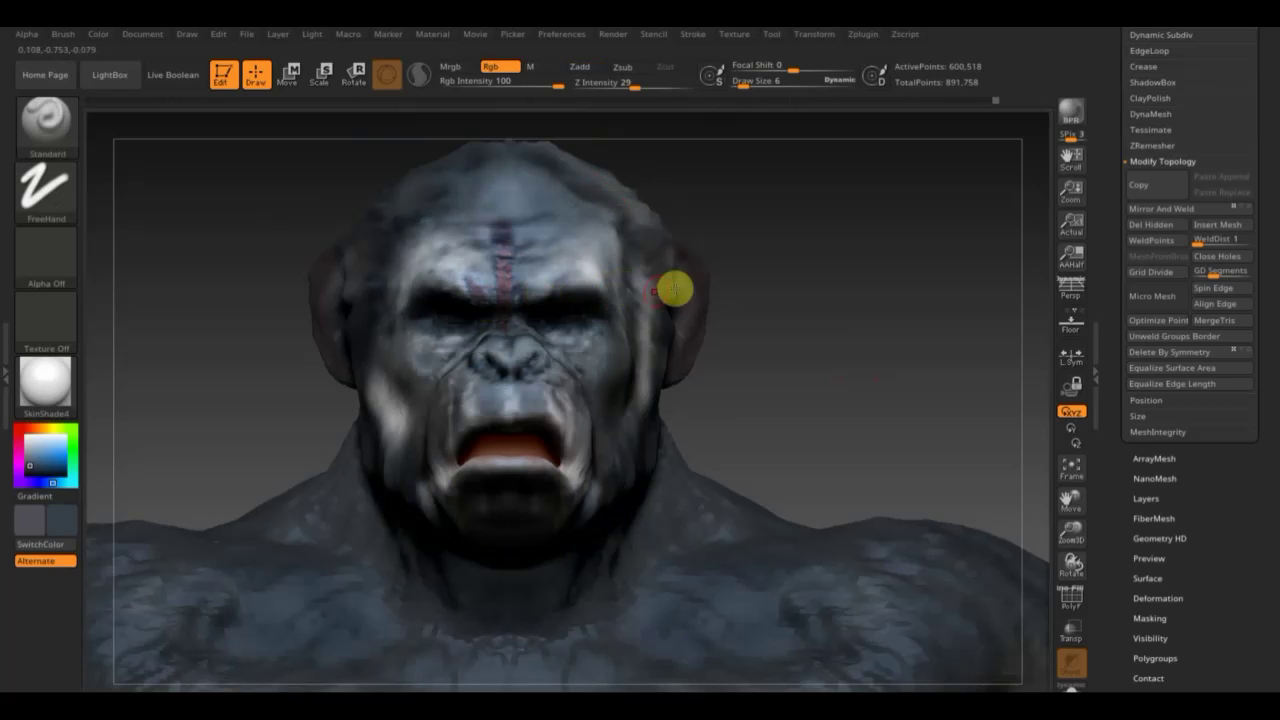
{"action": "key", "text": "shift+z"}
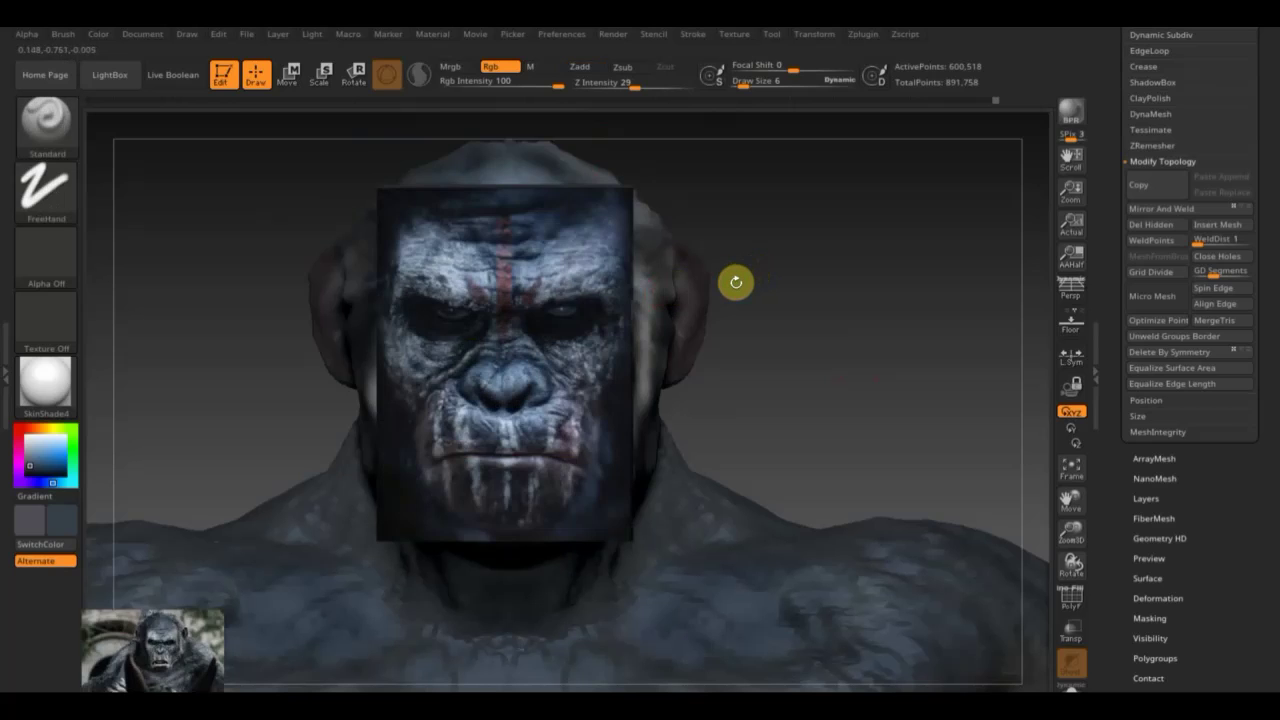
{"action": "key", "text": "shift+z"}
{"action": "key", "text": "shift+z"}
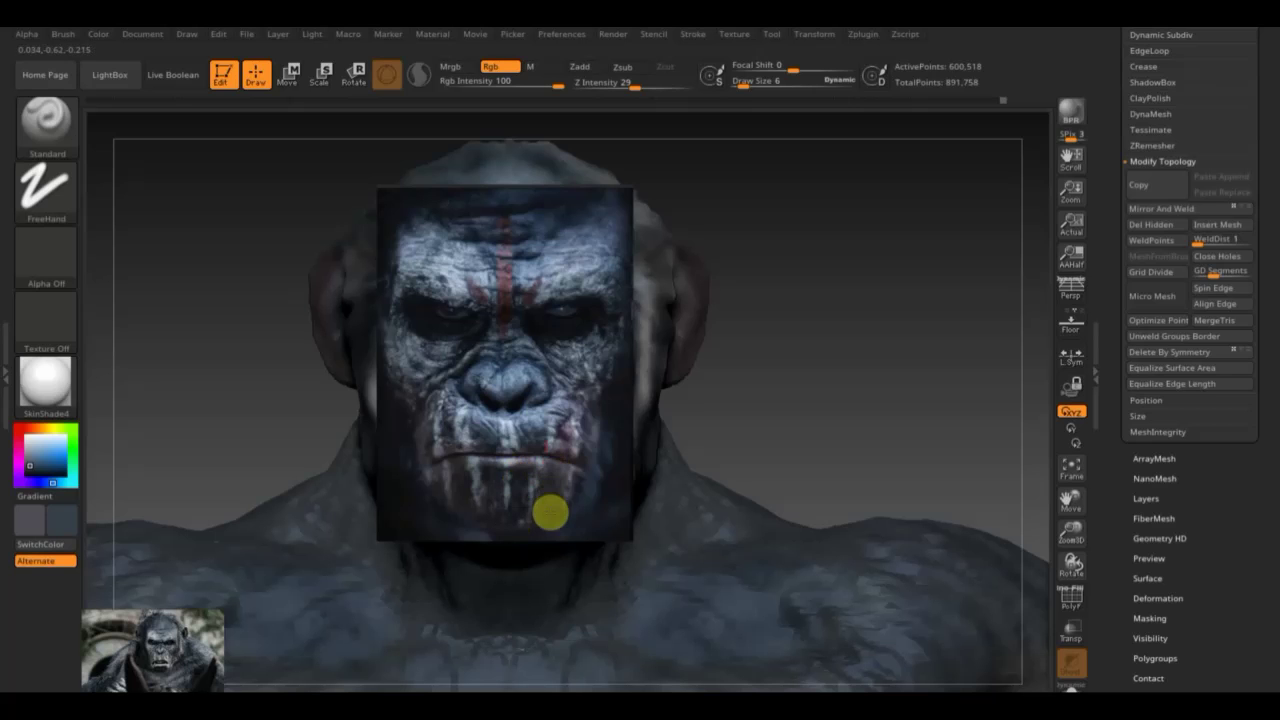
{"action": "key", "text": "shift+z"}
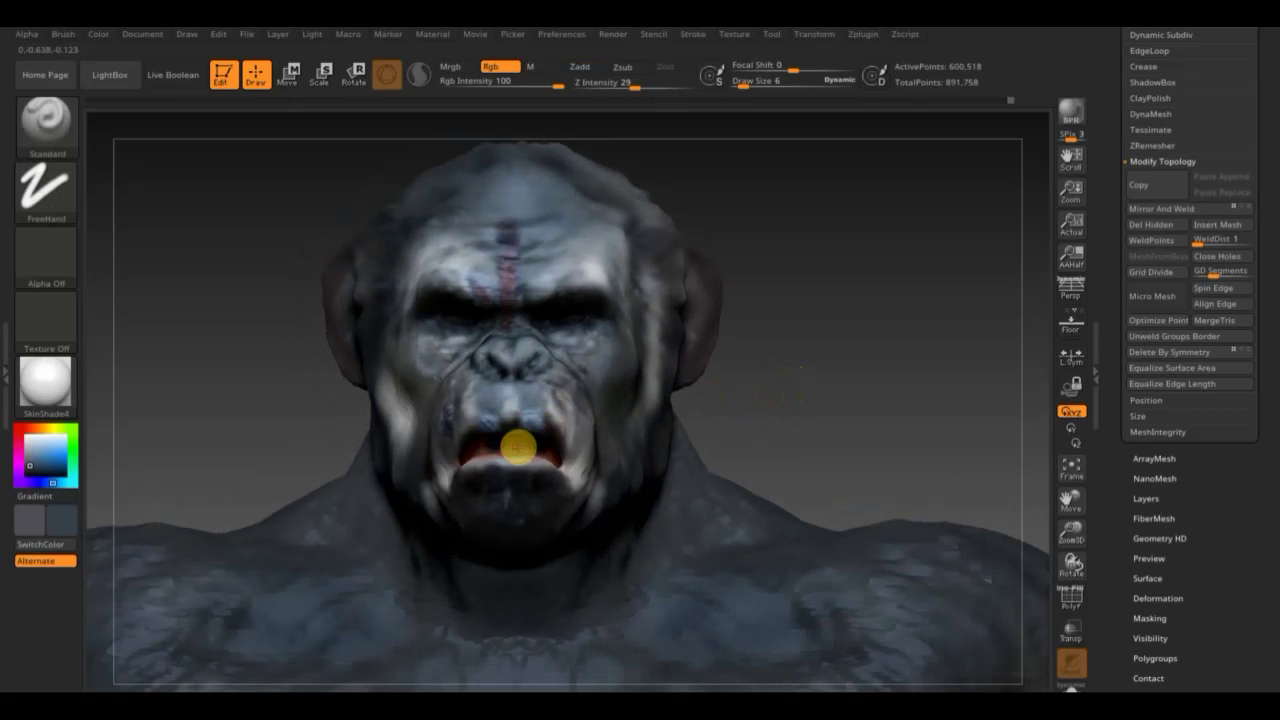
{"action": "key", "text": "c"}
{"action": "mouse_move", "coordinate": [529, 447]}
{"action": "left_mouse_down"}
{"action": "mouse_move", "coordinate": [480, 449]}
{"action": "mouse_move", "coordinate": [538, 453]}
{"action": "left_mouse_up"}
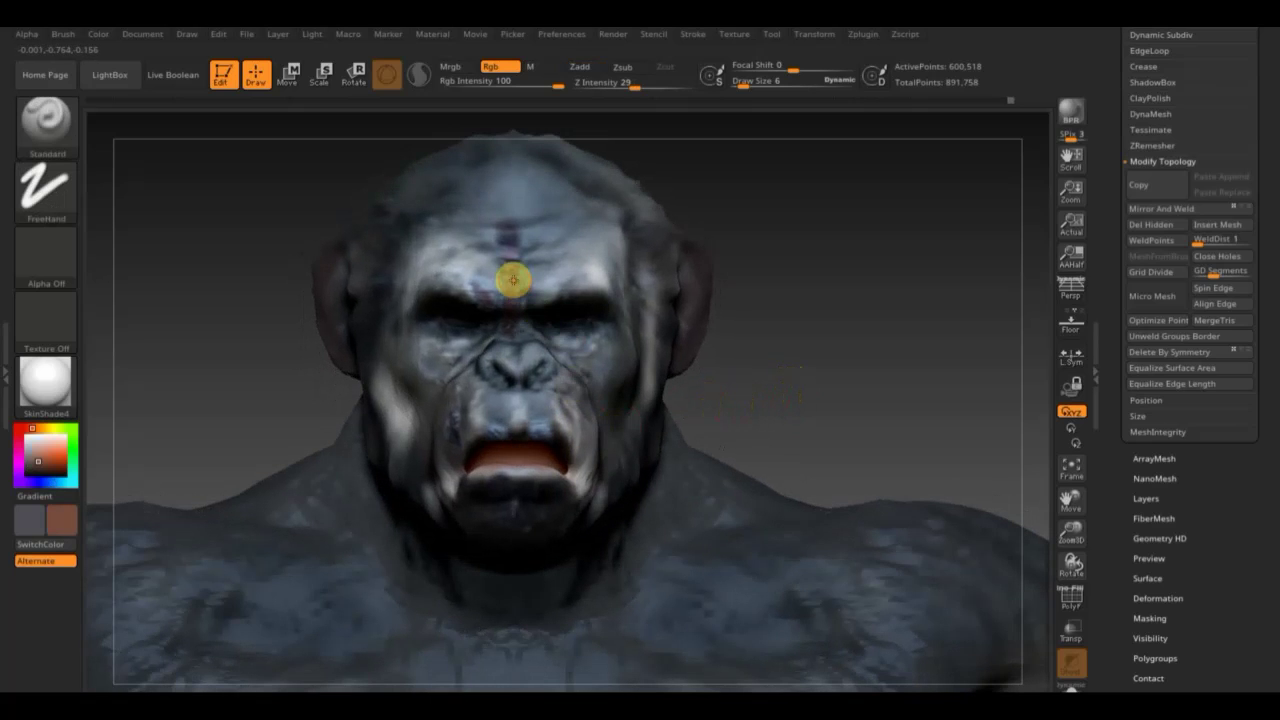
{"action": "key", "text": "c"}
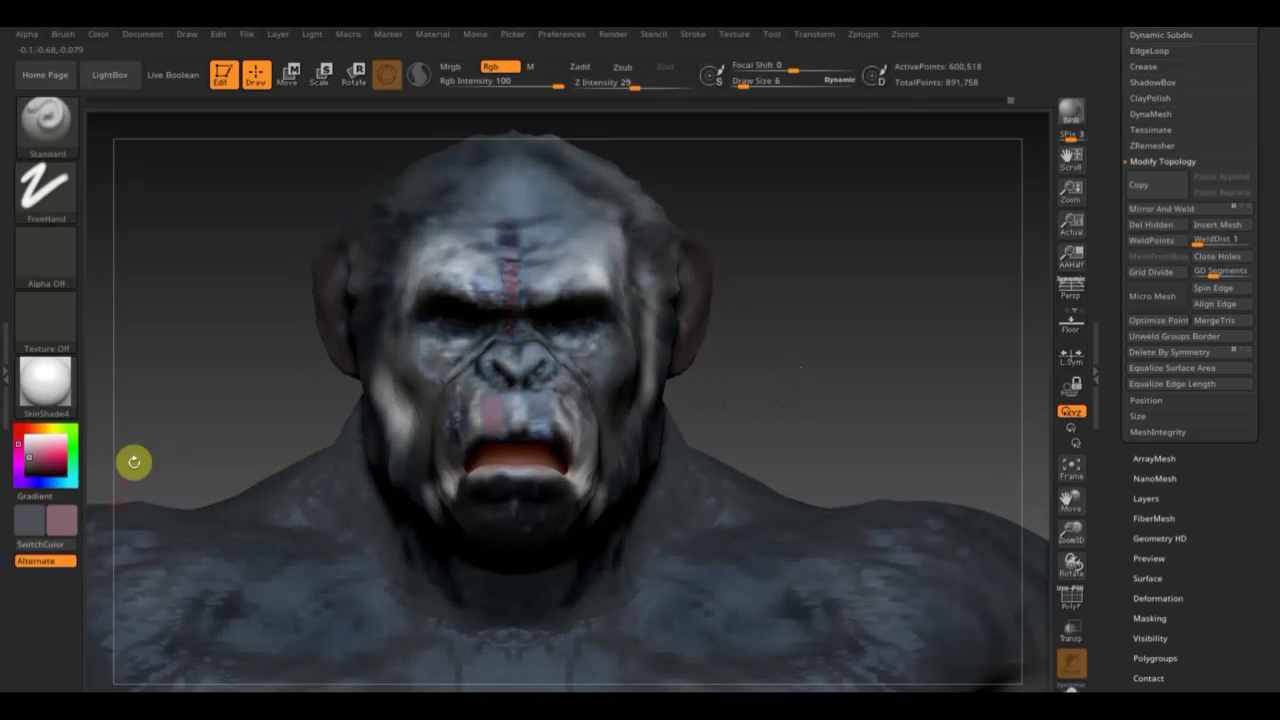
Pick a dark orange-red and paint stripes on the upper lip, undoing the lower-lip red.
{"action": "left_click", "coordinate": [70, 519]}
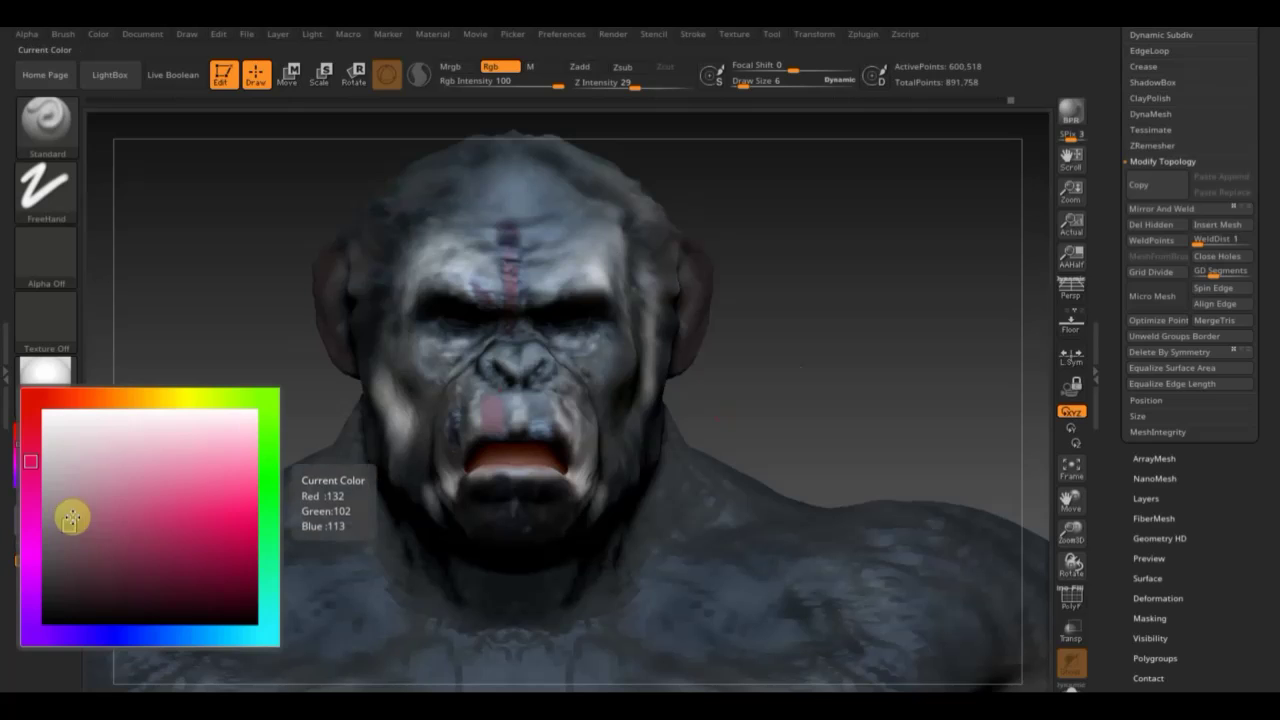
{"action": "left_click", "coordinate": [70, 398]}
{"action": "left_click", "coordinate": [222, 548]}
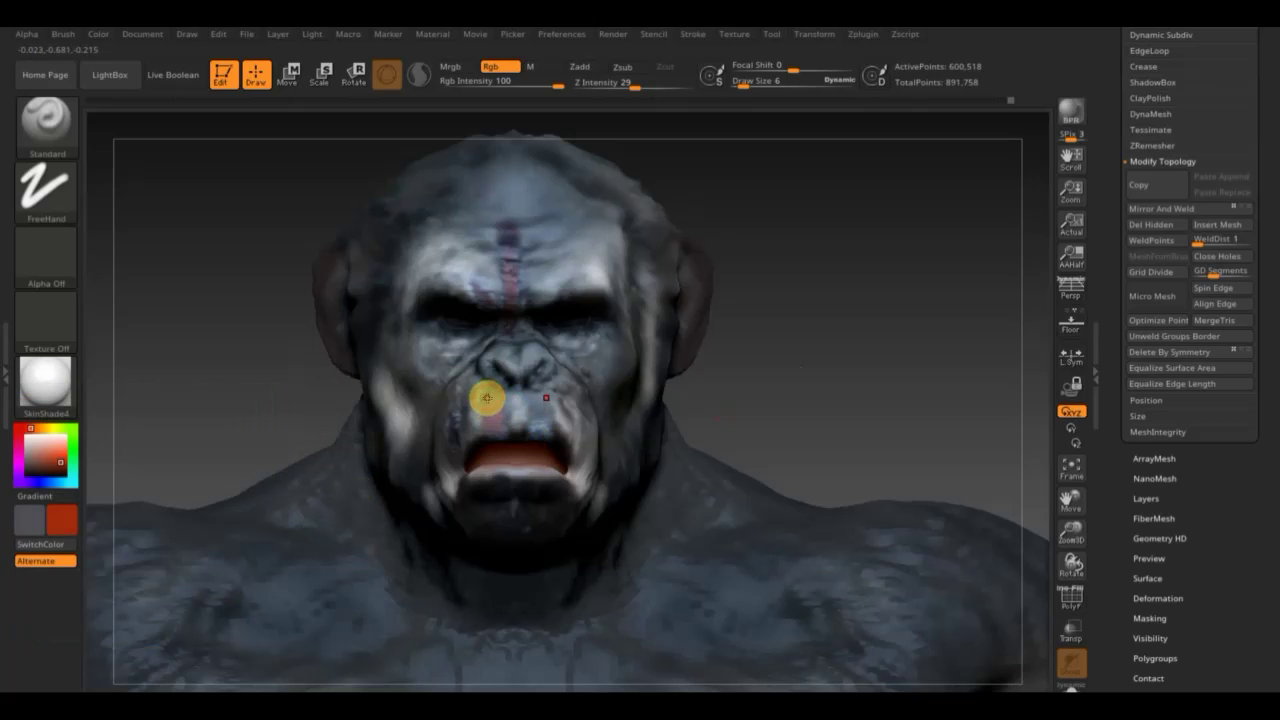
{"action": "left_click_drag", "start_coordinate": [486, 398], "coordinate": [491, 420]}
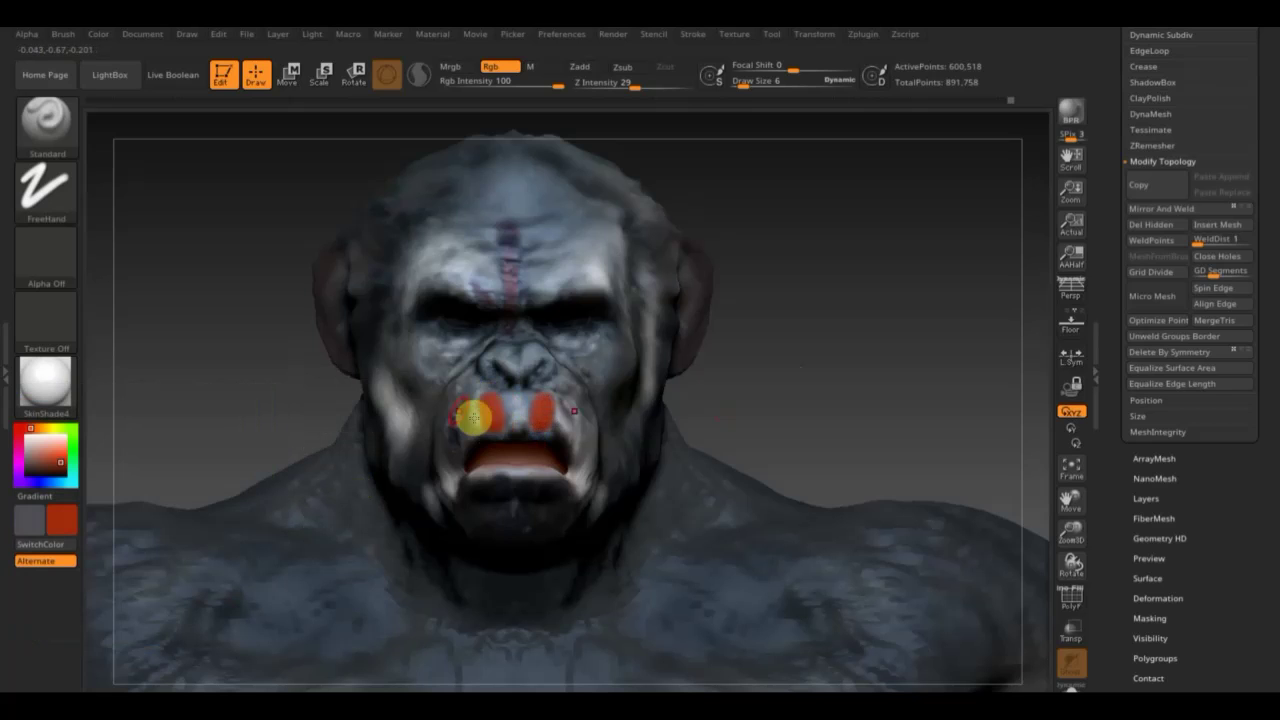
{"action": "left_click_drag", "start_coordinate": [463, 402], "coordinate": [480, 509]}
{"action": "left_click", "coordinate": [479, 478]}
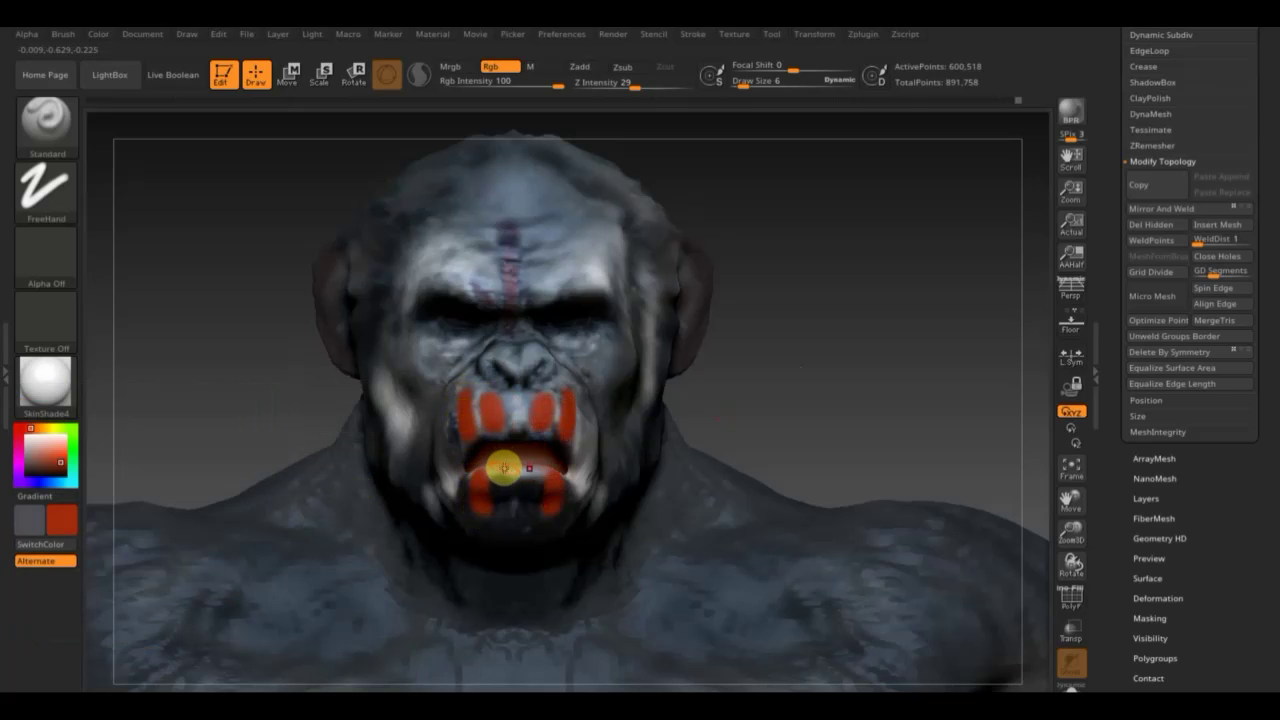
{"action": "left_click_drag", "start_coordinate": [503, 467], "coordinate": [505, 490]}
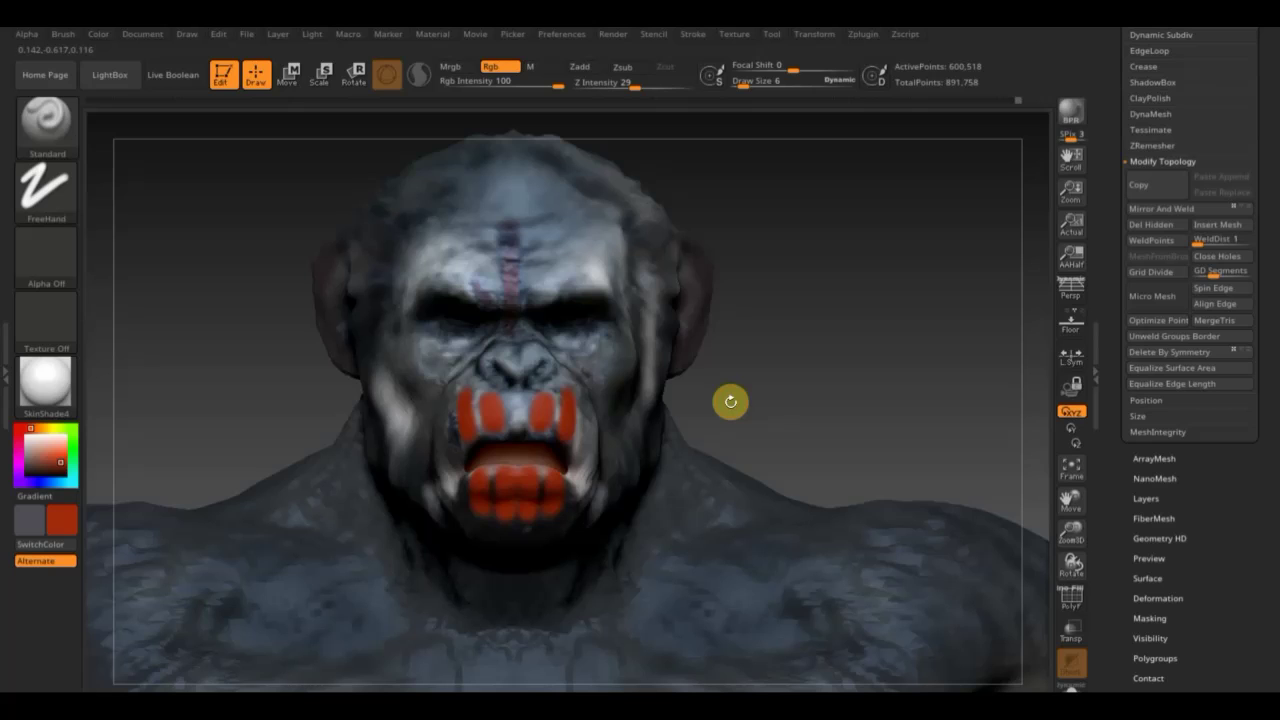
{"action": "key", "text": "ctrl+z"}
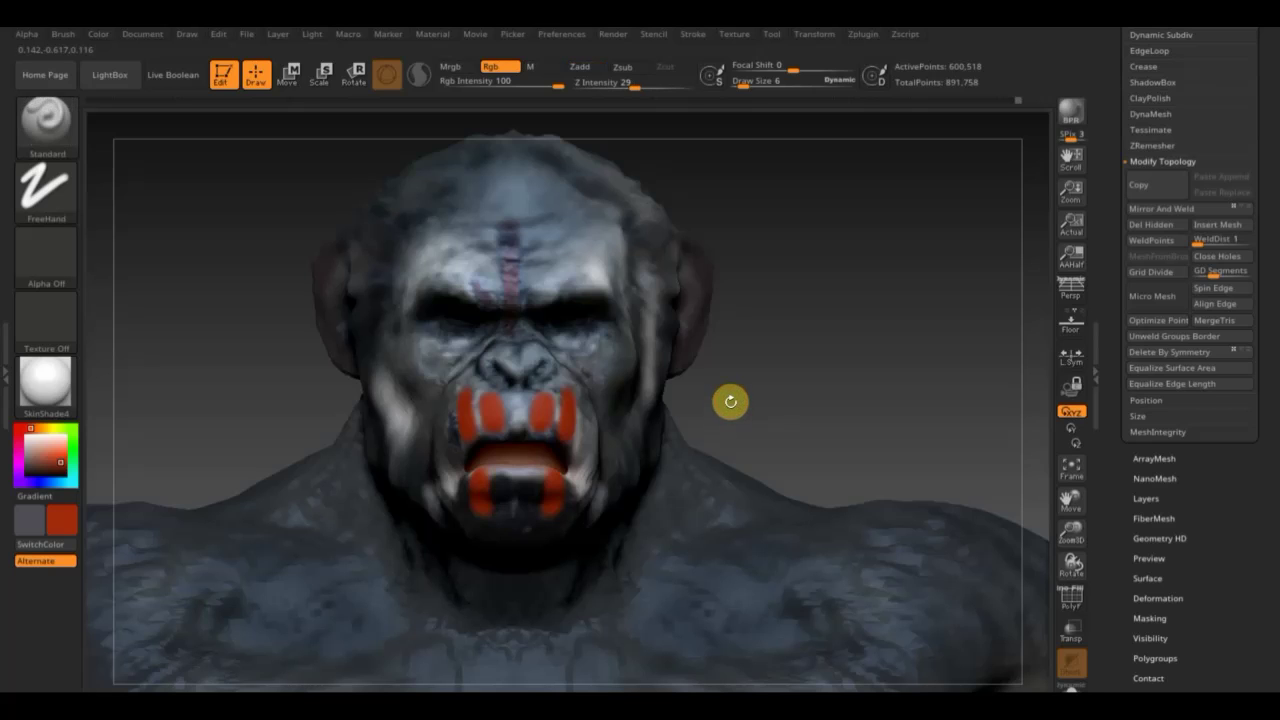
{"action": "key", "text": "ctrl+z"}
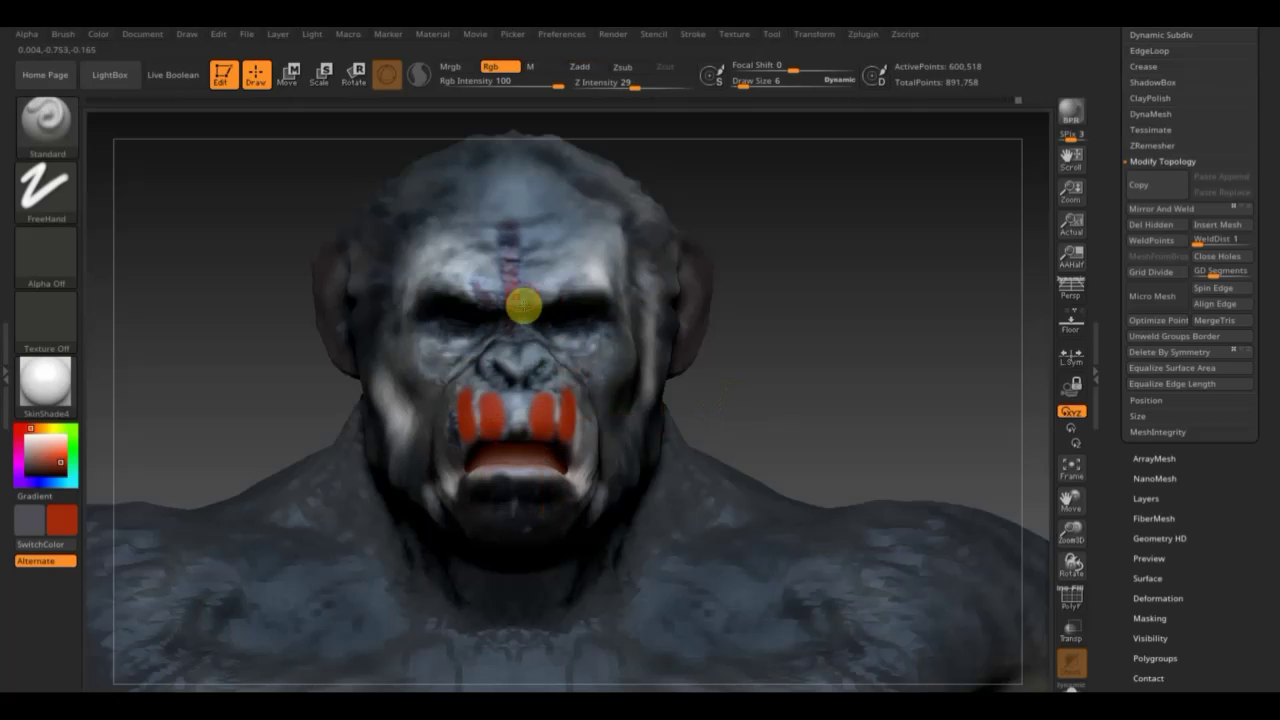
Sample pinkish-grey from the forehead and paint it over the outer lip stripes.
{"action": "key", "text": "c"}
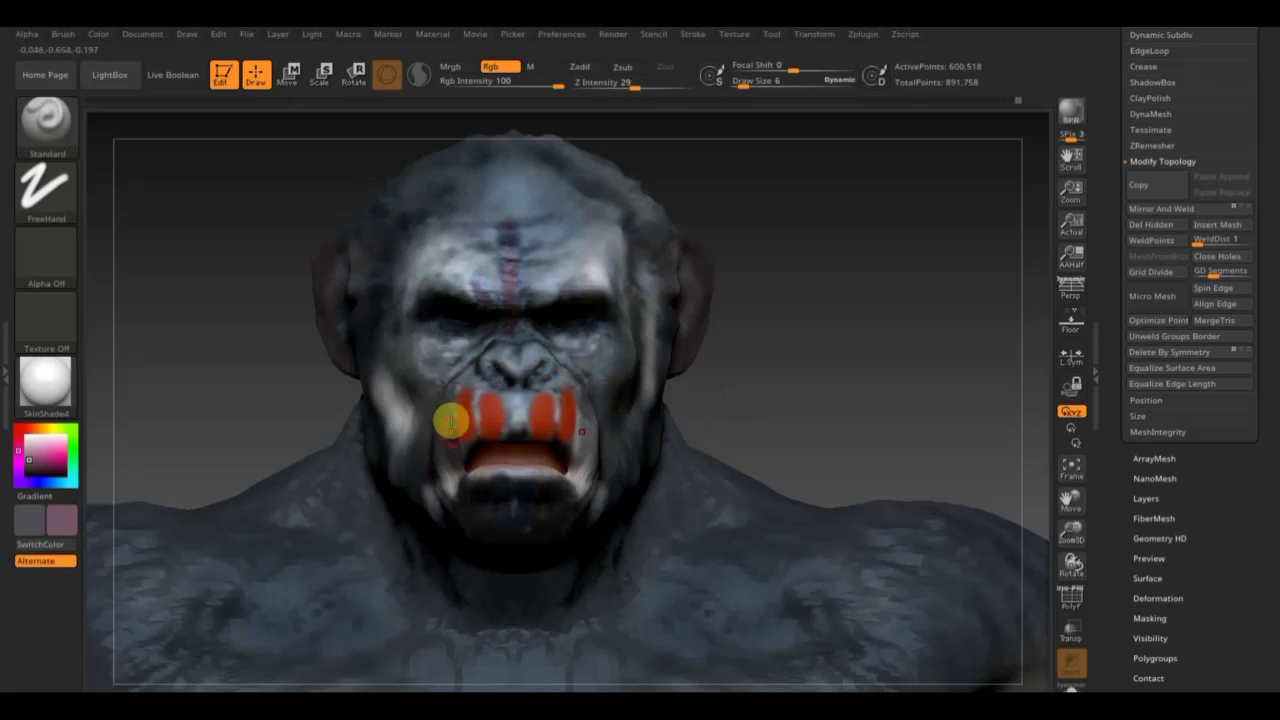
{"action": "mouse_move", "coordinate": [459, 413]}
{"action": "left_mouse_down"}
{"action": "mouse_move", "coordinate": [472, 438]}
{"action": "mouse_move", "coordinate": [491, 410]}
{"action": "mouse_move", "coordinate": [491, 443]}
{"action": "left_mouse_up"}
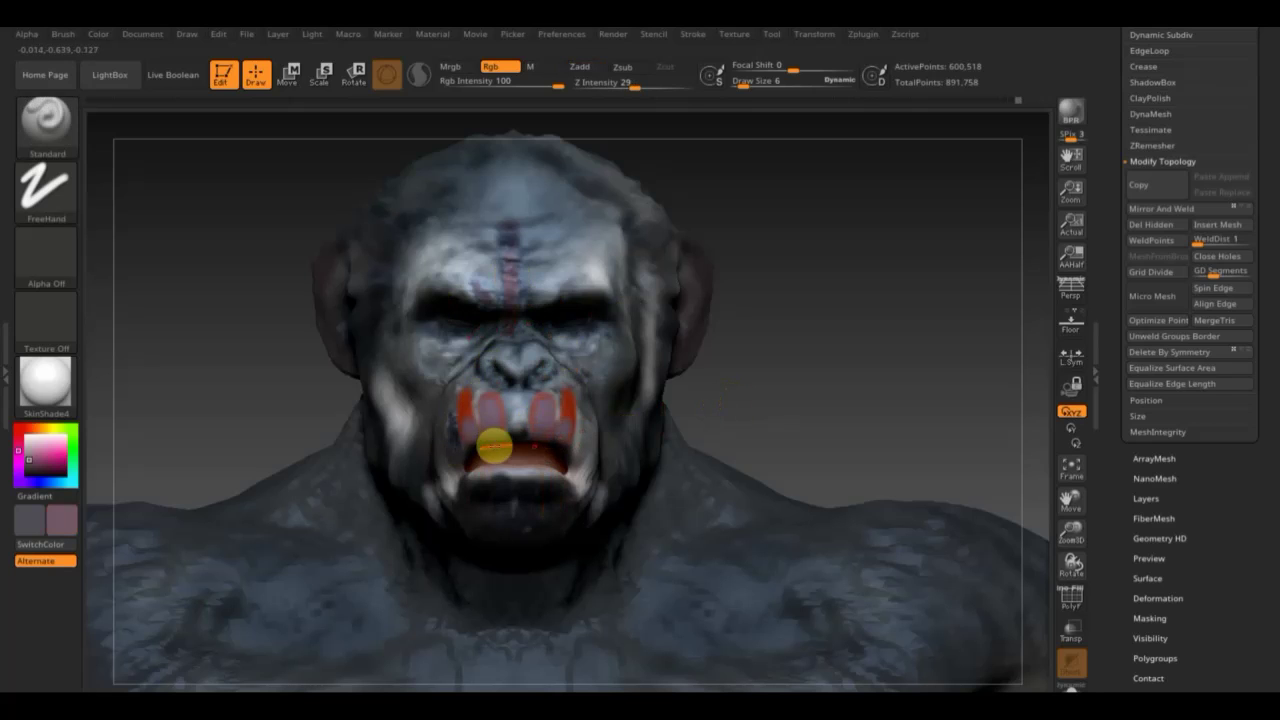
{"action": "key", "text": "ctrl+z"}
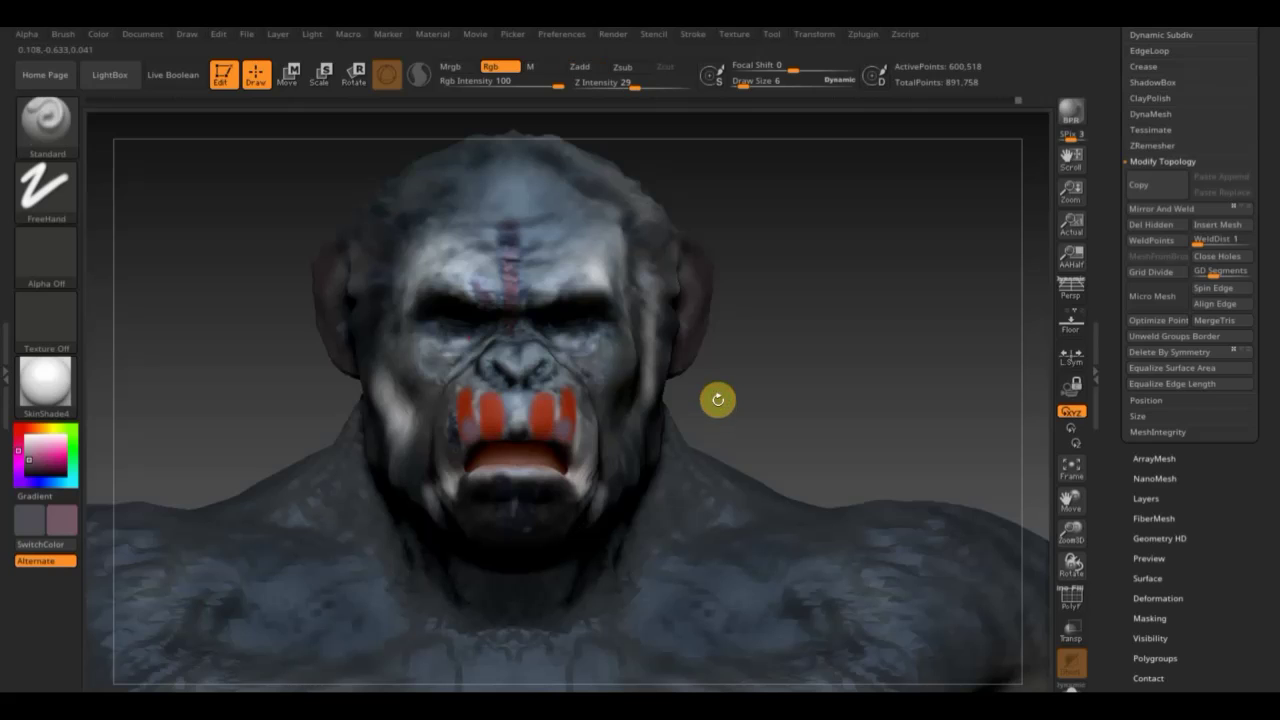
{"action": "key", "text": "ctrl+z"}
{"action": "key", "text": "ctrl+z"}
{"action": "key", "text": "ctrl+z"}
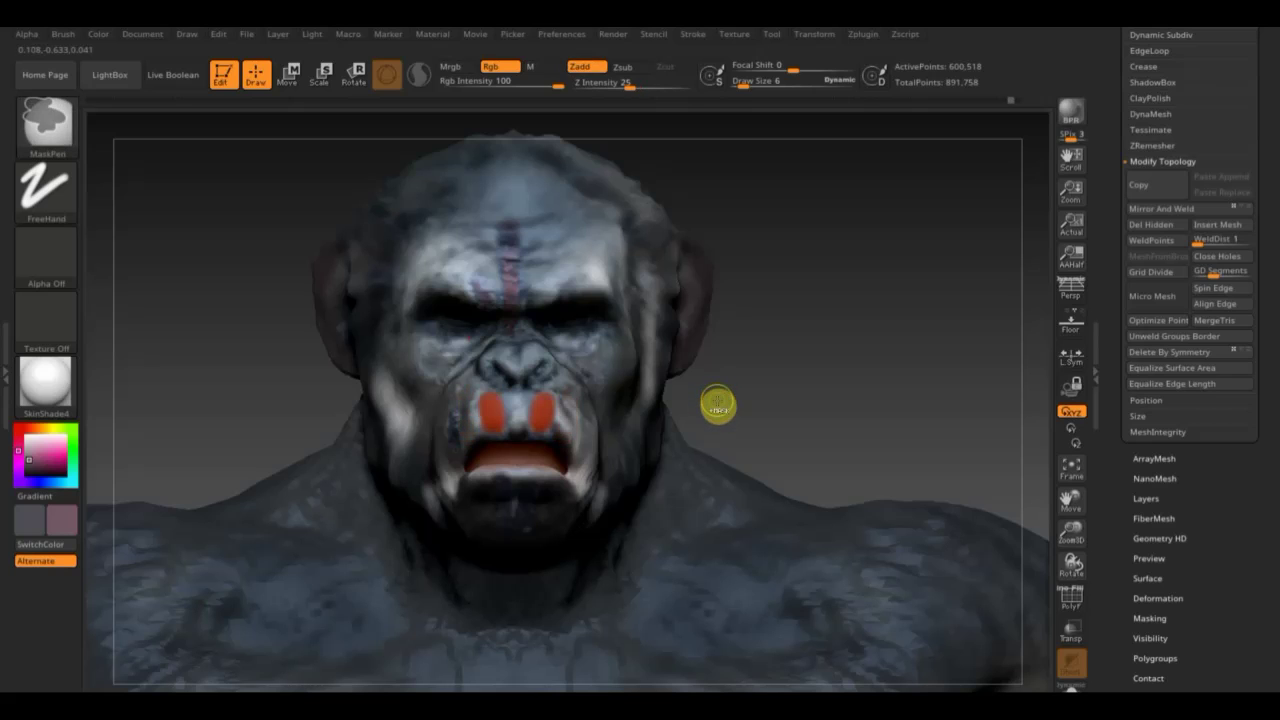
{"action": "key", "text": "ctrl+shift+z"}
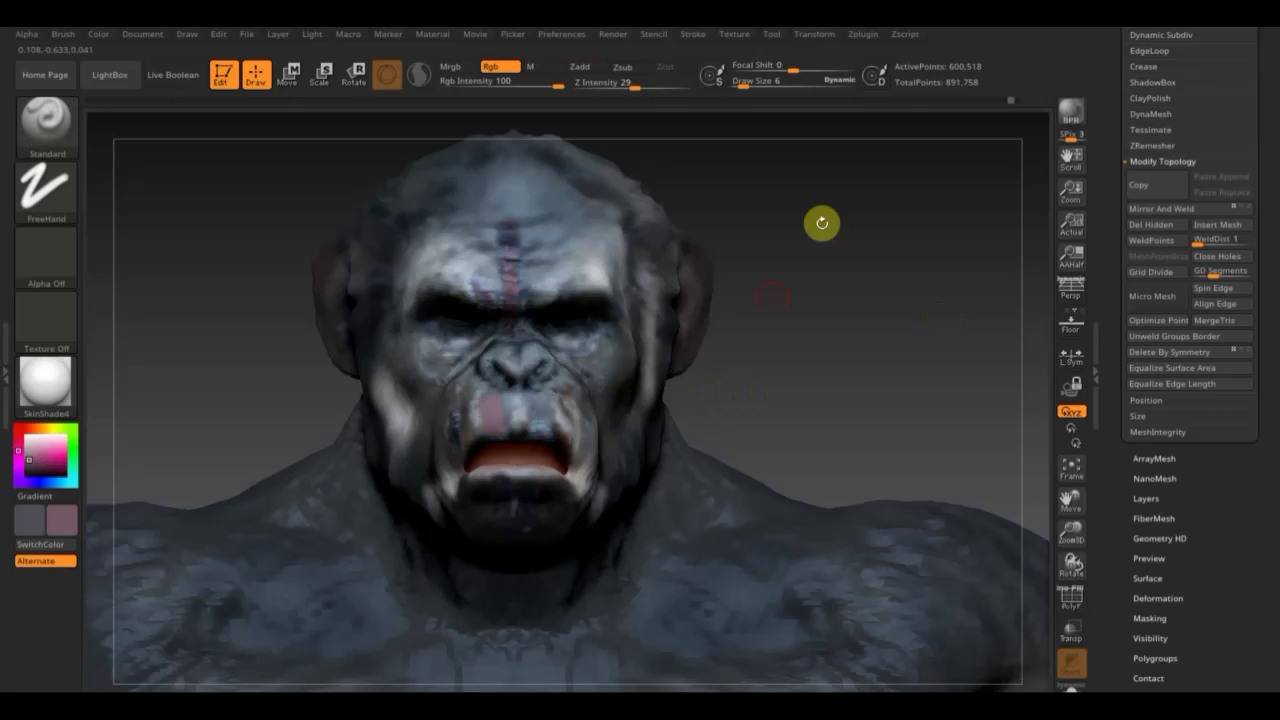
{"action": "key", "text": "ctrl+shift+z"}
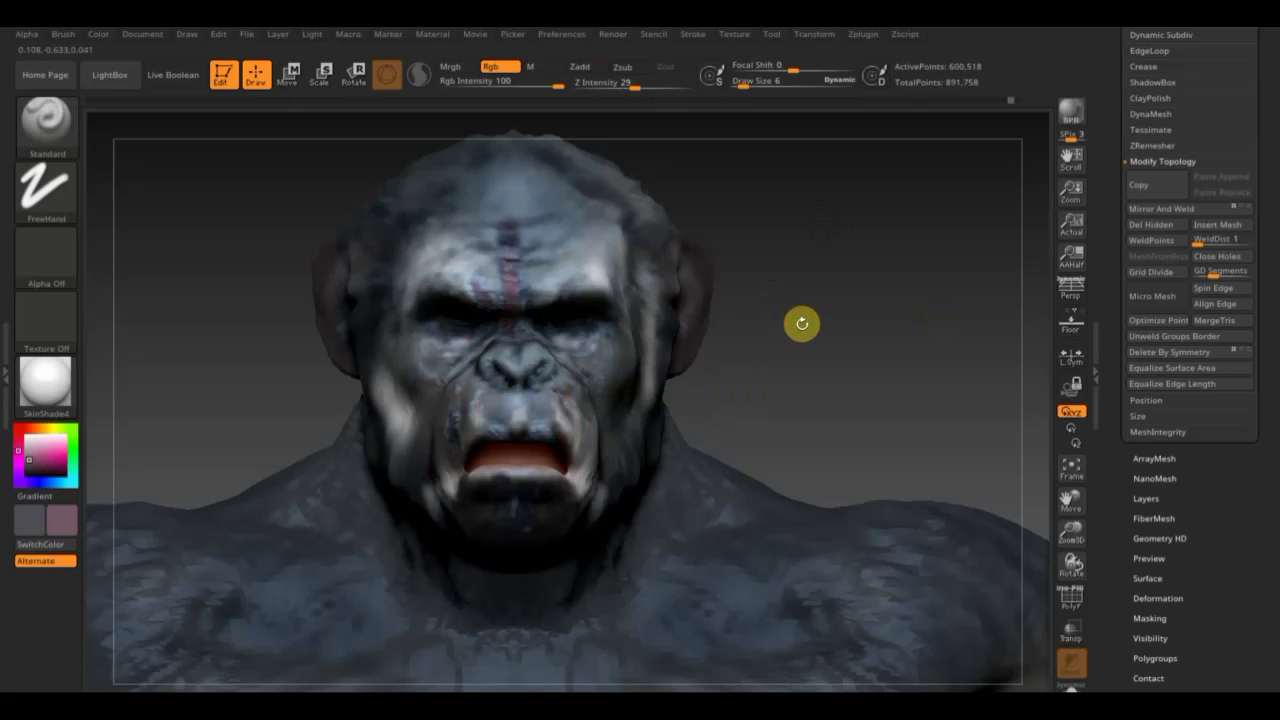
{"action": "left_click_drag", "start_coordinate": [802, 323], "coordinate": [851, 347]}
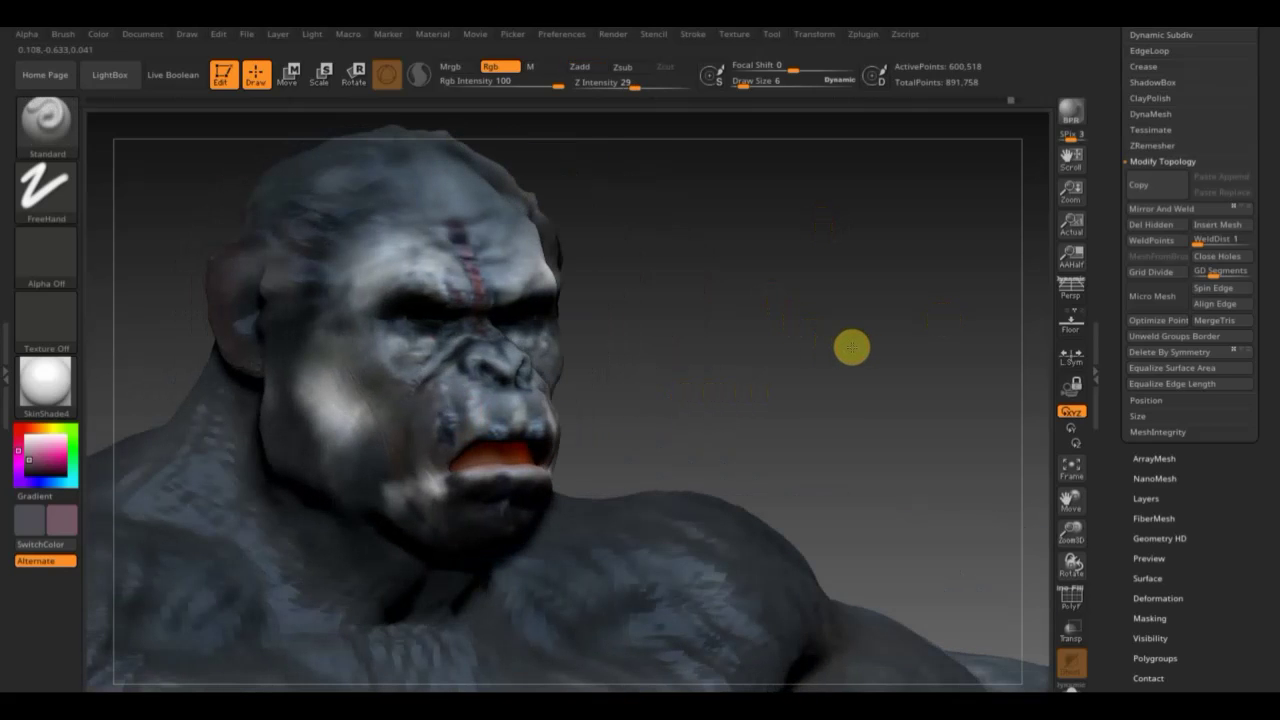
{"action": "key", "text": "ctrl"}
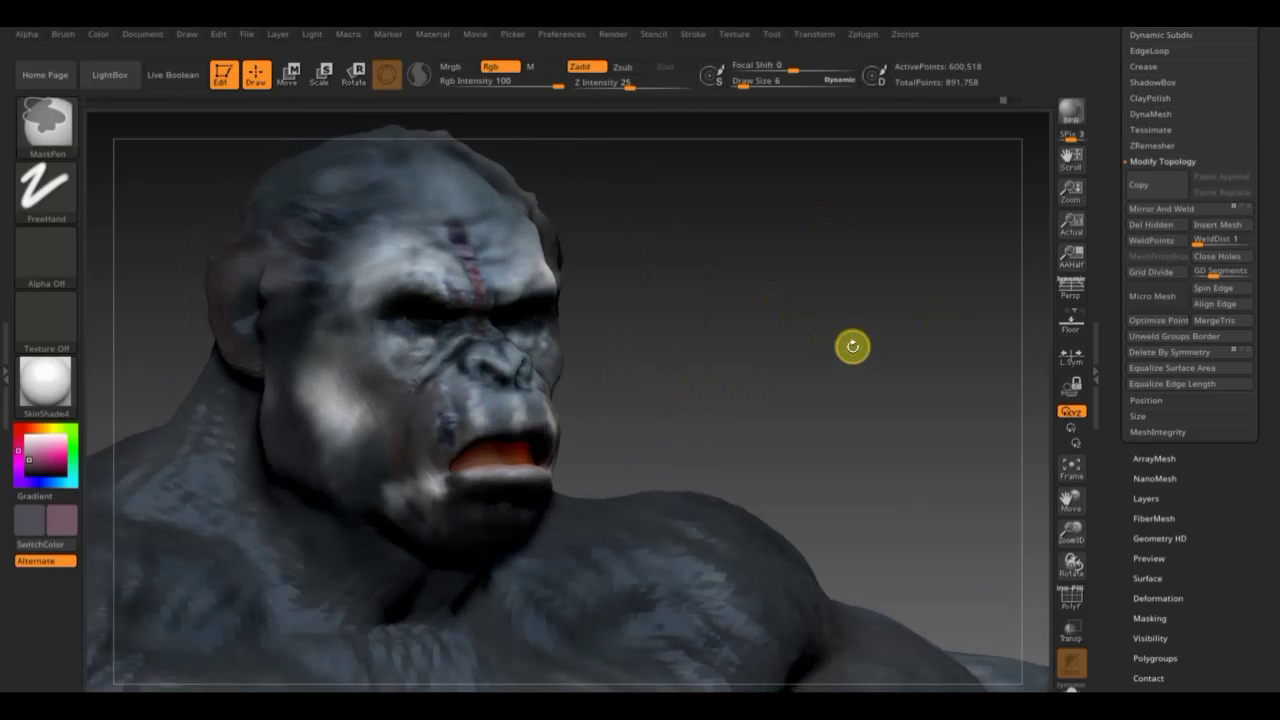
{"action": "left_click", "coordinate": [851, 347], "text": "ctrl"}
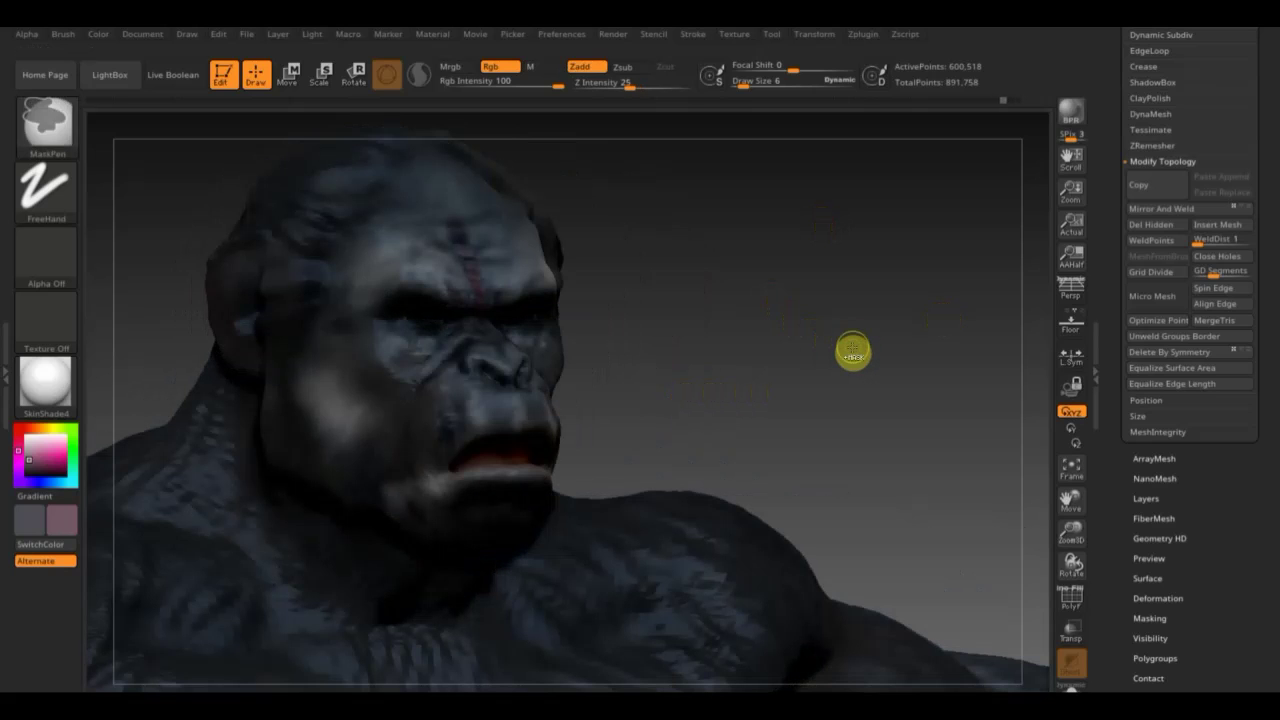
{"action": "key", "text": "ctrl+shift"}
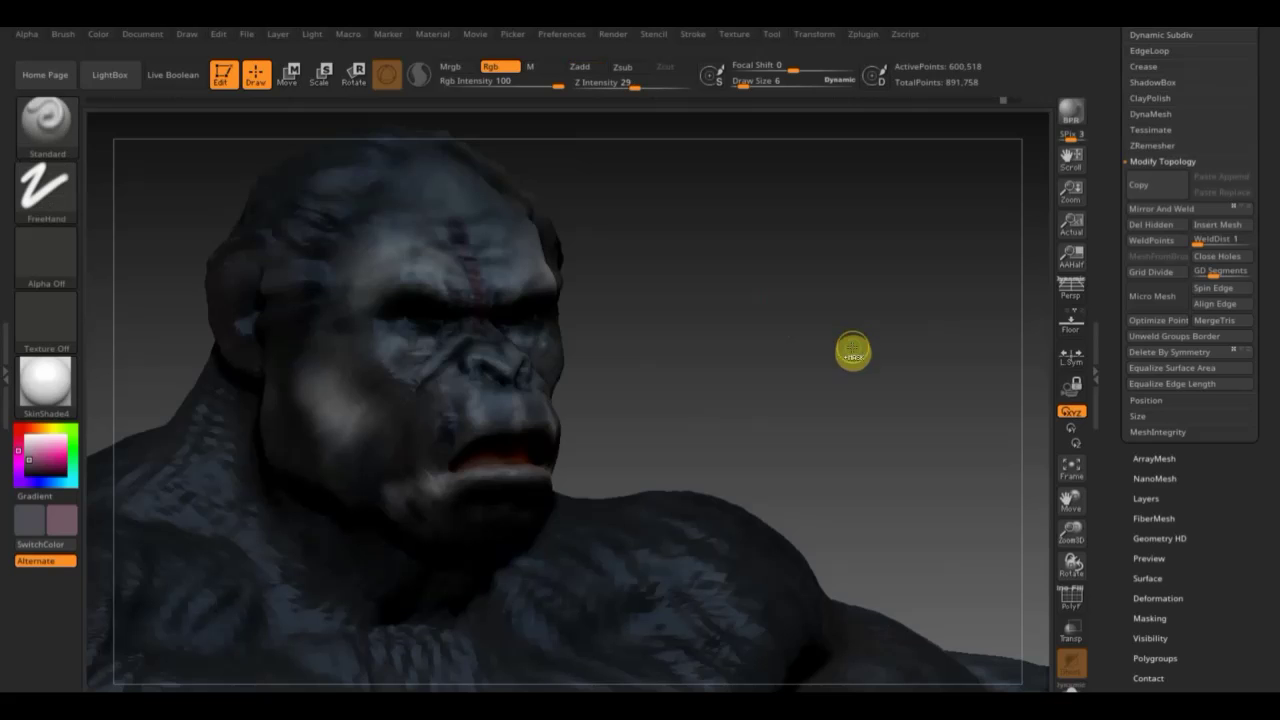
{"action": "mouse_move", "coordinate": [853, 351]}
{"action": "left_mouse_down", "text": "ctrl"}
{"action": "mouse_move", "coordinate": [871, 389]}
{"action": "mouse_move", "coordinate": [946, 297]}
{"action": "mouse_move", "coordinate": [941, 336]}
{"action": "left_mouse_up", "text": "ctrl"}
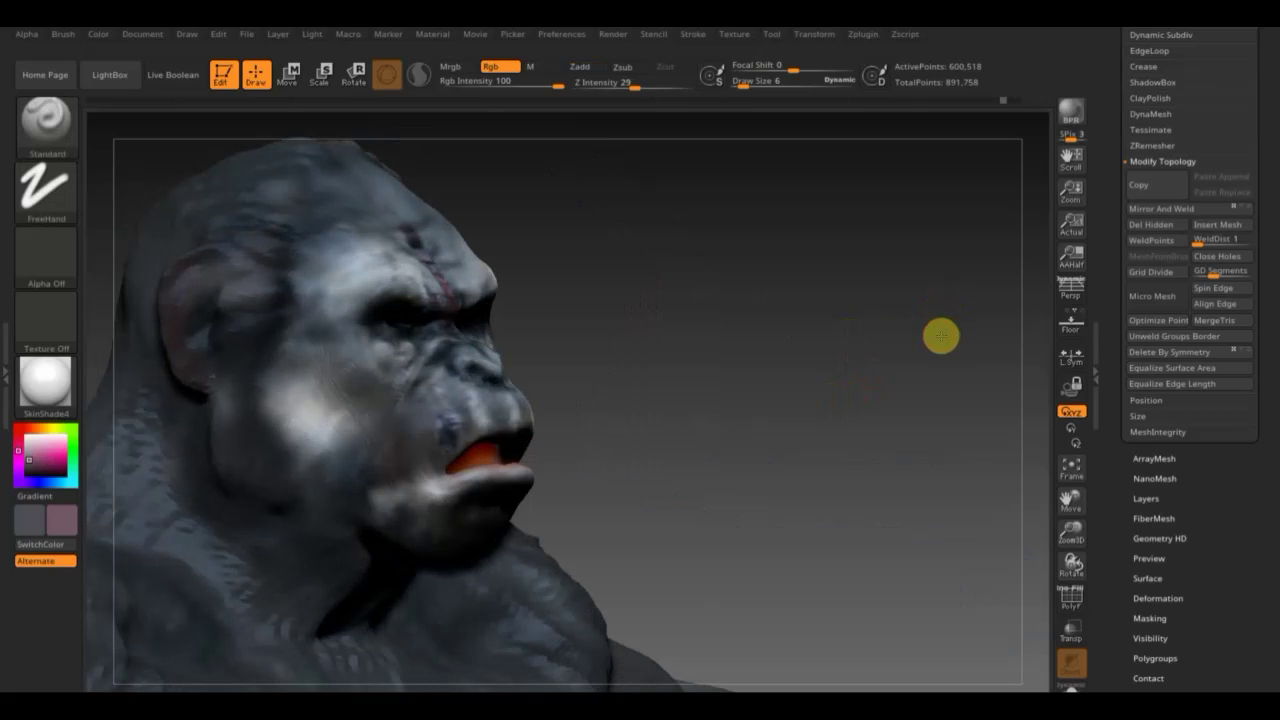
{"action": "left_click", "coordinate": [938, 336], "text": "ctrl"}
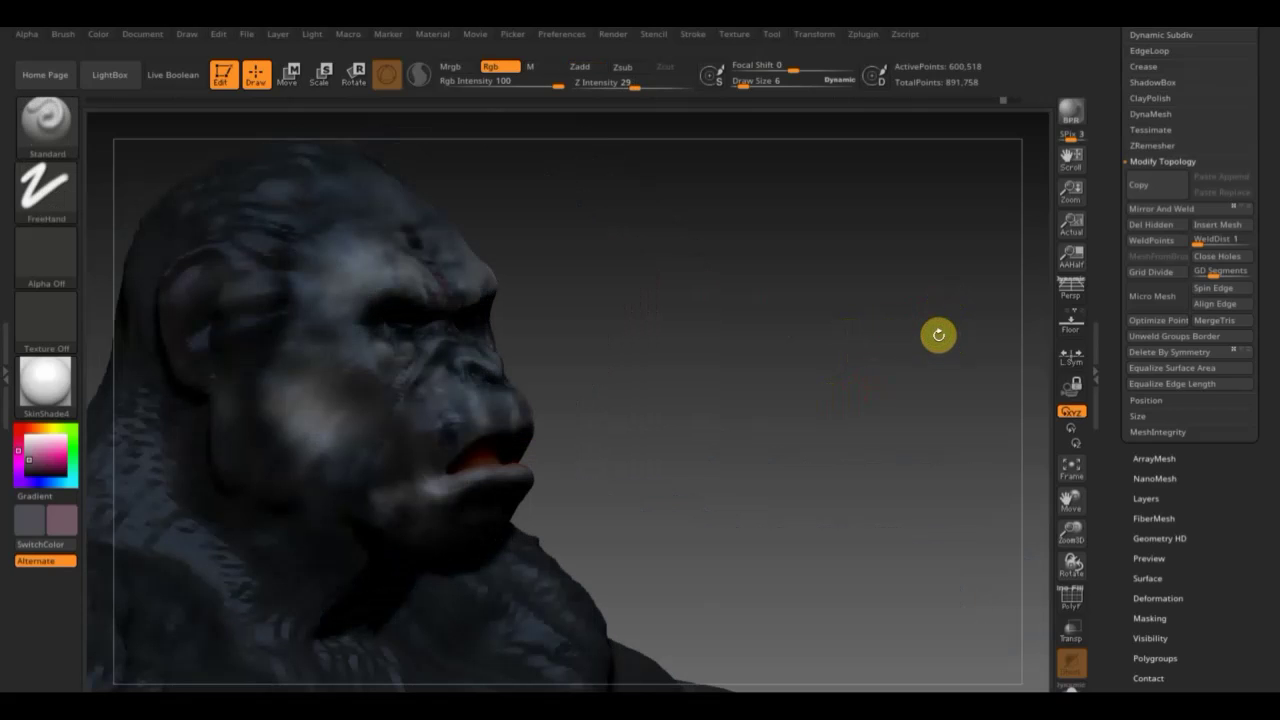
{"action": "left_click", "coordinate": [938, 340], "text": "ctrl"}
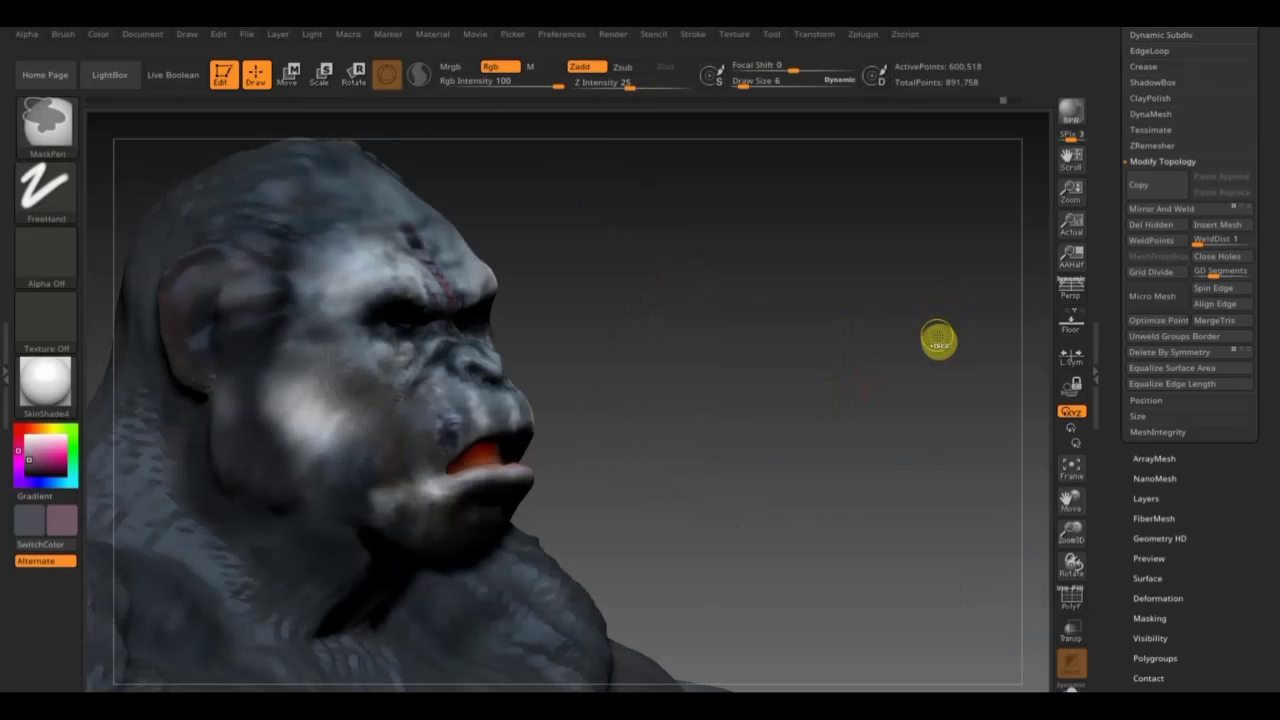
{"action": "left_click", "coordinate": [938, 341], "text": "ctrl"}
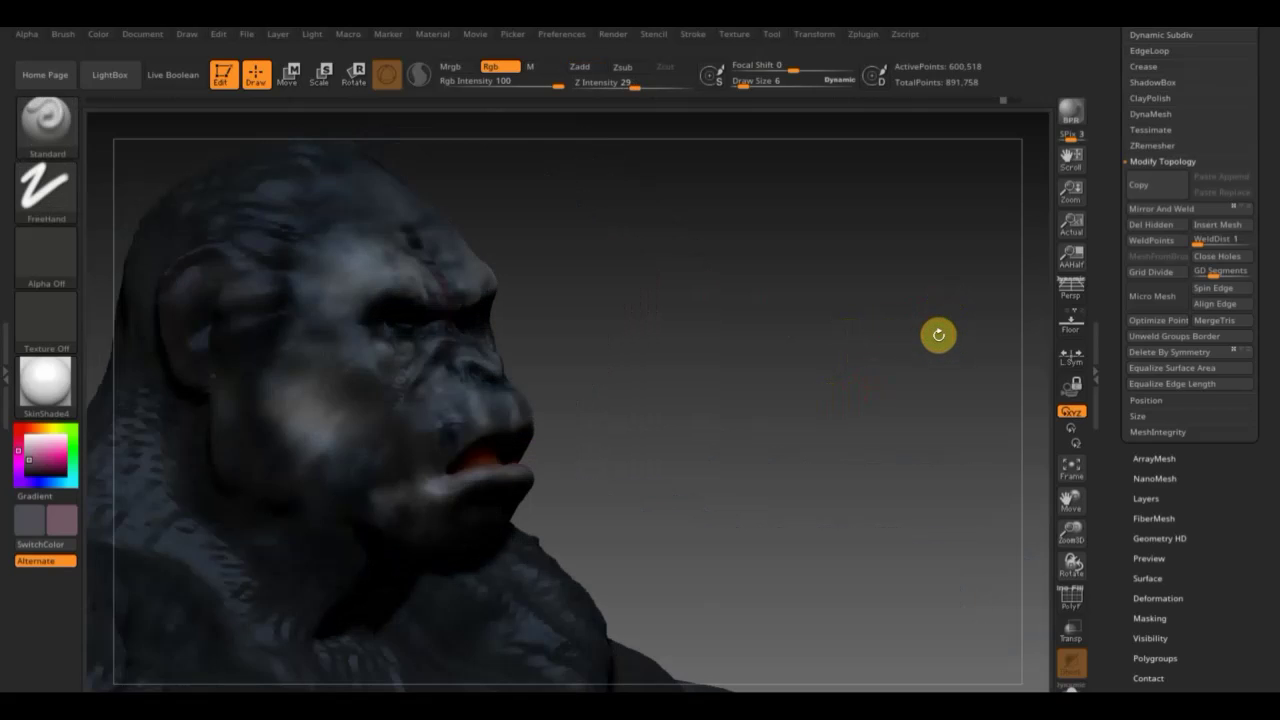
{"action": "left_click", "coordinate": [938, 341], "text": "ctrl"}
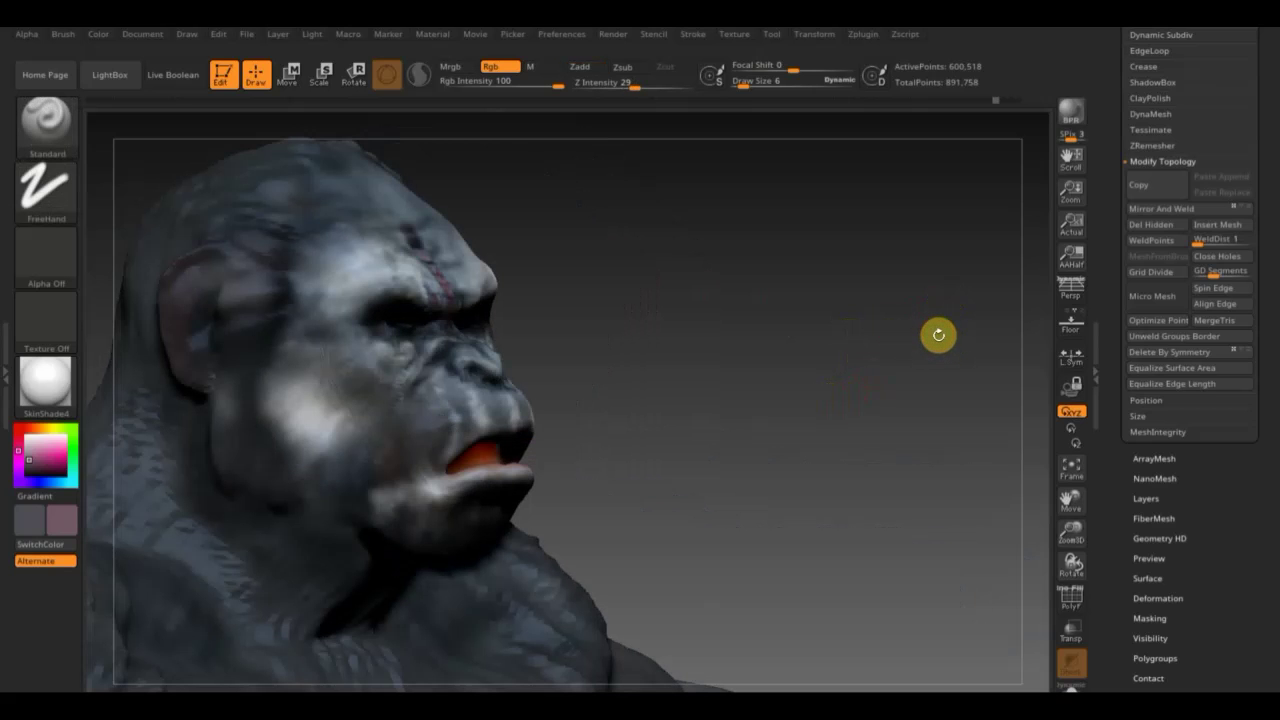
{"action": "left_click_drag", "start_coordinate": [795, 326], "coordinate": [737, 349], "text": "shift"}
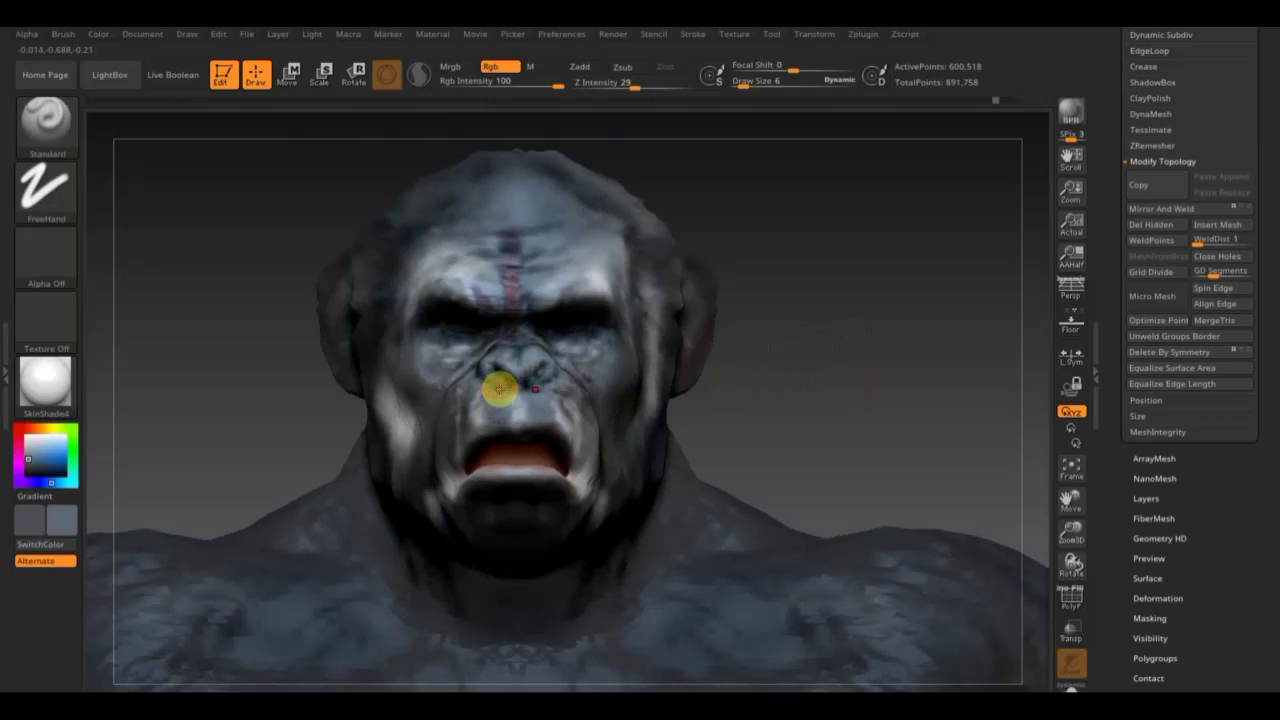
Paint a lighter patch on the nose and pick a new secondary colour.
{"action": "left_click_drag", "start_coordinate": [496, 393], "coordinate": [498, 397]}
{"action": "key", "text": "ctrl"}
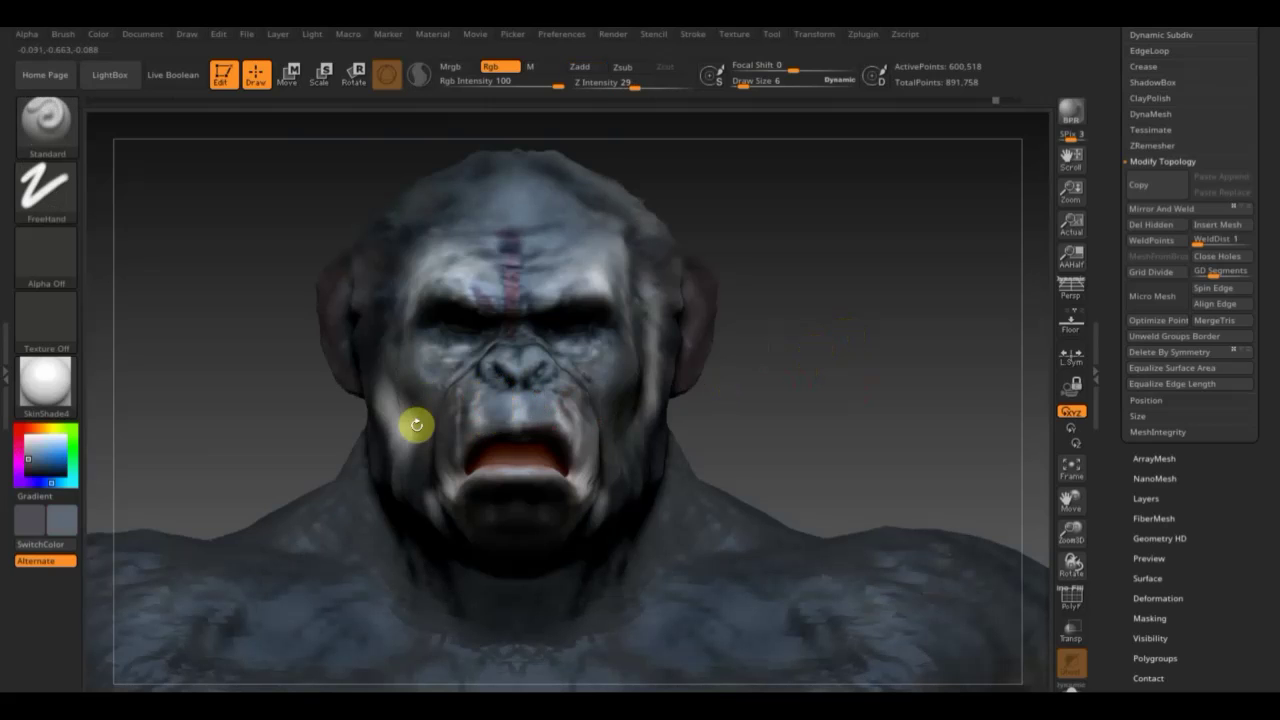
{"action": "left_click_drag", "start_coordinate": [55, 527], "coordinate": [63, 549]}
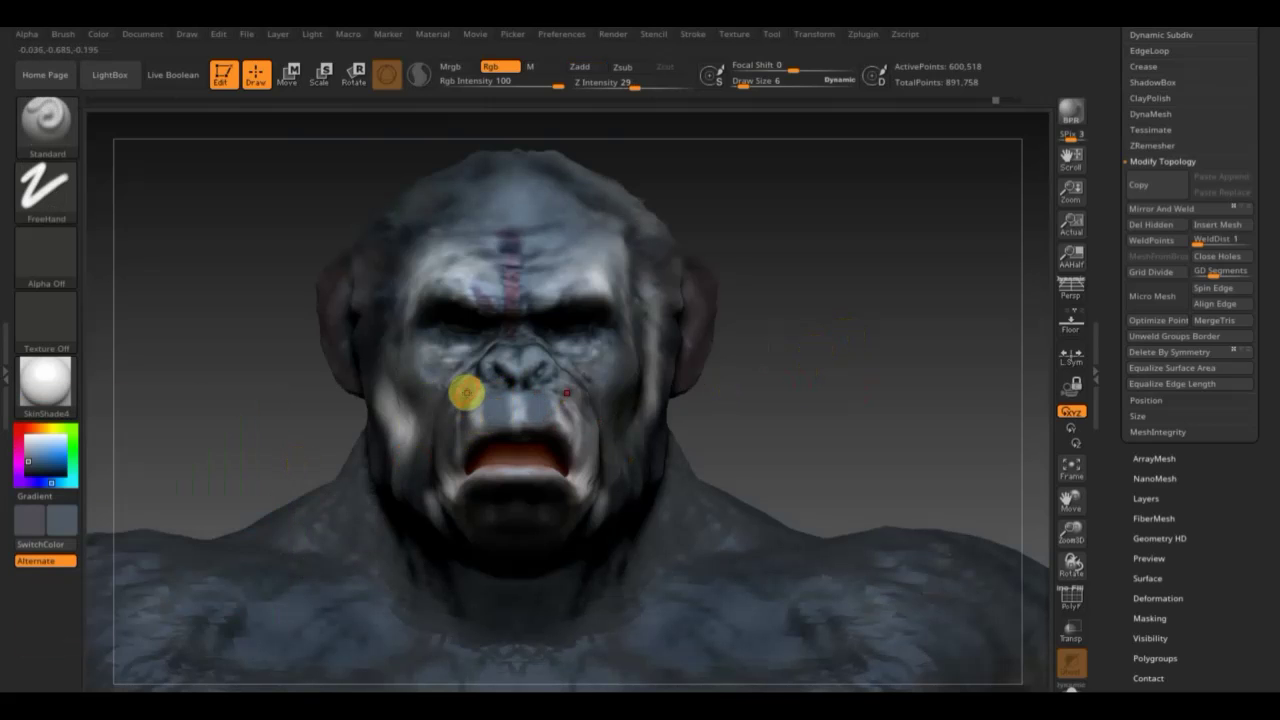
{"action": "left_click_drag", "start_coordinate": [797, 408], "coordinate": [862, 410]}
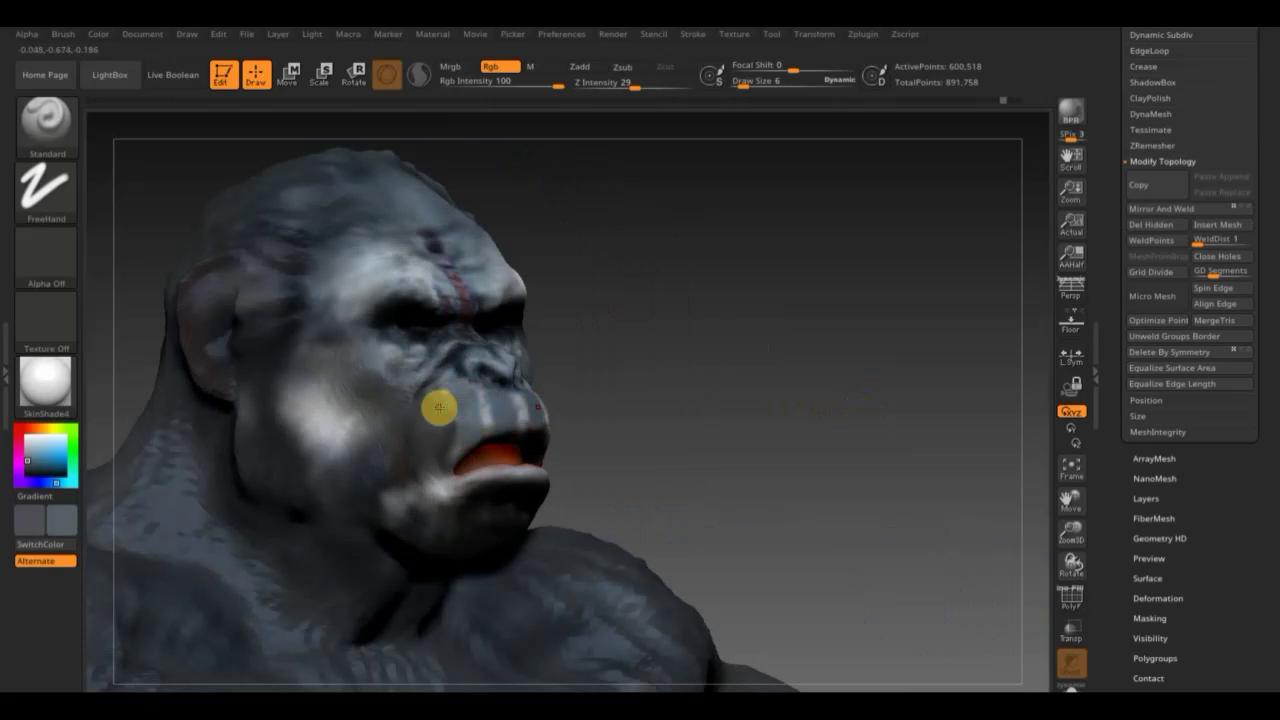
Sample the nose's dark colour, run Mirror And Weld, swap to dark pinkish-red, Draw Size 5.
{"action": "key", "text": "c"}
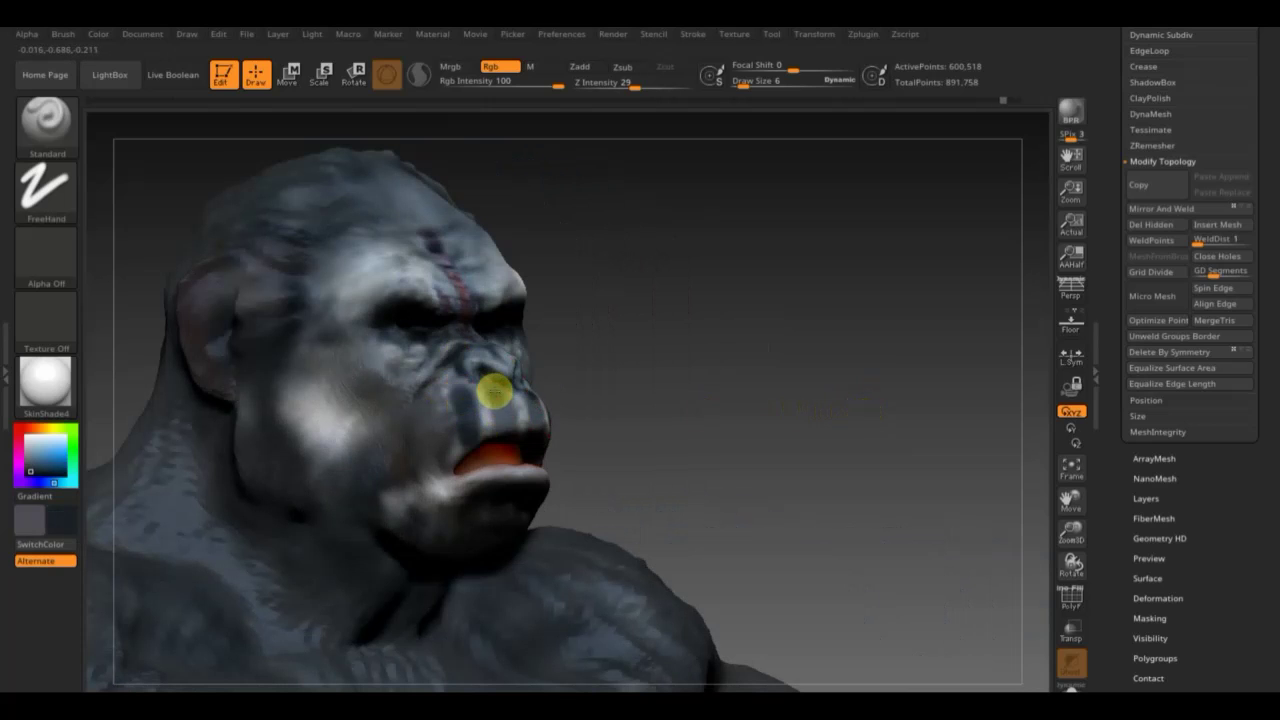
{"action": "mouse_move", "coordinate": [543, 423]}
{"action": "right_mouse_down"}
{"action": "mouse_move", "coordinate": [645, 427]}
{"action": "mouse_move", "coordinate": [626, 420]}
{"action": "right_mouse_up"}
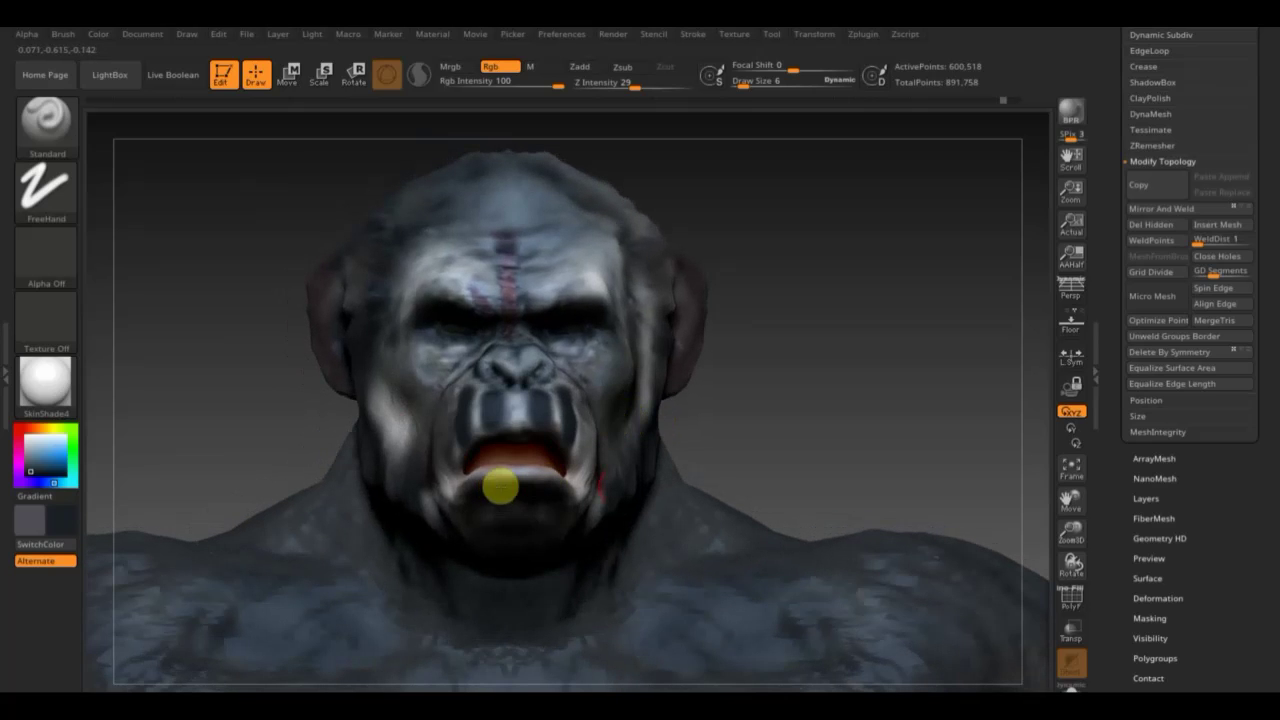
{"action": "mouse_move", "coordinate": [735, 479]}
{"action": "right_mouse_down"}
{"action": "mouse_move", "coordinate": [731, 420]}
{"action": "mouse_move", "coordinate": [654, 457]}
{"action": "mouse_move", "coordinate": [770, 506]}
{"action": "mouse_move", "coordinate": [814, 390]}
{"action": "right_mouse_up"}
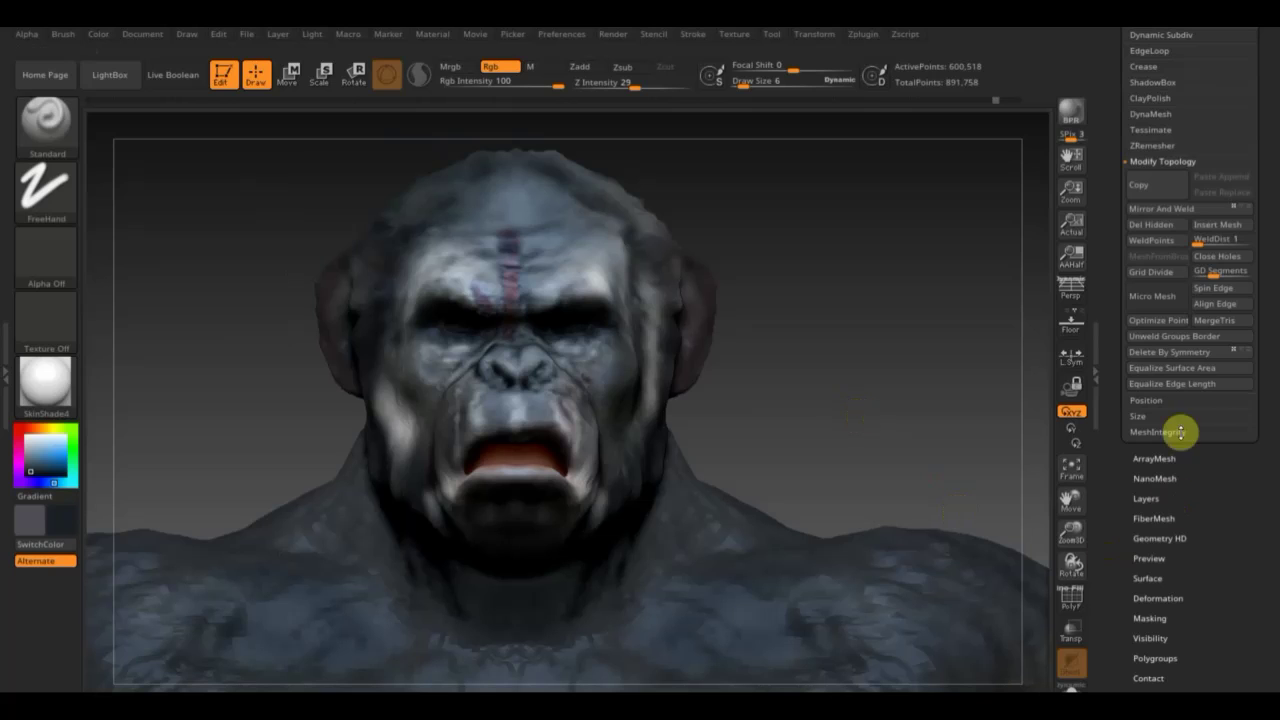
{"action": "left_click", "coordinate": [1162, 208]}
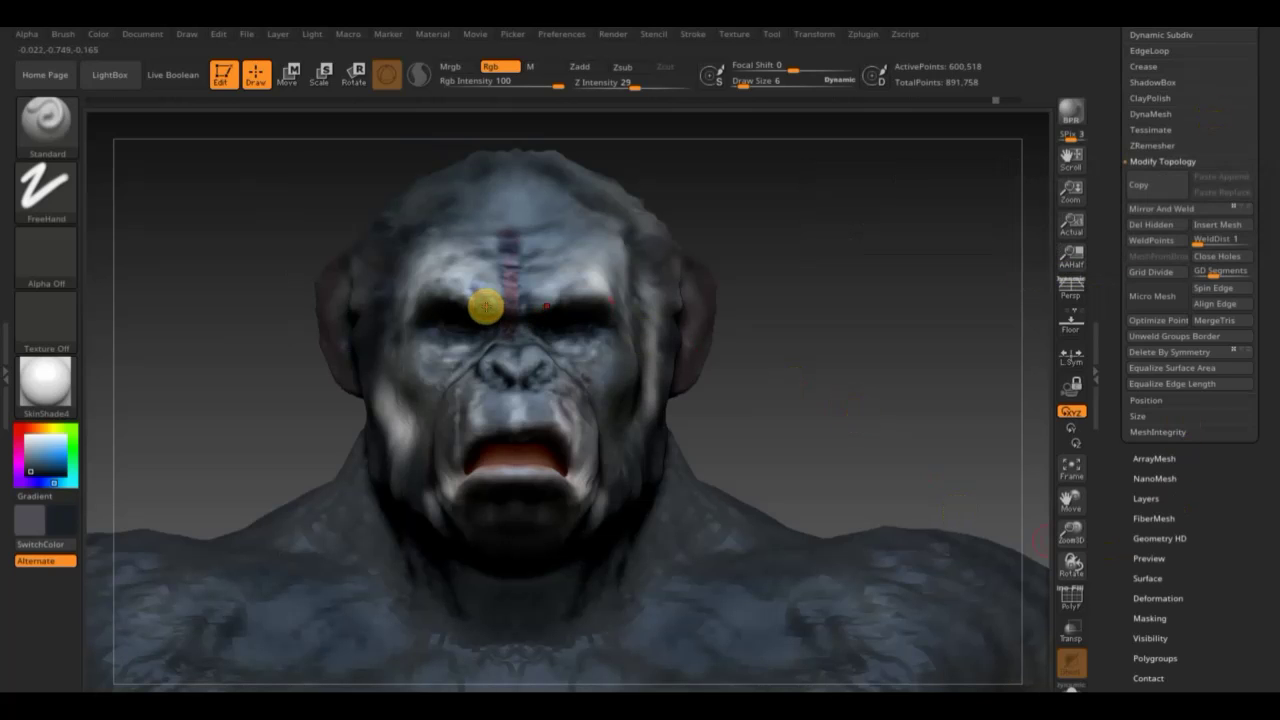
{"action": "key", "text": "c"}
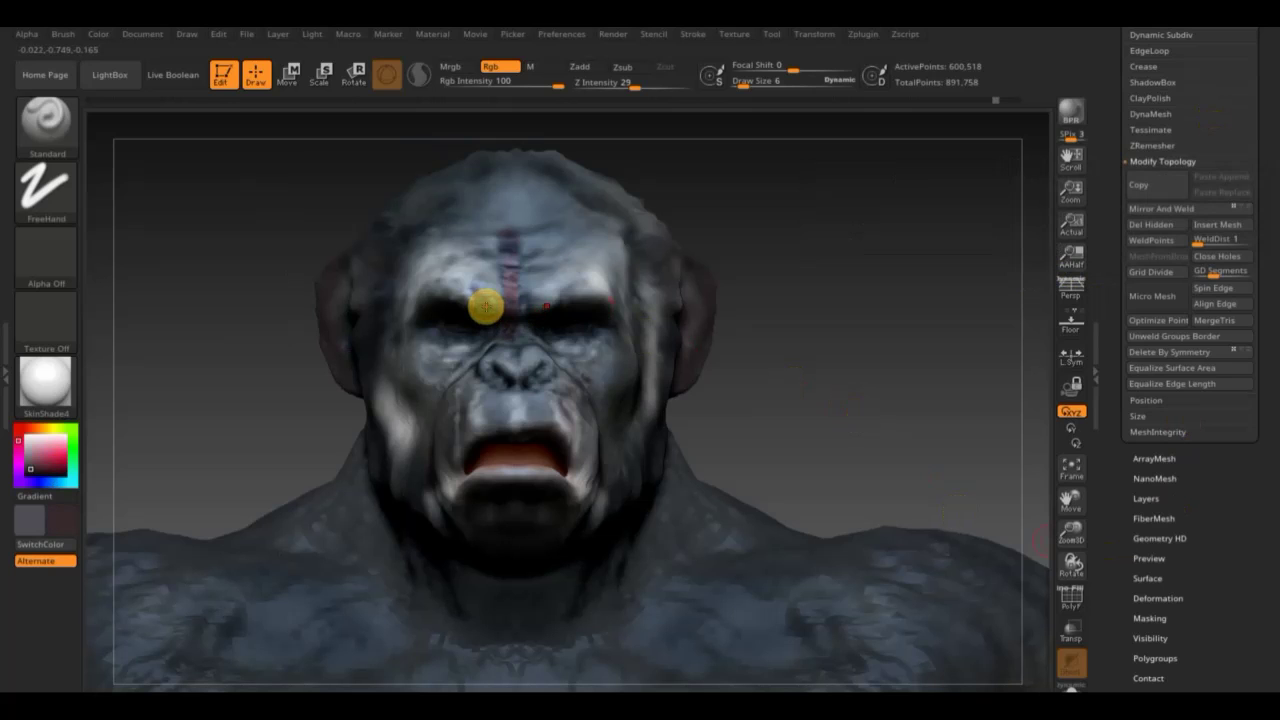
{"action": "left_click_drag", "start_coordinate": [747, 84], "coordinate": [745, 84]}
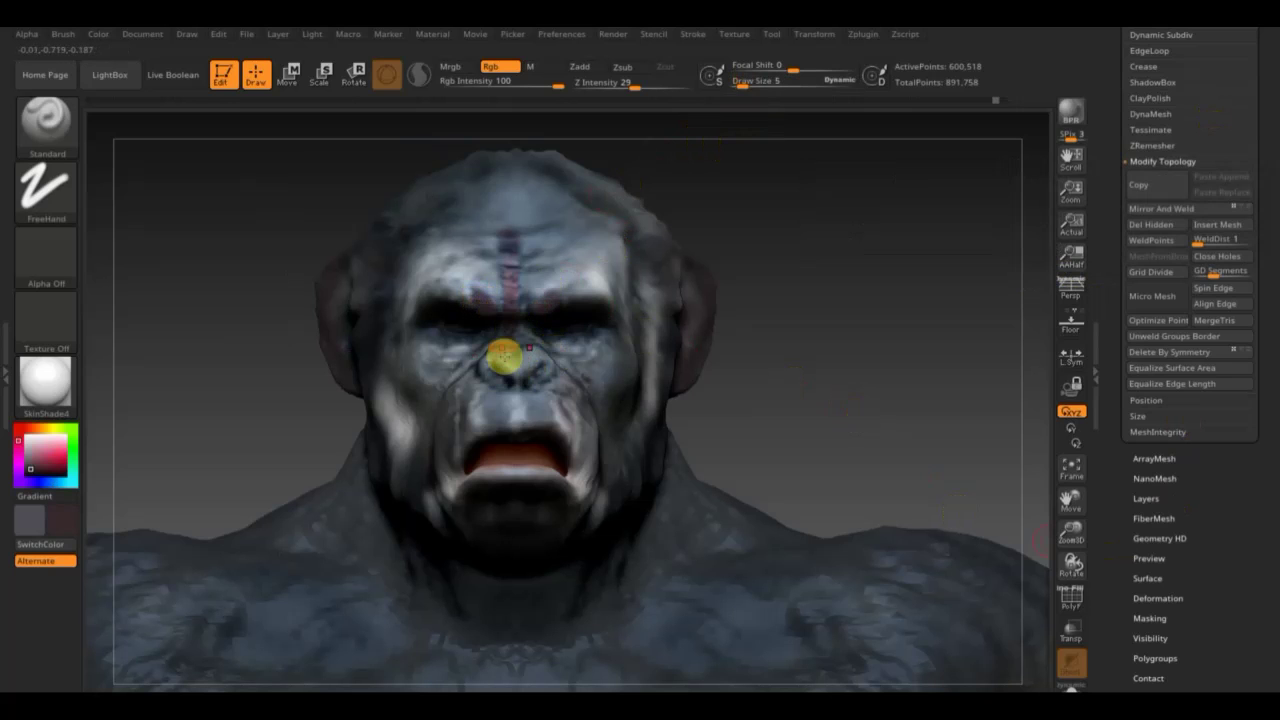
Lower the Rgb Intensity to 9 and lightly tint the gorilla's nose pink.
{"action": "left_click", "coordinate": [555, 84]}
{"action": "left_click_drag", "start_coordinate": [555, 84], "coordinate": [483, 93]}
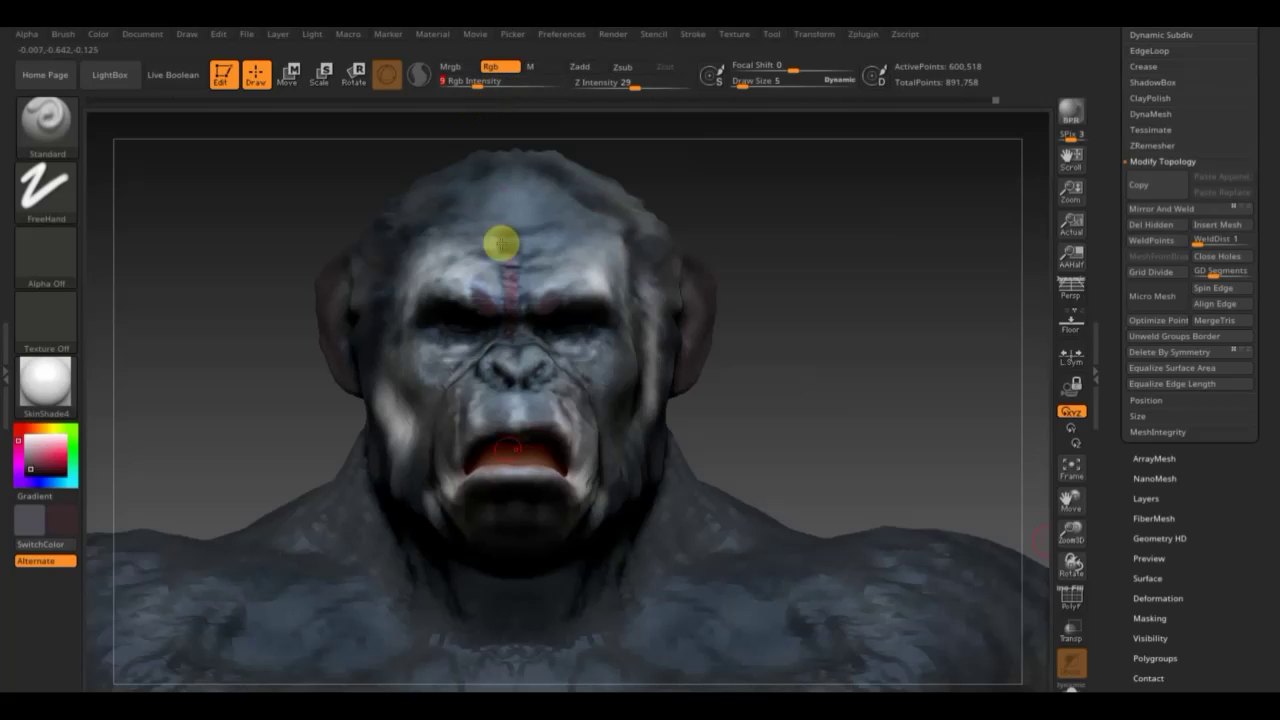
{"action": "left_click_drag", "start_coordinate": [495, 398], "coordinate": [503, 434]}
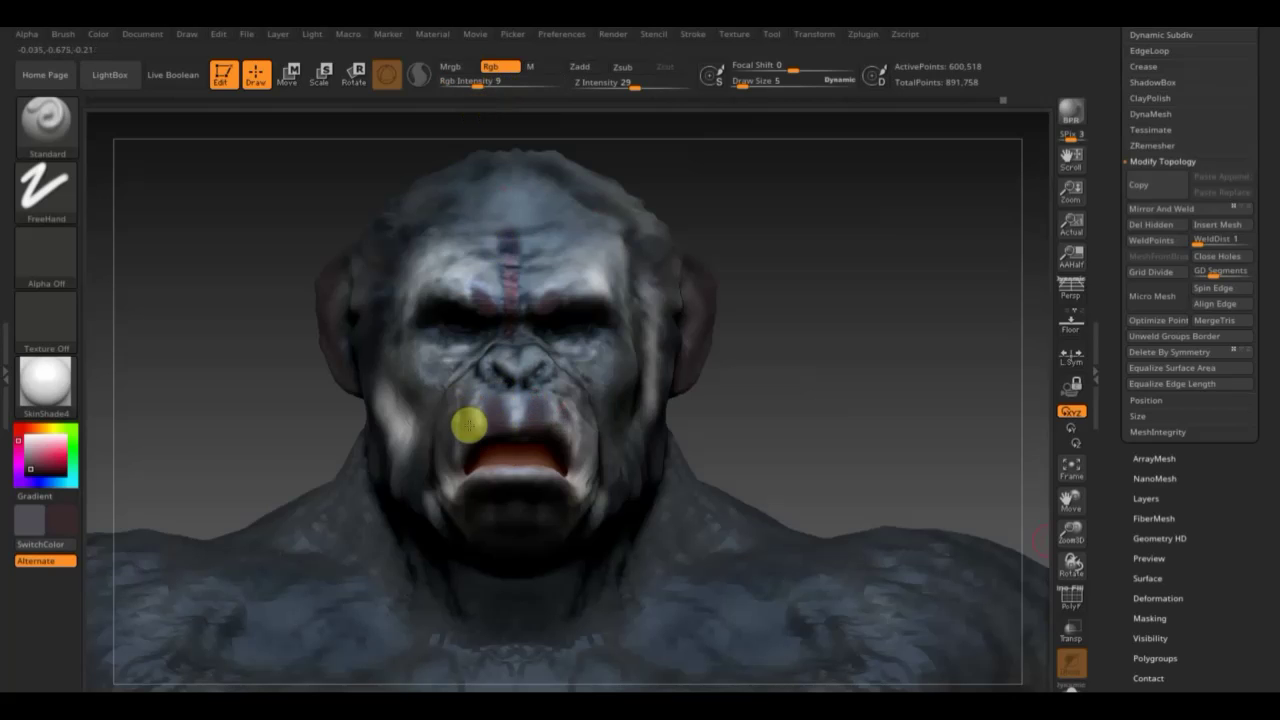
Orbit around the head to check the mouth tint, then snap to a straight front view.
{"action": "mouse_move", "coordinate": [789, 401]}
{"action": "left_mouse_down"}
{"action": "mouse_move", "coordinate": [803, 403]}
{"action": "mouse_move", "coordinate": [811, 383]}
{"action": "mouse_move", "coordinate": [647, 476]}
{"action": "left_mouse_up"}
{"action": "mouse_move", "coordinate": [701, 441]}
{"action": "left_mouse_down"}
{"action": "mouse_move", "coordinate": [706, 423]}
{"action": "mouse_move", "coordinate": [529, 480]}
{"action": "left_mouse_up"}
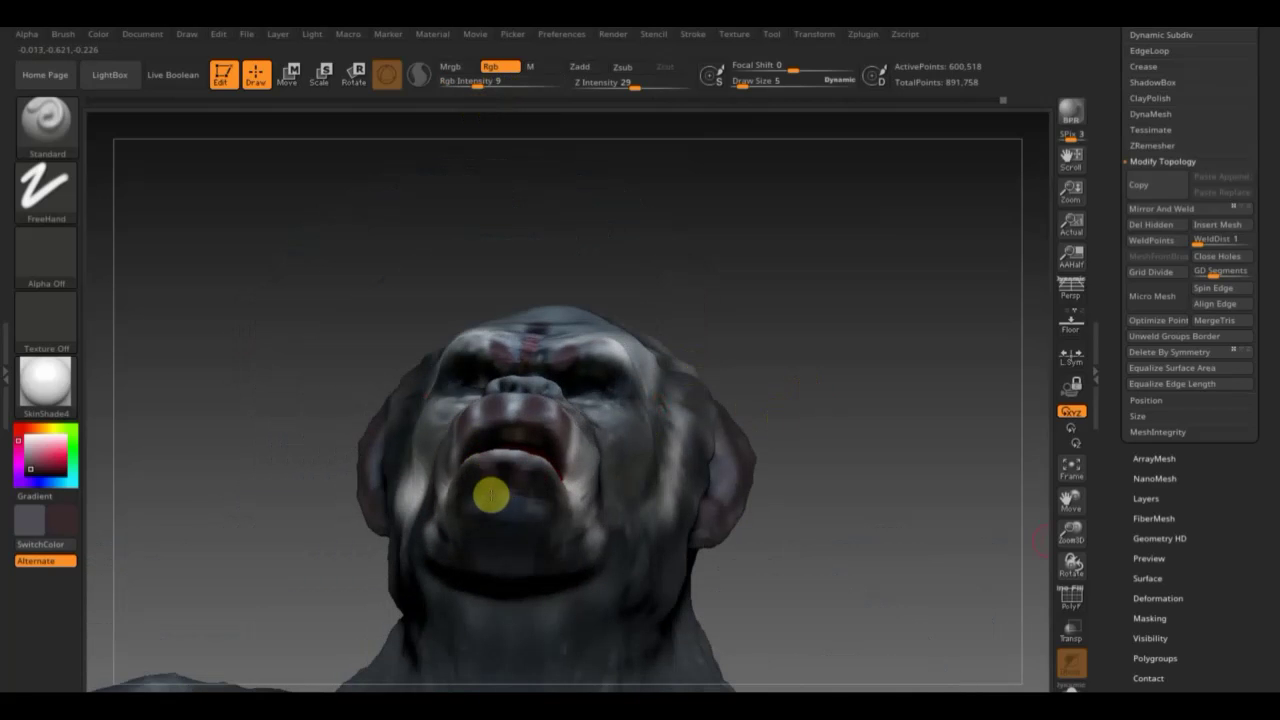
{"action": "mouse_move", "coordinate": [761, 495]}
{"action": "left_mouse_down"}
{"action": "mouse_move", "coordinate": [777, 509]}
{"action": "mouse_move", "coordinate": [800, 503]}
{"action": "mouse_move", "coordinate": [563, 517]}
{"action": "left_mouse_up"}
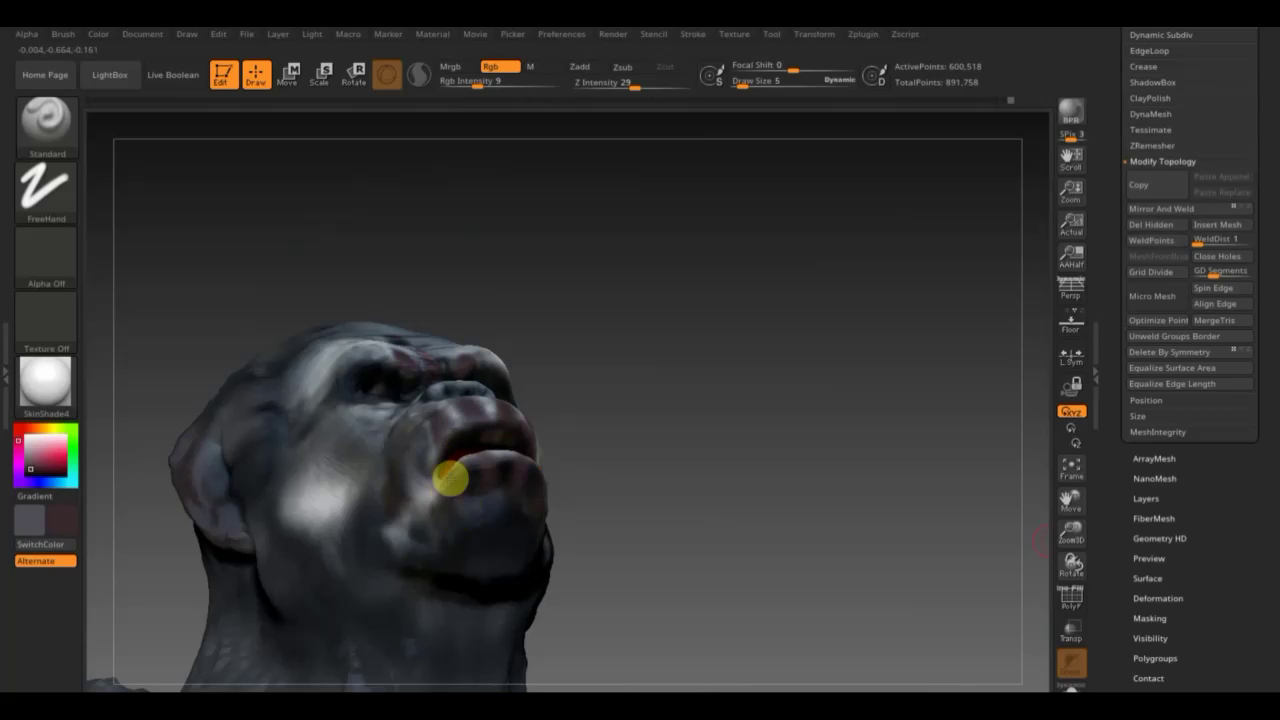
{"action": "mouse_move", "coordinate": [739, 379]}
{"action": "left_mouse_down"}
{"action": "mouse_move", "coordinate": [734, 466]}
{"action": "mouse_move", "coordinate": [750, 463]}
{"action": "left_mouse_up"}
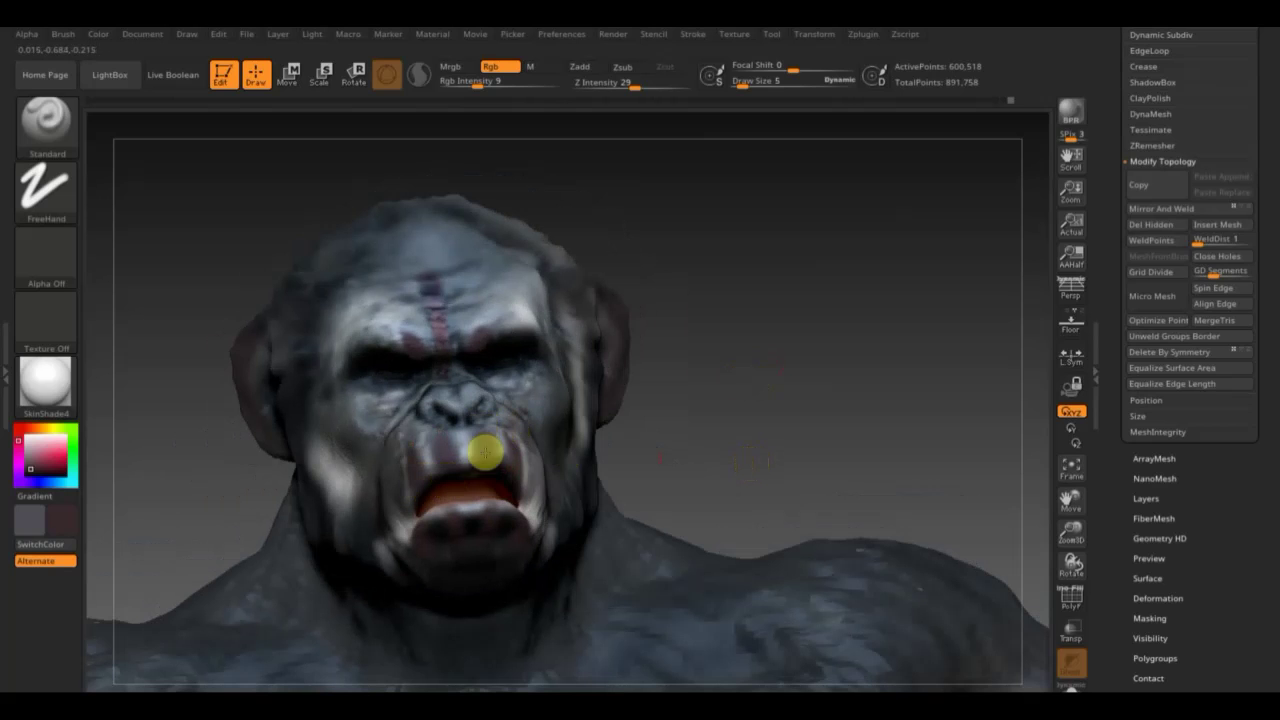
{"action": "key", "text": "shift"}
{"action": "mouse_move", "coordinate": [700, 393]}
{"action": "left_mouse_down", "text": "shift"}
{"action": "mouse_move", "coordinate": [714, 417]}
{"action": "mouse_move", "coordinate": [726, 387]}
{"action": "left_mouse_up", "text": "shift"}
Zoom out to frame the whole gorilla body and expand UV Master under Zplugin.
{"action": "scroll", "coordinate": [726, 387], "scroll_direction": "down", "scroll_amount": 2}
{"action": "scroll", "coordinate": [780, 331], "scroll_direction": "down", "scroll_amount": 1}
{"action": "scroll", "coordinate": [780, 331], "scroll_direction": "down", "scroll_amount": 1}
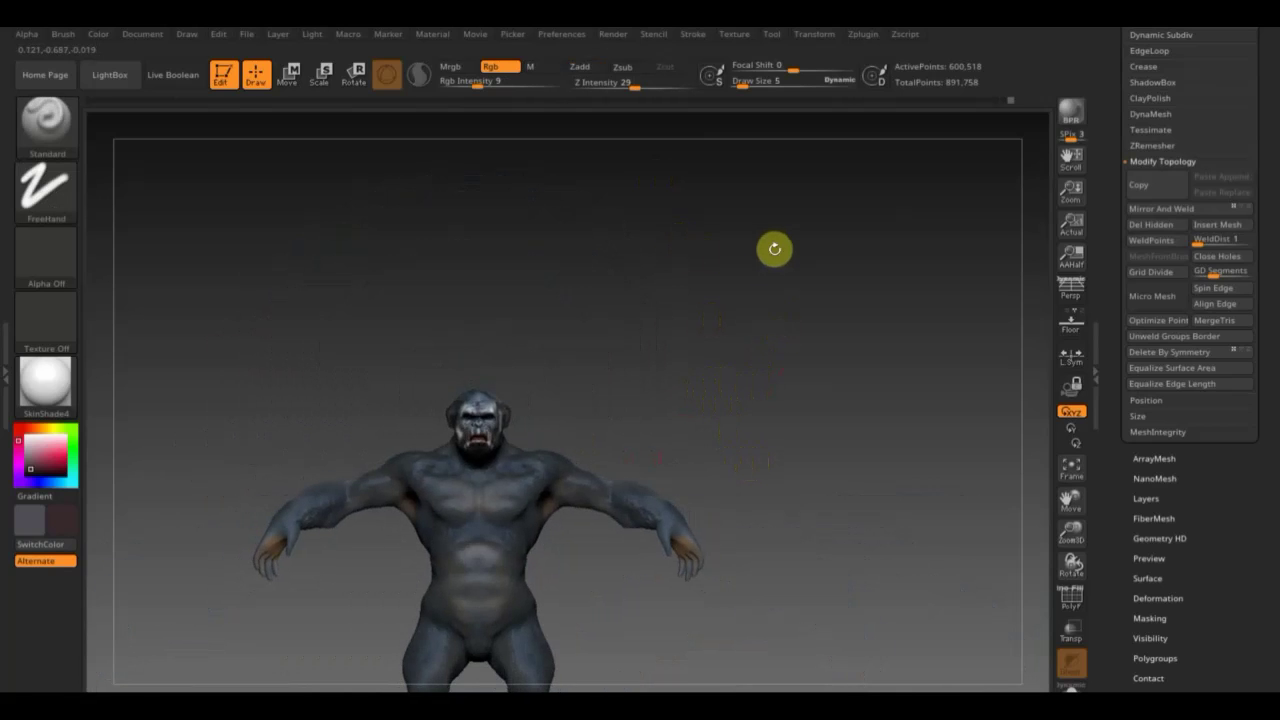
{"action": "scroll", "coordinate": [788, 321], "scroll_direction": "down", "scroll_amount": 1}
{"action": "left_click_drag", "start_coordinate": [788, 321], "coordinate": [799, 272]}
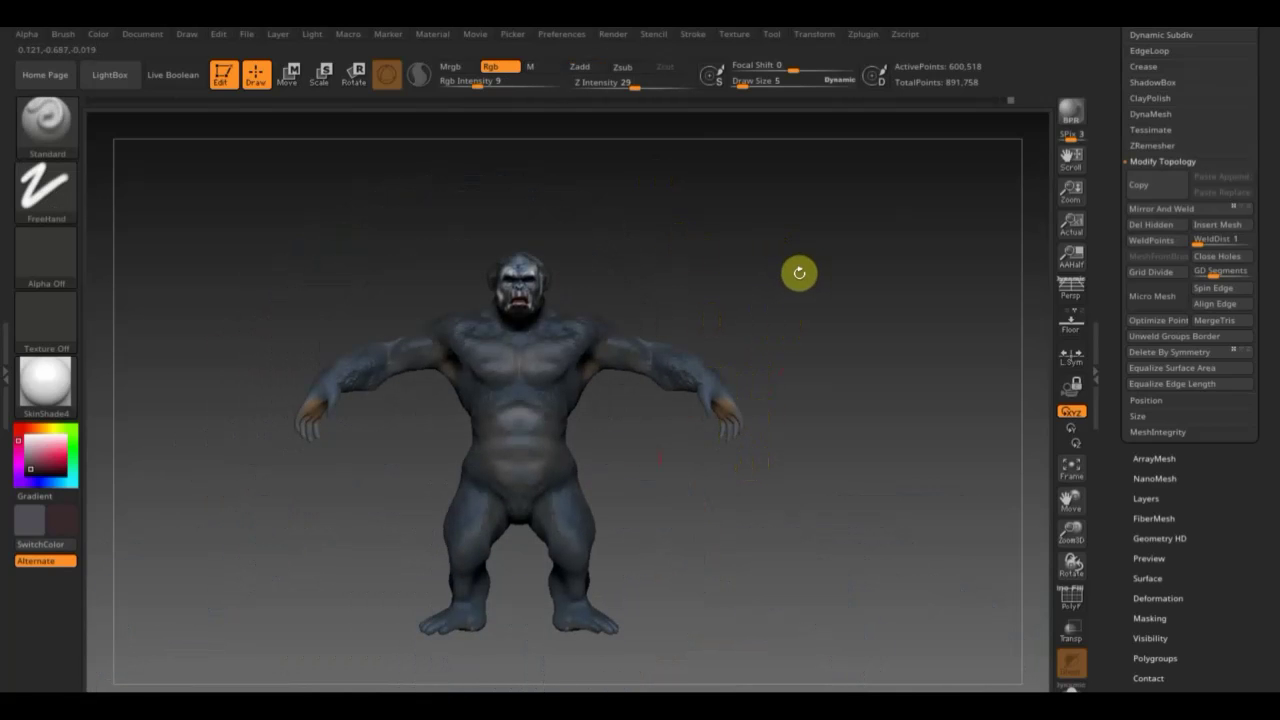
{"action": "left_click", "coordinate": [866, 36]}
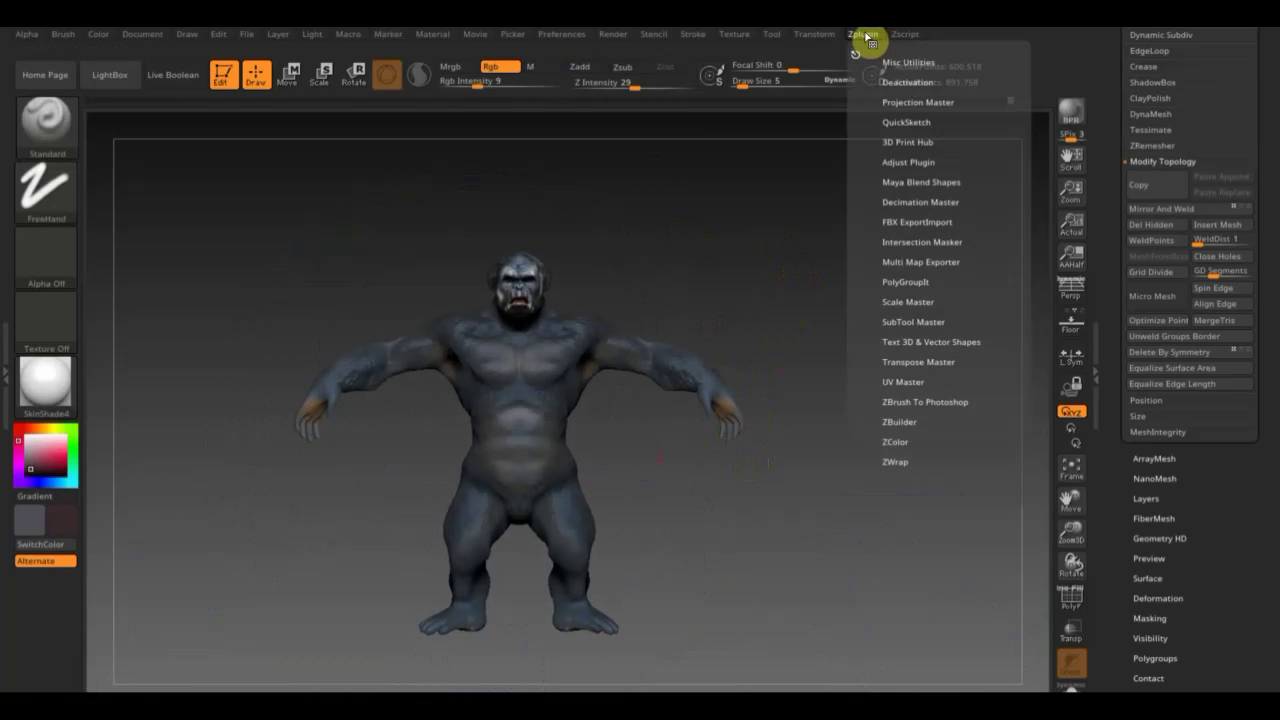
{"action": "left_click", "coordinate": [905, 382]}
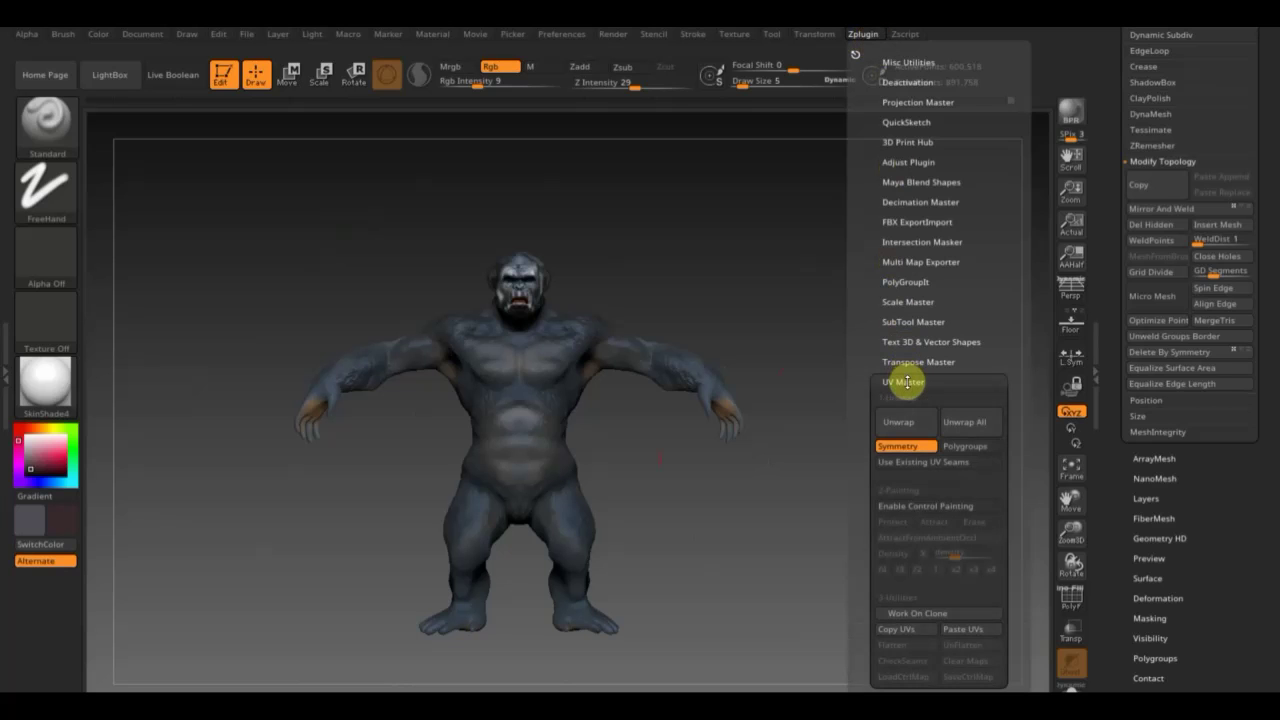